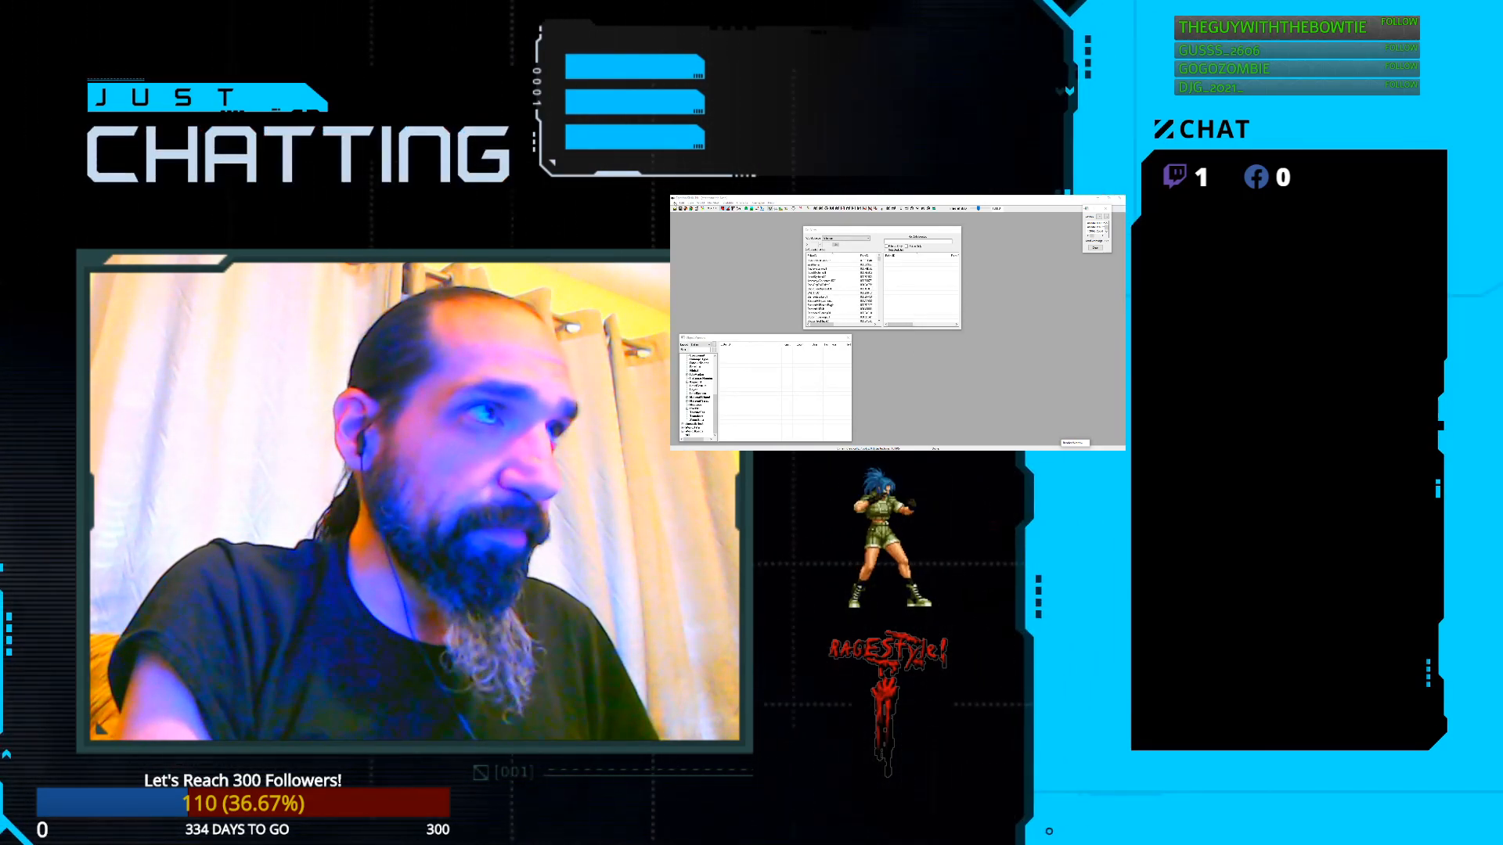
pyautogui.click(675, 203)
pyautogui.click(681, 208)
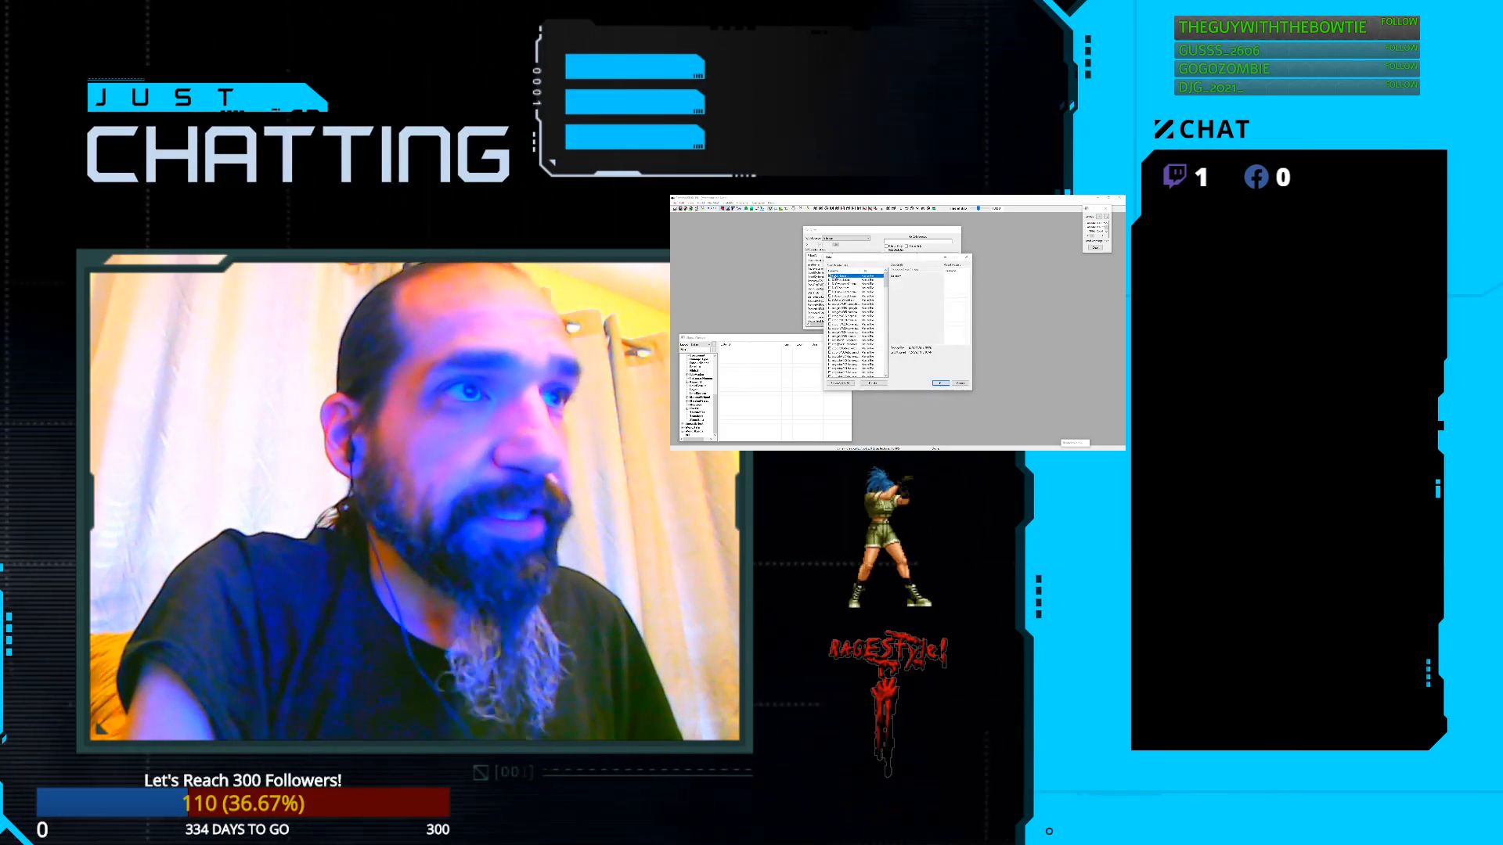
pyautogui.scroll(-10, 855, 325)
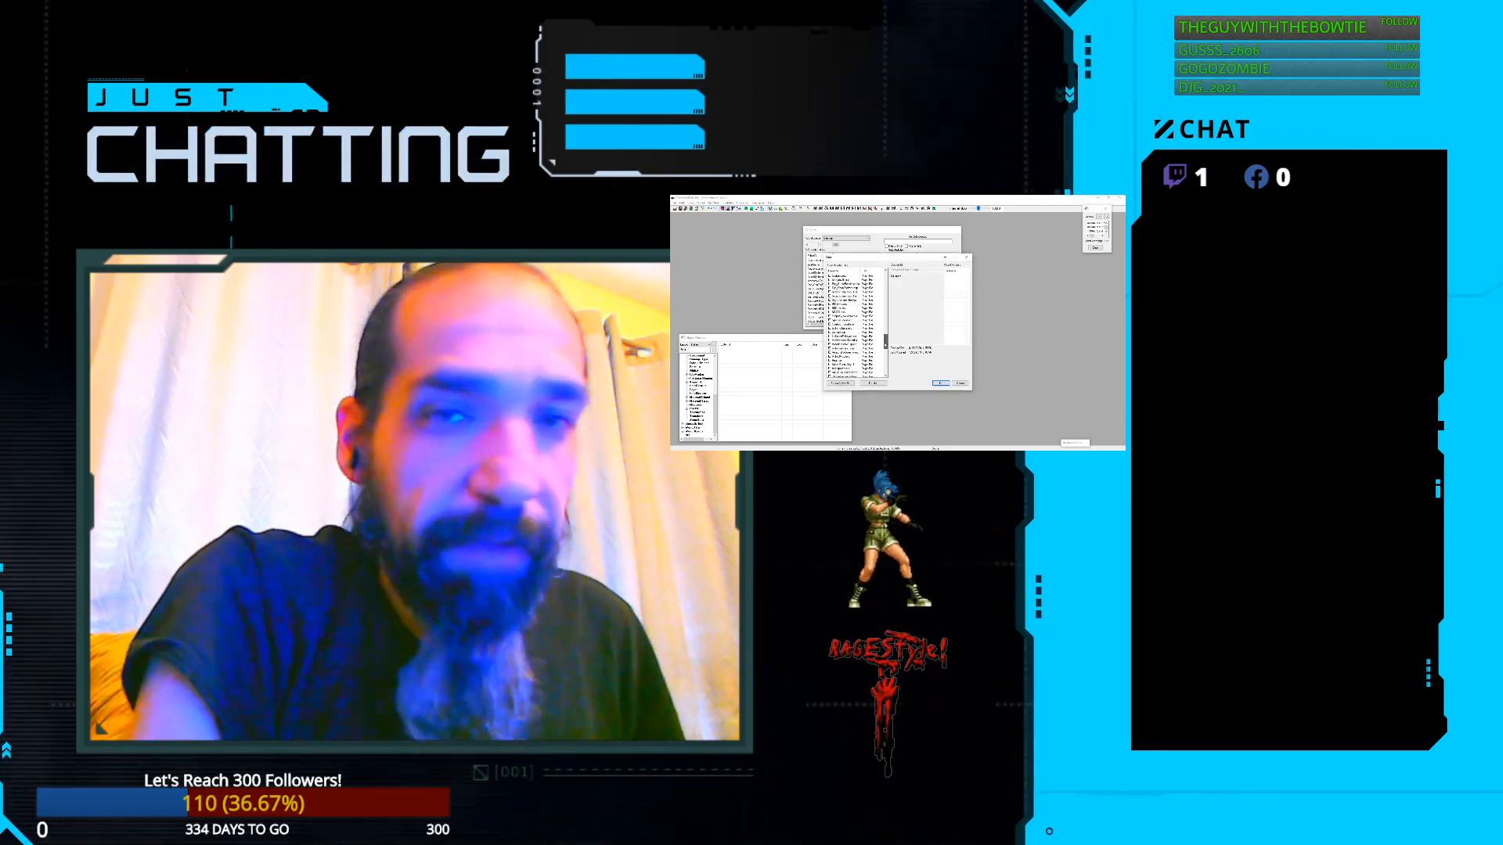
pyautogui.scroll(-5, 855, 325)
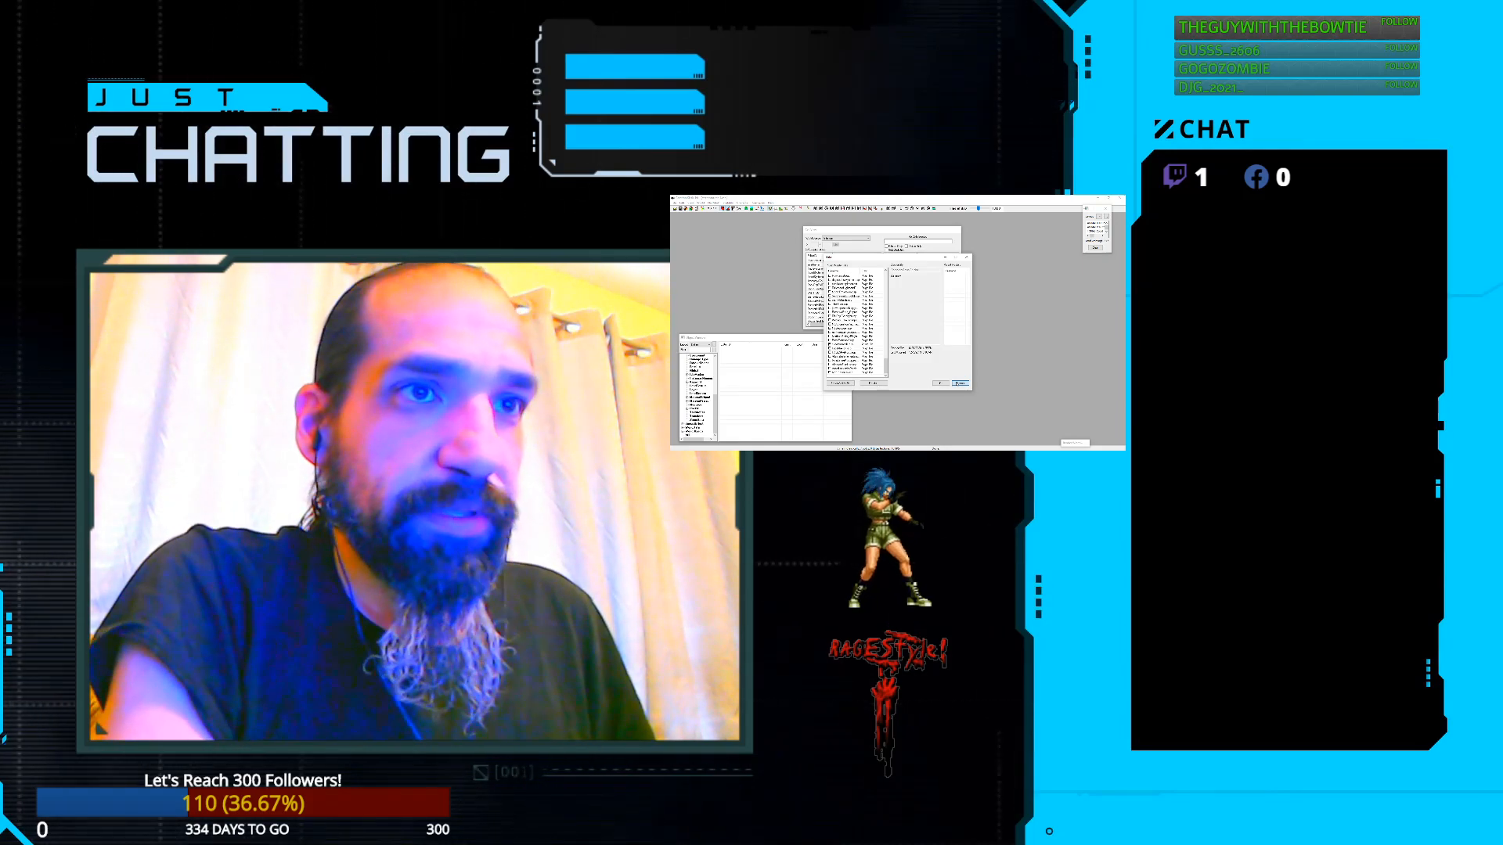
pyautogui.click(959, 383)
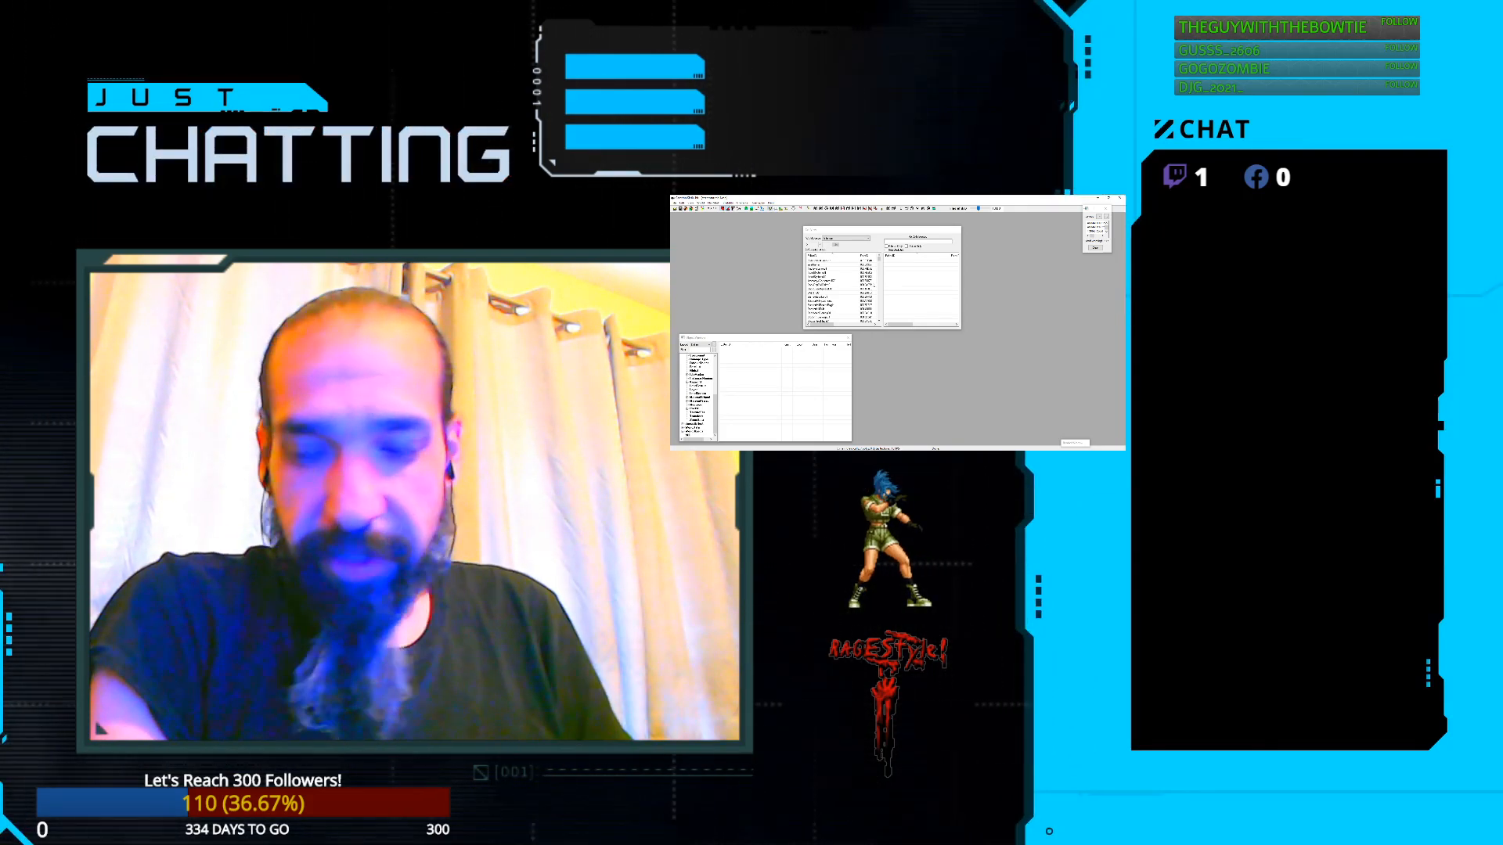
# Step: Load the SanctuaryExt cell of the Commonwealth world space into the render view
pyautogui.click(835, 239)
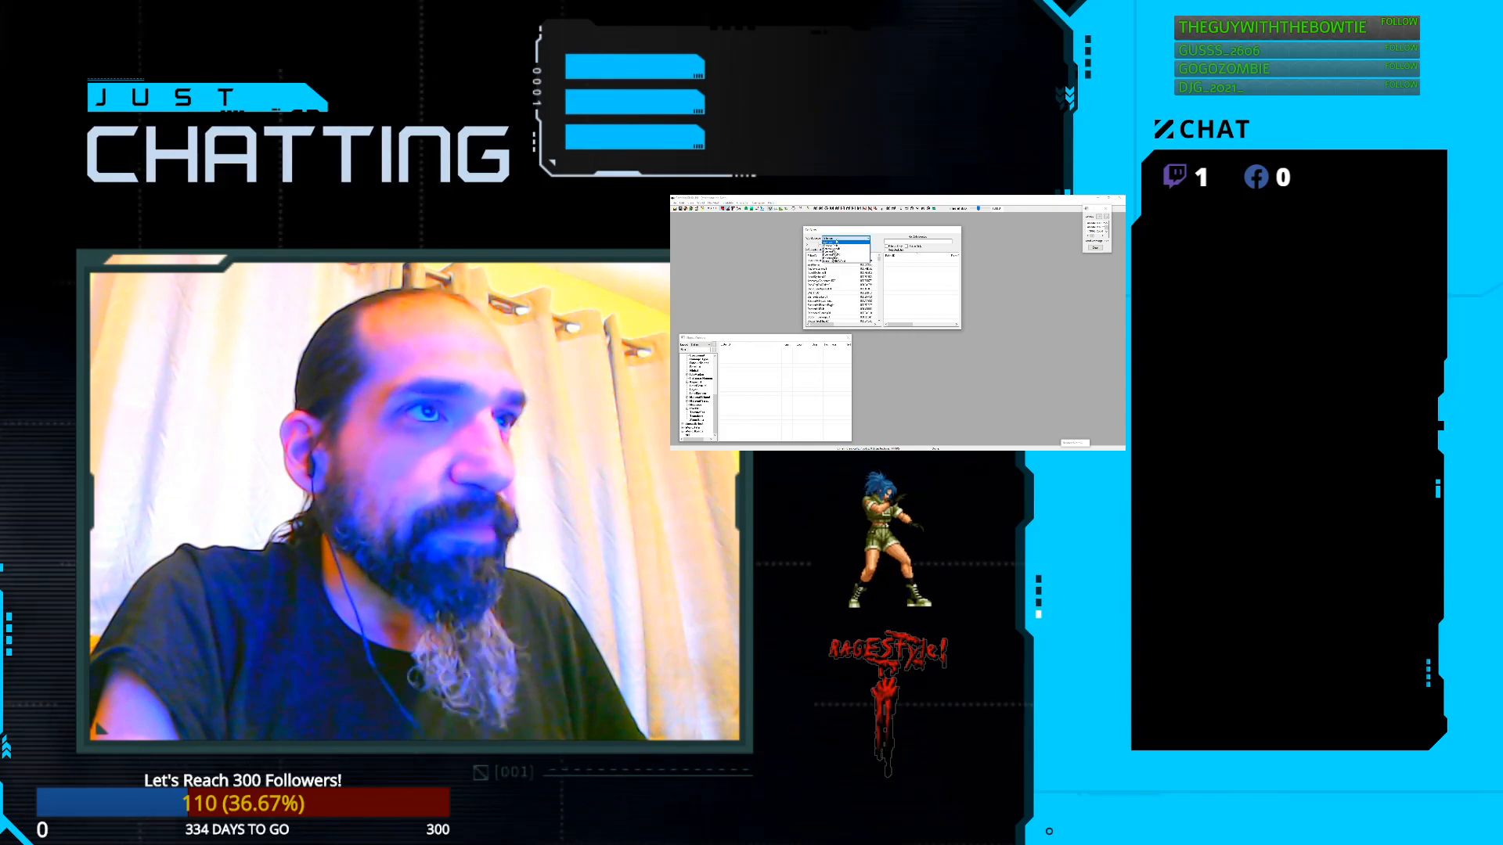
pyautogui.click(834, 247)
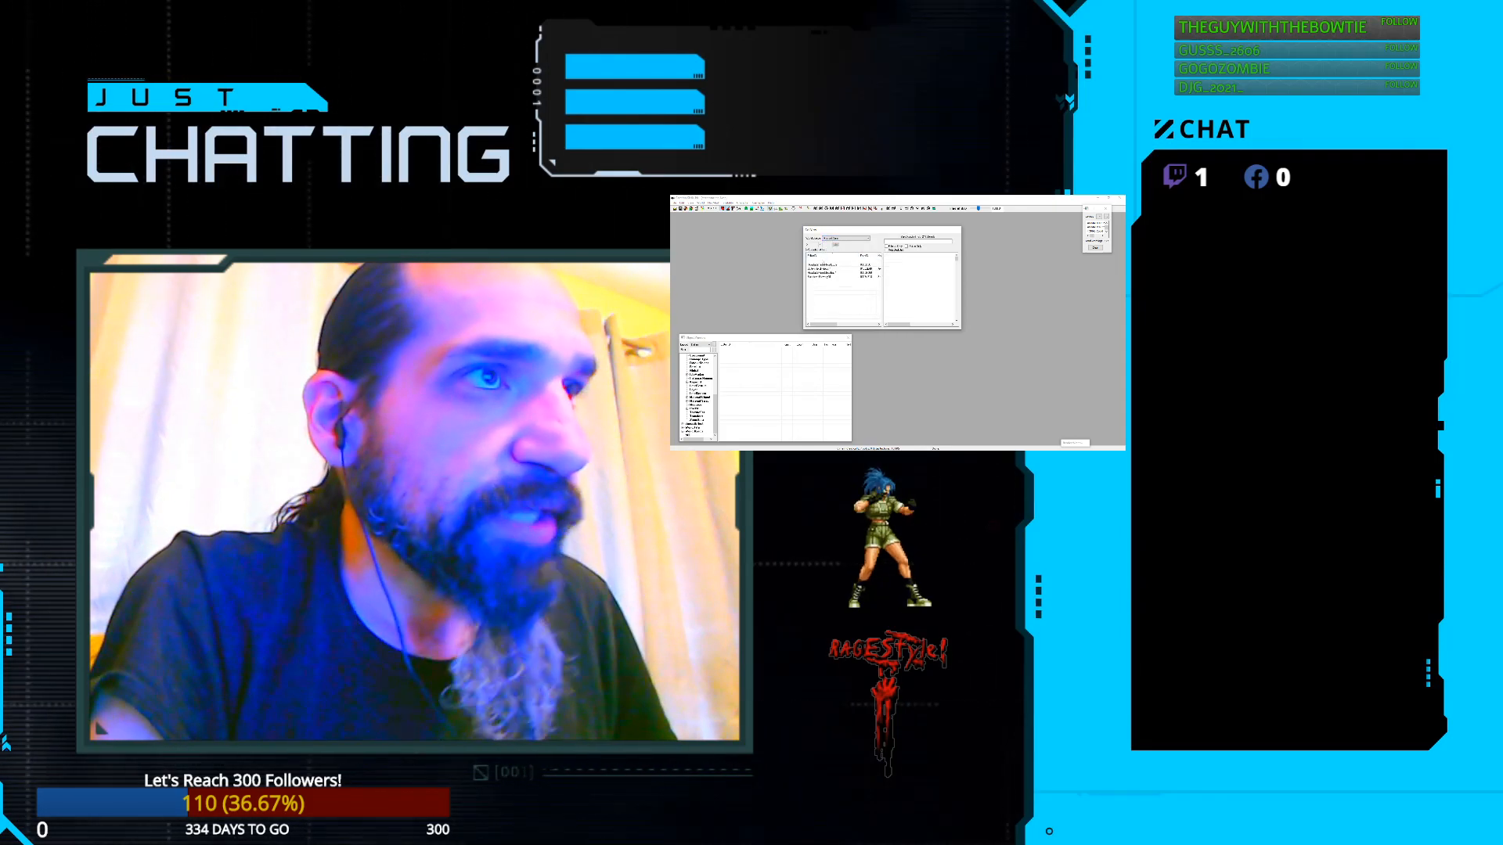
pyautogui.doubleClick(821, 260)
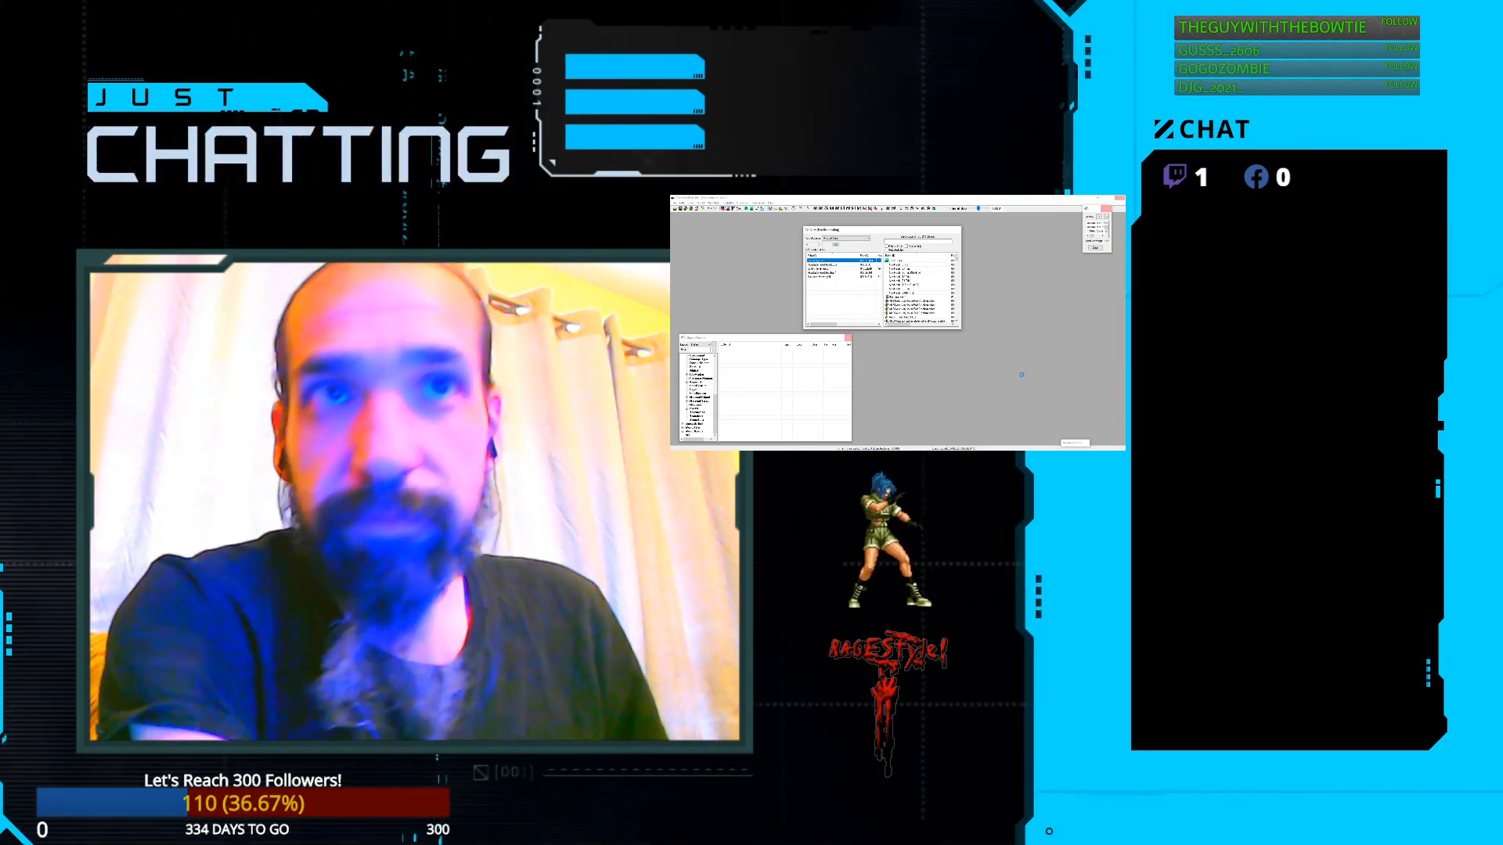
pyautogui.moveTo(1052, 201)
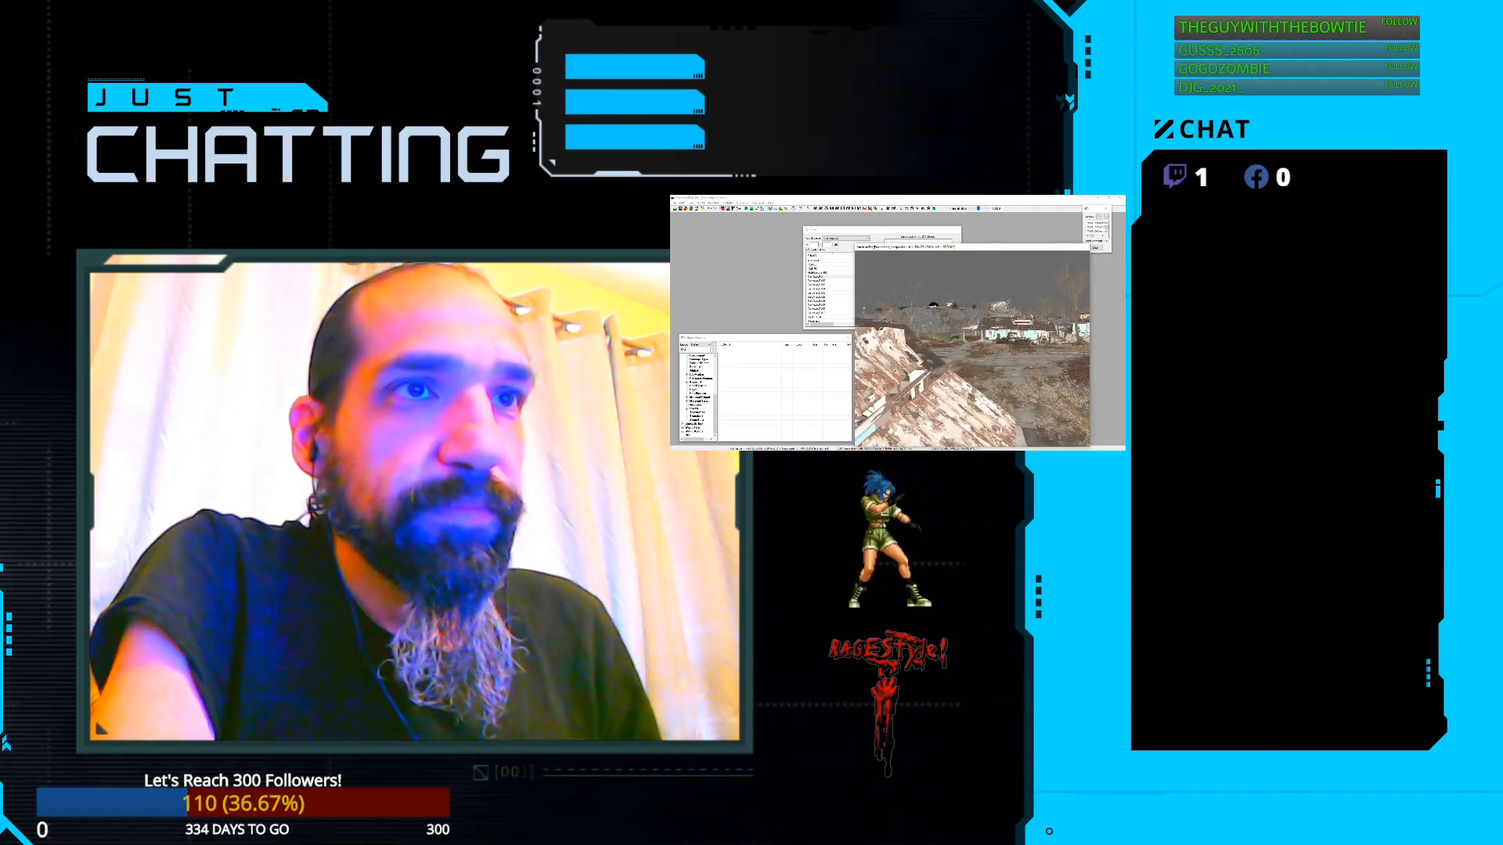
# Step: Survey the ruined houses, carports and yards of the loaded Sanctuary cell in the render view
pyautogui.press('shift')
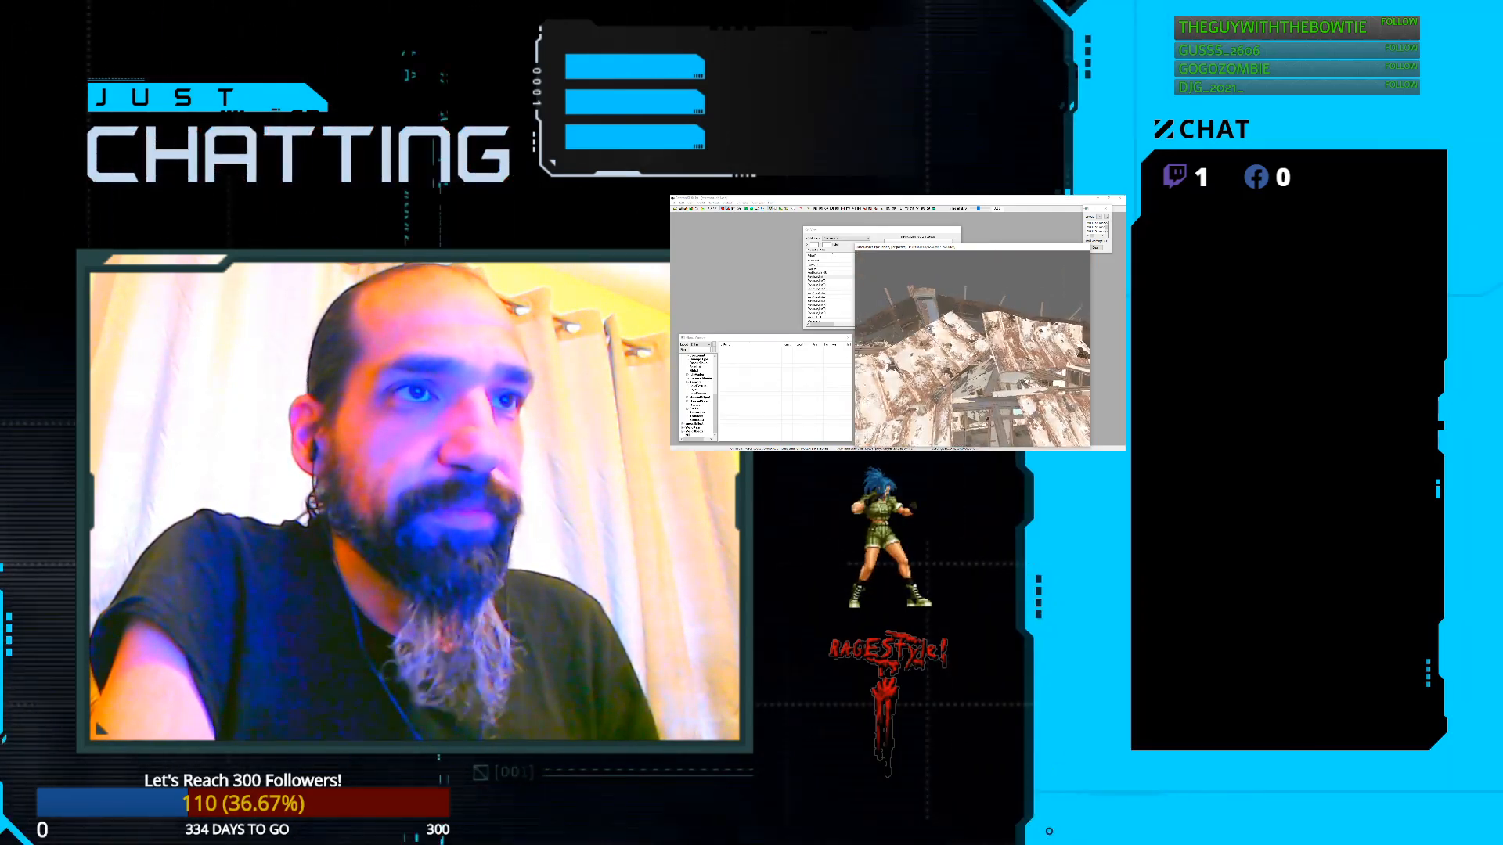
pyautogui.press('shift')
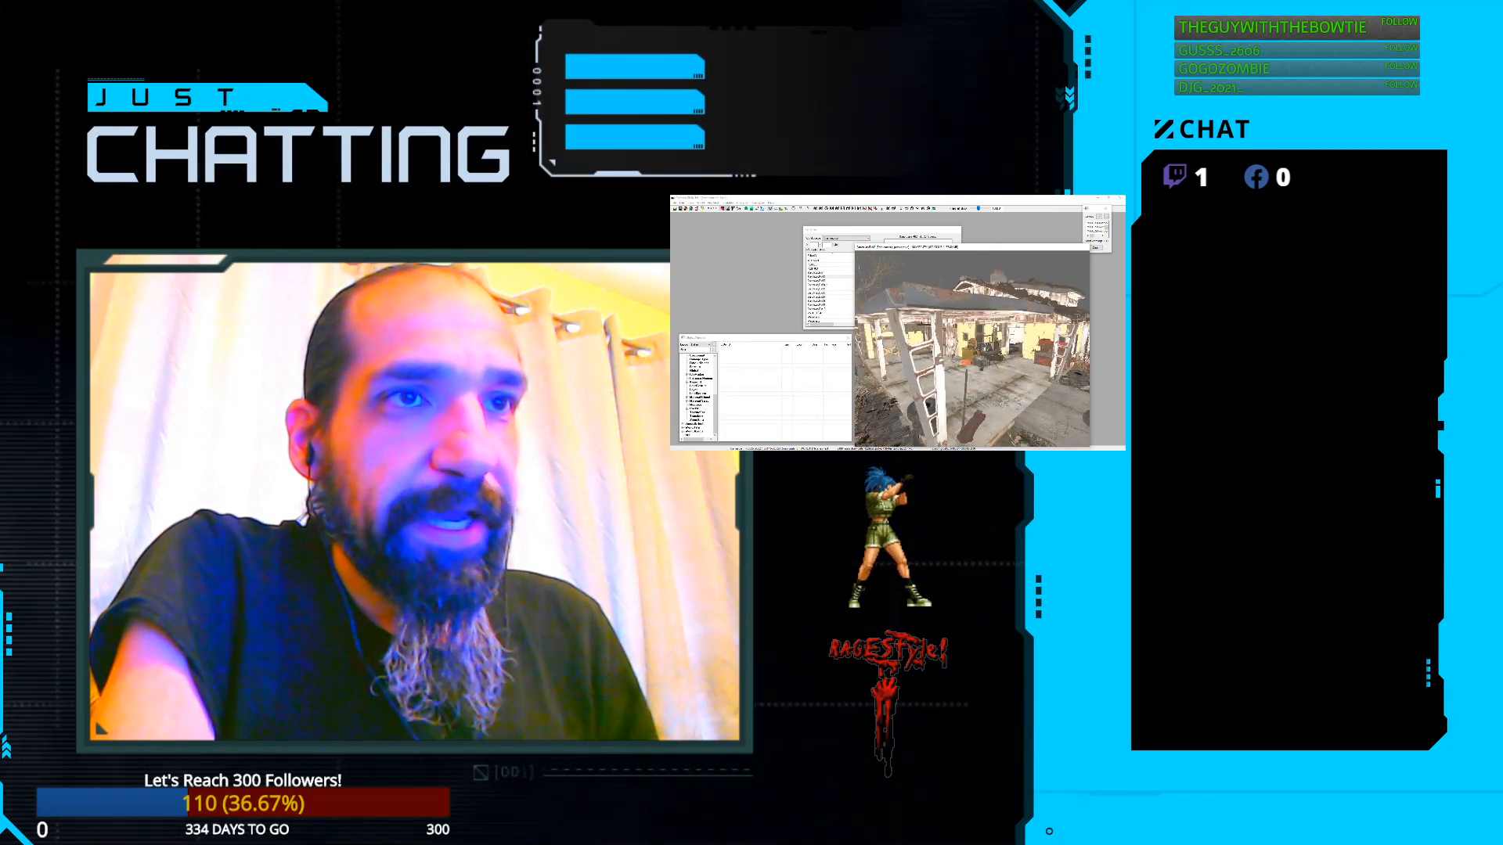
pyautogui.scroll(3, 972, 348)
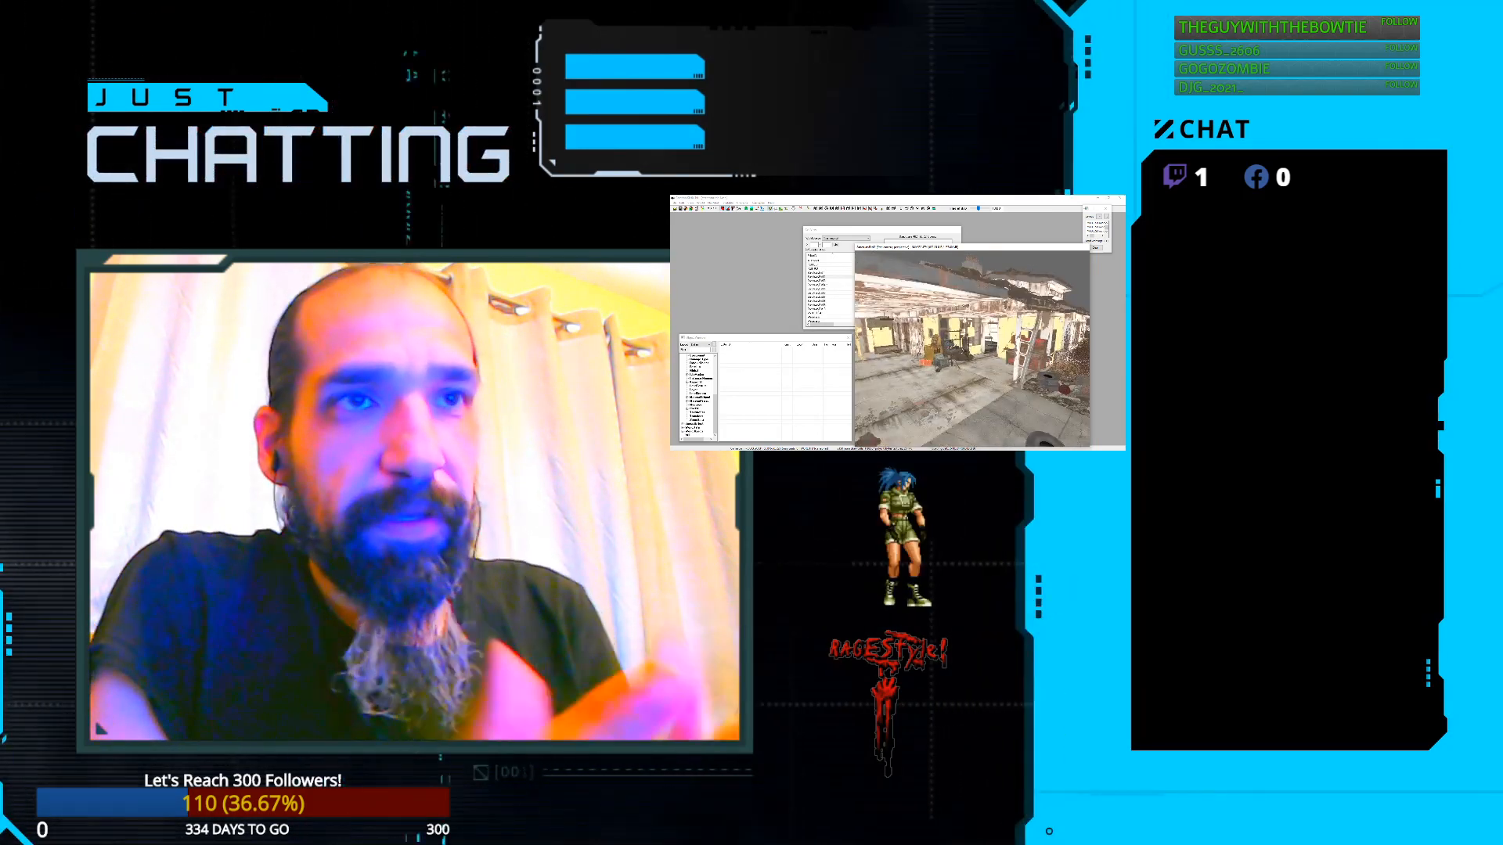
pyautogui.keyDown('shift'); pyautogui.moveTo(956, 355); pyautogui.dragTo(976, 372, button='middle'); pyautogui.keyUp('shift')
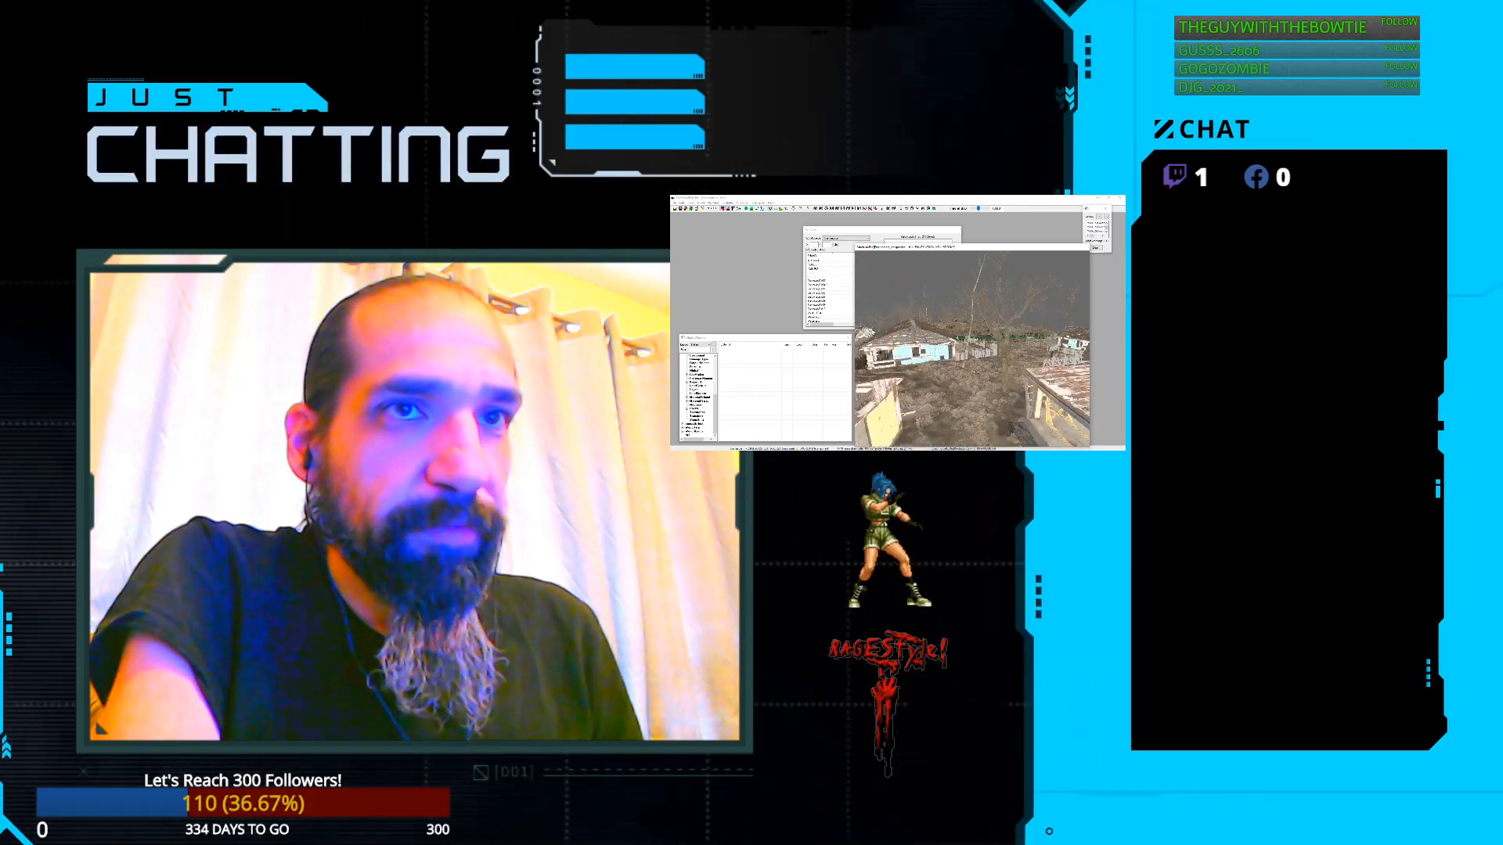
pyautogui.scroll(8, 971, 348)
pyautogui.scroll(7, 1004, 368)
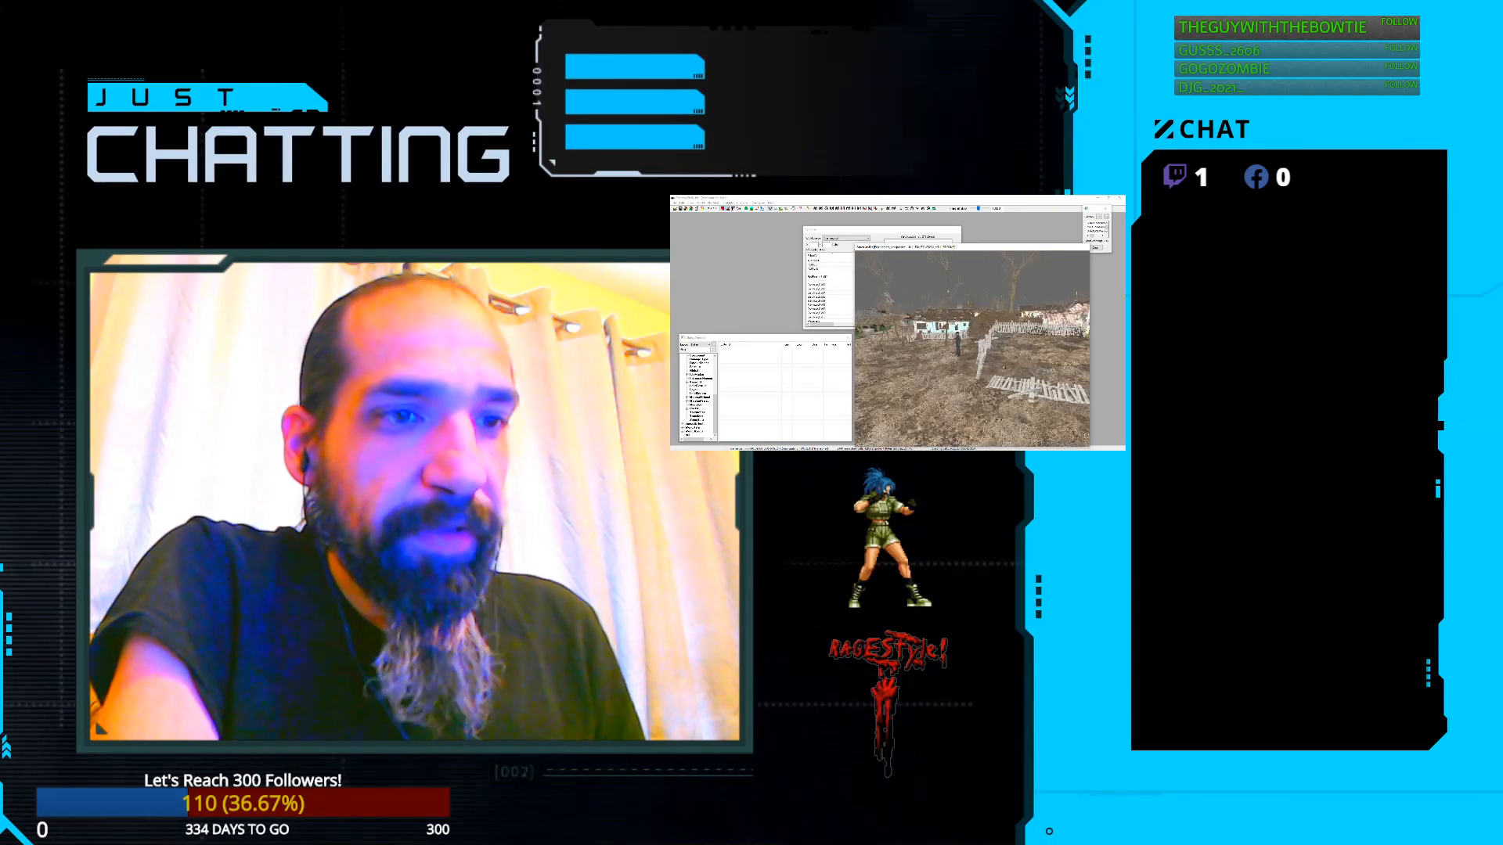
pyautogui.scroll(2, 1004, 368)
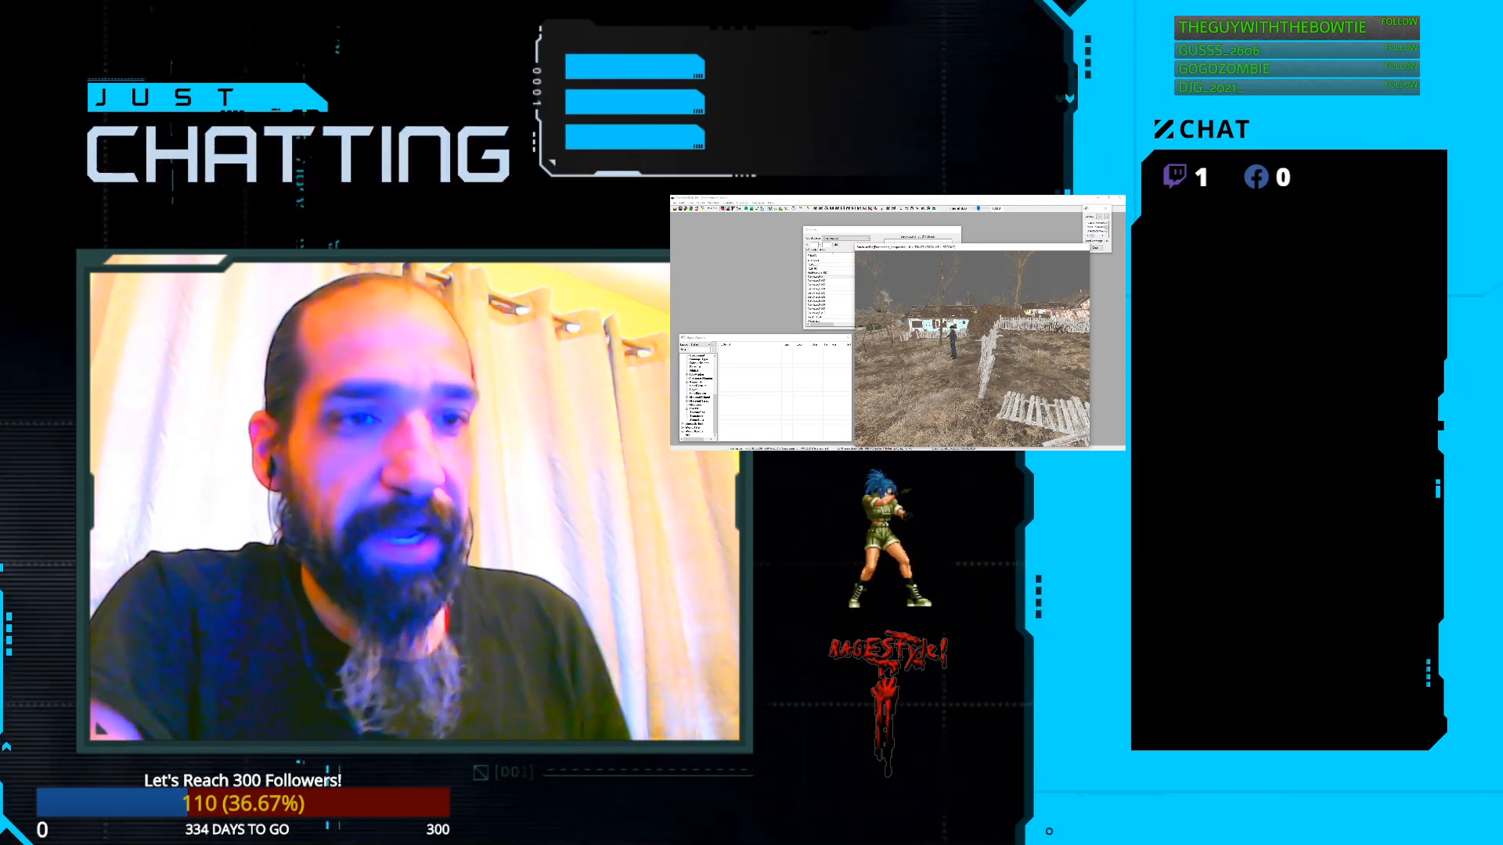
# Step: Examine the NPC in the bowler hat and sunglasses from the front, close up beside the white picket fence
pyautogui.press('shift')
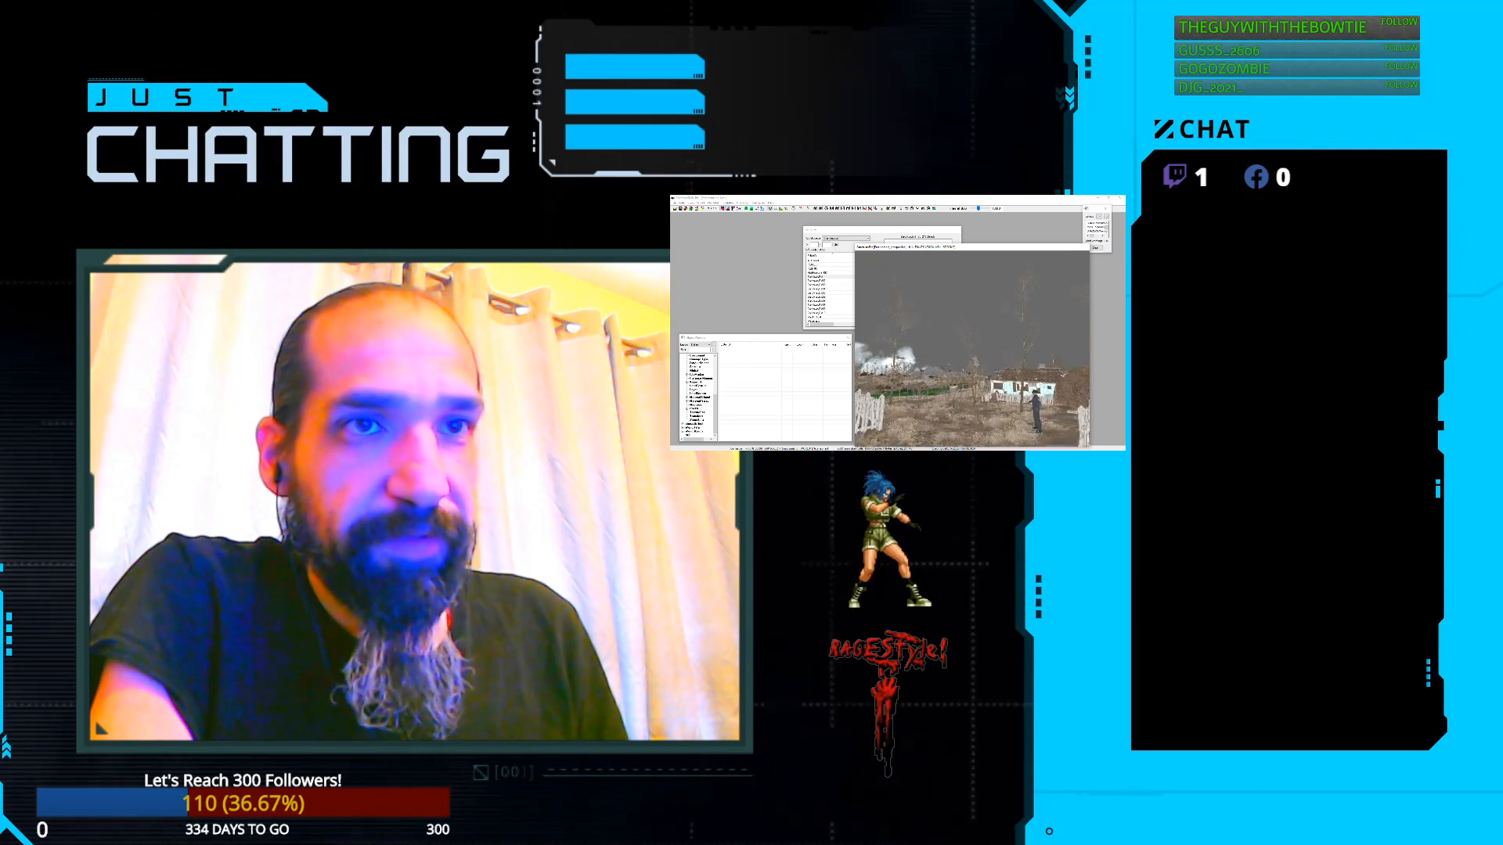
pyautogui.press('shift')
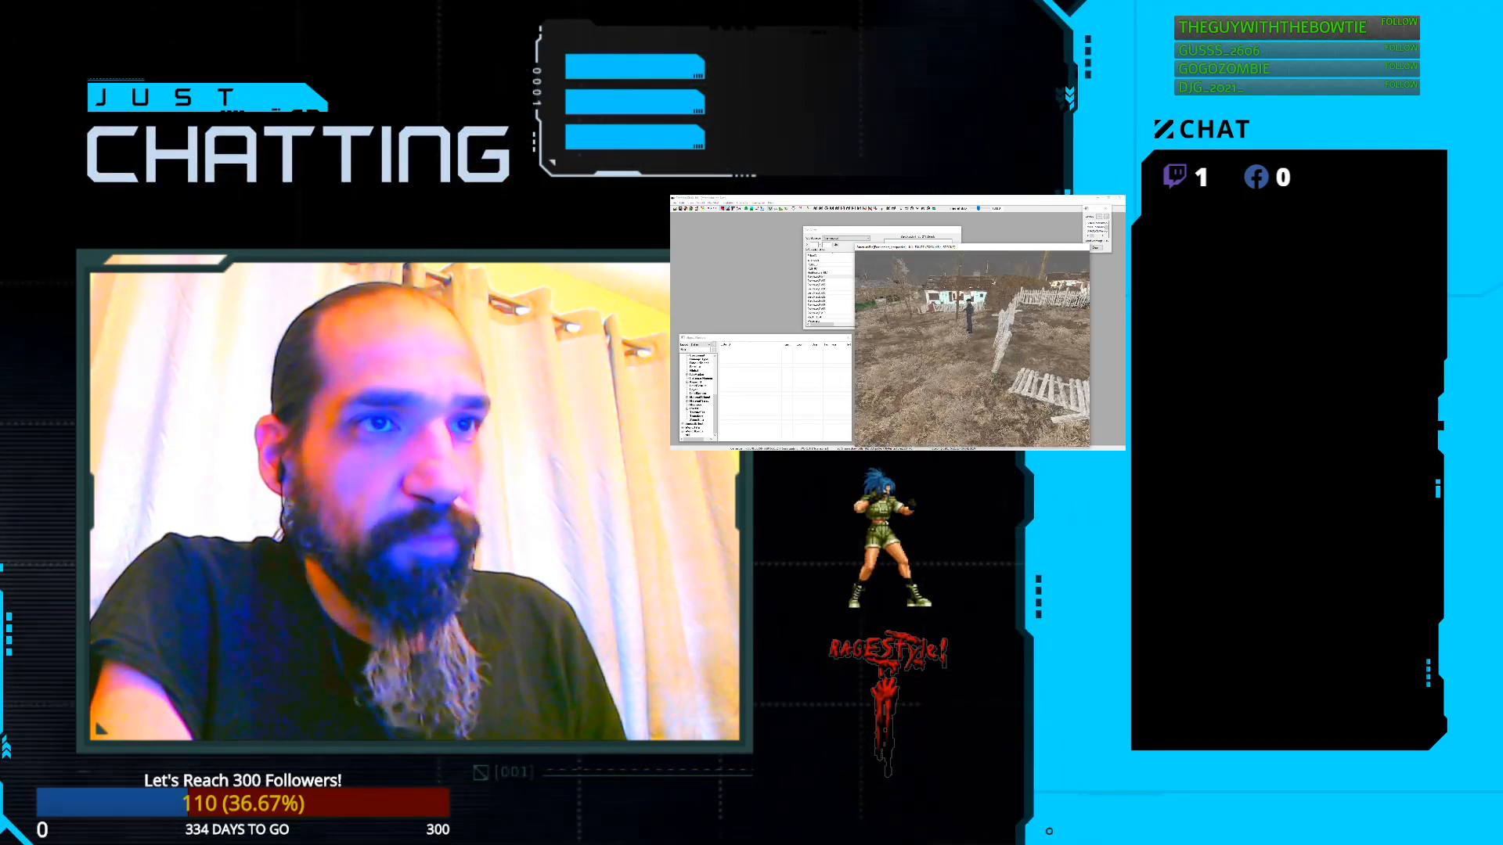
pyautogui.press('shift')
pyautogui.scroll(-2, 971, 348)
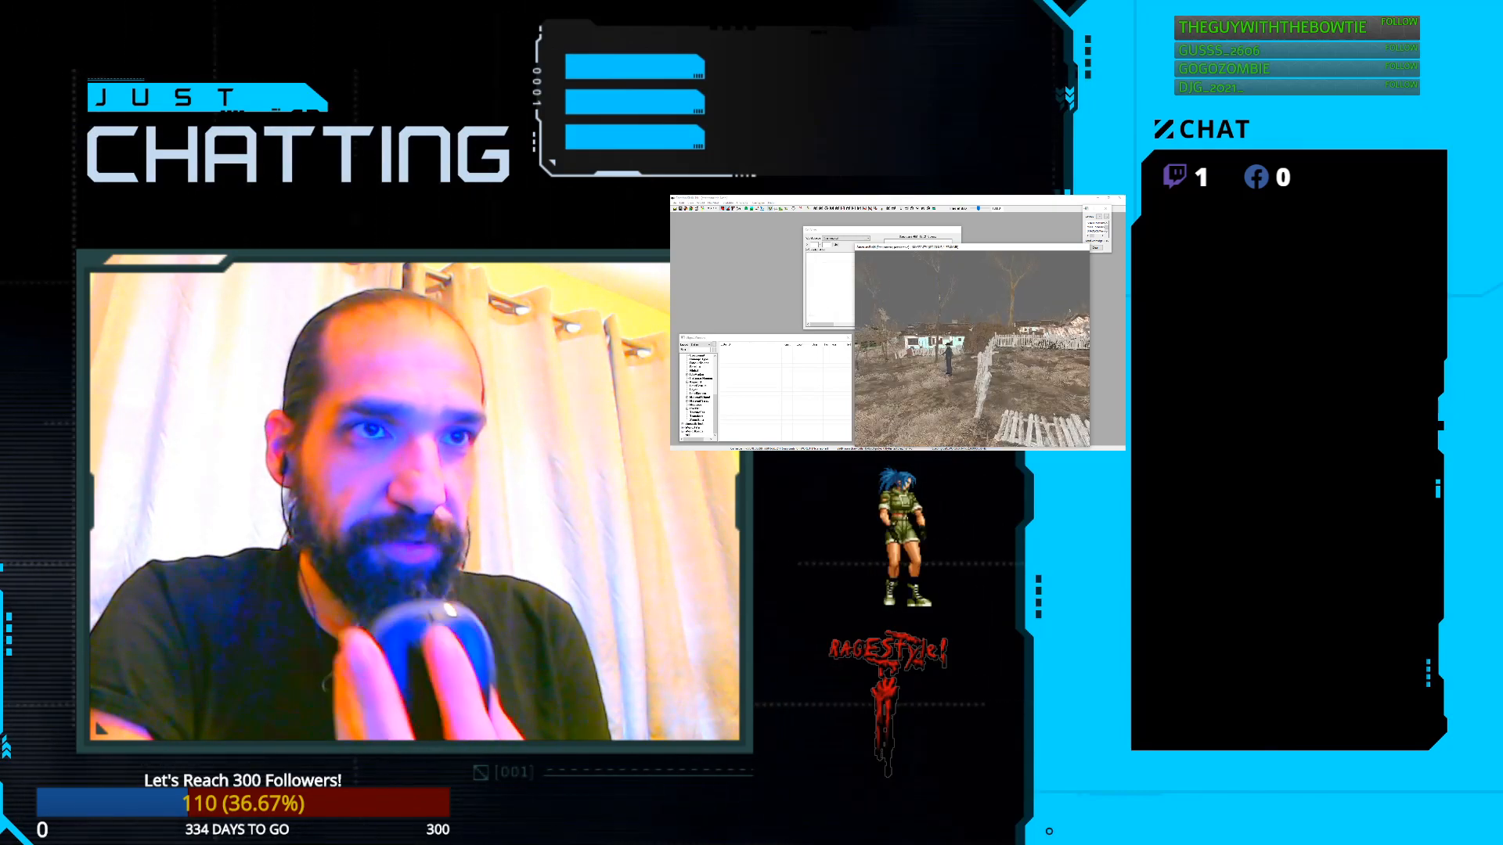
pyautogui.scroll(3, 1054, 413)
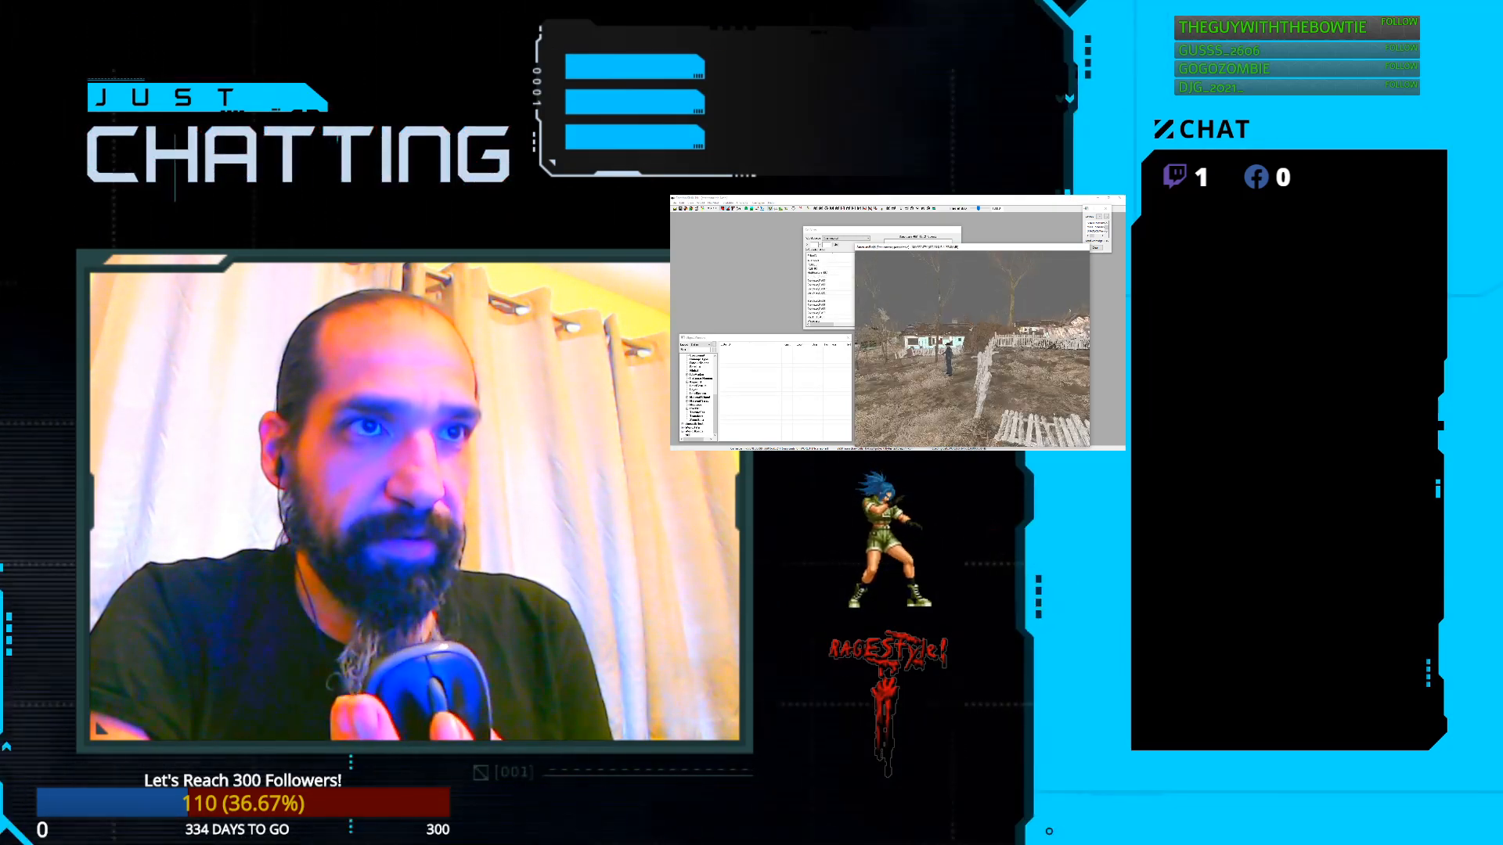
pyautogui.scroll(-2, 1047, 409)
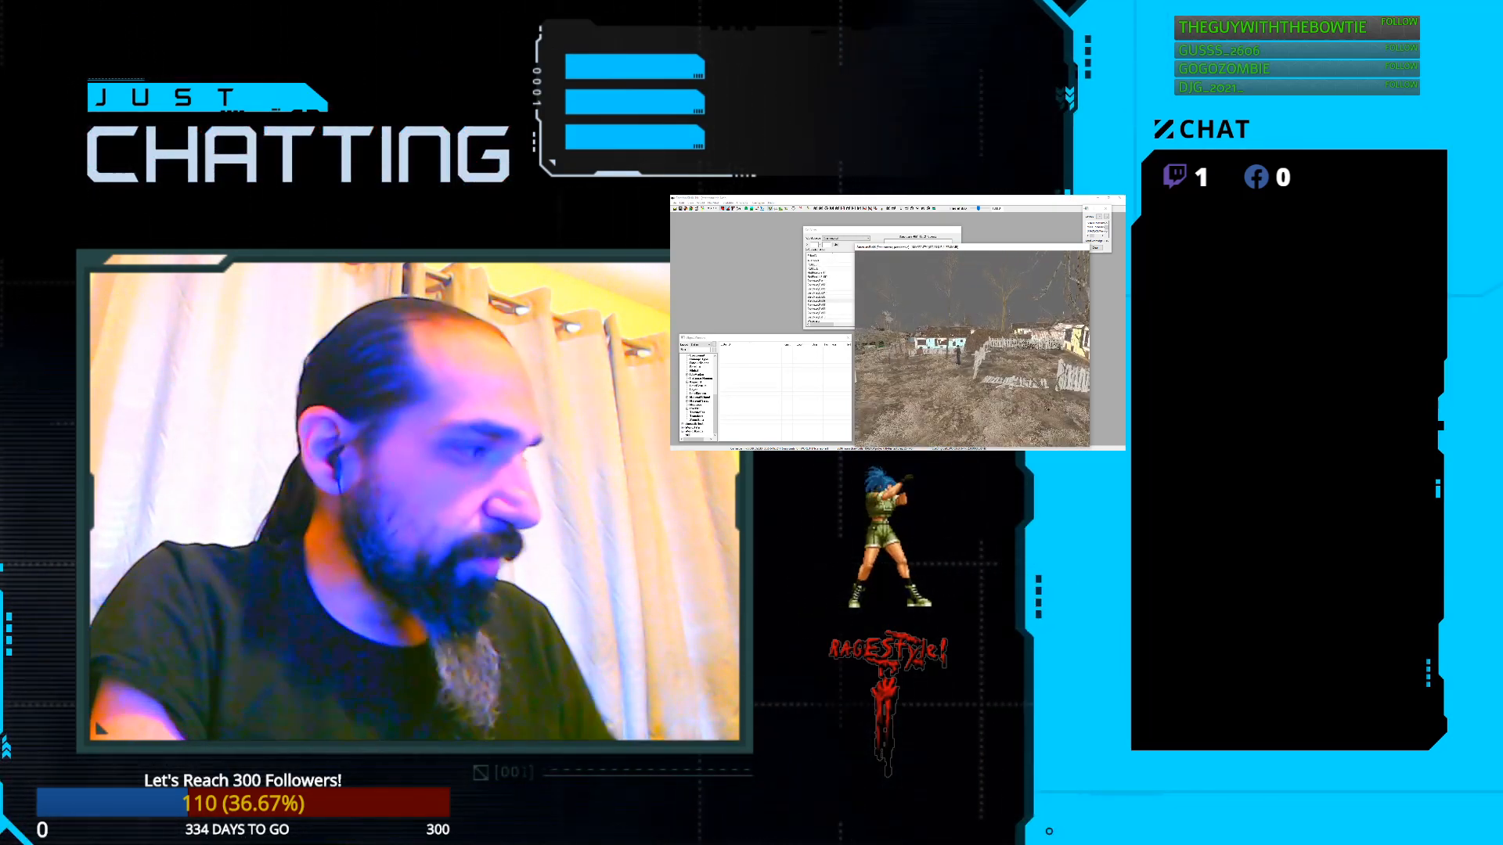
pyautogui.scroll(-3, 1047, 408)
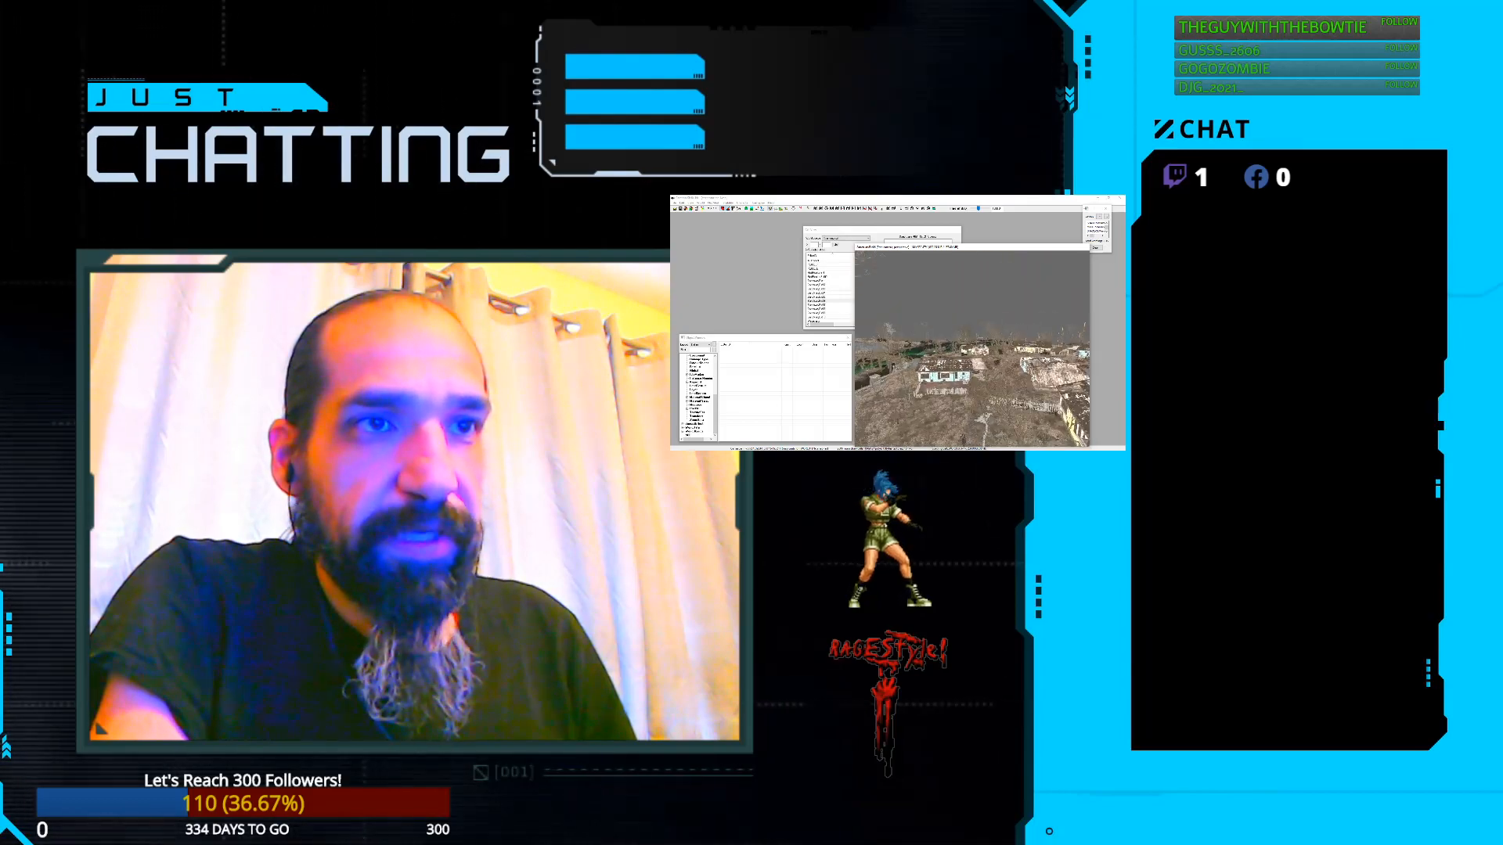
pyautogui.scroll(5, 919, 362)
pyautogui.scroll(-3, 918, 363)
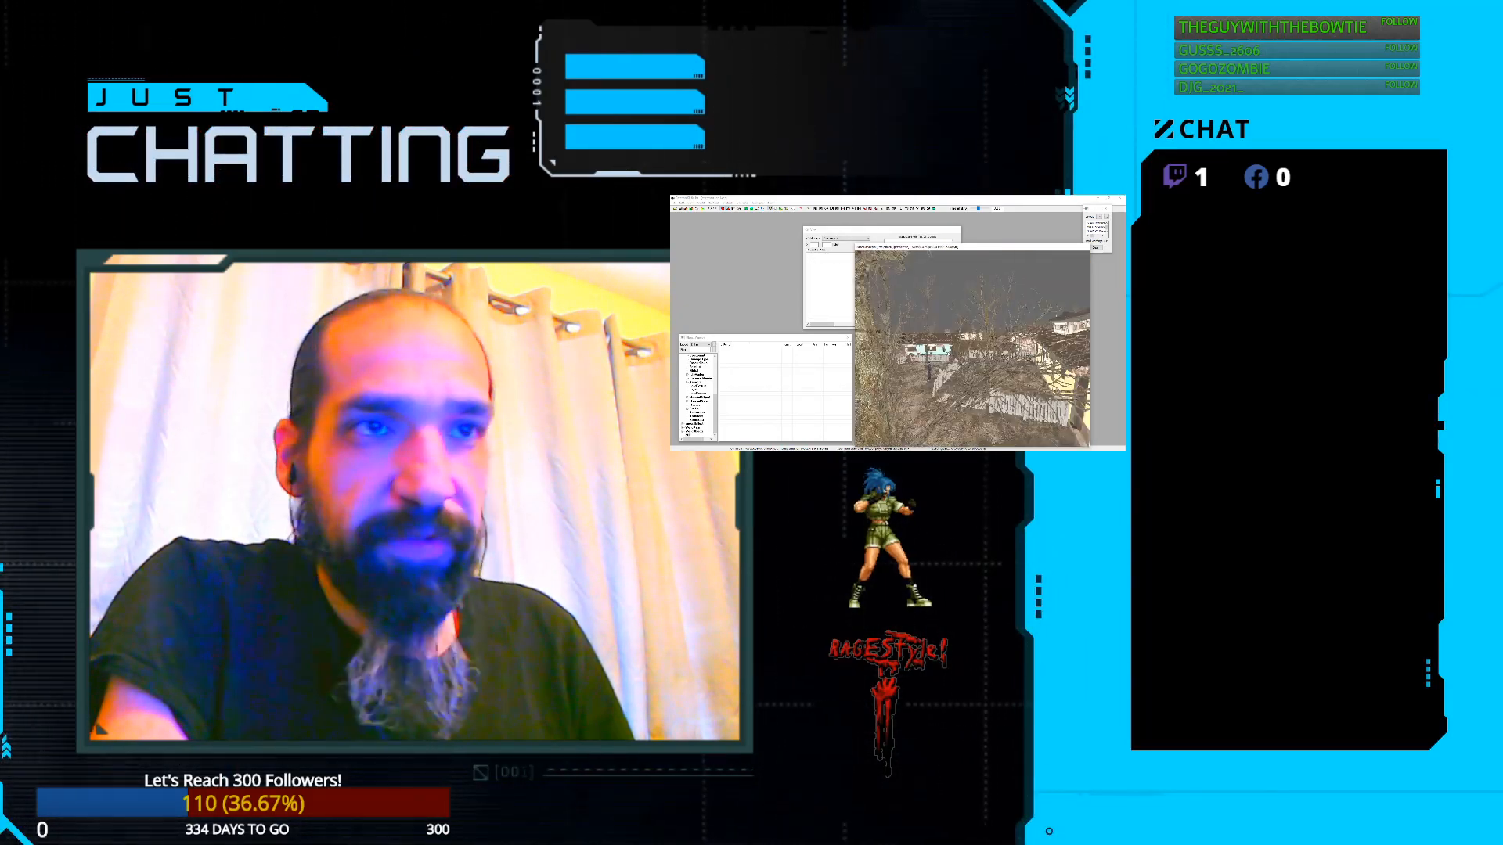
pyautogui.scroll(5, 972, 349)
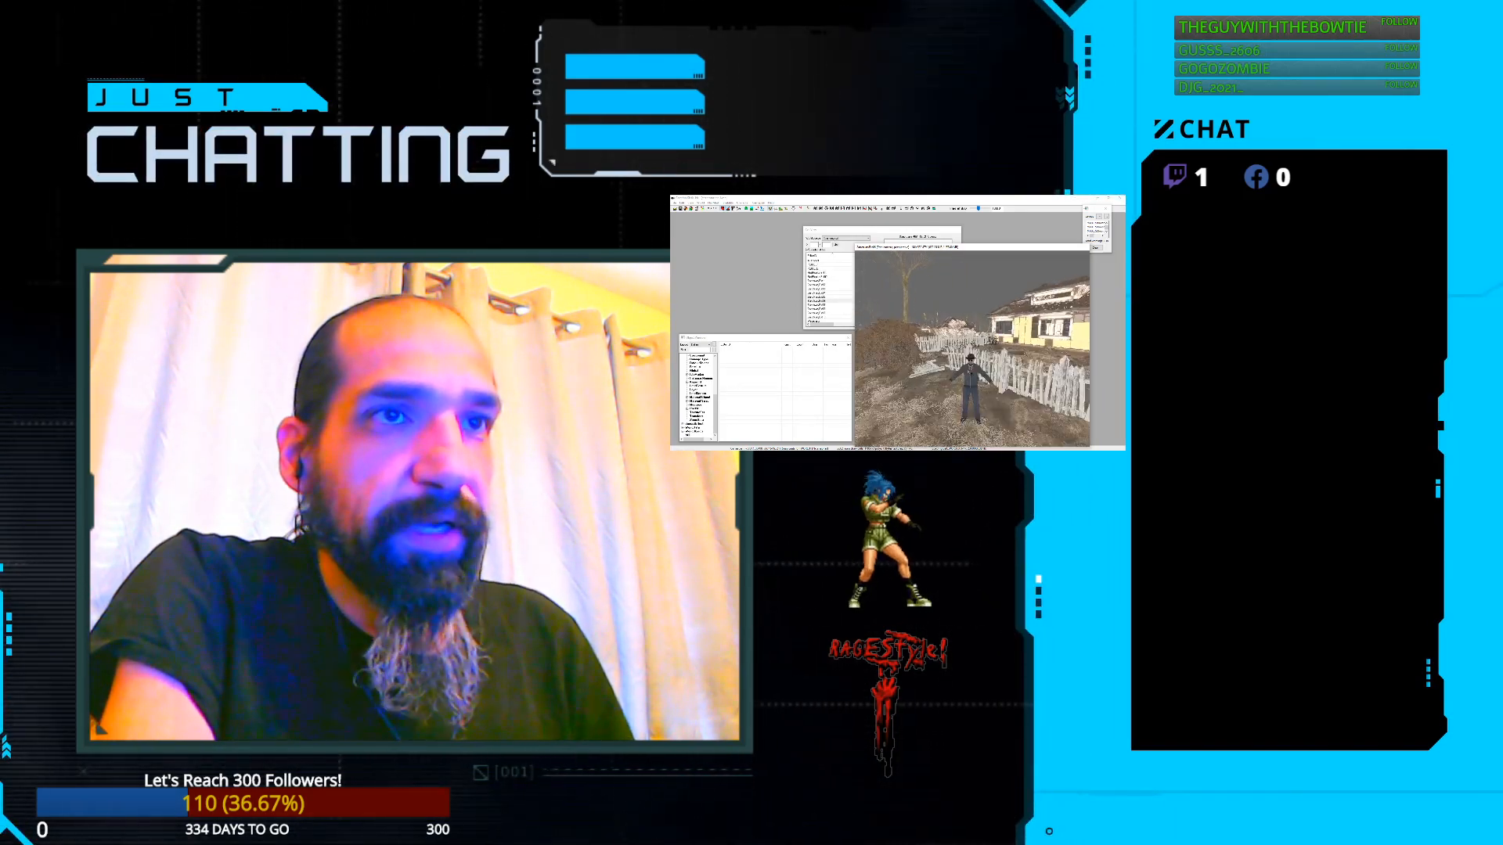
pyautogui.scroll(4, 972, 385)
pyautogui.scroll(-4, 971, 385)
pyautogui.scroll(4, 971, 385)
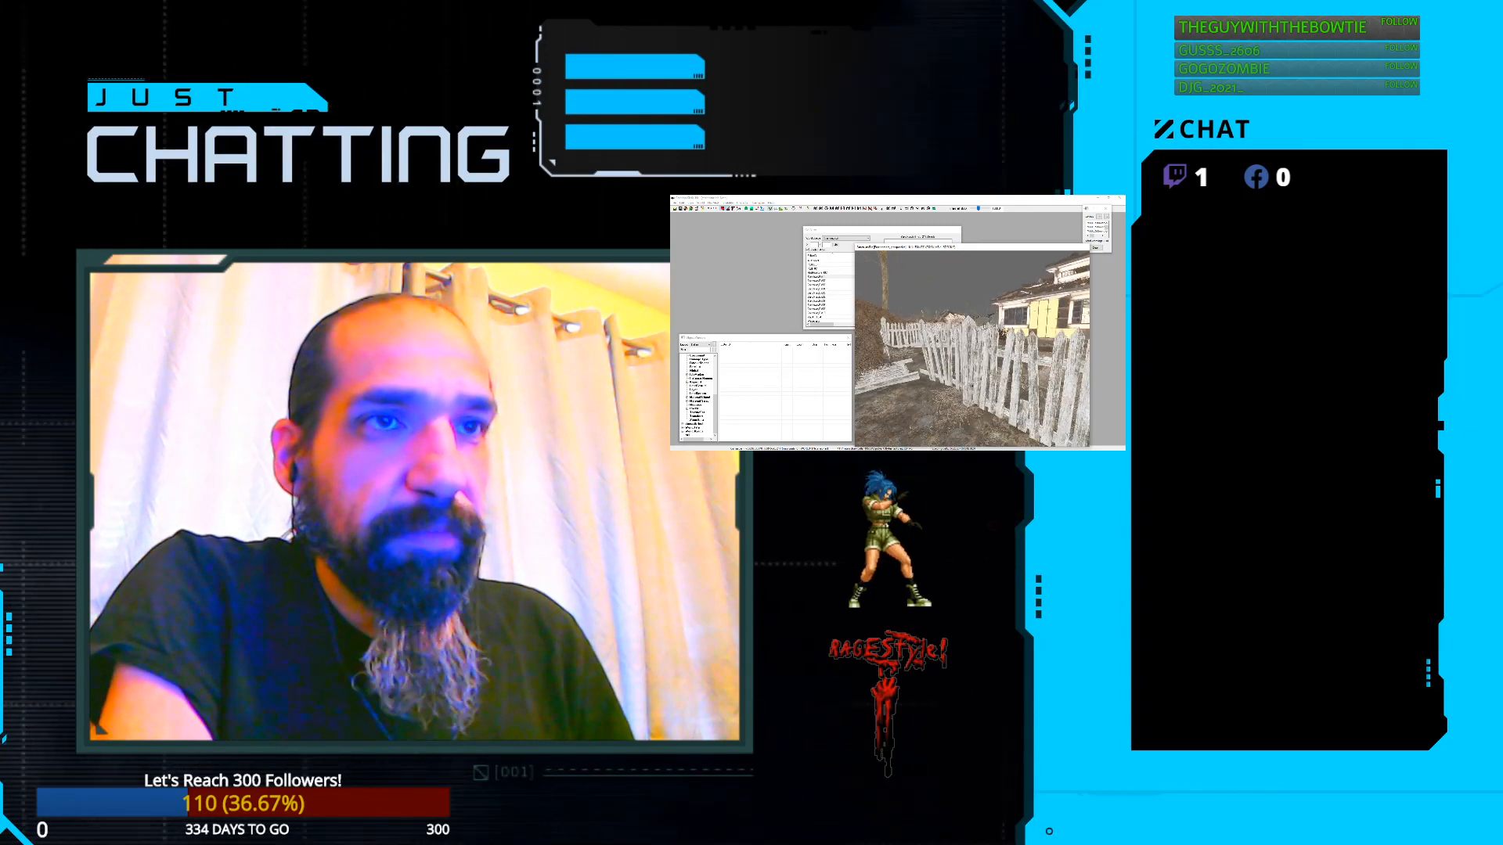
pyautogui.scroll(-4, 972, 386)
pyautogui.scroll(3, 972, 385)
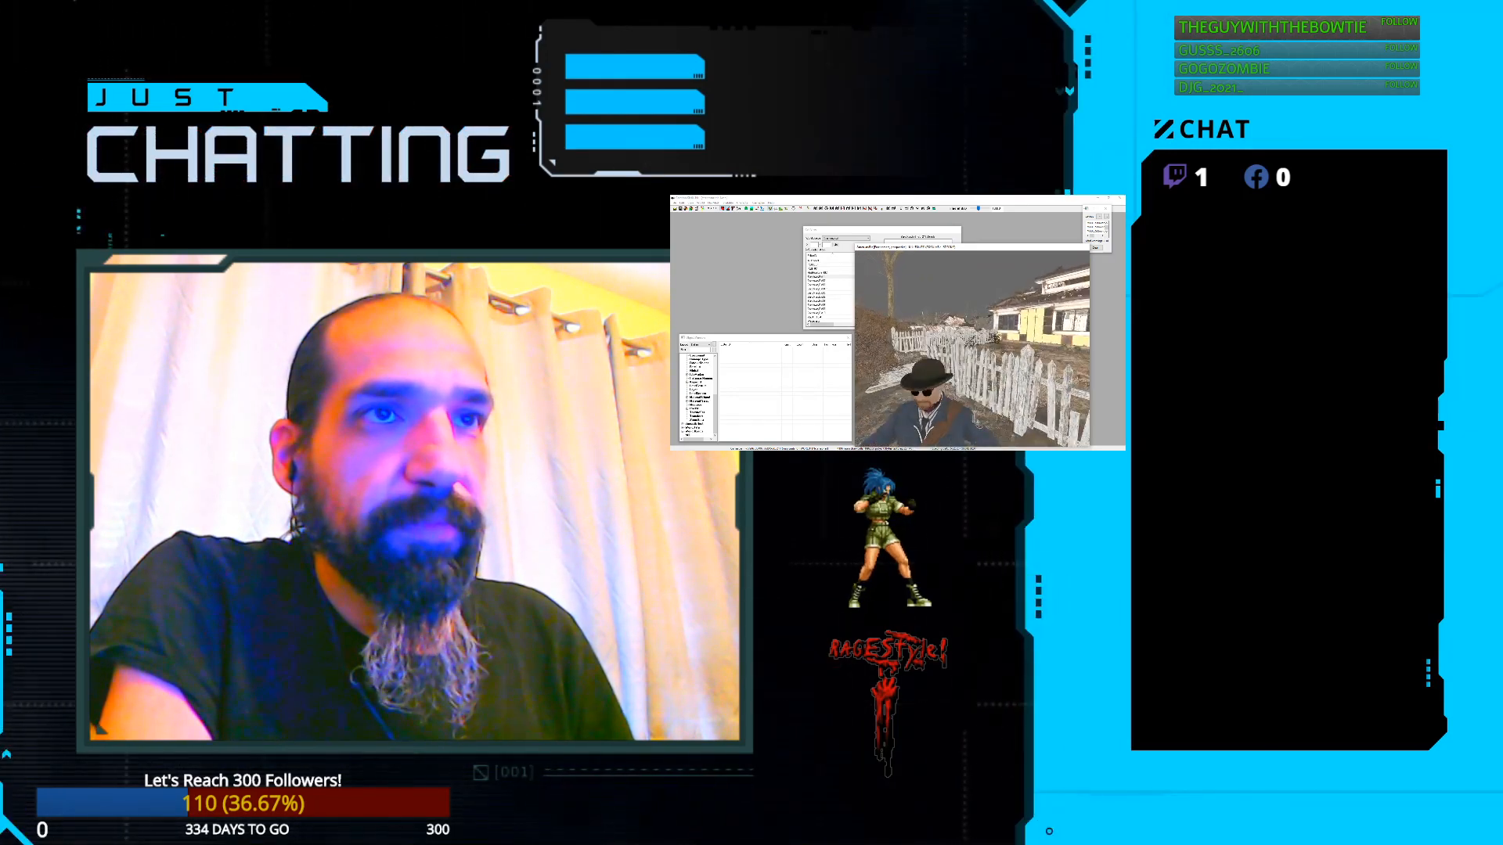
pyautogui.moveTo(969, 385); pyautogui.dragTo(982, 385, button='middle')
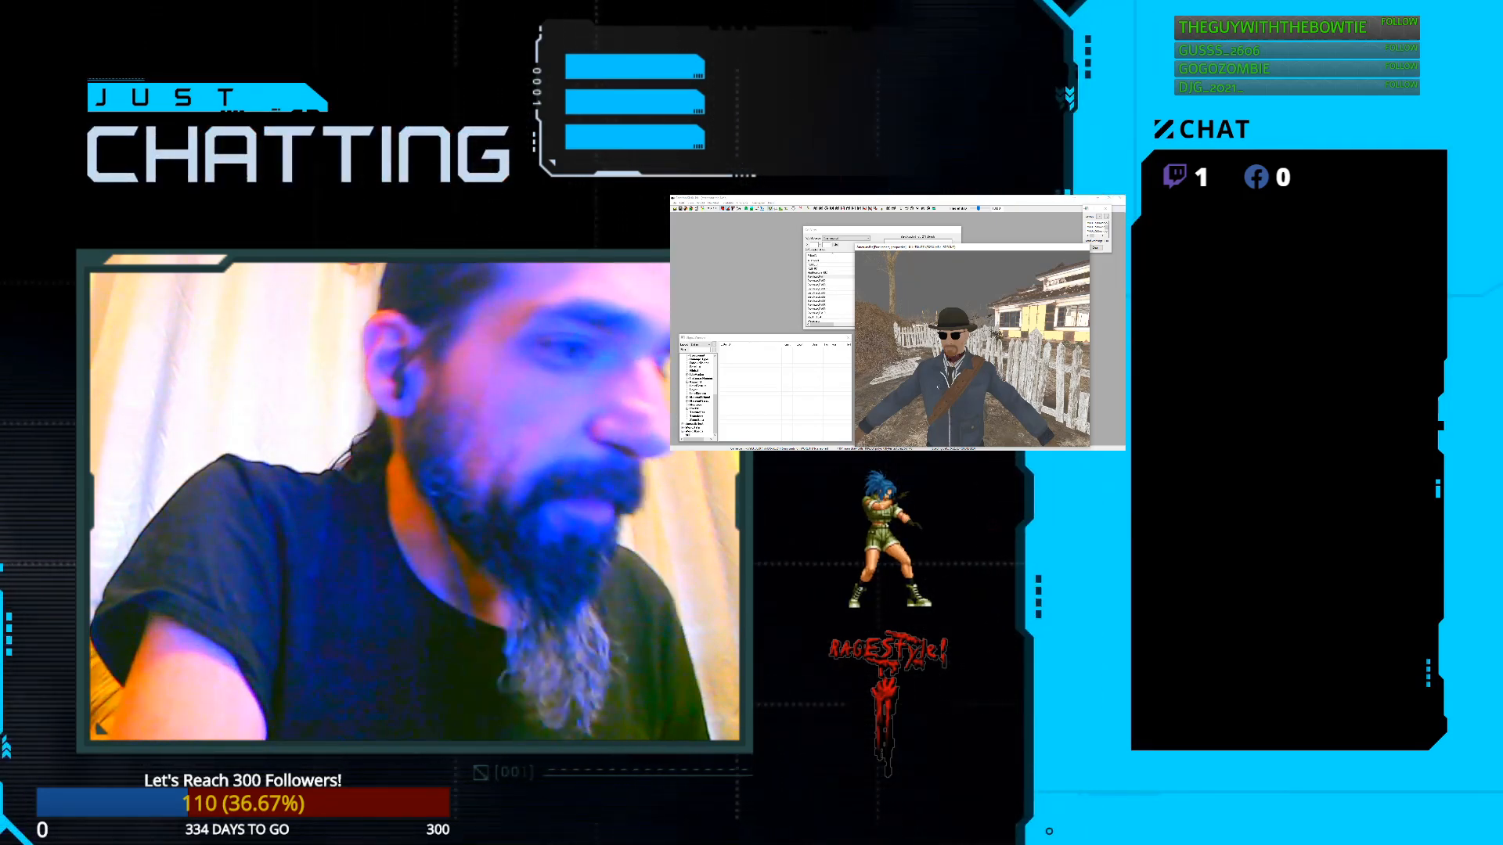
pyautogui.moveTo(856, 245); pyautogui.dragTo(1076, 438)
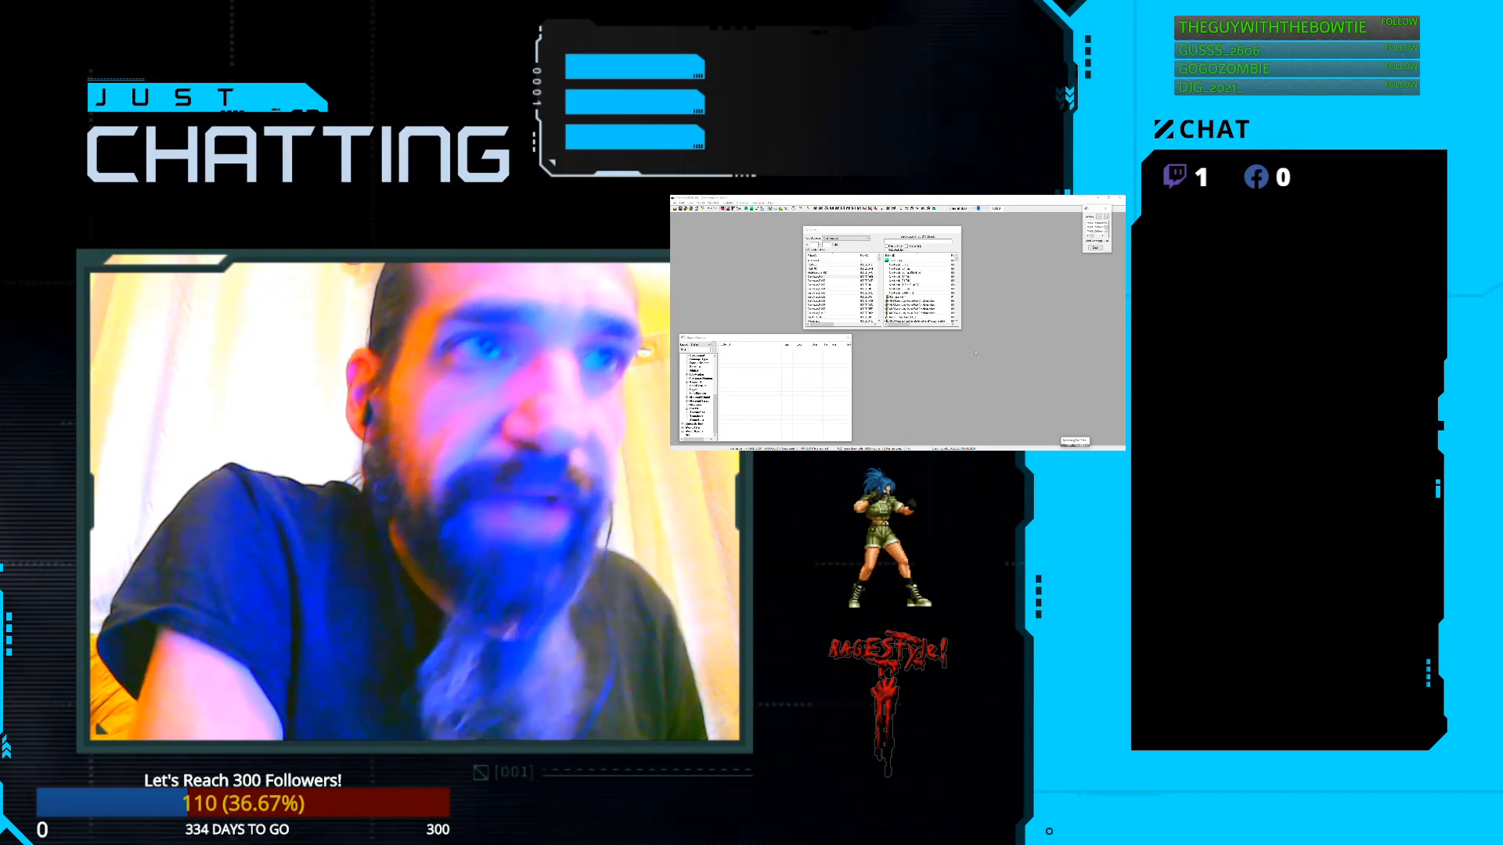
pyautogui.moveTo(674, 198)
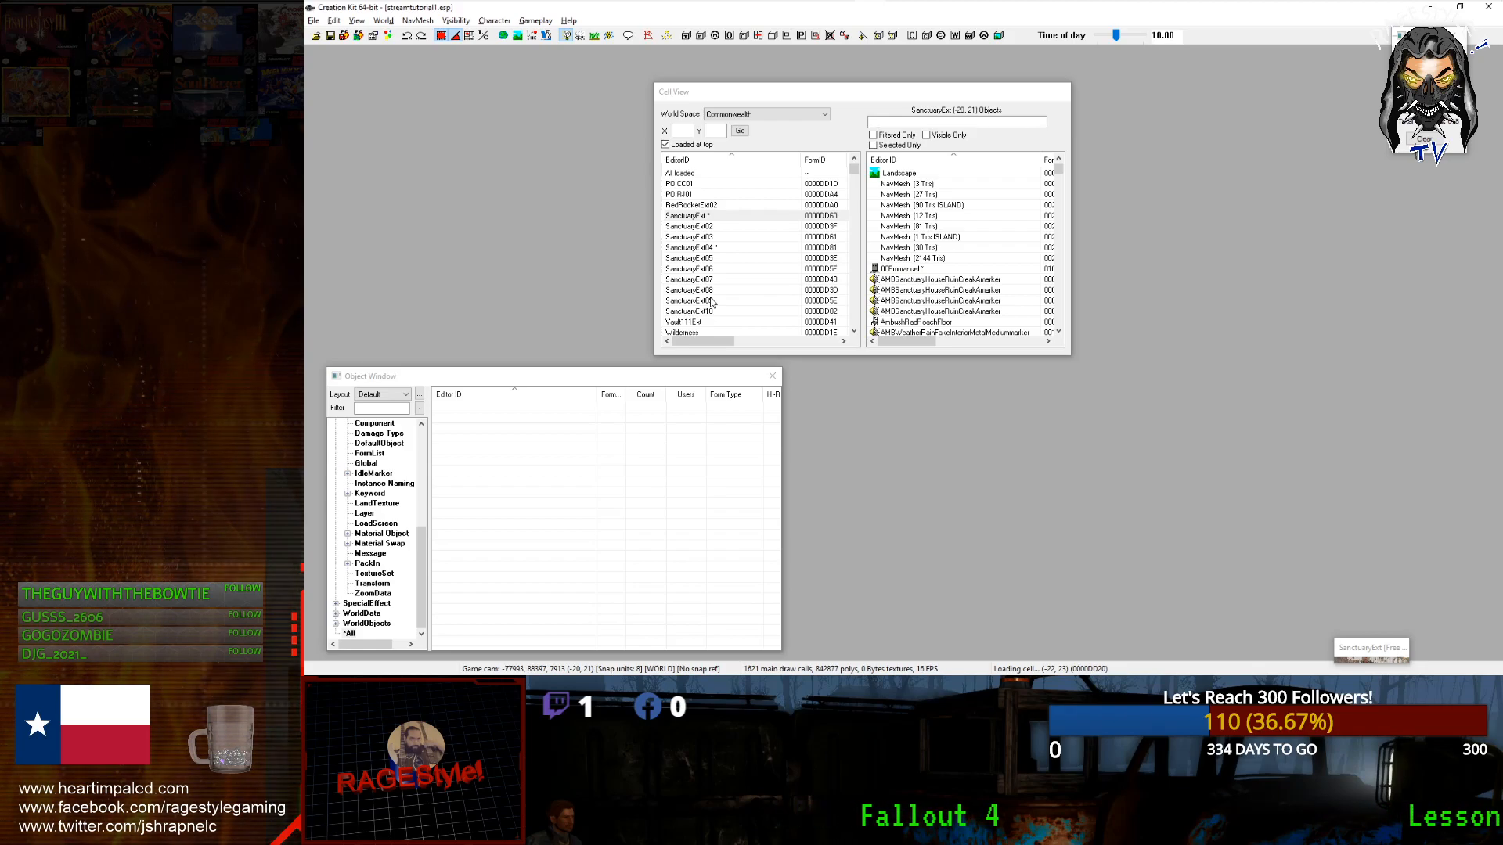
pyautogui.hotkey('alt', 'w')
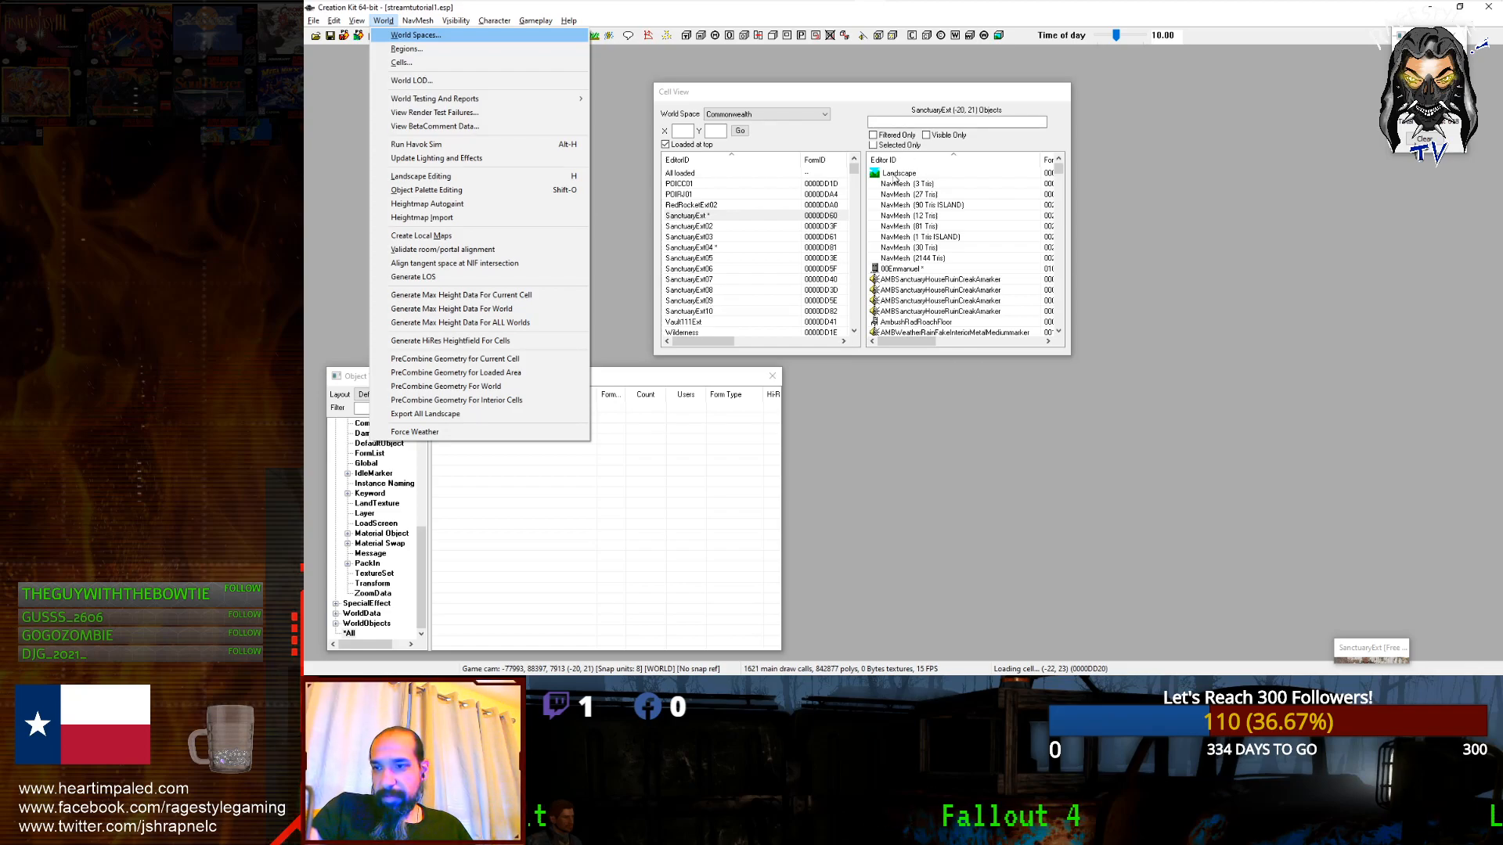
pyautogui.click(1186, 305)
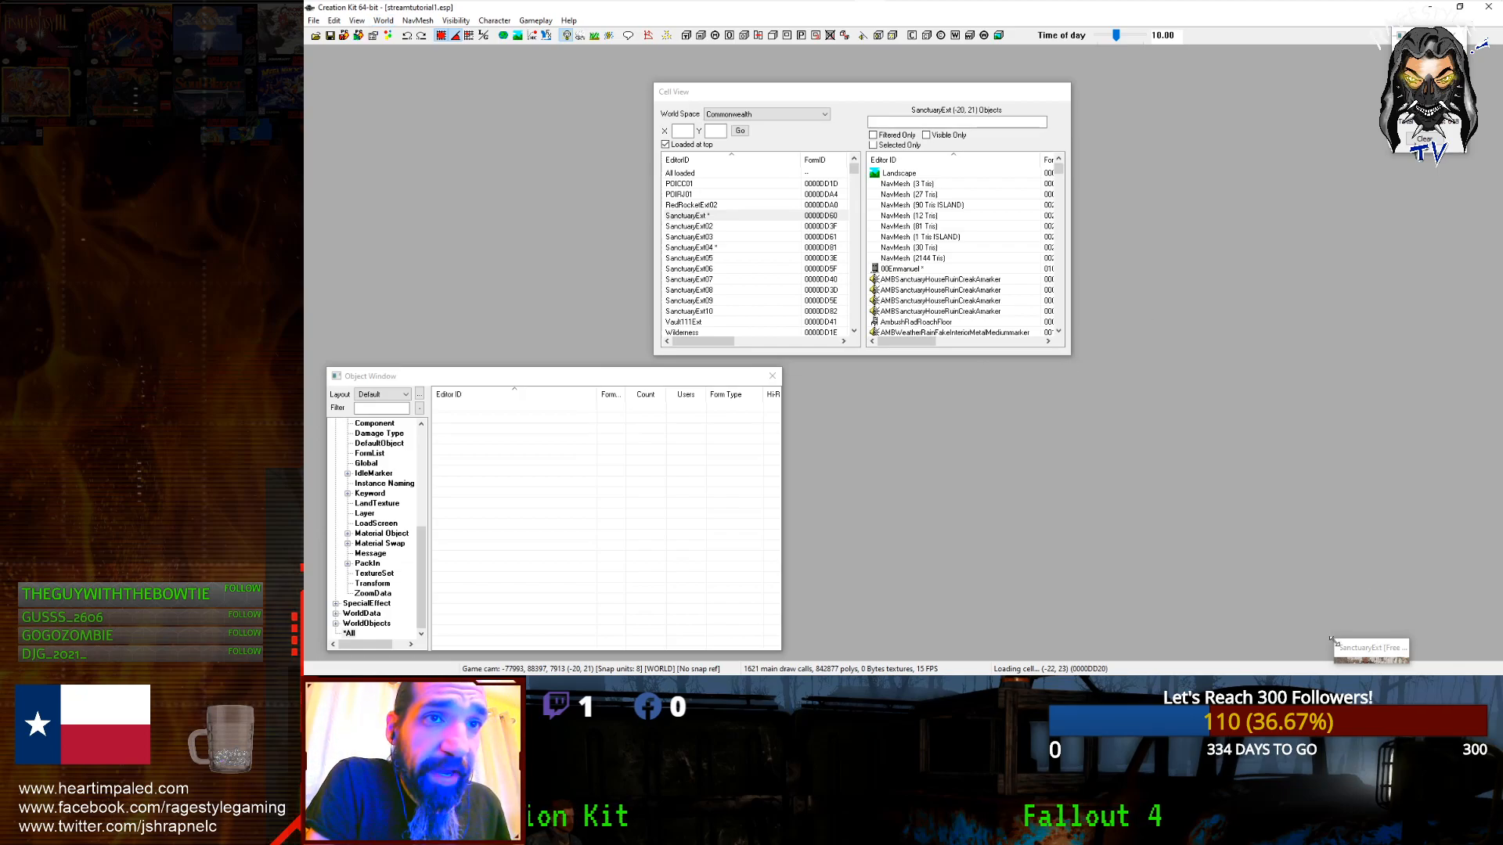
pyautogui.doubleClick(1370, 648)
pyautogui.moveTo(857, 107); pyautogui.dragTo(855, 103)
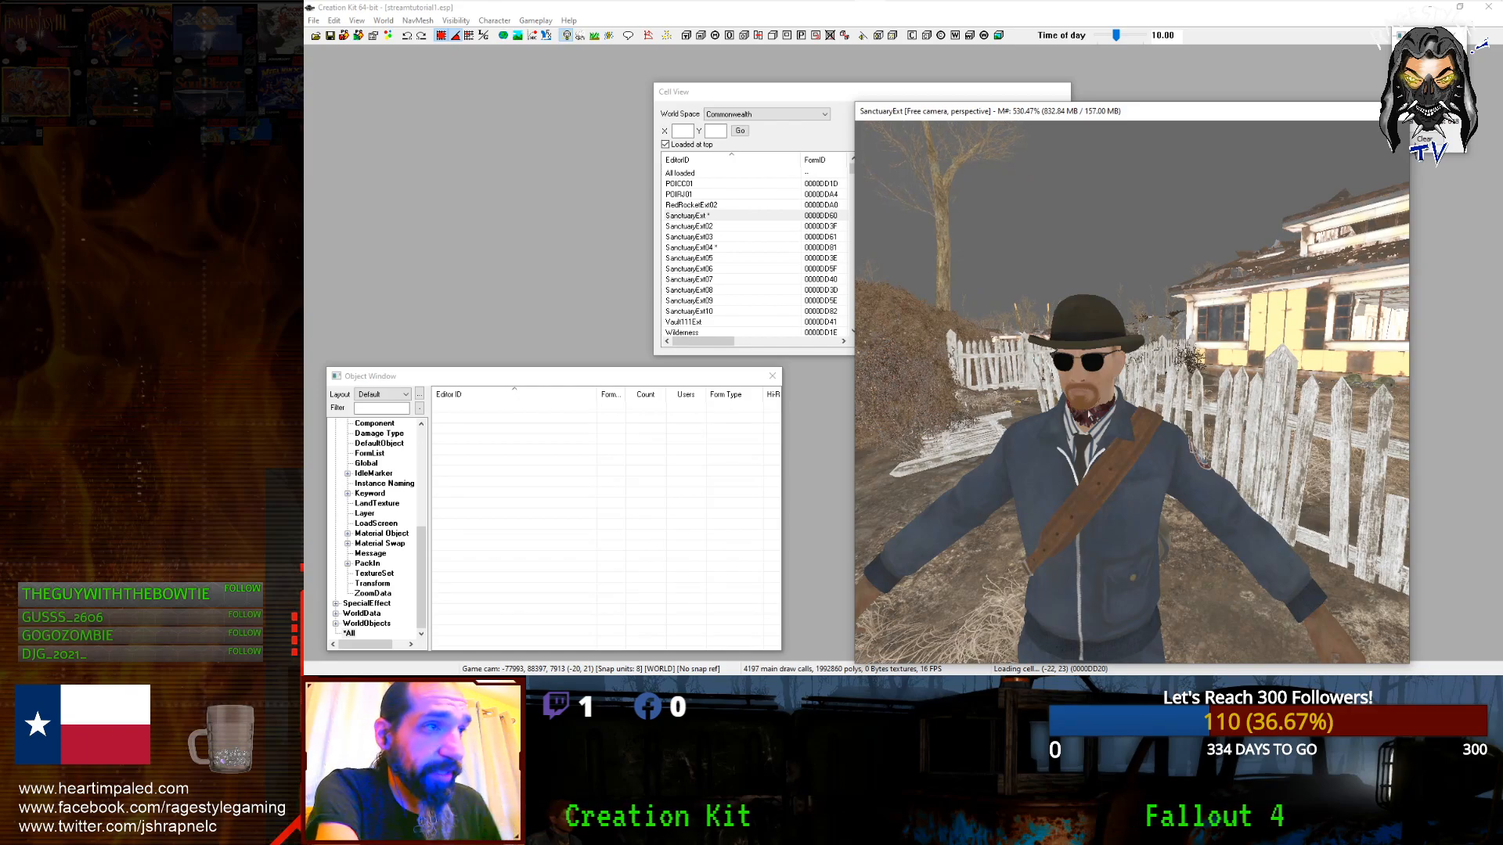
# Step: Filter the object list by "emmanuel" and open the 00EmmanuelQuest quest
pyautogui.click(381, 408)
pyautogui.write('emman')
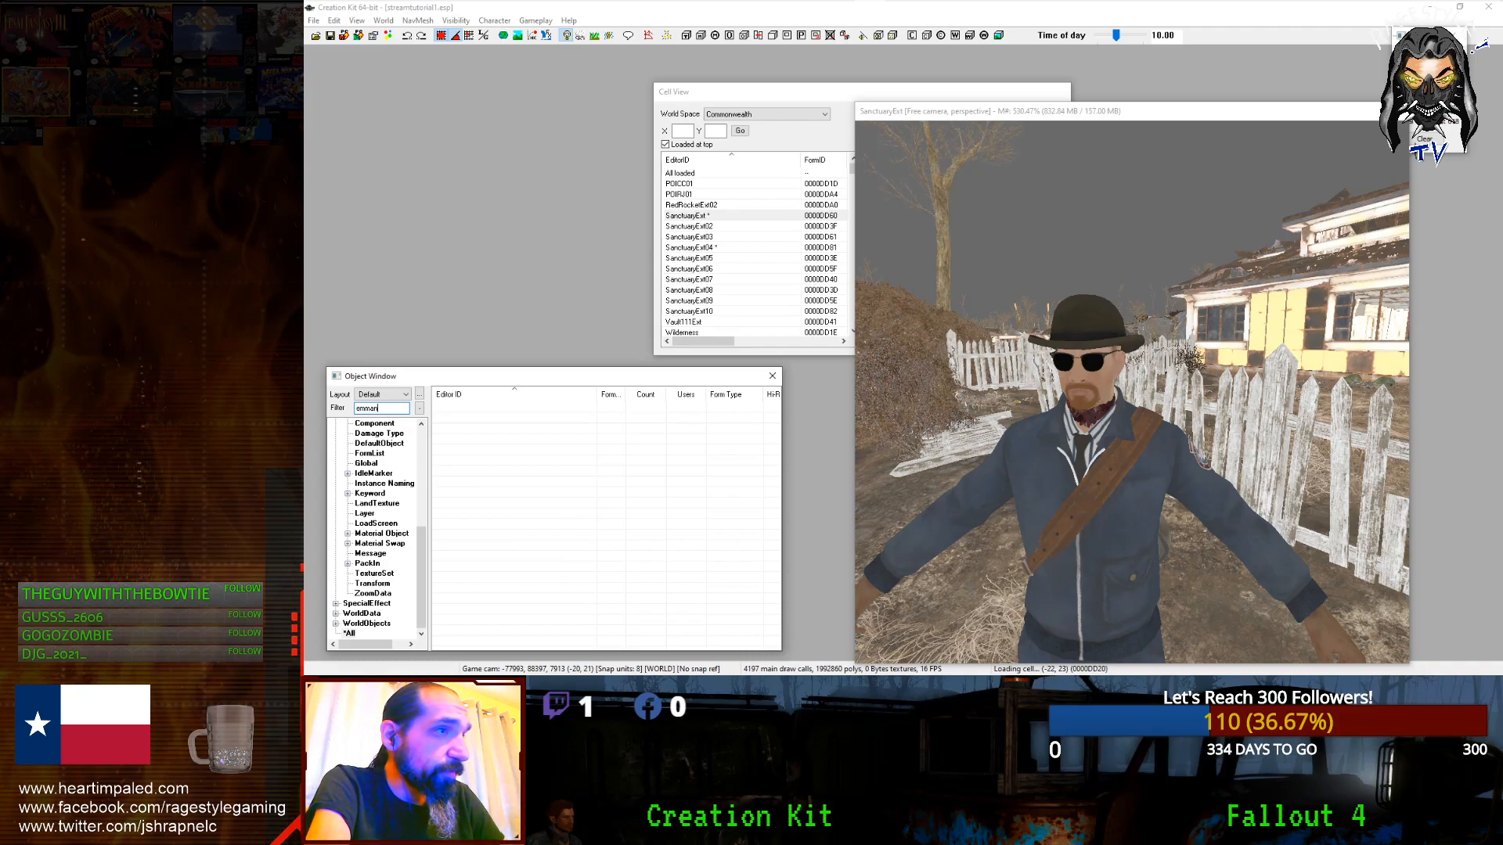
pyautogui.write('uel')
pyautogui.doubleClick(470, 429)
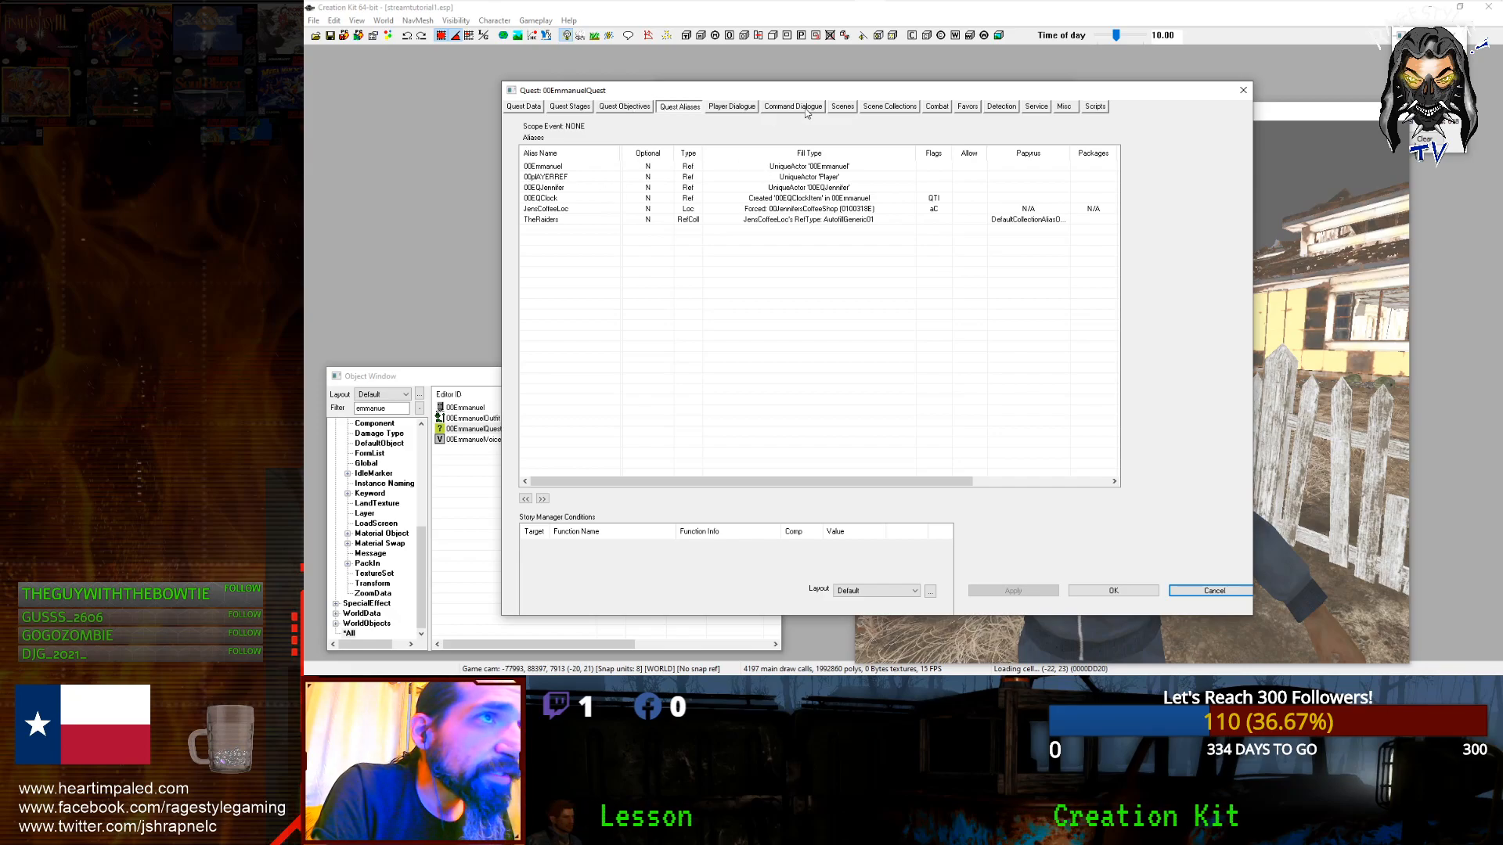
# Step: Open the response "Hey there! Can you help me for a second? I need a package delivered." from the quest's scenes and widen its Voice Type column
pyautogui.click(837, 110)
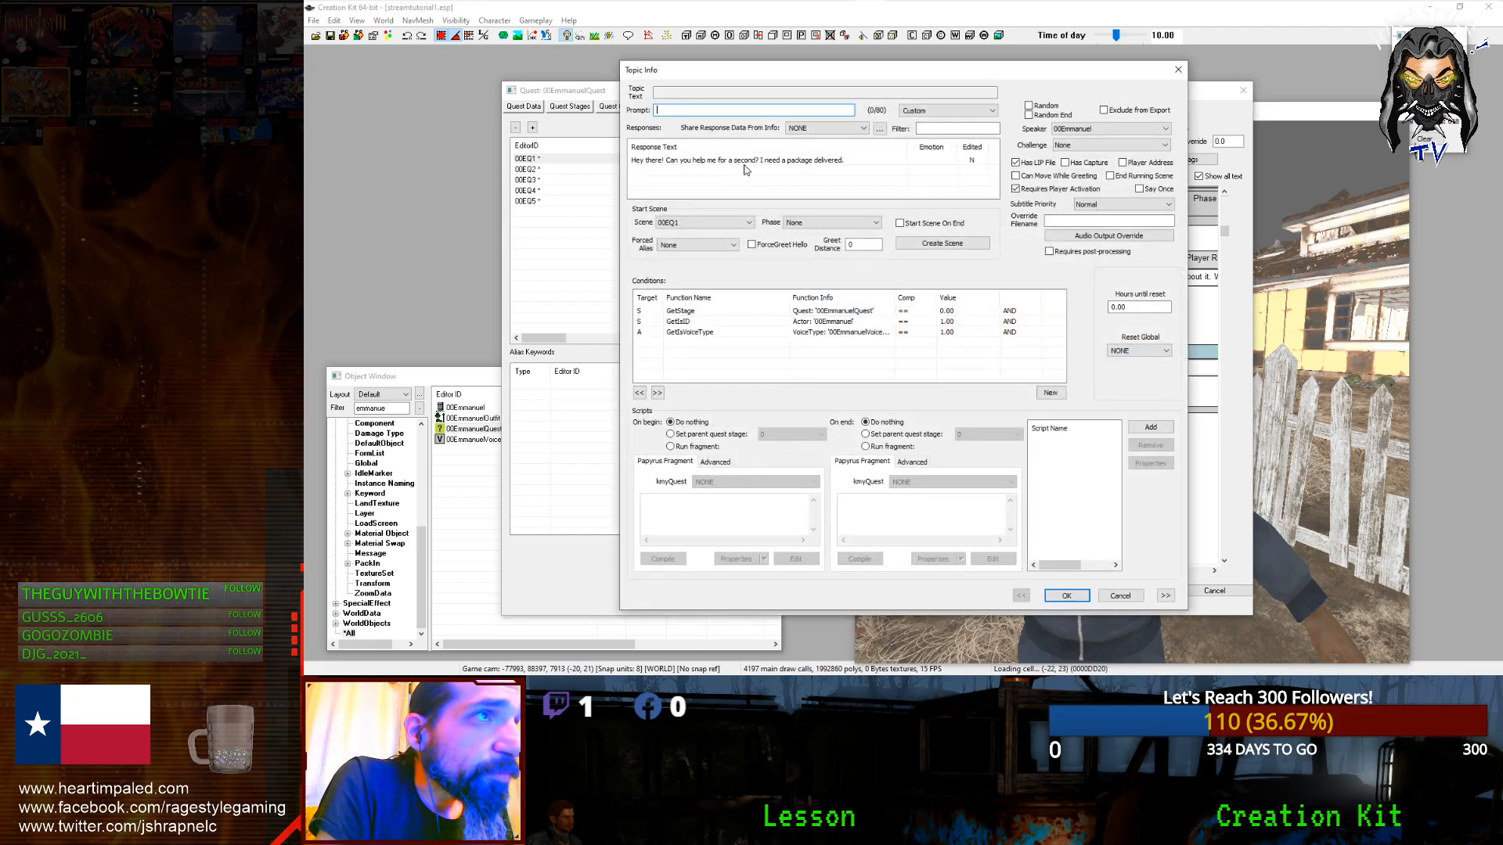
pyautogui.click(745, 163)
pyautogui.doubleClick(750, 162)
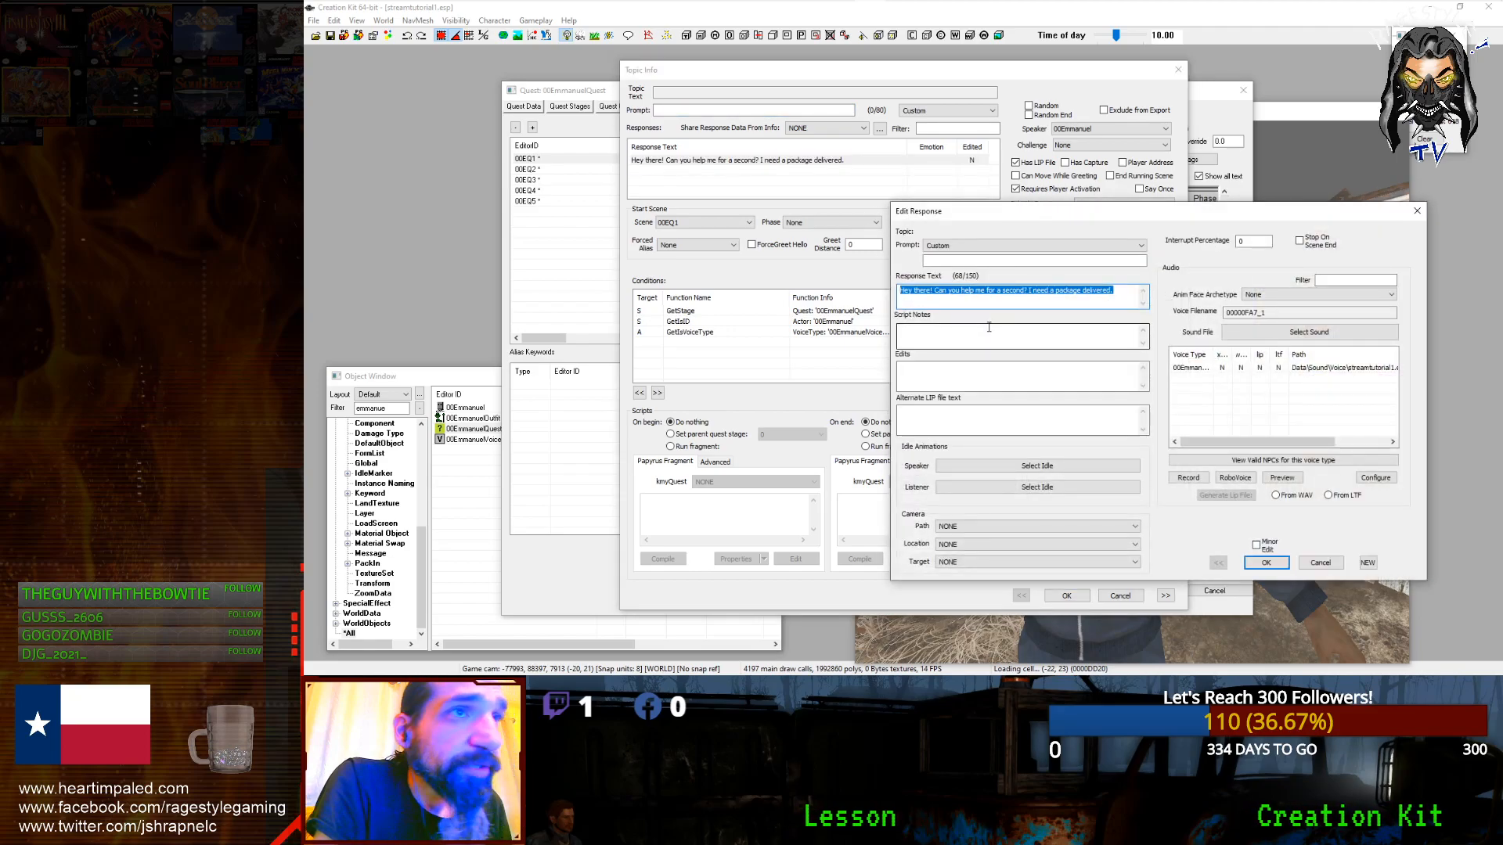
pyautogui.click(1209, 369)
pyautogui.moveTo(1216, 358); pyautogui.dragTo(1269, 358)
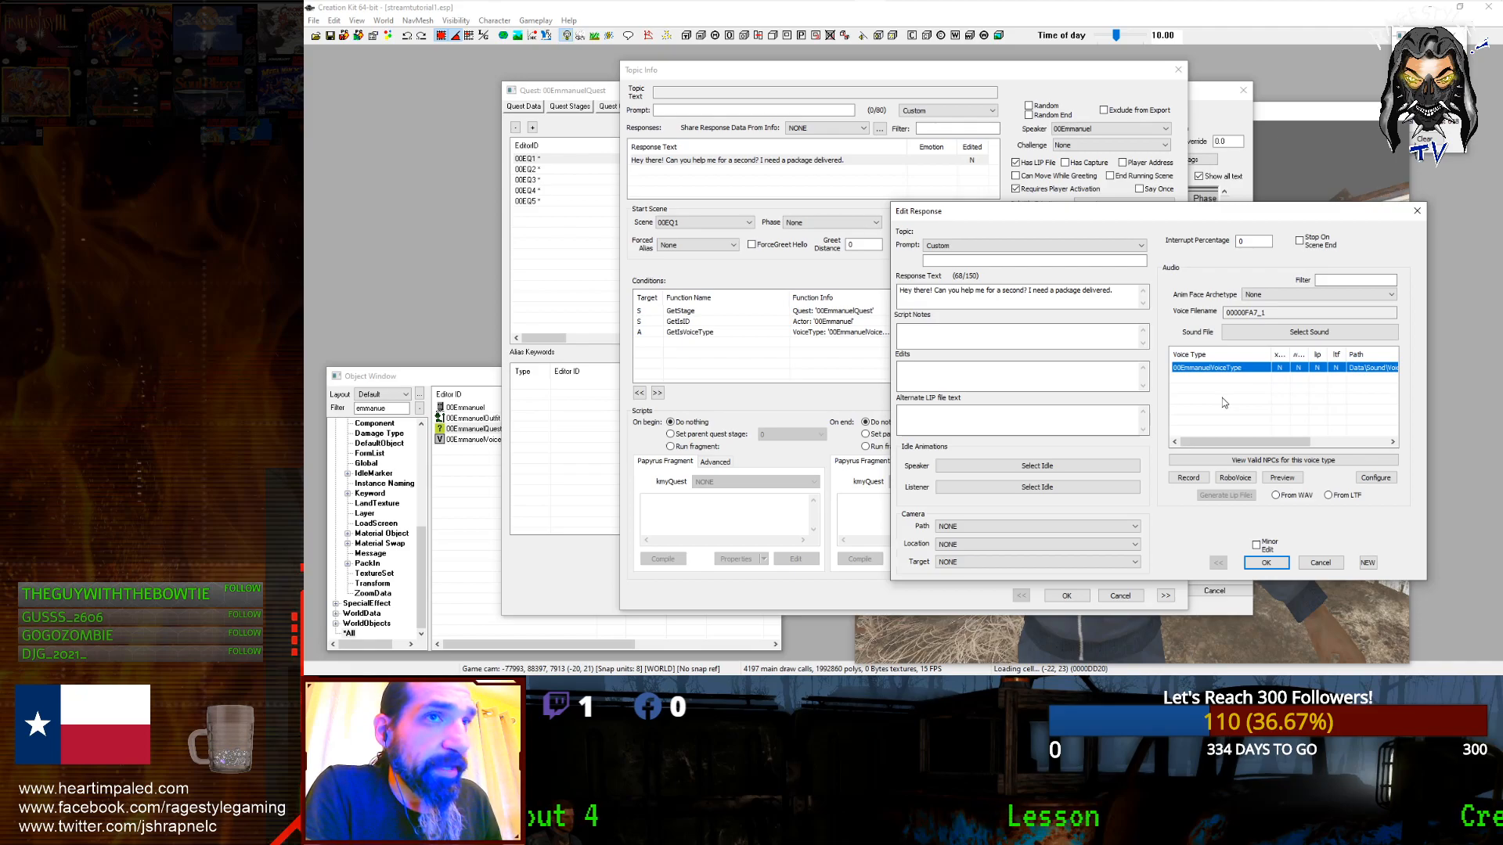
# Step: Copy the response's voice filename 00000FA7_1 into its Script Notes
pyautogui.click(1268, 312)
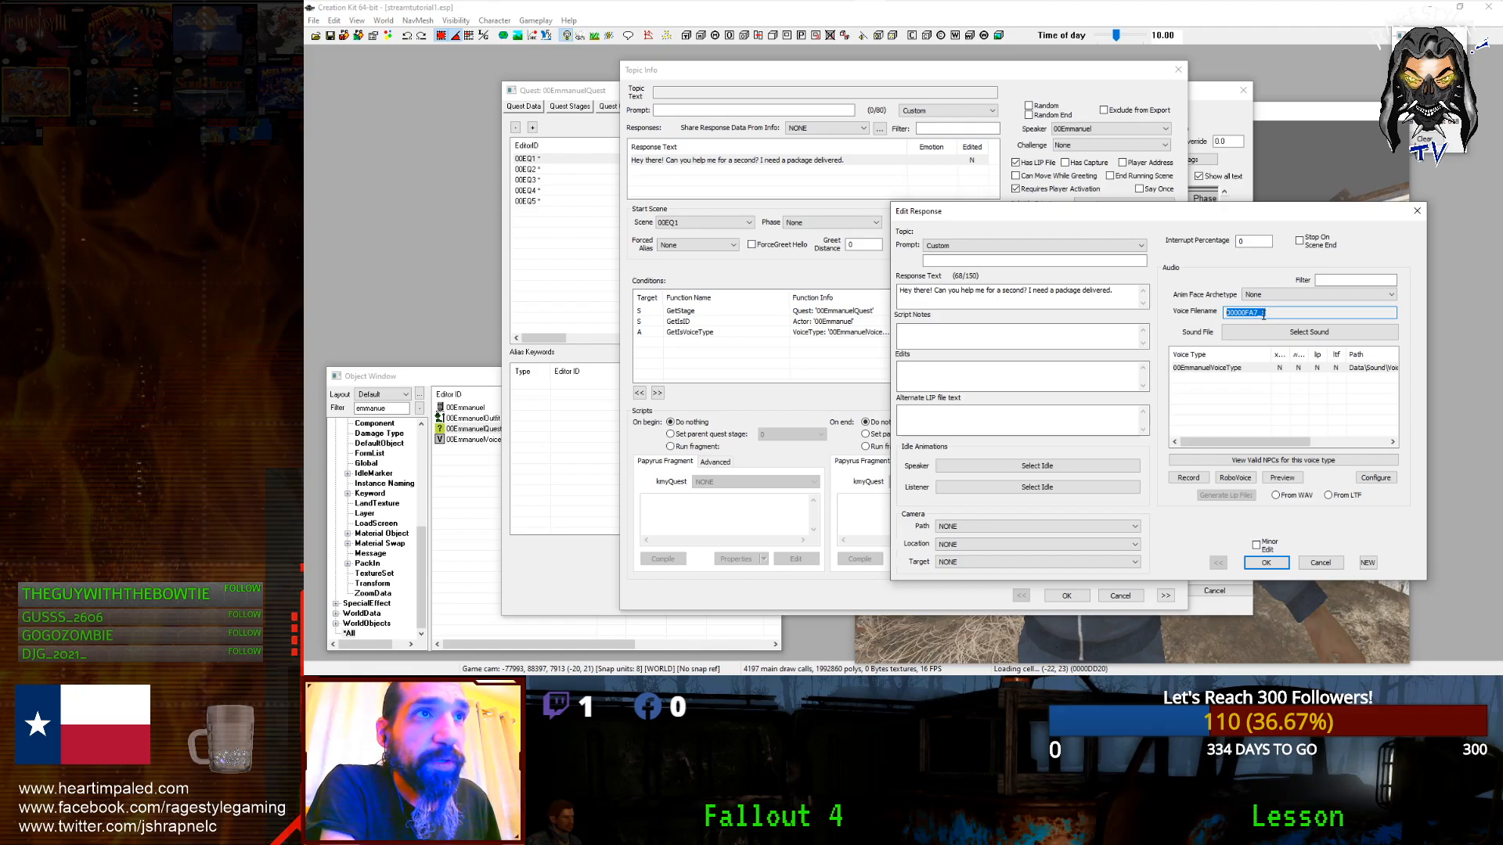
pyautogui.click(1087, 336)
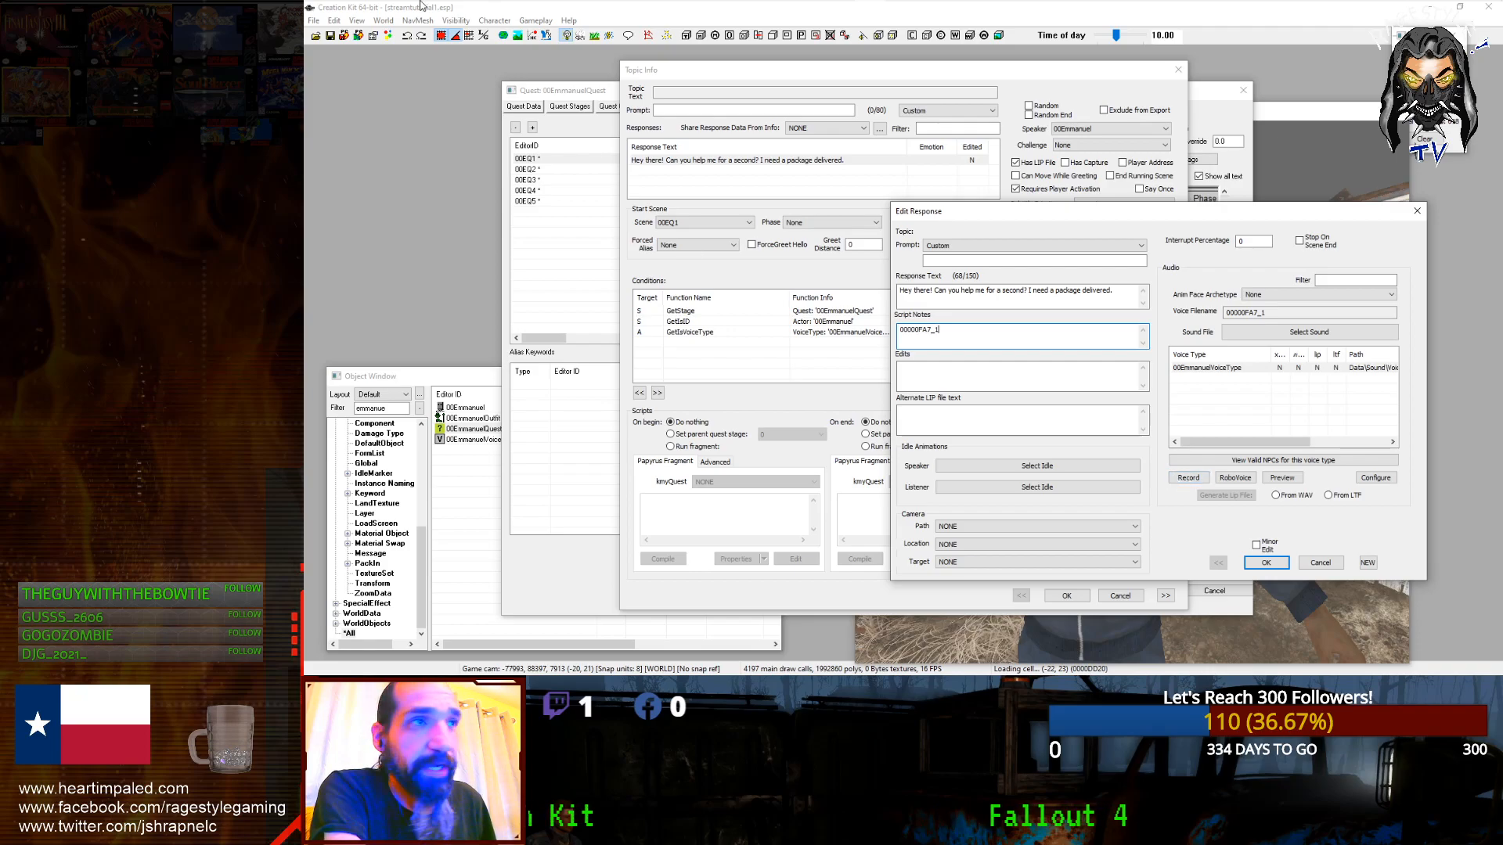
# Step: Launch Audacity by searching for it among the installed programs
pyautogui.moveTo(423, 1)
pyautogui.click(318, 12)
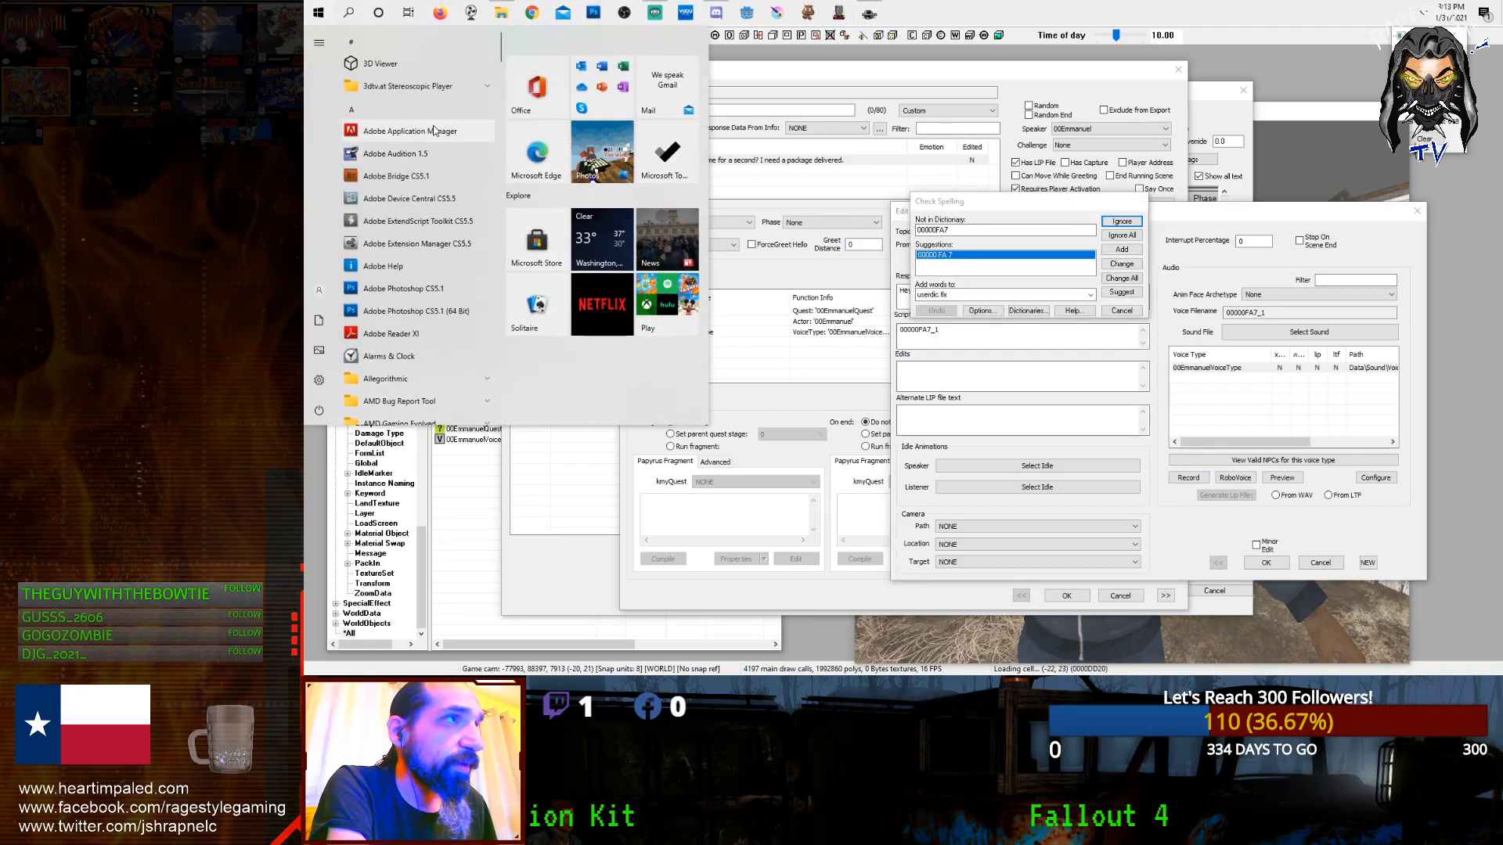
pyautogui.write('audaci')
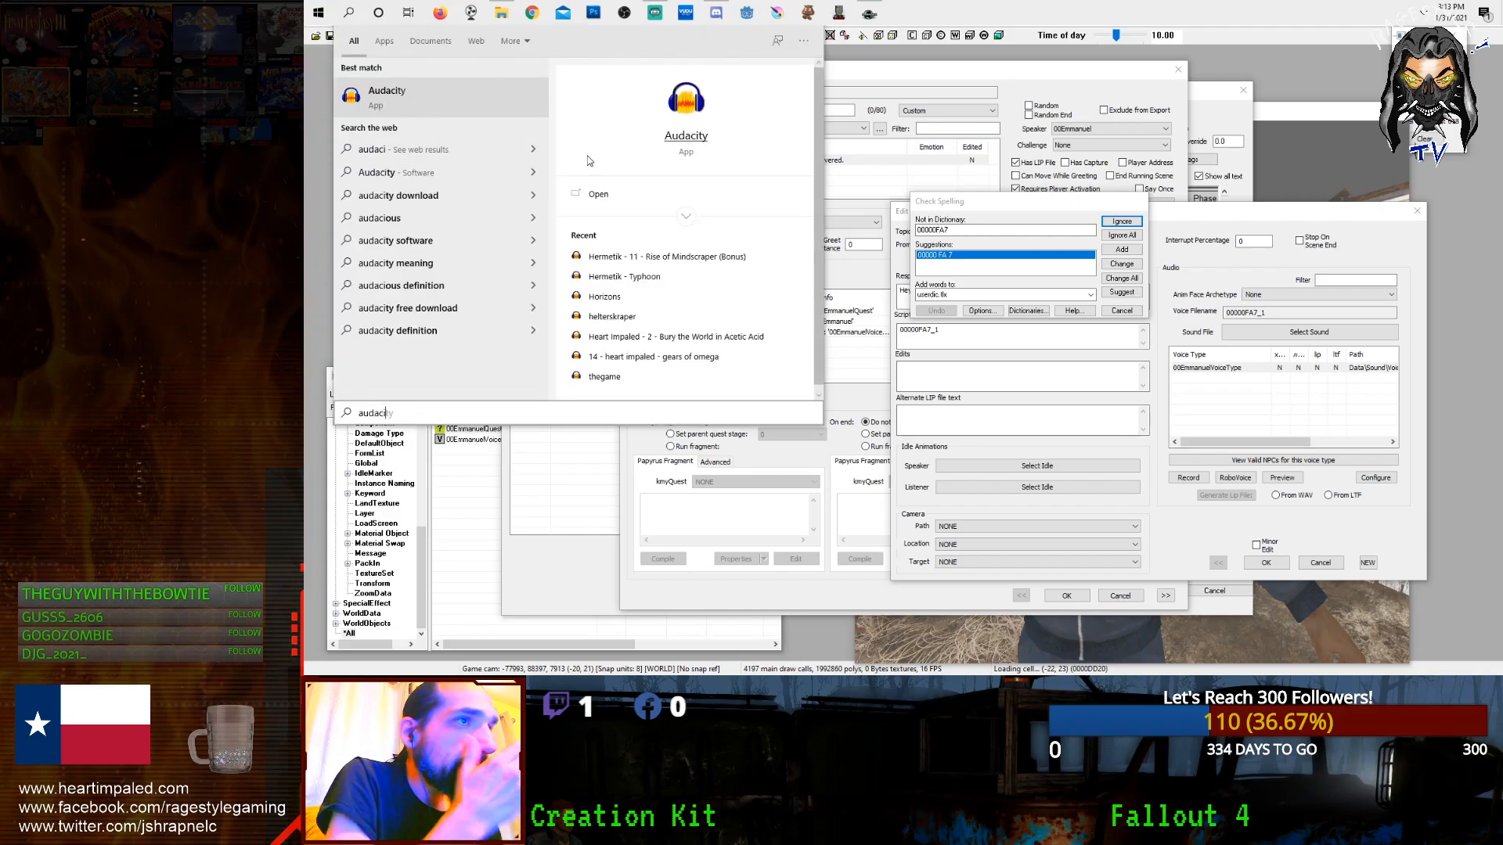
pyautogui.press('Return')
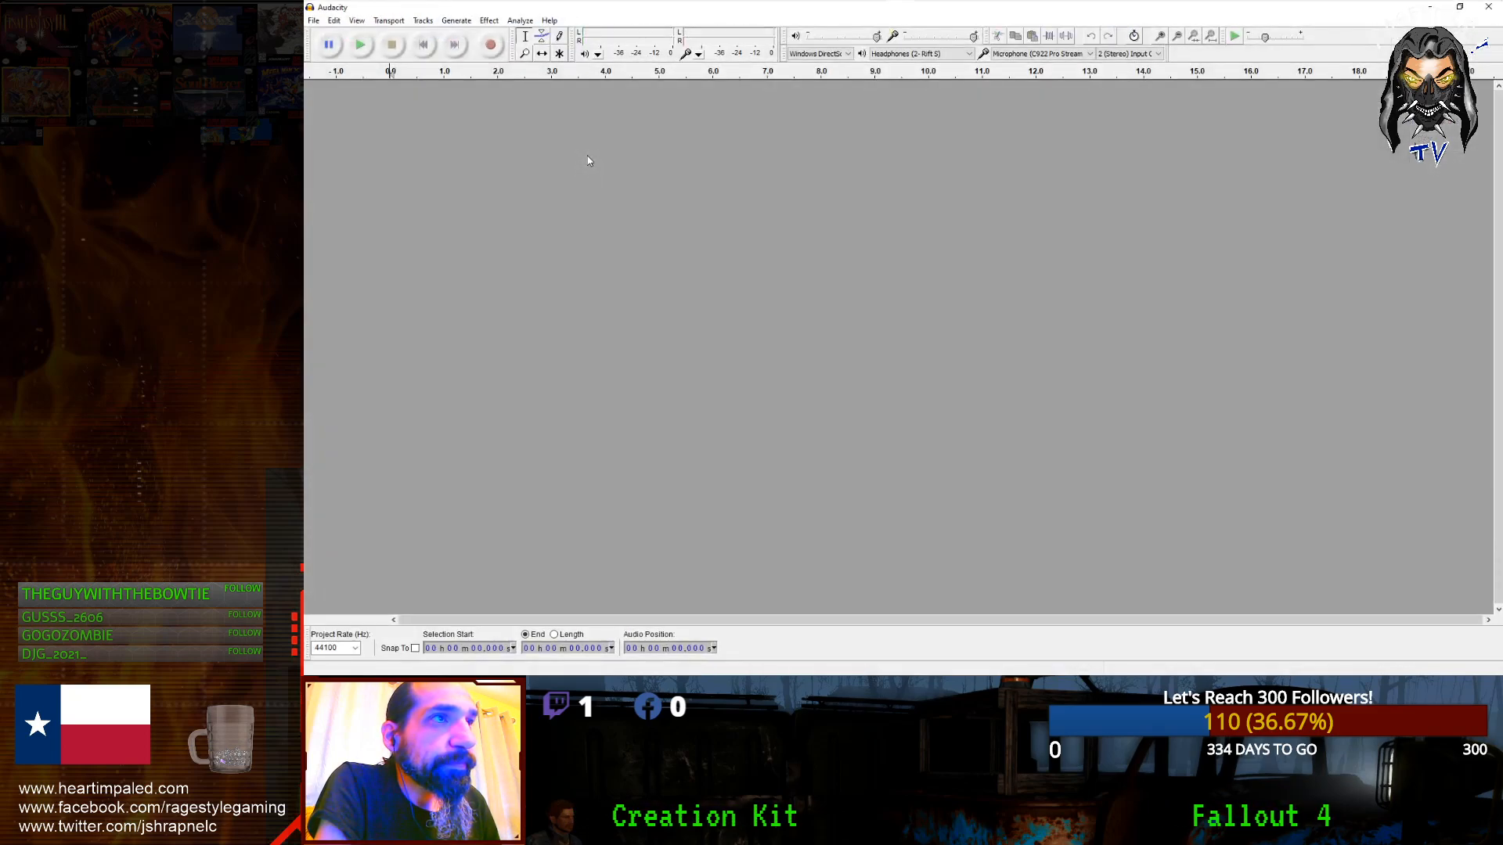
# Step: Switch to the web browser, search Google for "audacity" and open the official Audacity website
pyautogui.click(440, 4)
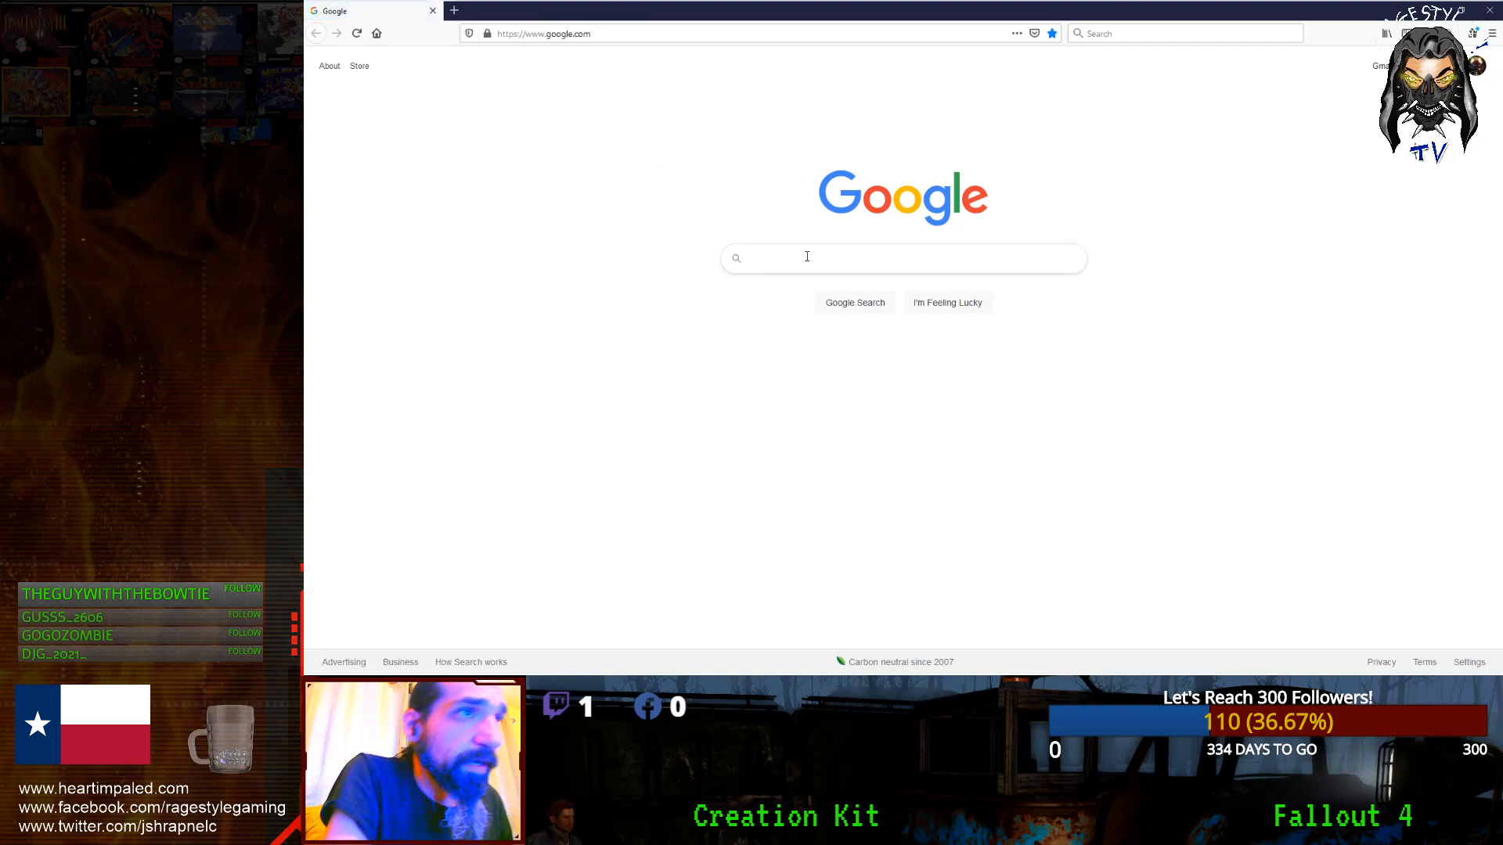
pyautogui.write('a')
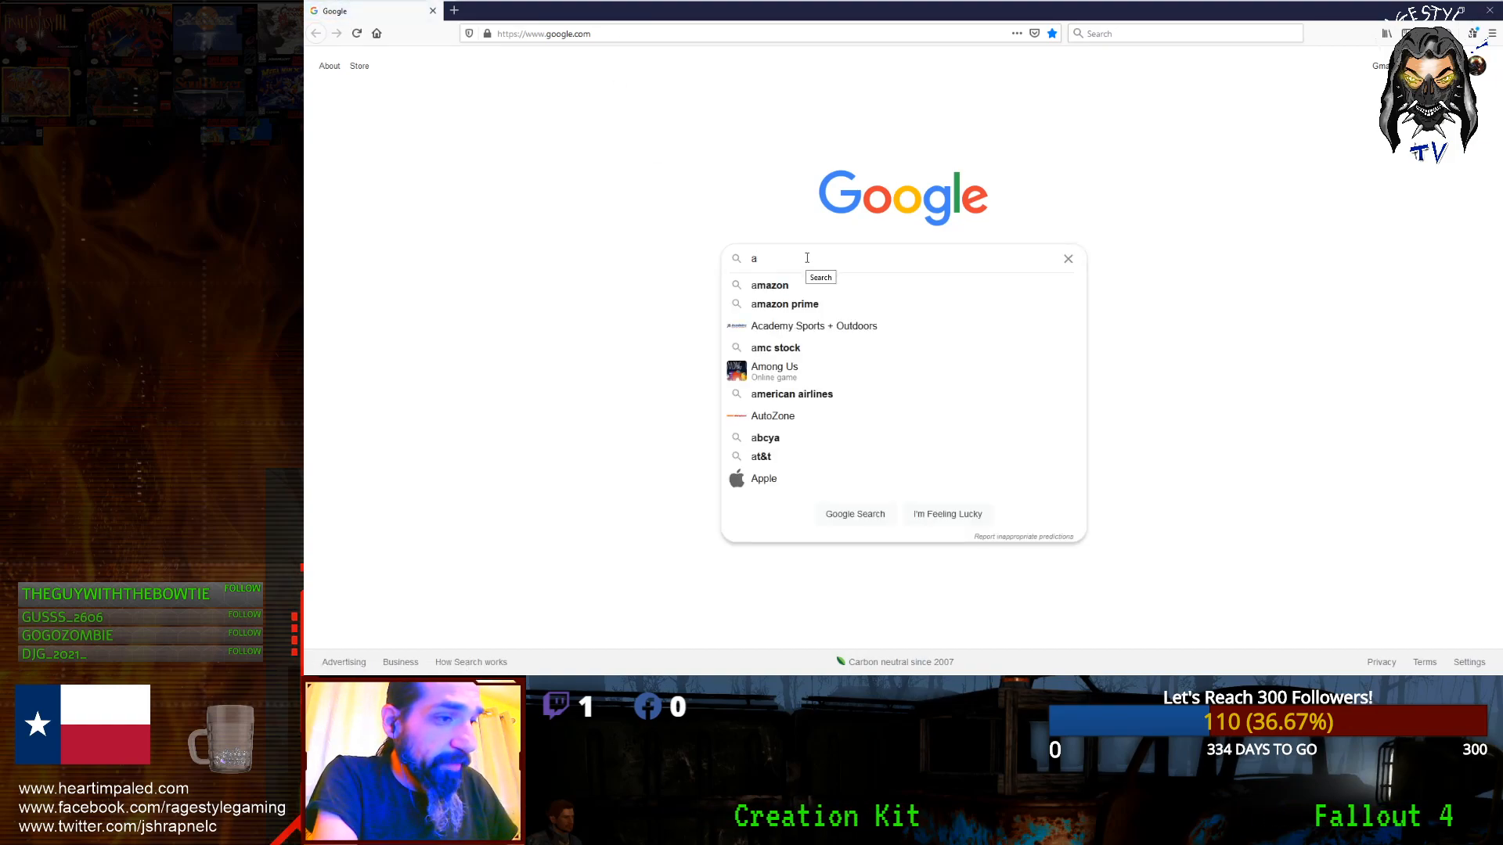
pyautogui.write('udacity')
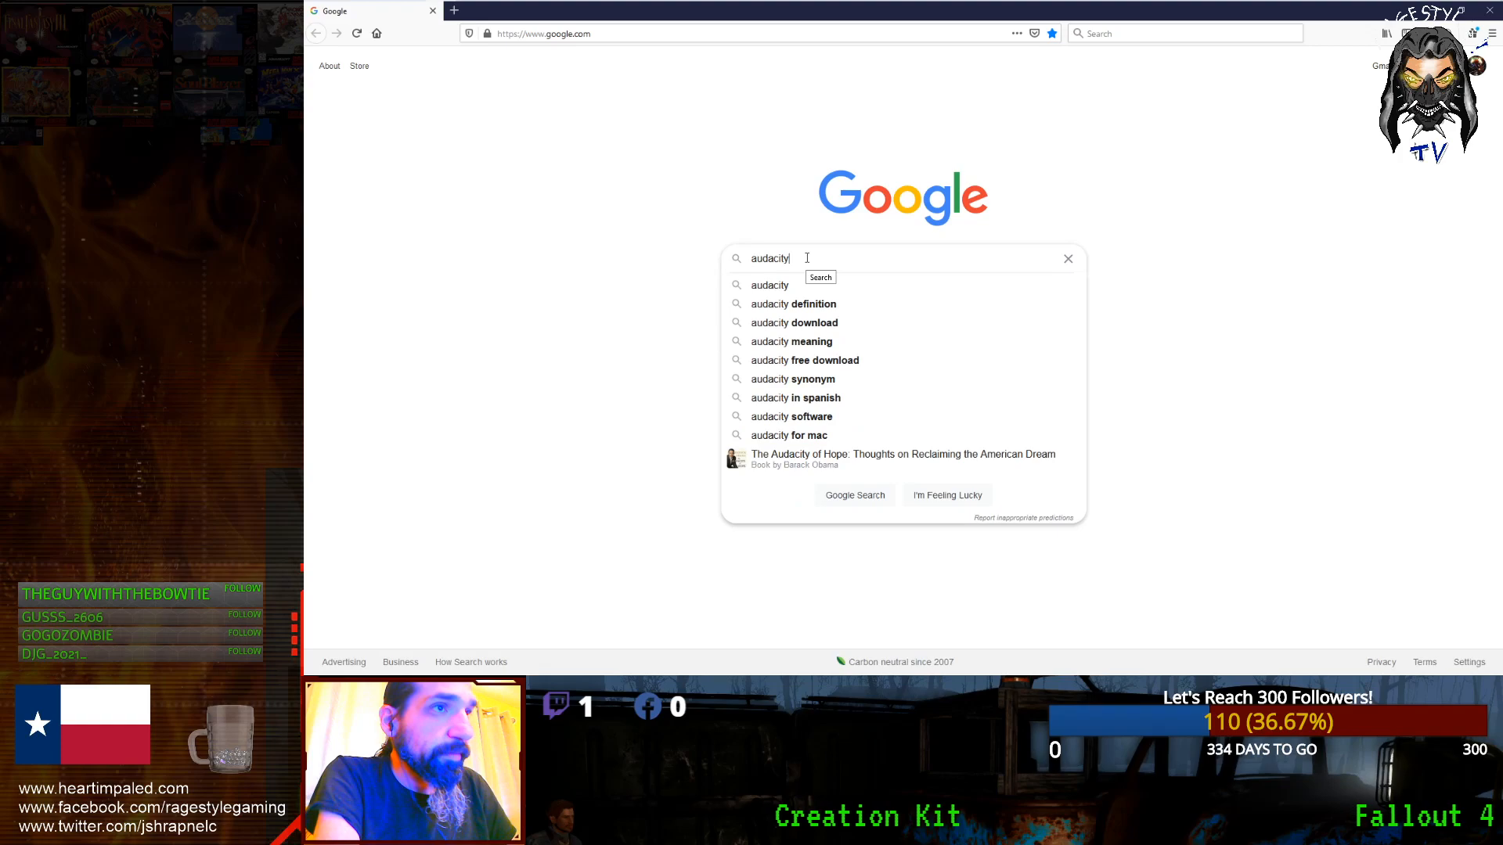
pyautogui.press('Return')
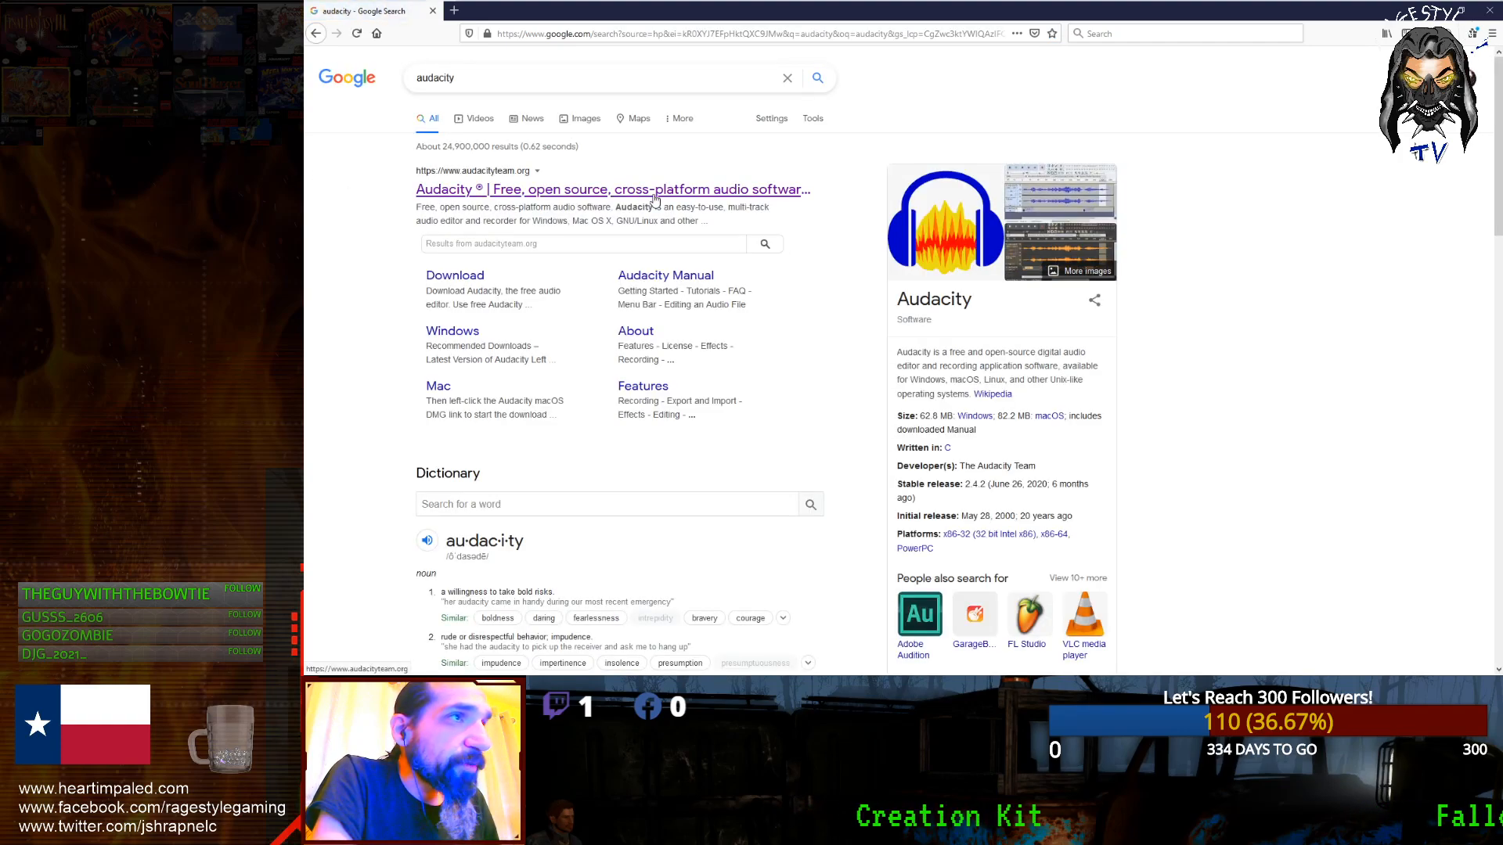
pyautogui.click(742, 192)
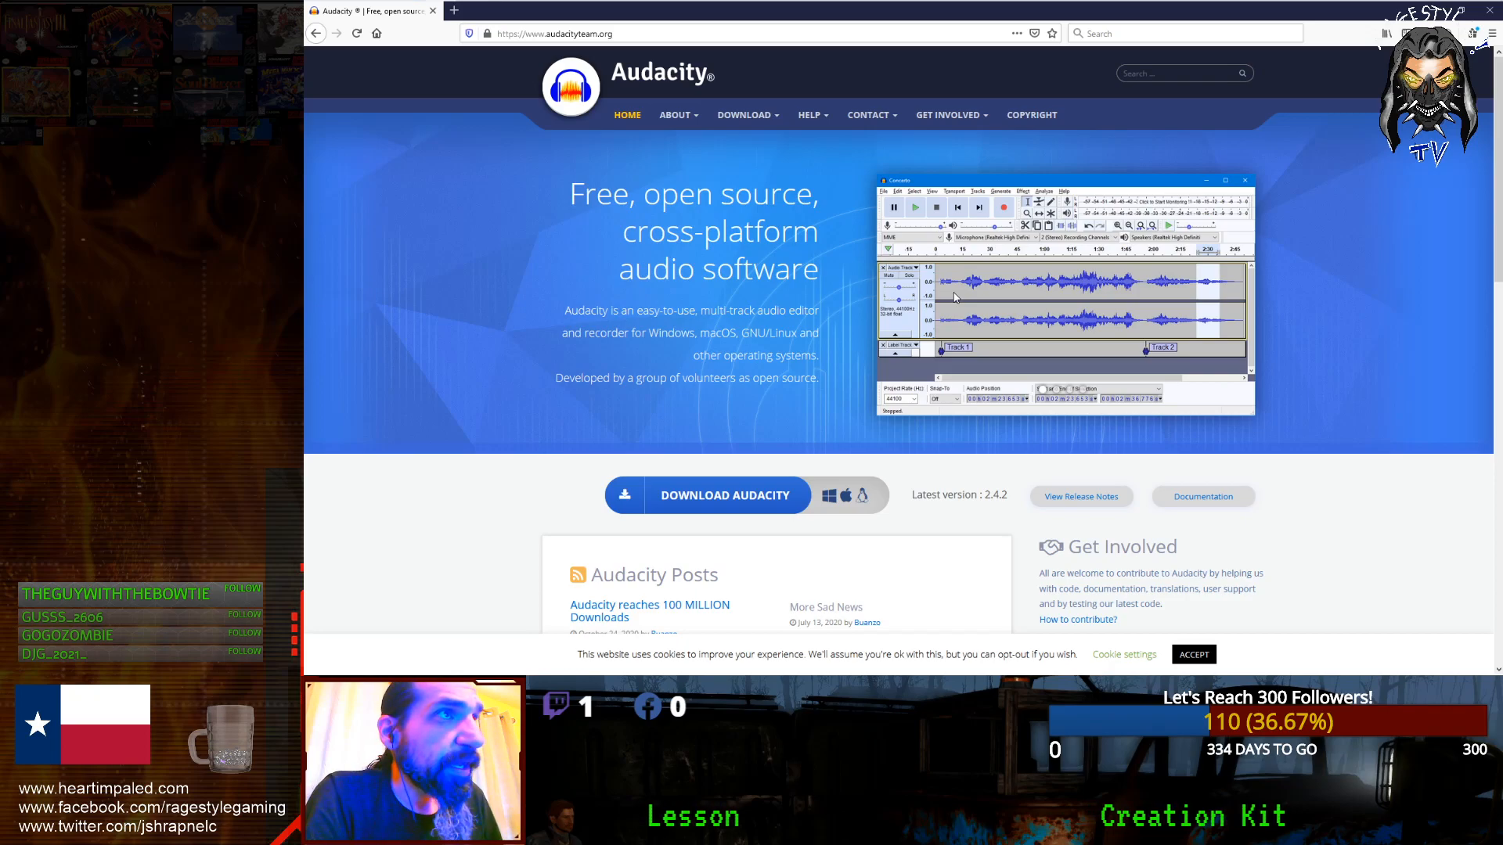
# Step: Look over the installer options on the site's Windows download page, and close the browser to return to Audacity
pyautogui.moveTo(747, 115)
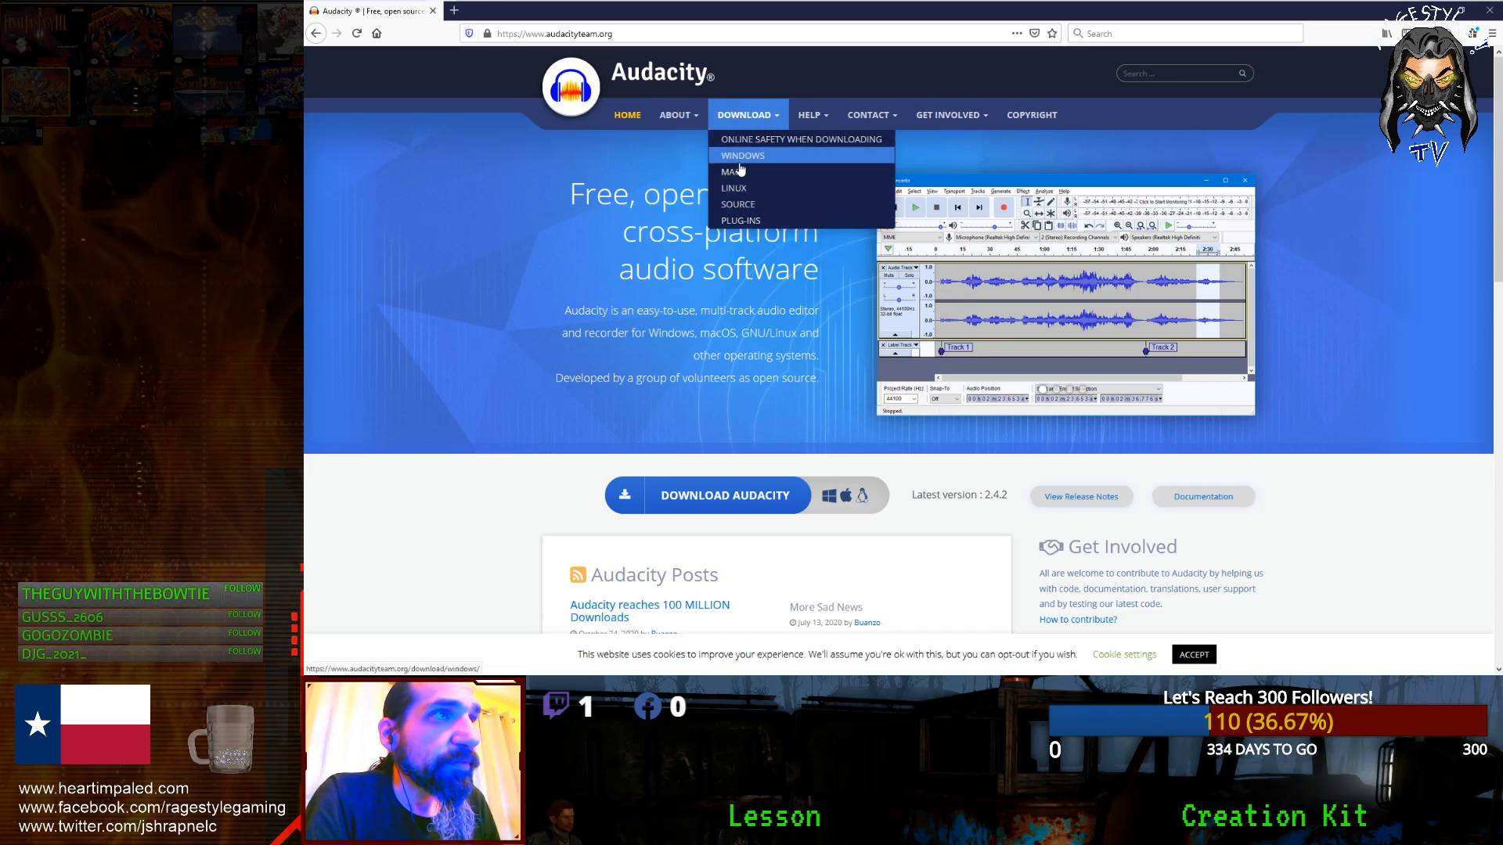
pyautogui.click(740, 158)
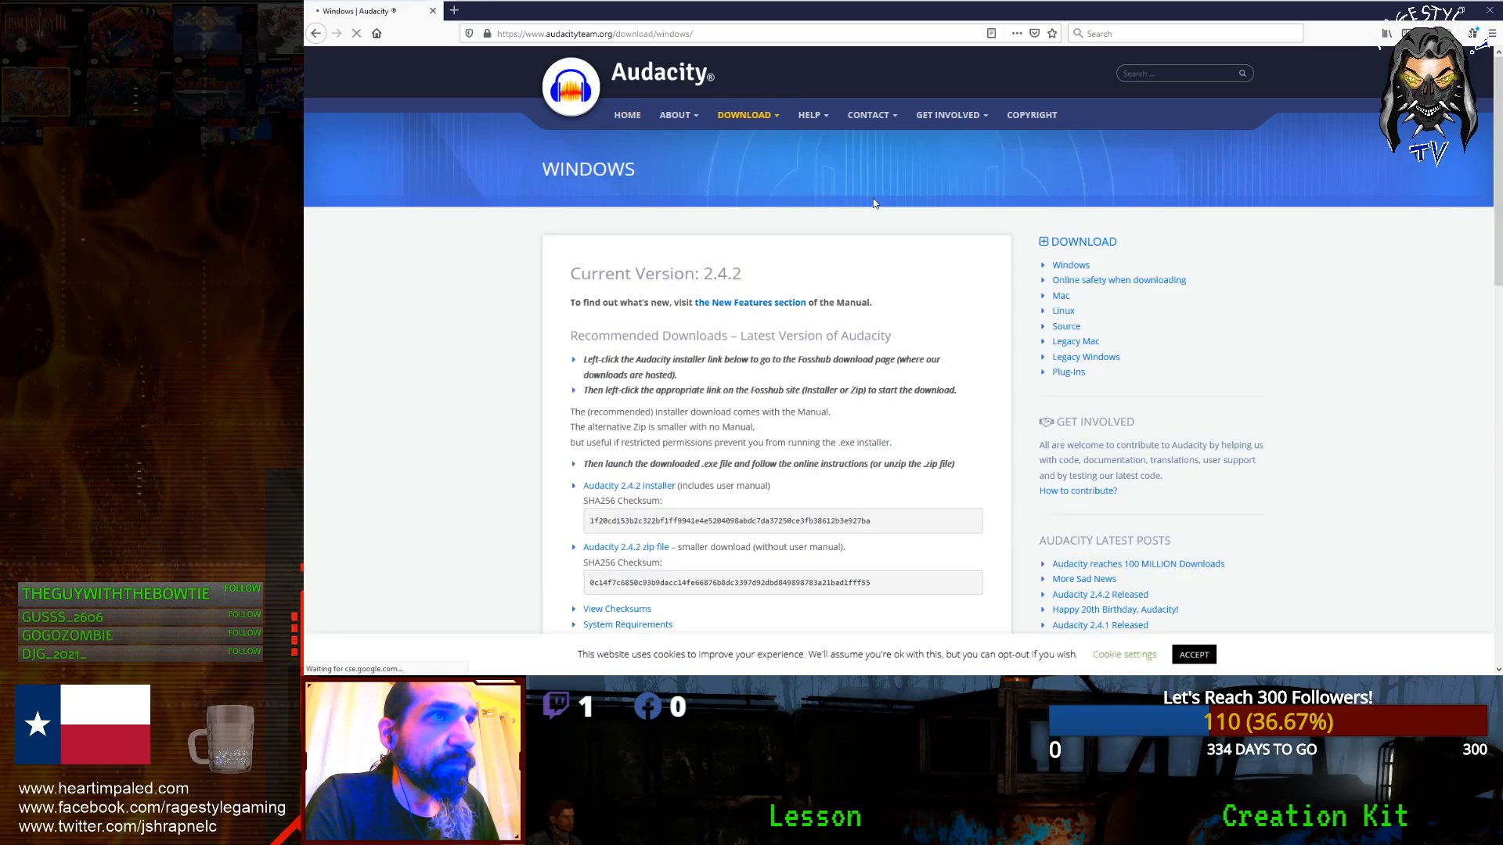
pyautogui.scroll(-1, 688, 449)
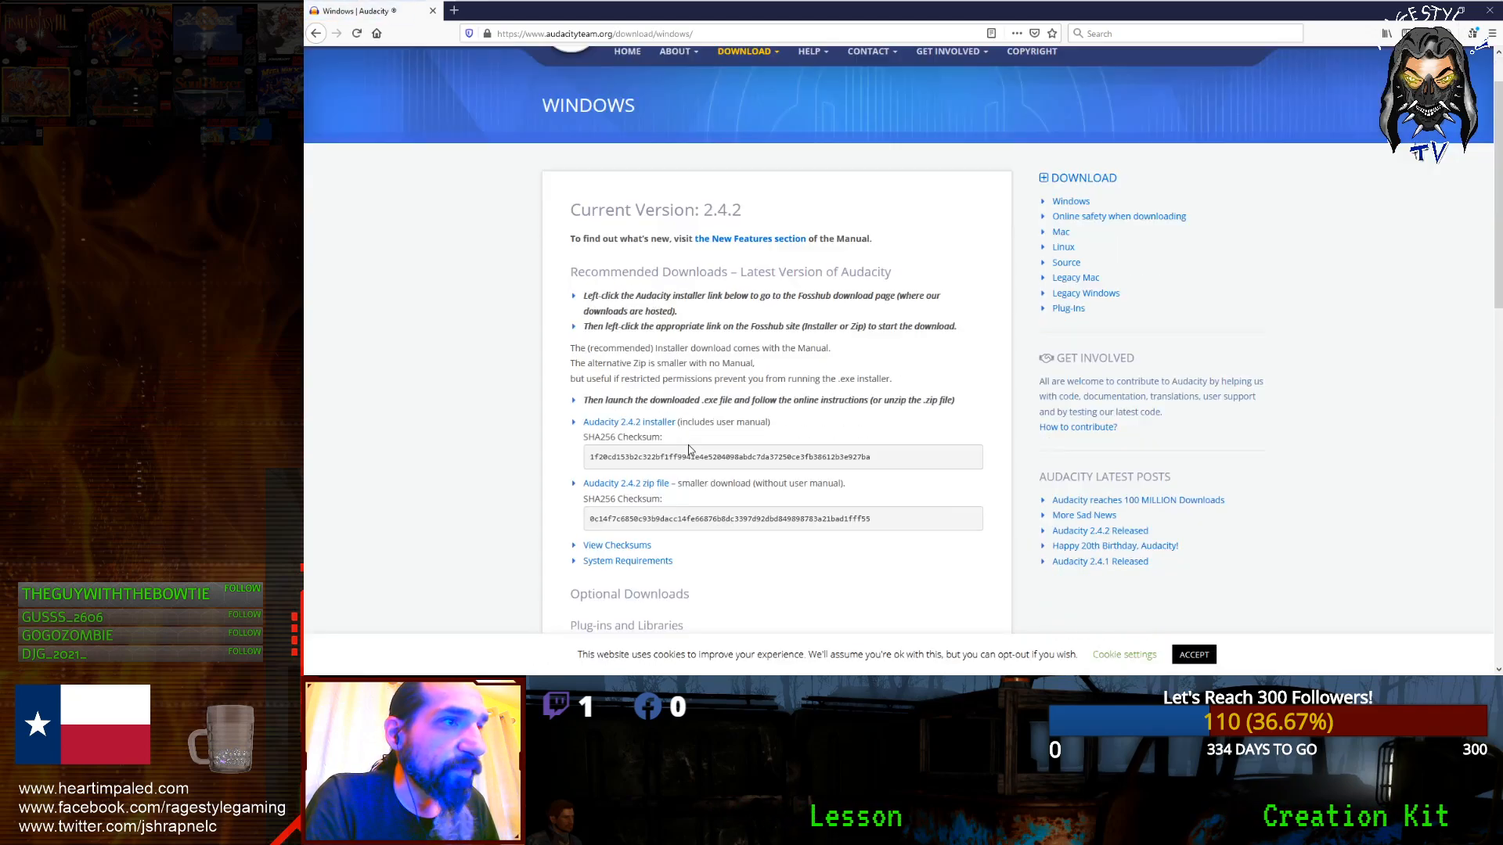
pyautogui.scroll(-1, 688, 444)
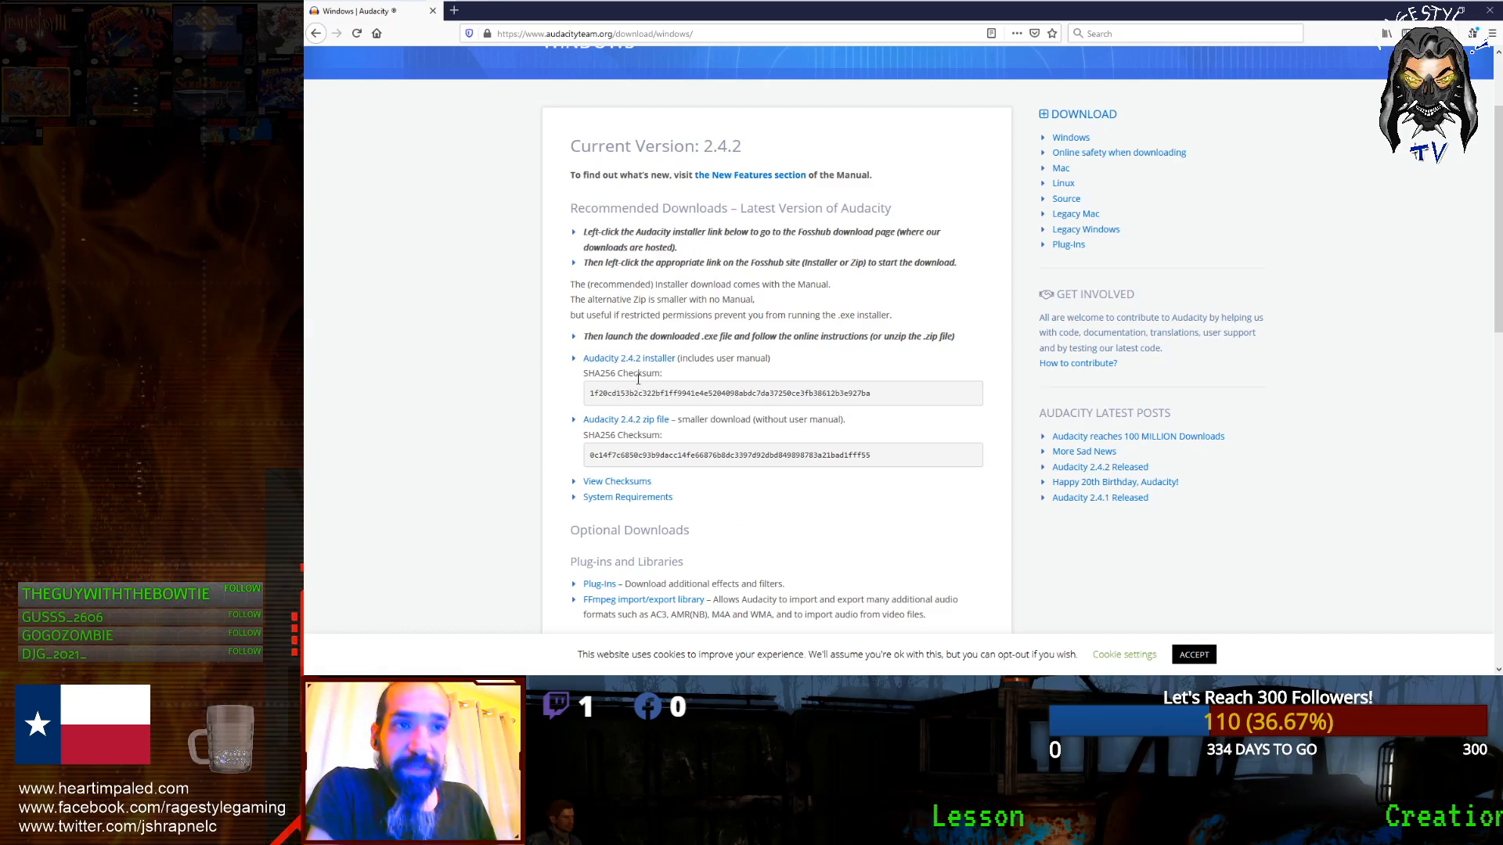
pyautogui.click(432, 12)
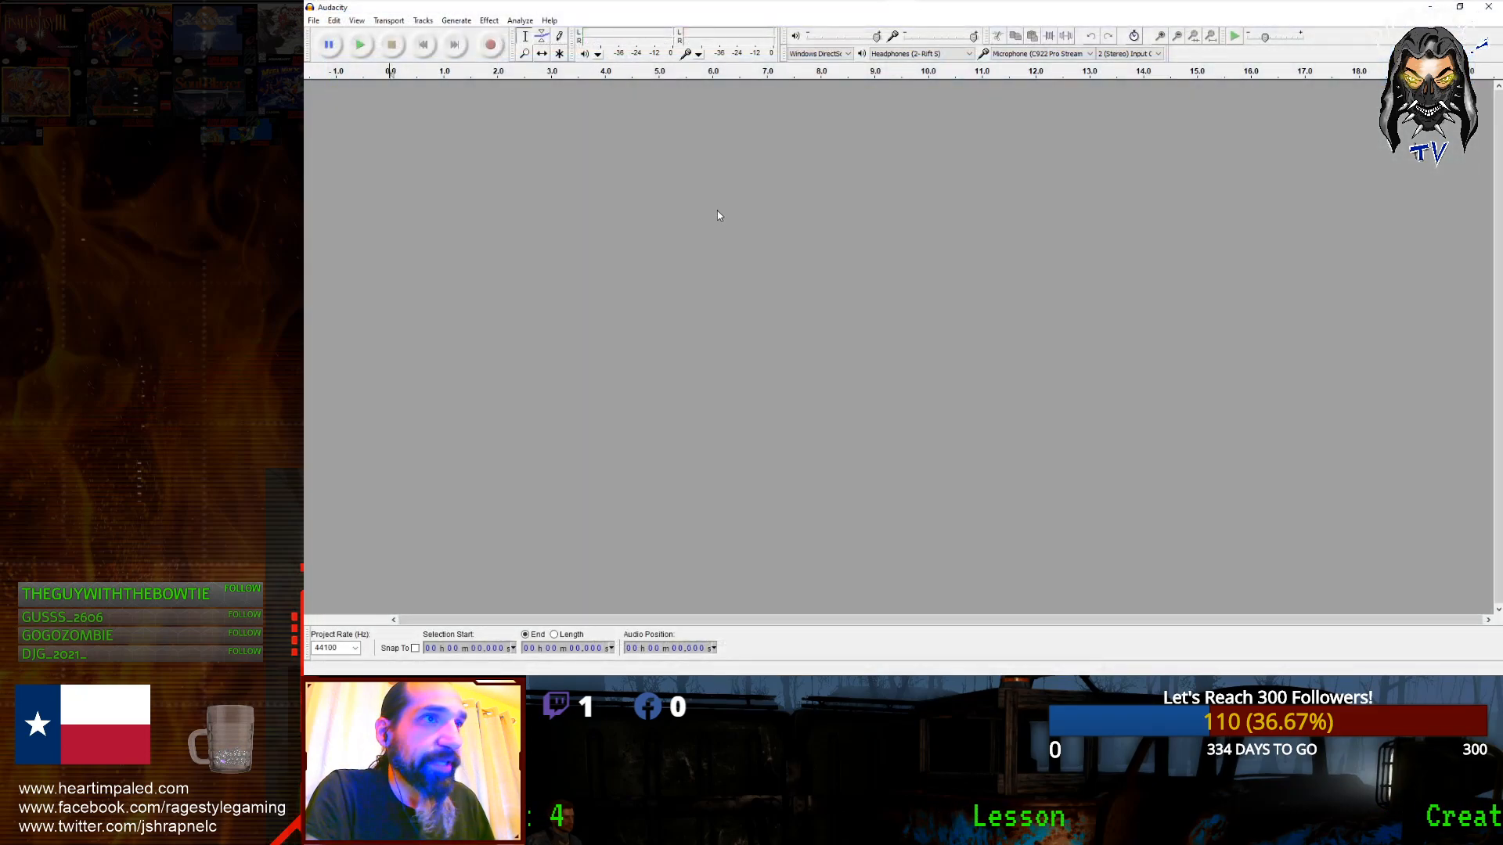
# Step: Create a new empty audio project
pyautogui.click(313, 21)
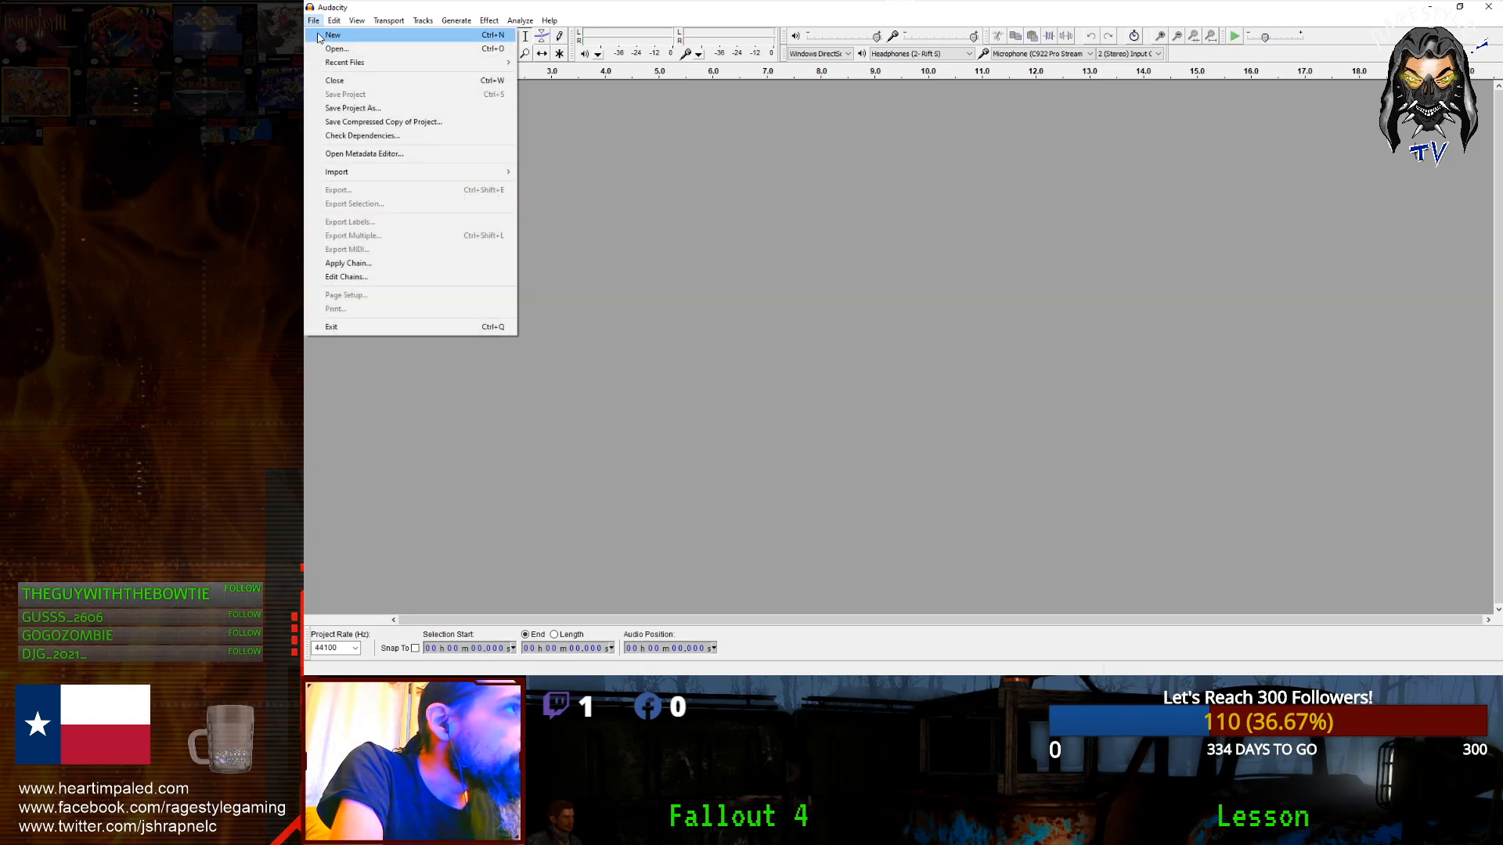
pyautogui.click(328, 35)
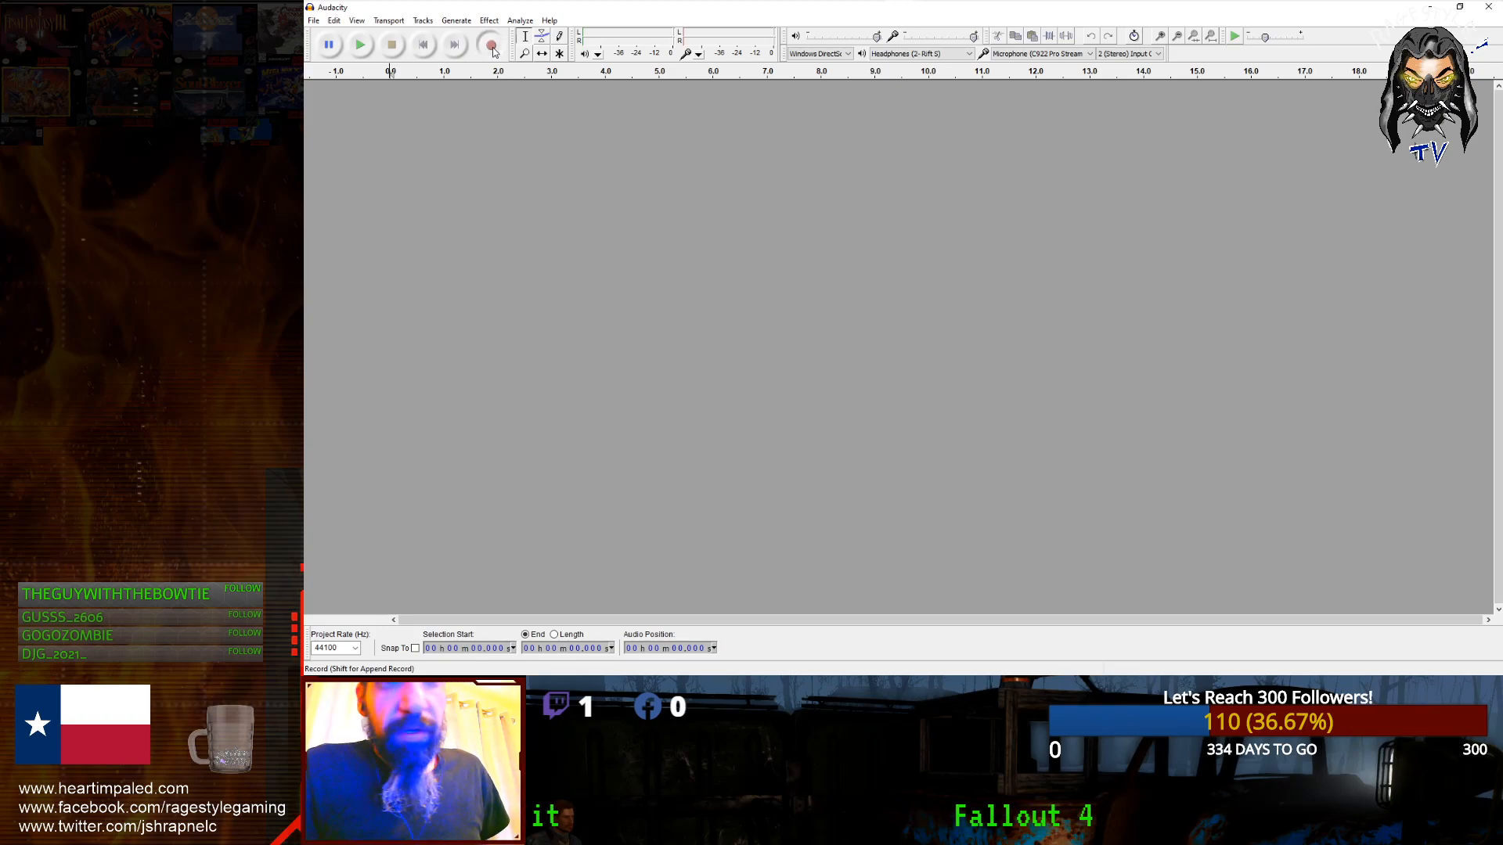
# Step: Switch to the Creation Kit and dismiss the spelling check on the response's Script Notes
pyautogui.moveTo(775, 8)
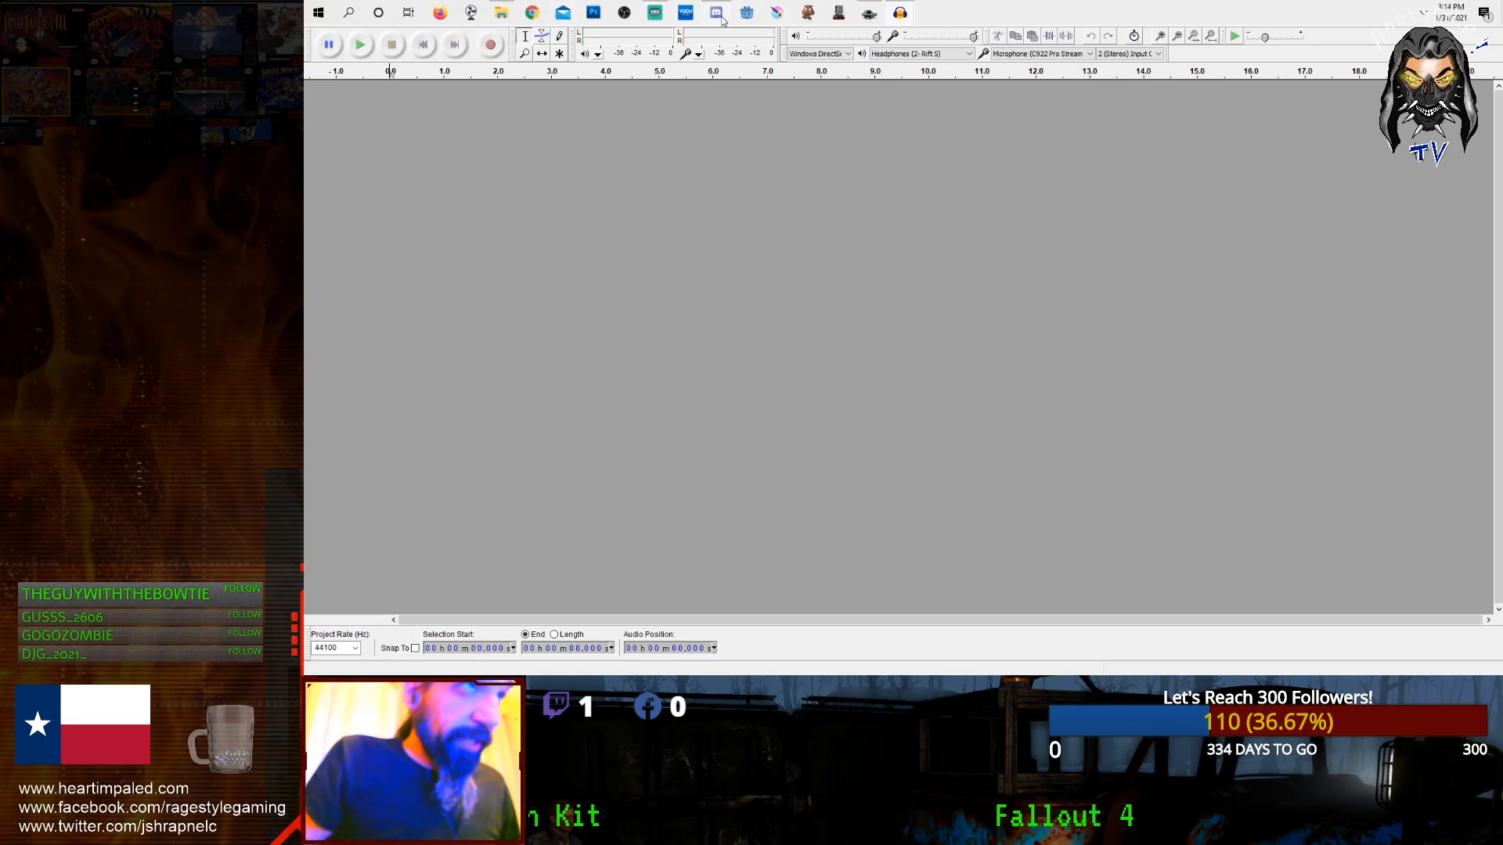
pyautogui.click(861, 12)
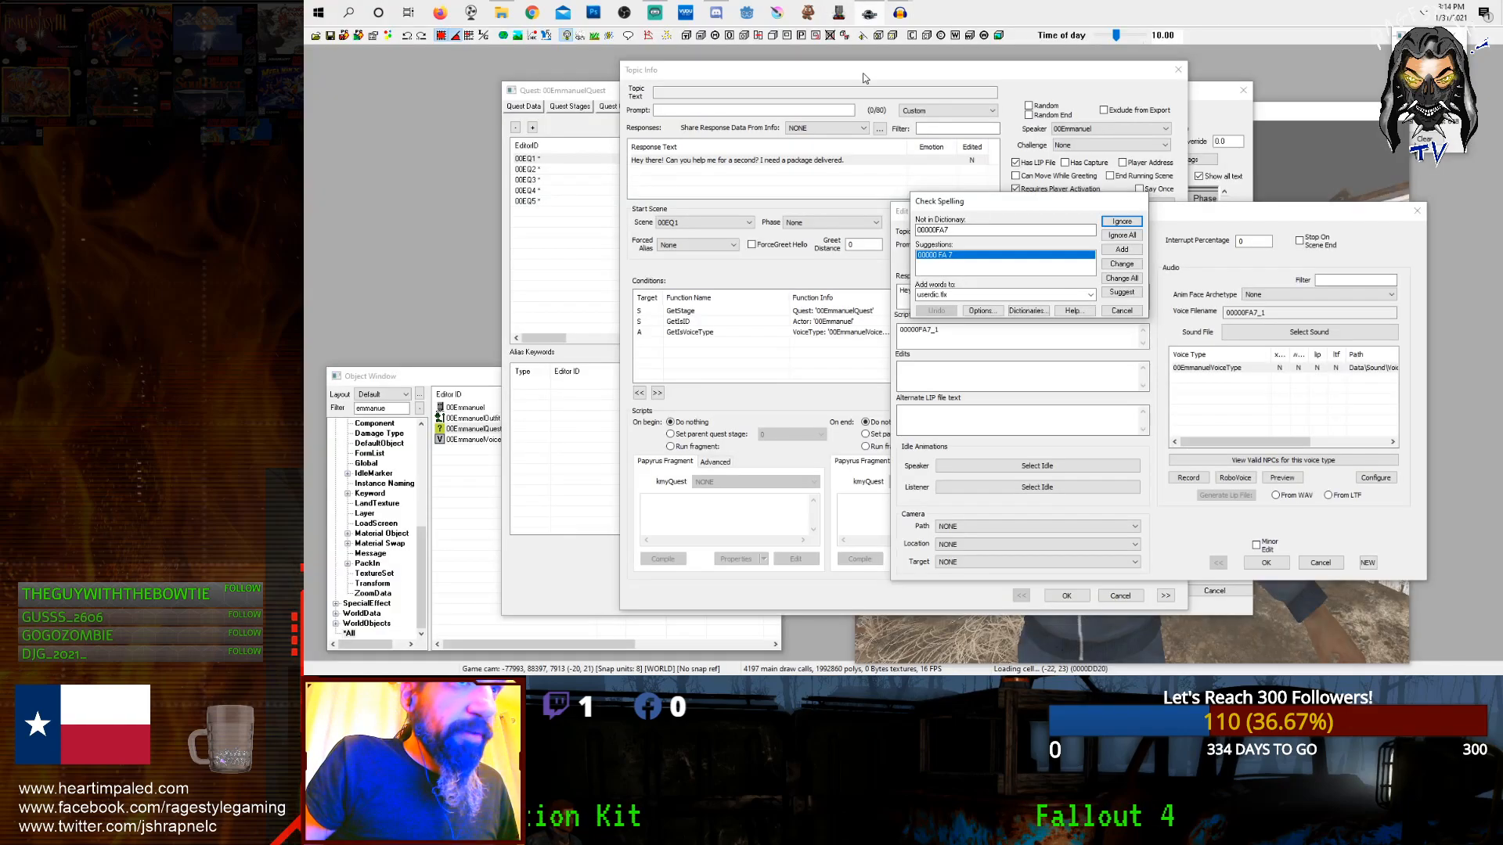
pyautogui.click(1121, 310)
# Step: Close the duplicate empty Audacity project and return to the remaining one
pyautogui.moveTo(859, 6)
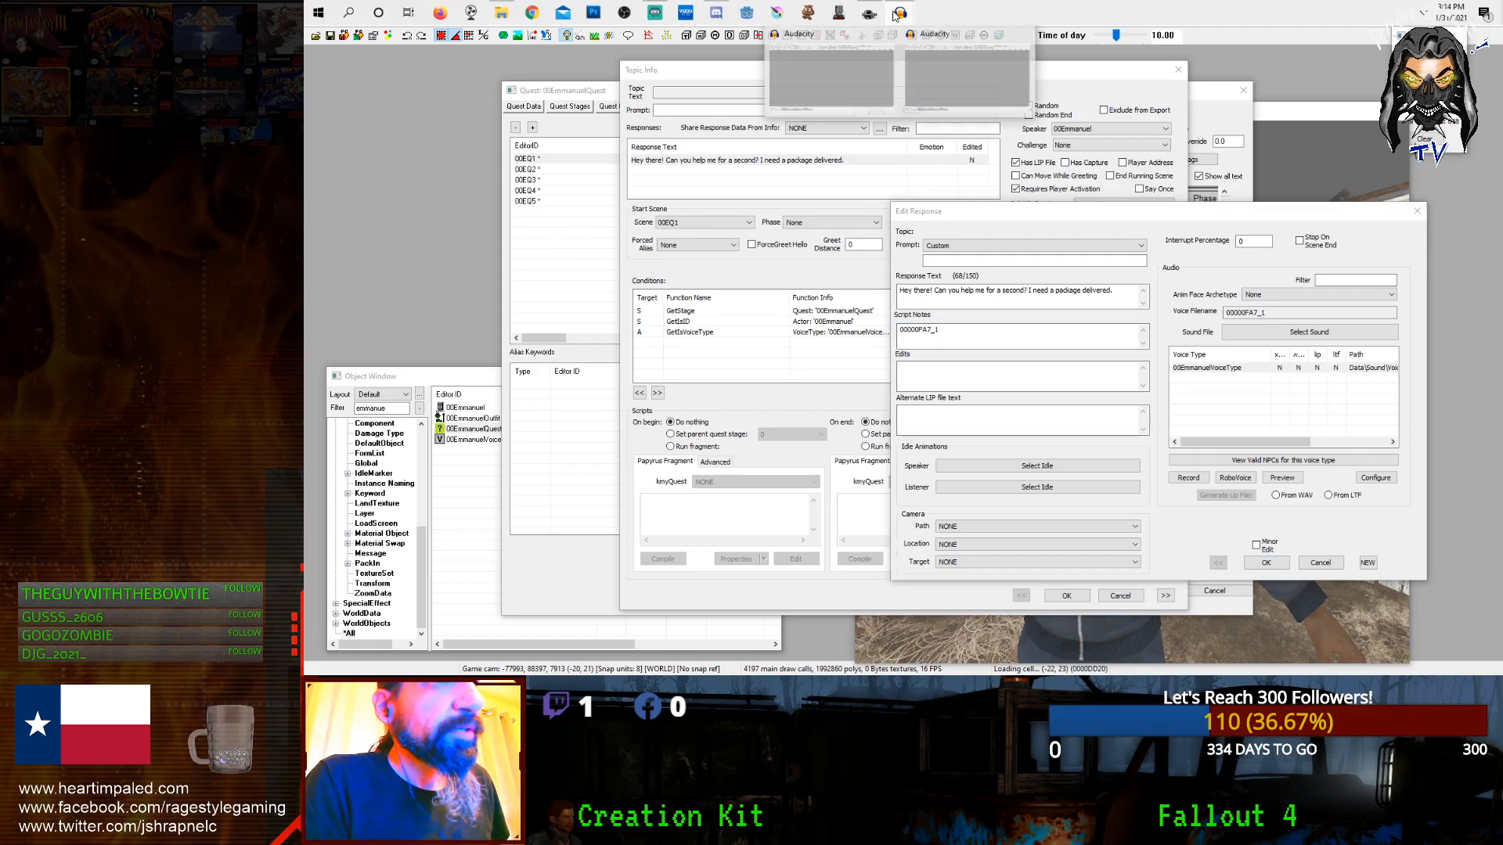
pyautogui.moveTo(918, 75)
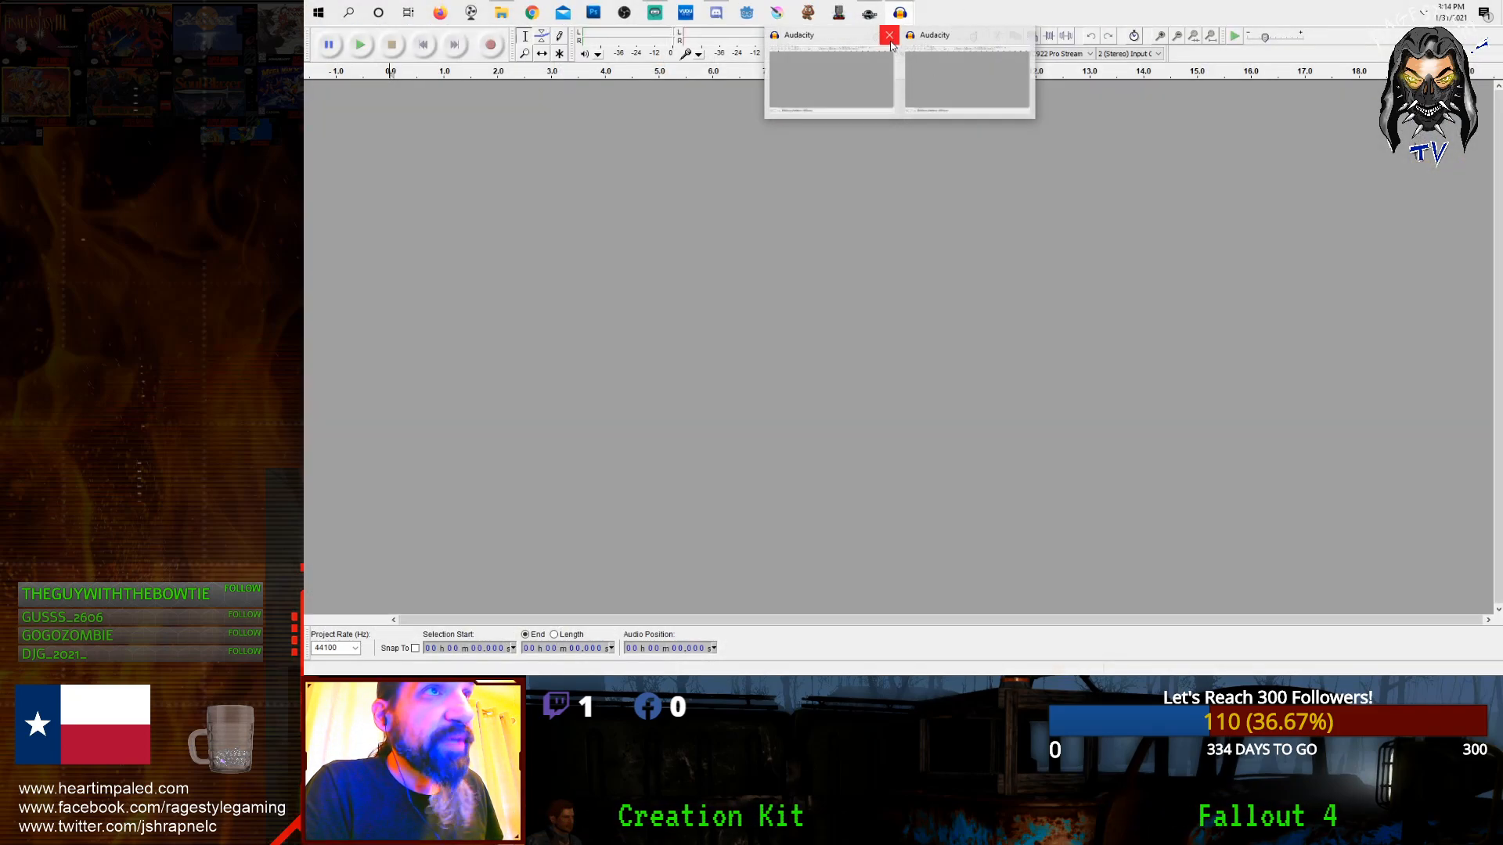
pyautogui.click(890, 35)
pyautogui.click(932, 44)
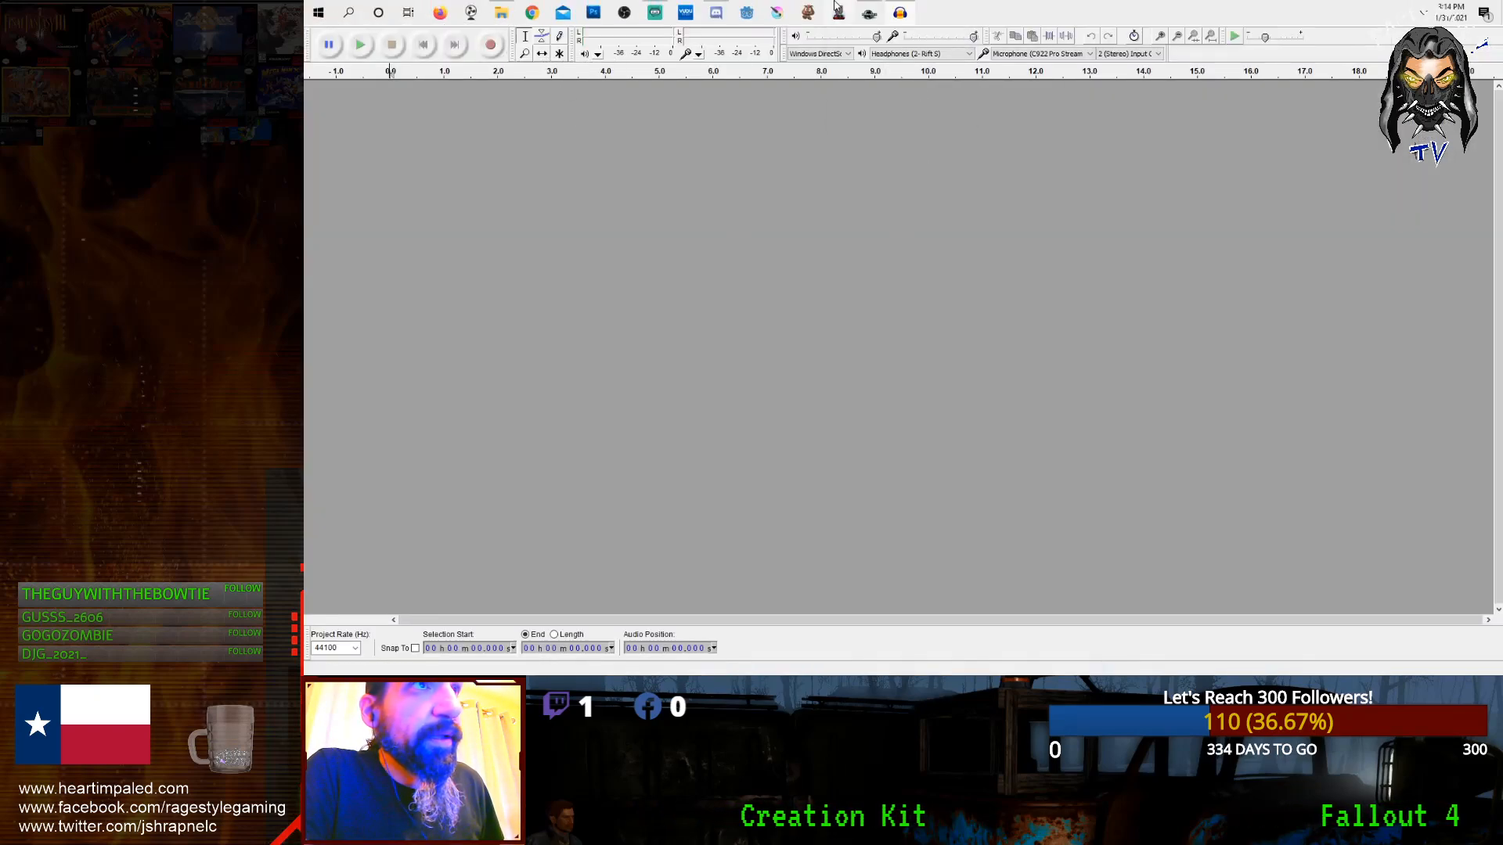
# Step: Record the NPC's spoken line, deleting everything after about 4.41 s and the first 0.67 s or so of silence
pyautogui.click(493, 47)
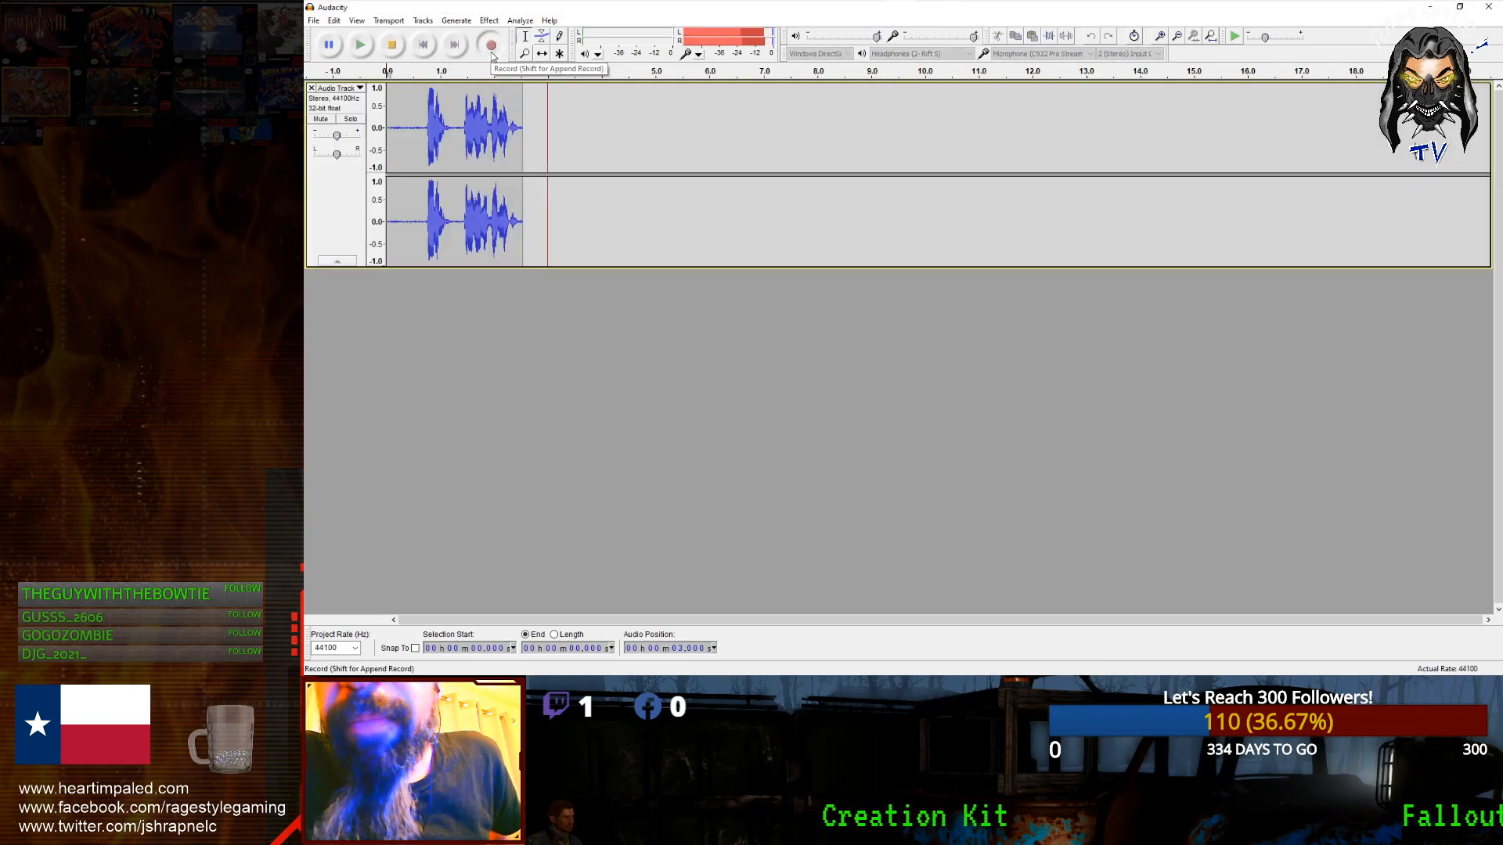
pyautogui.click(393, 47)
pyautogui.moveTo(624, 134); pyautogui.dragTo(765, 152)
pyautogui.press('Delete')
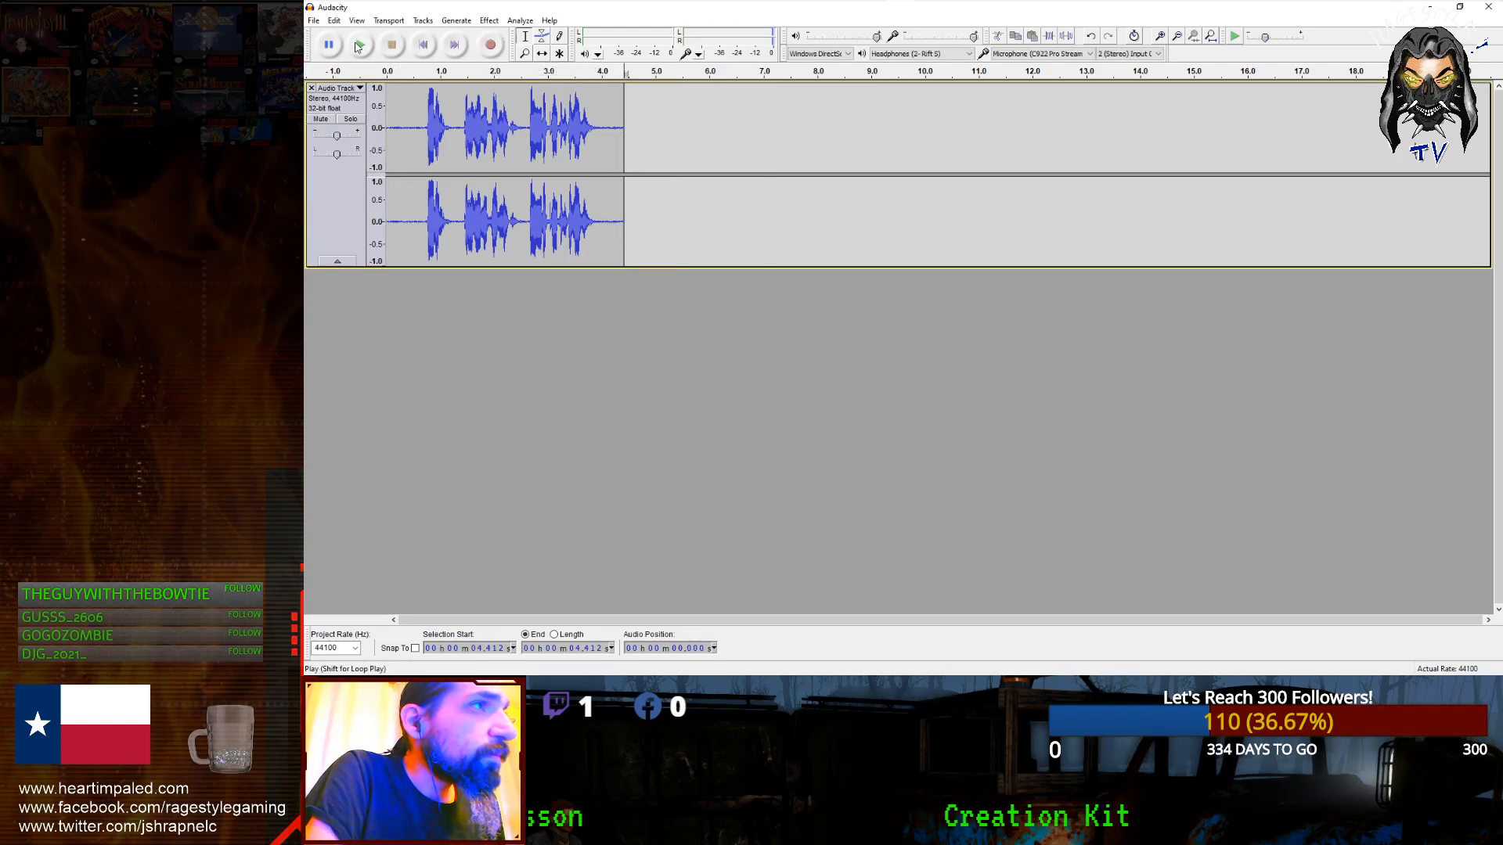
pyautogui.moveTo(423, 144); pyautogui.dragTo(368, 143)
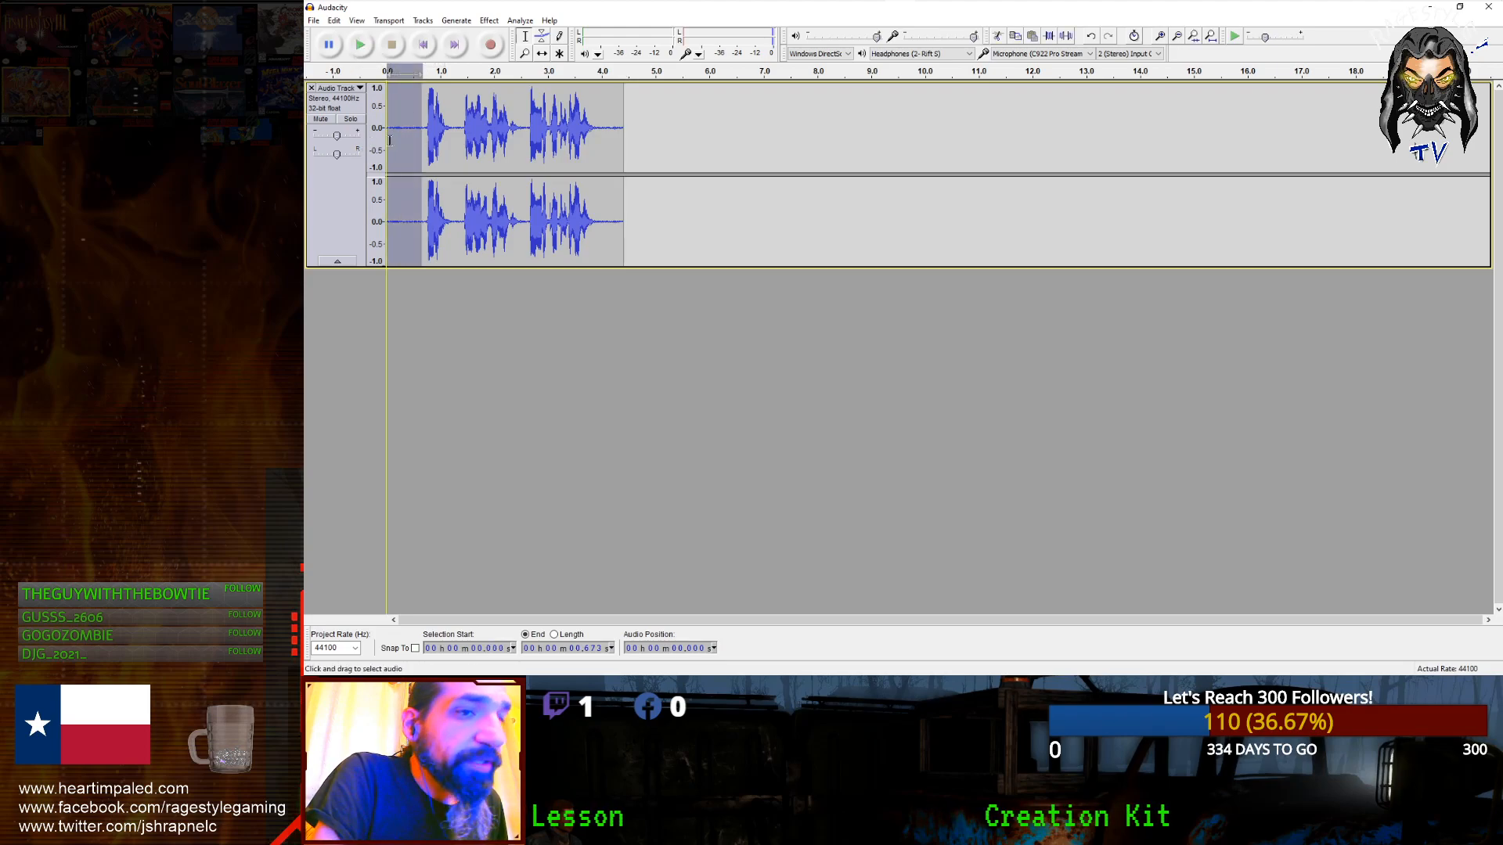
pyautogui.press('Delete')
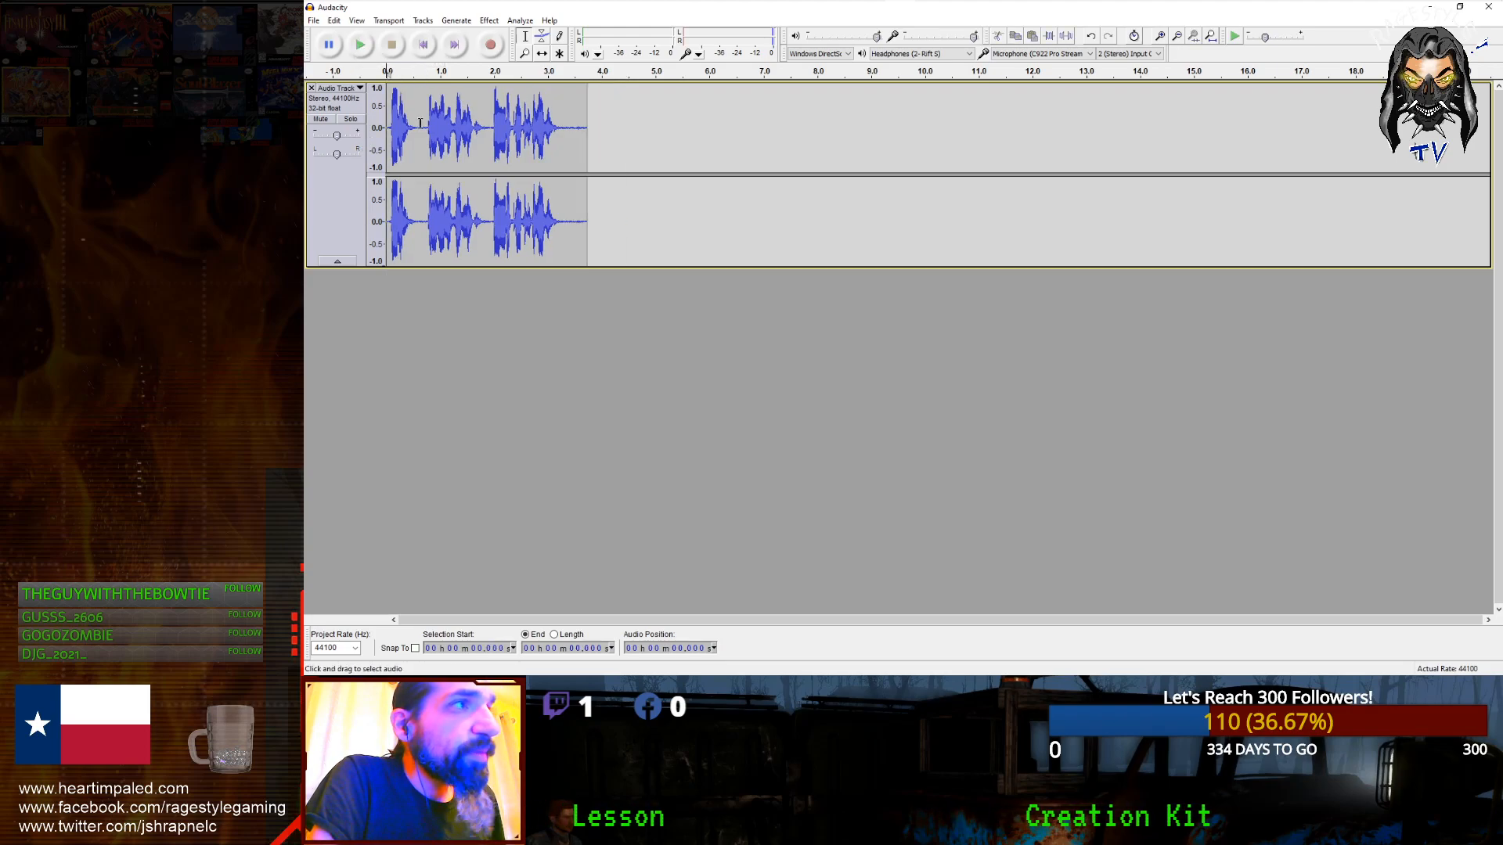
# Step: Play back the recorded line and trim the clip's end at about 3.62 s
pyautogui.click(374, 53)
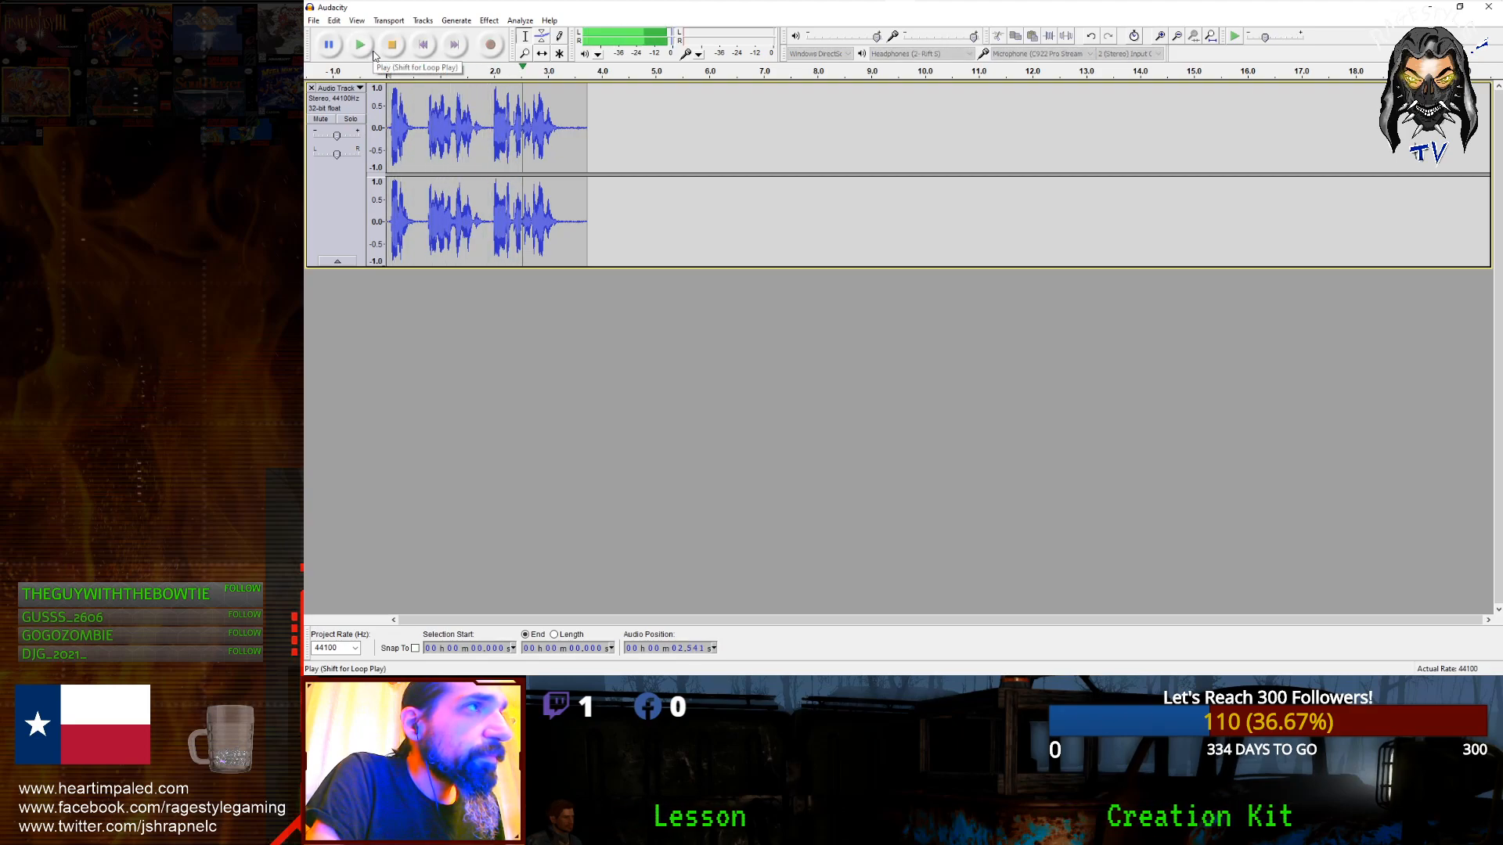
pyautogui.click(393, 49)
pyautogui.moveTo(581, 144); pyautogui.dragTo(603, 144)
pyautogui.press('Delete')
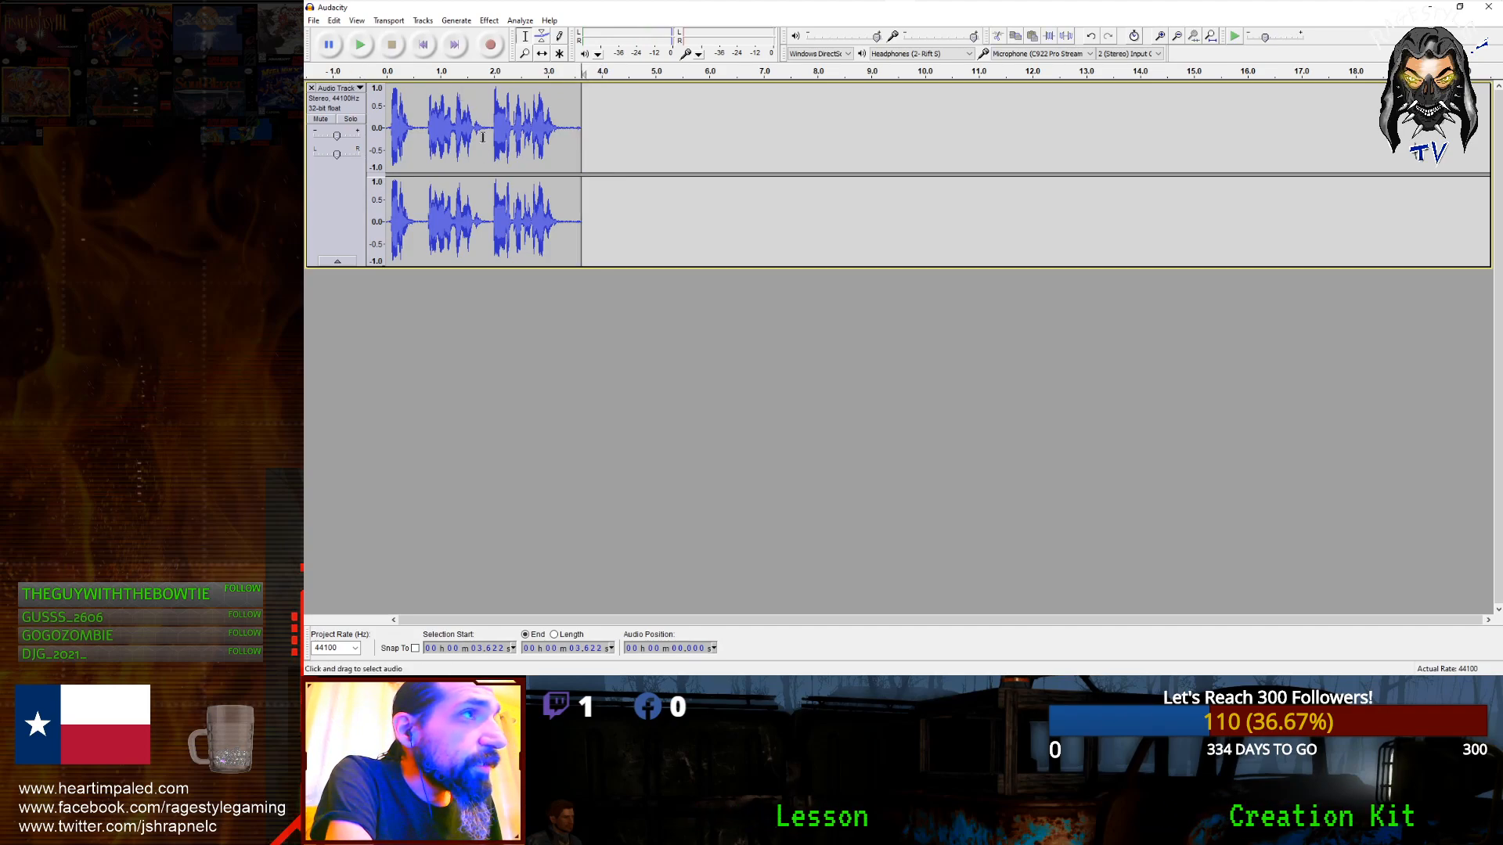
# Step: Capture a Noise Removal noise profile from the entire clip
pyautogui.hotkey('ctrl', 'a')
pyautogui.click(488, 21)
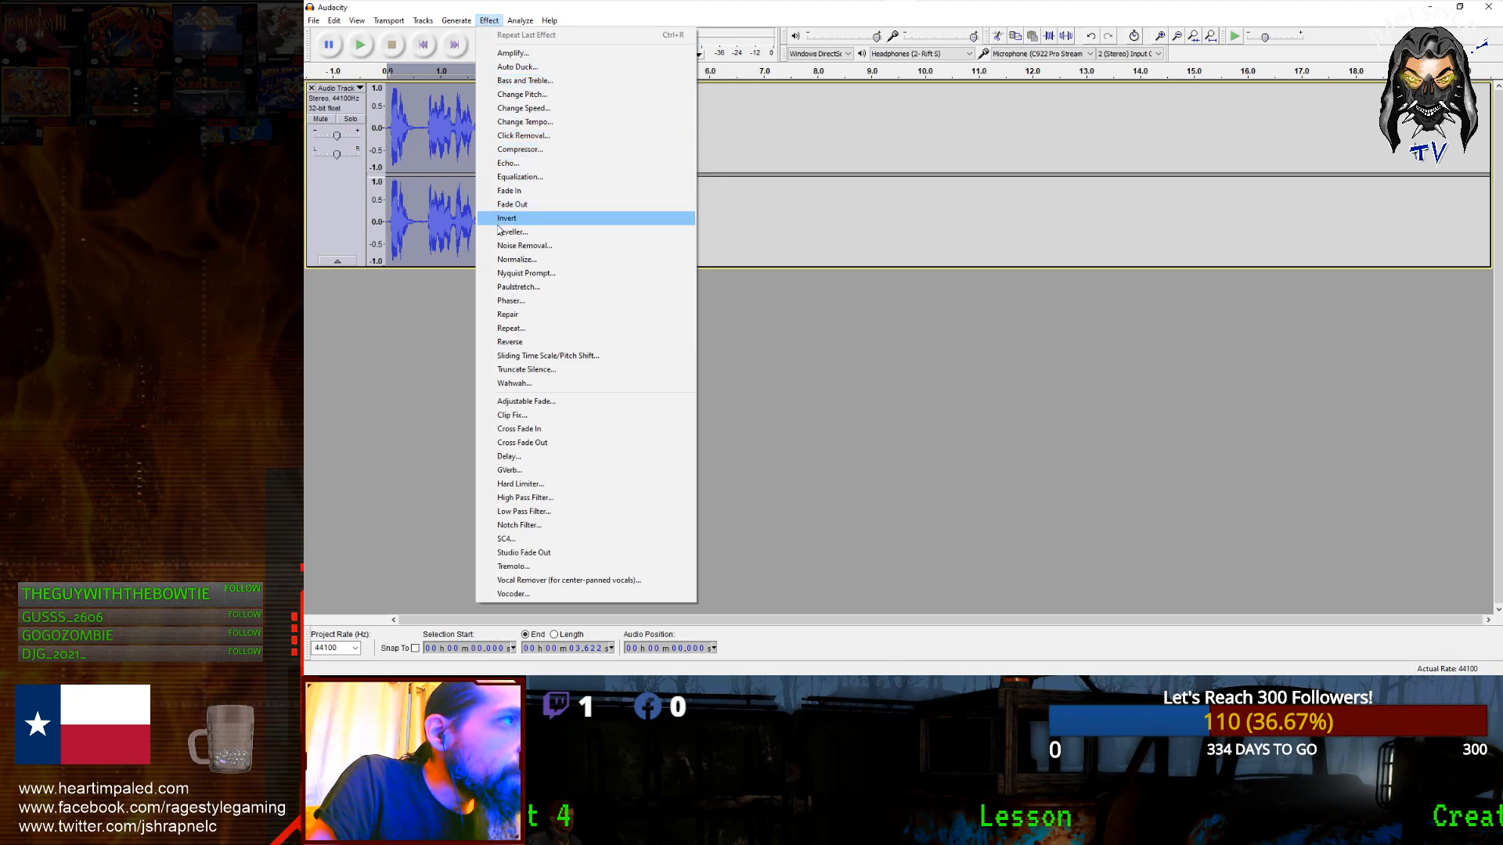
pyautogui.click(516, 245)
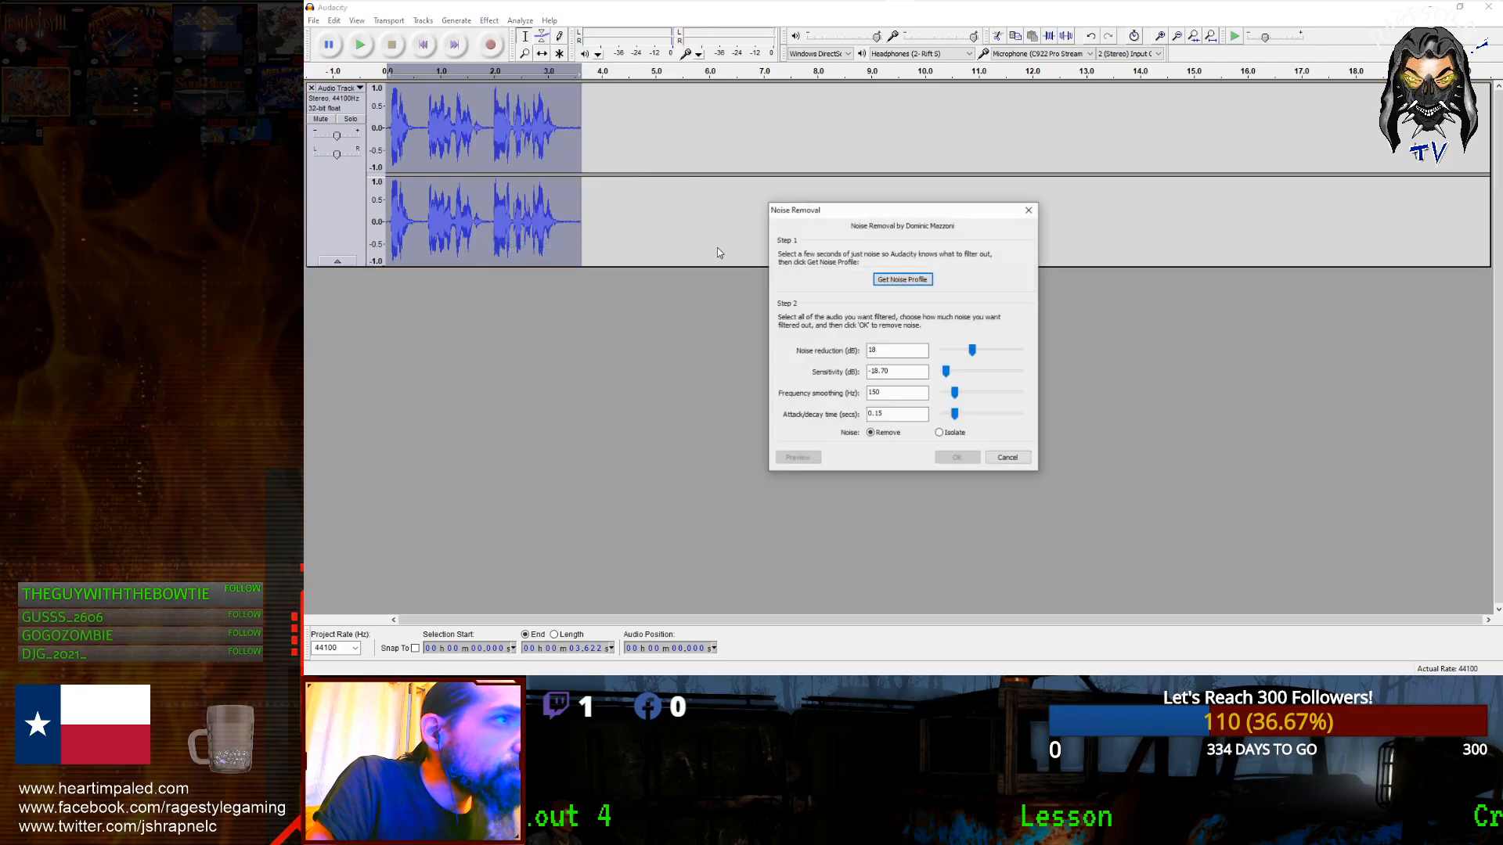
pyautogui.click(897, 283)
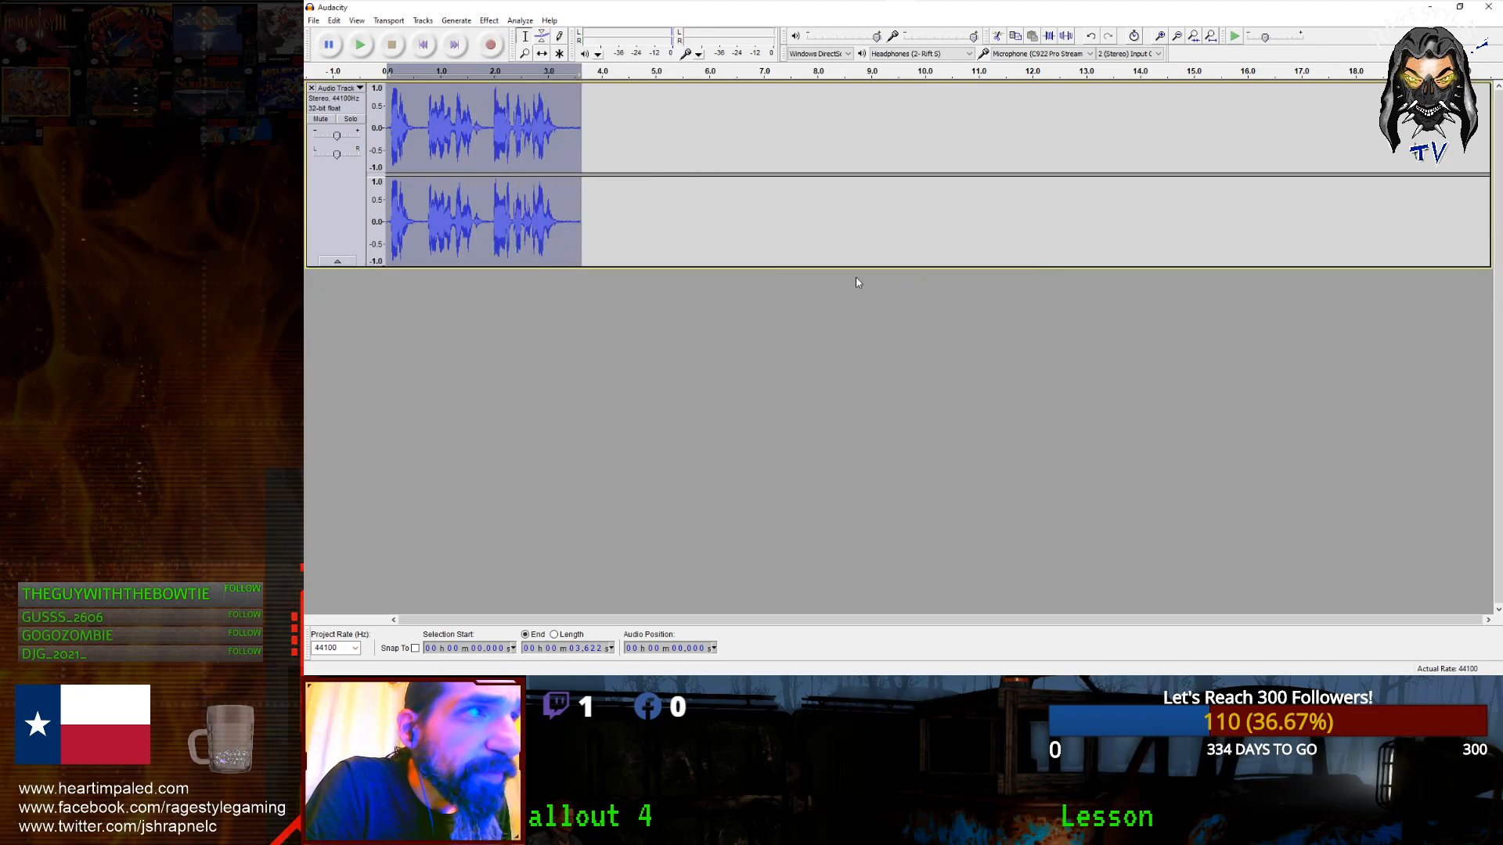
# Step: Preview Noise Removal with 18 dB noise reduction and apply it to the entire clip
pyautogui.click(487, 19)
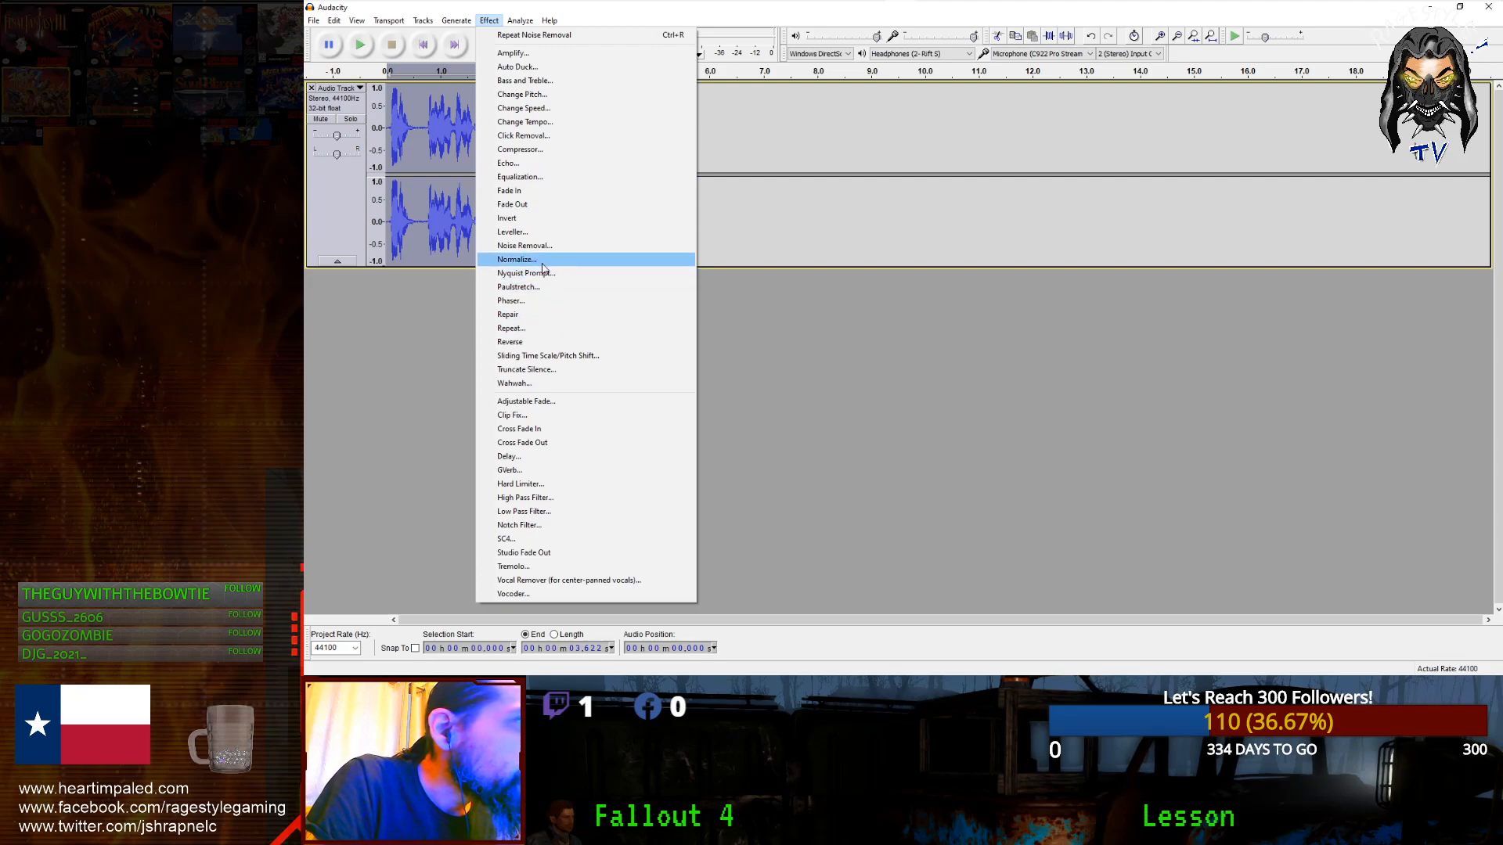
pyautogui.click(516, 246)
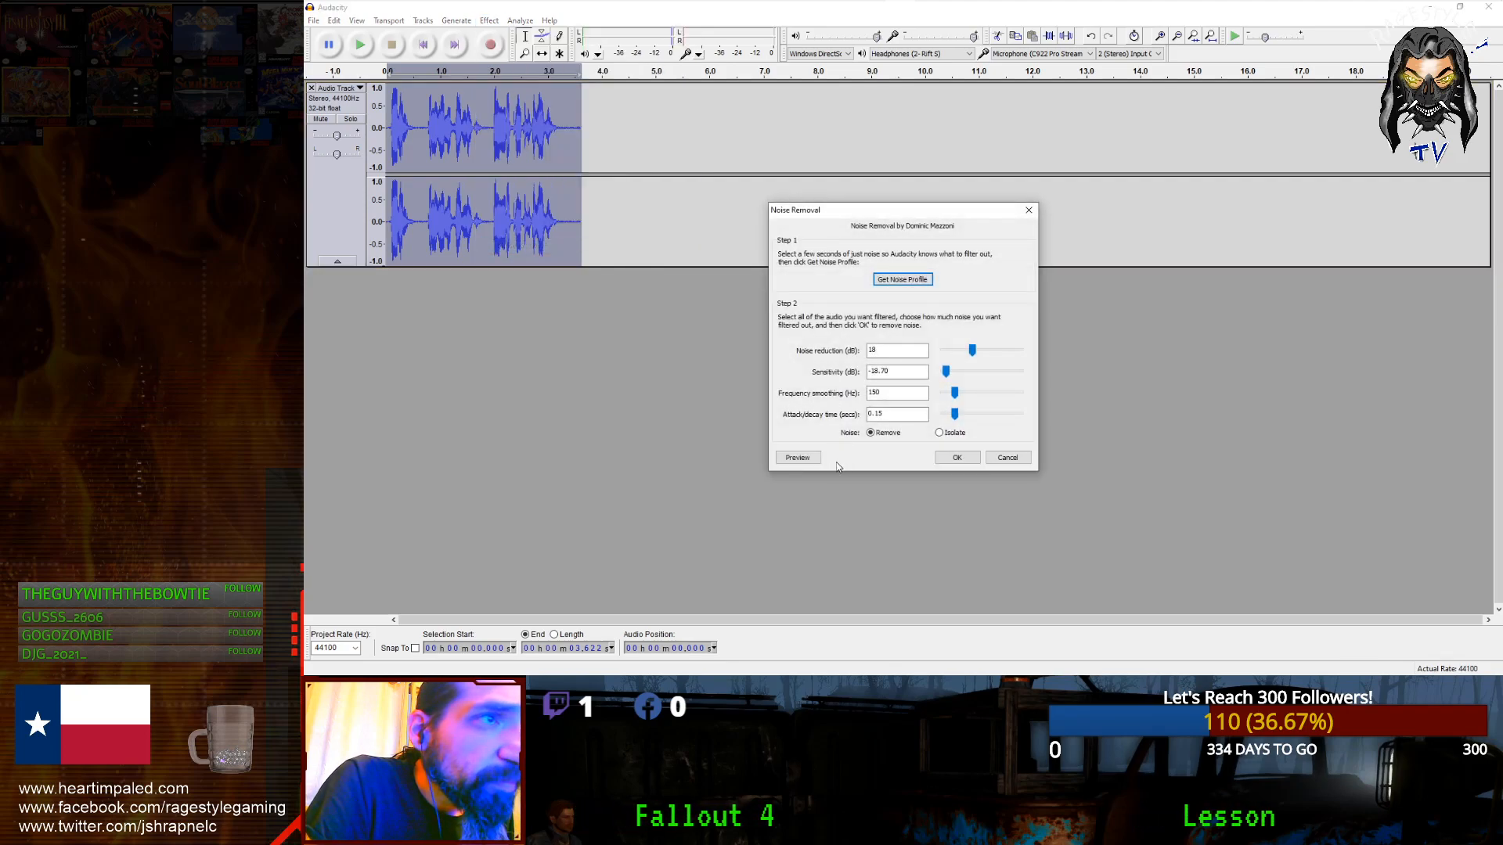
pyautogui.click(808, 461)
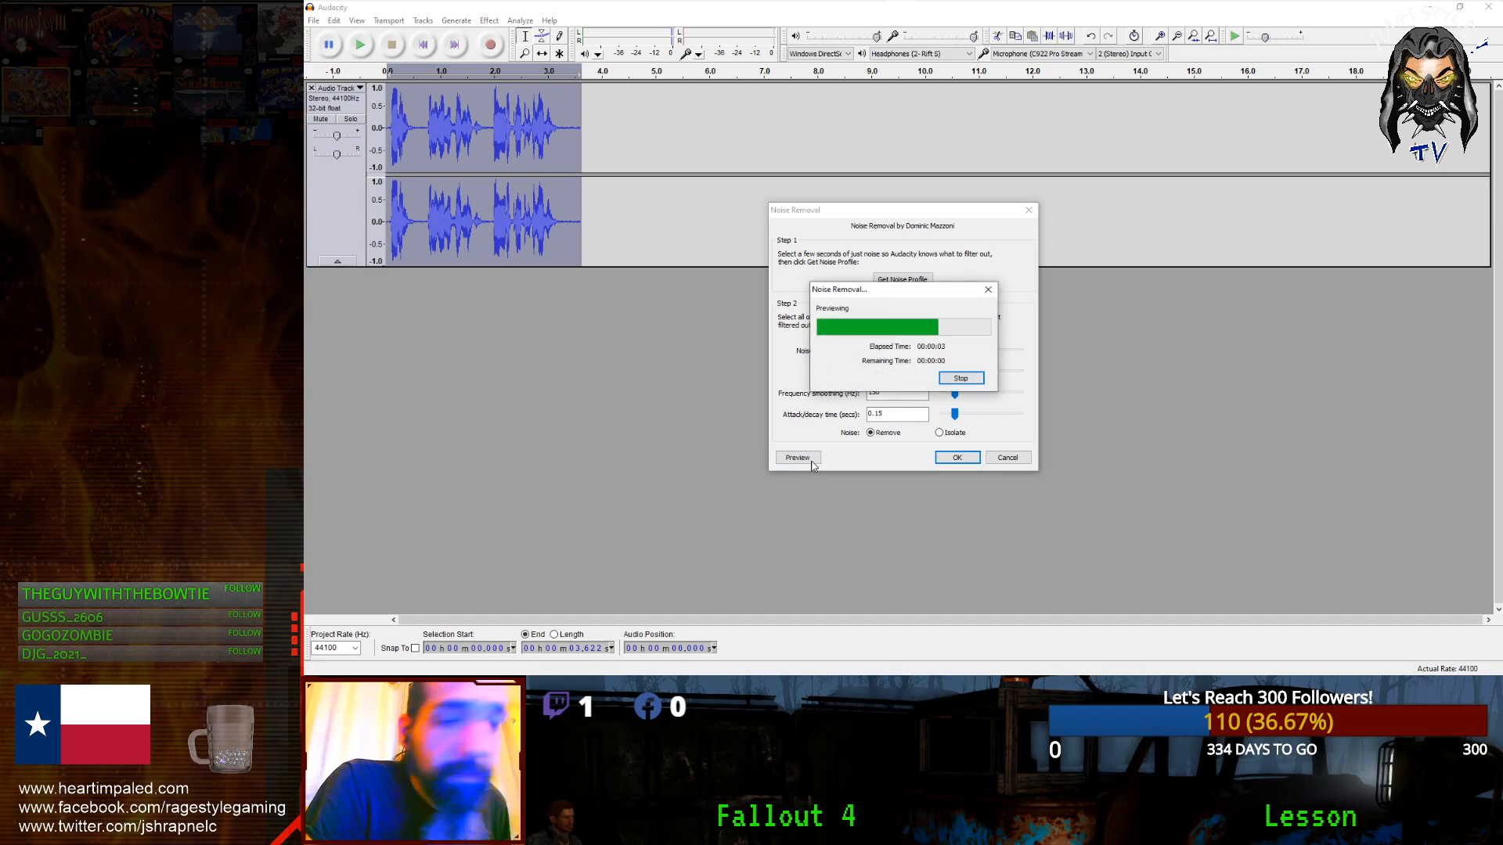
pyautogui.click(964, 458)
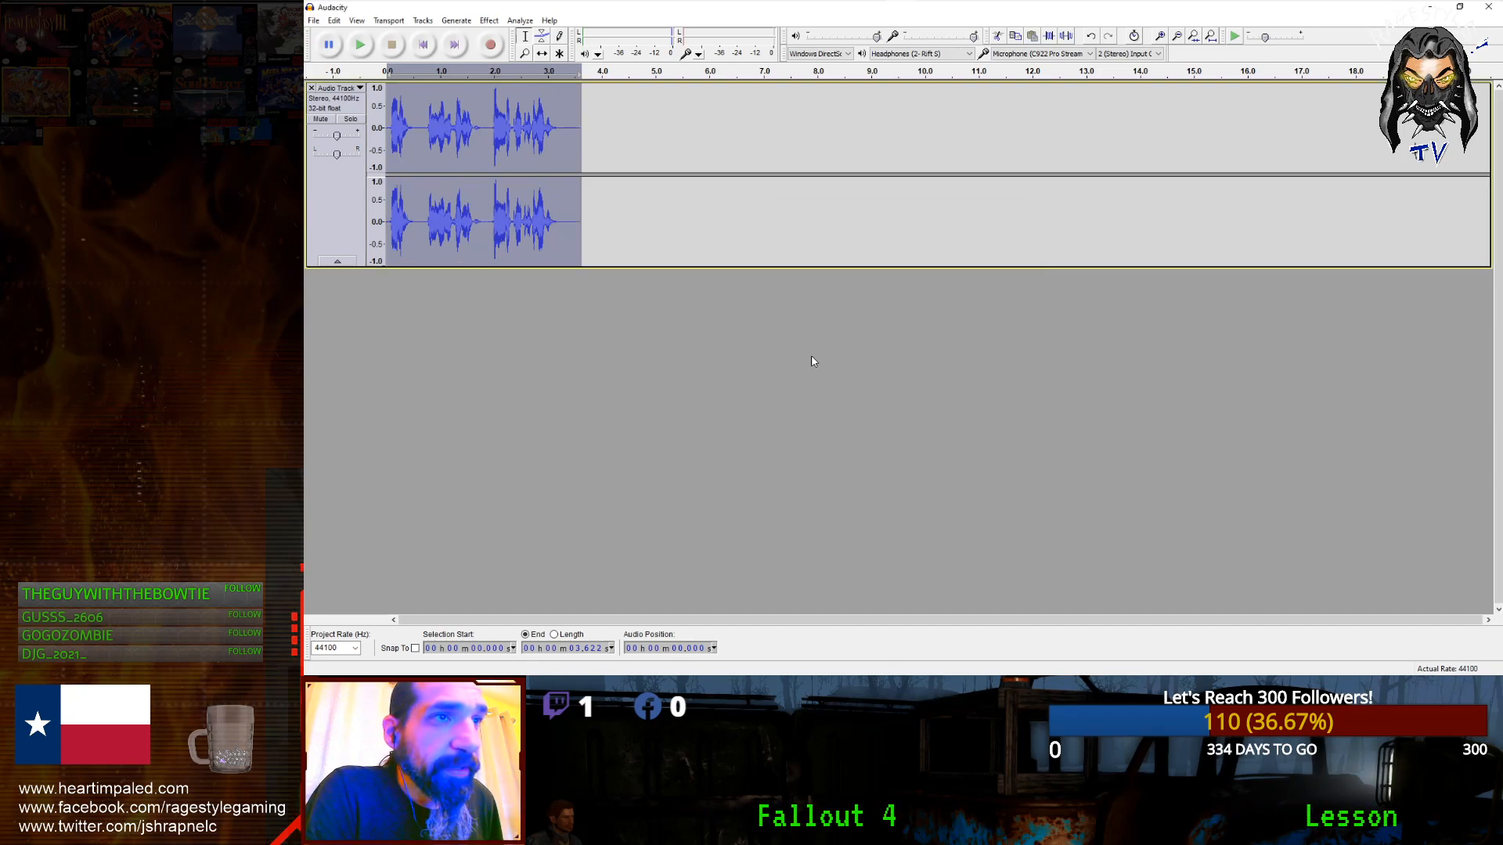
# Step: Convert the voice clip's stereo track to mono and view the Resample settings without applying them
pyautogui.click(313, 21)
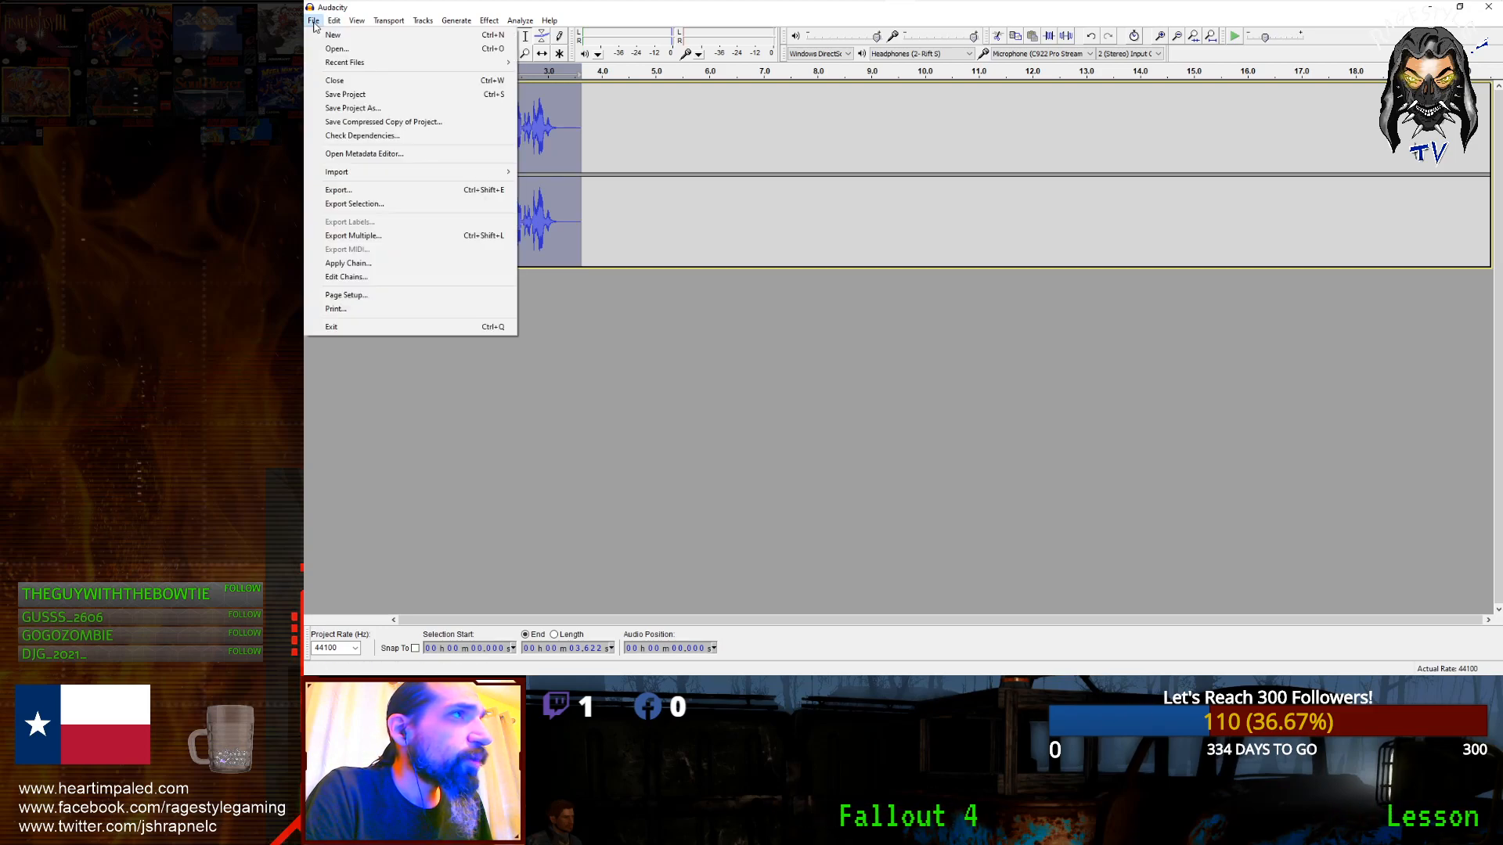
pyautogui.moveTo(419, 22)
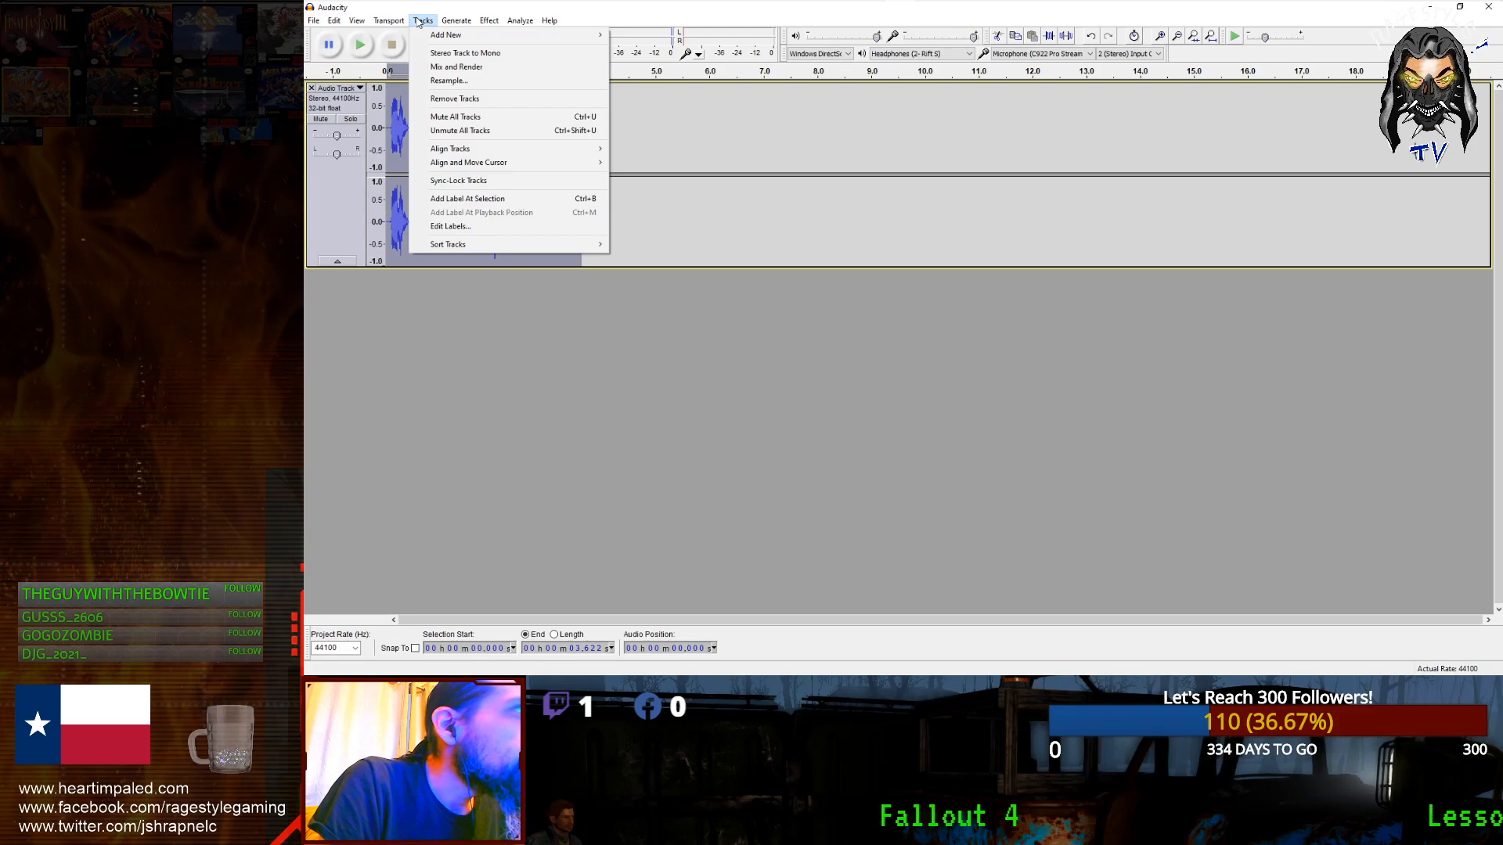
pyautogui.click(464, 53)
pyautogui.click(423, 21)
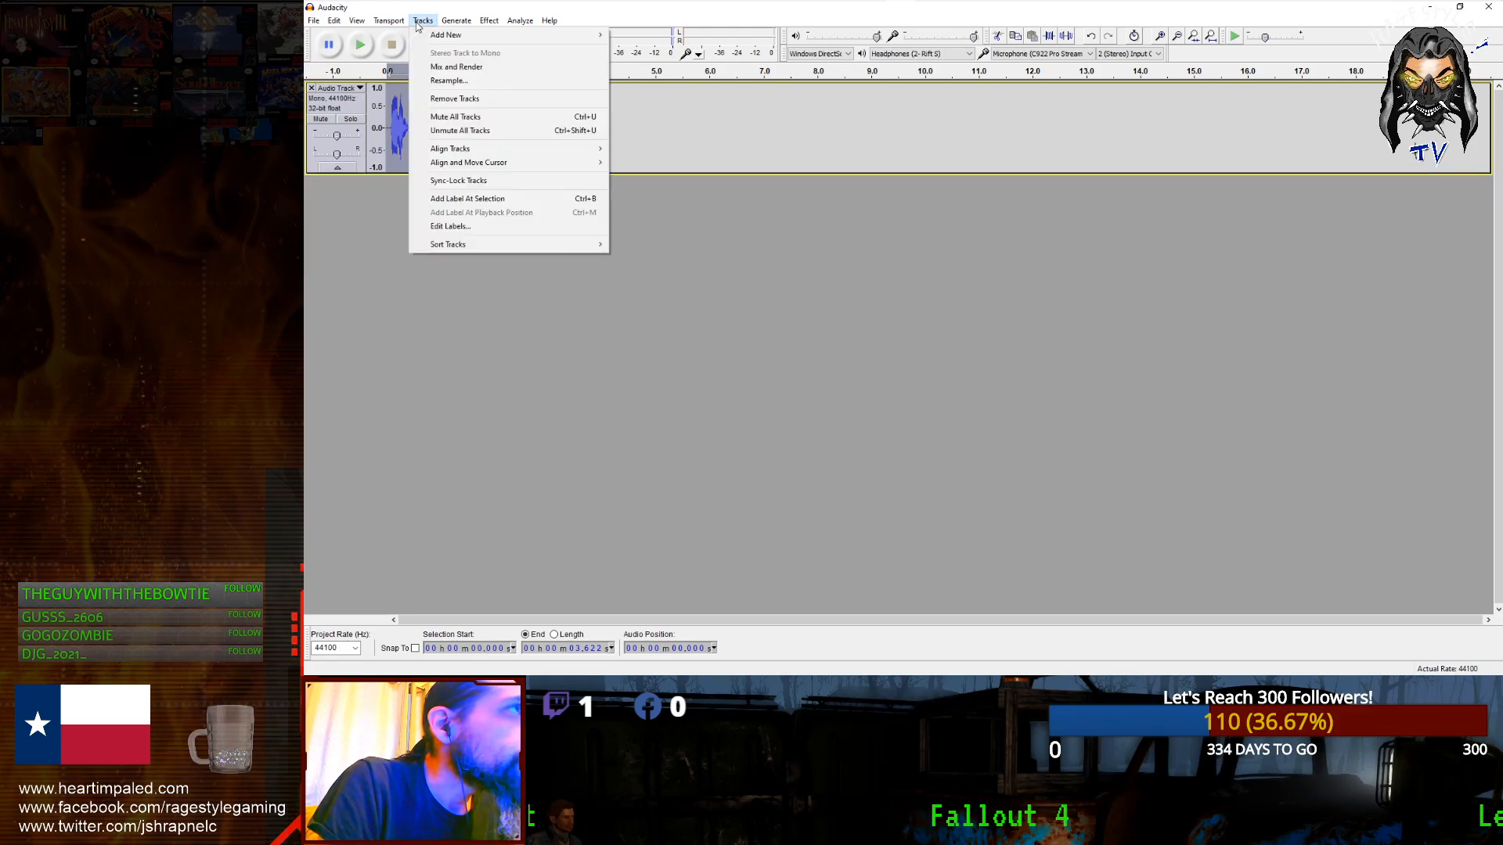
pyautogui.click(449, 81)
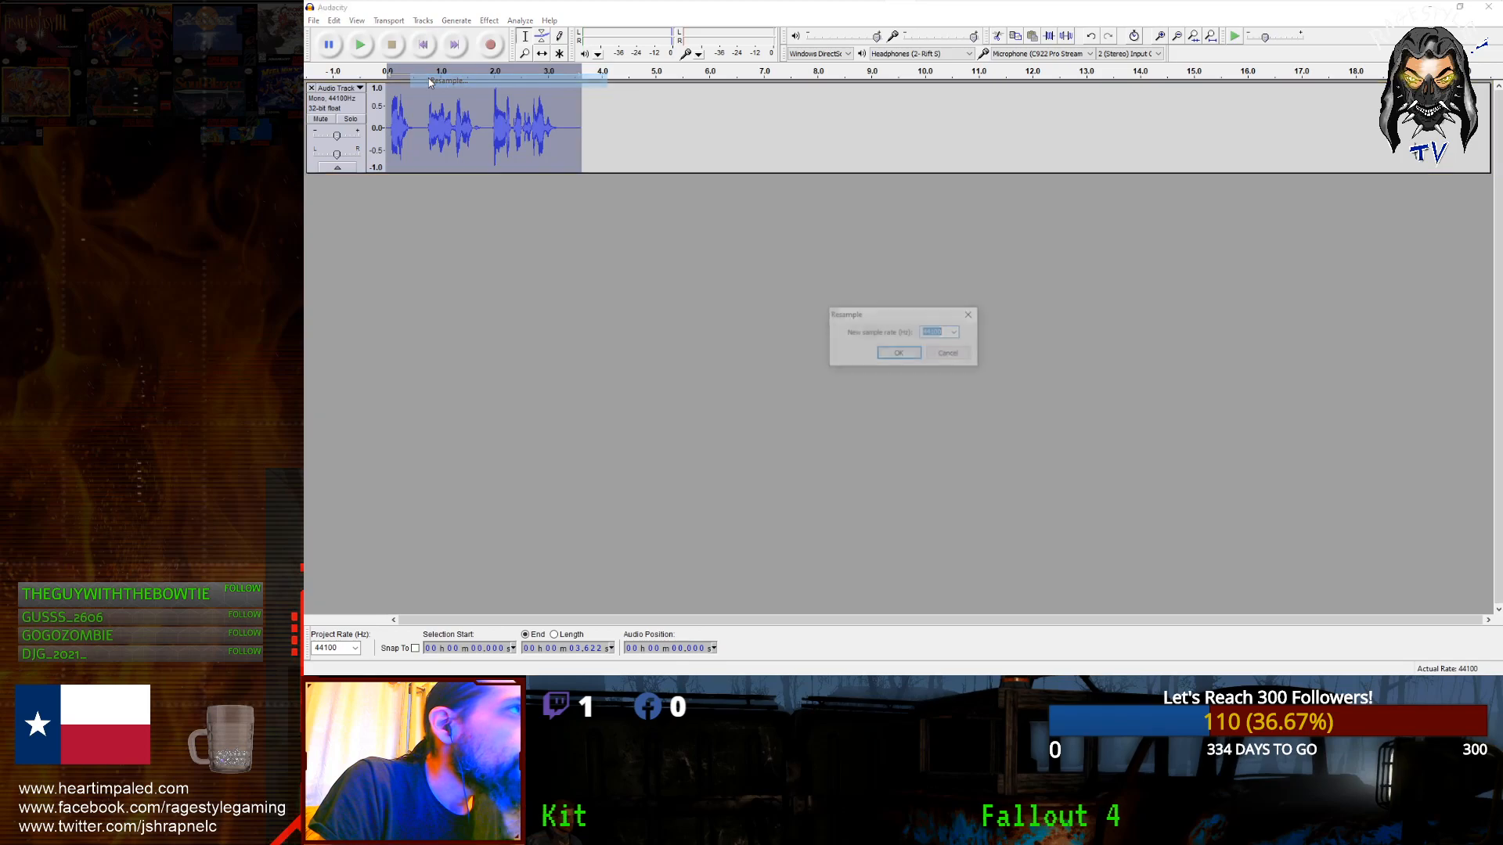
pyautogui.click(948, 356)
# Step: Start exporting the mono clip with WAV (Microsoft) signed 16 bit PCM as the file type
pyautogui.click(313, 20)
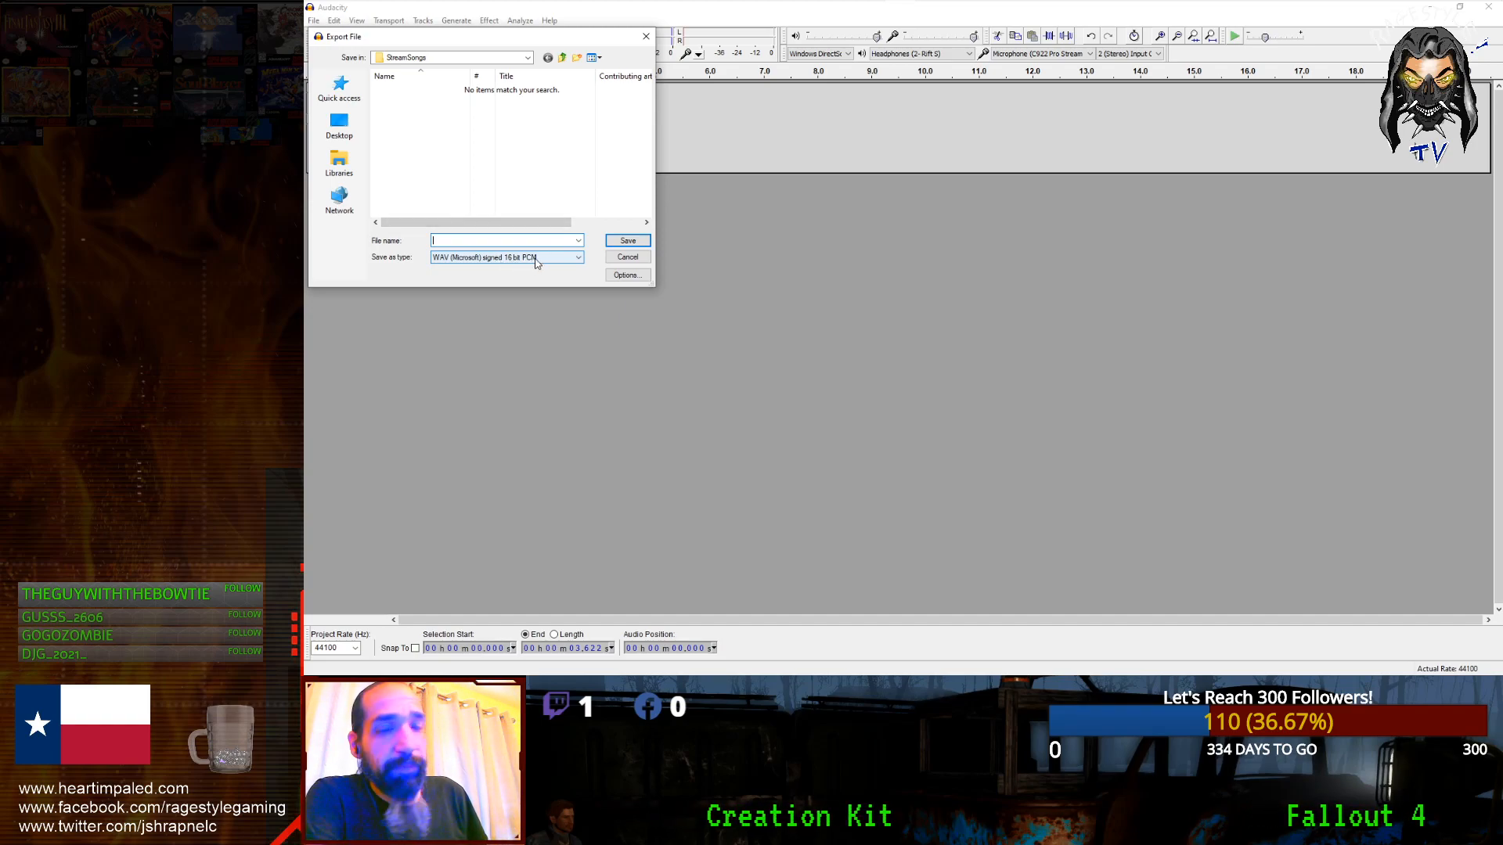
pyautogui.click(505, 261)
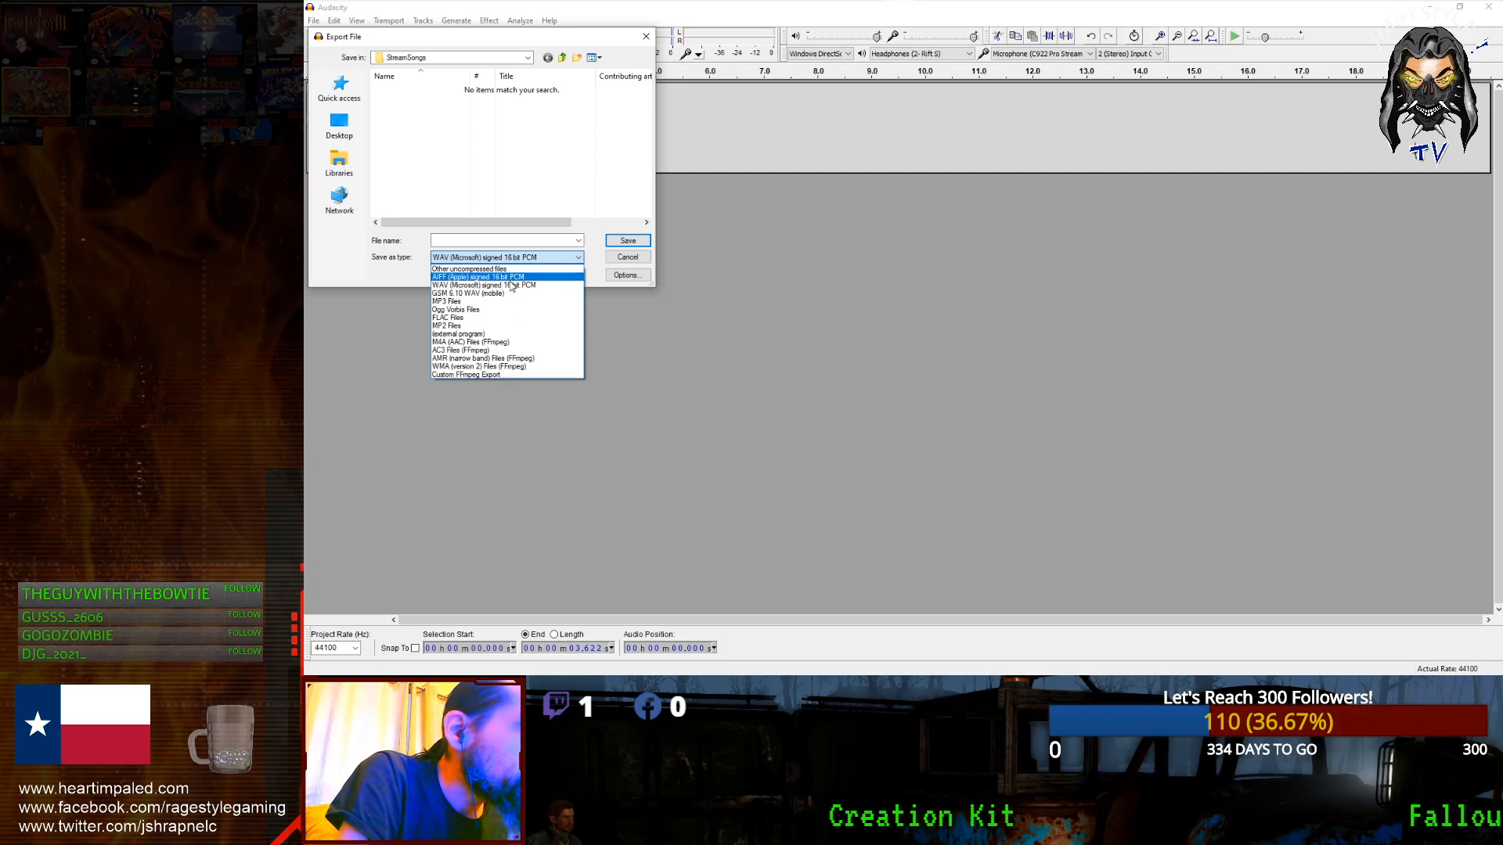
pyautogui.click(513, 263)
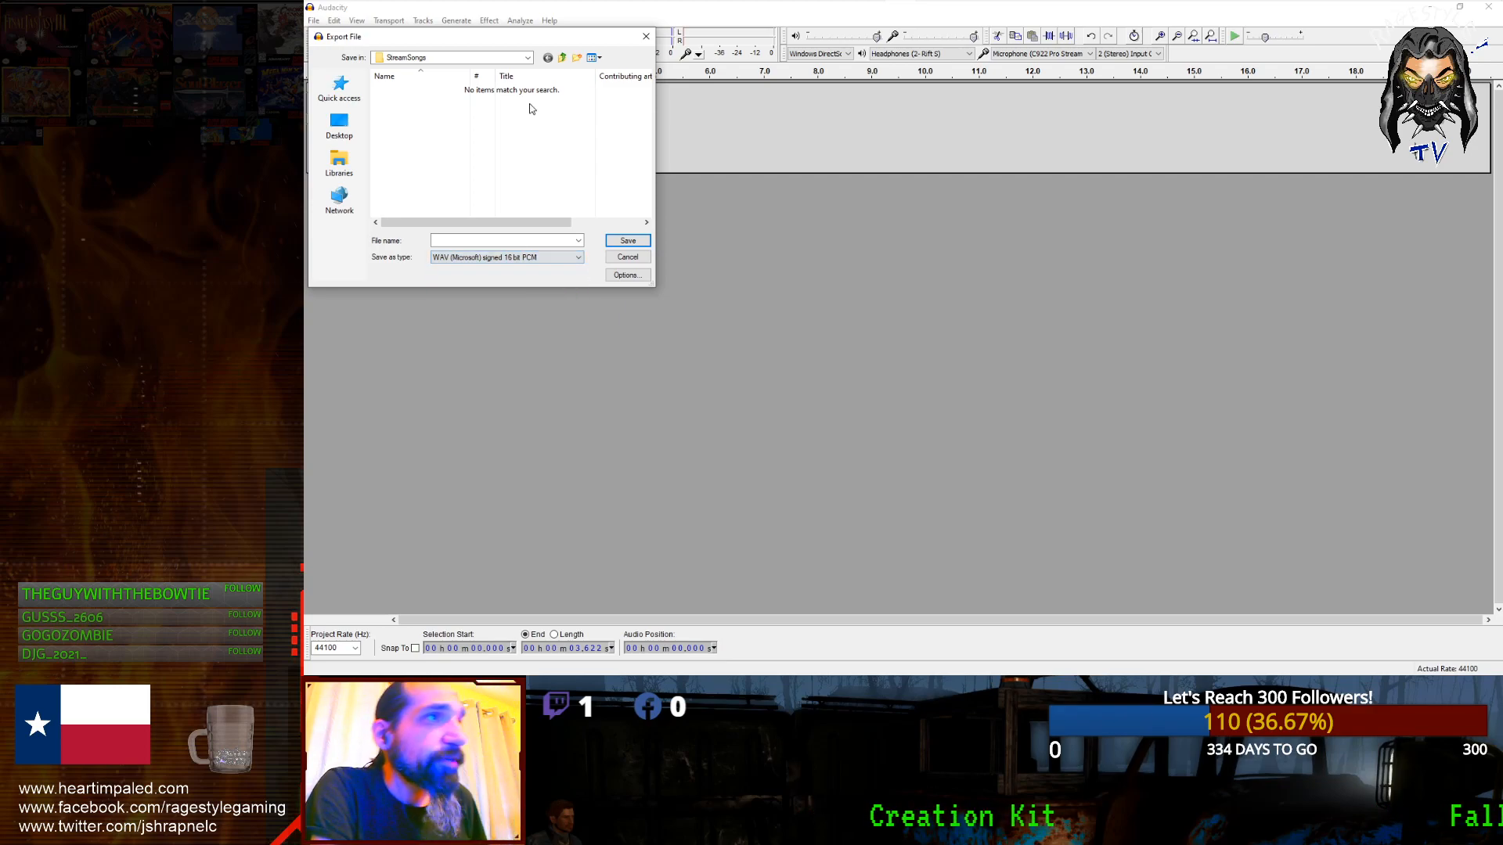
# Step: Change the export location from the StreamSongs folder to the Samsung SSD (E:) drive
pyautogui.click(562, 57)
pyautogui.click(562, 58)
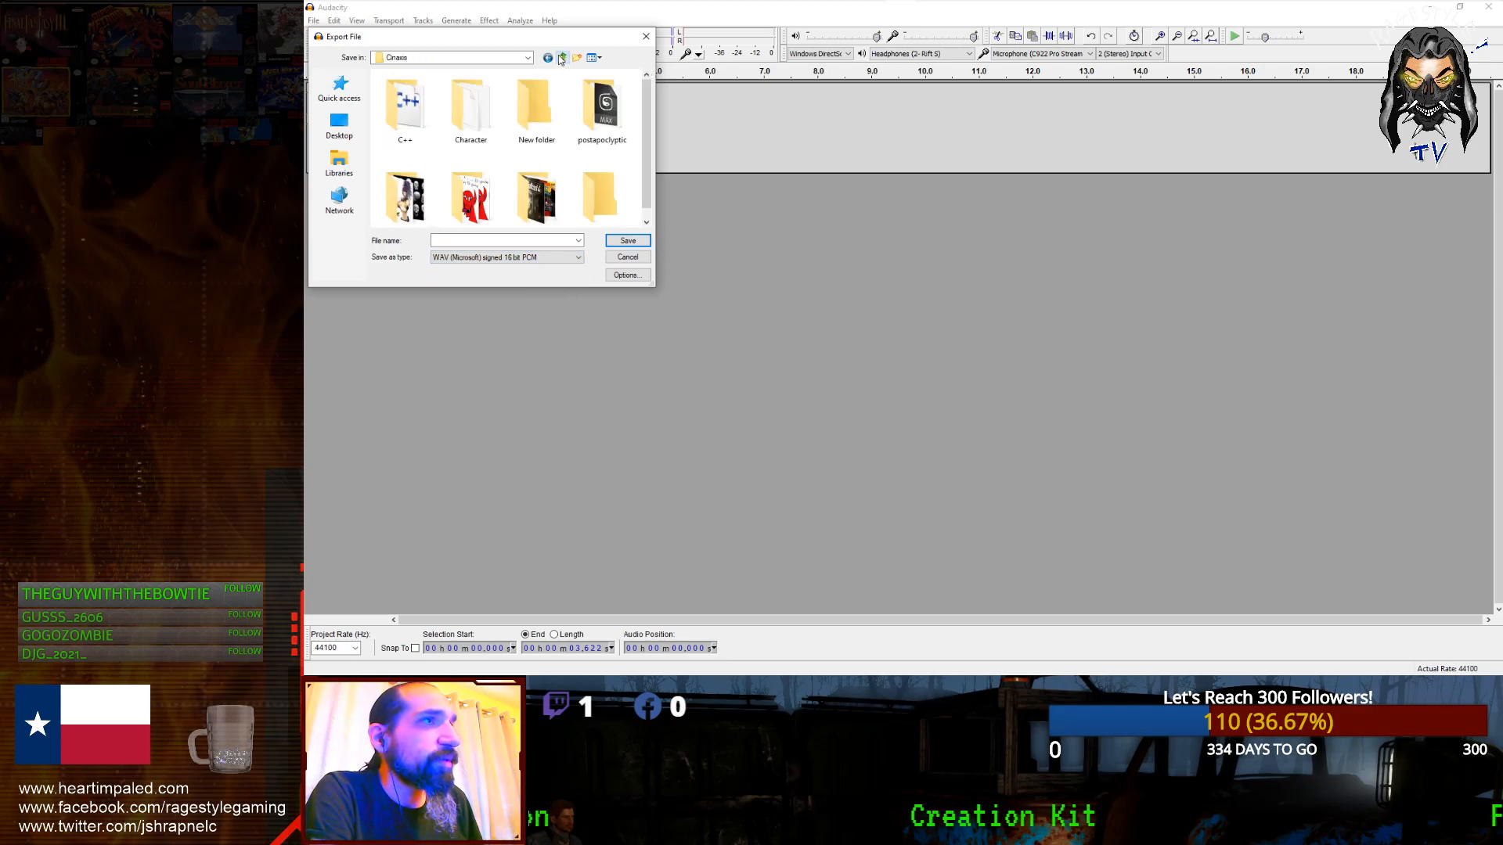
pyautogui.click(562, 58)
pyautogui.click(561, 58)
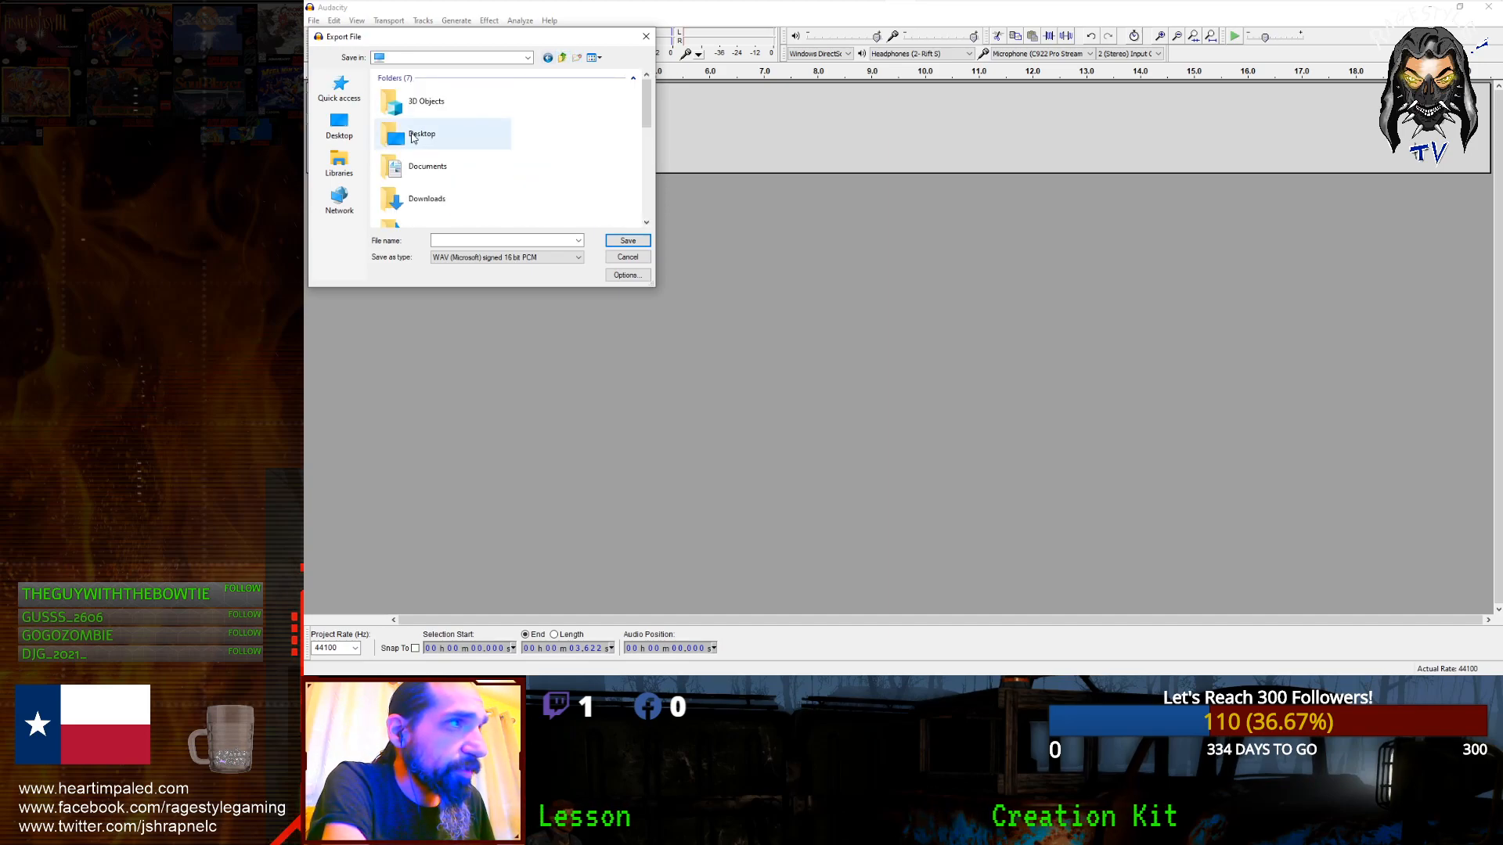
pyautogui.click(339, 125)
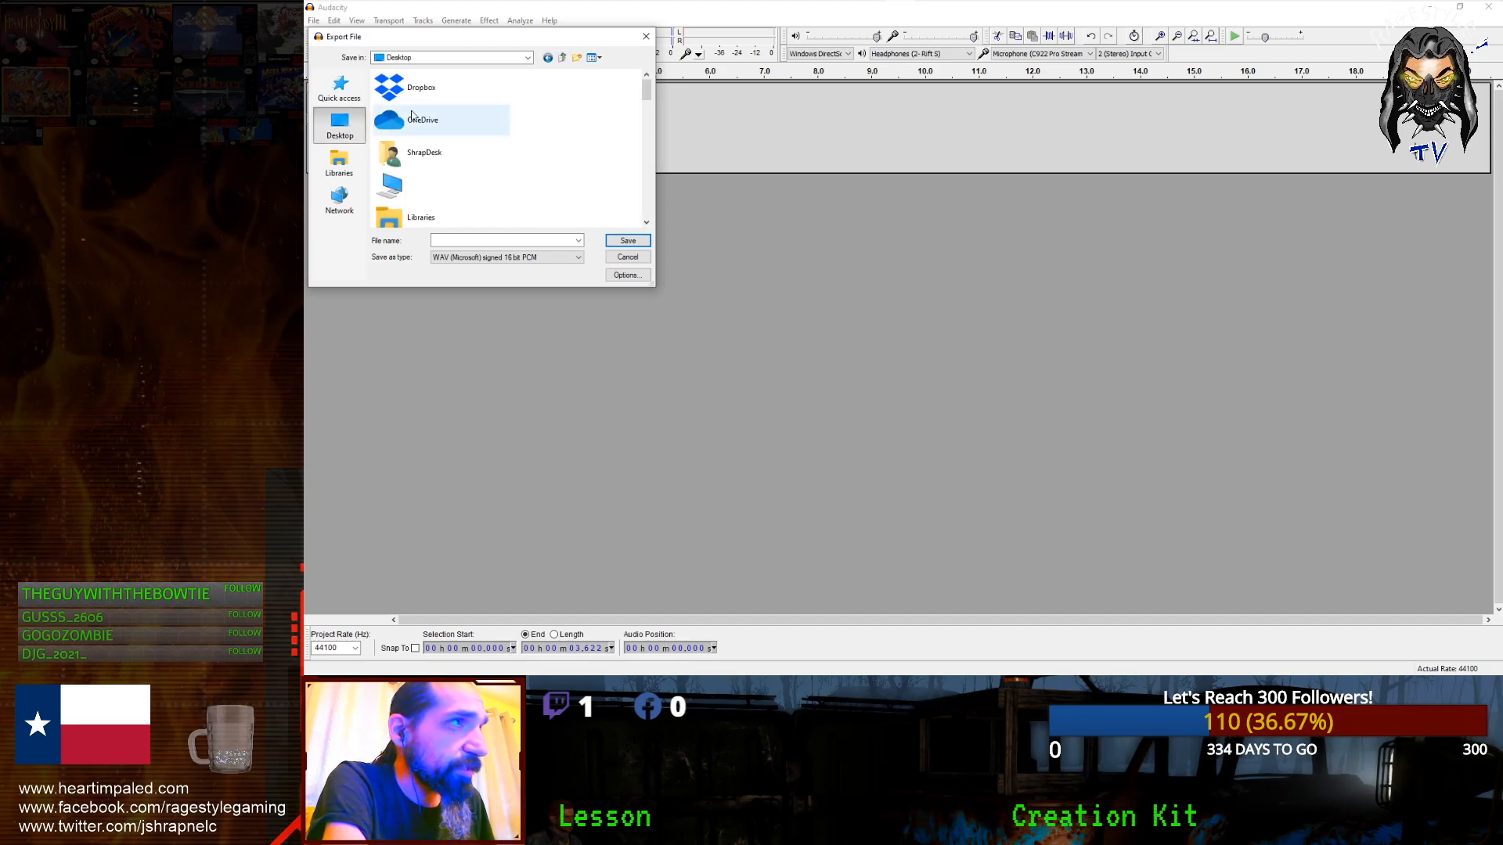
pyautogui.doubleClick(422, 184)
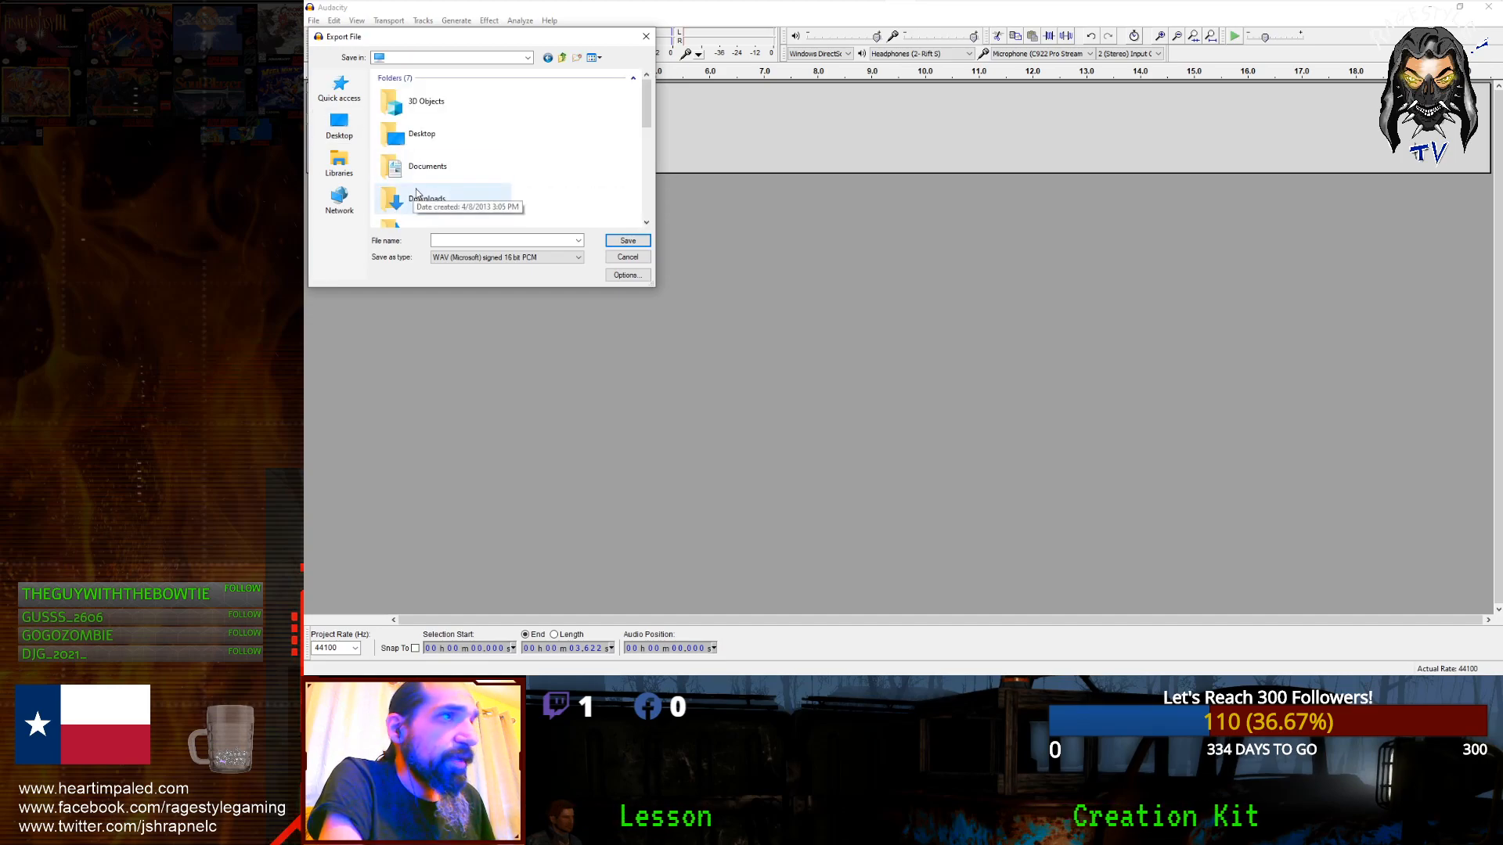
pyautogui.scroll(-2, 450, 159)
pyautogui.scroll(-3, 450, 157)
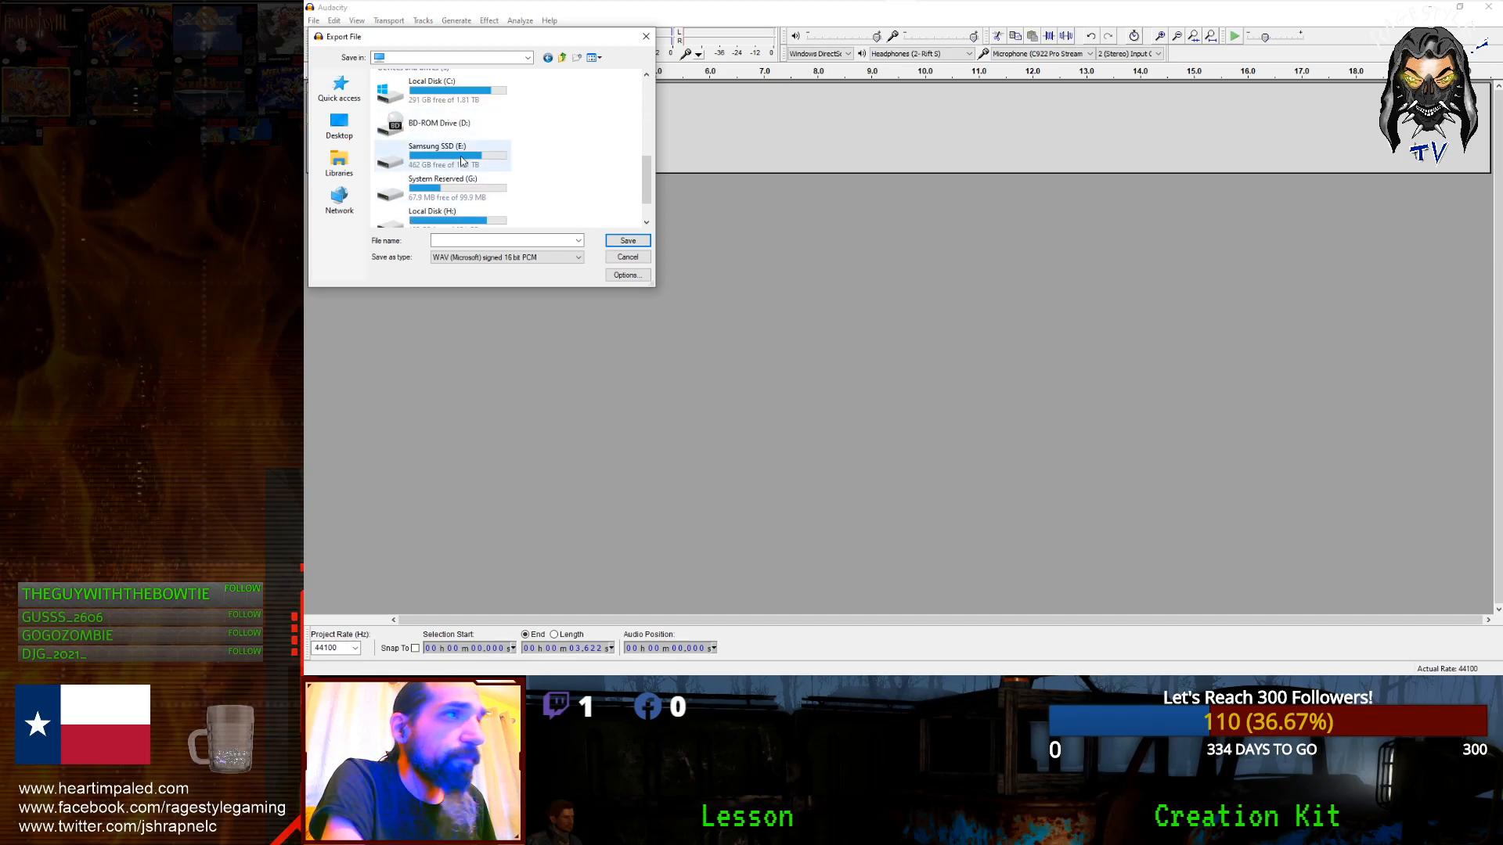
pyautogui.doubleClick(460, 160)
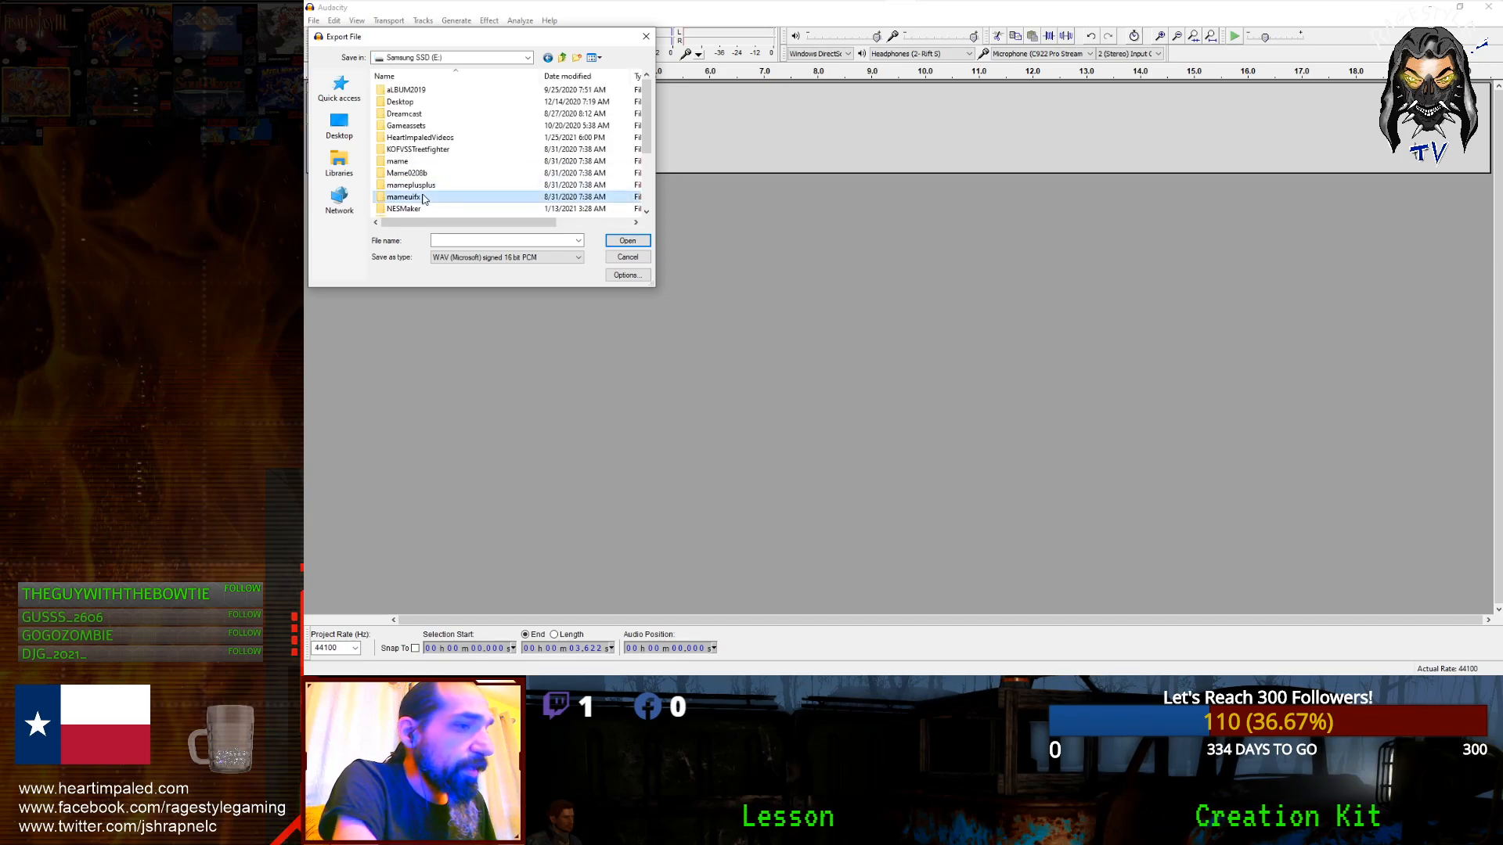
# Step: Set the export location to Fallout 4's Data folder, found in the common folder under SteamApps on the E: drive
pyautogui.click(403, 102)
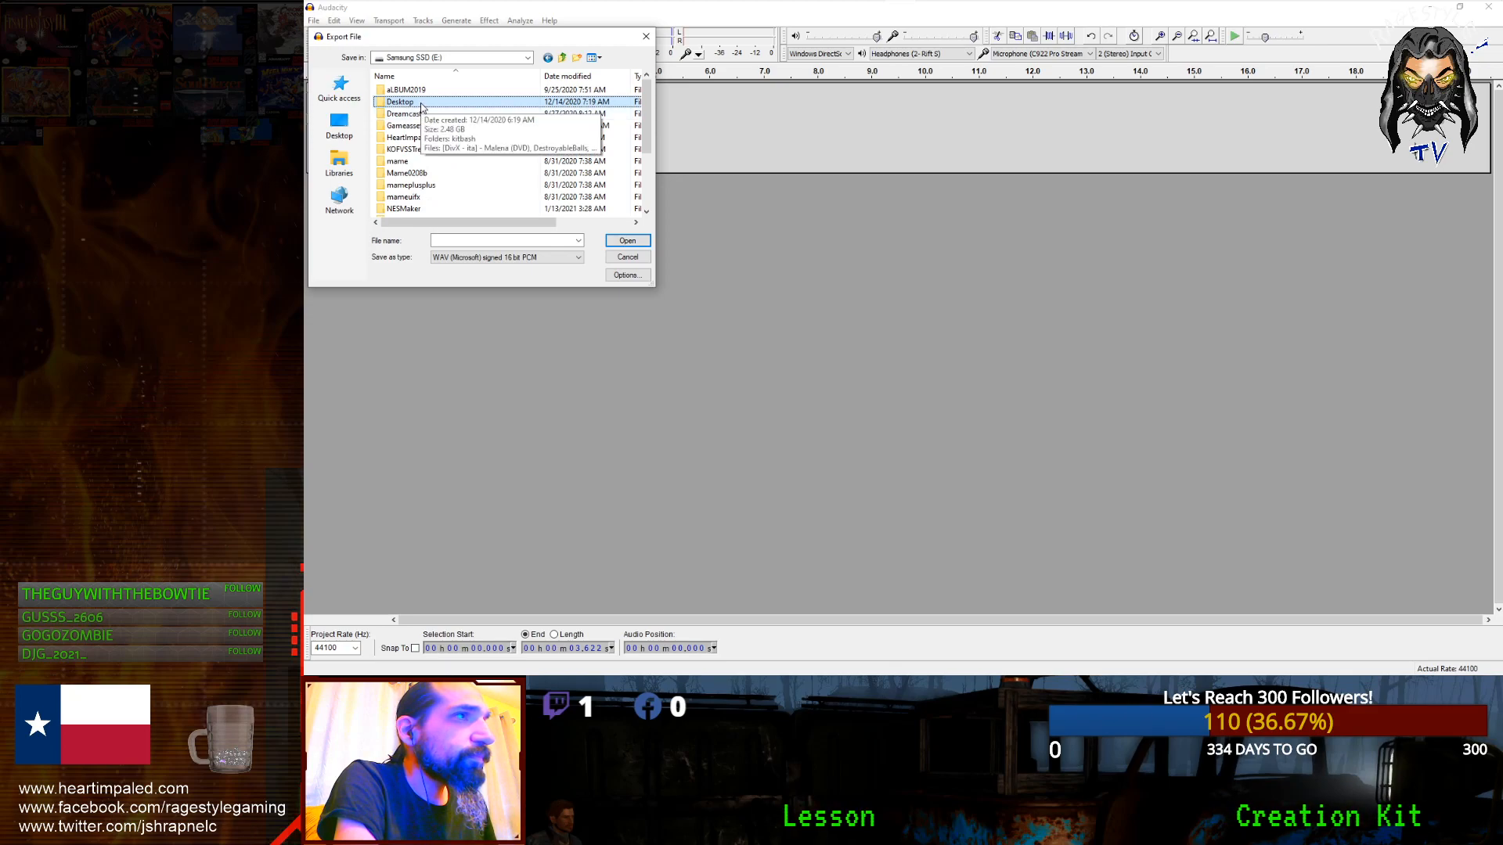
pyautogui.click(409, 115)
pyautogui.click(418, 138)
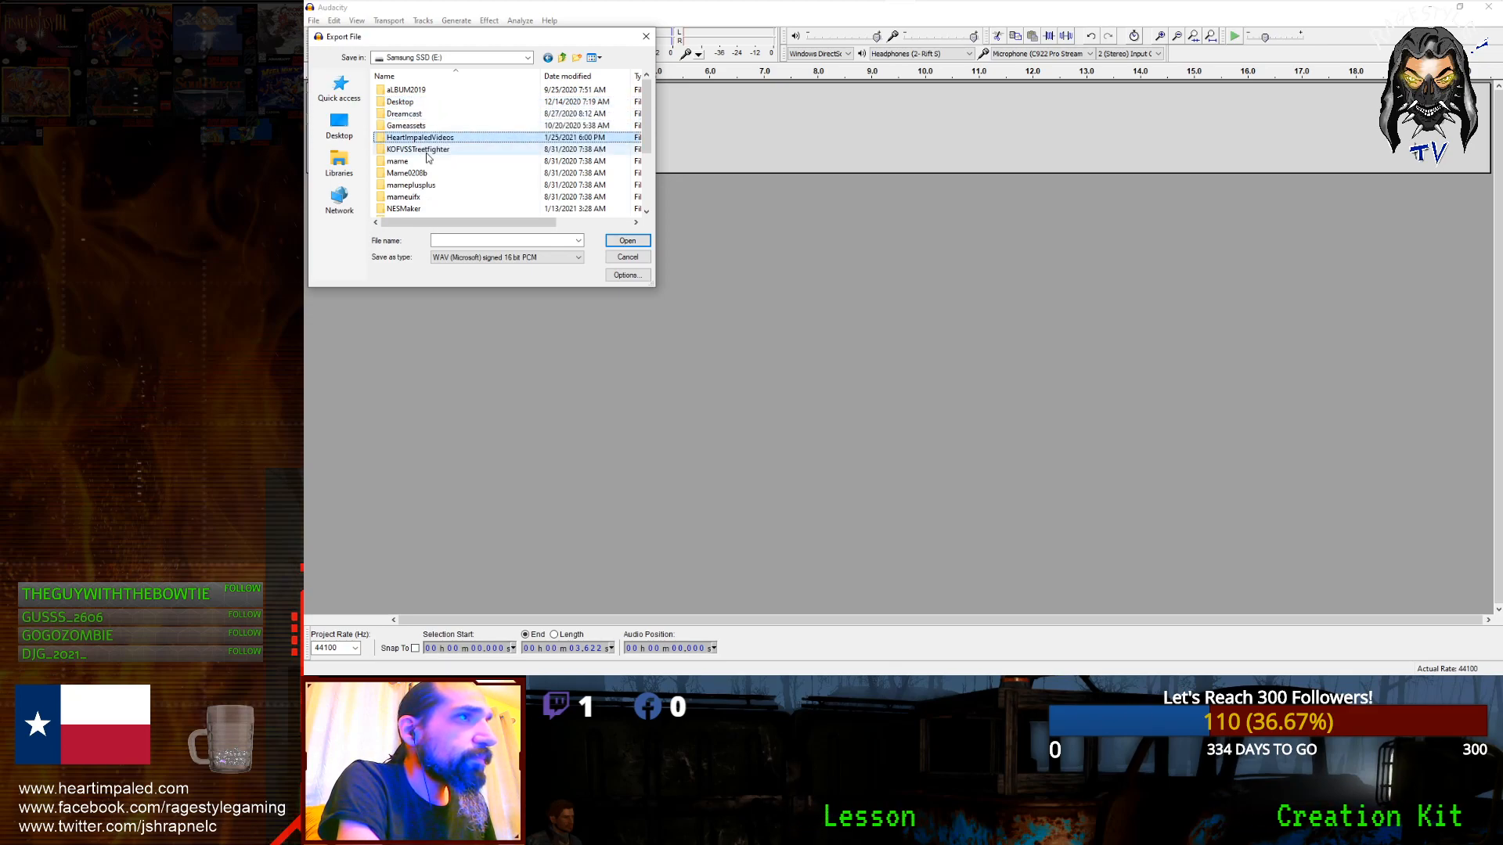
pyautogui.scroll(-1, 407, 157)
pyautogui.scroll(-3, 397, 178)
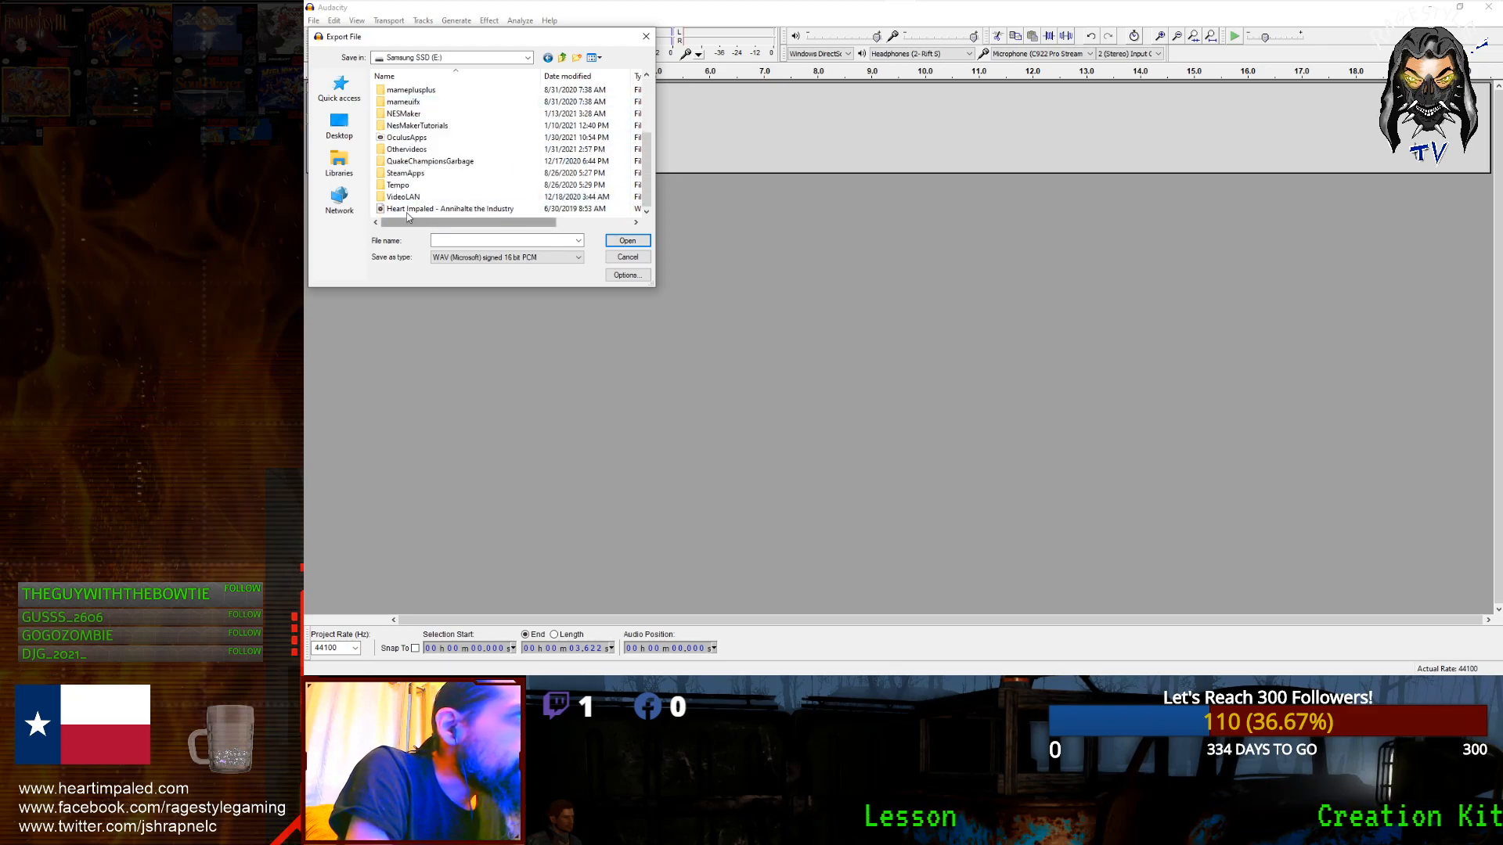
pyautogui.doubleClick(400, 180)
pyautogui.doubleClick(399, 90)
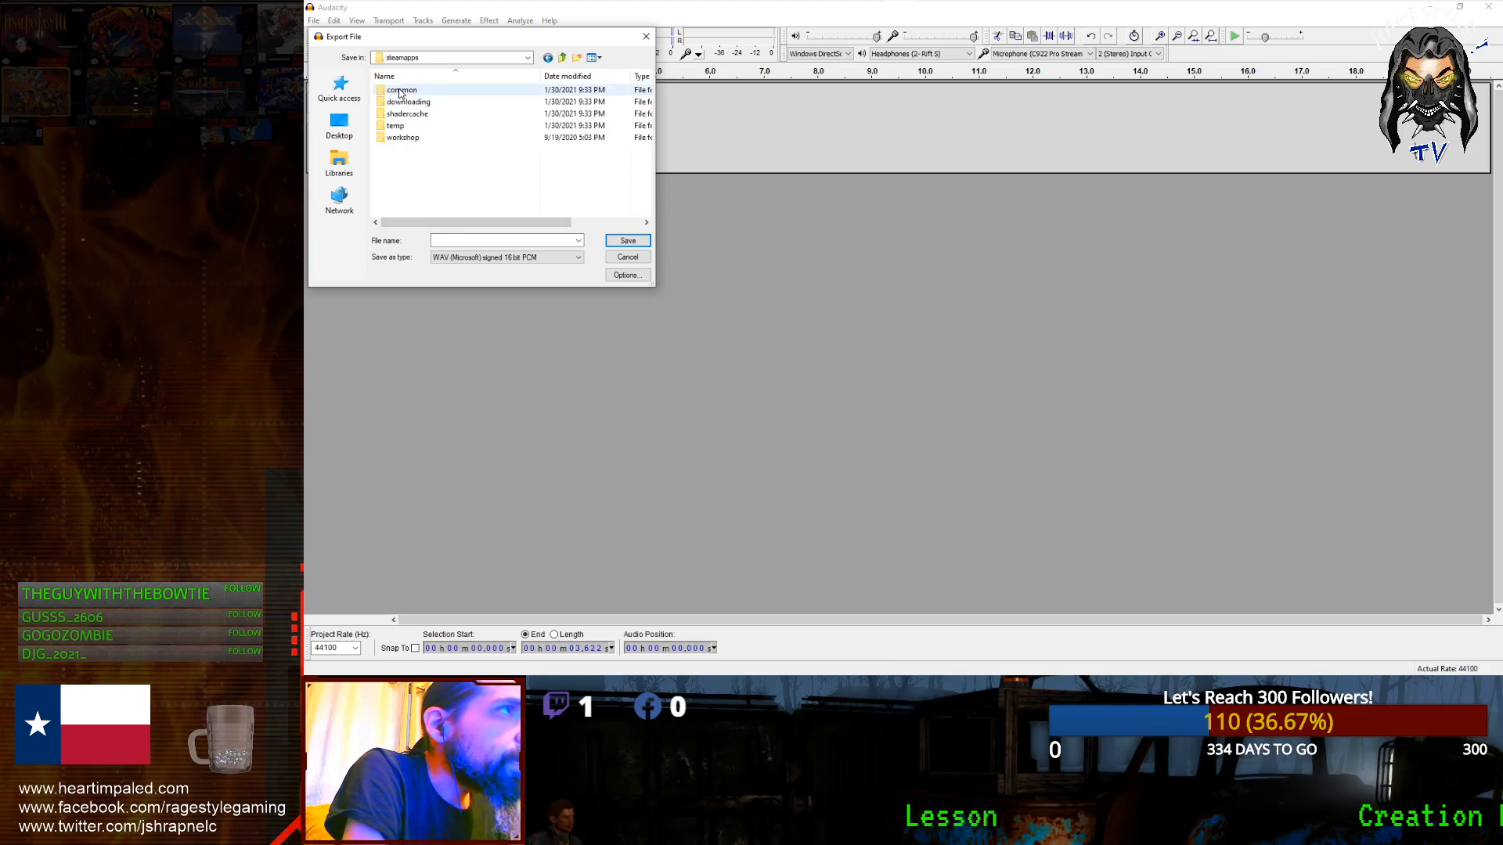
pyautogui.doubleClick(397, 90)
pyautogui.scroll(-4, 406, 173)
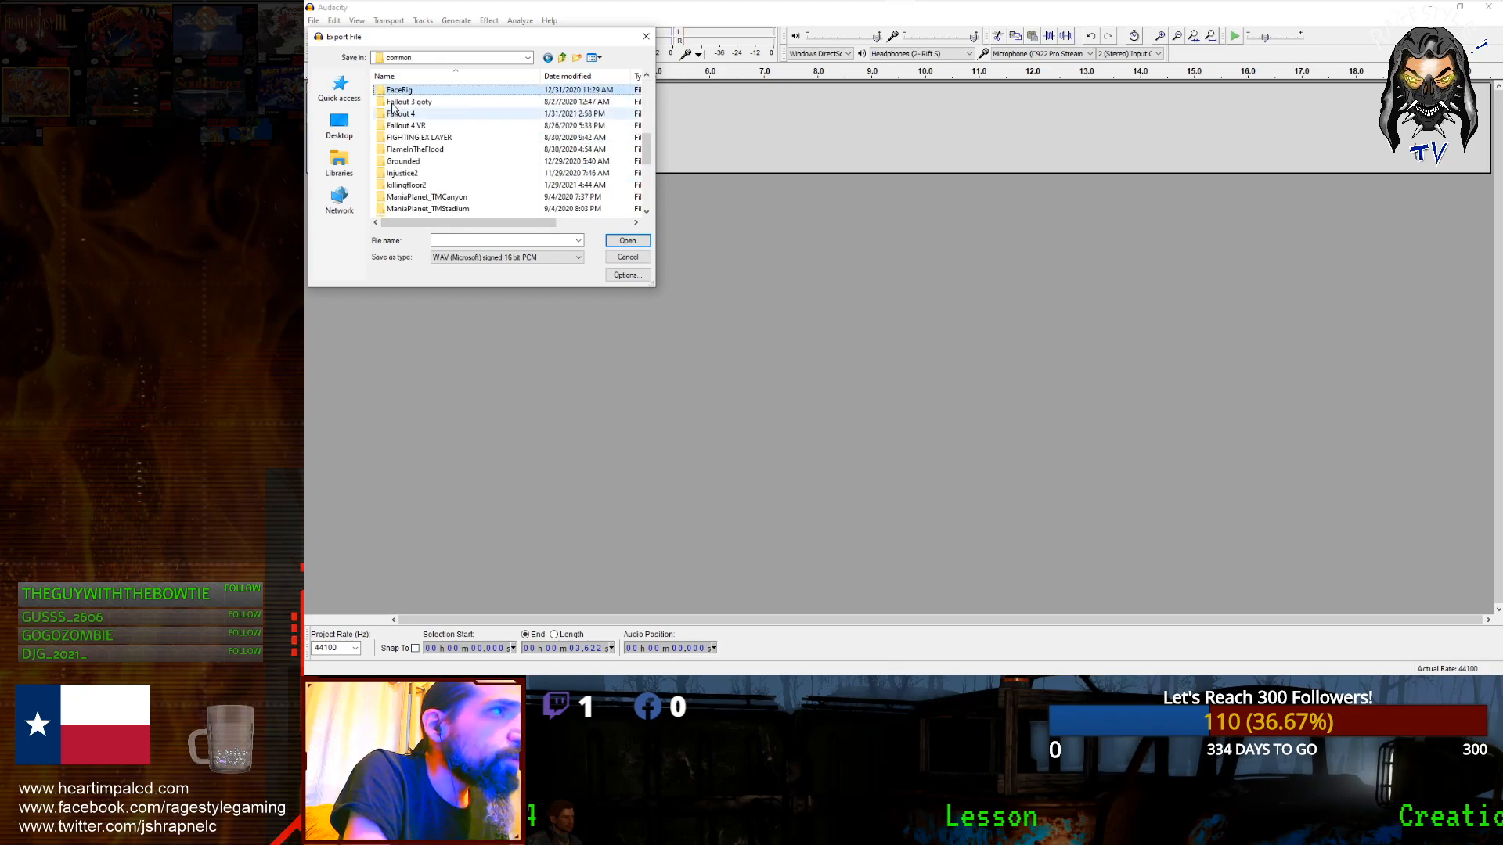
pyautogui.doubleClick(396, 113)
pyautogui.doubleClick(395, 161)
# Step: Open the Sound folder inside Data as the export location
pyautogui.scroll(-2, 421, 145)
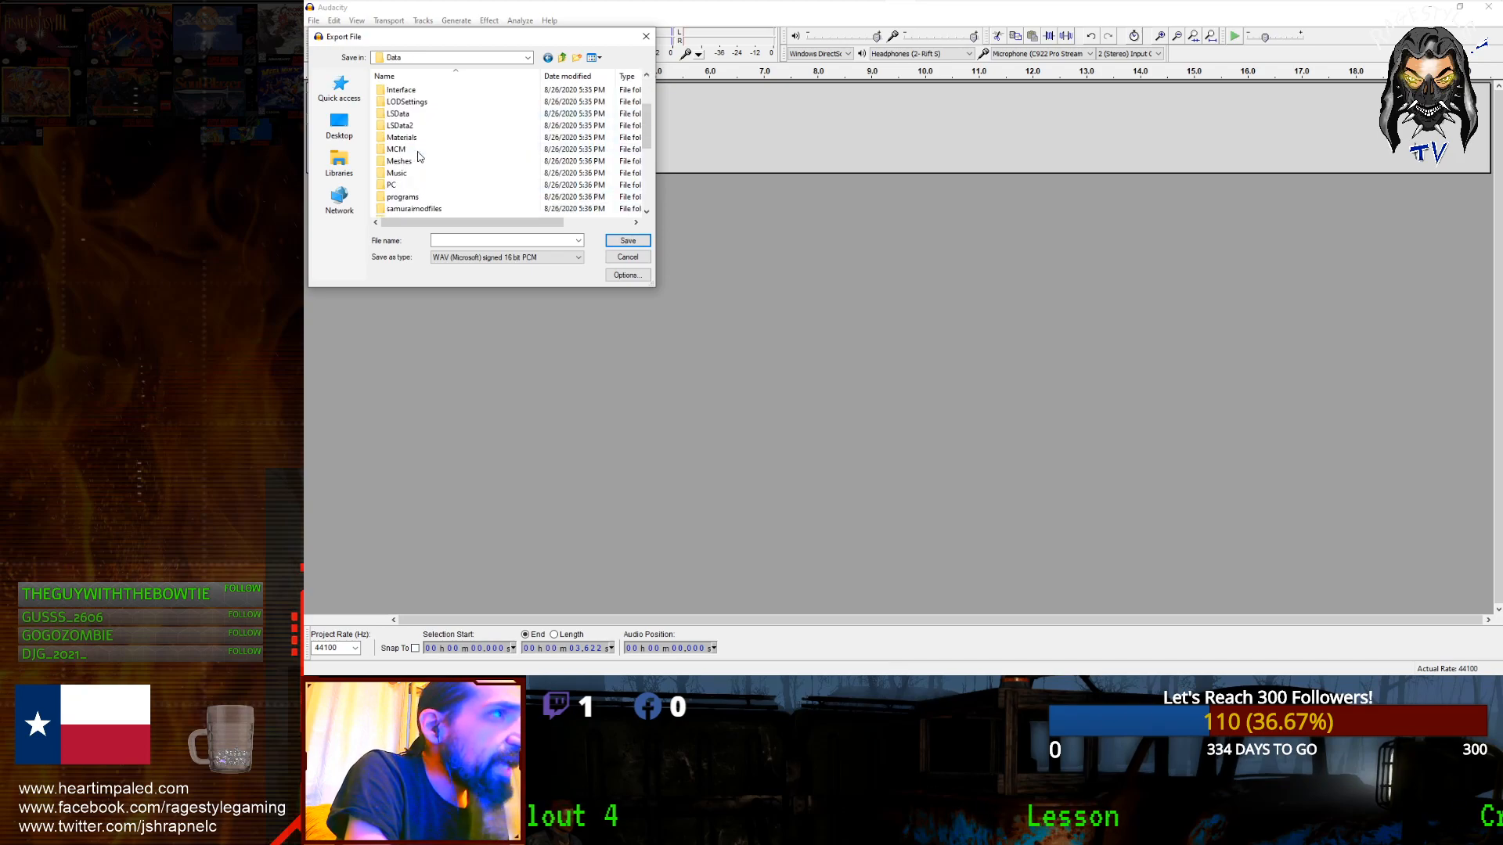
pyautogui.scroll(-2, 407, 161)
pyautogui.click(394, 162)
pyautogui.click(396, 186)
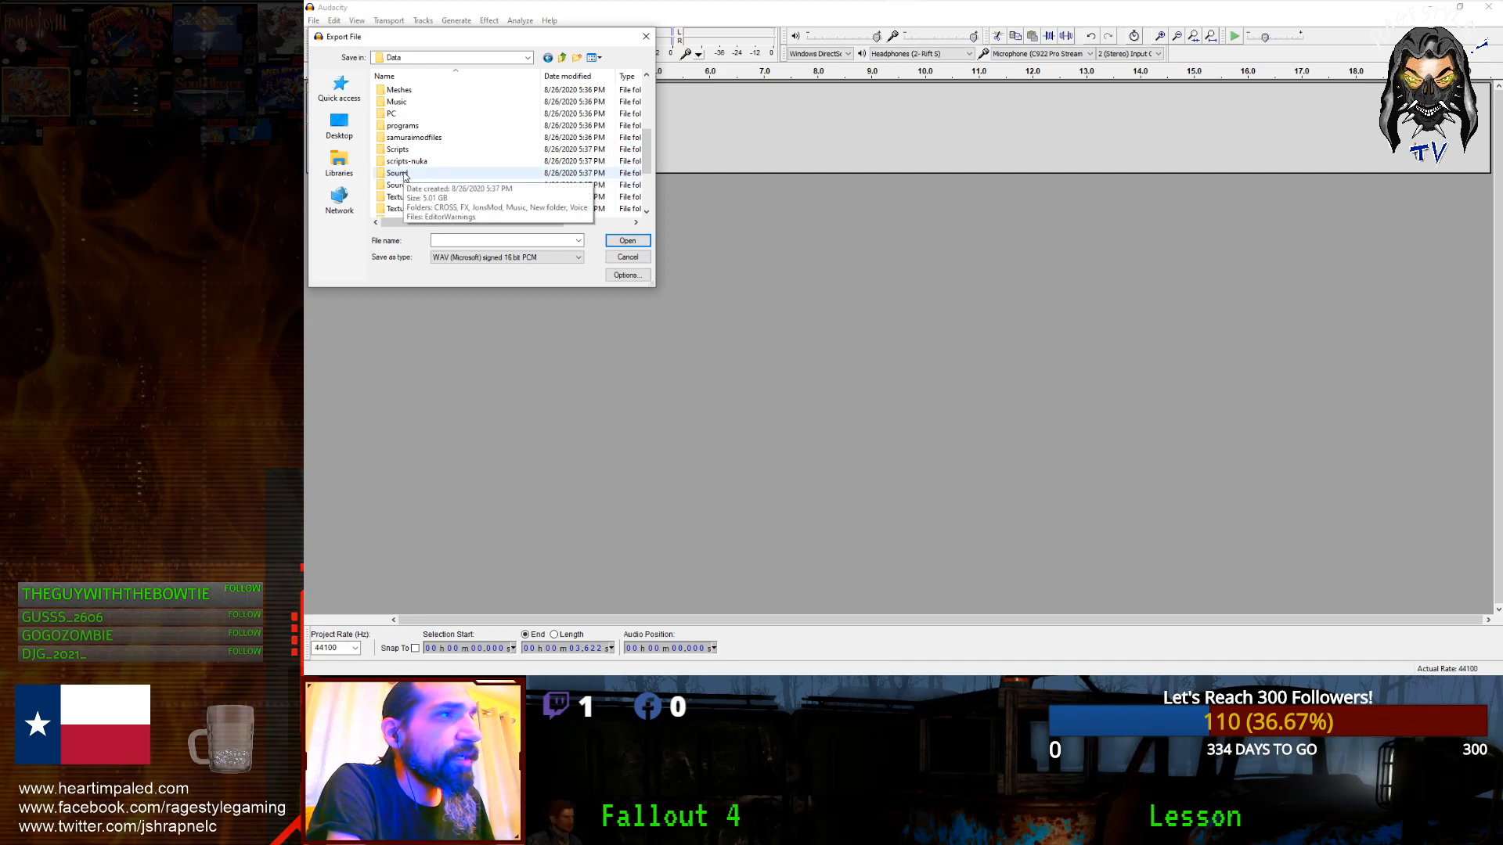
pyautogui.doubleClick(404, 174)
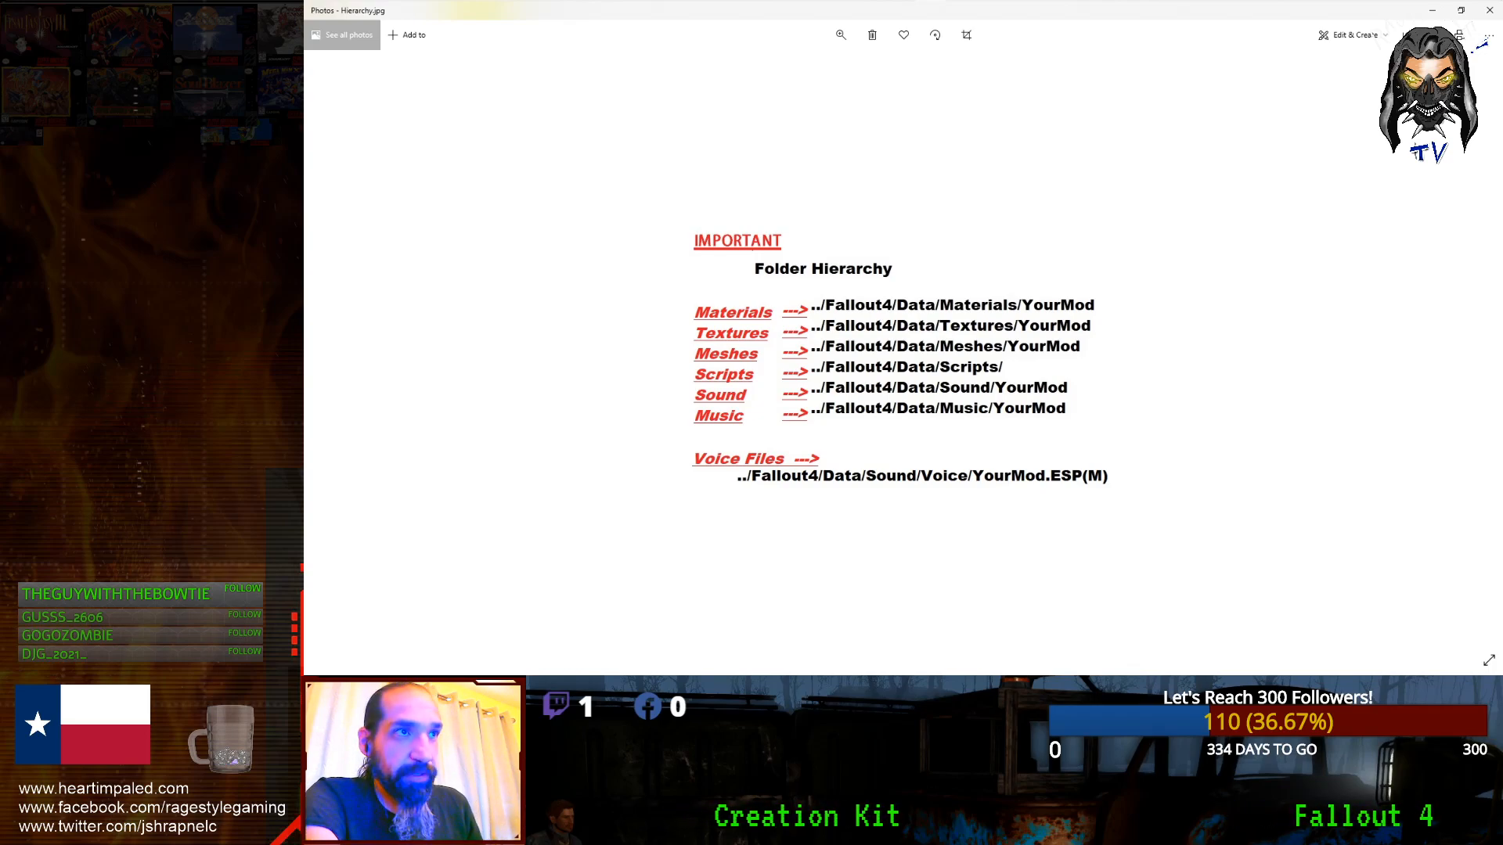
# Step: Switch from the folder hierarchy image back to Audacity and set the export location to Voice/streamtutorial1.esp/00EmmanuelVoiceType
pyautogui.moveTo(924, 21)
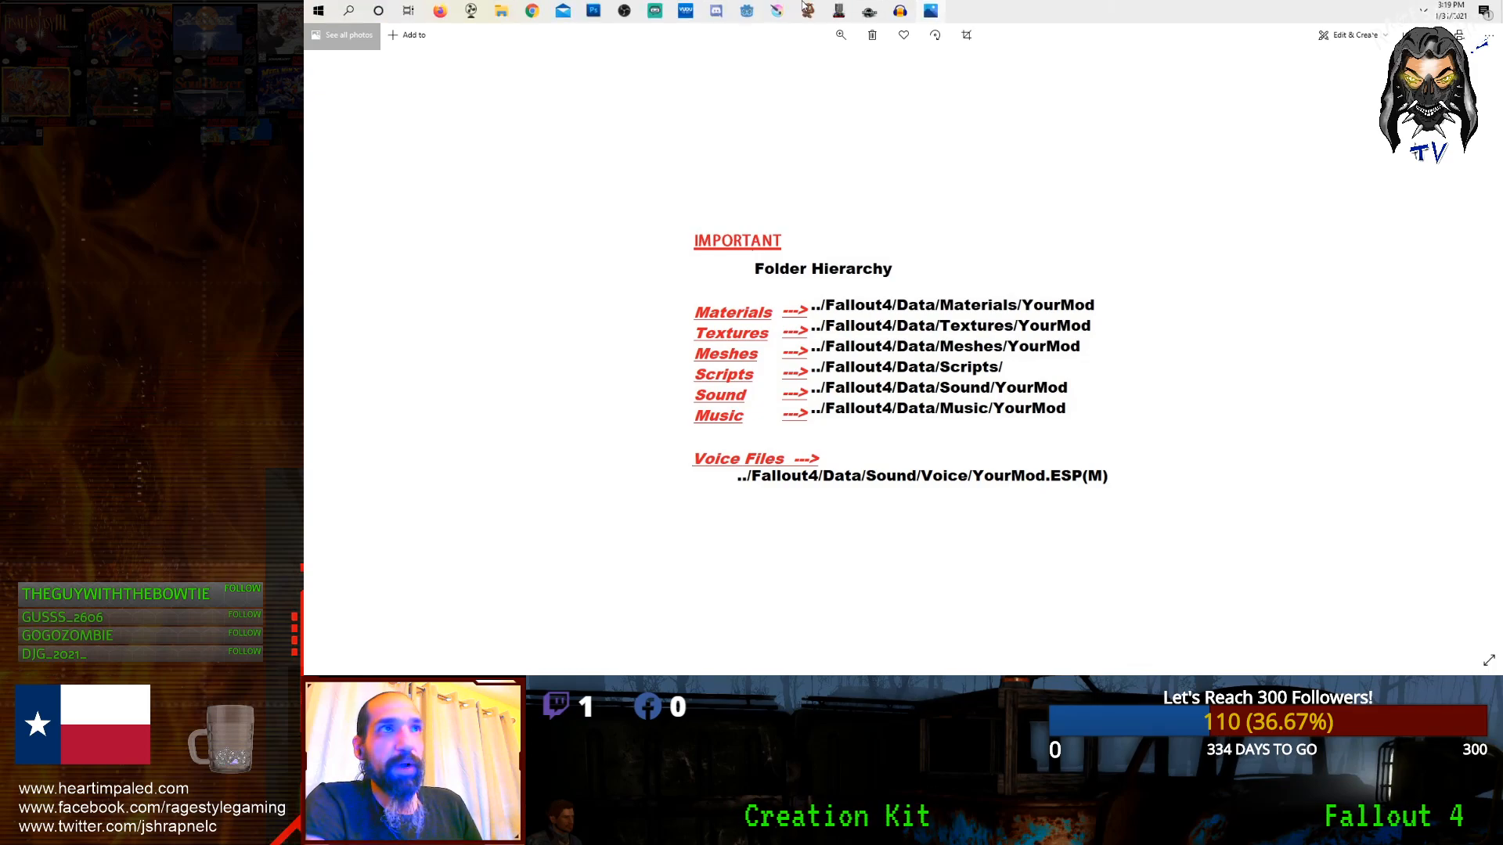
pyautogui.click(902, 14)
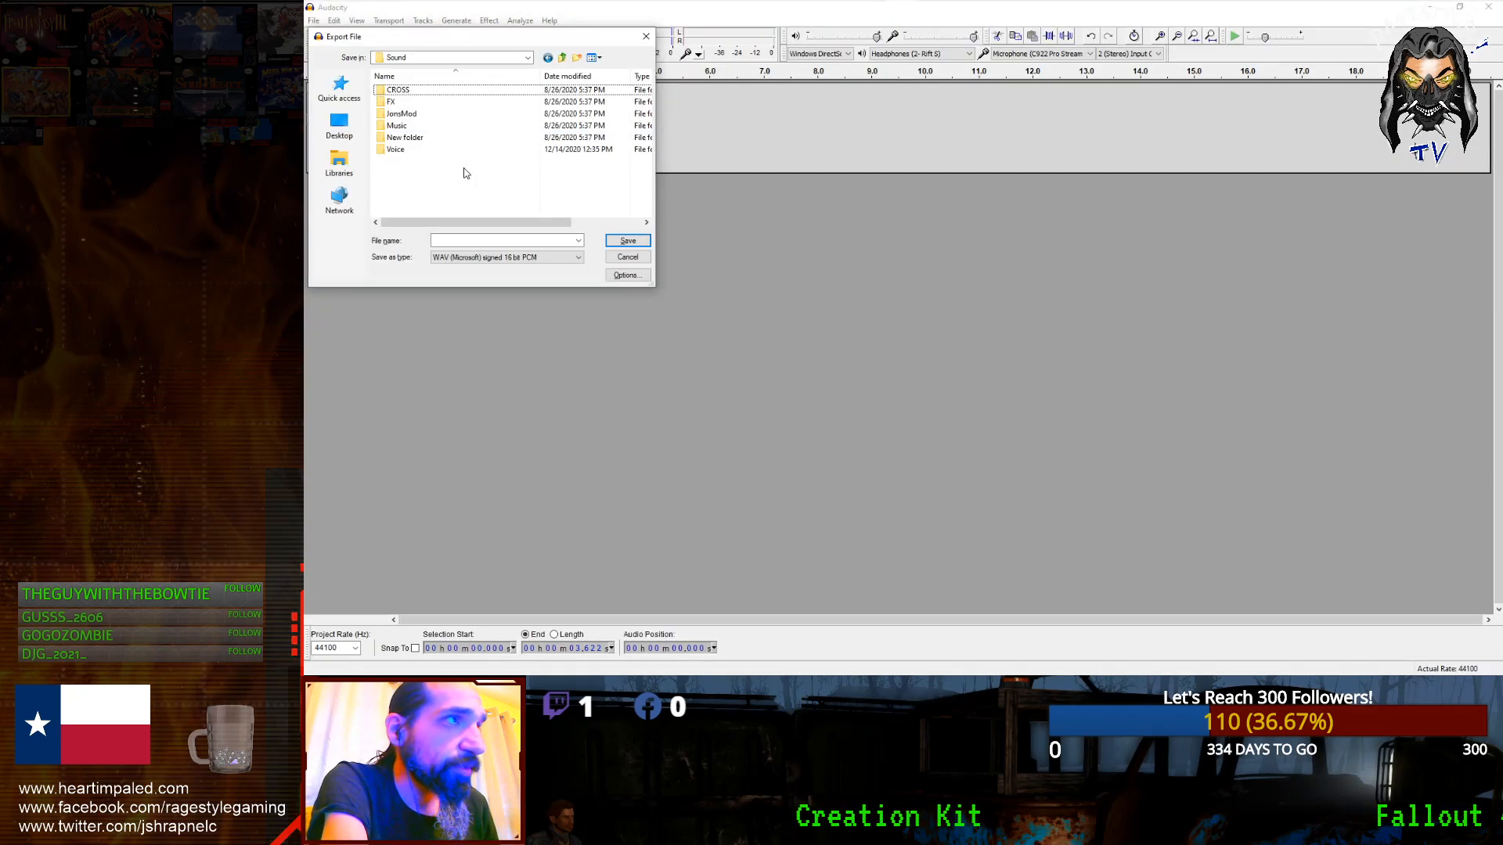
pyautogui.doubleClick(405, 151)
pyautogui.scroll(-3, 404, 180)
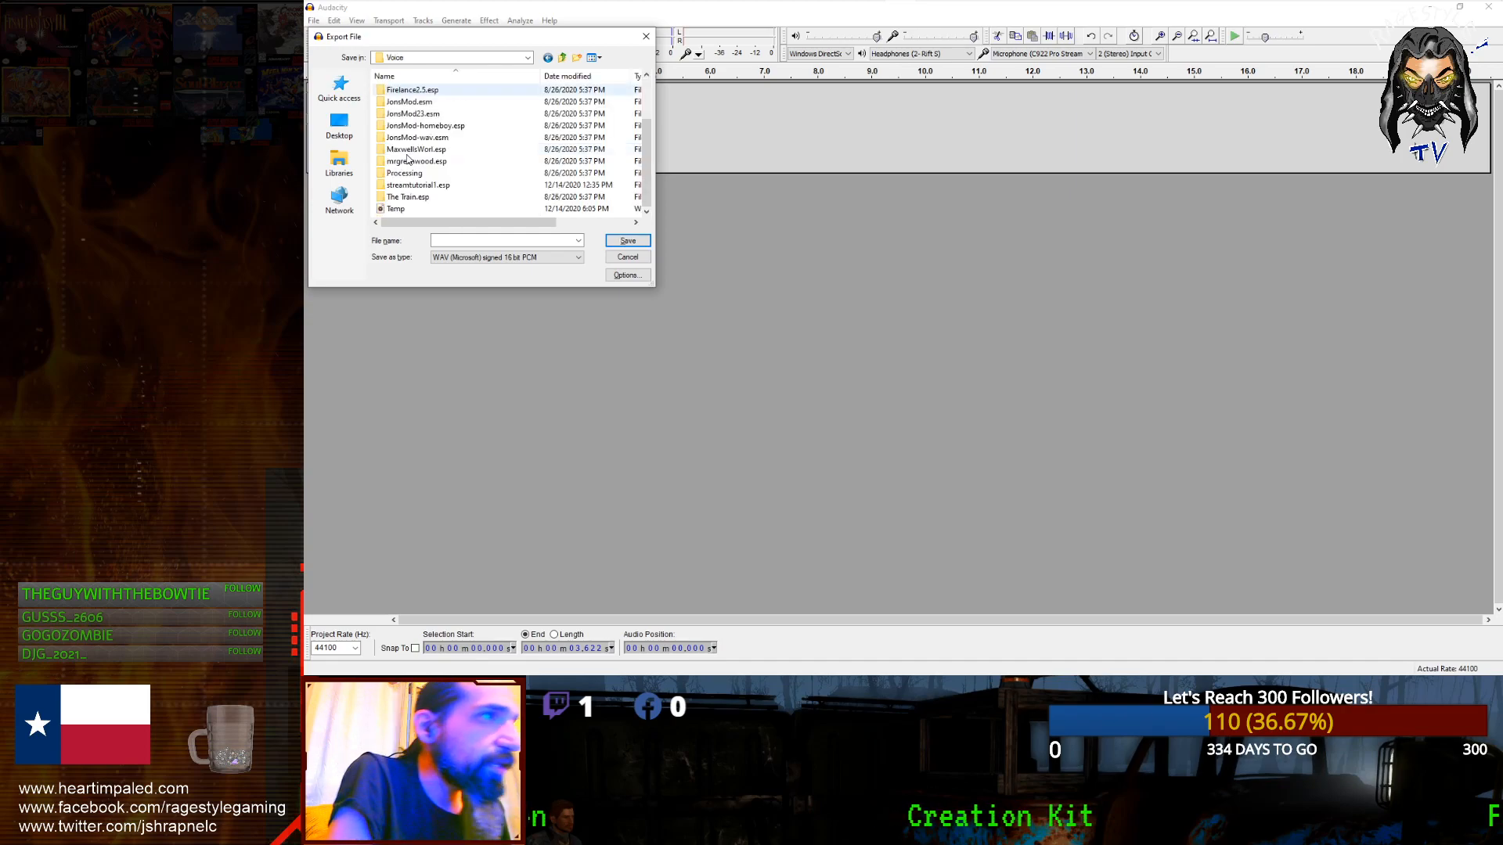
pyautogui.doubleClick(403, 185)
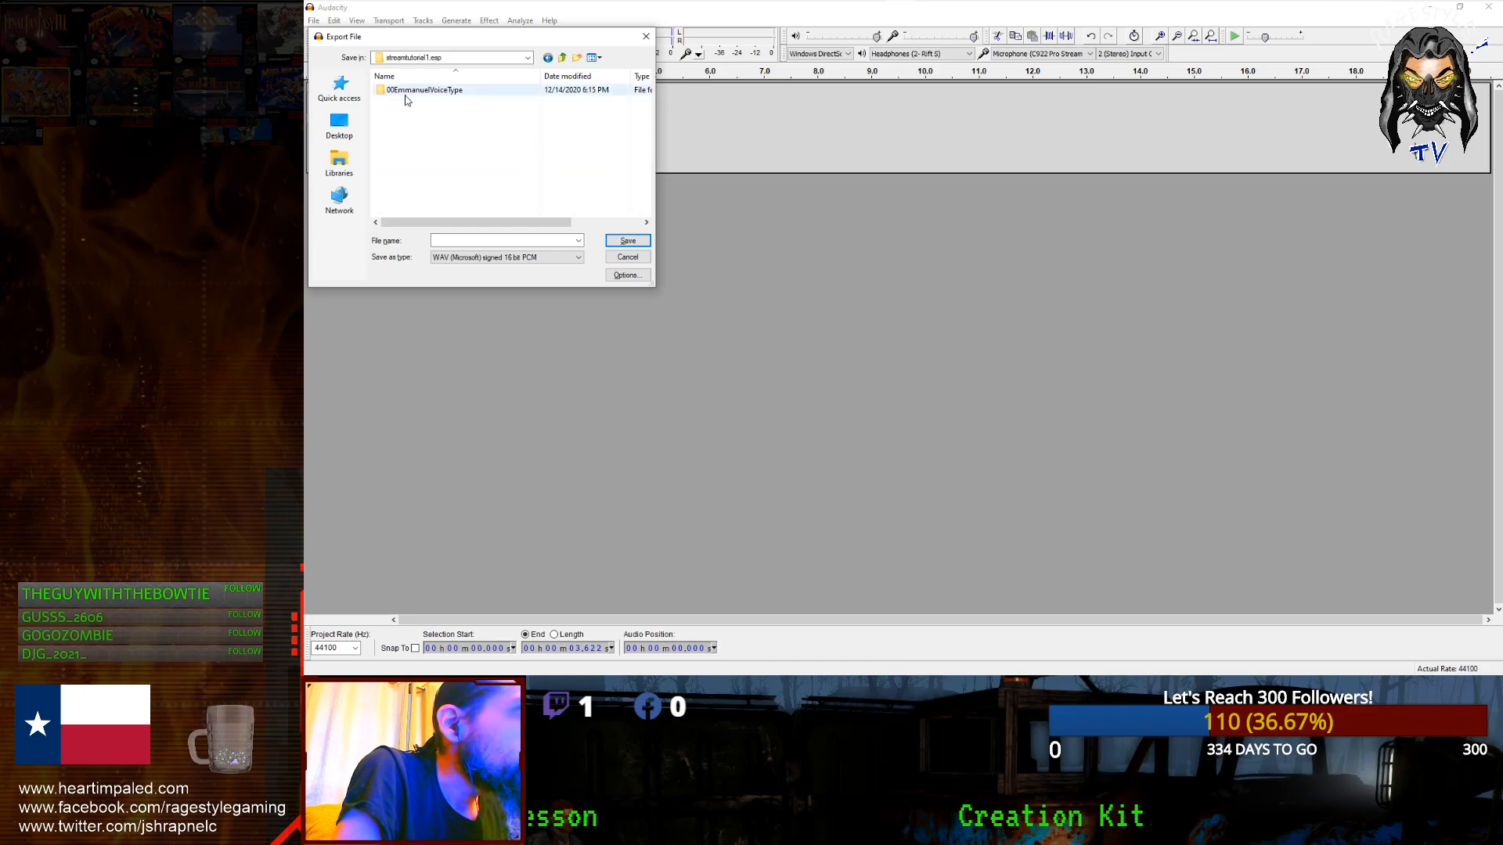
pyautogui.click(406, 94)
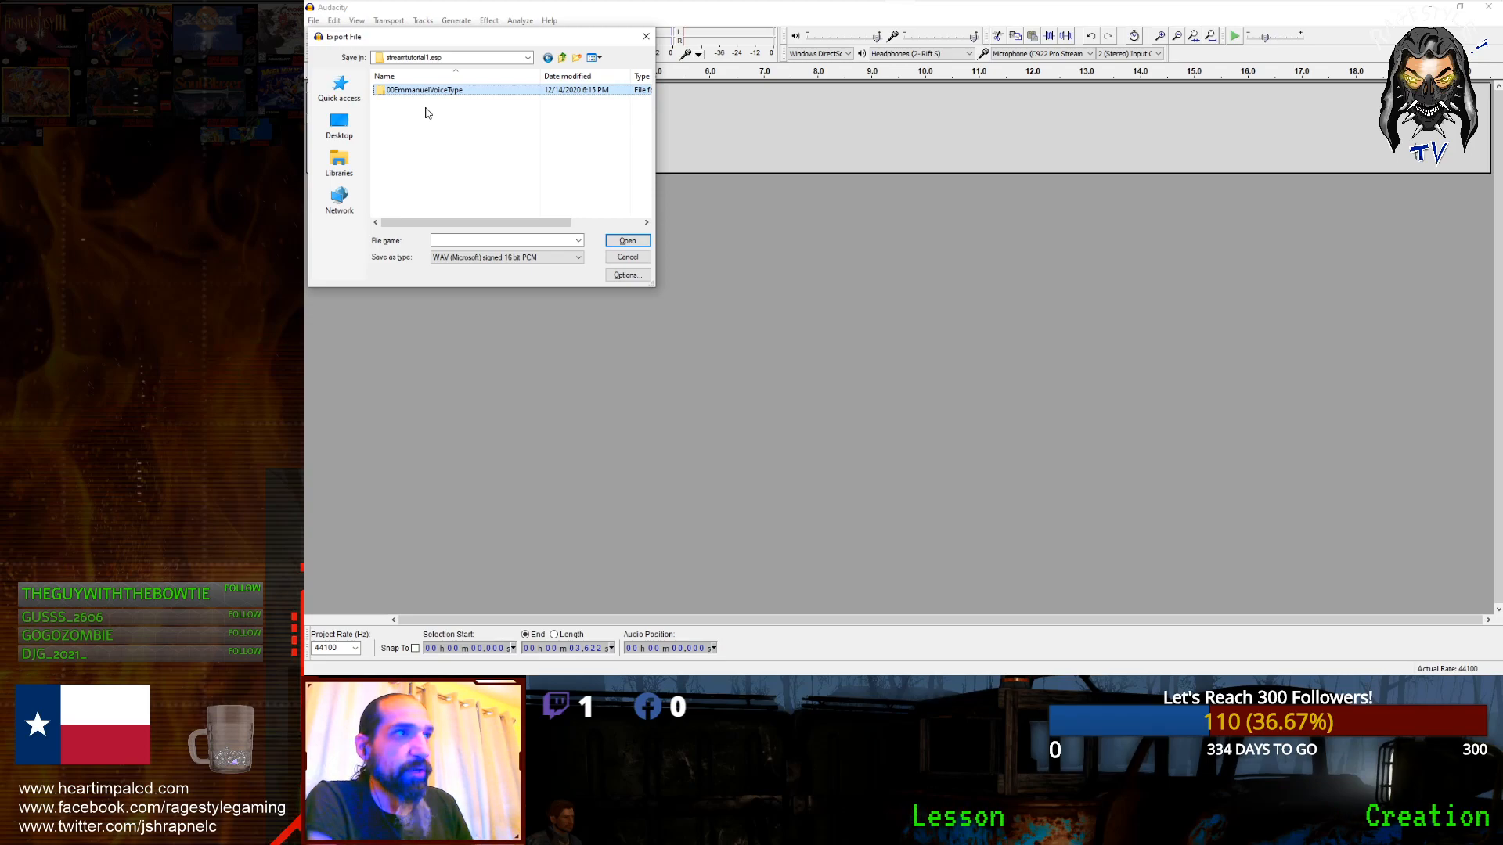
pyautogui.doubleClick(398, 91)
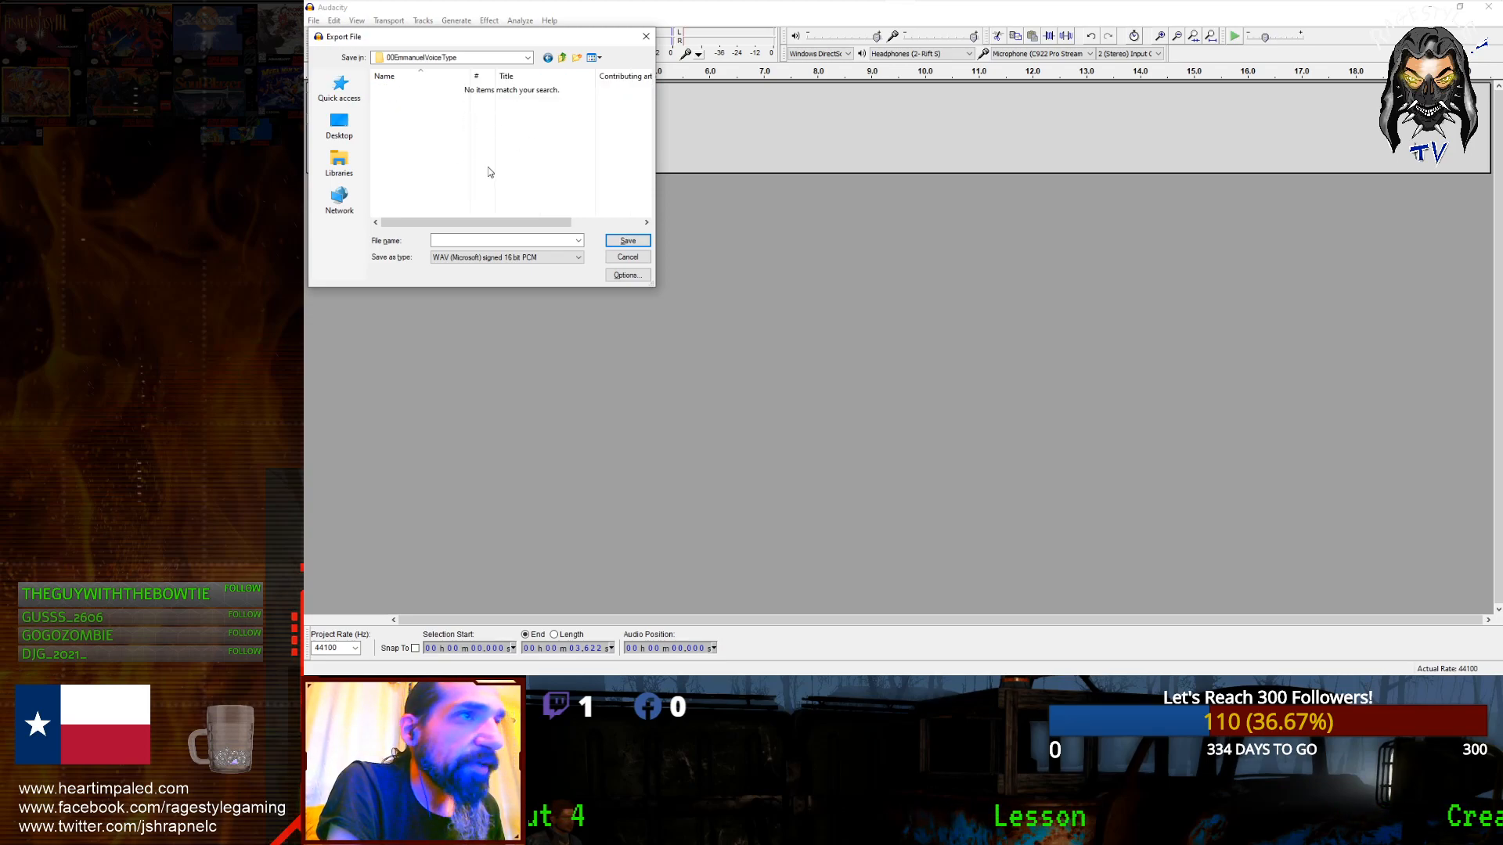
# Step: Switch to the Creation Kit and copy the voice filename 00000FA7_1 from the response's script notes
pyautogui.moveTo(650, 8)
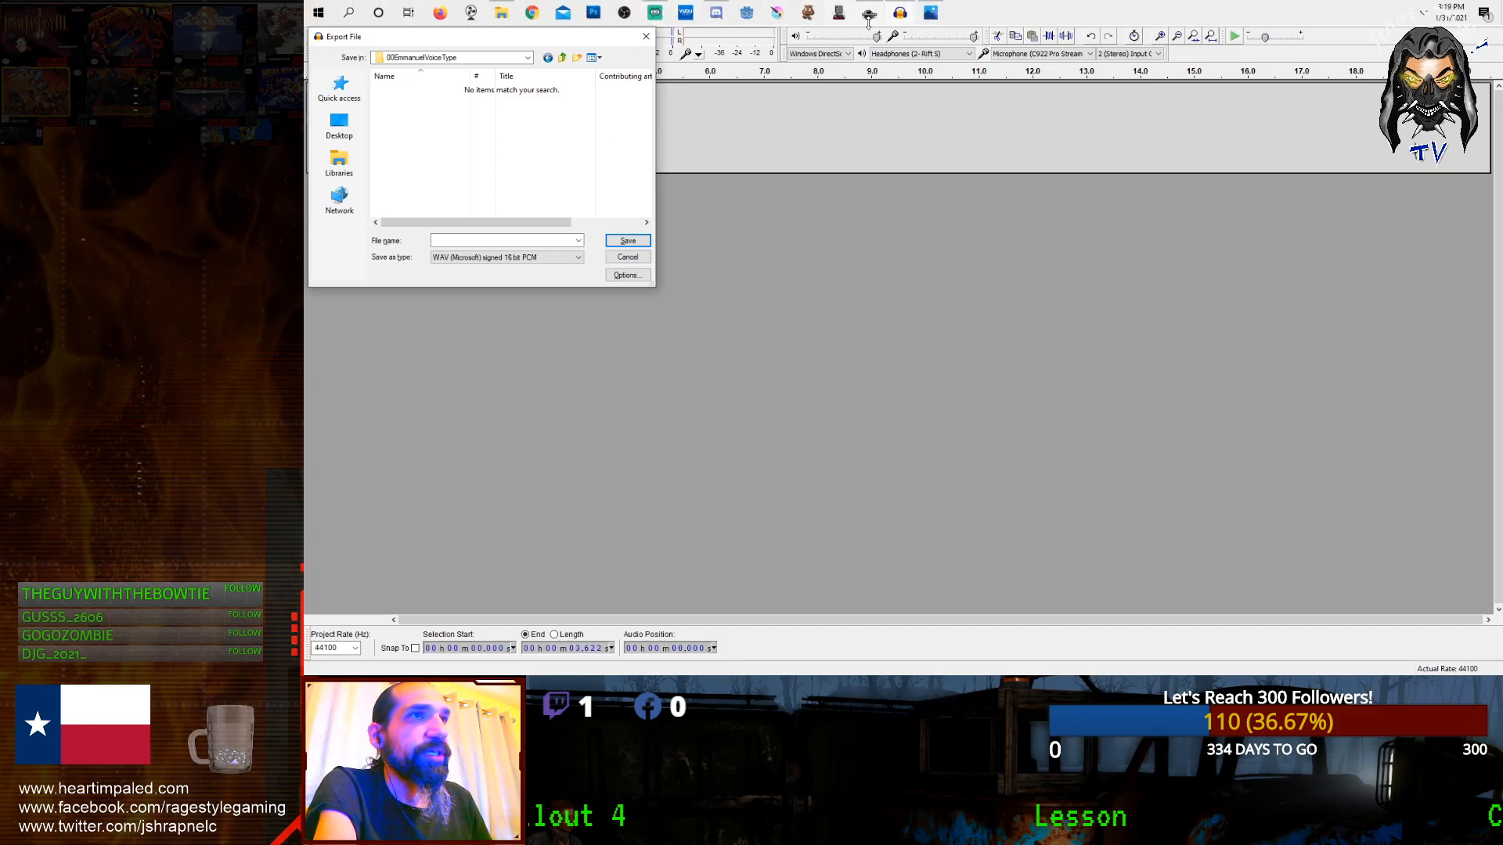
pyautogui.moveTo(876, 21)
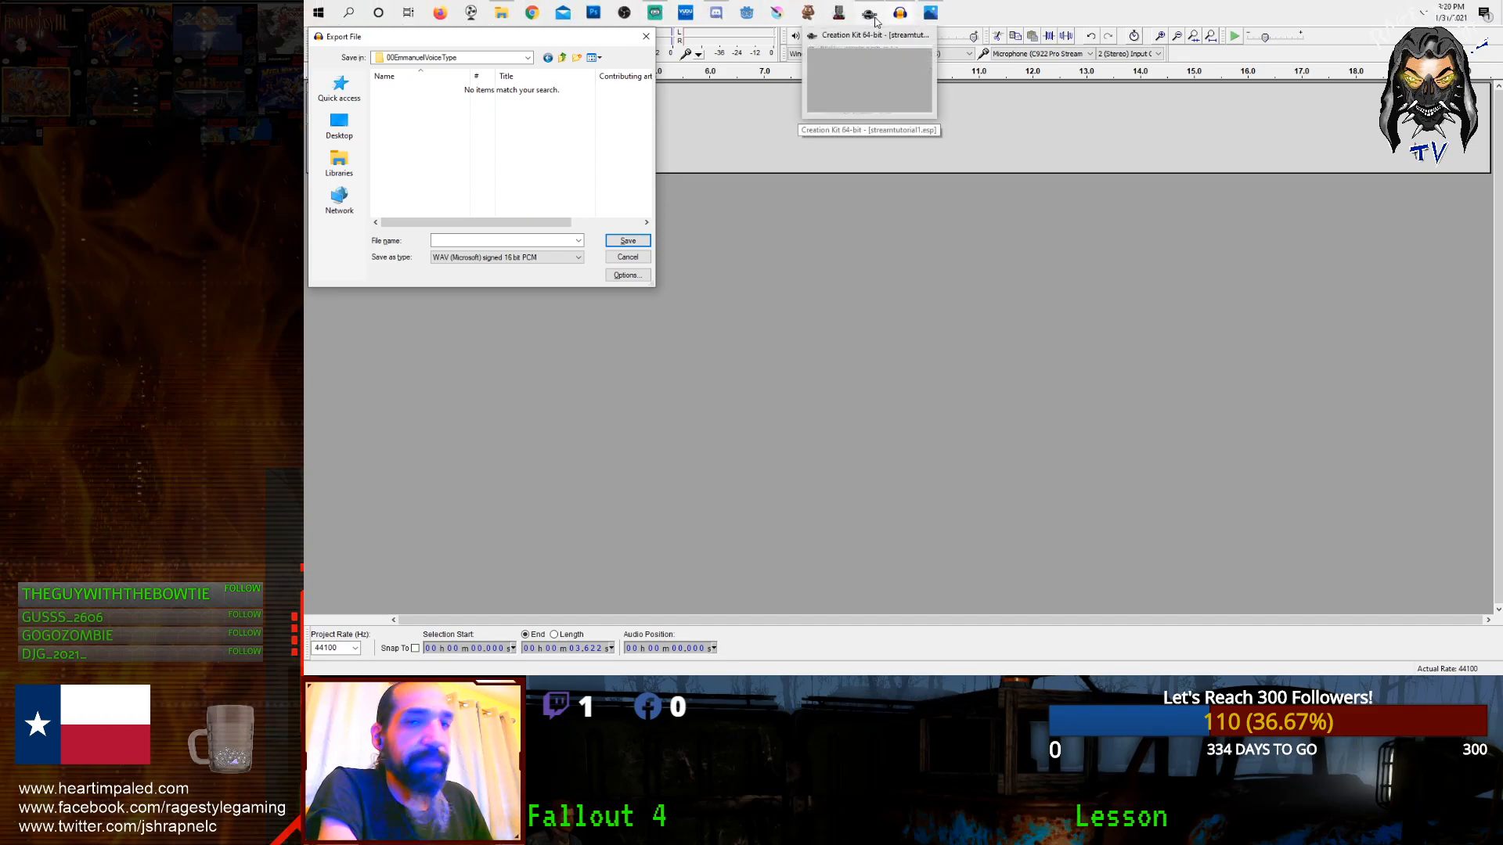
pyautogui.click(875, 22)
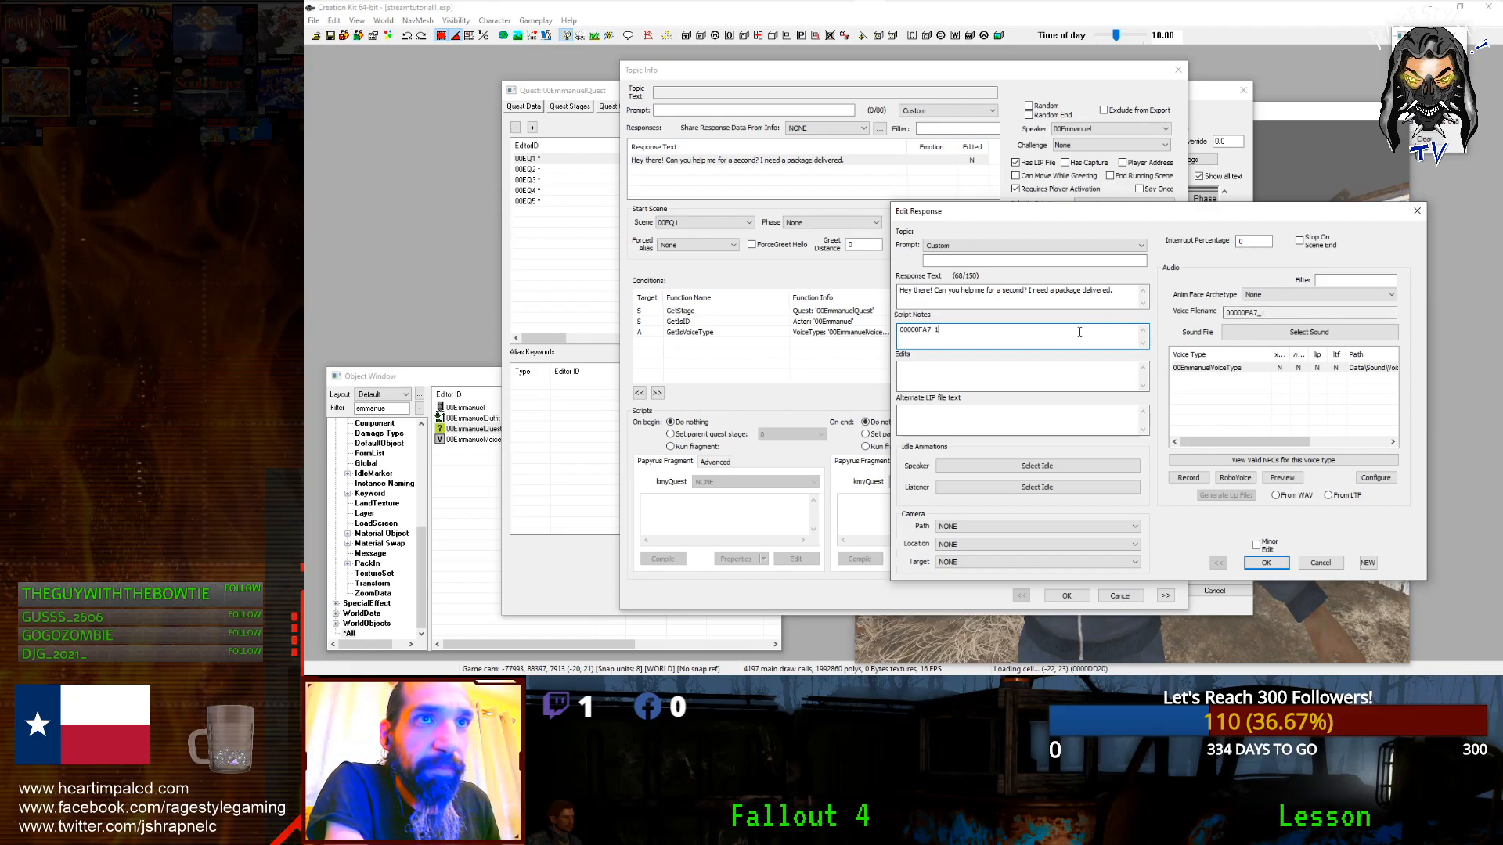
# Step: Return to Audacity and export the clip as 00000FA7_1 into the 00EmmanuelVoiceType folder, leaving the metadata blank
pyautogui.moveTo(626, 15)
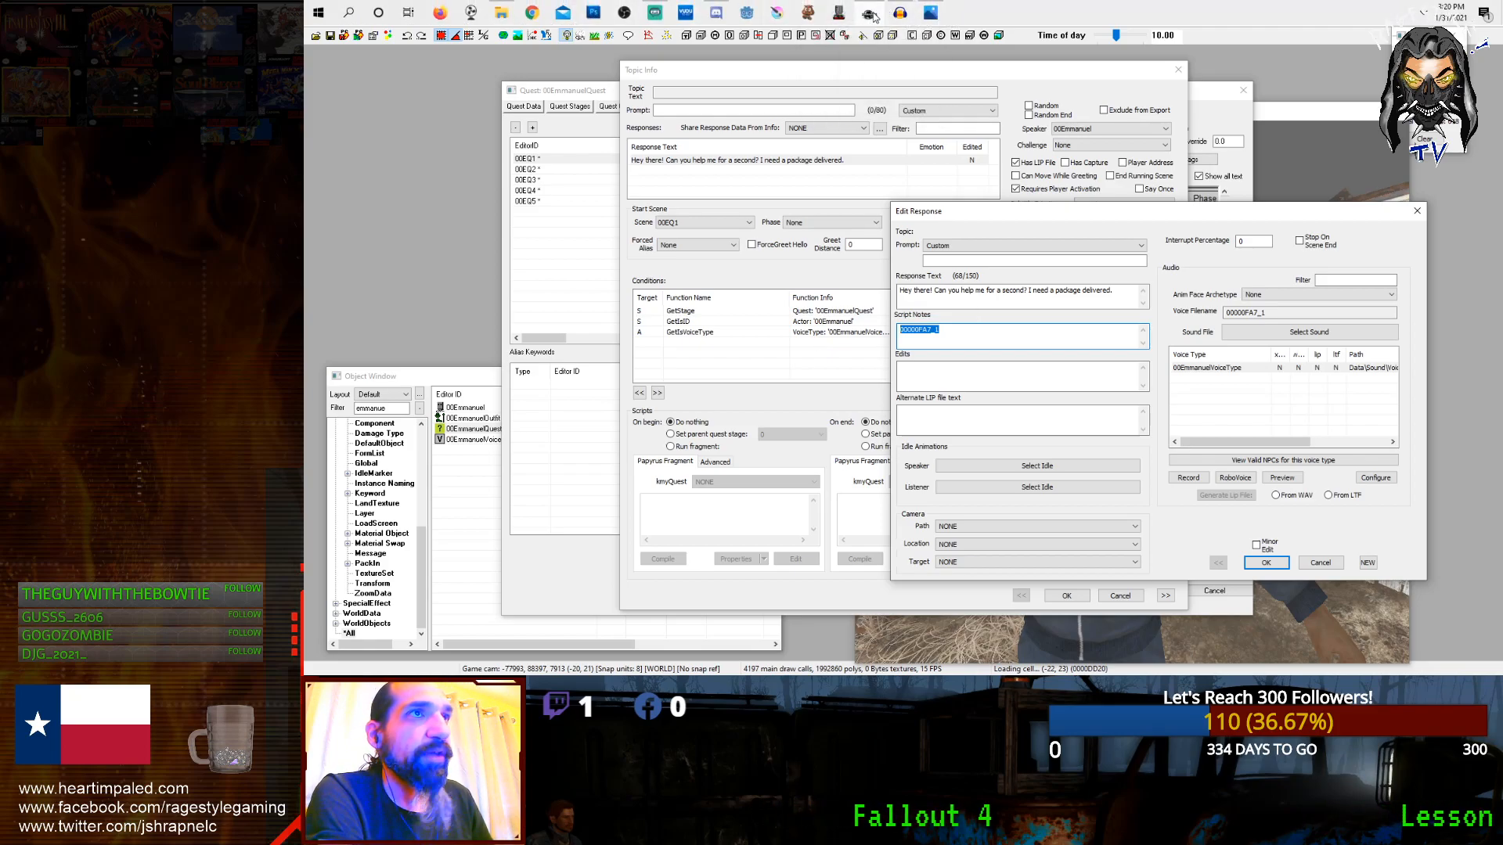
pyautogui.click(898, 14)
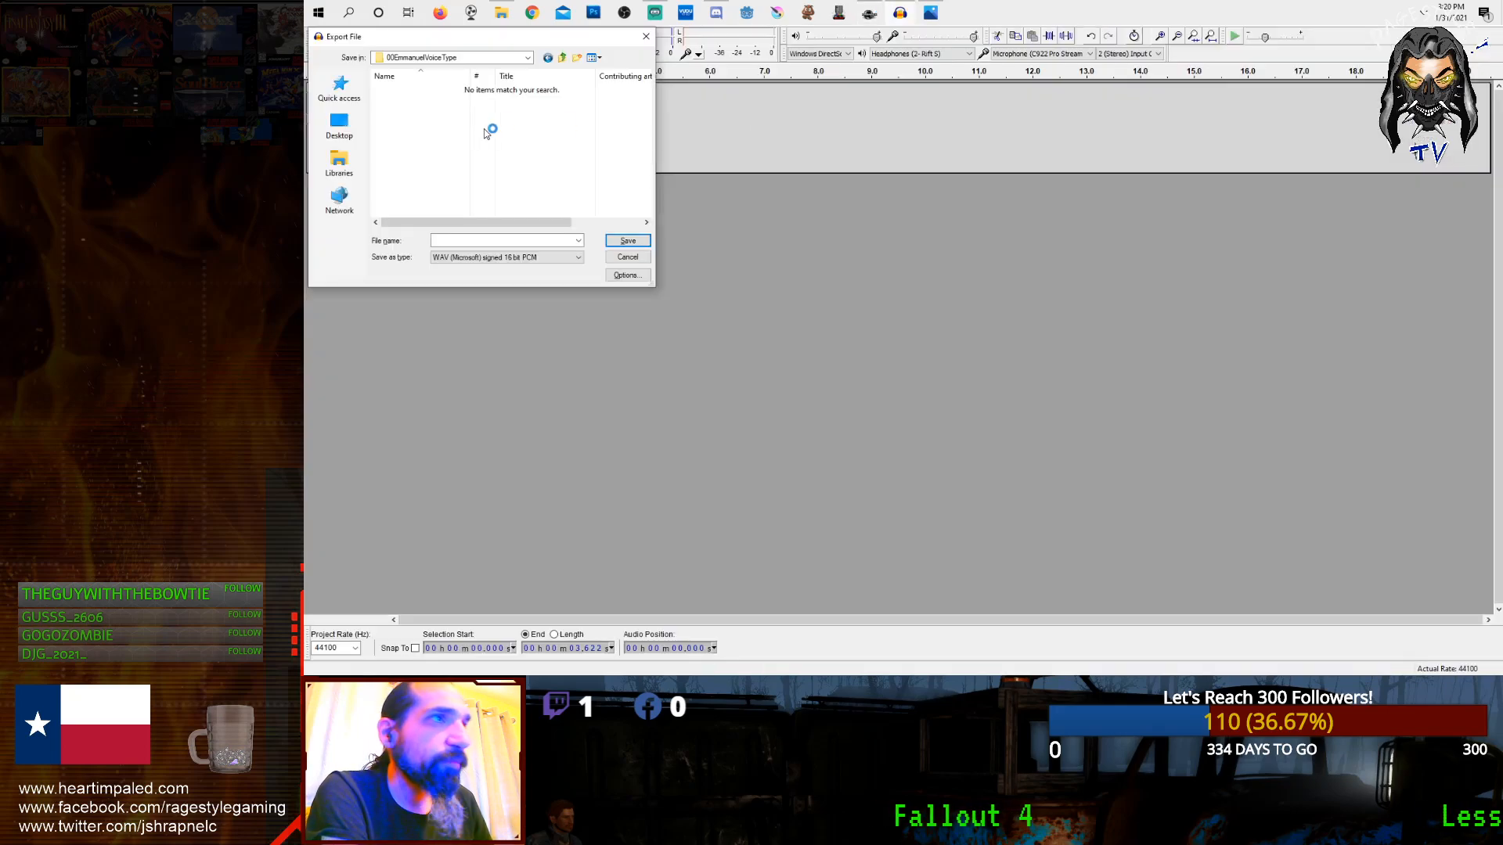
pyautogui.click(475, 238)
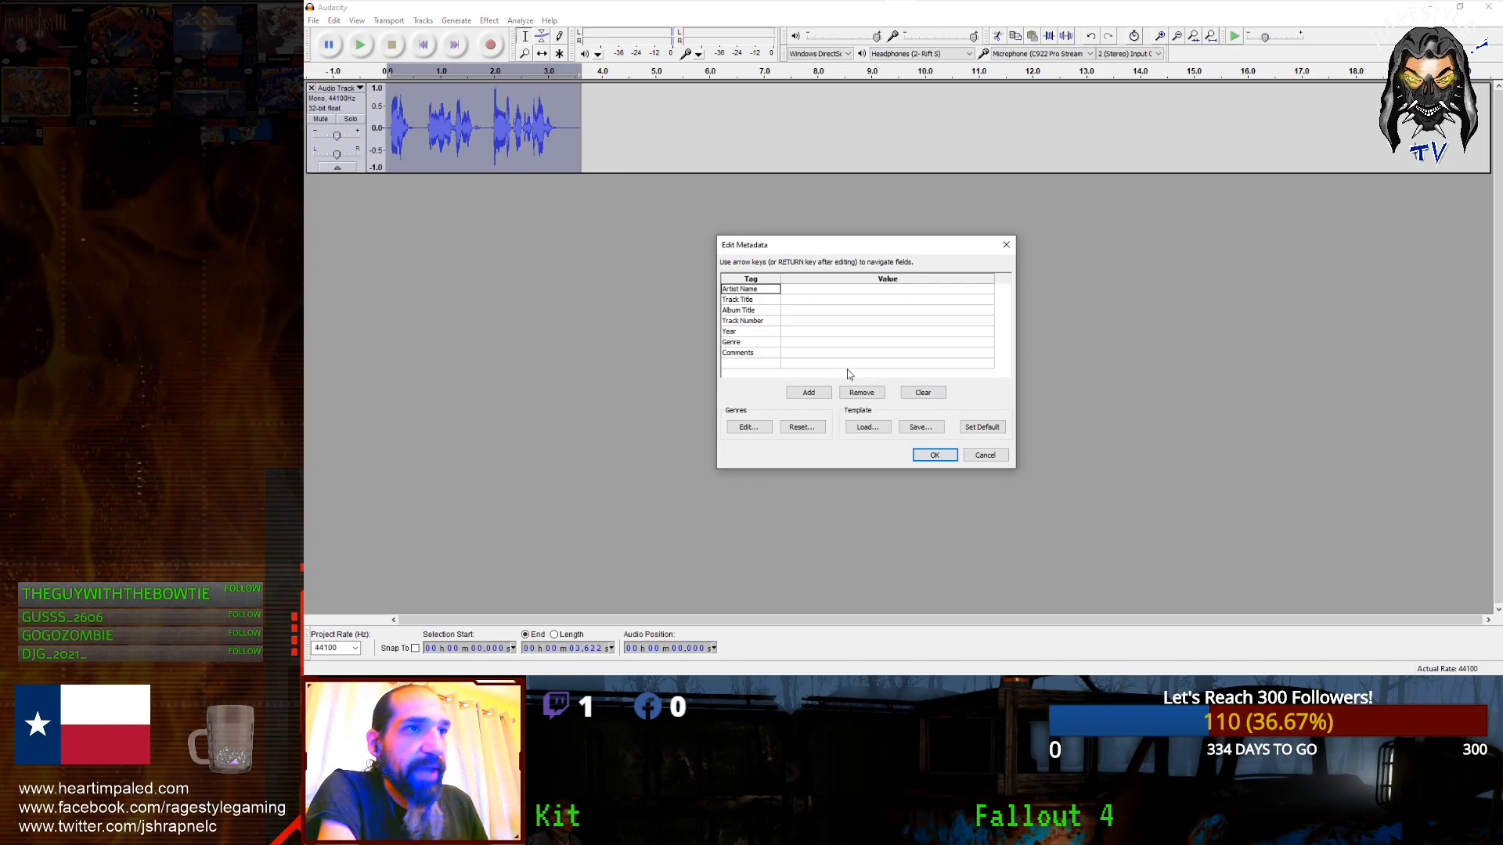
pyautogui.click(936, 456)
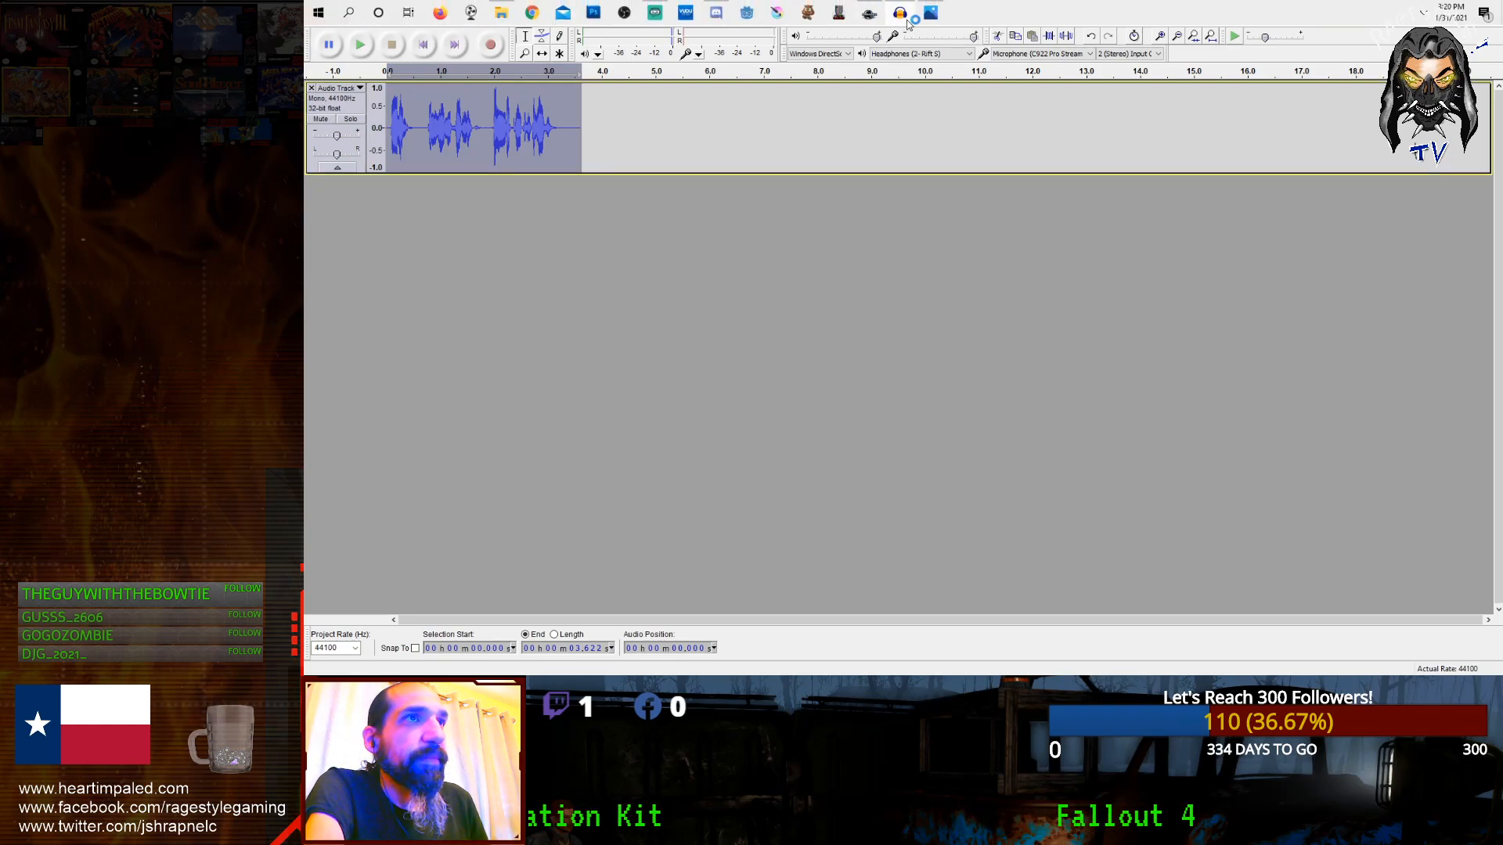
pyautogui.moveTo(936, 16)
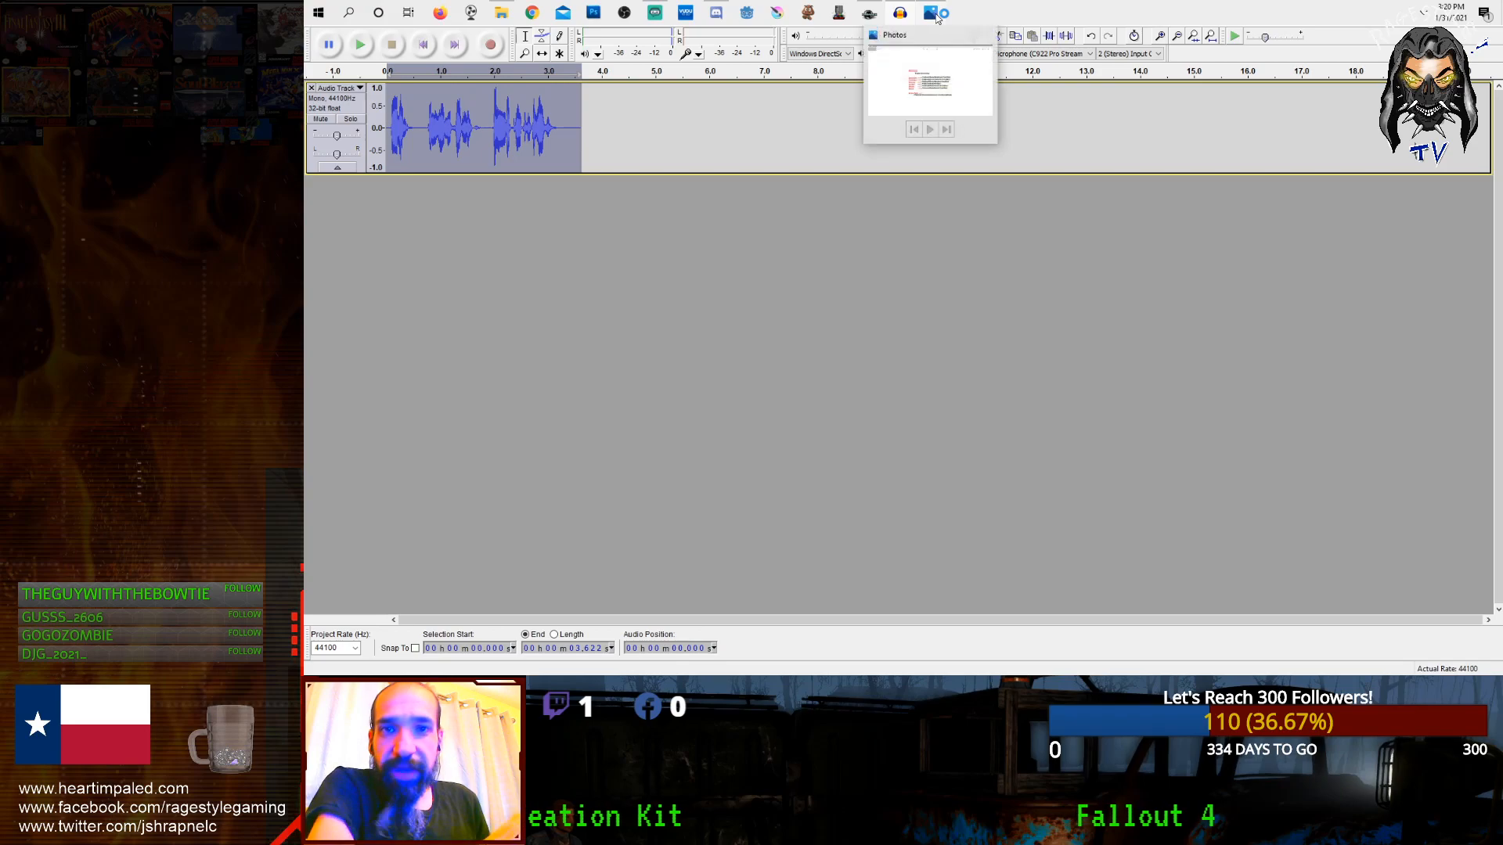
# Step: Switch to the Creation Kit and reload the Start Greeting response by closing and reopening its topic info and response windows
pyautogui.click(868, 14)
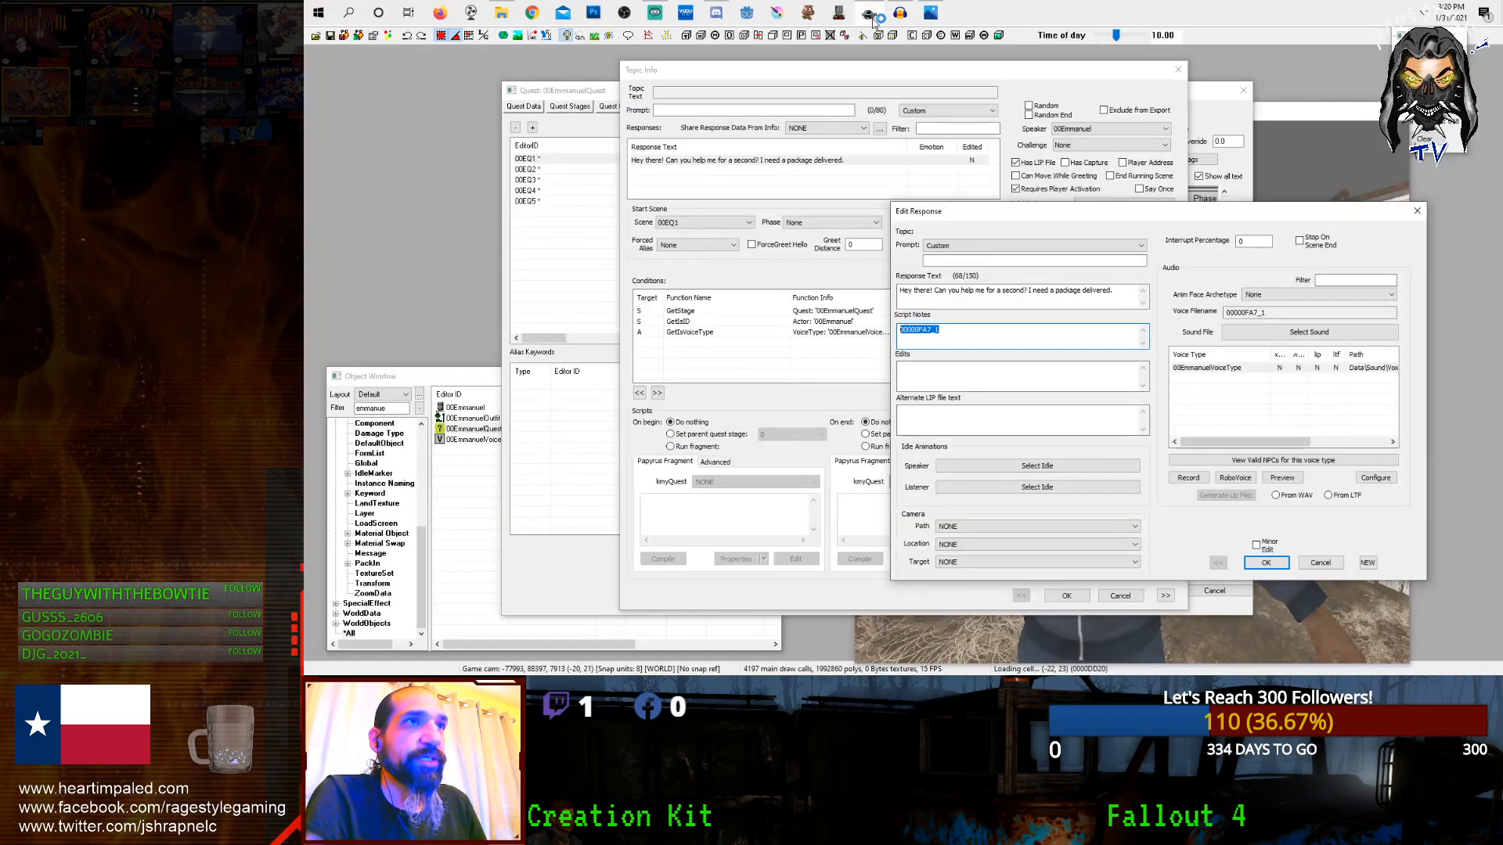
pyautogui.click(1320, 563)
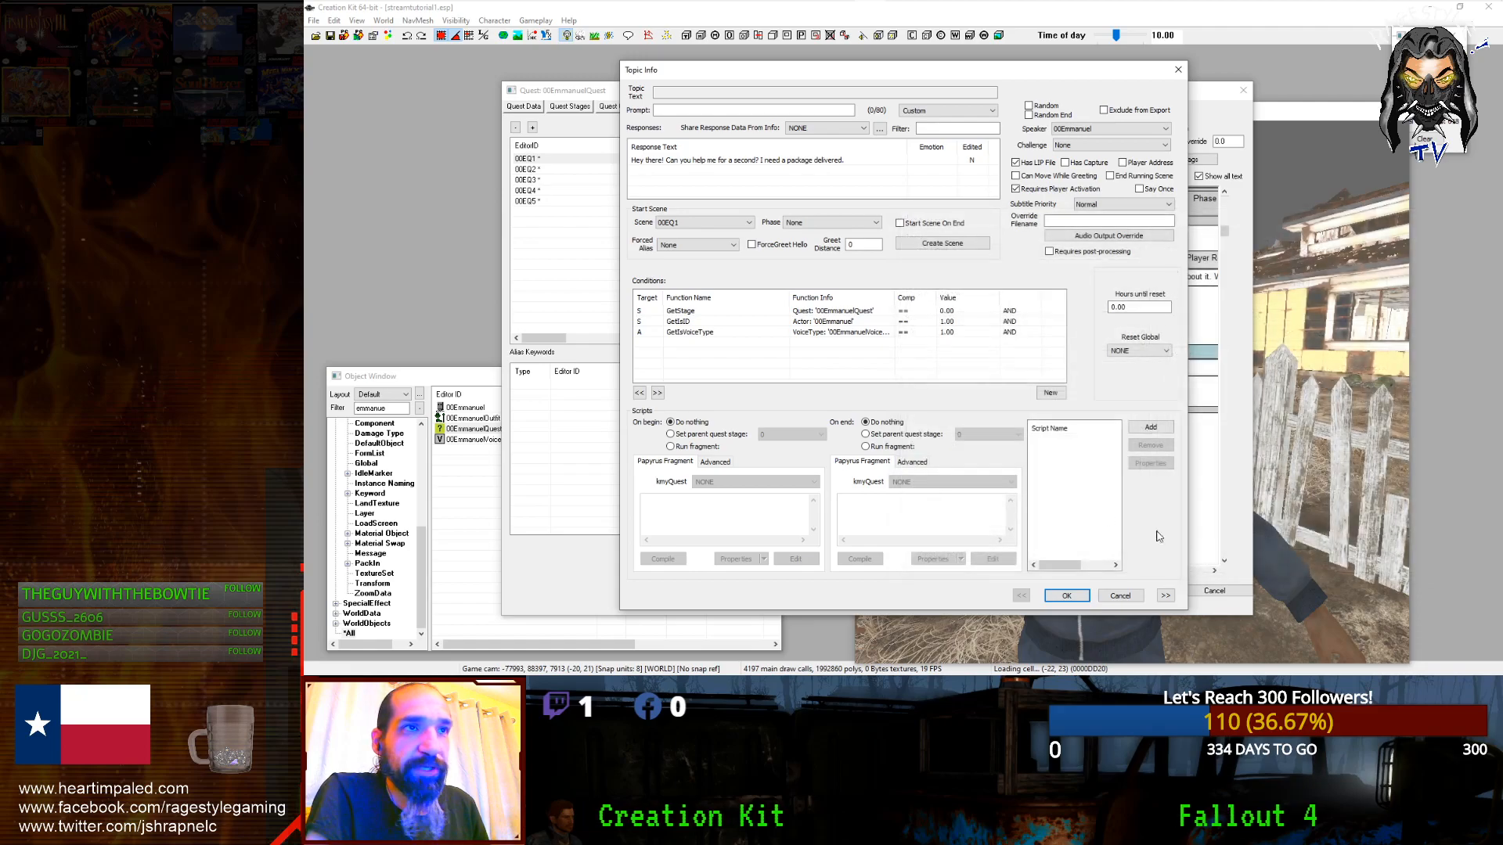
pyautogui.click(1120, 595)
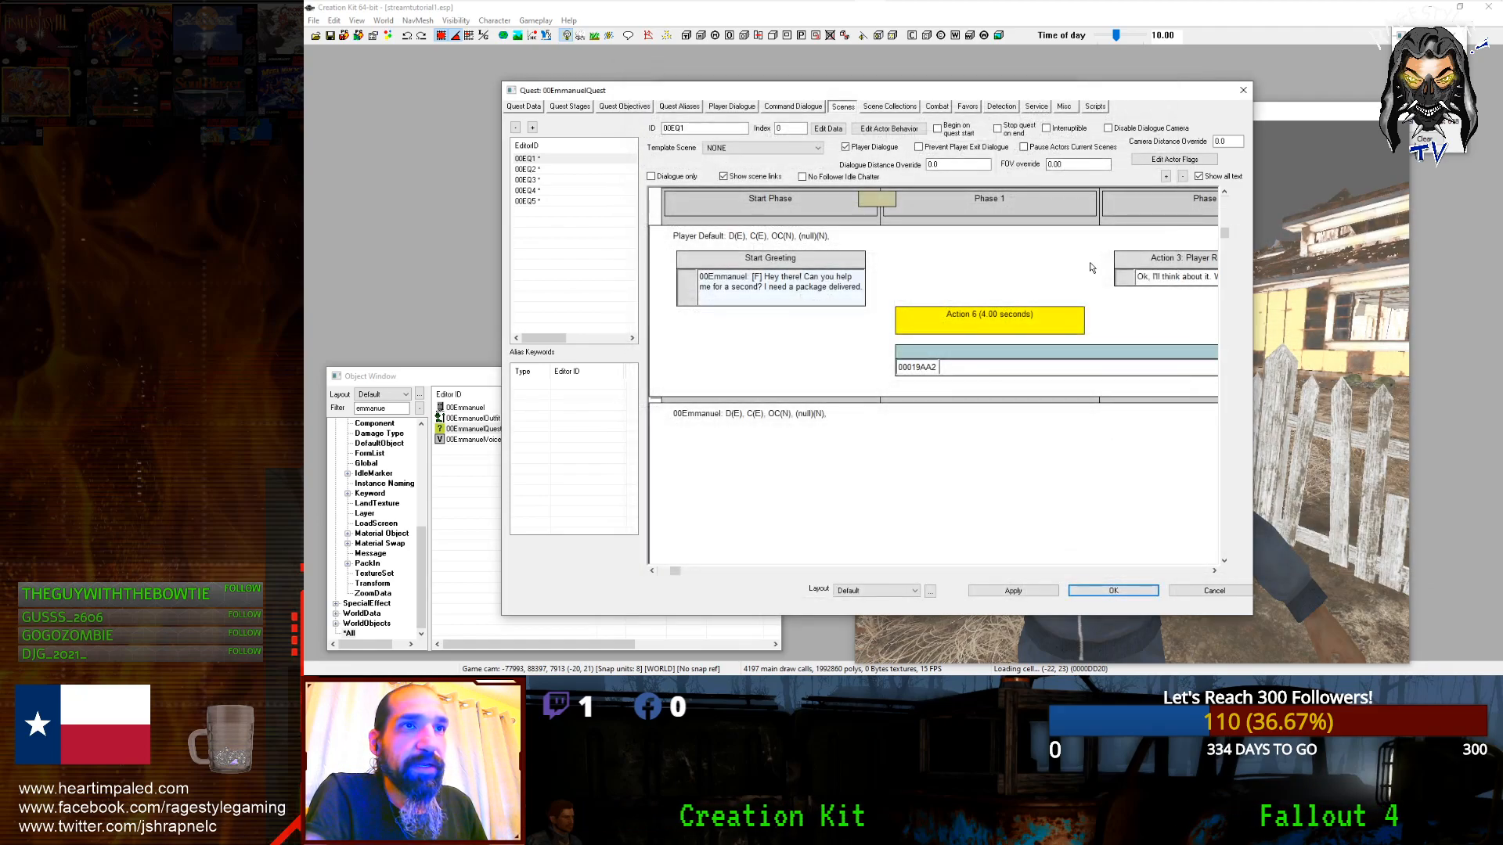
pyautogui.doubleClick(838, 282)
pyautogui.doubleClick(757, 161)
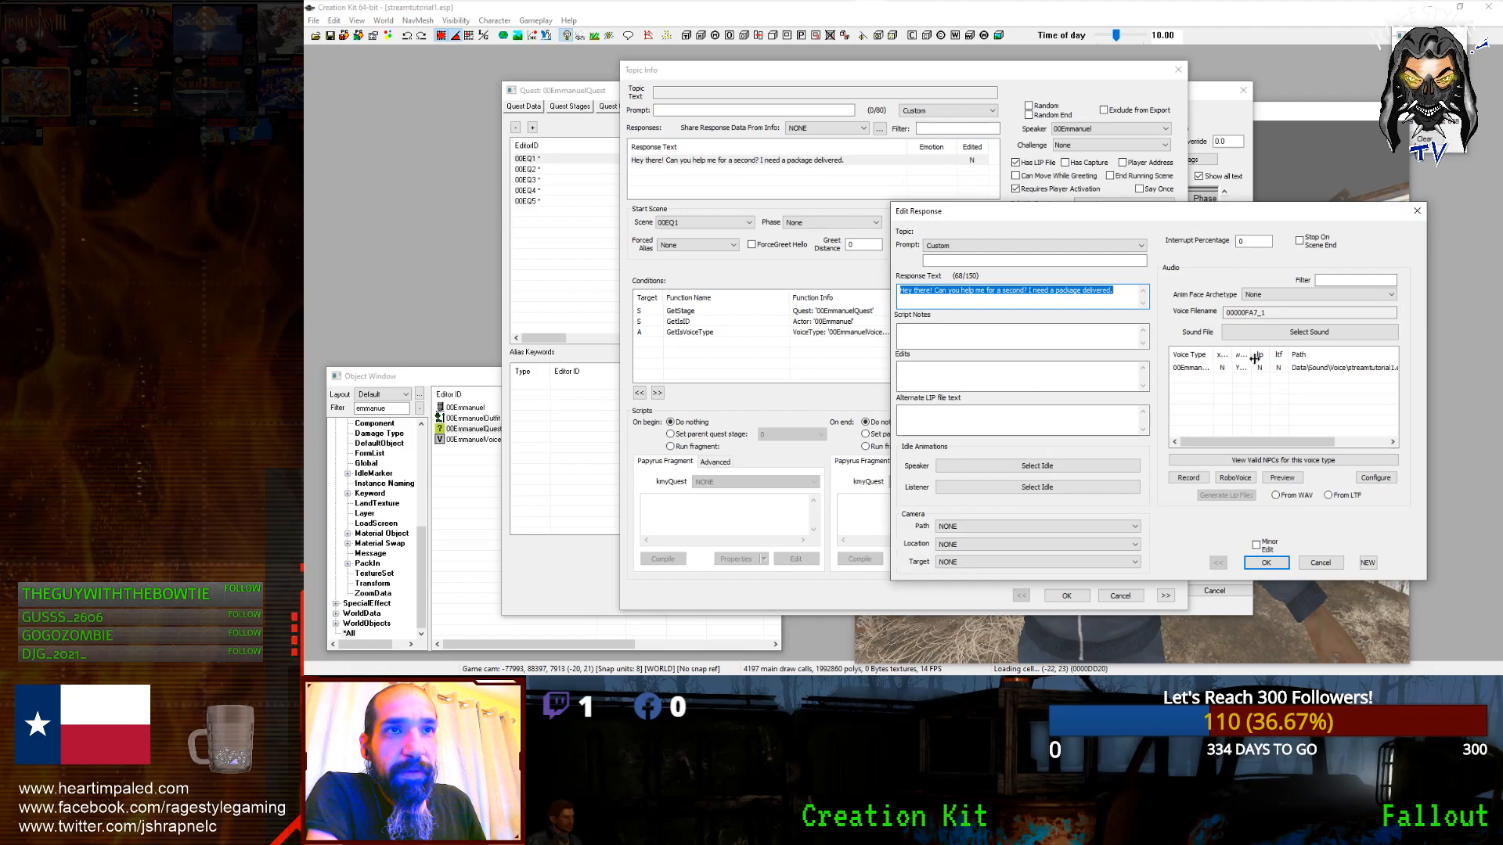
# Step: Widen the wav column and preview the greeting's voice file, cancelling the blank new response
pyautogui.moveTo(1250, 357); pyautogui.dragTo(1279, 355)
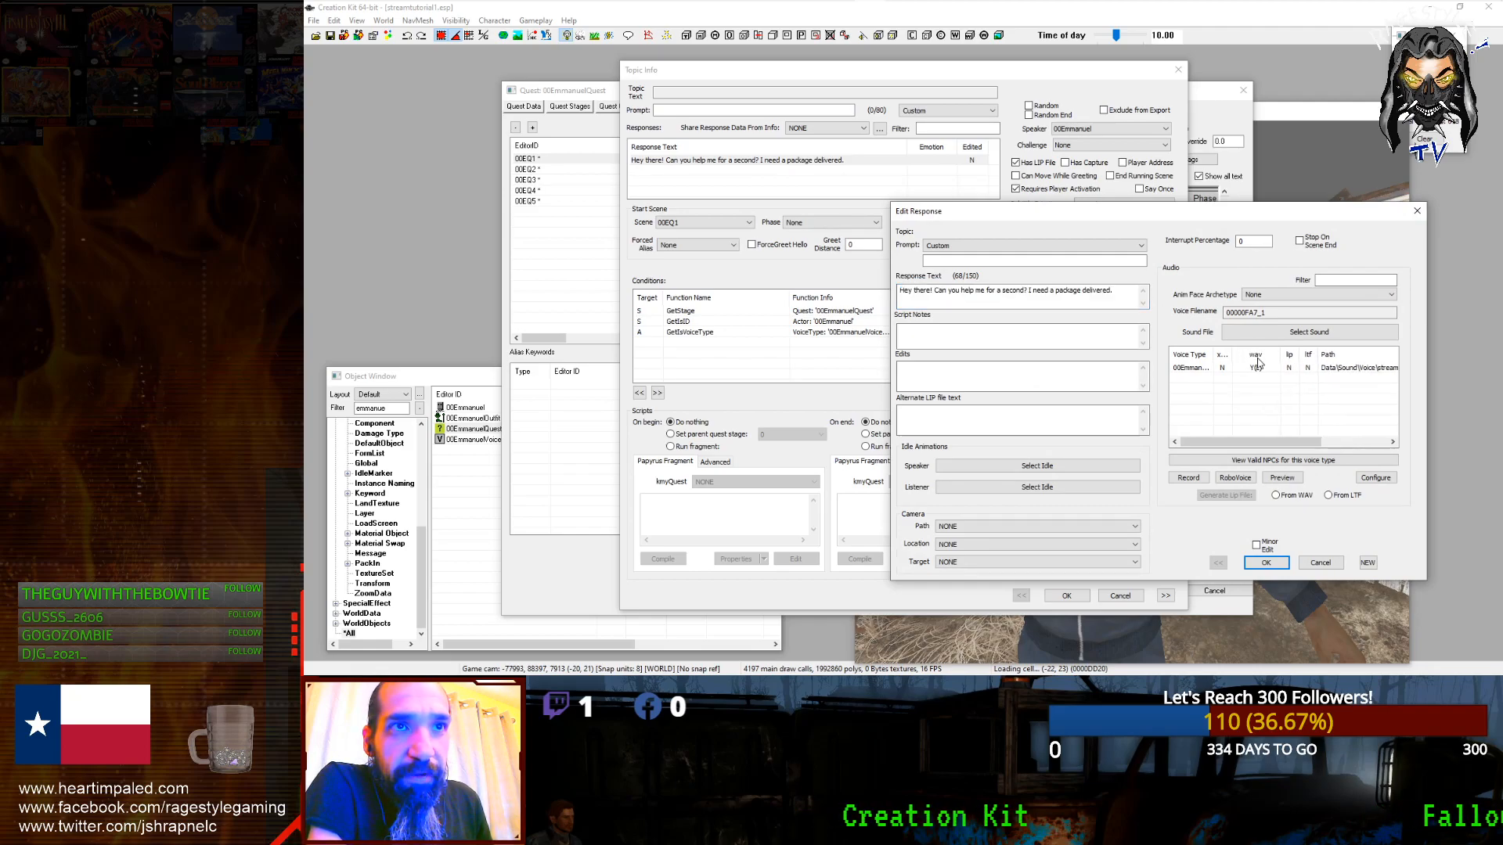
pyautogui.click(1240, 367)
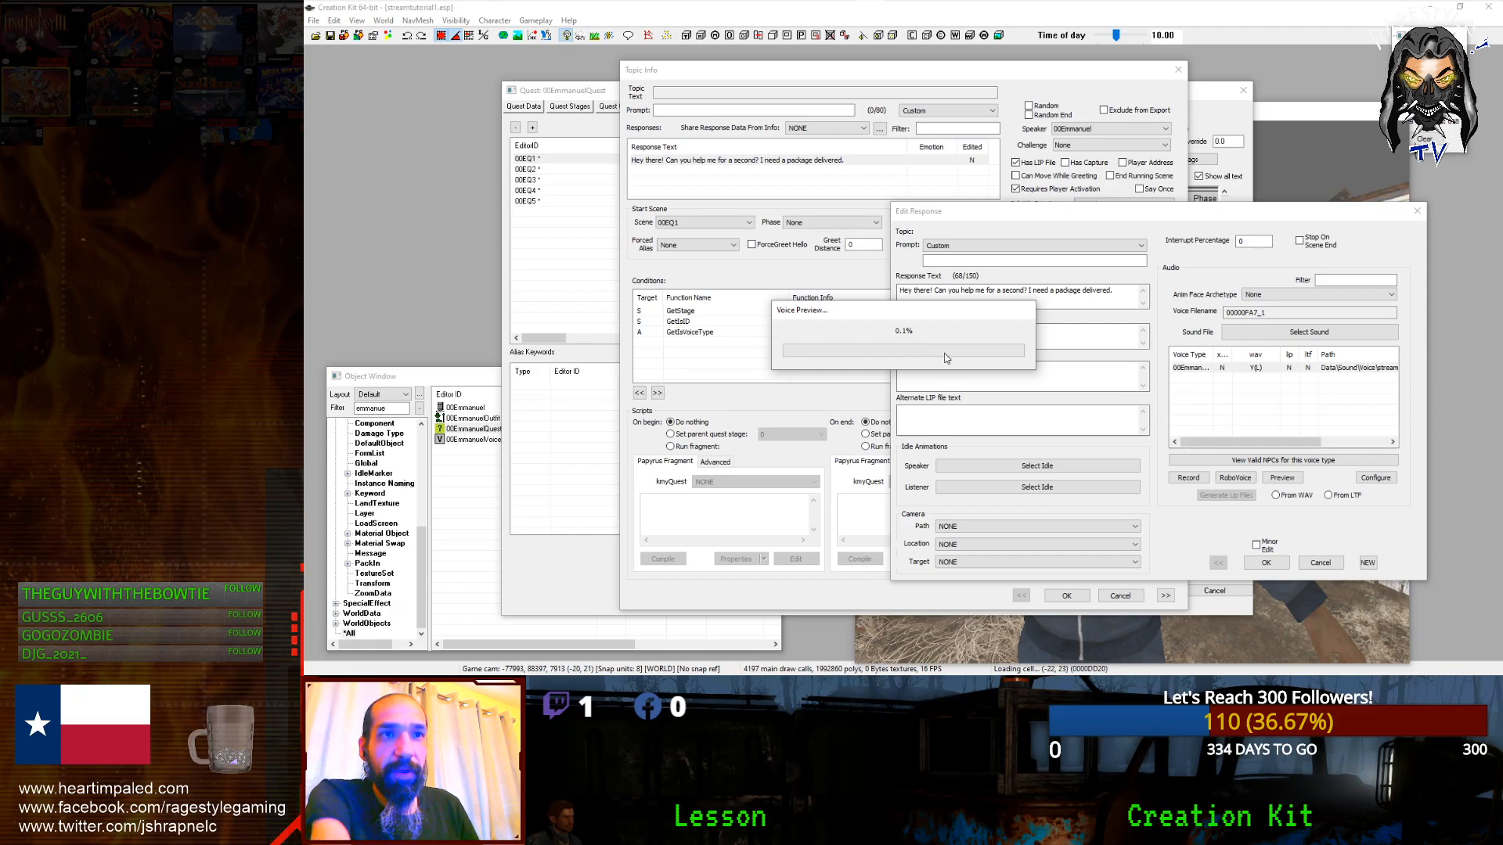
pyautogui.click(1335, 564)
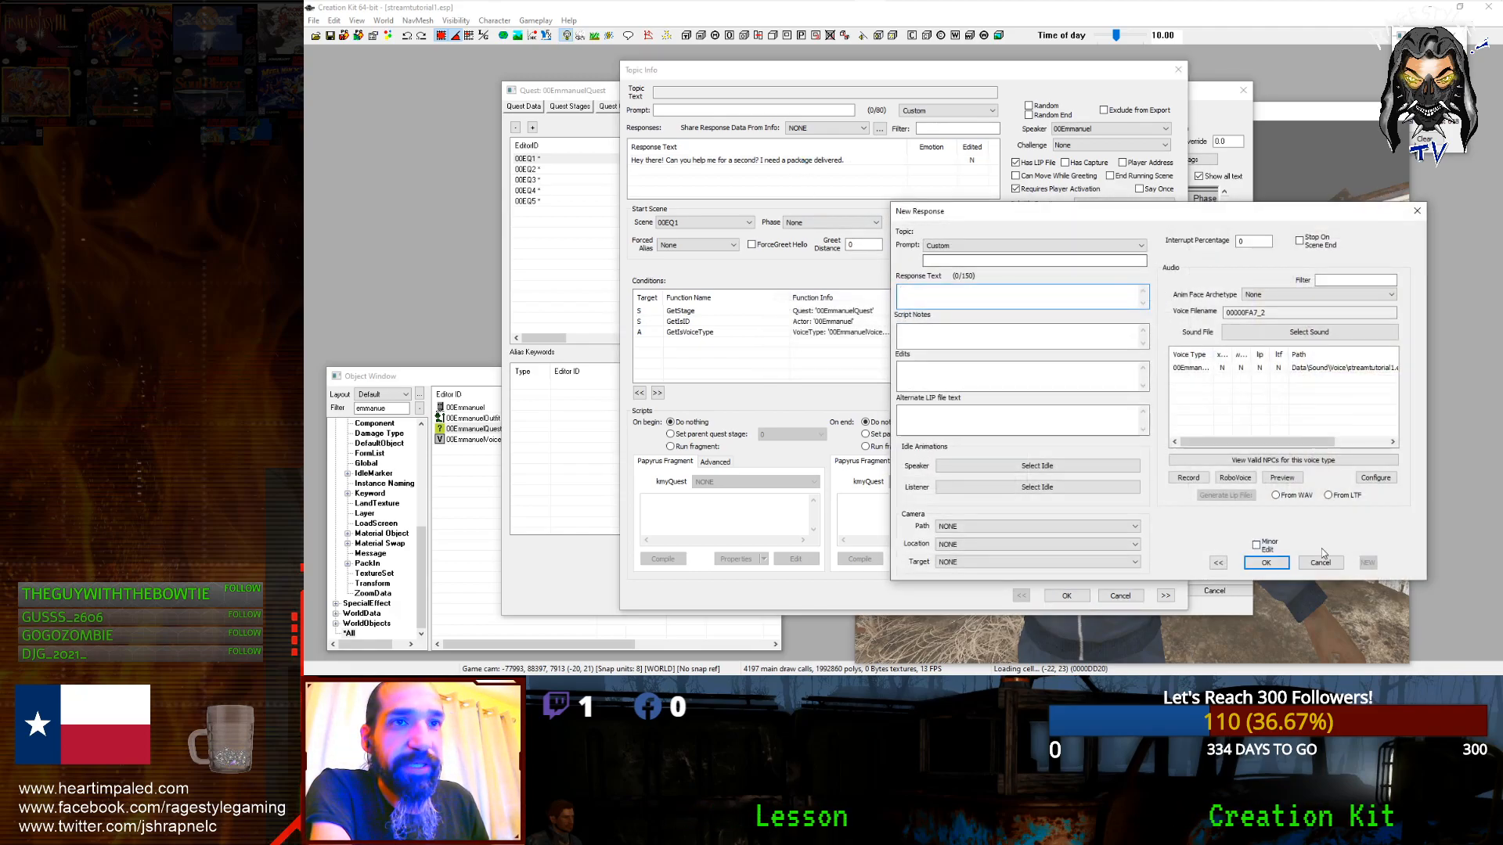
# Step: Reopen the greeting response to examine its voice file's wav status and path, and cancel back to the scene
pyautogui.doubleClick(802, 160)
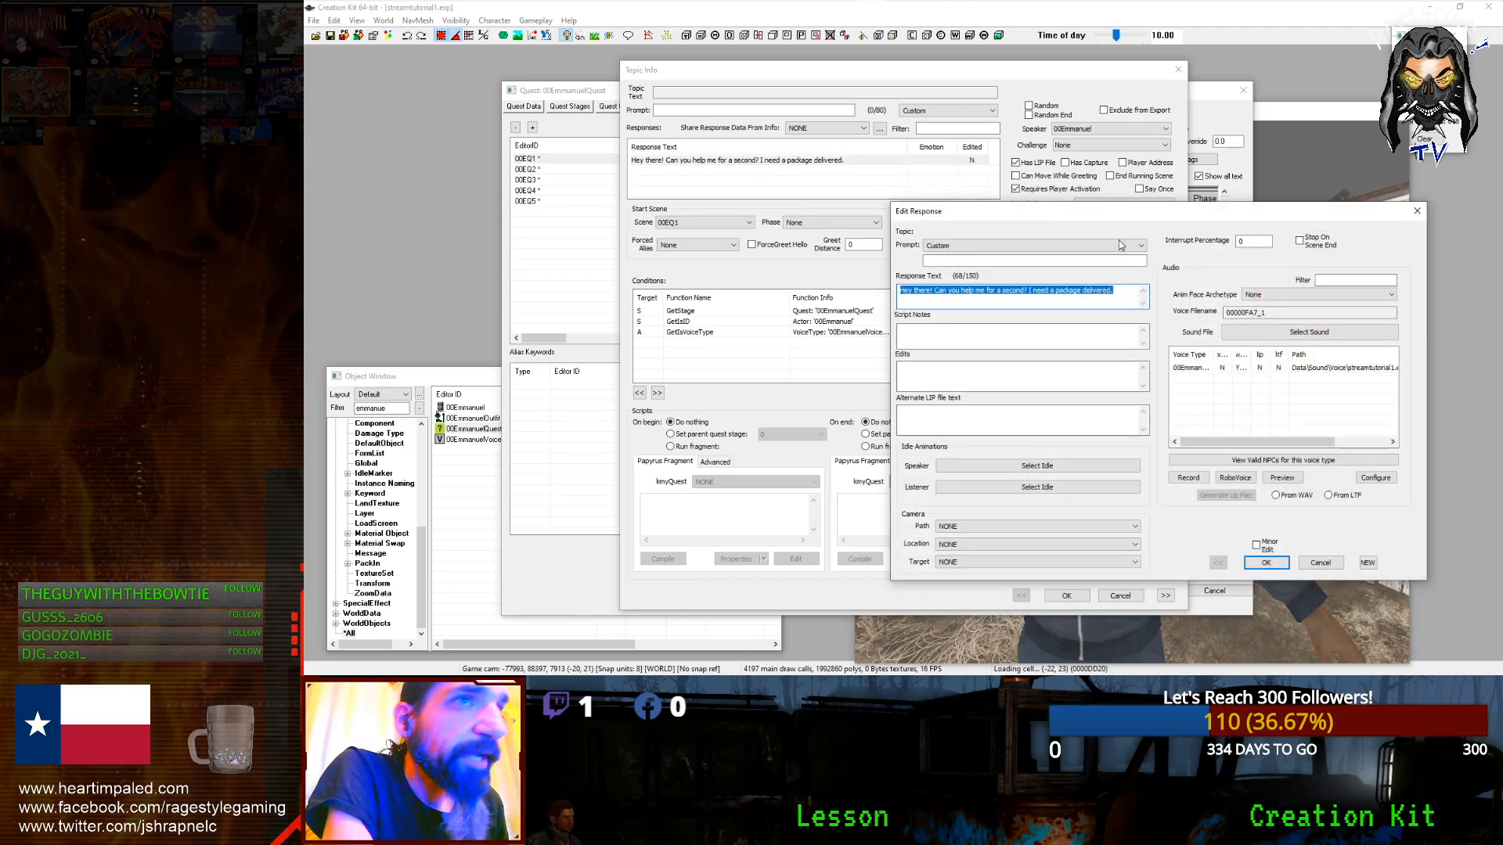
pyautogui.click(1239, 366)
pyautogui.doubleClick(1251, 356)
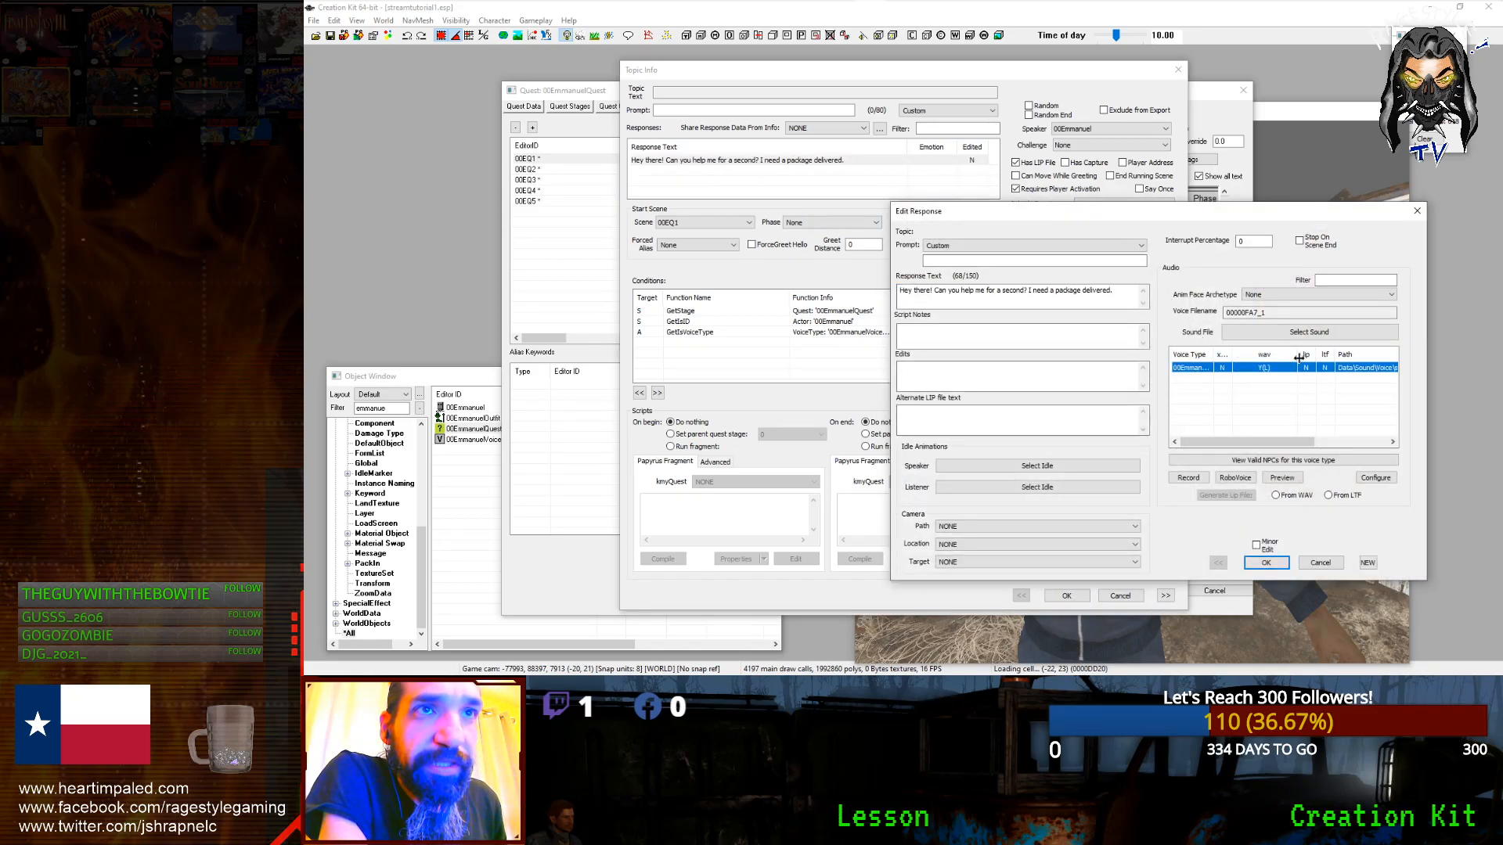
pyautogui.doubleClick(1233, 356)
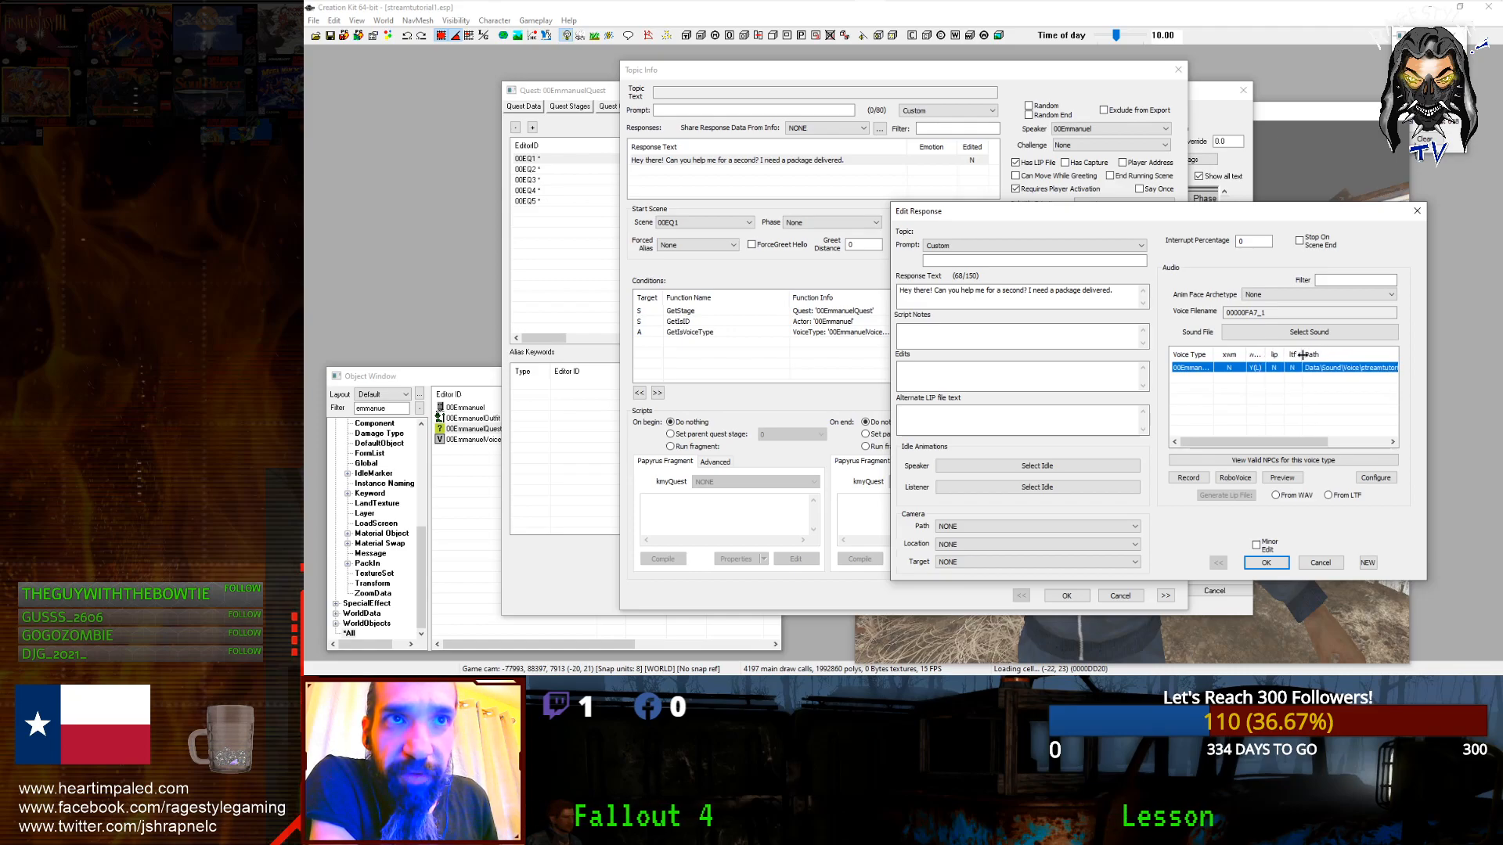
pyautogui.moveTo(1270, 443); pyautogui.dragTo(1331, 443)
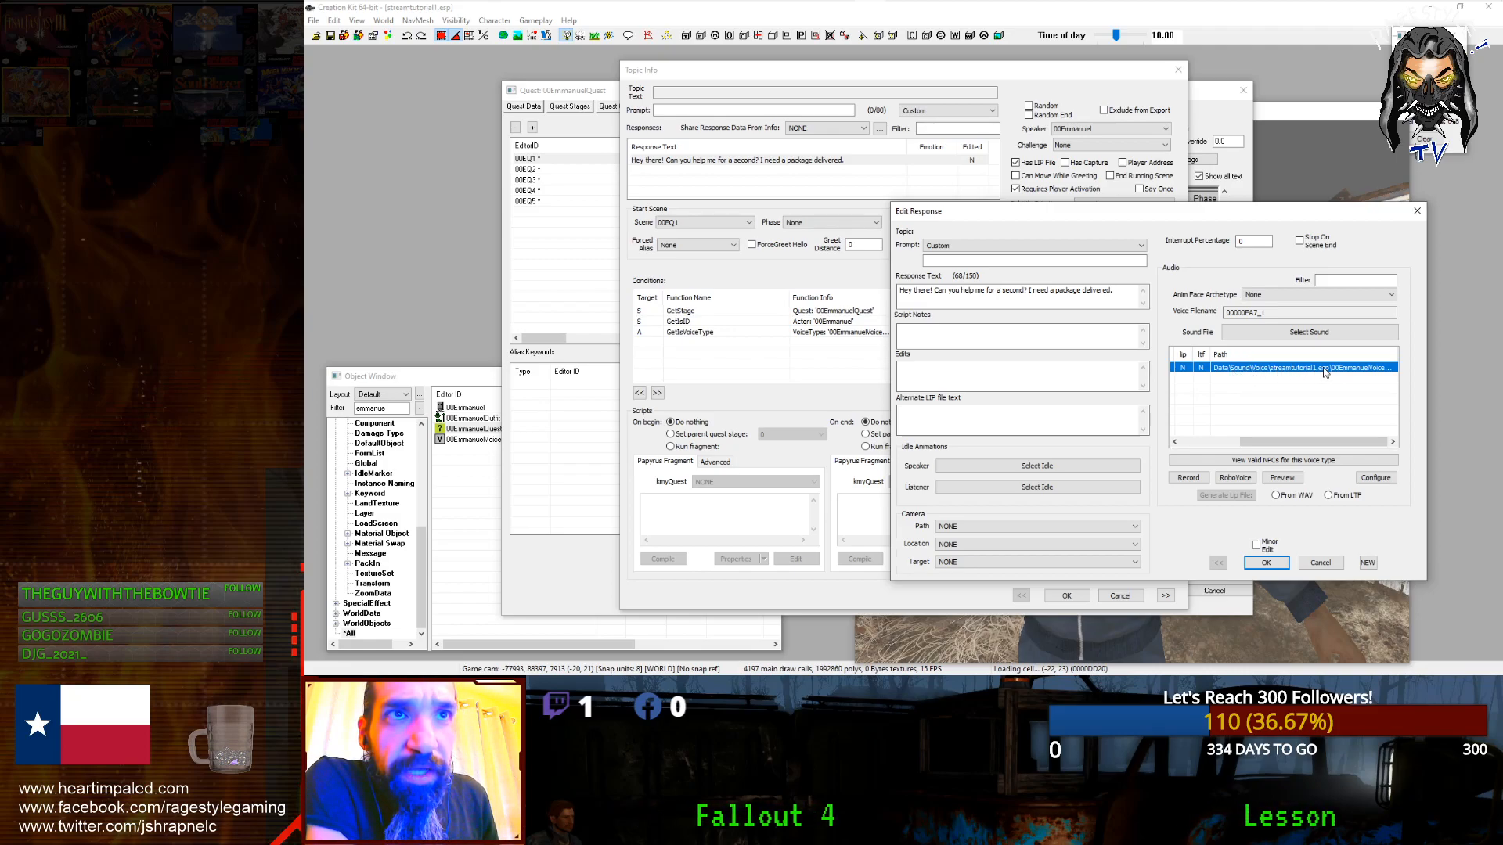
pyautogui.click(1320, 562)
pyautogui.click(647, 331)
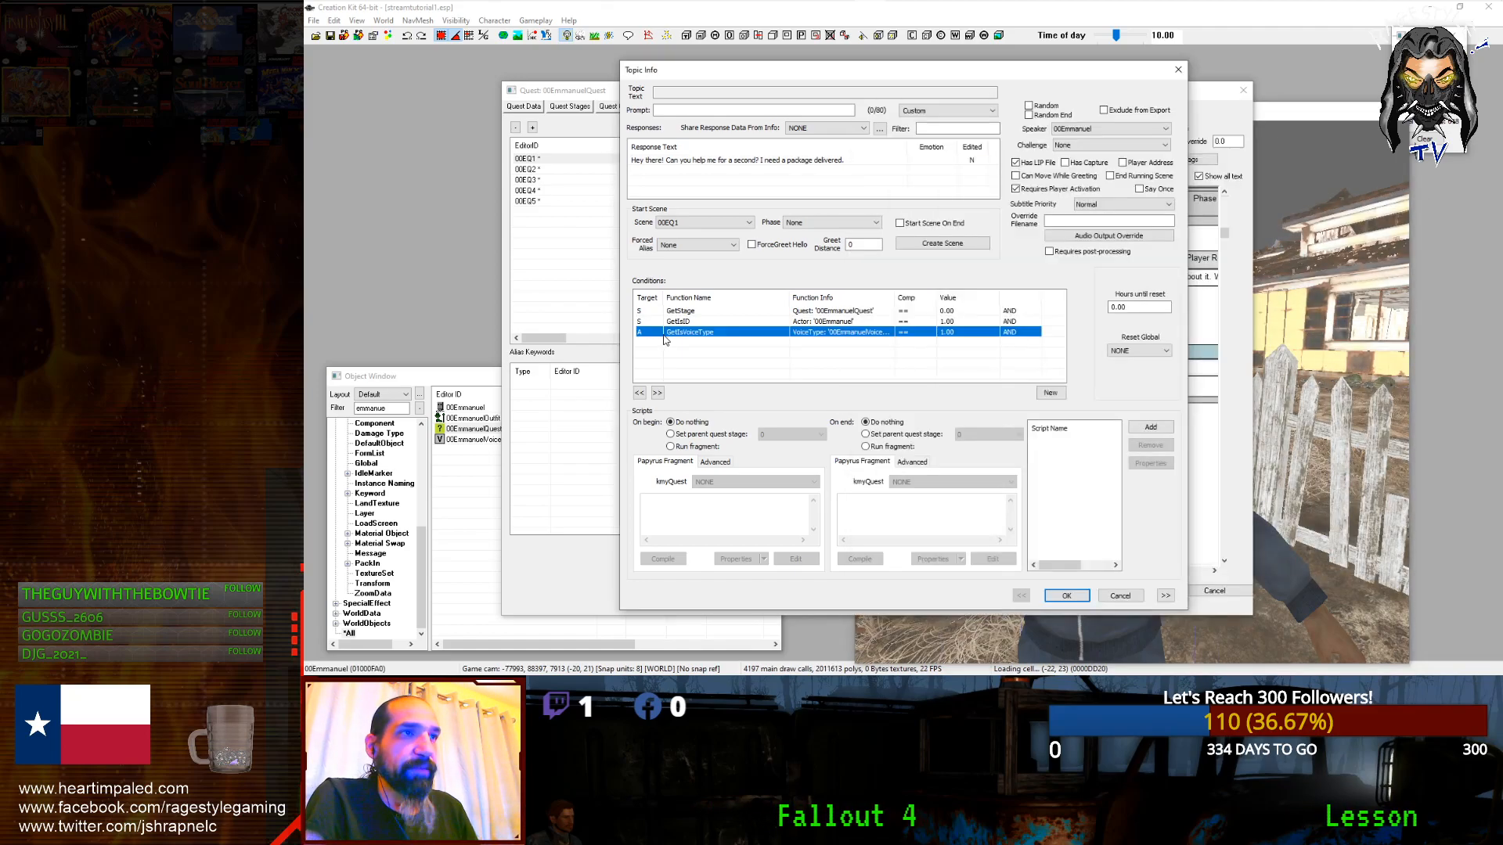
pyautogui.click(1119, 596)
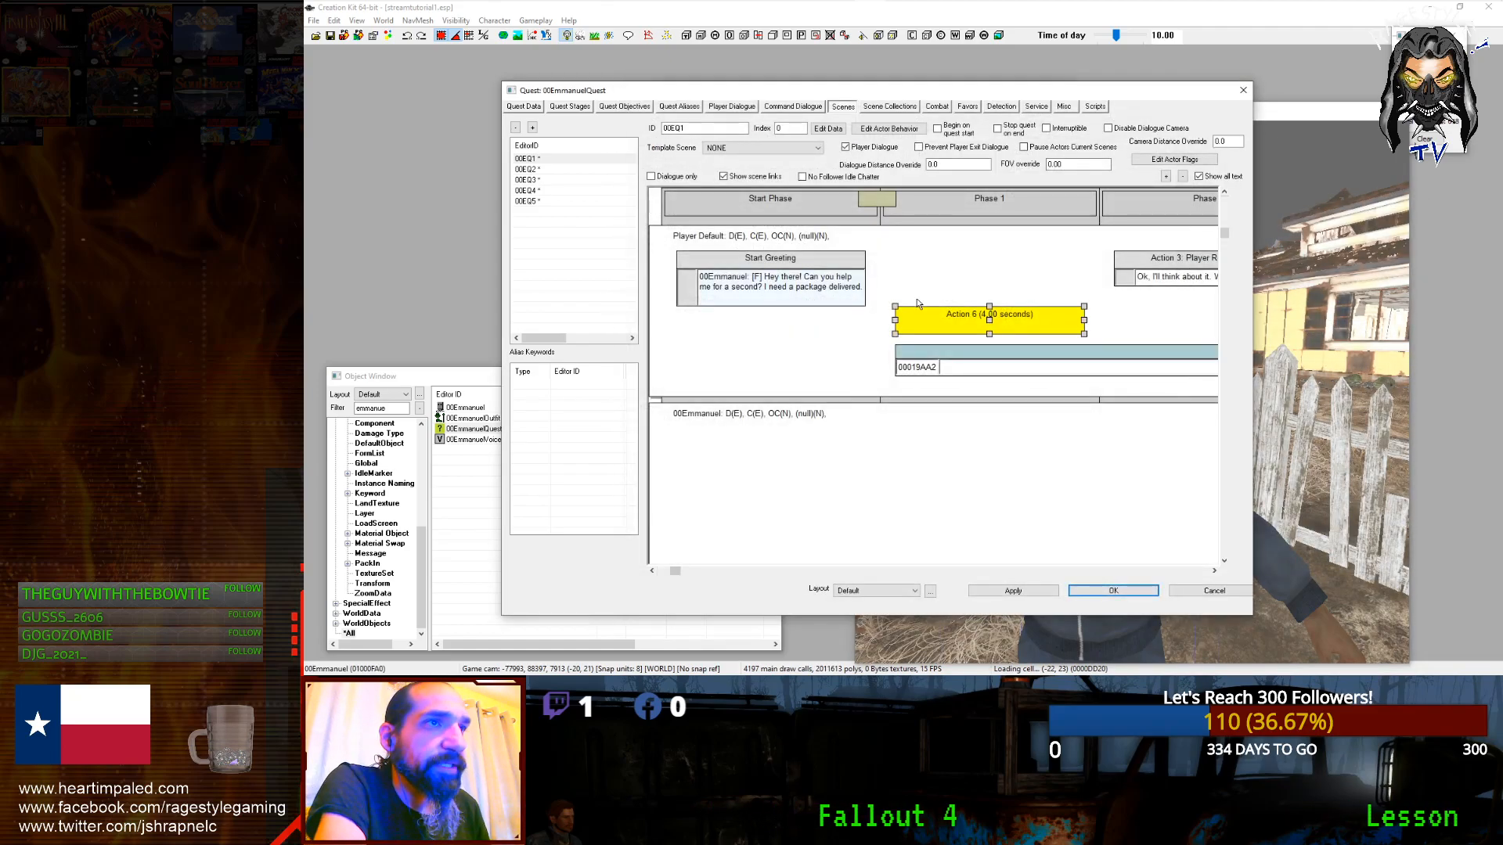
# Step: Open the Phase 2 player reply's response "Ok, I'll think about it. What is this all about?" for editing
pyautogui.moveTo(674, 571); pyautogui.dragTo(853, 571)
pyautogui.doubleClick(987, 276)
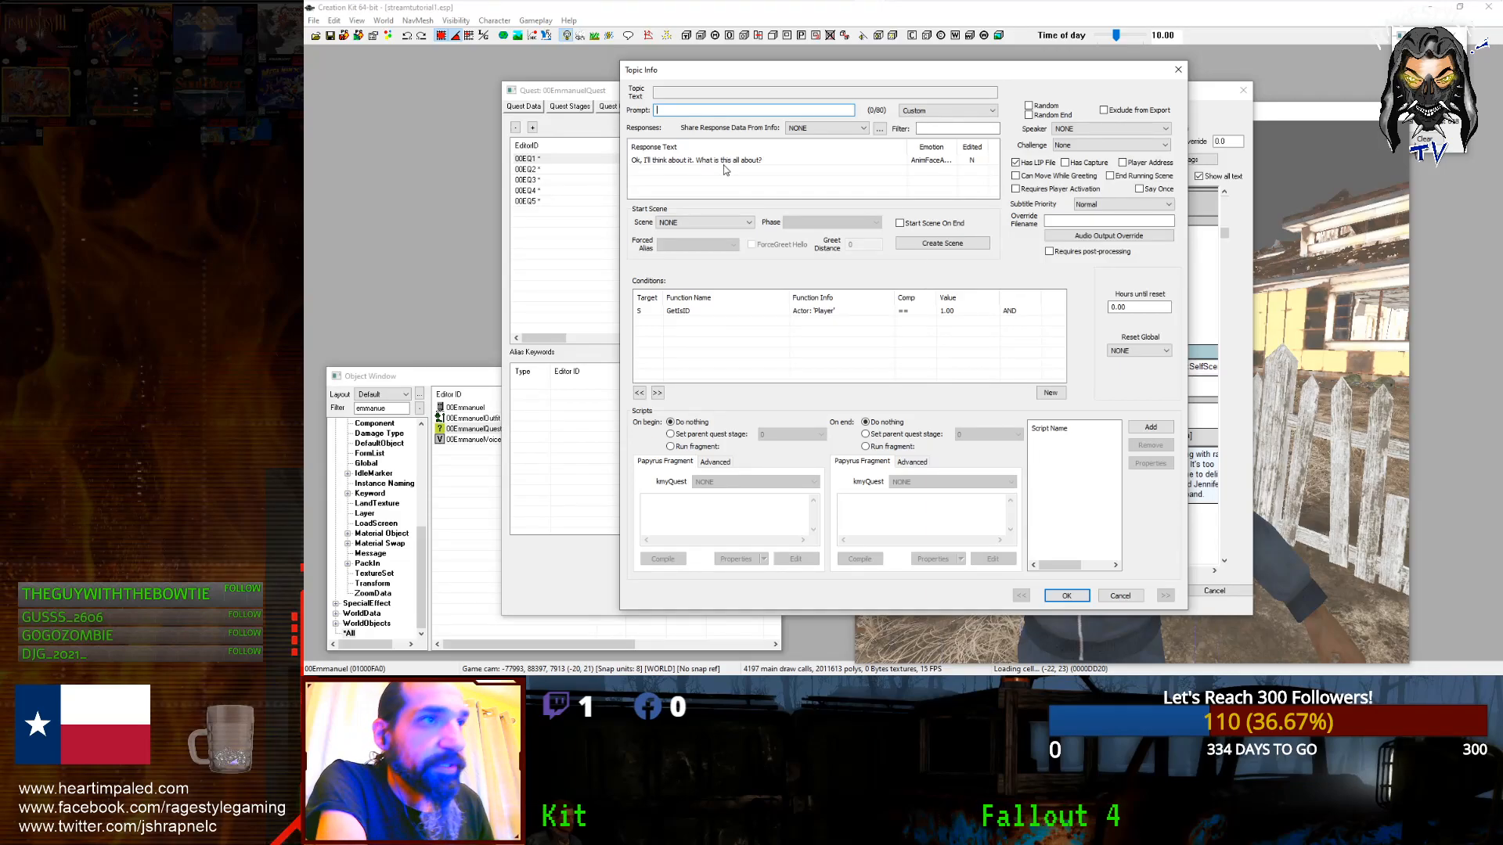
pyautogui.click(747, 160)
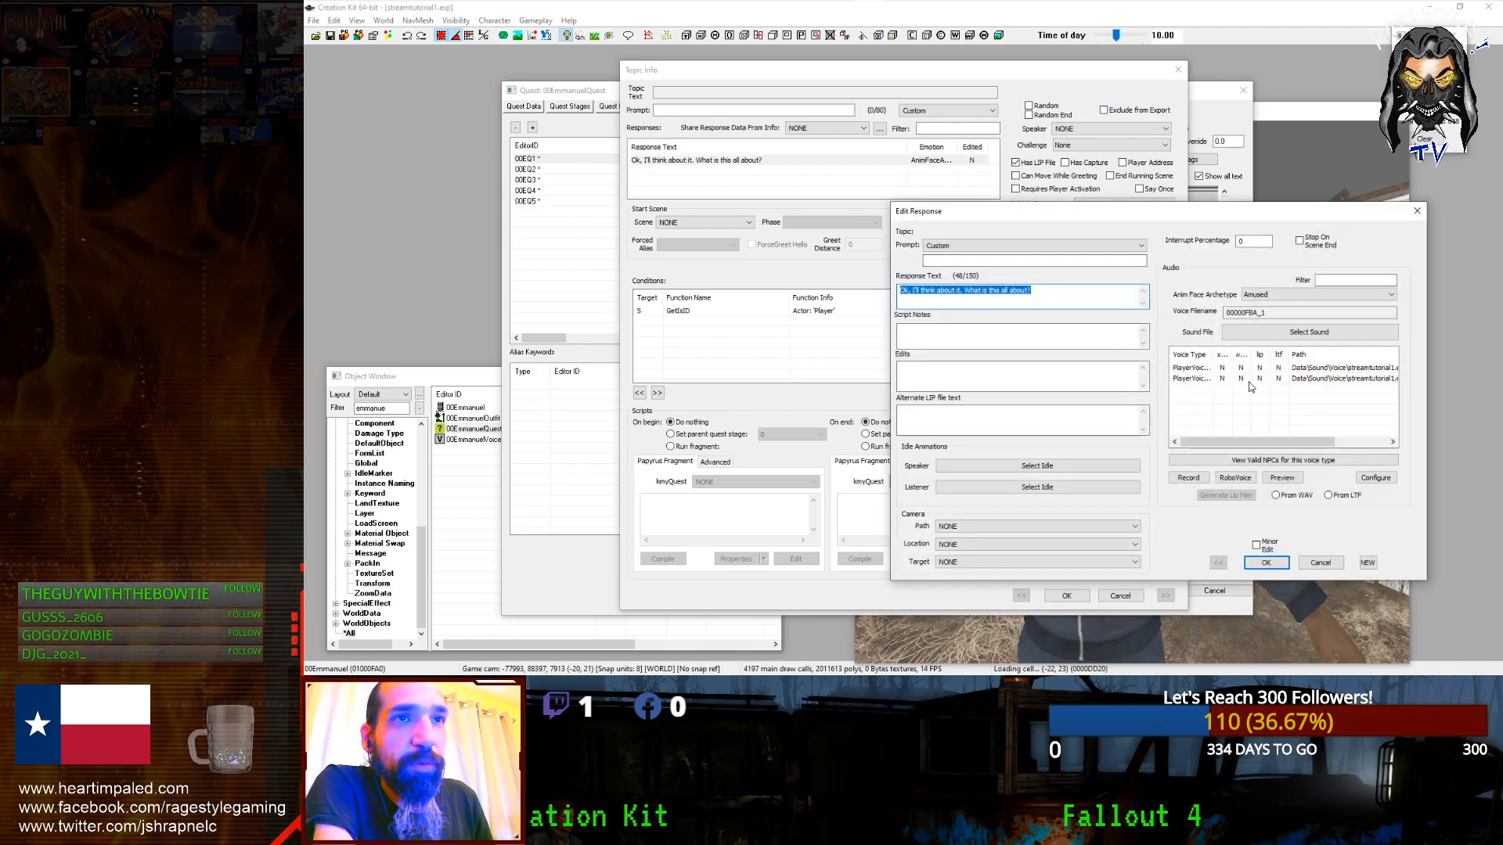
# Step: Examine the wav status and file paths listed for the female and male player voice types
pyautogui.moveTo(1262, 441); pyautogui.dragTo(1315, 431)
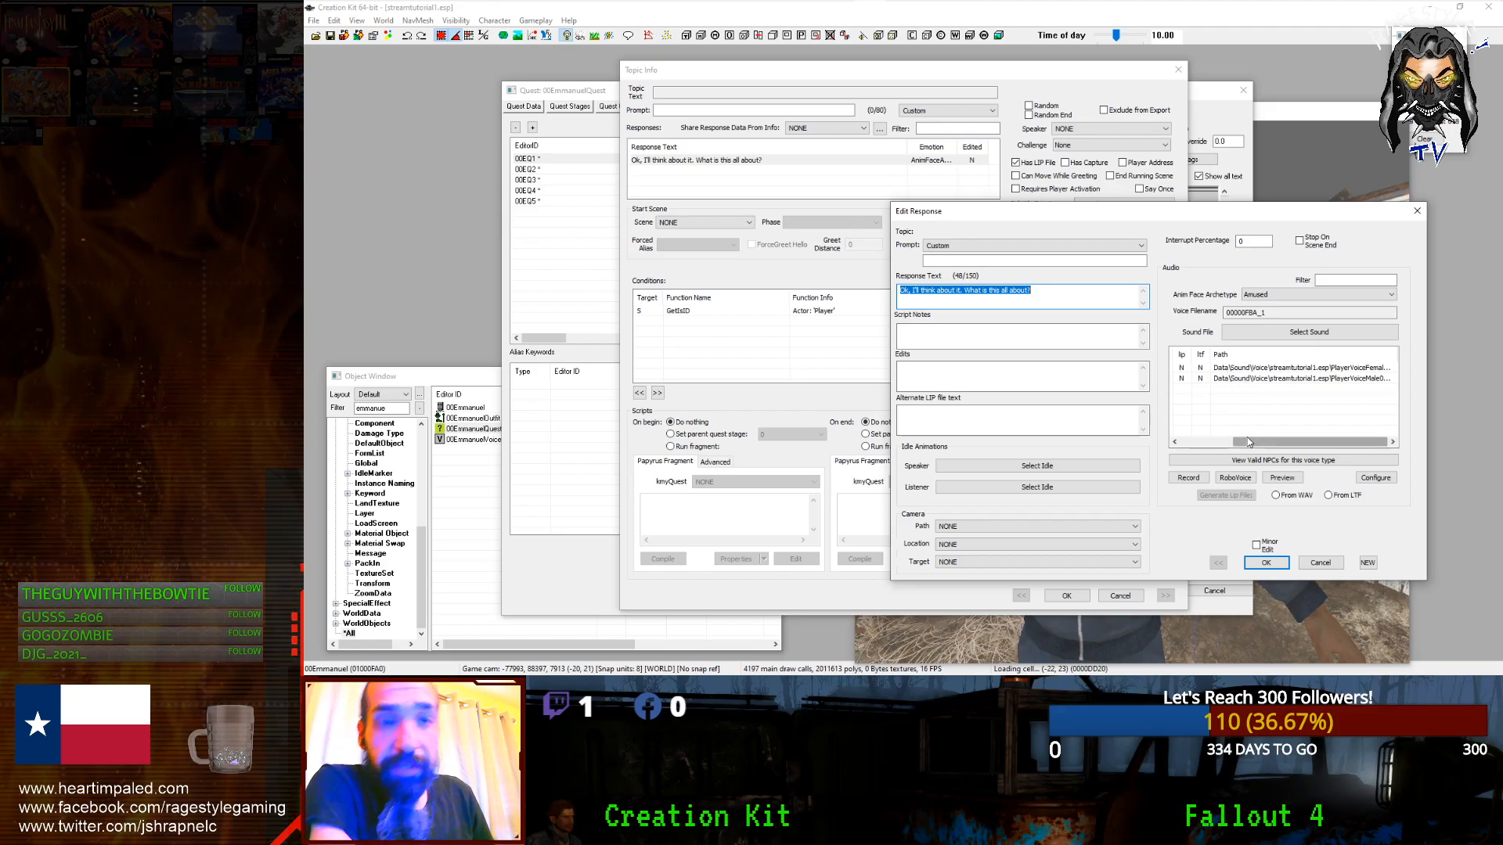
pyautogui.moveTo(1247, 442); pyautogui.dragTo(1201, 450)
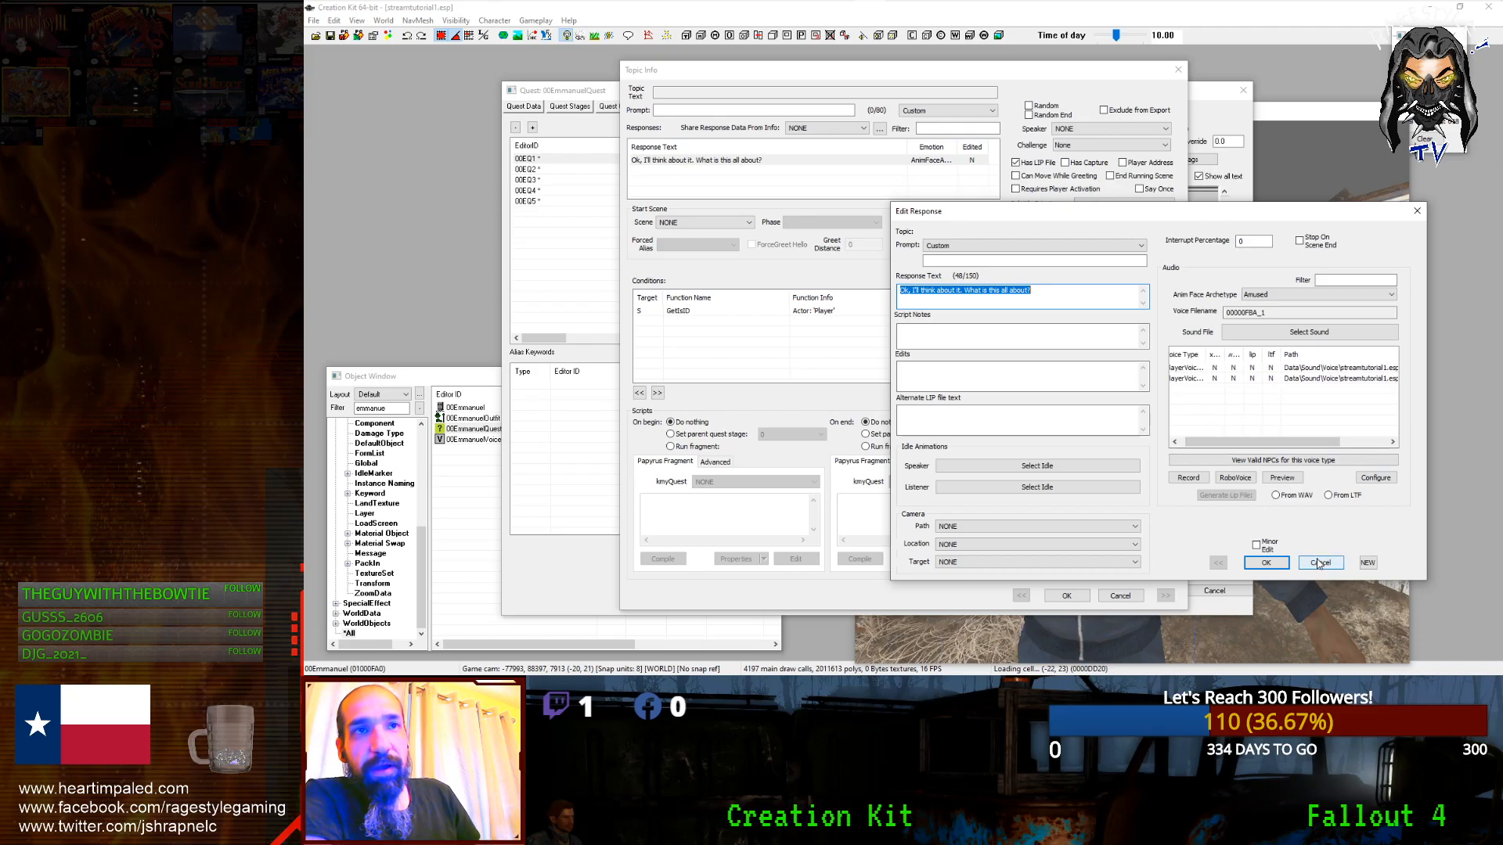
pyautogui.moveTo(1224, 440); pyautogui.dragTo(1215, 441)
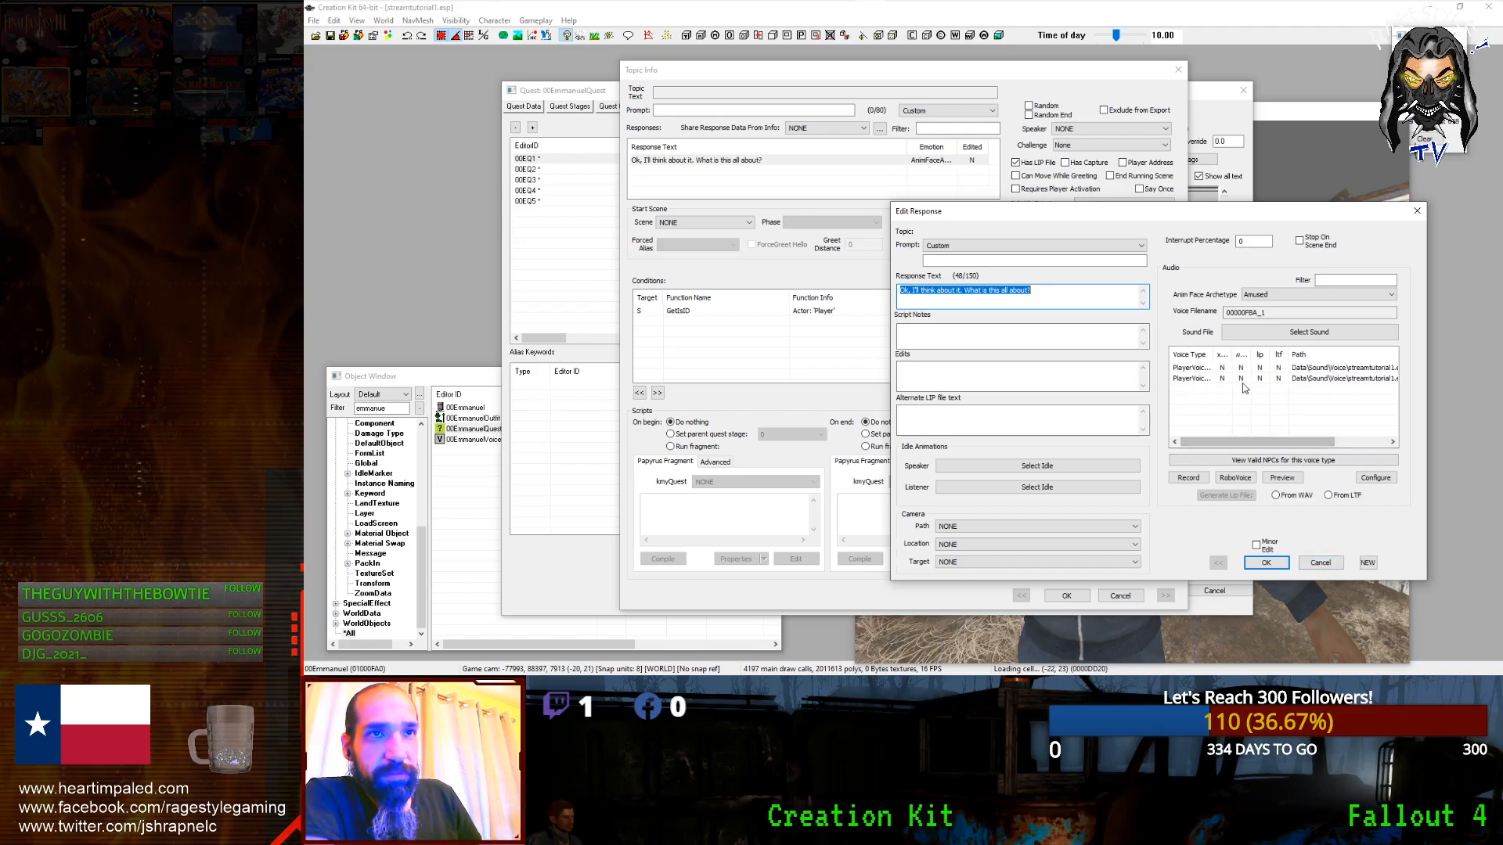
pyautogui.moveTo(1271, 355)
pyautogui.mouseDown()
pyautogui.moveTo(1315, 349)
pyautogui.moveTo(1284, 358)
pyautogui.mouseUp()
pyautogui.moveTo(1256, 442); pyautogui.dragTo(1315, 442)
pyautogui.click(1331, 377)
pyautogui.click(1332, 368)
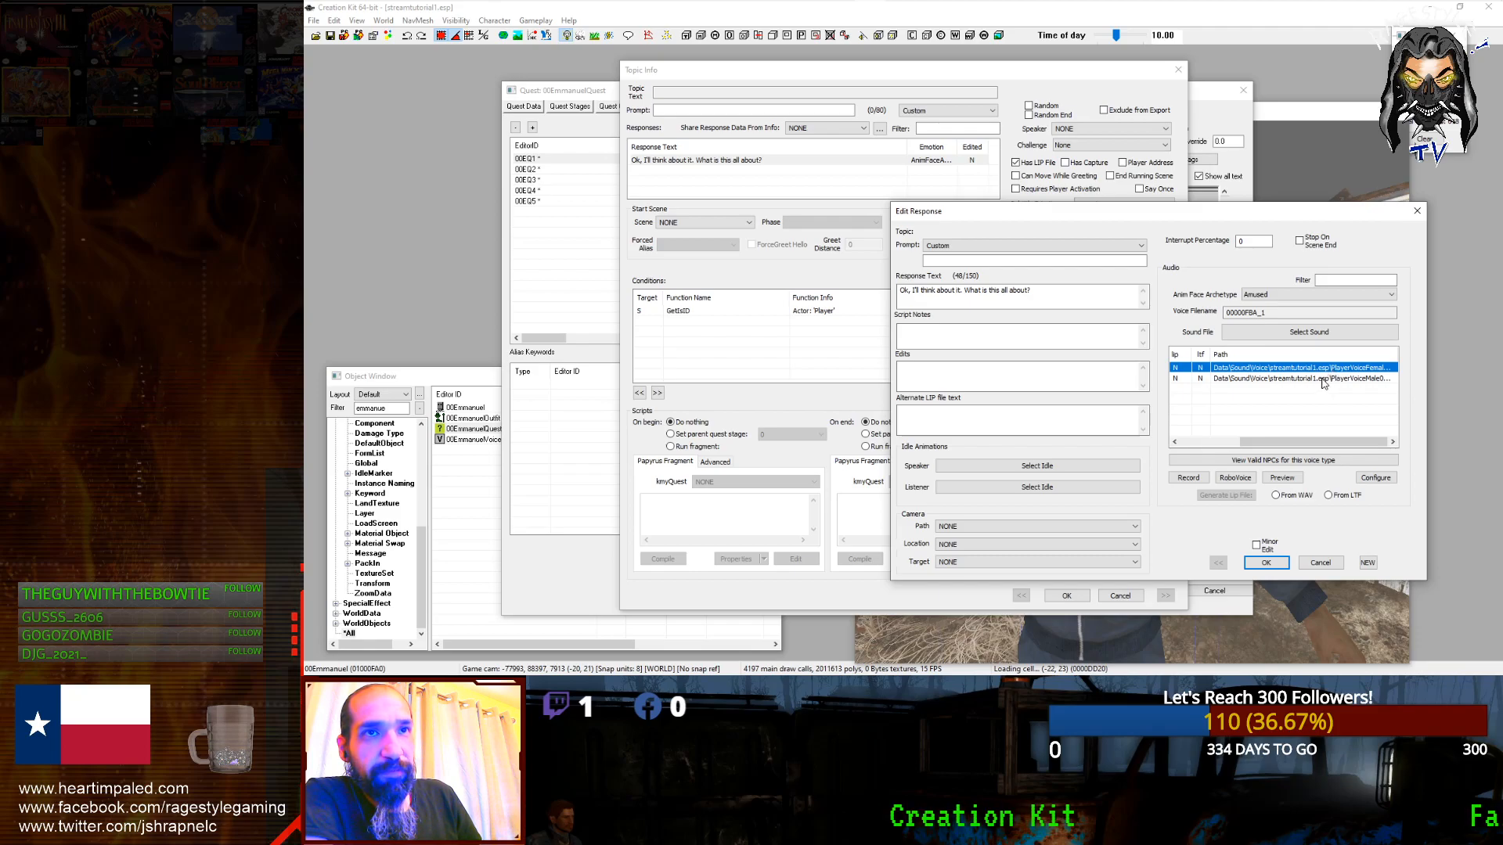
pyautogui.click(1323, 381)
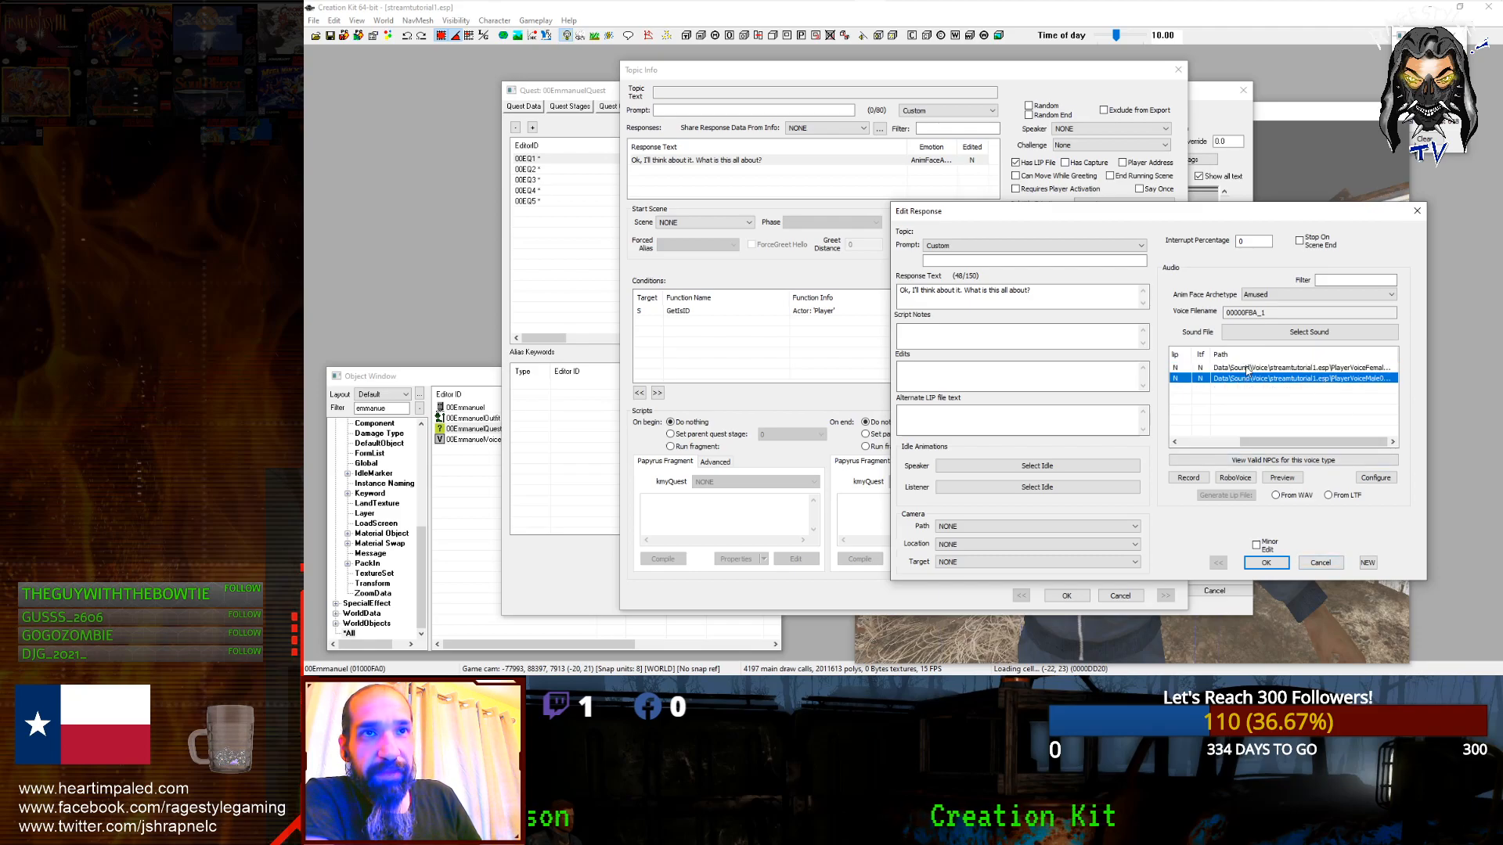
pyautogui.moveTo(1248, 442); pyautogui.dragTo(1153, 435)
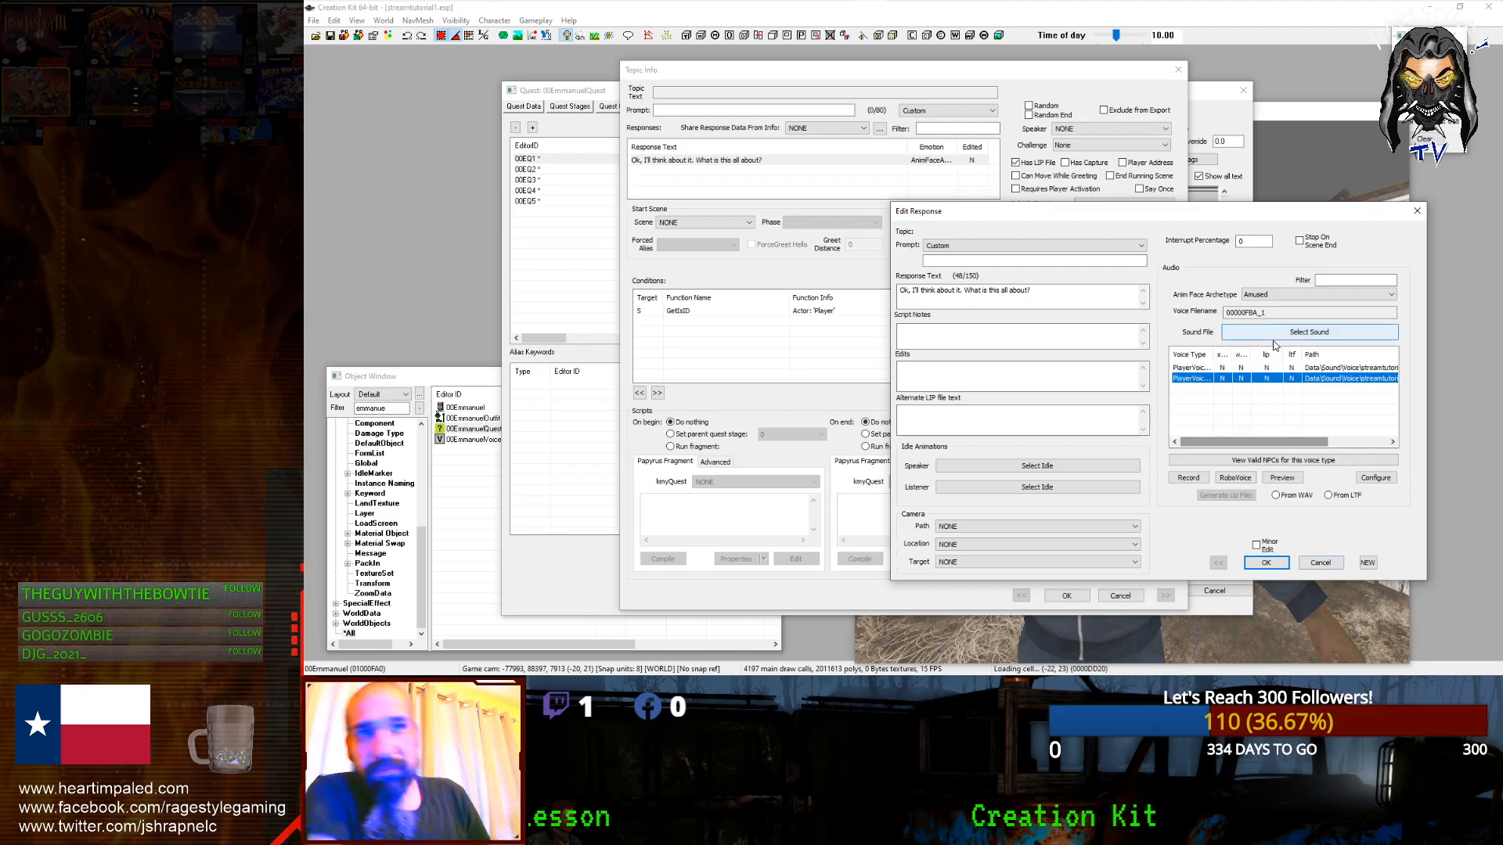
# Step: Copy the player reply's voice filename 00000FBA_1 and close the response and topic info windows without changes
pyautogui.click(1245, 313)
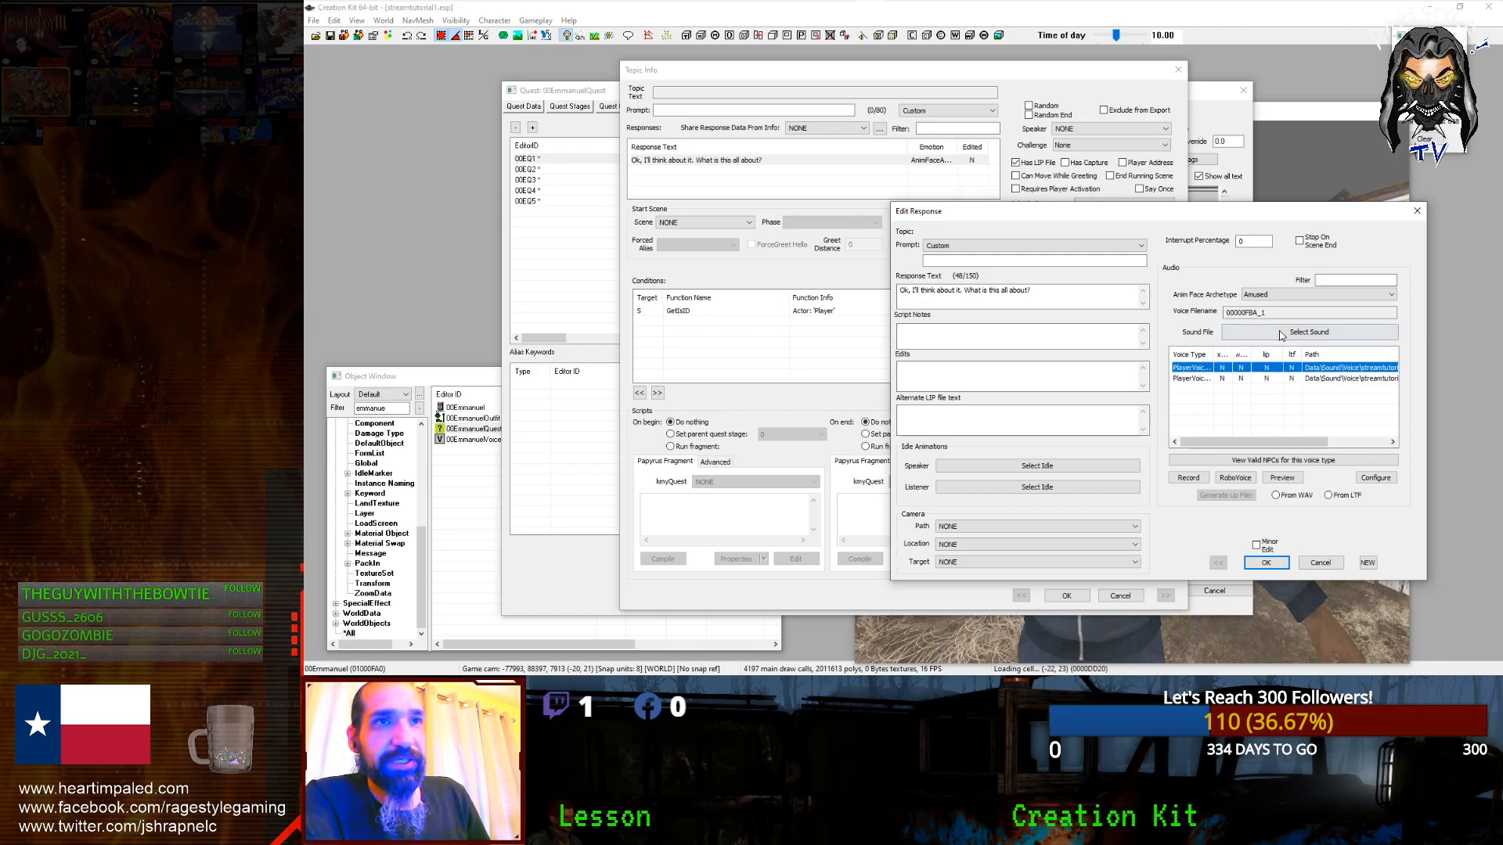
pyautogui.rightClick(1245, 313)
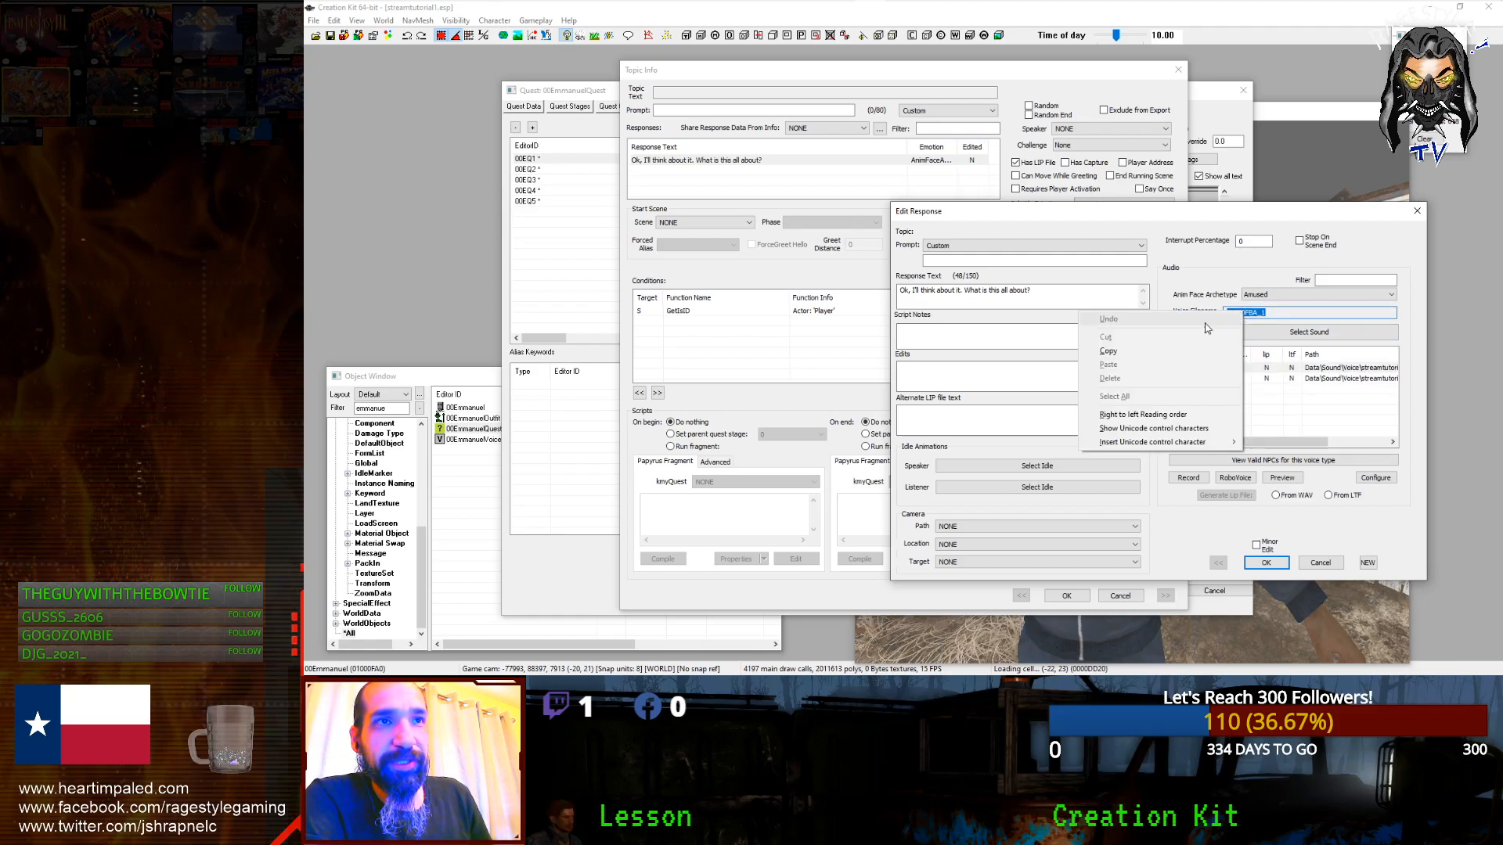
pyautogui.click(1161, 352)
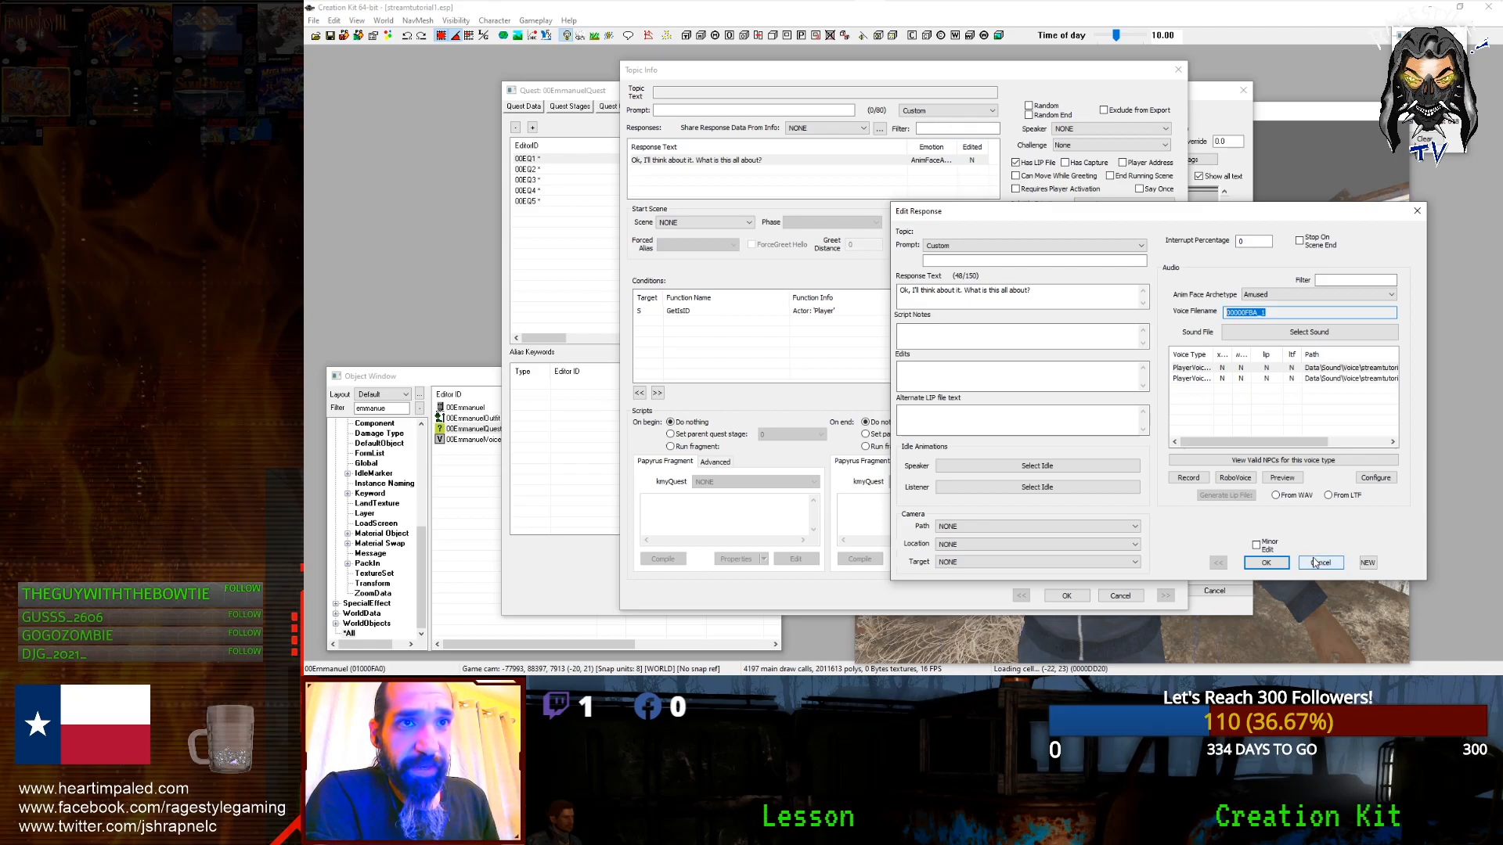
pyautogui.click(1321, 561)
pyautogui.press('Escape')
# Step: Switch to Audacity and delete the previous NPC voice clip from the mono track
pyautogui.moveTo(887, 5)
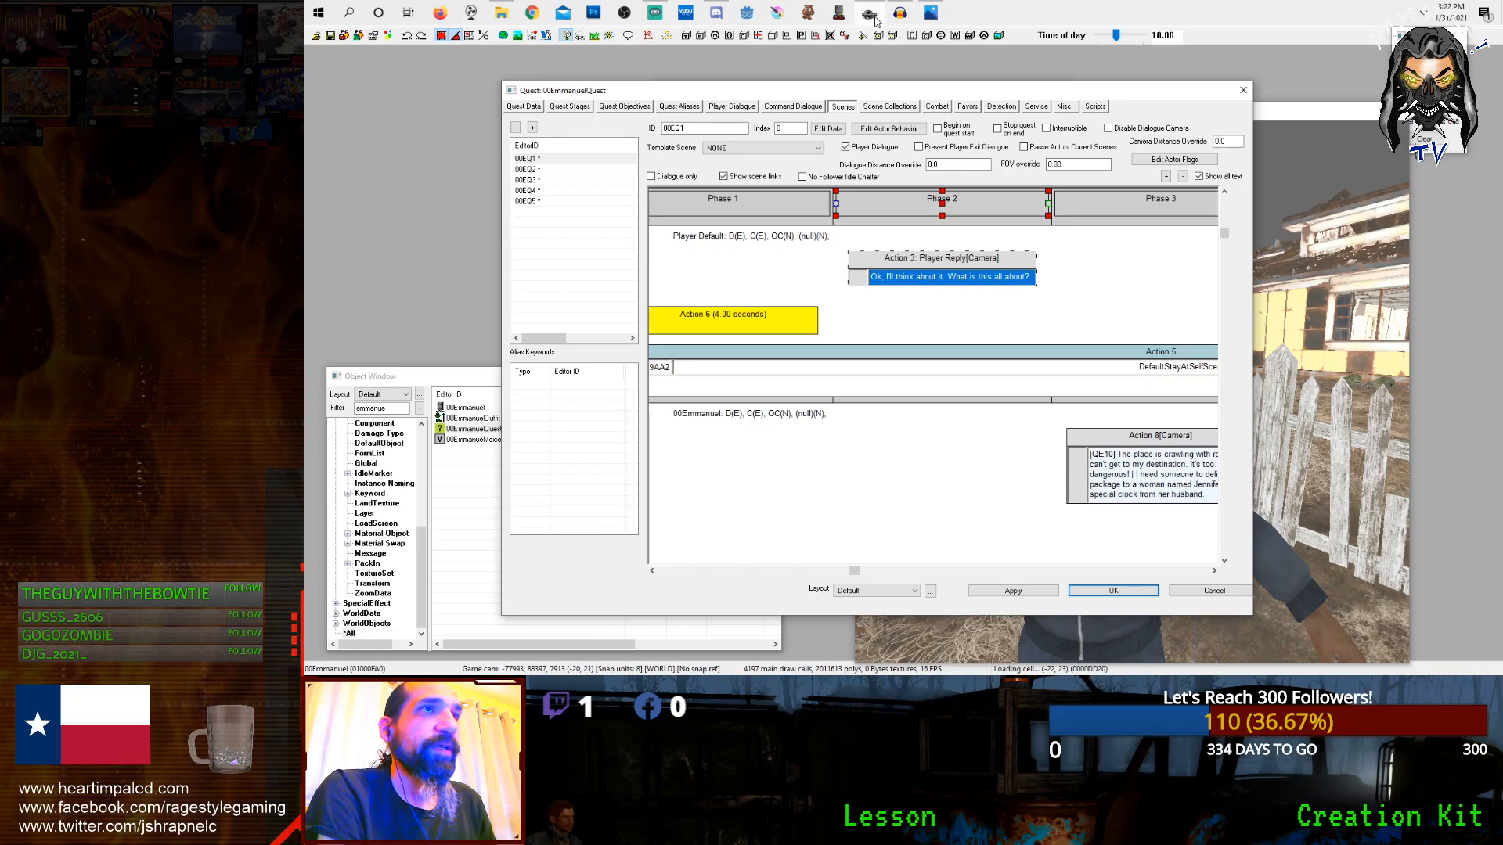
pyautogui.click(865, 76)
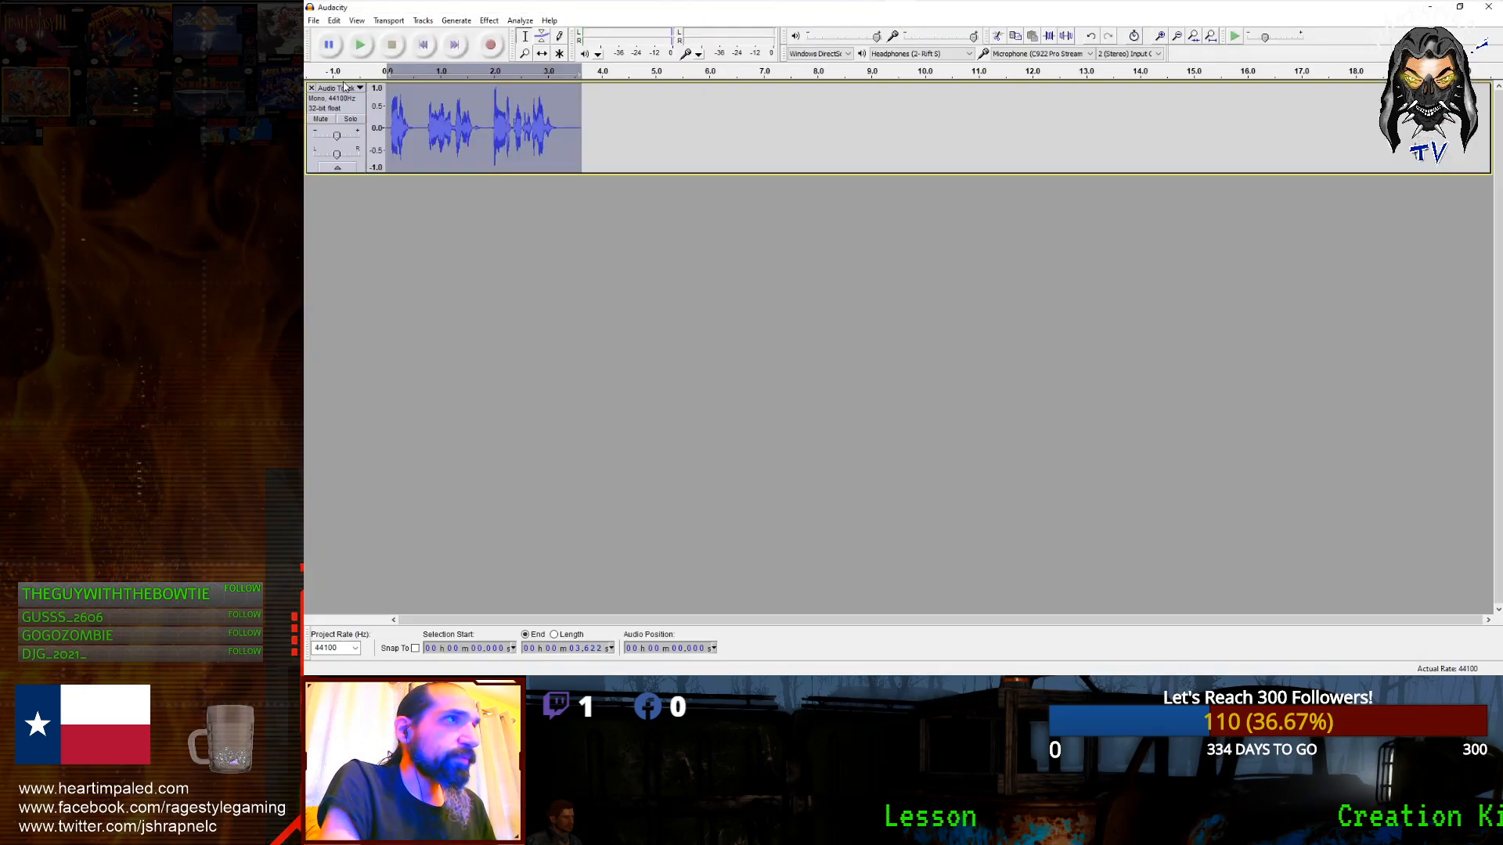
pyautogui.press('Delete')
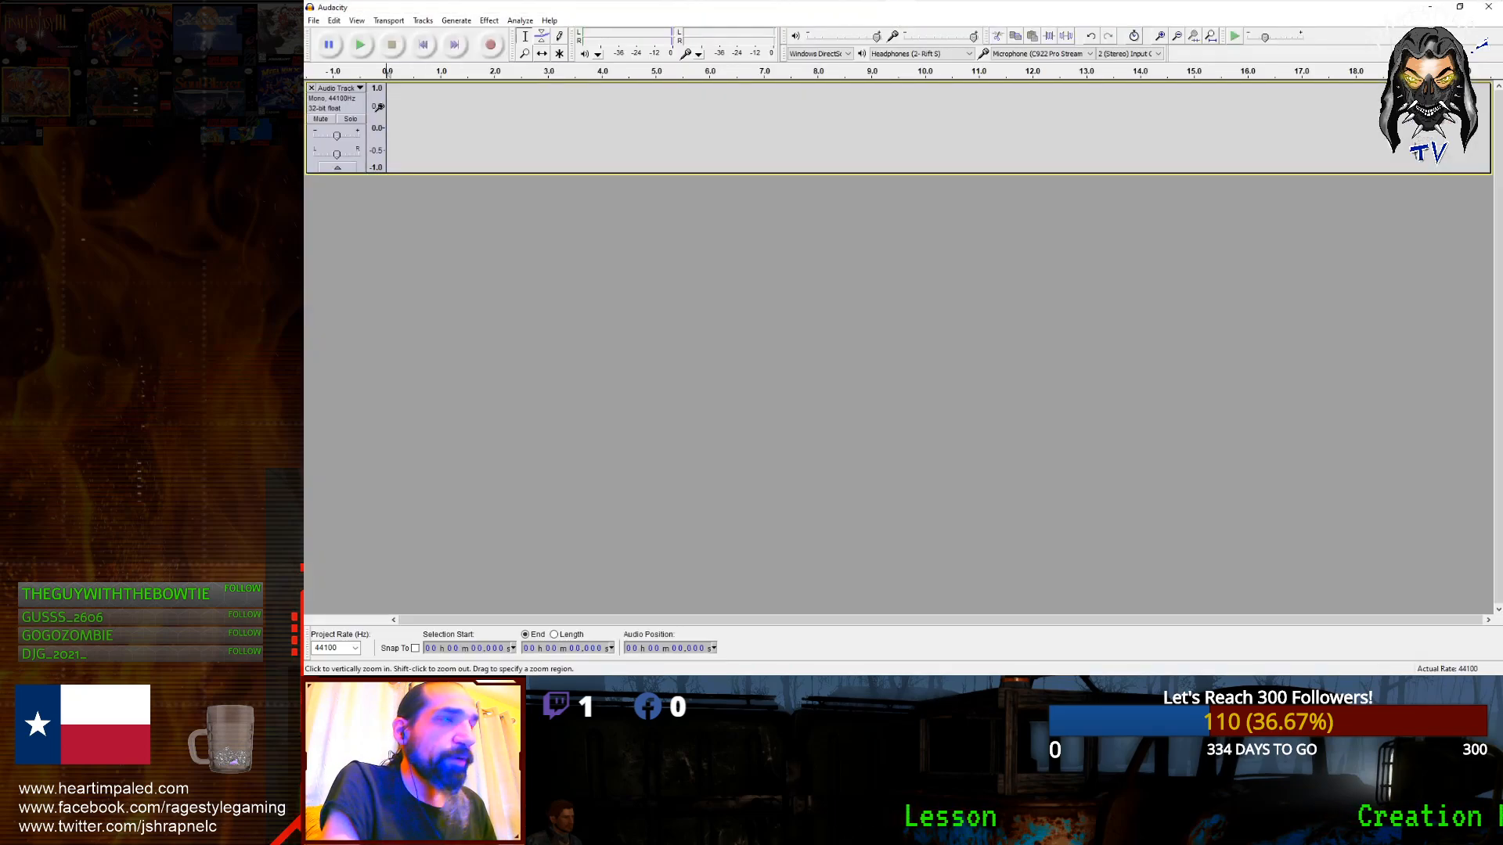
# Step: Record a first take of the player's reply on a second track, and delete all recorded audio
pyautogui.click(493, 53)
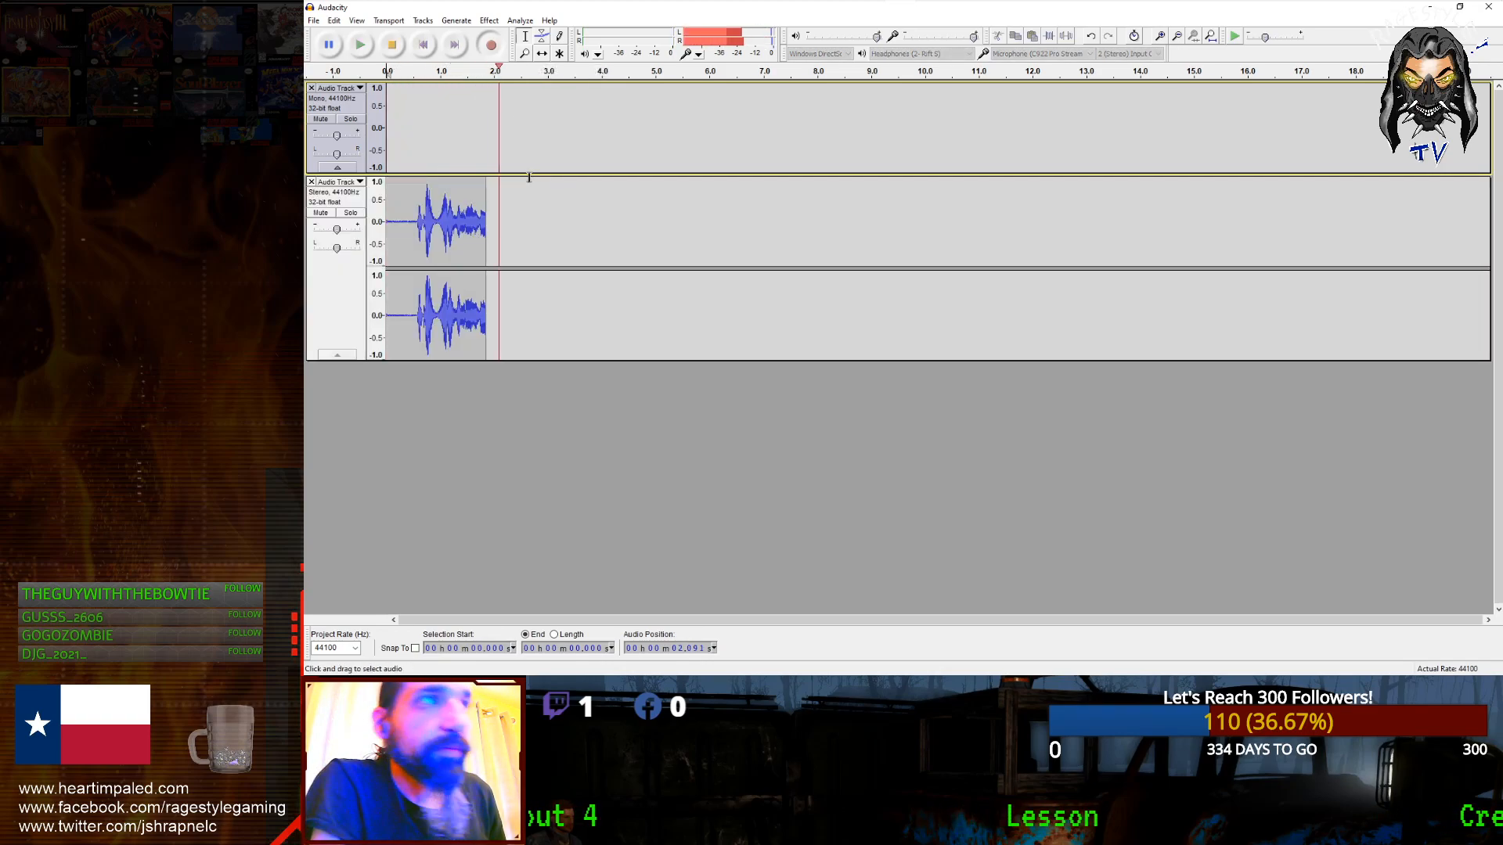
pyautogui.press('space')
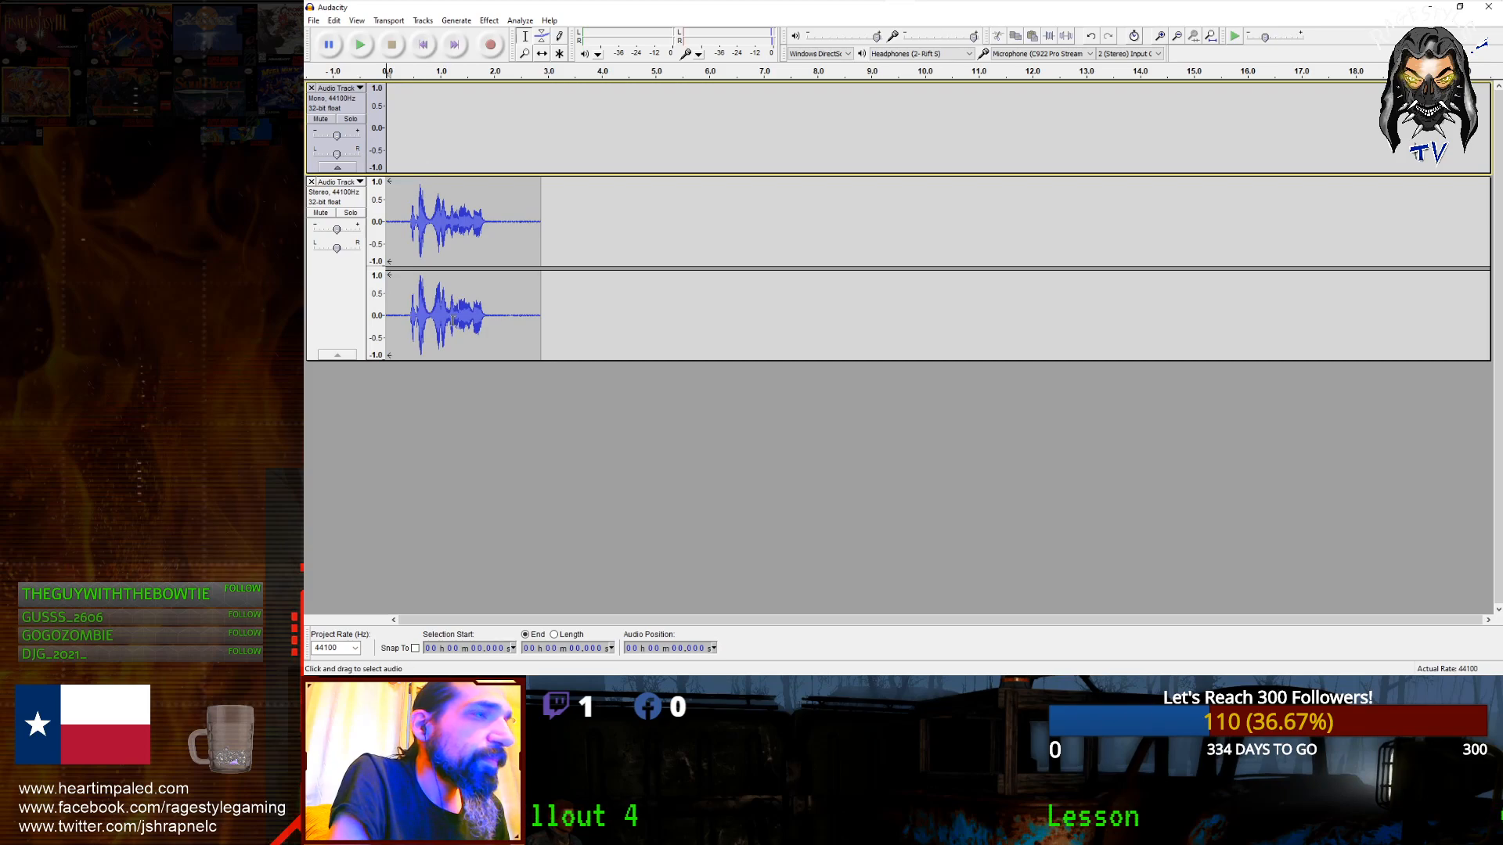
pyautogui.hotkey('ctrl', 'a')
pyautogui.press('Delete')
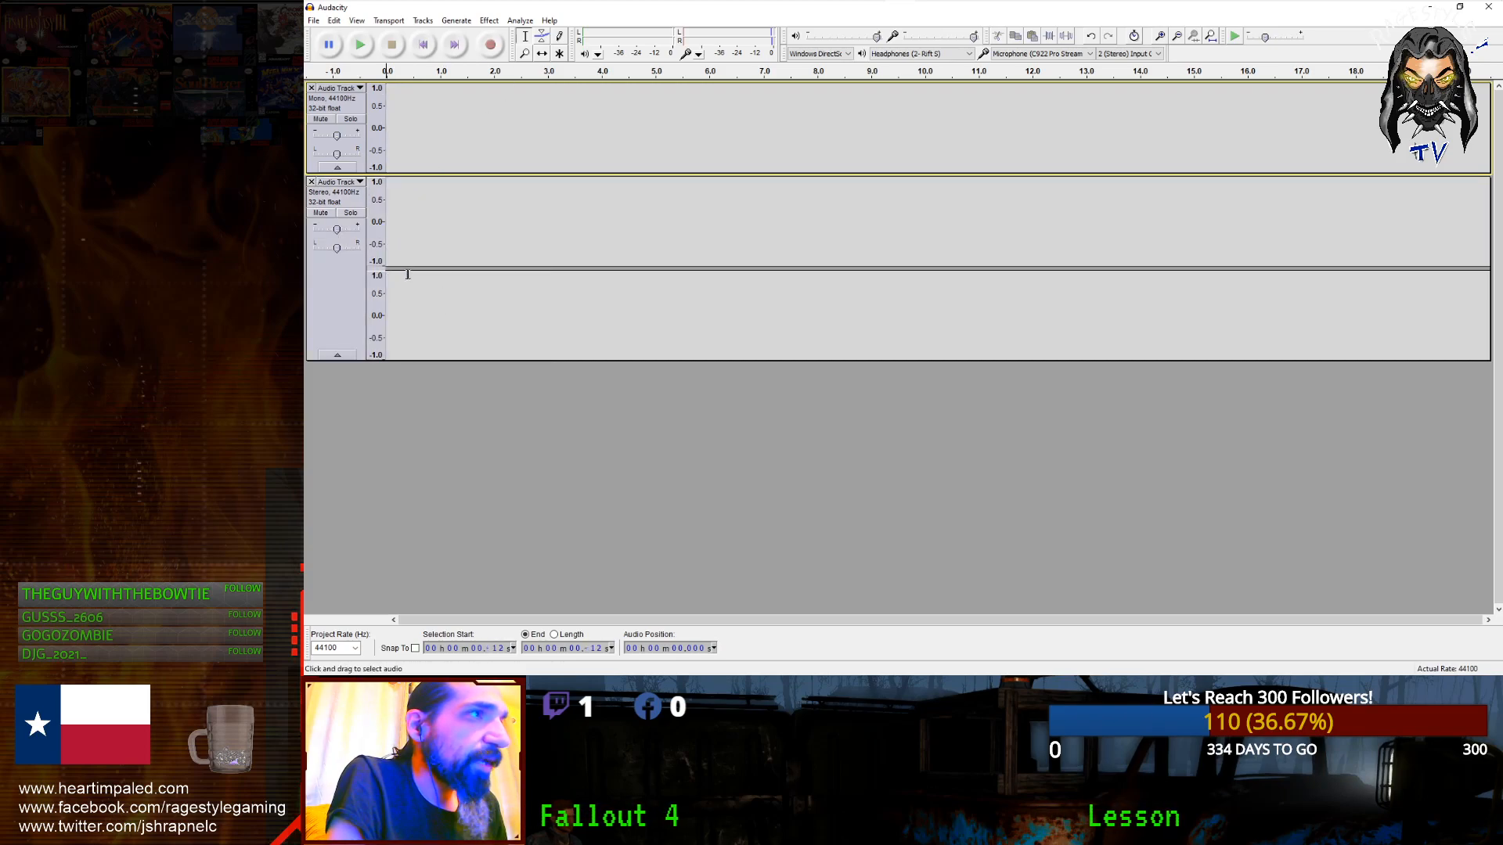
# Step: Undo the edits back to the empty stereo track and record a new take of the player's reply, about 2 seconds long
pyautogui.hotkey('ctrl', 'z')
pyautogui.hotkey('ctrl', 'z')
pyautogui.hotkey('ctrl', 'z')
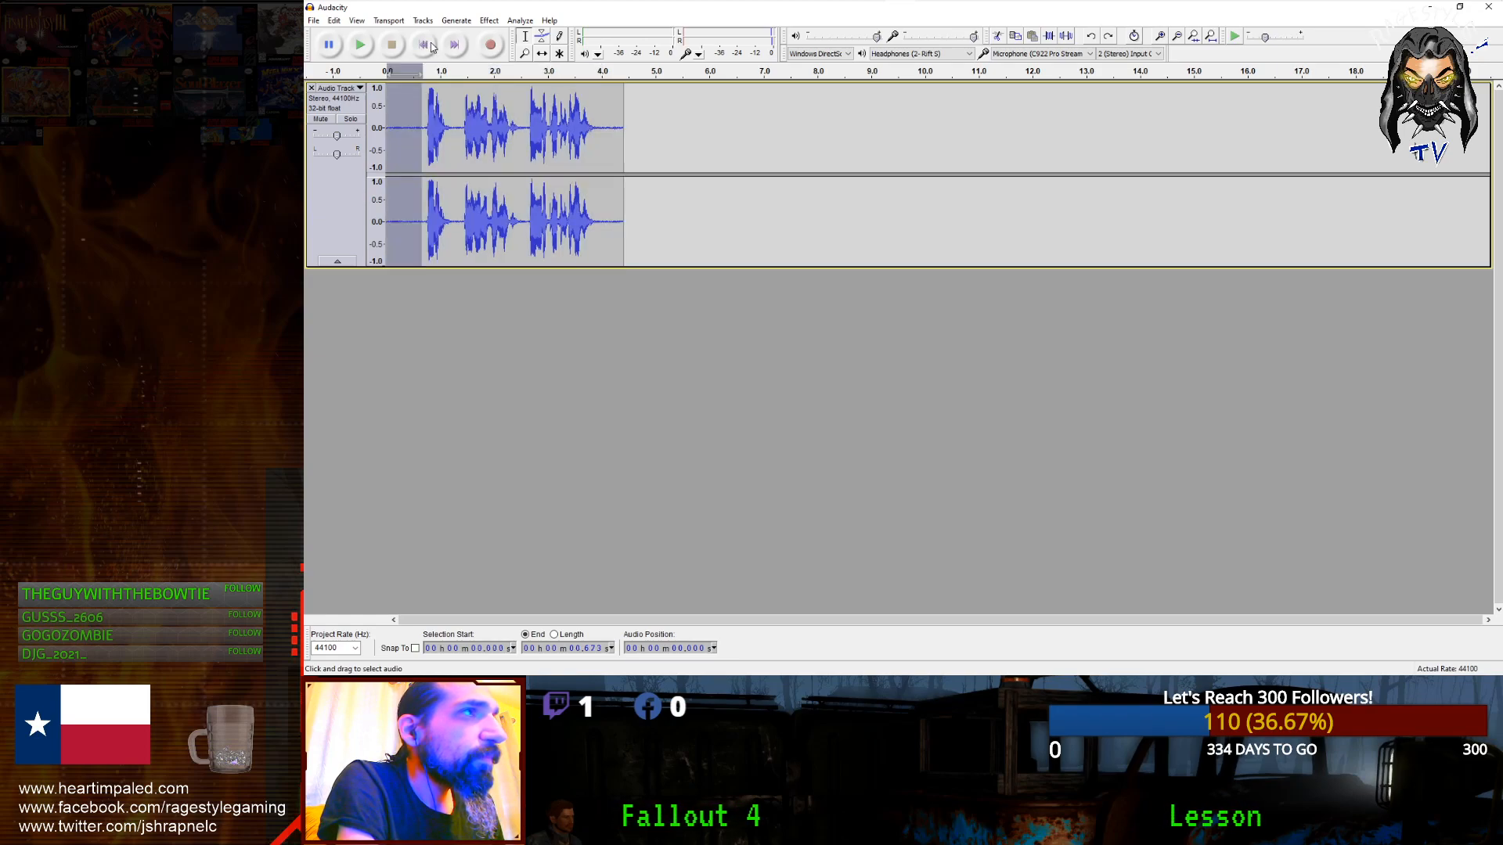
pyautogui.hotkey('ctrl', 'z')
pyautogui.click(490, 46)
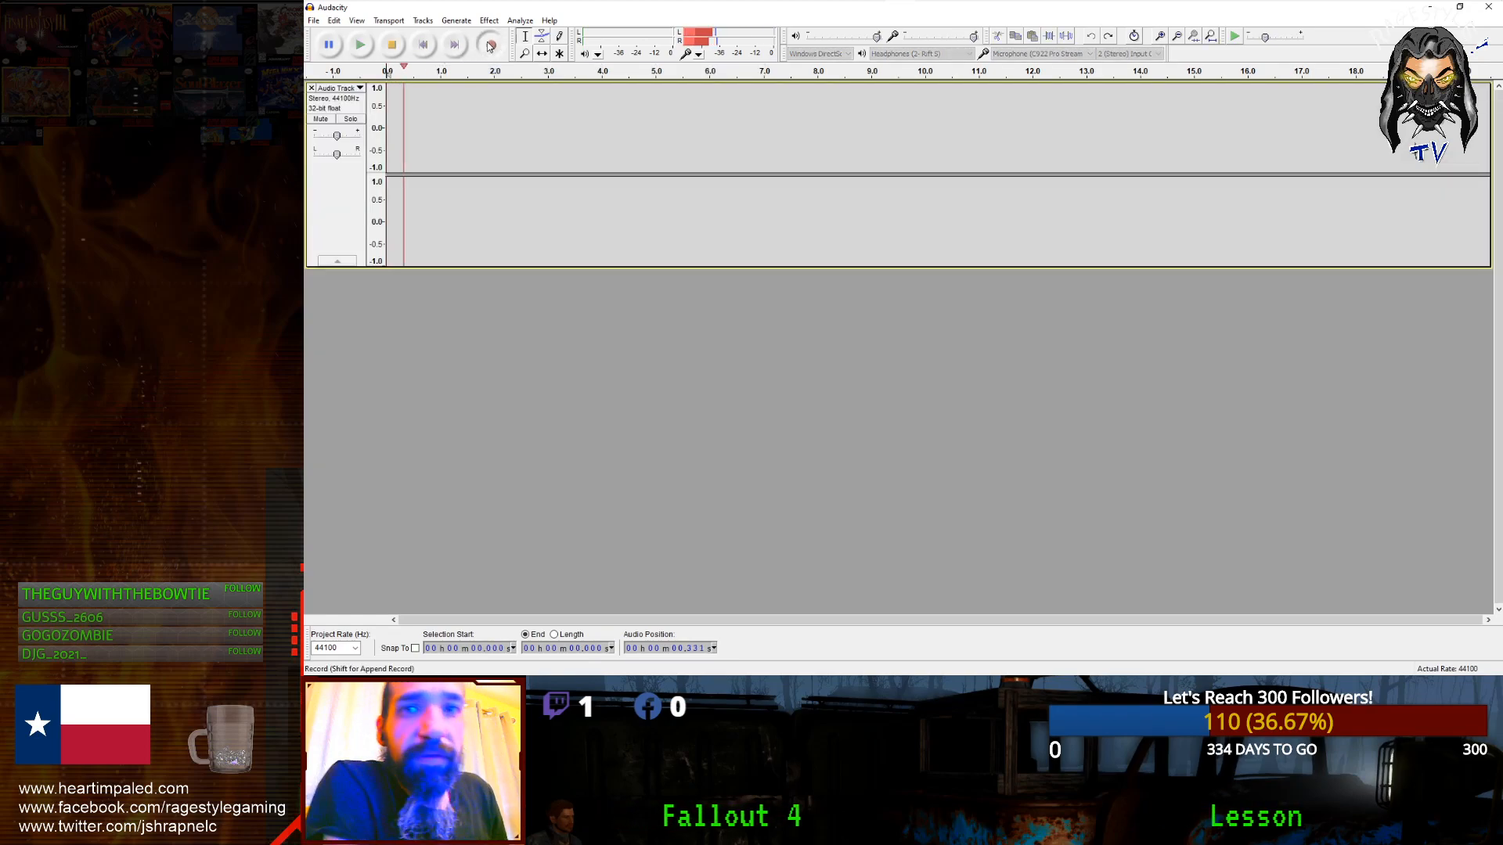
pyautogui.click(395, 52)
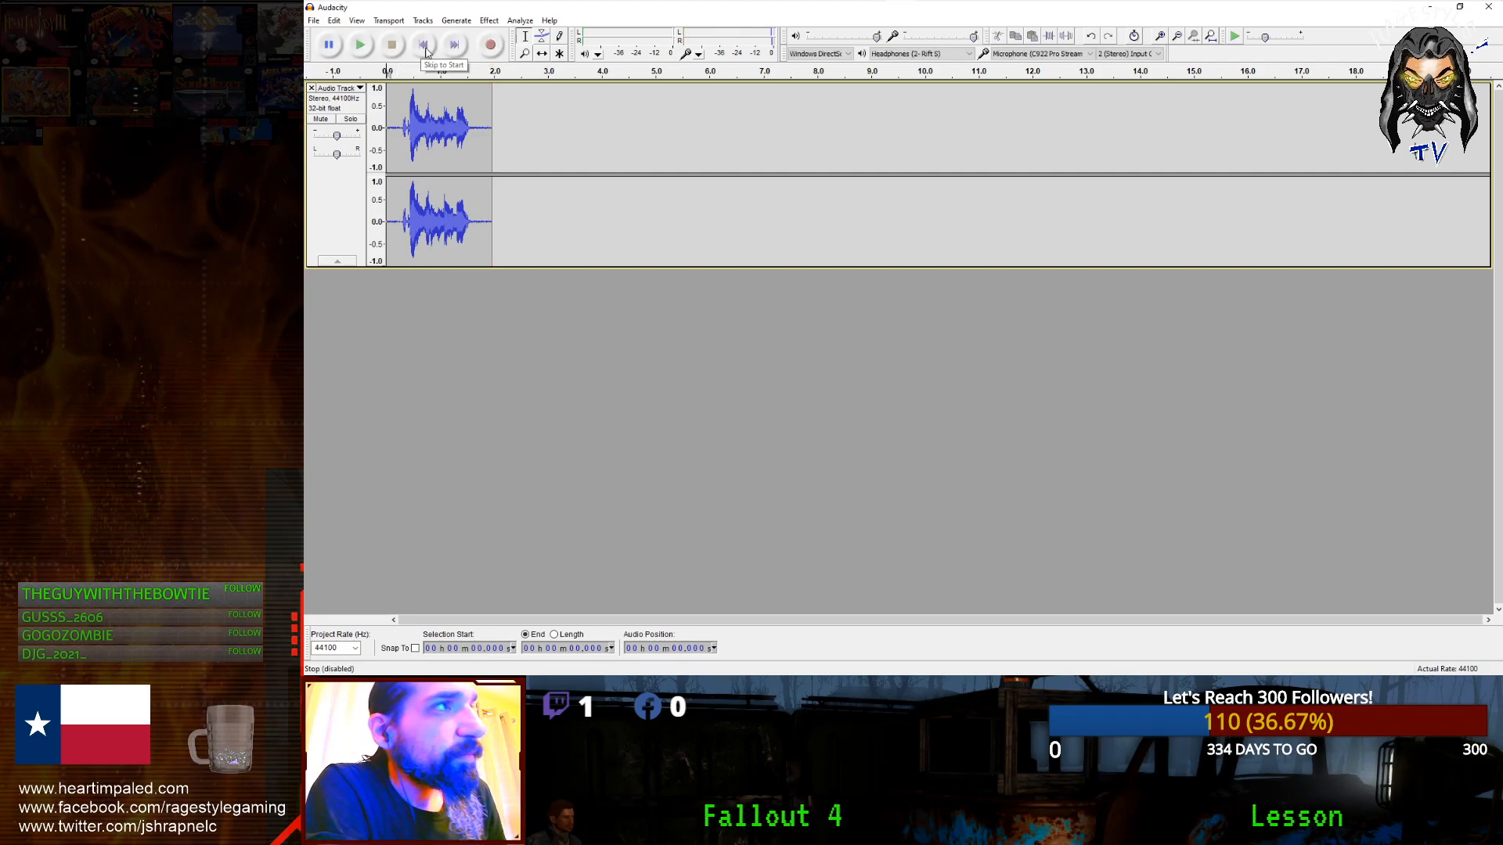
# Step: Play back the new take and cut the silence before the speech
pyautogui.click(369, 47)
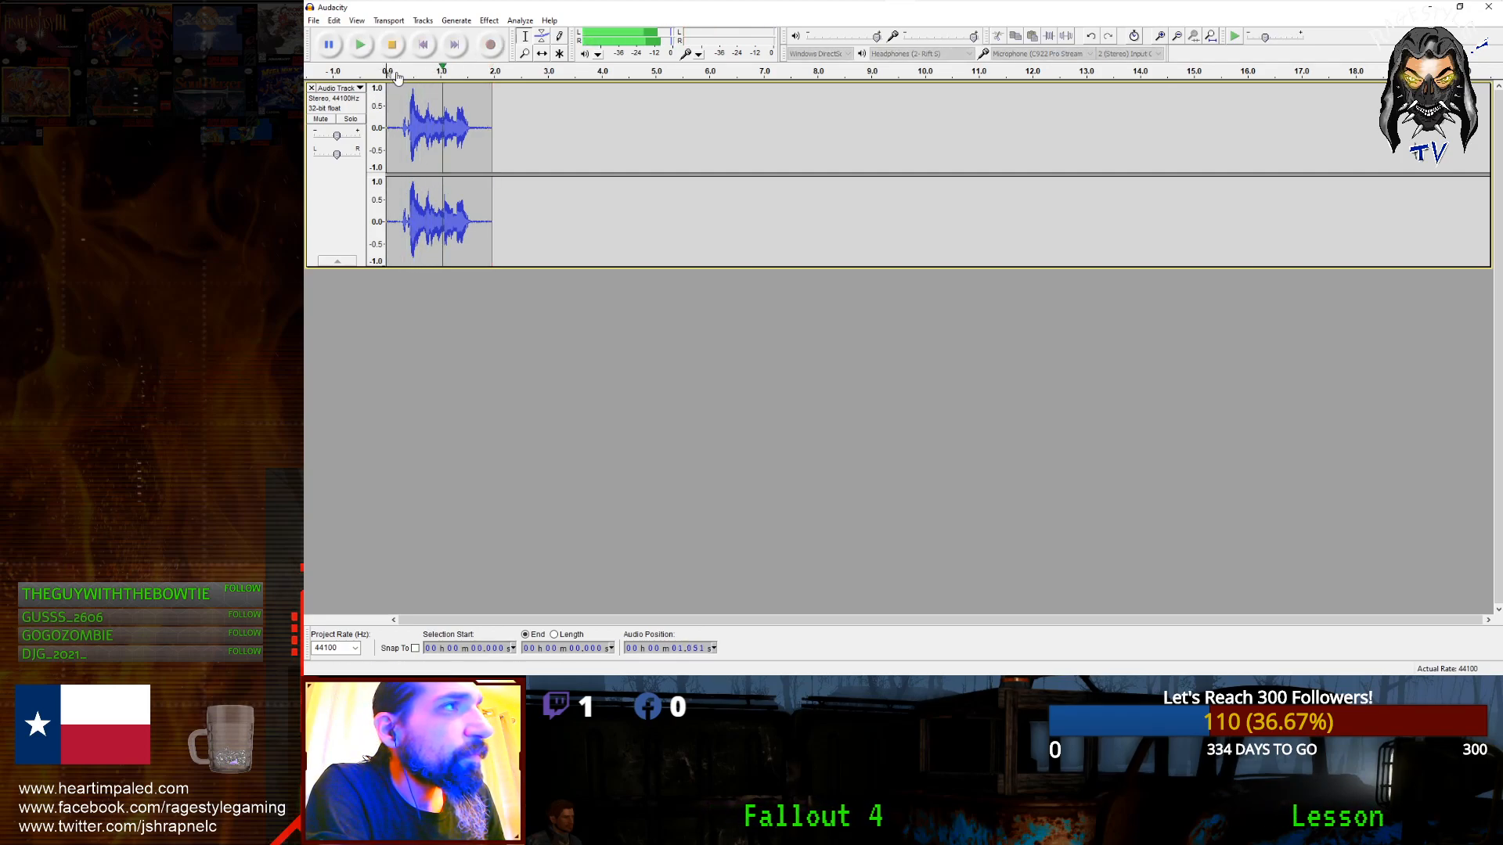
pyautogui.moveTo(400, 128); pyautogui.dragTo(371, 146)
pyautogui.press('Delete')
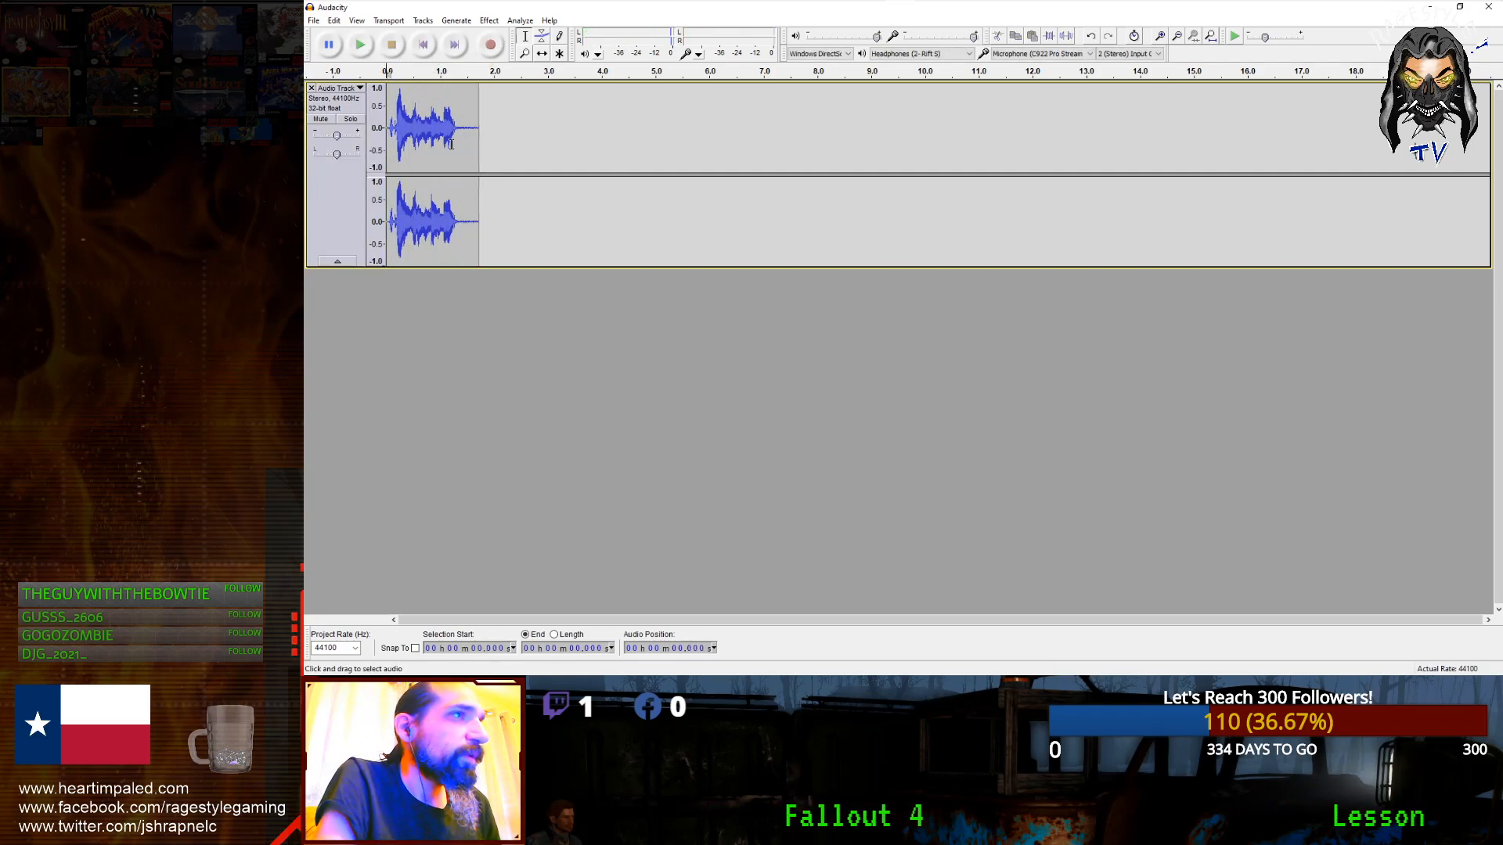
# Step: Cut the silence after the speech in the stereo take and apply Noise Removal to the remaining audio
pyautogui.moveTo(463, 141); pyautogui.dragTo(521, 134)
pyautogui.press('Delete')
pyautogui.click(457, 21)
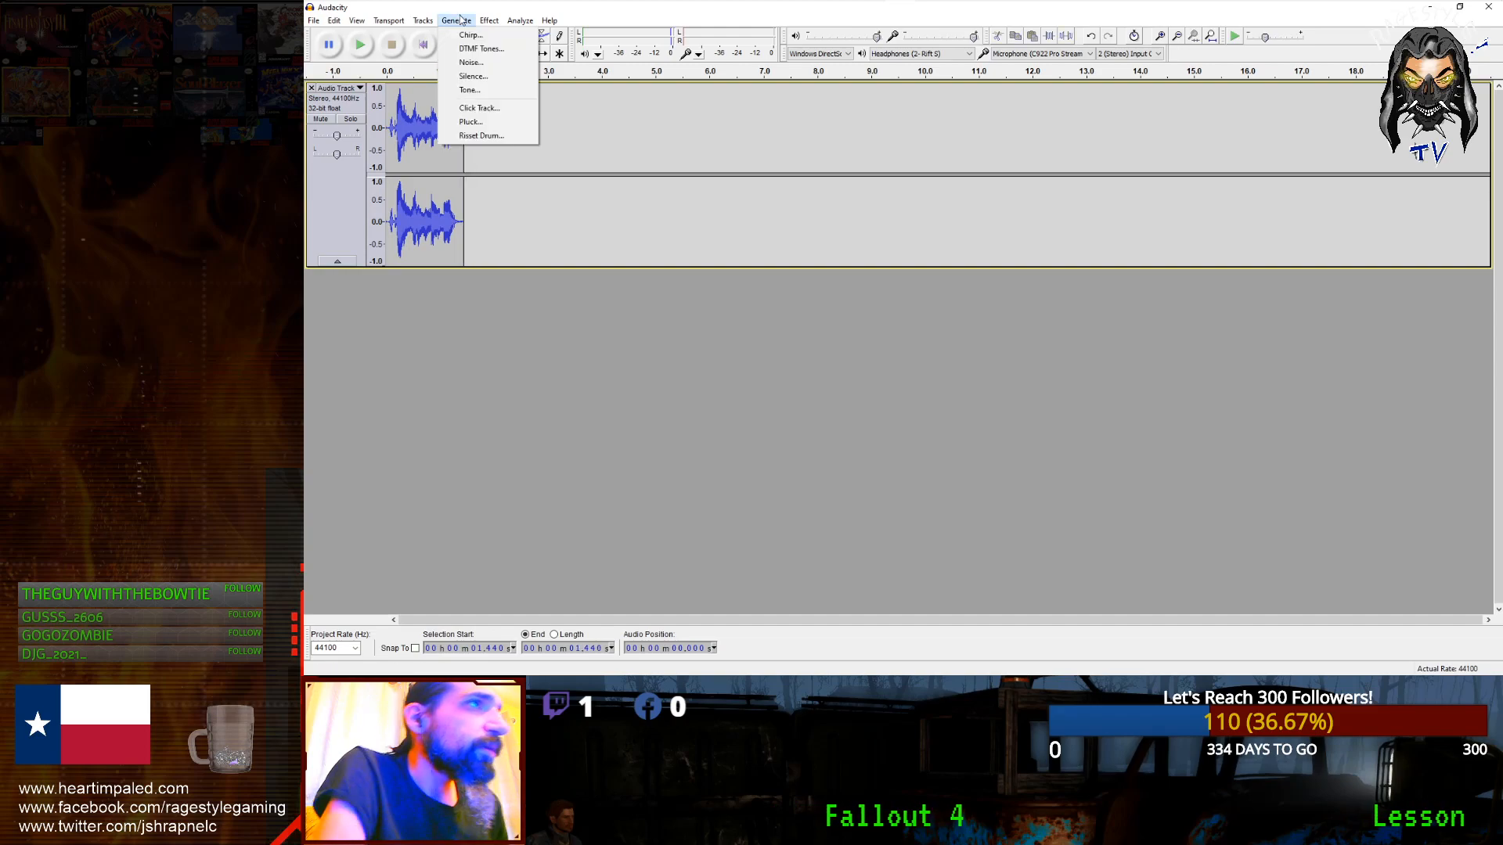
pyautogui.moveTo(489, 20)
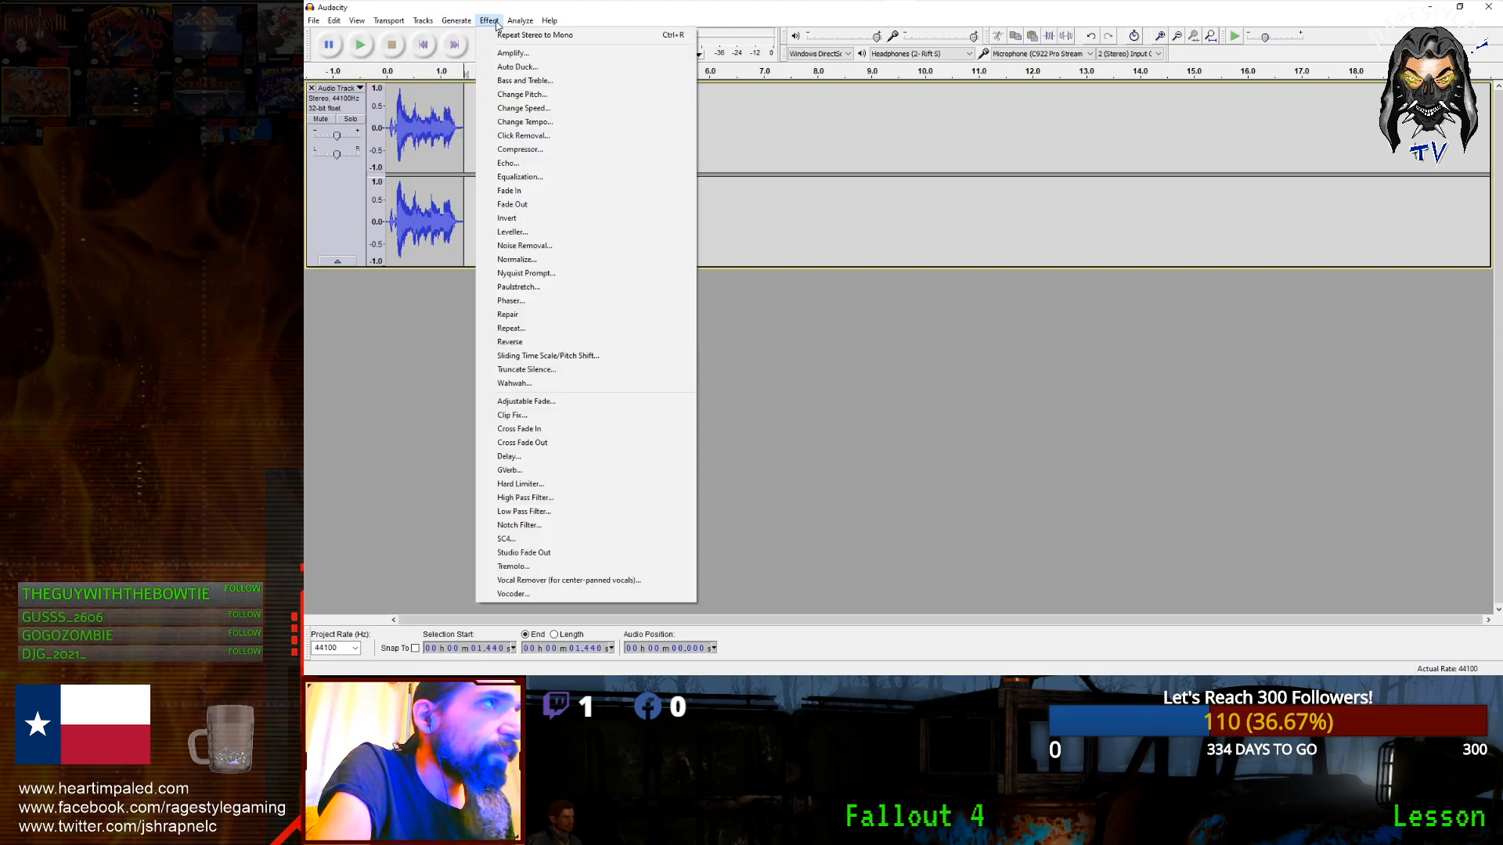
pyautogui.click(524, 247)
pyautogui.click(954, 458)
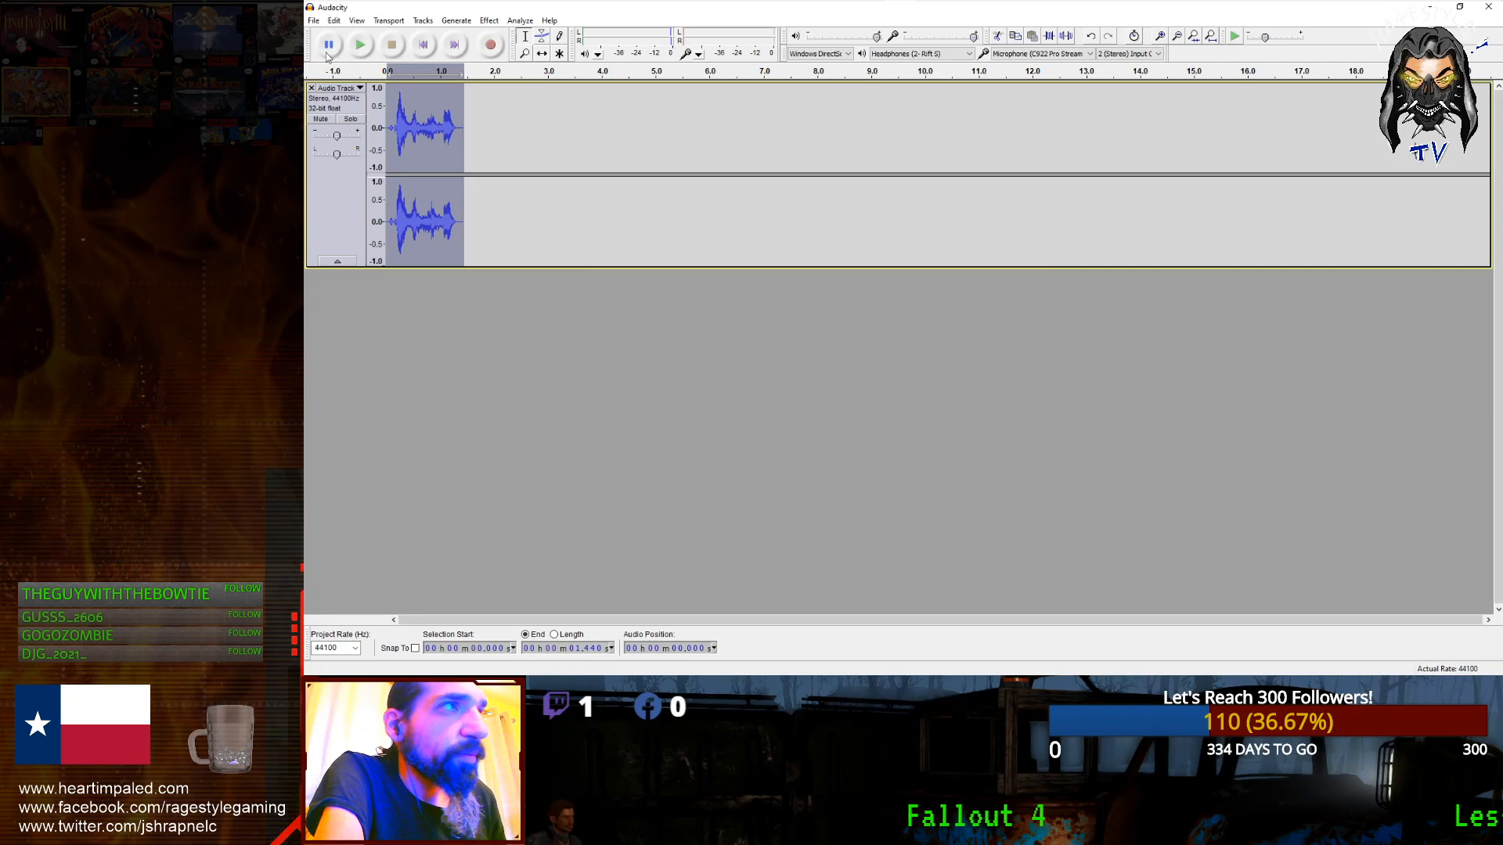
# Step: Convert the cleaned stereo track of the player's reply to mono
pyautogui.click(426, 23)
pyautogui.moveTo(480, 24)
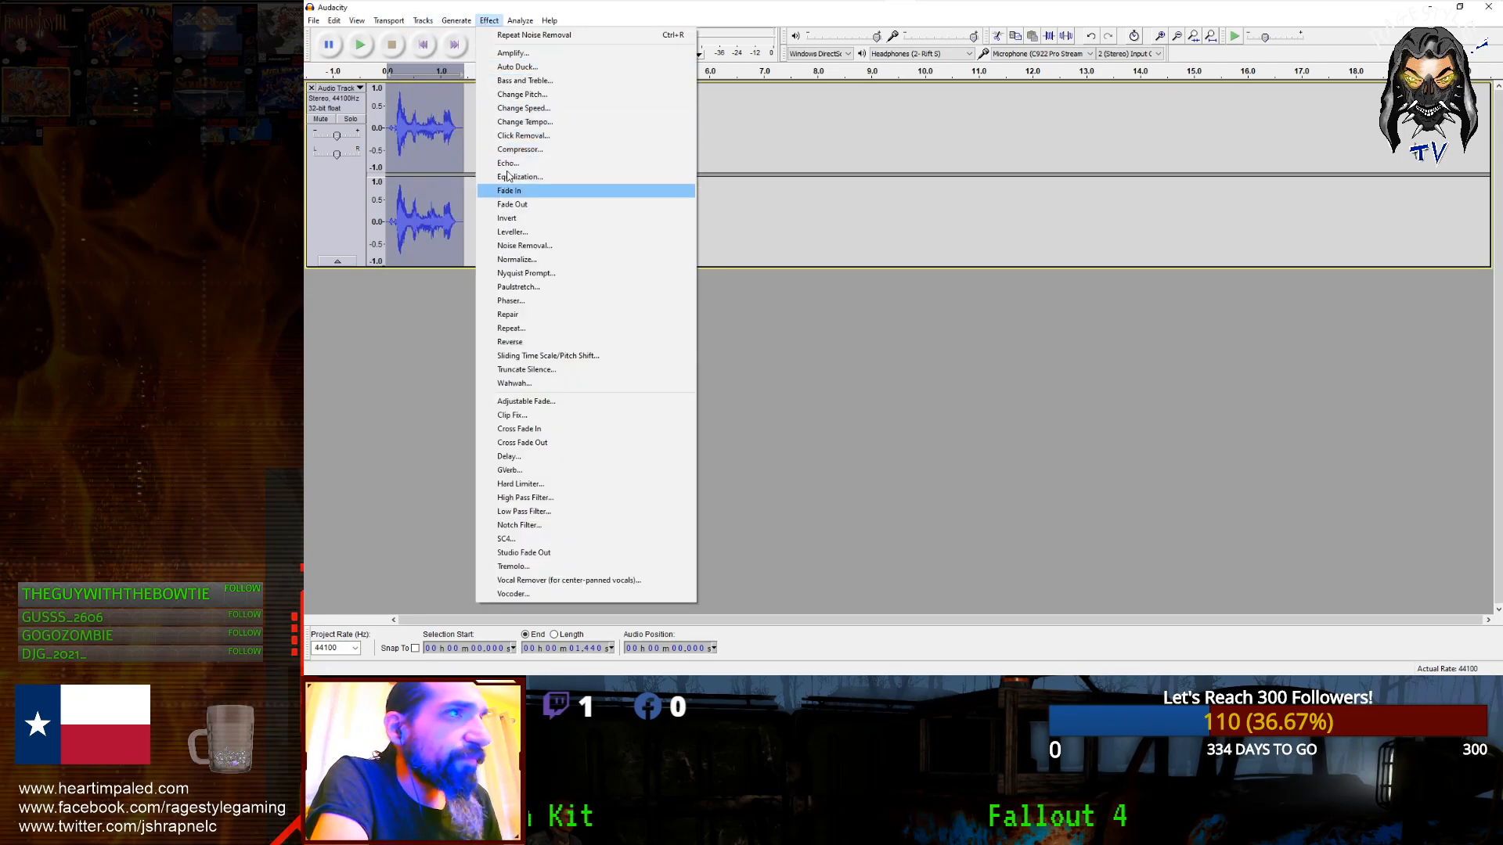
pyautogui.moveTo(423, 21)
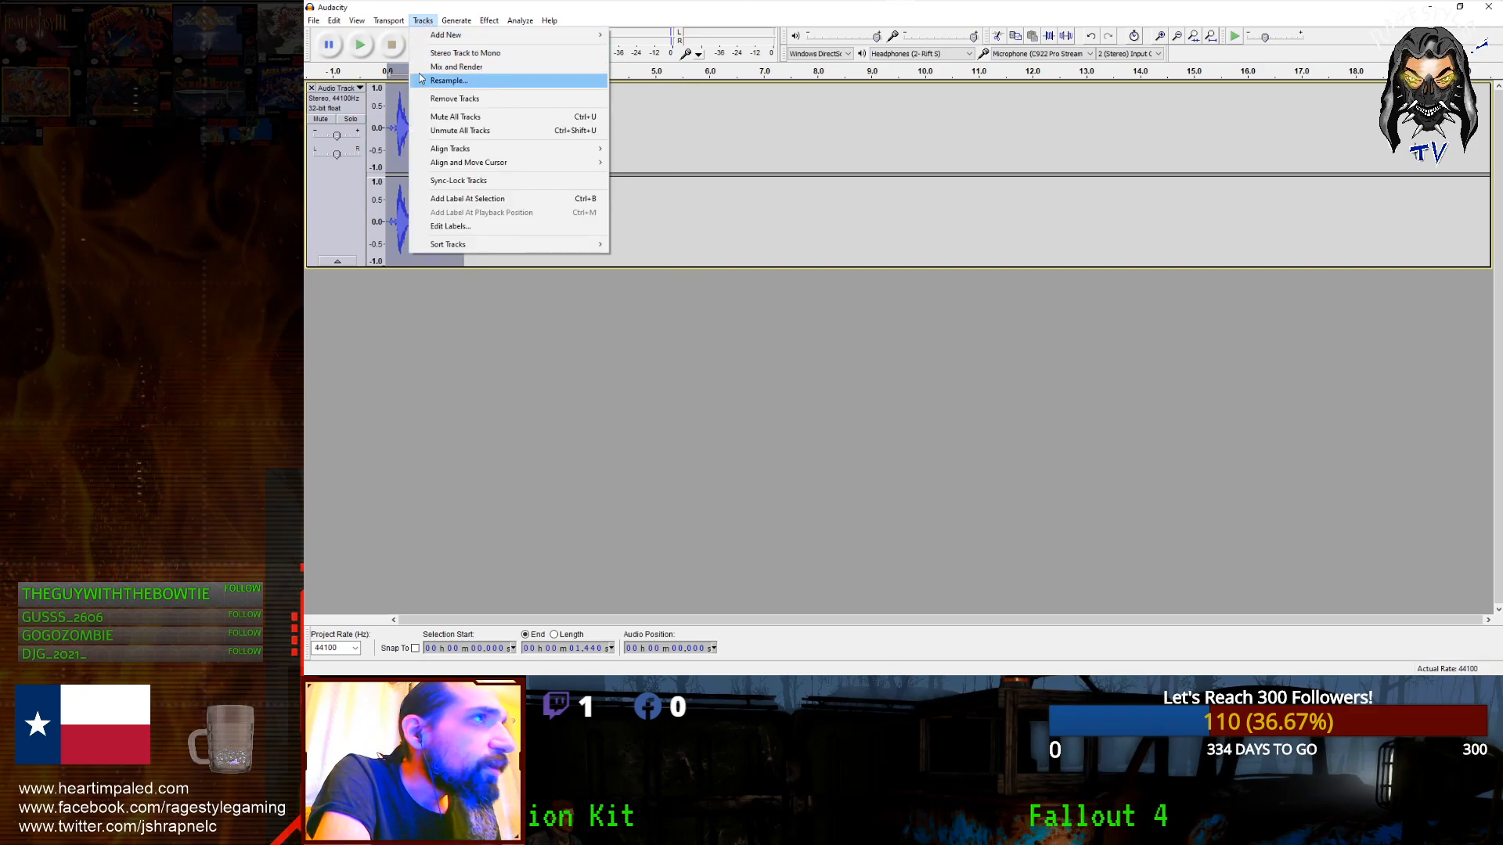
pyautogui.click(426, 57)
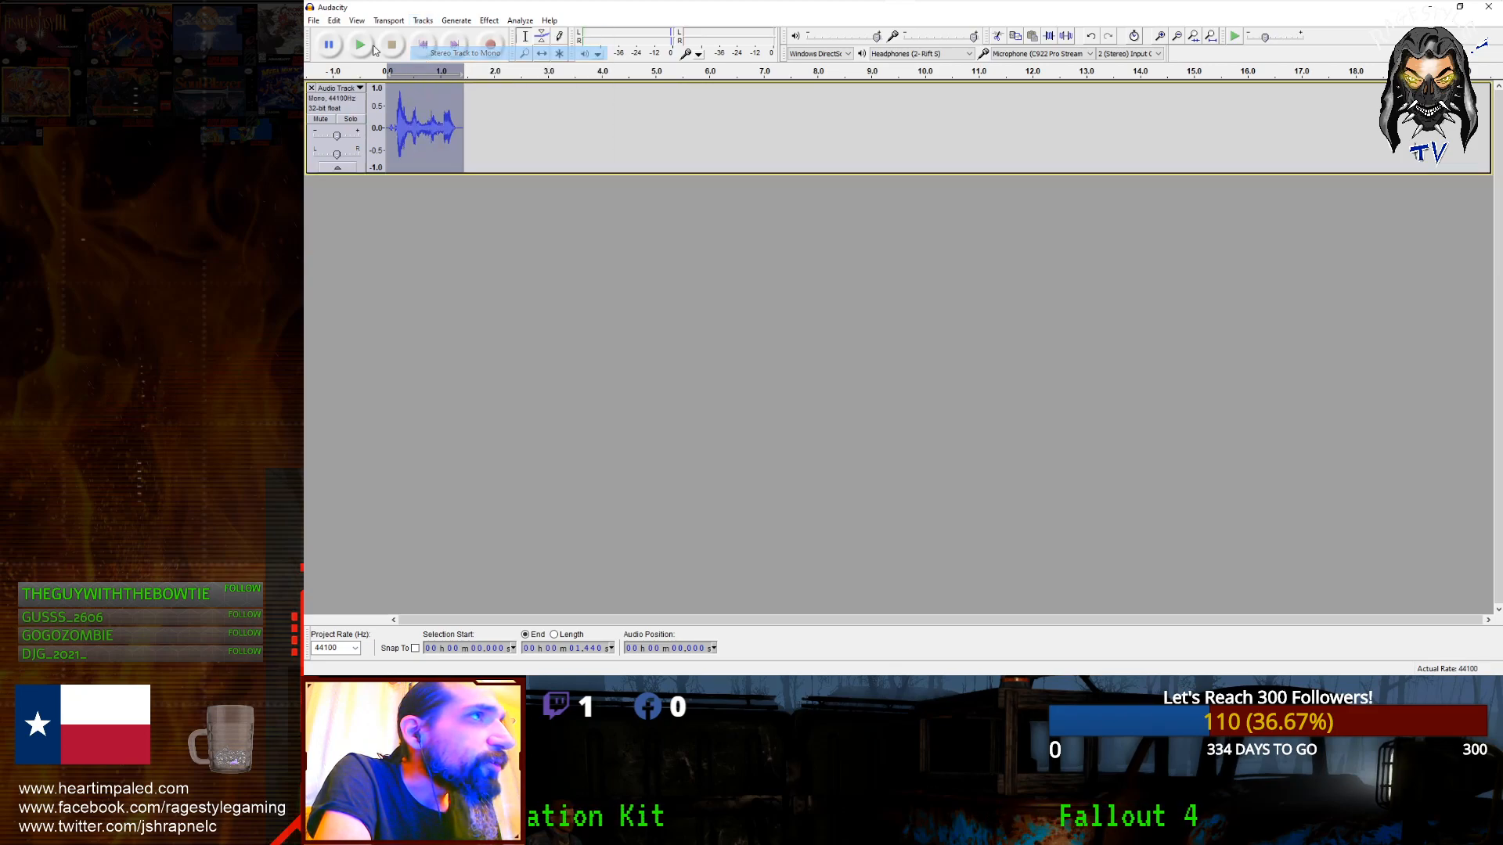
# Step: Start exporting the selected audio and create two new folders inside the streamtutorial1.esp voice folder
pyautogui.click(317, 22)
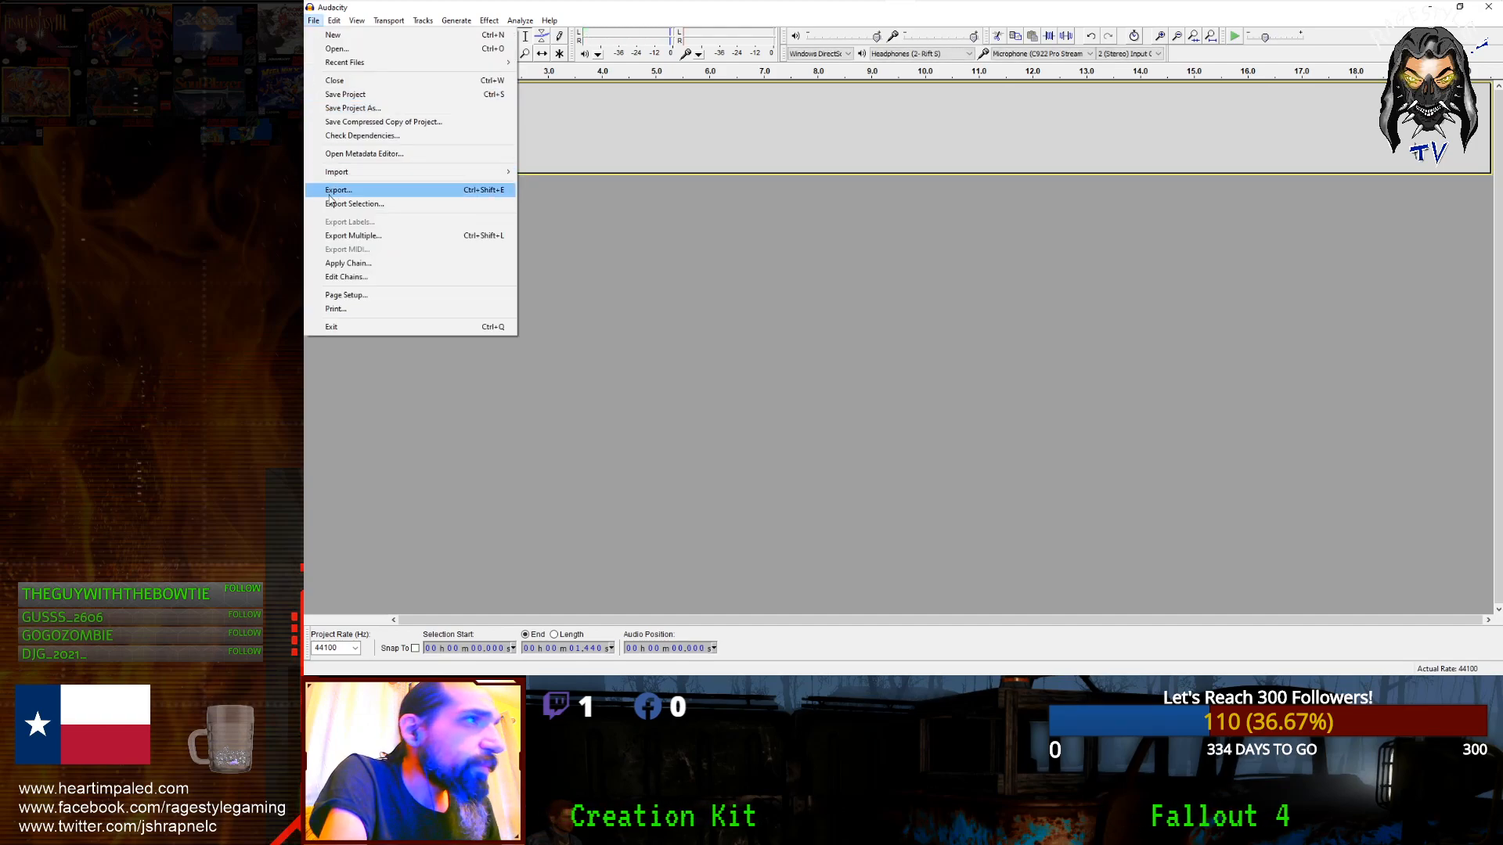
pyautogui.moveTo(344, 174)
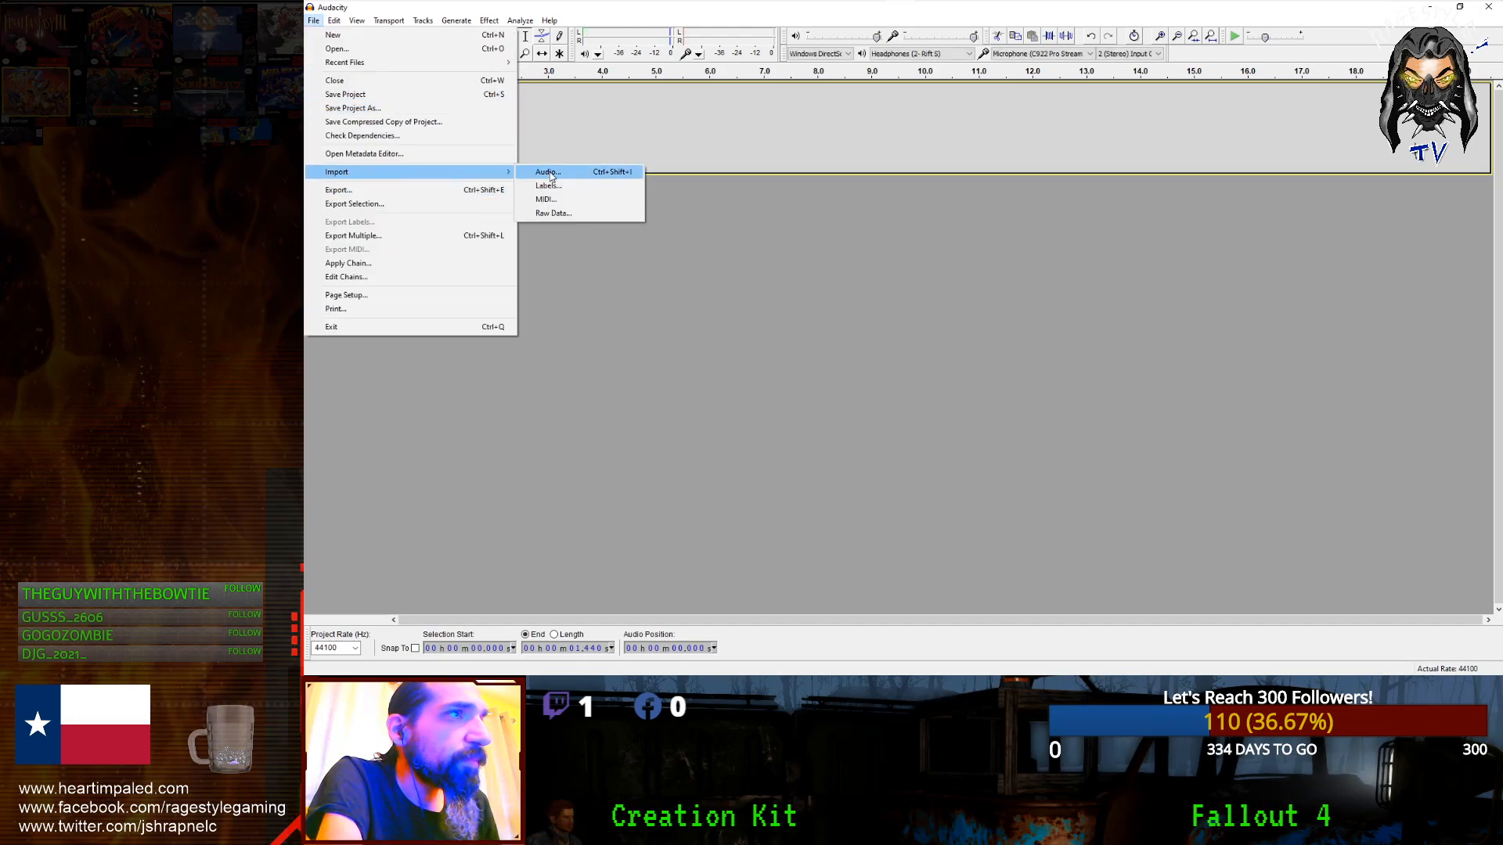
pyautogui.click(360, 203)
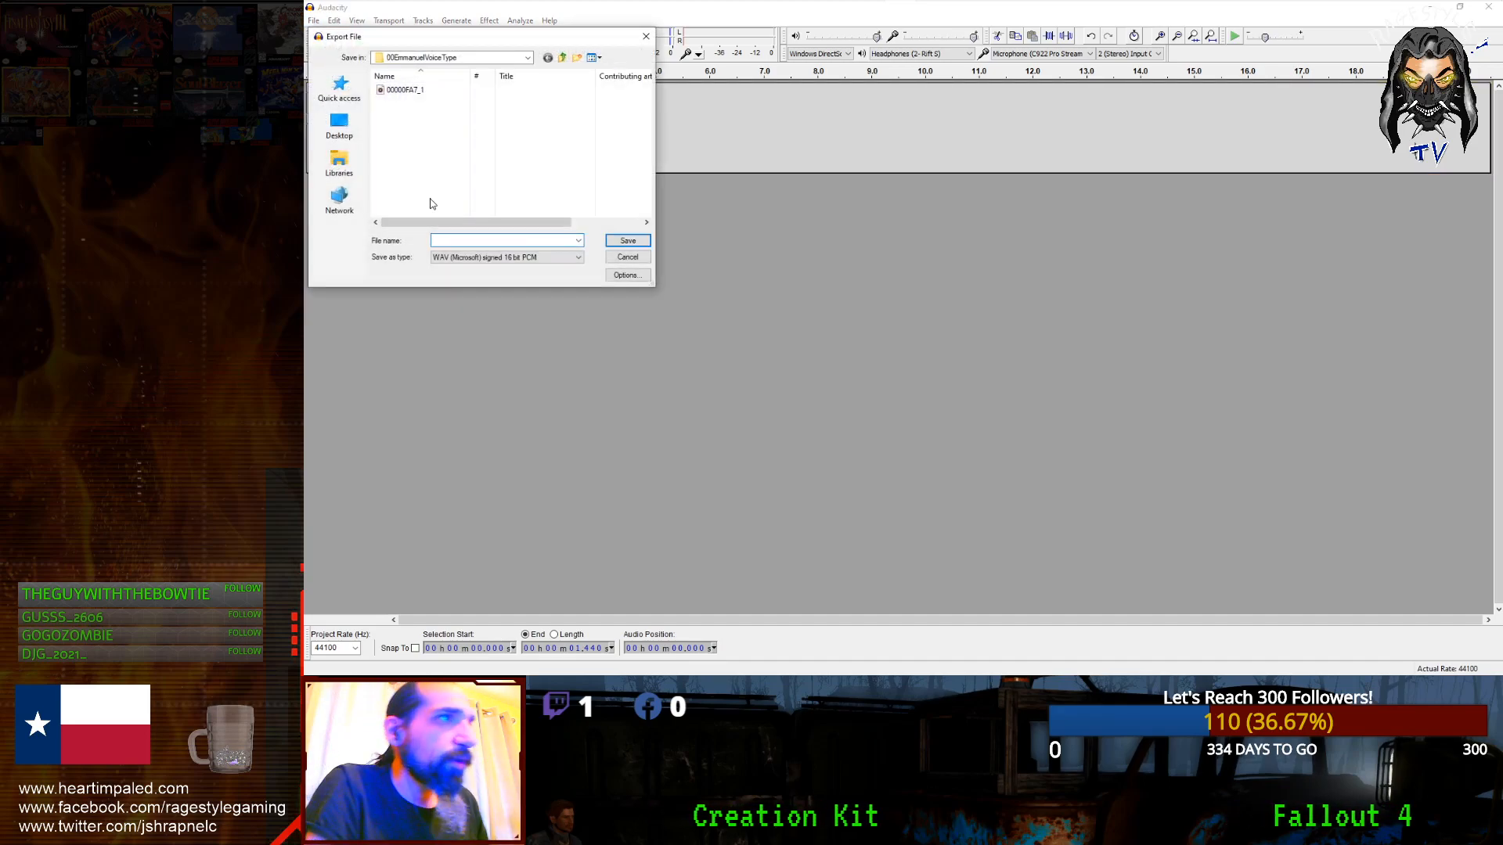
pyautogui.click(562, 58)
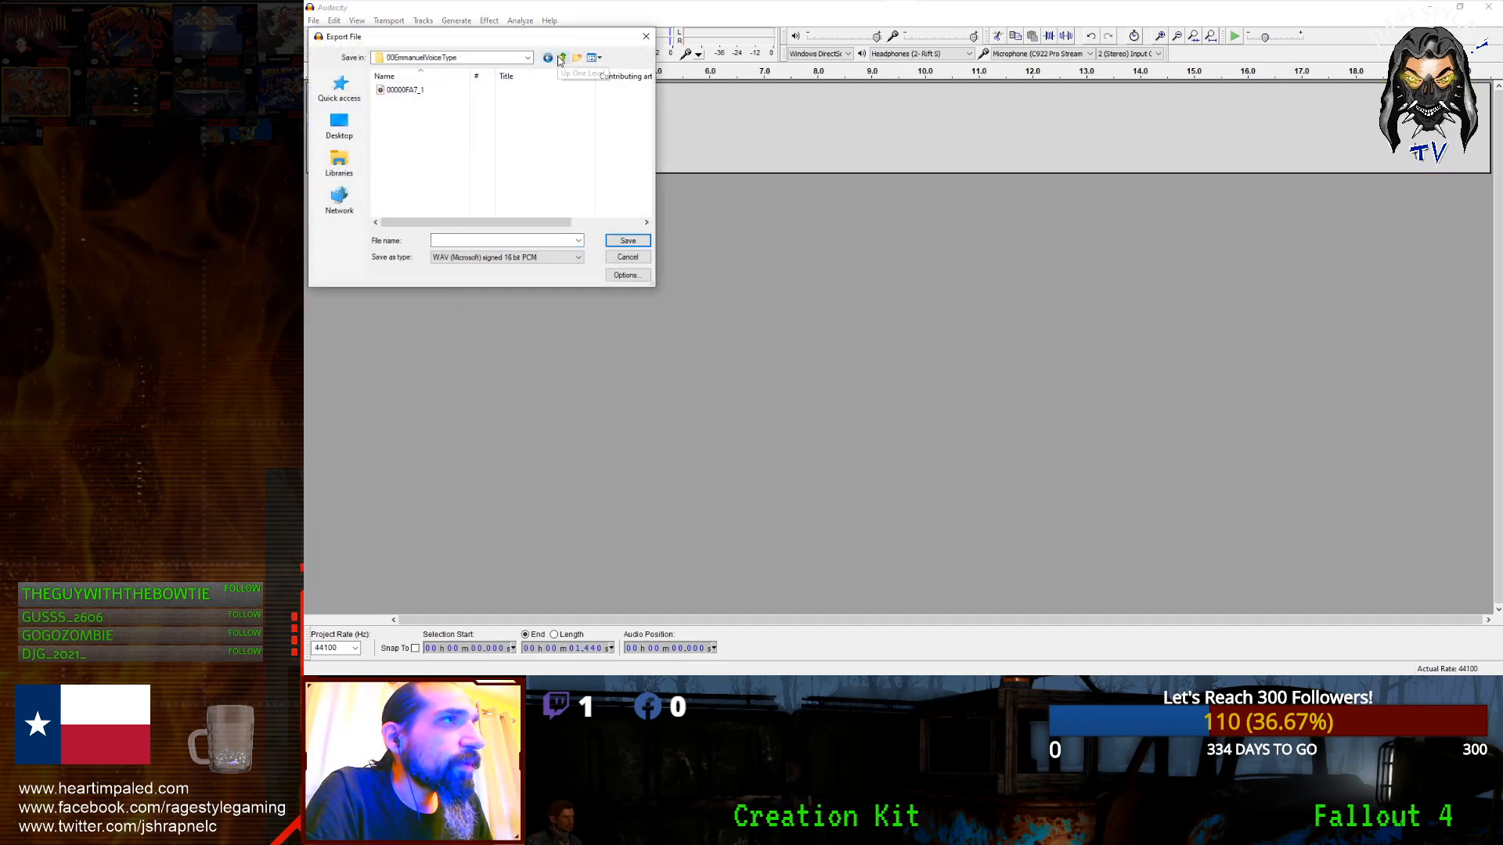
pyautogui.rightClick(459, 168)
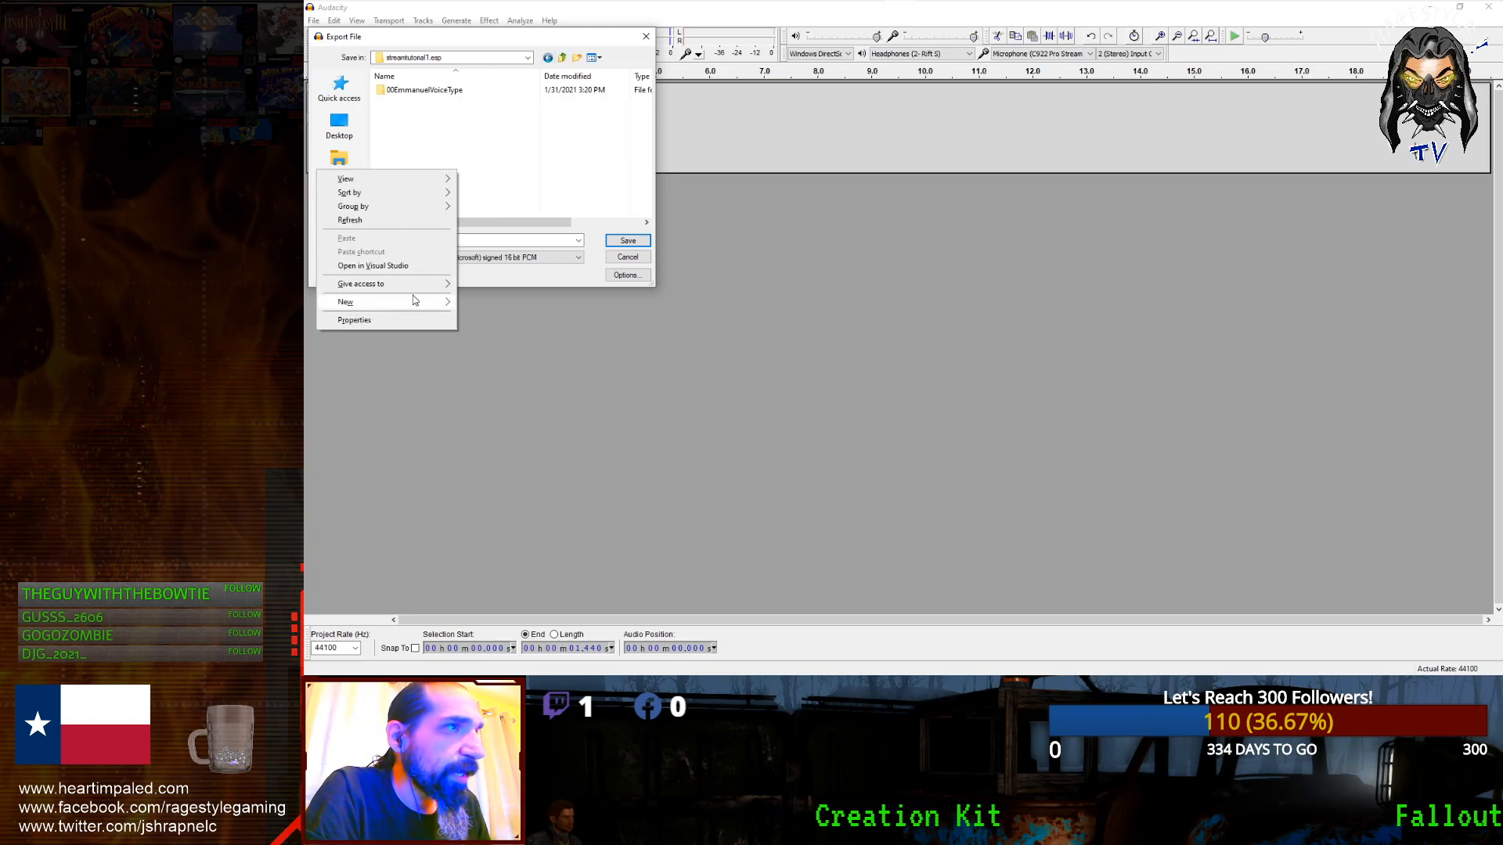
pyautogui.moveTo(418, 302)
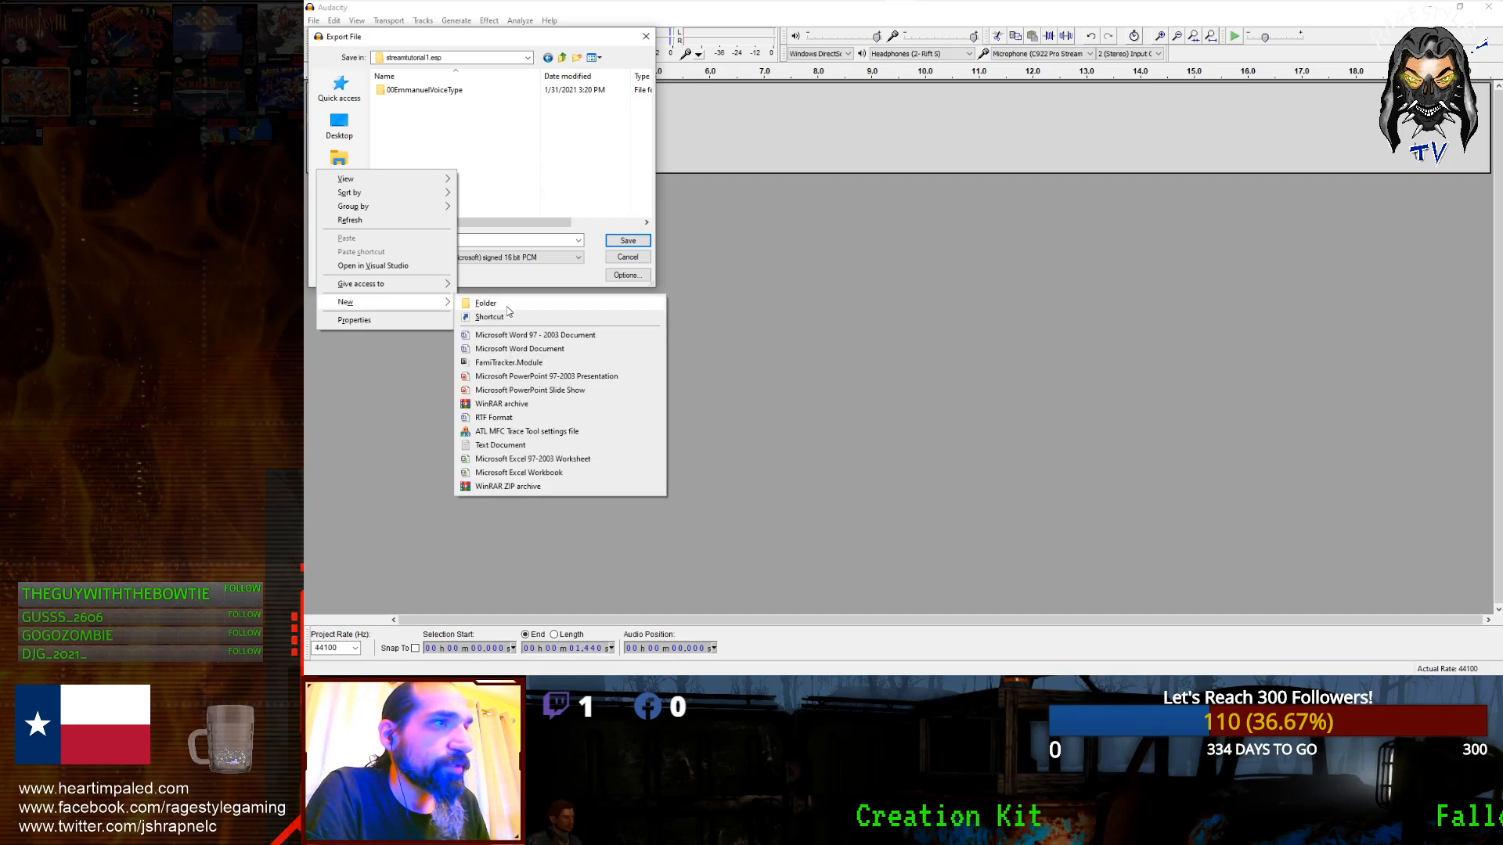
pyautogui.click(501, 305)
pyautogui.rightClick(447, 184)
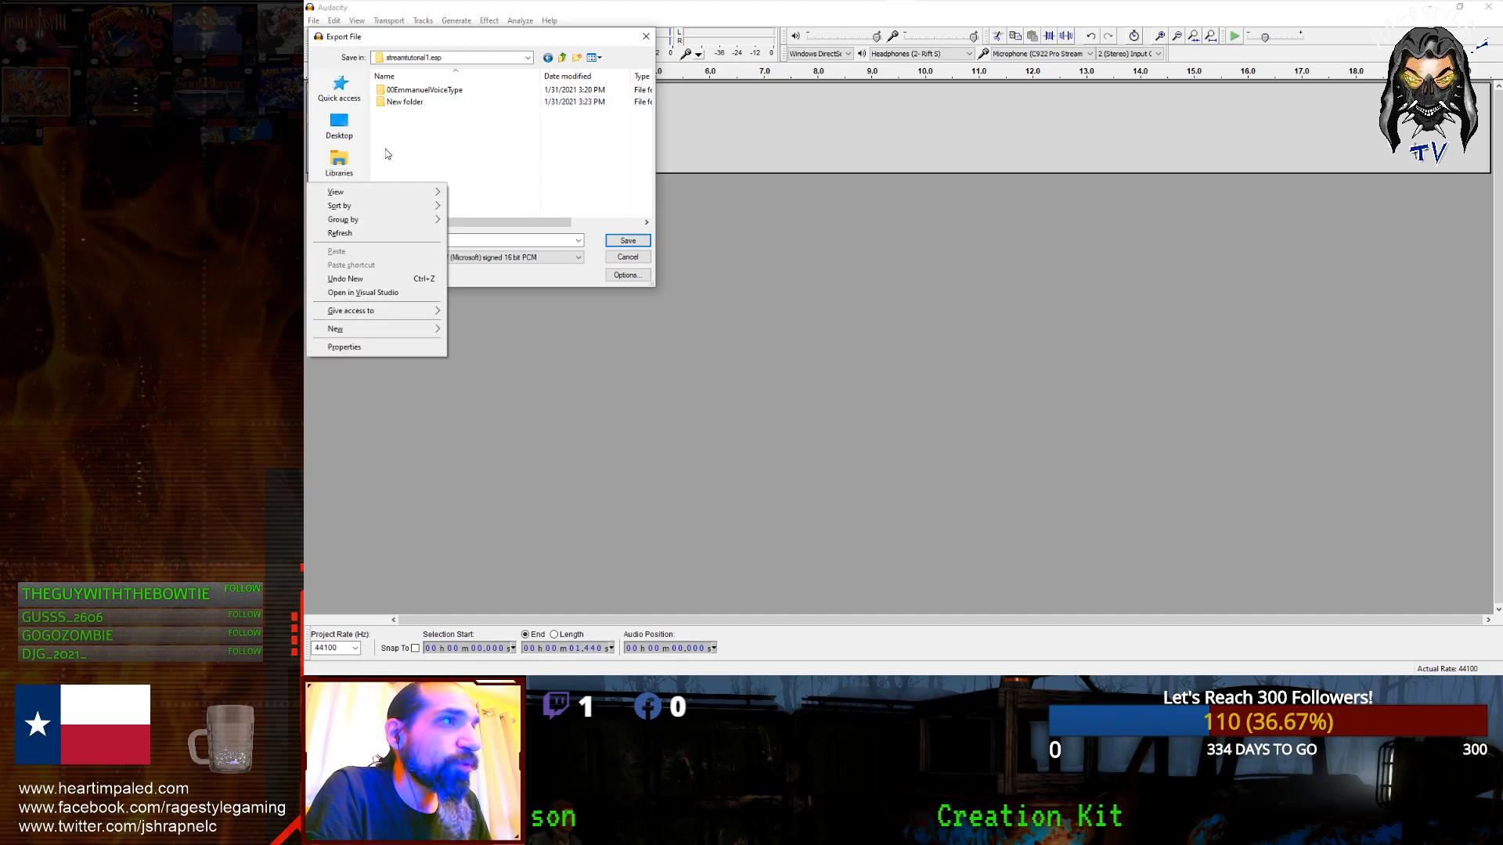
pyautogui.moveTo(349, 335)
pyautogui.click(482, 328)
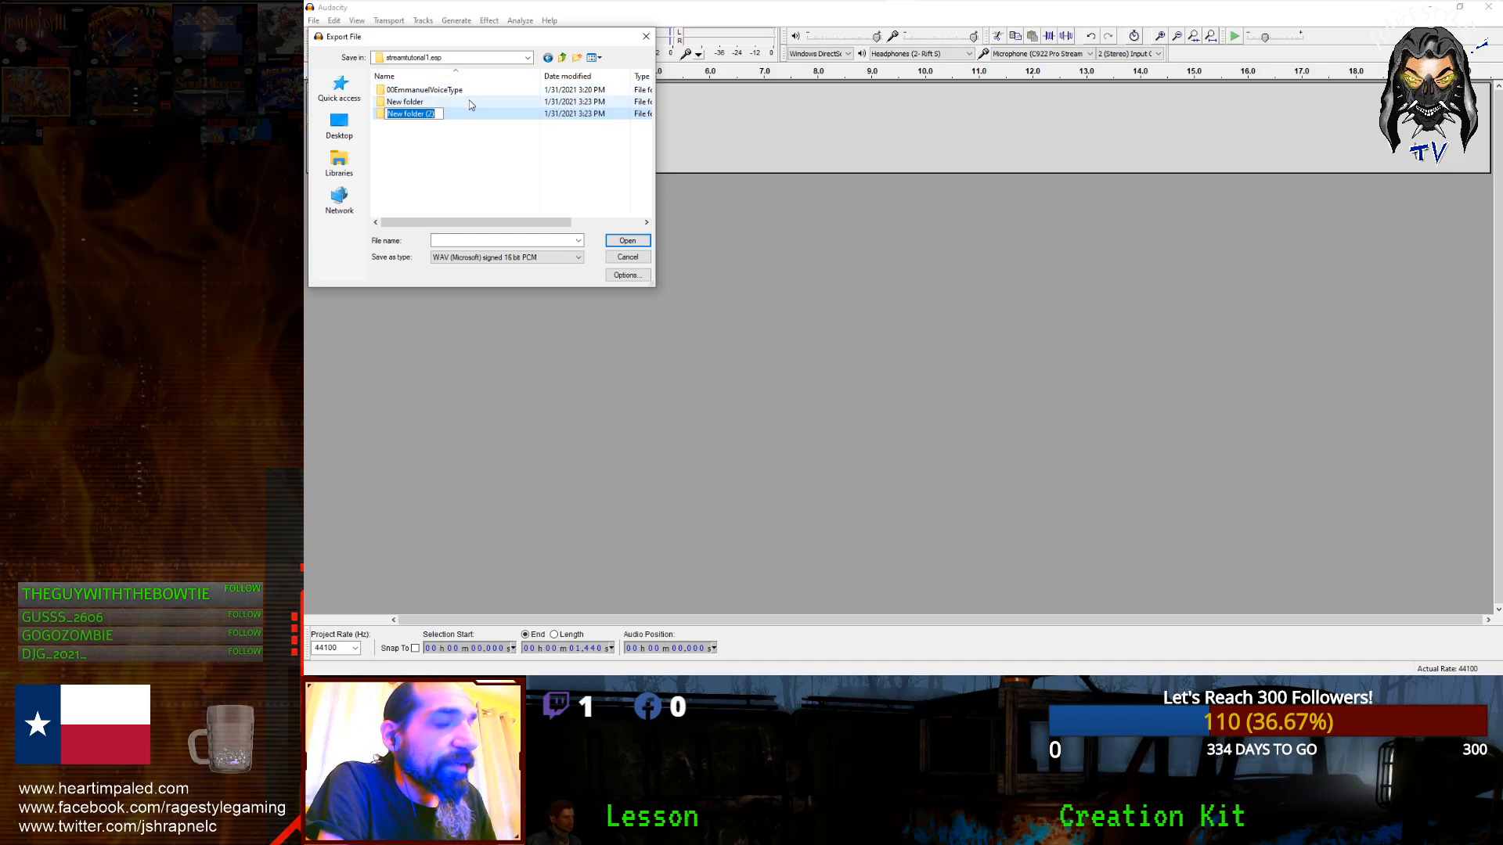
pyautogui.click(496, 158)
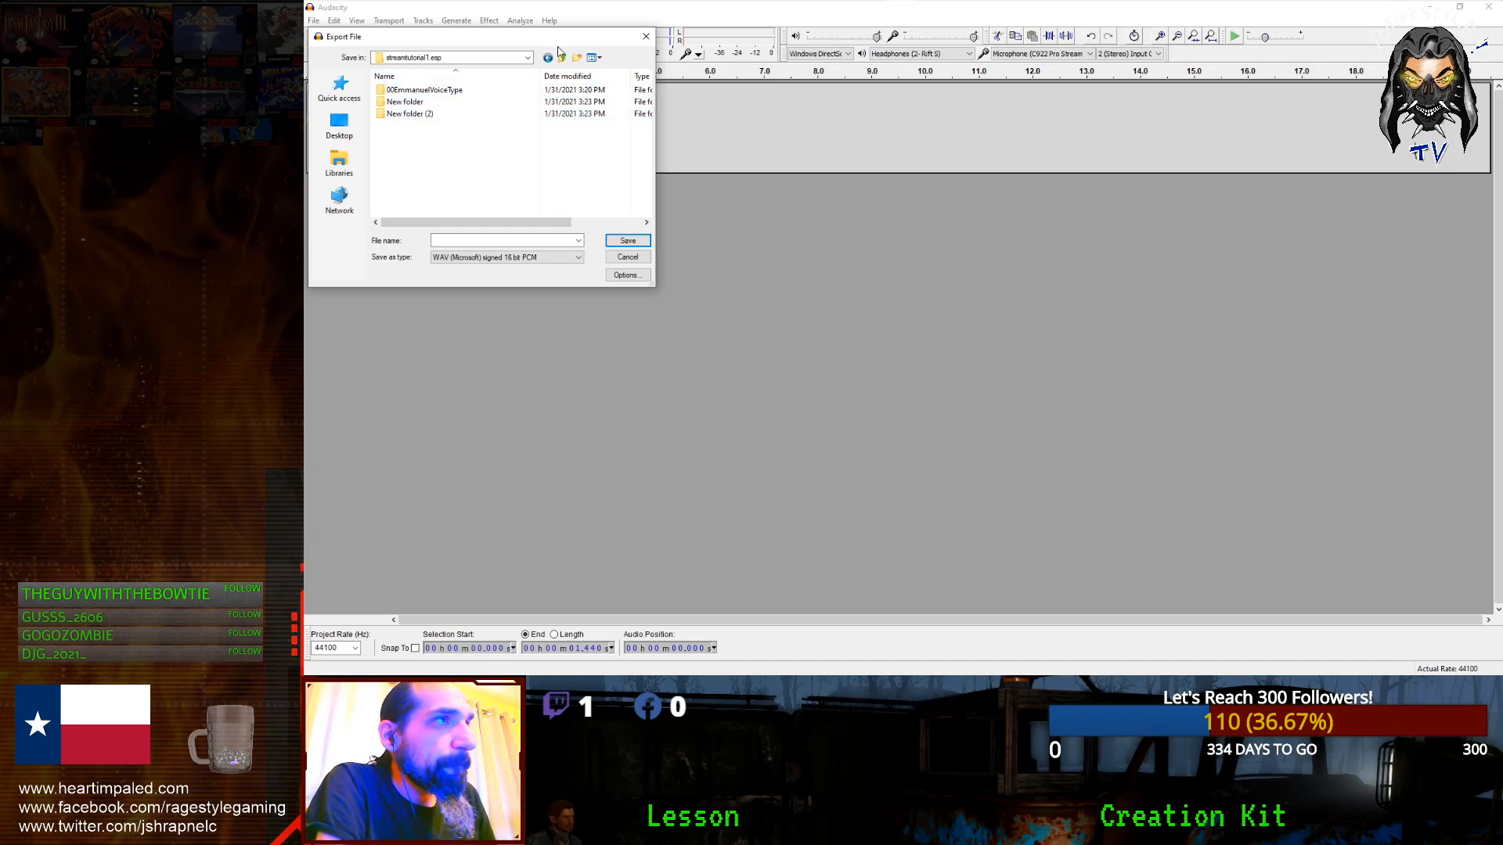
# Step: Look through the JonsMod.esm voice folder for the player voice folder names
pyautogui.click(562, 58)
pyautogui.click(462, 162)
pyautogui.doubleClick(462, 162)
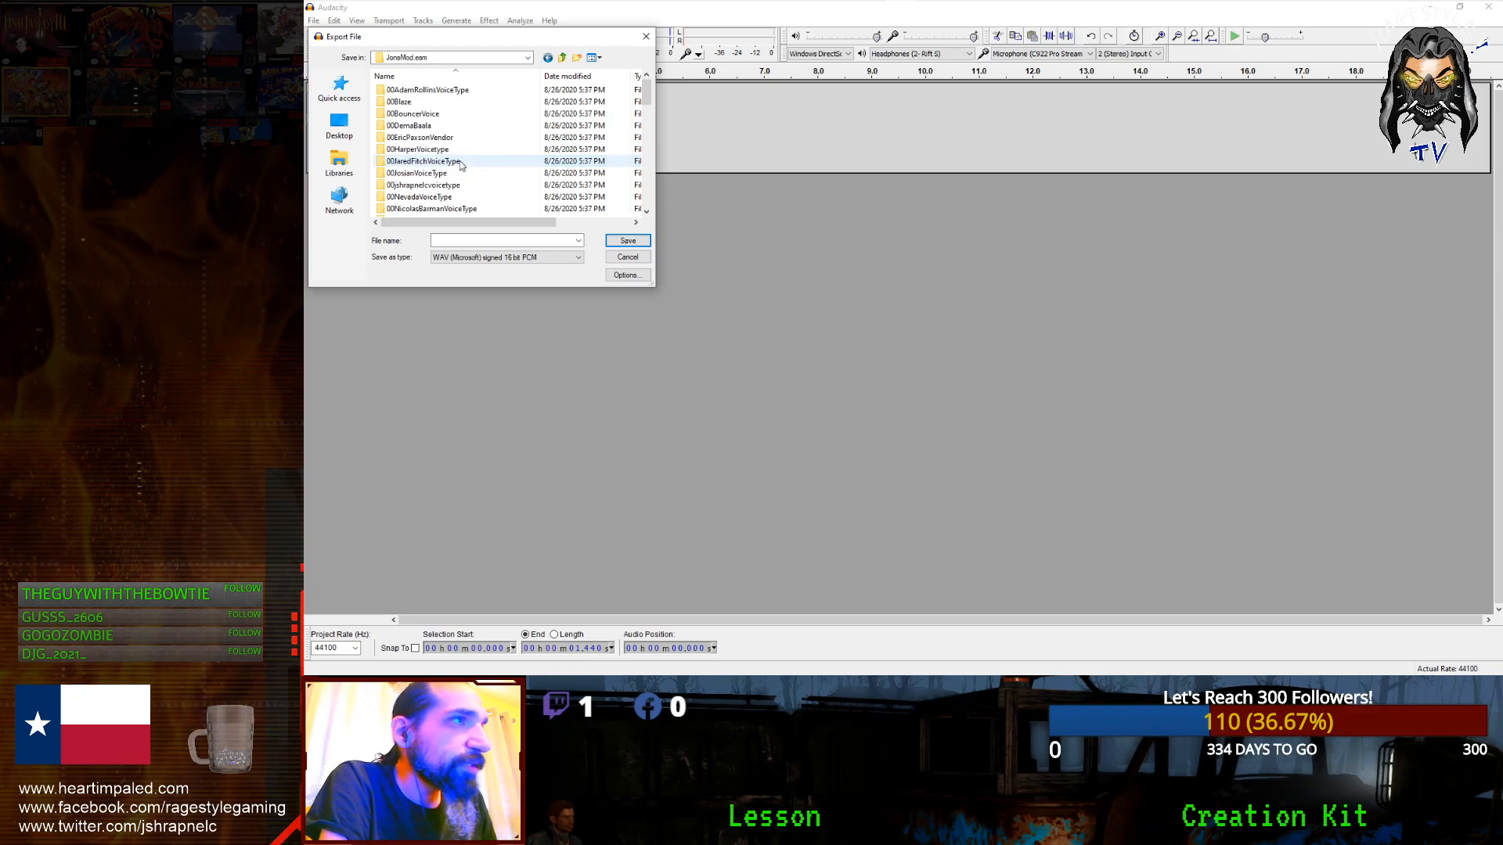
pyautogui.scroll(-5, 461, 164)
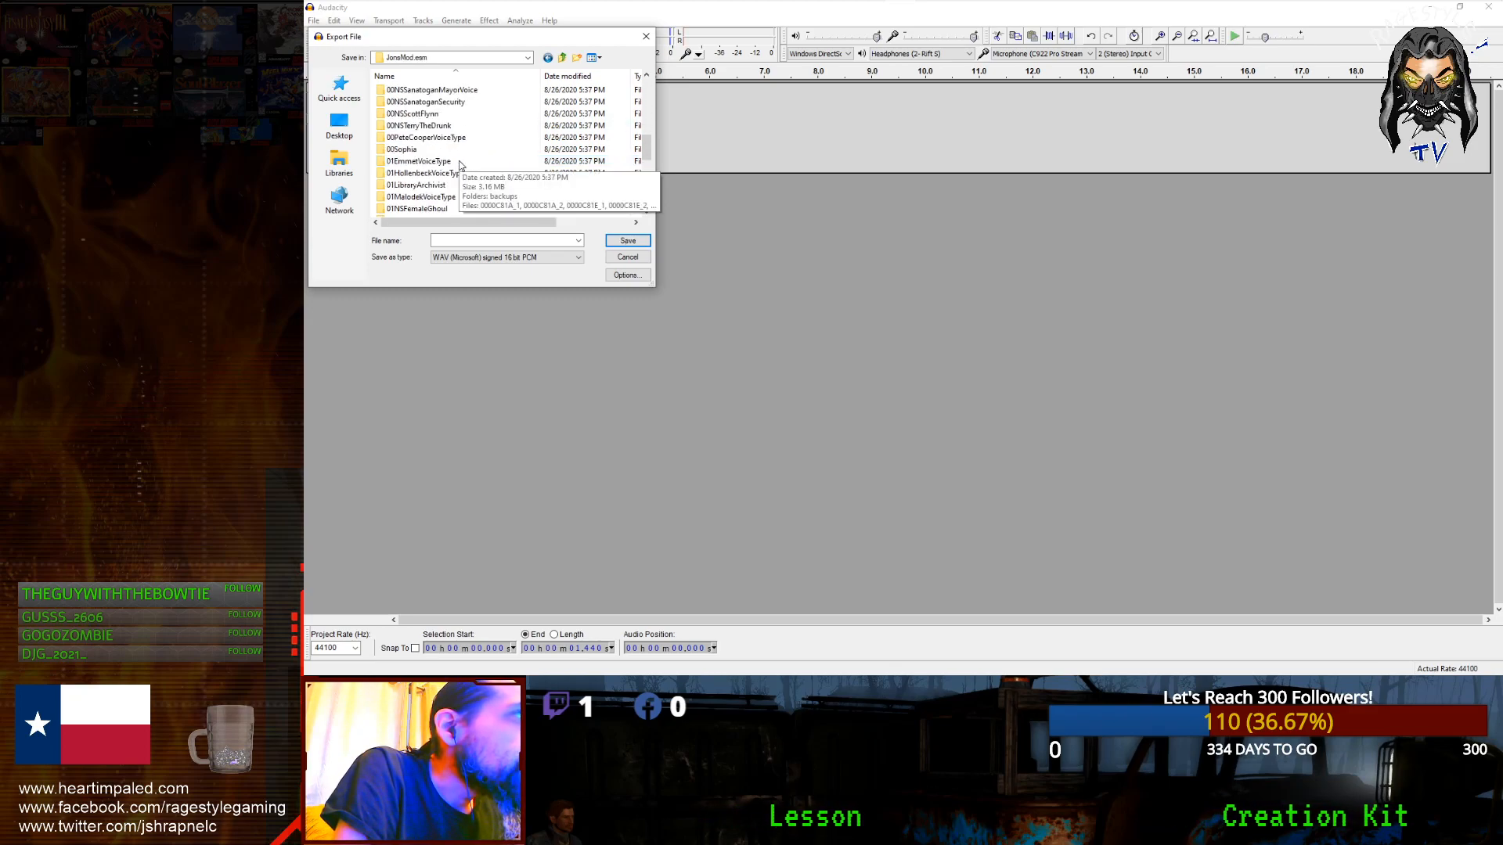
pyautogui.scroll(-5, 470, 169)
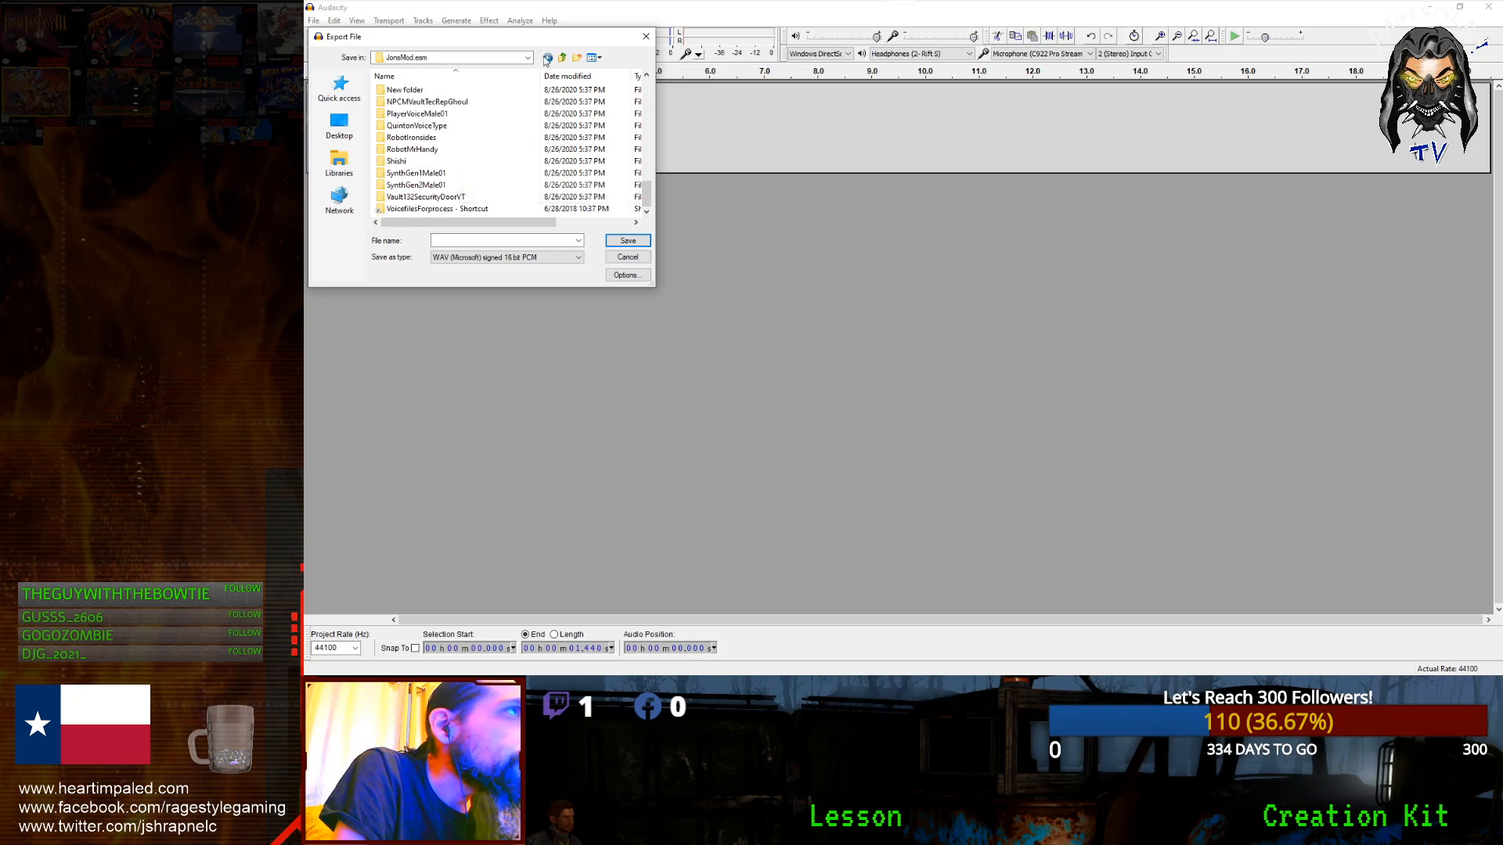
# Step: Find the player voice folders in the AA FusionCityRising.esp folder and copy the folder name PlayerVoiceMale01
pyautogui.click(562, 58)
pyautogui.click(429, 104)
pyautogui.doubleClick(429, 105)
pyautogui.scroll(-3, 432, 114)
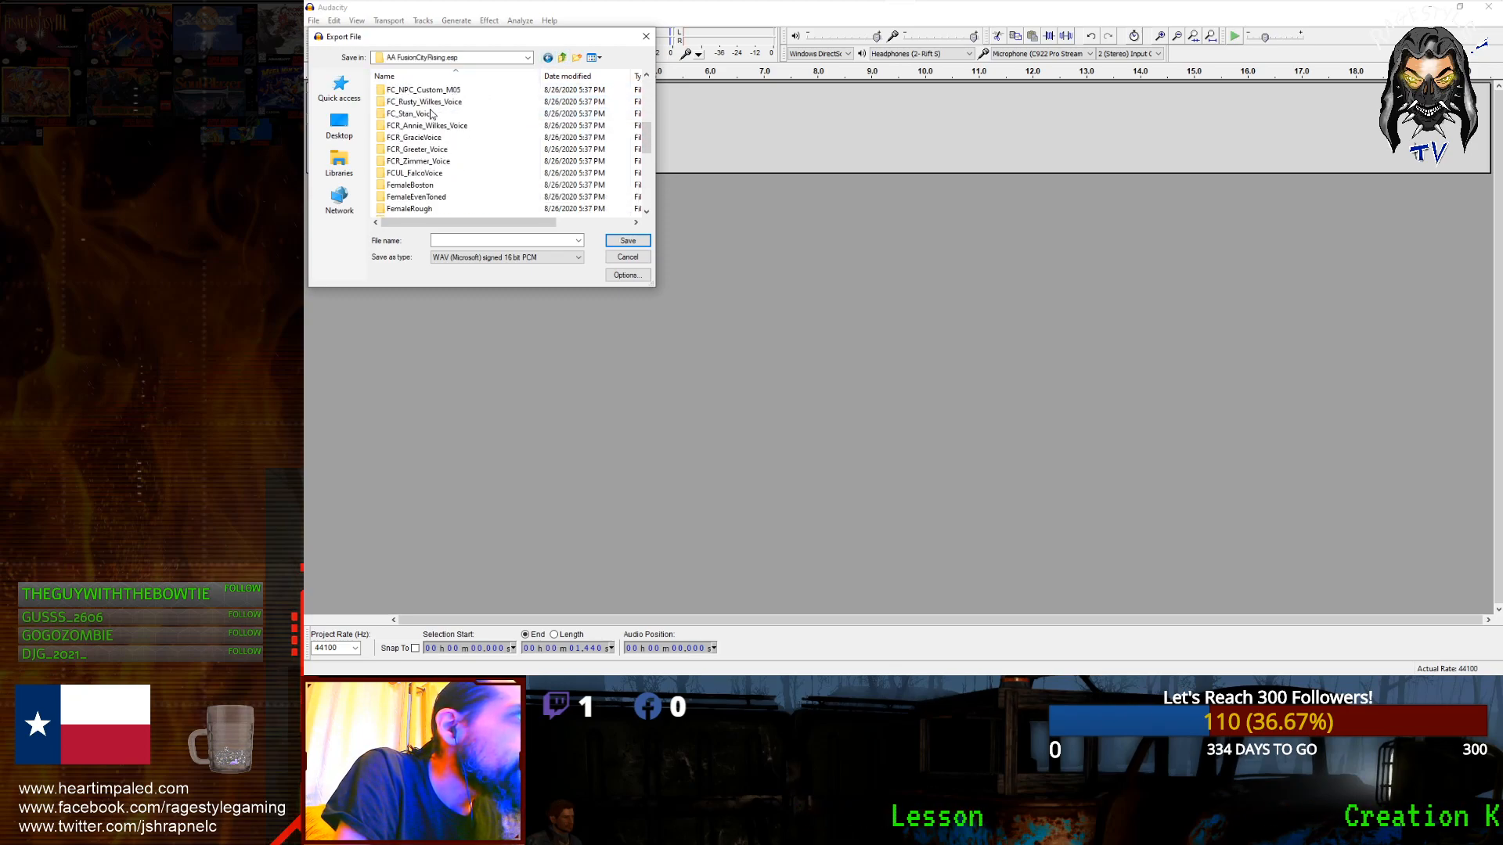
pyautogui.scroll(-1, 434, 115)
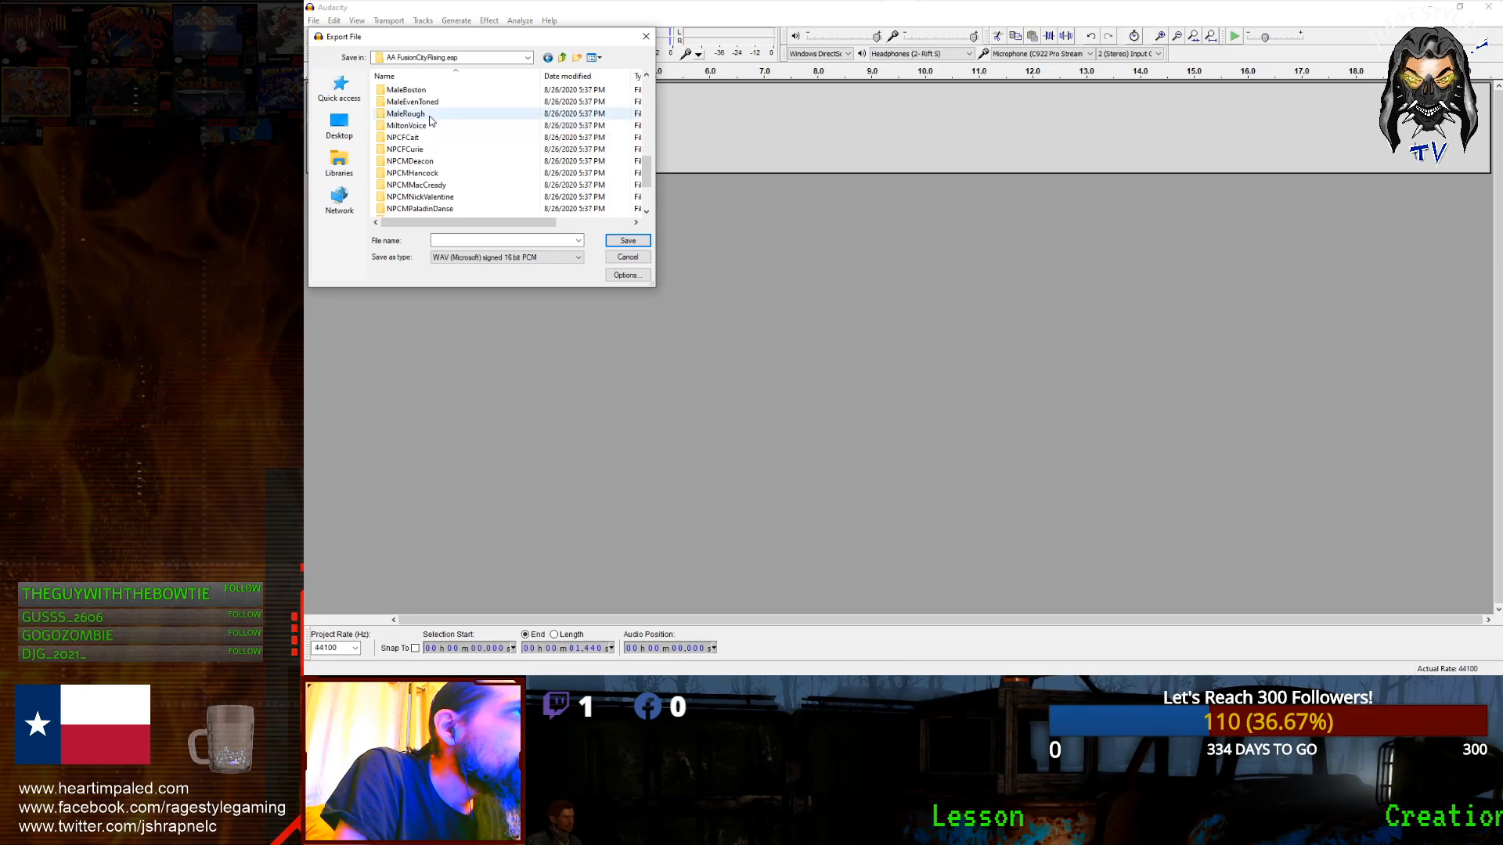
pyautogui.scroll(-3, 442, 137)
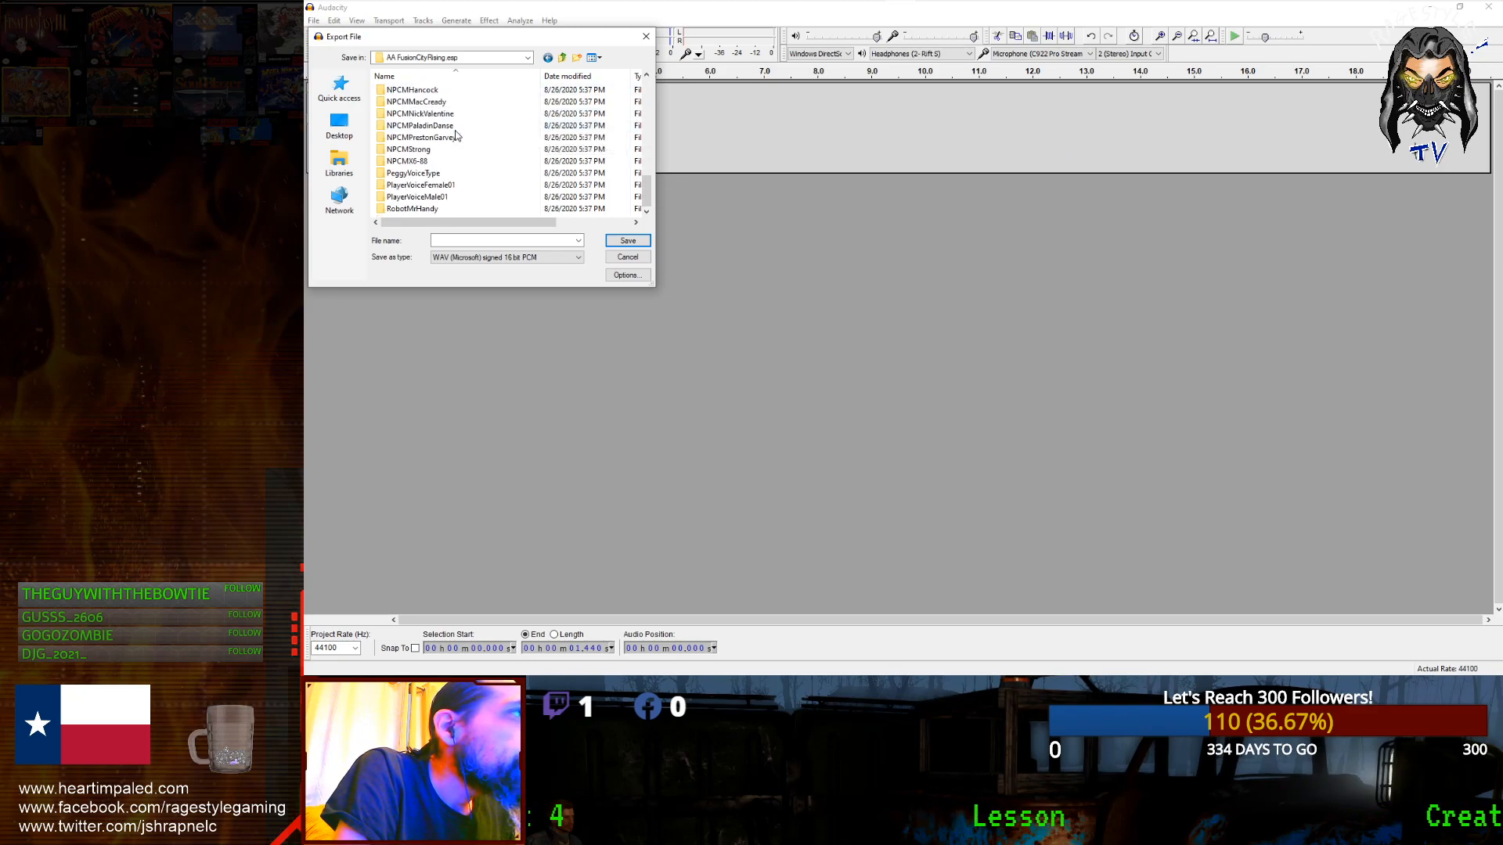
pyautogui.click(486, 198)
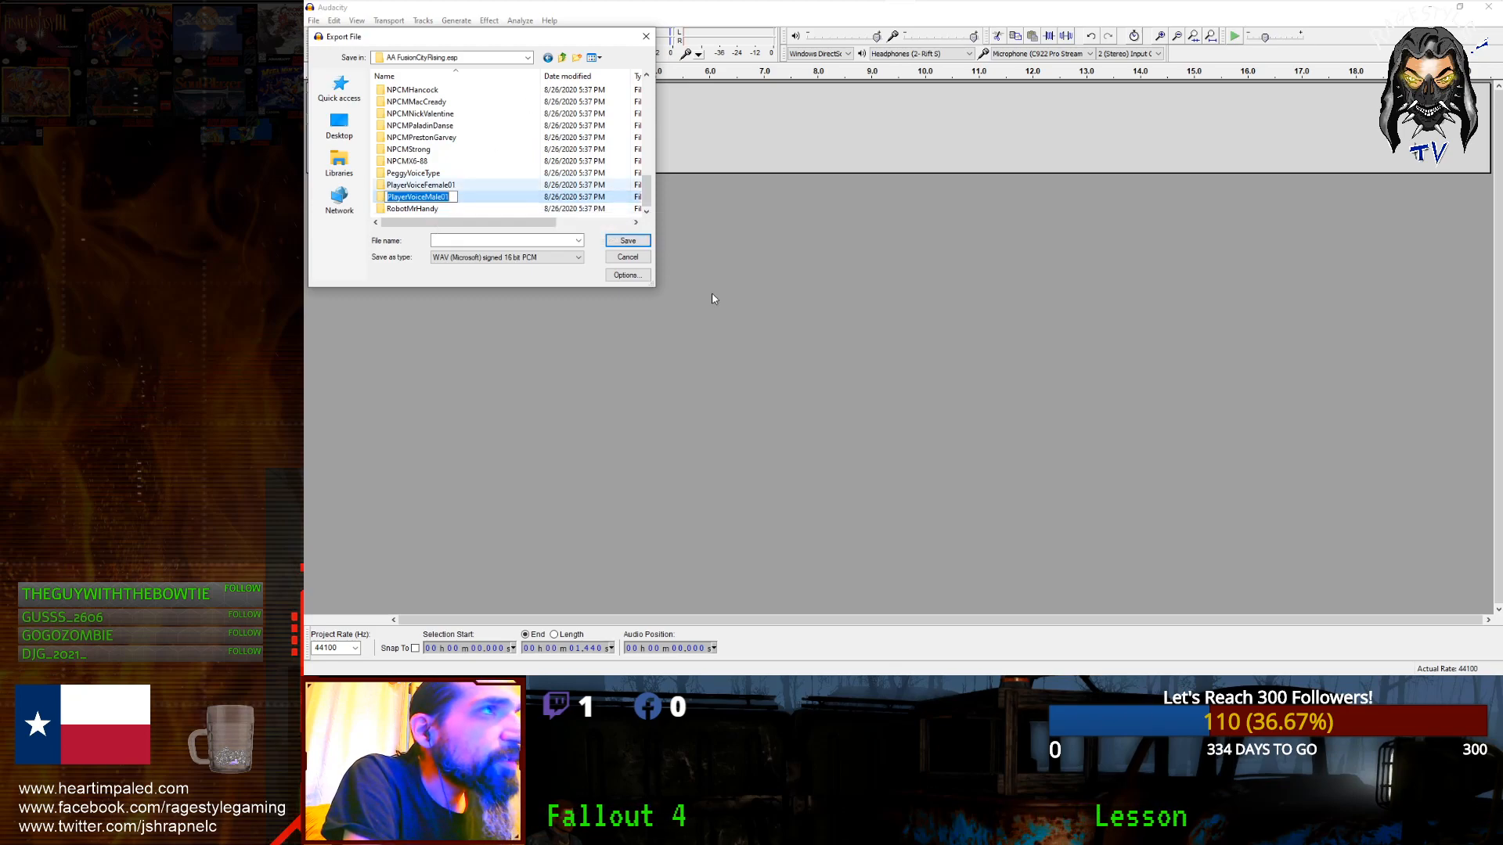
# Step: Return to the streamtutorial1.esp folder and rename New folder as PlayerVoiceMale01
pyautogui.click(562, 57)
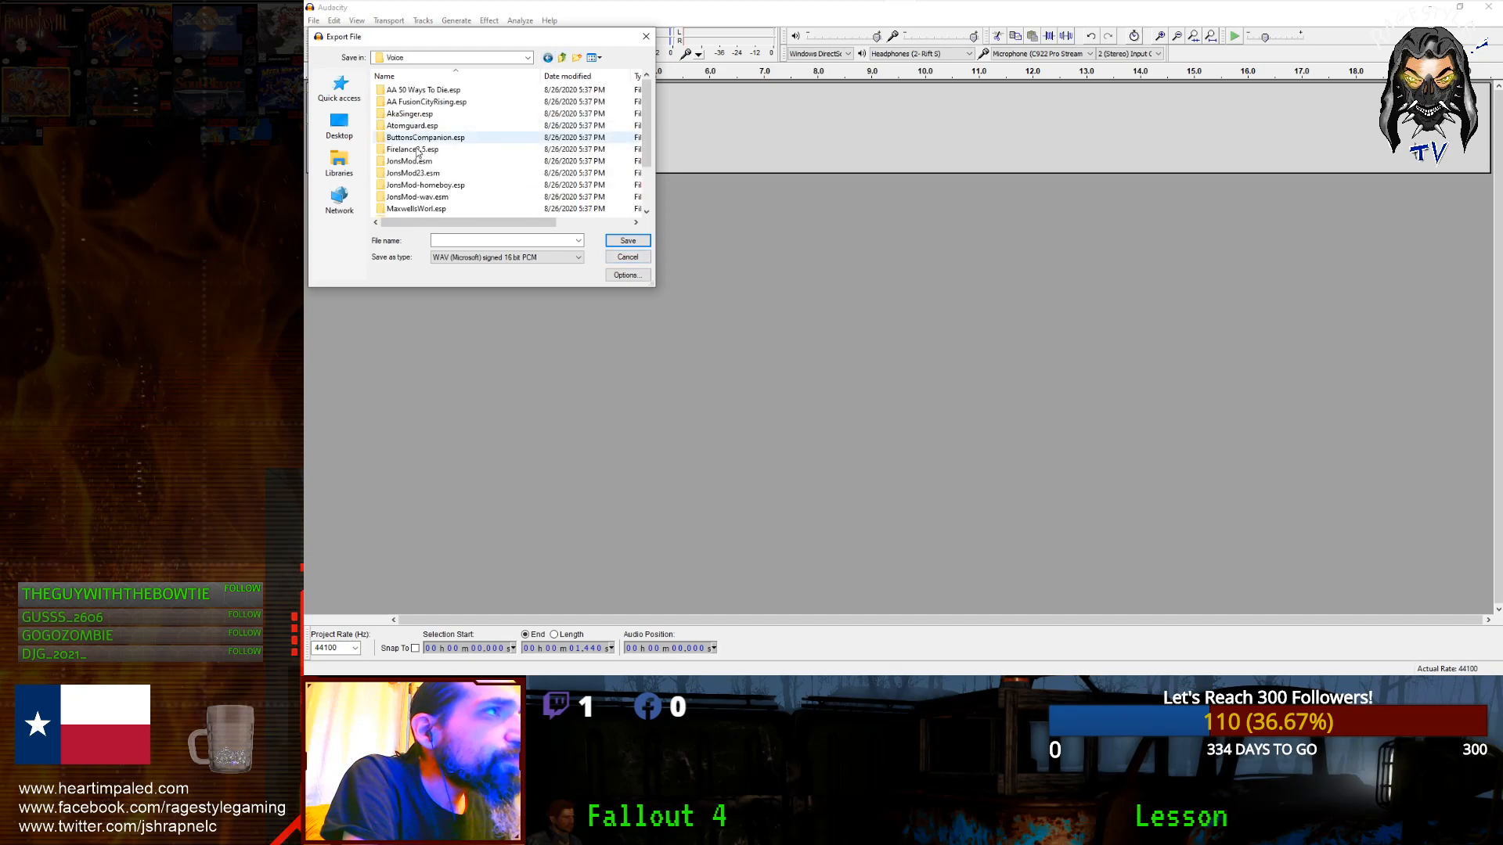
pyautogui.scroll(-3, 422, 191)
pyautogui.doubleClick(421, 191)
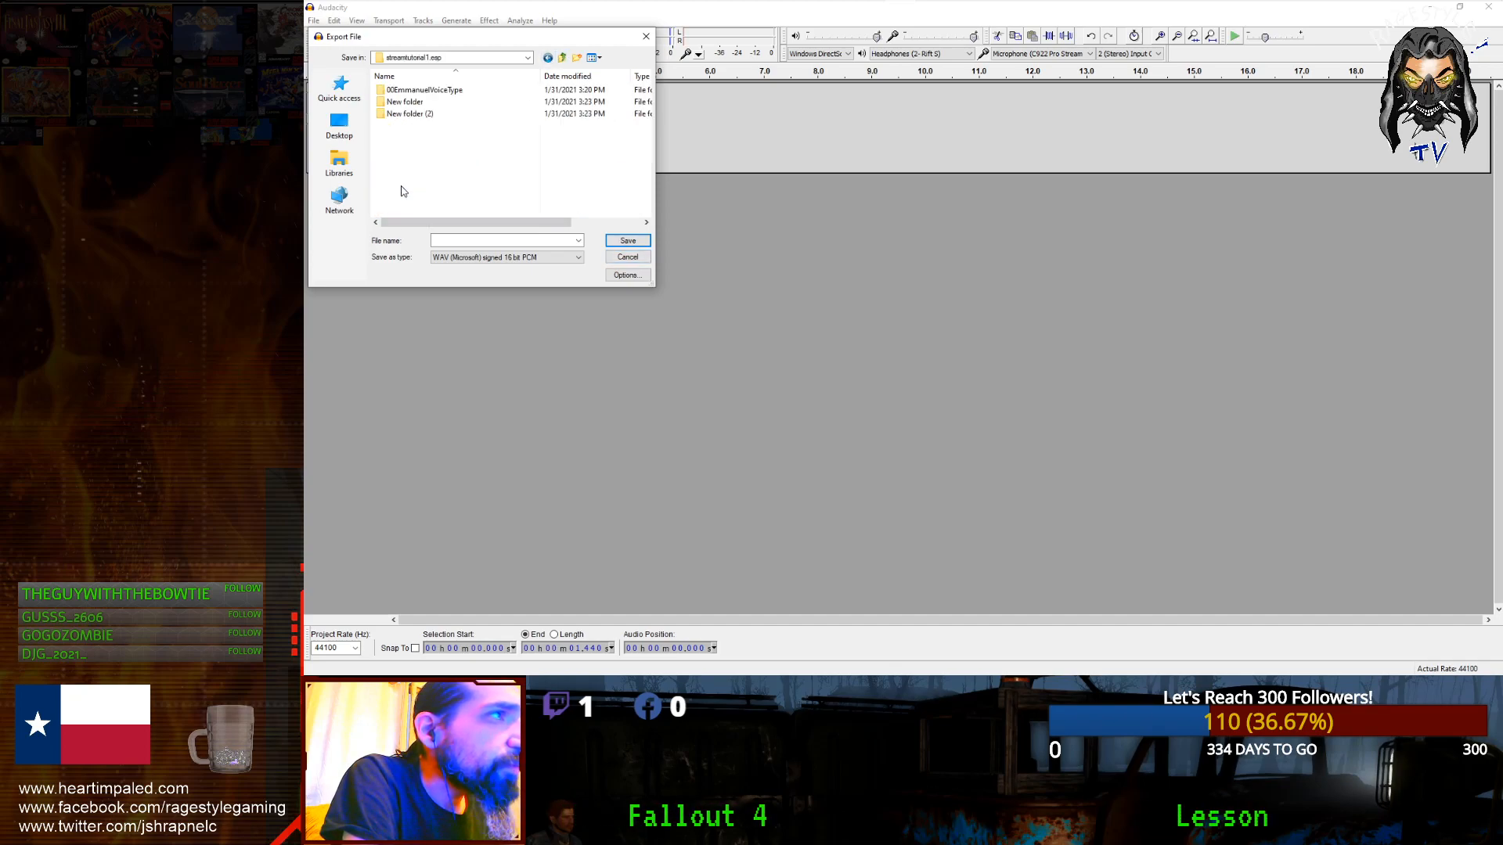
pyautogui.click(411, 102)
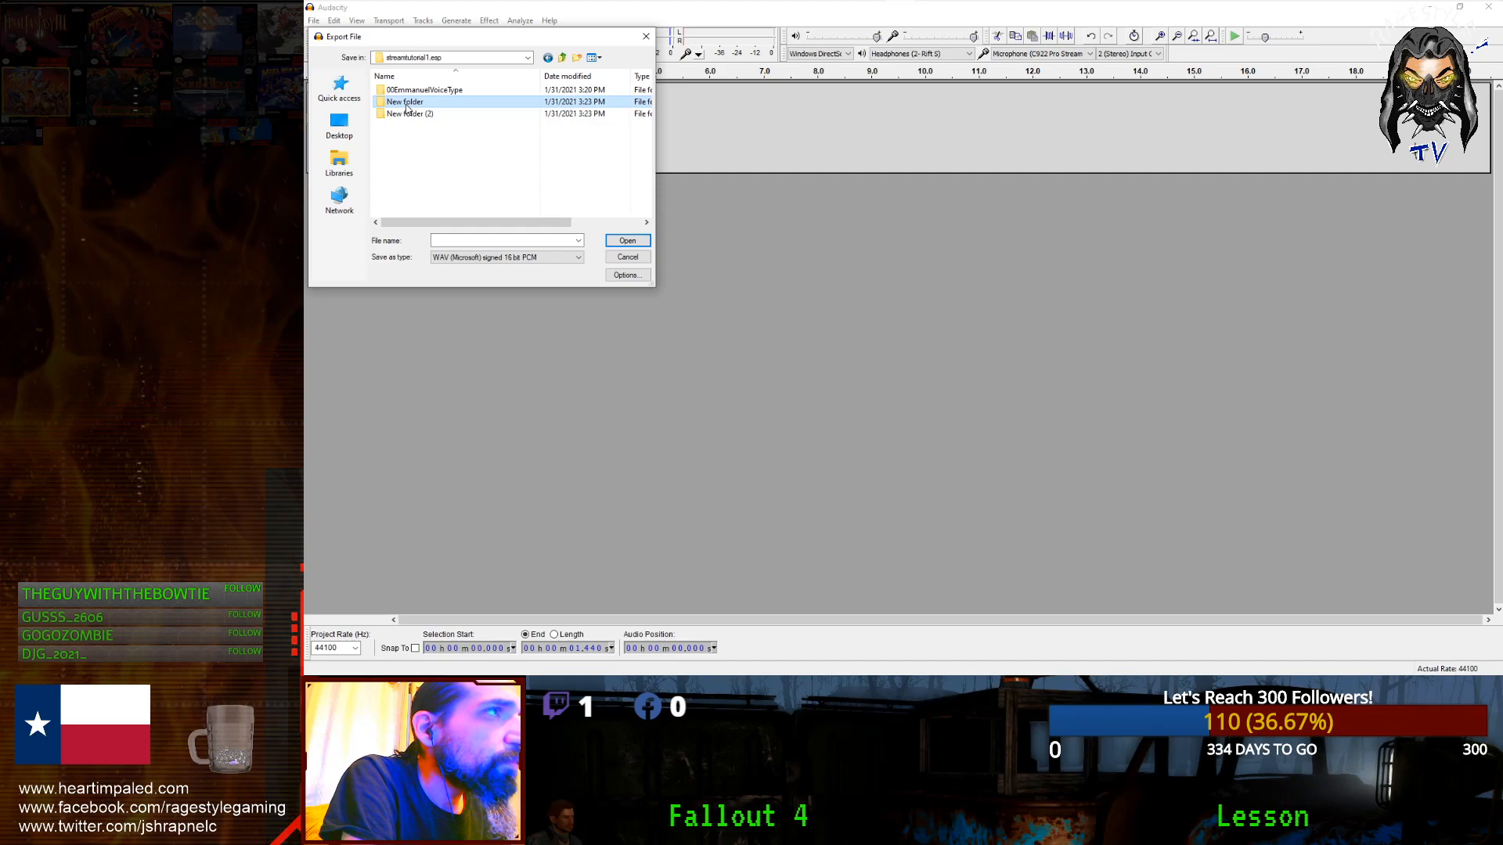
pyautogui.click(405, 105)
pyautogui.write('PlayerVoiceMale01')
# Step: Rename New folder (2) as PlayerVoiceFemale01 and open the PlayerVoiceMale01 folder as the export location
pyautogui.click(414, 115)
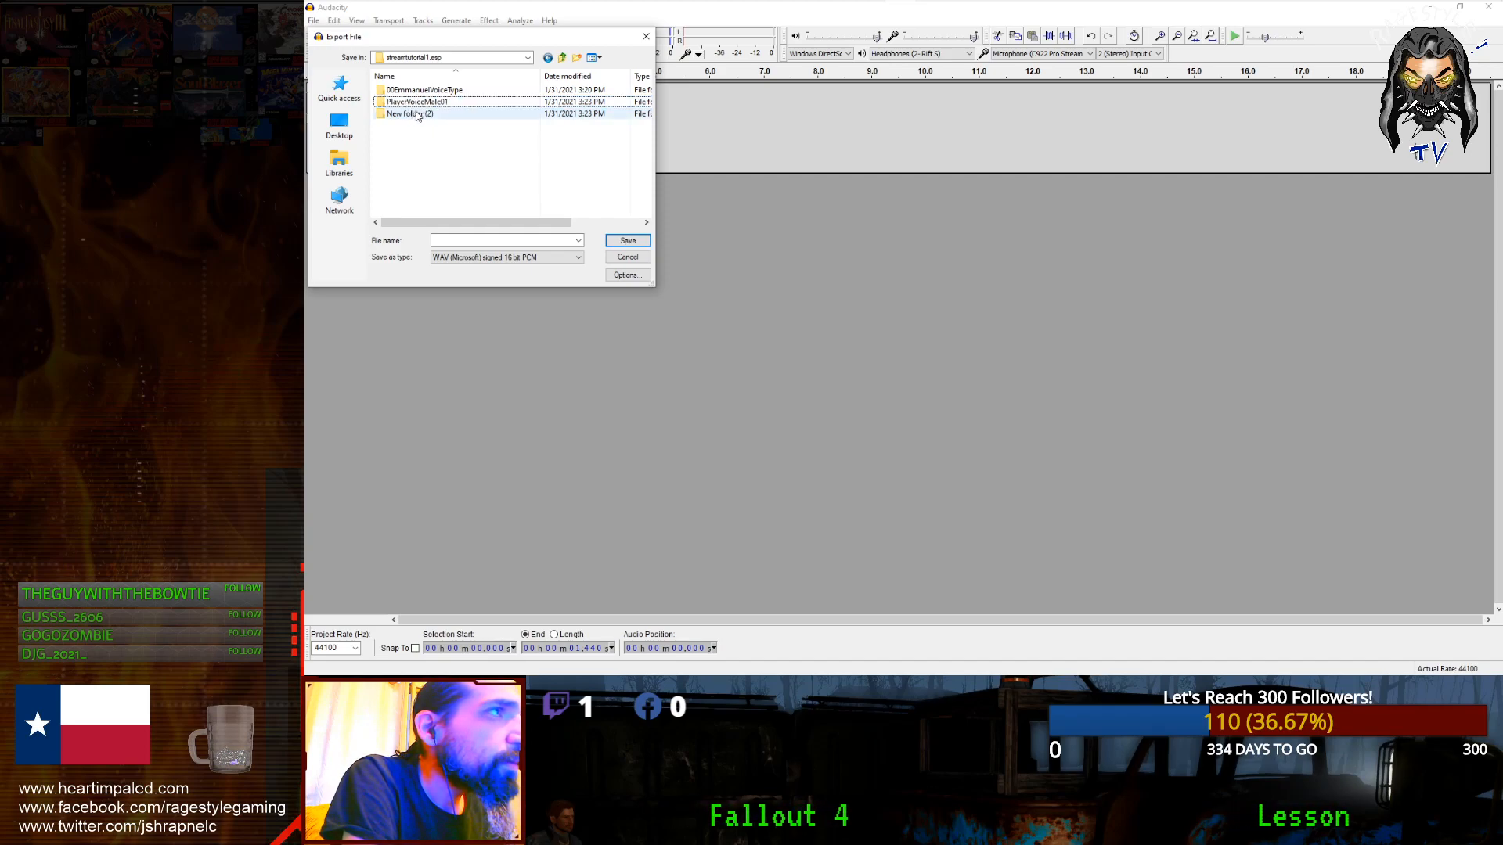
pyautogui.click(419, 116)
pyautogui.click(432, 116)
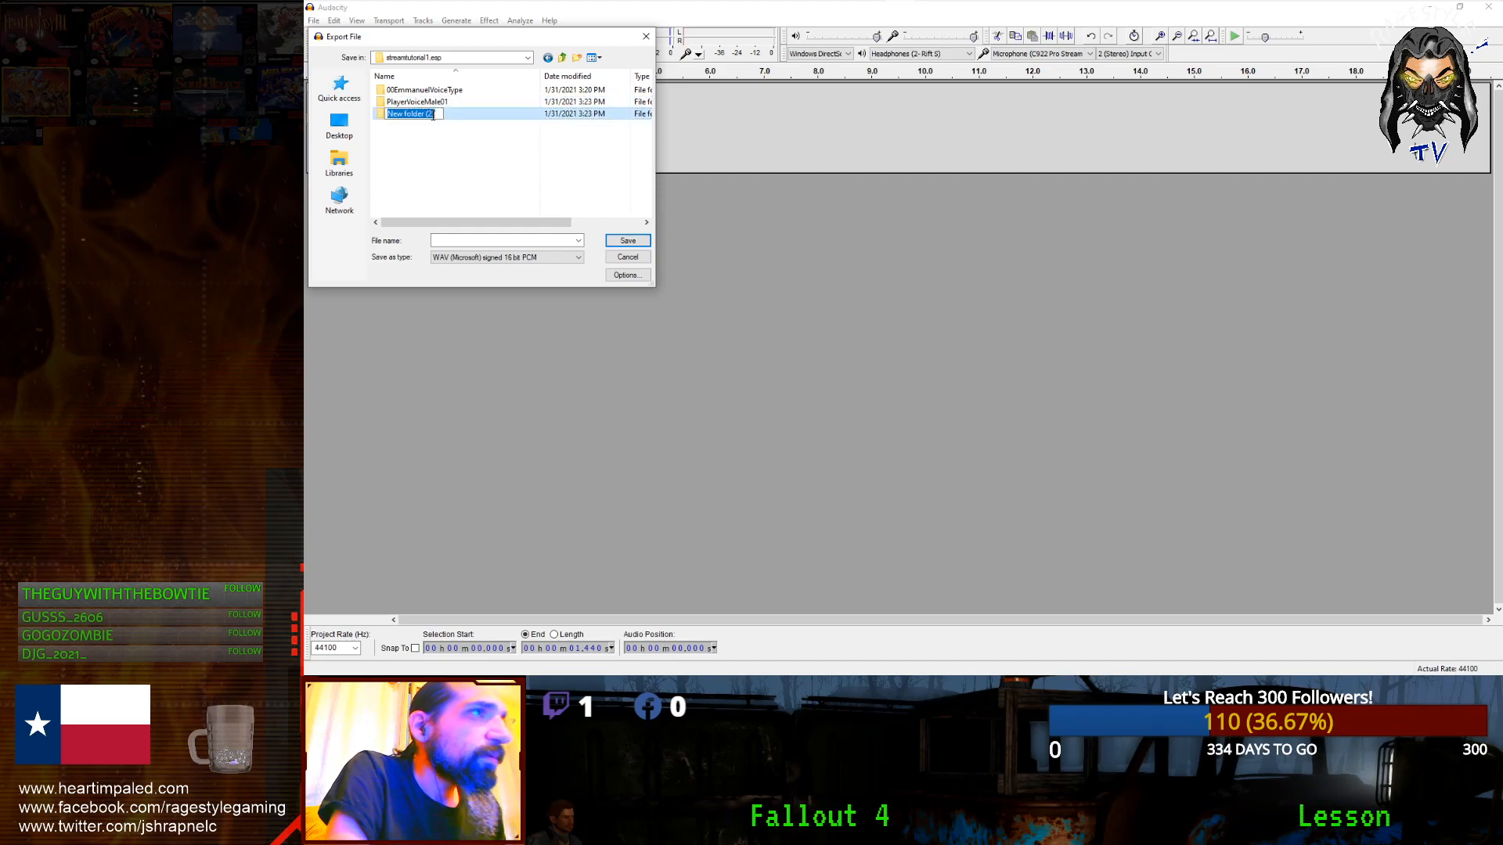
pyautogui.write('PlayerVoiceMale01')
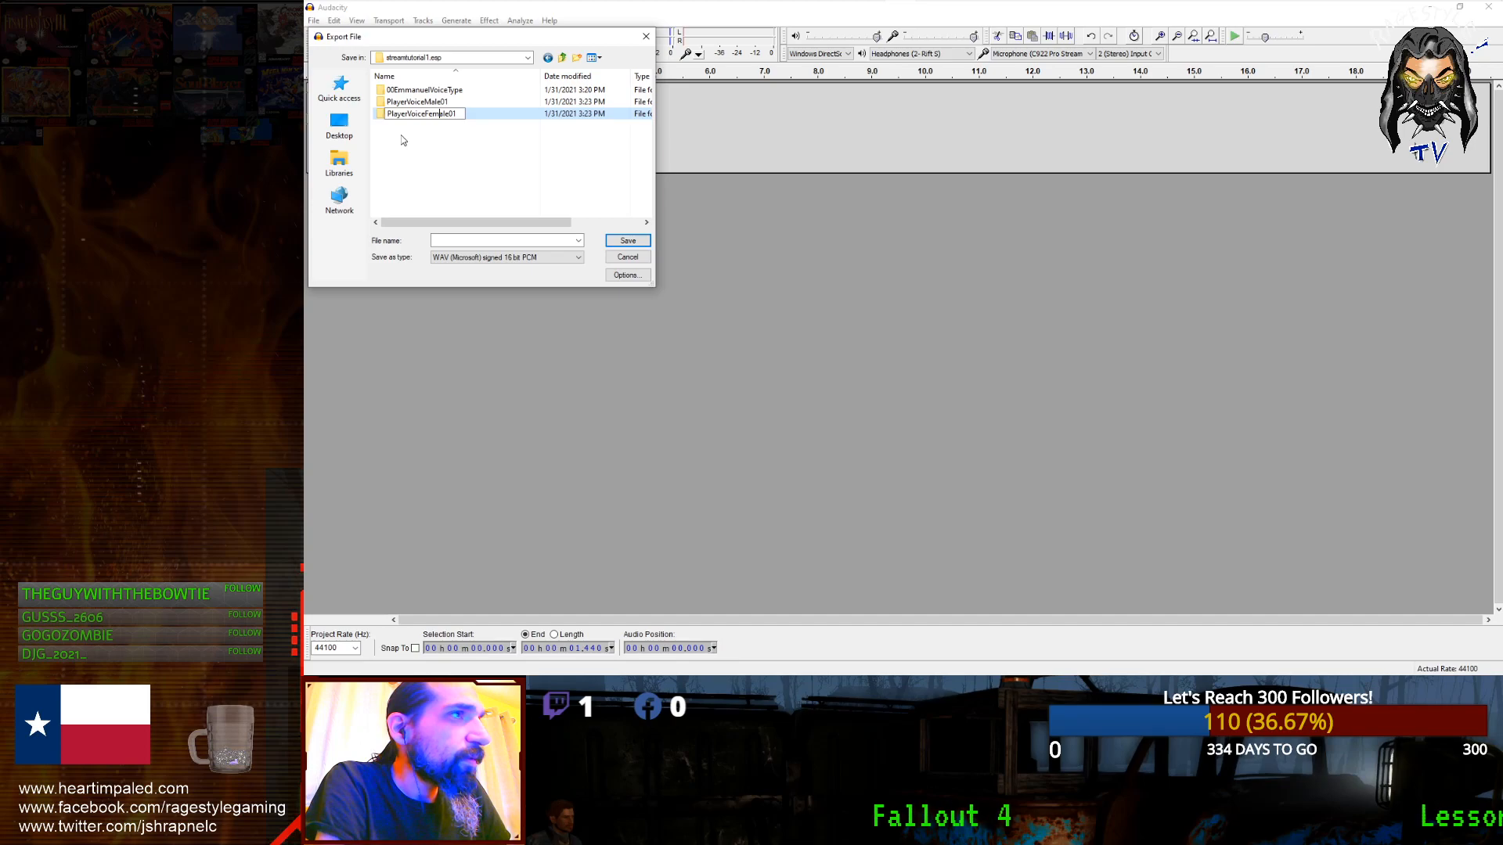
pyautogui.click(431, 103)
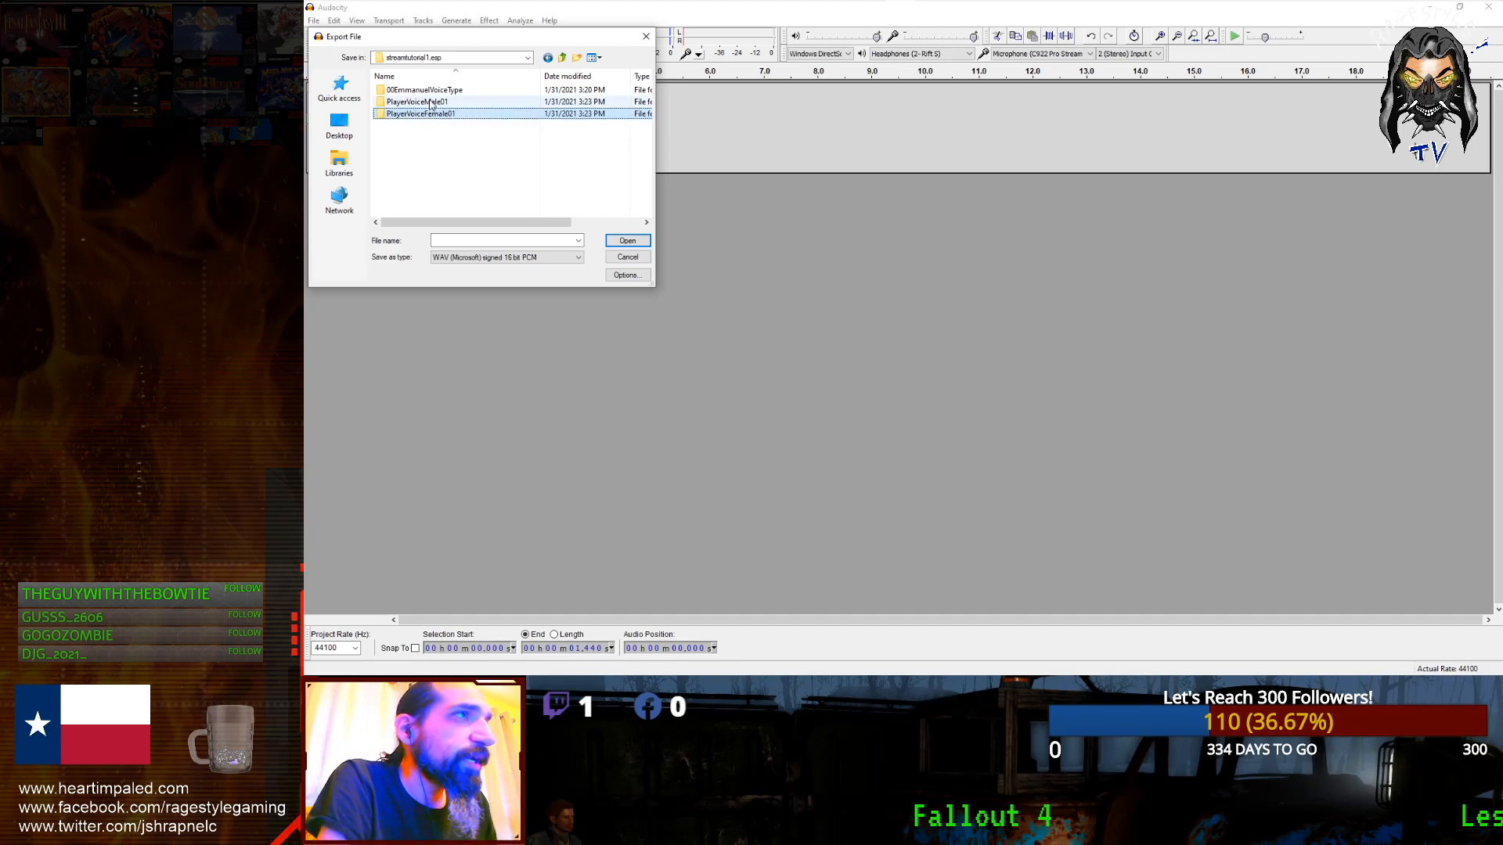
pyautogui.doubleClick(452, 103)
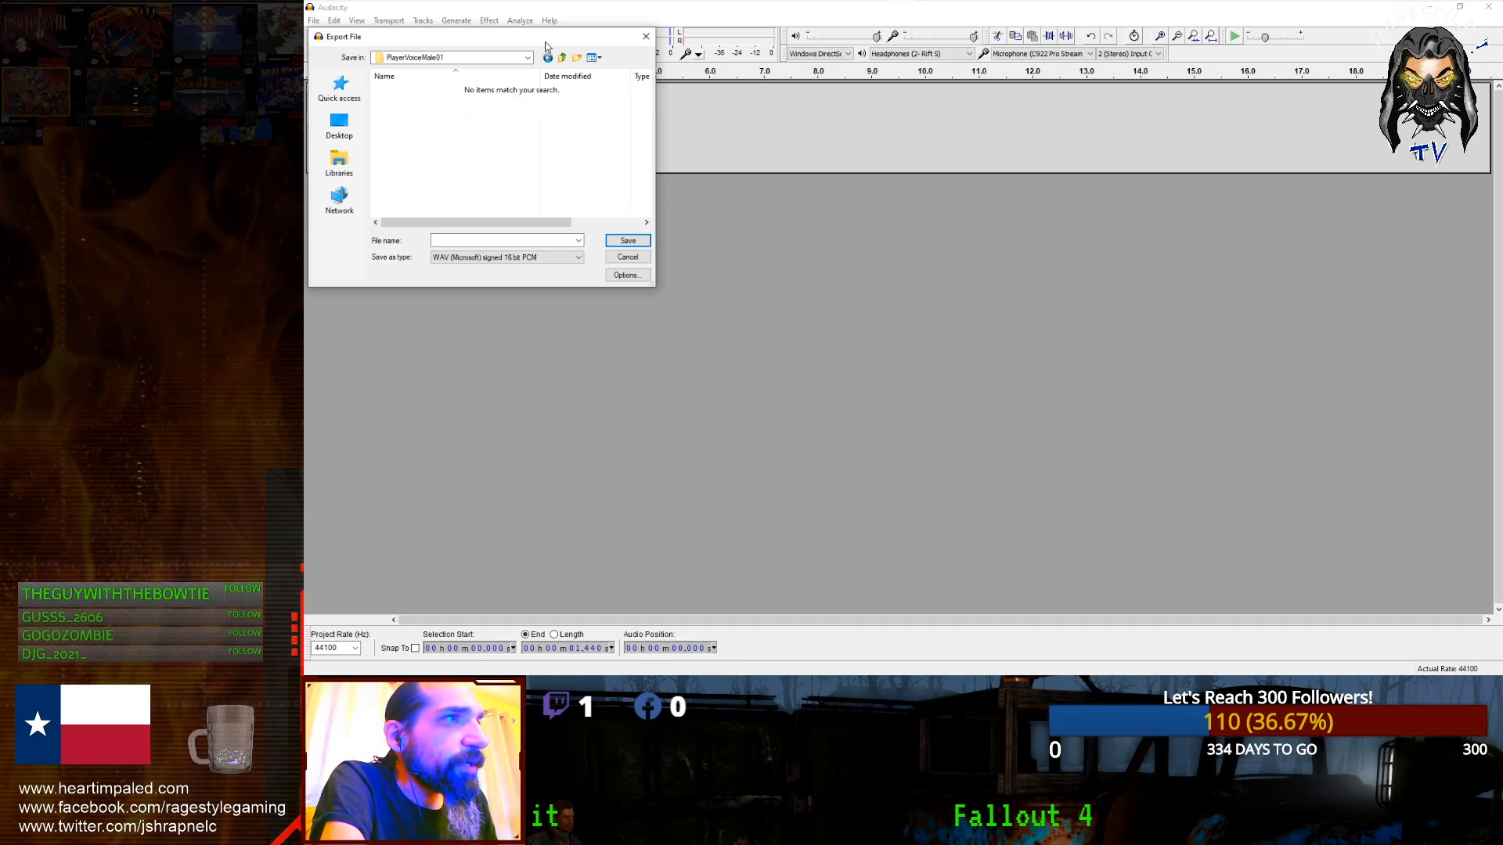
# Step: Switch to the Creation Kit, copy the voice filename 00000FBA_1 from the player's response, and close the response without changes
pyautogui.click(930, 13)
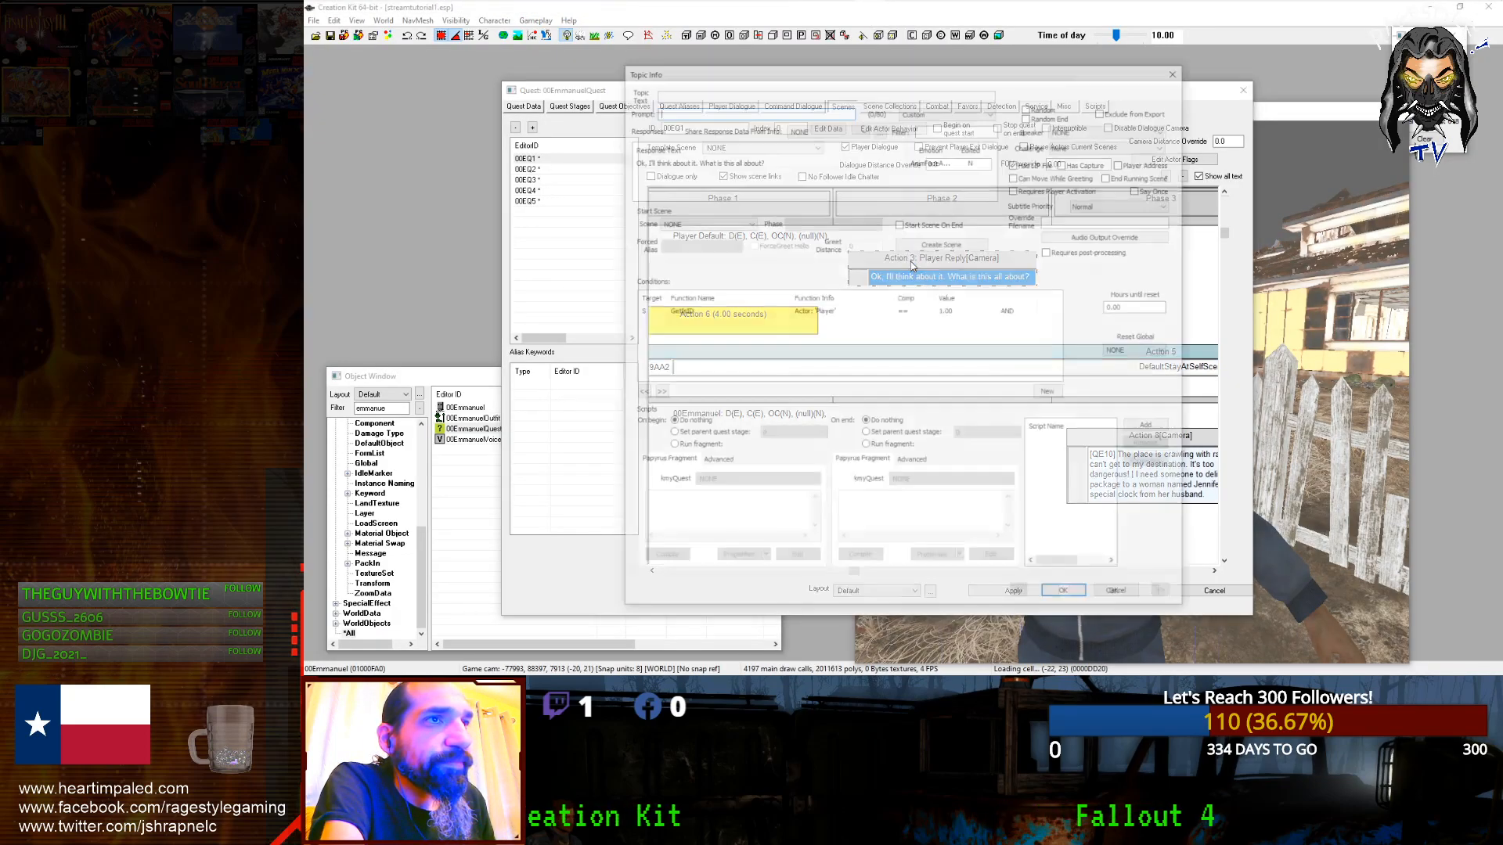
pyautogui.doubleClick(830, 166)
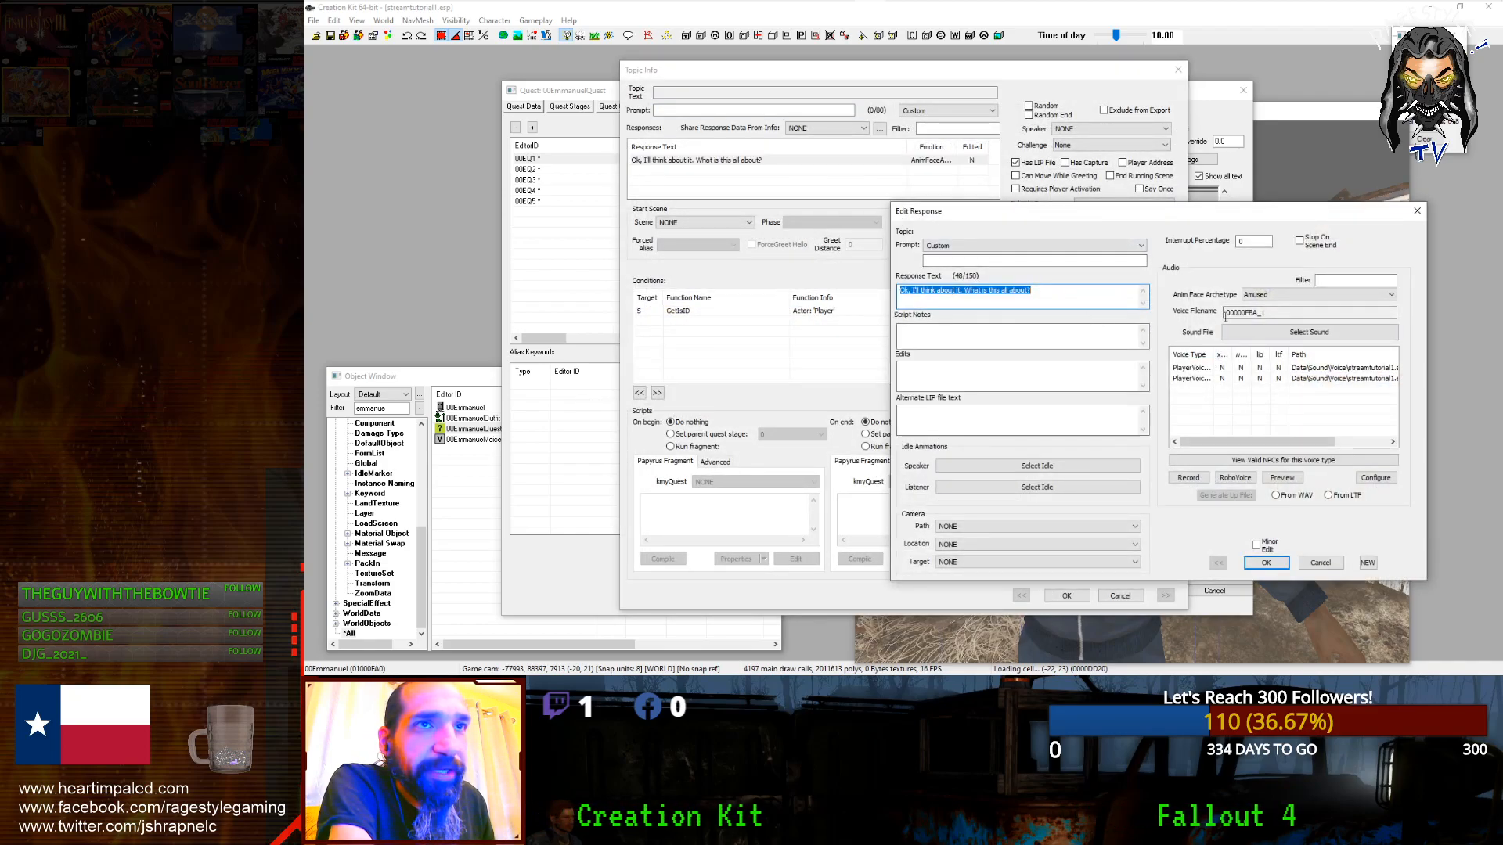
pyautogui.moveTo(1272, 314); pyautogui.dragTo(1187, 317)
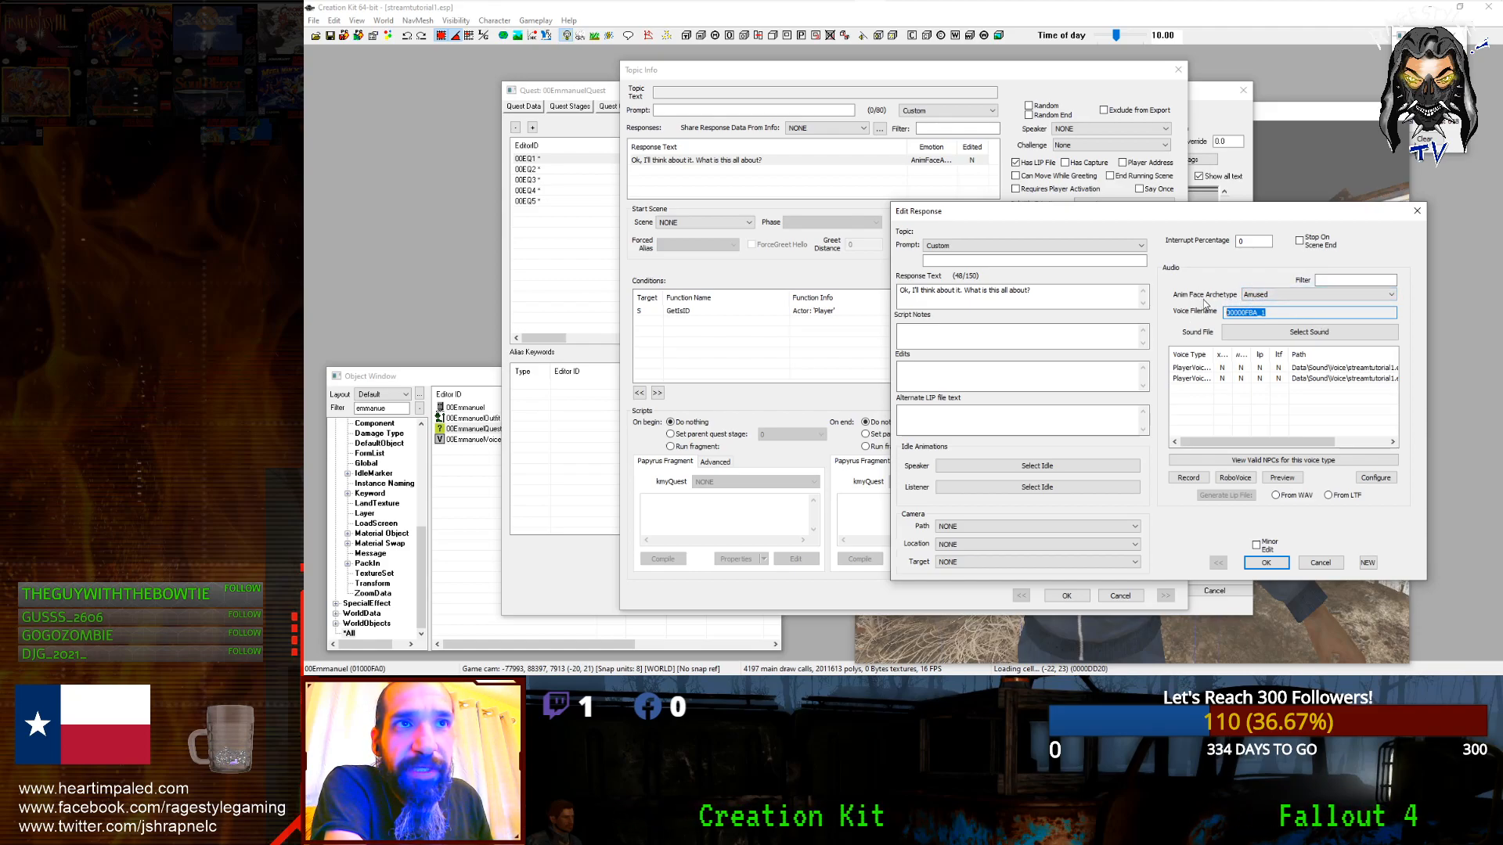
pyautogui.click(1318, 564)
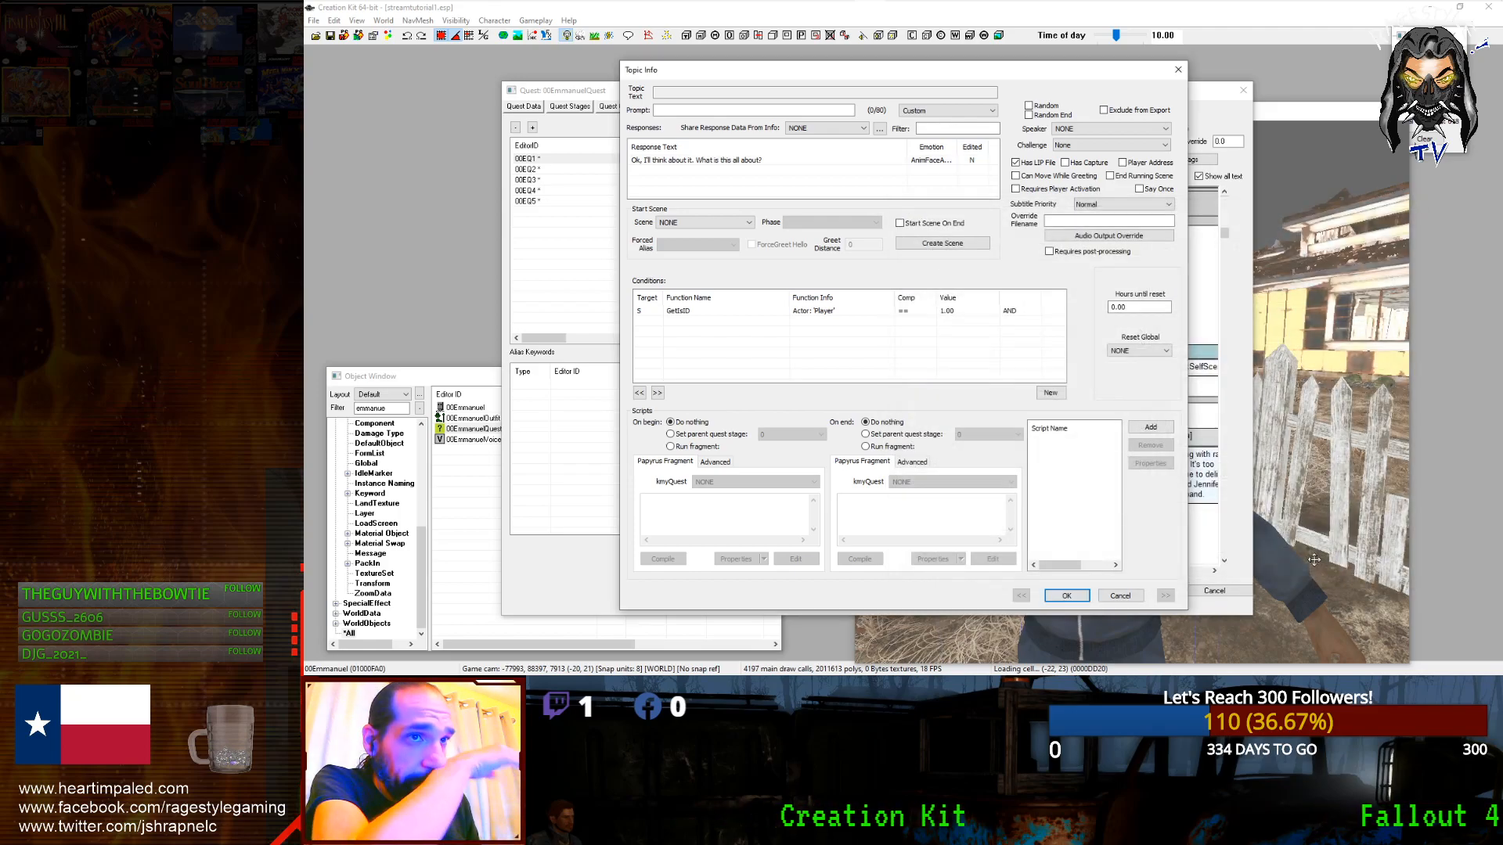
pyautogui.moveTo(789, 12)
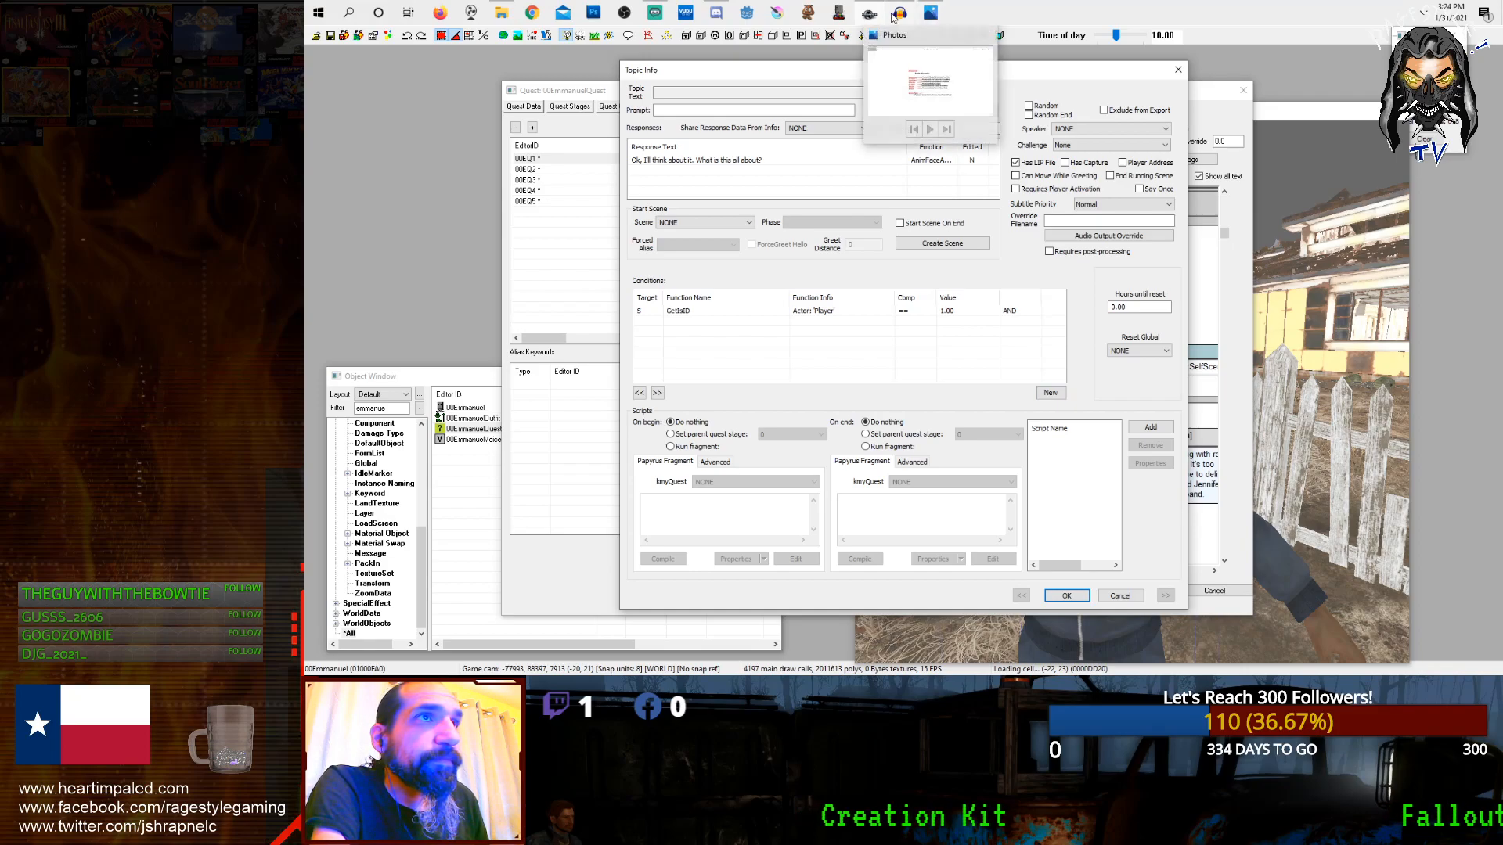
# Step: Switch to Audacity and export the player's reply as WAV file 00000FBA_1 into the PlayerVoiceMale01 folder, accepting the blank metadata
pyautogui.click(899, 13)
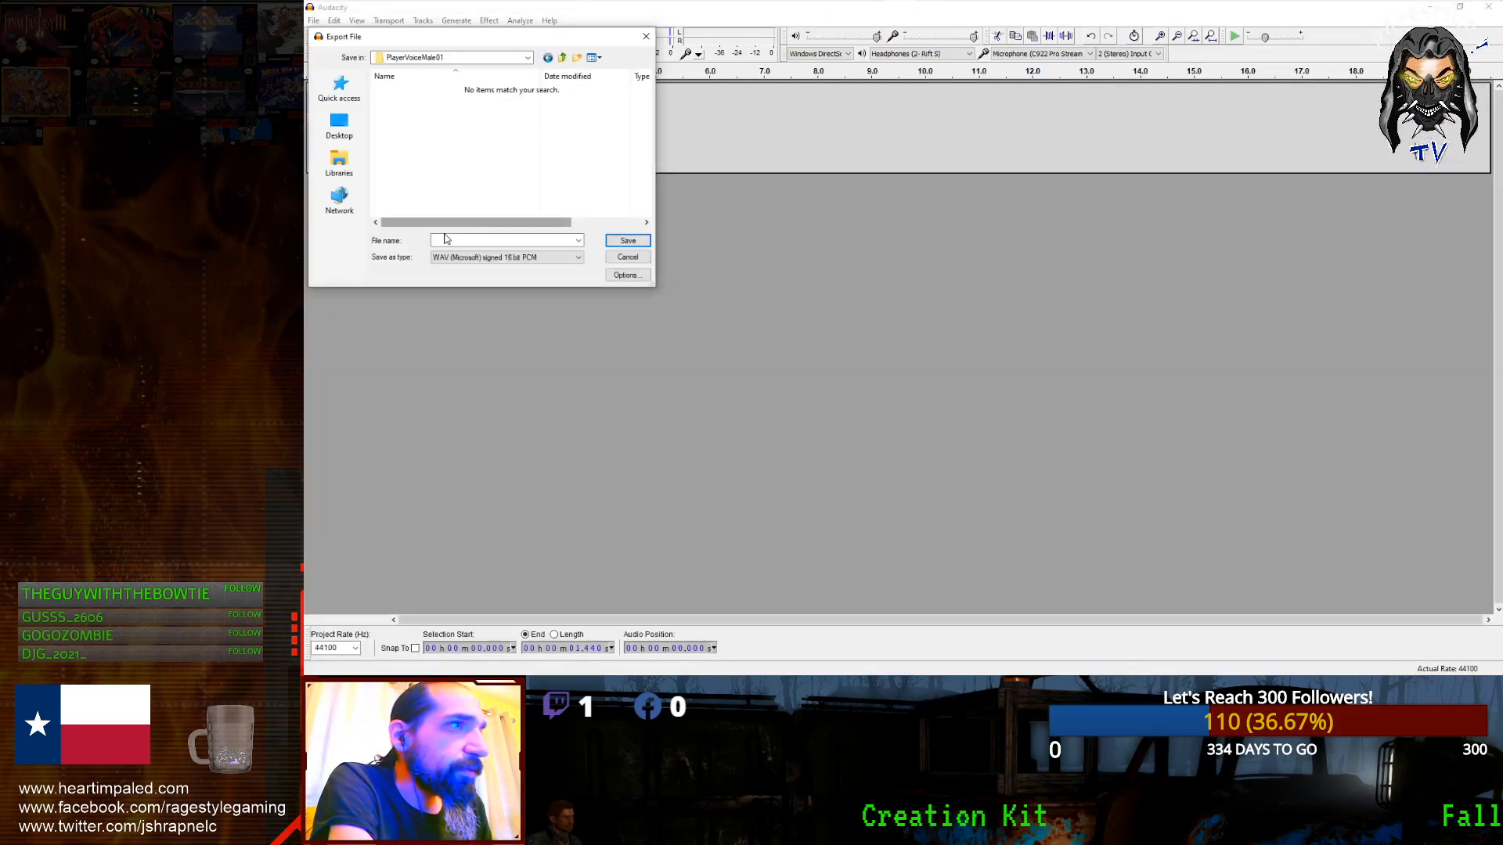
pyautogui.click(485, 257)
pyautogui.click(472, 240)
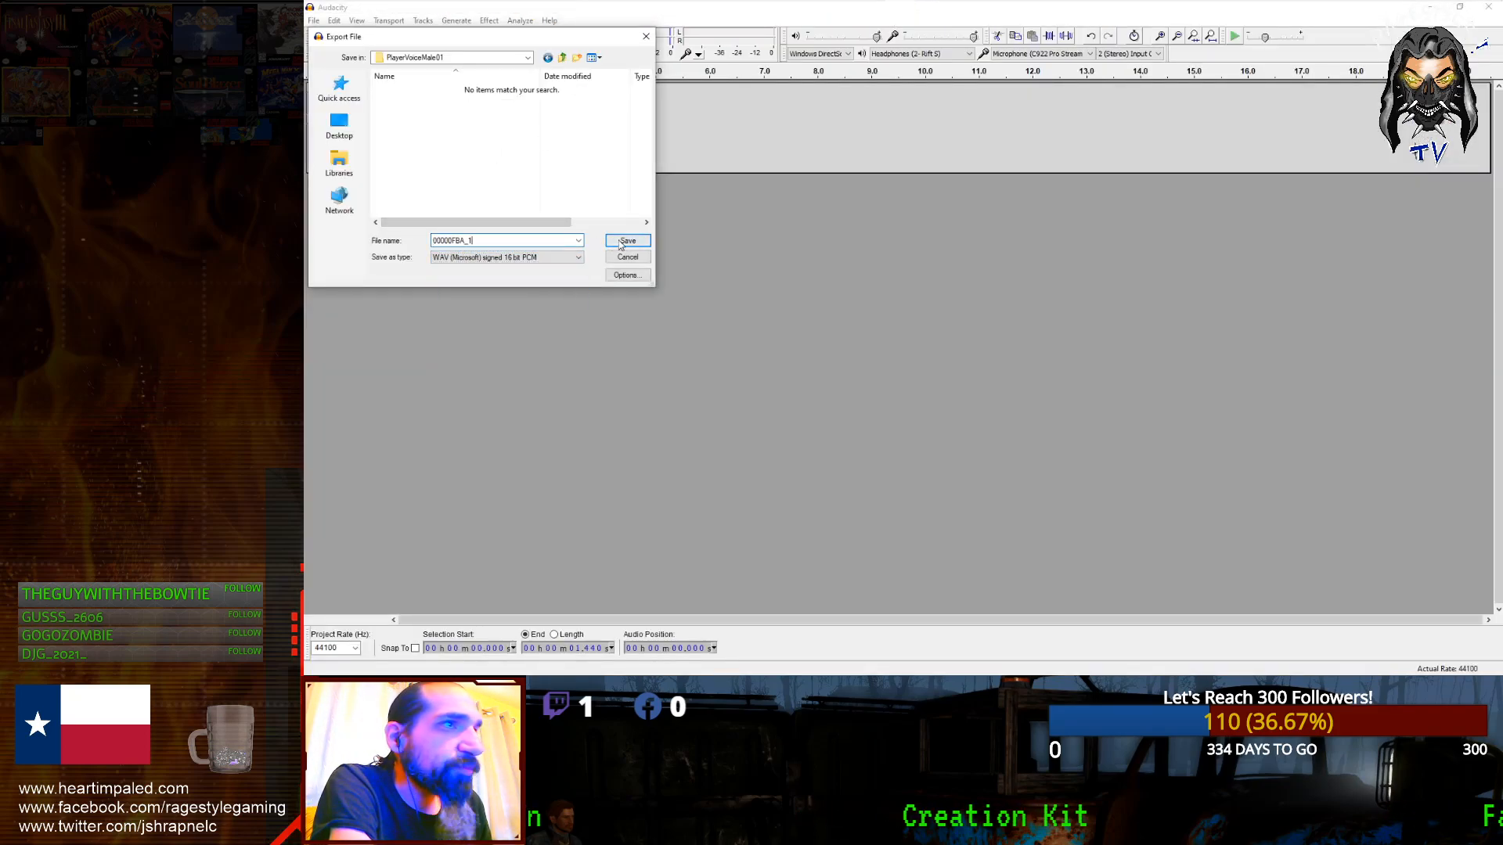
pyautogui.click(627, 241)
pyautogui.press('Return')
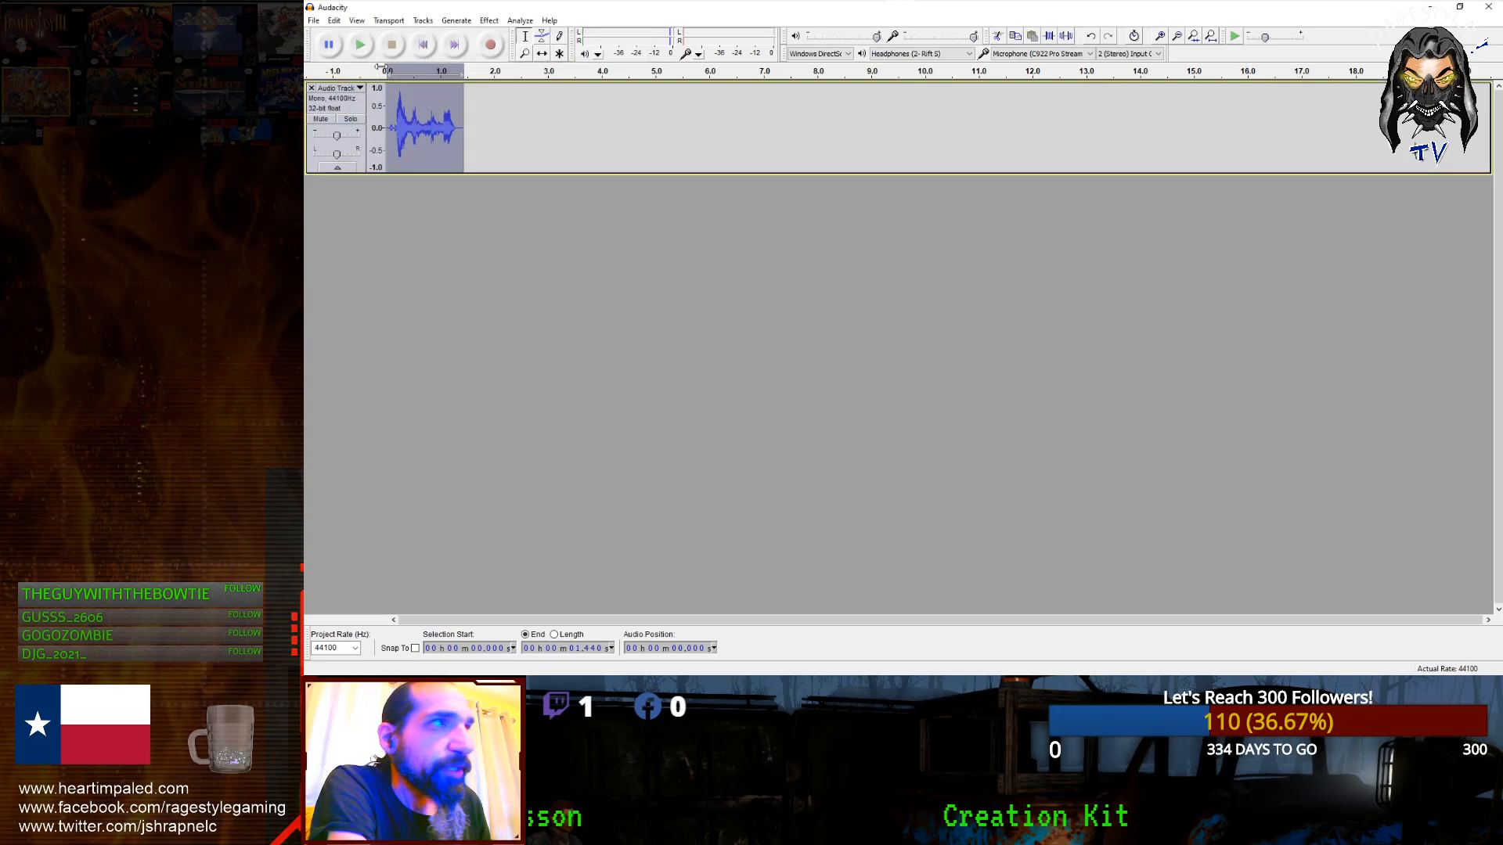
# Step: Export the same audio as 00000FBA_1 into the PlayerVoiceFemale01 folder, accepting the blank metadata
pyautogui.click(313, 21)
pyautogui.moveTo(336, 171)
pyautogui.click(527, 177)
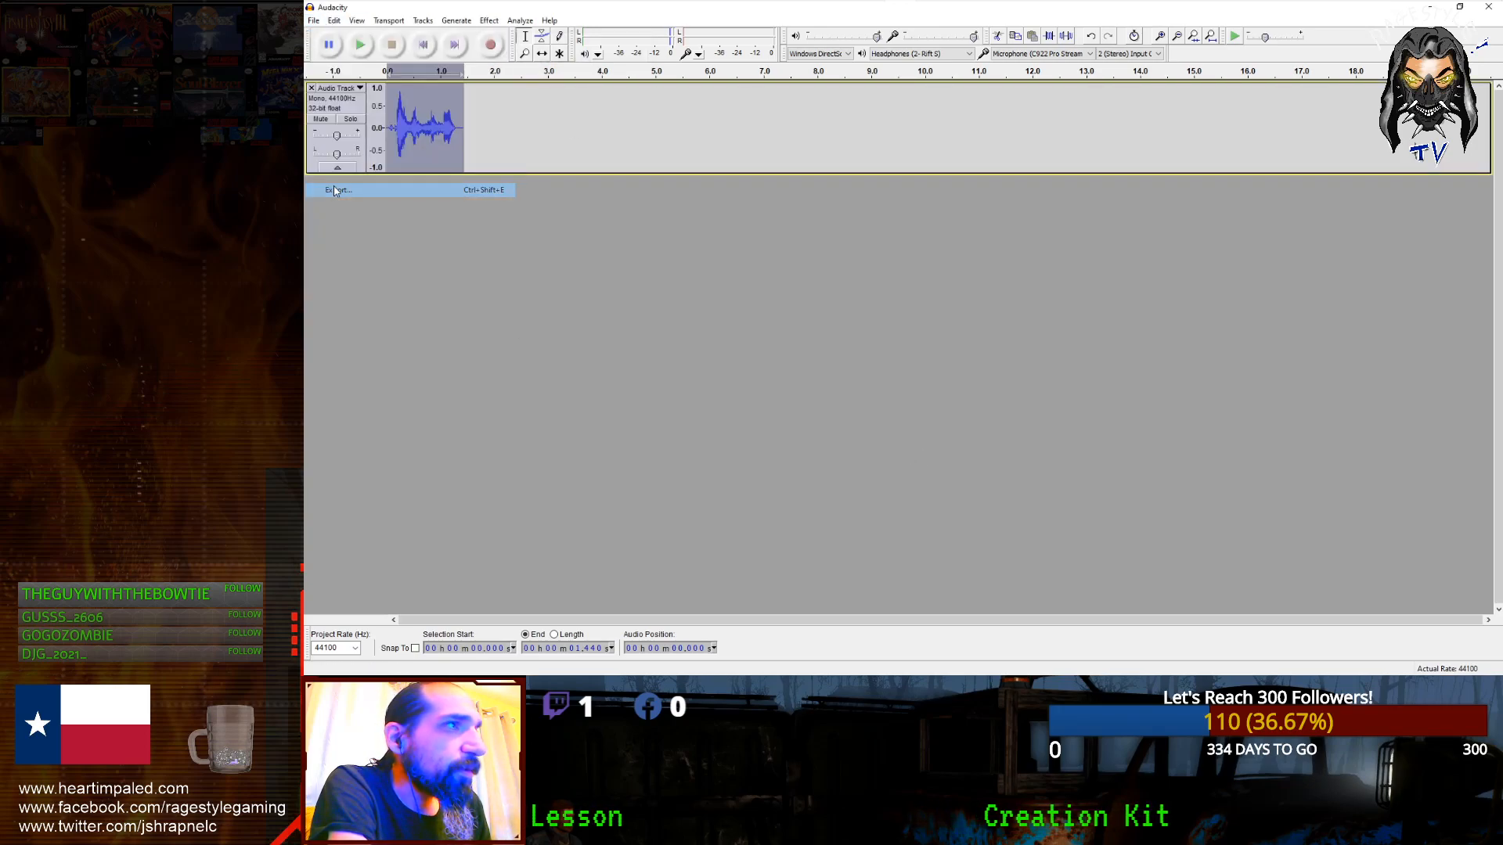
pyautogui.click(560, 58)
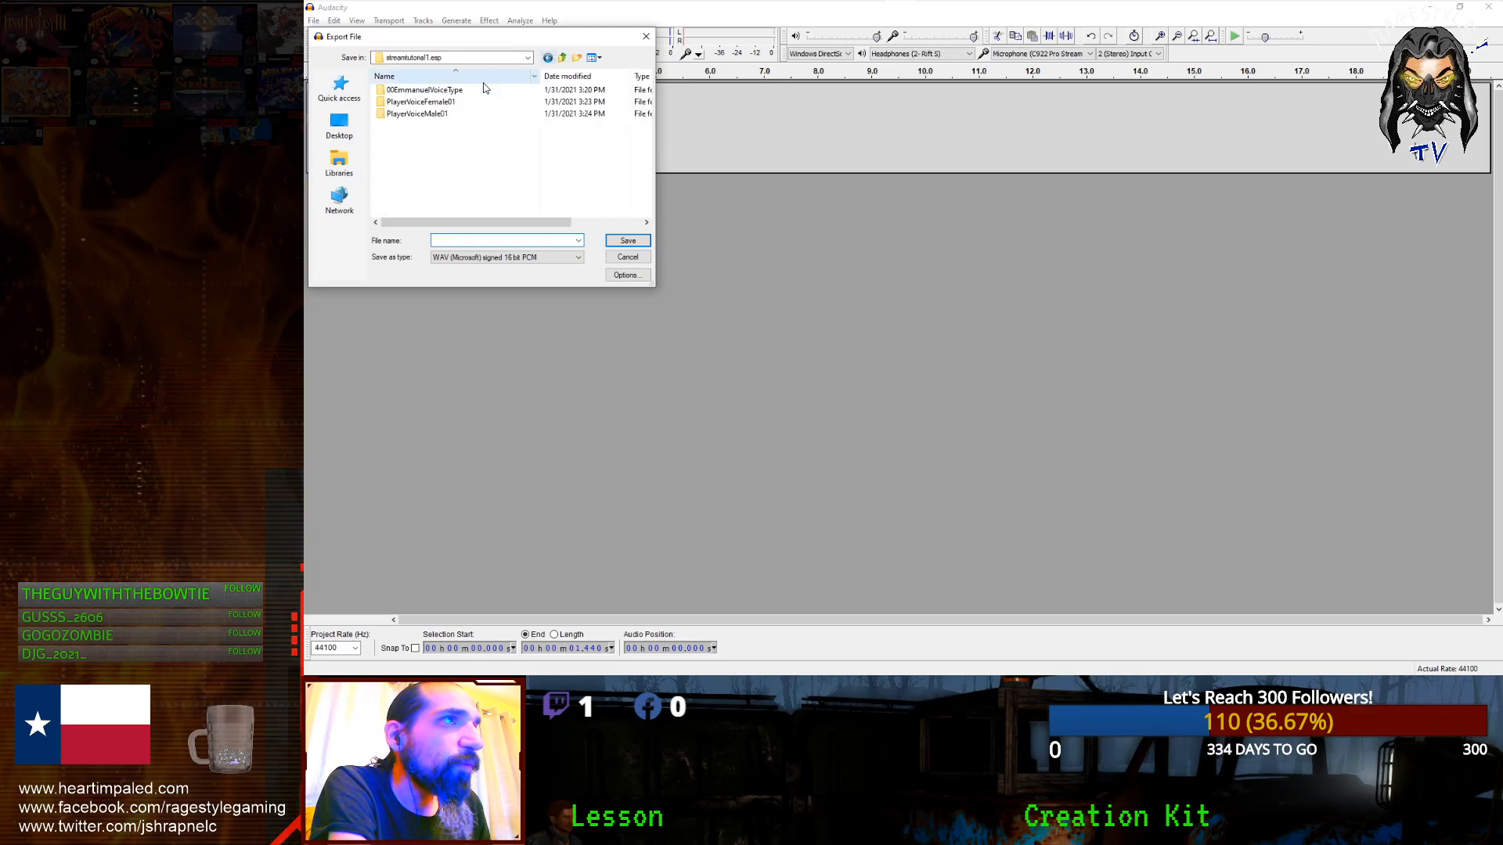
pyautogui.doubleClick(420, 115)
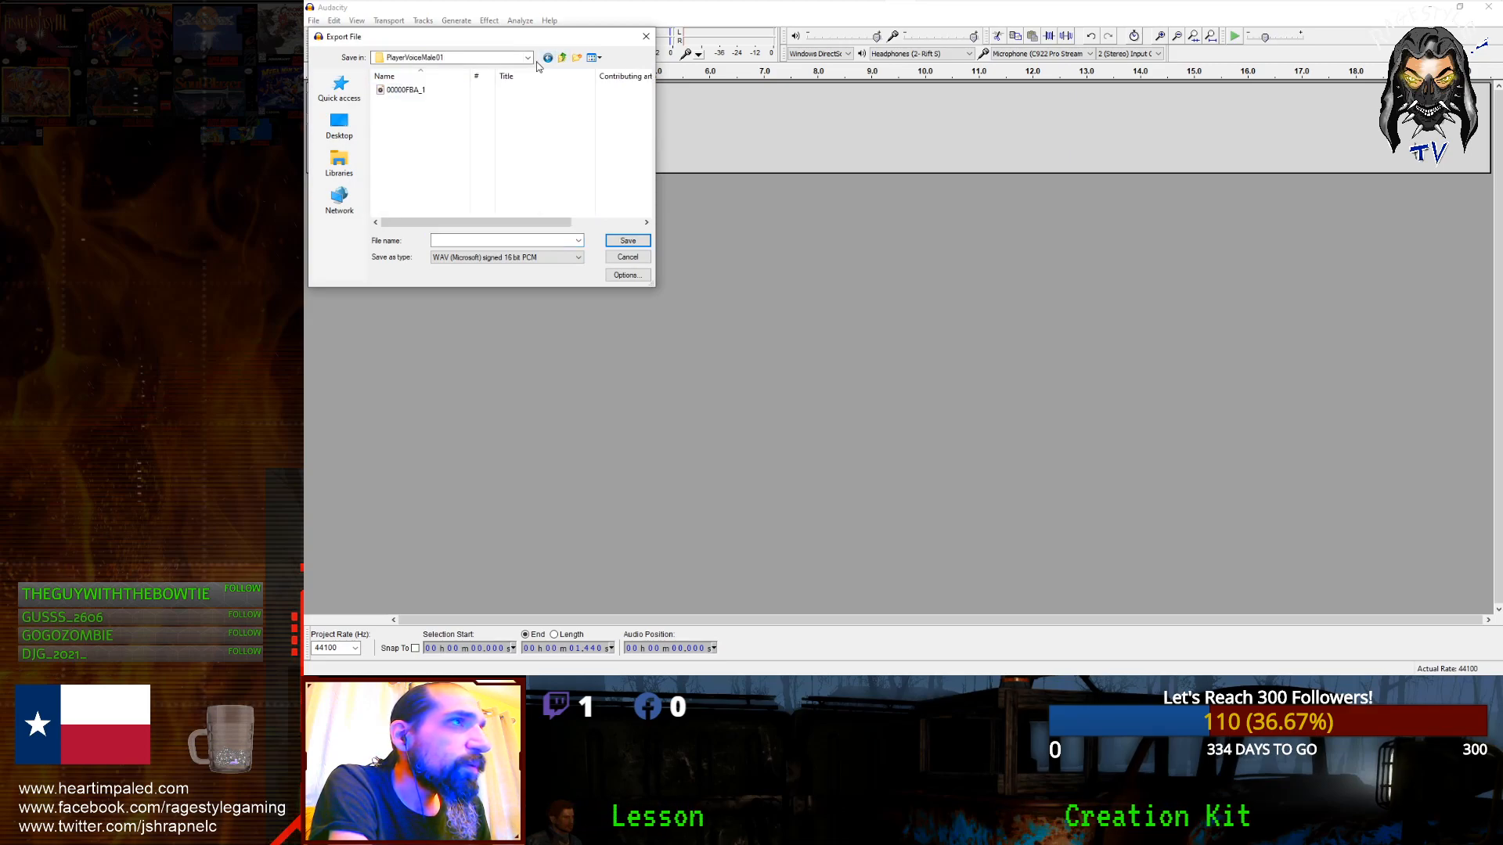
pyautogui.click(563, 58)
pyautogui.doubleClick(417, 114)
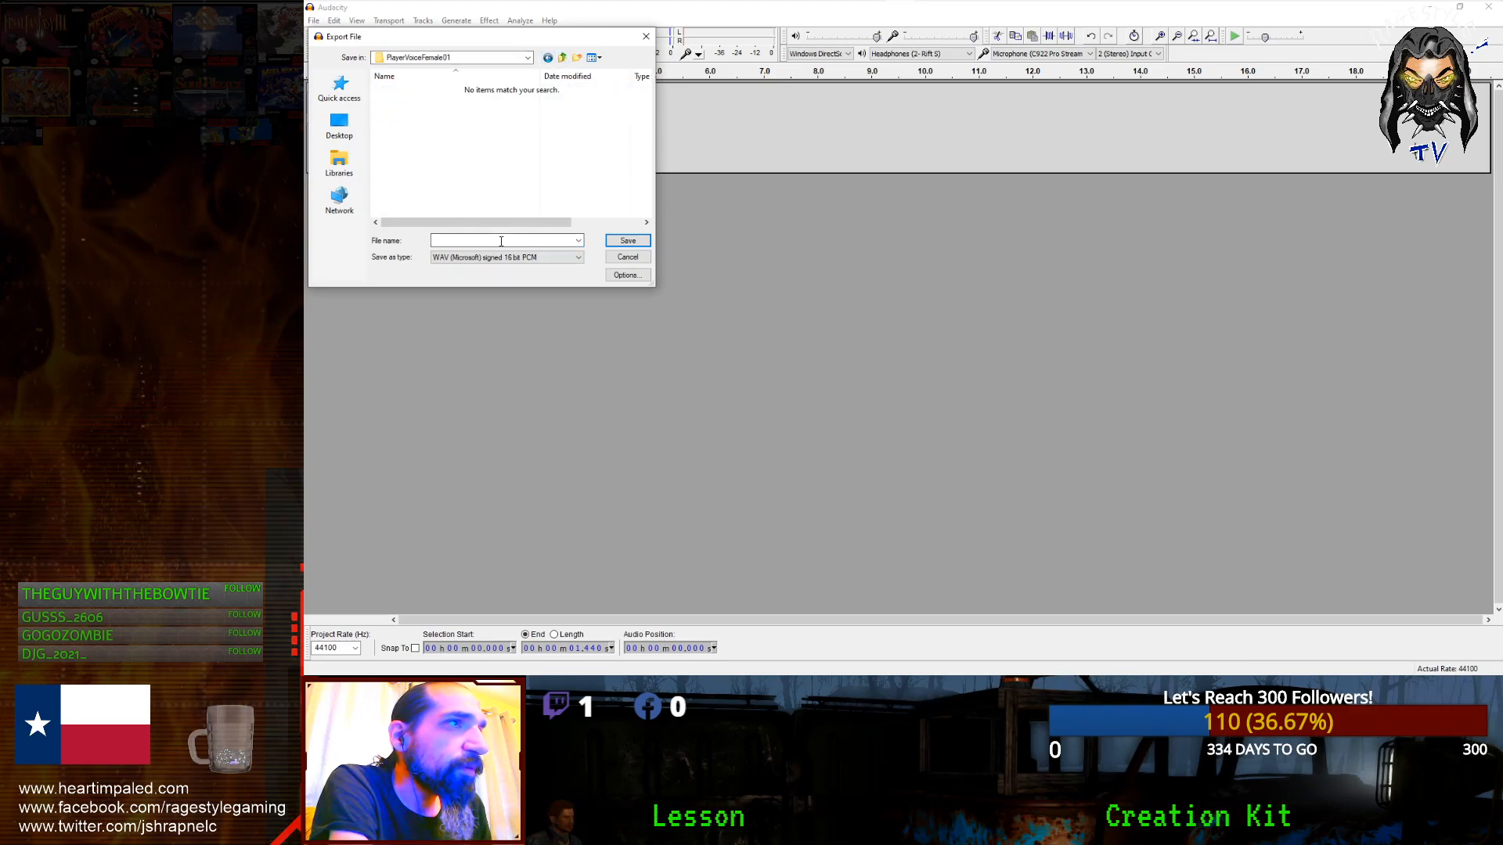
pyautogui.click(611, 244)
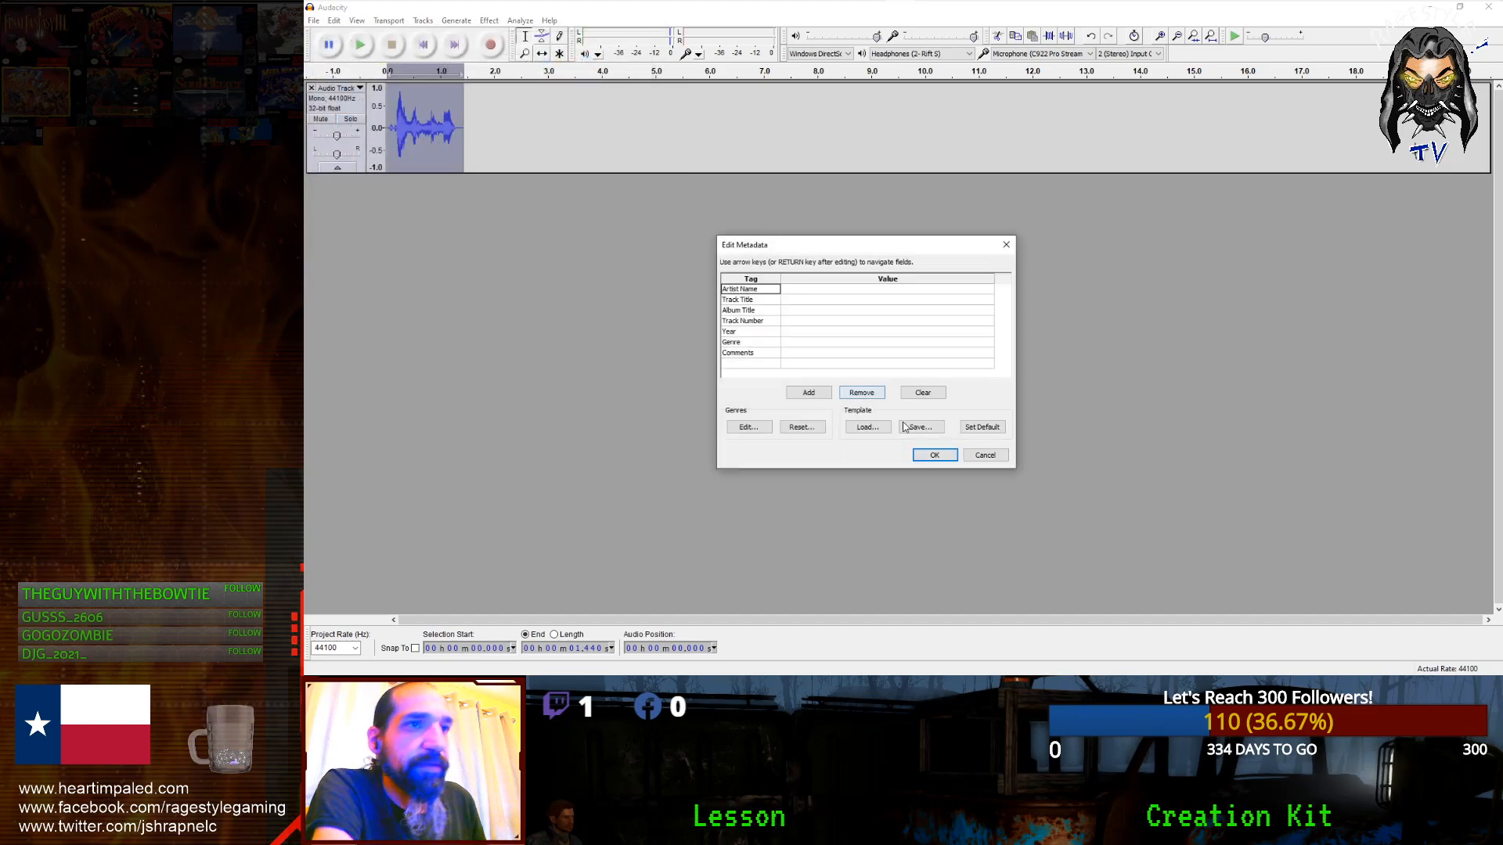
pyautogui.click(934, 456)
# Step: Switch to the Creation Kit, reopen 00EmmanuelQuest, check the voice files listed for the player's response, and close it without changes
pyautogui.moveTo(874, 16)
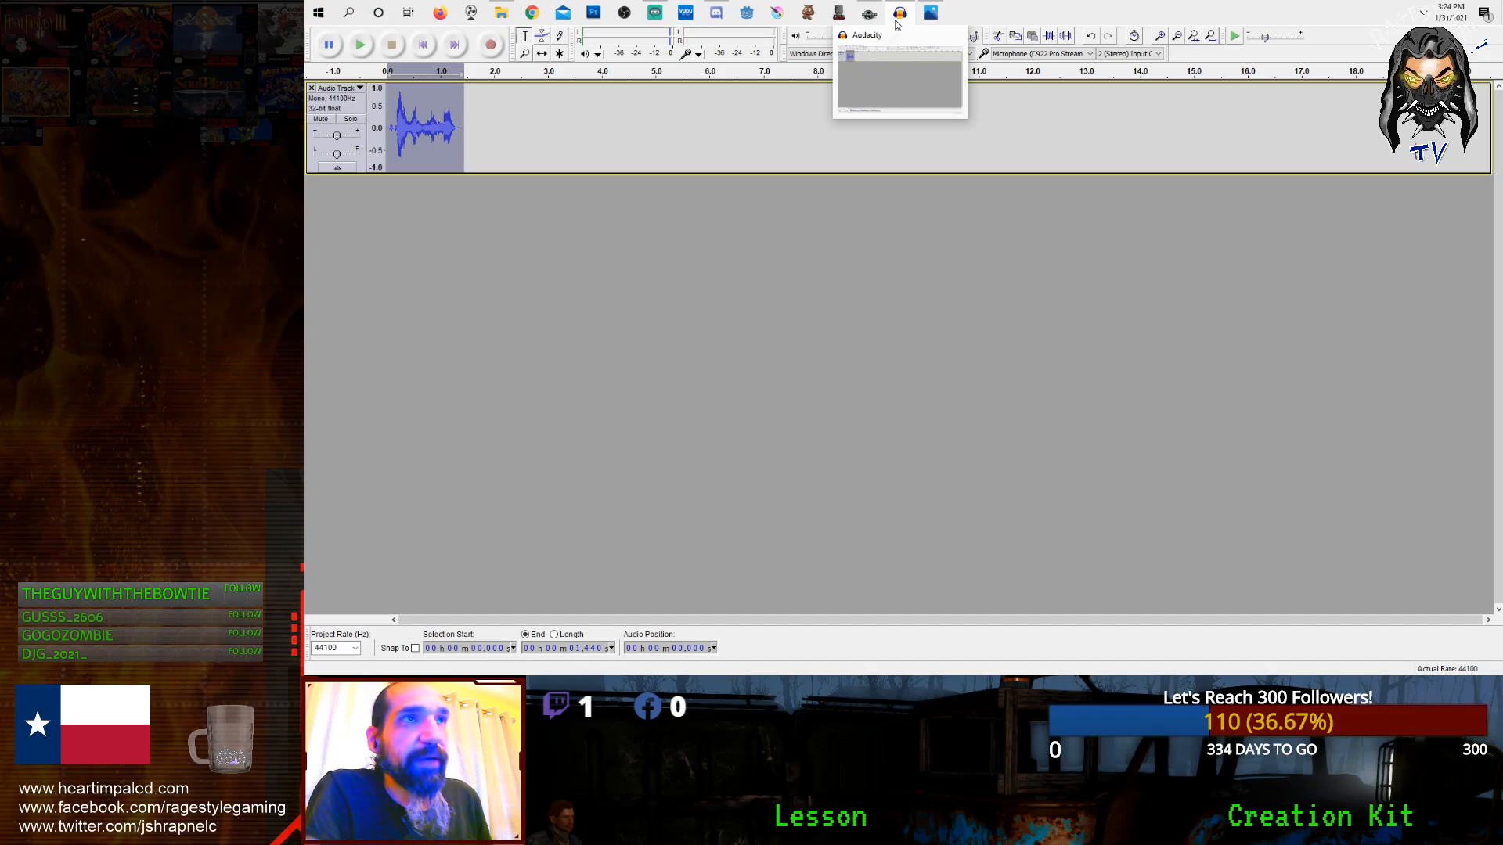
pyautogui.click(868, 13)
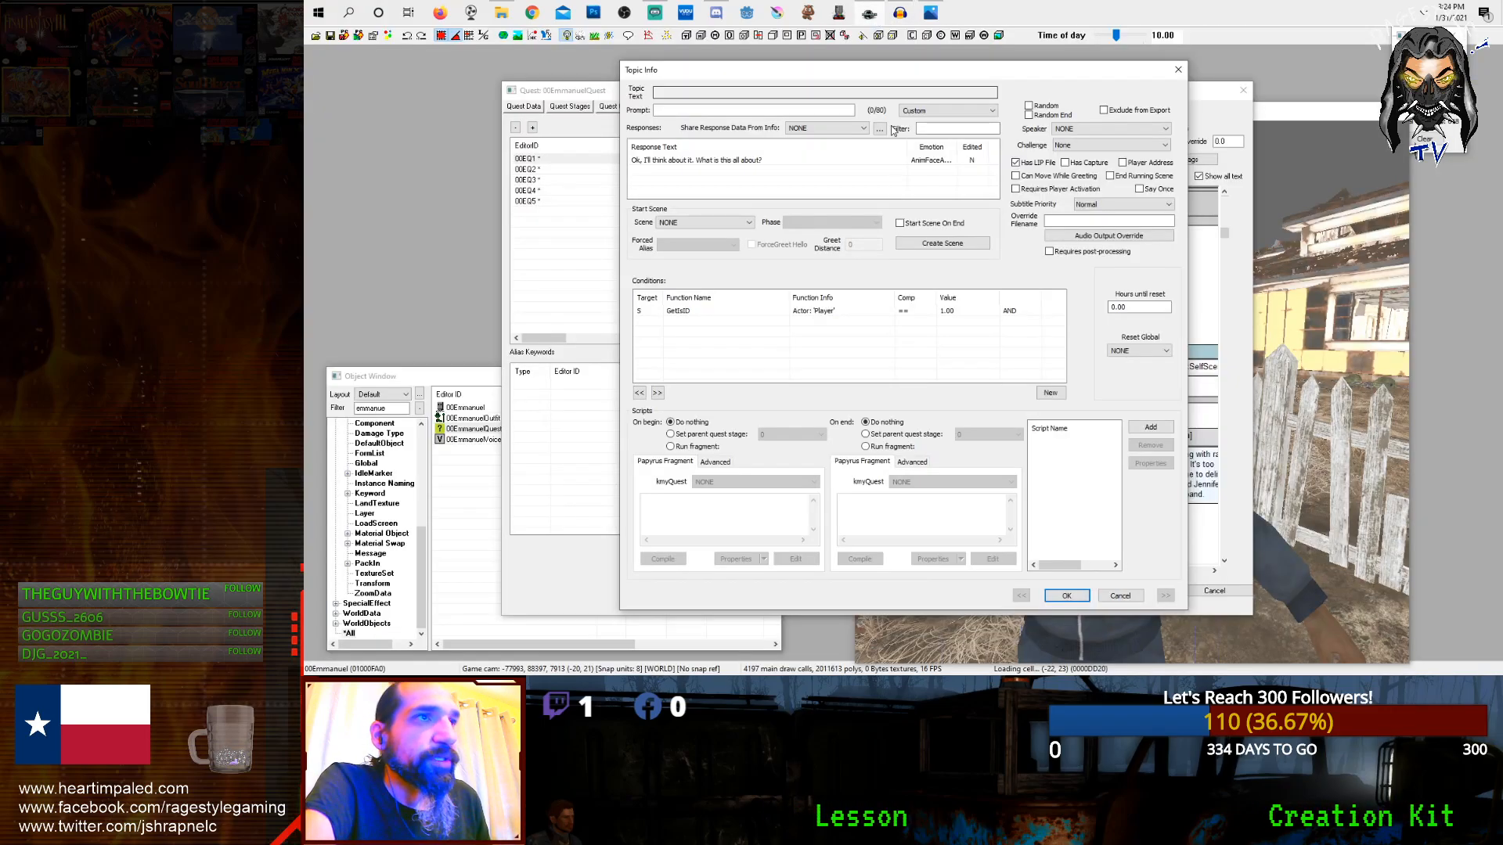
pyautogui.click(1190, 591)
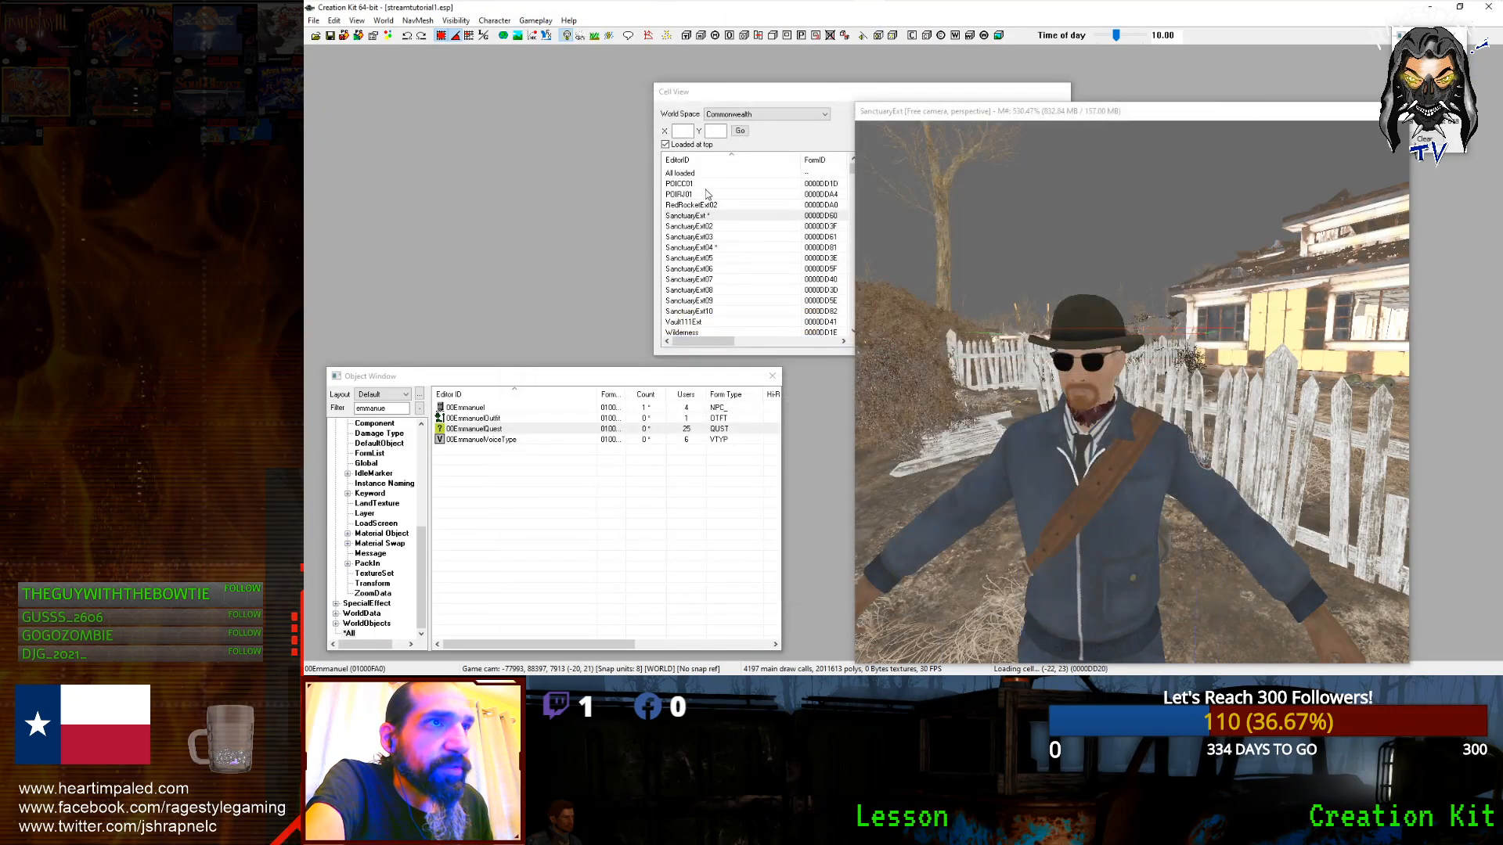
pyautogui.doubleClick(501, 430)
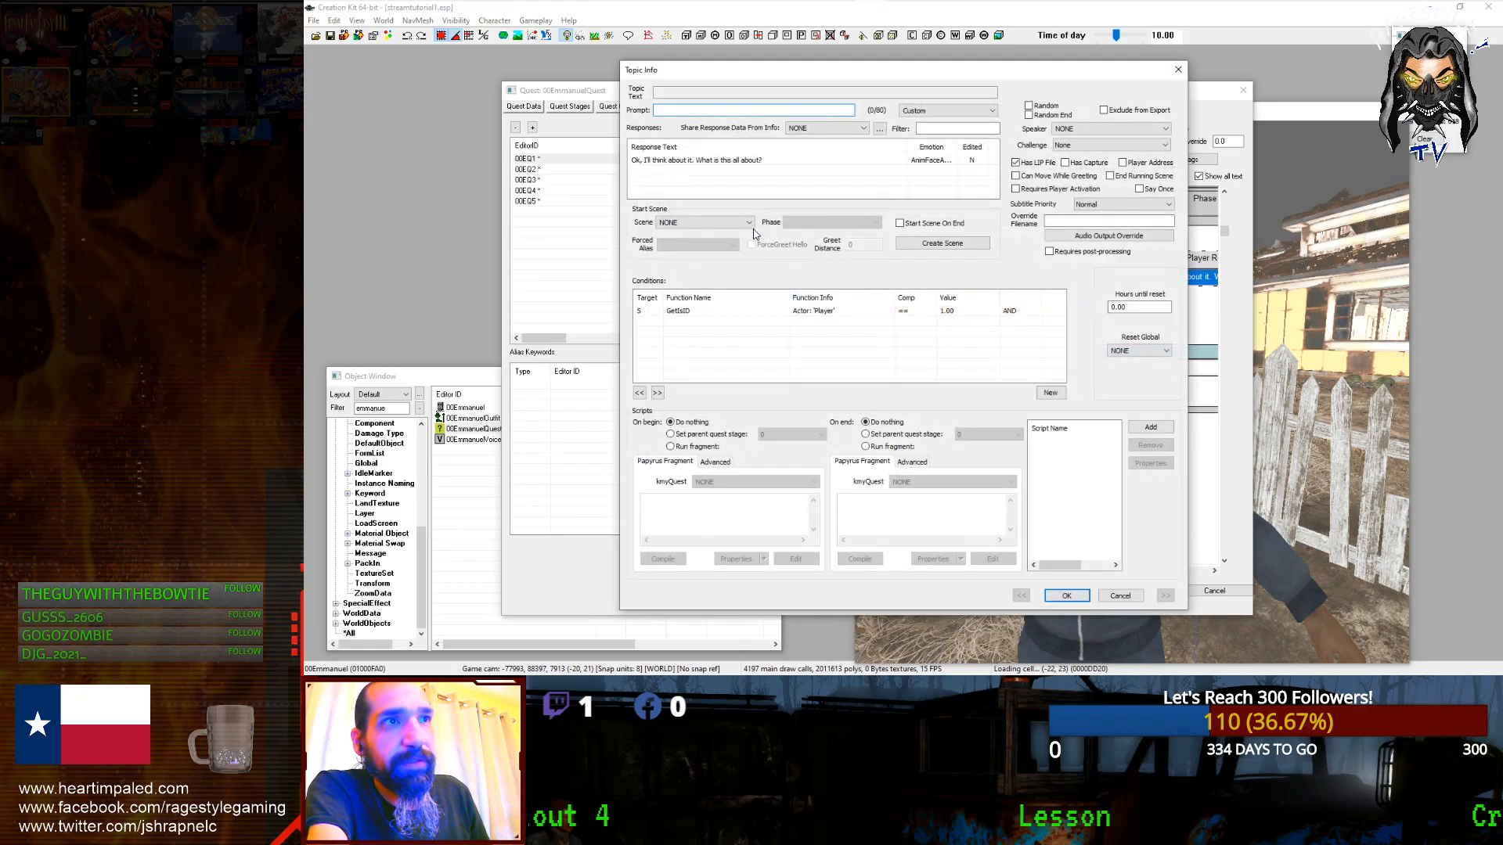
pyautogui.doubleClick(736, 161)
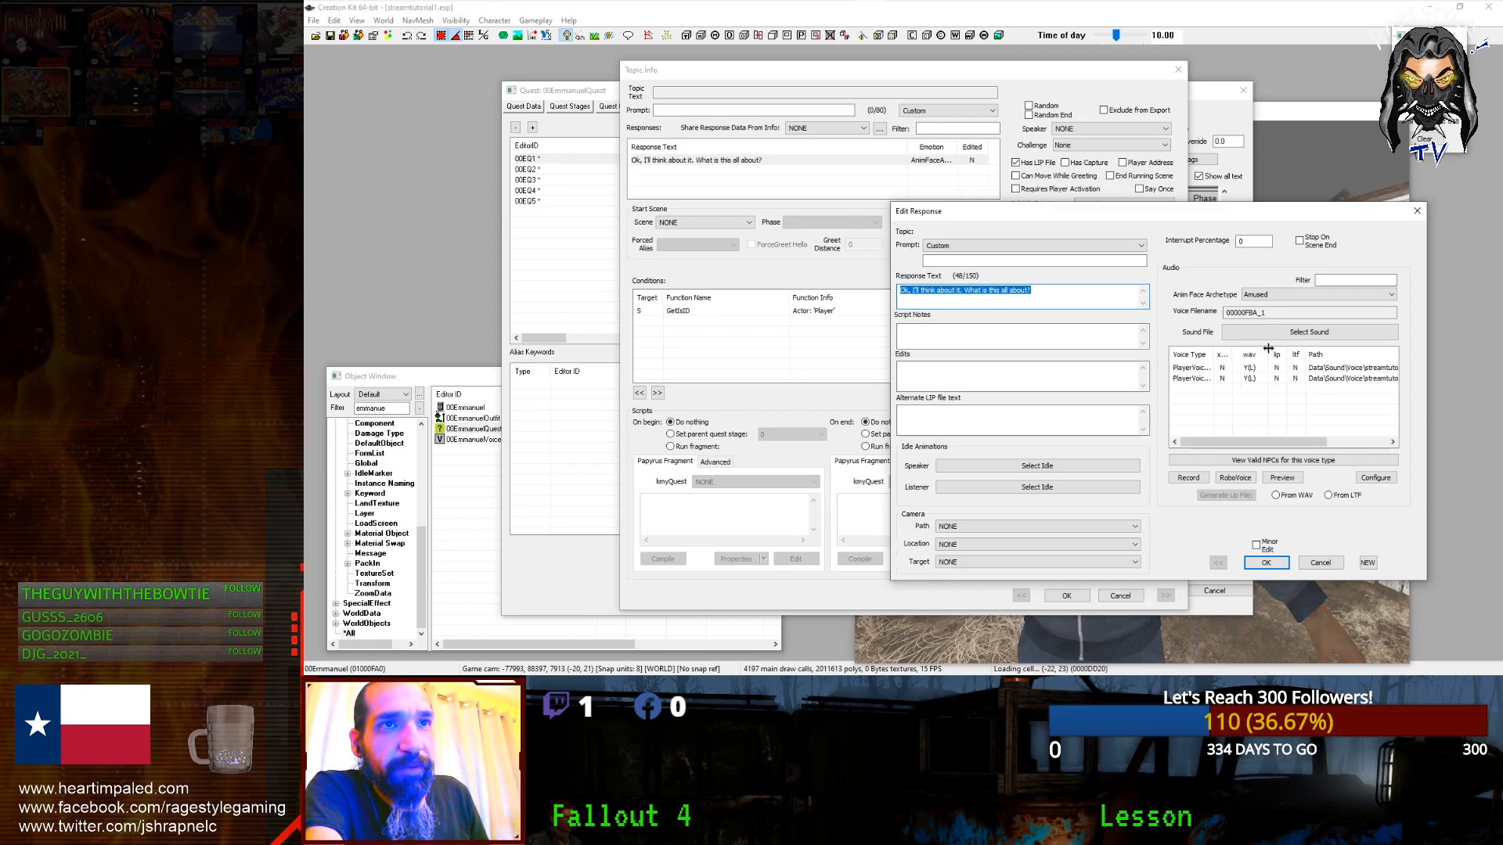
pyautogui.moveTo(1247, 350); pyautogui.dragTo(1278, 352)
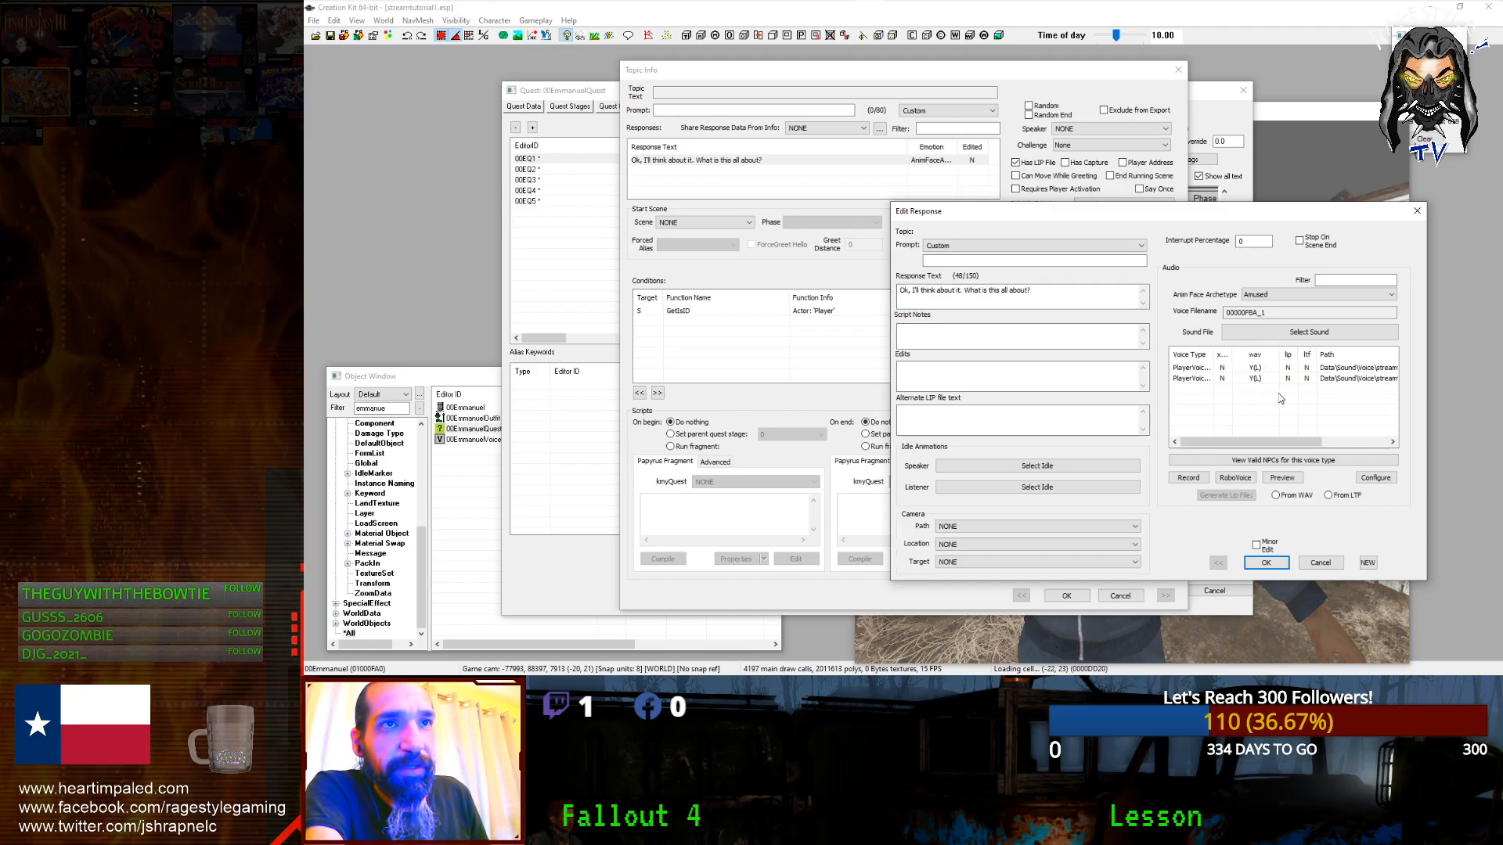
pyautogui.click(1320, 563)
pyautogui.click(1120, 596)
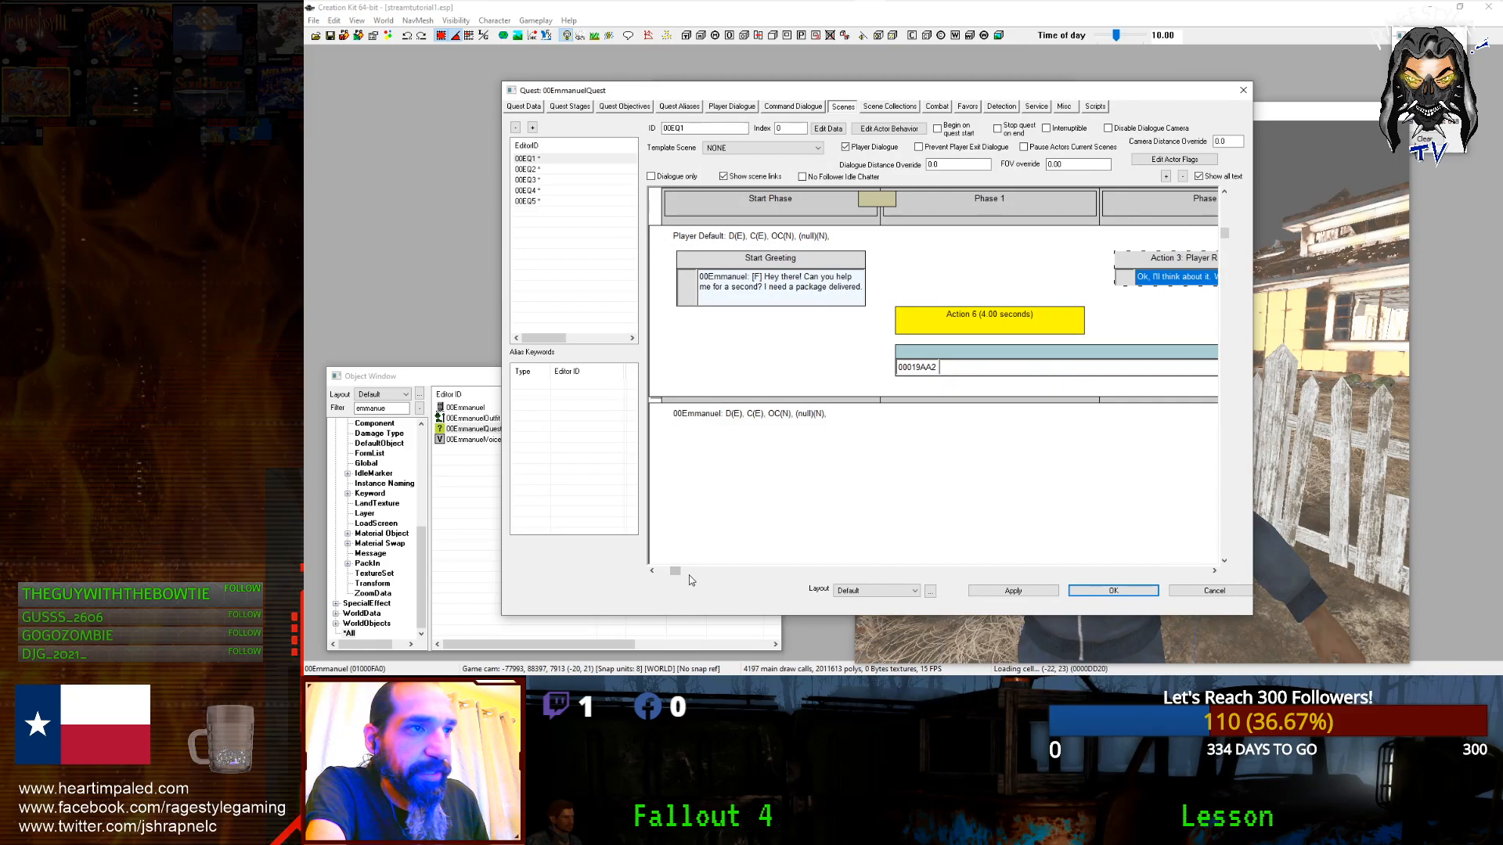
# Step: Open the response "The place is crawling with raiders" in Emmanuel's Phase 3 dialogue action and copy its voice filename 0000175E_1
pyautogui.moveTo(678, 571); pyautogui.dragTo(1094, 523)
pyautogui.click(735, 405)
pyautogui.doubleClick(734, 410)
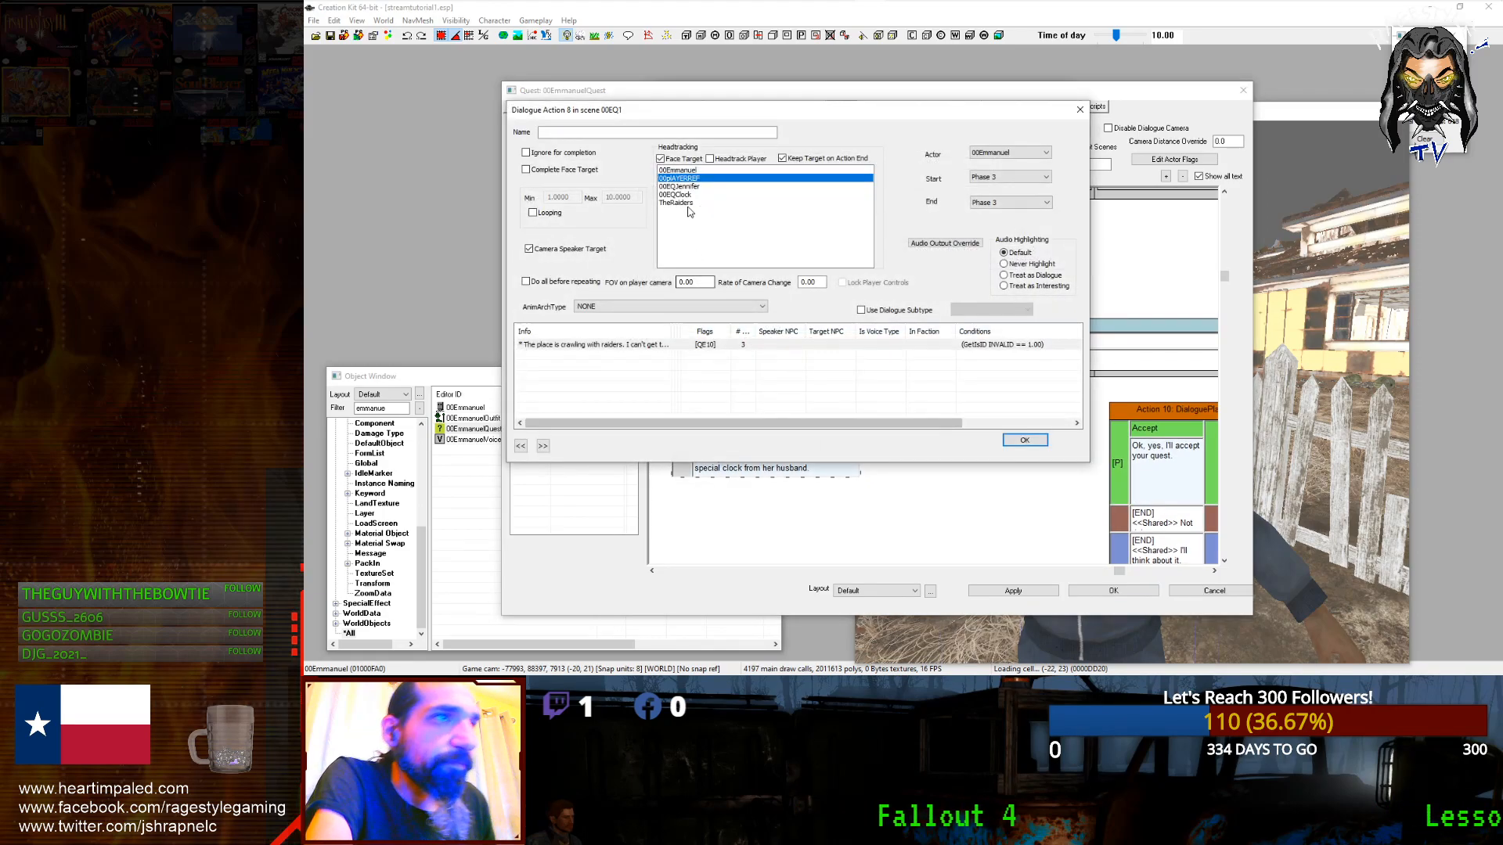
pyautogui.click(572, 345)
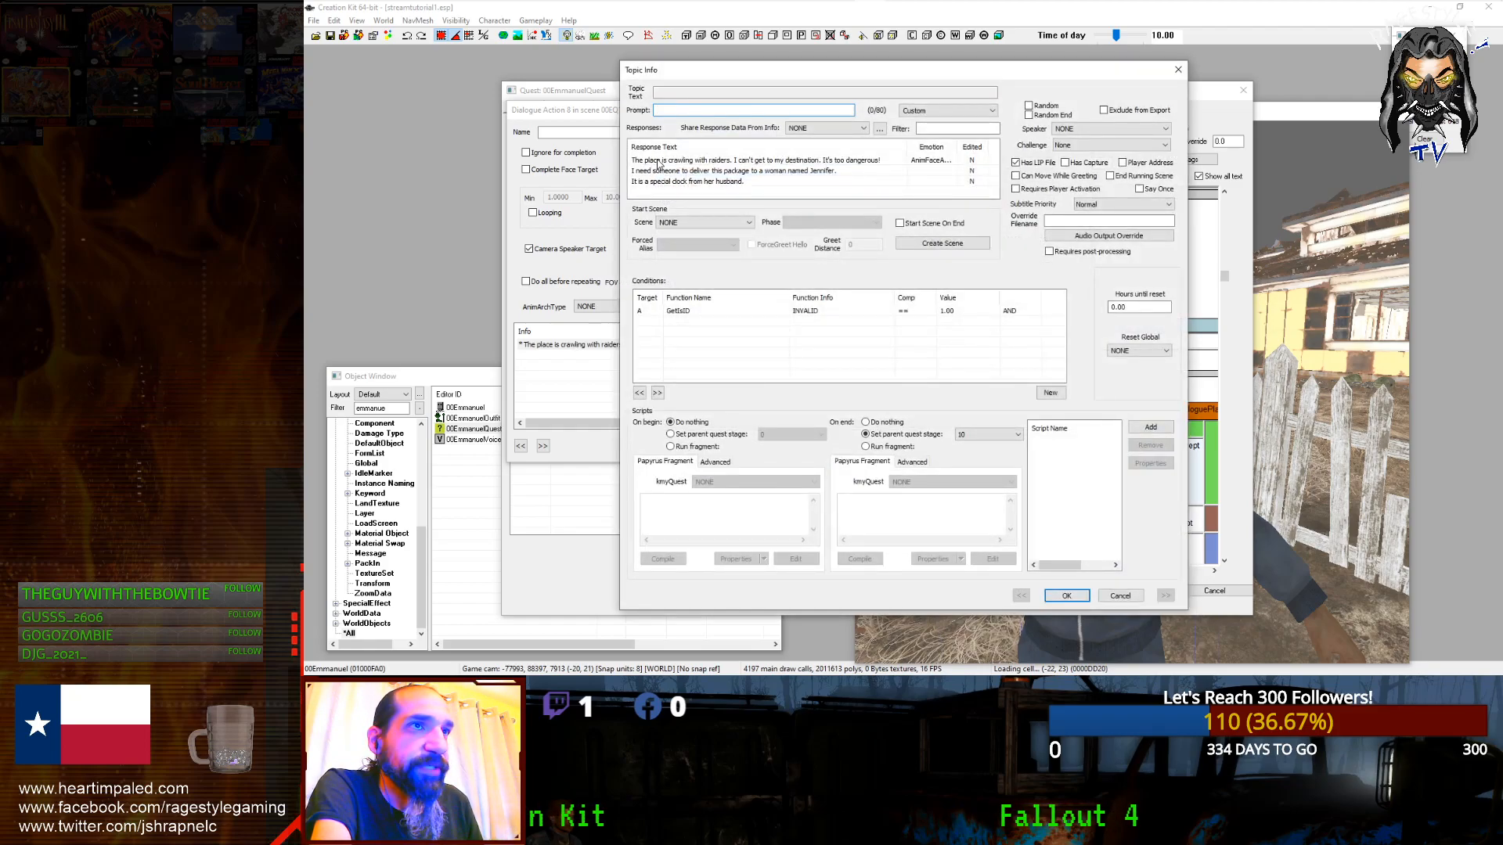
pyautogui.doubleClick(657, 160)
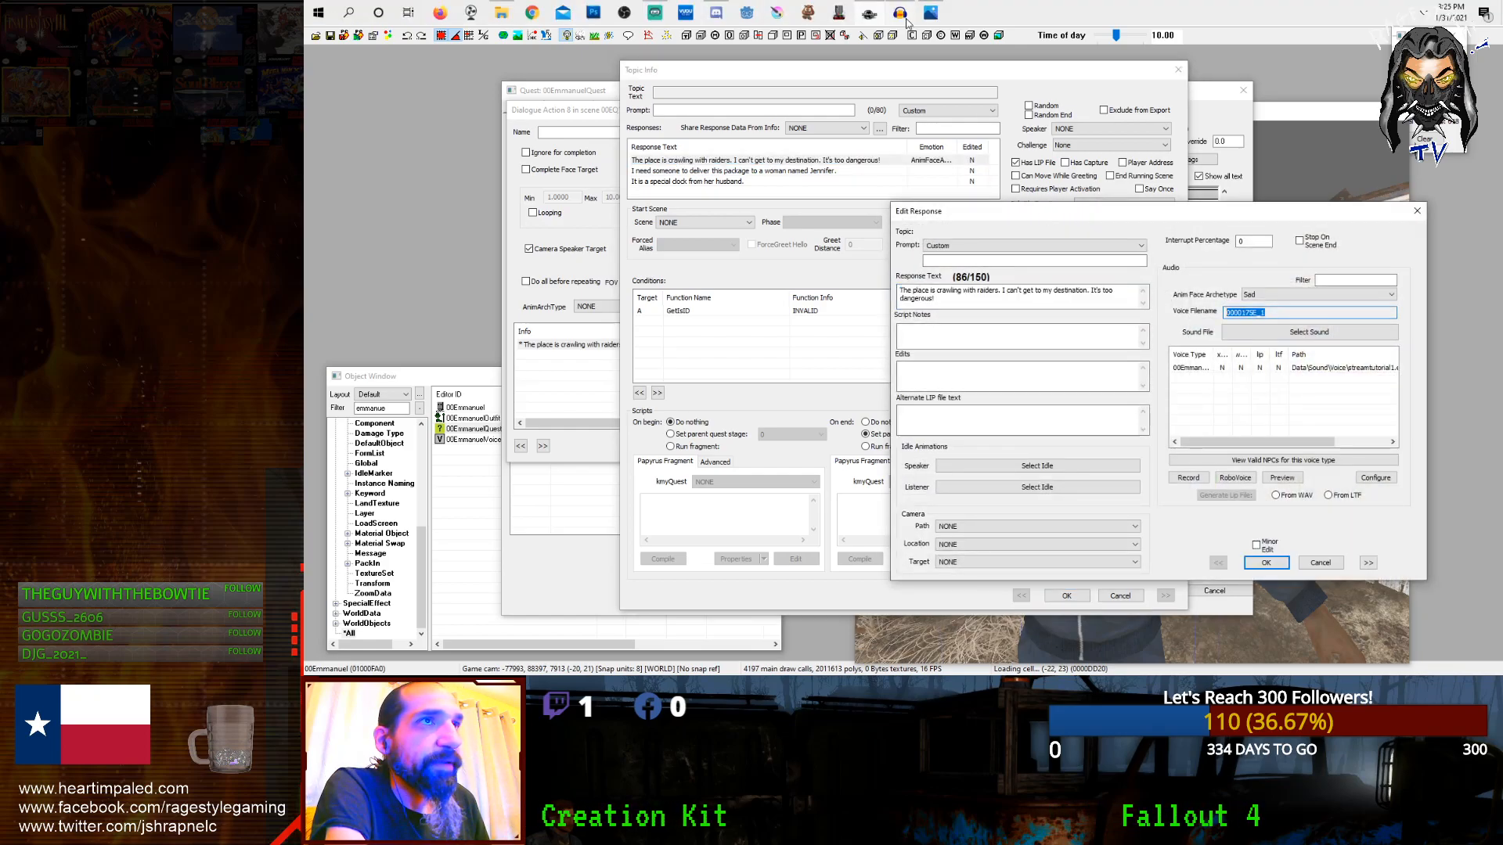
# Step: Switch to Audacity, restore its window from full screen, and shrink it so the Creation Kit response text stays readable beside it
pyautogui.click(900, 11)
pyautogui.click(1459, 7)
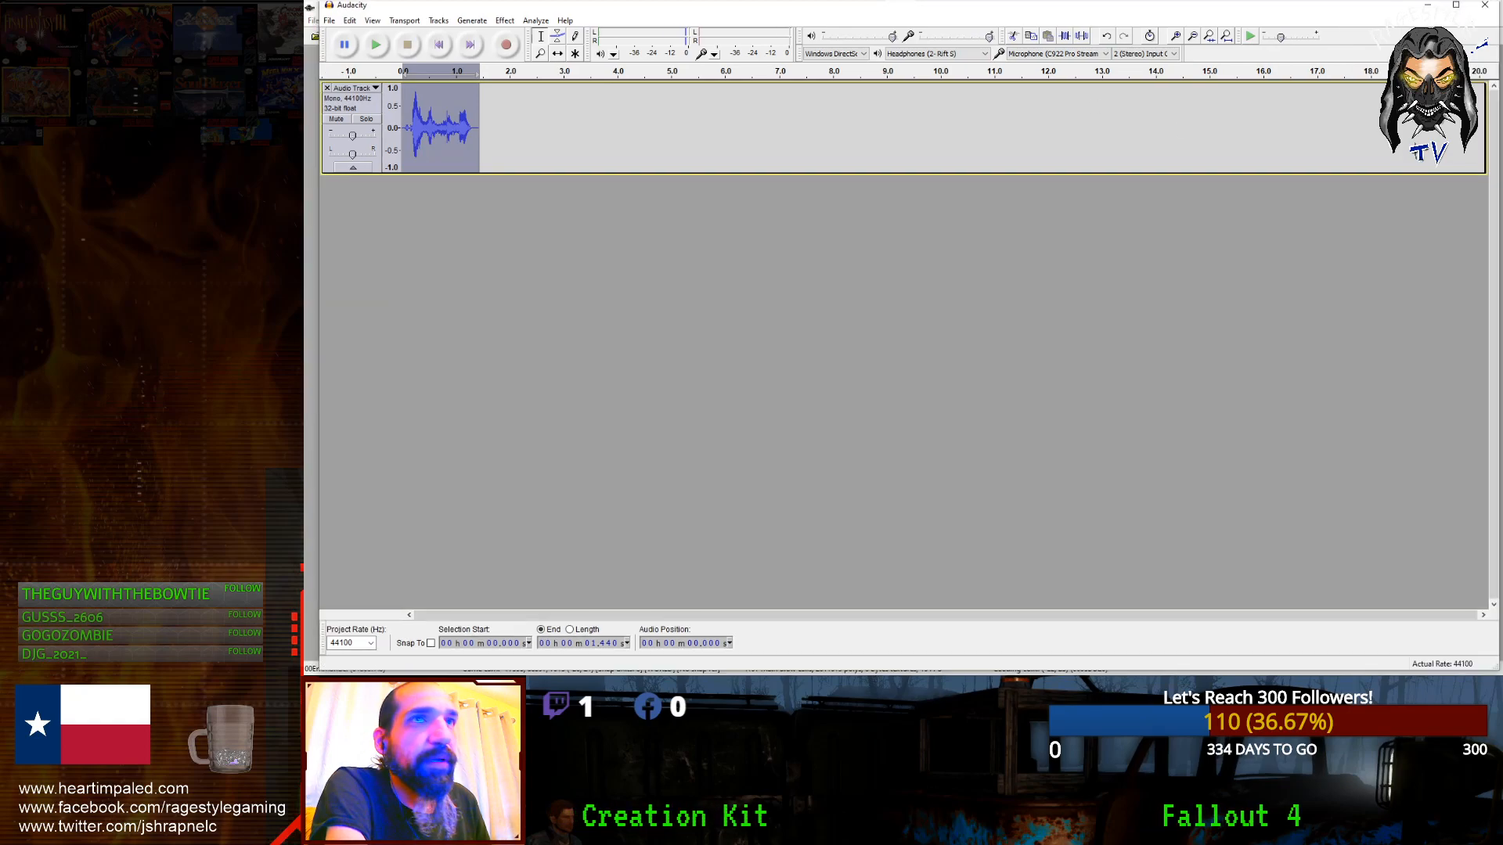
pyautogui.moveTo(1387, 15); pyautogui.dragTo(1331, 89)
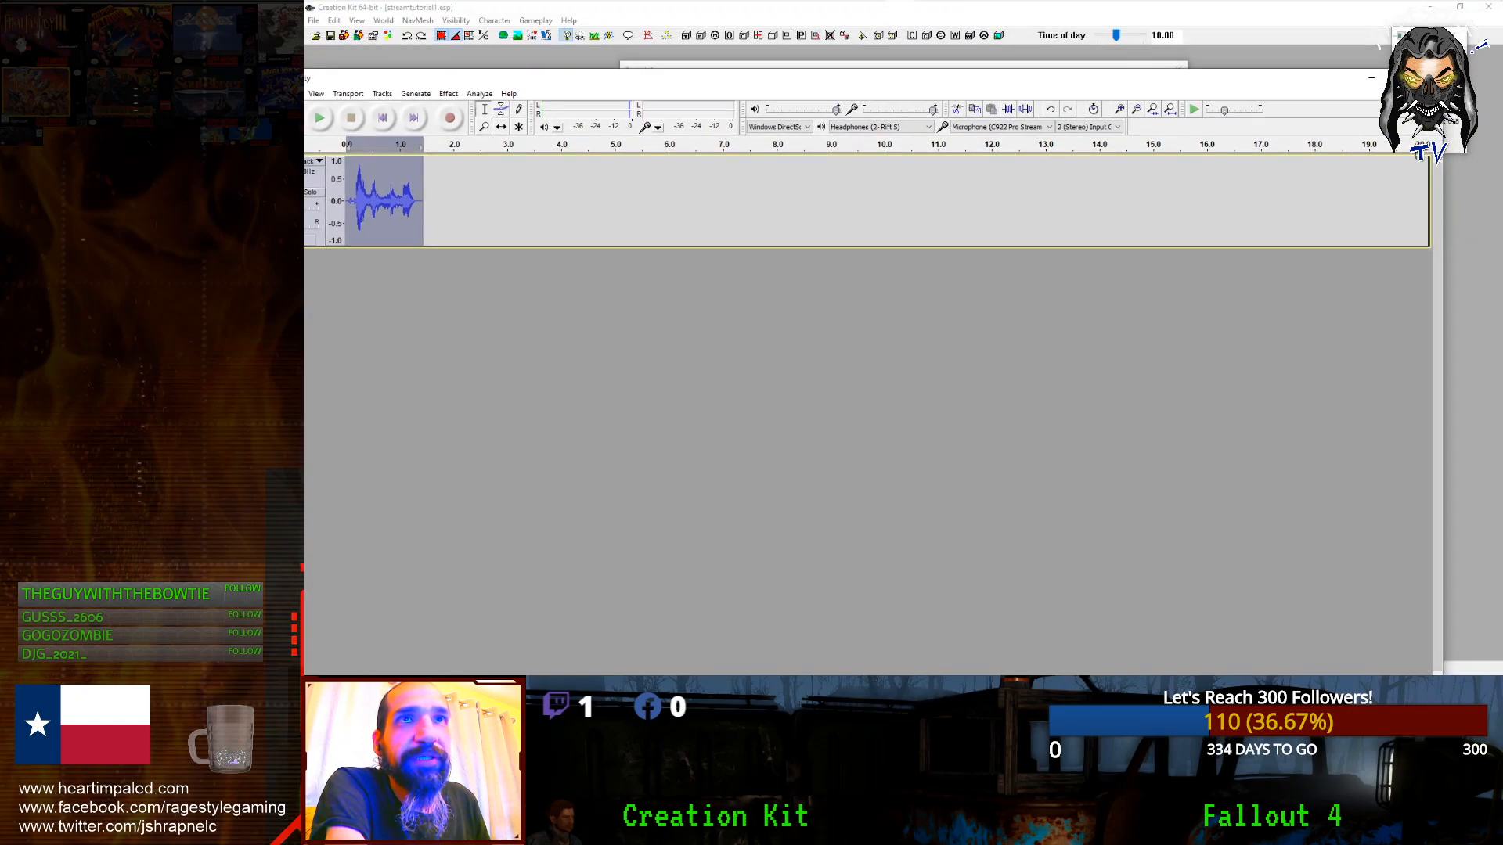
pyautogui.moveTo(1432, 72); pyautogui.dragTo(843, 343)
pyautogui.moveTo(747, 350); pyautogui.dragTo(818, 78)
# Step: Undo the previous recording and its edits until the Audacity project is empty
pyautogui.moveTo(519, 226); pyautogui.dragTo(409, 227)
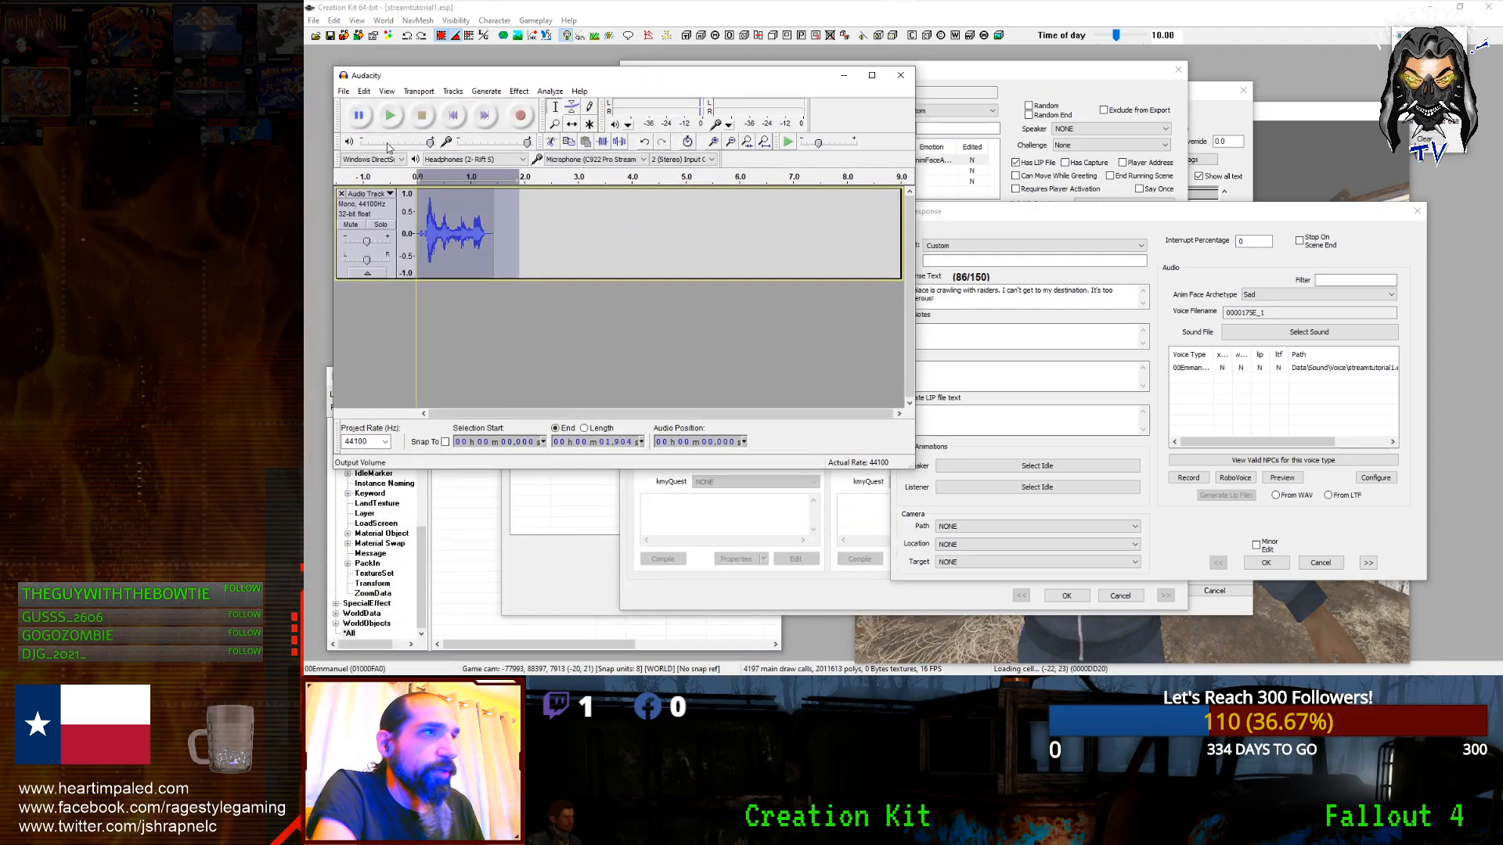
pyautogui.hotkey('ctrl', 'z')
pyautogui.hotkey('ctrl', 'z')
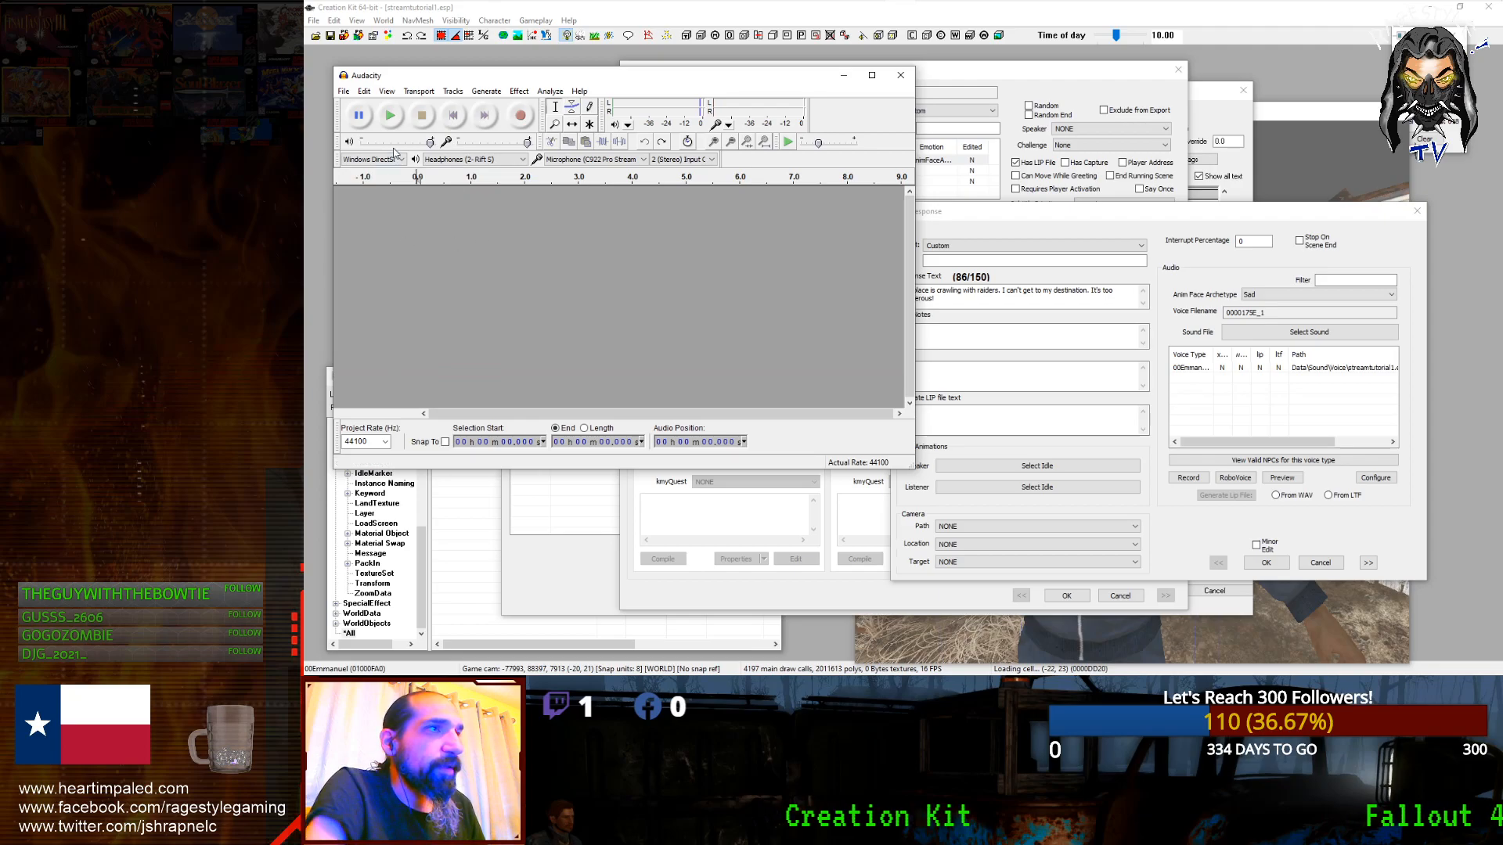
# Step: Narrow the Audacity window and position it beside the Edit Response dialog without covering the response text
pyautogui.moveTo(817, 80); pyautogui.dragTo(795, 81)
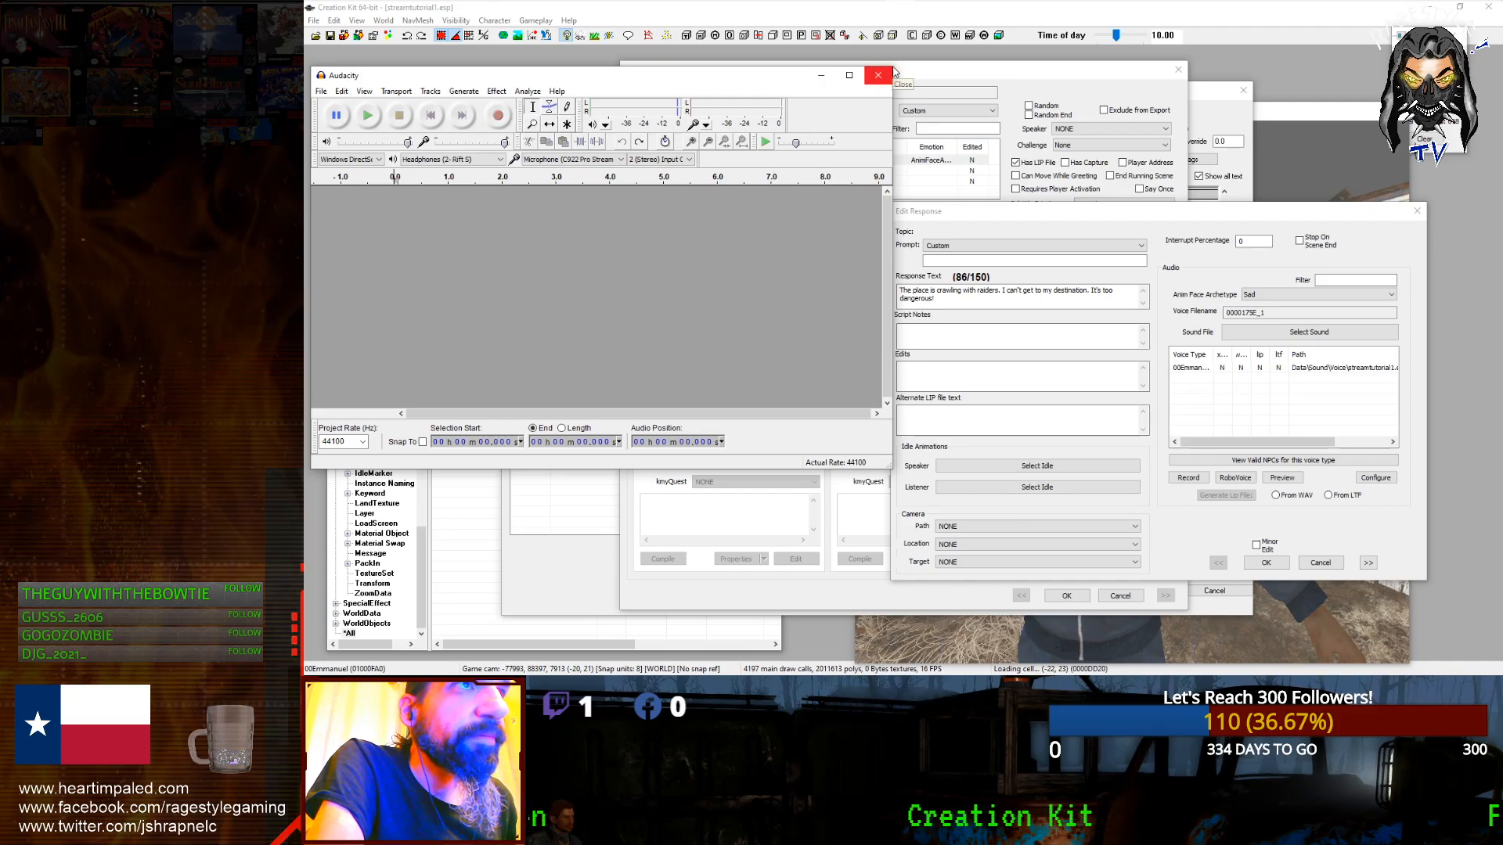
pyautogui.moveTo(894, 65); pyautogui.dragTo(814, 72)
pyautogui.moveTo(863, 73); pyautogui.dragTo(862, 74)
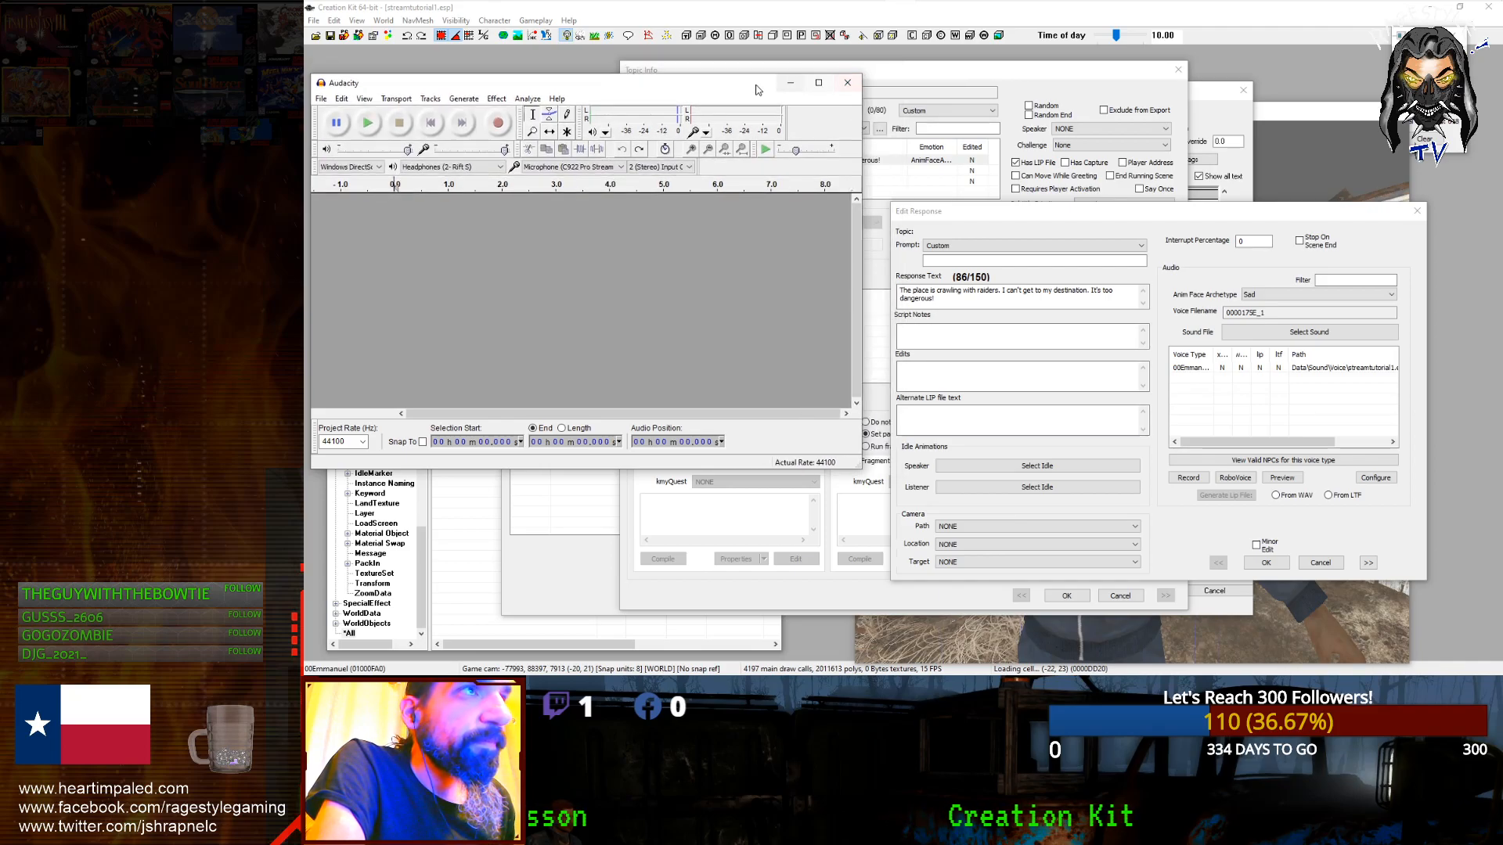
pyautogui.moveTo(756, 85)
pyautogui.mouseDown()
pyautogui.moveTo(792, 63)
pyautogui.moveTo(778, 65)
pyautogui.mouseUp()
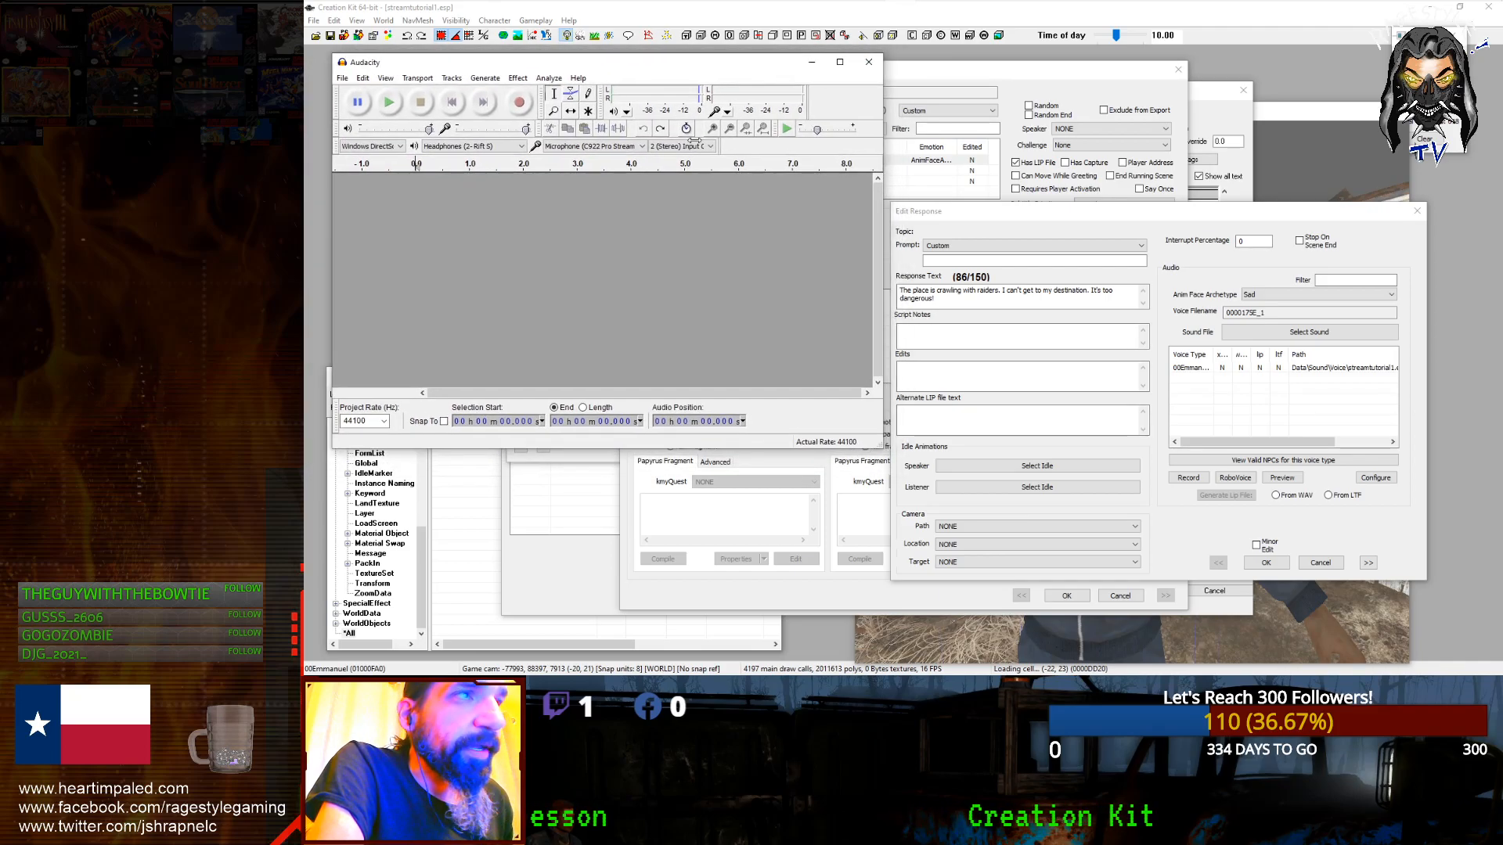
# Step: Record Emmanuel's line about the raiders, about 4.6 seconds long, and trim the silence at its start and end
pyautogui.click(523, 112)
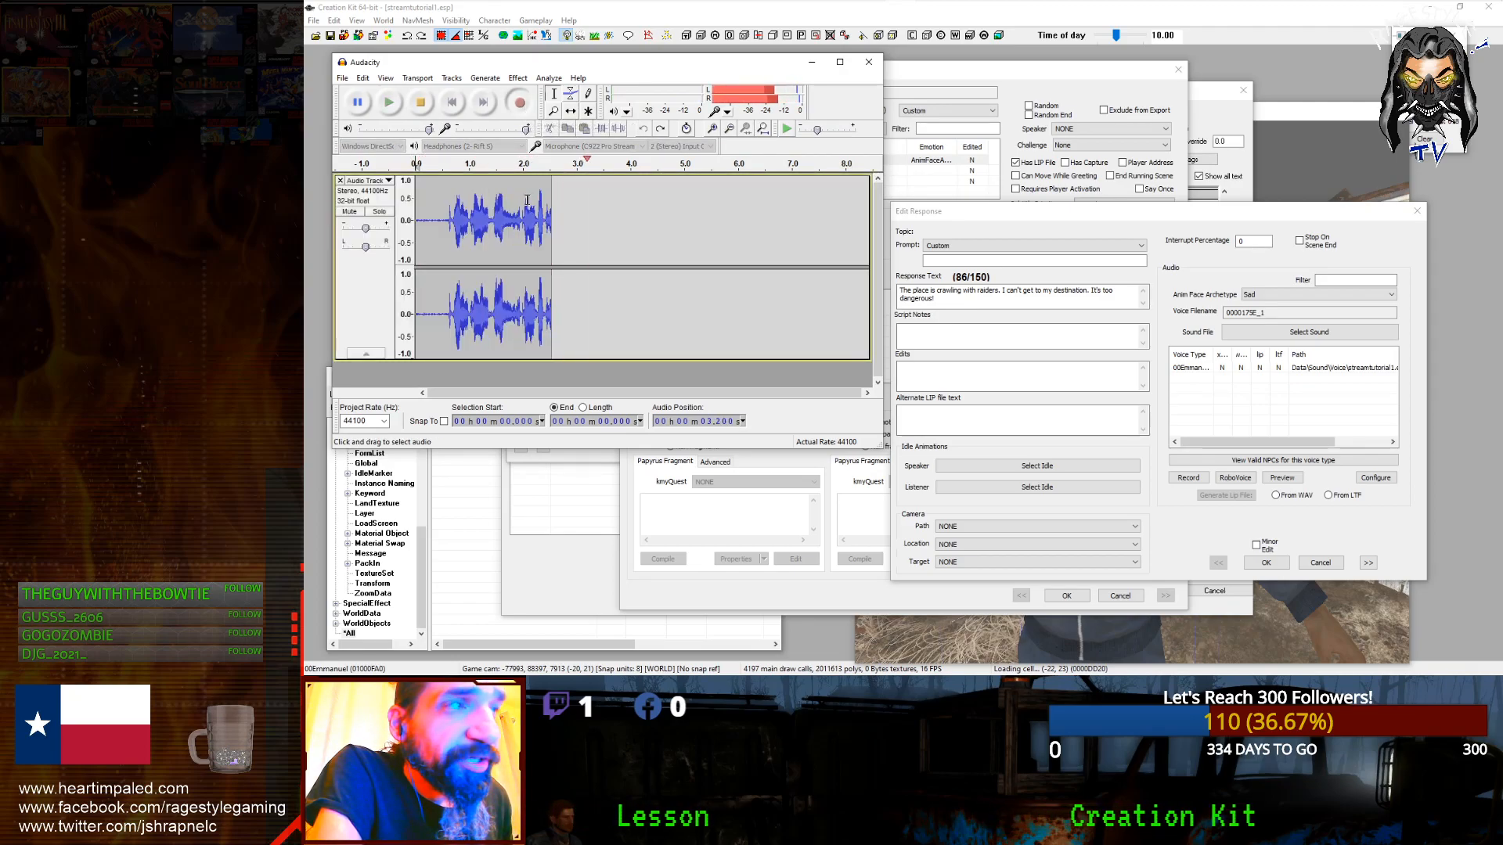
pyautogui.click(421, 104)
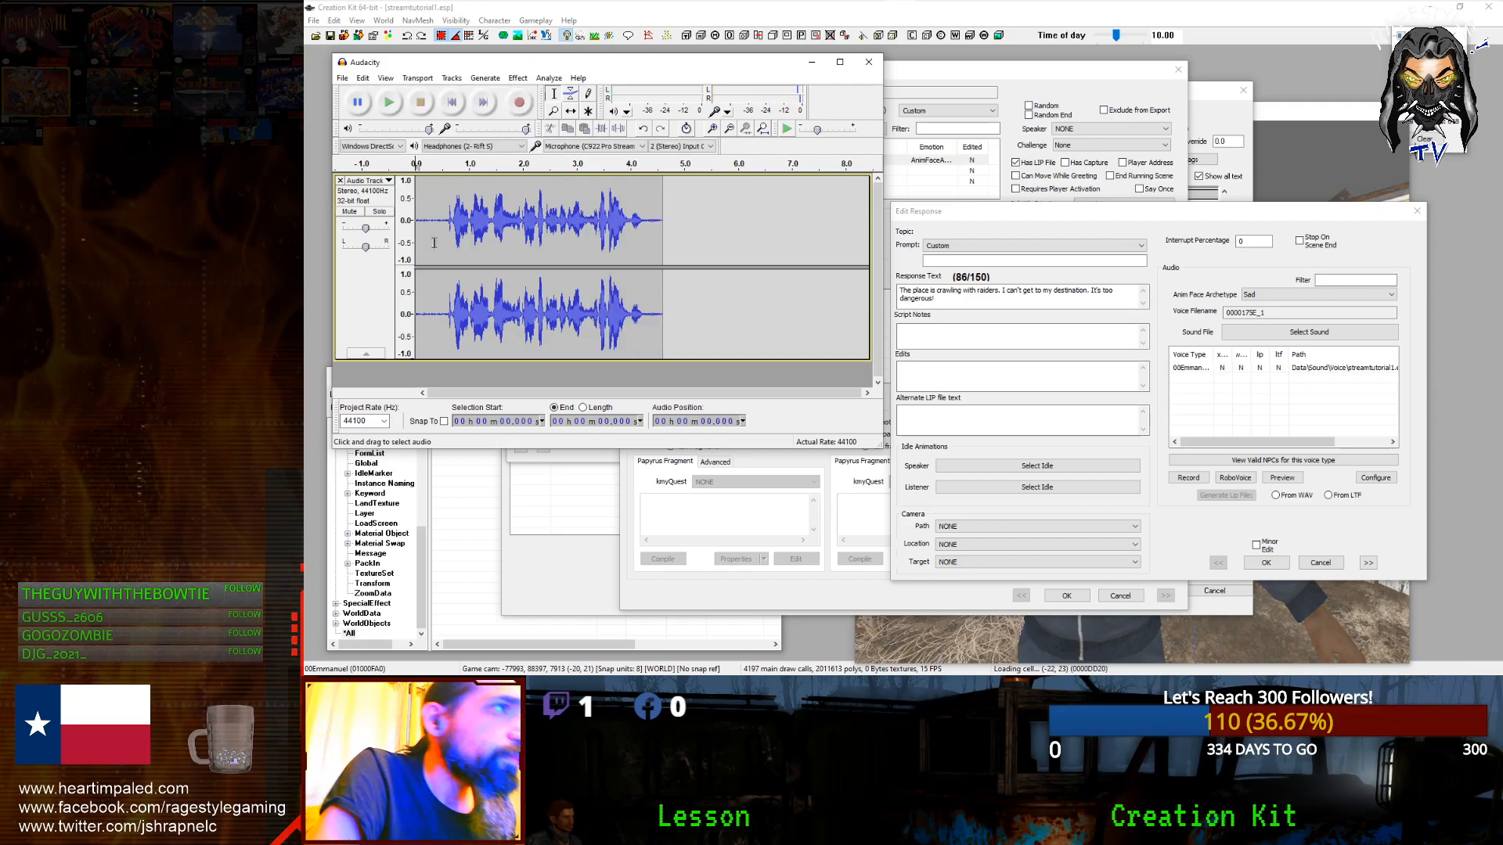
pyautogui.moveTo(445, 238); pyautogui.dragTo(415, 239)
pyautogui.press('Delete')
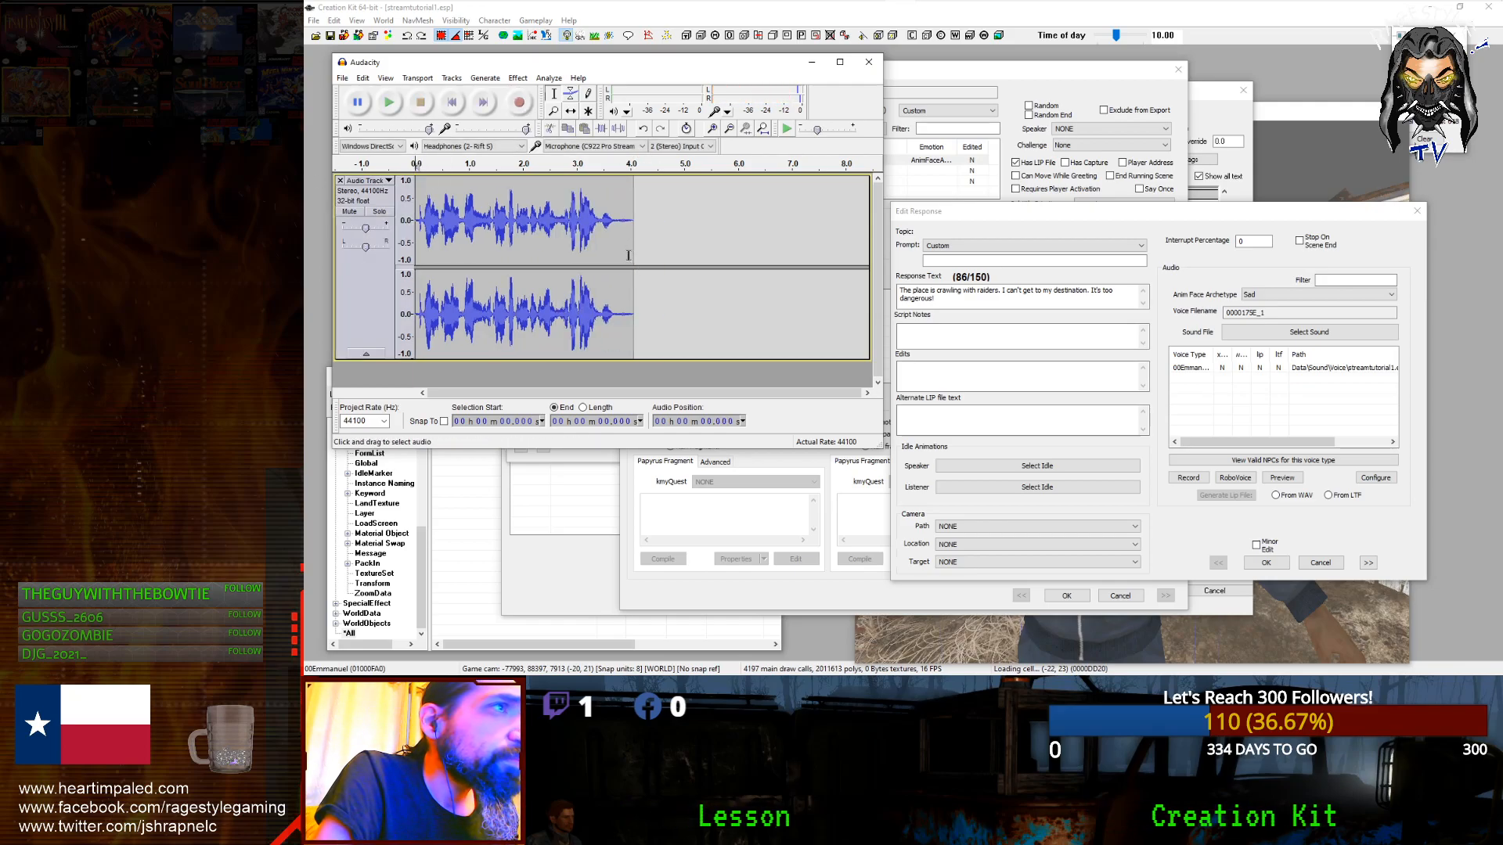
# Step: Apply Noise Removal with 18 dB noise reduction to the whole trimmed recording and play it back
pyautogui.click(518, 78)
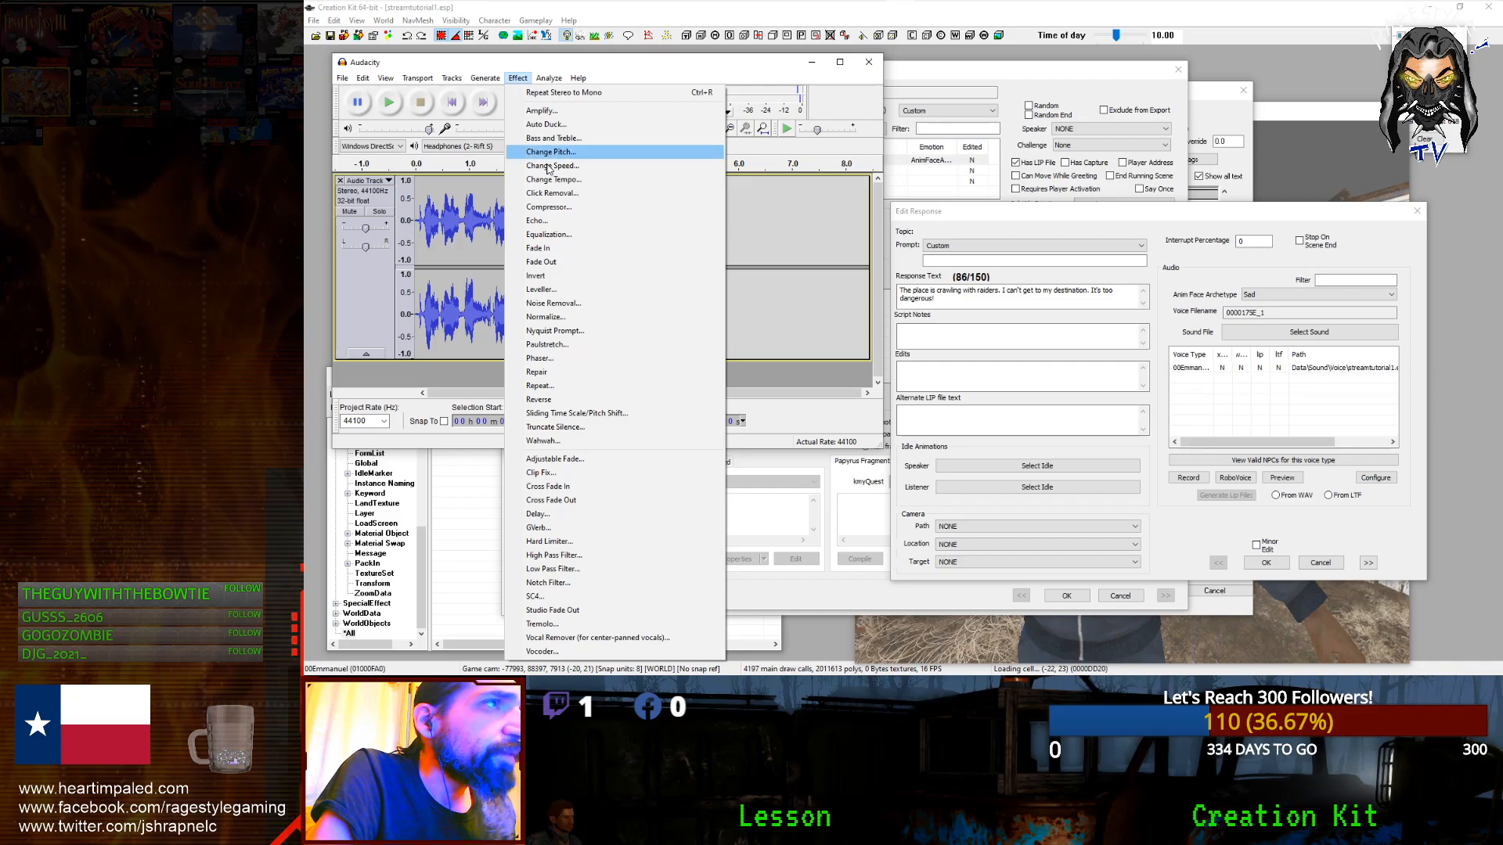
pyautogui.click(545, 303)
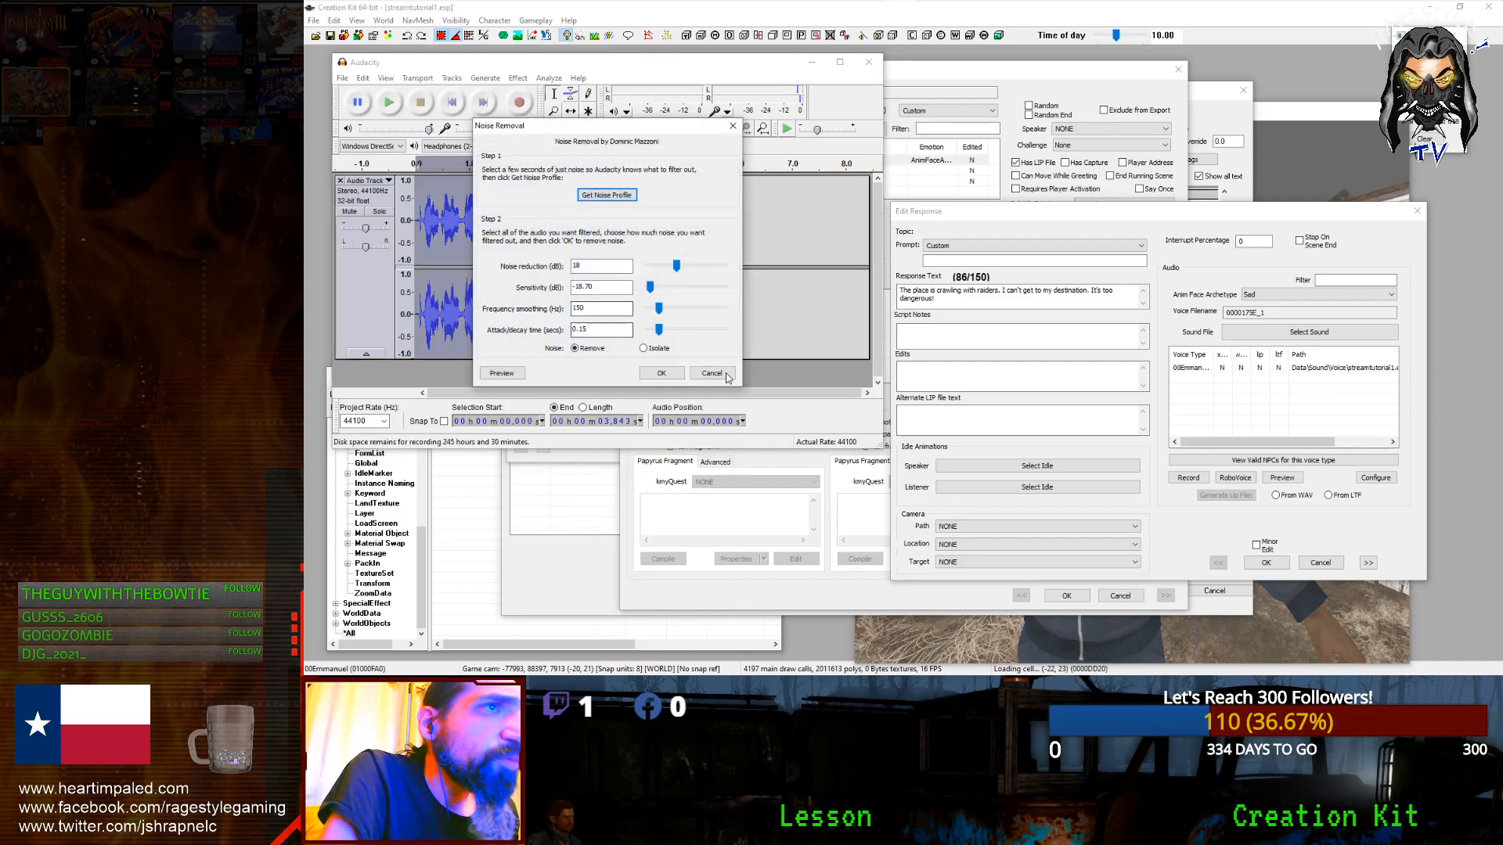
pyautogui.click(726, 375)
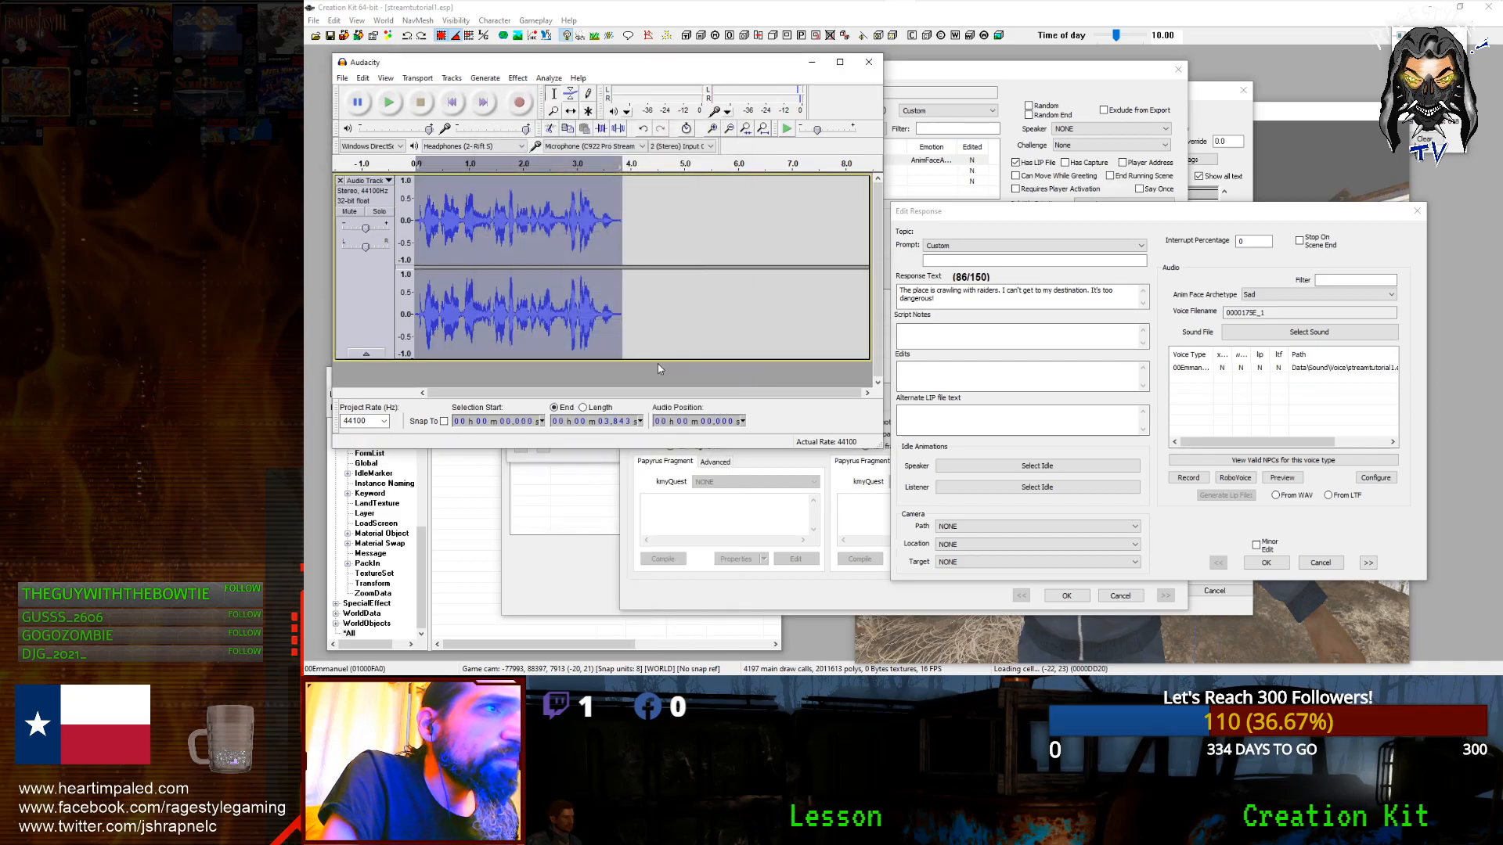
pyautogui.click(473, 81)
pyautogui.moveTo(517, 78)
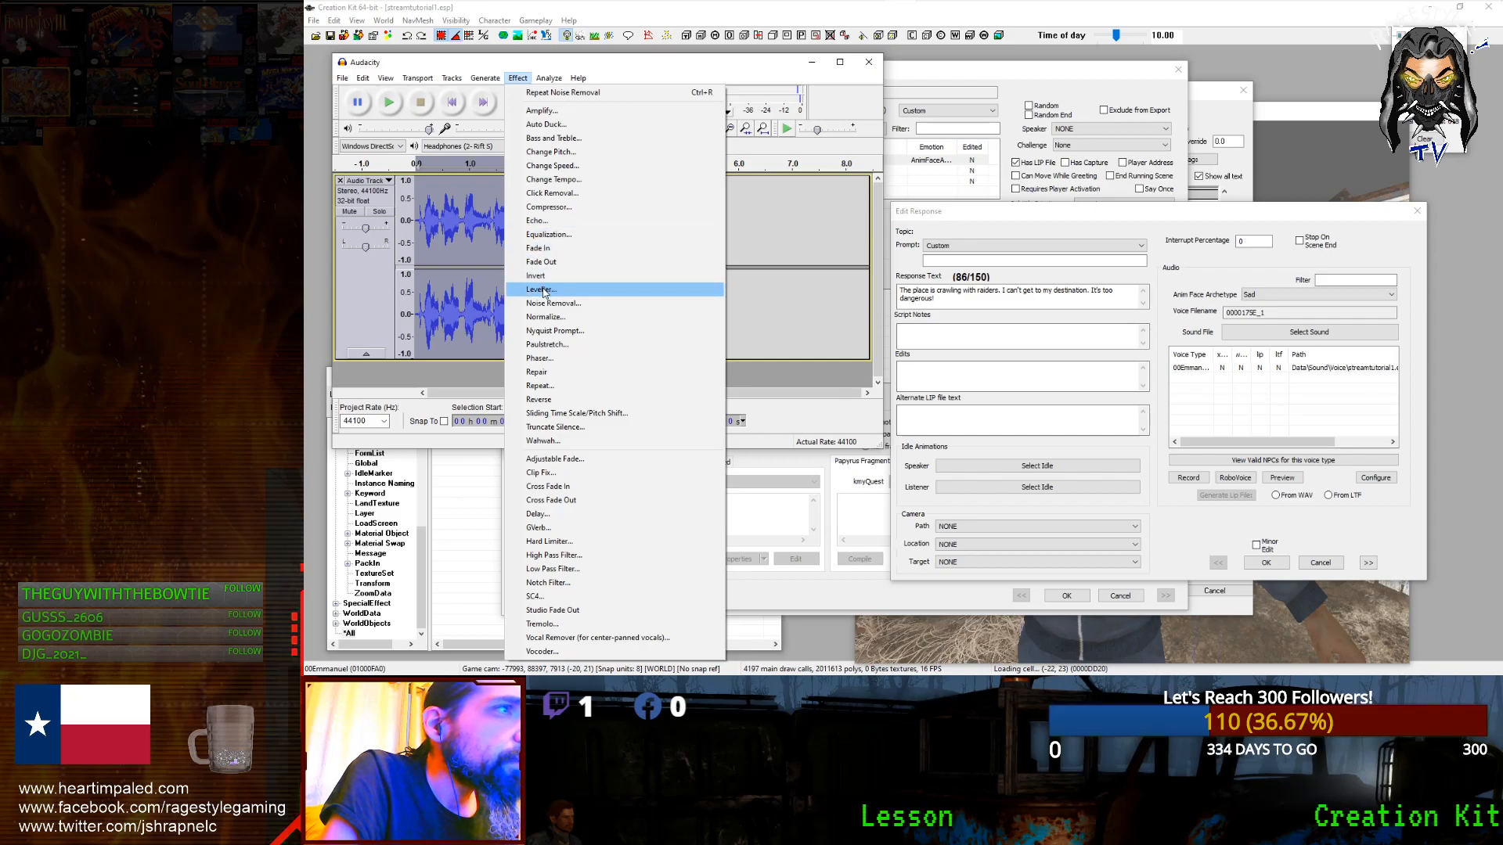
pyautogui.click(546, 303)
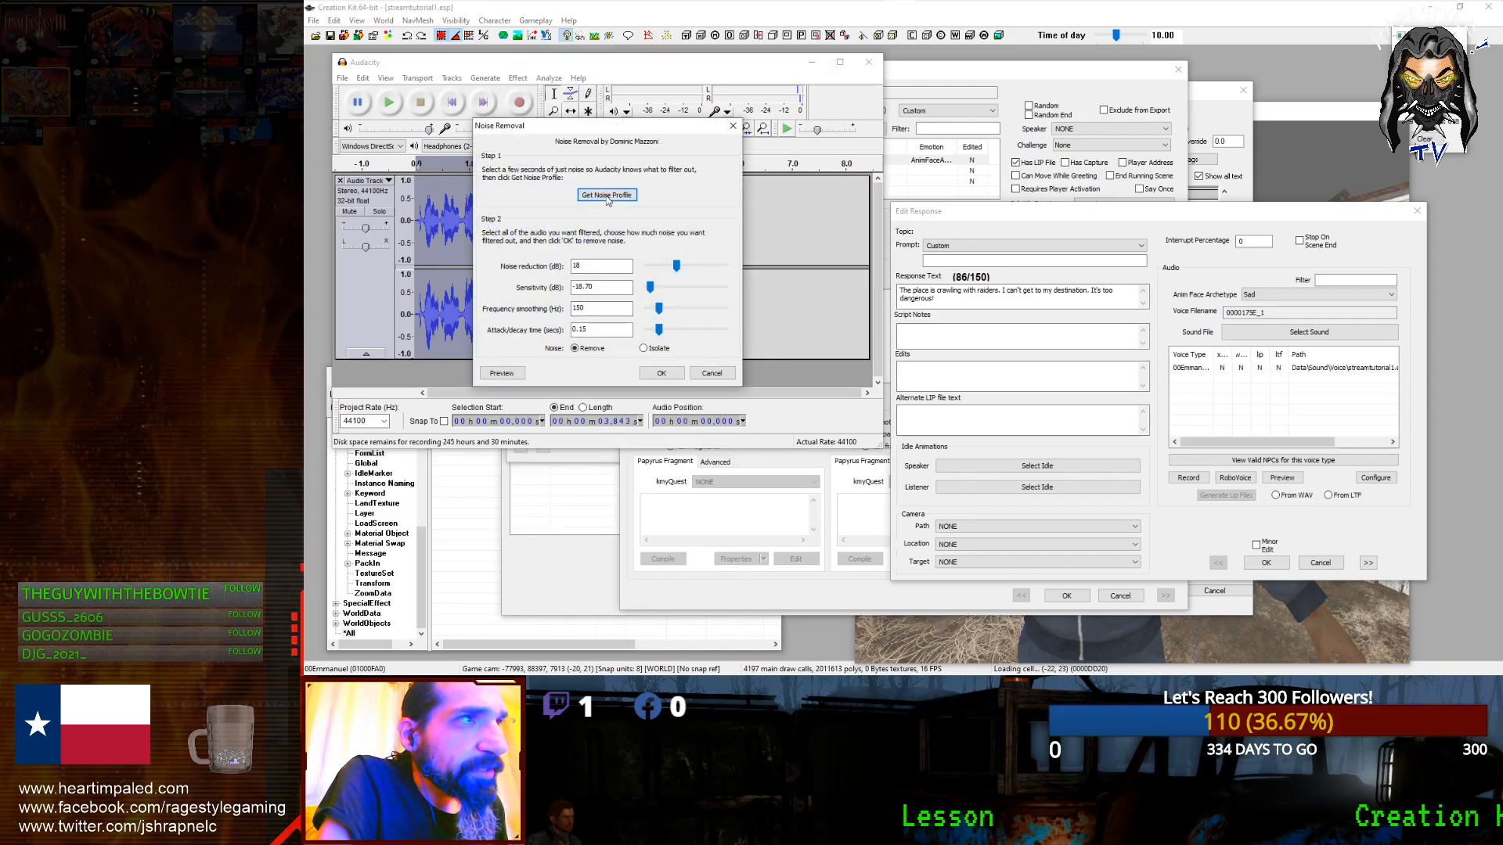
pyautogui.click(657, 374)
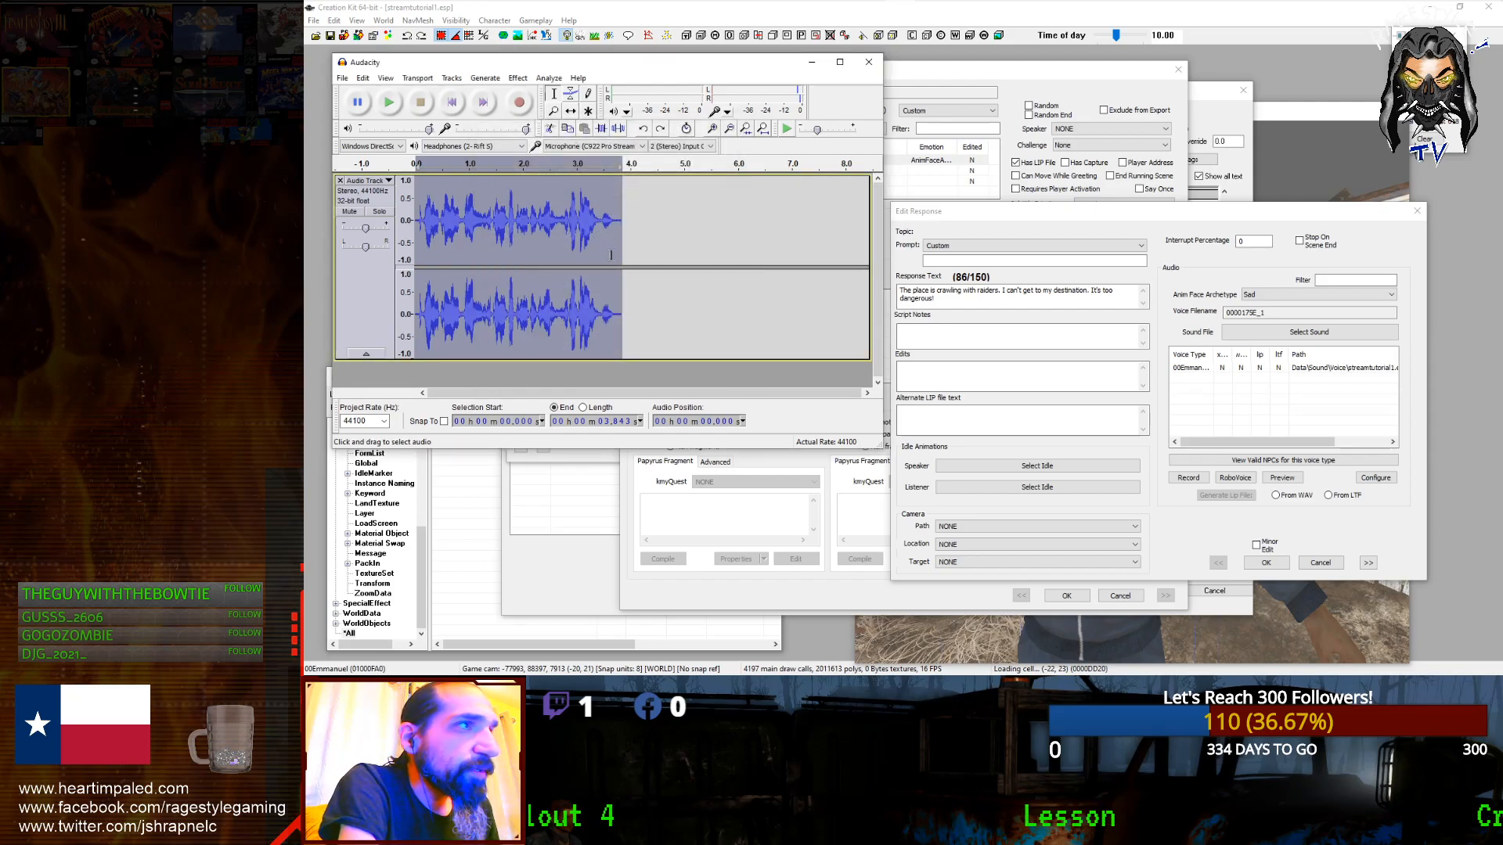
pyautogui.press('space')
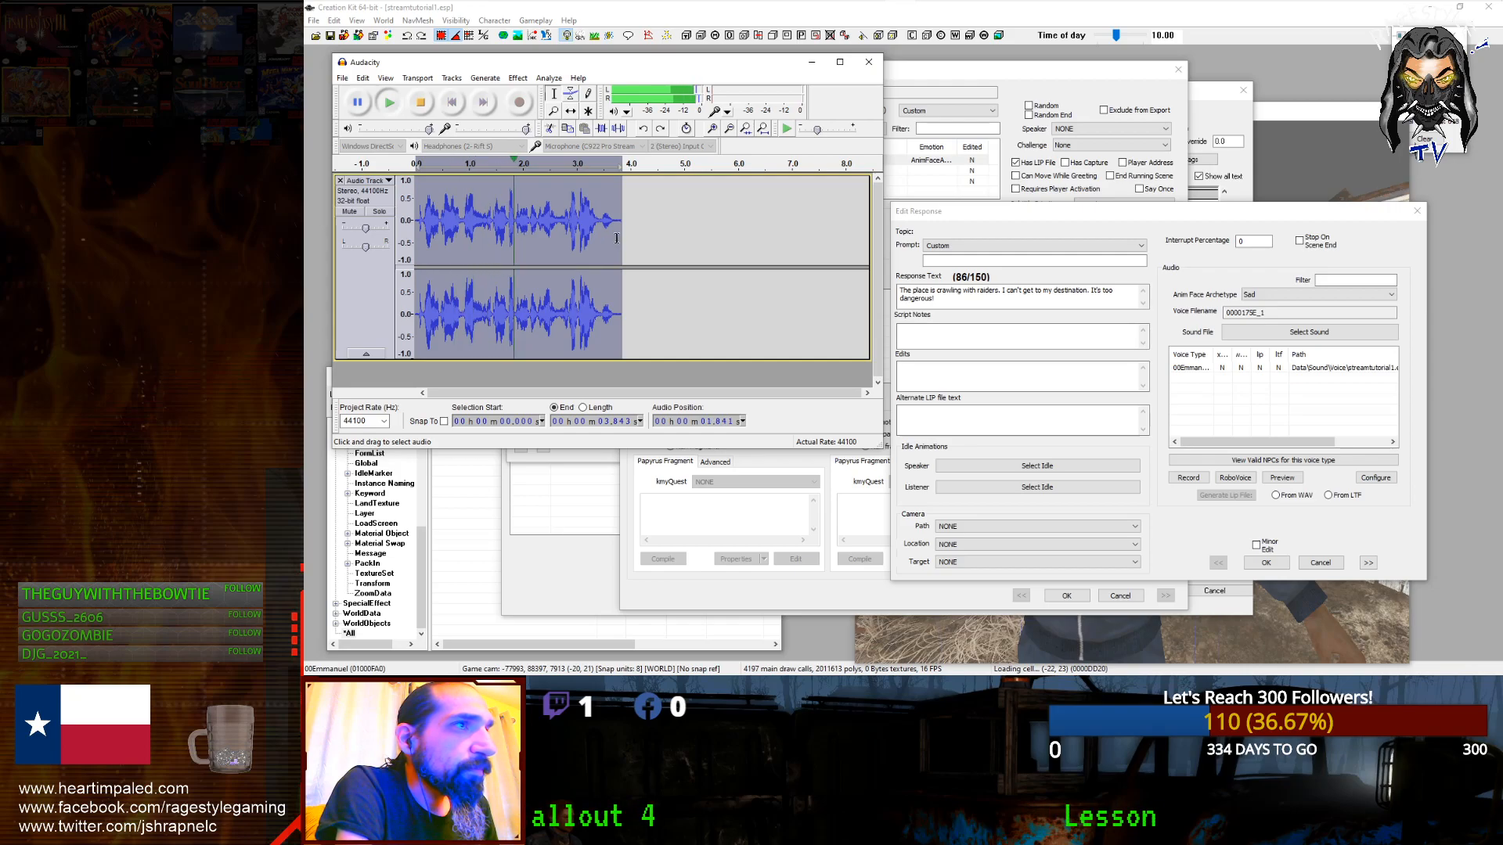
# Step: Convert the cleaned stereo recording of the raiders line to a mono track
pyautogui.click(517, 81)
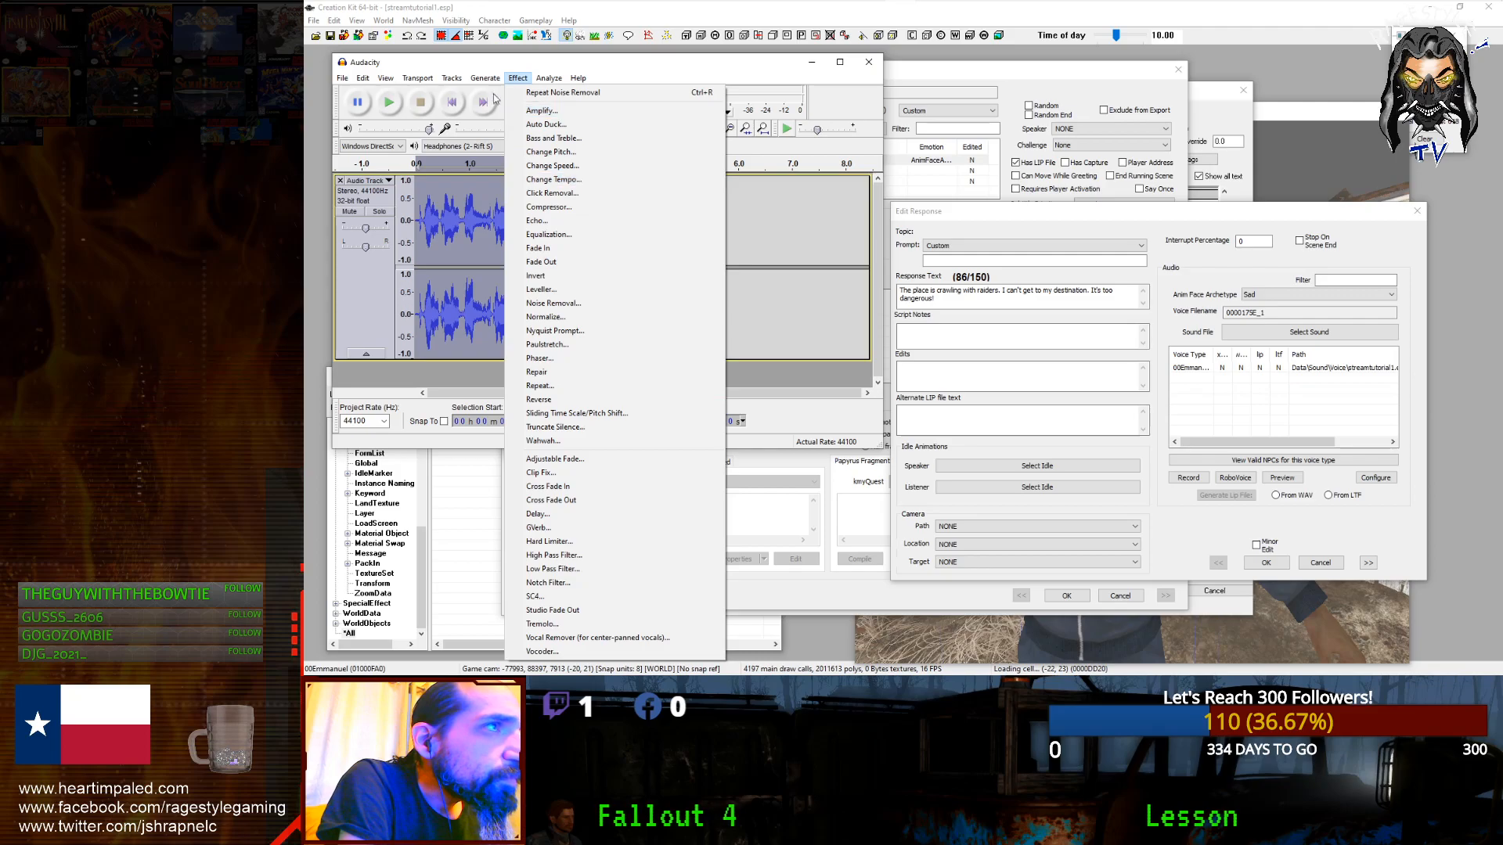
pyautogui.click(417, 78)
pyautogui.moveTo(452, 83)
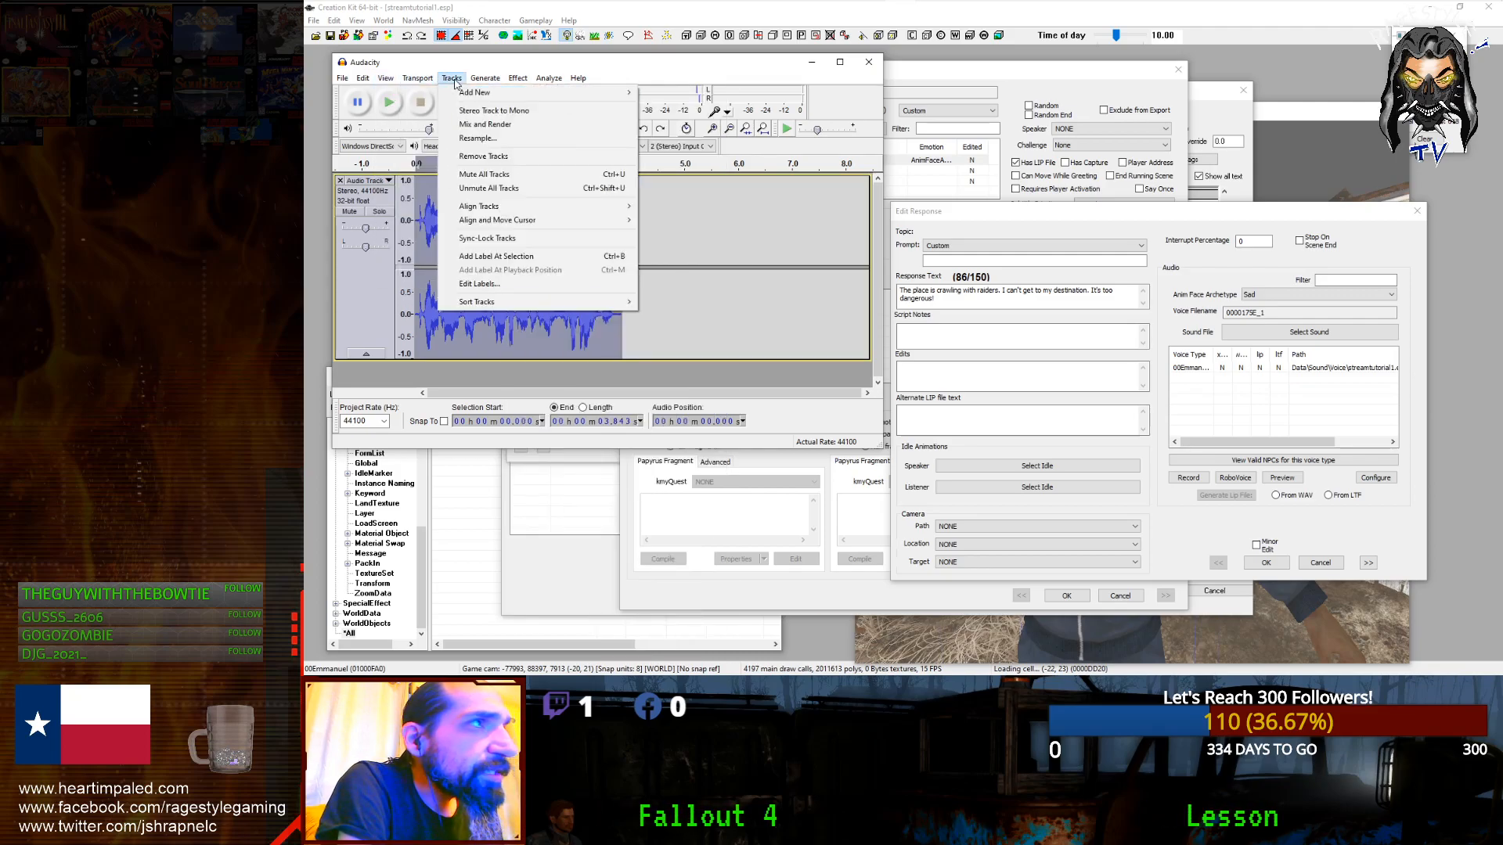
pyautogui.click(457, 111)
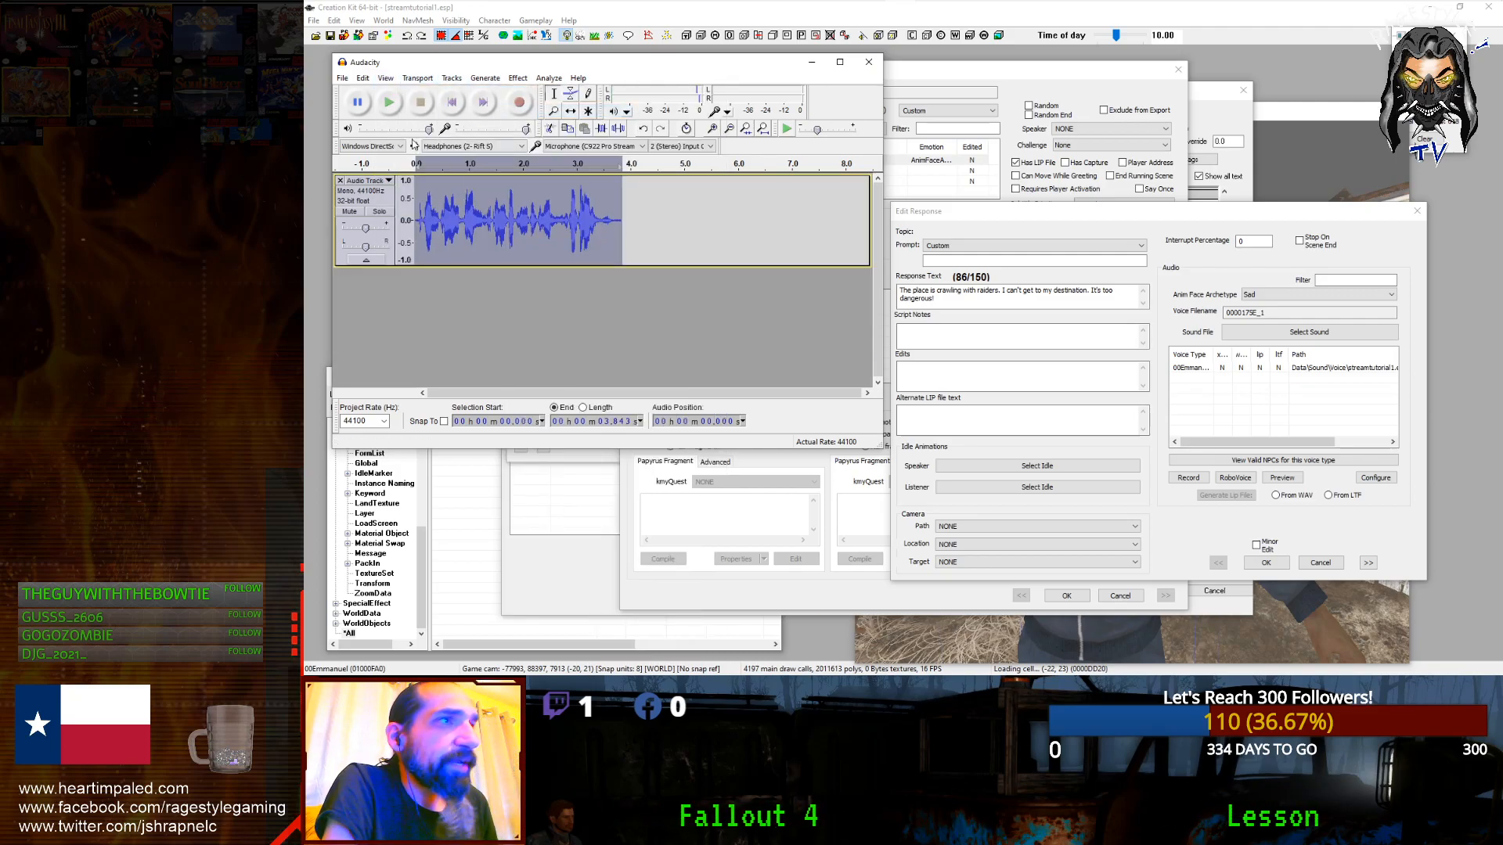
# Step: Export the mono track as a 16-bit PCM WAV named 0000175E_1 into the 00EmmanuelVoiceType folder, accepting the metadata
pyautogui.click(342, 78)
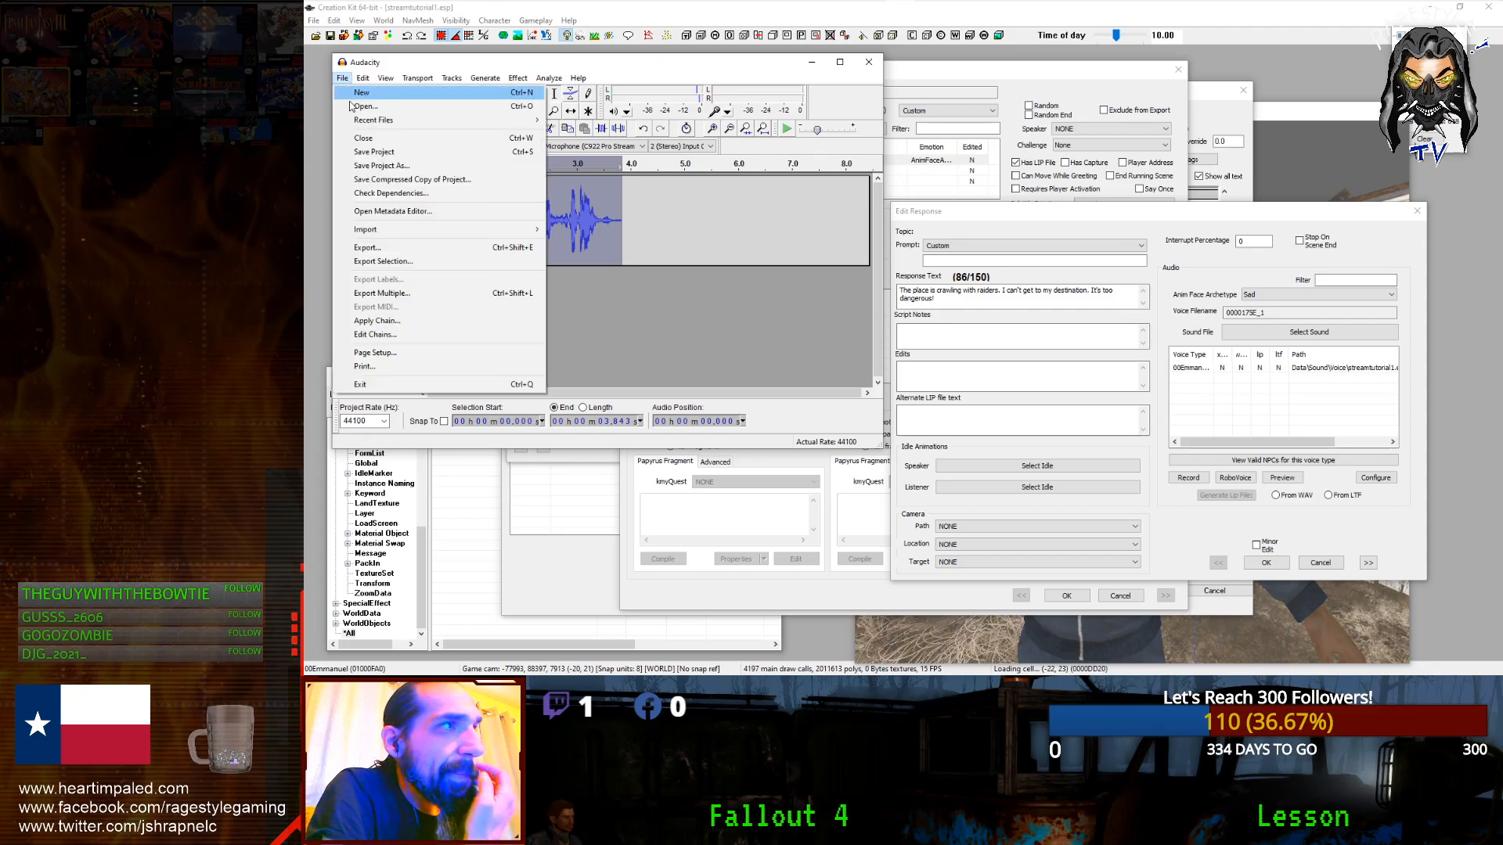
pyautogui.click(366, 248)
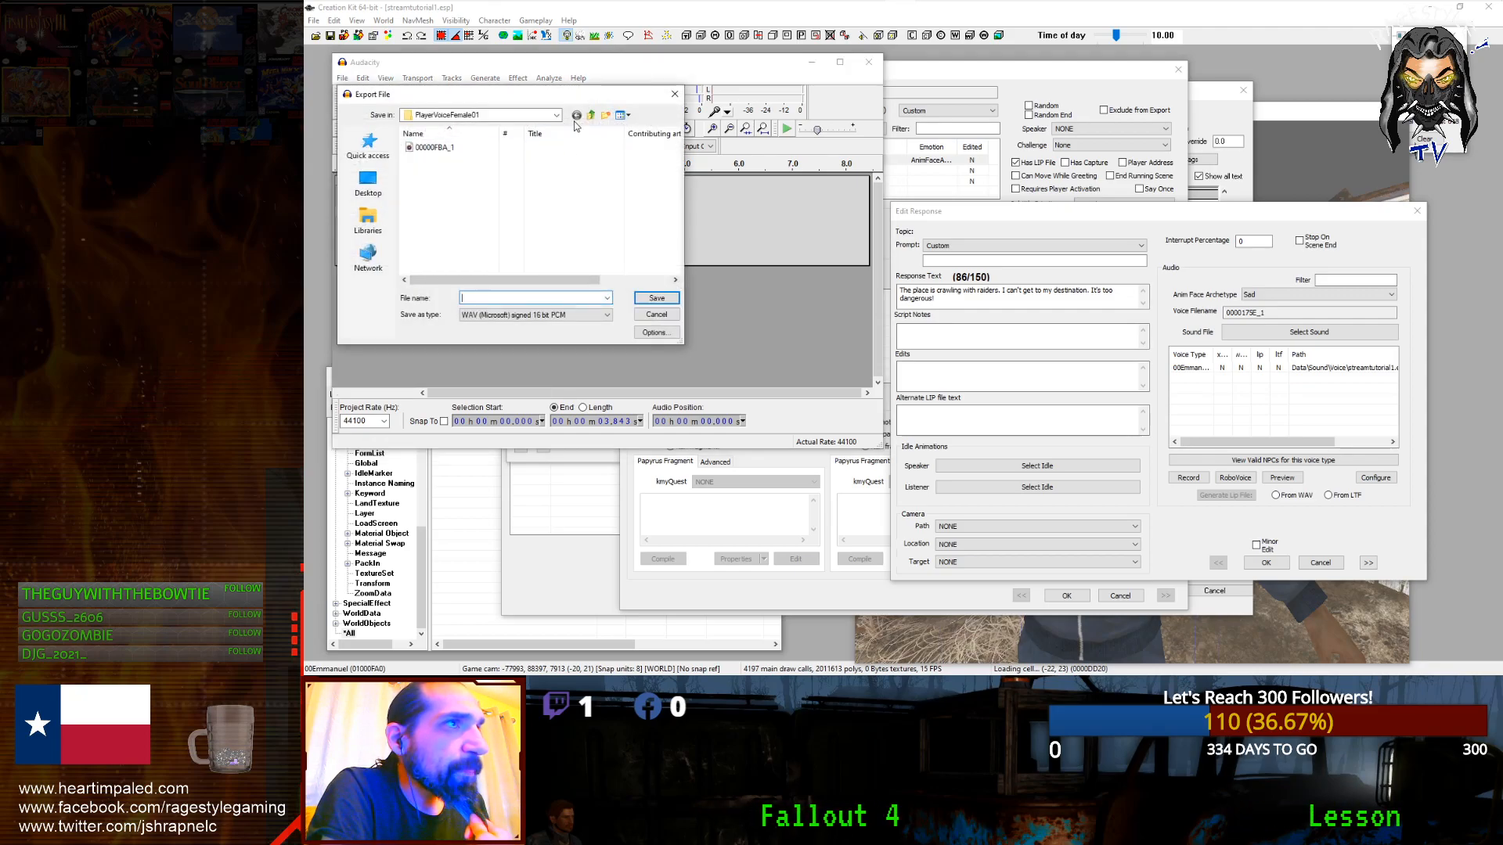
pyautogui.click(590, 115)
pyautogui.doubleClick(442, 147)
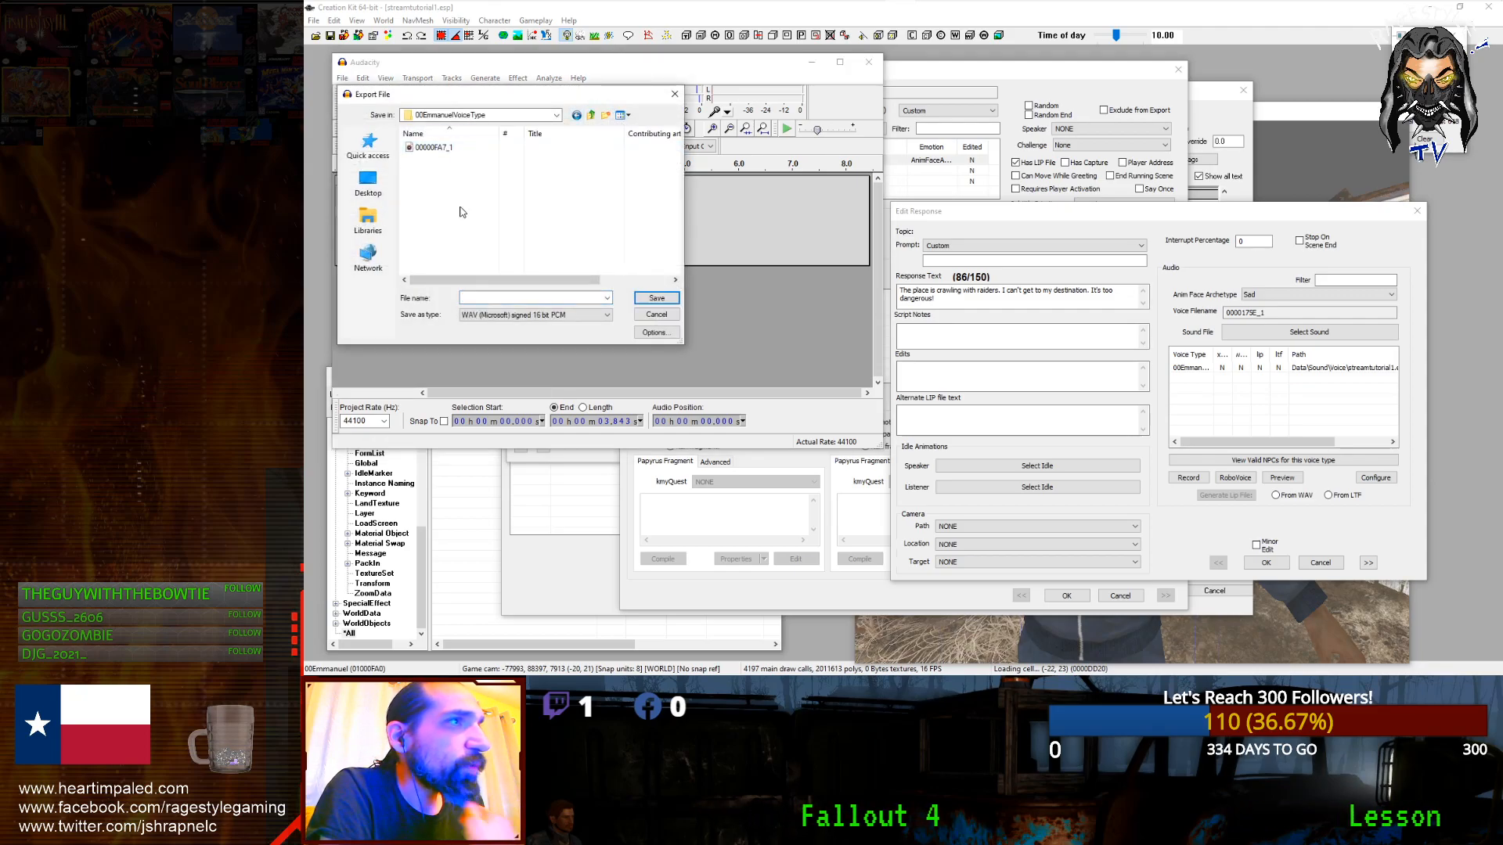
pyautogui.write('0000175E_1')
pyautogui.click(654, 299)
pyautogui.click(931, 455)
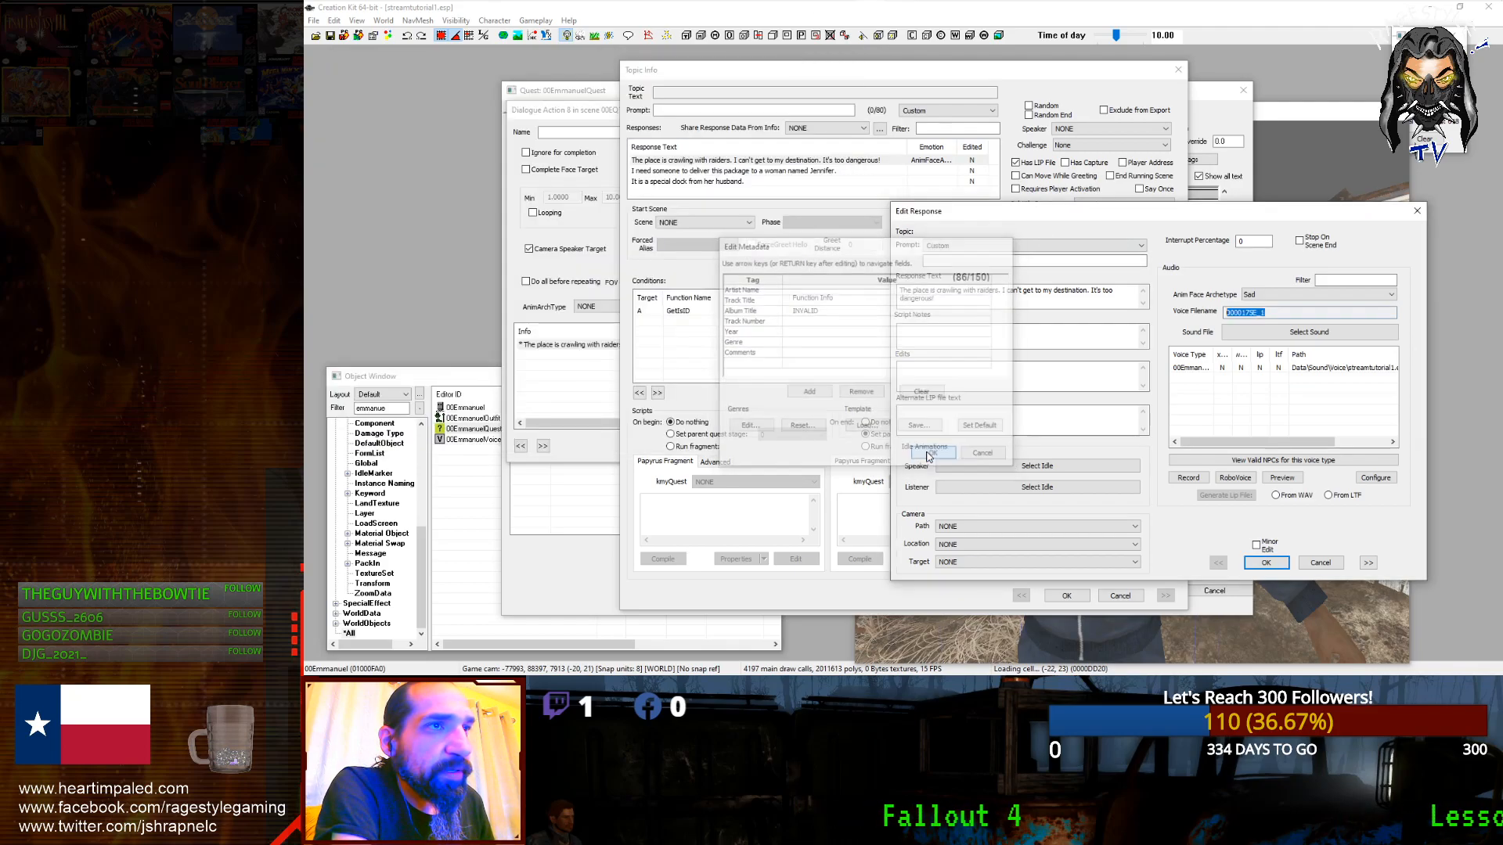
# Step: Open the response about delivering the package in the Creation Kit, and undo the exported recording in Audacity until the project is empty
pyautogui.click(1315, 563)
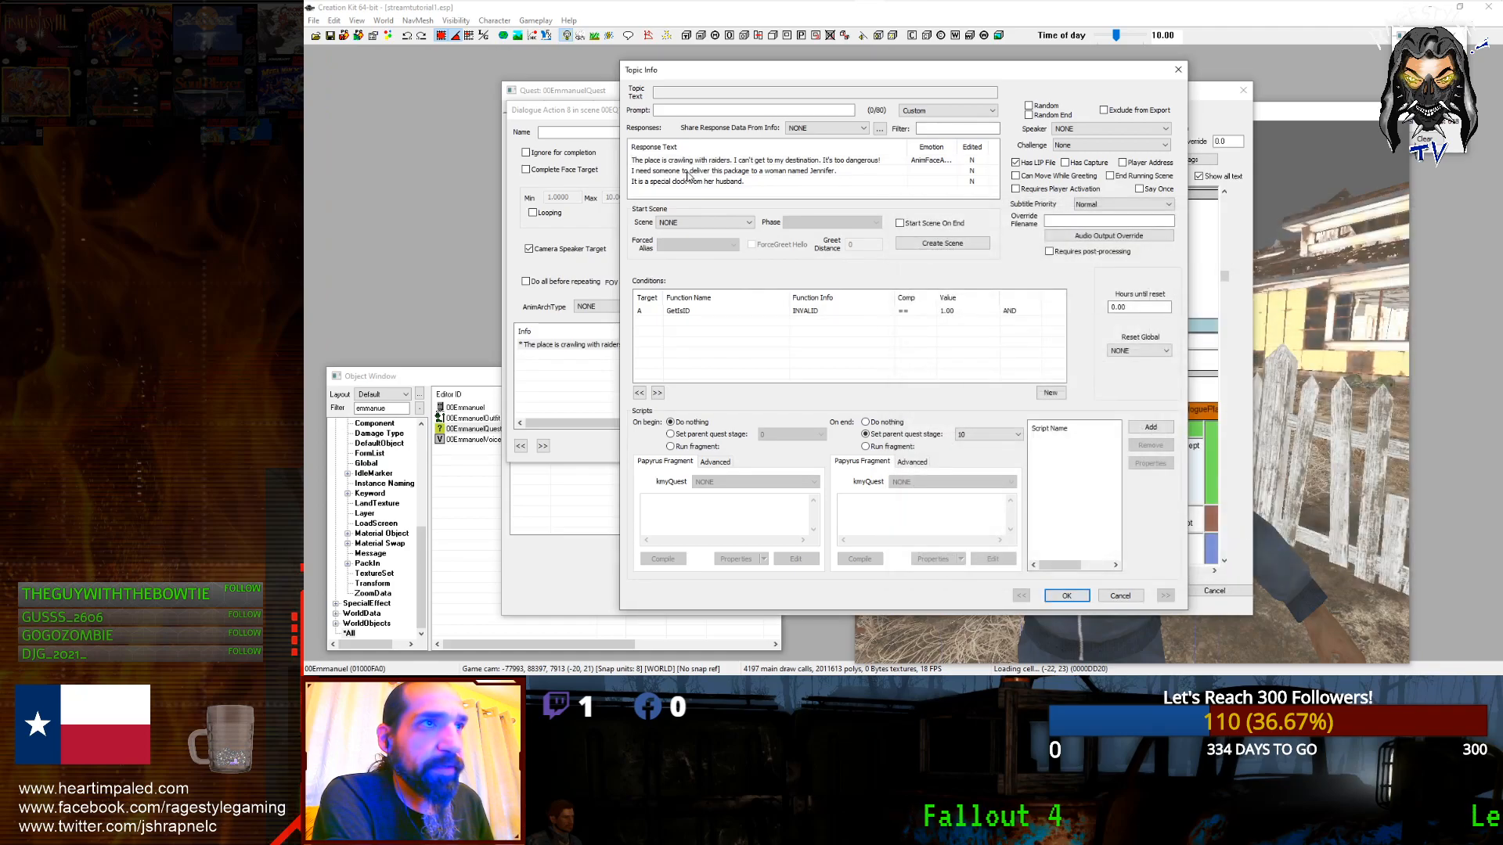
pyautogui.doubleClick(699, 169)
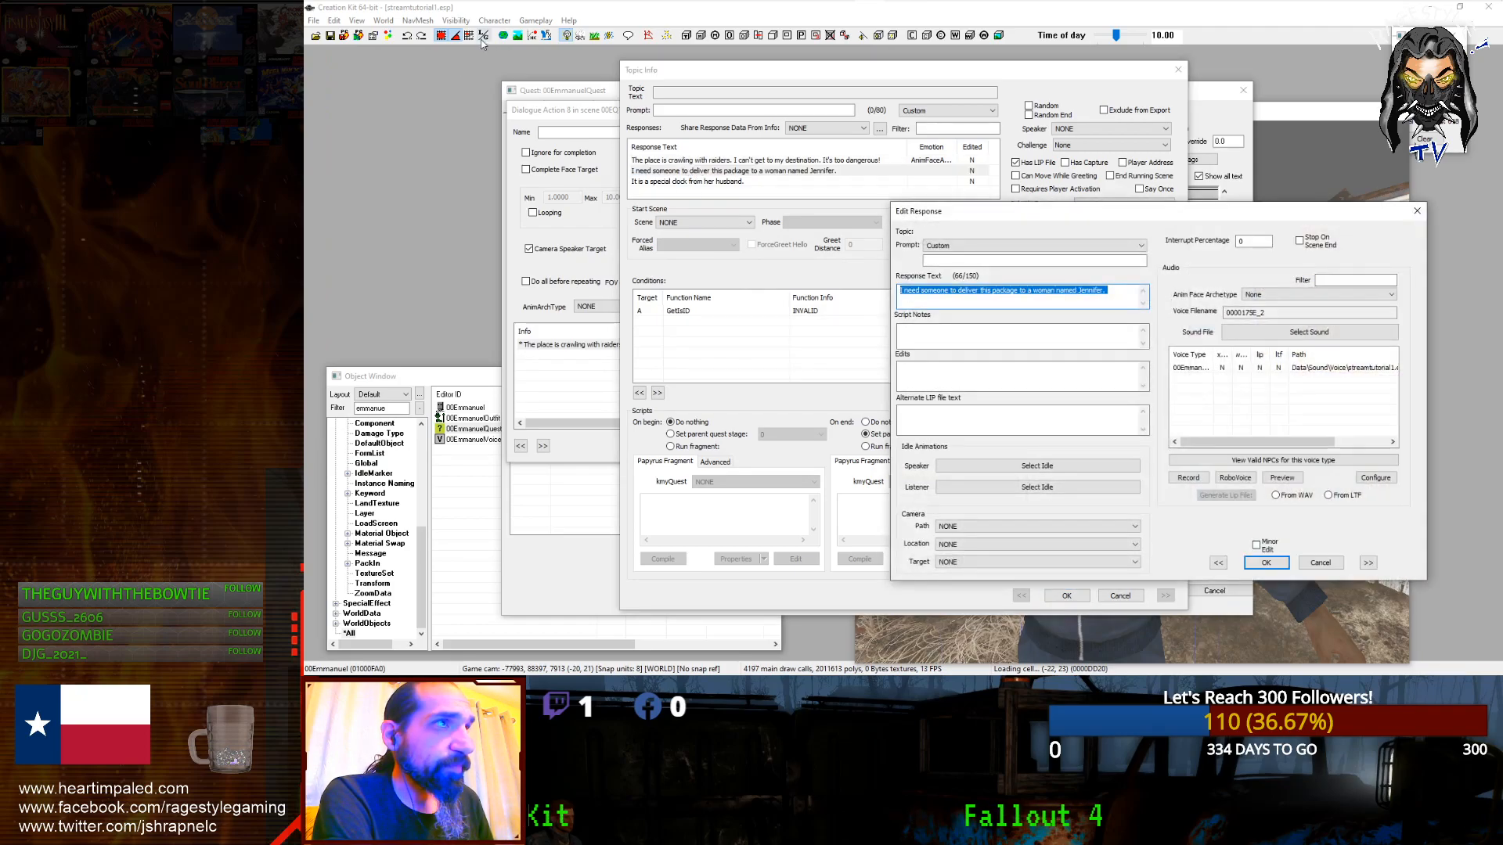
pyautogui.click(929, 13)
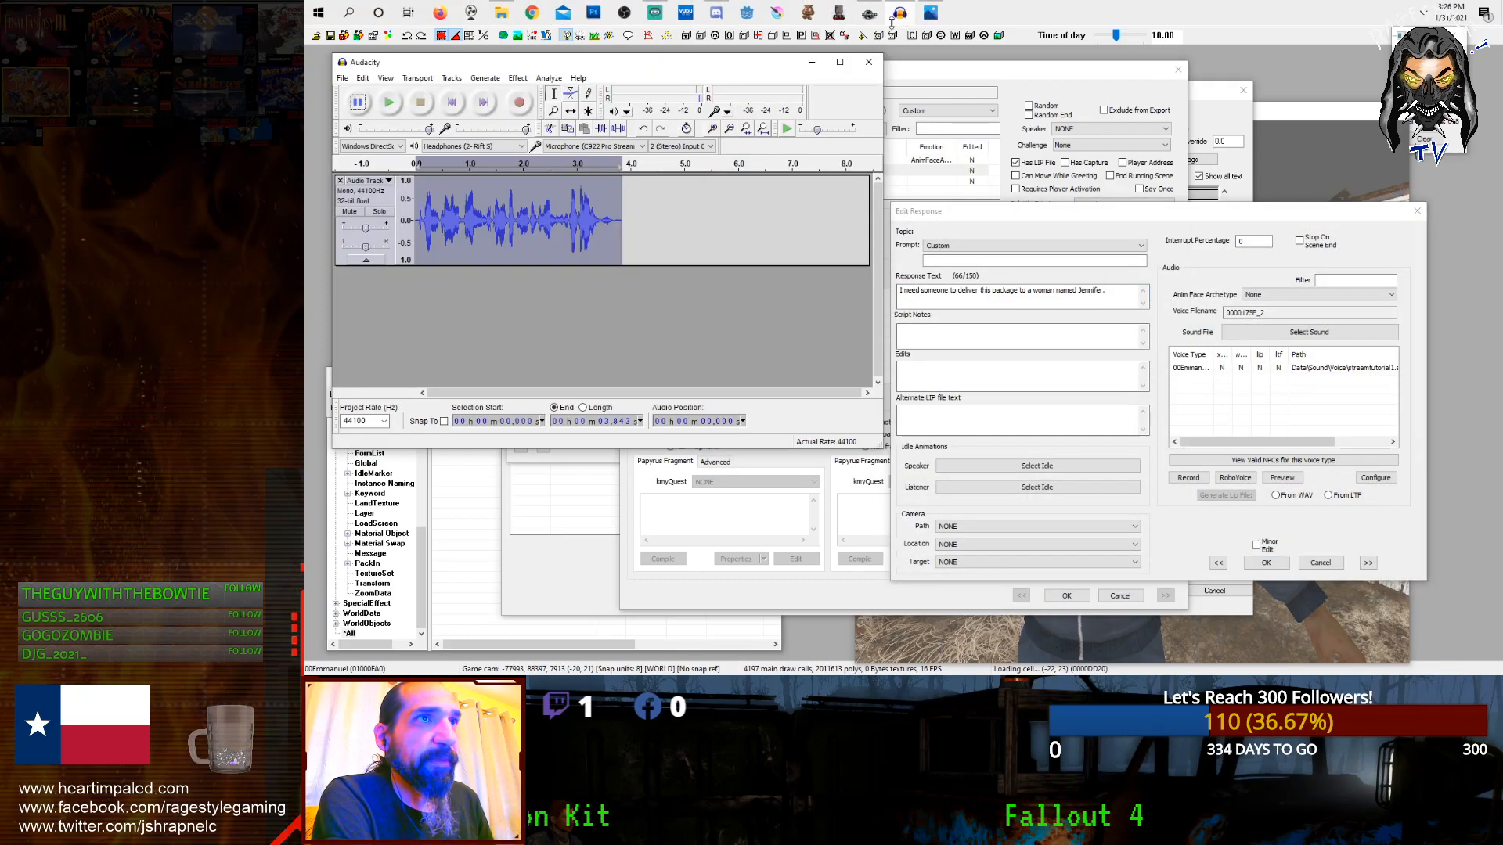
pyautogui.hotkey('ctrl', 'z')
pyautogui.hotkey('ctrl', 'z')
pyautogui.hotkey('ctrl', 'z')
pyautogui.hotkey('ctrl', 'z')
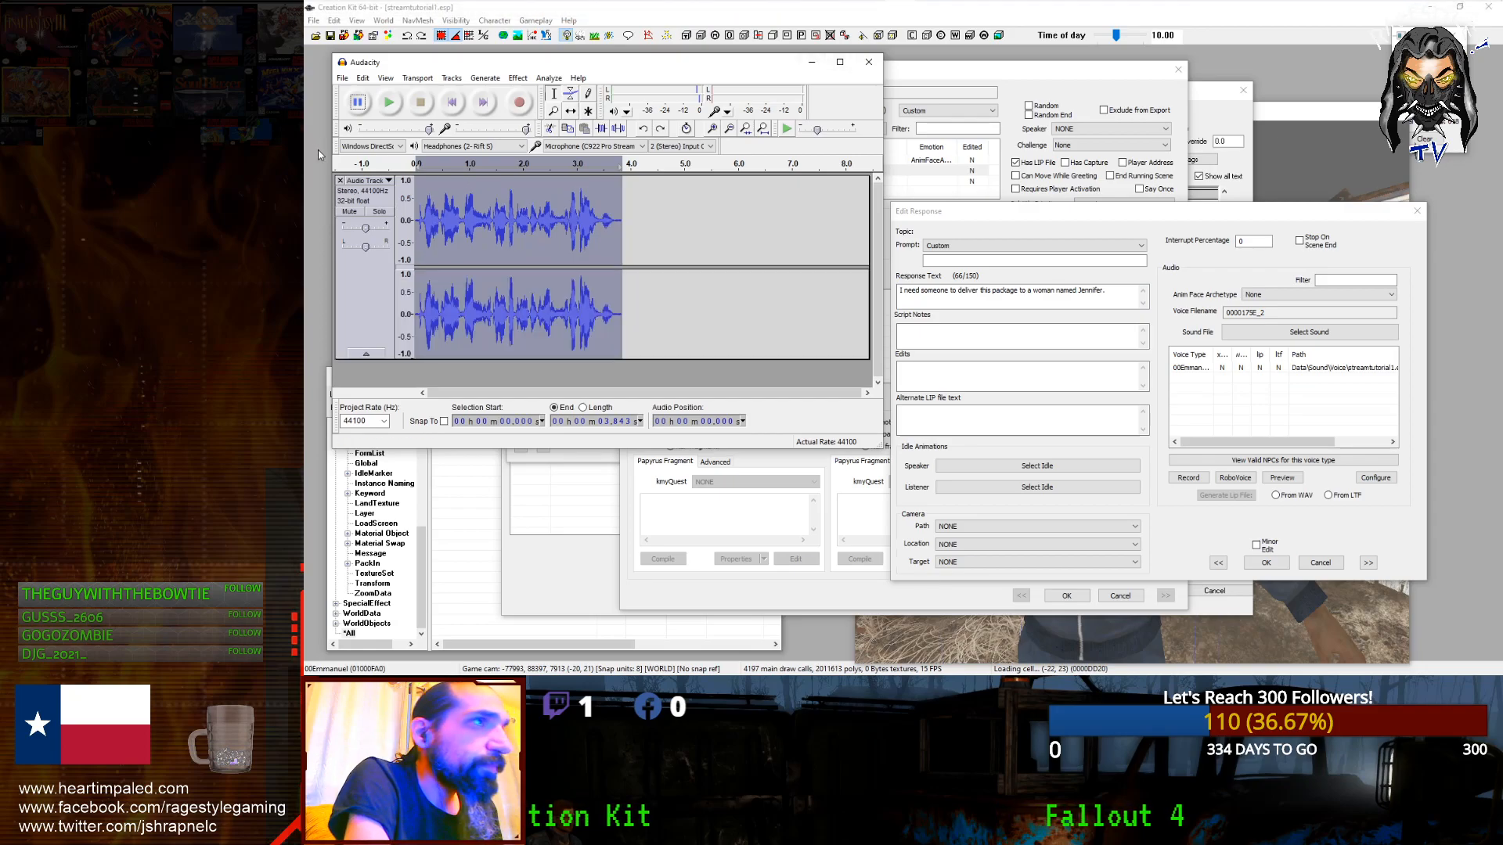
pyautogui.click(519, 102)
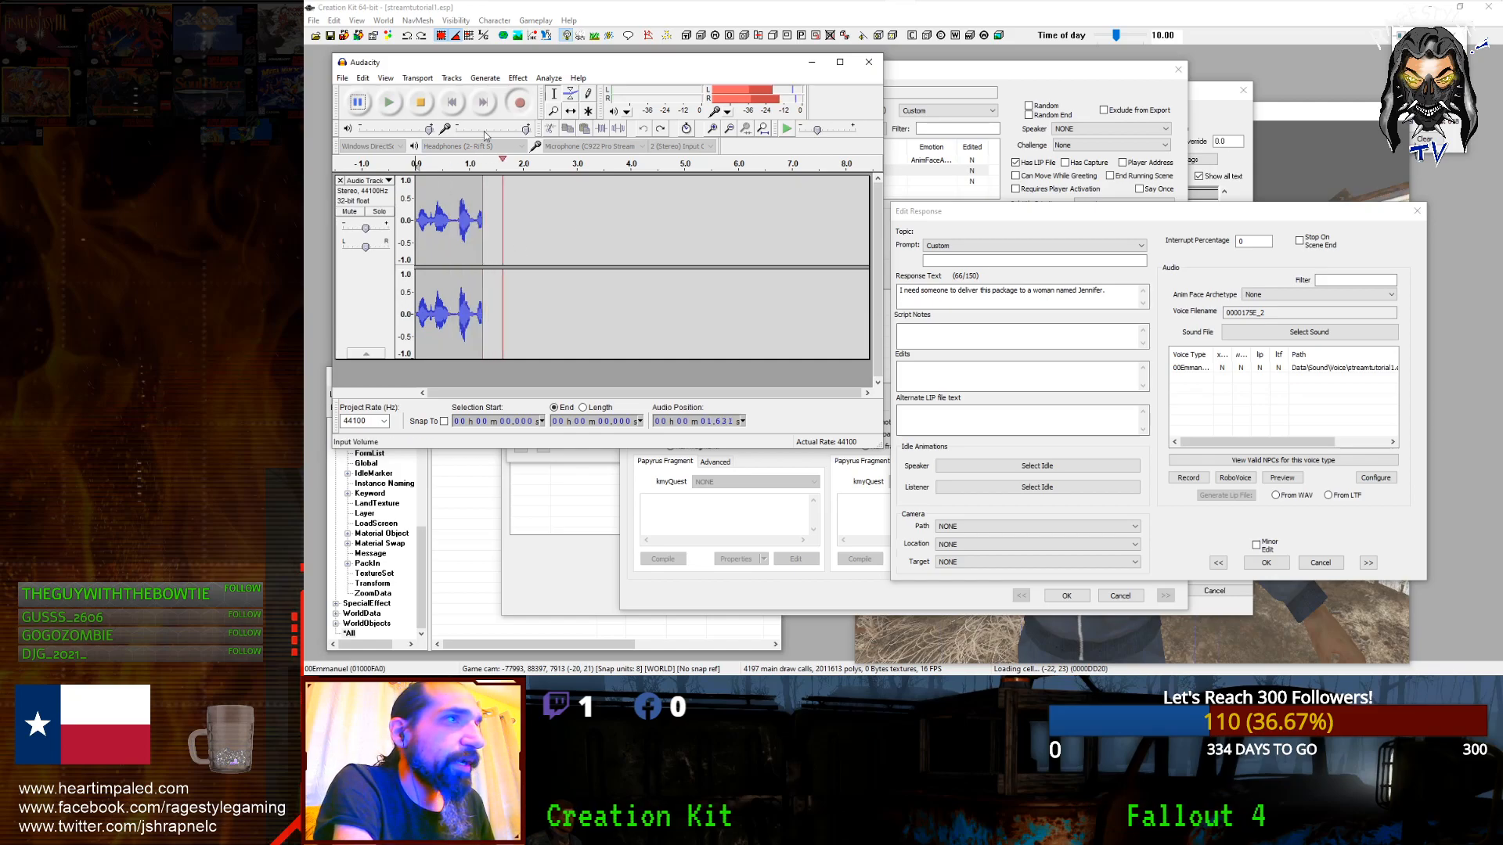
pyautogui.press('space')
pyautogui.hotkey('ctrl', 'z')
# Step: Record Emmanuel's package-delivery line, about 3.5 seconds long, and play it back
pyautogui.click(519, 102)
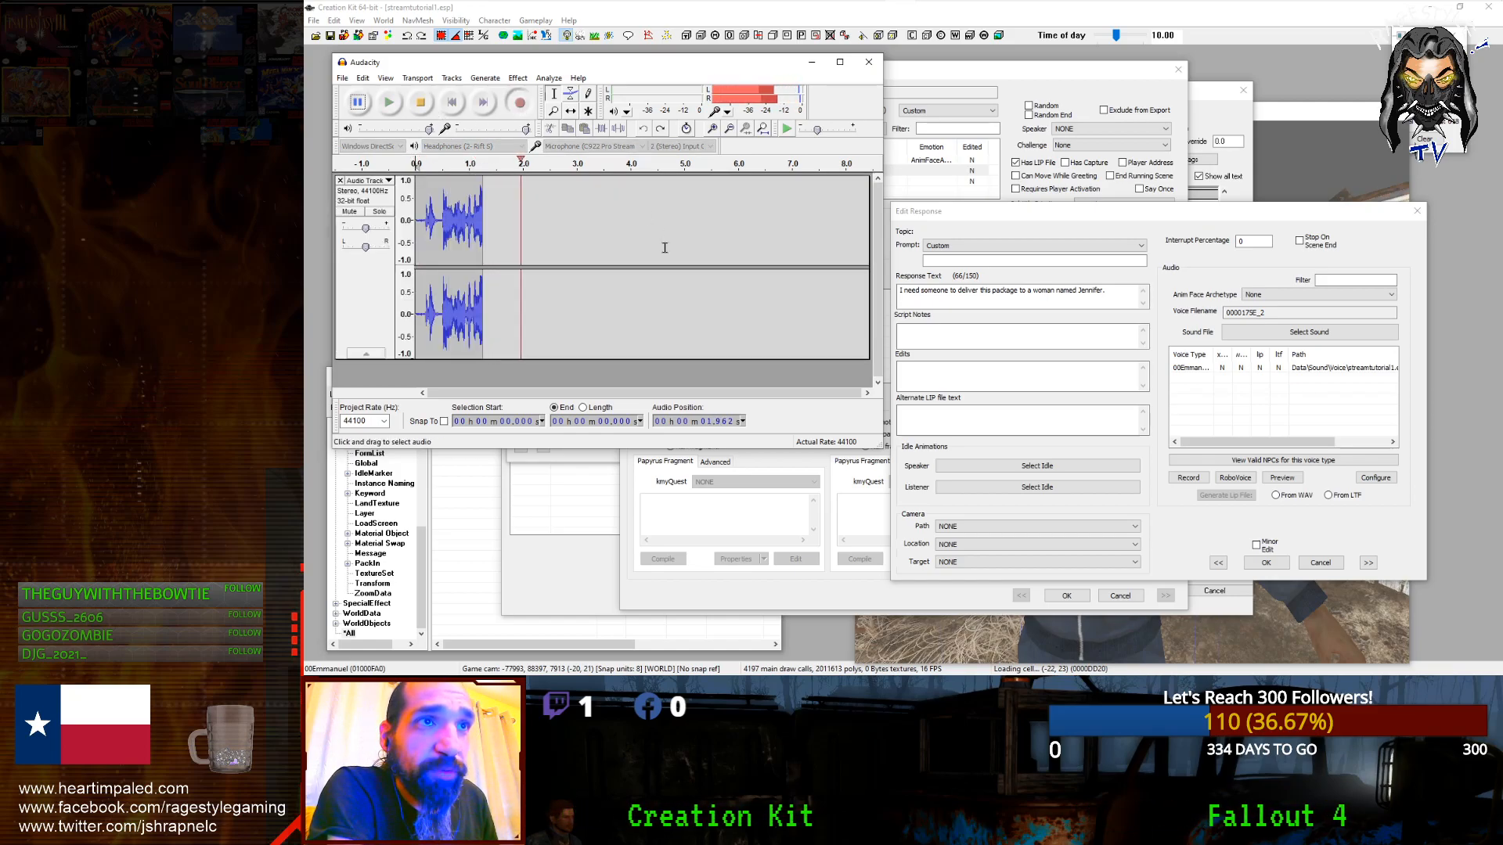
pyautogui.click(418, 108)
pyautogui.press('space')
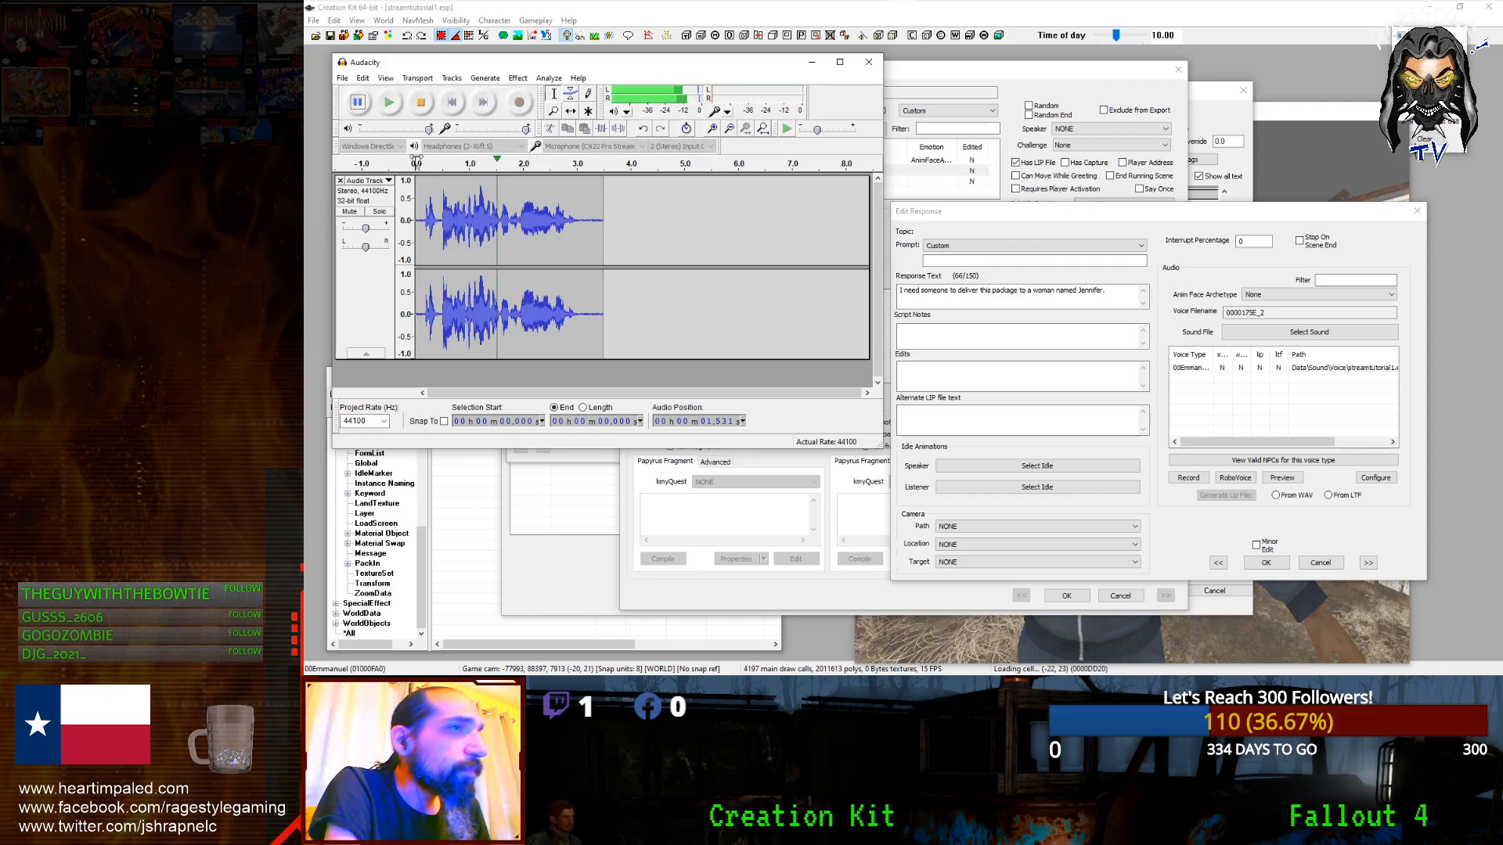
pyautogui.click(421, 106)
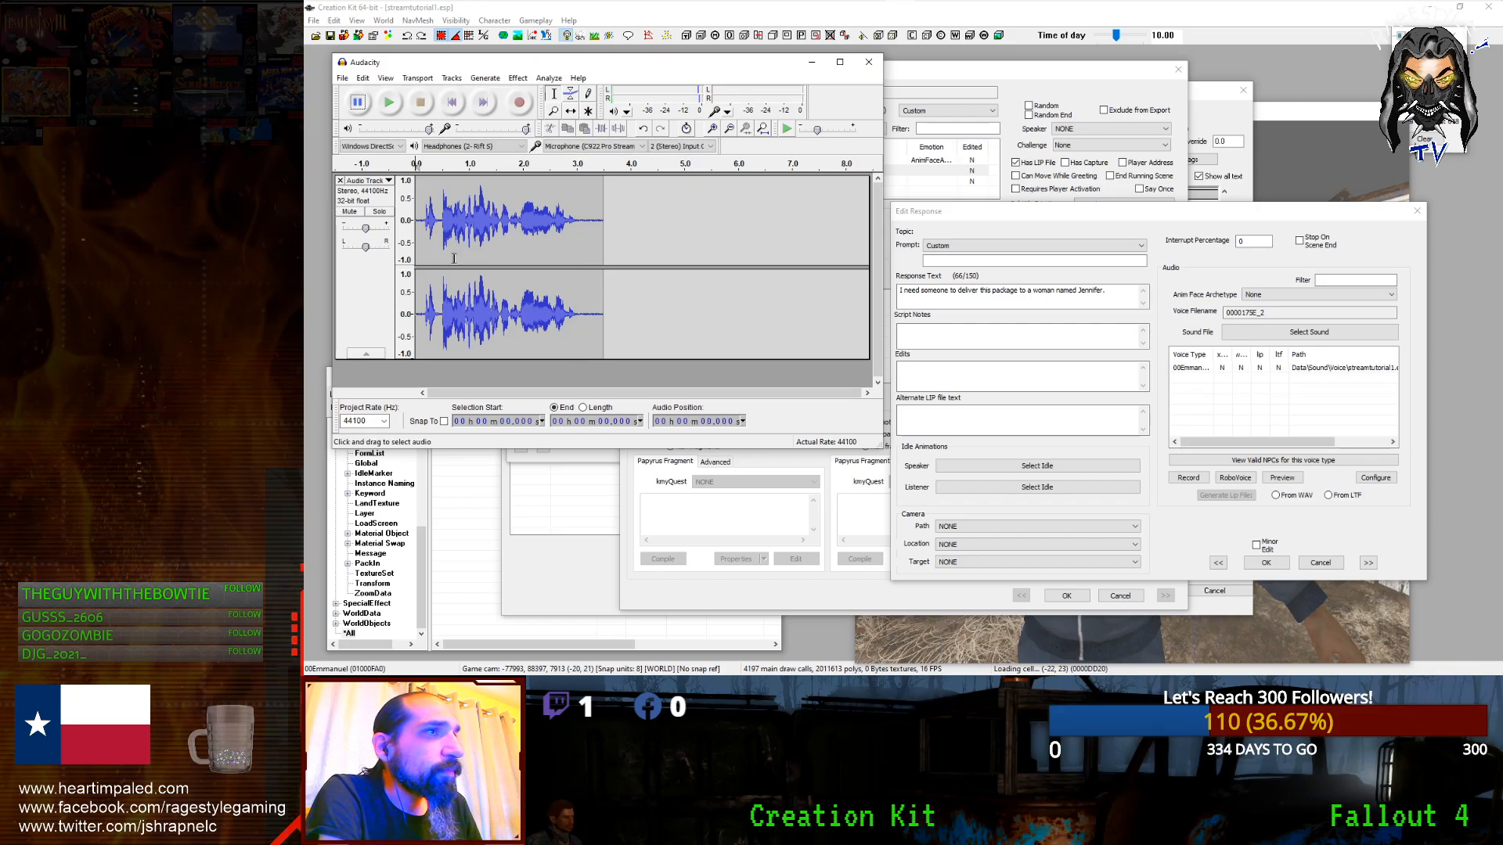
# Step: Delete about the first 0.5 seconds of the recording, check the playback, and trim the silence at its end
pyautogui.moveTo(442, 257); pyautogui.dragTo(413, 260)
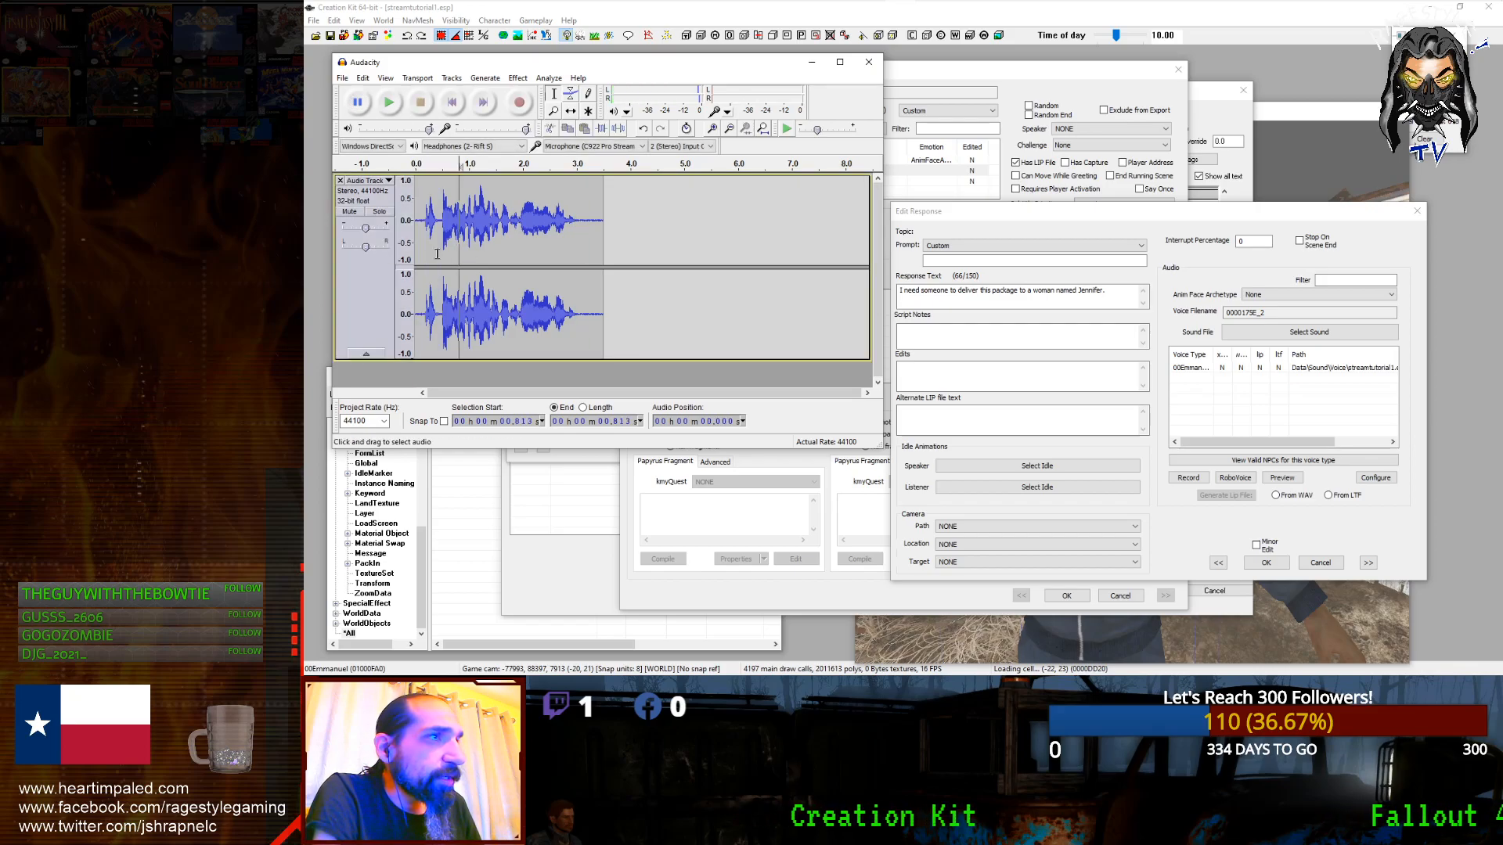
pyautogui.press('Delete')
pyautogui.click(388, 103)
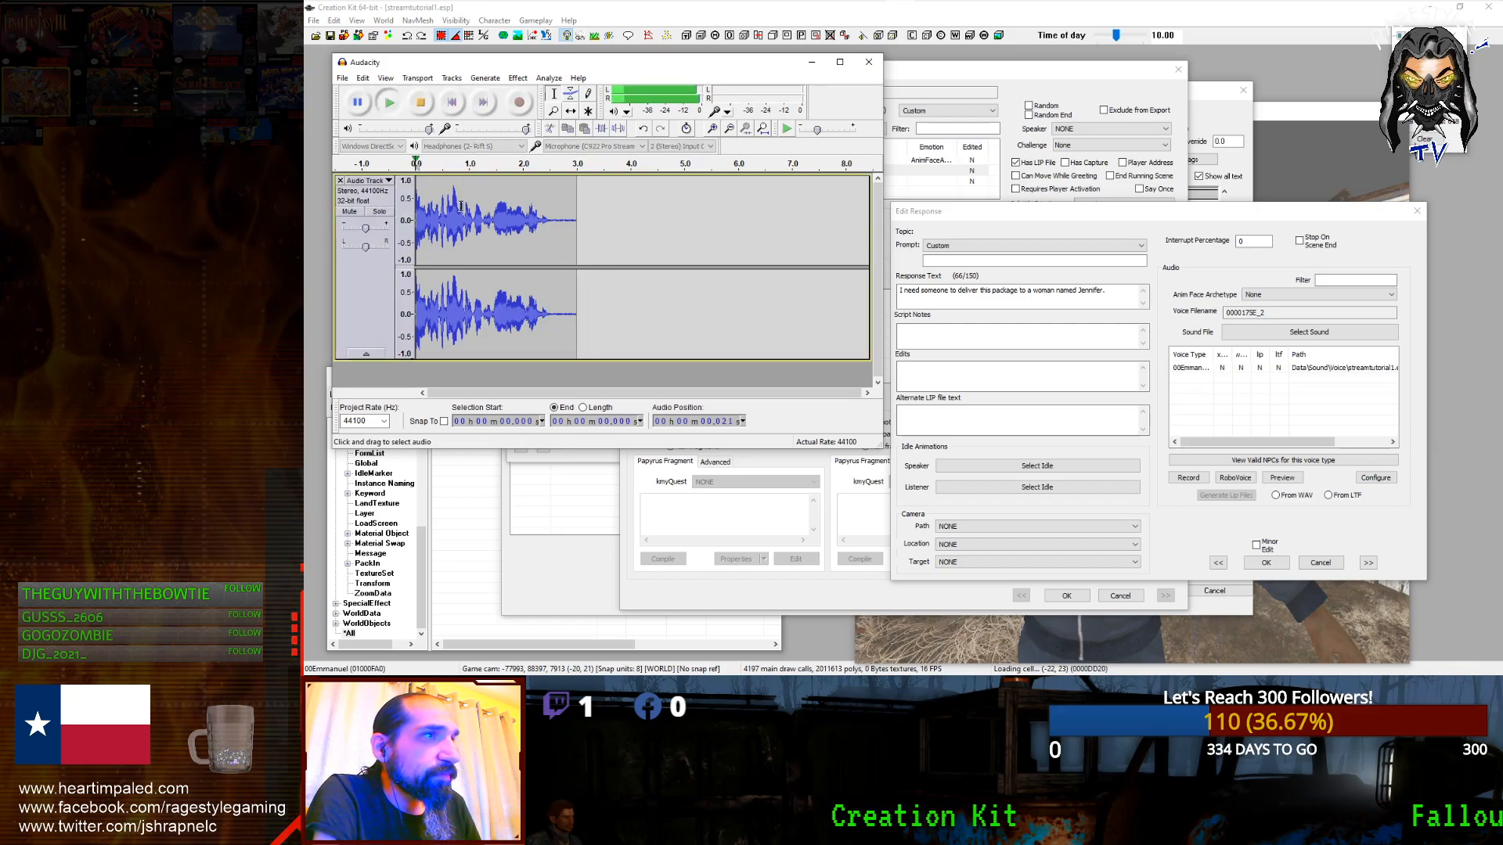
pyautogui.click(419, 105)
pyautogui.moveTo(562, 225); pyautogui.dragTo(653, 227)
pyautogui.press('Delete')
# Step: Apply Noise Removal with 18 dB noise reduction to the whole trimmed recording and convert it from stereo to mono
pyautogui.click(517, 79)
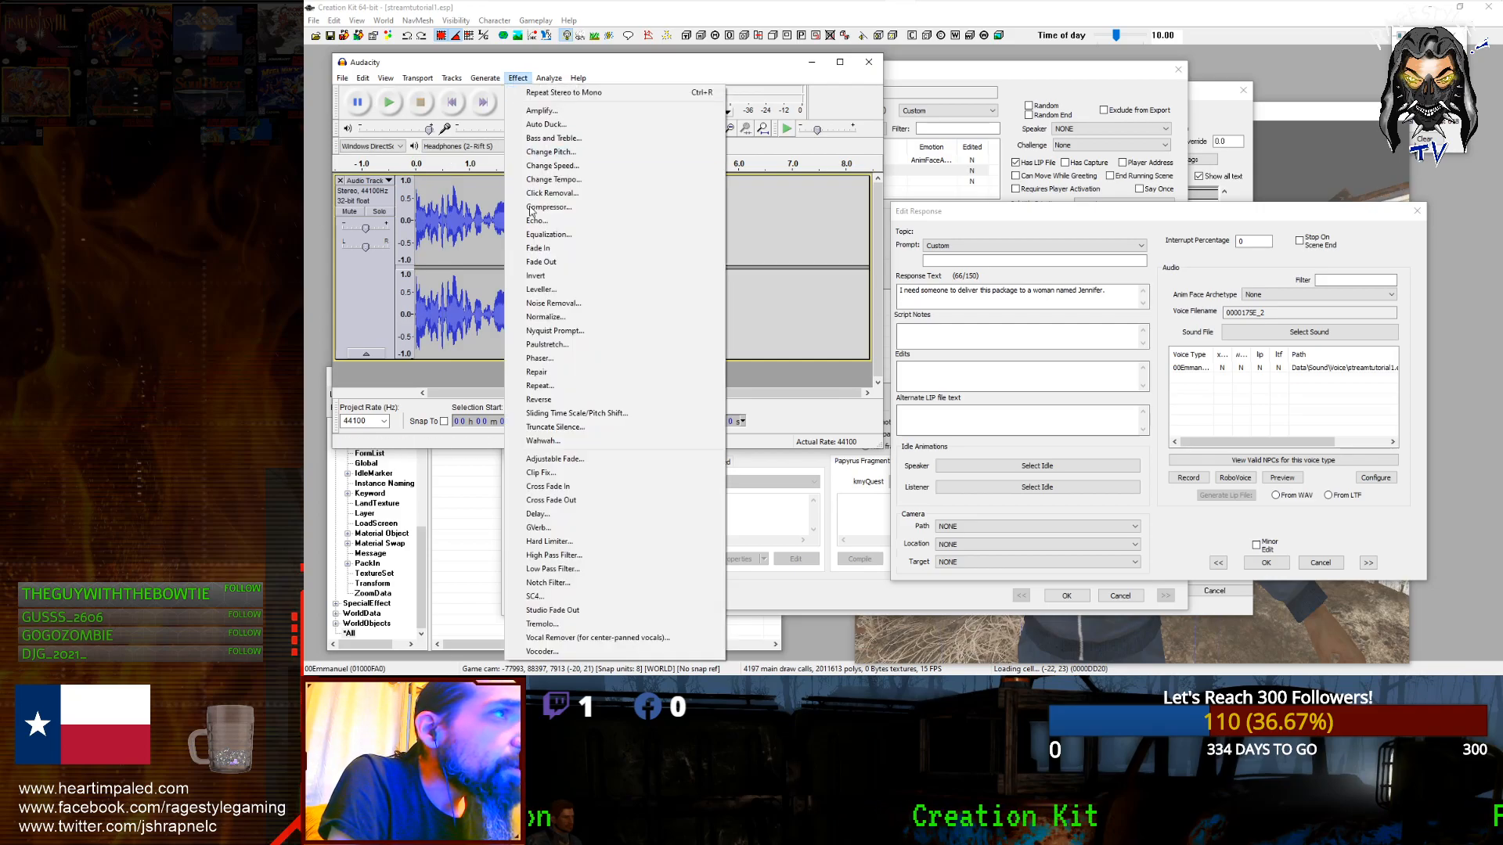
pyautogui.click(541, 303)
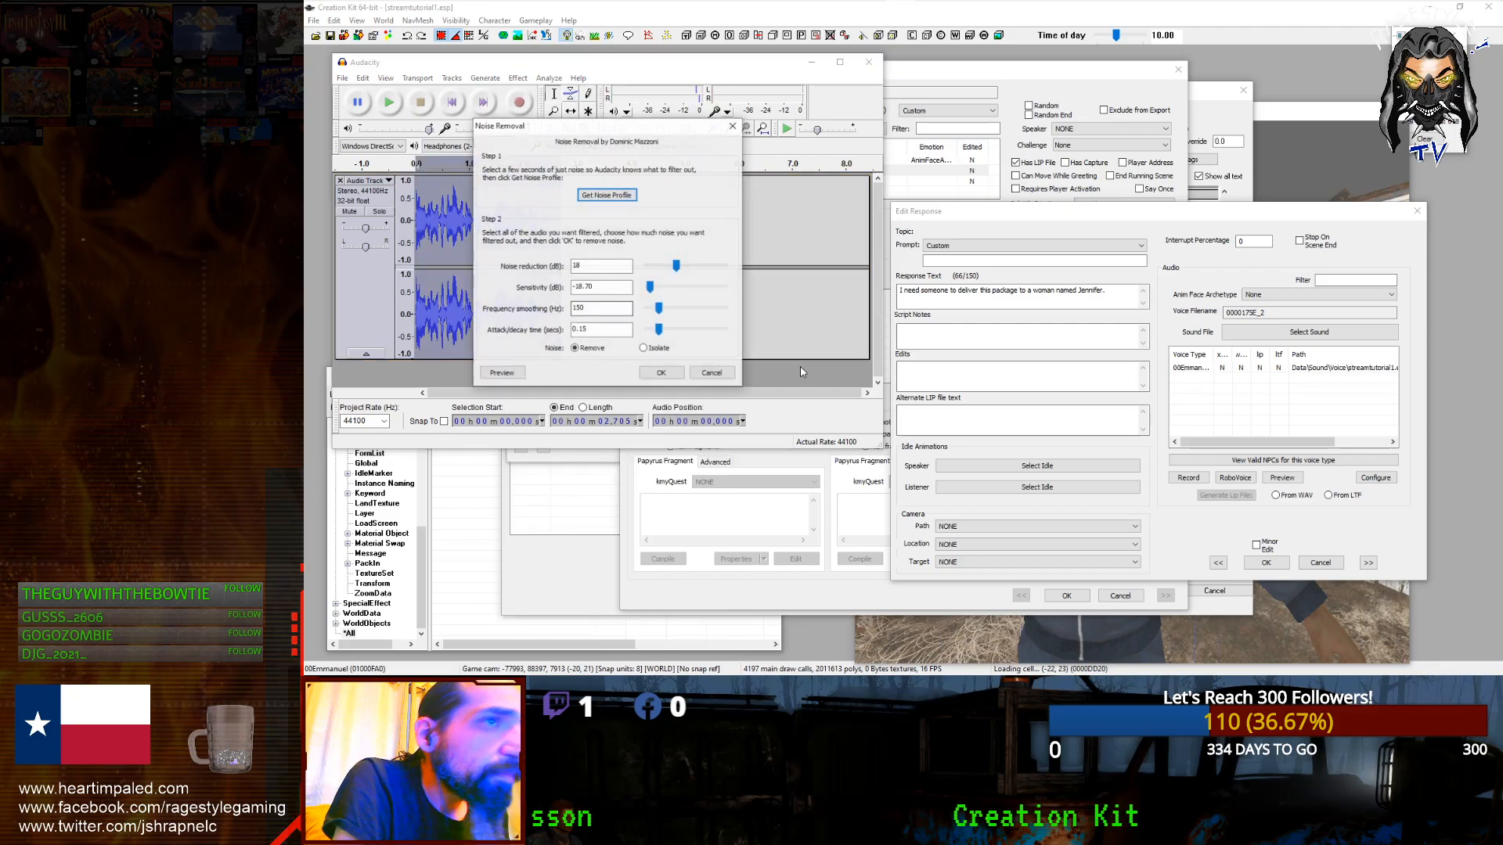
pyautogui.click(589, 192)
pyautogui.click(485, 78)
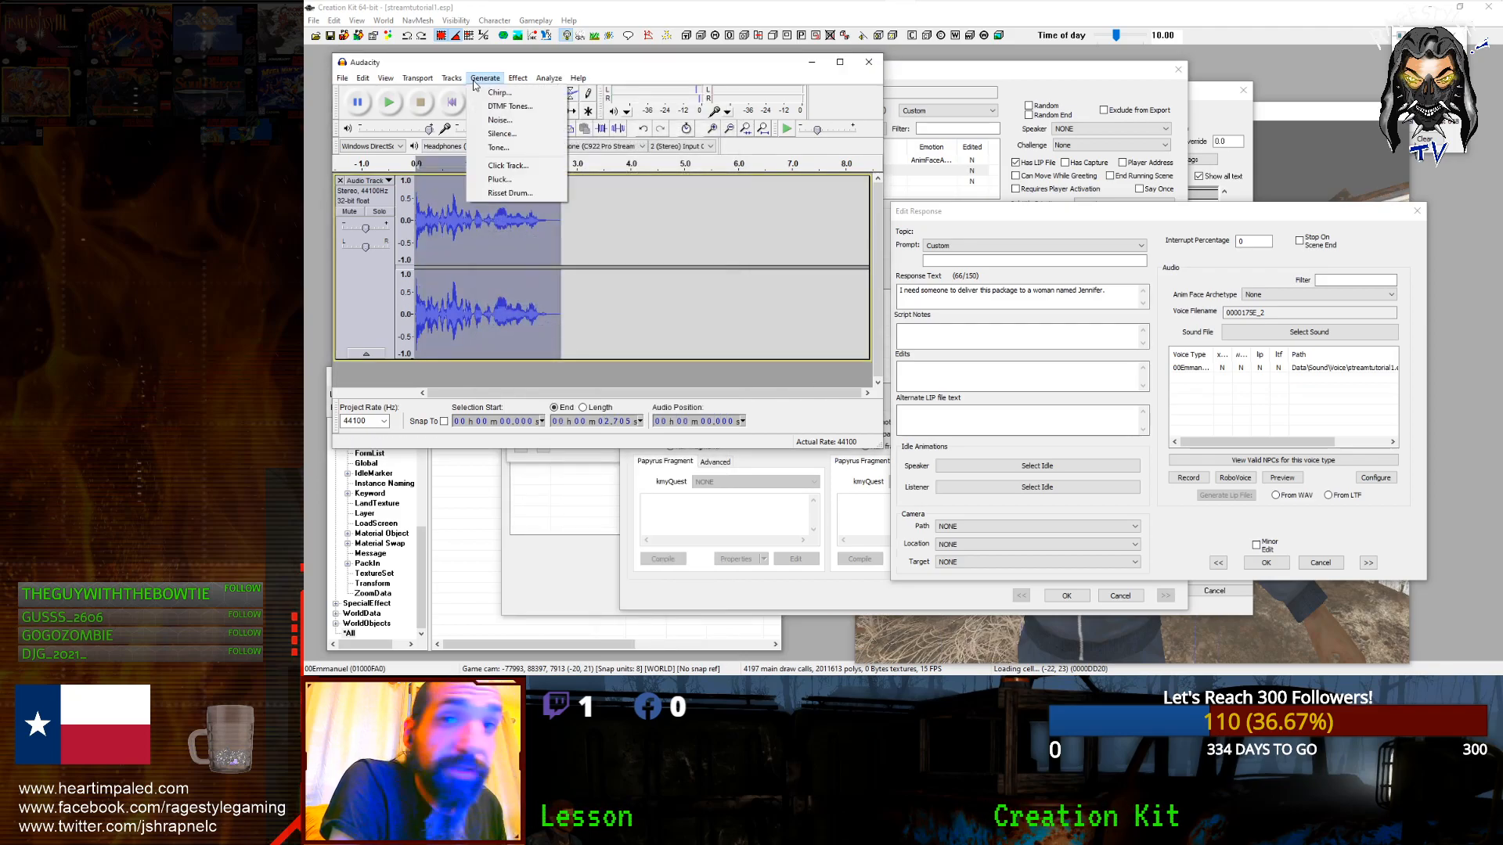
pyautogui.moveTo(513, 76)
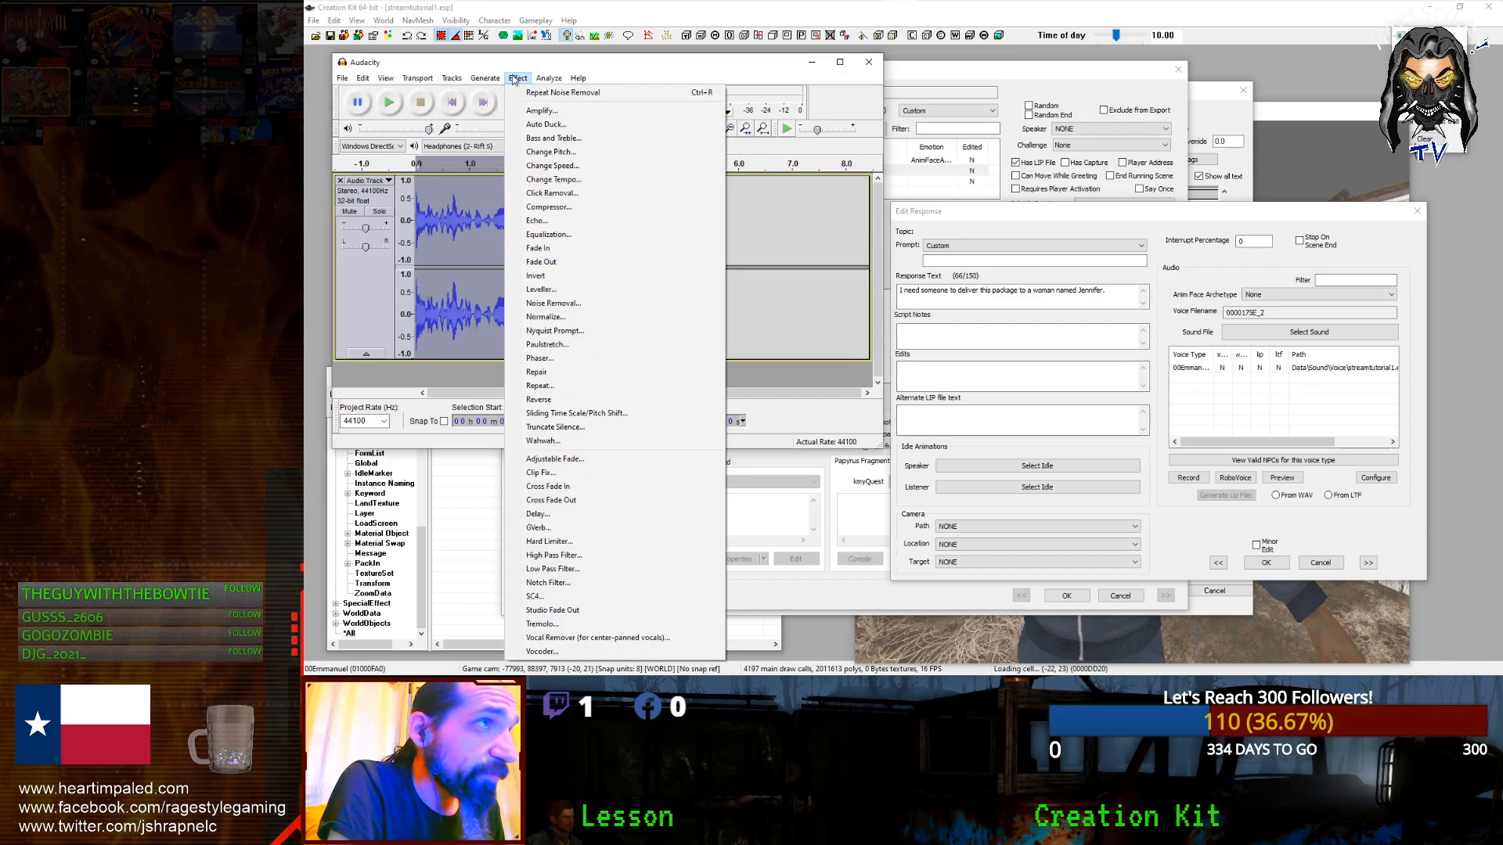
pyautogui.click(450, 112)
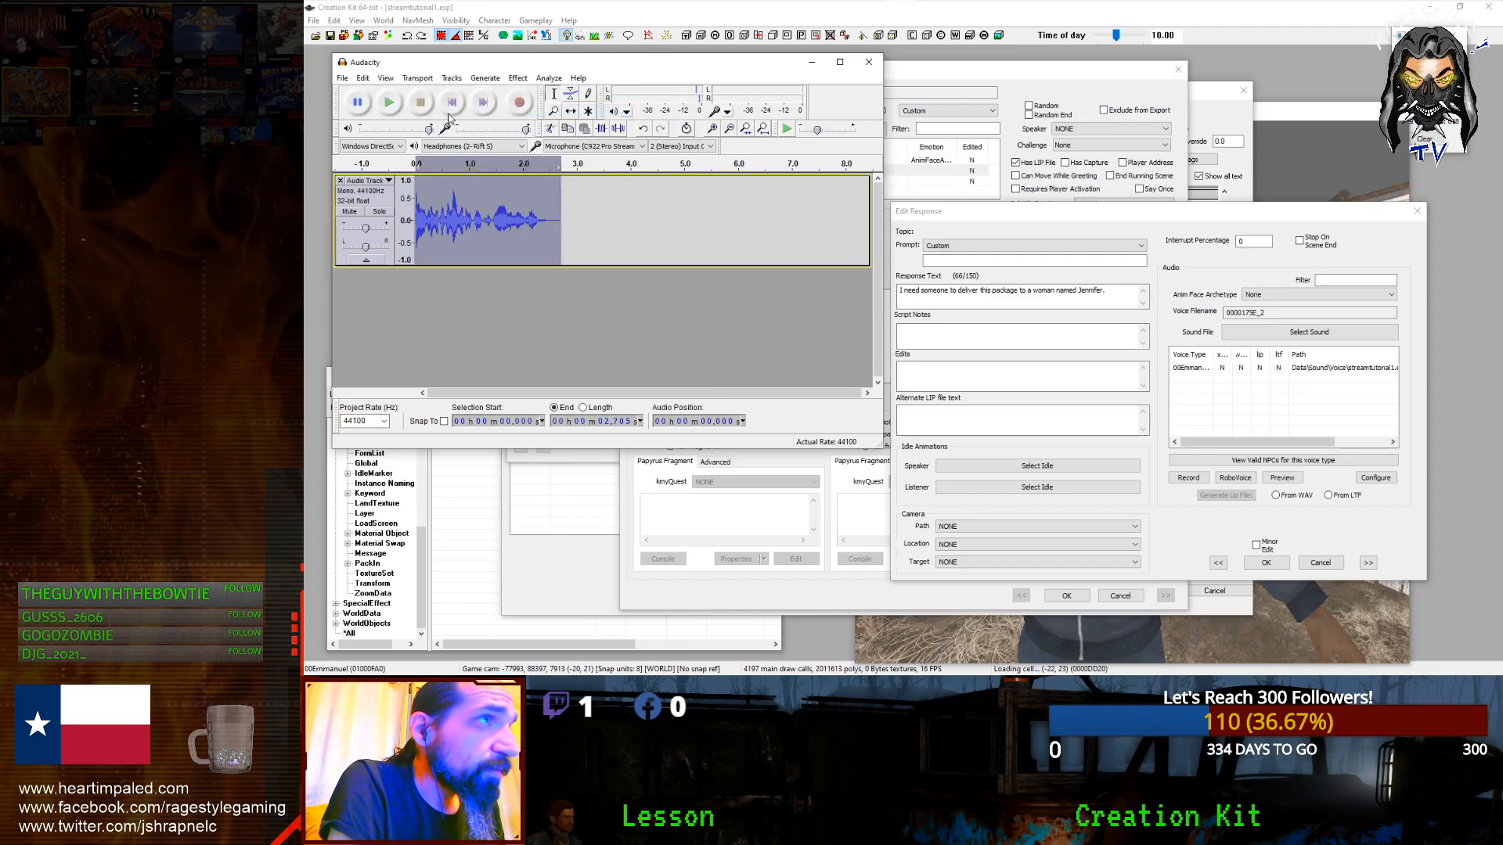
# Step: Copy the voice filename 0000175E_2 from the Edit Response dialog and export the mono track under it as WAV into 00EmmanuelVoiceType
pyautogui.click(342, 77)
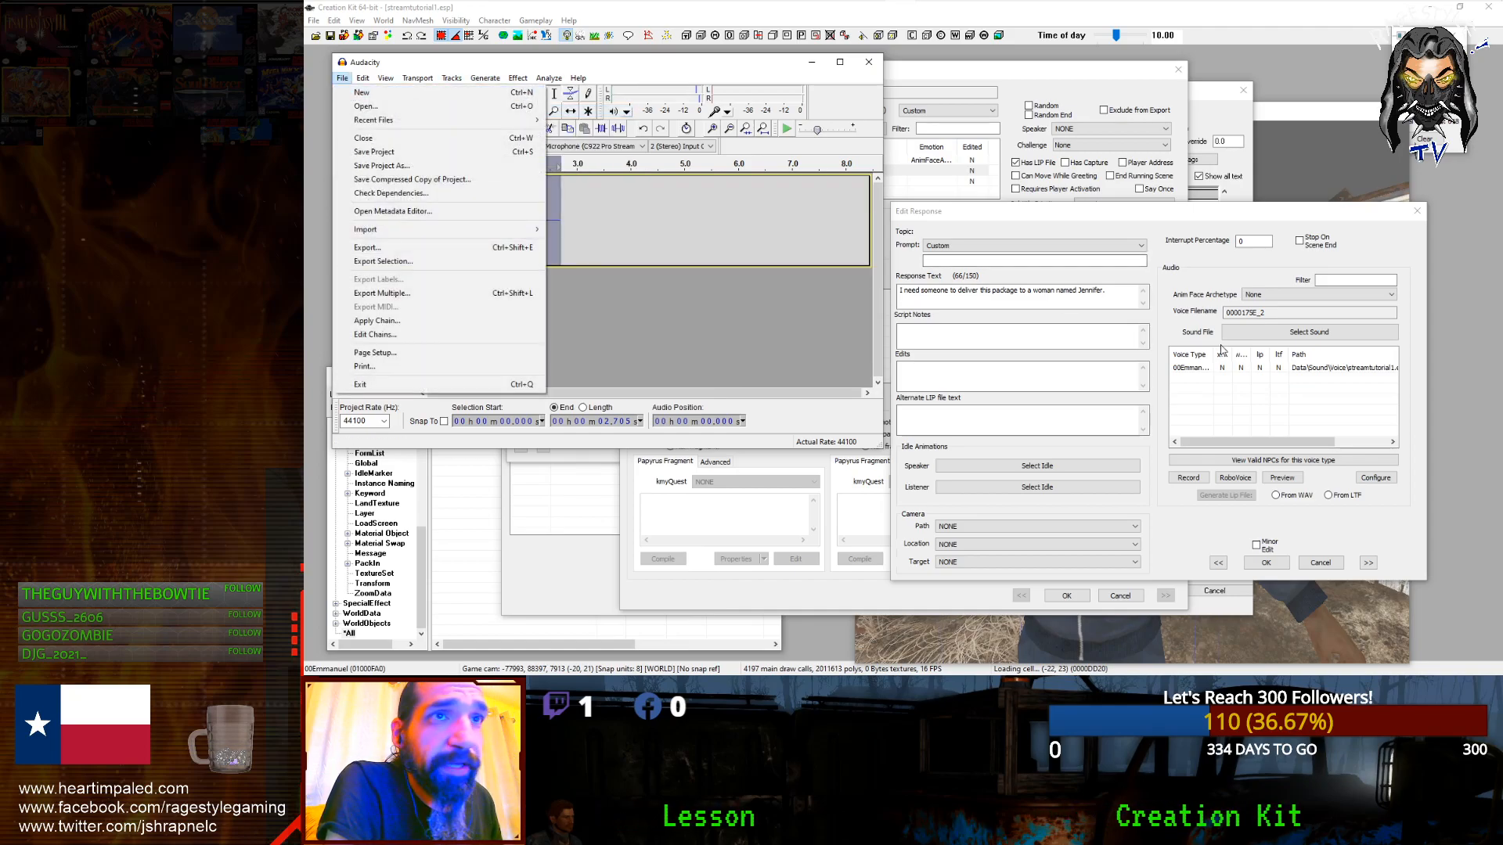
pyautogui.click(1287, 315)
pyautogui.hotkey('ctrl', 'c')
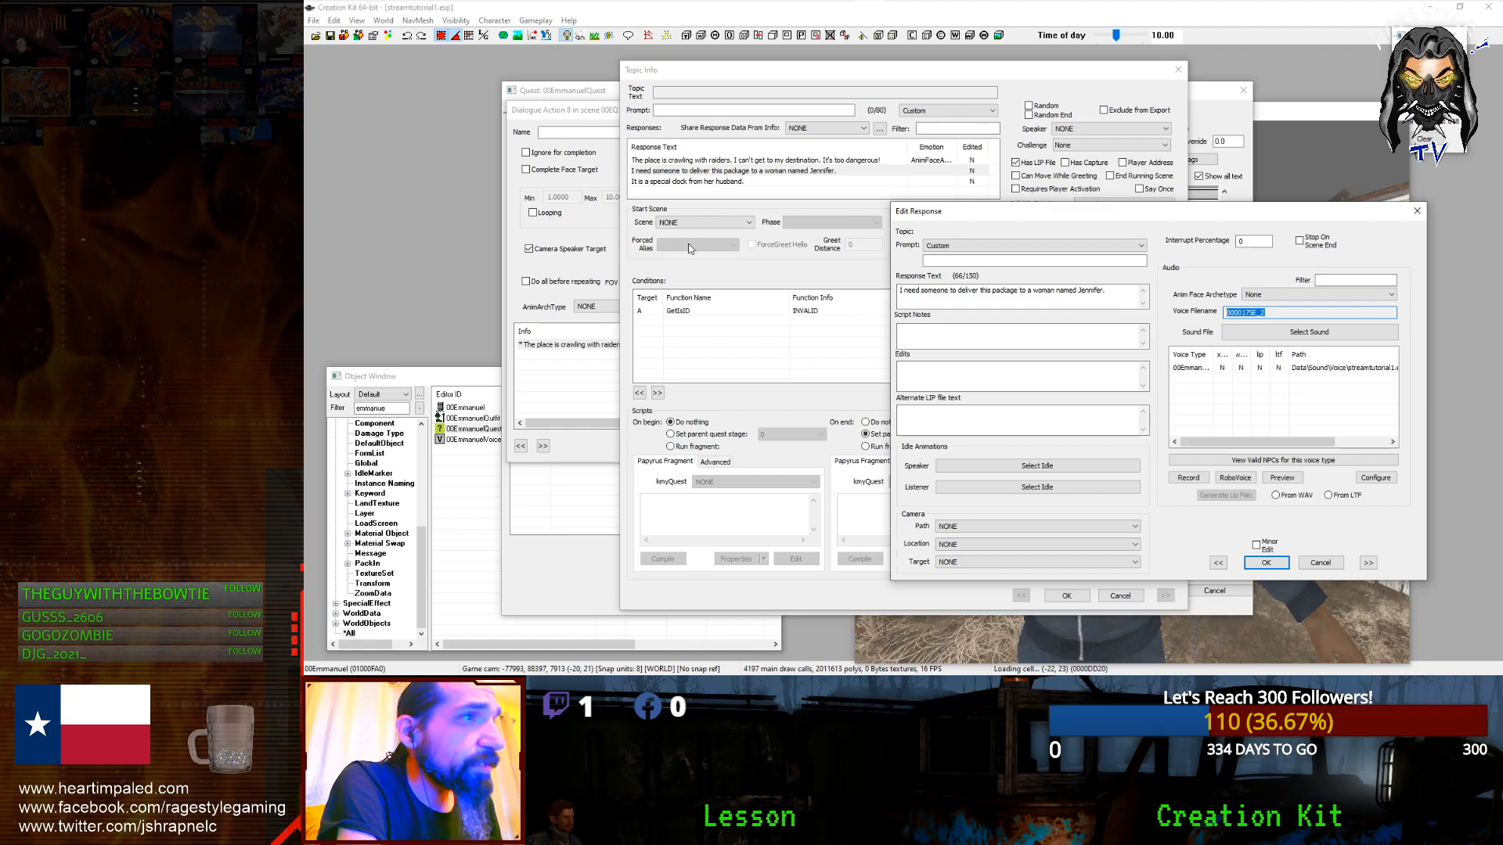
pyautogui.moveTo(976, 22)
pyautogui.click(900, 13)
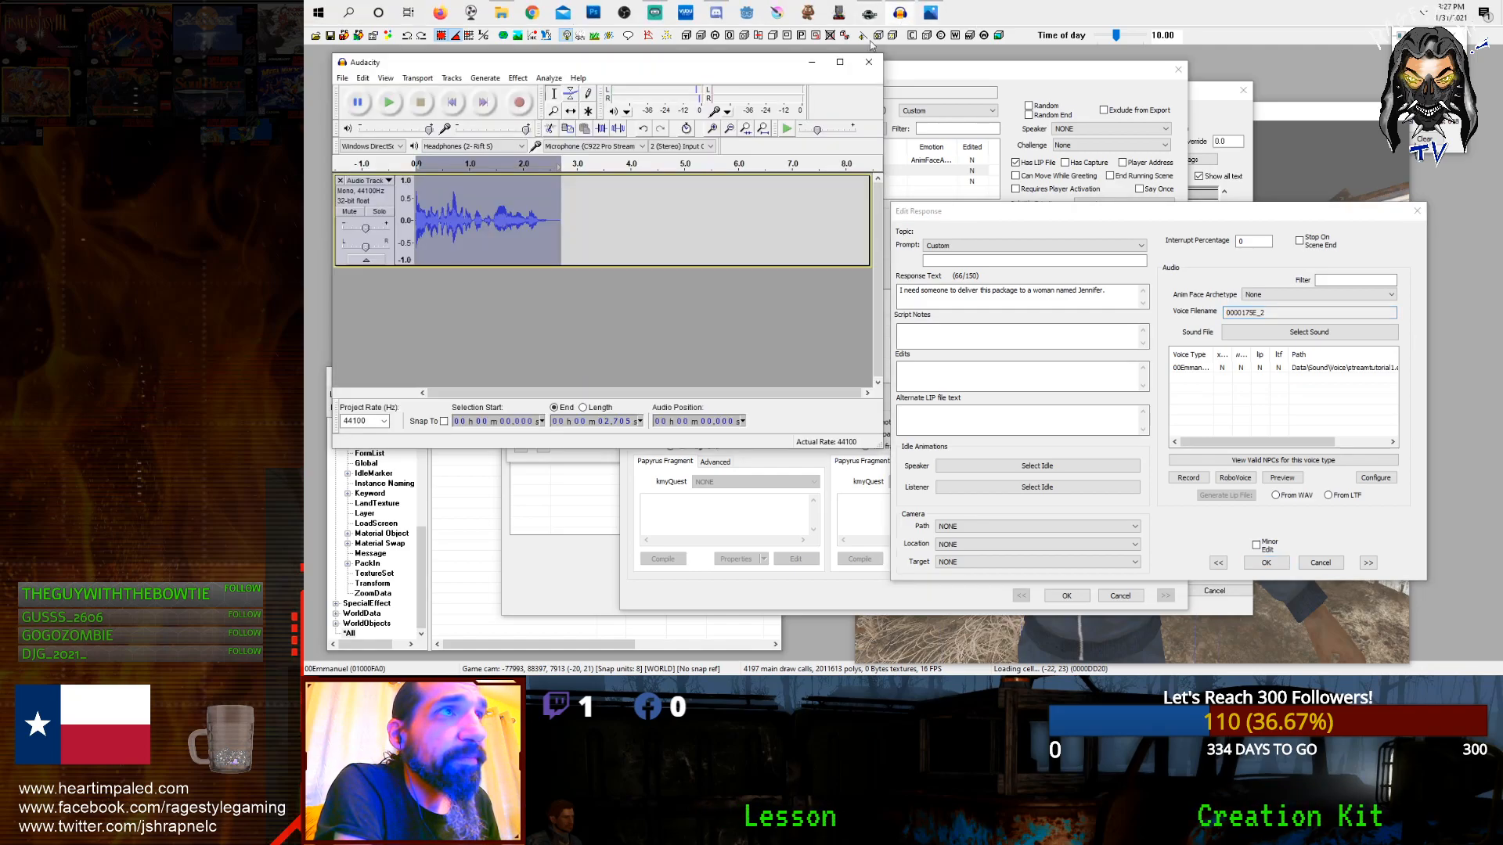
pyautogui.click(342, 78)
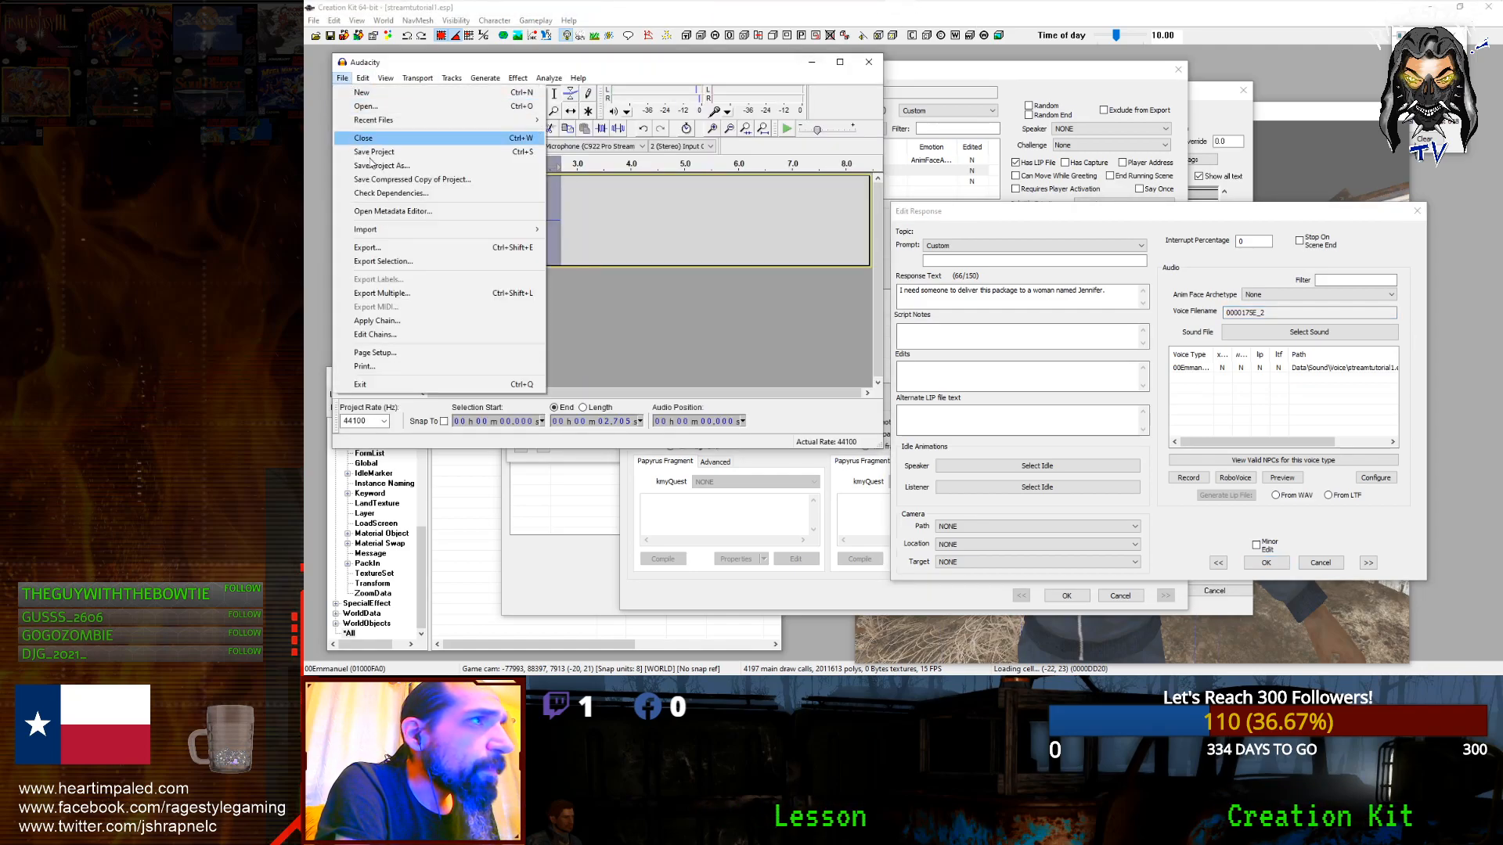
pyautogui.click(379, 247)
pyautogui.hotkey('ctrl', 'v')
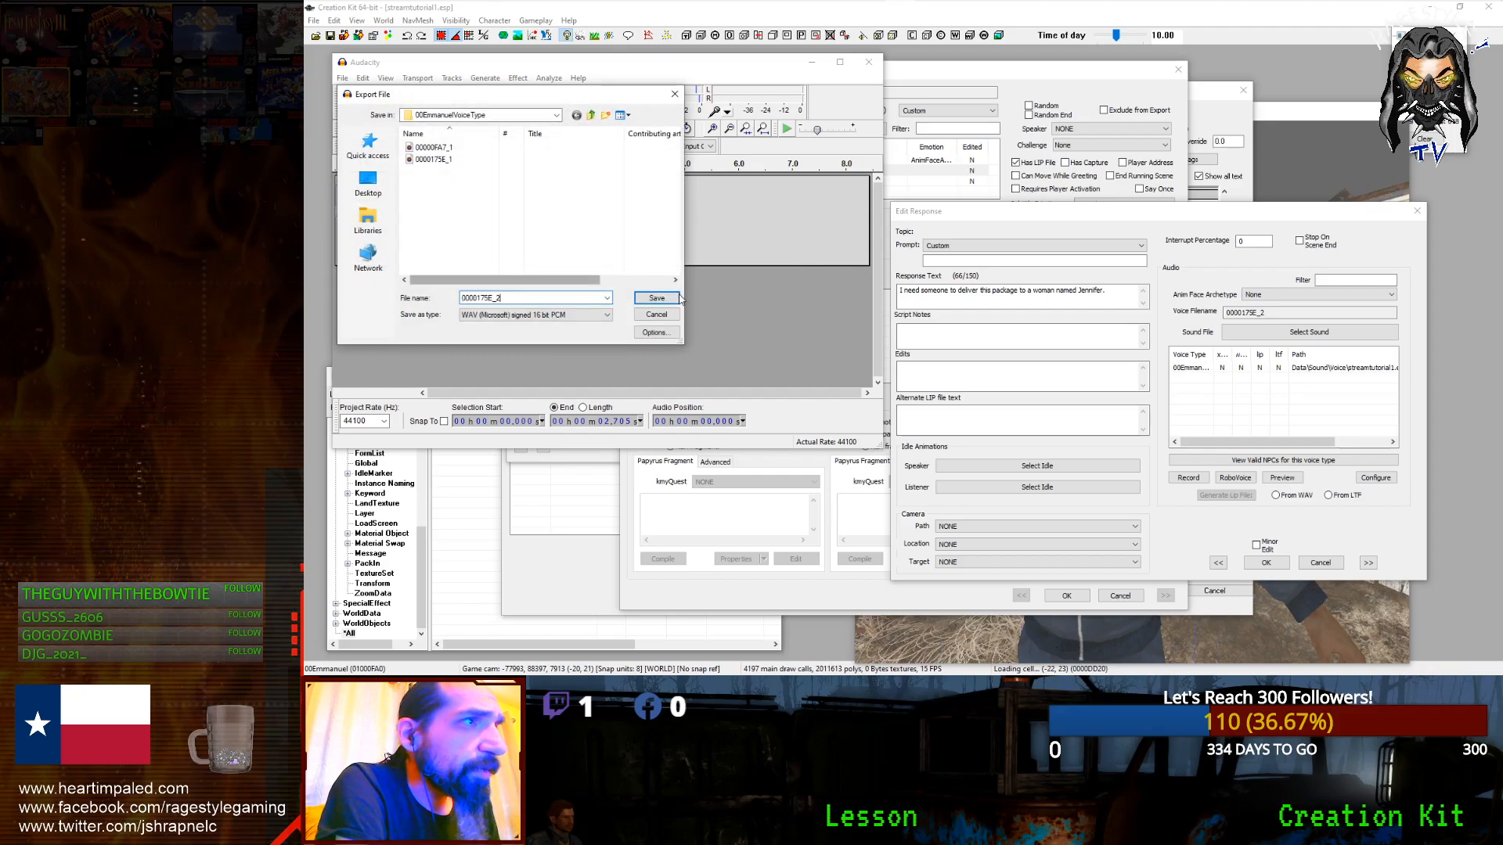
pyautogui.click(655, 297)
pyautogui.click(933, 455)
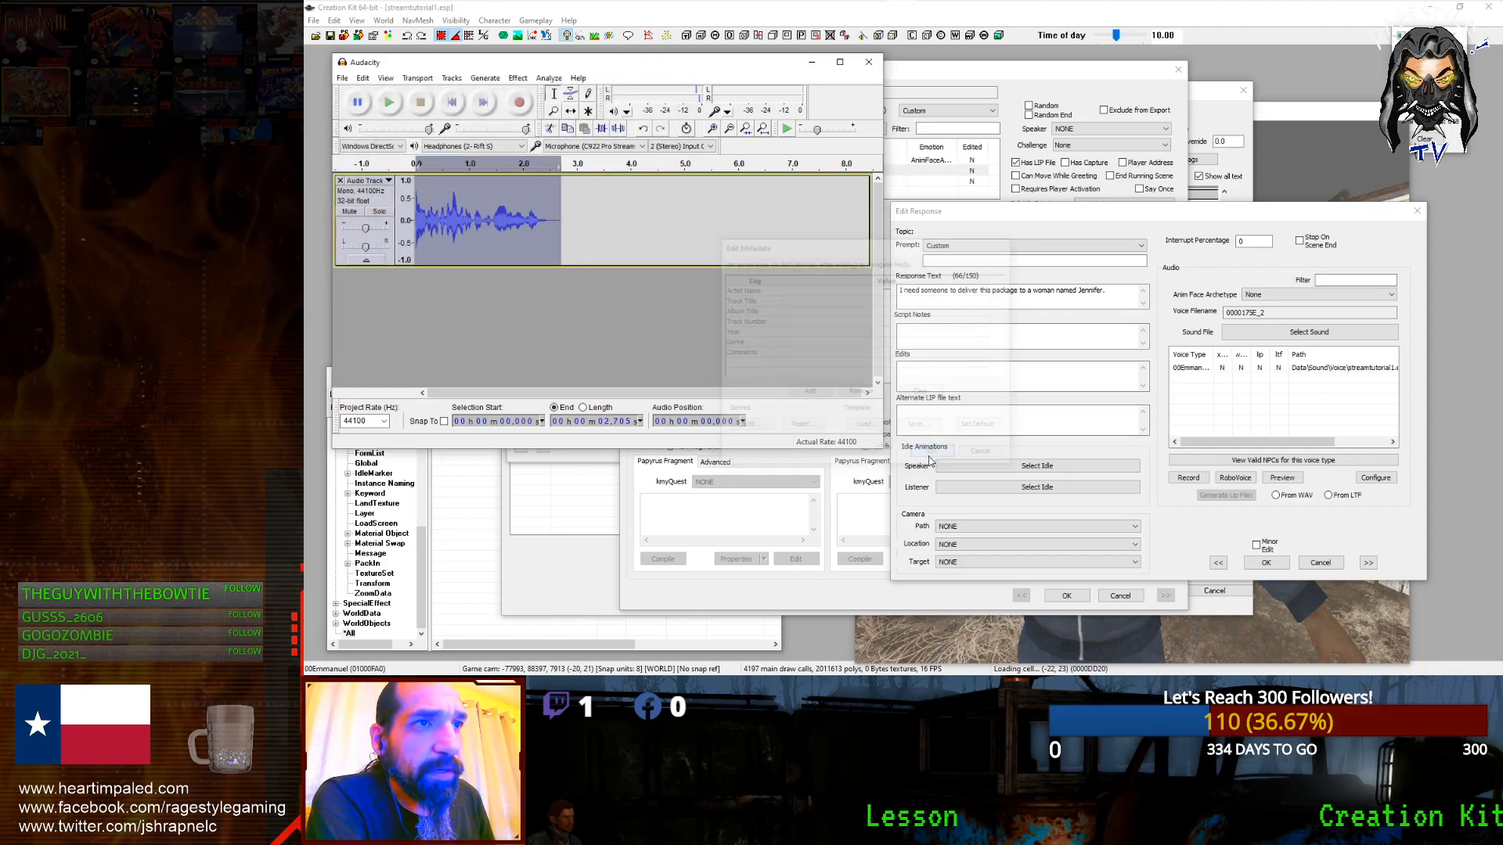
# Step: Undo the exported package-delivery recording and its edits until the Audacity project is empty
pyautogui.hotkey('ctrl', 'z')
pyautogui.hotkey('ctrl', 'z')
pyautogui.hotkey('ctrl', 'z')
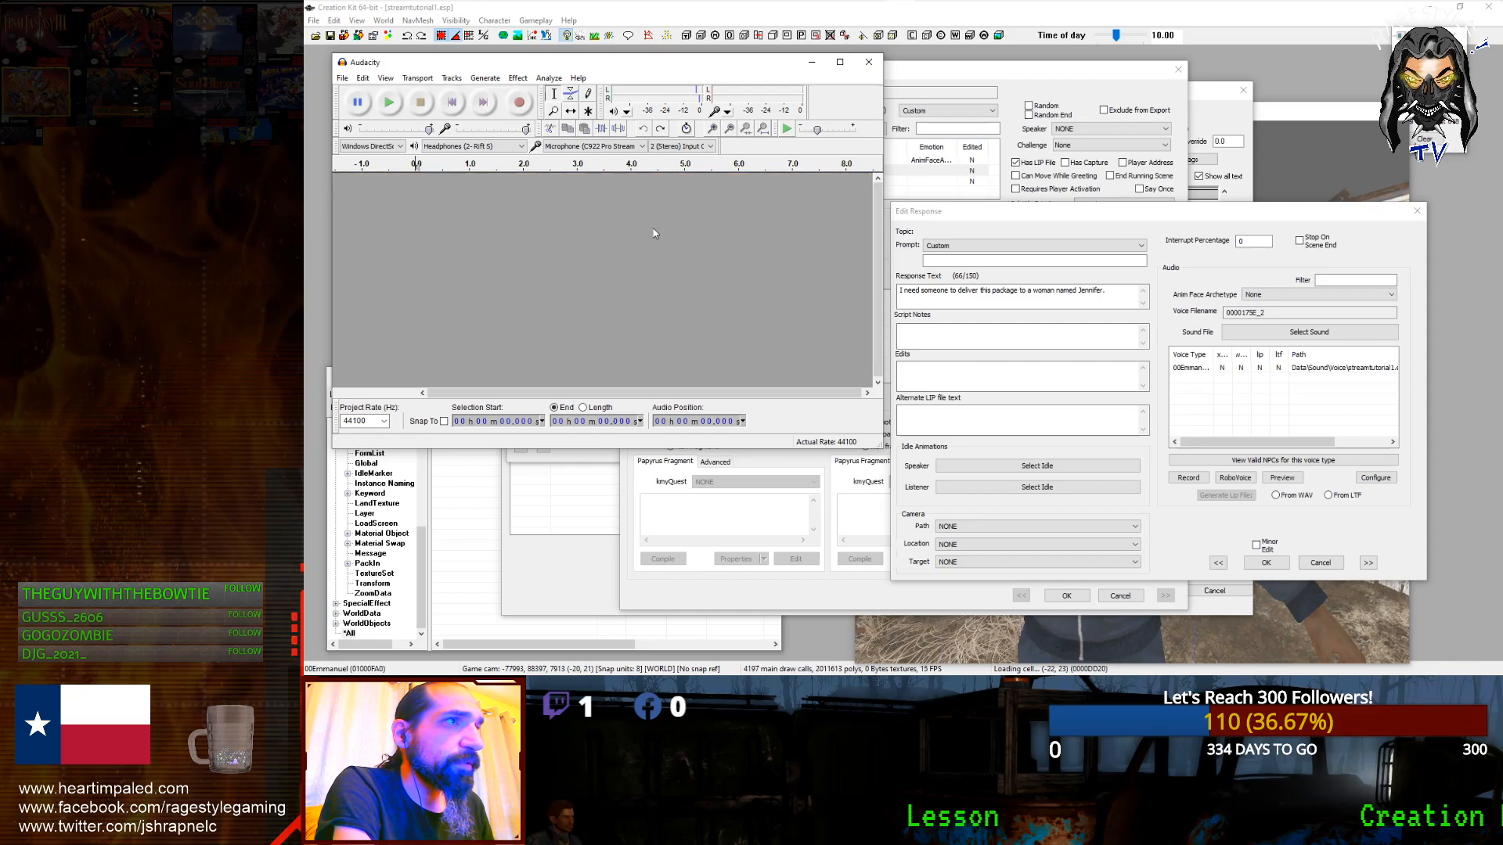
# Step: Close the package-delivery response without changes, open the response about the special clock, and select its voice filename 0000175E_3
pyautogui.click(1320, 563)
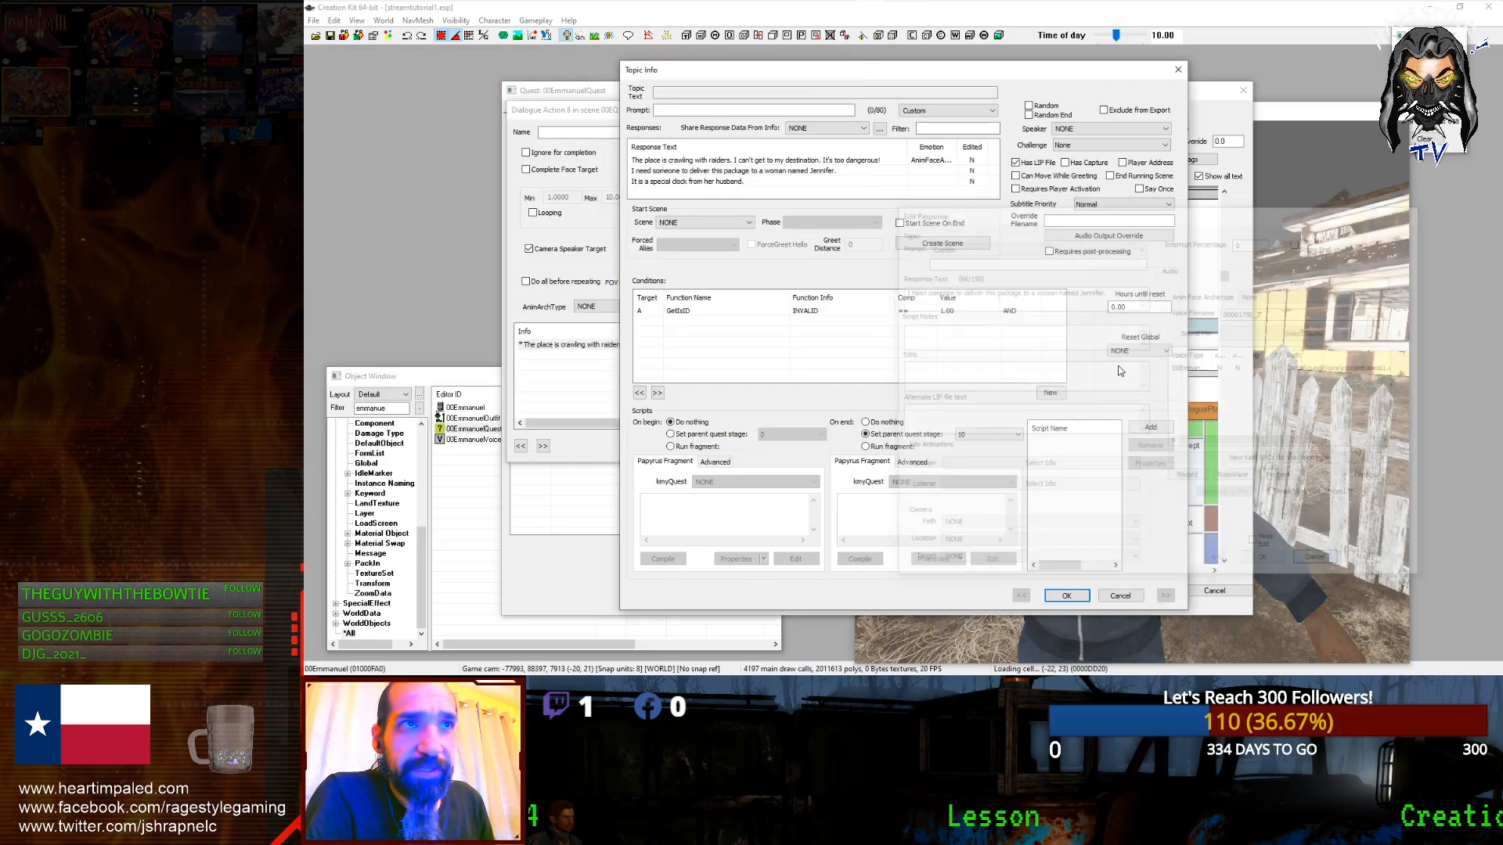
pyautogui.doubleClick(678, 182)
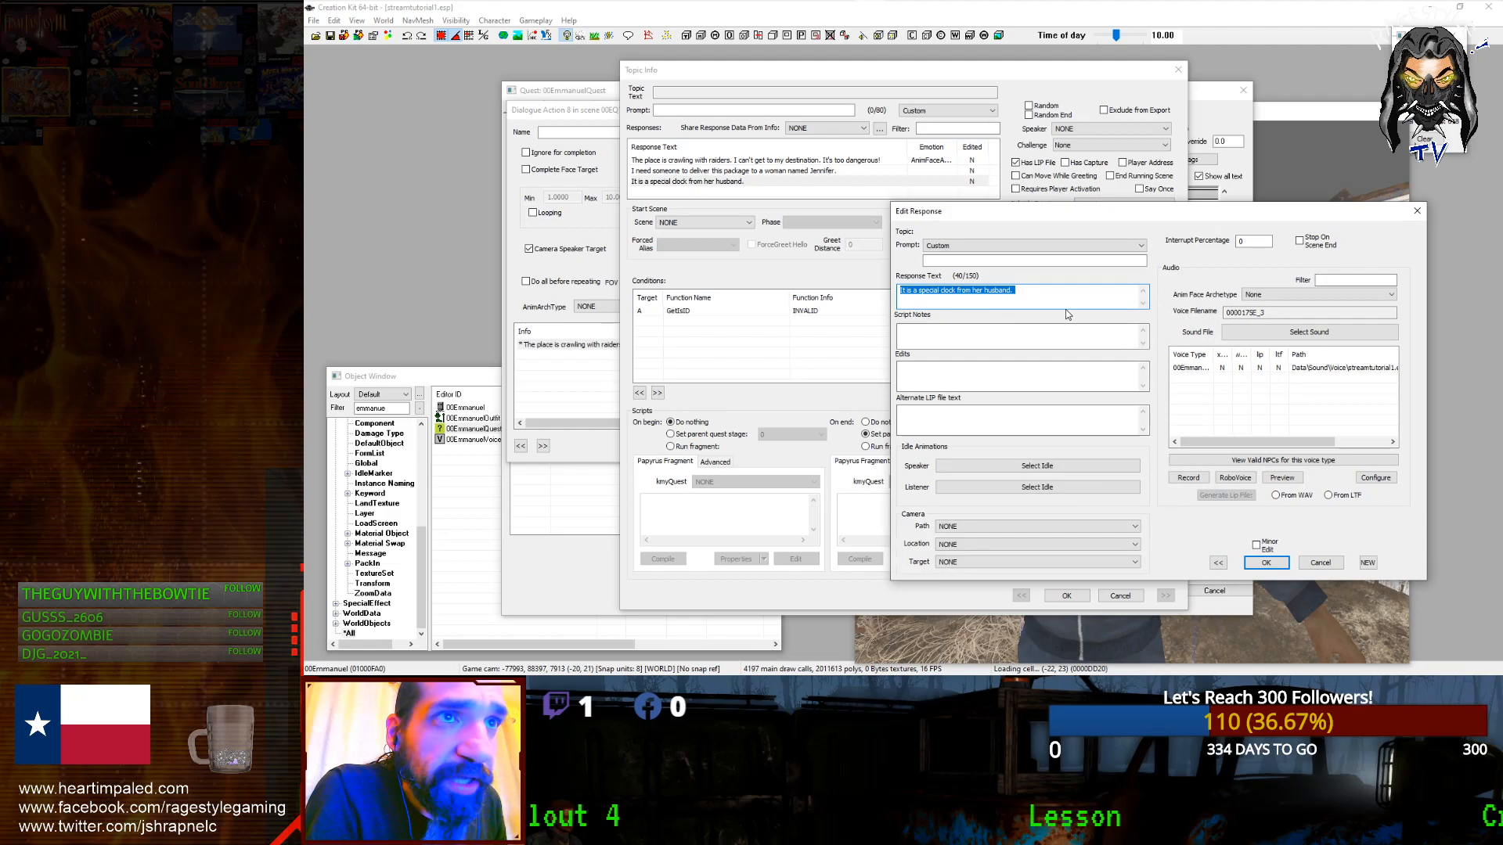
pyautogui.moveTo(1333, 313); pyautogui.dragTo(1199, 314)
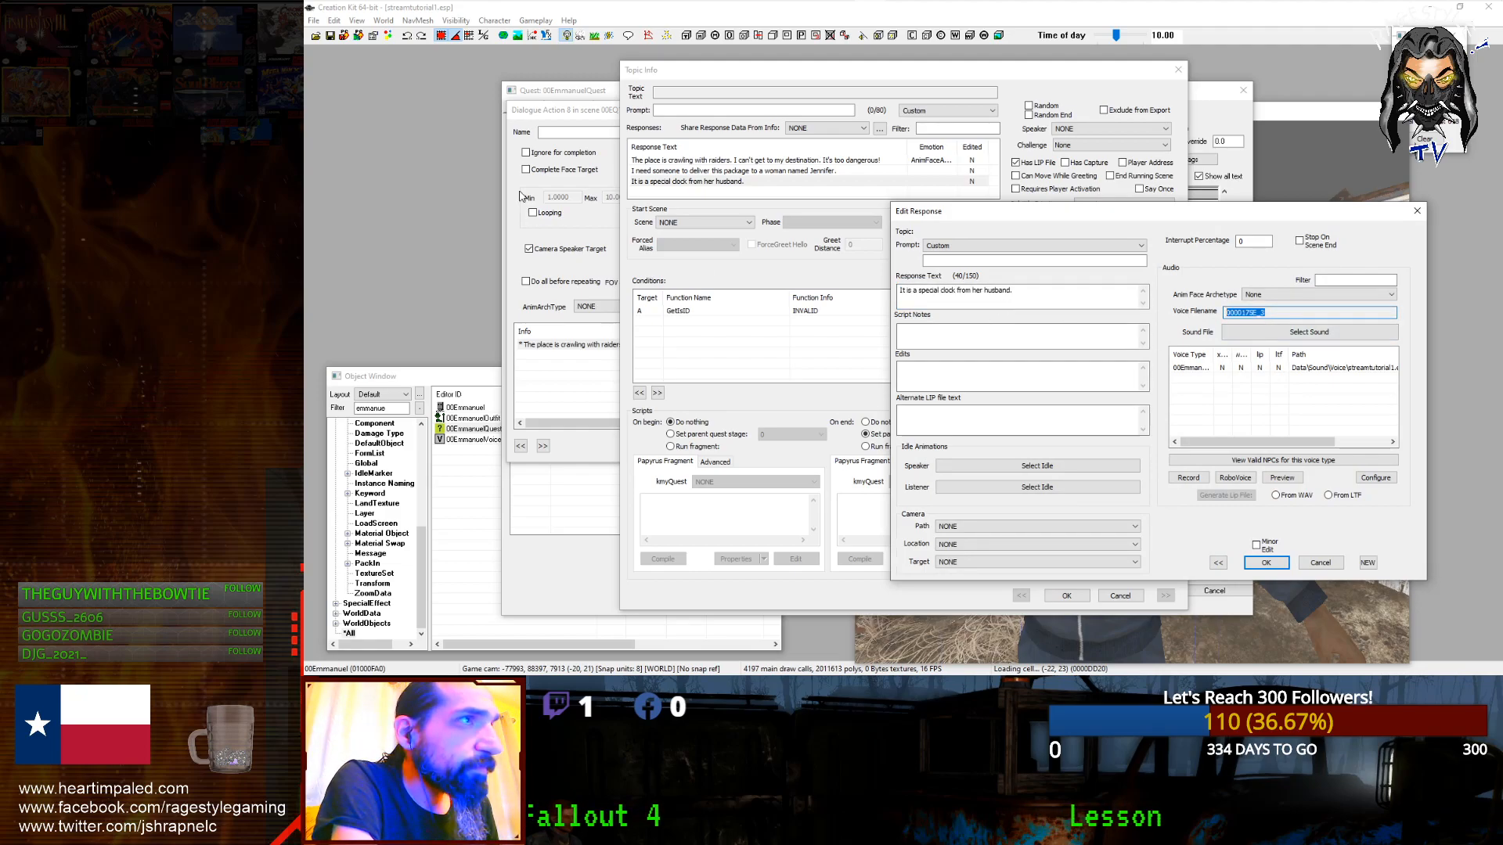
# Step: Switch to Audacity, record the line "It is a special clock from her husband." and apply Noise Removal to the take
pyautogui.moveTo(919, 20)
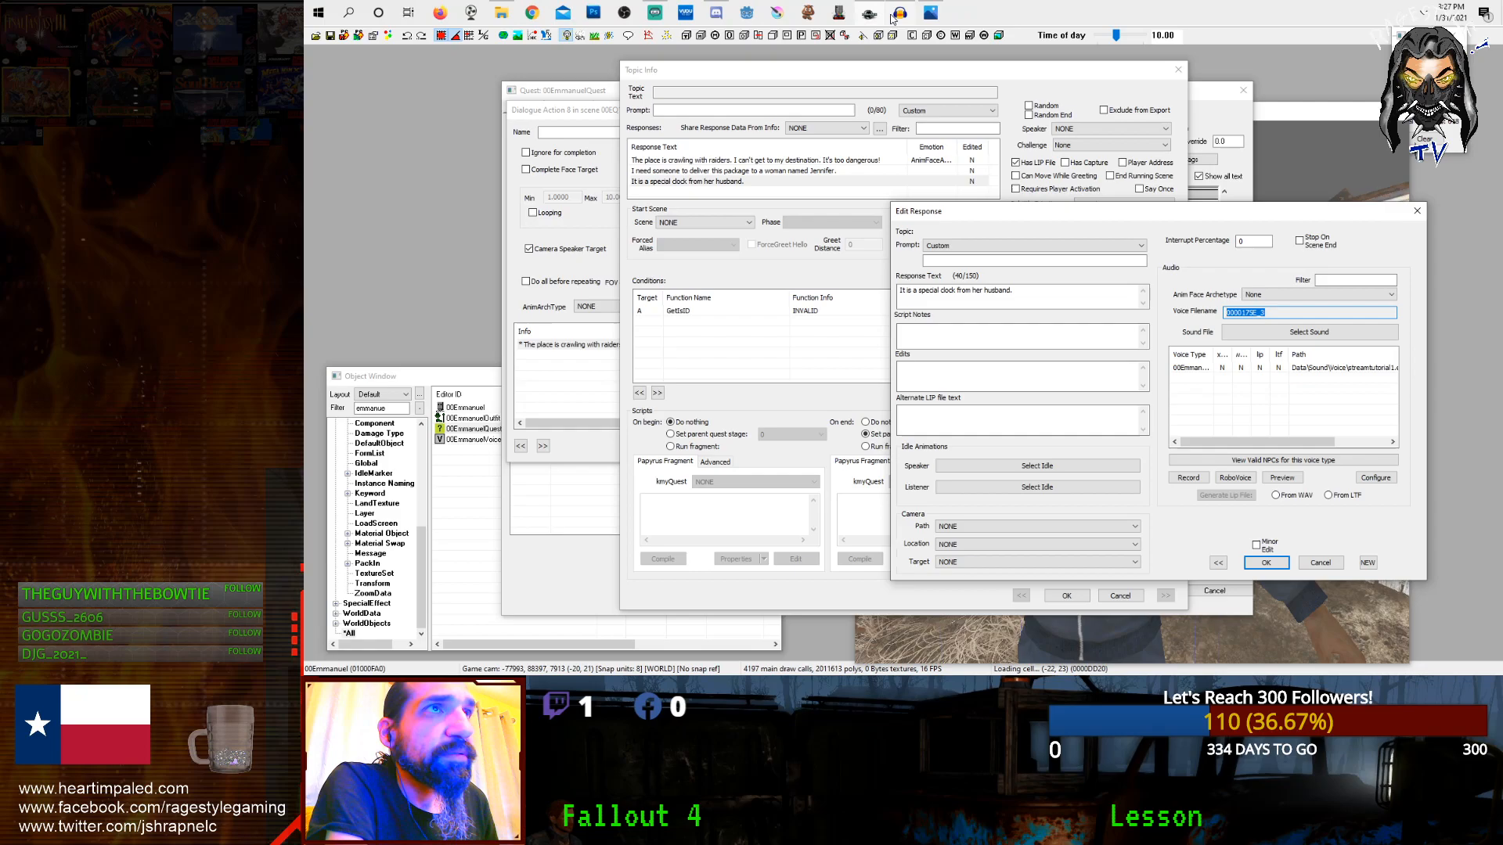
pyautogui.click(896, 14)
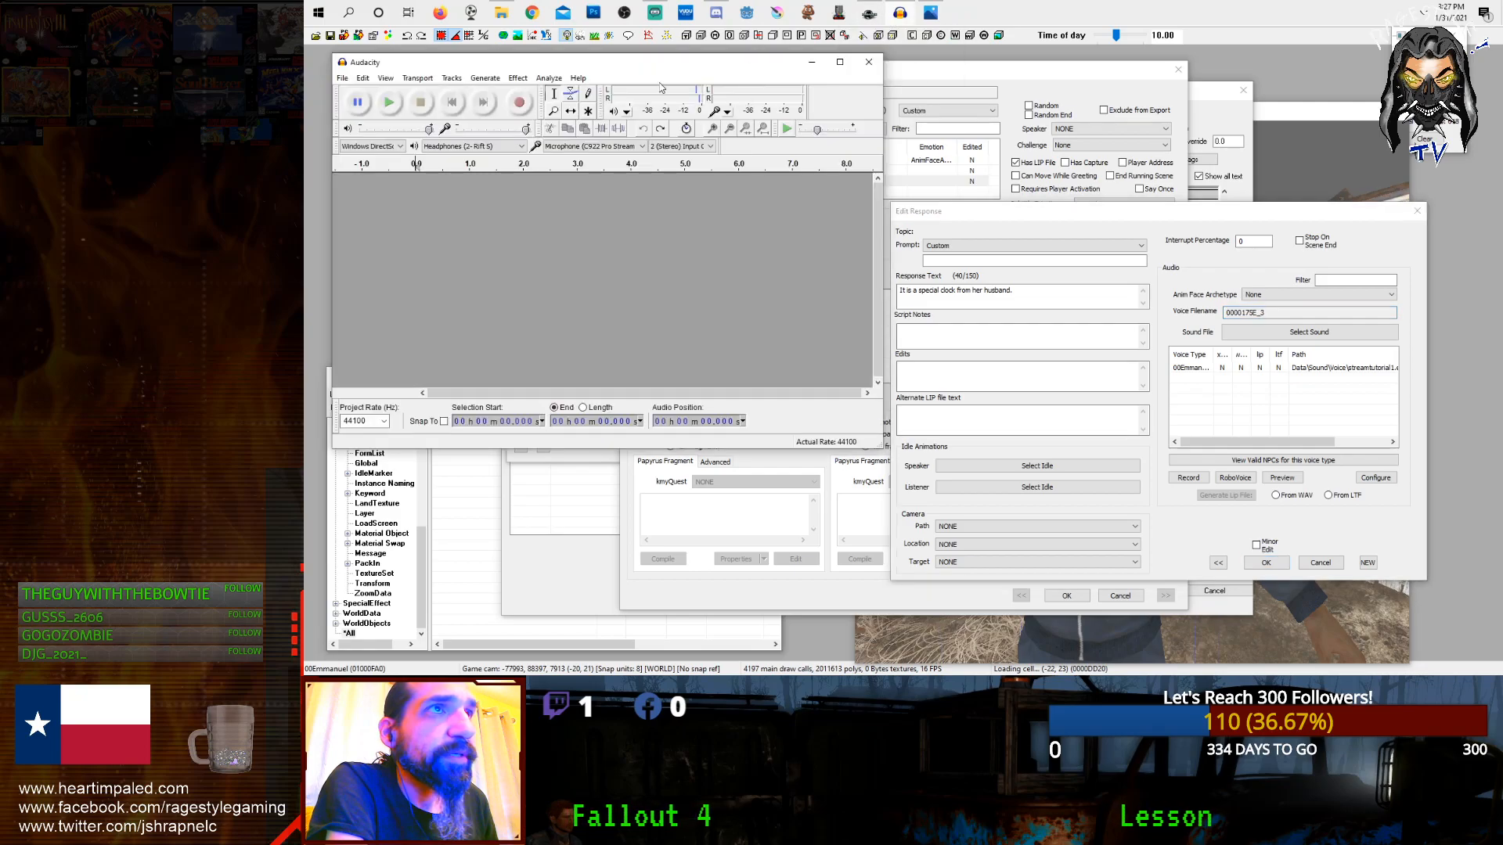
pyautogui.click(511, 101)
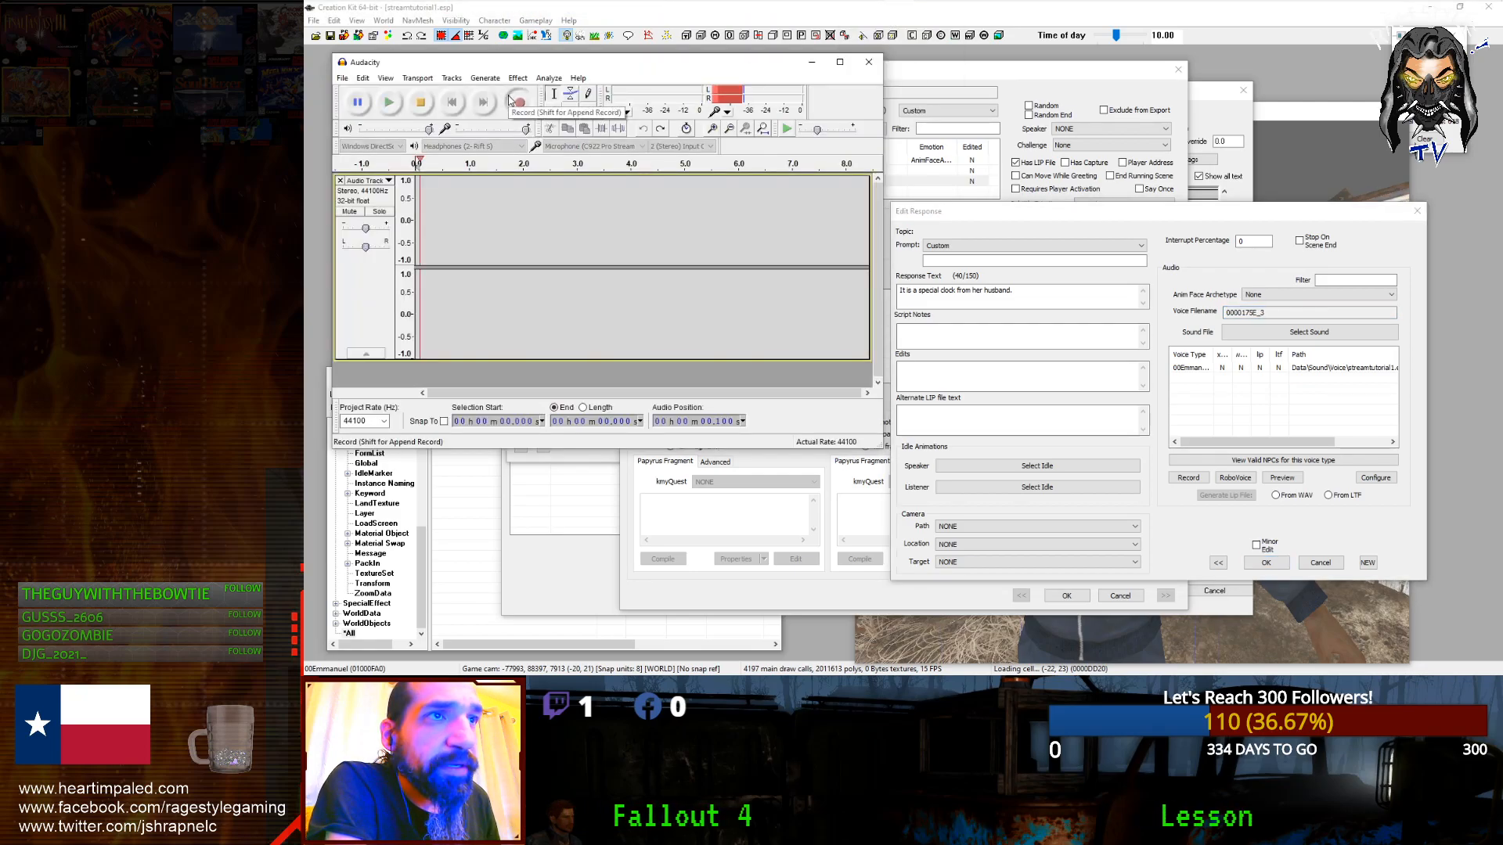
pyautogui.click(422, 102)
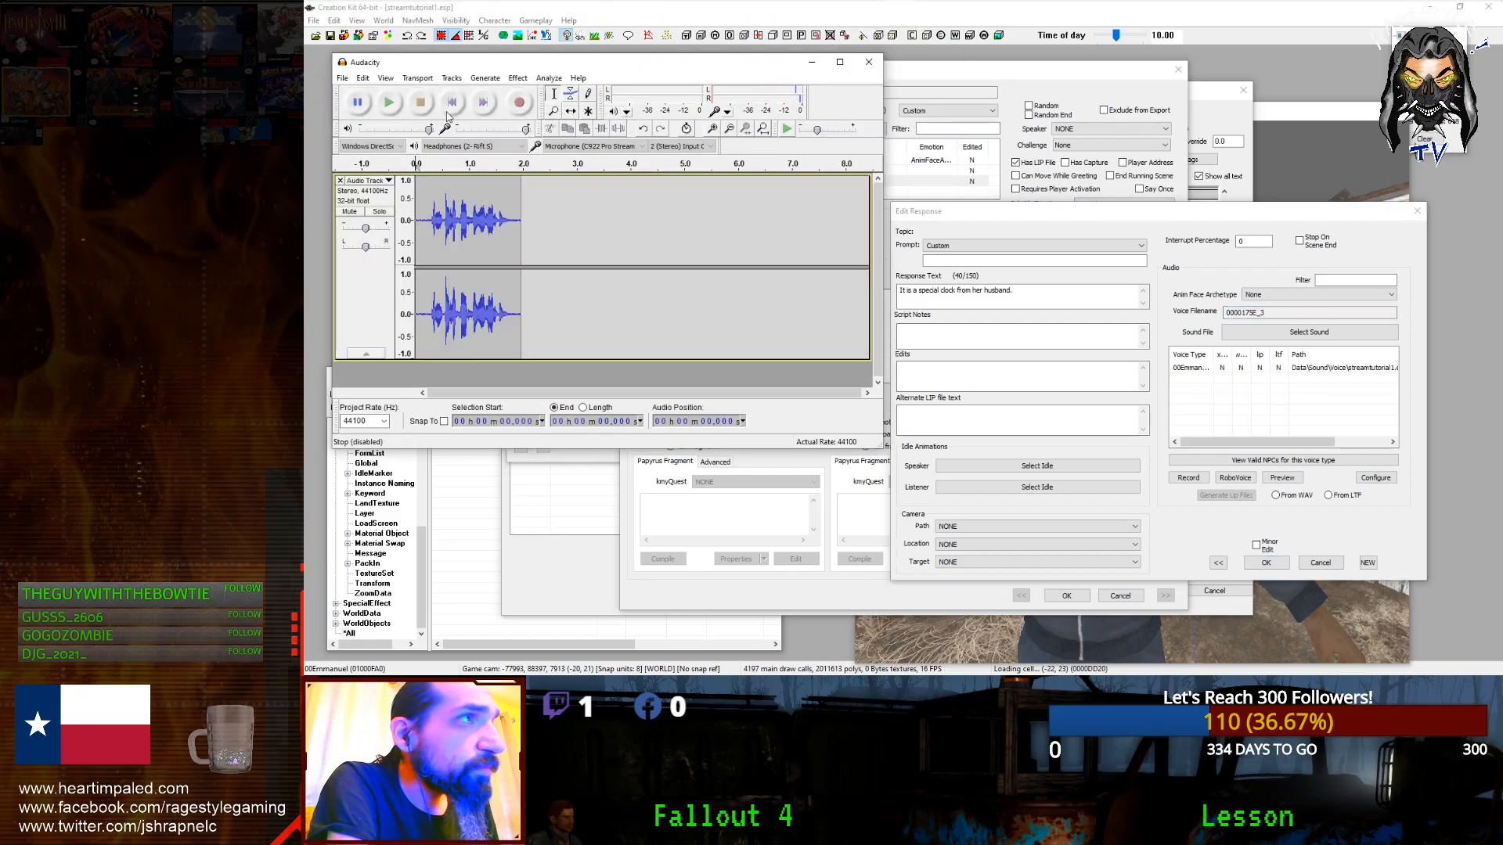
pyautogui.click(517, 78)
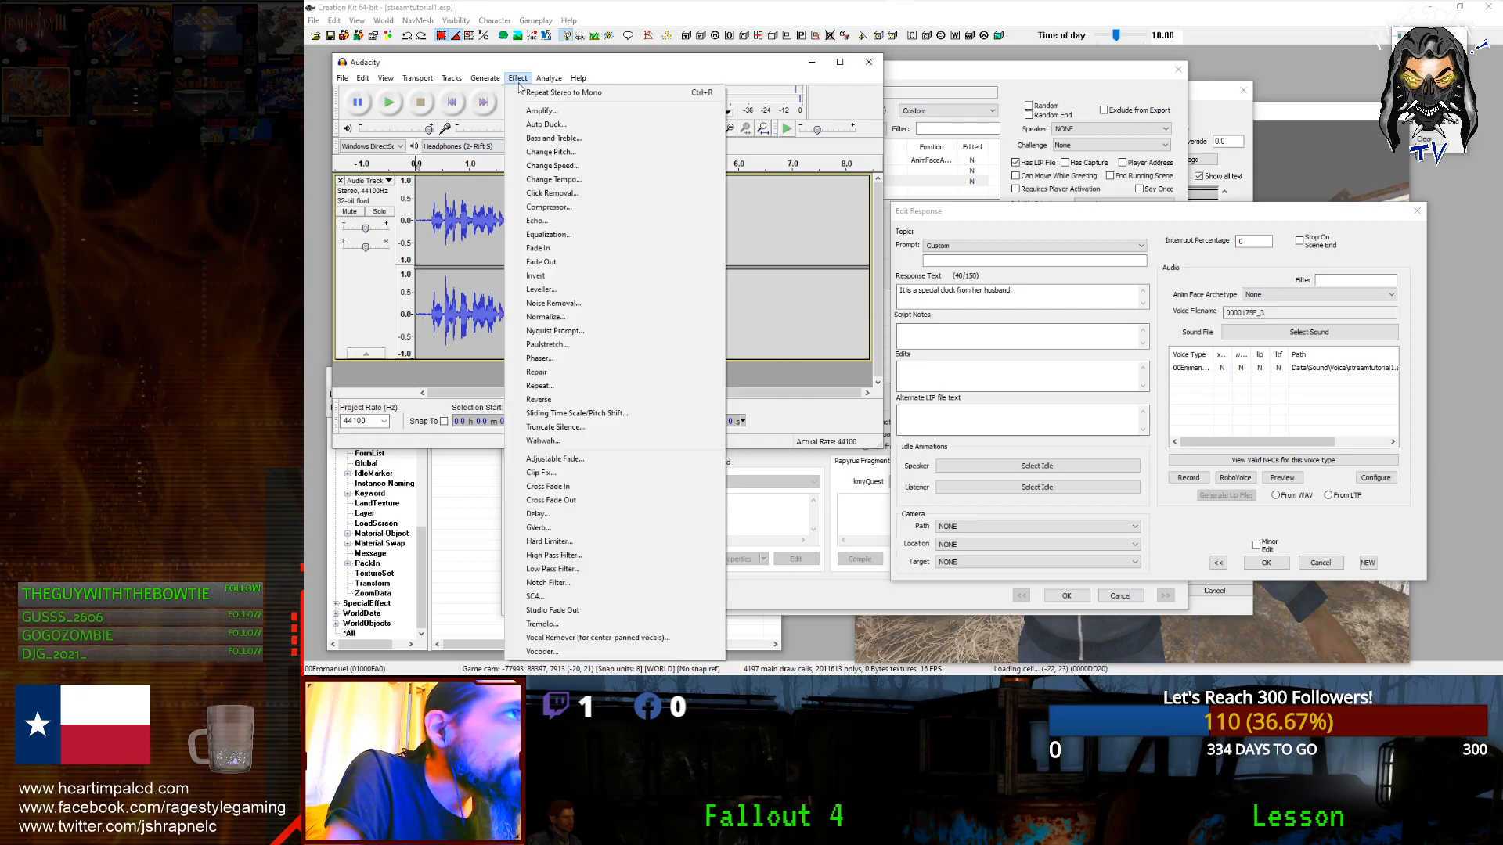
pyautogui.click(540, 306)
pyautogui.click(660, 373)
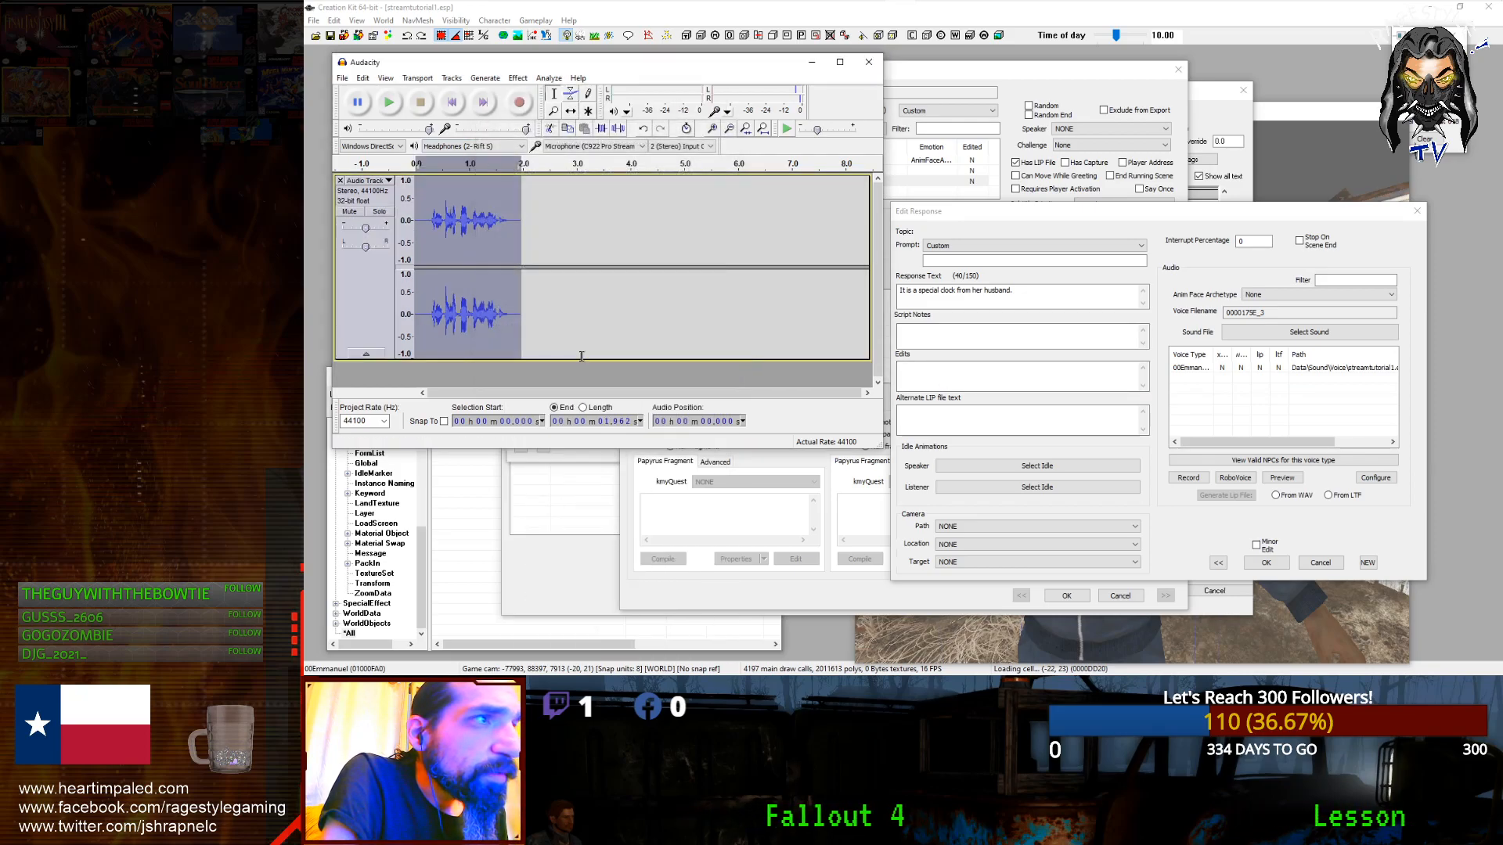
# Step: Trim the silence from the start and end of the special-clock recording and convert the stereo track to mono
pyautogui.moveTo(429, 288); pyautogui.dragTo(572, 297)
pyautogui.press('Delete')
pyautogui.press('Delete')
pyautogui.click(452, 78)
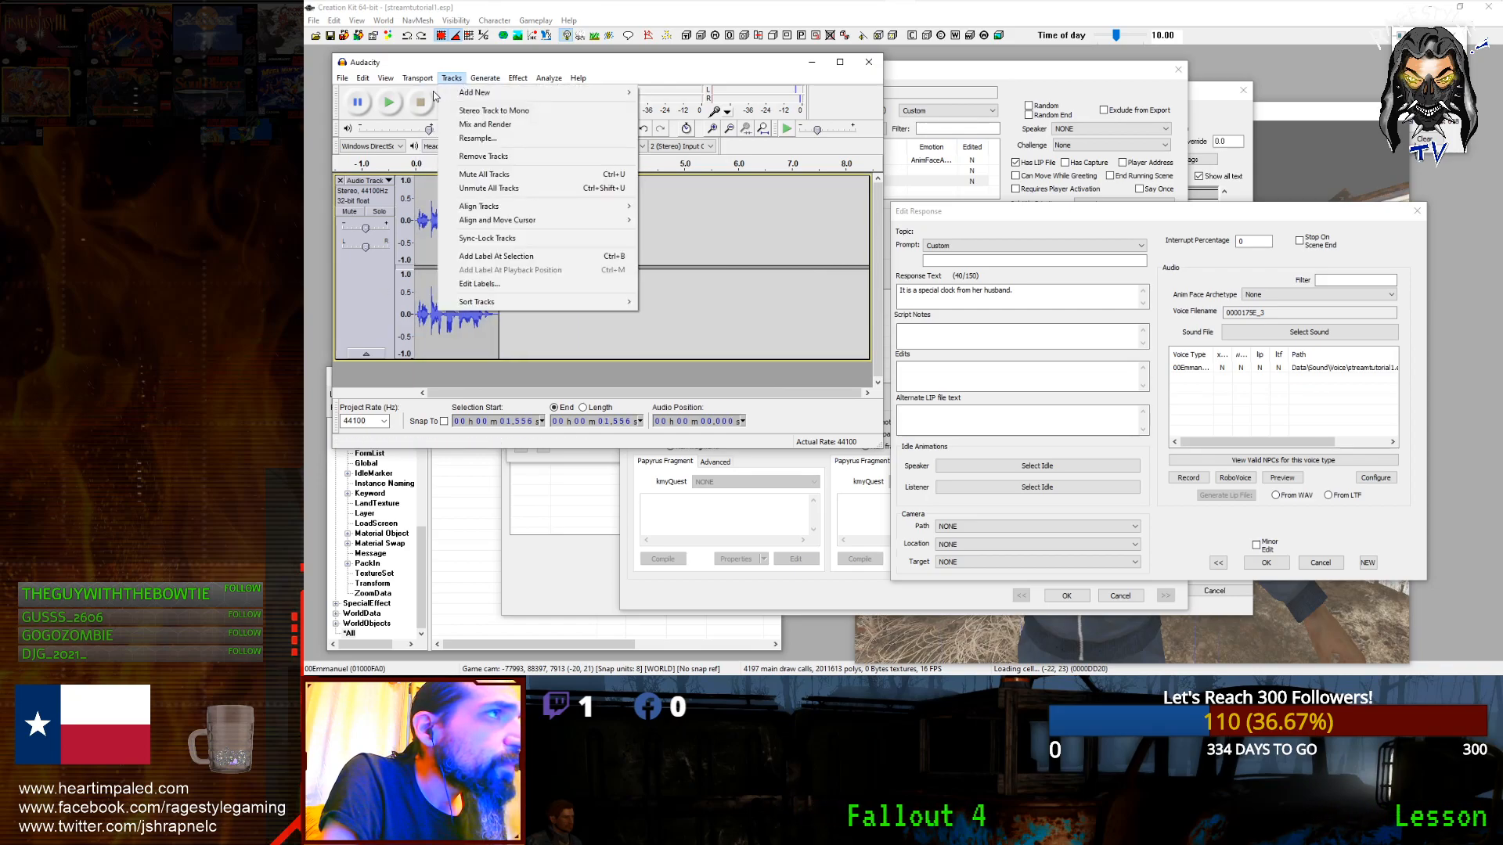
pyautogui.click(453, 112)
# Step: Export the mono track as a 16-bit PCM WAV named 0000175E_3 into 00EmmanuelVoiceType, leaving the metadata blank
pyautogui.click(342, 78)
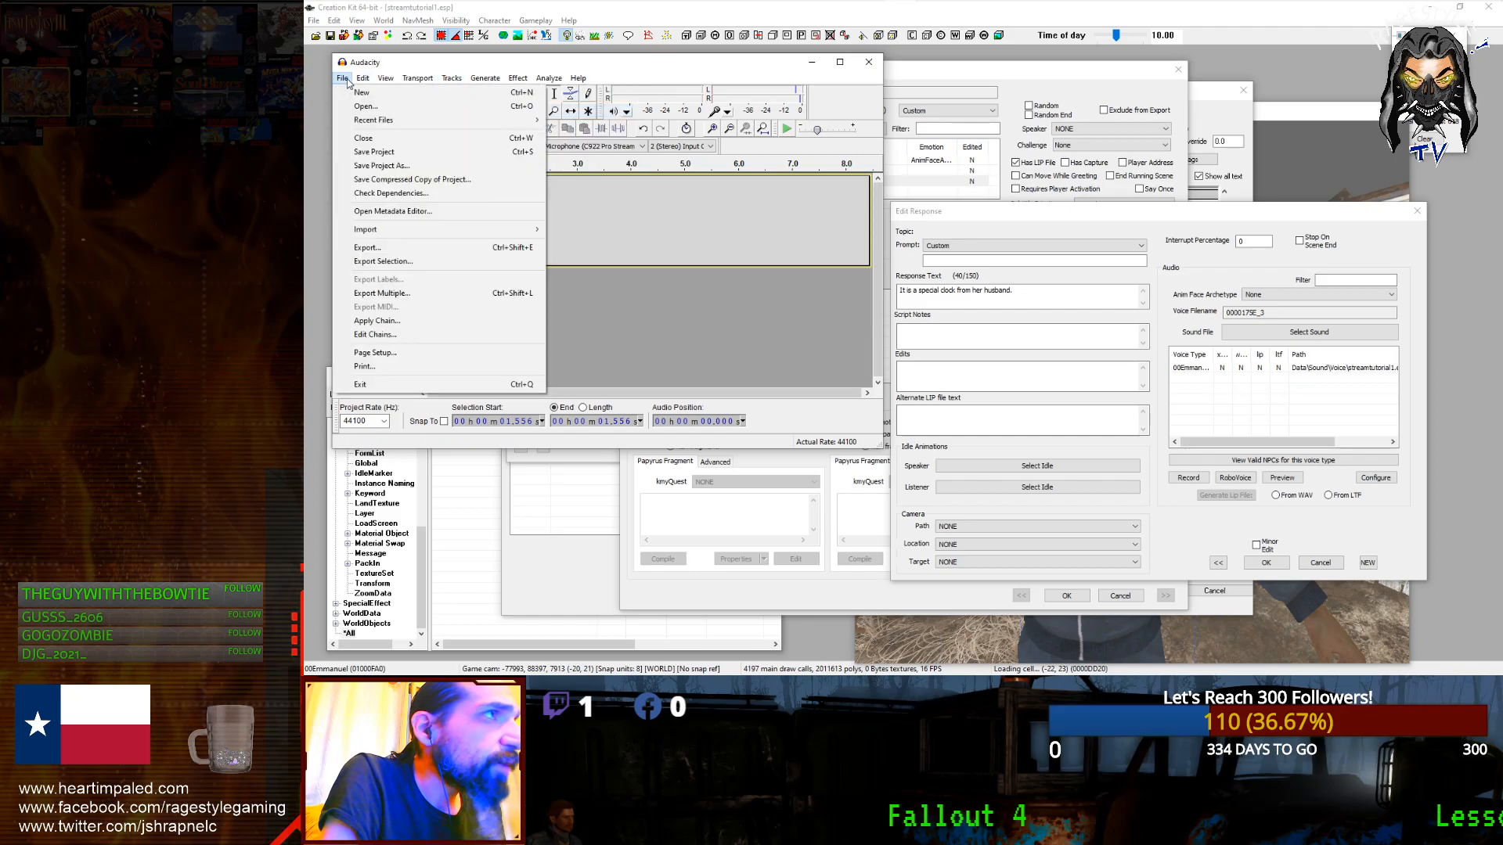
pyautogui.click(436, 248)
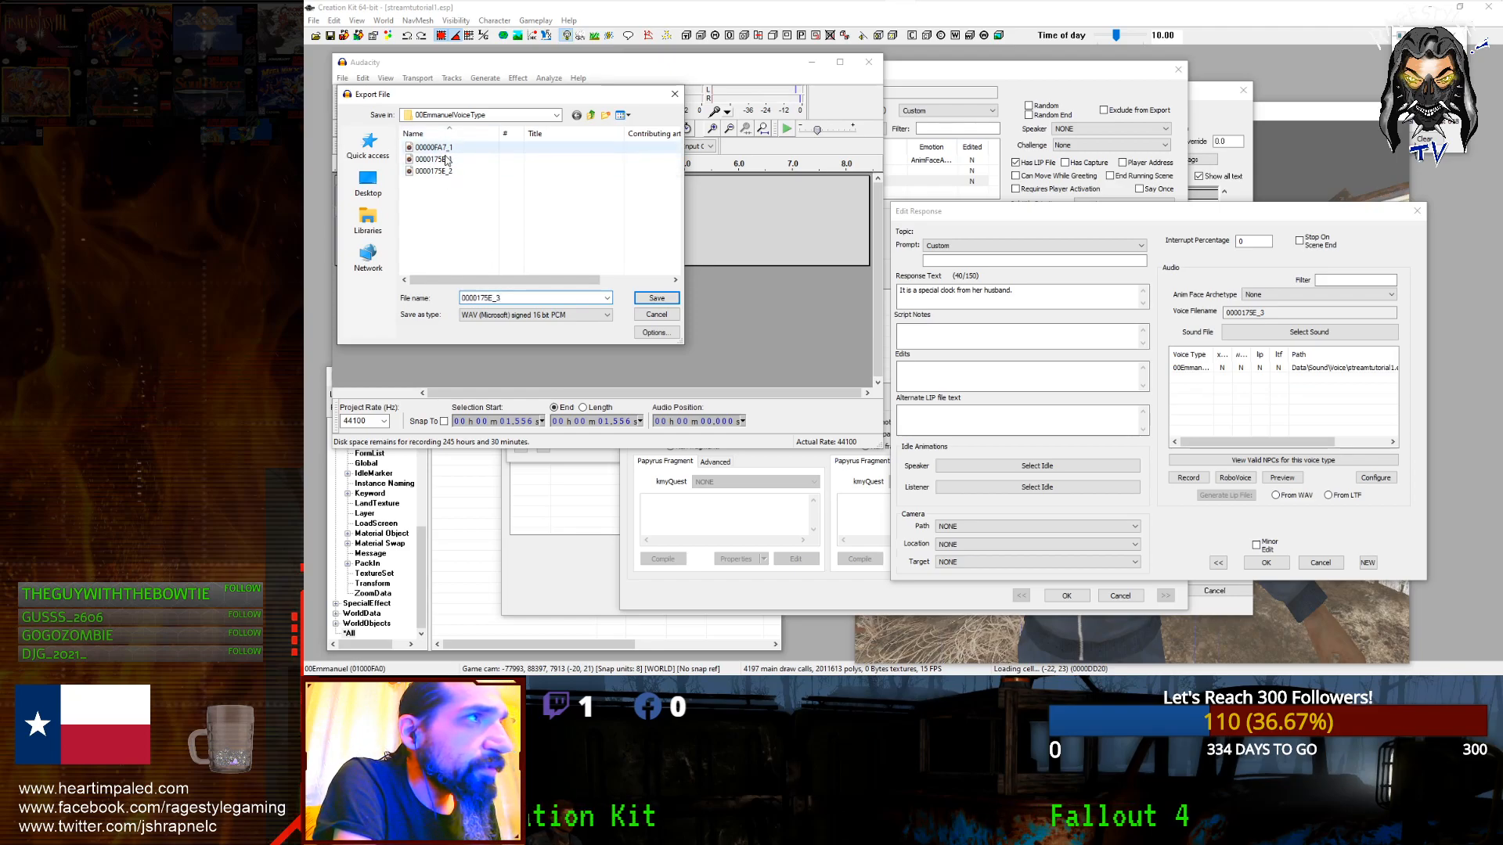
pyautogui.click(655, 299)
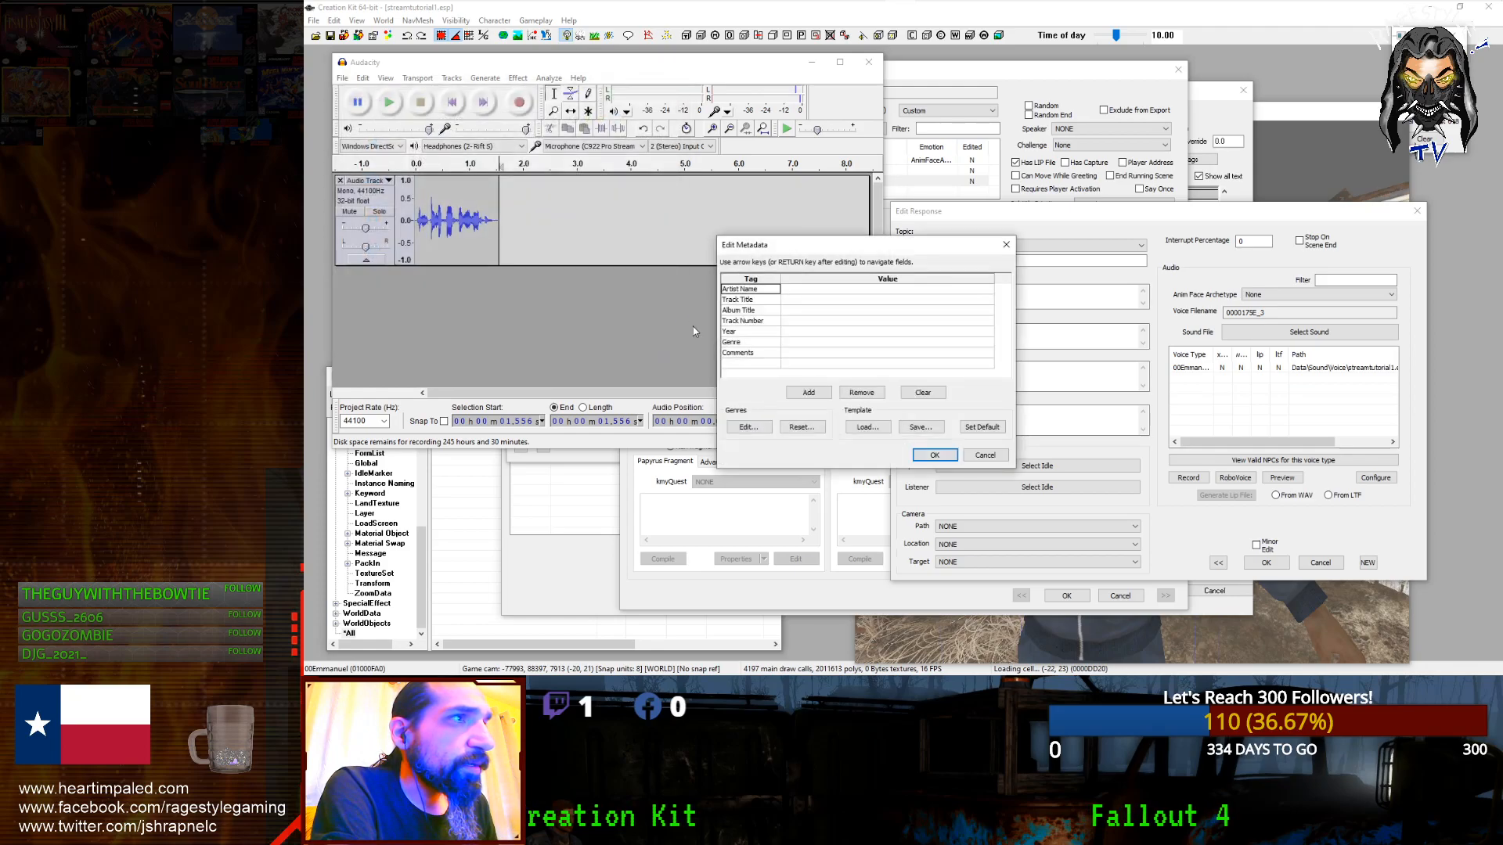
pyautogui.click(933, 455)
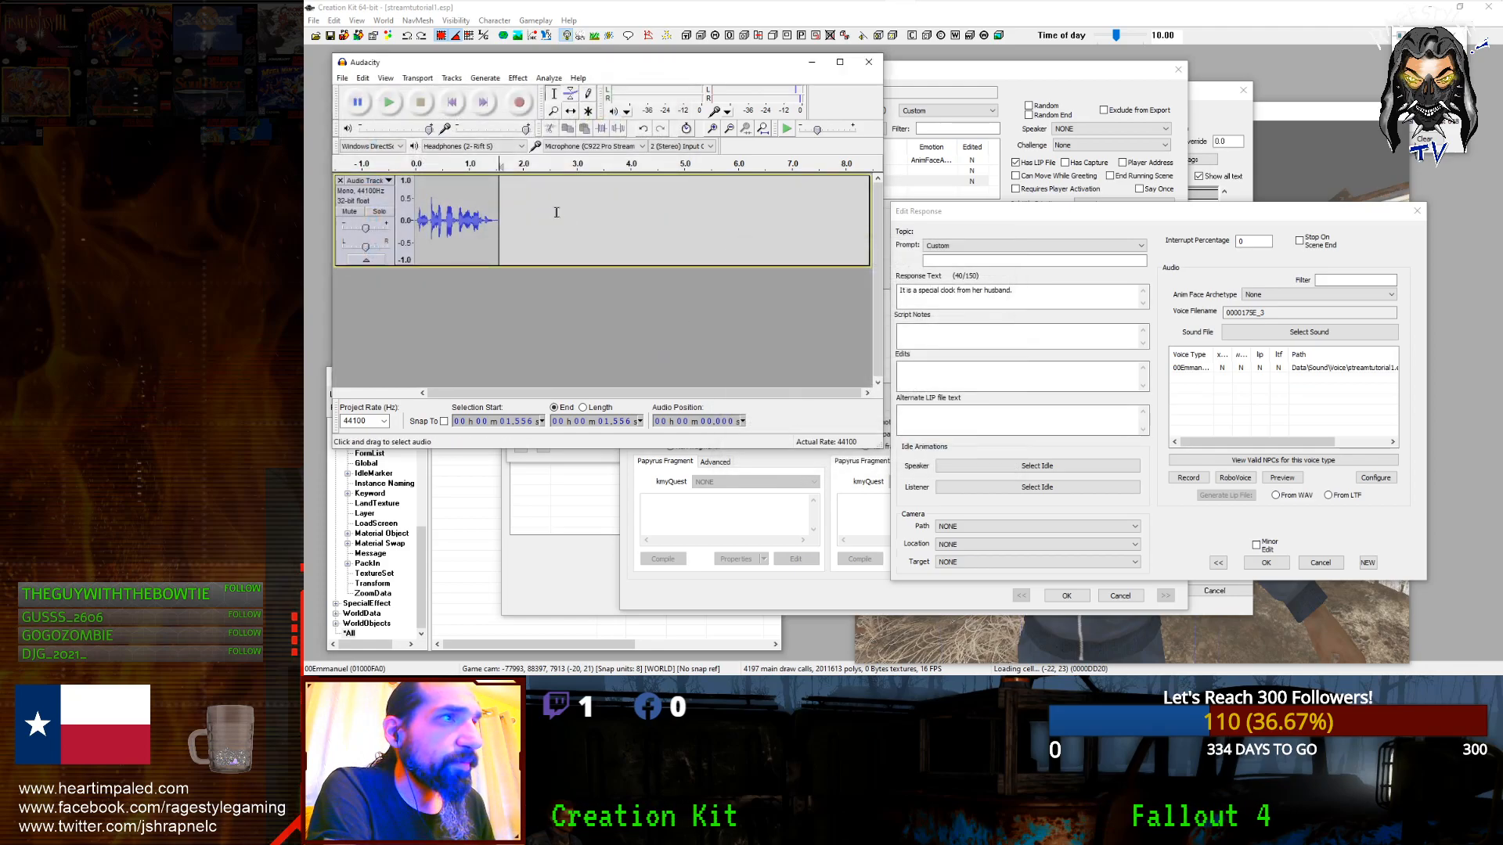
# Step: Undo the exported special-clock recording and its edits until the Audacity project is empty
pyautogui.hotkey('ctrl', 'z')
pyautogui.hotkey('ctrl', 'z')
pyautogui.hotkey('ctrl', 'z')
pyautogui.hotkey('ctrl', 'z')
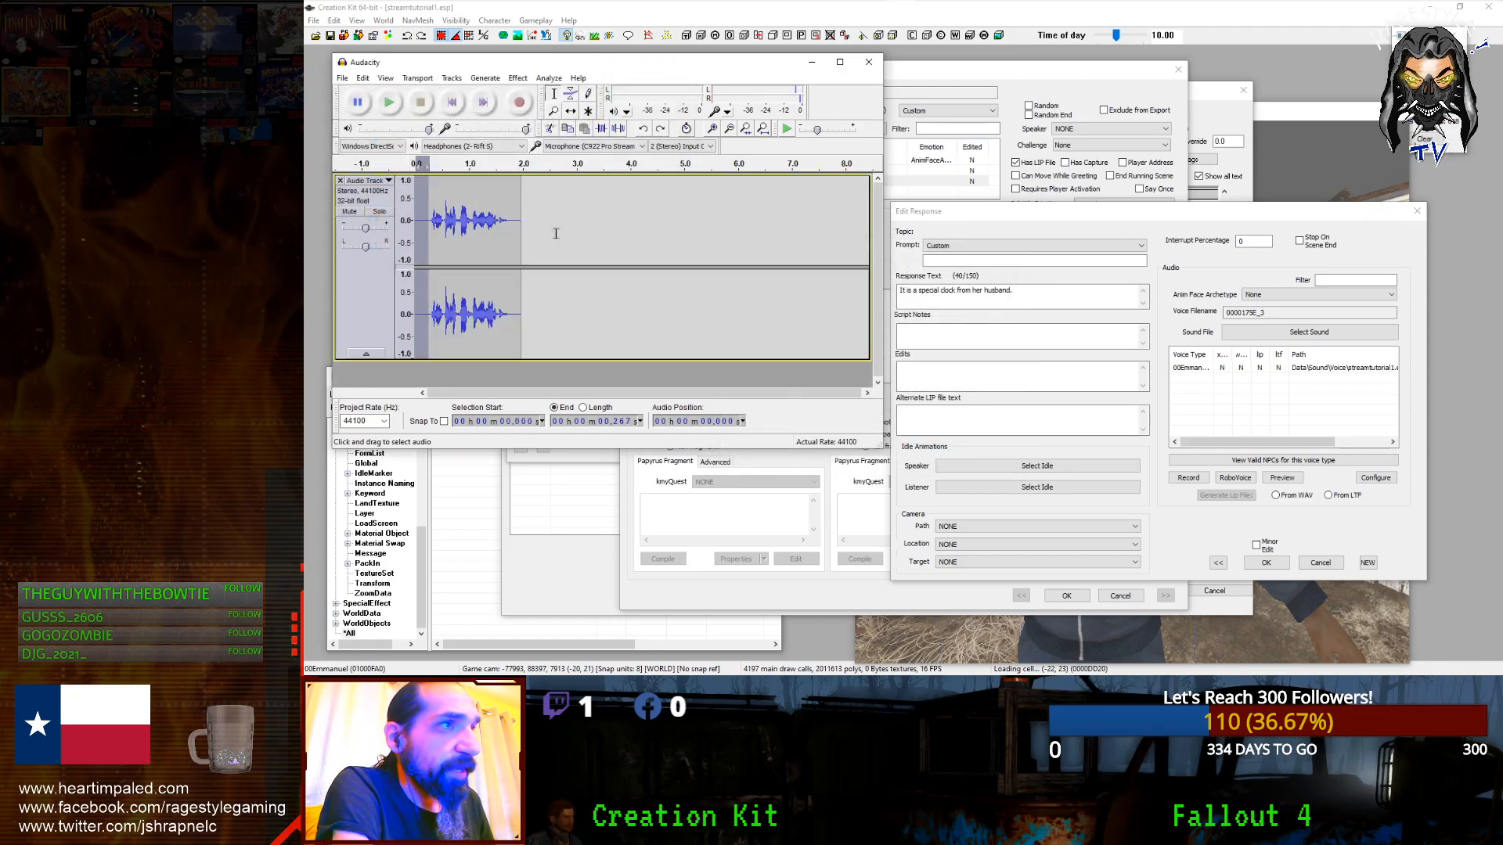
pyautogui.hotkey('ctrl', 'z')
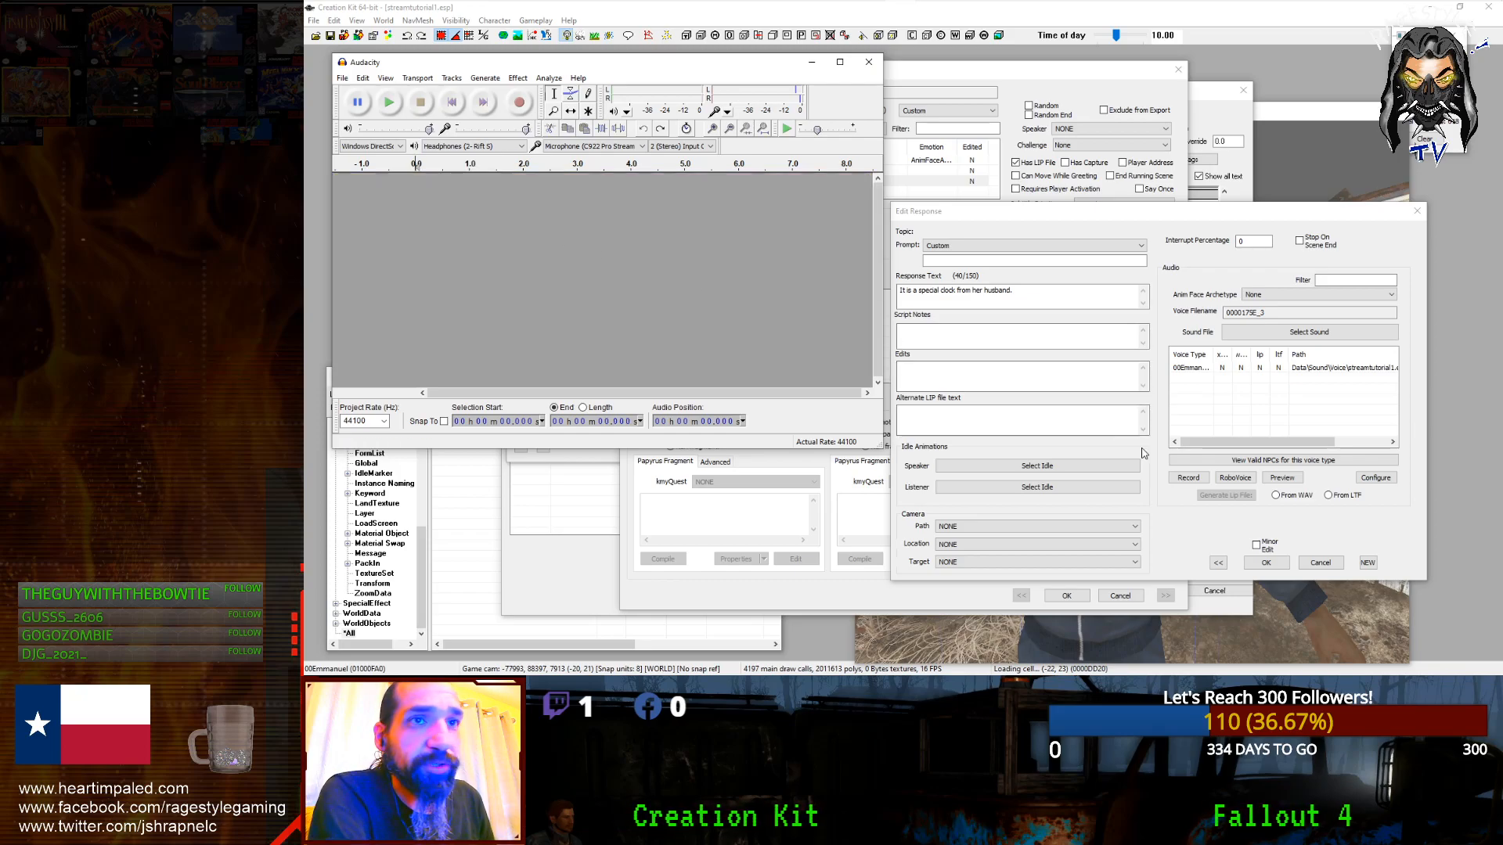
# Step: Close the special-clock response and its dialogue action, and open Player Dialogue Action 10 (DialoguePlayerOptionsEQ) in scene 00EQ1
pyautogui.click(1314, 565)
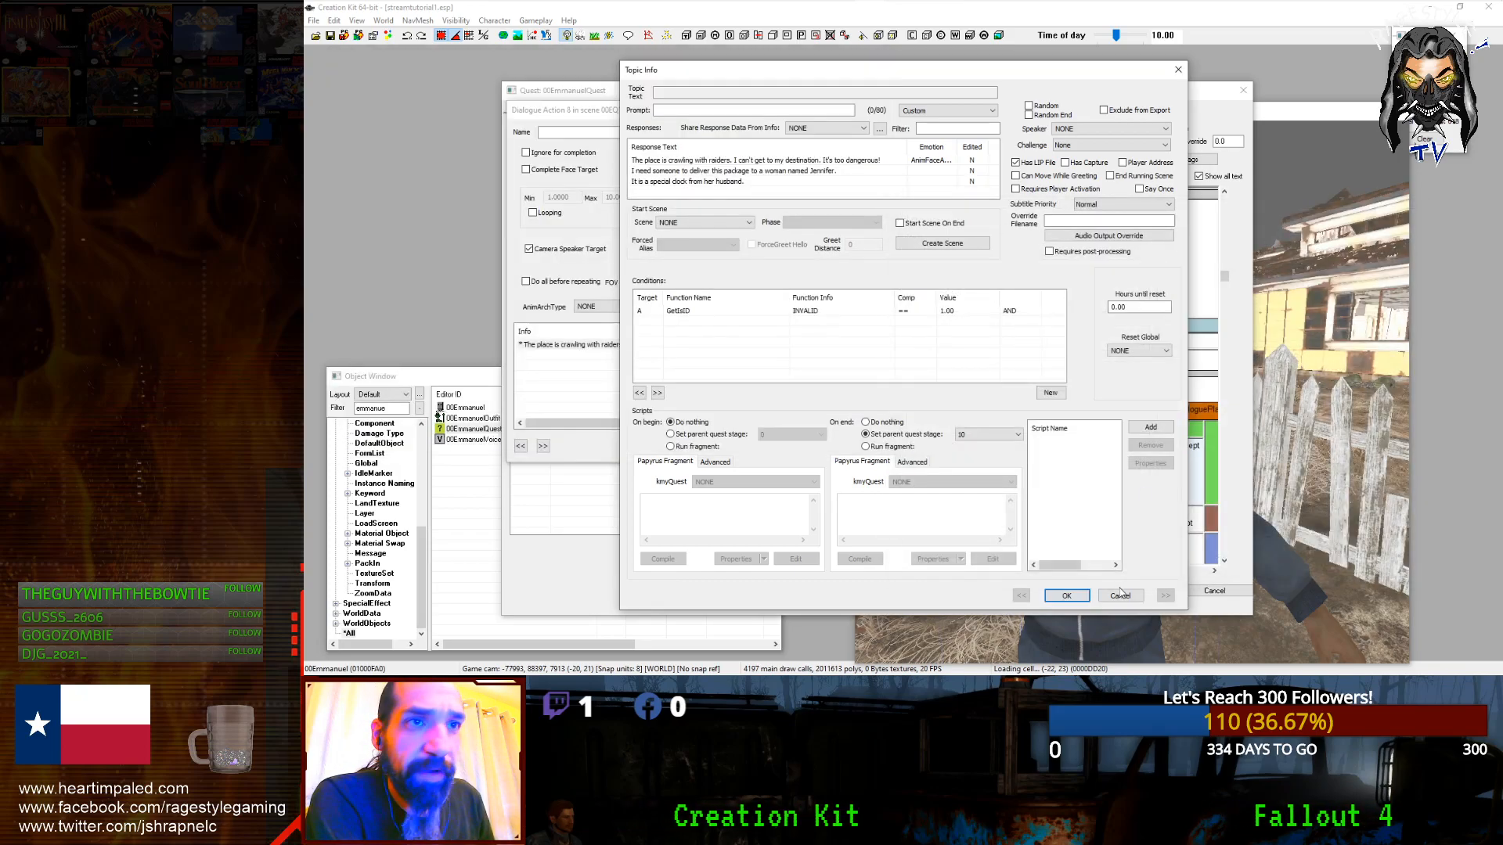
pyautogui.click(1065, 596)
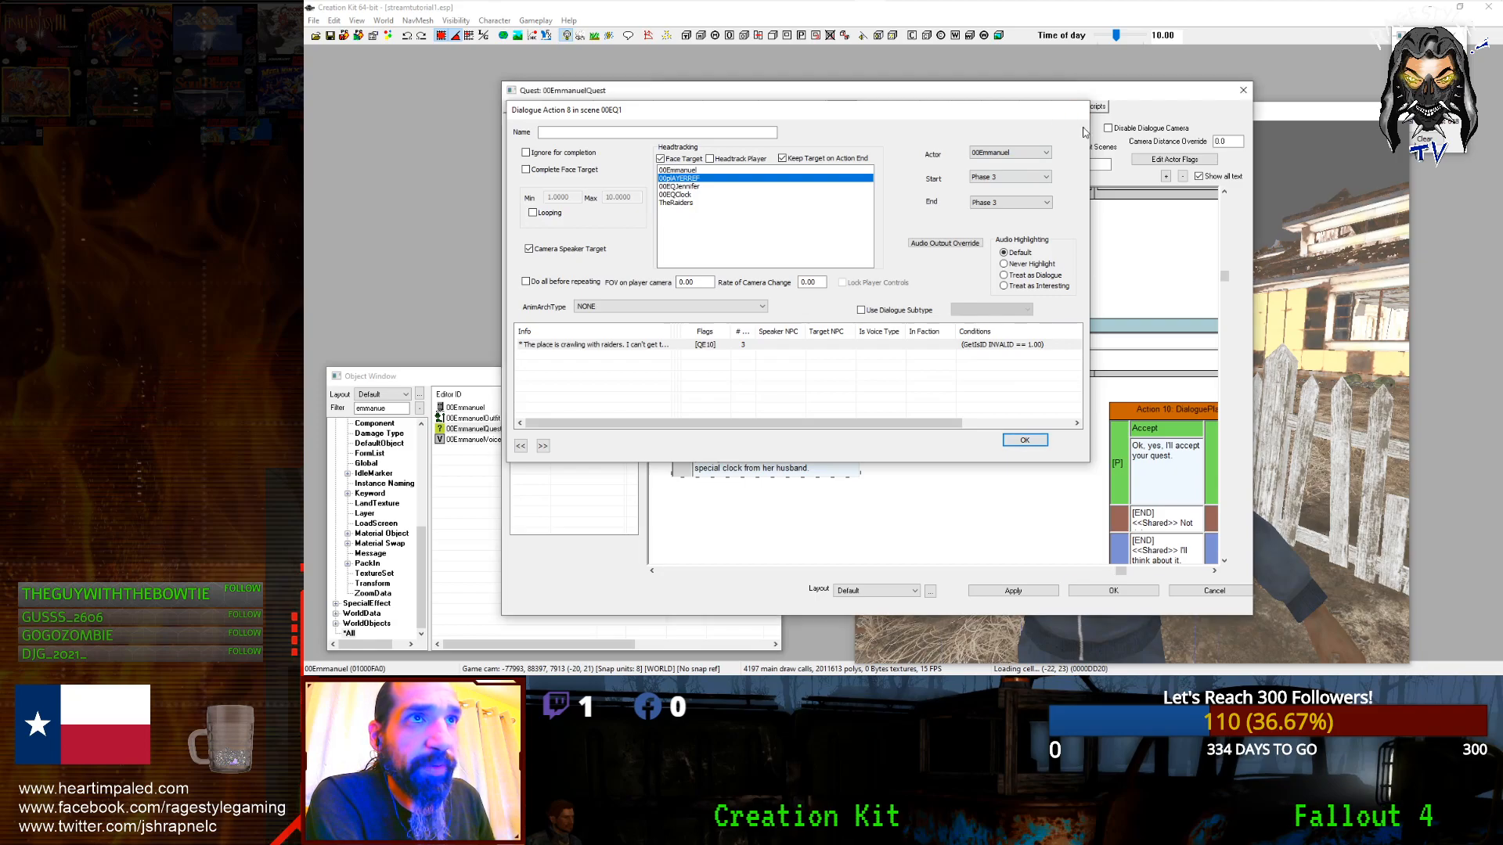
pyautogui.click(1025, 440)
pyautogui.scroll(-3, 1147, 427)
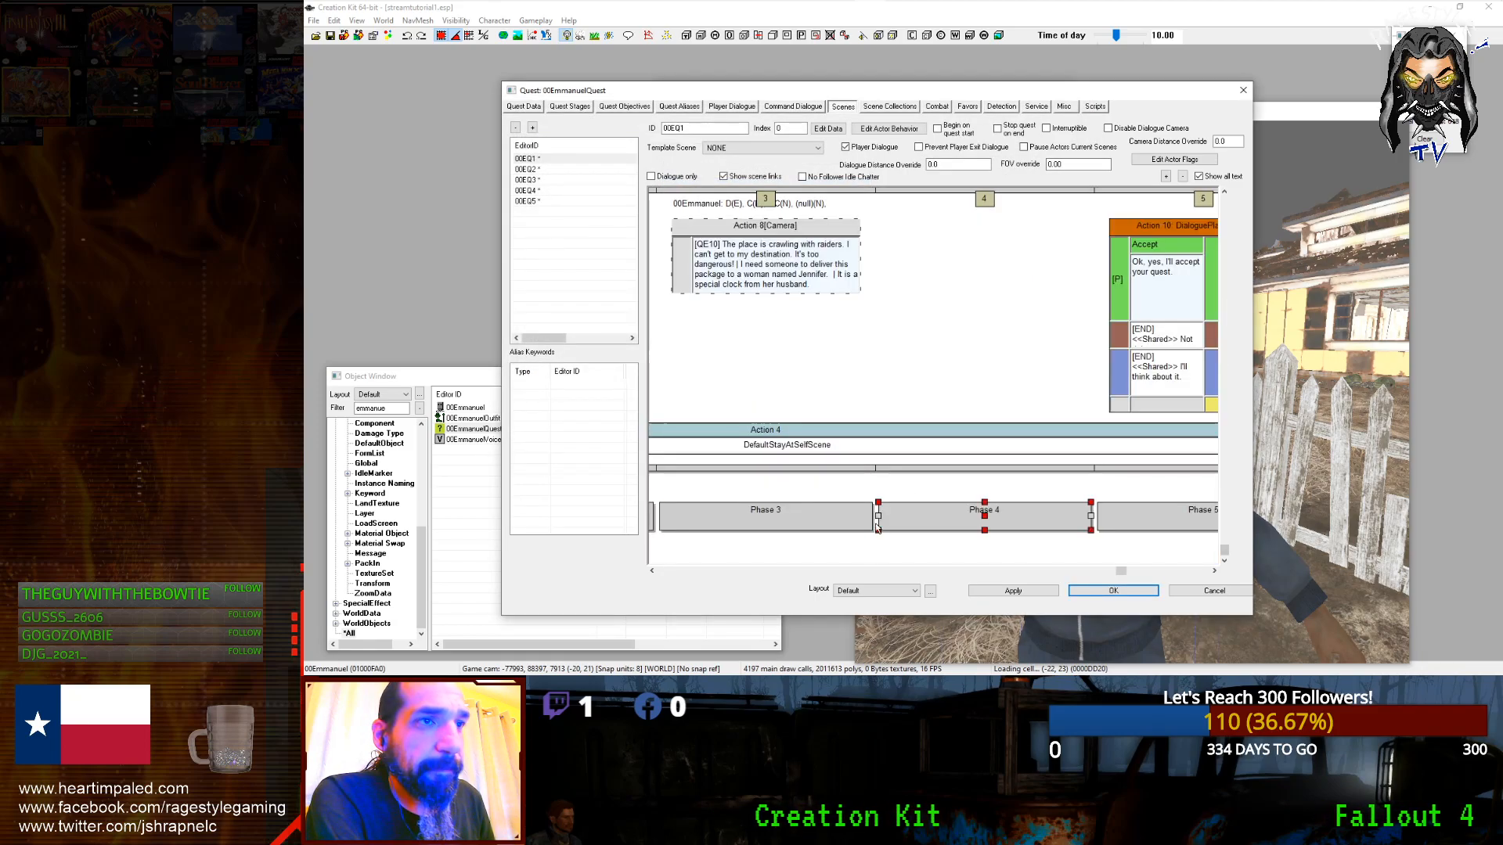
pyautogui.moveTo(1120, 571); pyautogui.dragTo(1204, 571)
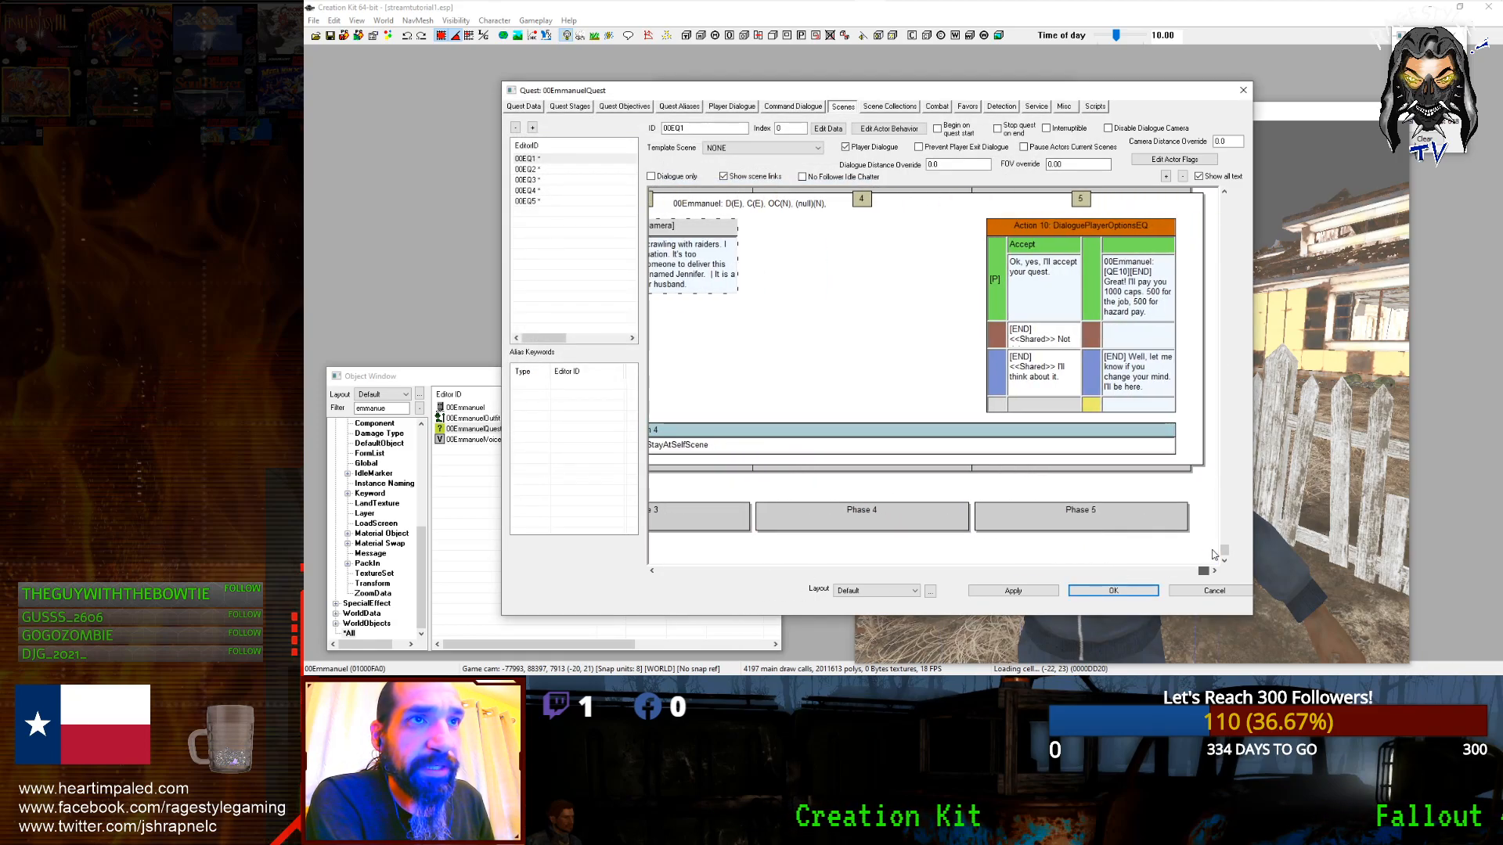
pyautogui.doubleClick(1019, 226)
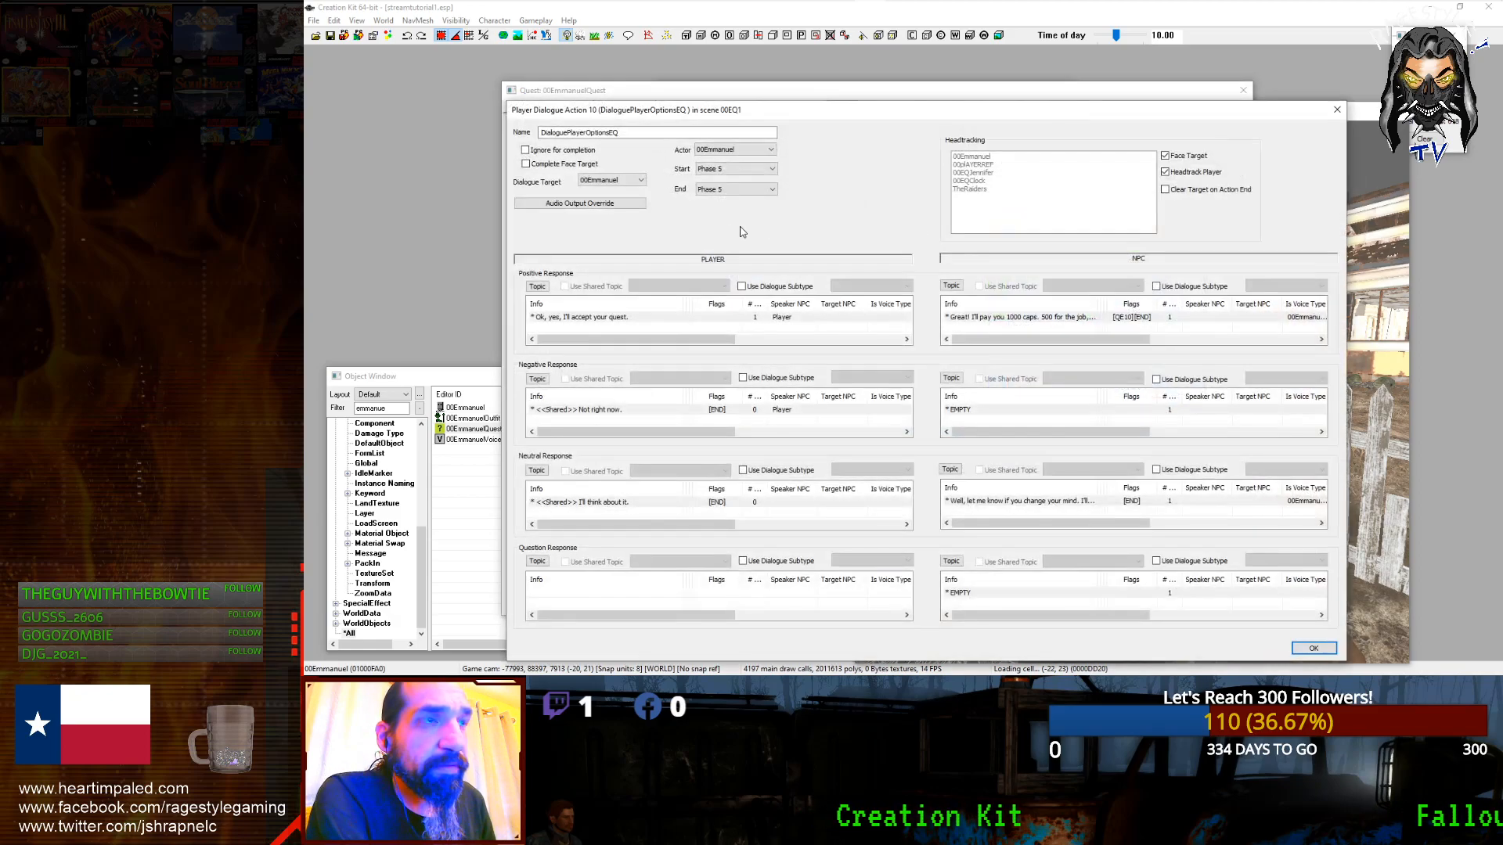
pyautogui.moveTo(737, 7)
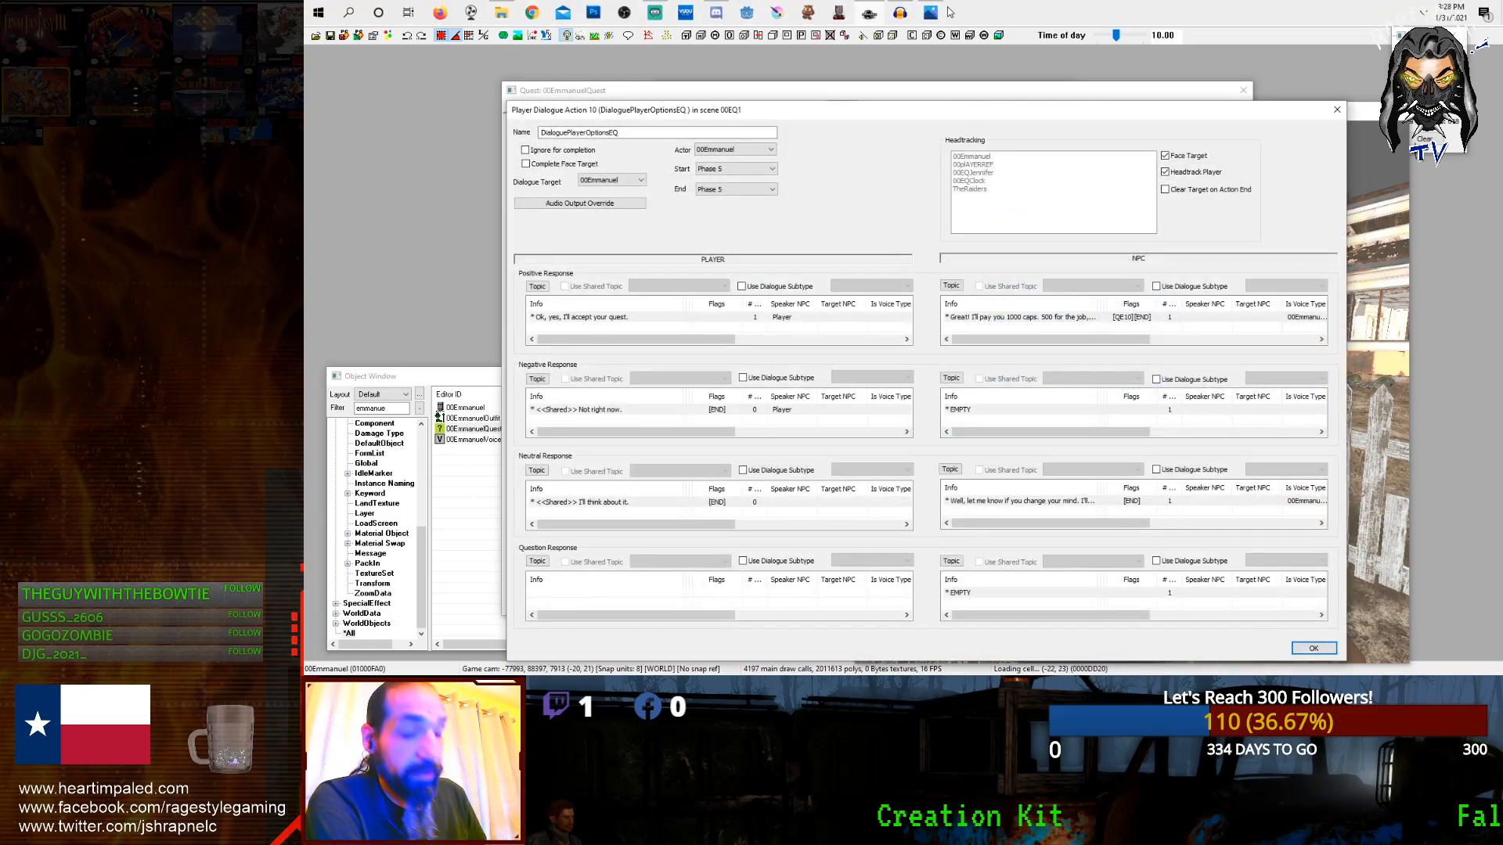
pyautogui.click(899, 13)
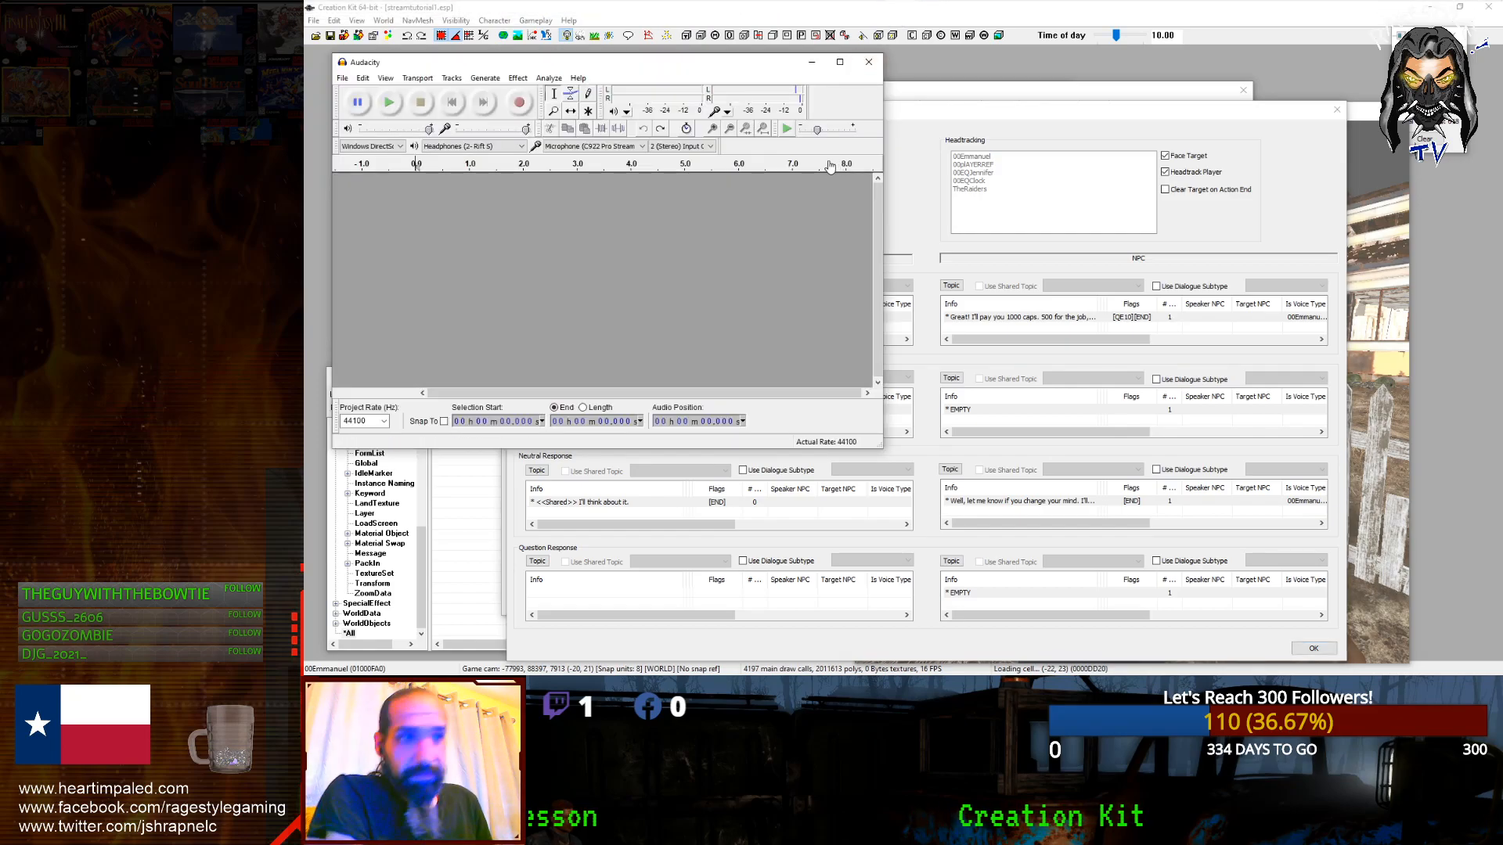
pyautogui.click(928, 138)
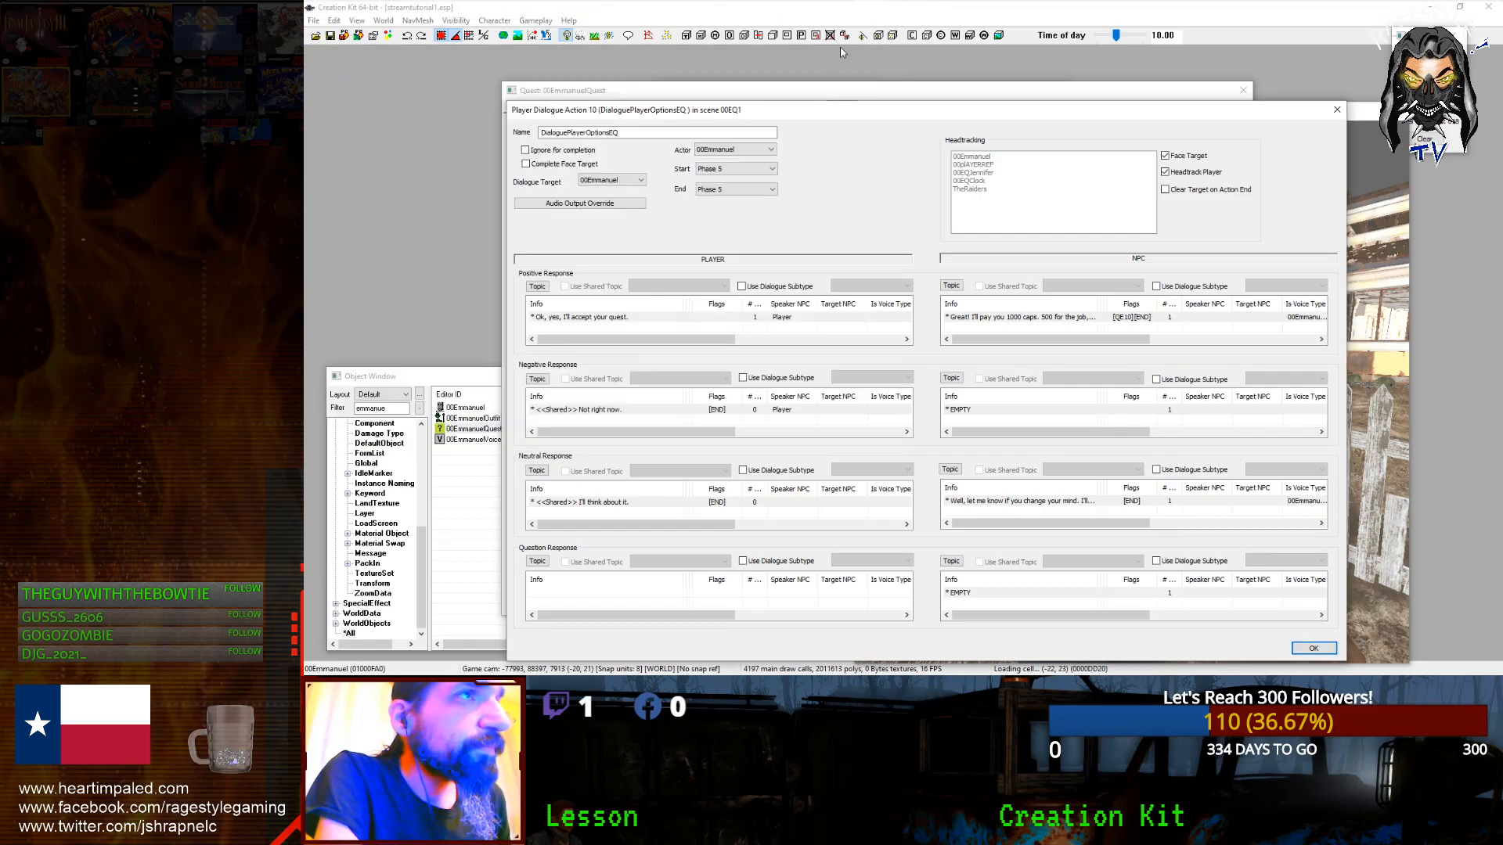
# Step: Open the NPC positive response "Great! I'll pay you 1000 caps. 500 for the job, 500 for hazard pay." and switch to Audacity
pyautogui.moveTo(833, 109); pyautogui.dragTo(966, 57)
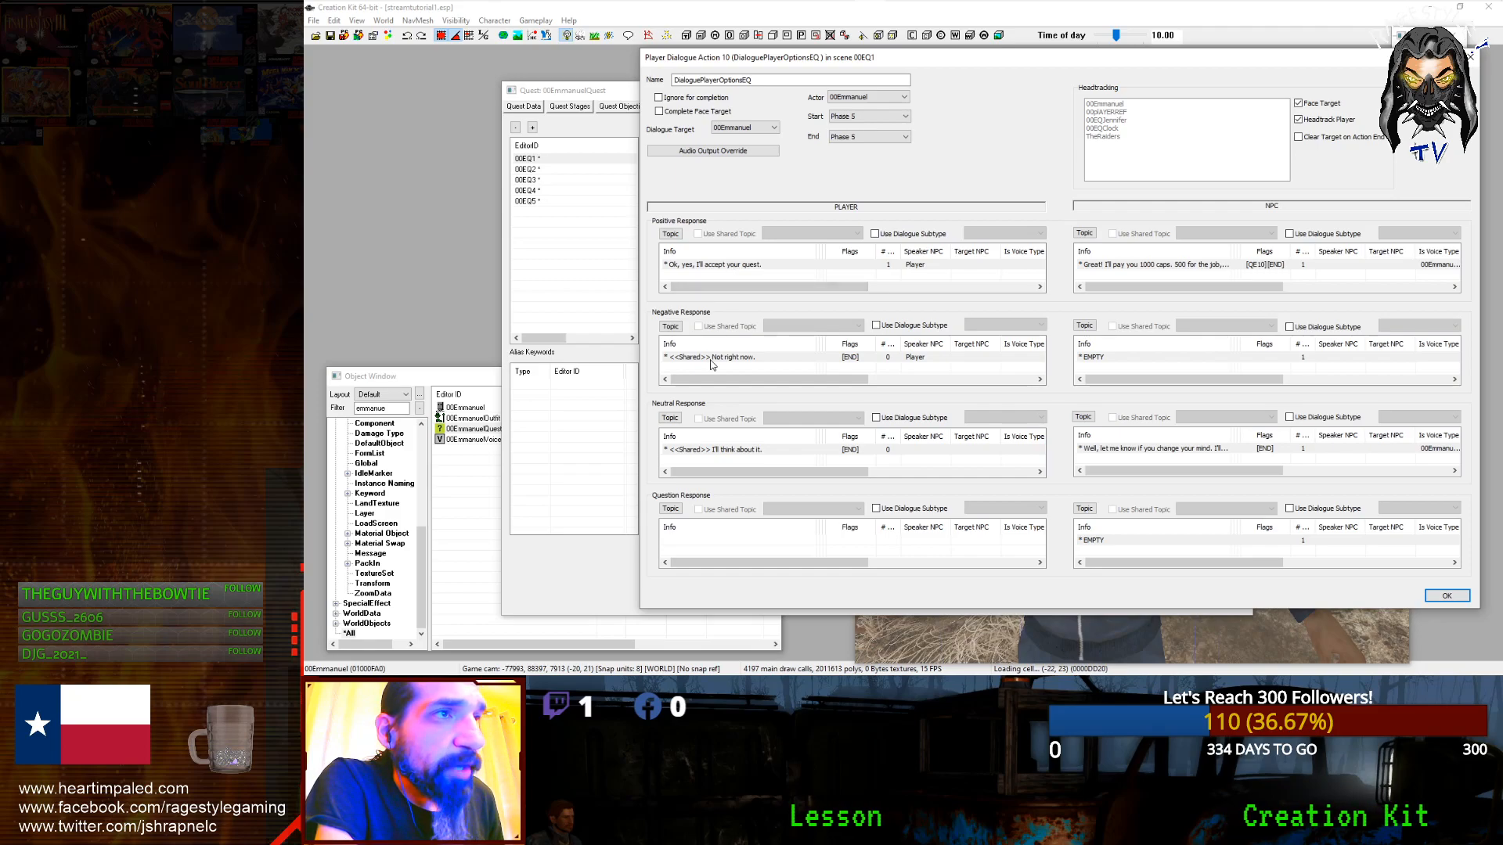
pyautogui.click(1129, 265)
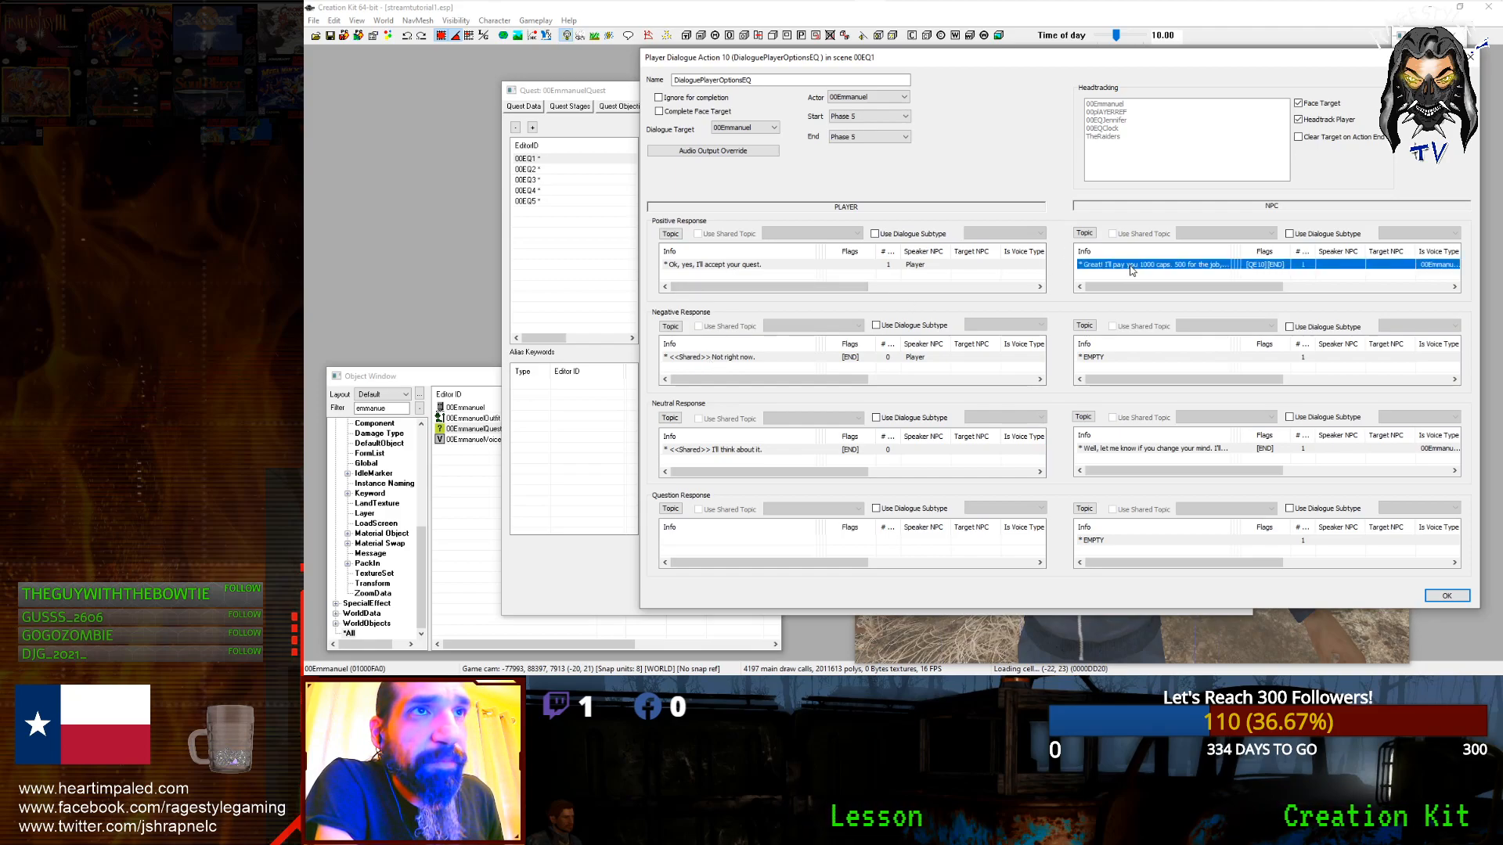
pyautogui.doubleClick(1131, 265)
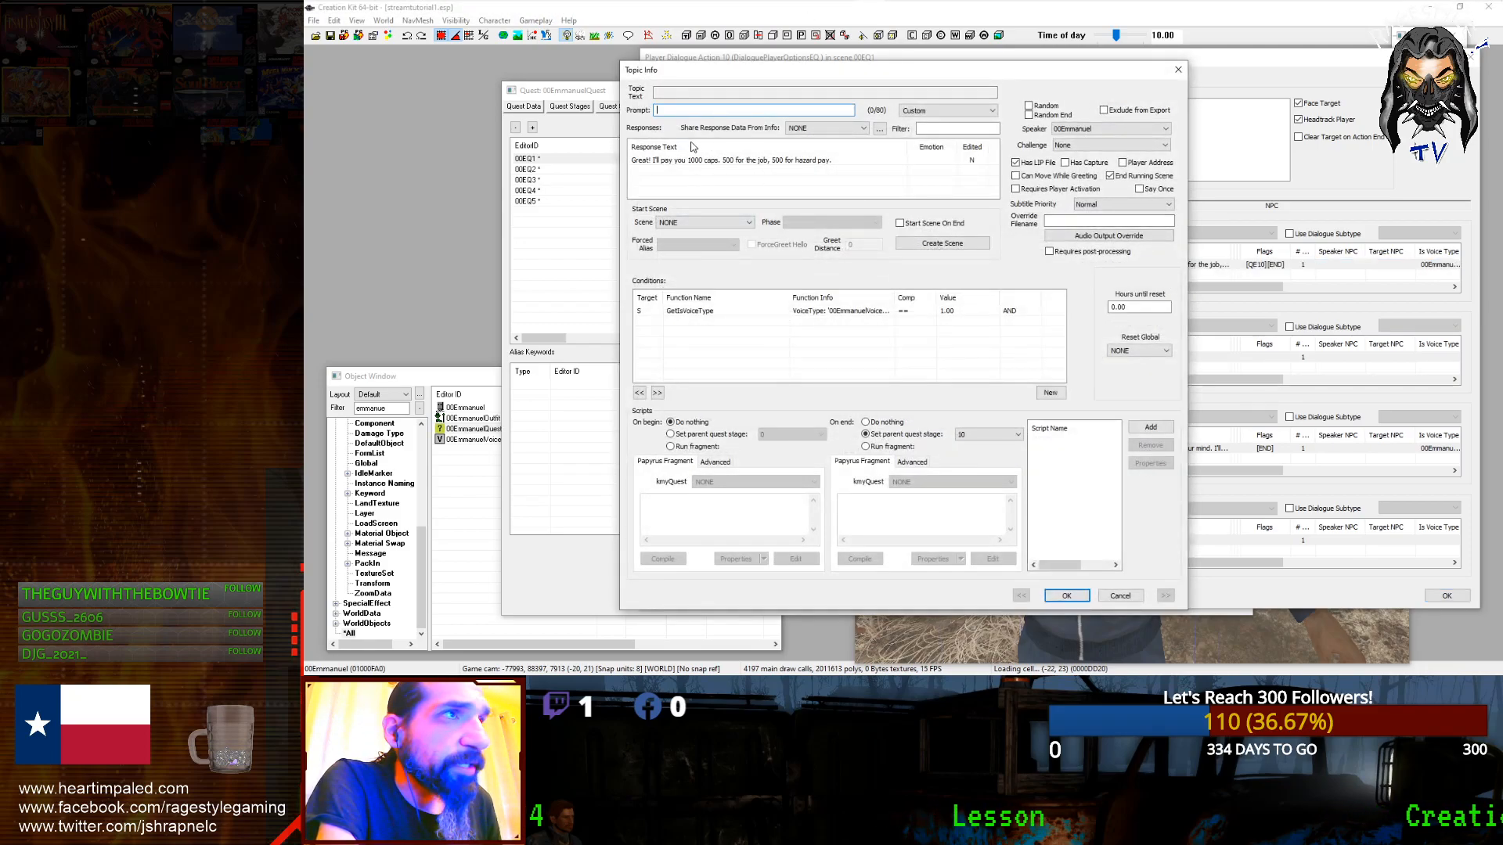
pyautogui.click(717, 161)
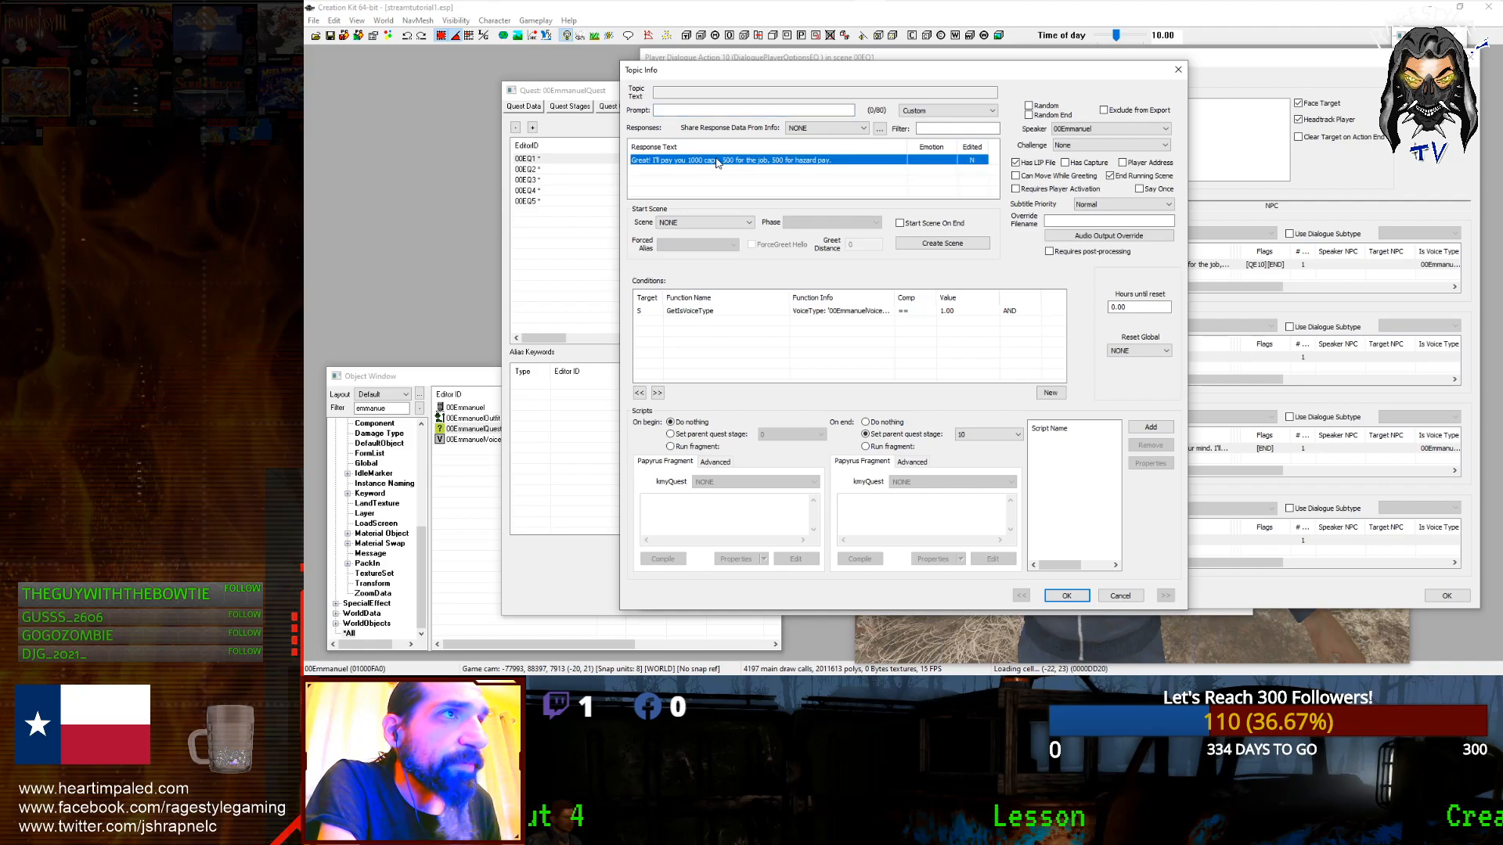
pyautogui.doubleClick(730, 162)
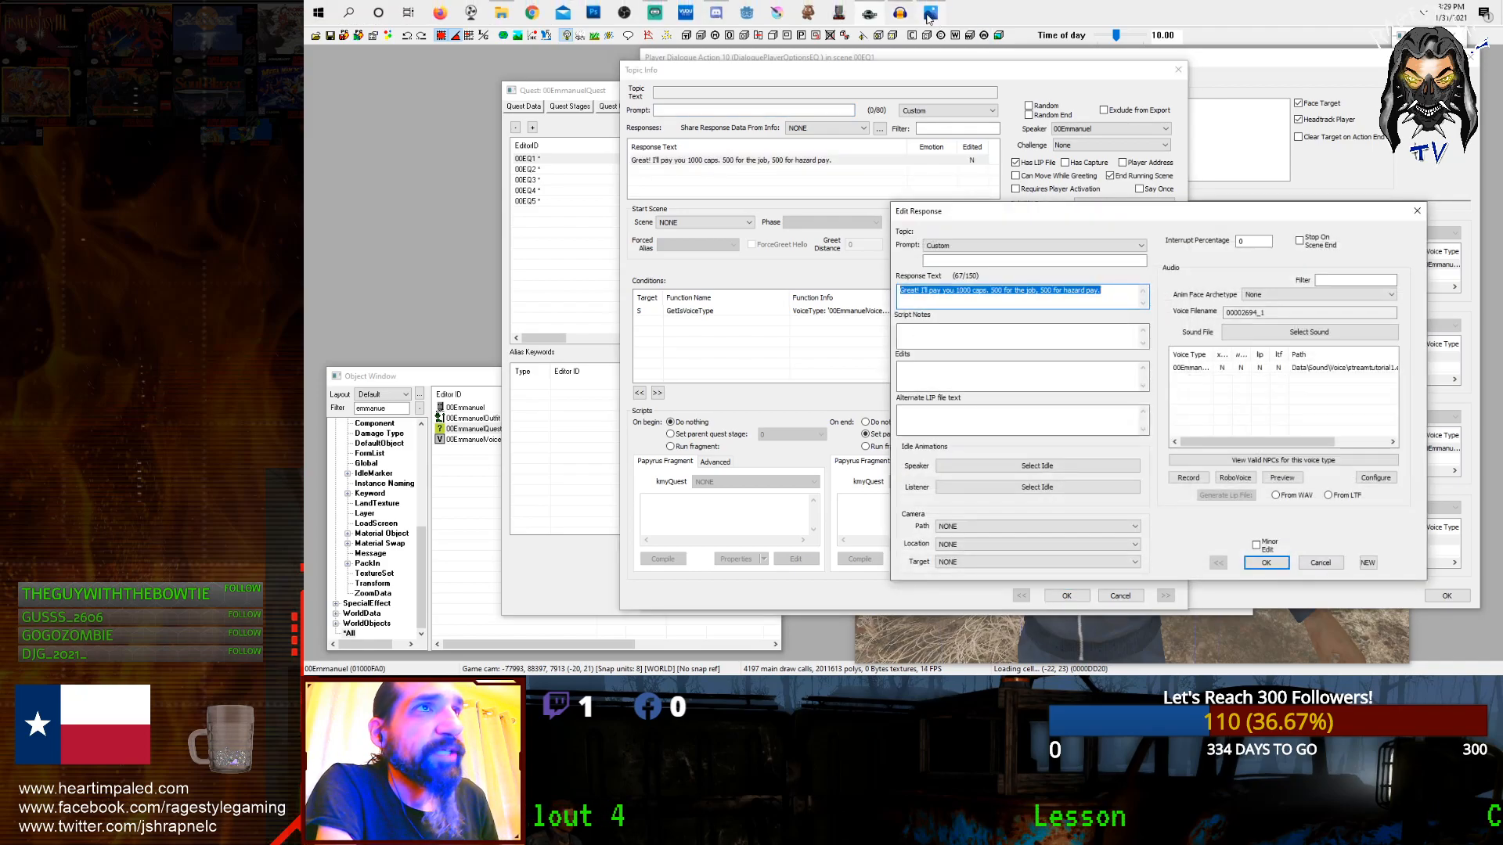
pyautogui.click(929, 13)
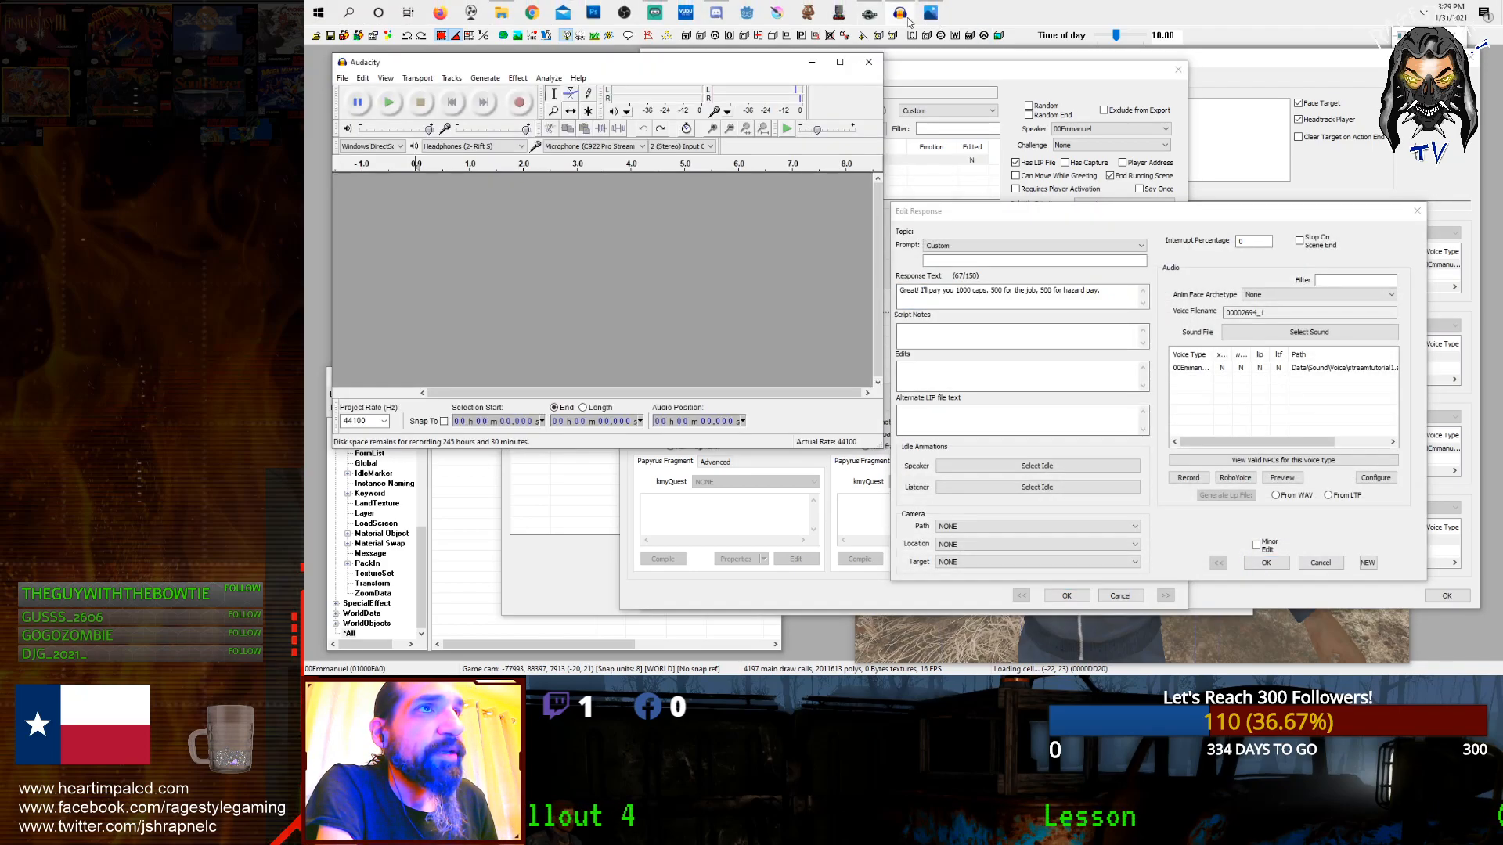
# Step: Try a first take of the 1000-caps payment line, trim its start, play it back and undo it
pyautogui.click(514, 110)
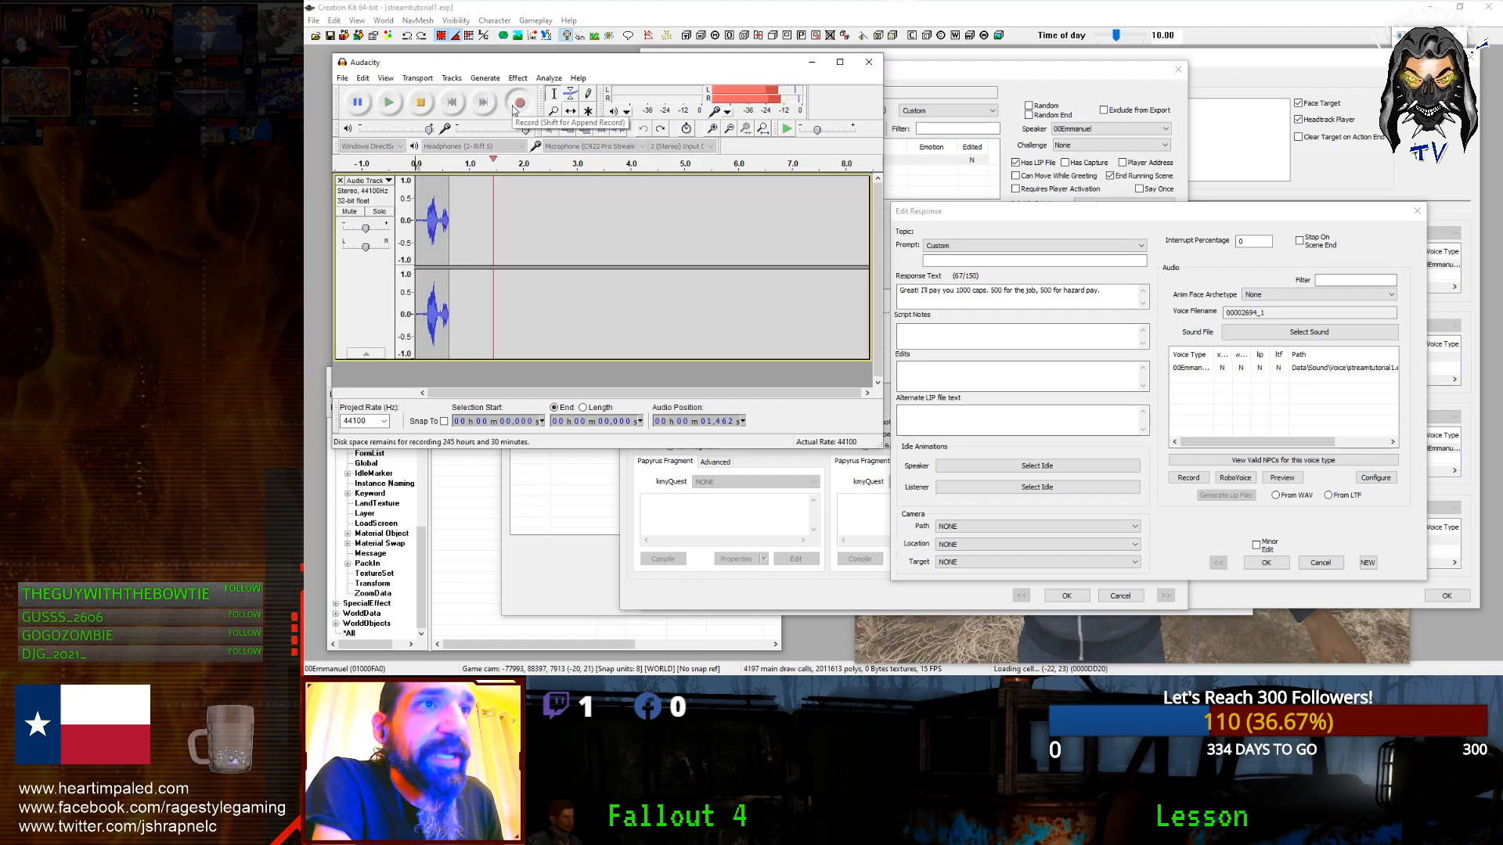
pyautogui.click(421, 103)
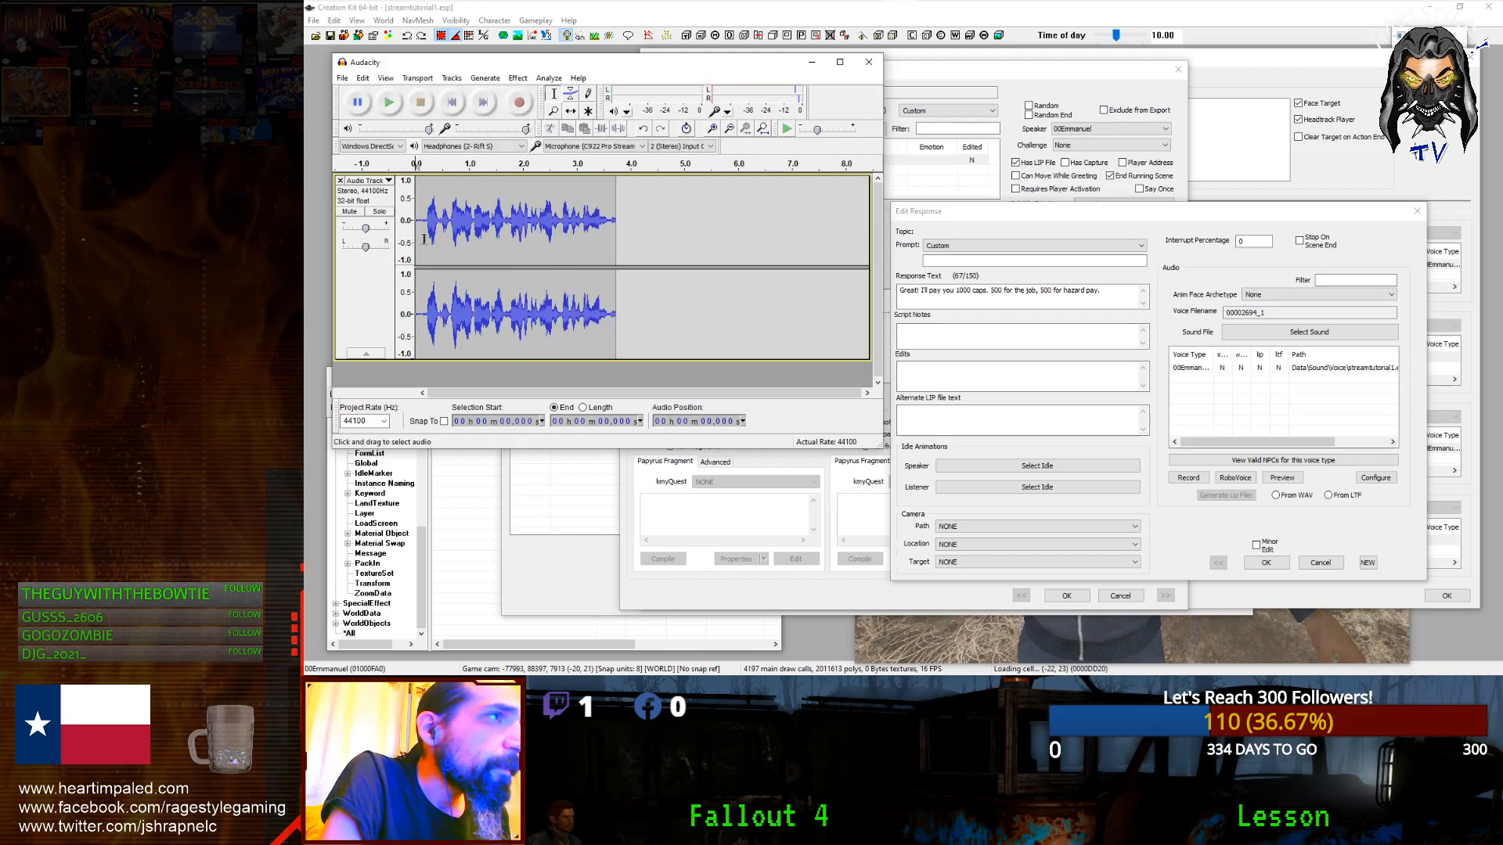
pyautogui.moveTo(426, 239); pyautogui.dragTo(397, 238)
pyautogui.press('Delete')
pyautogui.press('space')
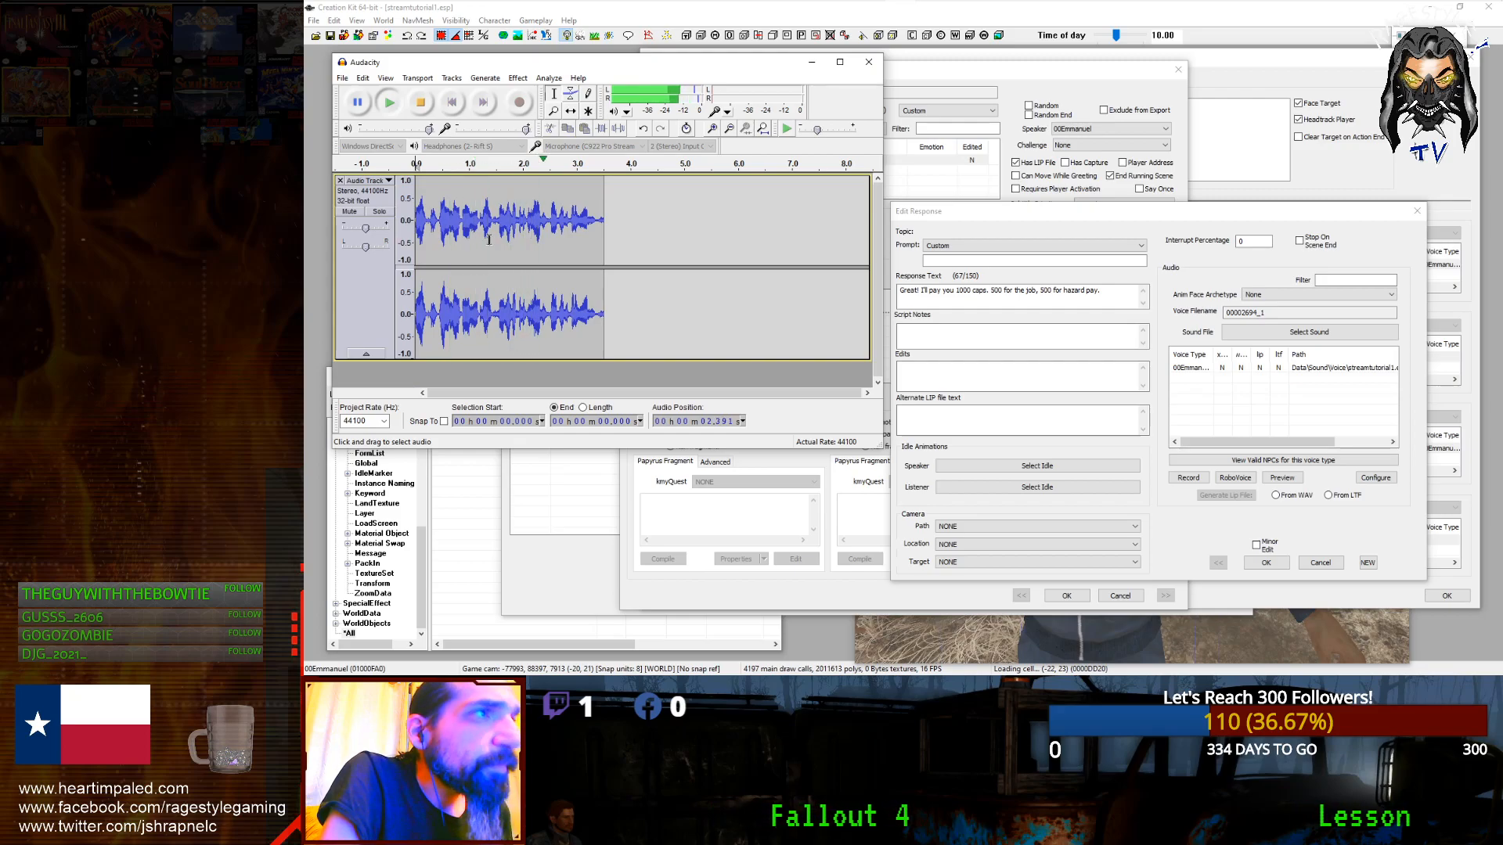
pyautogui.hotkey('ctrl', 'z')
pyautogui.hotkey('ctrl', 'z')
pyautogui.click(518, 102)
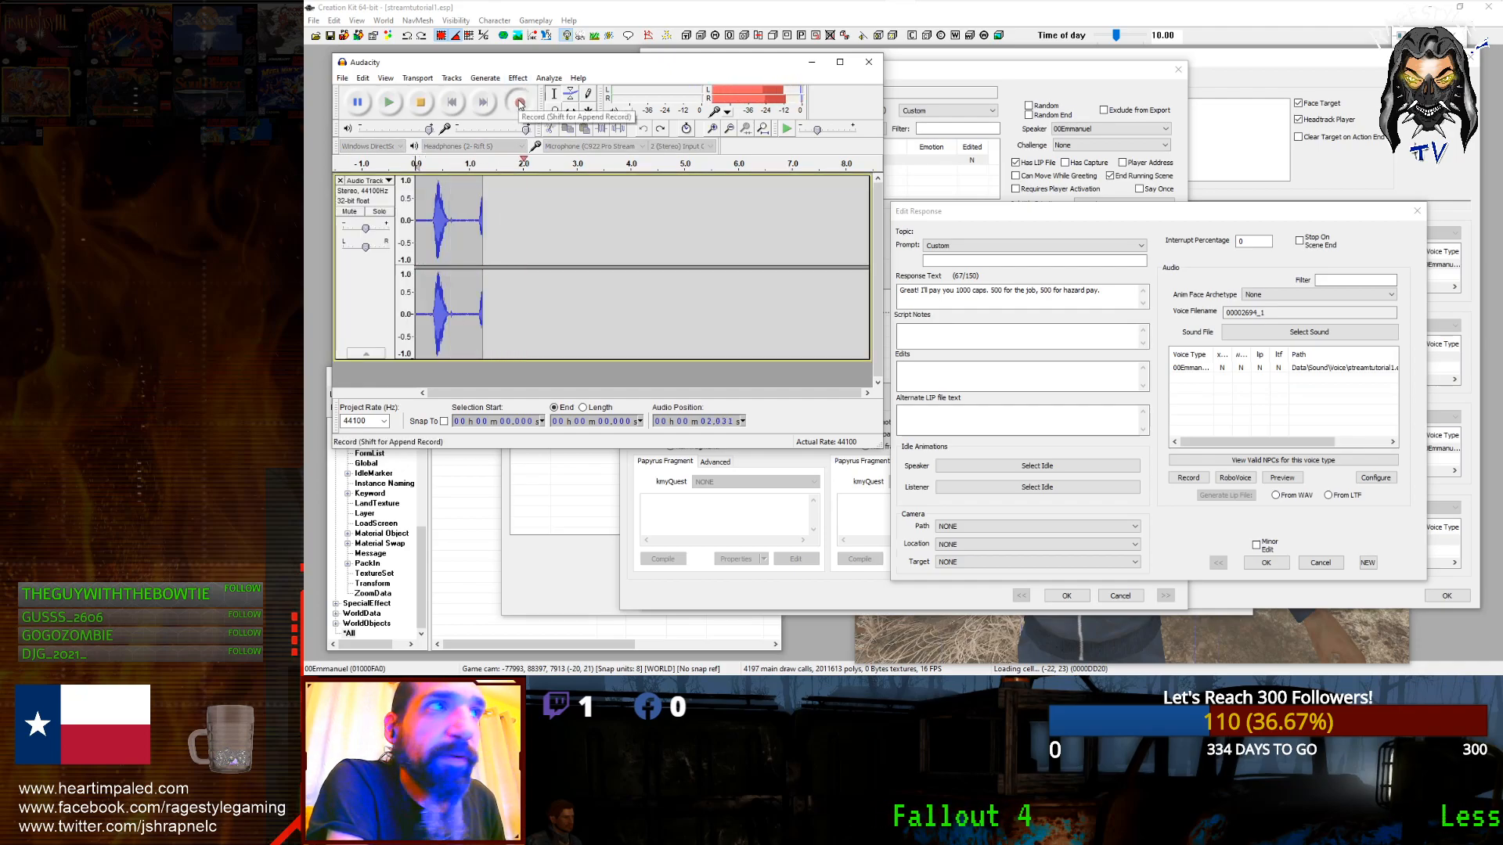
pyautogui.click(425, 107)
pyautogui.hotkey('ctrl', 'z')
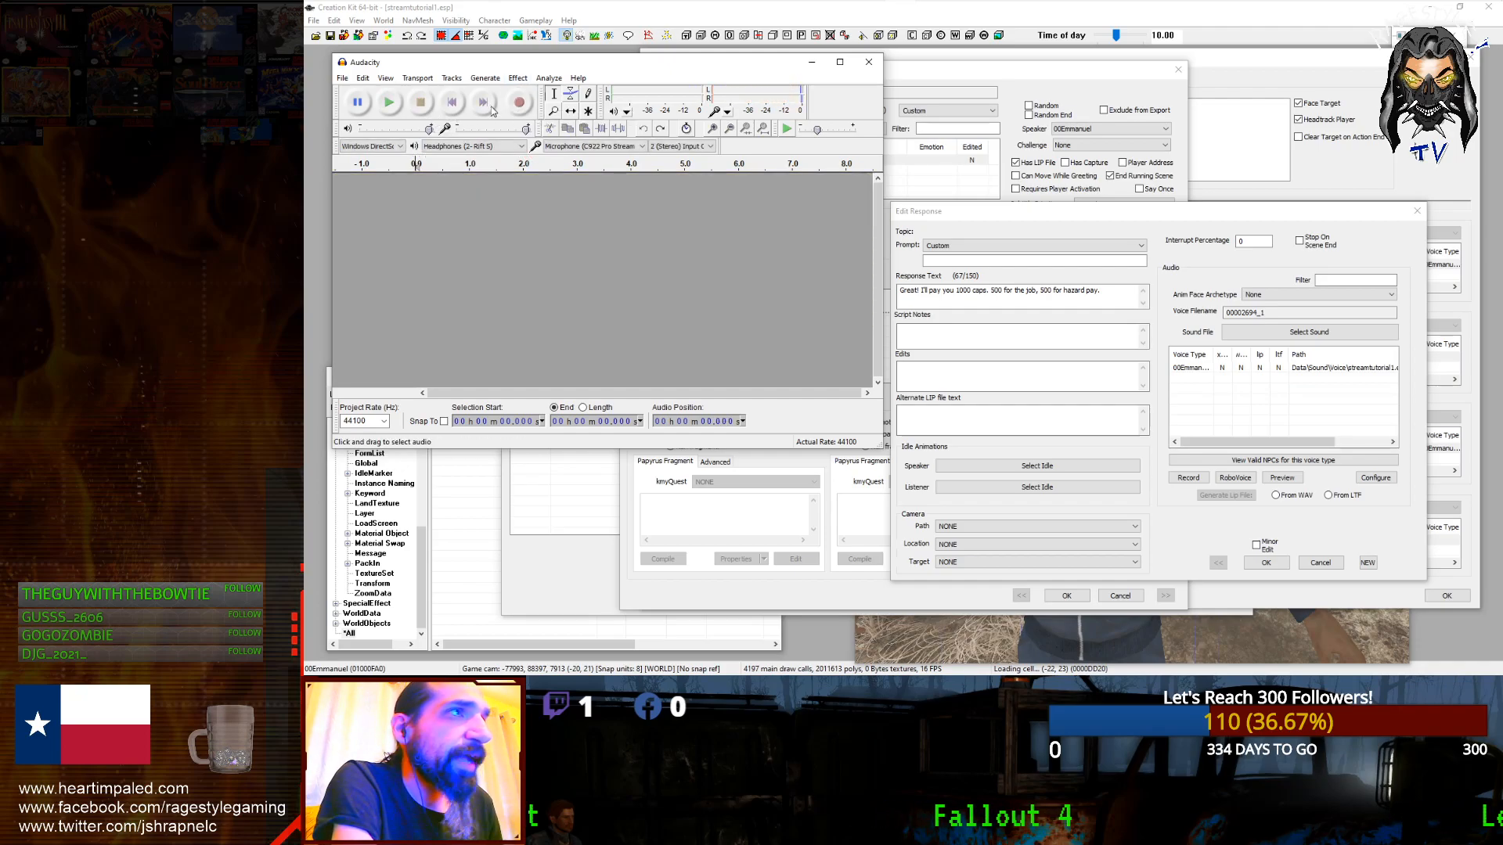
# Step: Record a new full take of the 1000-caps payment line in the empty Audacity project
pyautogui.click(519, 103)
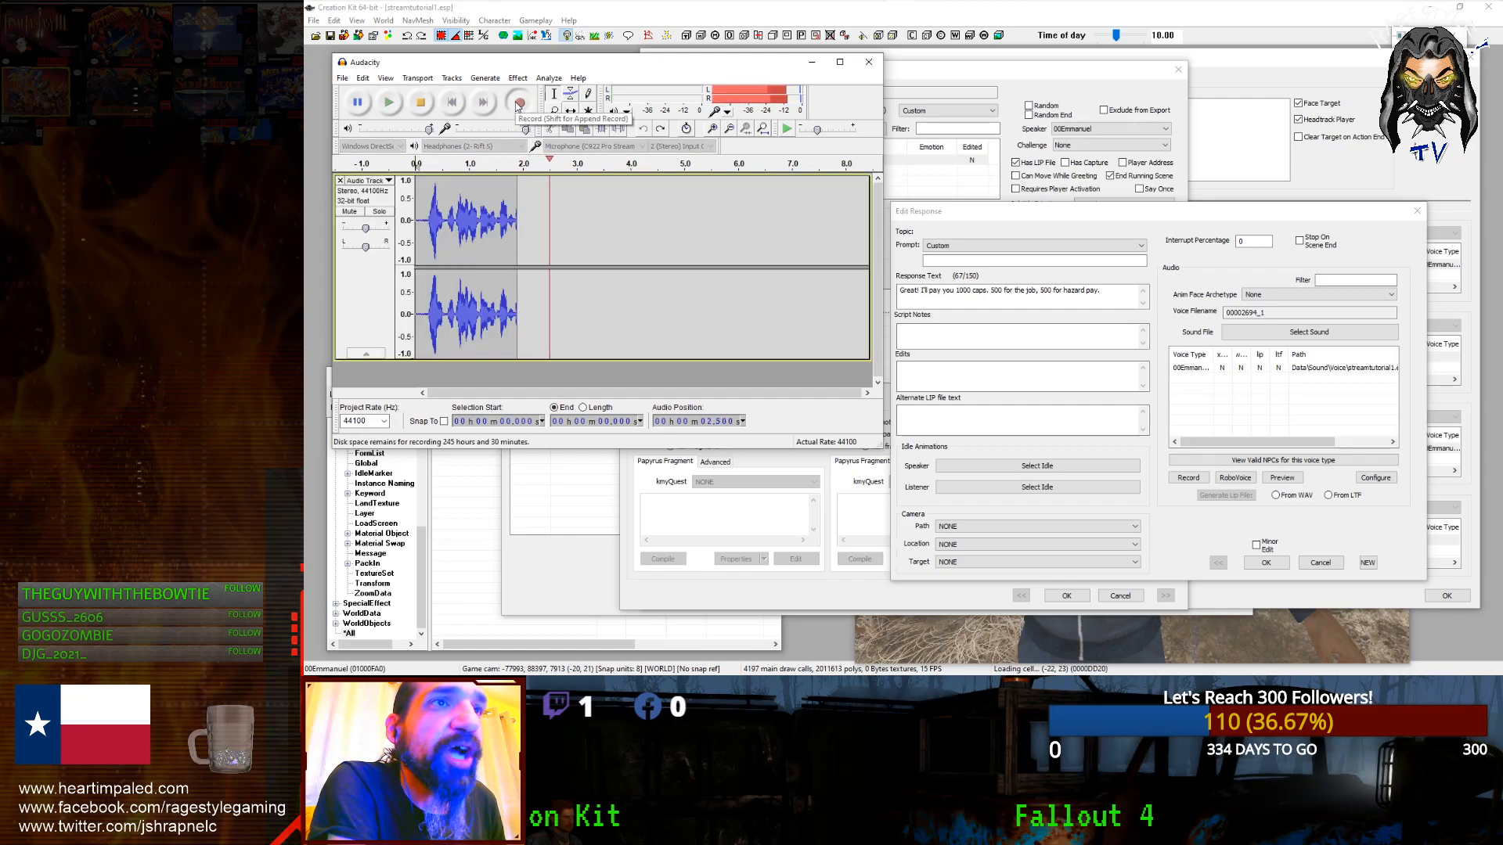
pyautogui.press('space')
pyautogui.click(396, 104)
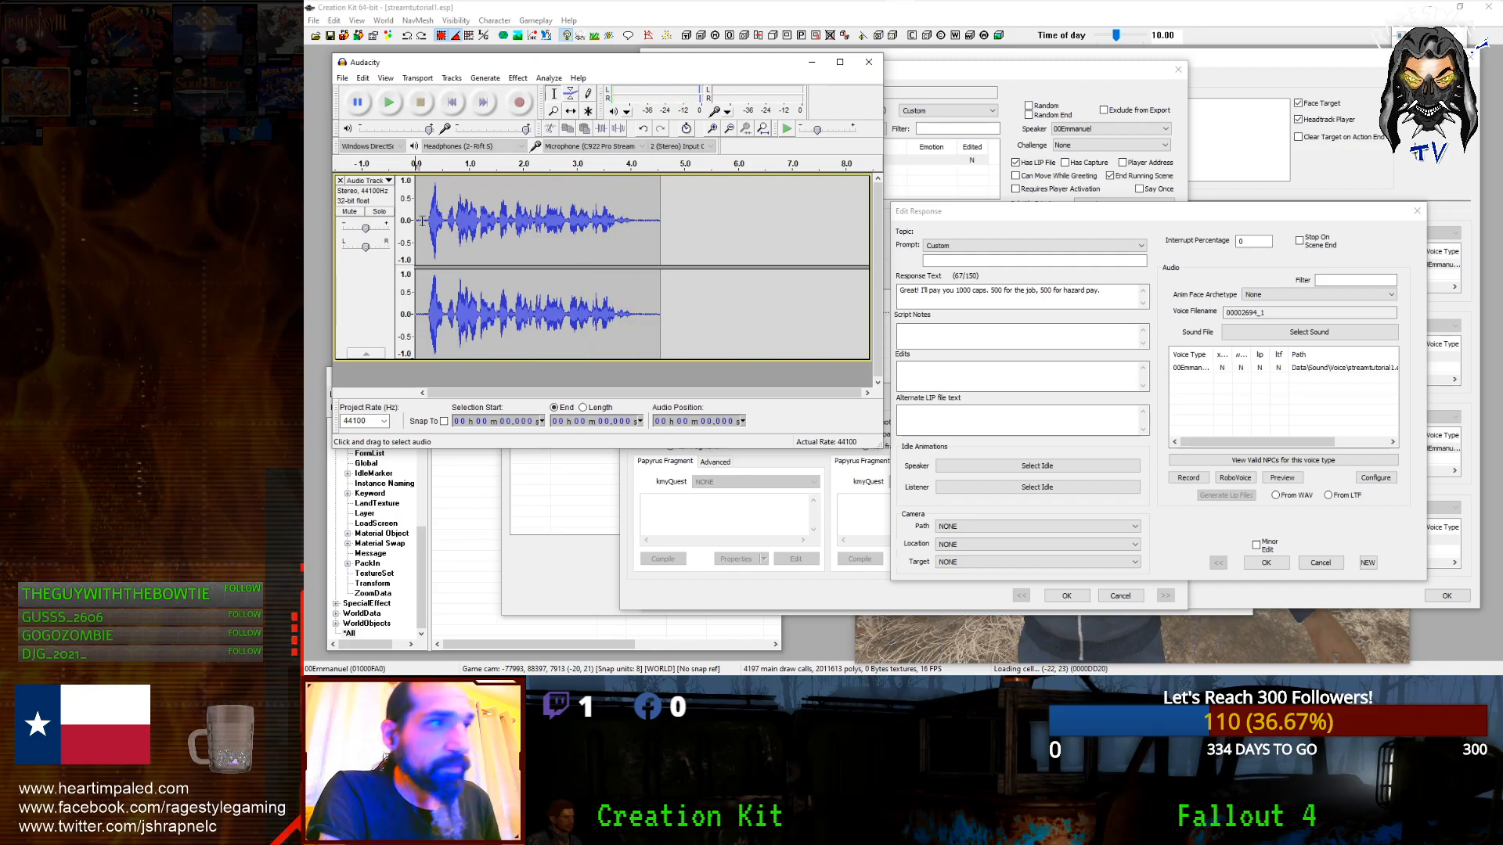
# Step: Trim the silence from the start and end of the payment-line recording and play back its ending
pyautogui.moveTo(422, 223); pyautogui.dragTo(409, 259)
pyautogui.press('Delete')
pyautogui.moveTo(627, 246); pyautogui.dragTo(681, 252)
pyautogui.press('Delete')
pyautogui.click(583, 246)
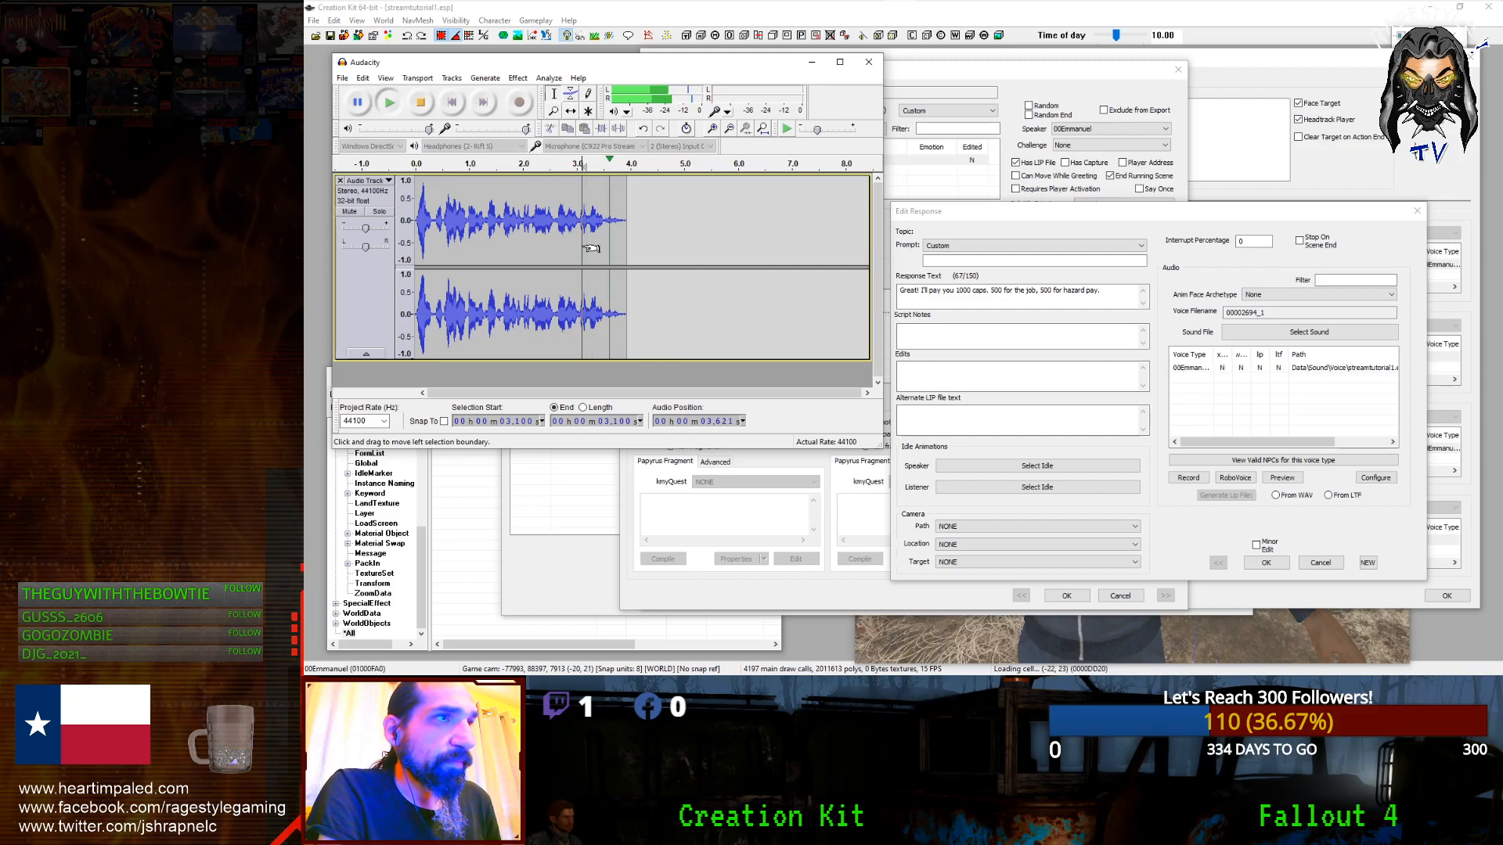
# Step: Apply Noise Removal with 18 dB reduction to the payment-line recording and convert the stereo track to mono
pyautogui.click(417, 77)
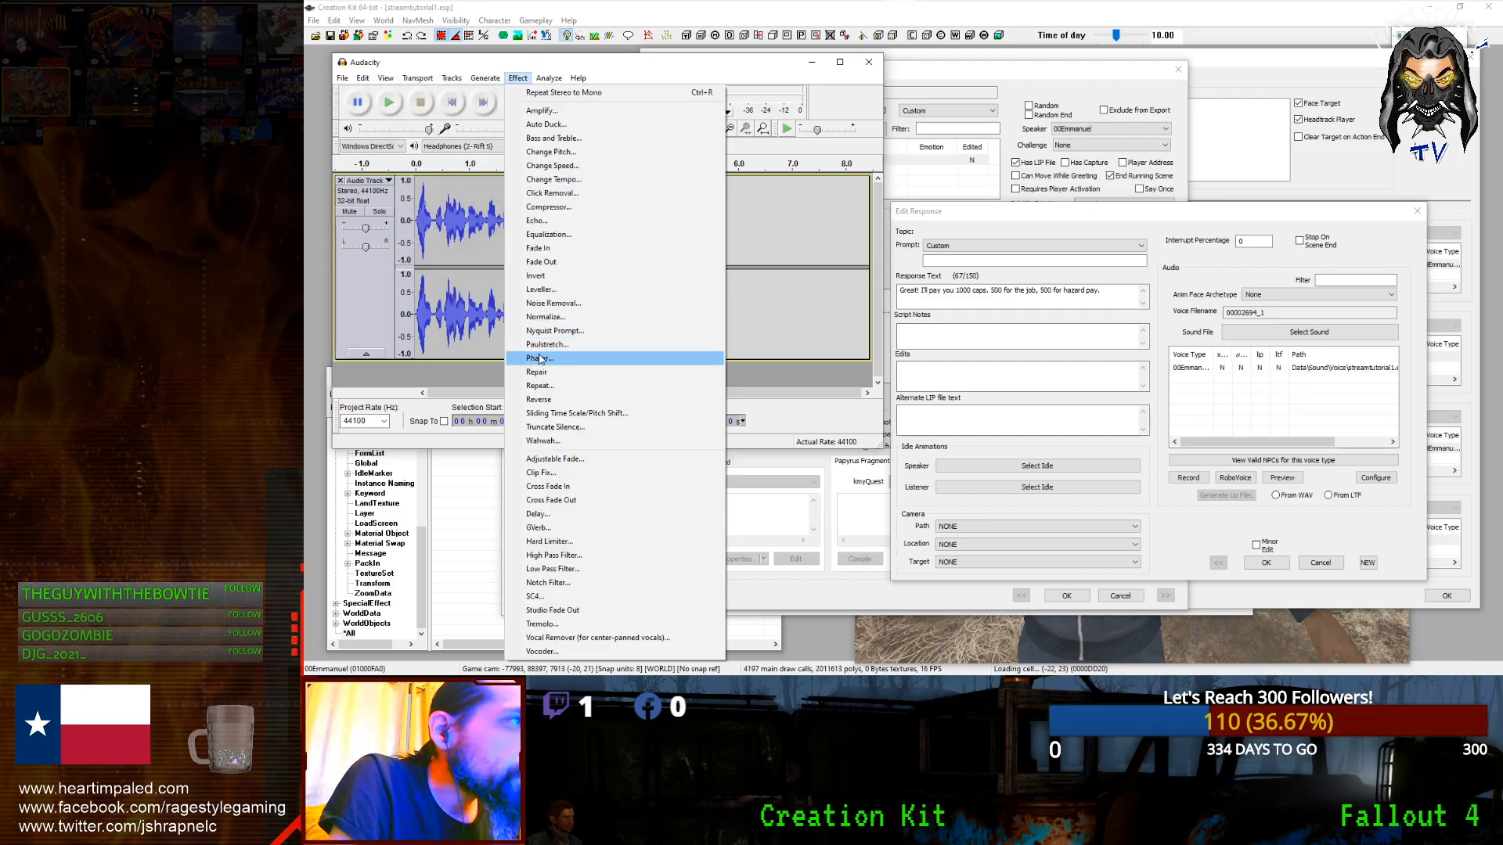
pyautogui.click(551, 304)
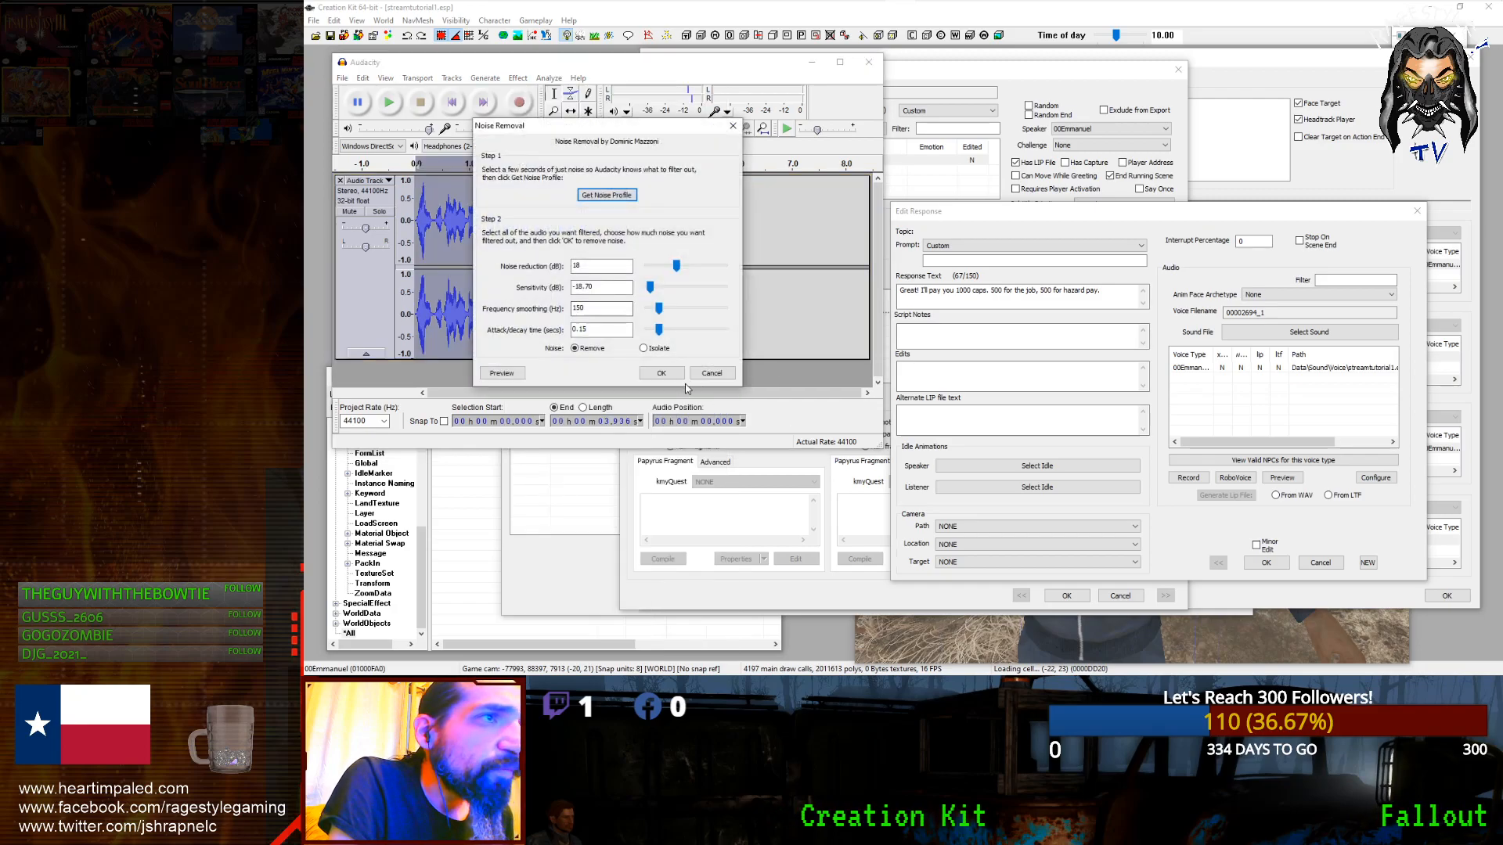
pyautogui.click(684, 383)
pyautogui.click(535, 229)
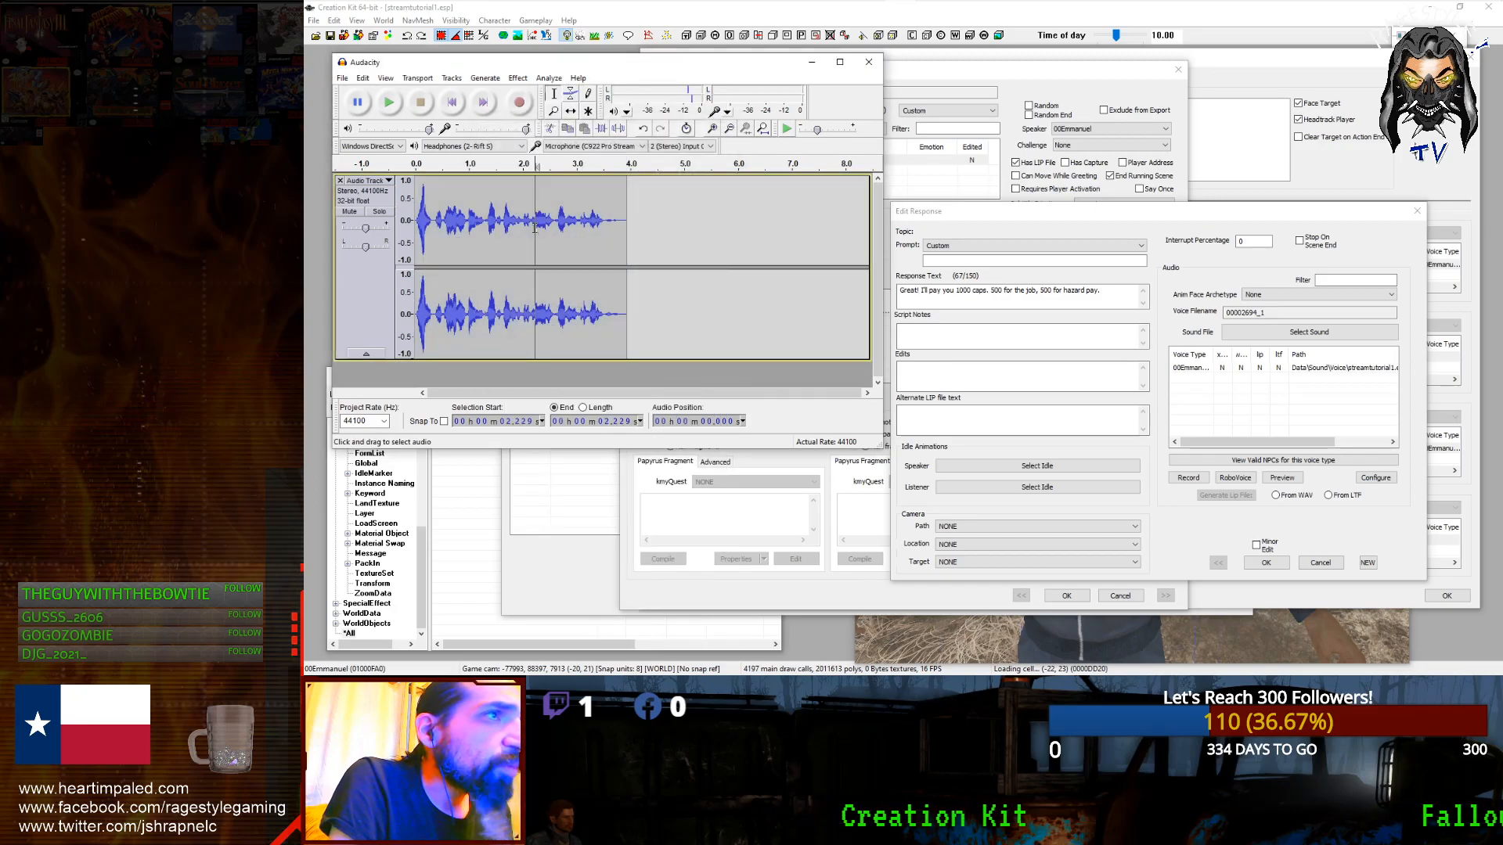
pyautogui.click(451, 78)
pyautogui.click(465, 110)
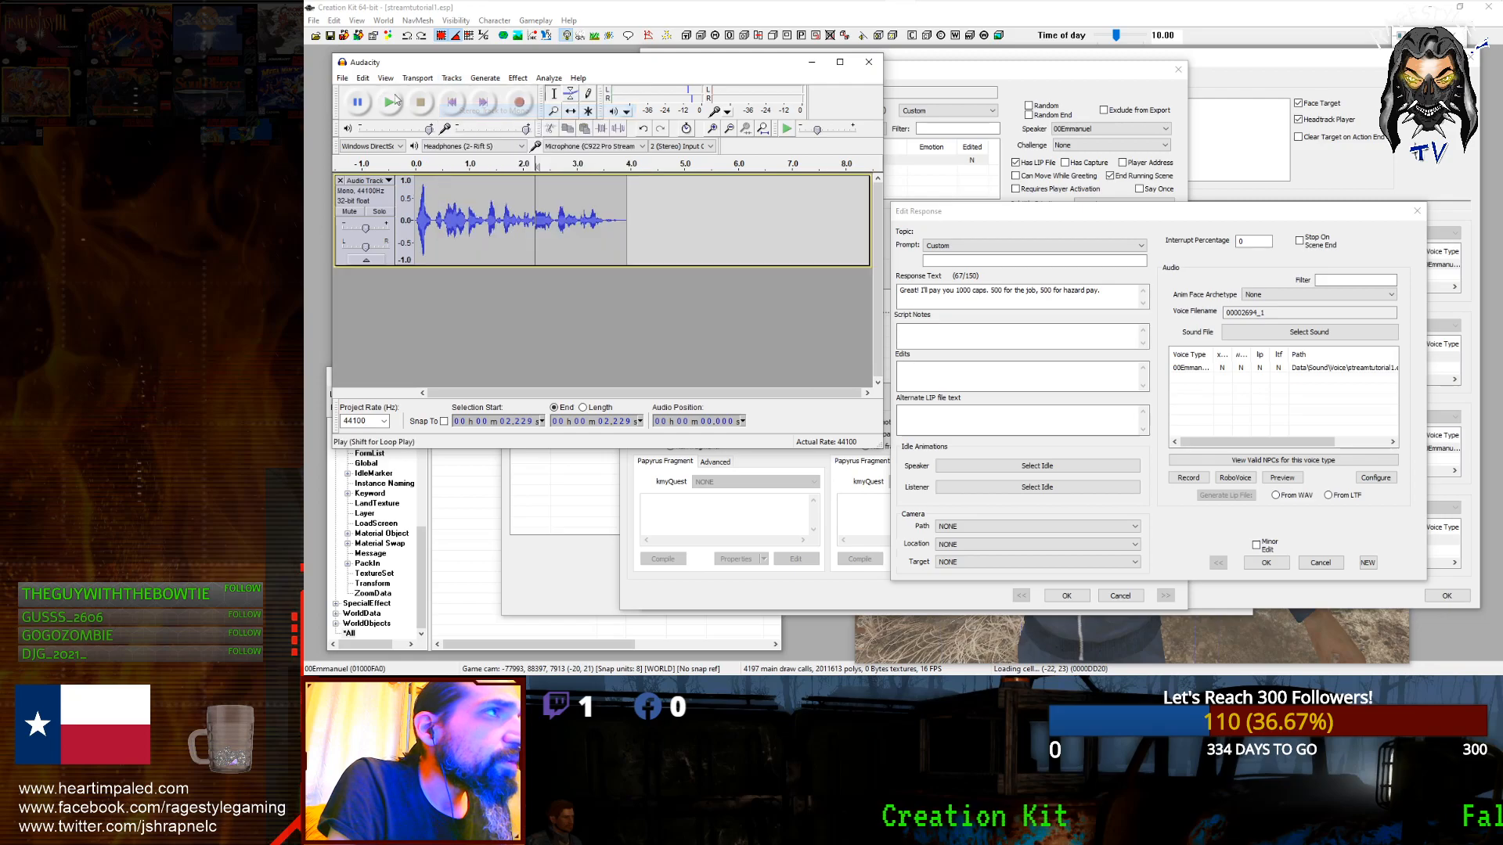
# Step: Export the payment line to the 00EmmanuelVoiceType folder as 16-bit WAV, using the response's voice filename 00002694_1
pyautogui.click(342, 78)
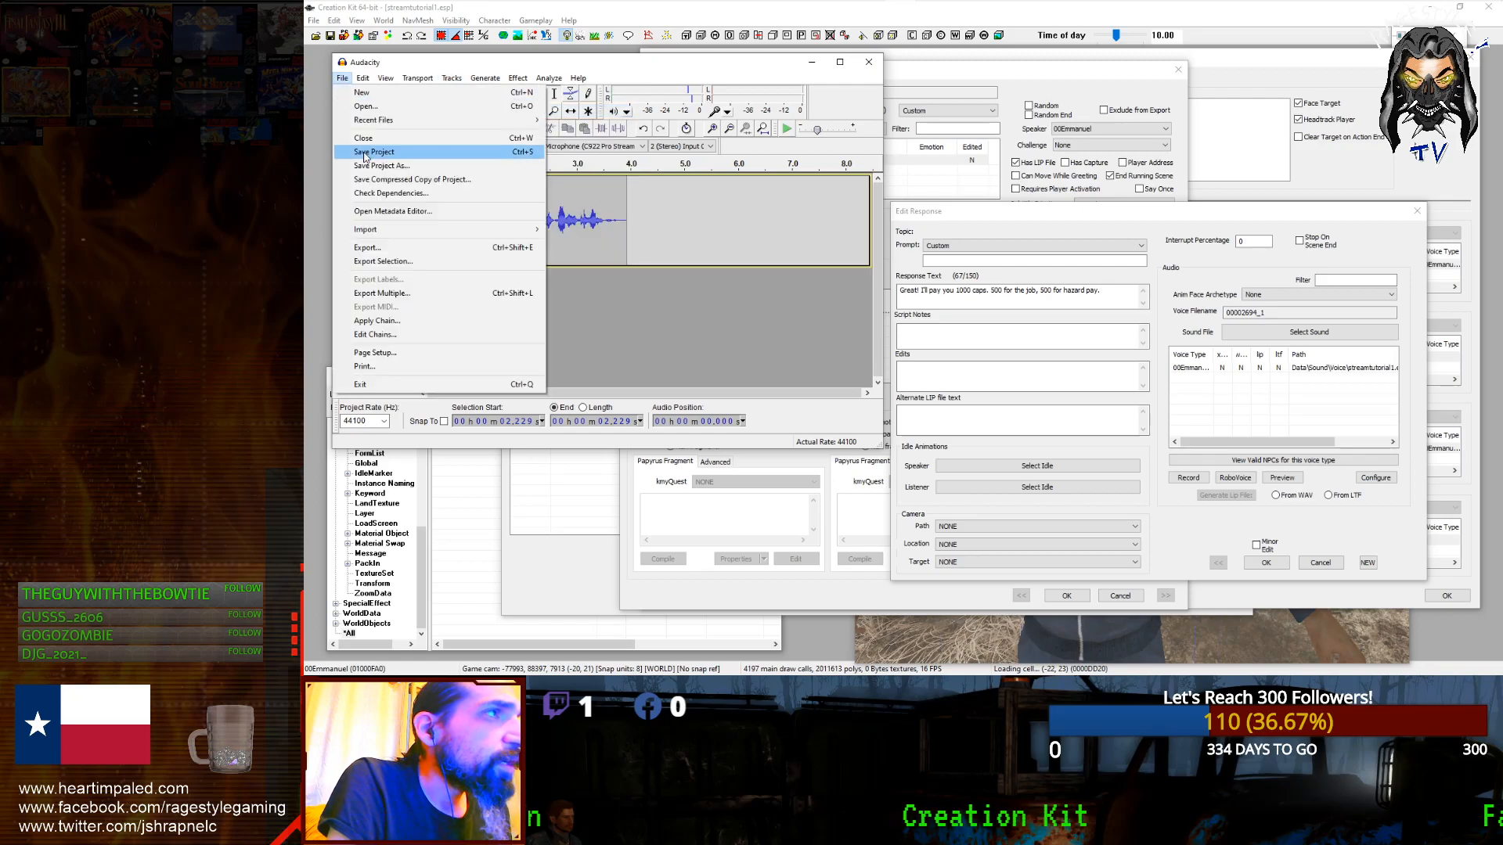
pyautogui.click(379, 249)
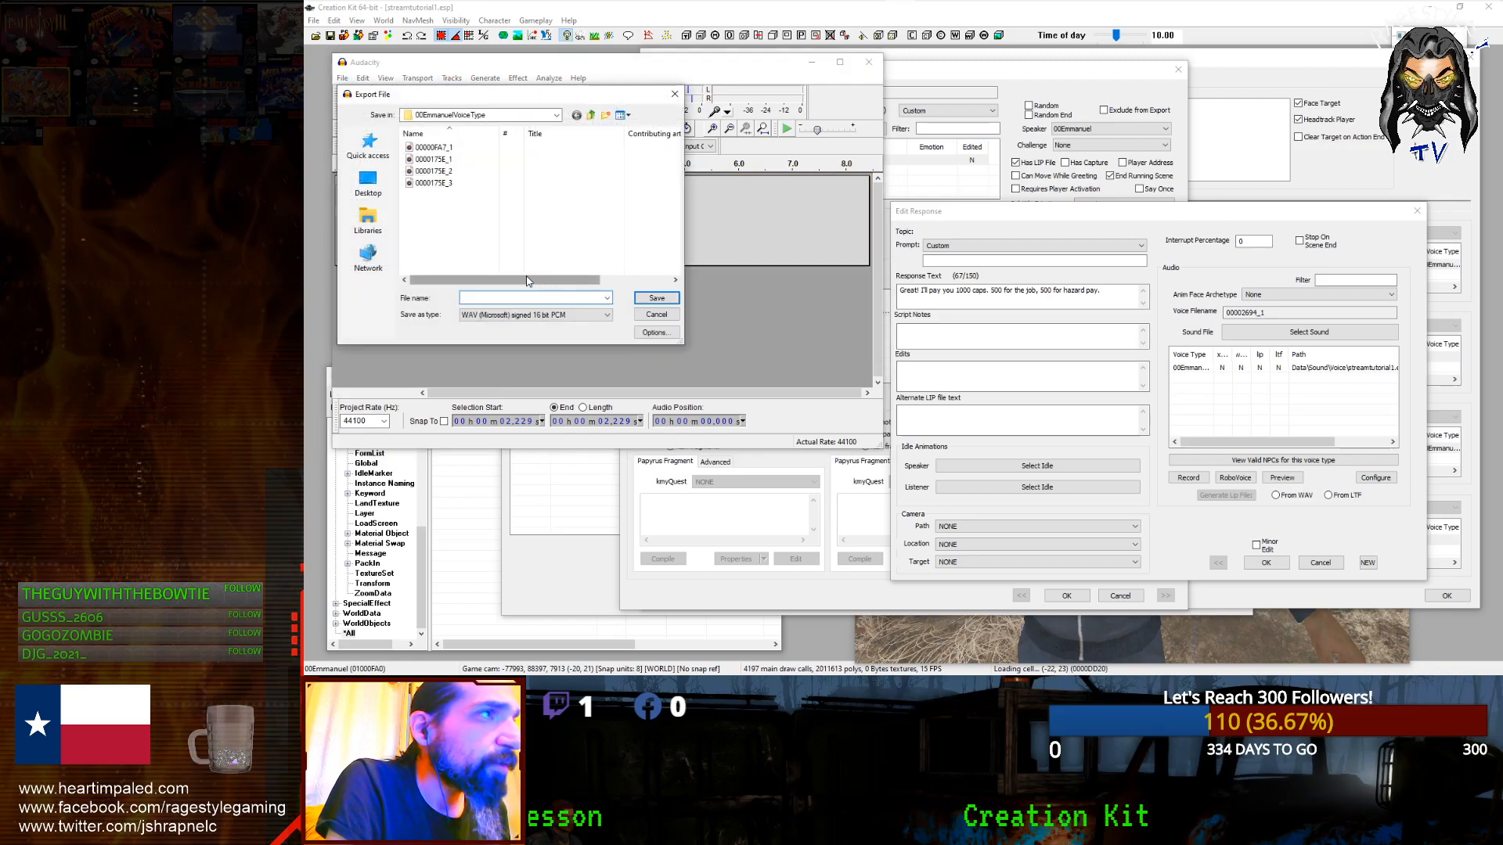
pyautogui.click(1134, 307)
pyautogui.hotkey('ctrl', 'c')
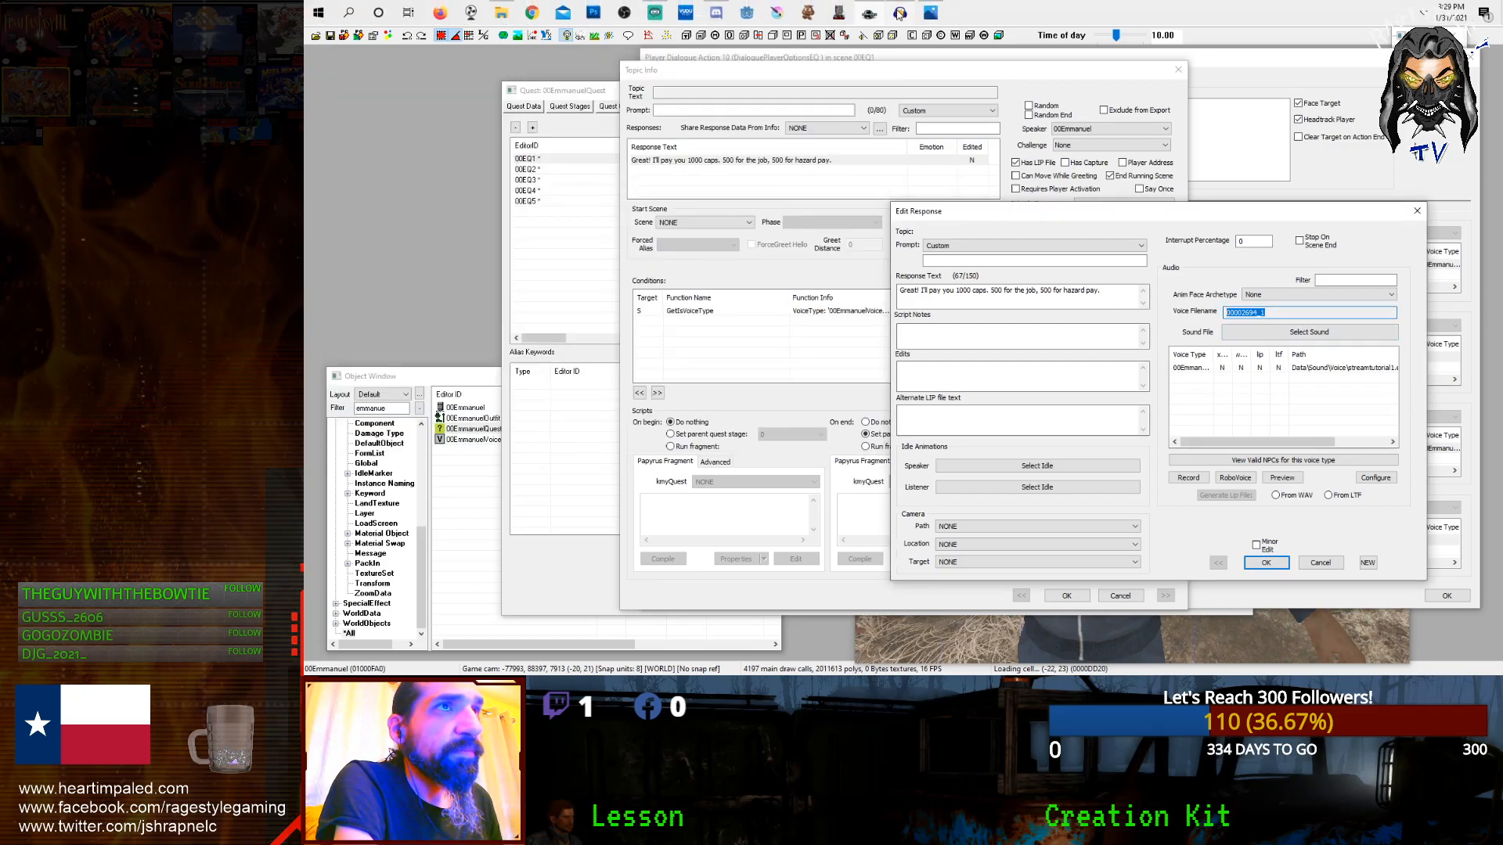
pyautogui.click(900, 14)
pyautogui.hotkey('ctrl', 'v')
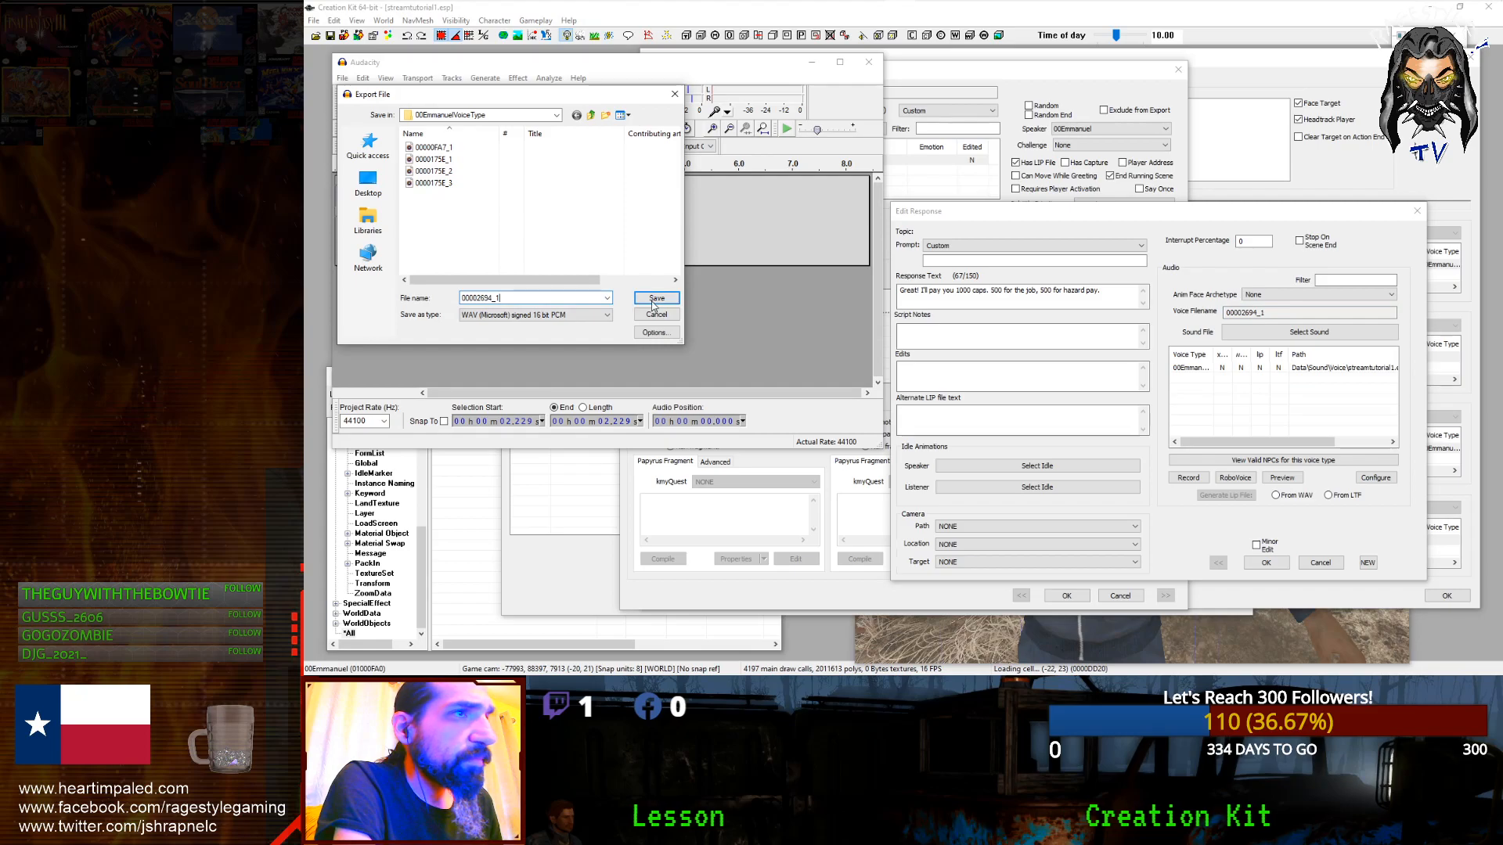
pyautogui.click(652, 305)
pyautogui.click(983, 457)
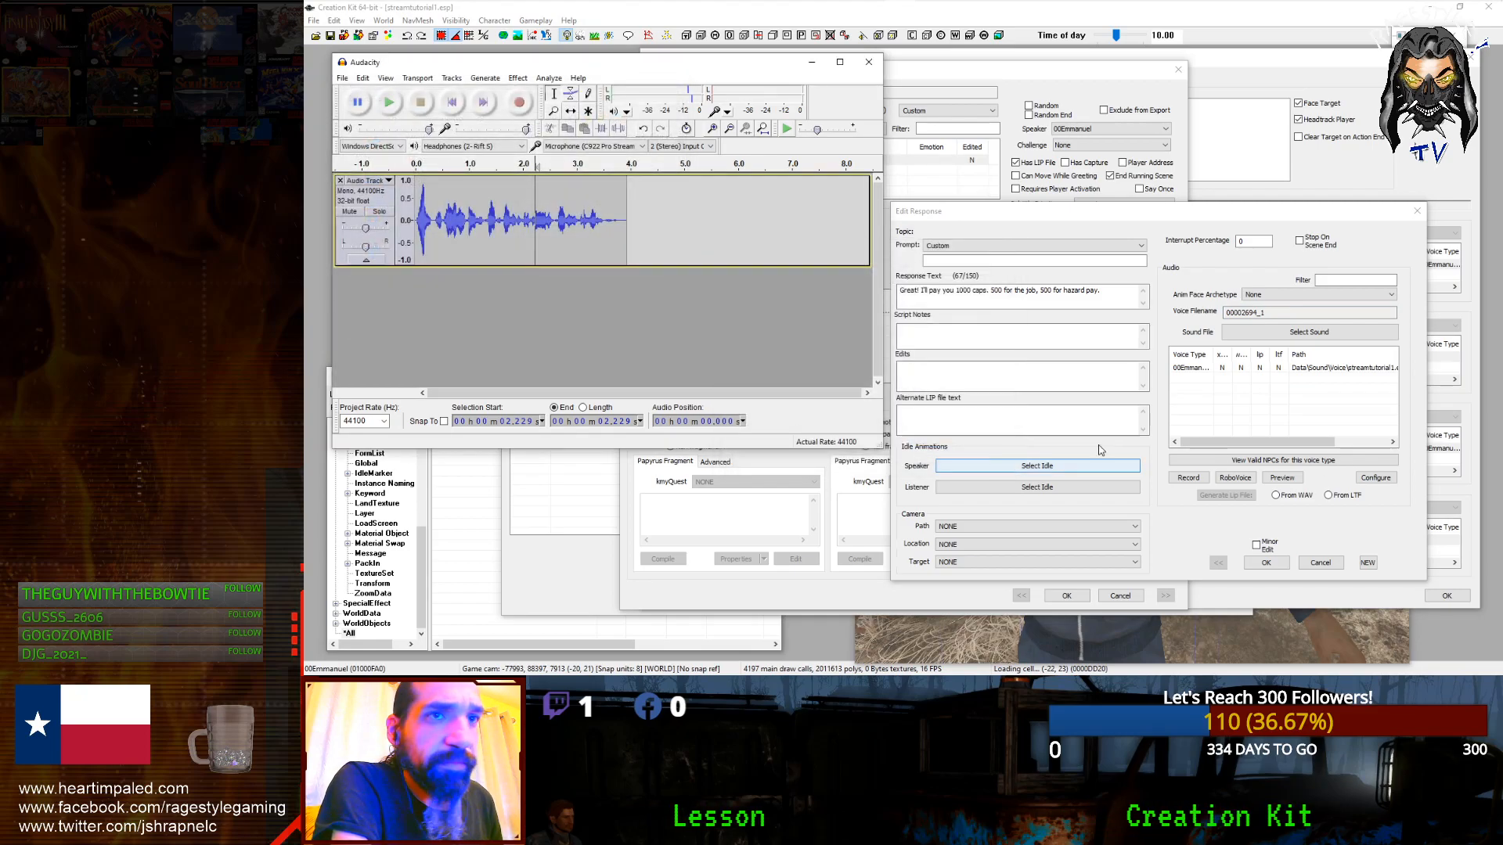
# Step: Open the NPC neutral response "Well, let me know if you change your mind. I'll be here.", copy its voice filename and switch to Audacity
pyautogui.click(1320, 562)
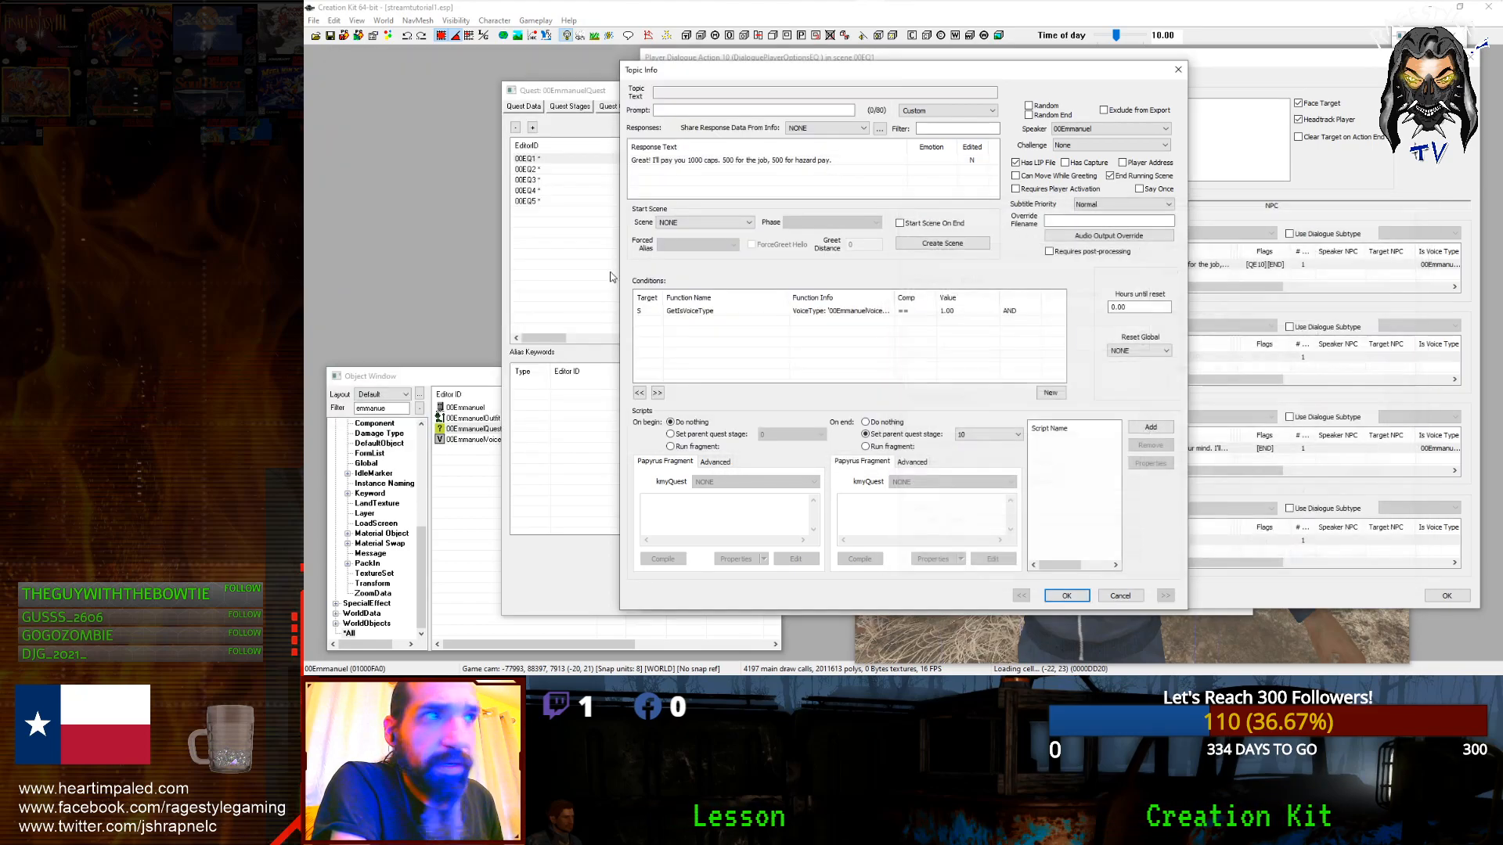
pyautogui.click(1120, 596)
pyautogui.click(1117, 449)
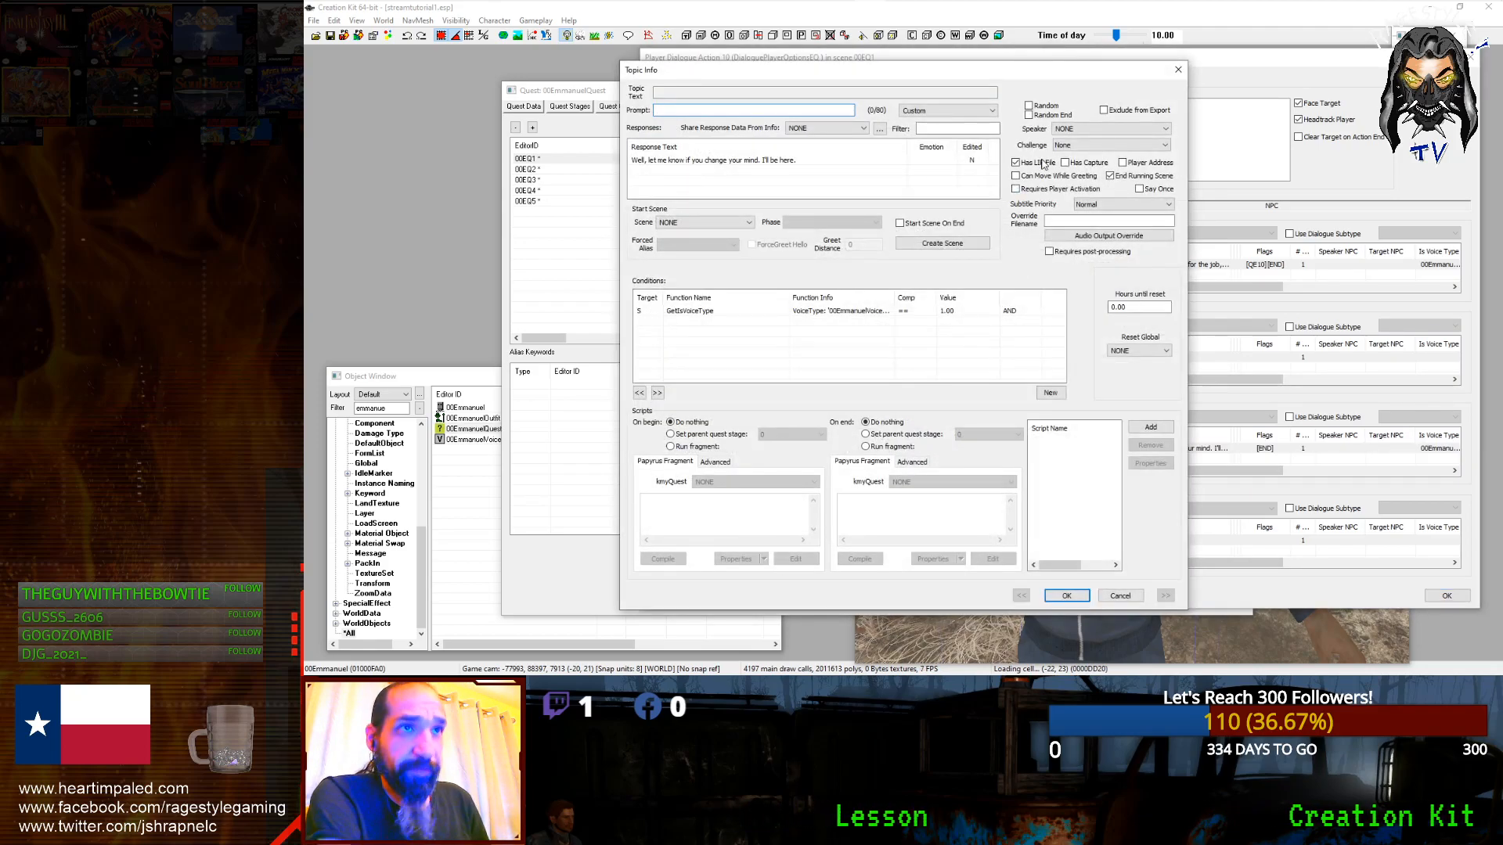
pyautogui.click(771, 161)
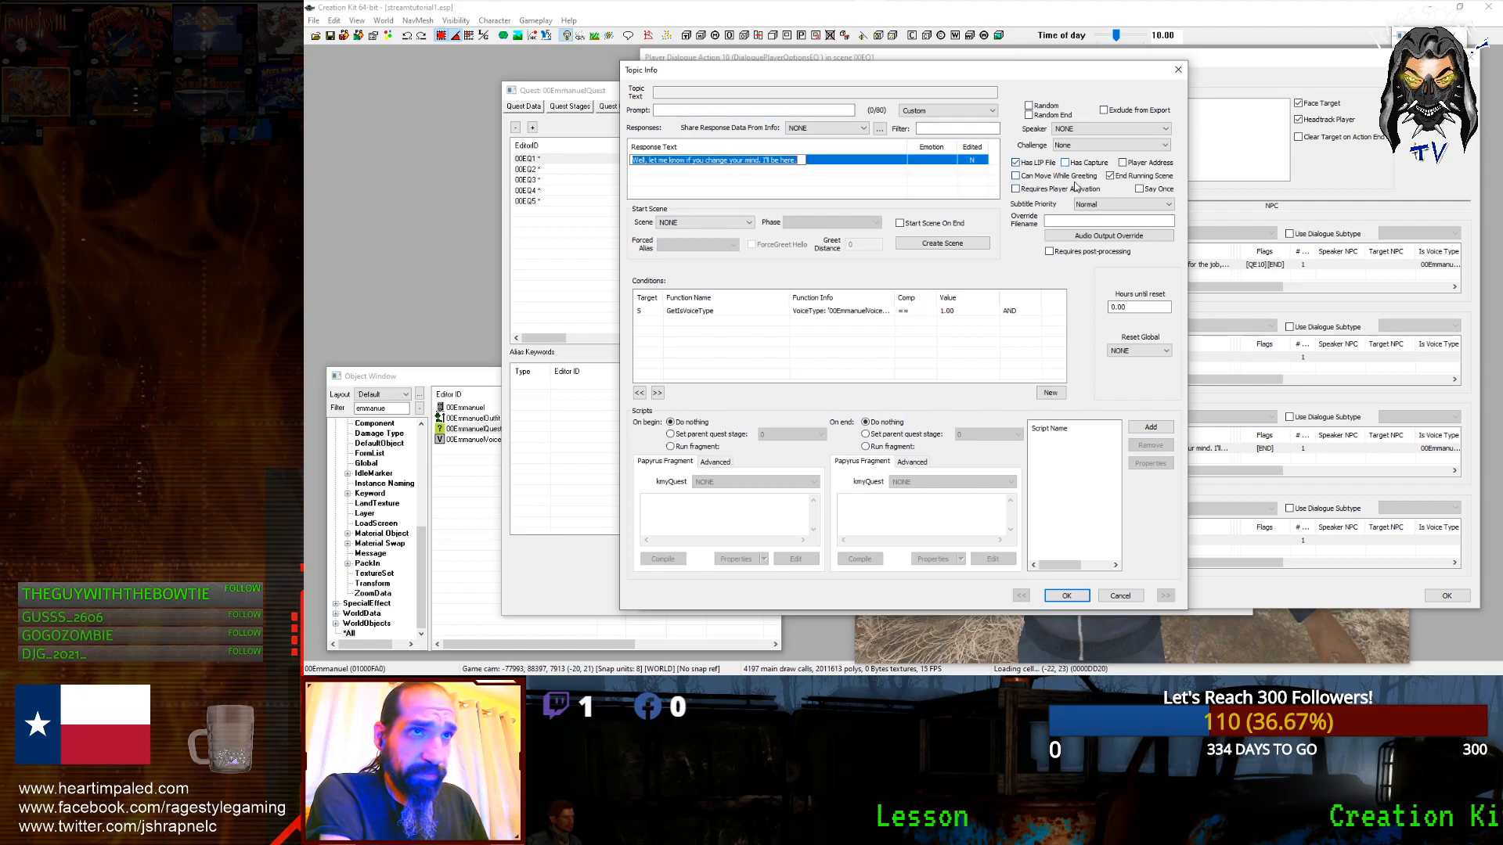
pyautogui.doubleClick(860, 162)
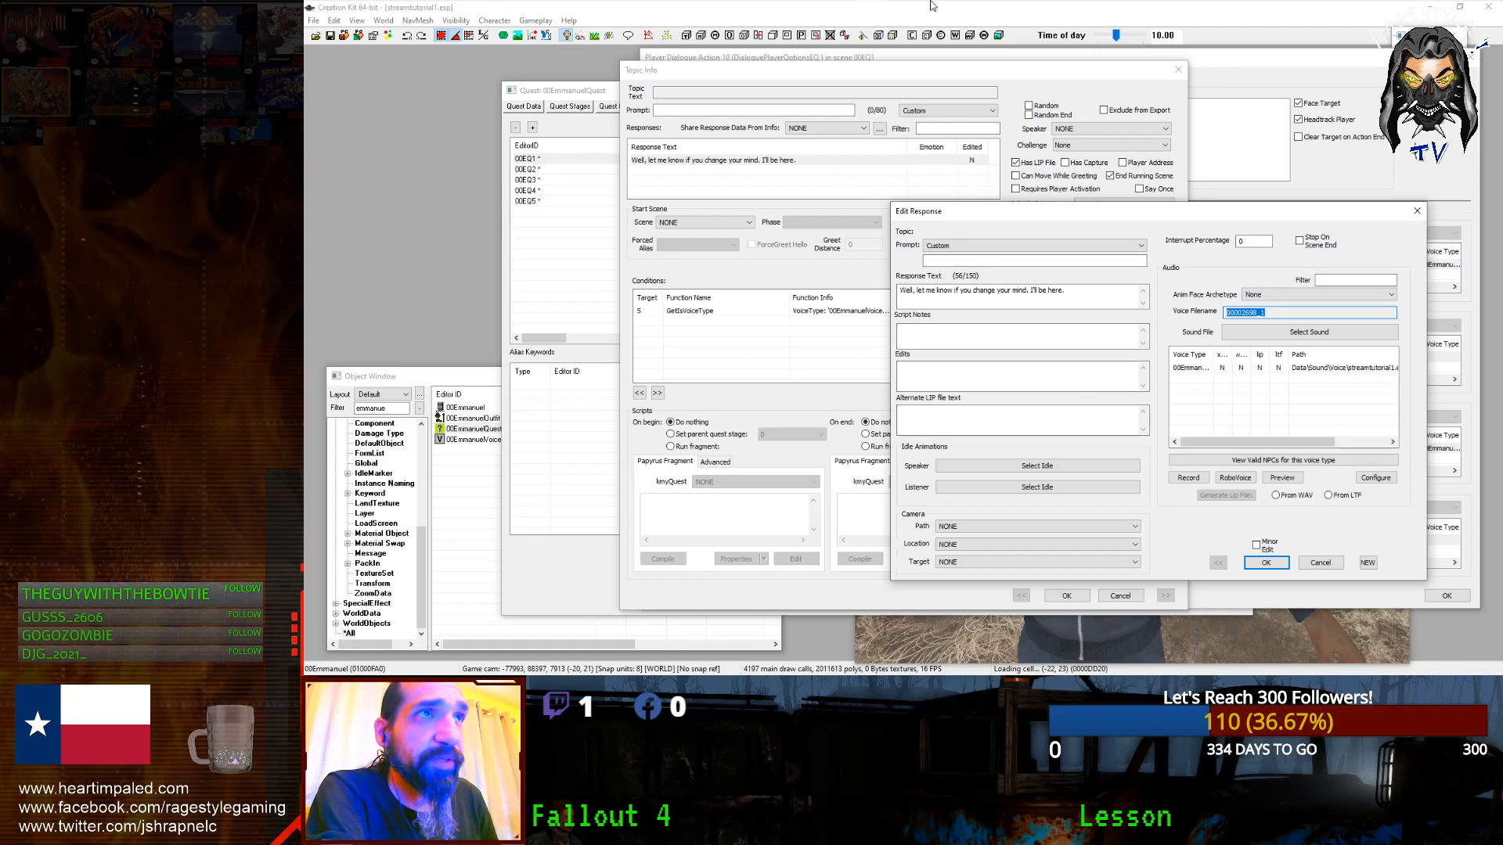
pyautogui.click(900, 13)
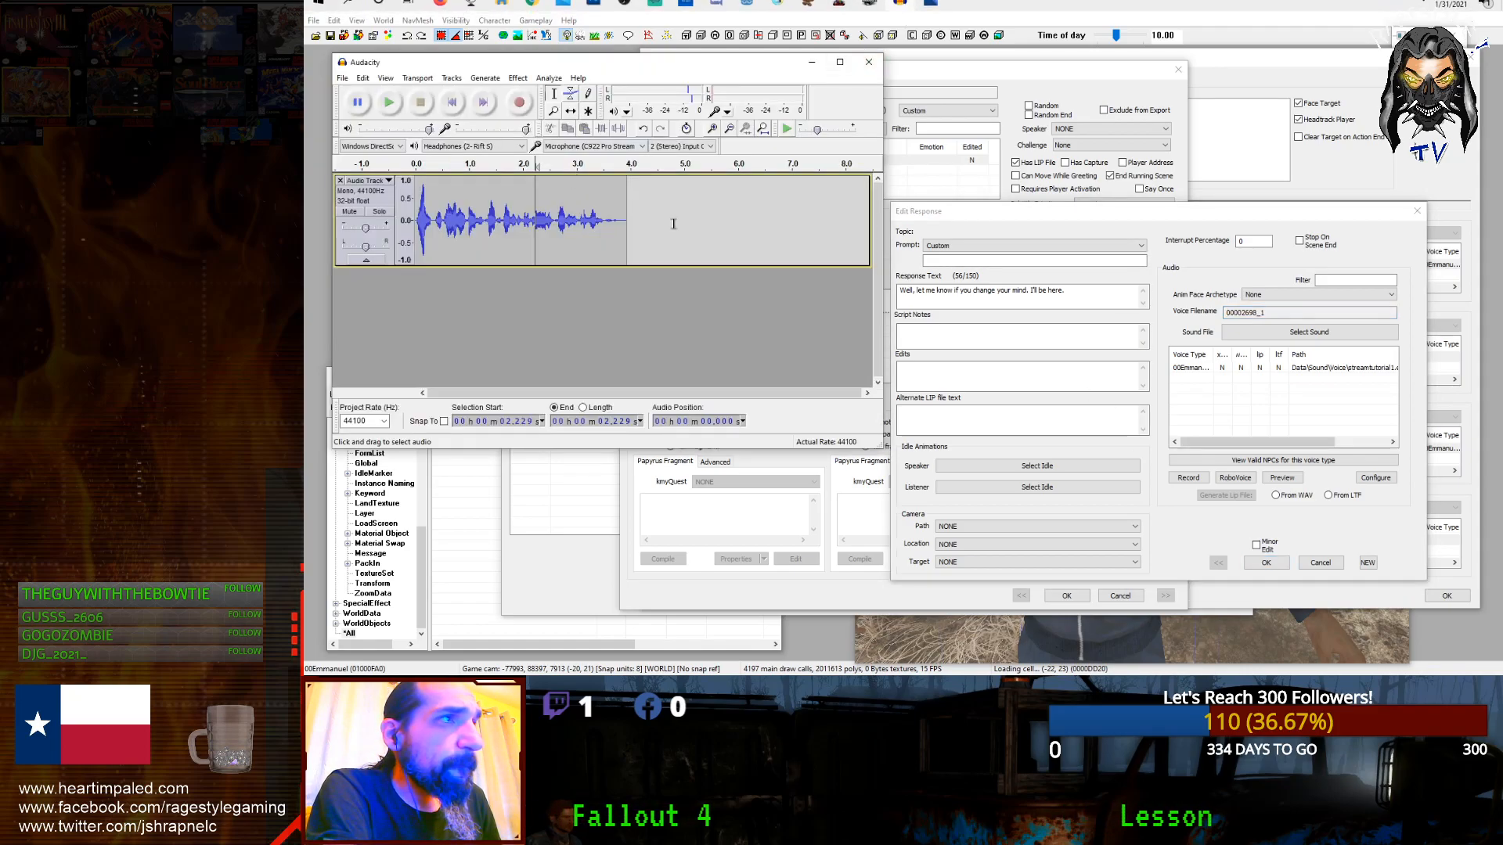
# Step: Undo the payment-line recording, record a full take of the change-your-mind line, discarding a short false start, and play it back
pyautogui.hotkey('ctrl', 'z')
pyautogui.hotkey('ctrl', 'z')
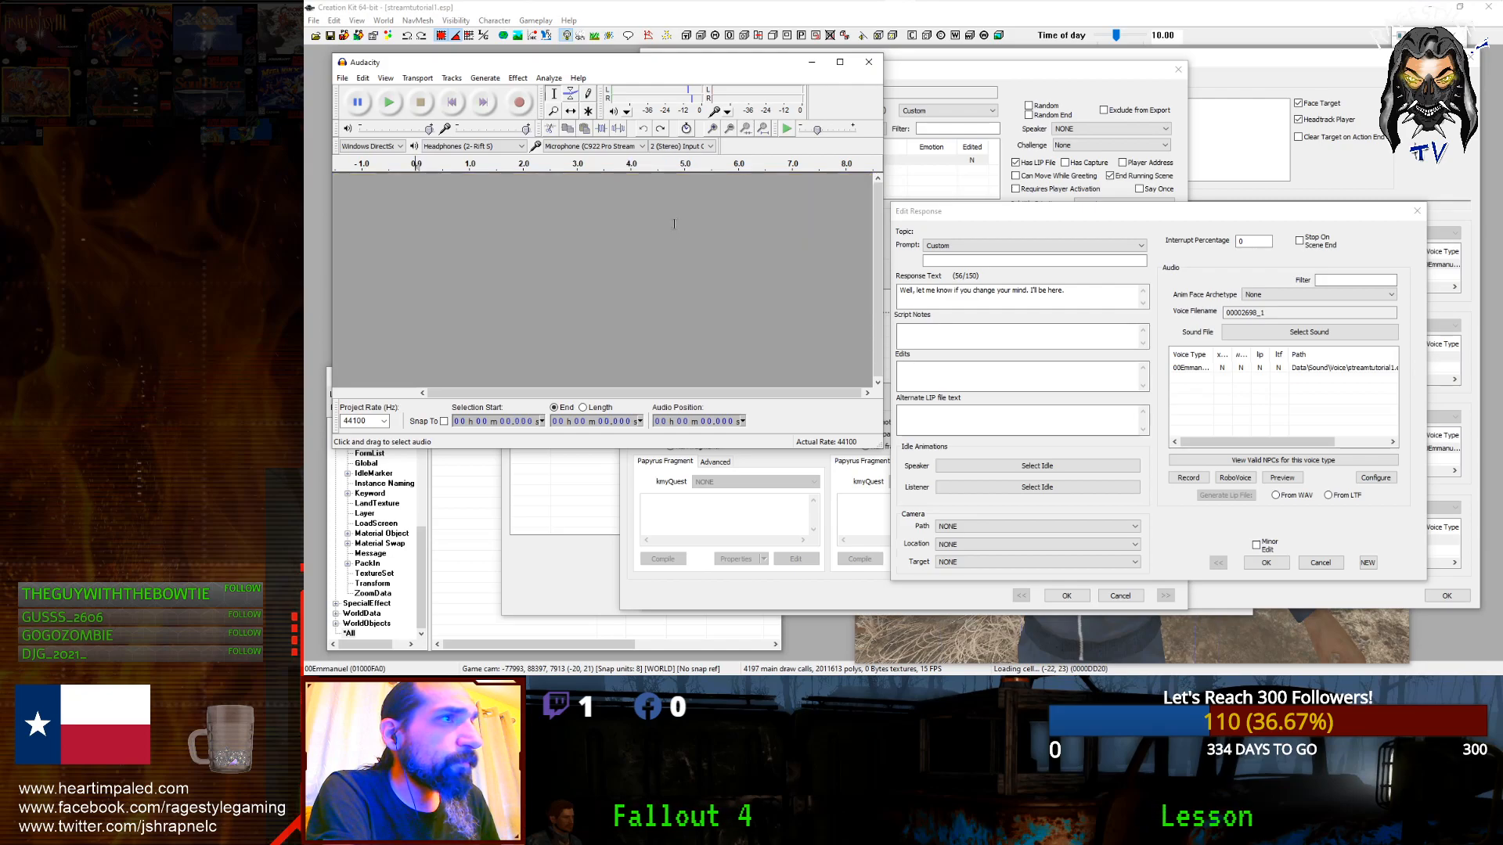
pyautogui.click(511, 102)
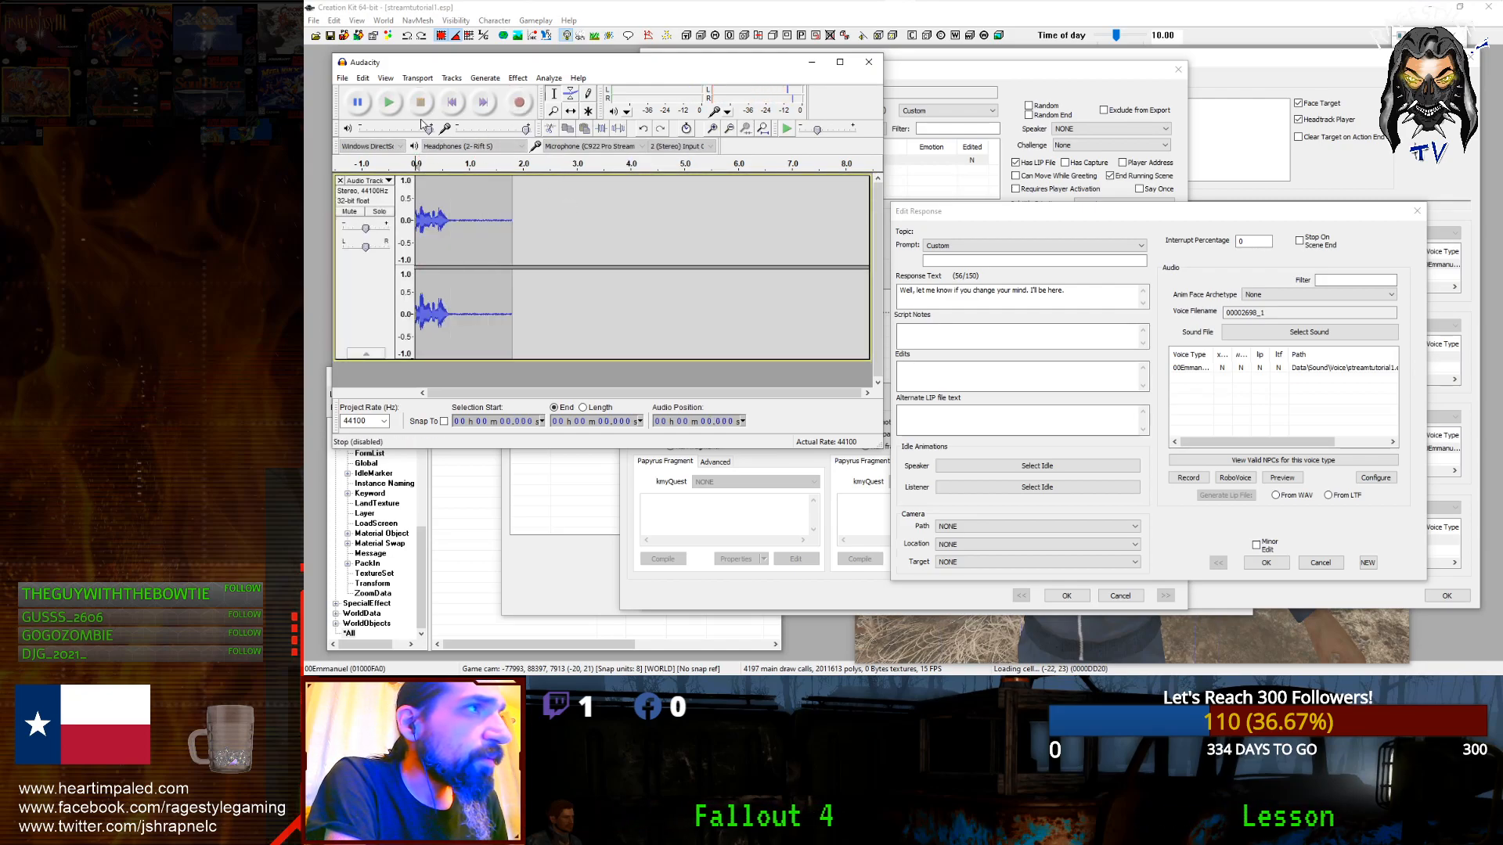
pyautogui.hotkey('ctrl', 'z')
pyautogui.click(526, 108)
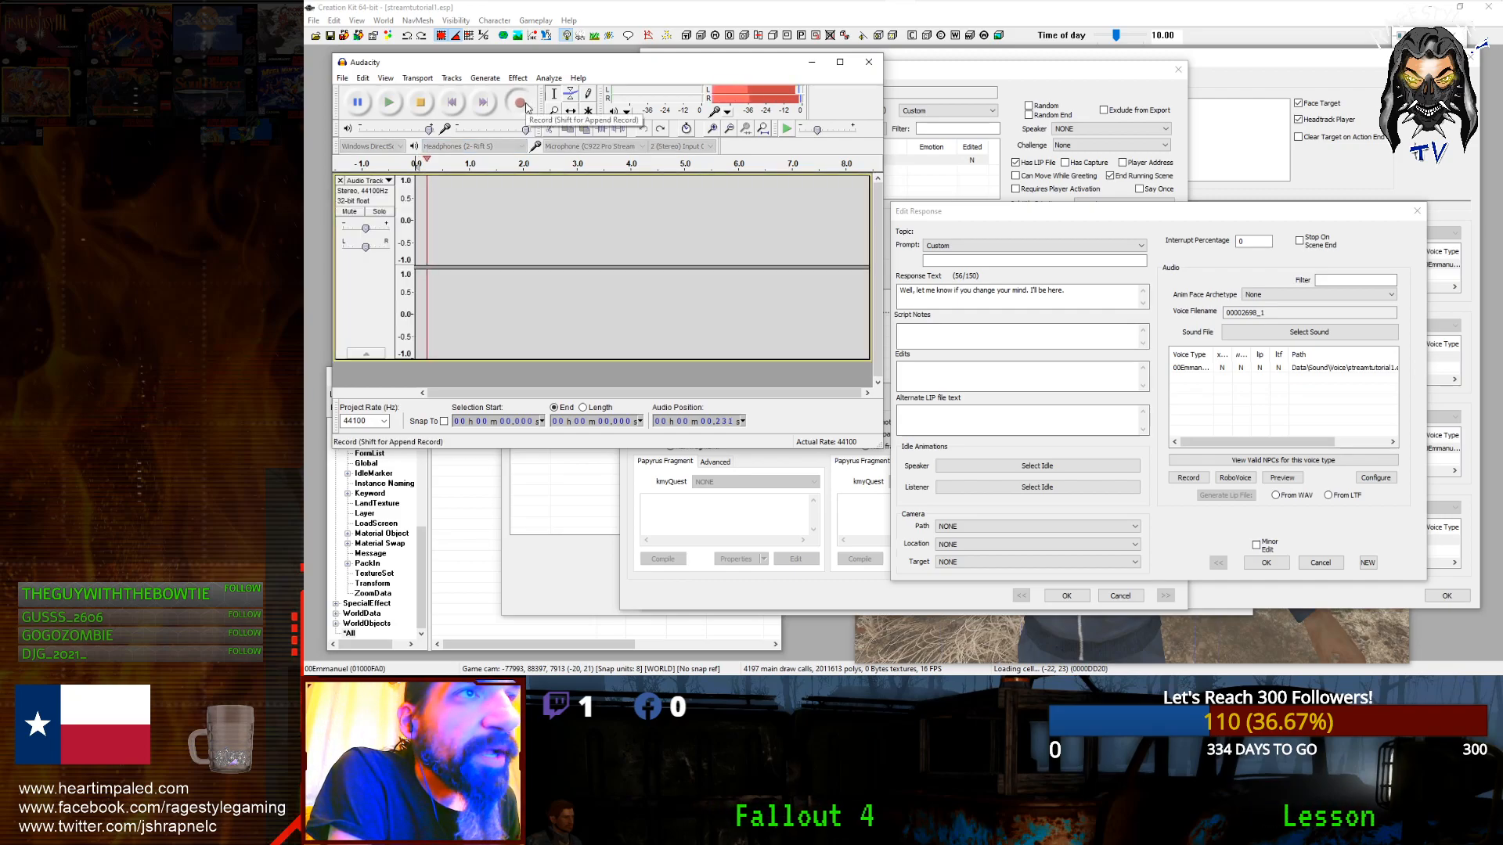
pyautogui.click(420, 103)
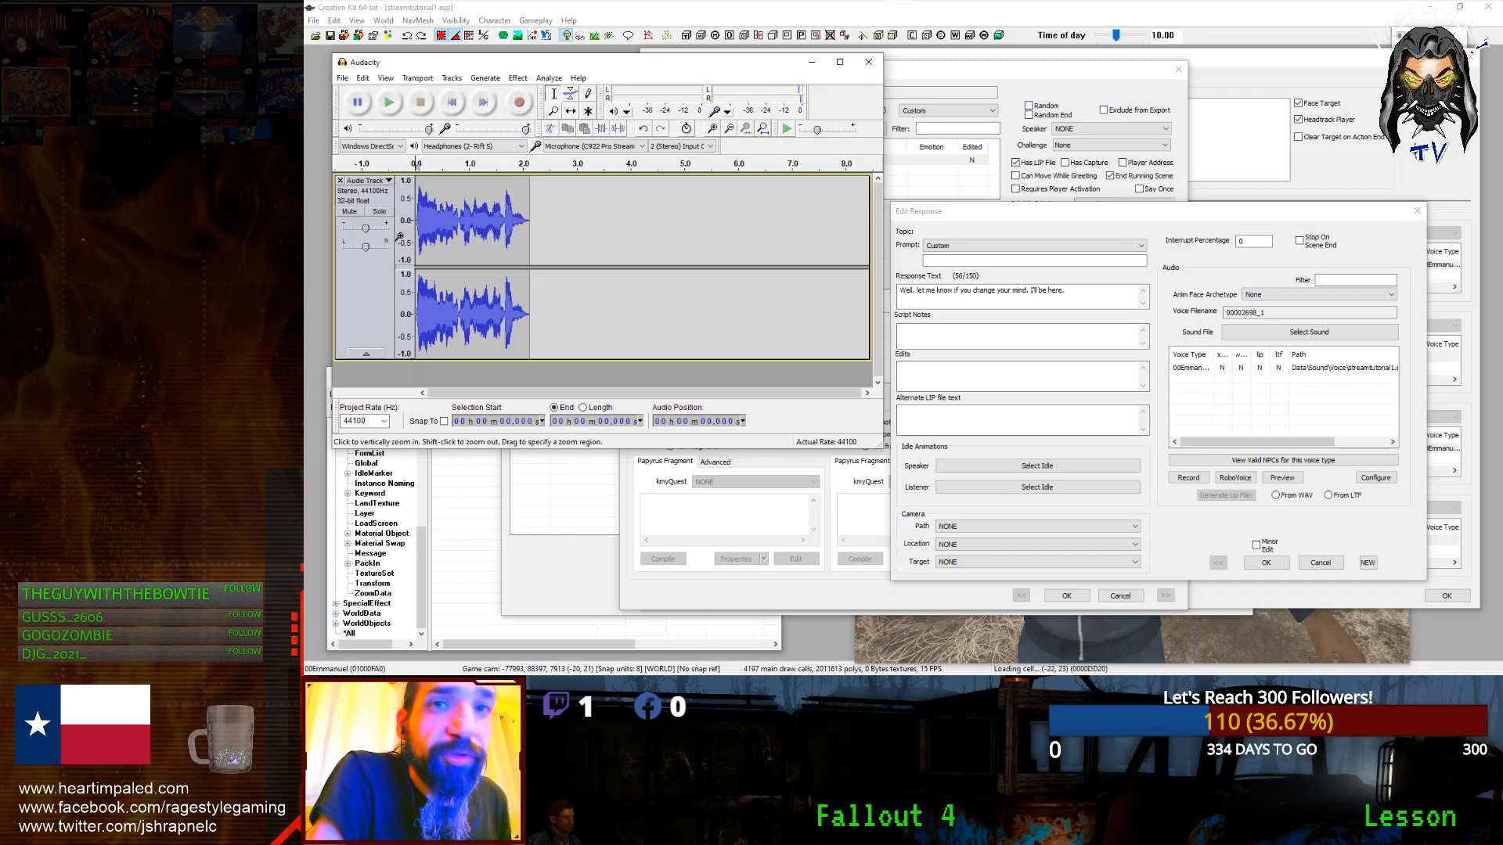
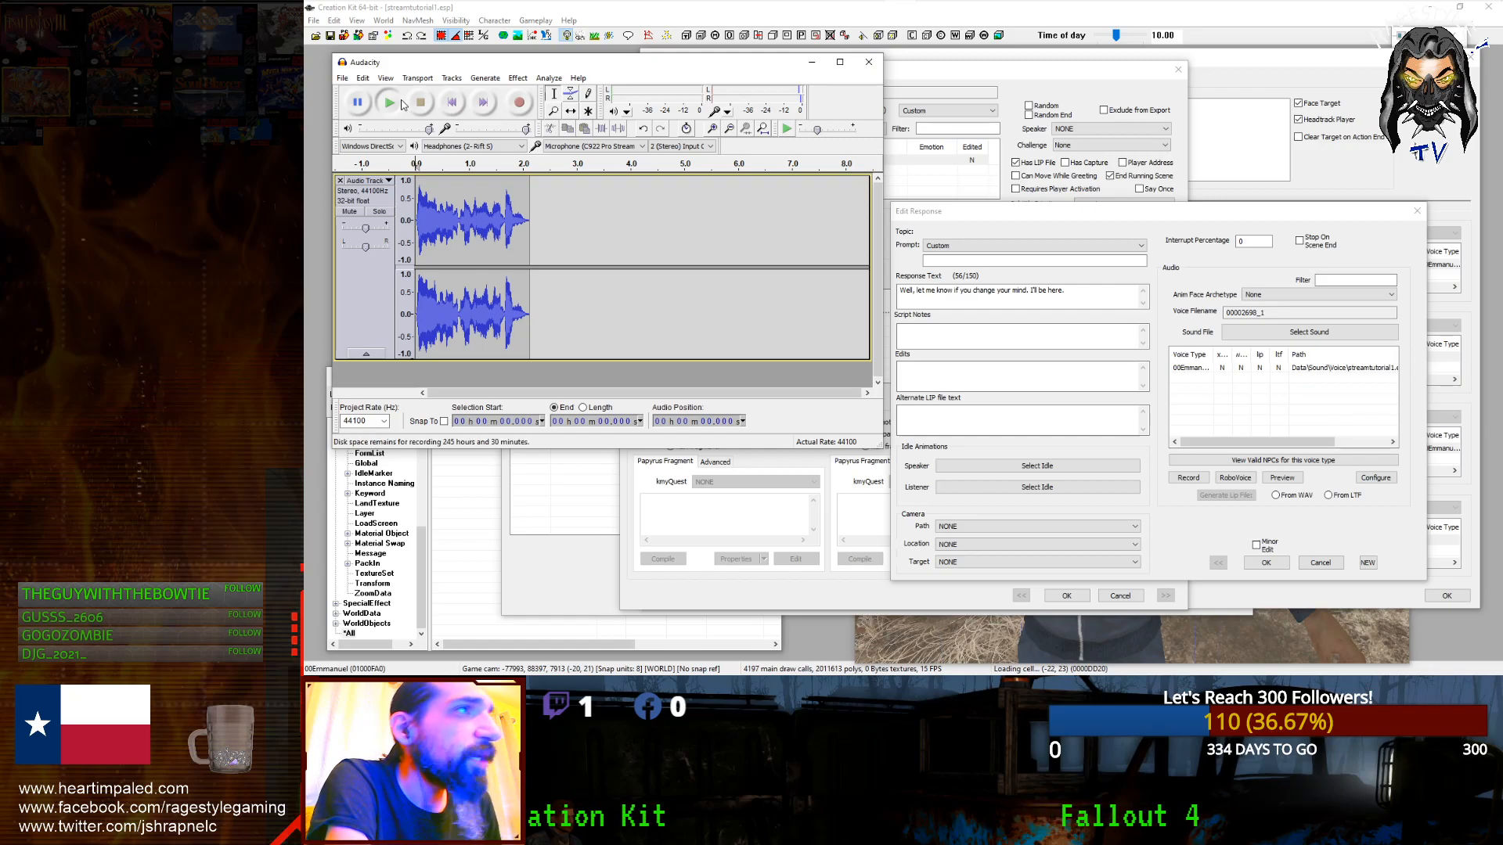
pyautogui.click(401, 104)
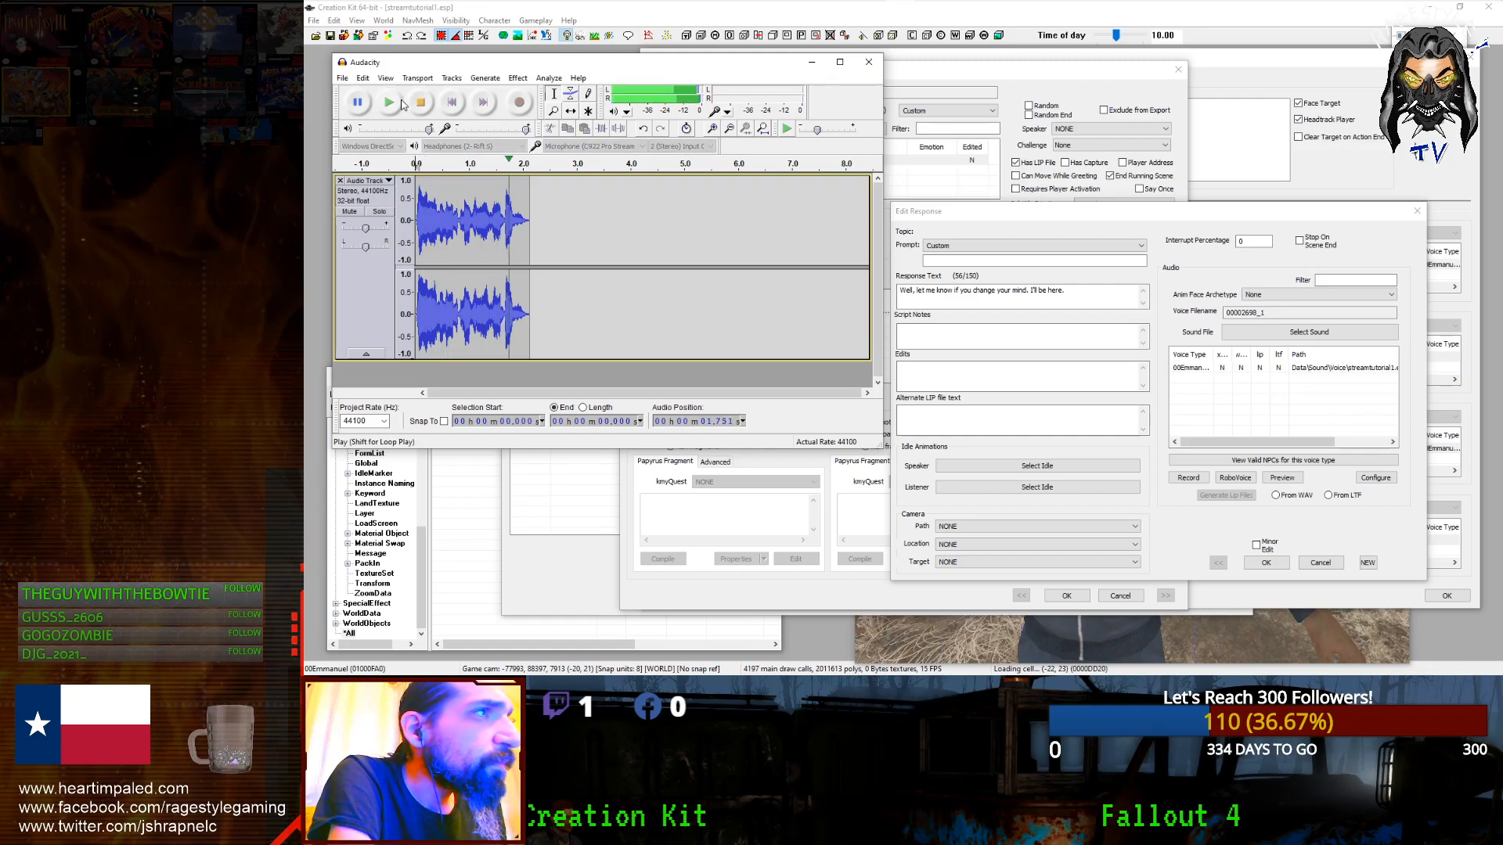
# Step: Convert the change-your-mind recording to mono and apply Noise Removal with 18 dB reduction
pyautogui.click(484, 78)
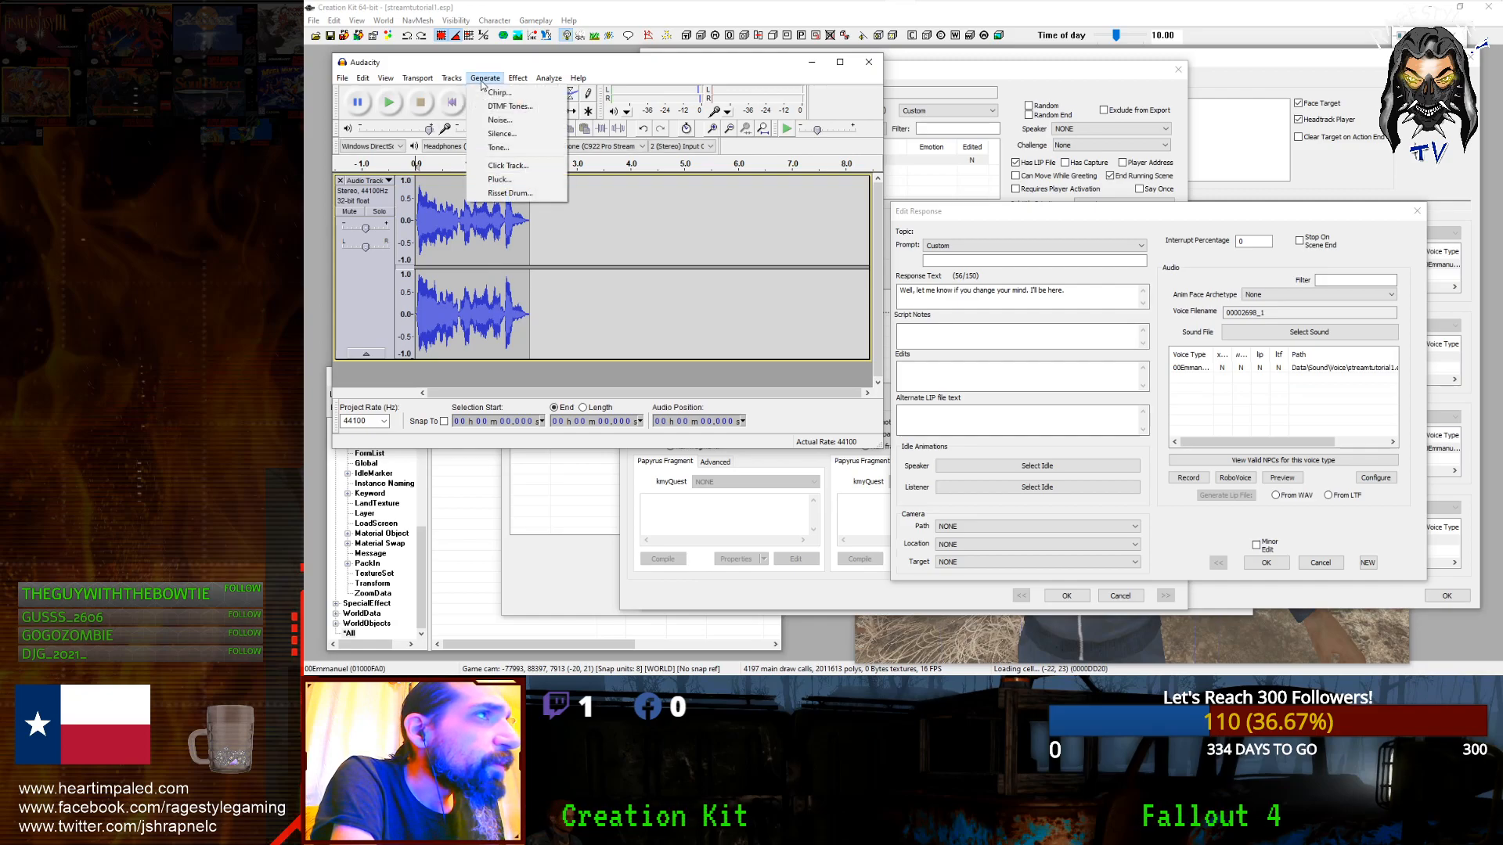
pyautogui.moveTo(518, 78)
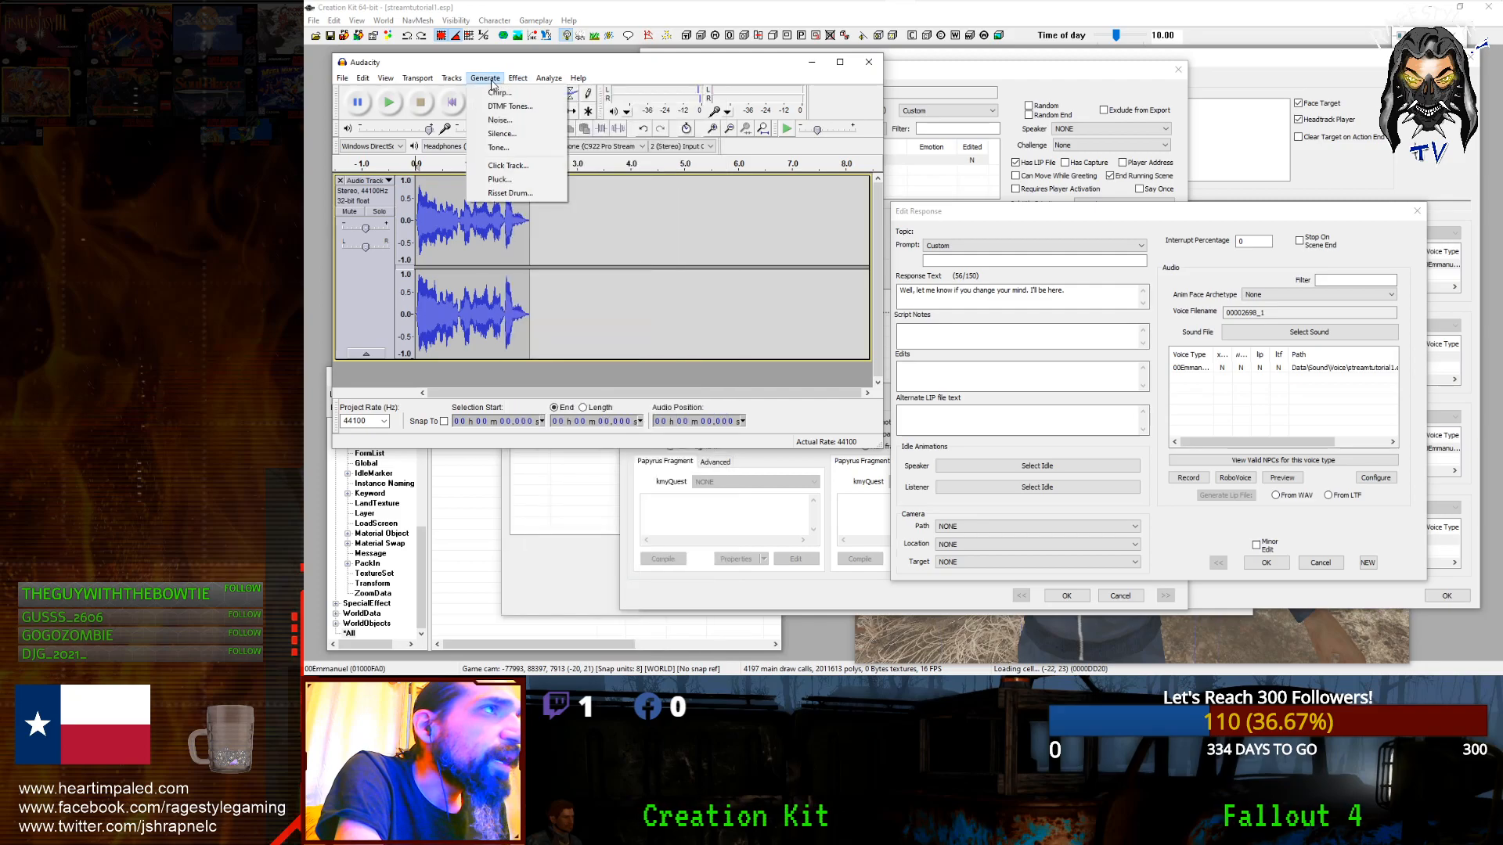
pyautogui.moveTo(451, 79)
pyautogui.click(494, 111)
pyautogui.click(484, 78)
pyautogui.moveTo(518, 78)
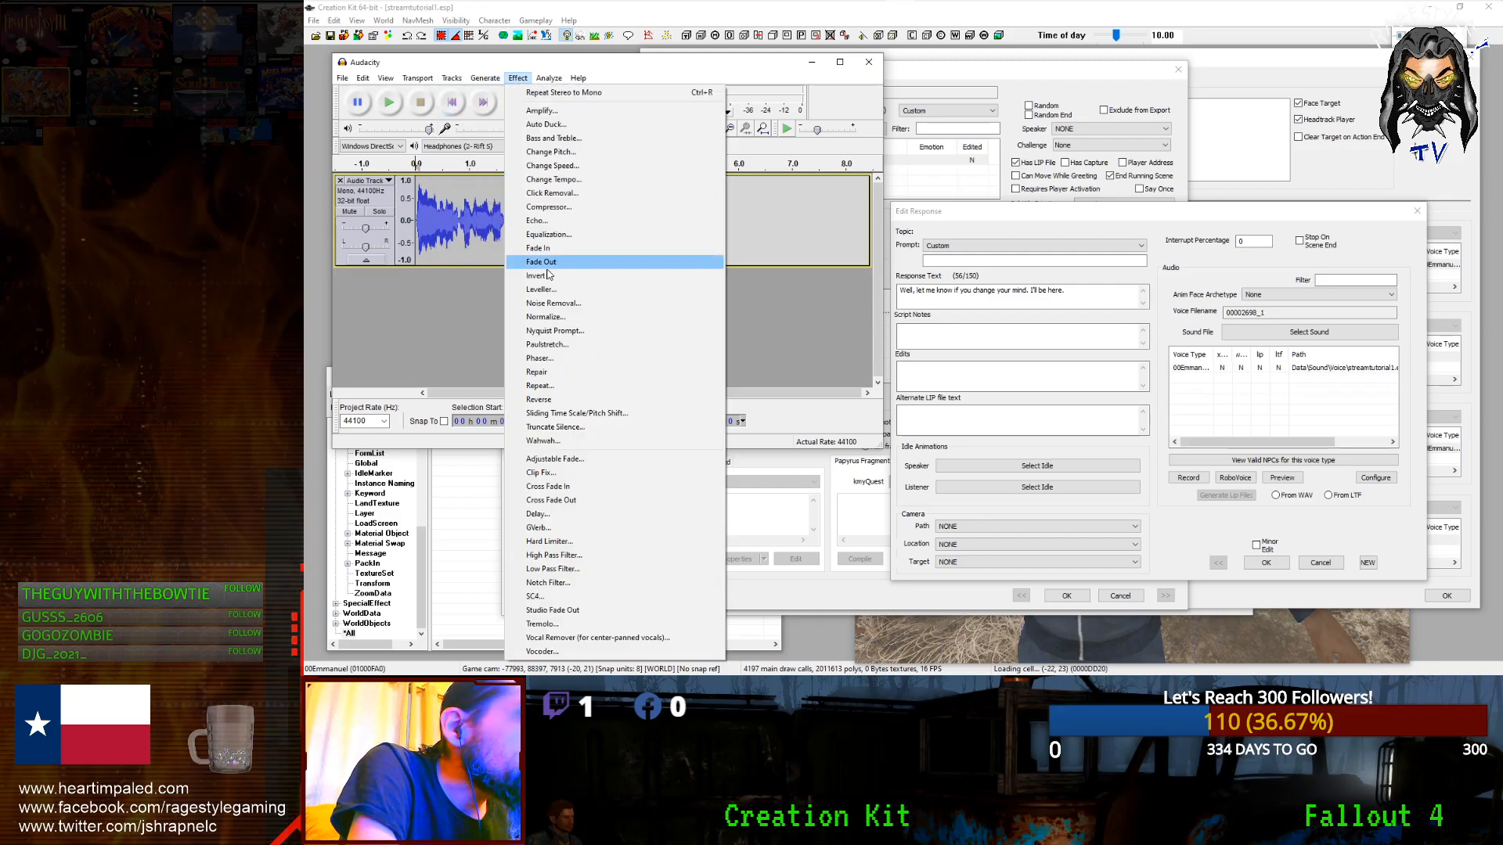
pyautogui.click(573, 303)
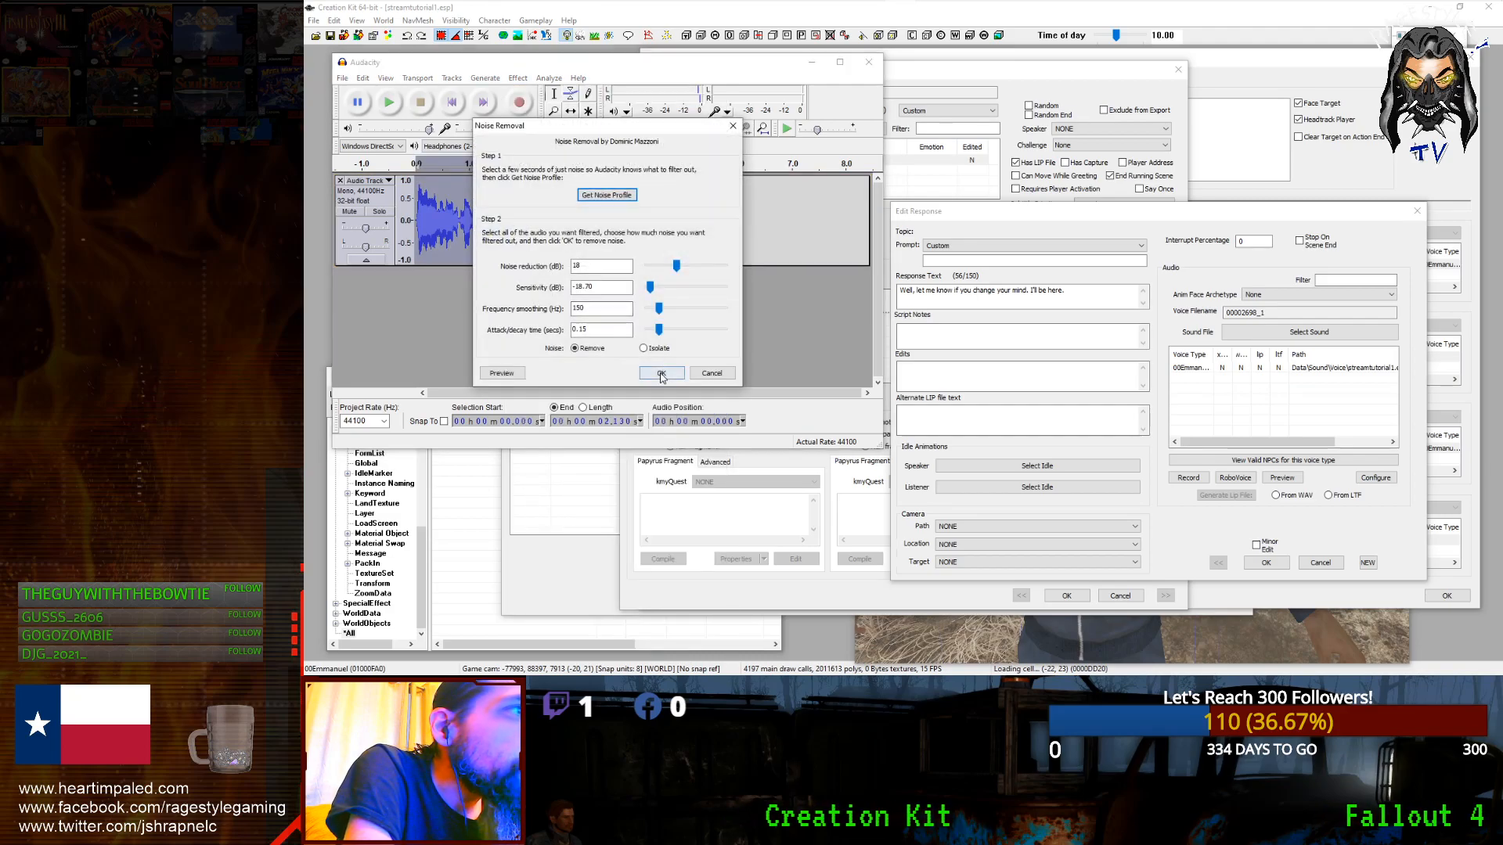
pyautogui.click(660, 373)
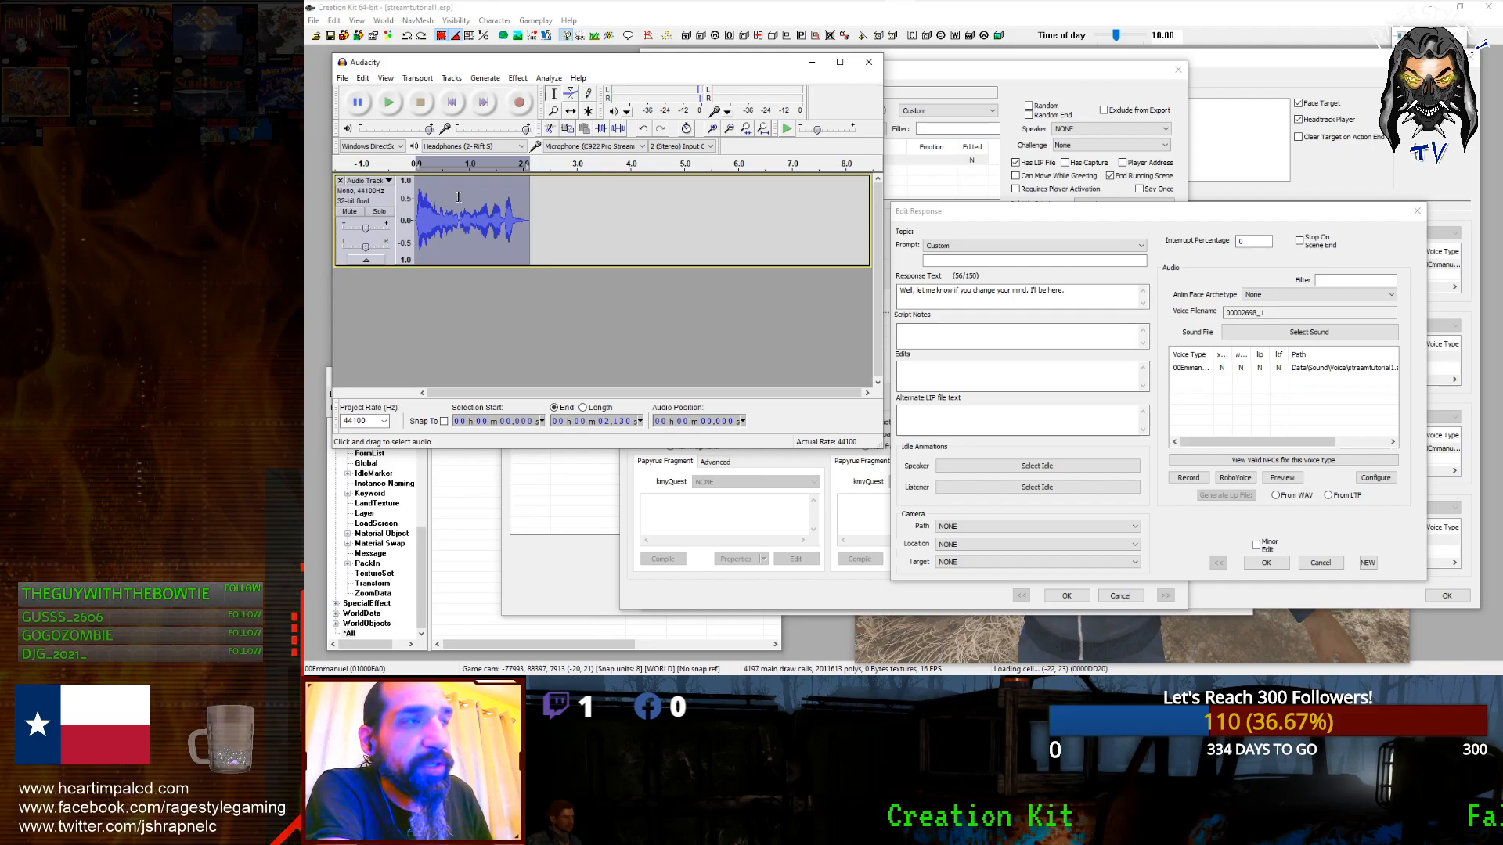
# Step: Export the change-your-mind line as the 16-bit WAV file 00002698_1 in the 00EmmanuelVoiceType folder
pyautogui.click(343, 78)
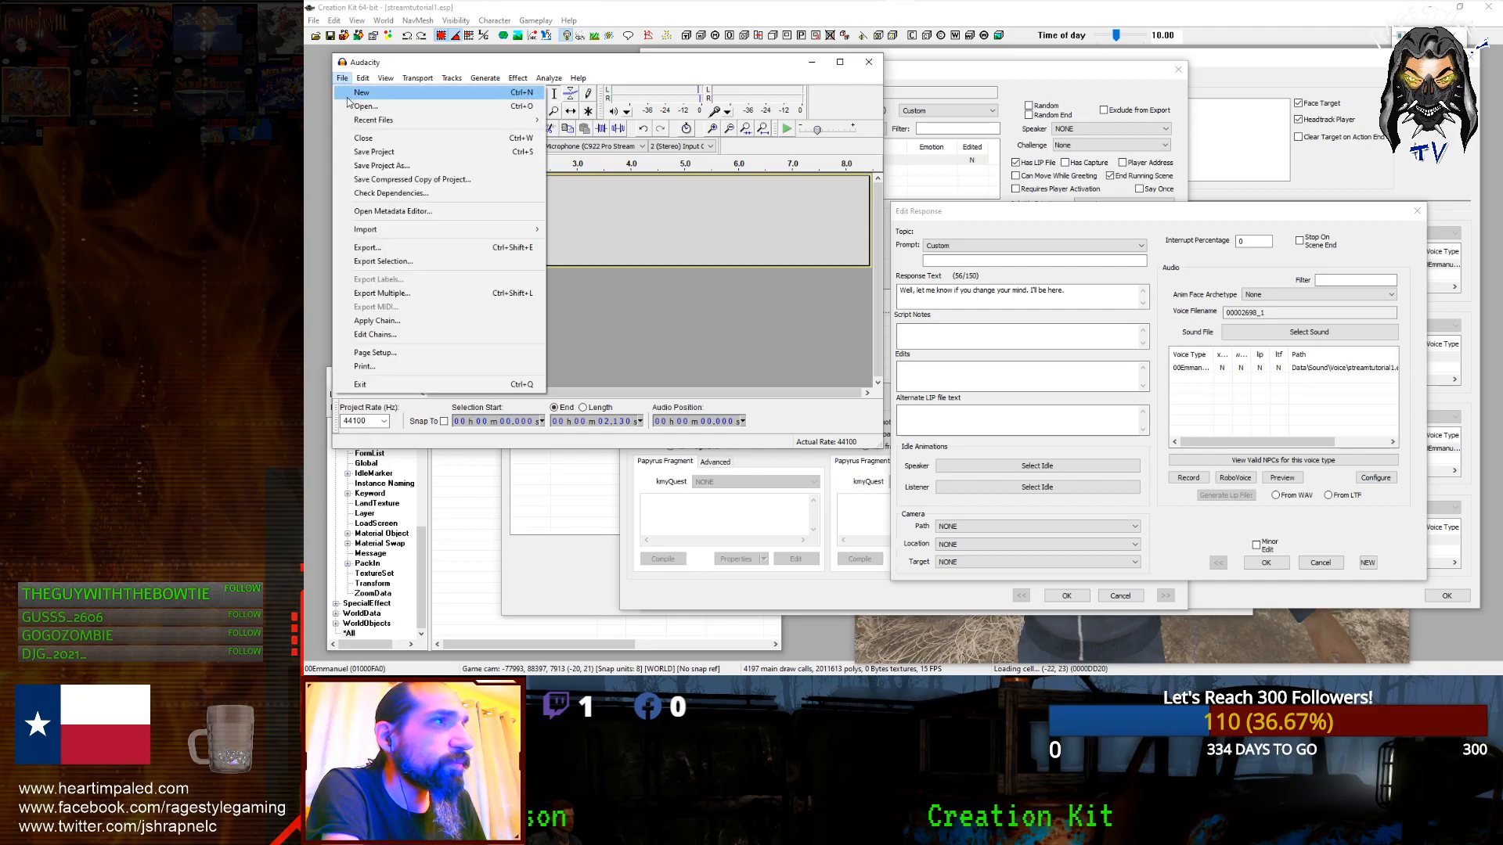
pyautogui.click(381, 248)
pyautogui.write('00002698_1')
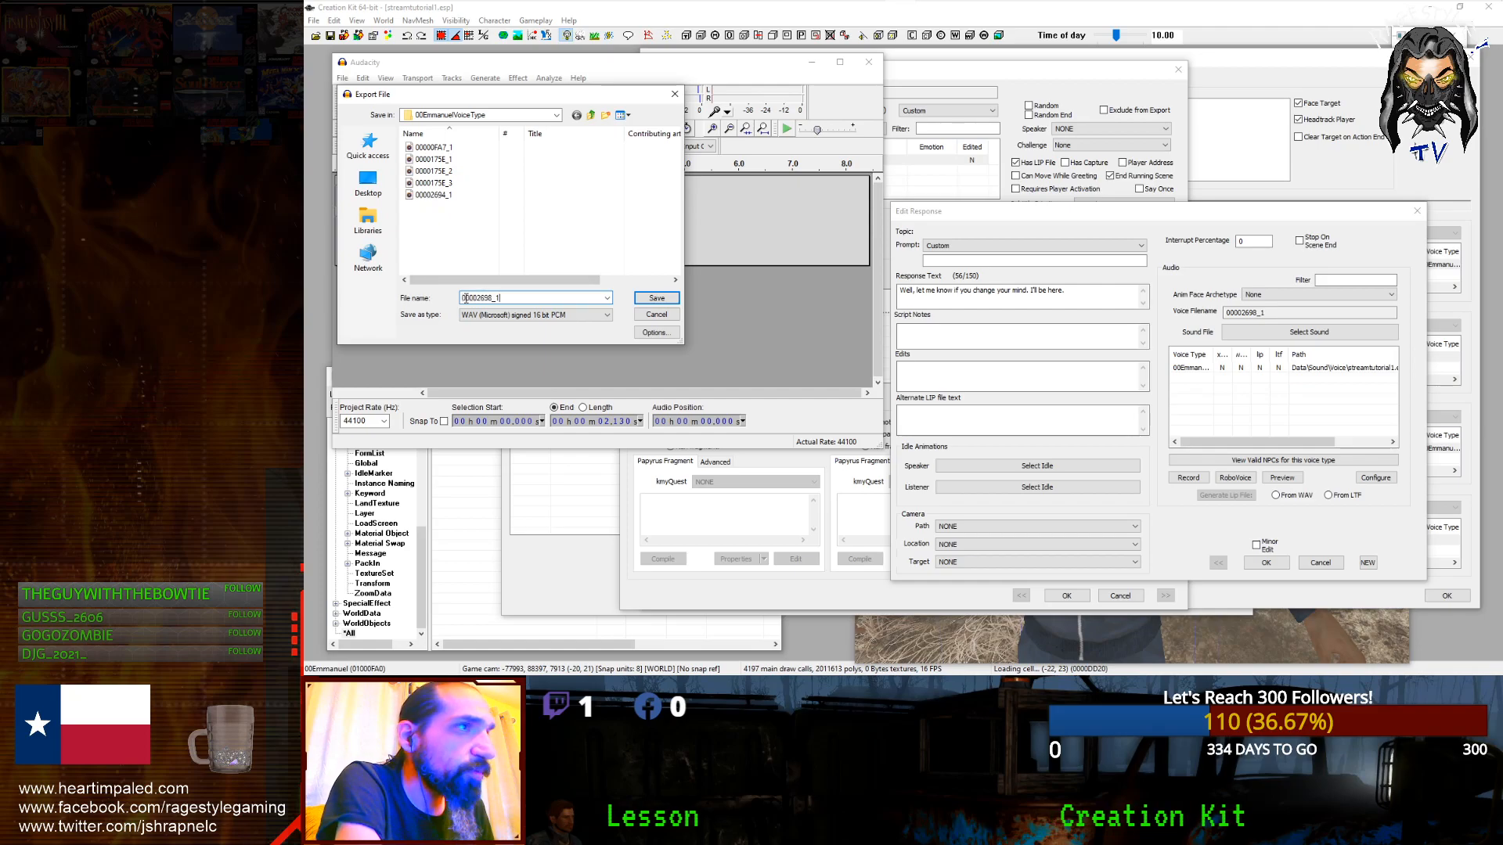
pyautogui.click(655, 298)
pyautogui.click(933, 460)
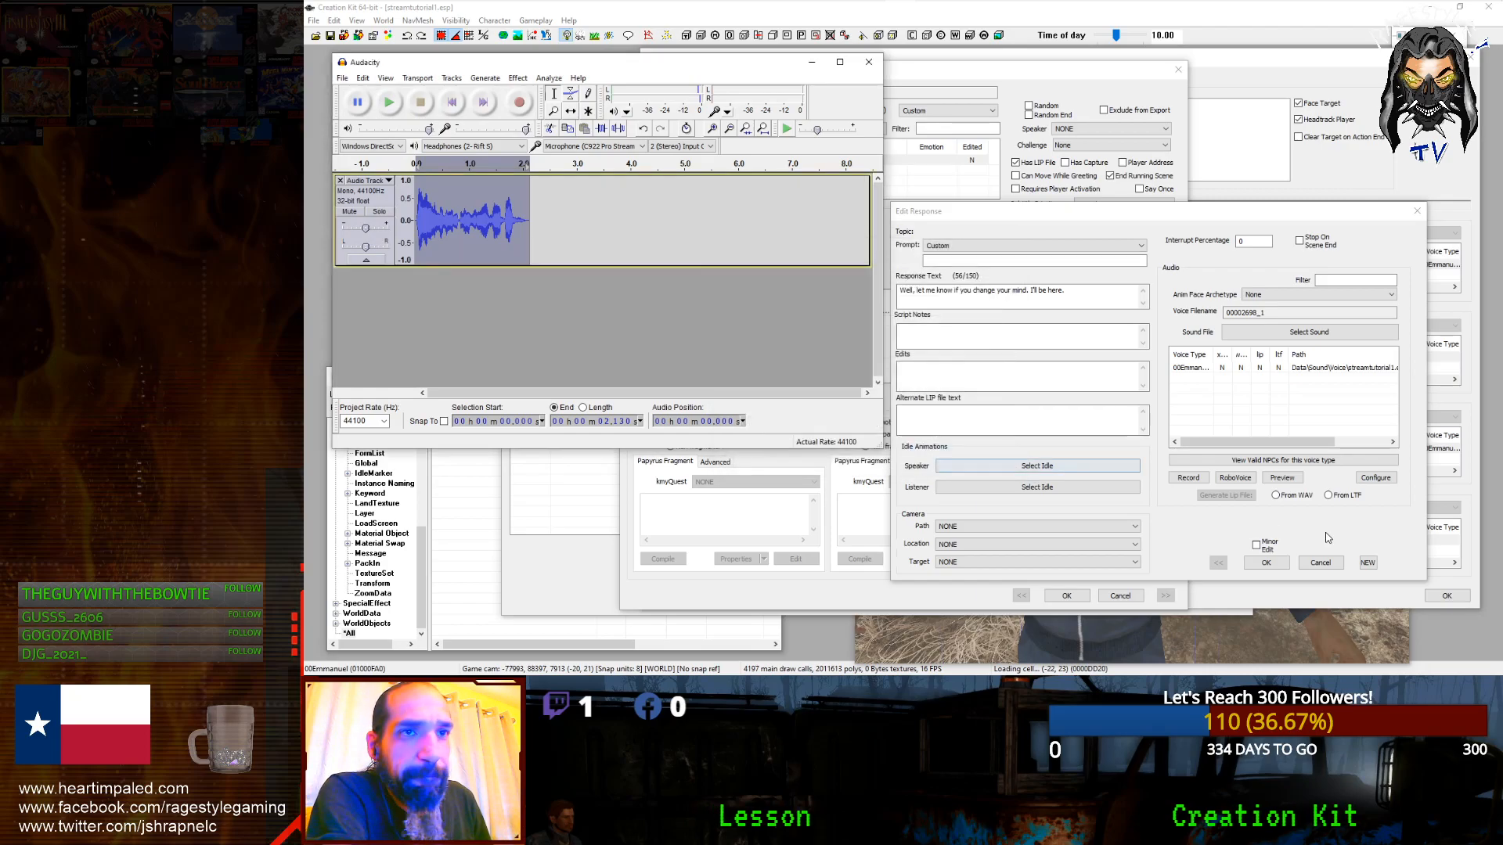
# Step: Close and reopen the NPC neutral response in the Creation Kit to check its voice file status, then close the response
pyautogui.click(1328, 565)
pyautogui.moveTo(726, 6)
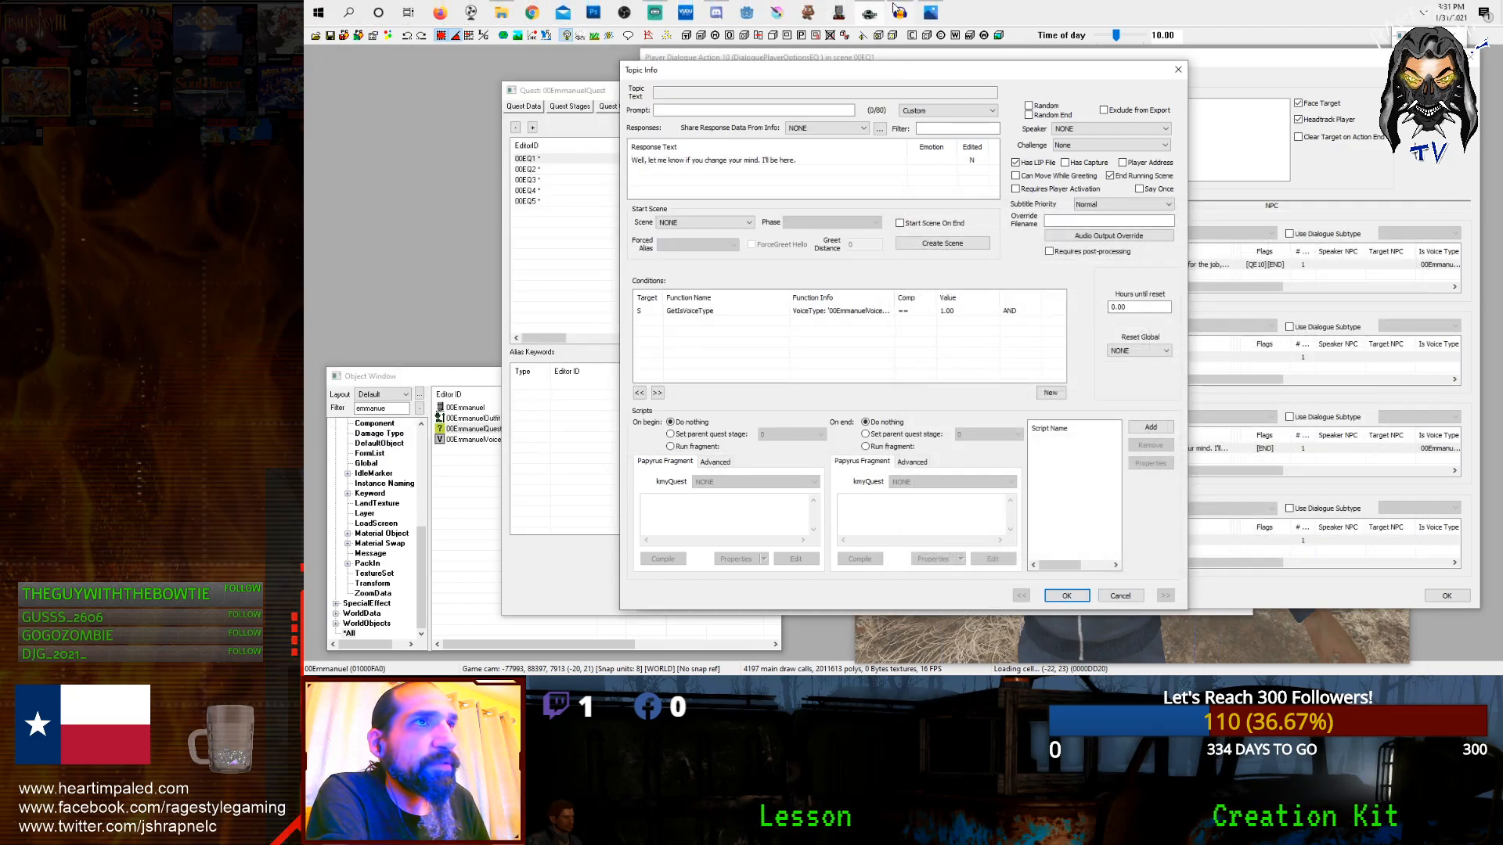
pyautogui.click(898, 12)
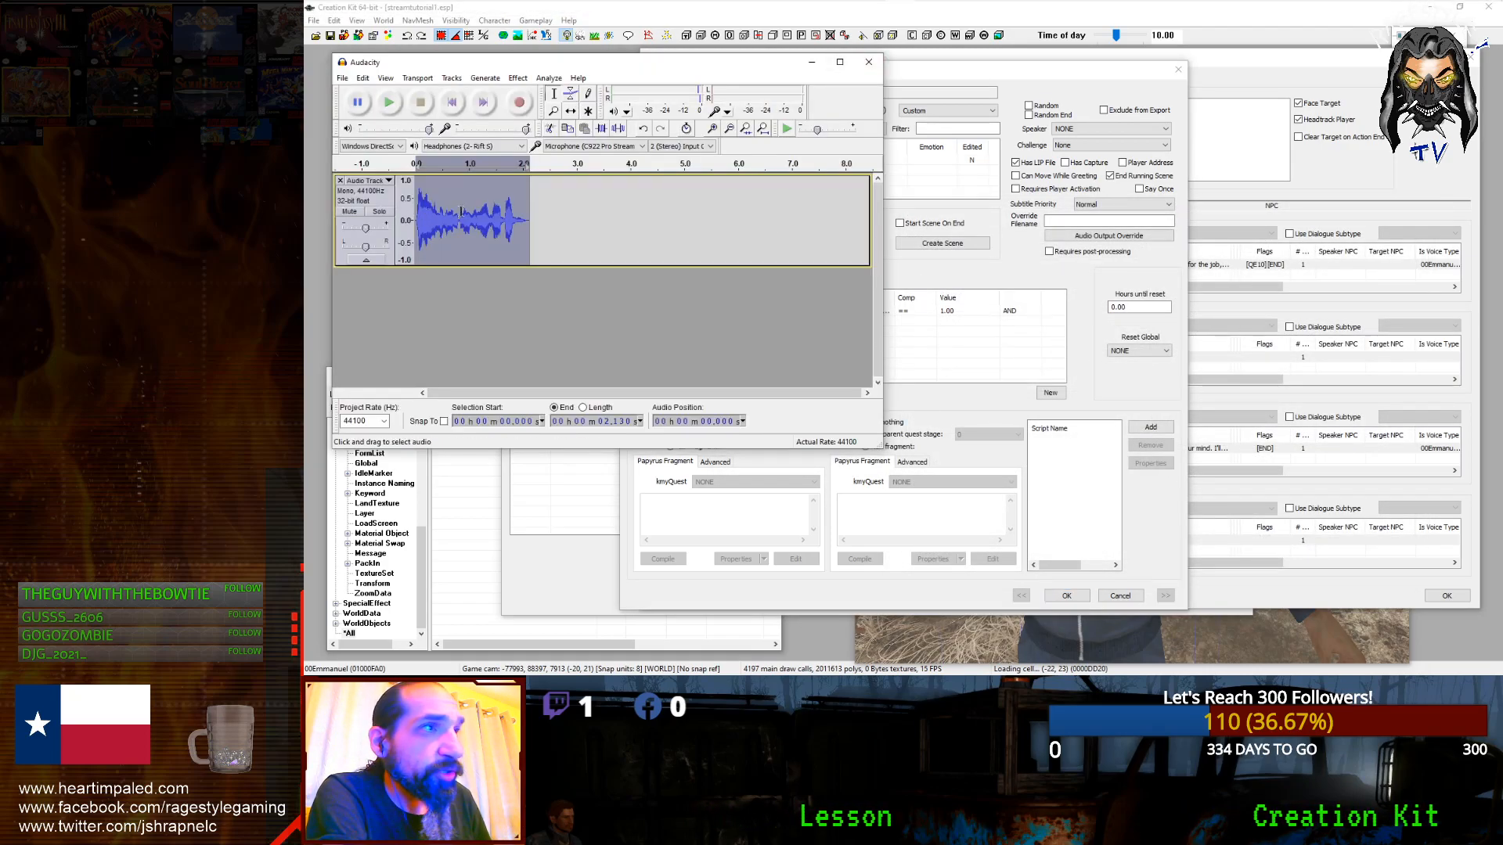
pyautogui.click(1119, 610)
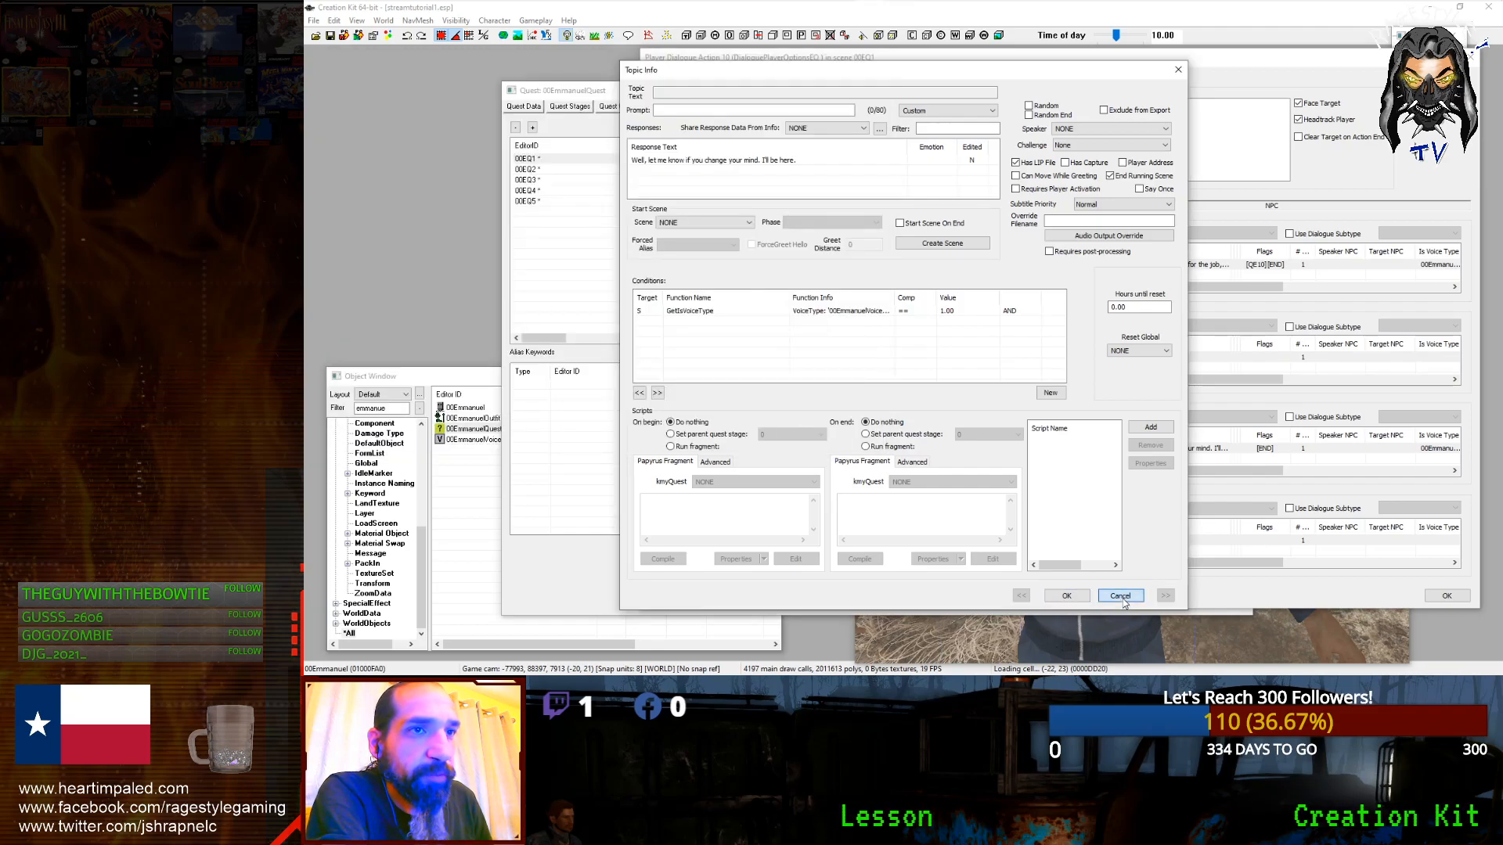
pyautogui.click(1120, 597)
pyautogui.click(1130, 266)
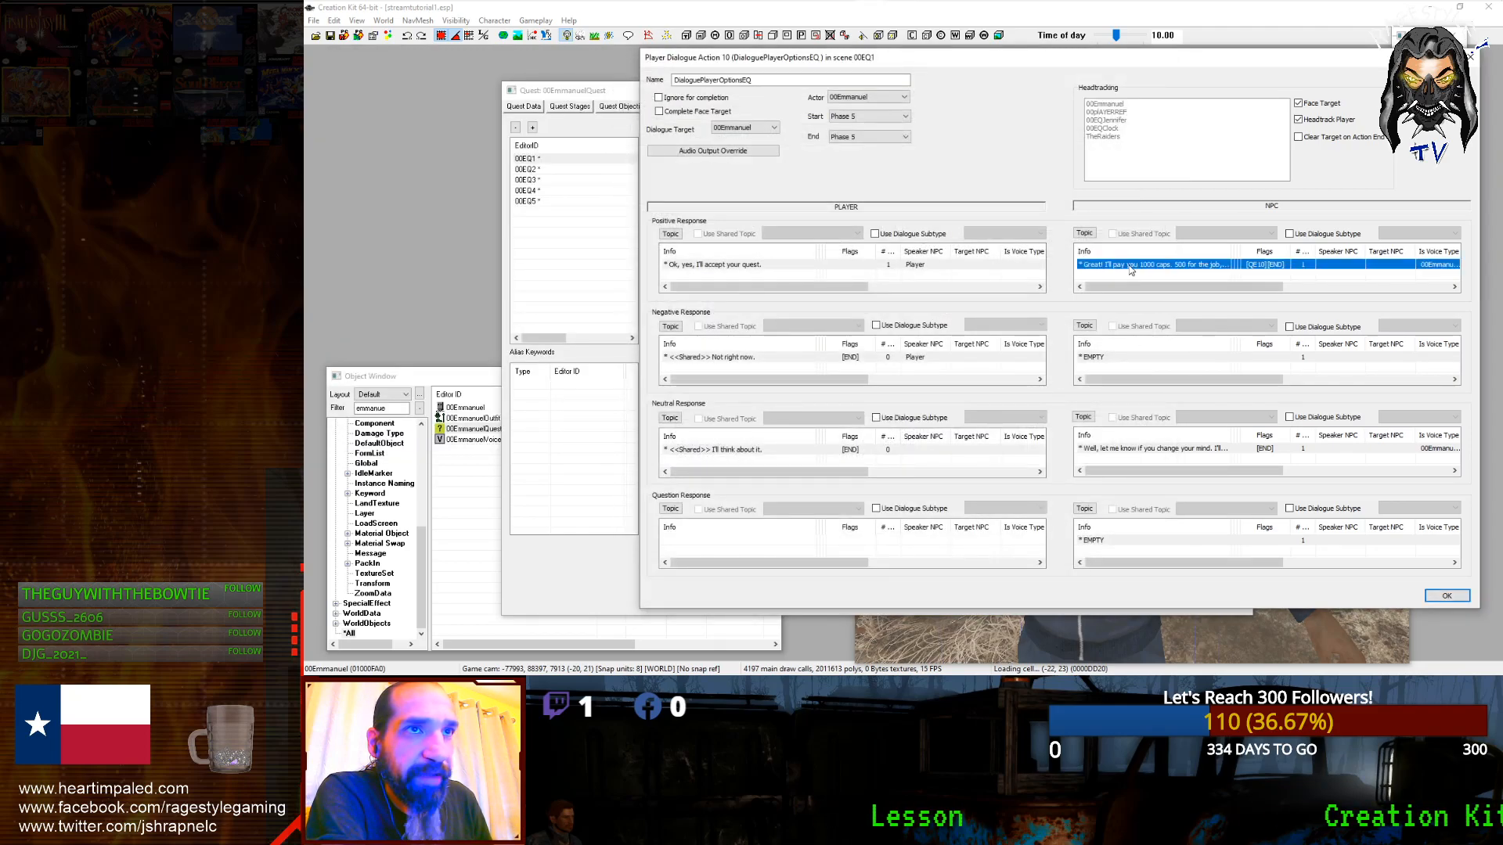
pyautogui.click(1135, 448)
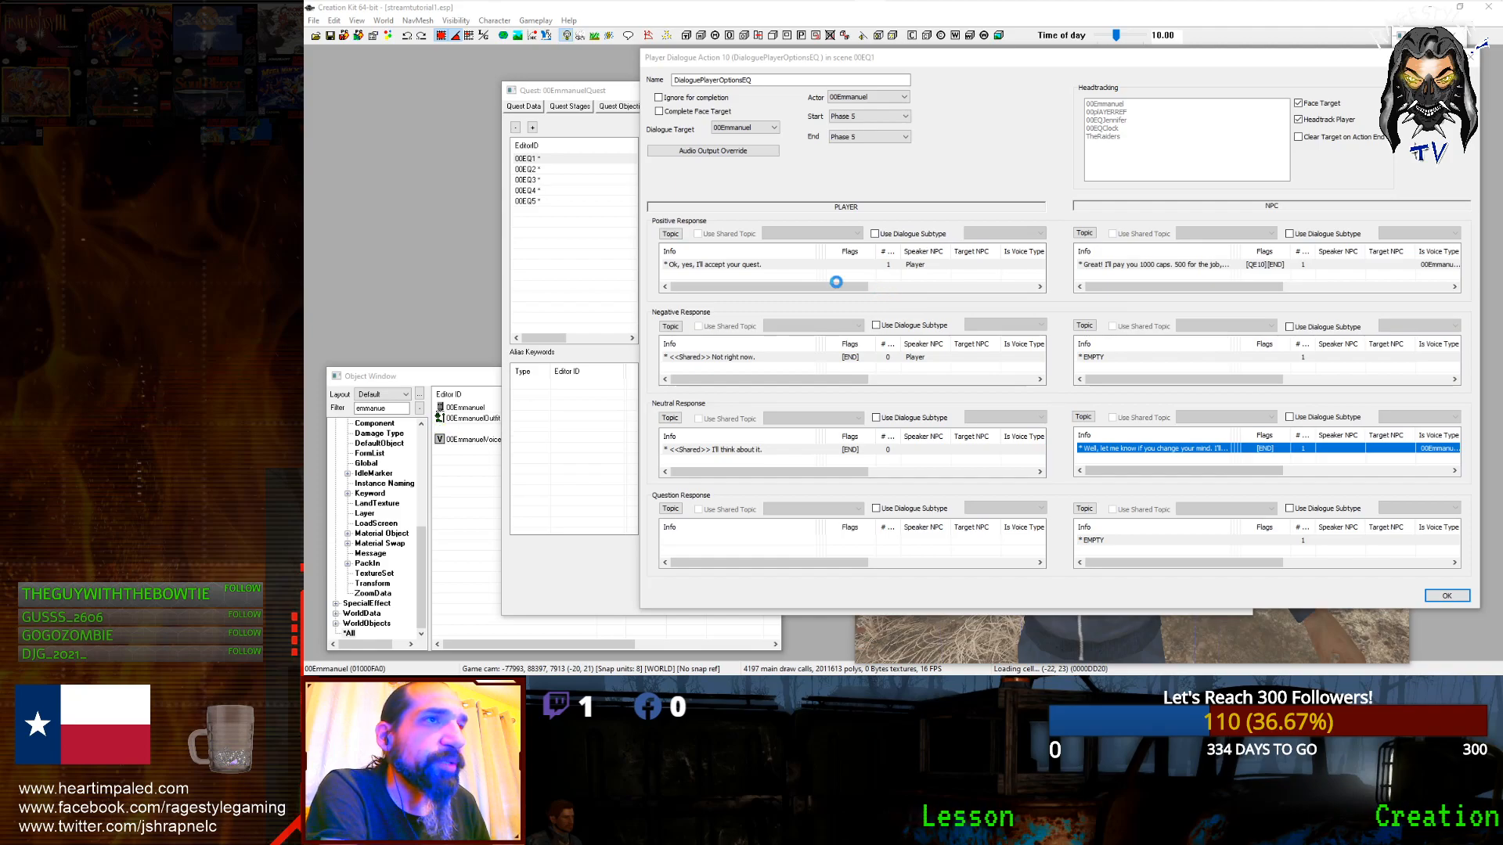
pyautogui.doubleClick(753, 160)
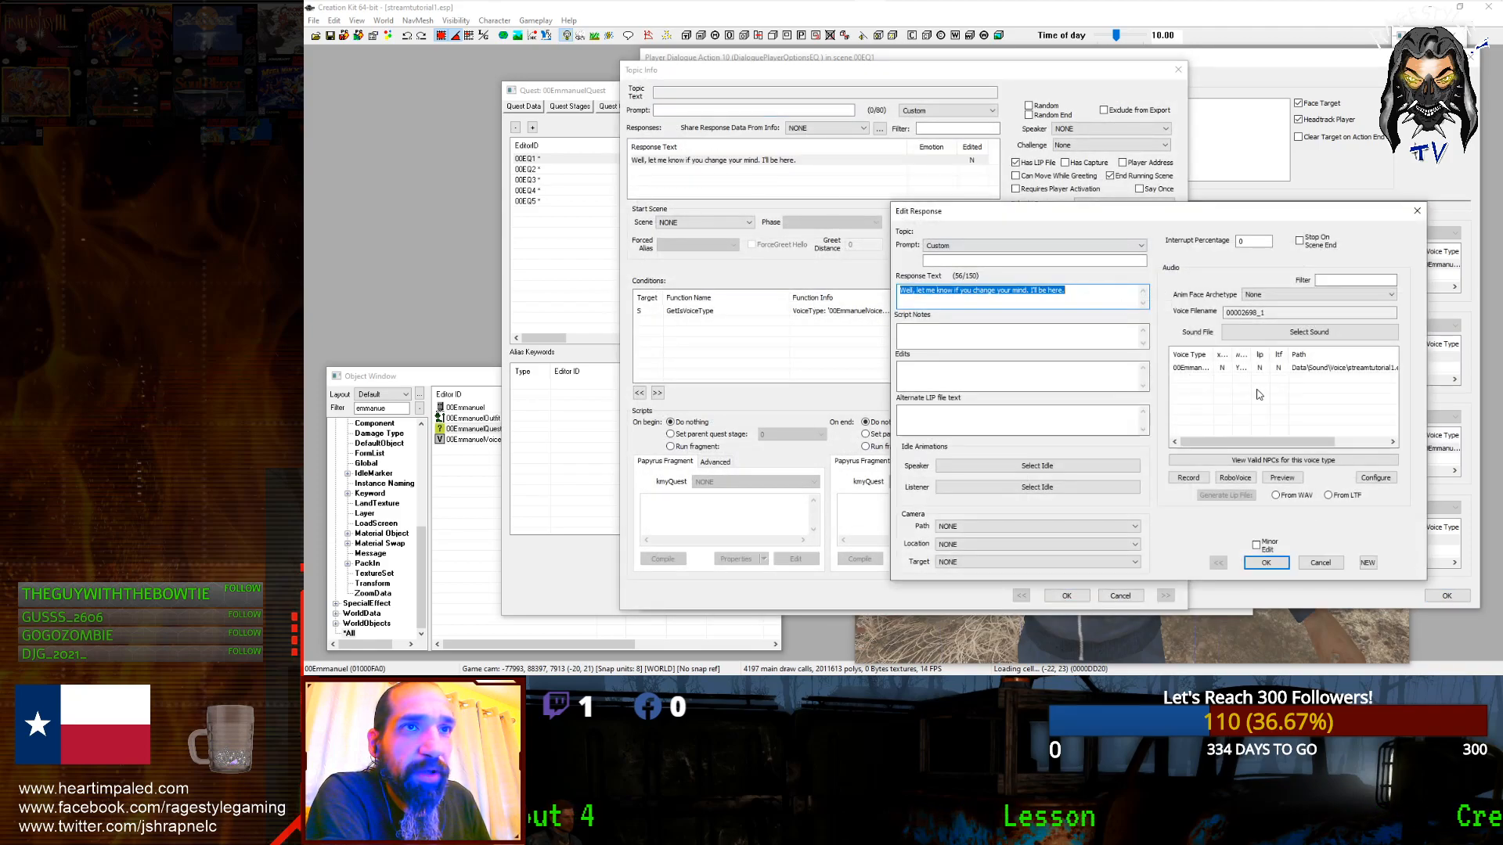
pyautogui.click(1319, 566)
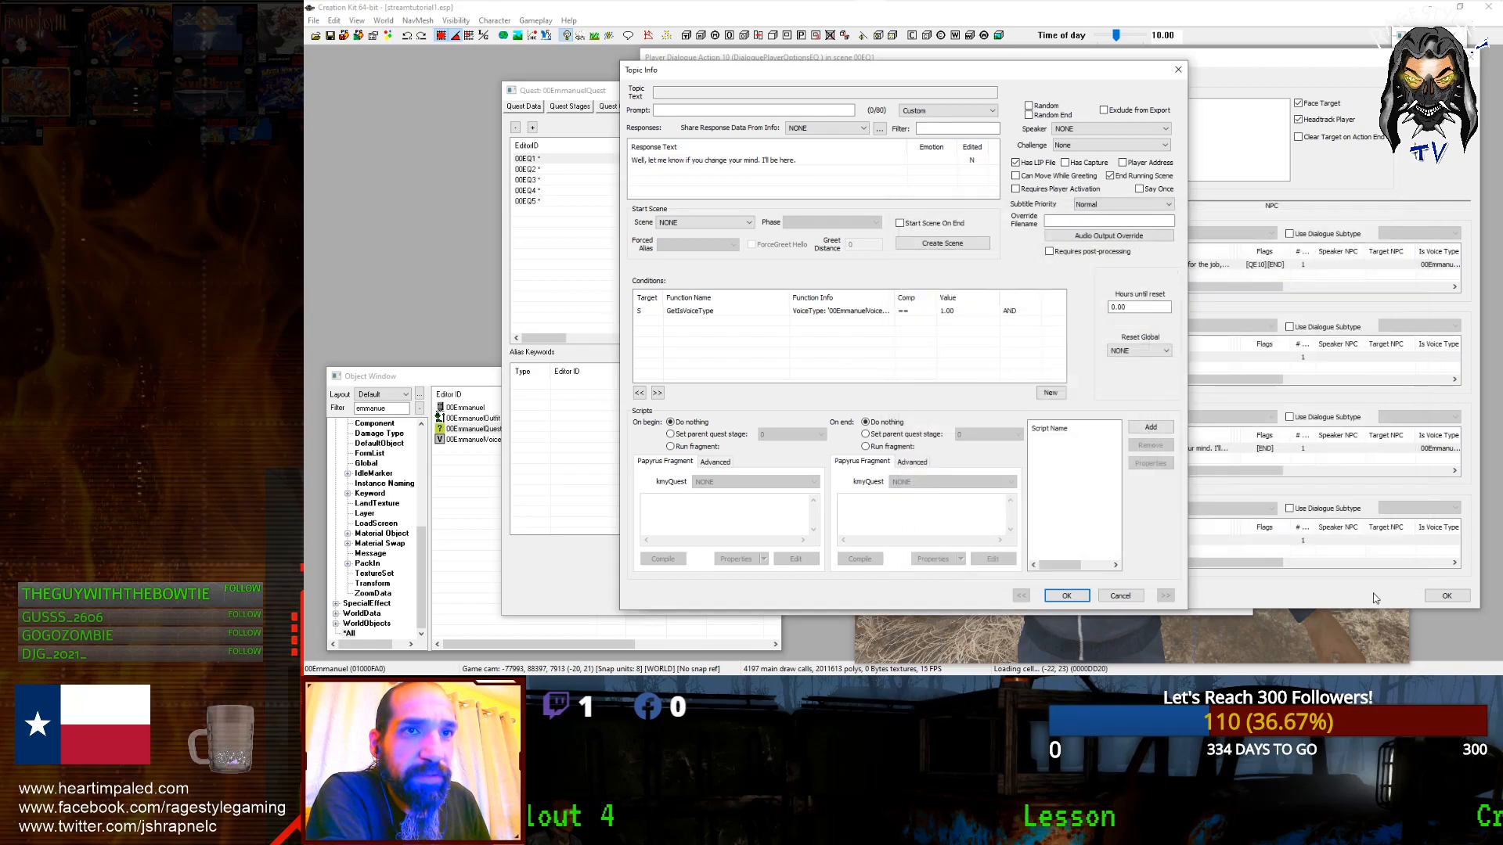
# Step: Close the change-your-mind dialogs and copy voice filename 00002692_1 from the player's "Well, I'll do it for a price" response in scene 00EQ1, Phase 4
pyautogui.click(1140, 597)
pyautogui.click(1445, 596)
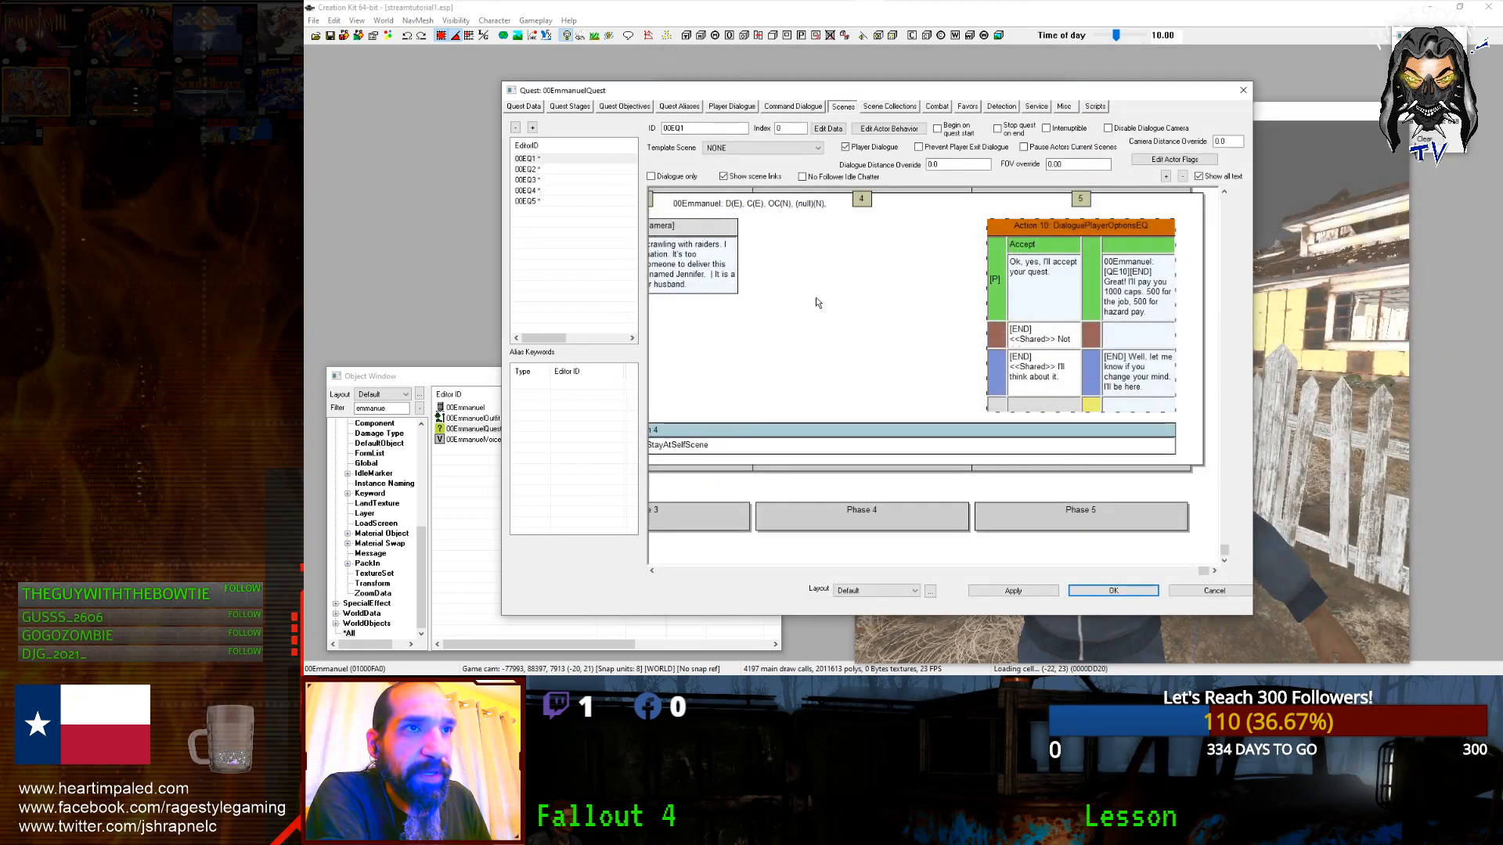
pyautogui.moveTo(1198, 573); pyautogui.dragTo(938, 536)
pyautogui.moveTo(1224, 550); pyautogui.dragTo(1224, 199)
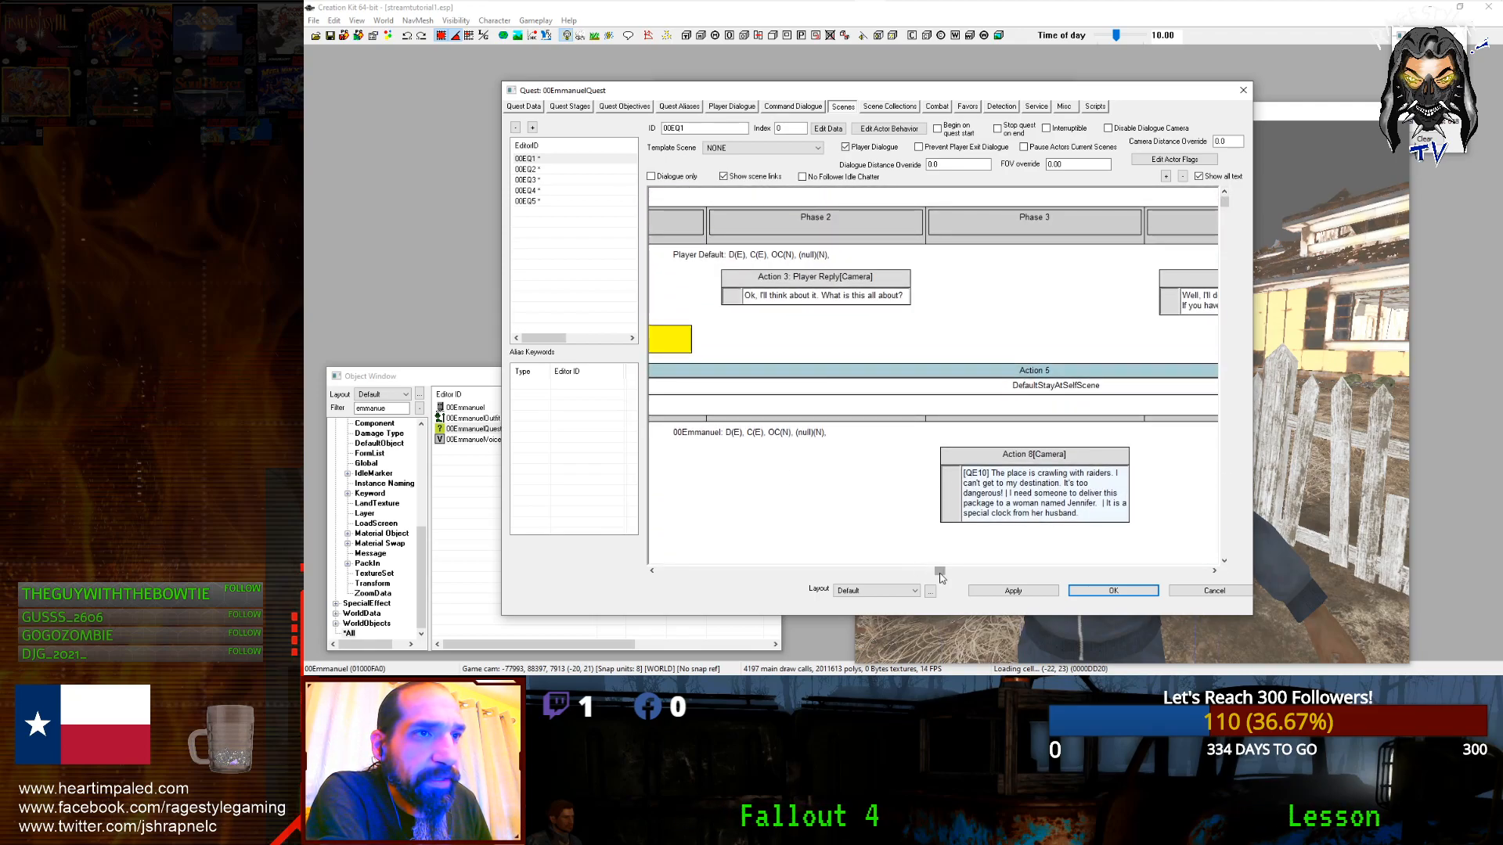
pyautogui.moveTo(939, 572); pyautogui.dragTo(1158, 574)
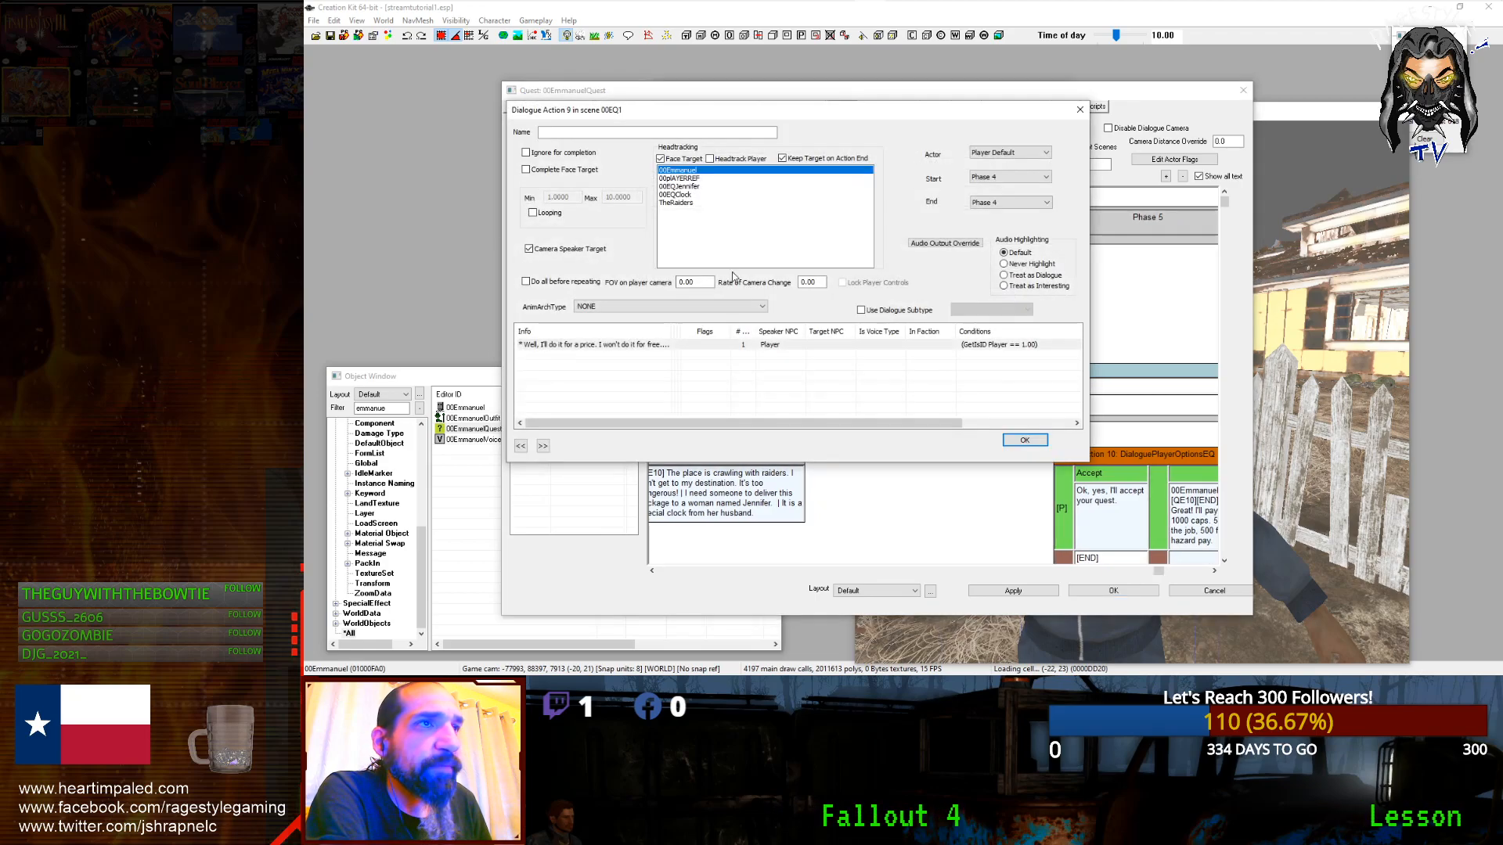
pyautogui.doubleClick(594, 345)
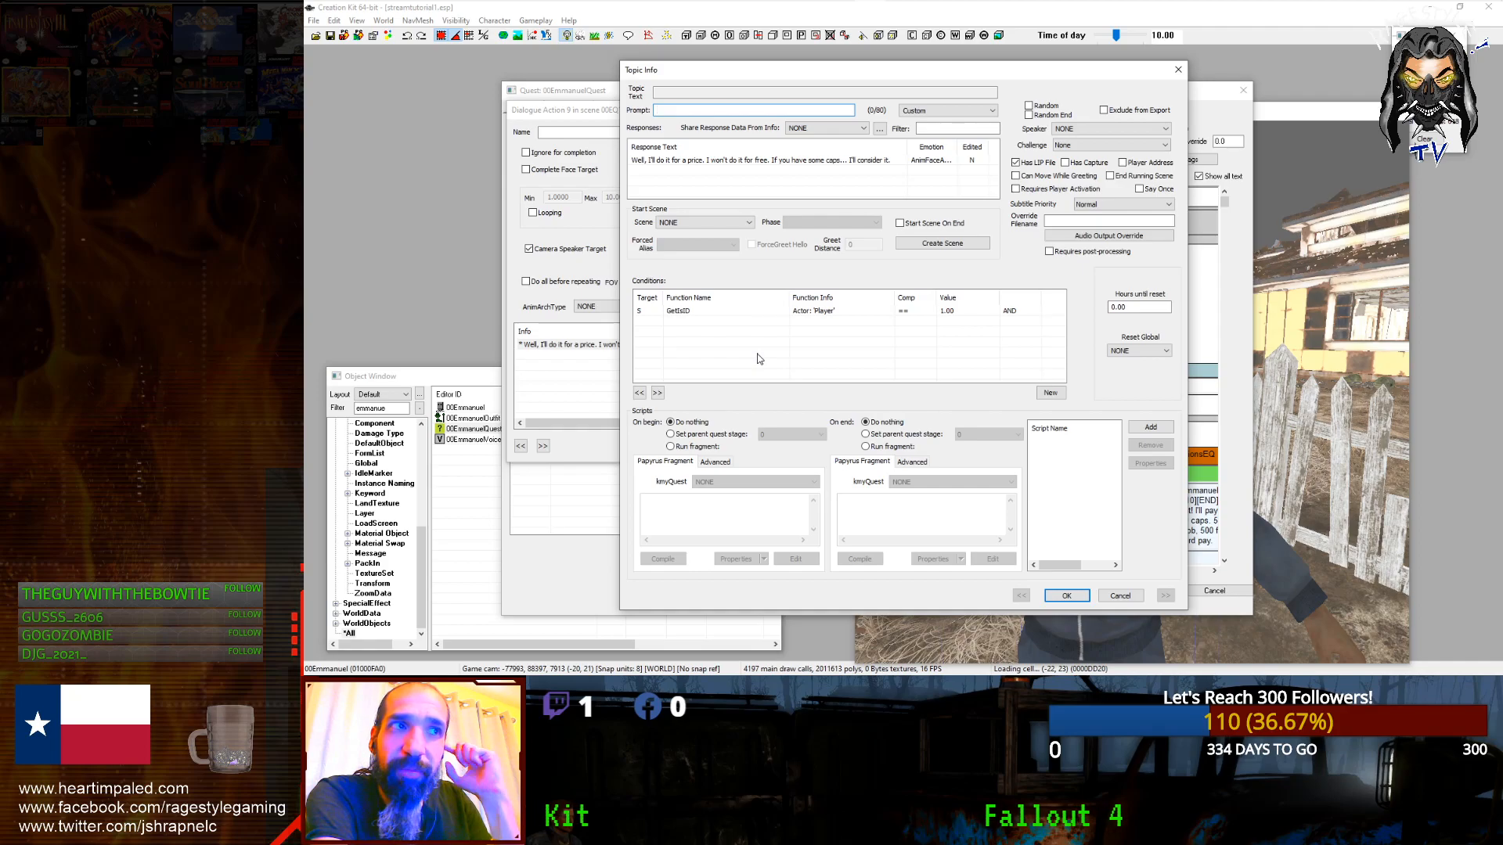
pyautogui.doubleClick(760, 162)
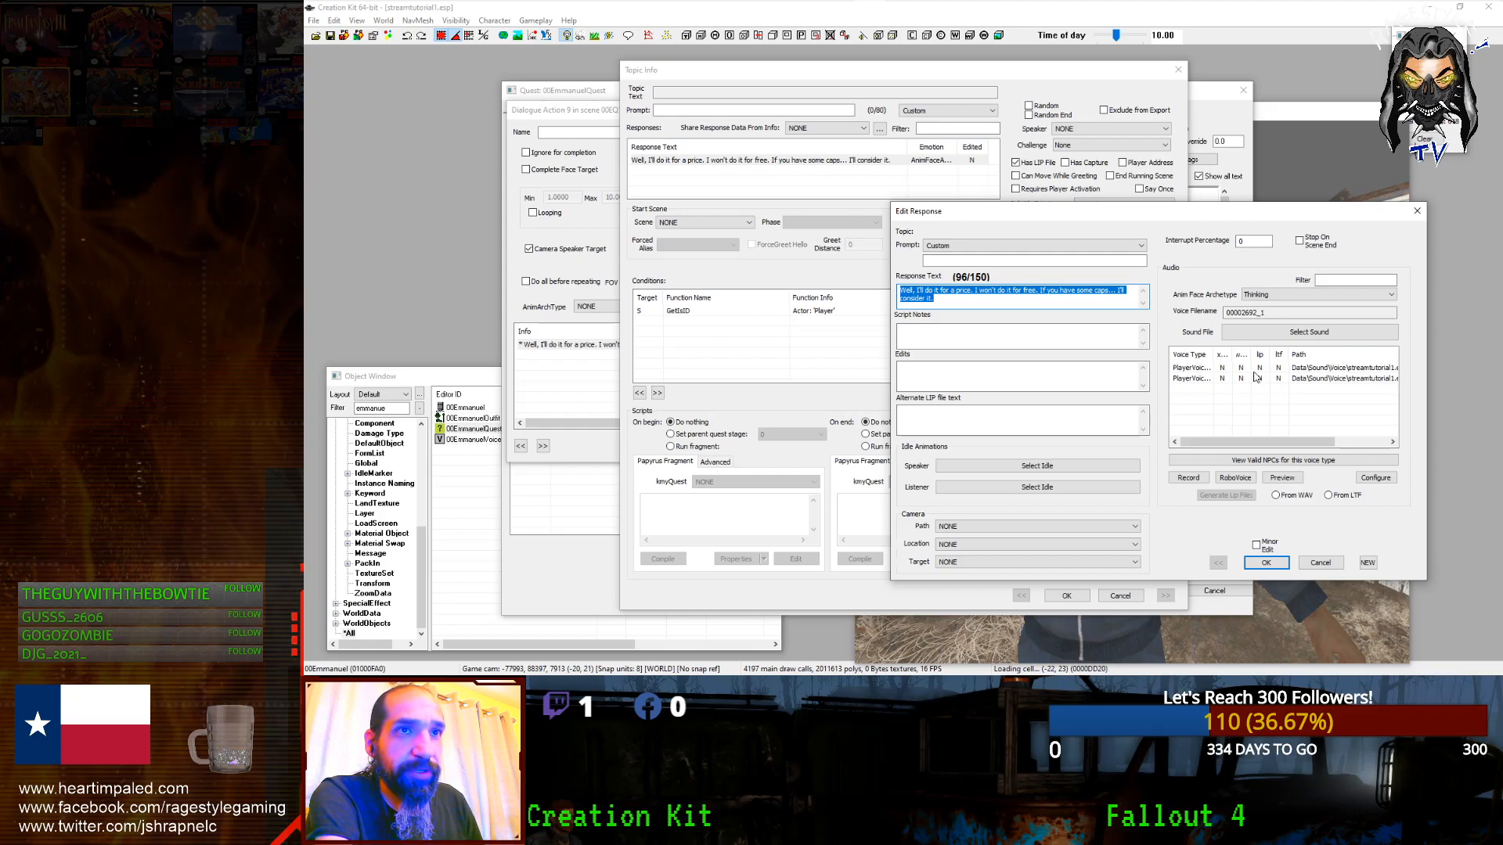
pyautogui.doubleClick(1260, 312)
pyautogui.hotkey('ctrl', 'c')
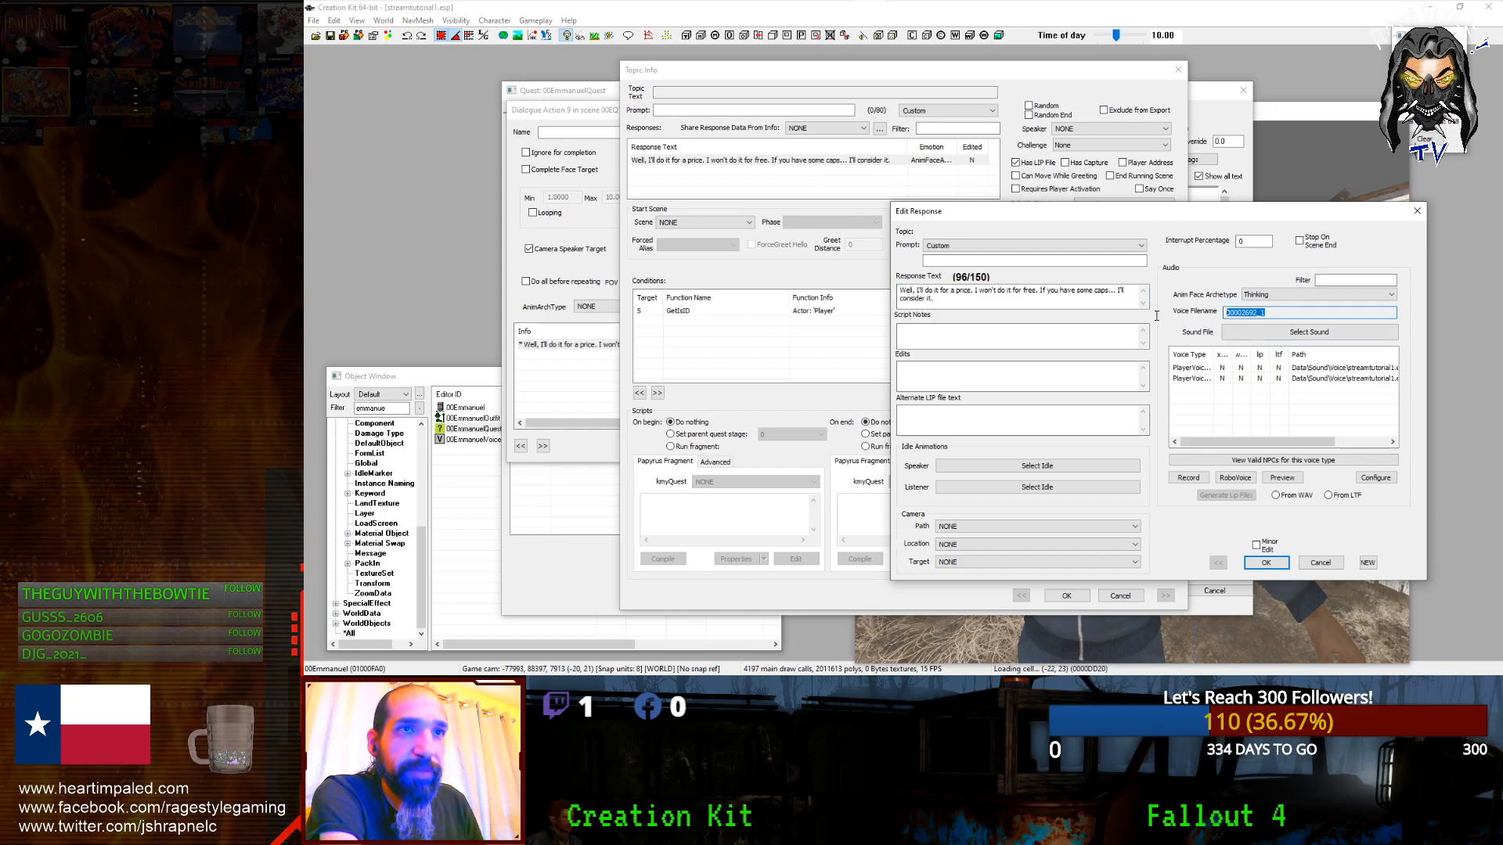
# Step: Switch to Audacity, replace the old track with a recording of the player's price line, trim the leading silence and play it back
pyautogui.moveTo(955, 17)
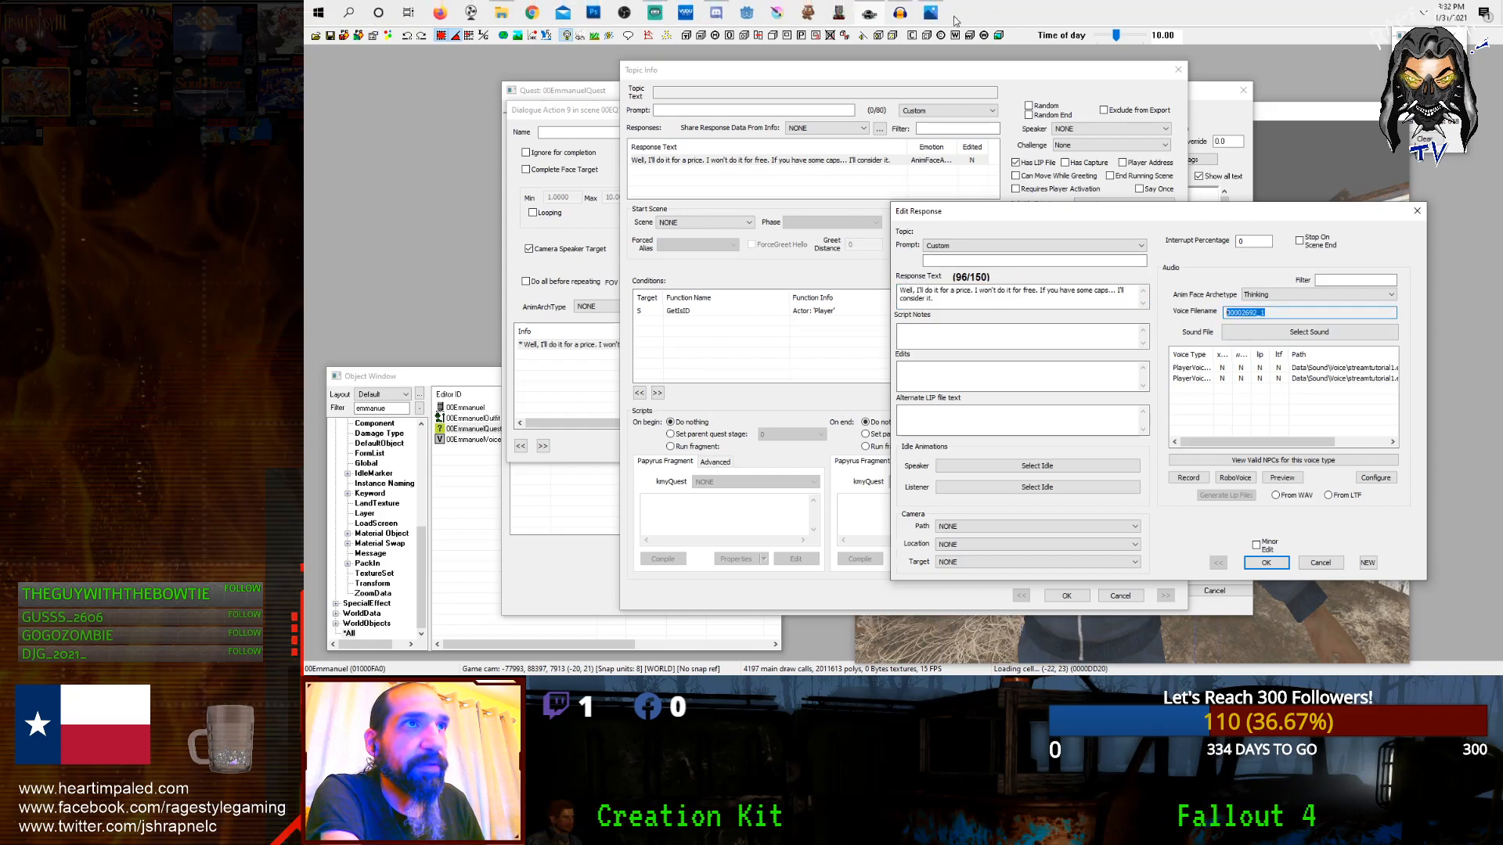
pyautogui.click(900, 13)
pyautogui.click(394, 205)
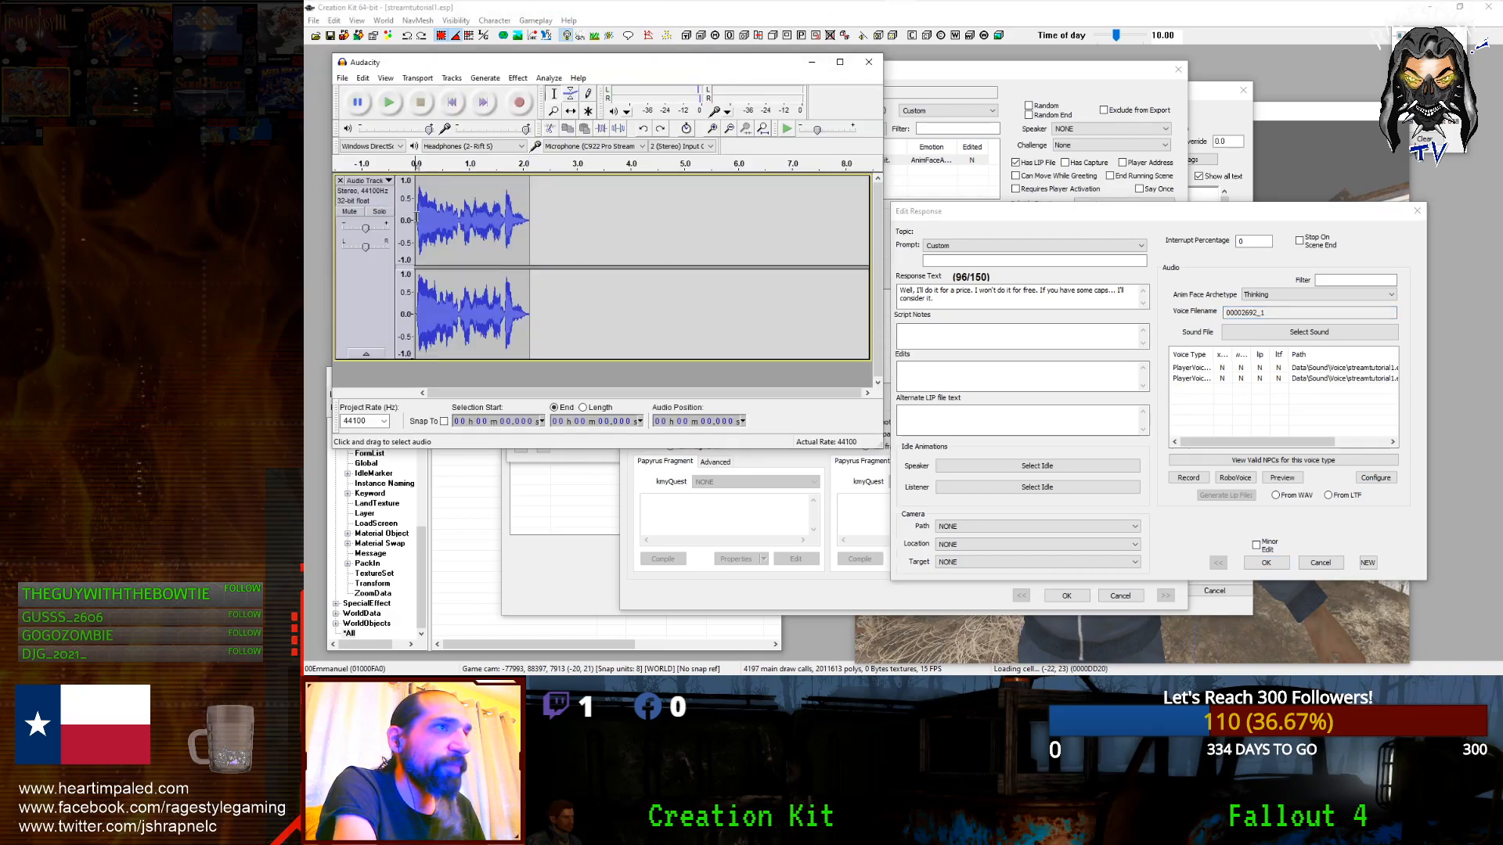
pyautogui.click(340, 180)
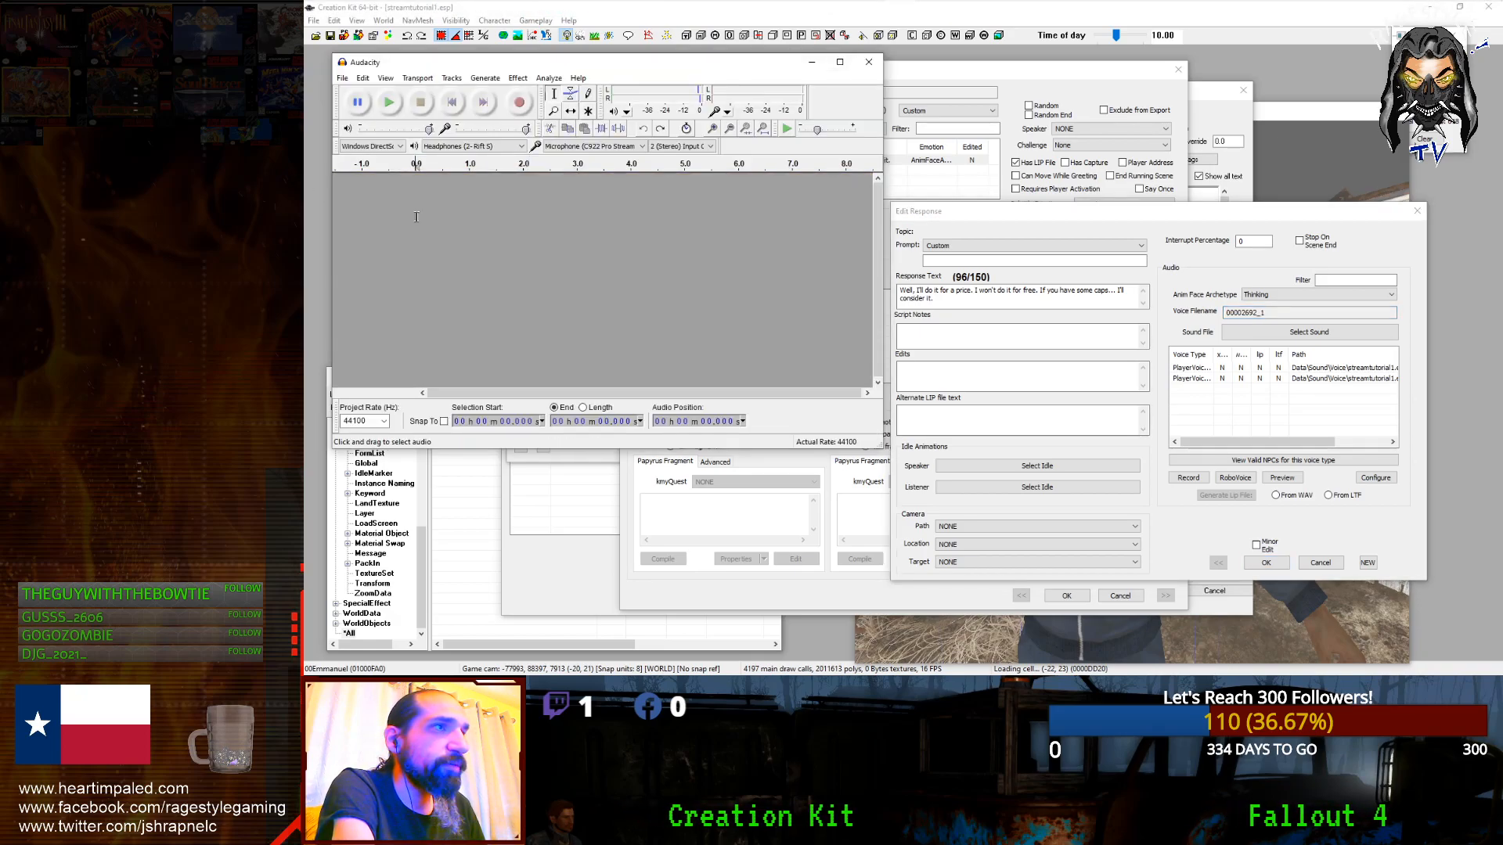
pyautogui.click(518, 103)
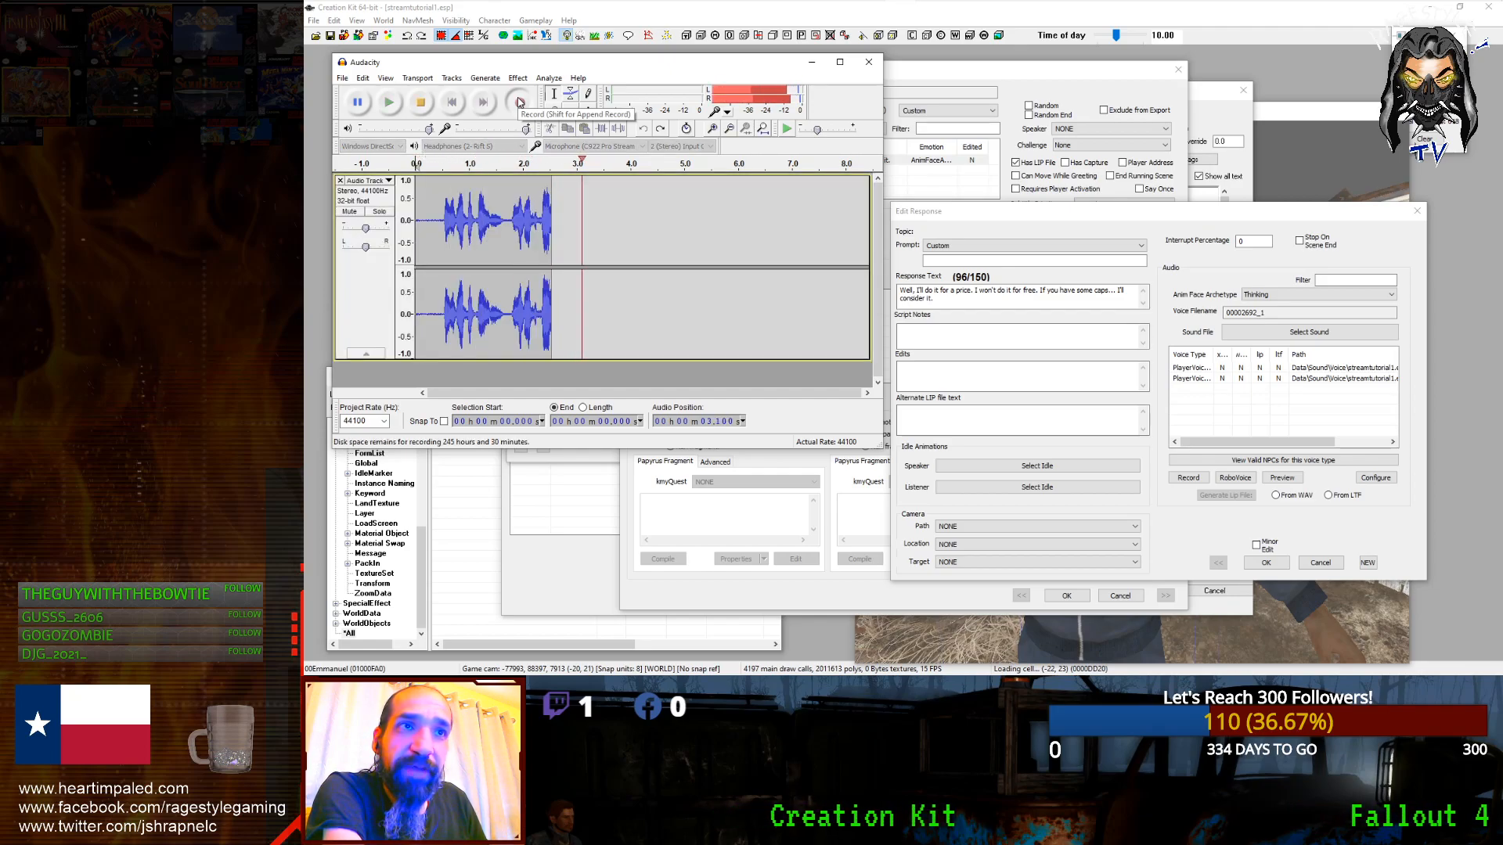
pyautogui.click(427, 113)
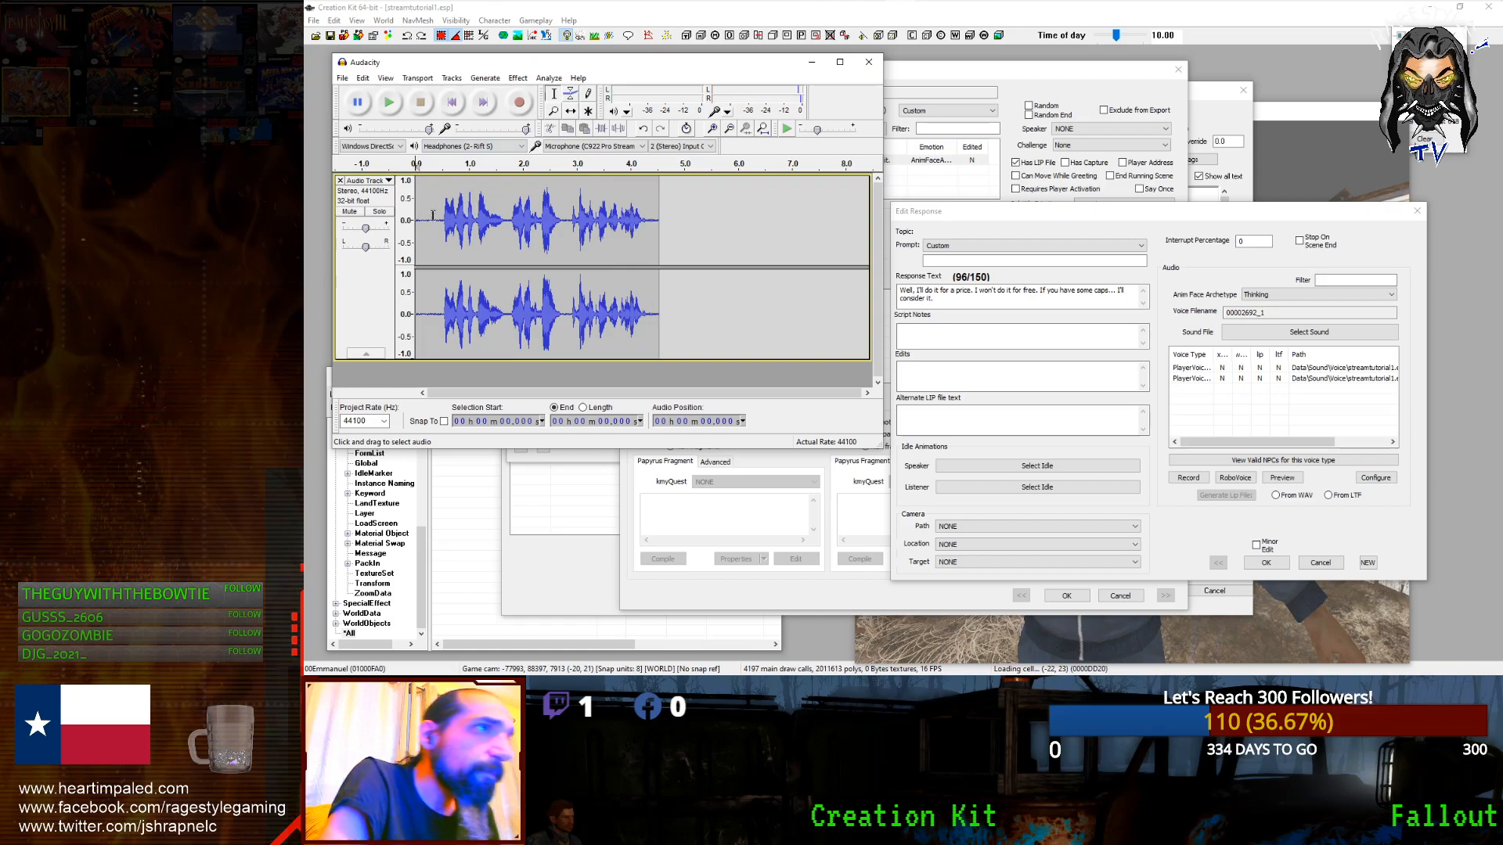
pyautogui.press('space')
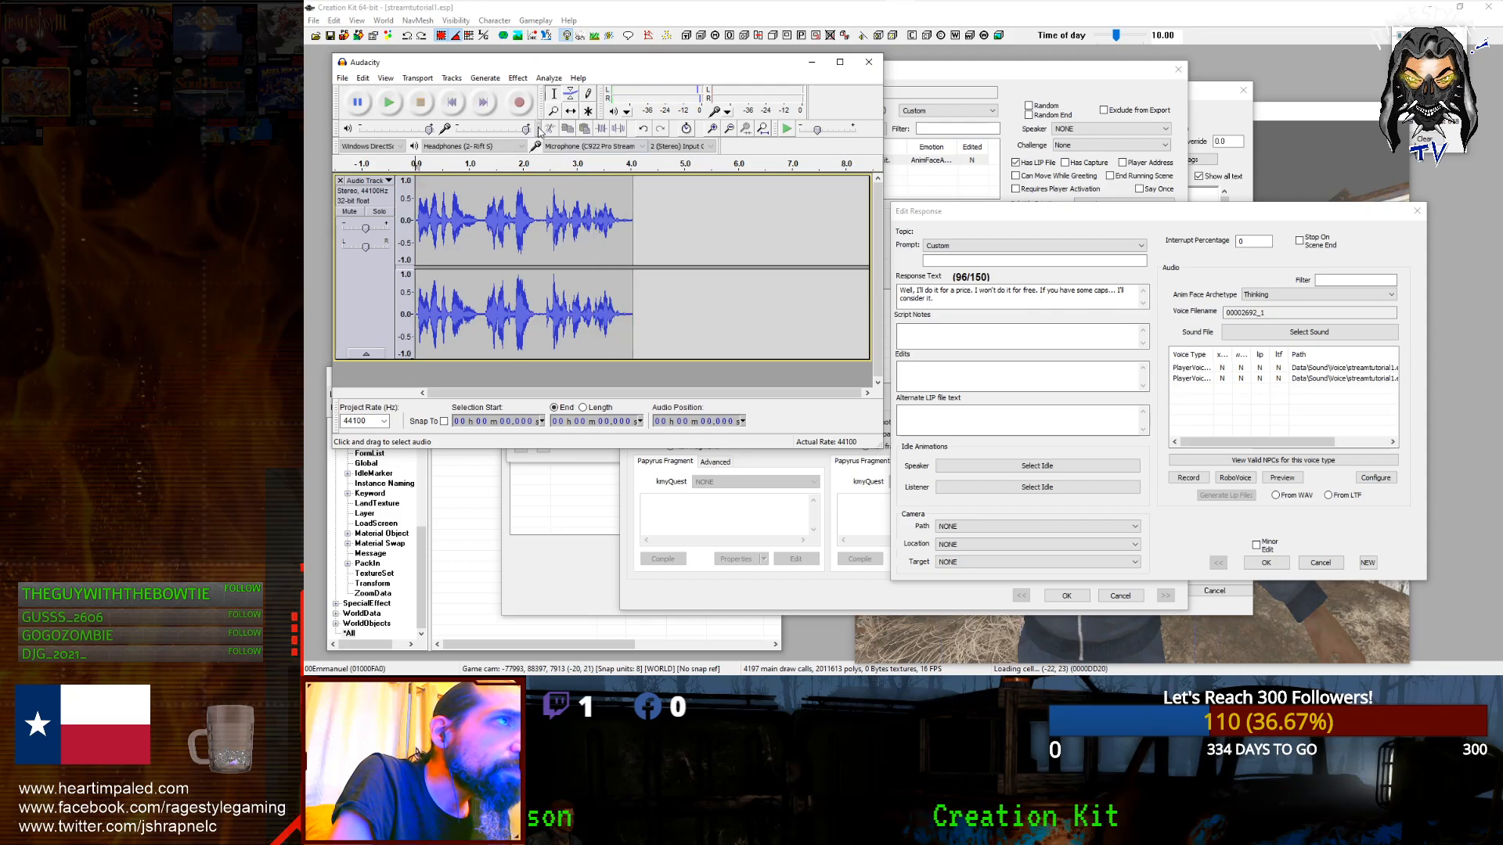
# Step: Convert the price-line recording to mono, apply Noise Removal and play the result
pyautogui.click(486, 78)
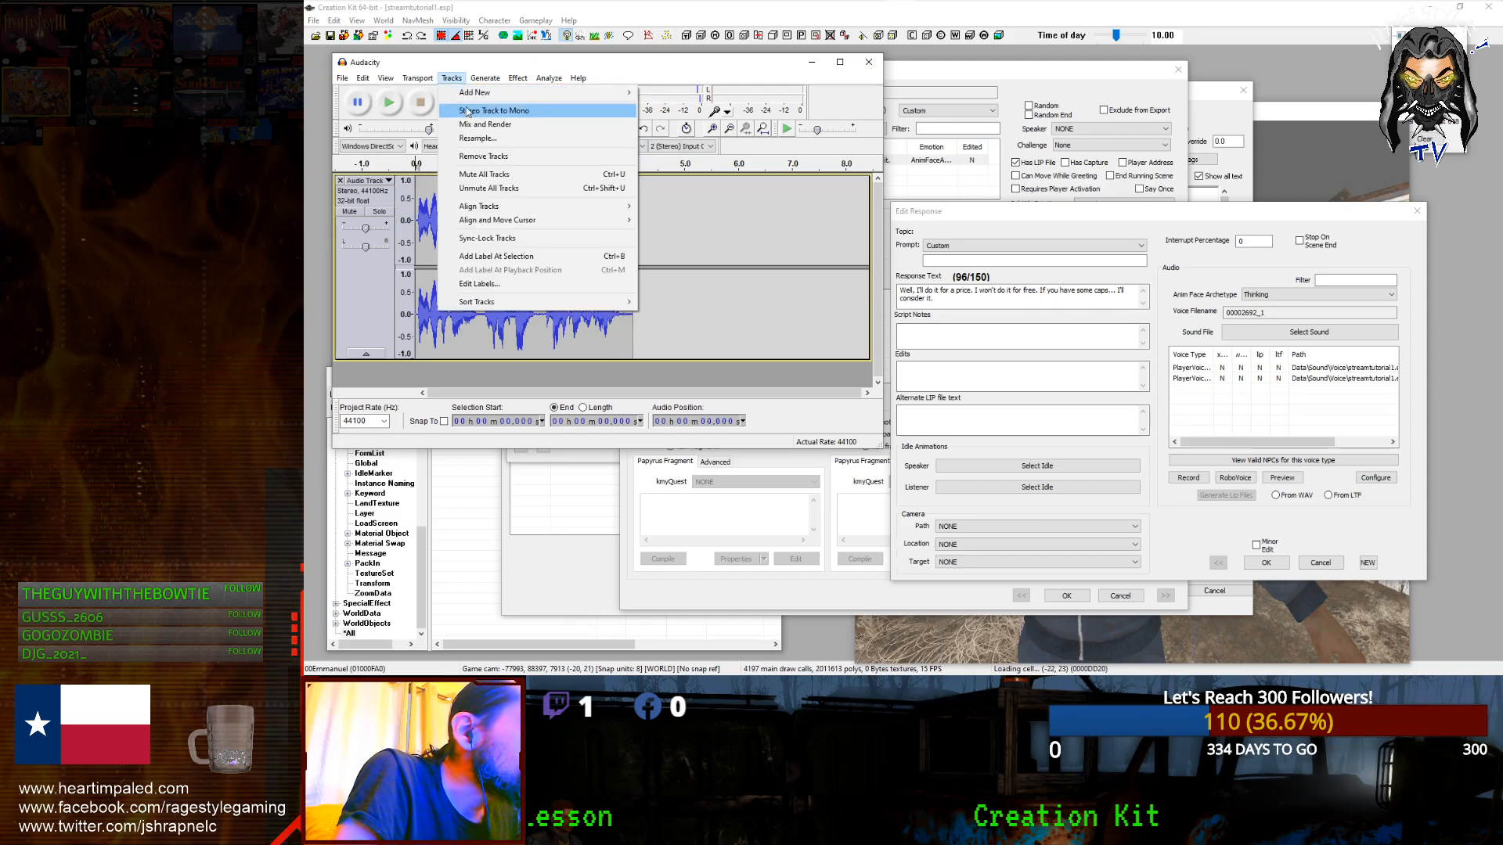
pyautogui.click(493, 110)
pyautogui.click(486, 77)
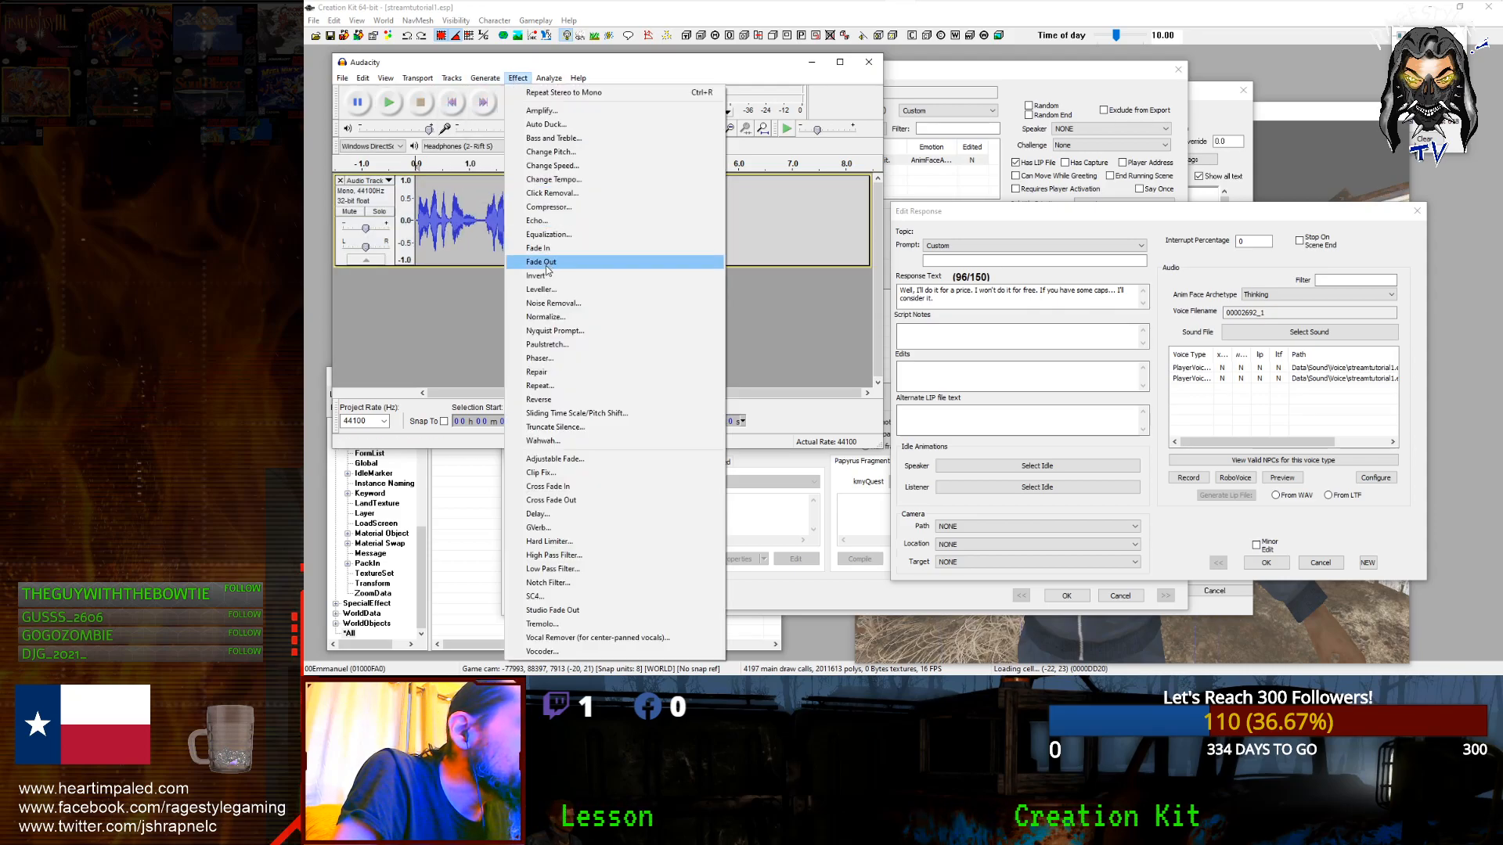
pyautogui.click(547, 303)
pyautogui.press('space')
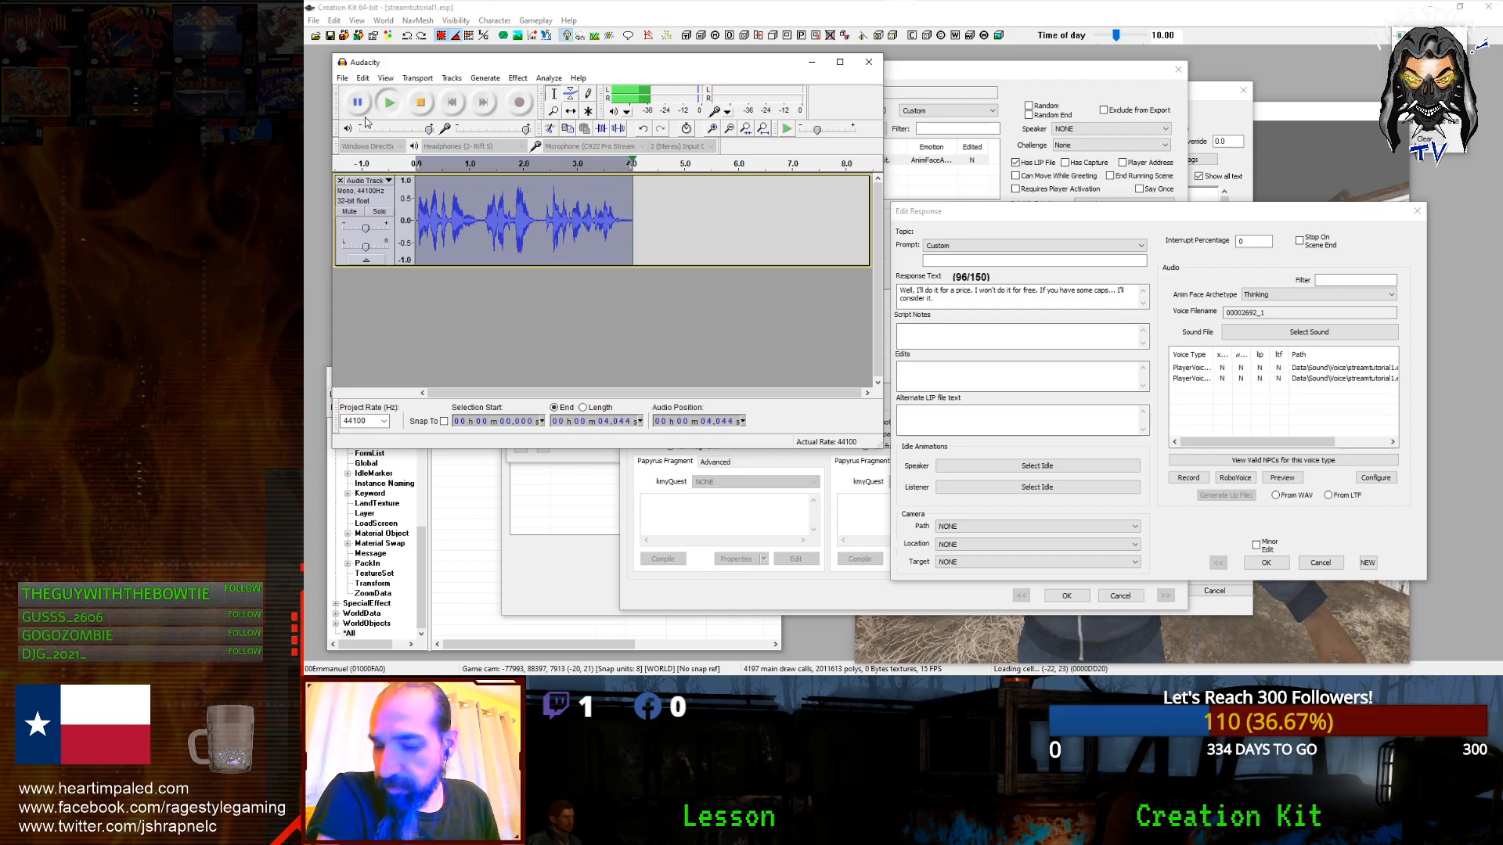
# Step: Export the price line as the 16-bit WAV file 00002692_1 in the PlayerVoiceMale01 folder with empty metadata
pyautogui.click(343, 78)
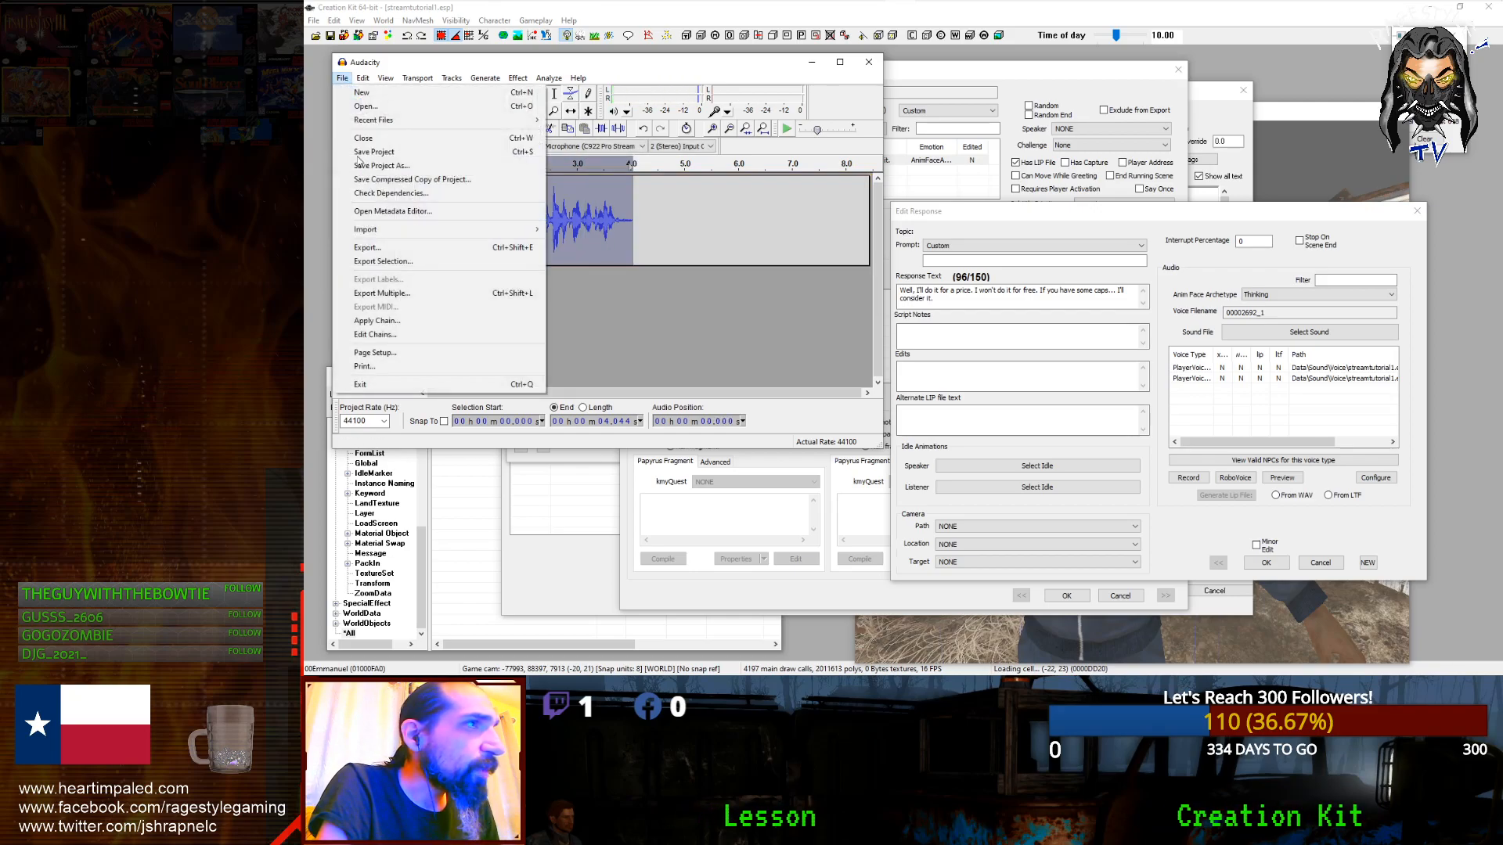
pyautogui.click(392, 244)
pyautogui.hotkey('ctrl', 'v')
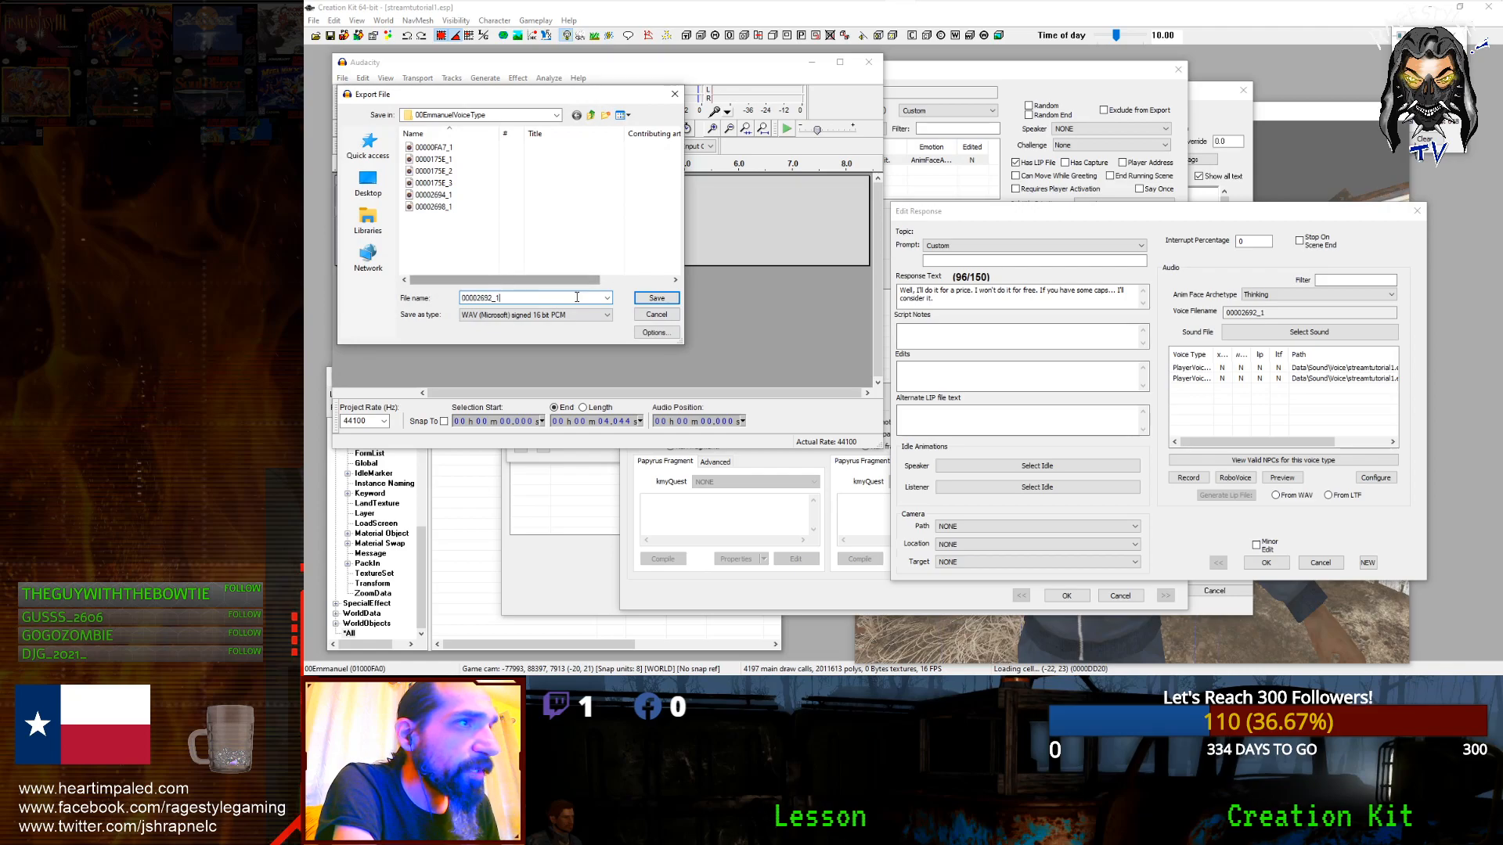
pyautogui.click(591, 116)
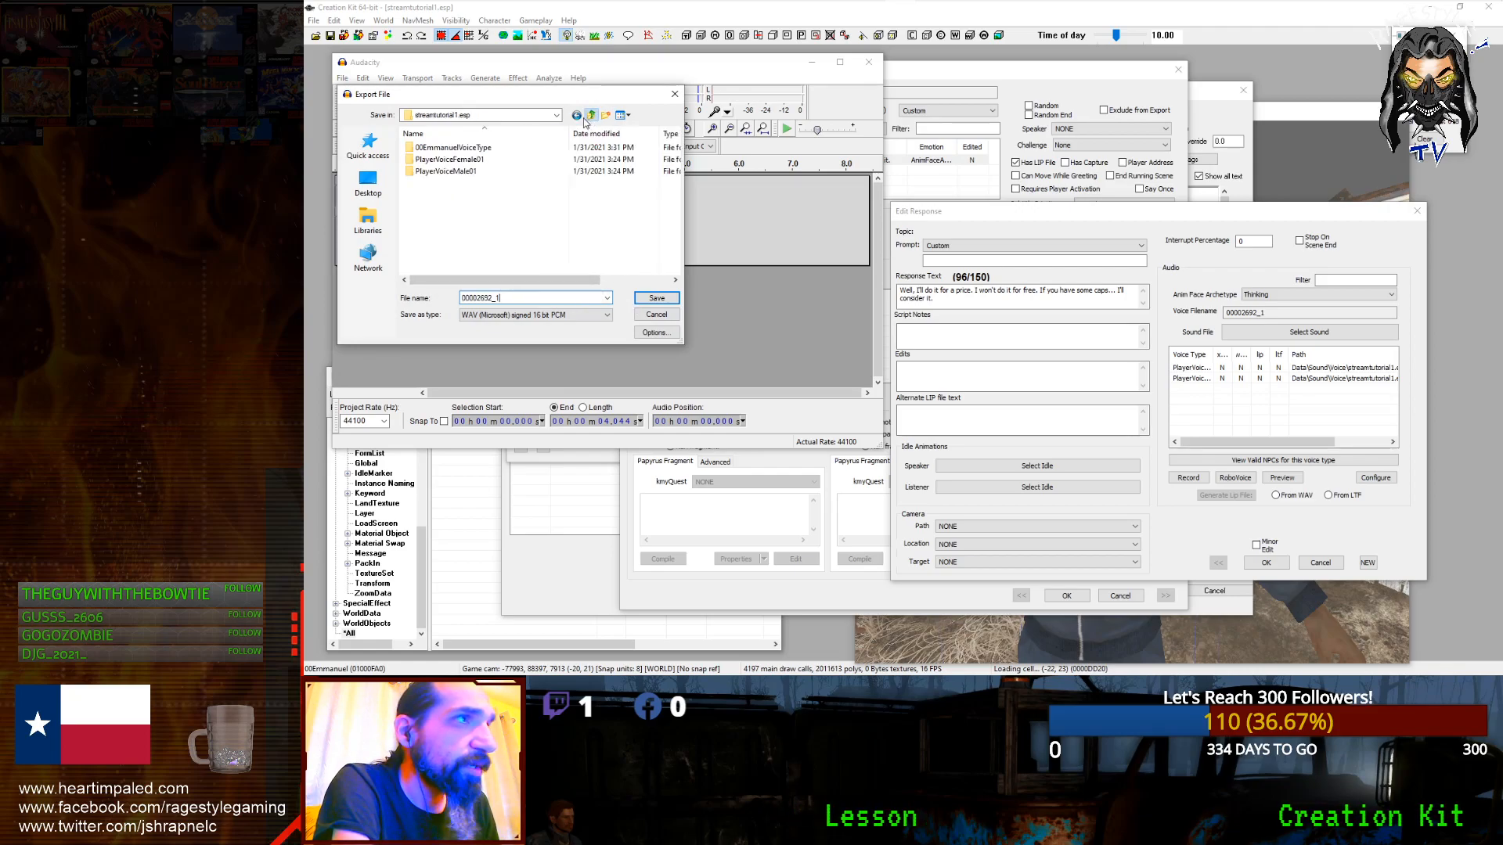
pyautogui.doubleClick(468, 172)
pyautogui.press('Return')
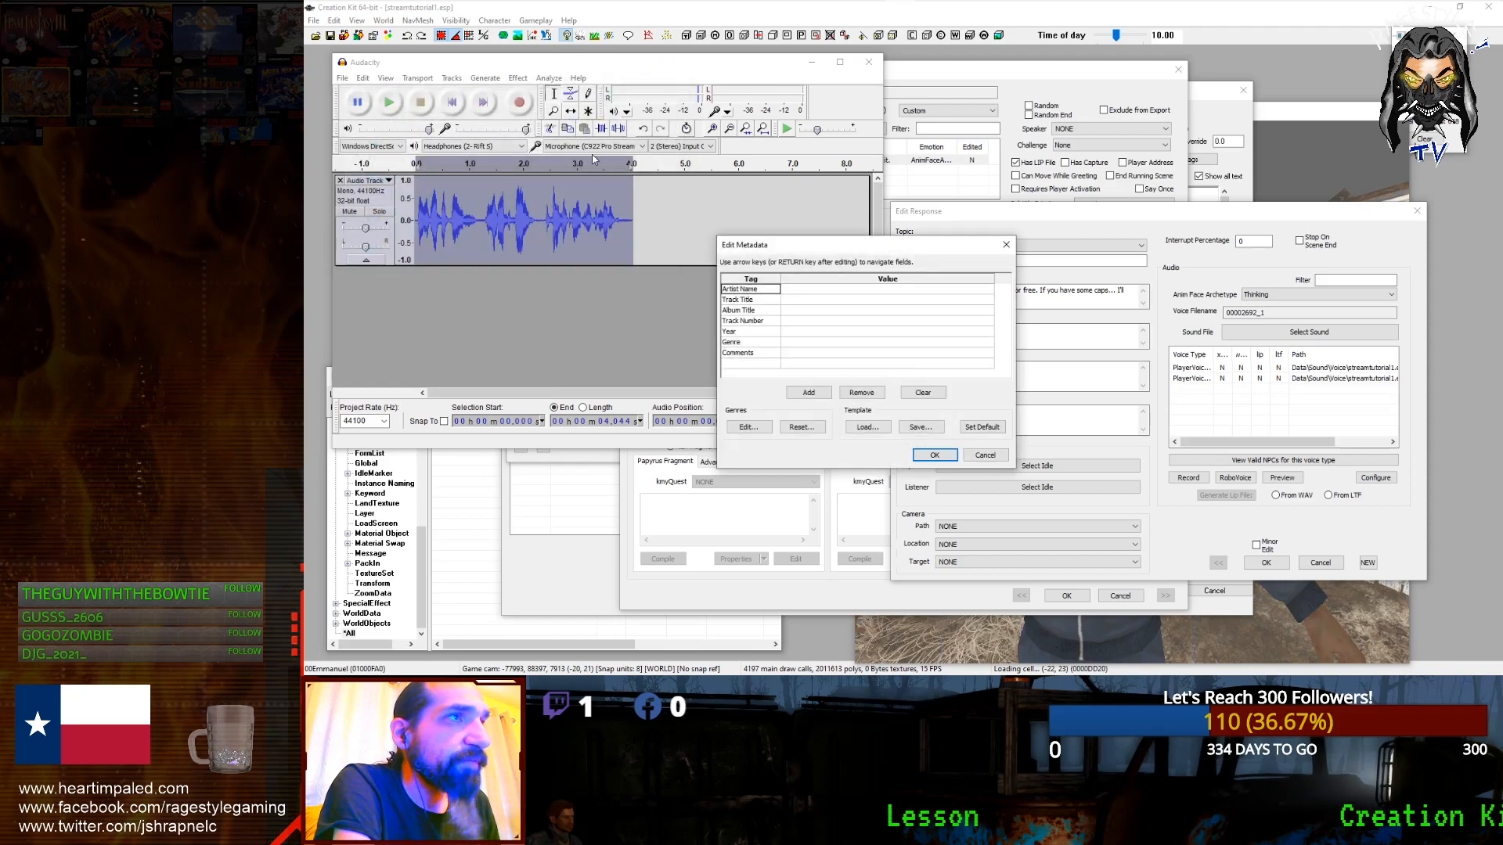
pyautogui.click(928, 455)
# Step: Export the same price line again as a 16-bit WAV into the PlayerVoiceFemale01 folder, using the same voice filename
pyautogui.click(342, 78)
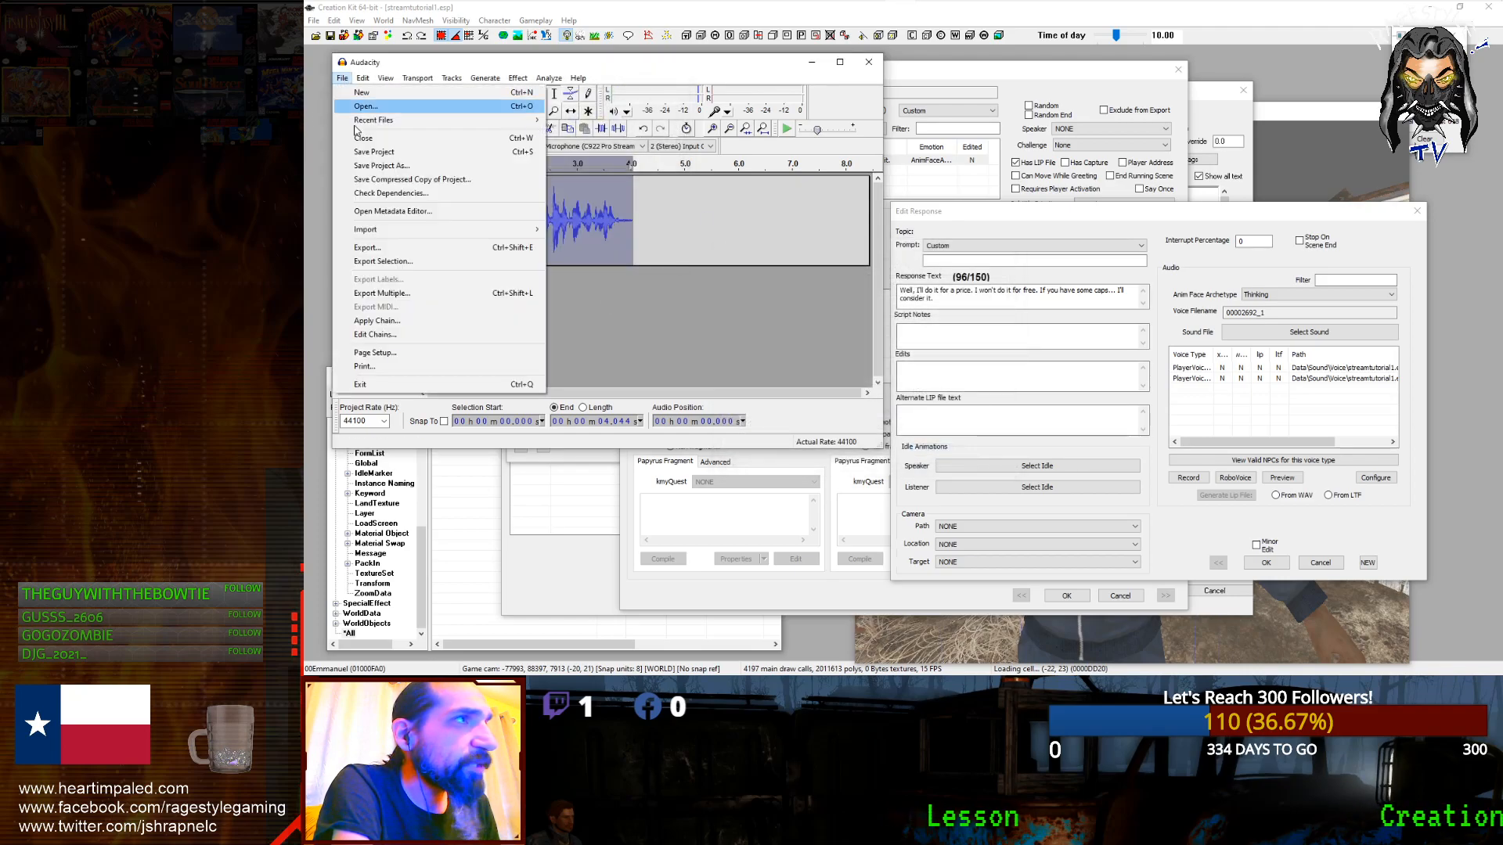
pyautogui.click(368, 248)
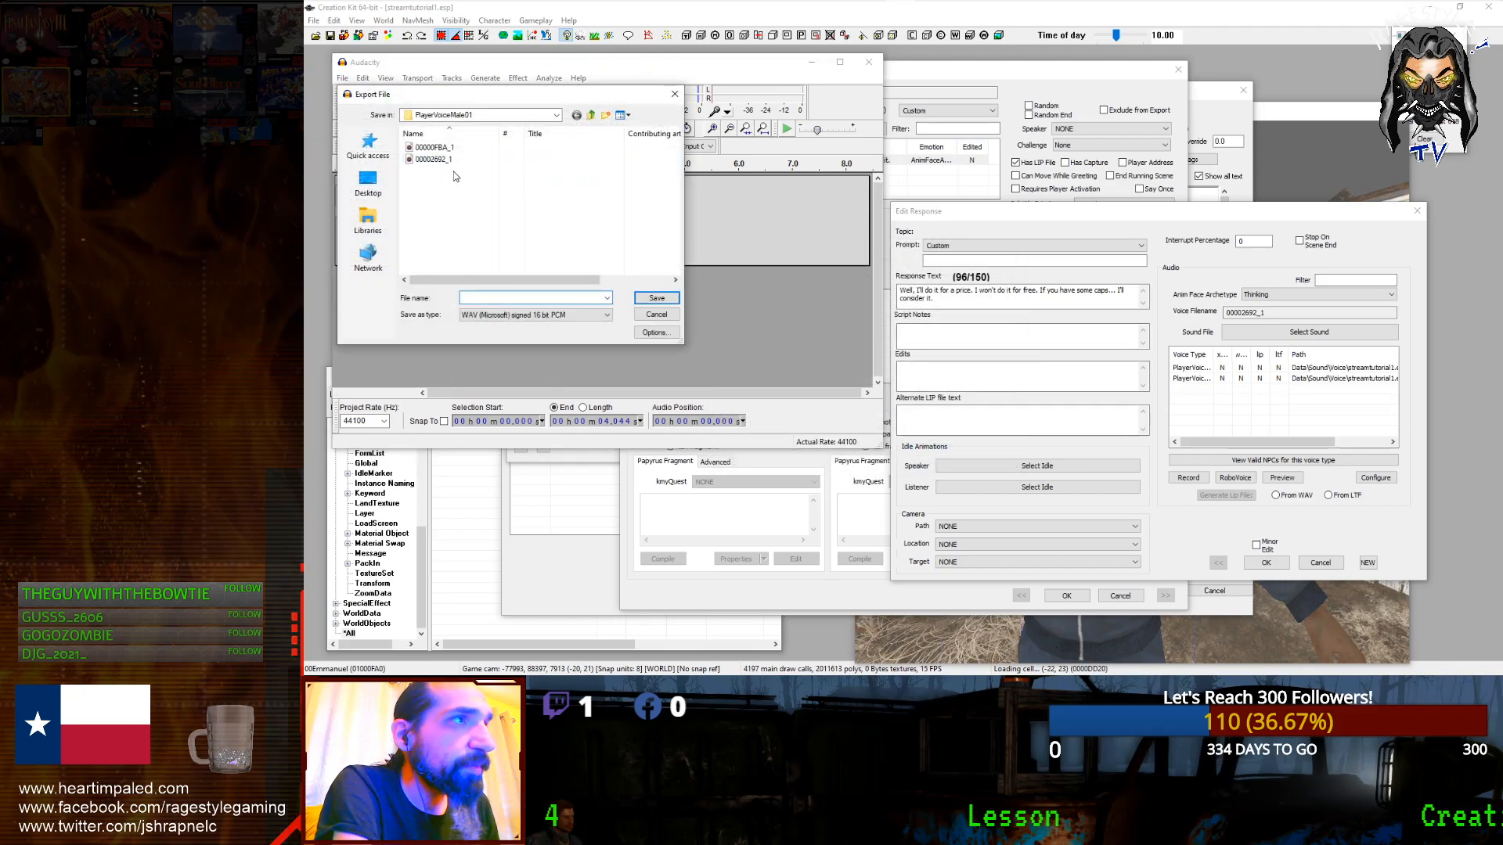
pyautogui.click(590, 115)
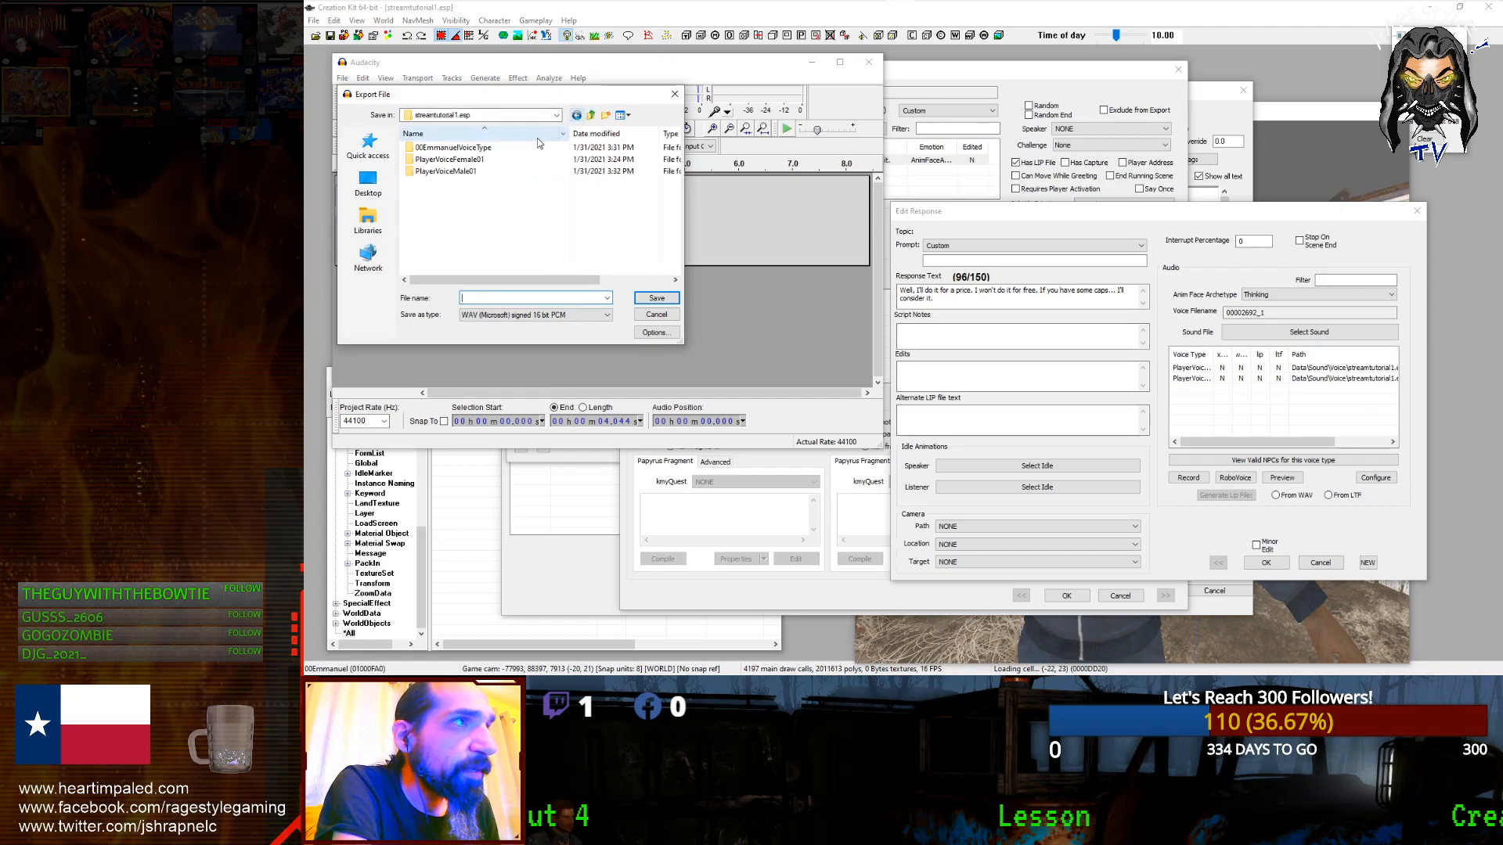
pyautogui.click(463, 160)
pyautogui.doubleClick(482, 159)
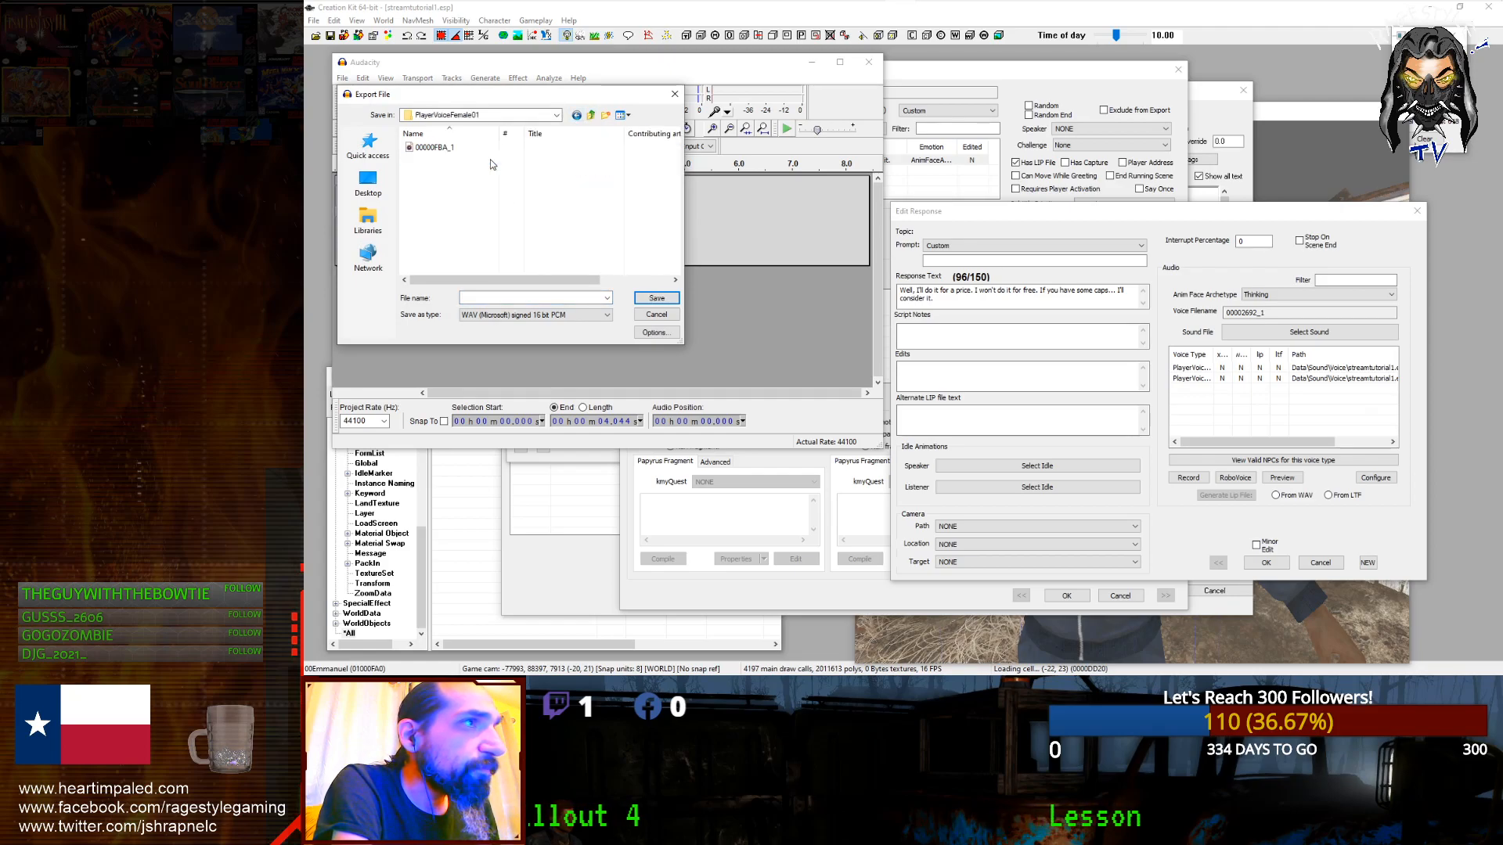
pyautogui.click(658, 298)
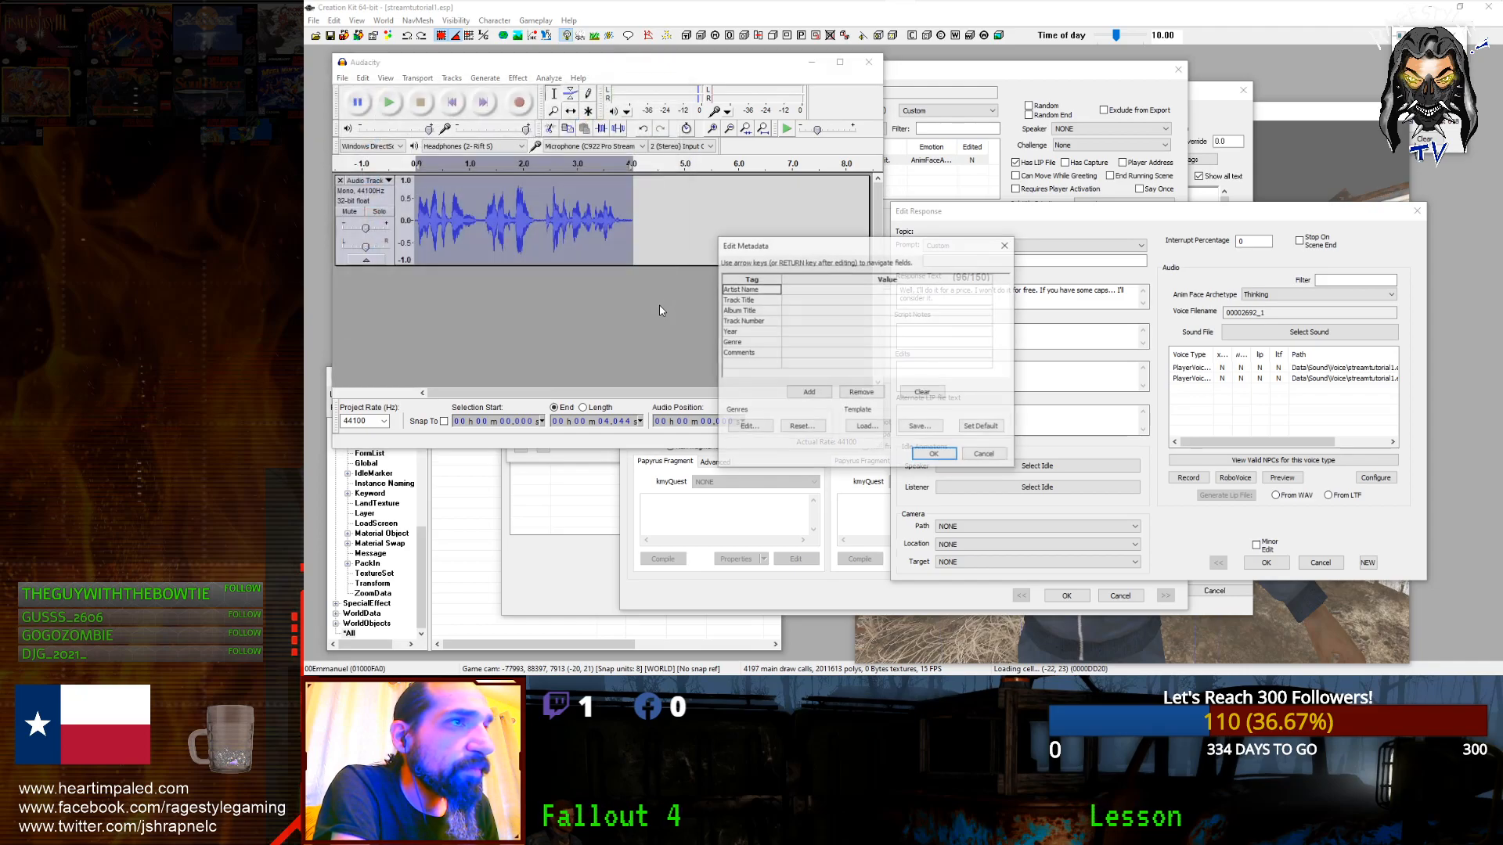
pyautogui.click(926, 455)
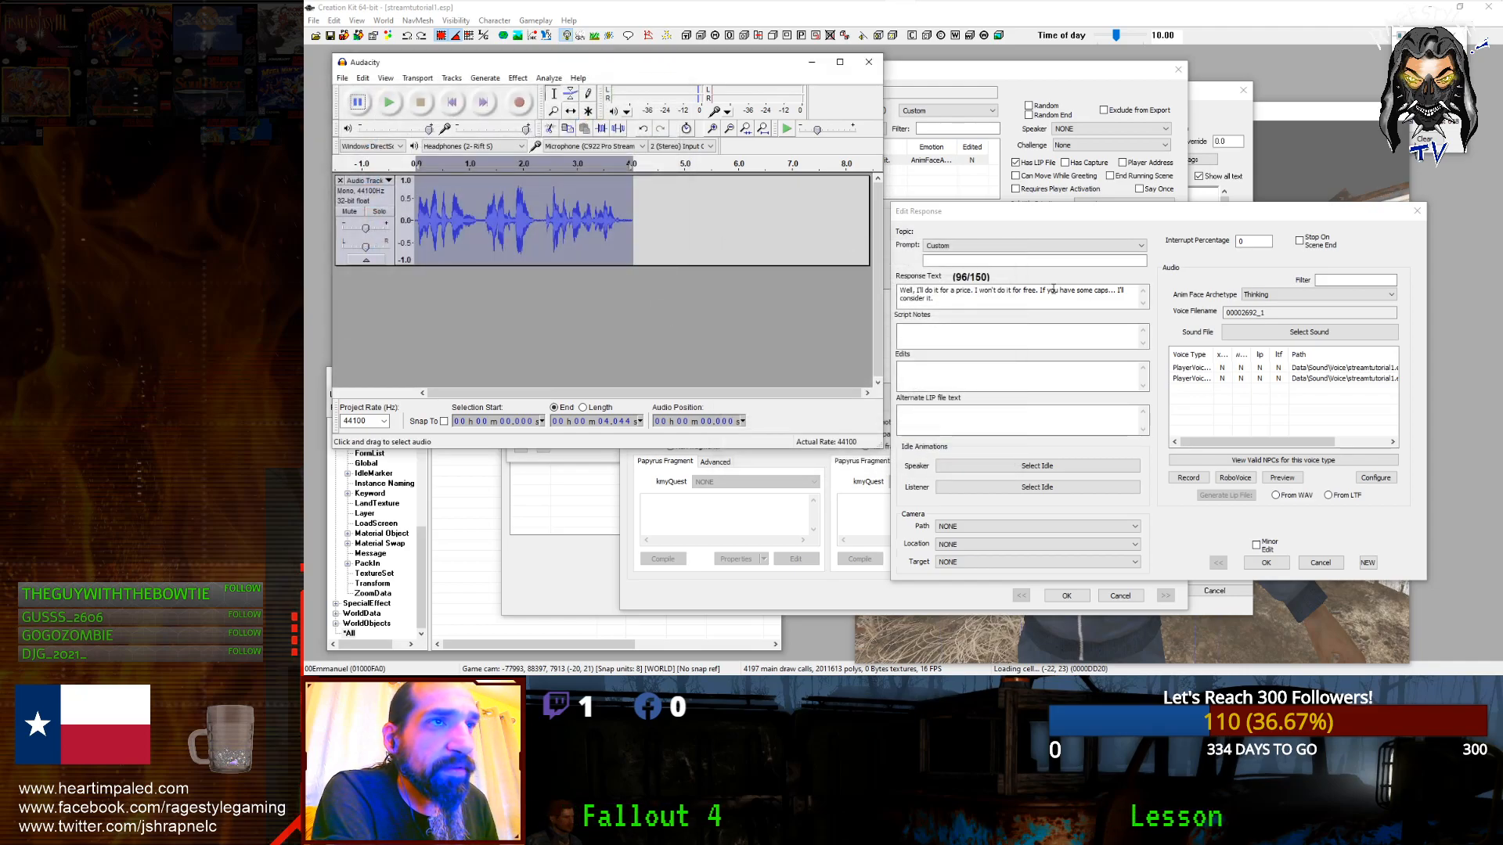
# Step: Close the price-line response, its topic info and Dialogue Action 9 in the Creation Kit
pyautogui.click(1283, 563)
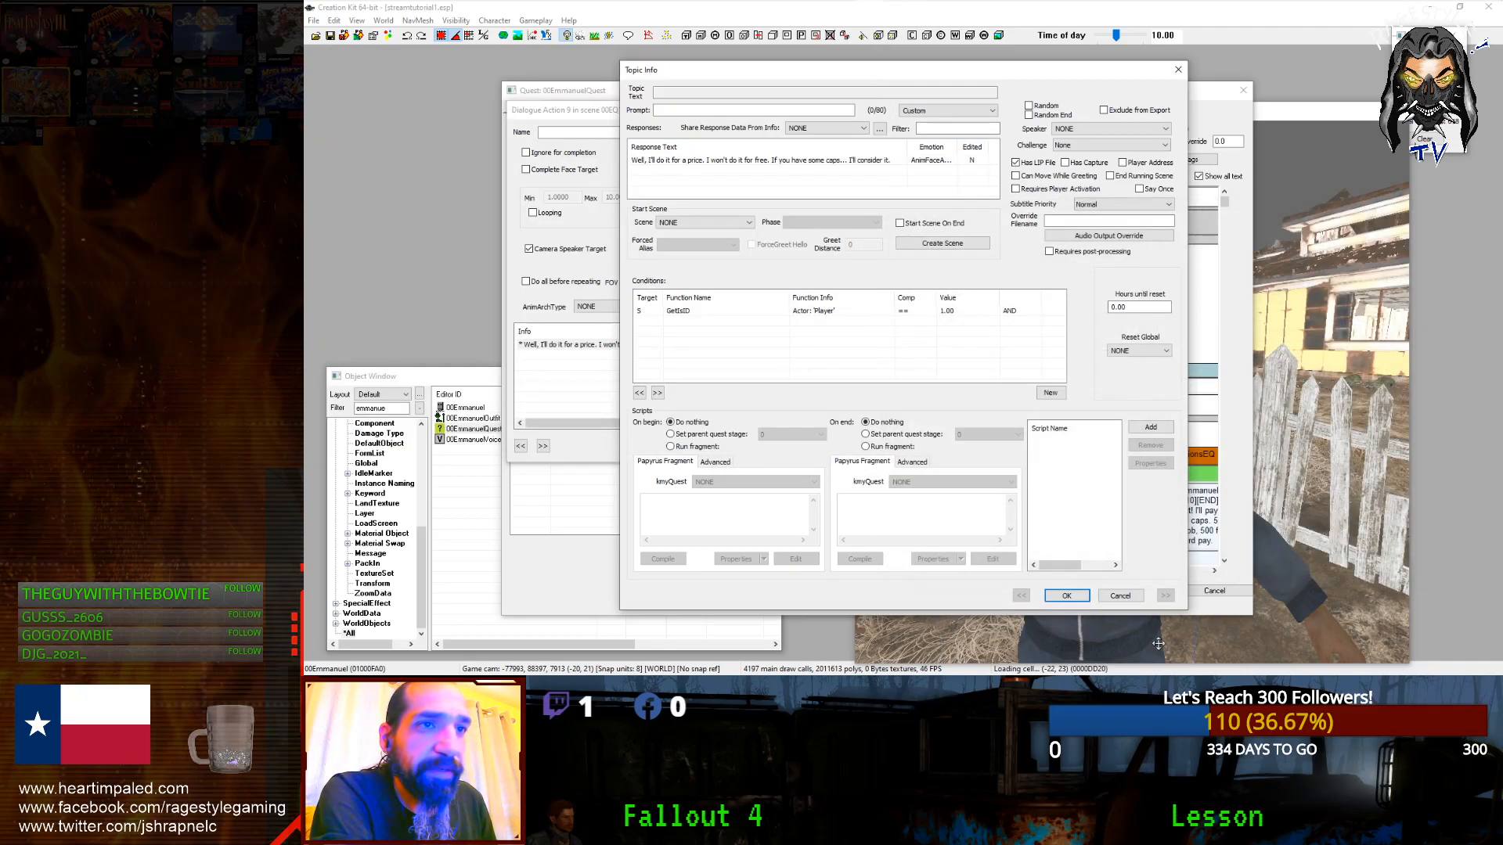
pyautogui.click(1115, 594)
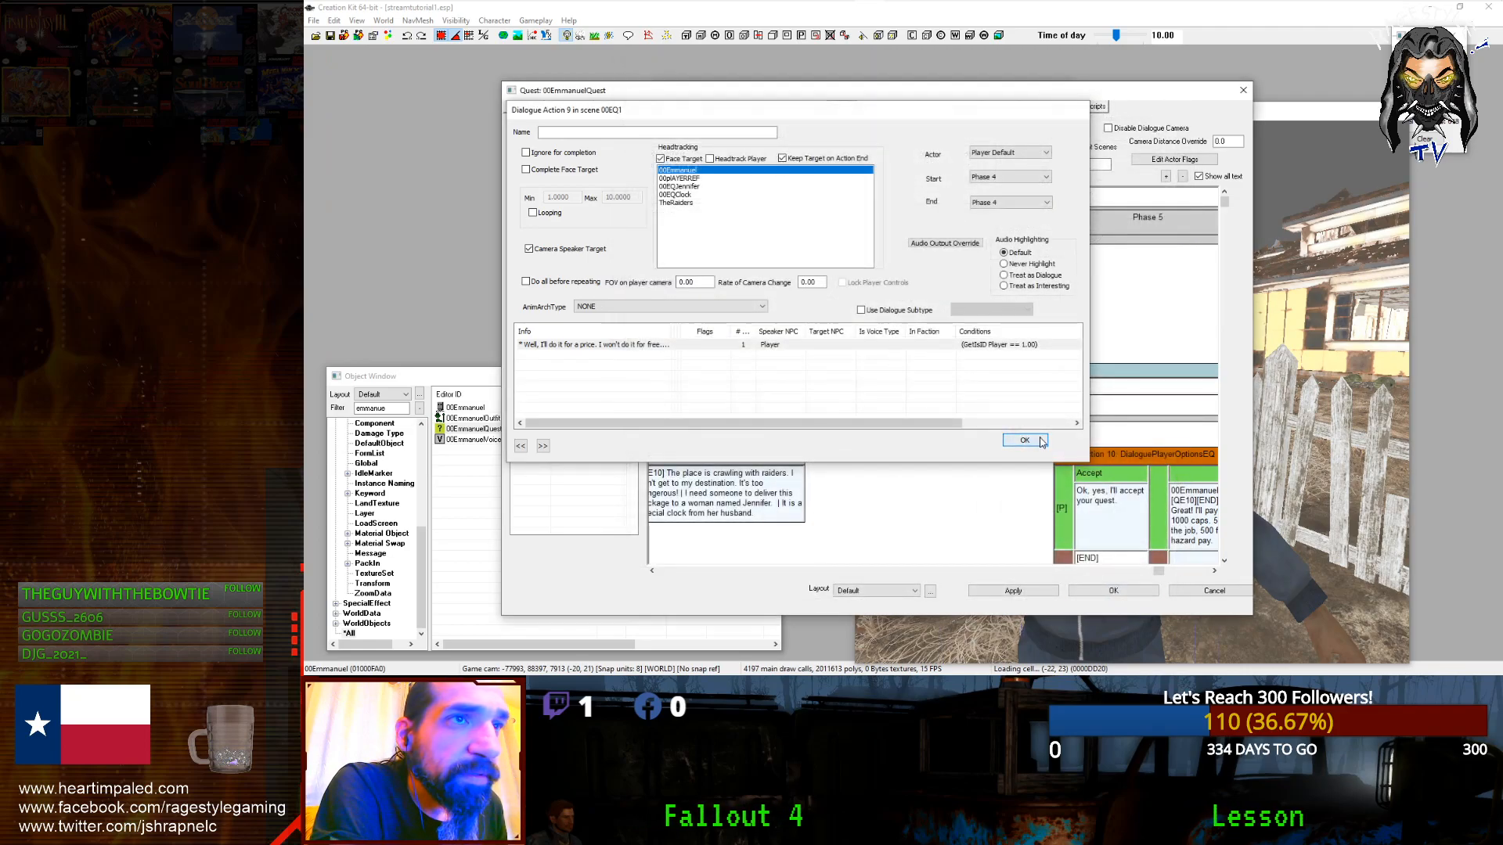
pyautogui.click(1025, 440)
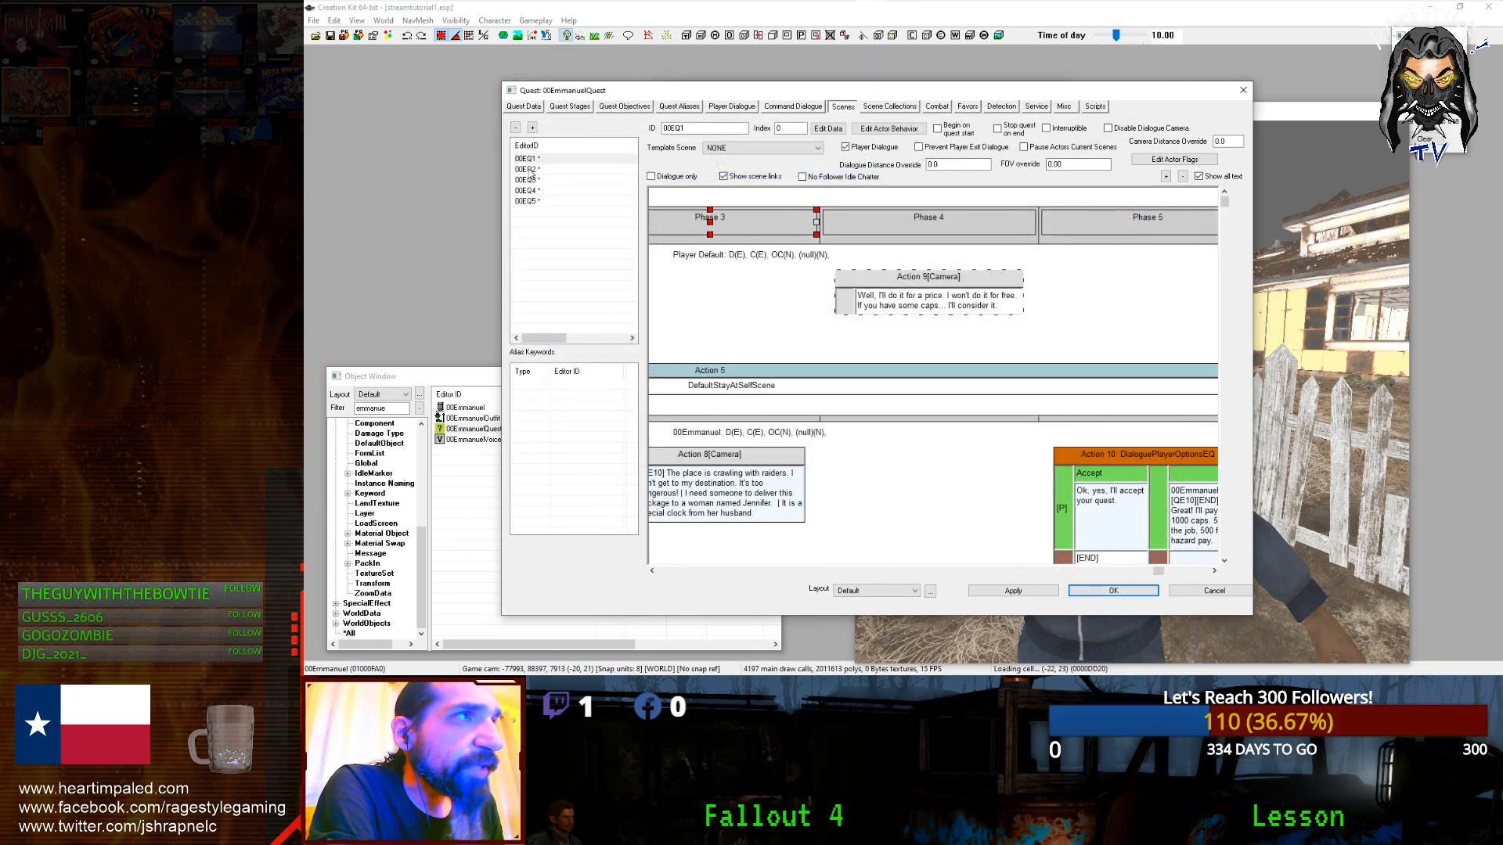
# Step: Open the Start Greeting topic of scene 00EQ3 and widen the Function Info column to read its voice type condition
pyautogui.click(574, 170)
pyautogui.click(539, 180)
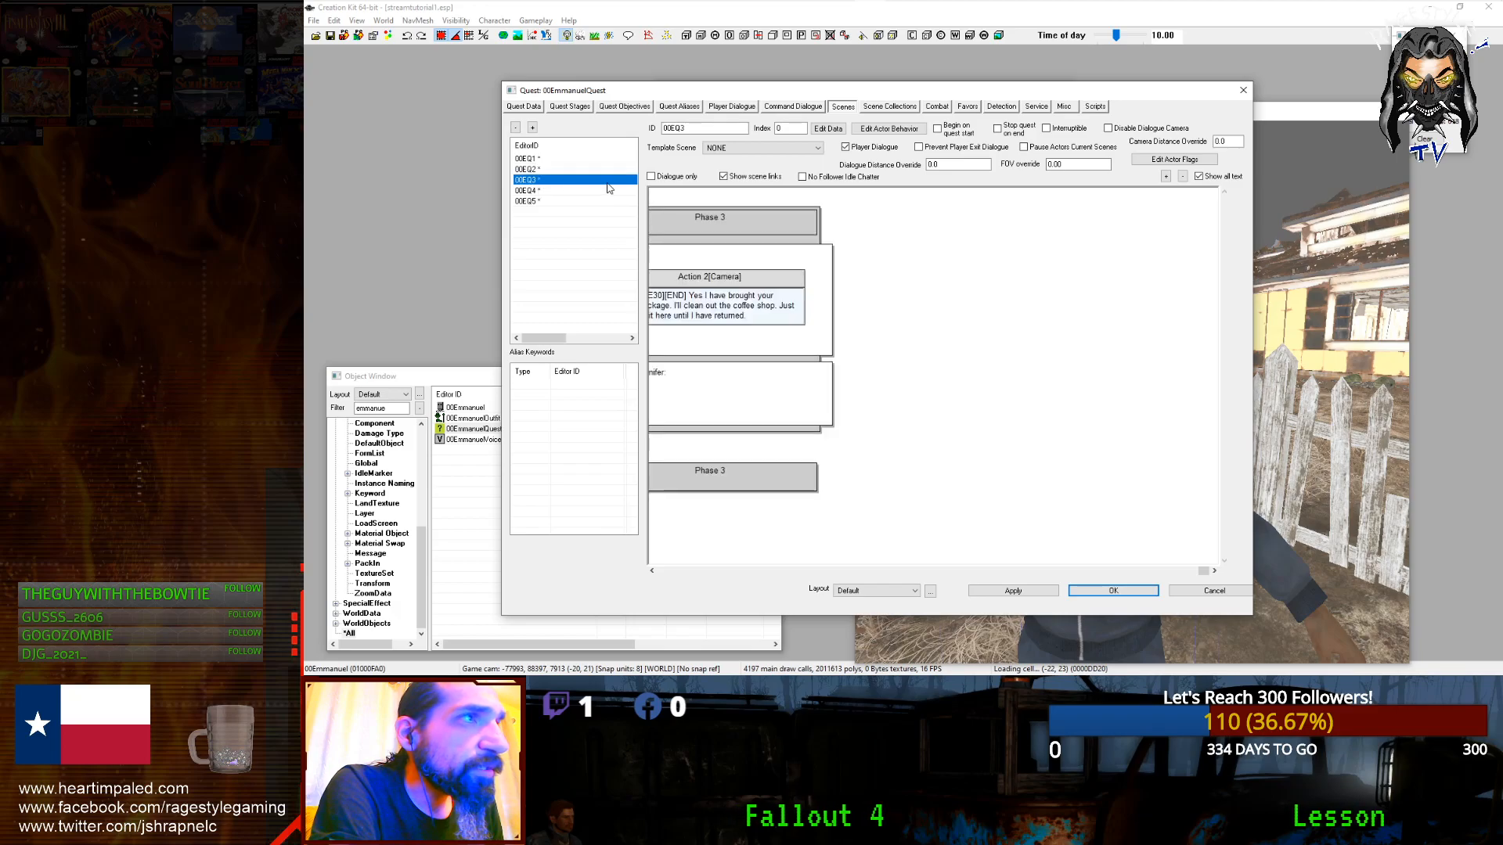
pyautogui.moveTo(1203, 572); pyautogui.dragTo(671, 605)
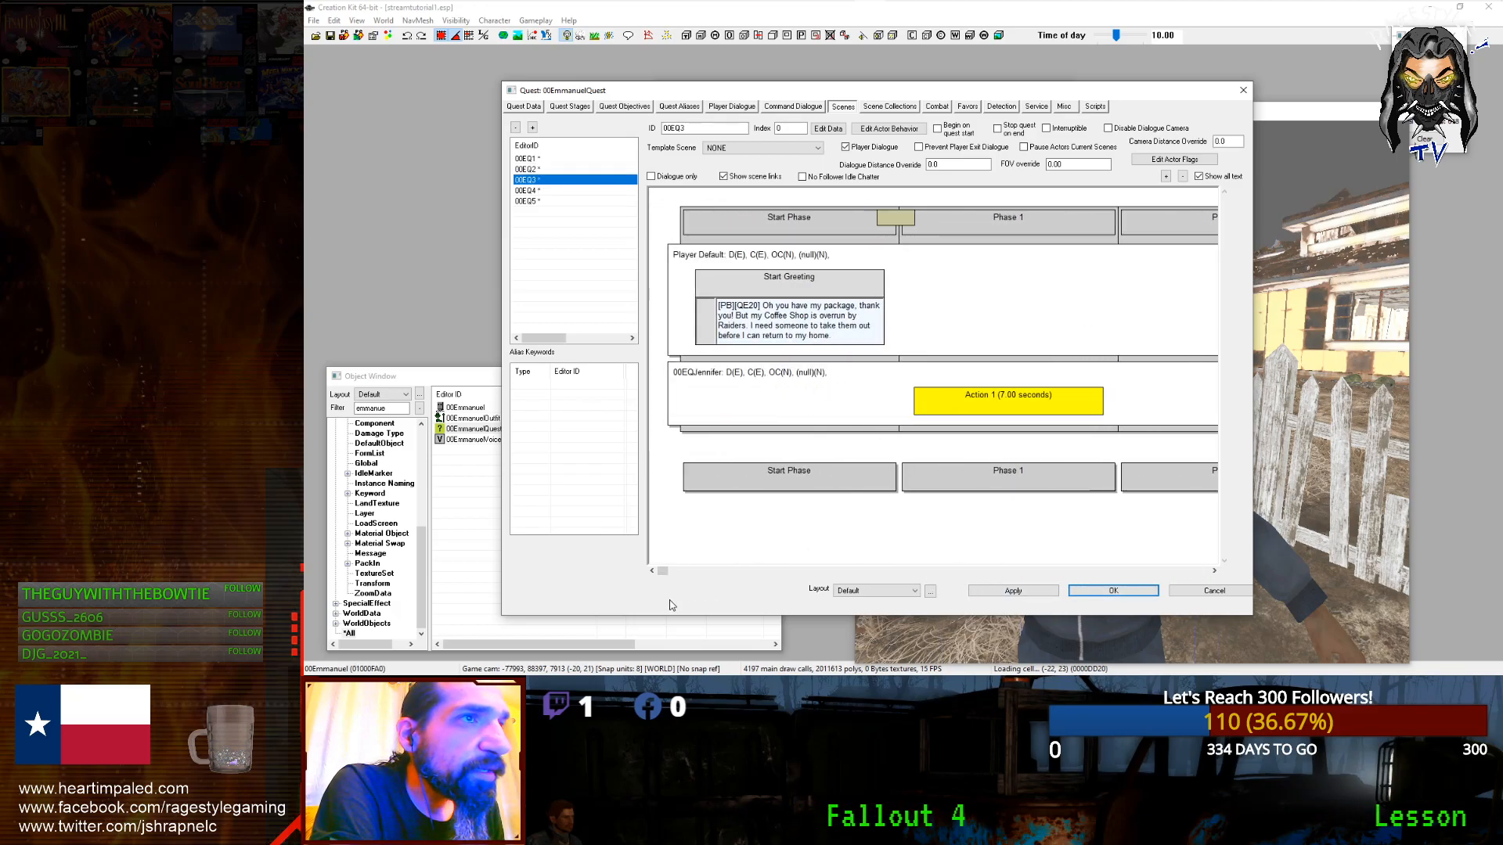
pyautogui.doubleClick(802, 290)
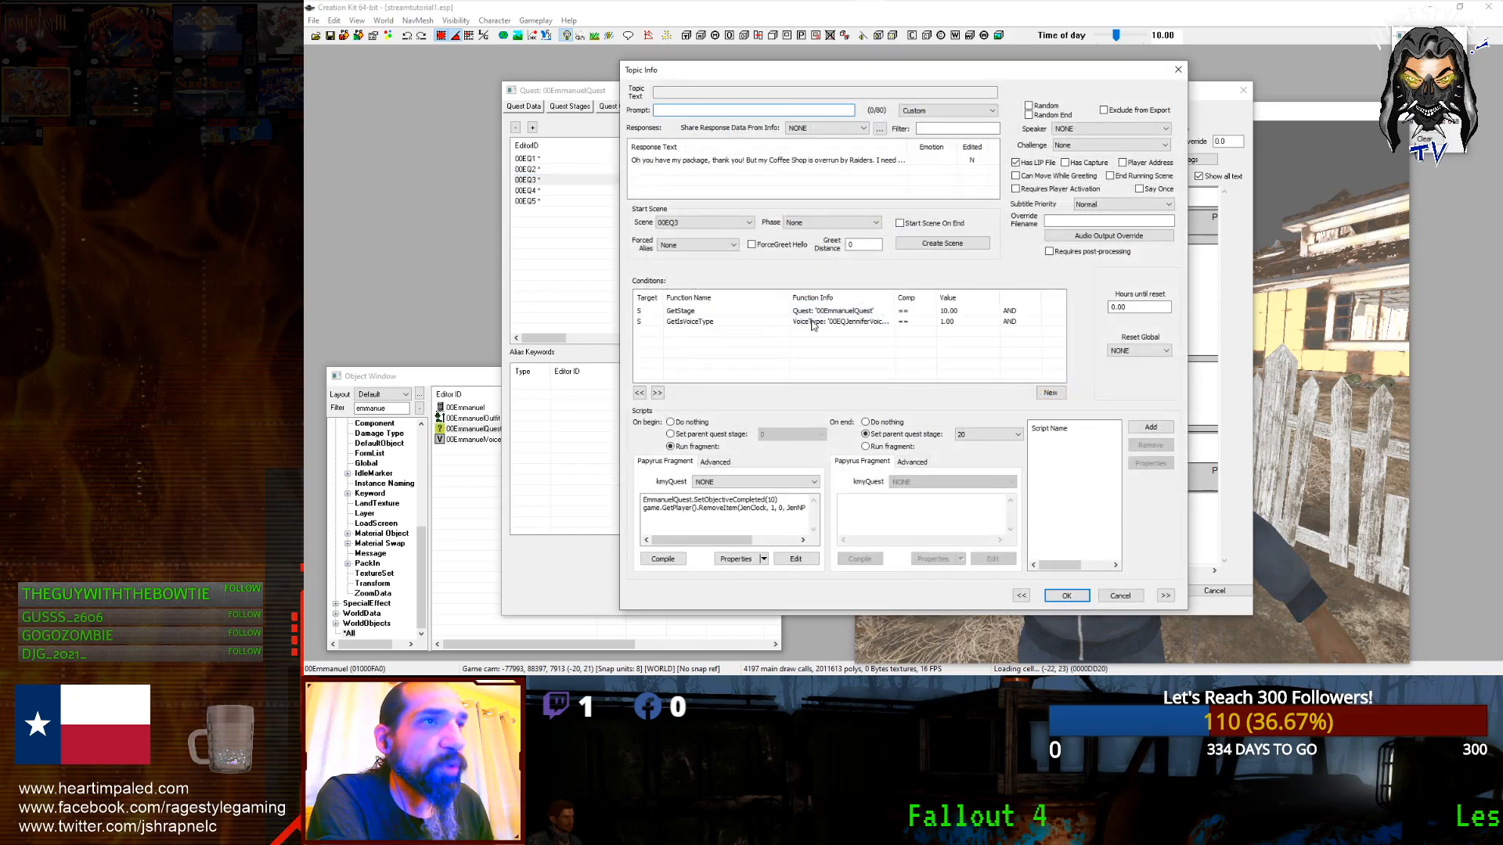
pyautogui.moveTo(894, 294); pyautogui.dragTo(947, 298)
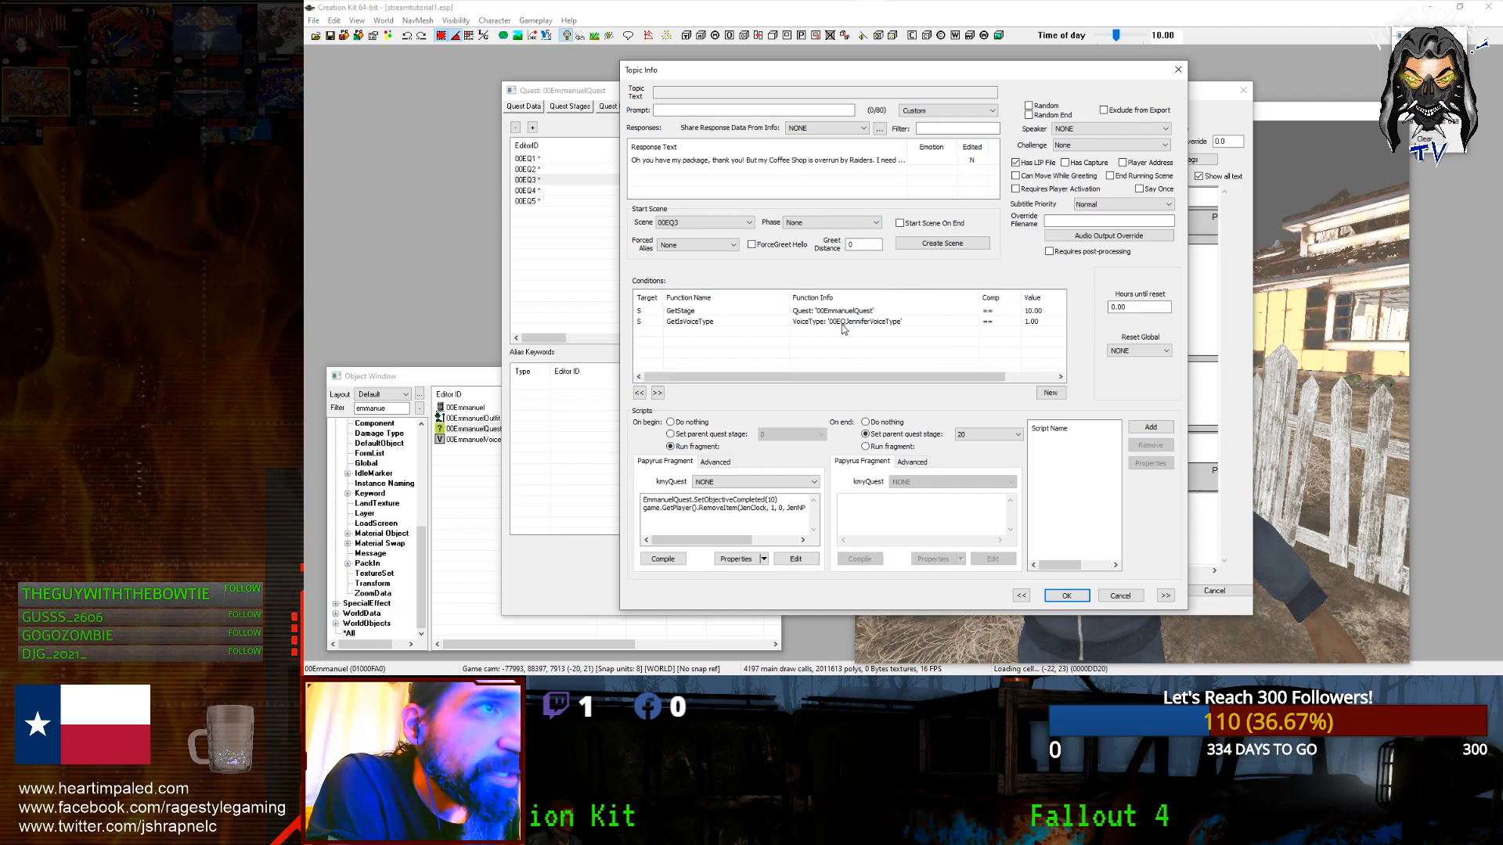
pyautogui.moveTo(870, 6)
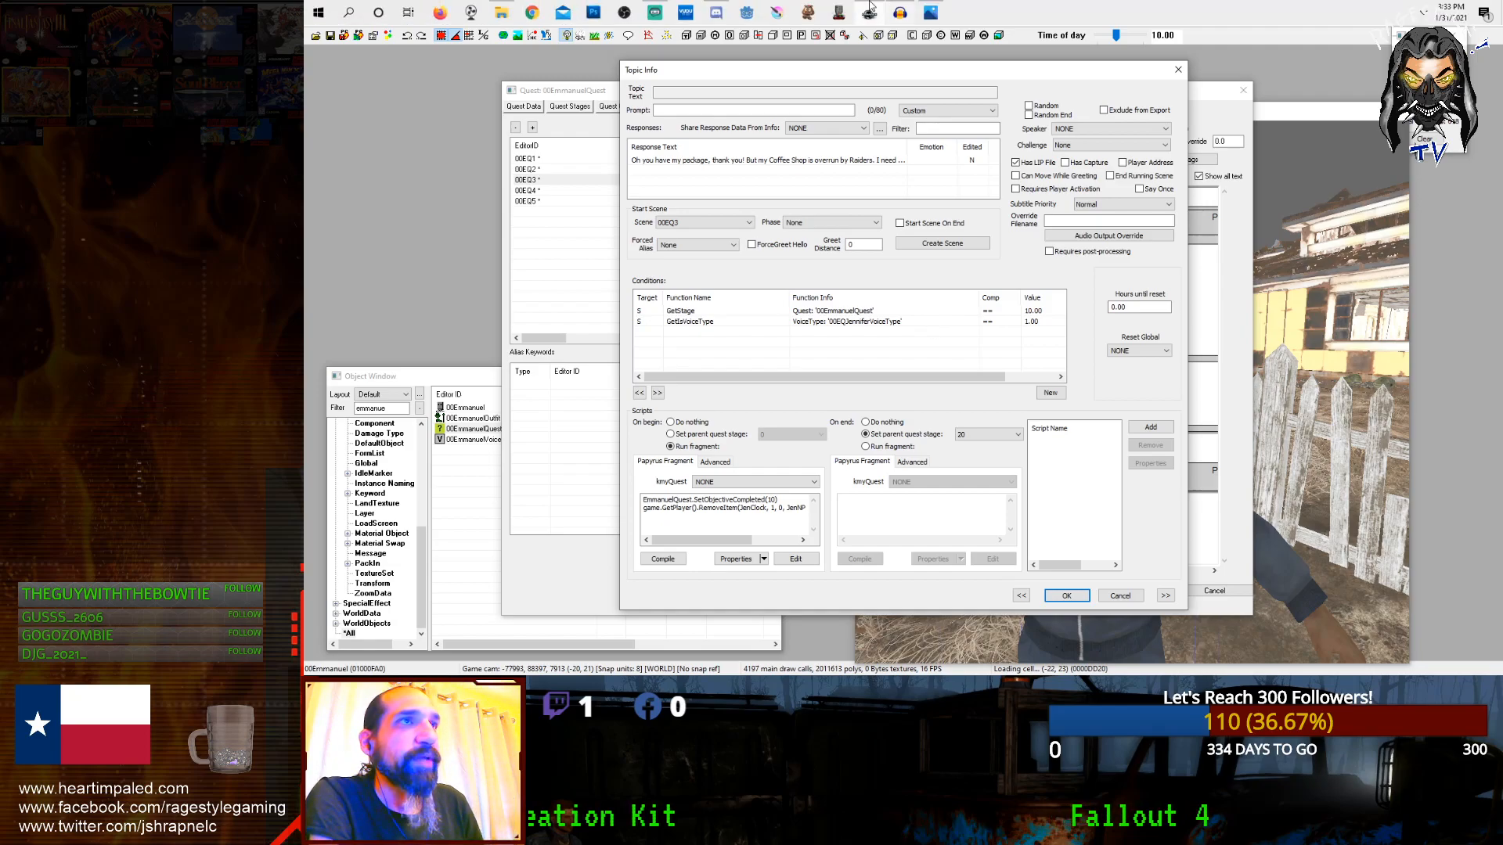
pyautogui.click(501, 13)
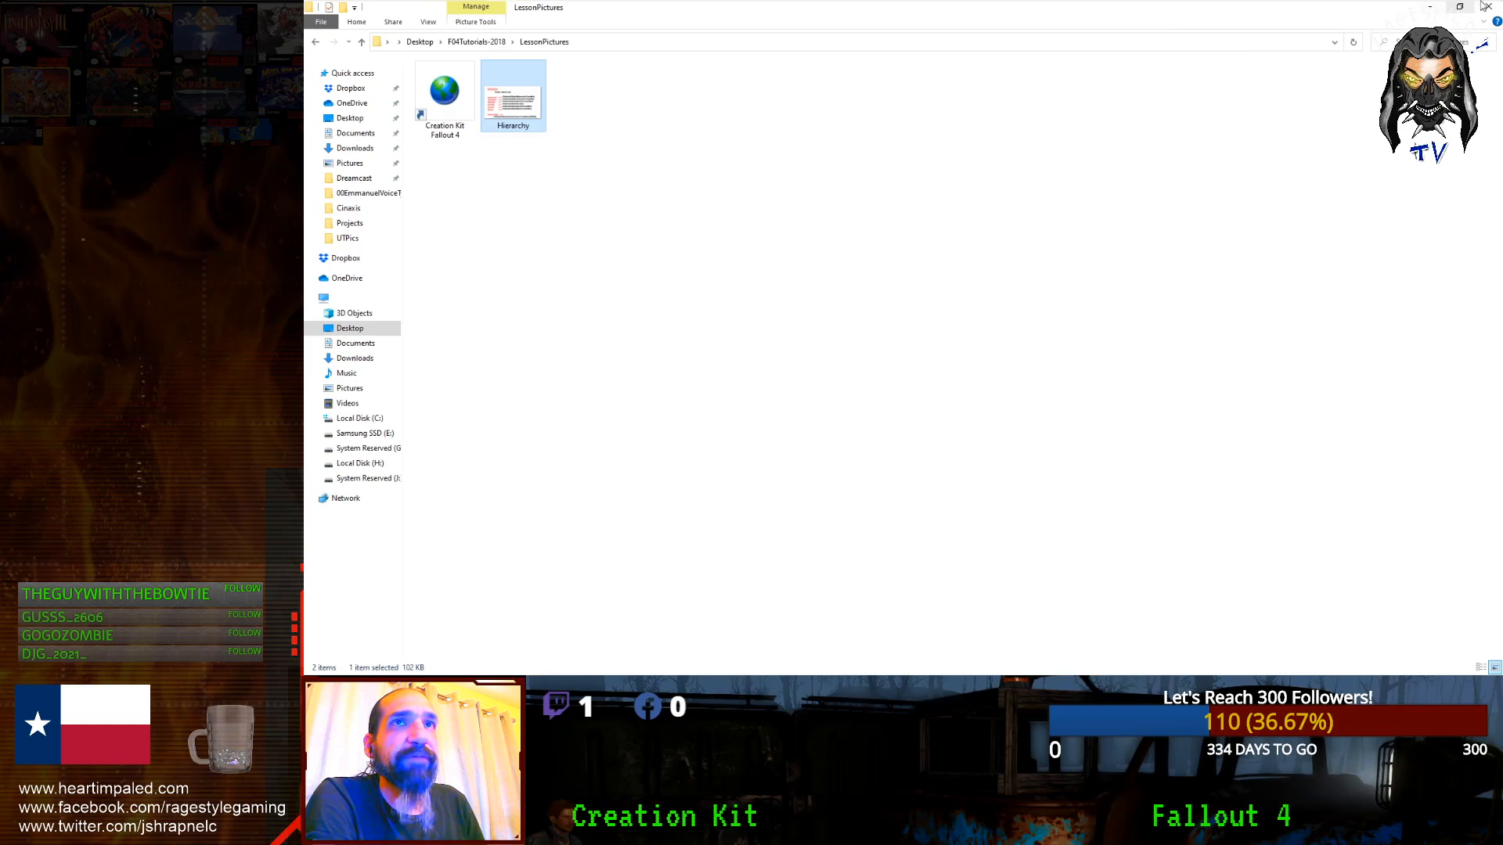
pyautogui.moveTo(1485, 6)
pyautogui.click(900, 13)
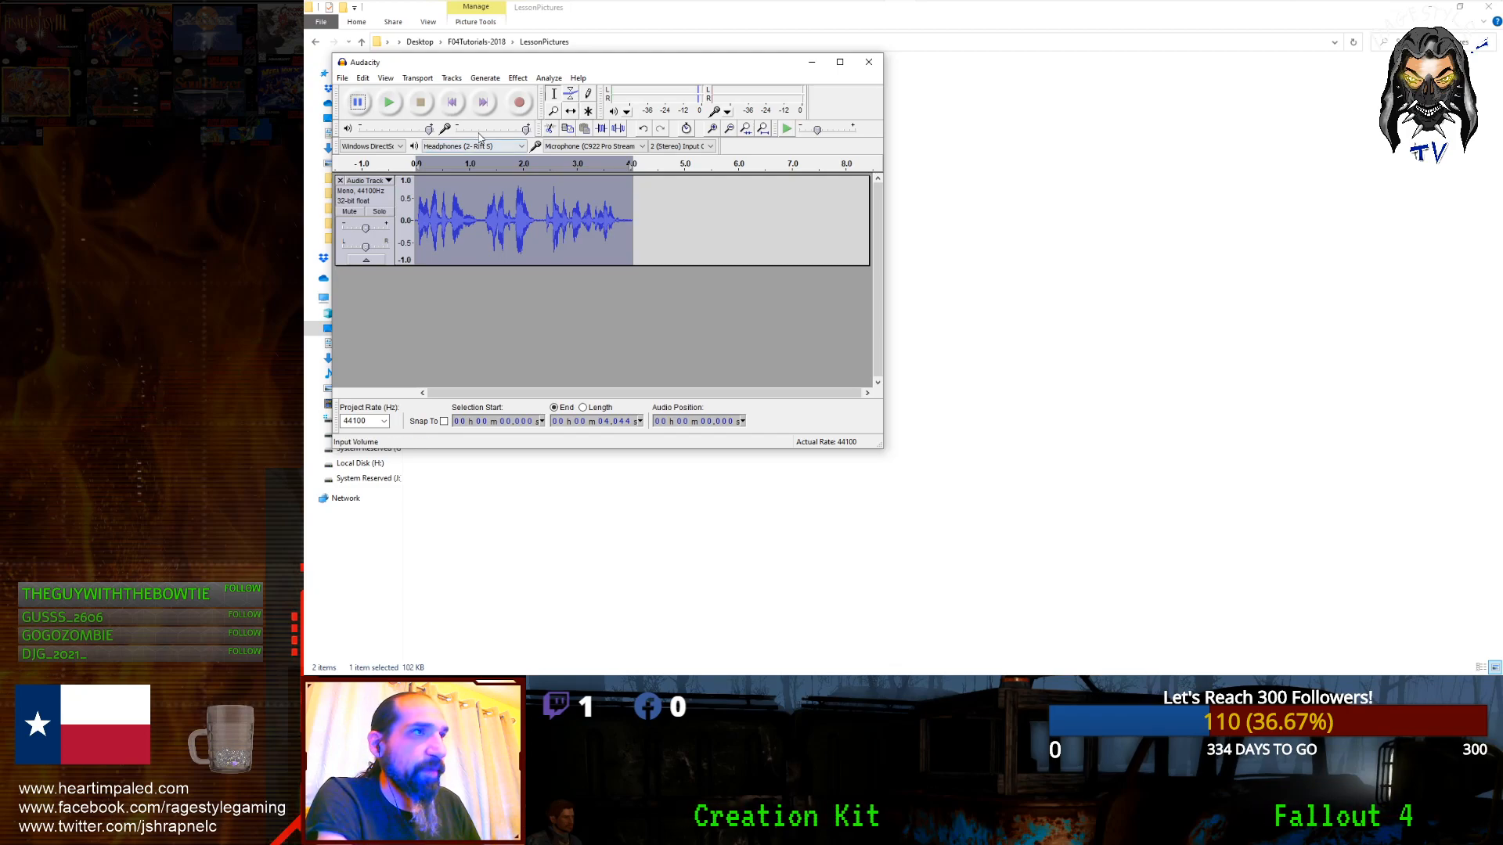
pyautogui.click(900, 12)
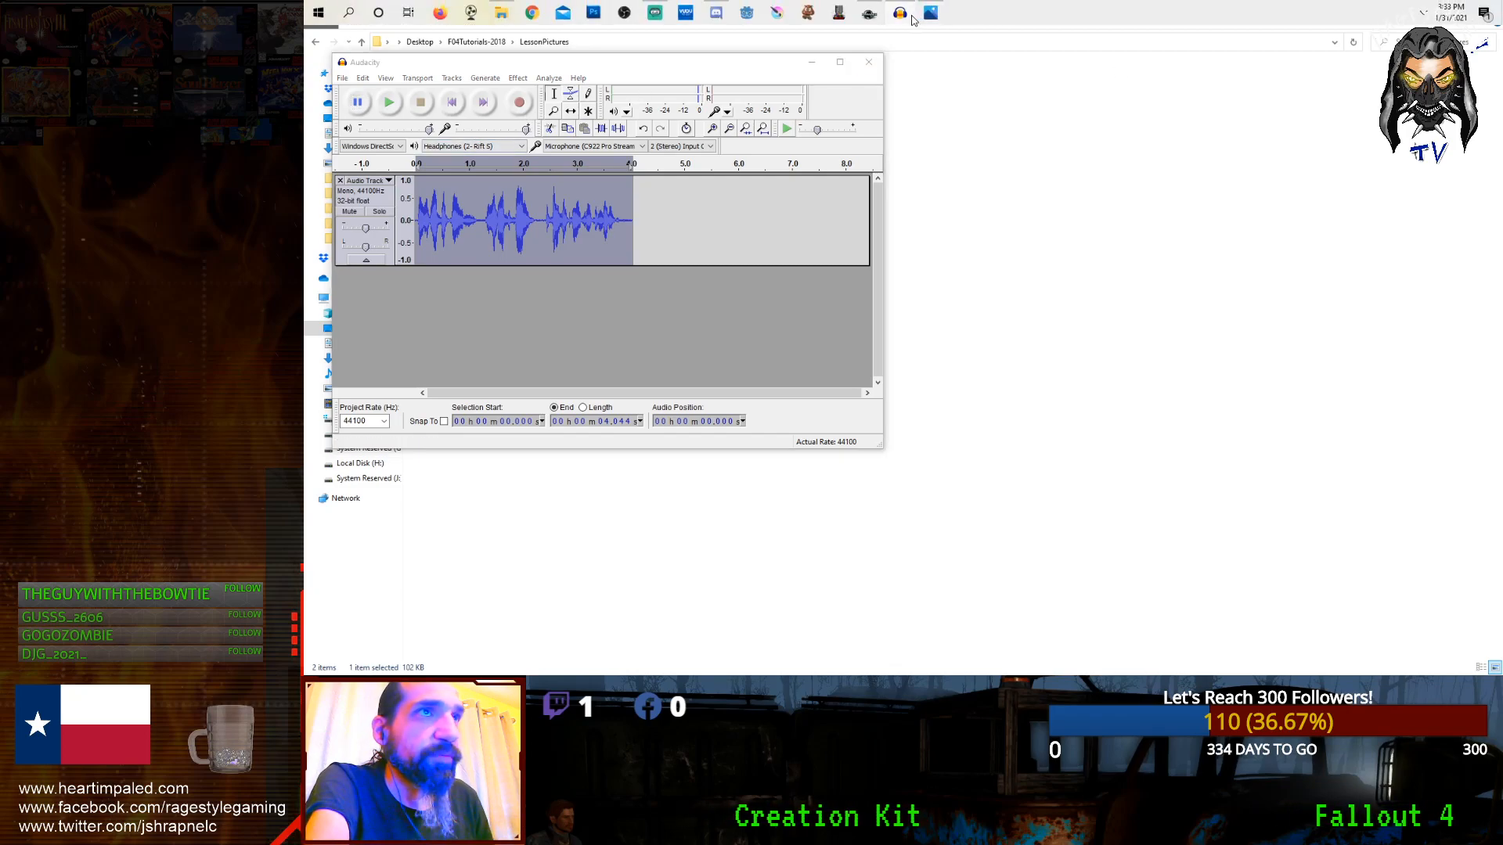
pyautogui.click(900, 12)
pyautogui.click(869, 13)
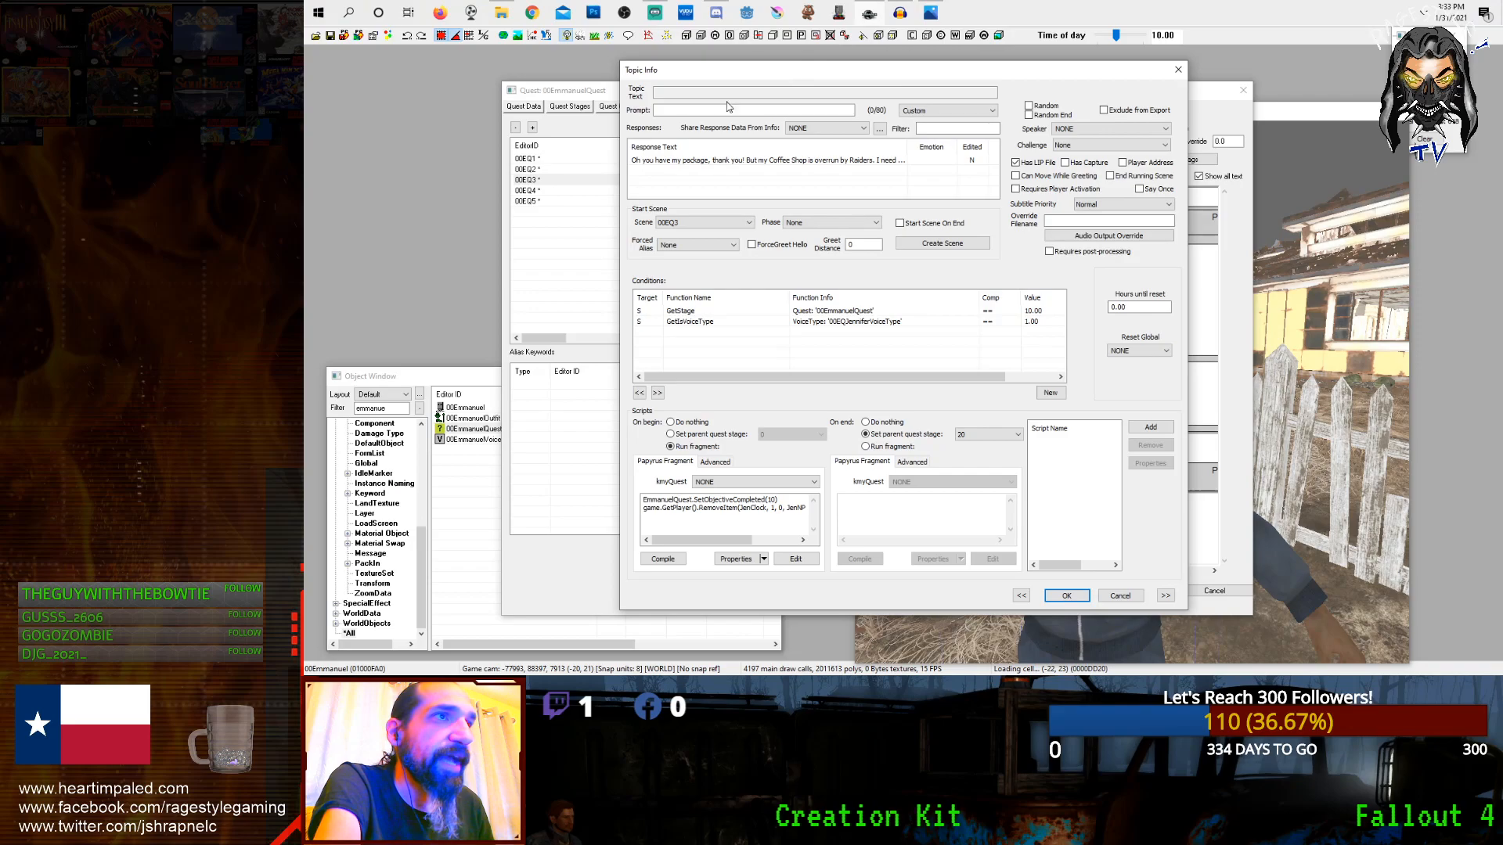
# Step: Open the "Oh you have my package" response for editing and place the Audacity window beside it, clear of the response text
pyautogui.click(899, 12)
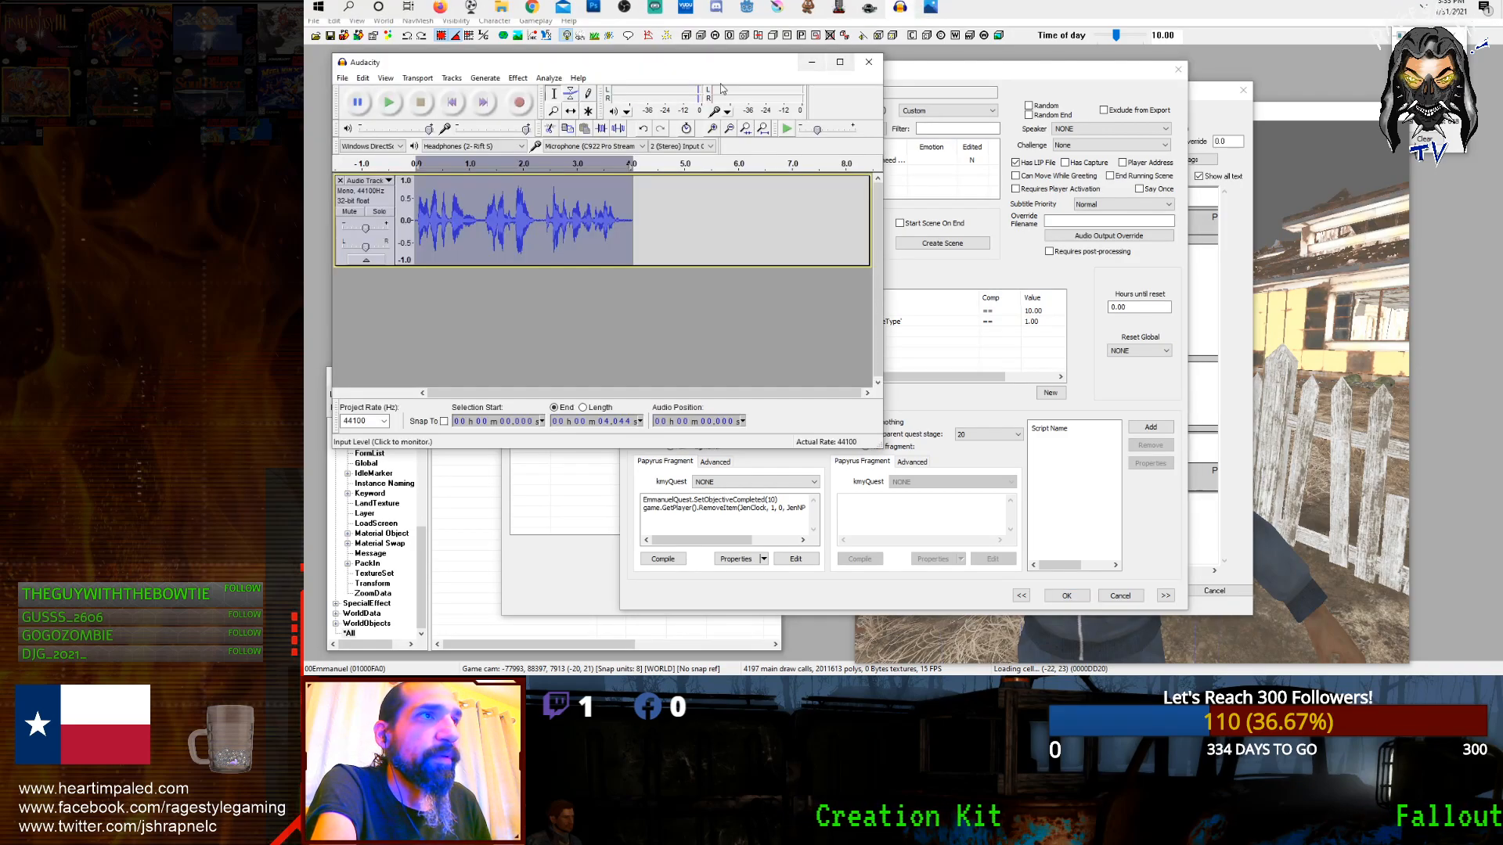
pyautogui.moveTo(809, 195); pyautogui.dragTo(937, 284)
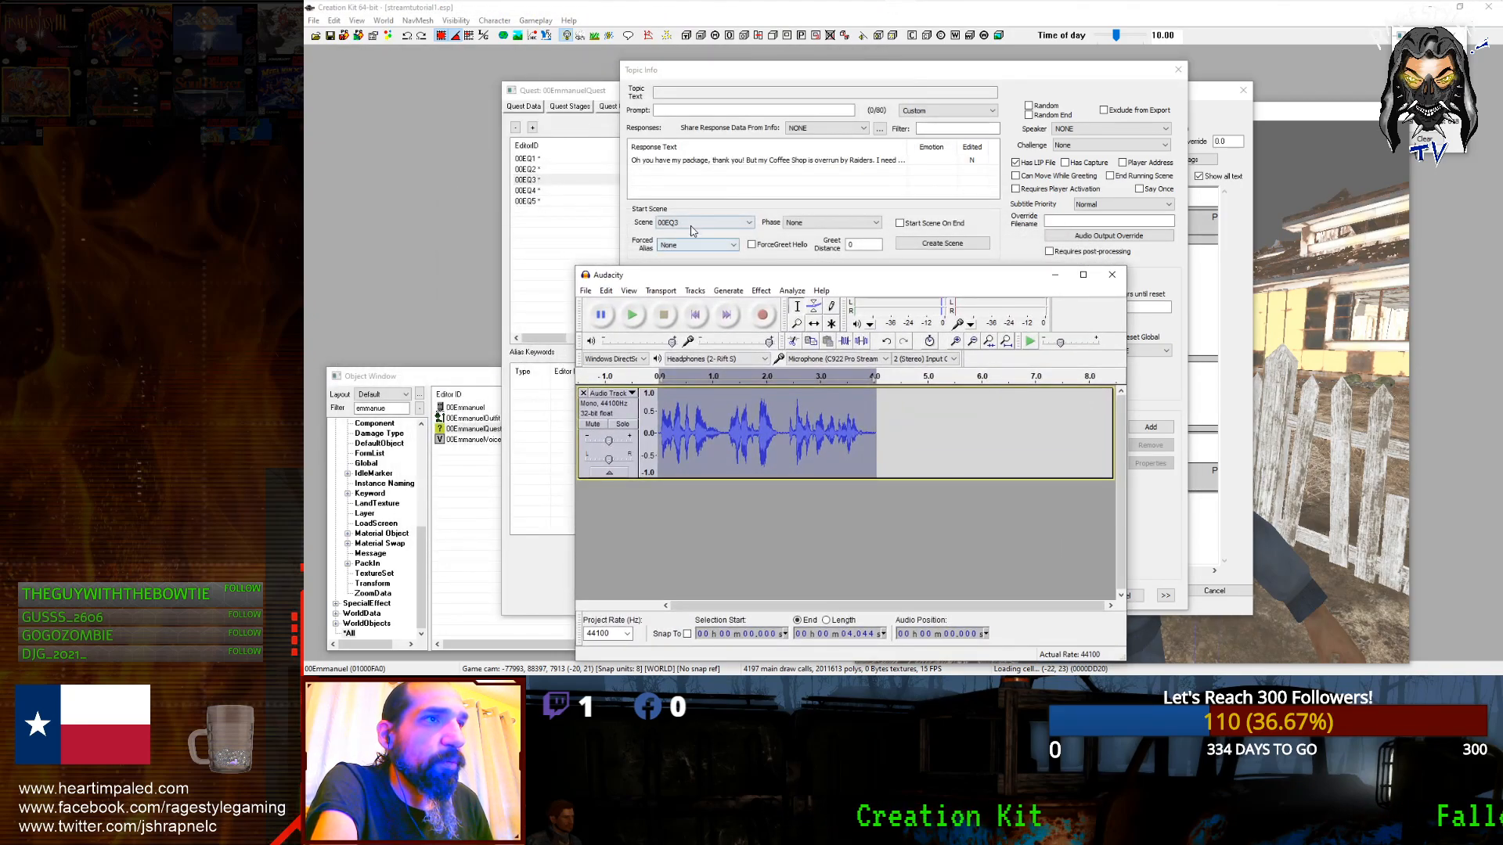
pyautogui.click(676, 162)
pyautogui.doubleClick(676, 162)
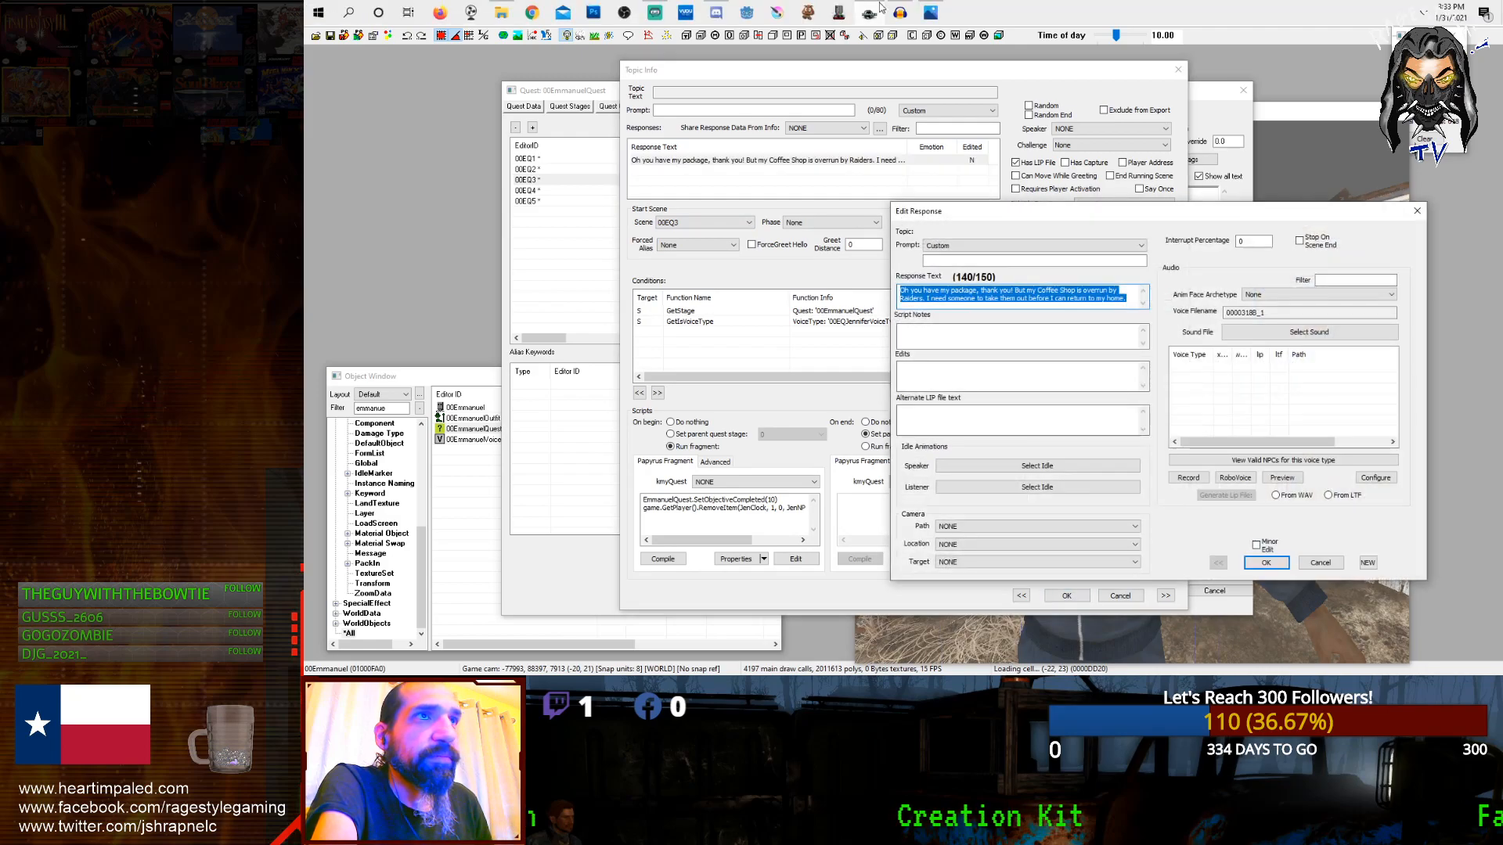
pyautogui.click(900, 12)
pyautogui.moveTo(847, 275); pyautogui.dragTo(603, 234)
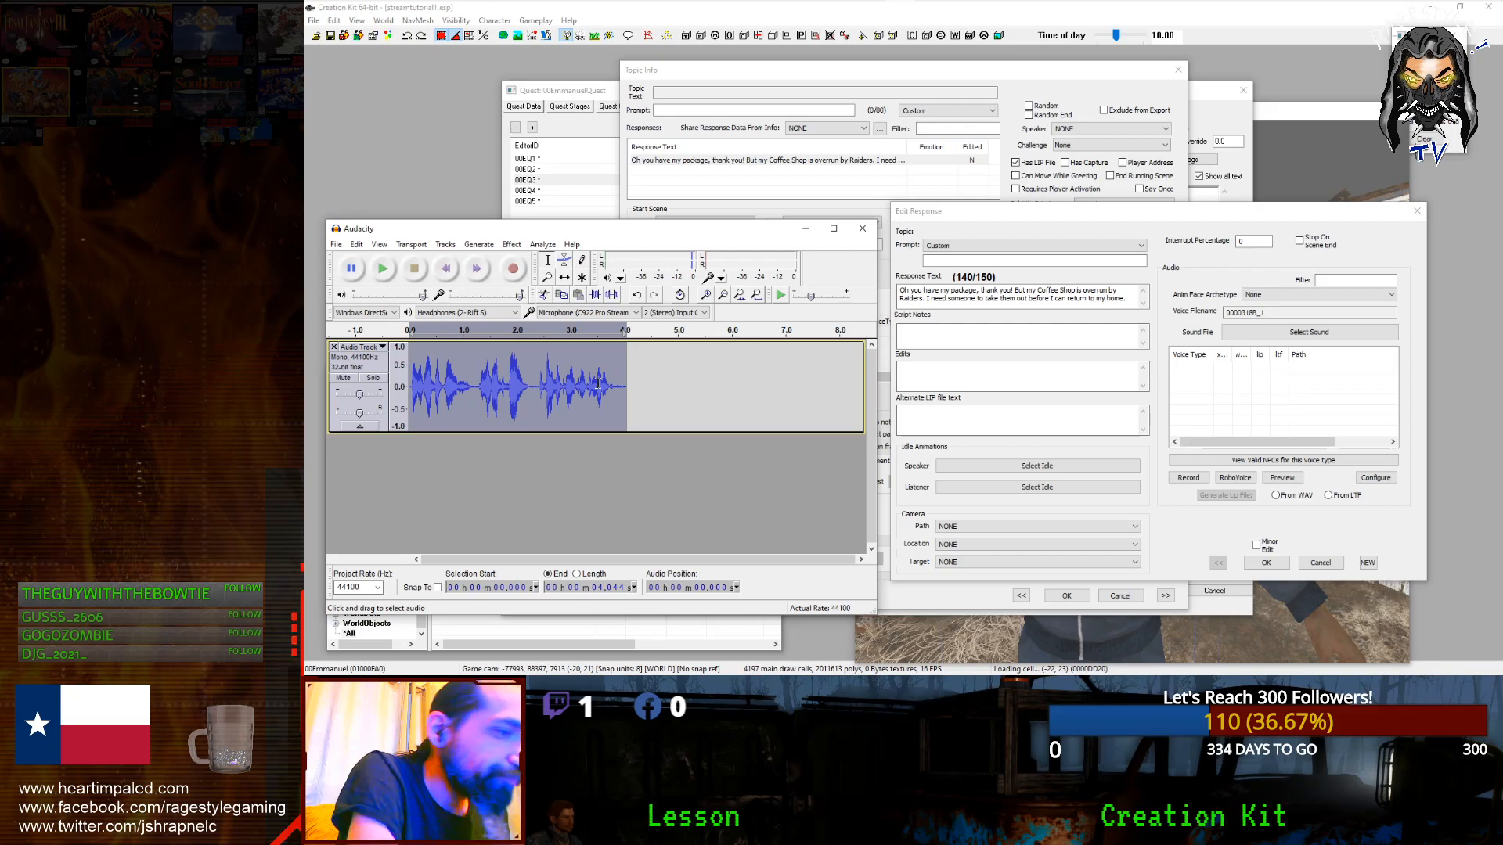
# Step: Undo the previous price-line edits and recording in Audacity until the project is empty
pyautogui.hotkey('ctrl', 'z')
pyautogui.hotkey('ctrl', 'z')
pyautogui.hotkey('ctrl', 'z')
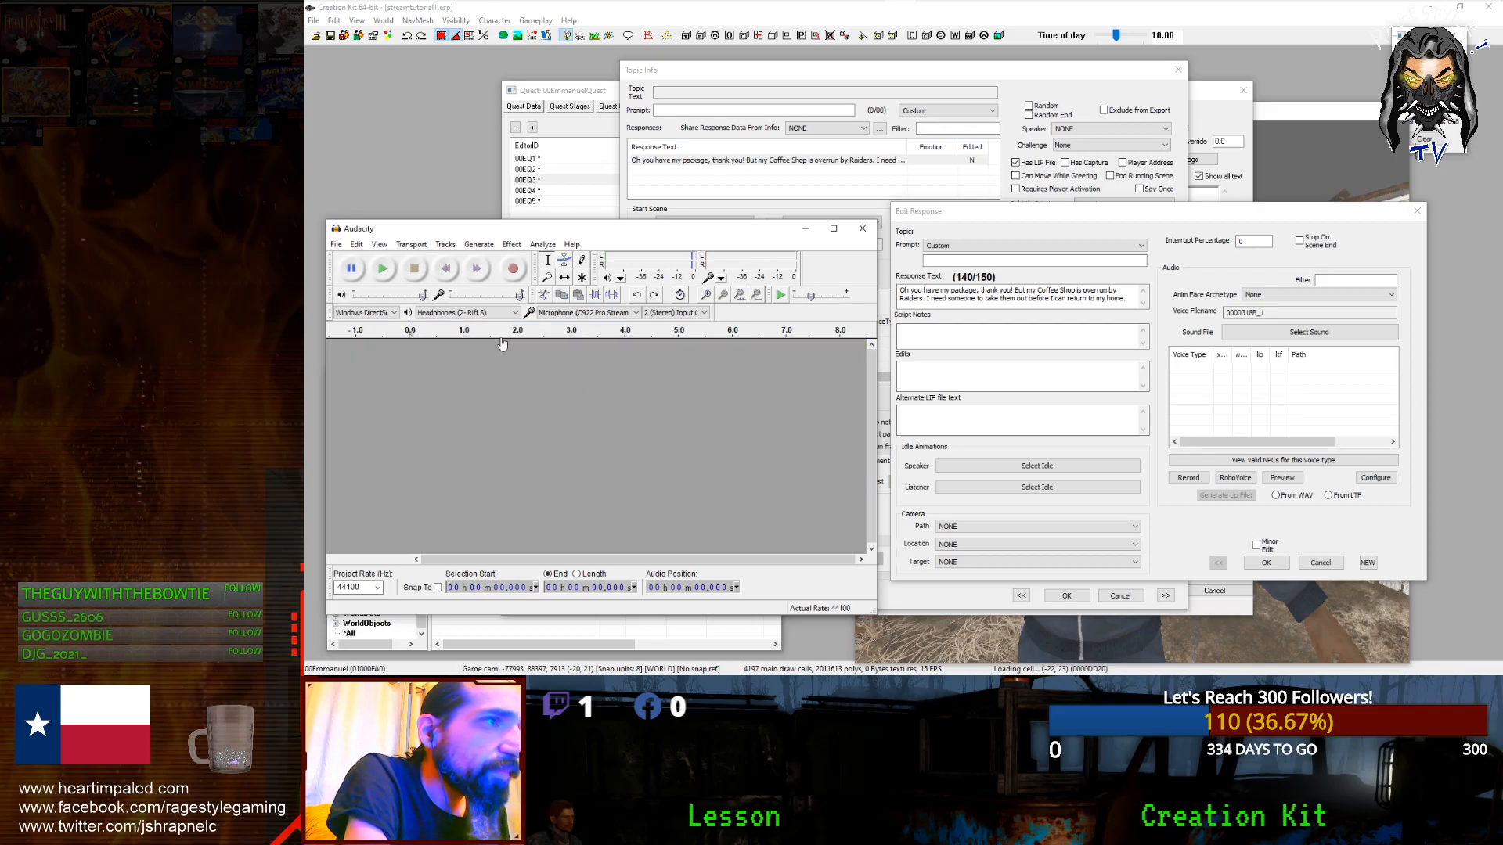
# Step: Record the coffee shop greeting line as a new audio track and trim the excess audio from its start and end
pyautogui.click(513, 270)
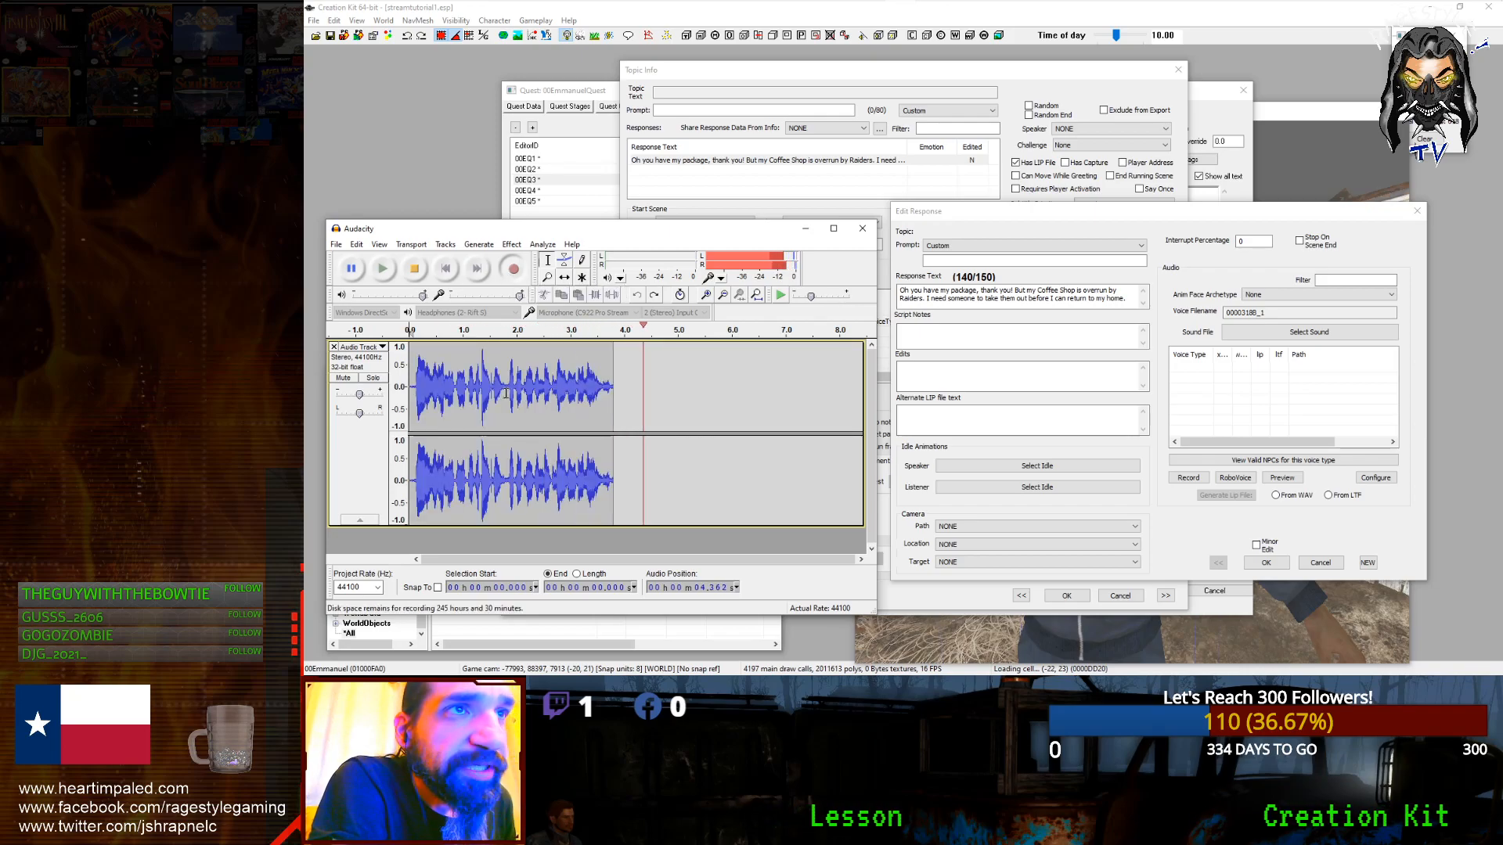
pyautogui.click(414, 268)
pyautogui.click(413, 400)
pyautogui.moveTo(413, 399); pyautogui.dragTo(406, 399)
pyautogui.press('Delete')
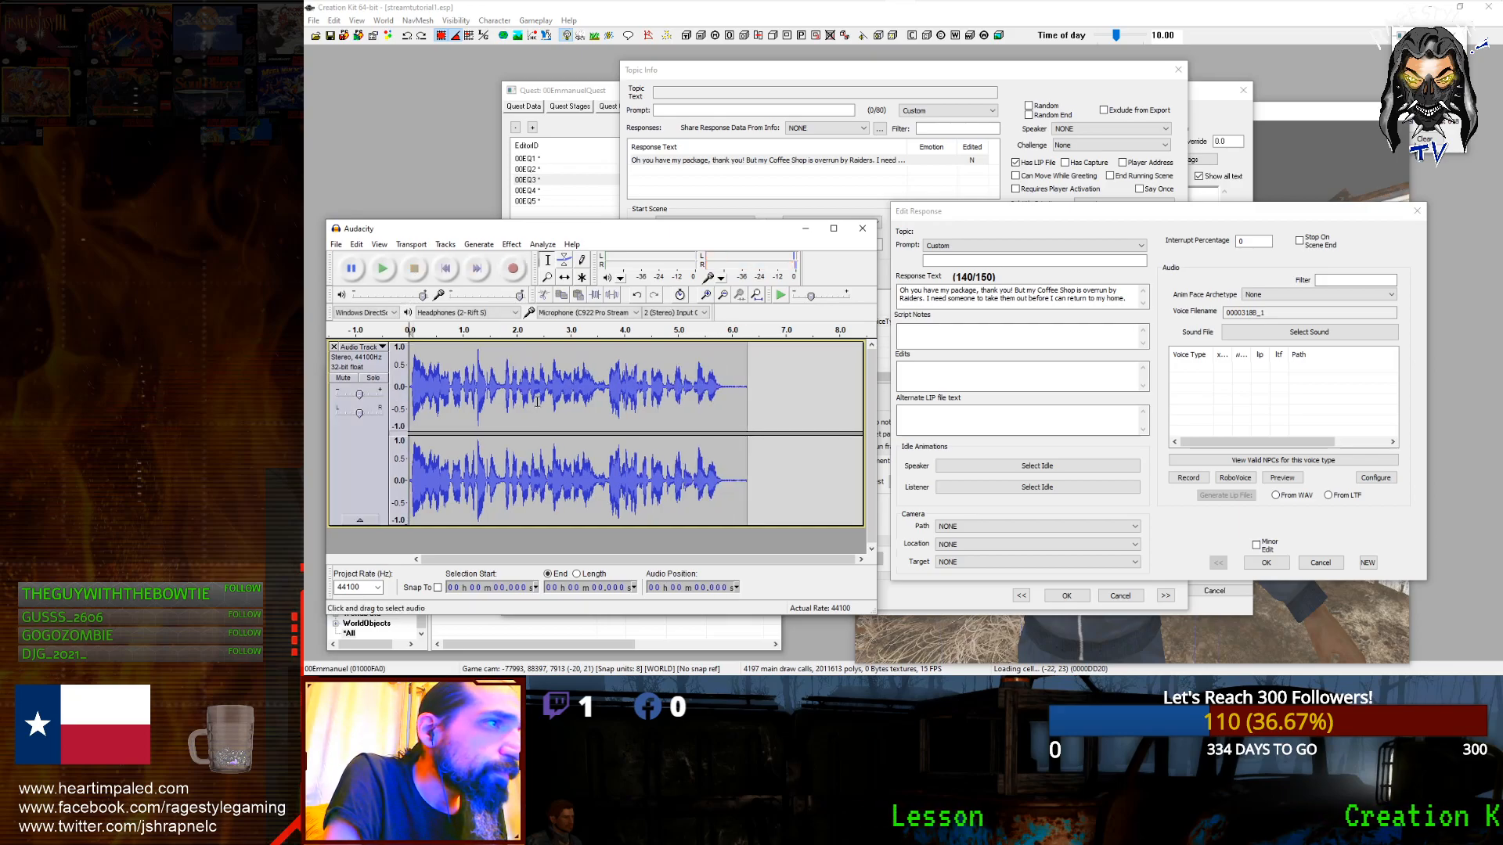
pyautogui.moveTo(728, 399); pyautogui.dragTo(781, 399)
pyautogui.press('Delete')
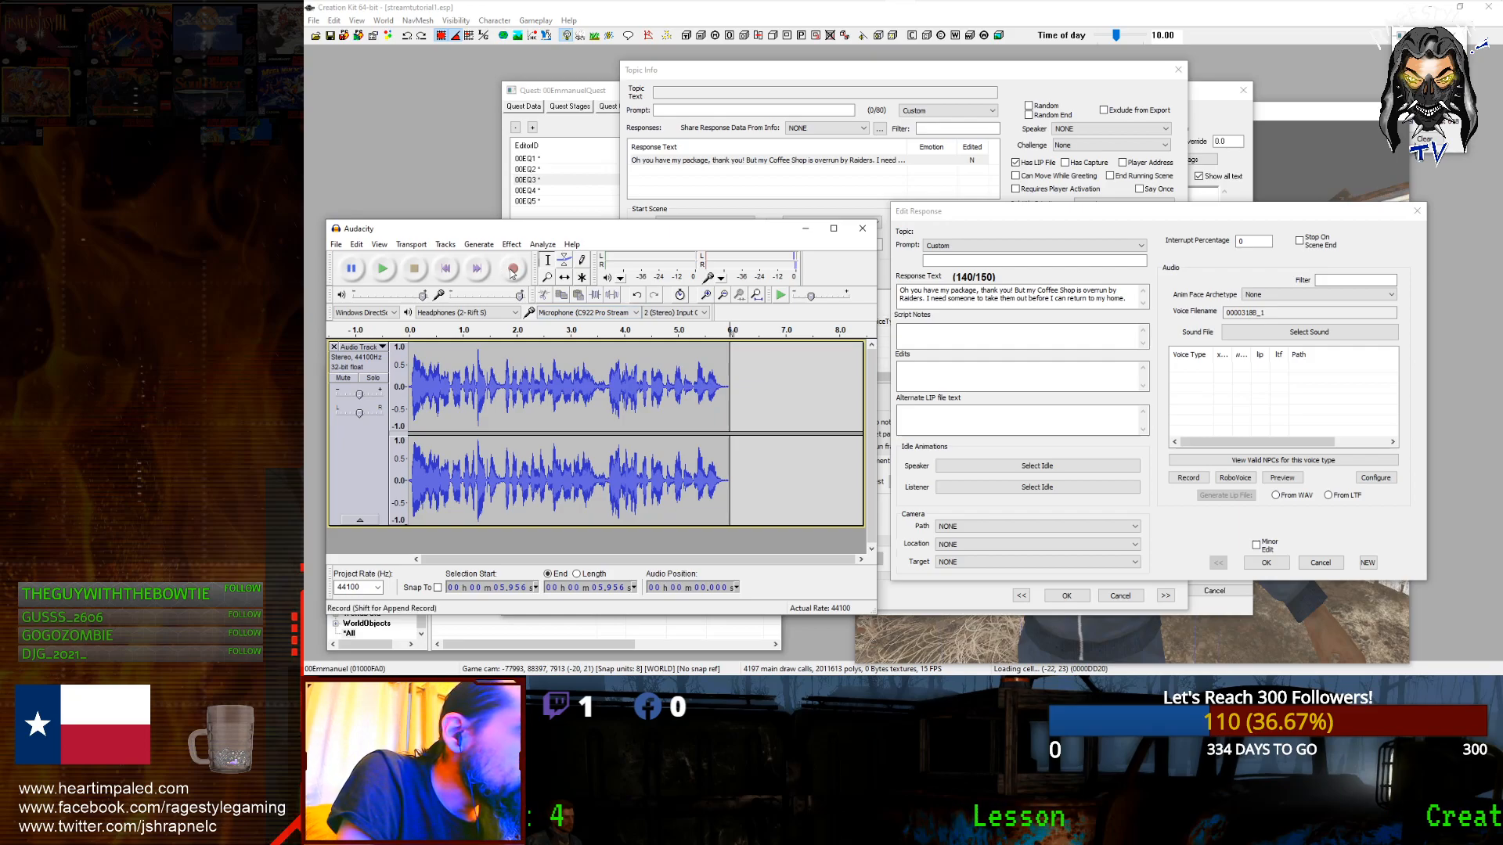
# Step: Convert the recorded stereo track to mono and apply Noise Removal to it
pyautogui.click(479, 245)
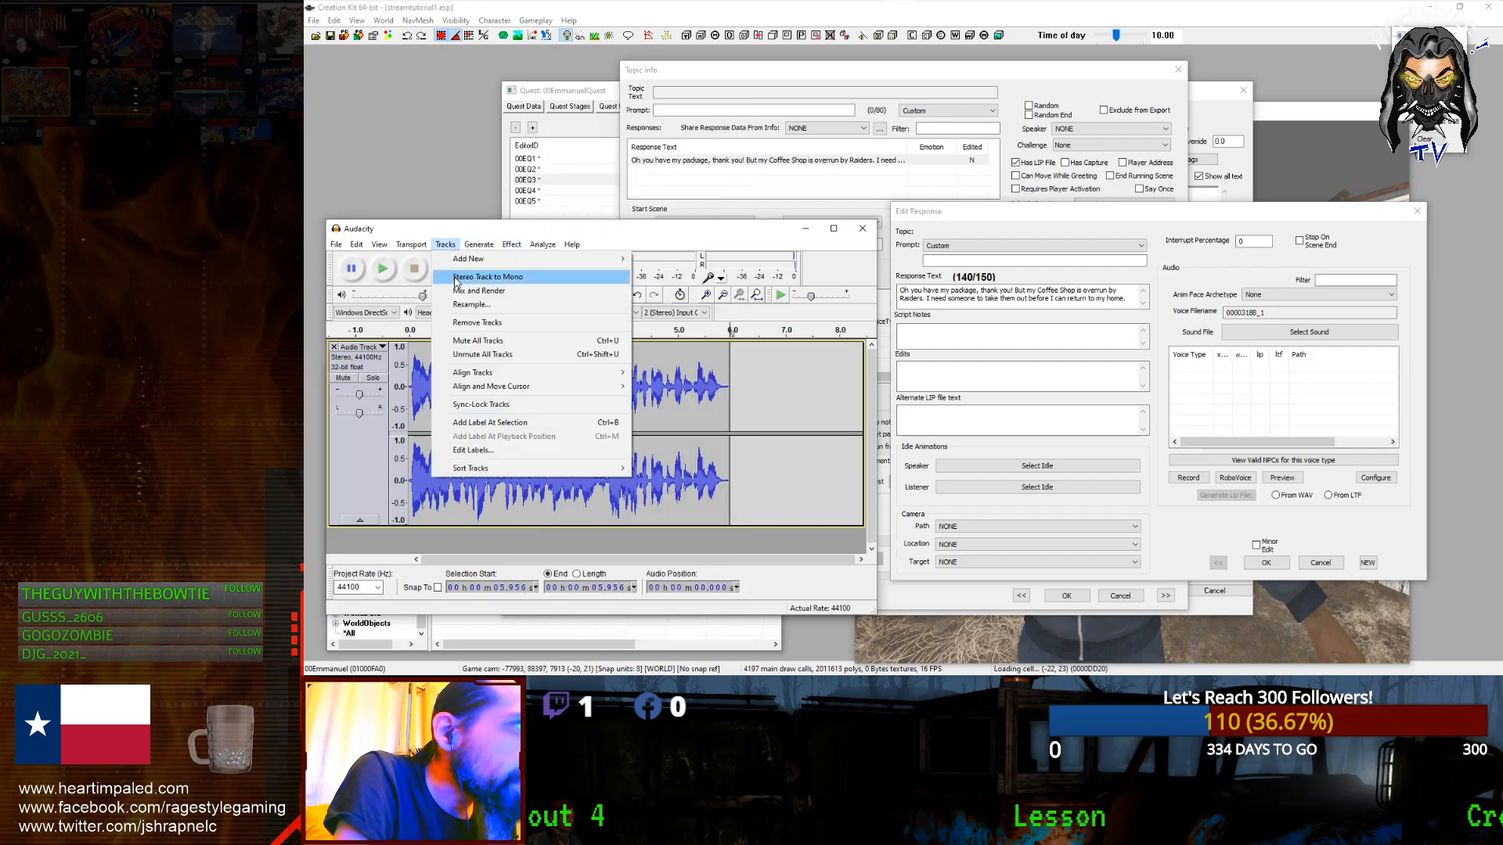
pyautogui.click(456, 277)
pyautogui.click(479, 244)
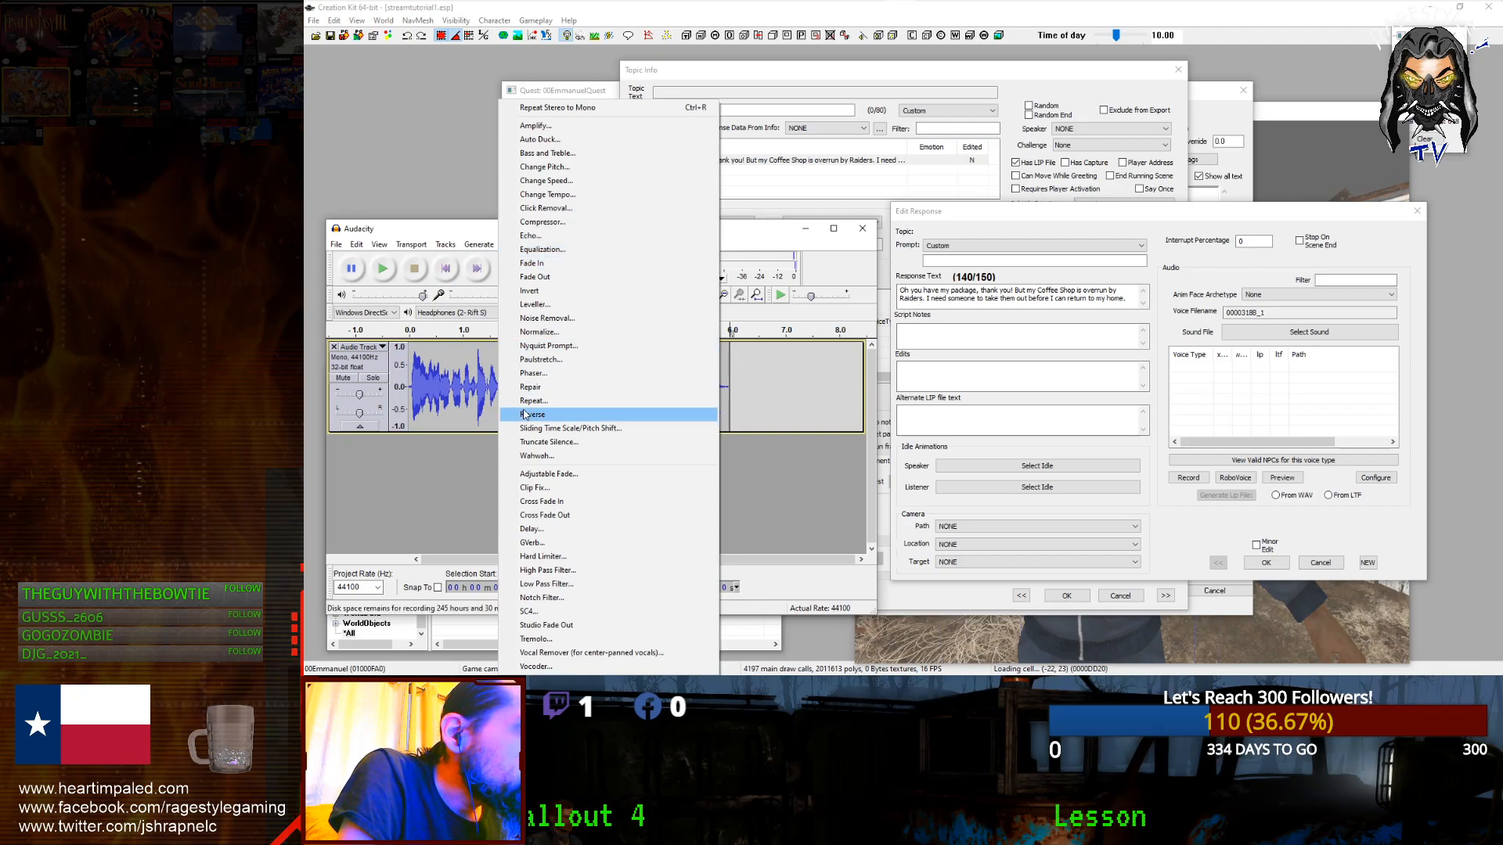
pyautogui.click(540, 317)
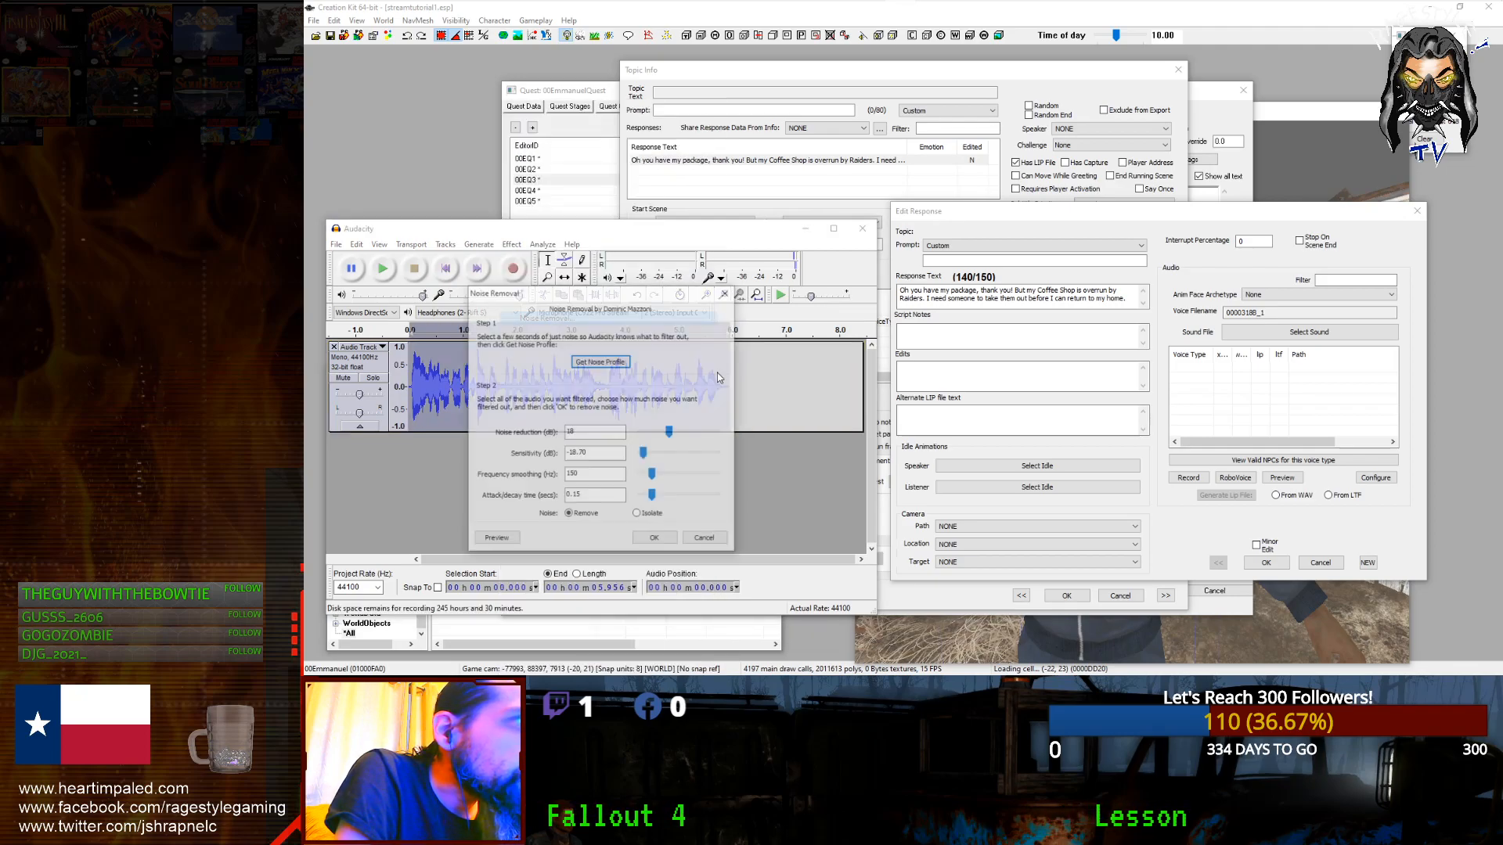
pyautogui.click(656, 540)
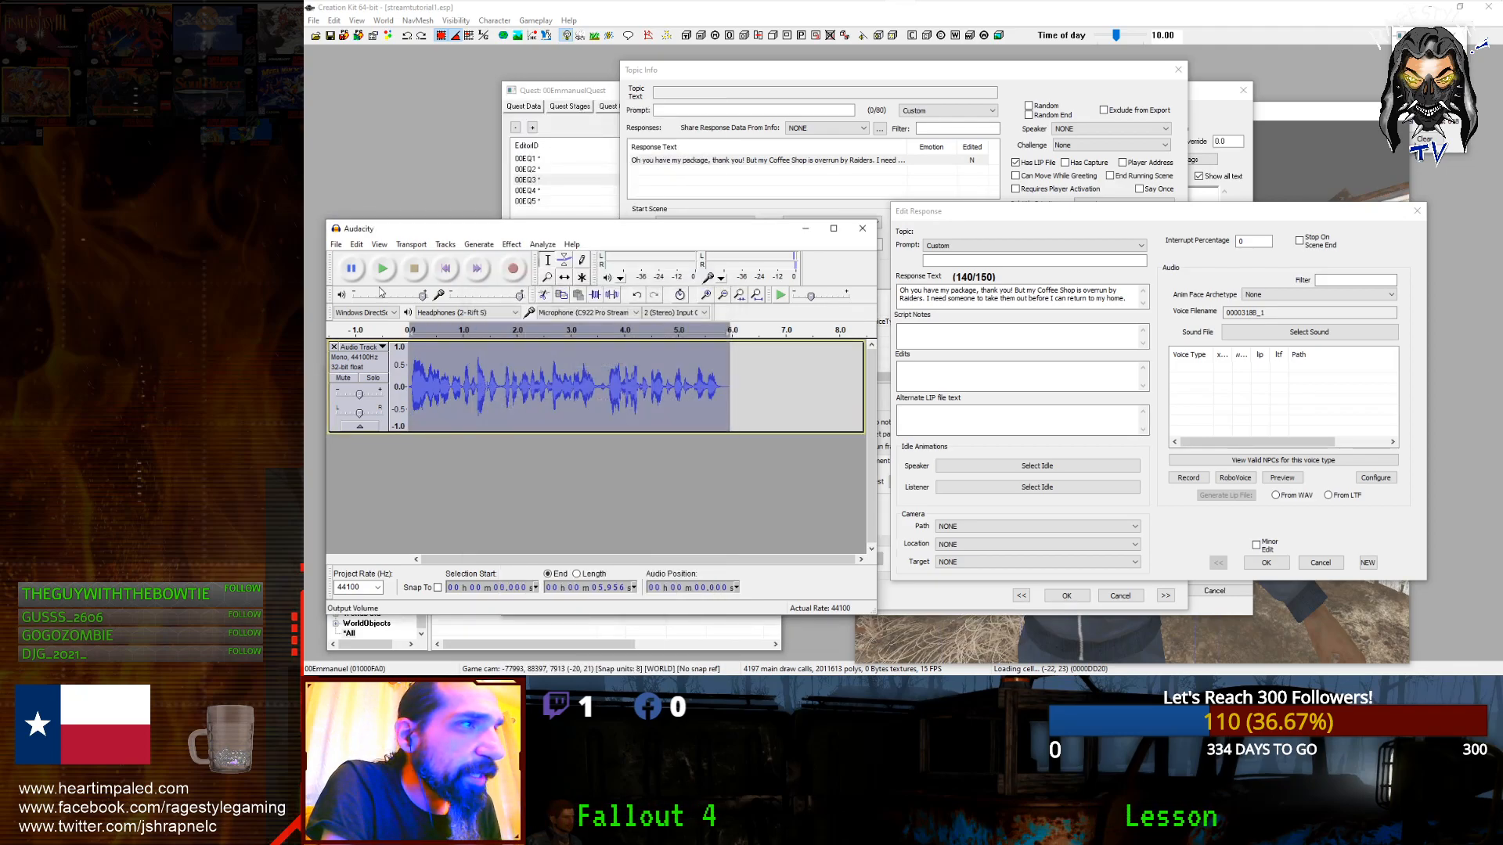
# Step: Switch to the Creation Kit, copy the greeting response's voice filename 0000318B_1, and cancel the response and topic info dialogs
pyautogui.click(335, 244)
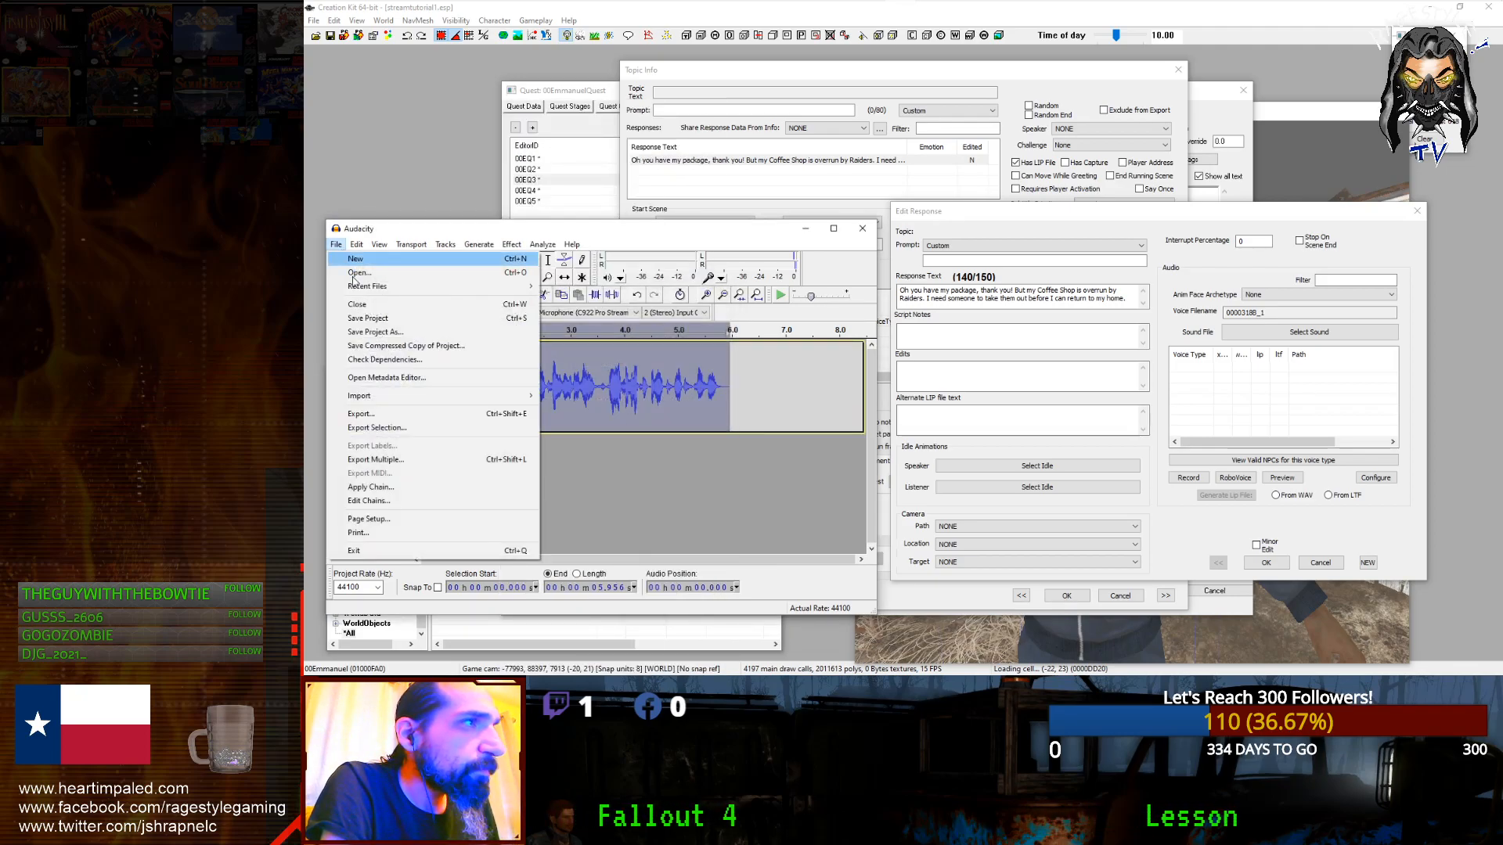
pyautogui.click(1266, 311)
pyautogui.moveTo(1266, 313); pyautogui.dragTo(1212, 317)
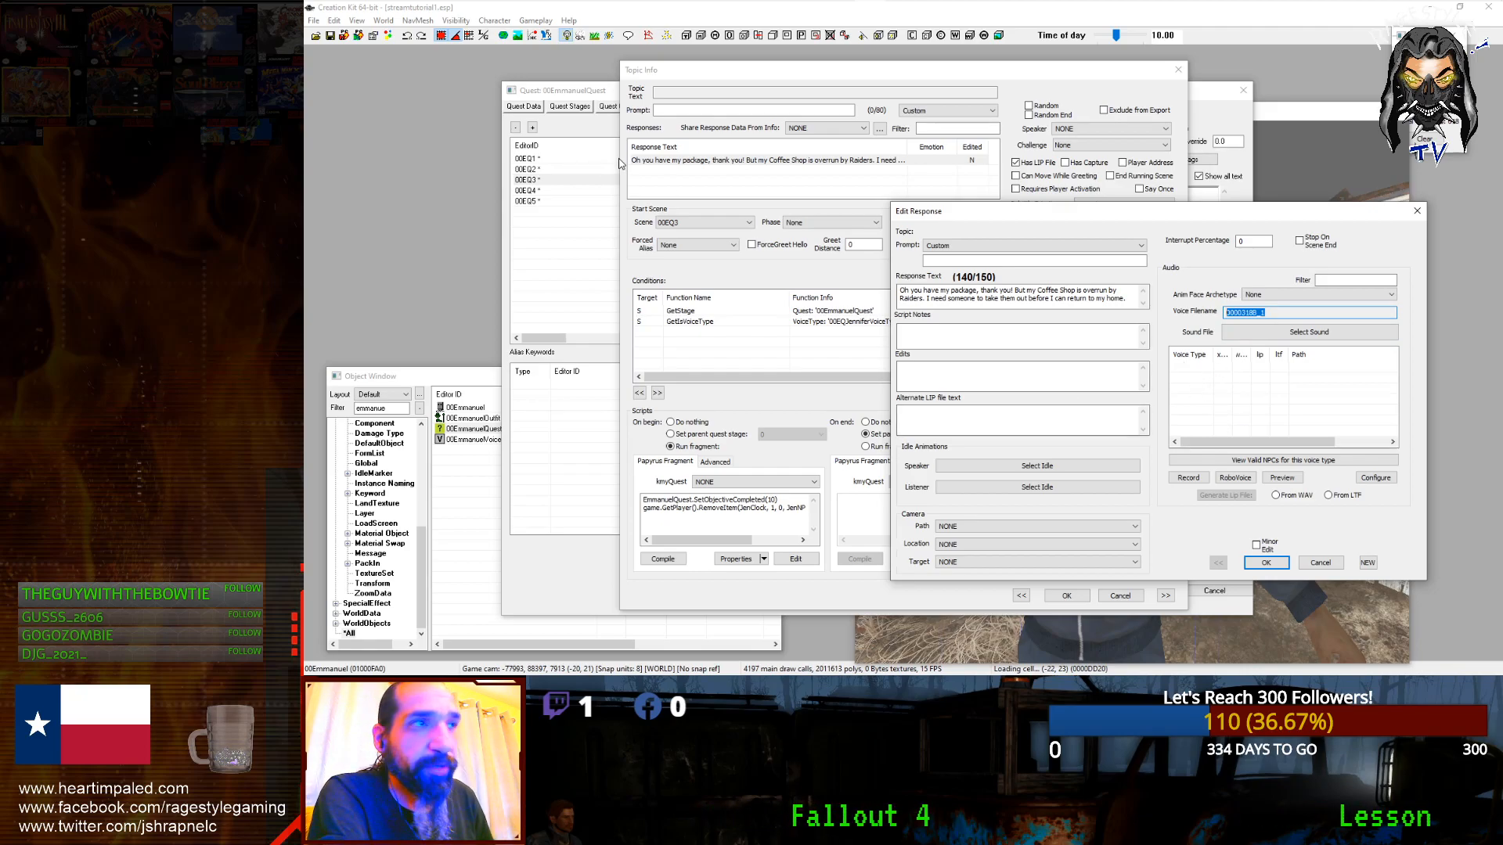
pyautogui.click(1320, 563)
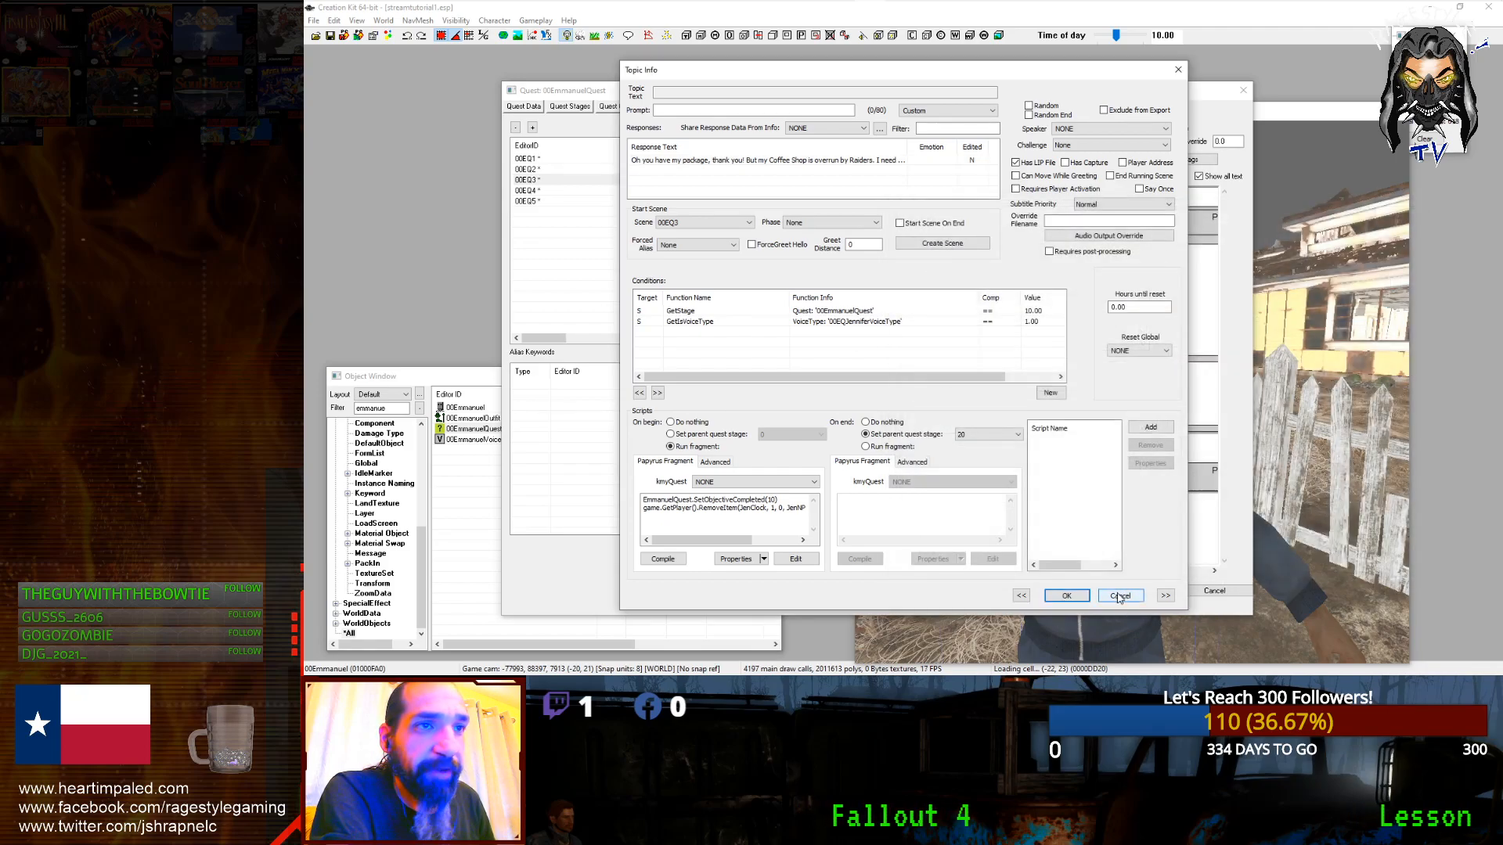
pyautogui.click(1119, 596)
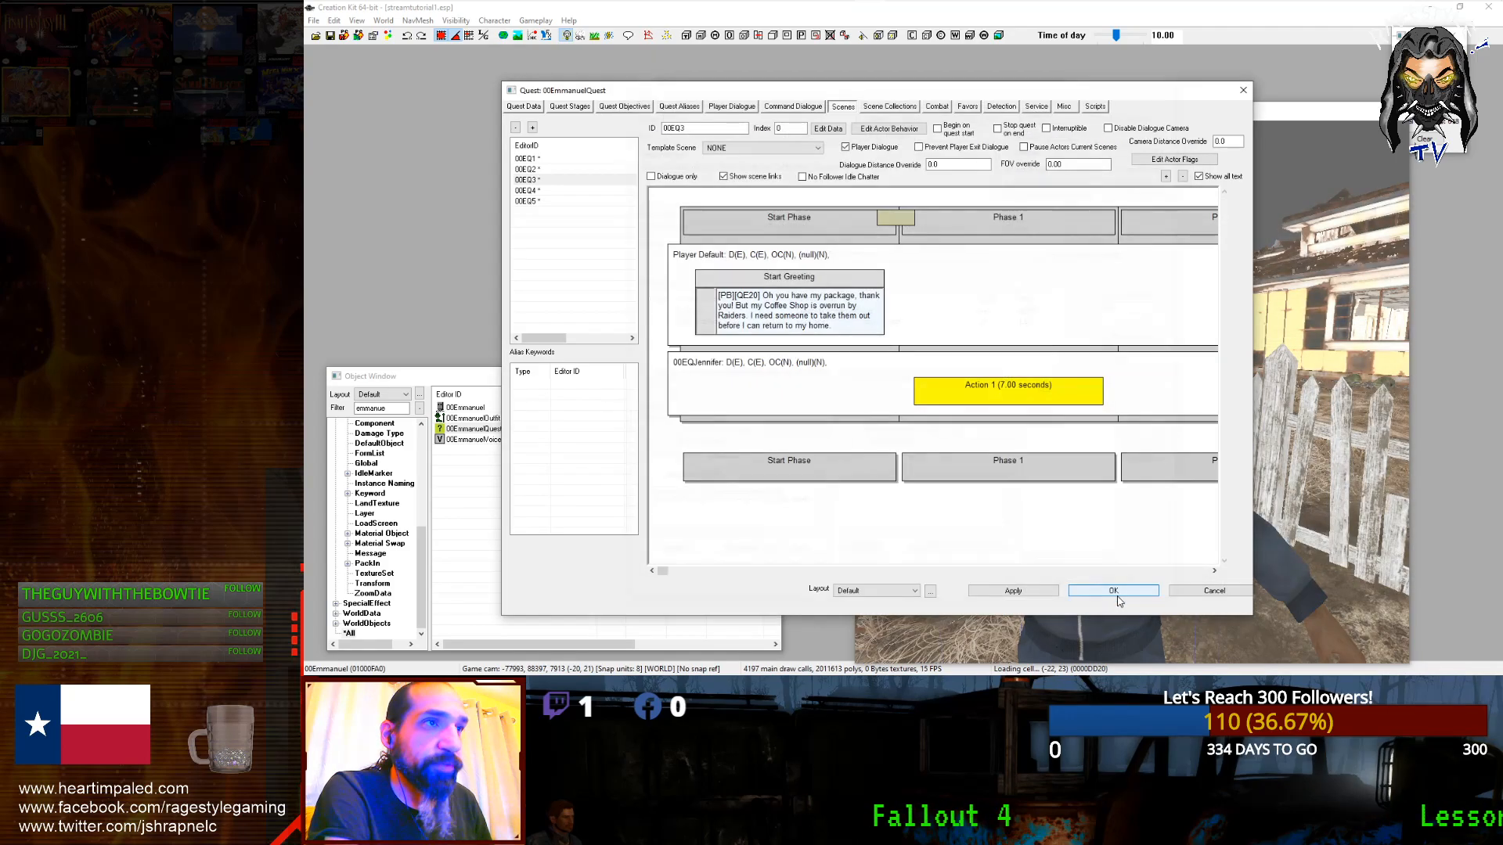
# Step: Switch to Audacity, start an audio export, and create and open a folder named 00EQJenniferVoiceType inside the streamtutorial1.esp folder
pyautogui.moveTo(896, 12)
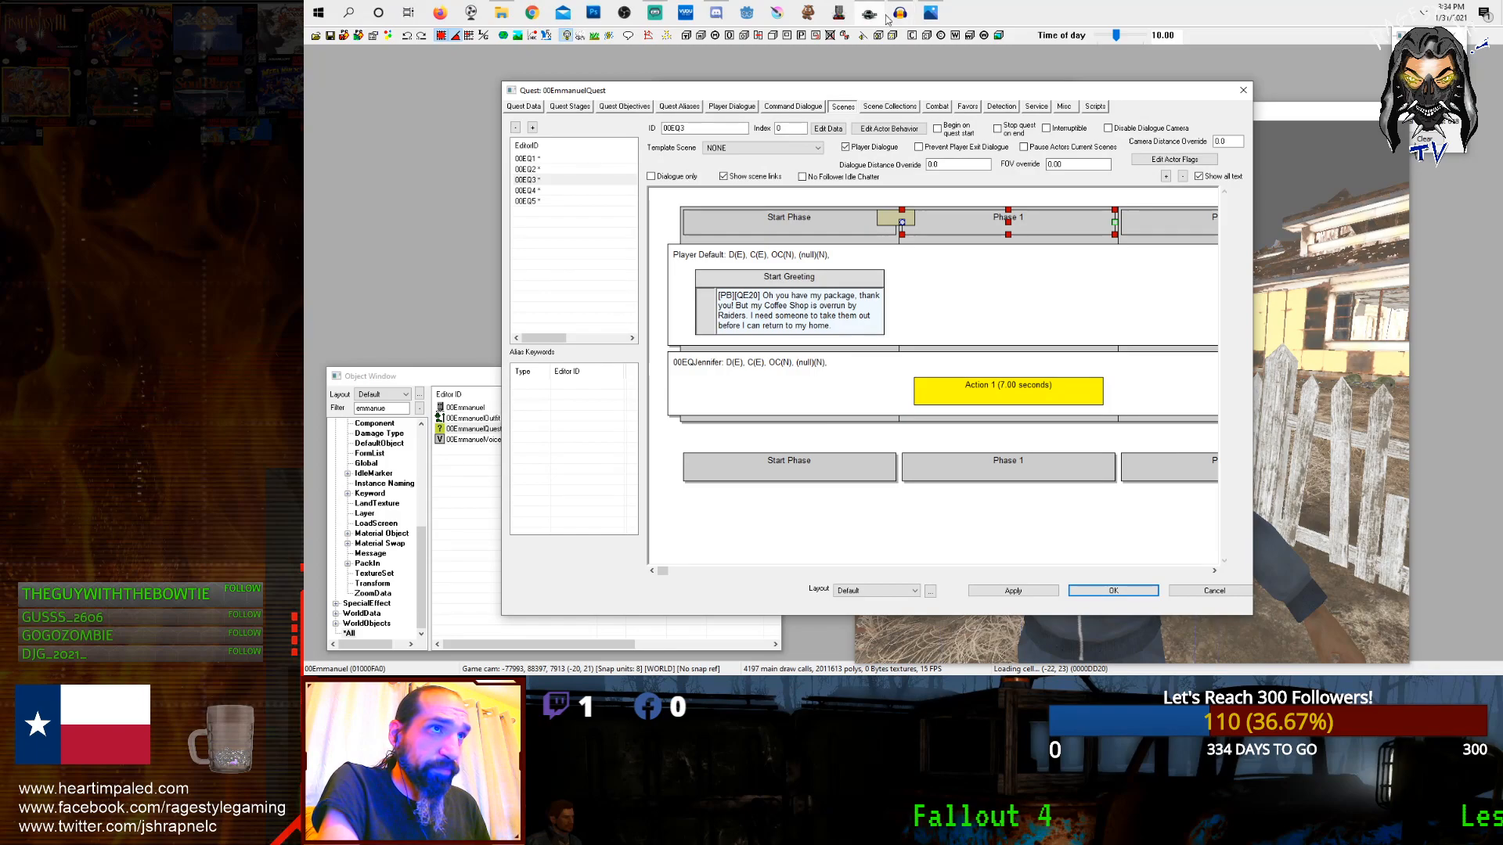
pyautogui.click(899, 12)
pyautogui.click(336, 244)
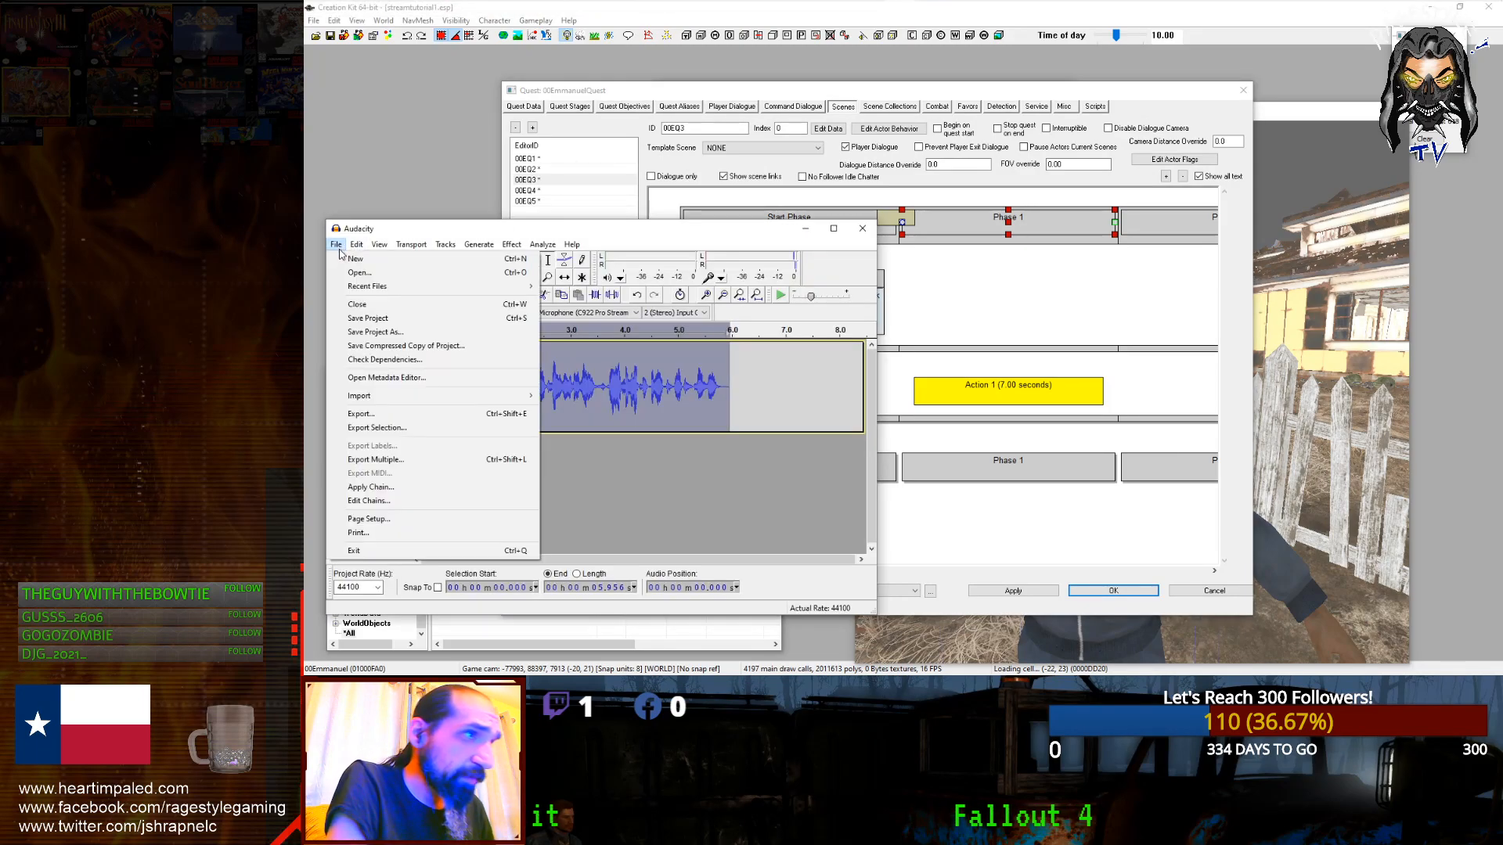
pyautogui.click(360, 413)
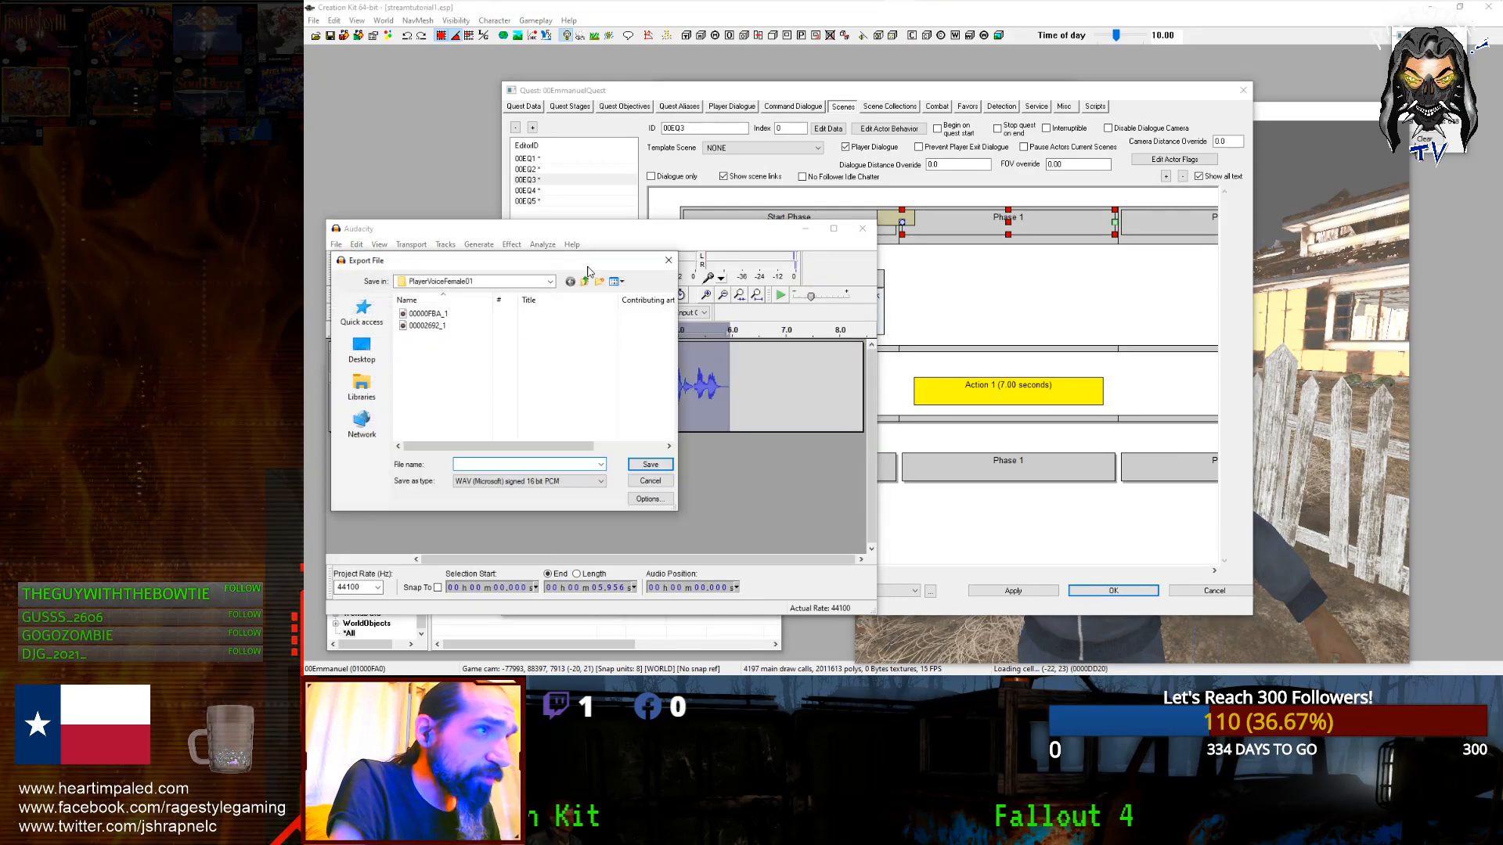
pyautogui.click(584, 281)
pyautogui.click(600, 281)
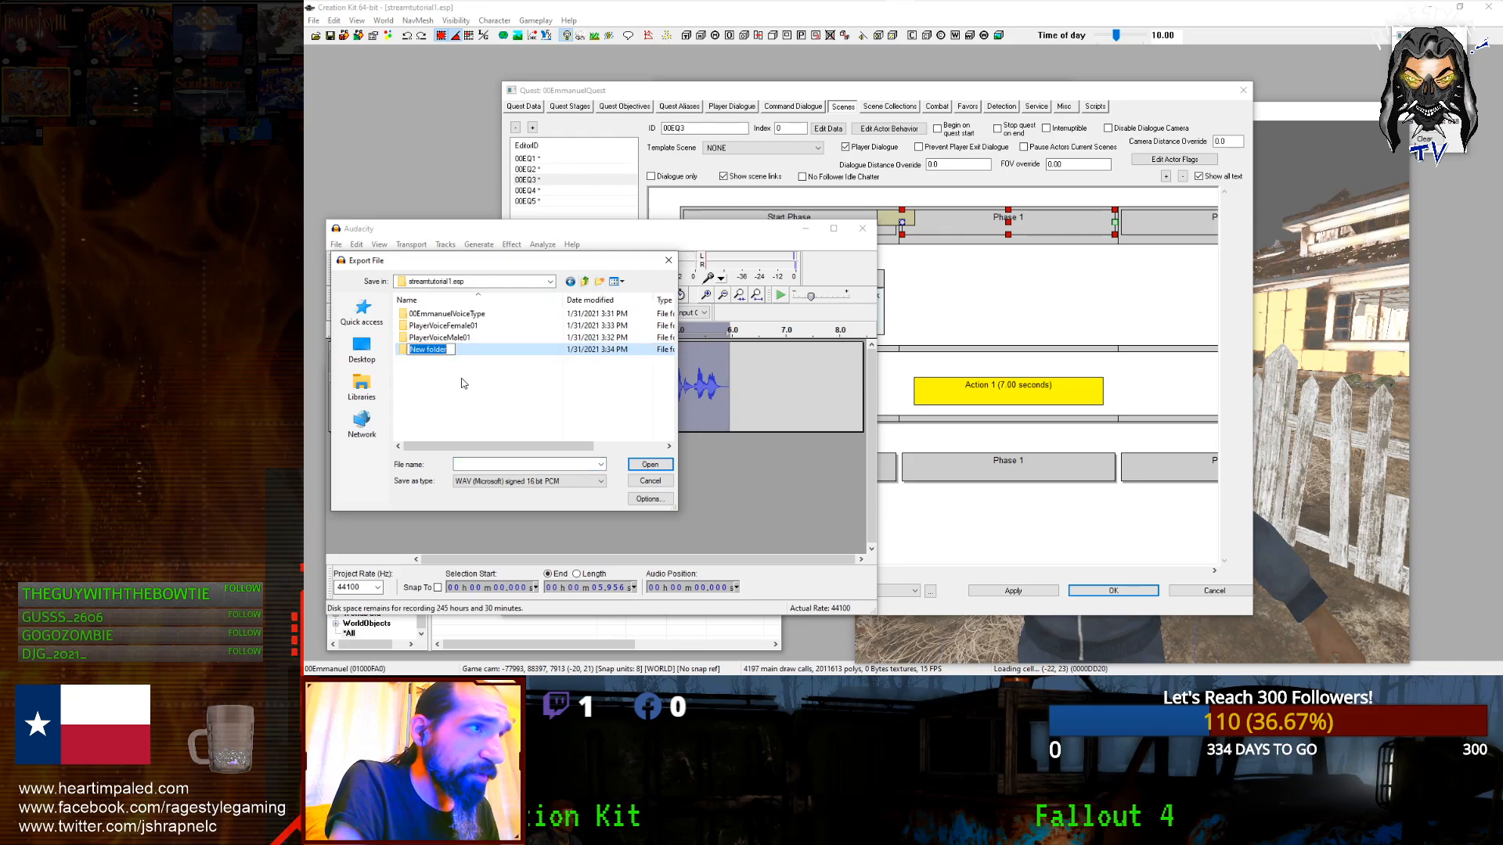
pyautogui.write('00EQJennifer')
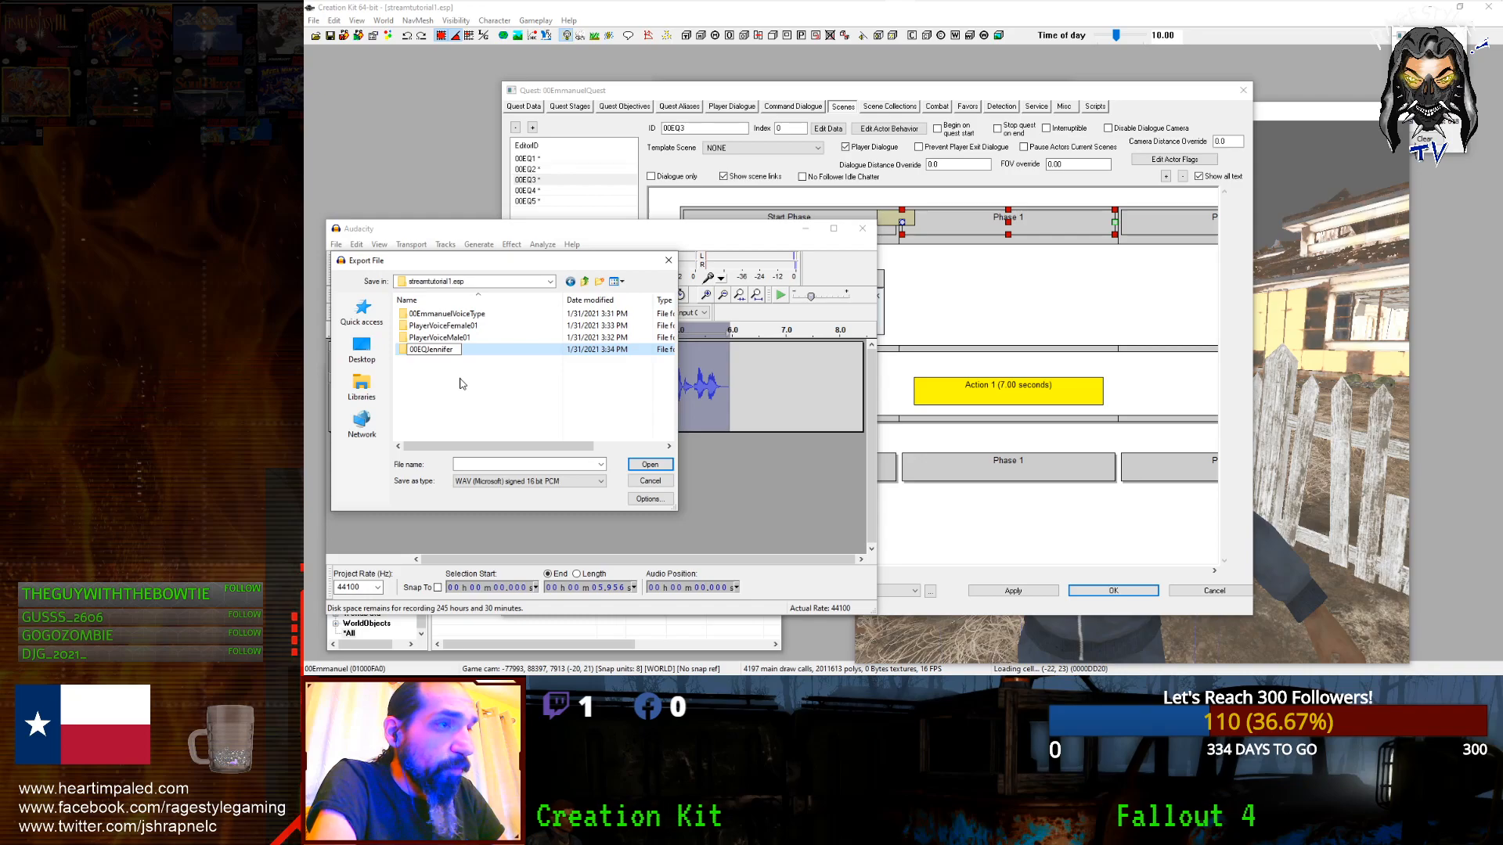
pyautogui.write('VoiceType')
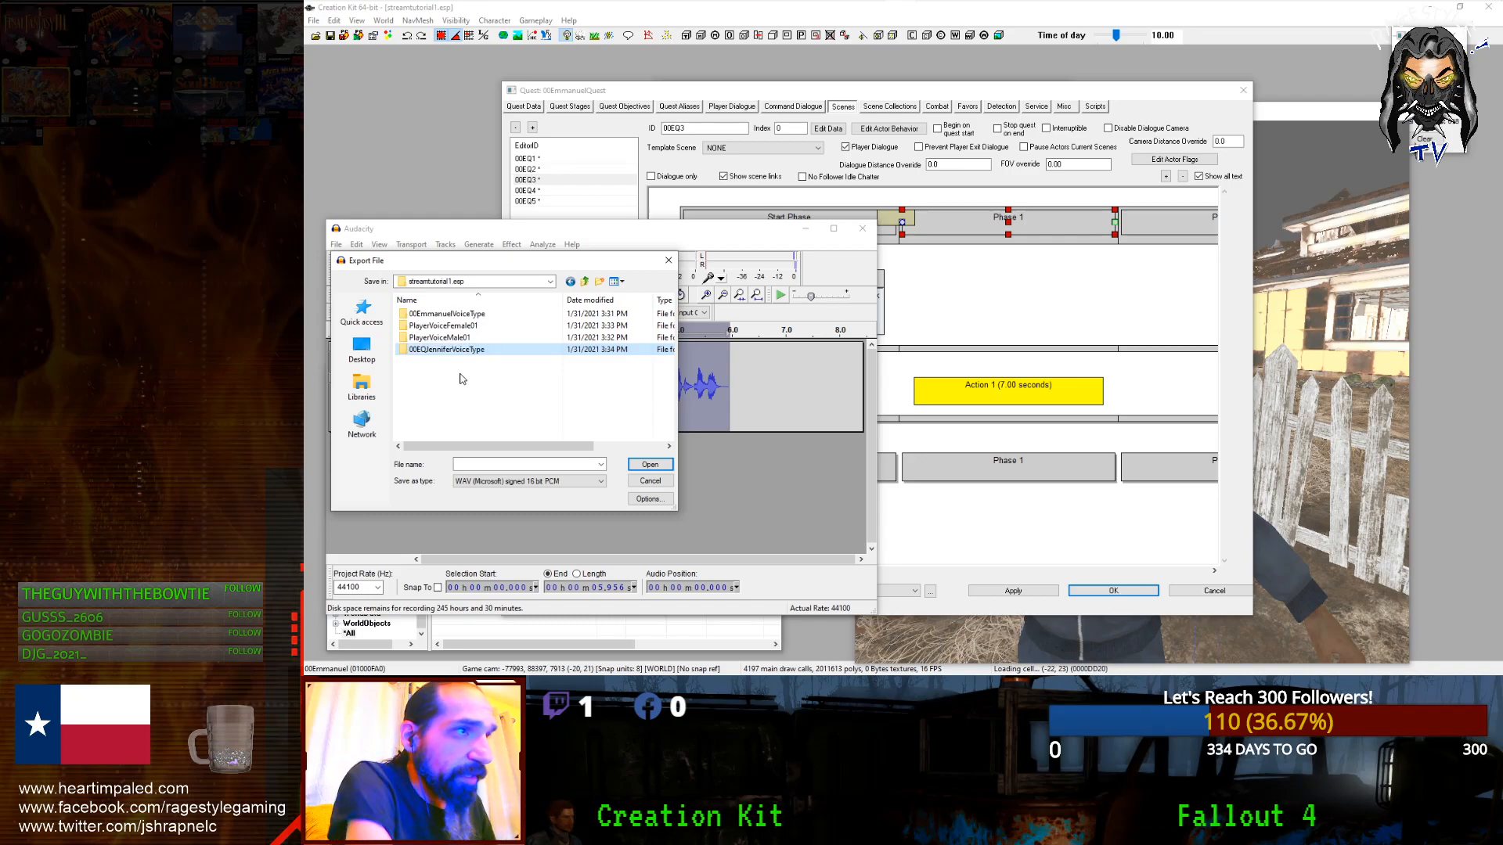
pyautogui.press('Return')
pyautogui.press('Return')
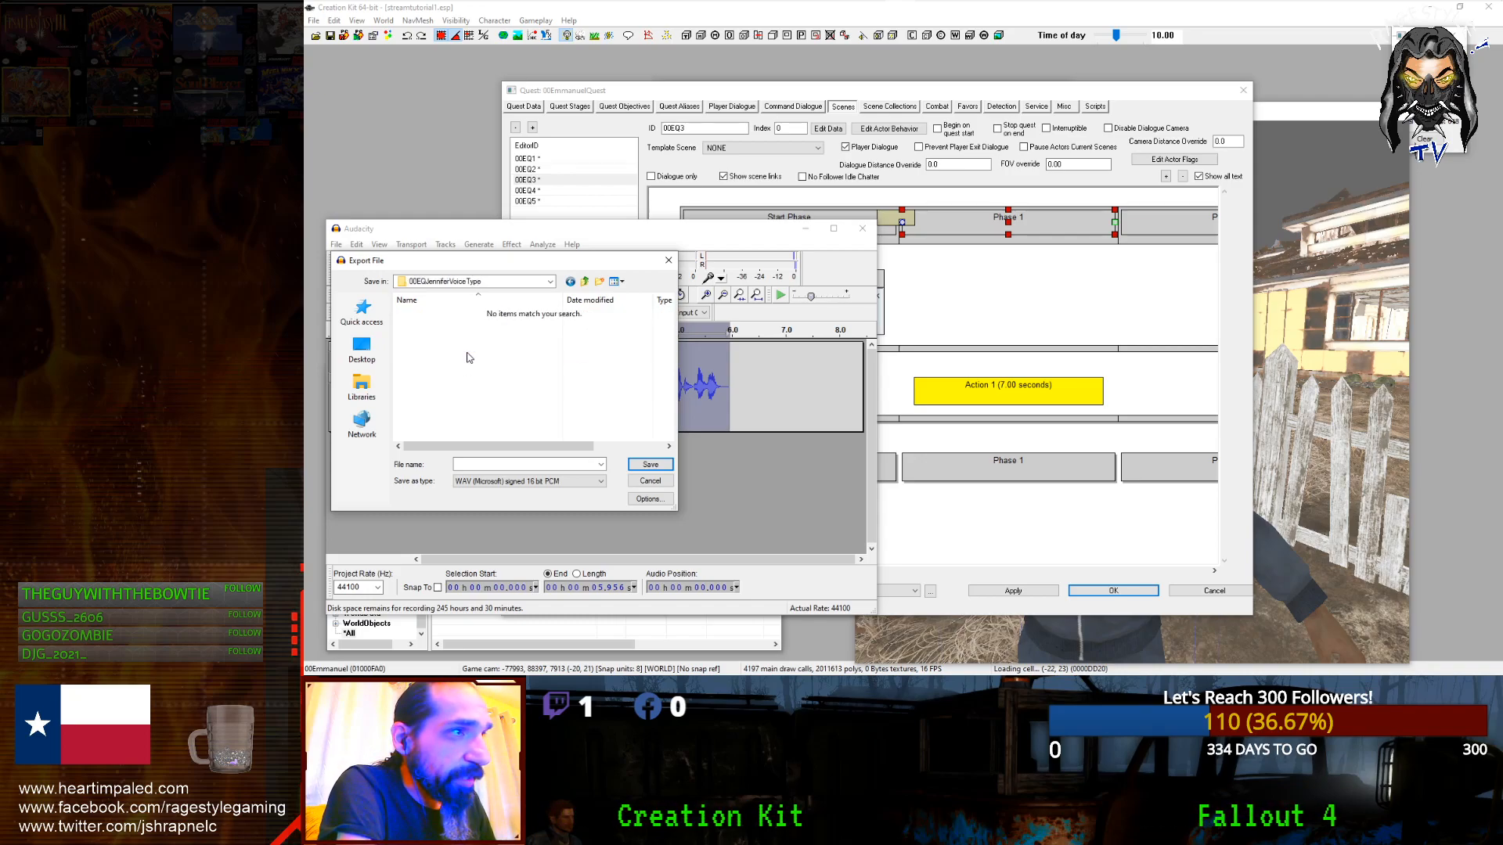
# Step: Export the recording into the new folder as a 16-bit PCM WAV named 0000318B_1 with blank metadata
pyautogui.click(476, 465)
pyautogui.hotkey('ctrl', 'v')
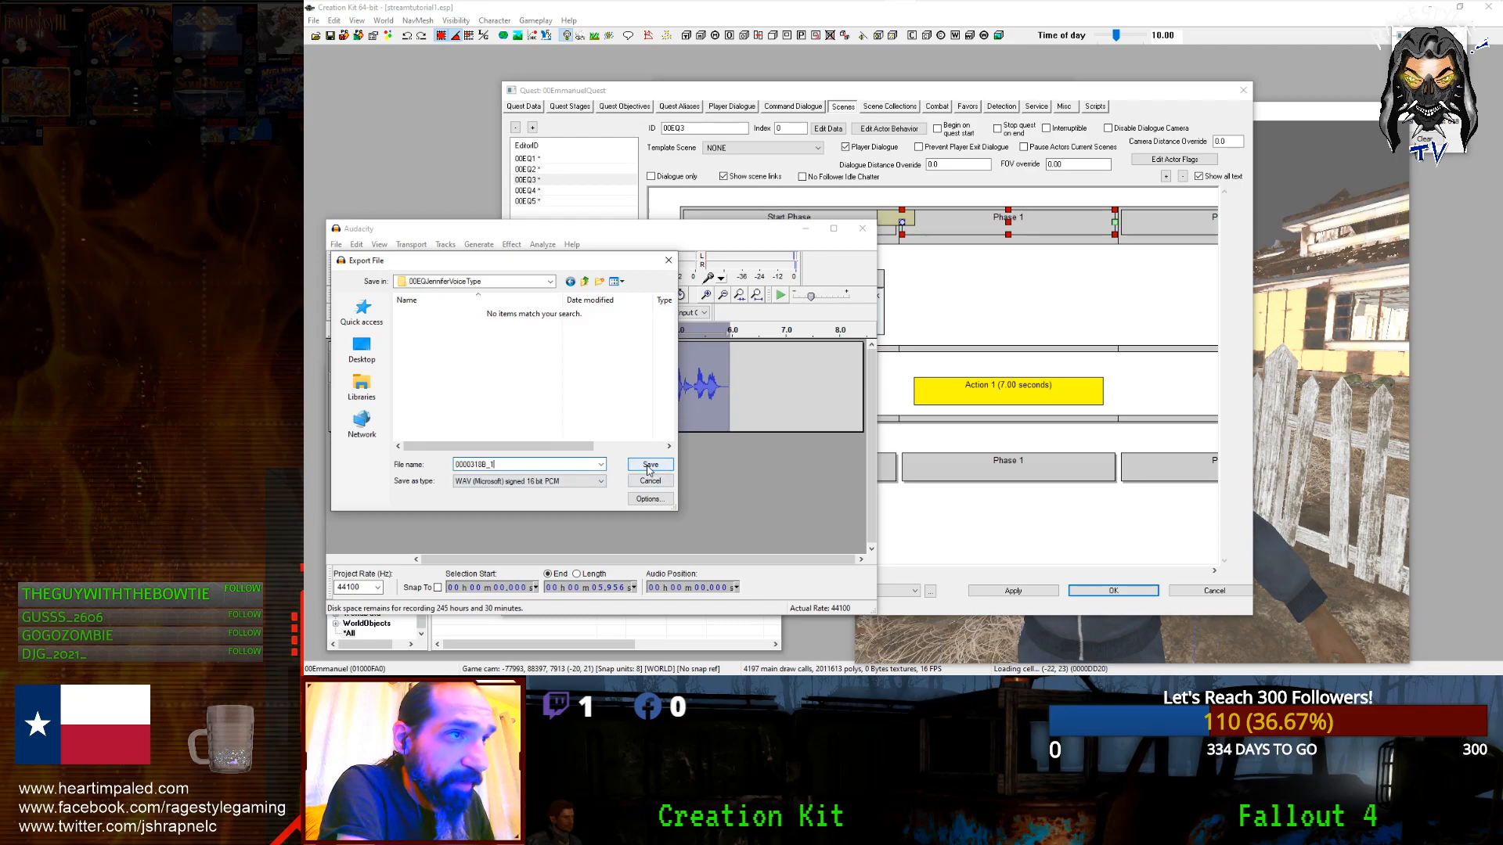
pyautogui.click(650, 465)
pyautogui.click(934, 453)
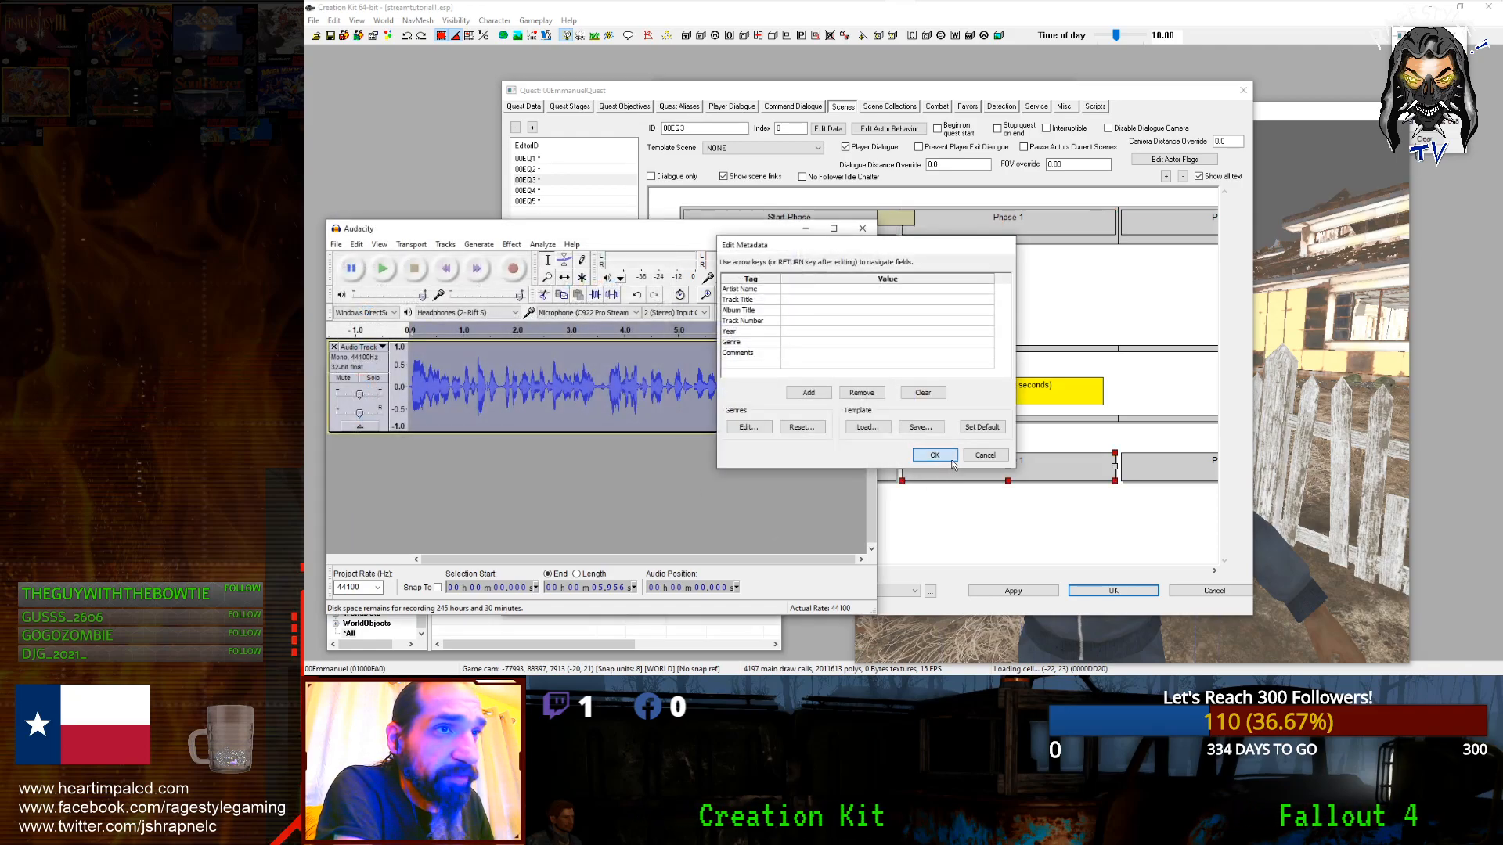
# Step: Switch to the Creation Kit and check the audio file list of the 00EQ3 greeting response
pyautogui.click(947, 263)
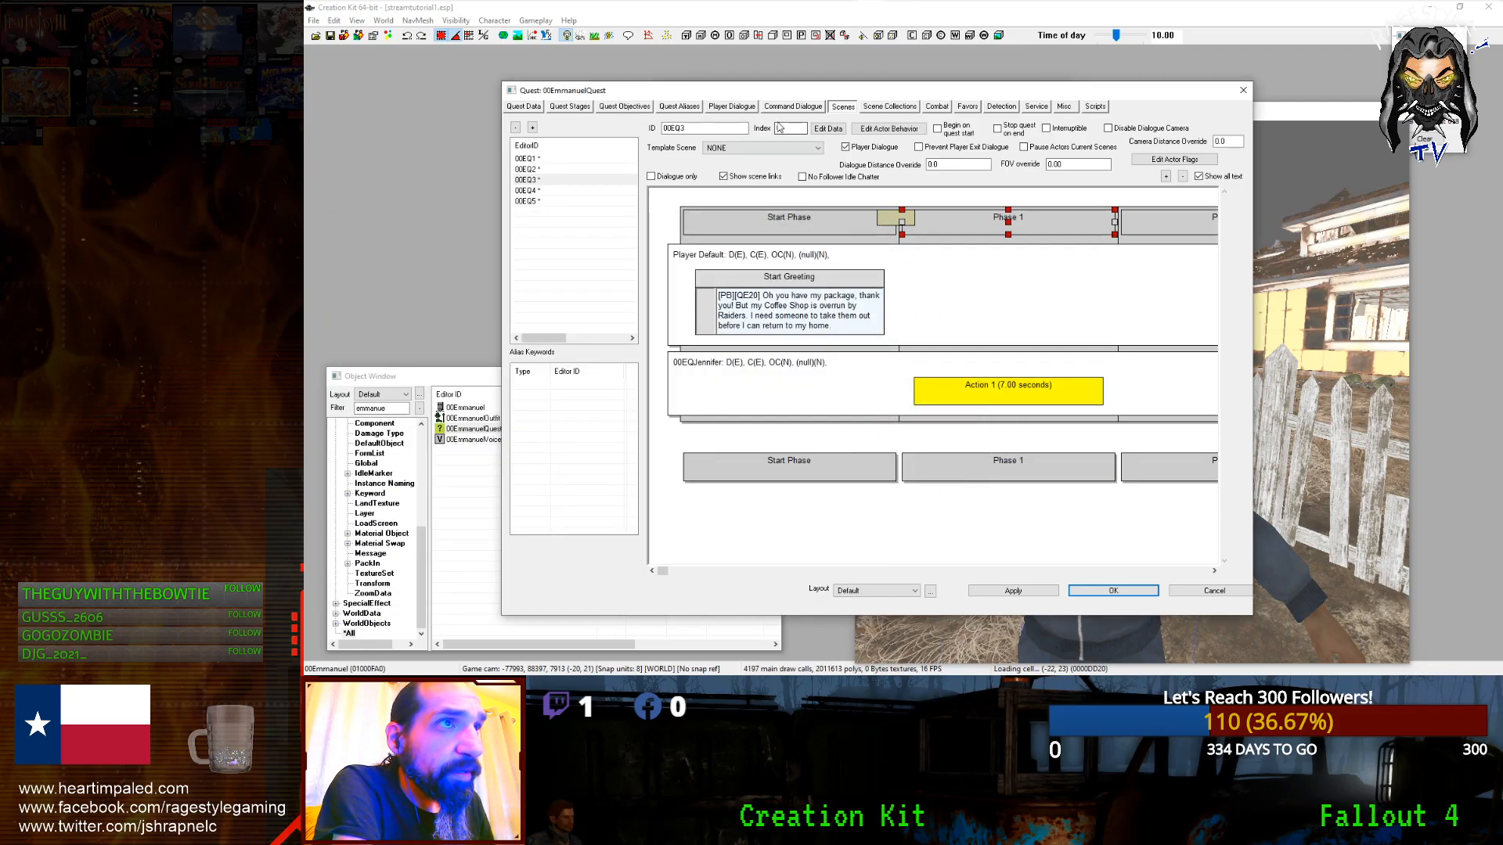
pyautogui.doubleClick(855, 299)
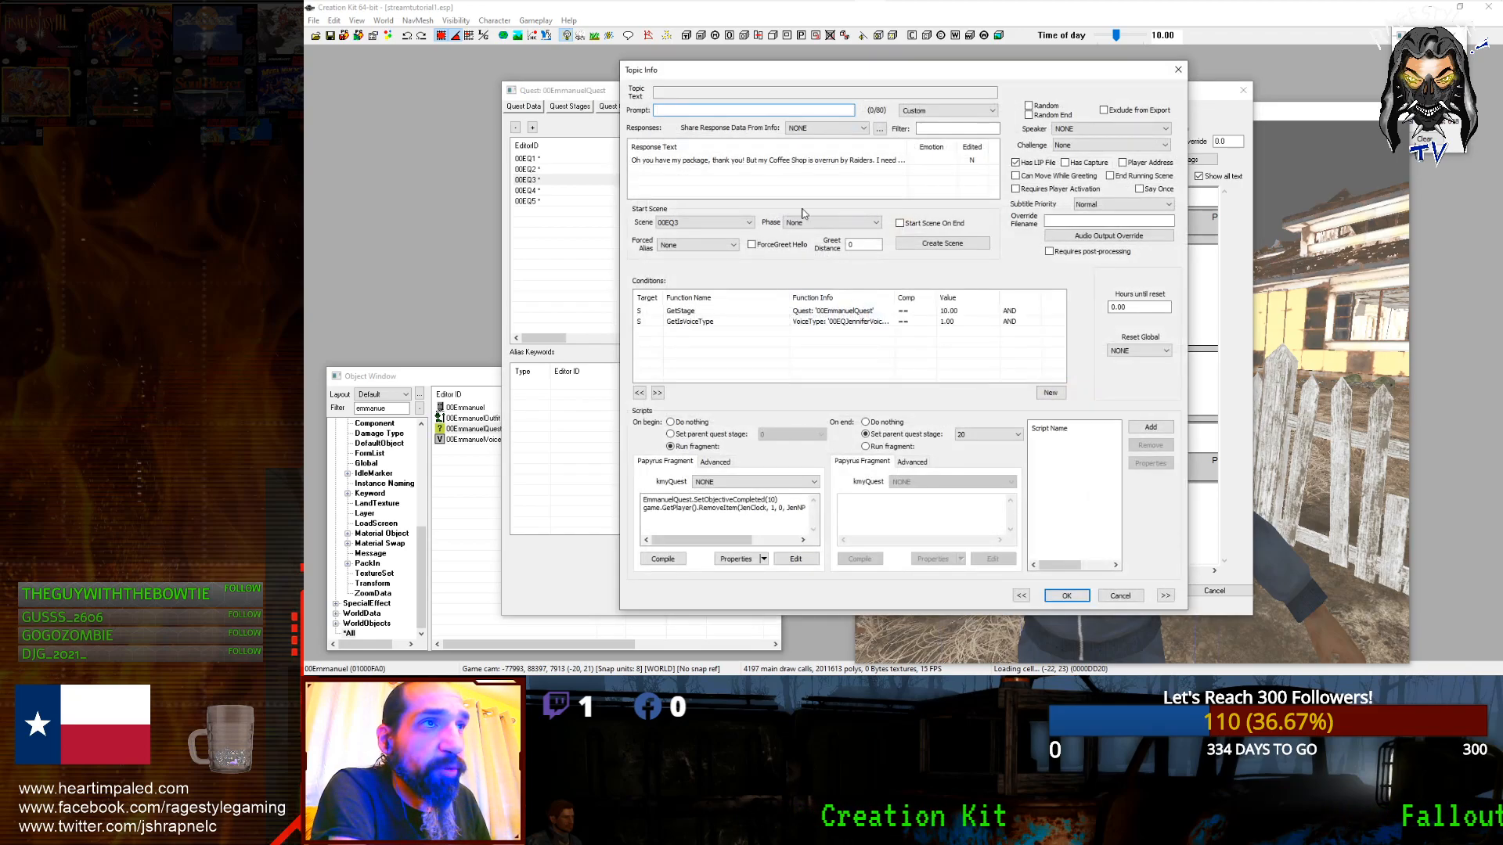
pyautogui.doubleClick(790, 160)
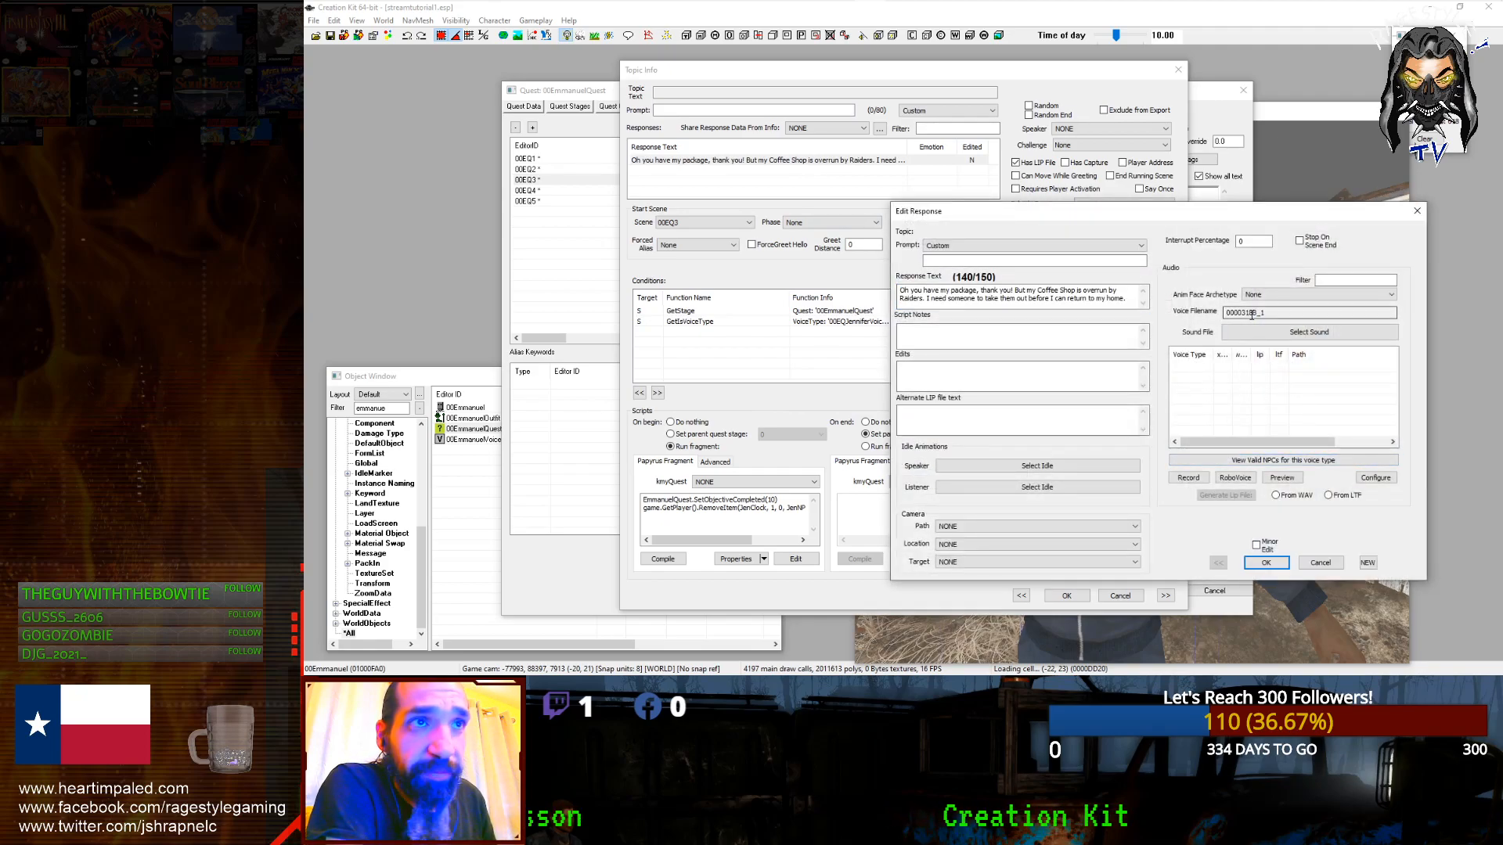
pyautogui.click(1321, 564)
# Step: Check the full voice type name in the greeting's GetIsVoiceType condition, and close the topic info and quest windows
pyautogui.click(869, 322)
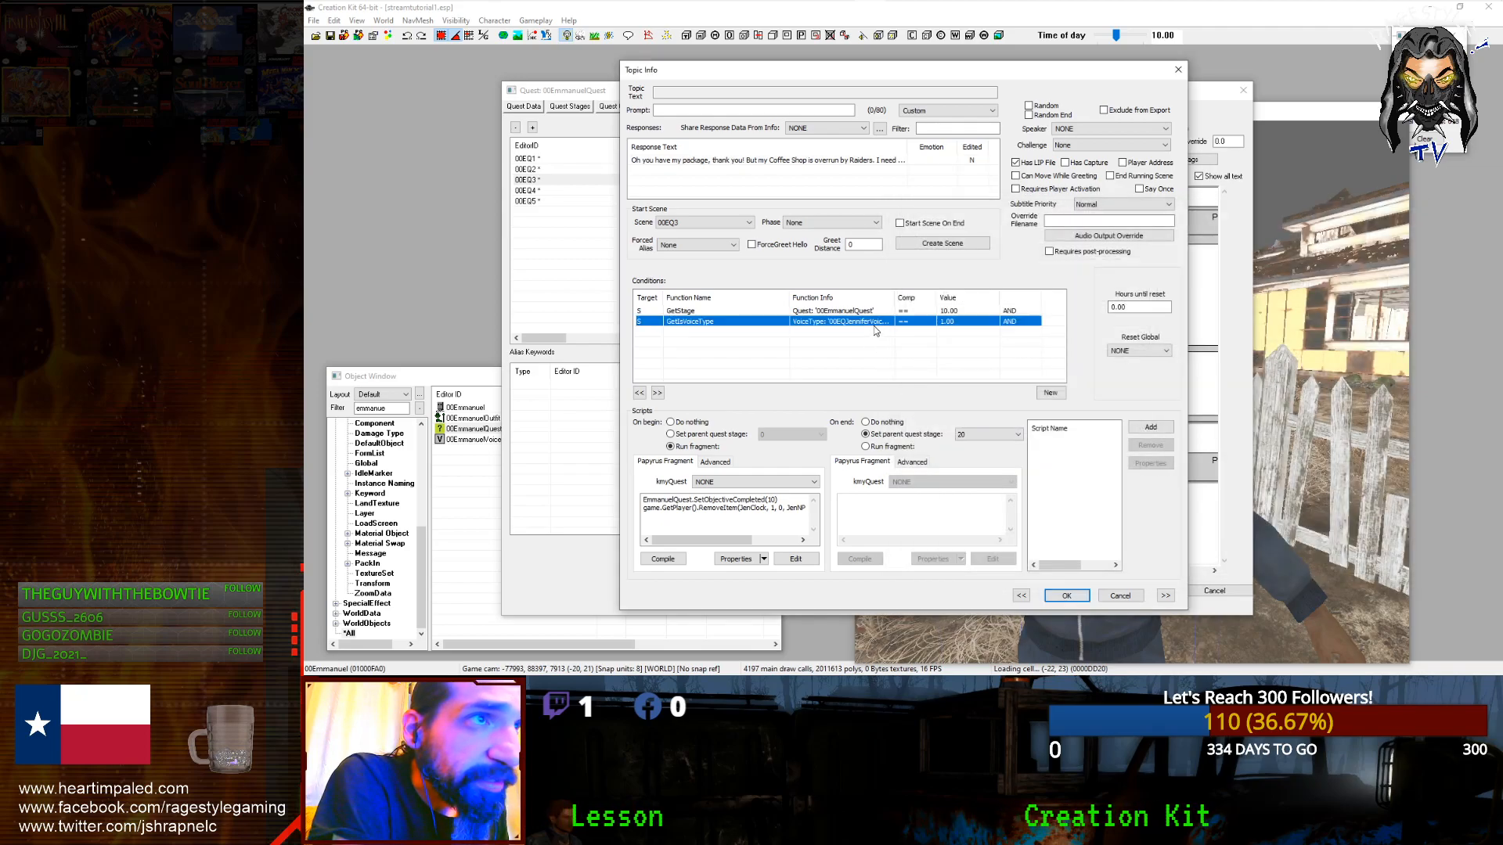
pyautogui.moveTo(895, 304); pyautogui.dragTo(956, 305)
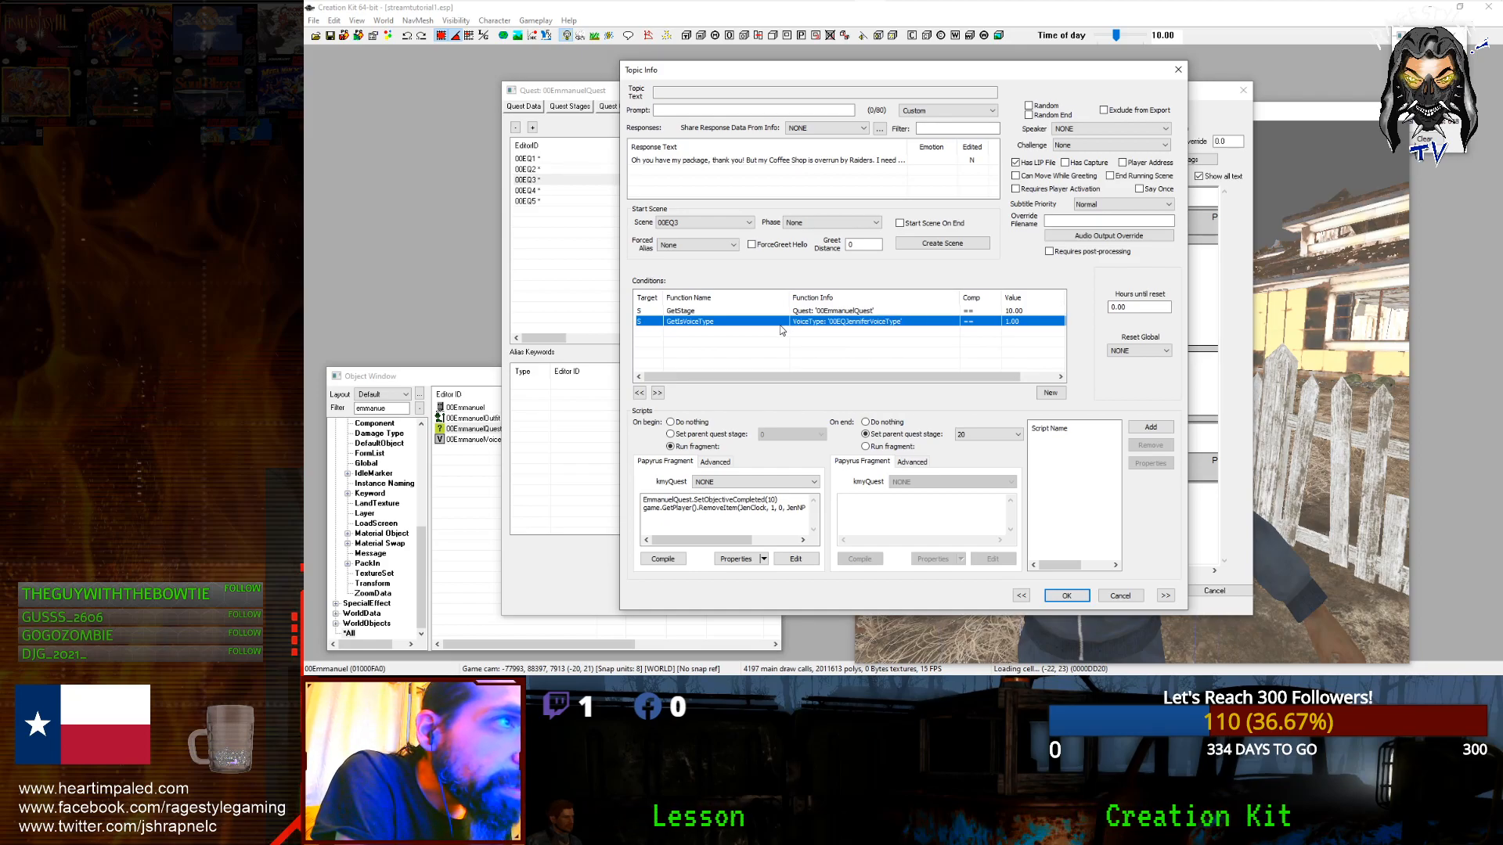
pyautogui.click(1066, 596)
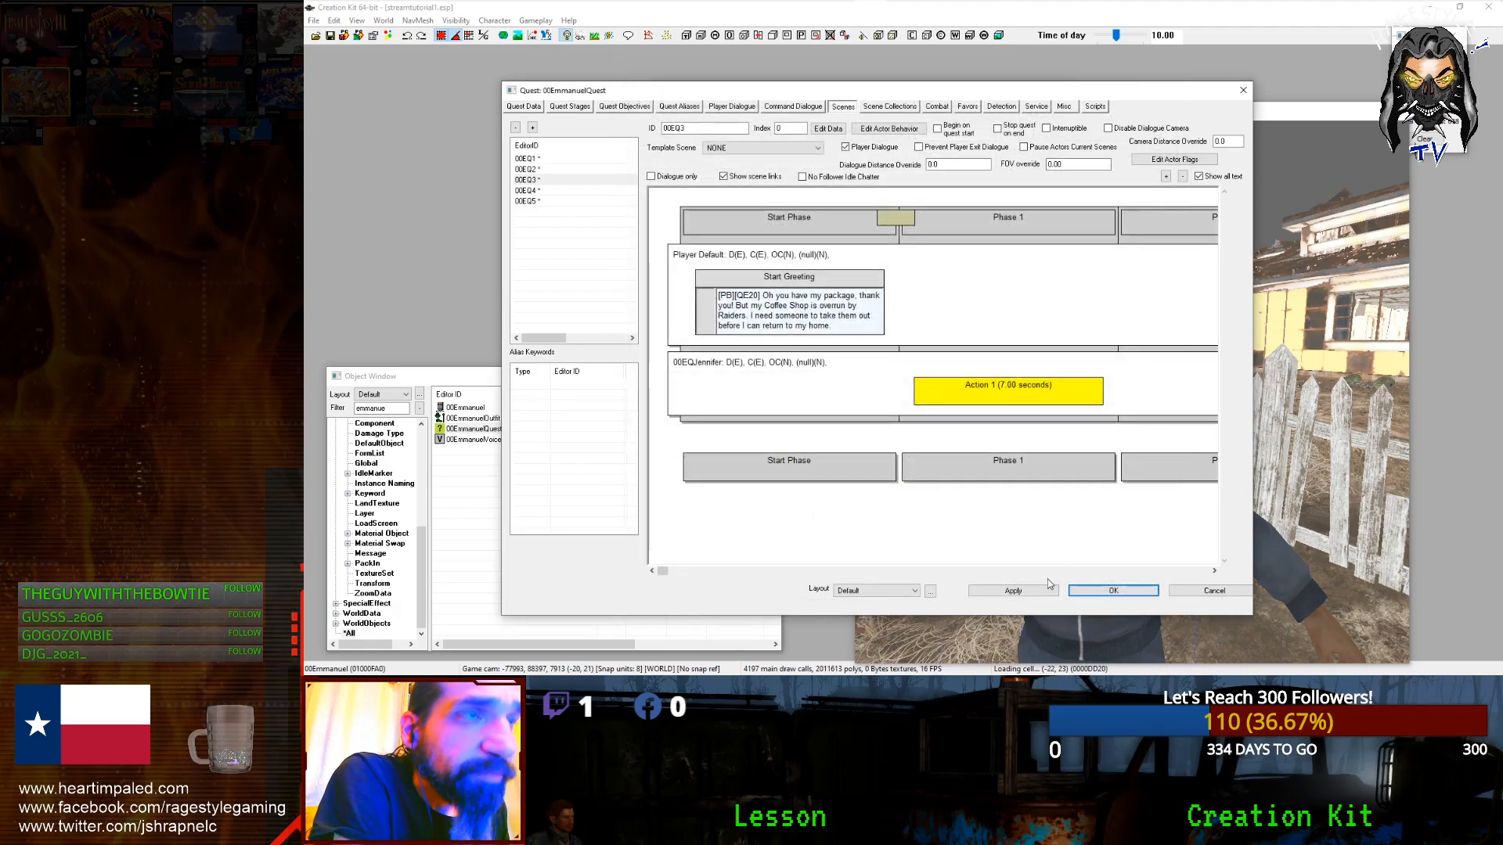
pyautogui.click(1202, 595)
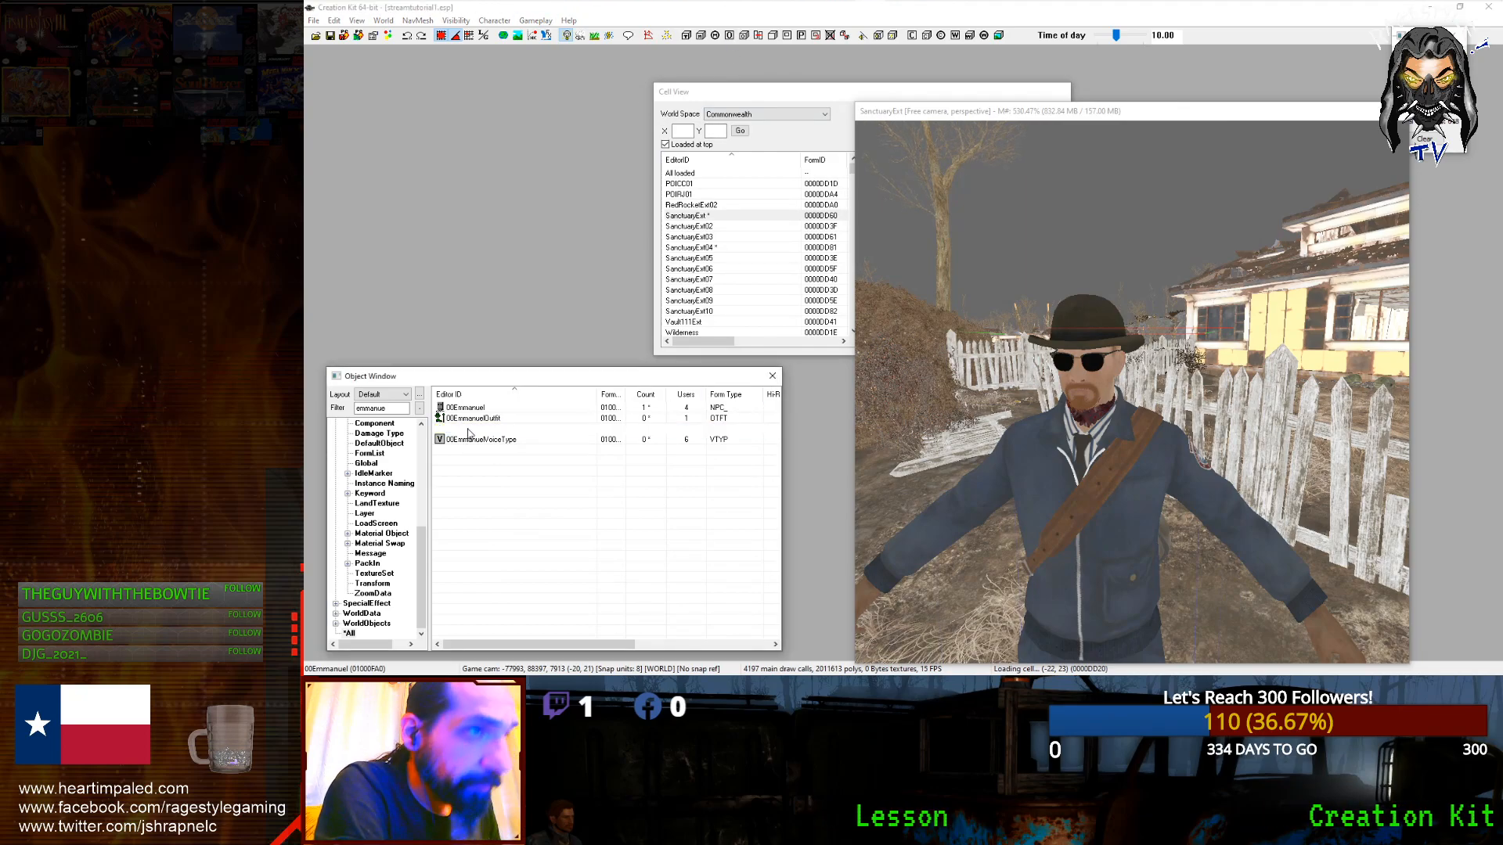
# Step: Reopen the quest's greeting response and try to record its voice line in the Creation Kit
pyautogui.doubleClick(523, 430)
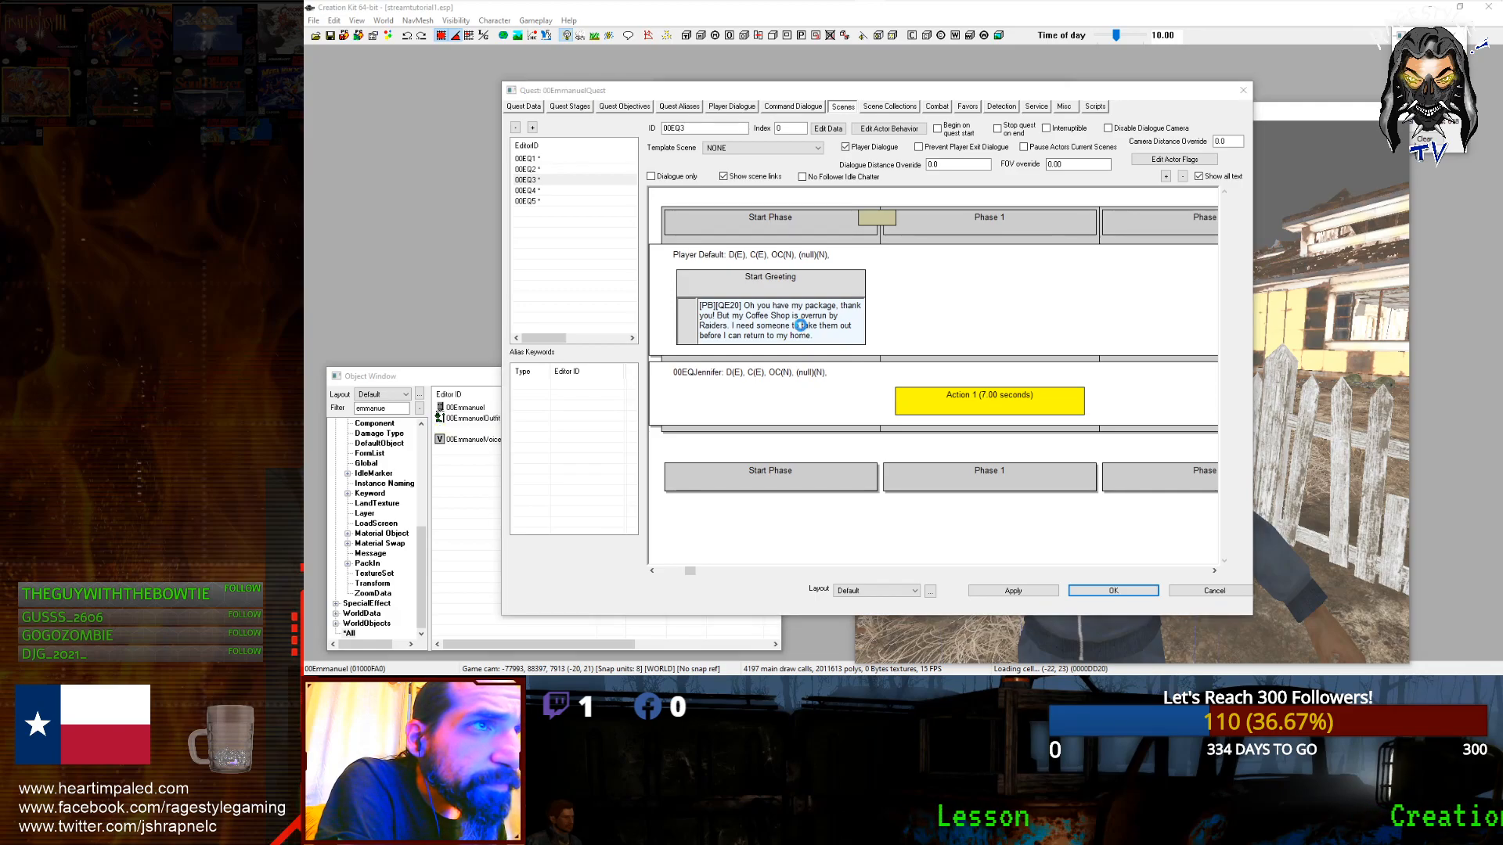
pyautogui.doubleClick(684, 160)
pyautogui.click(1225, 390)
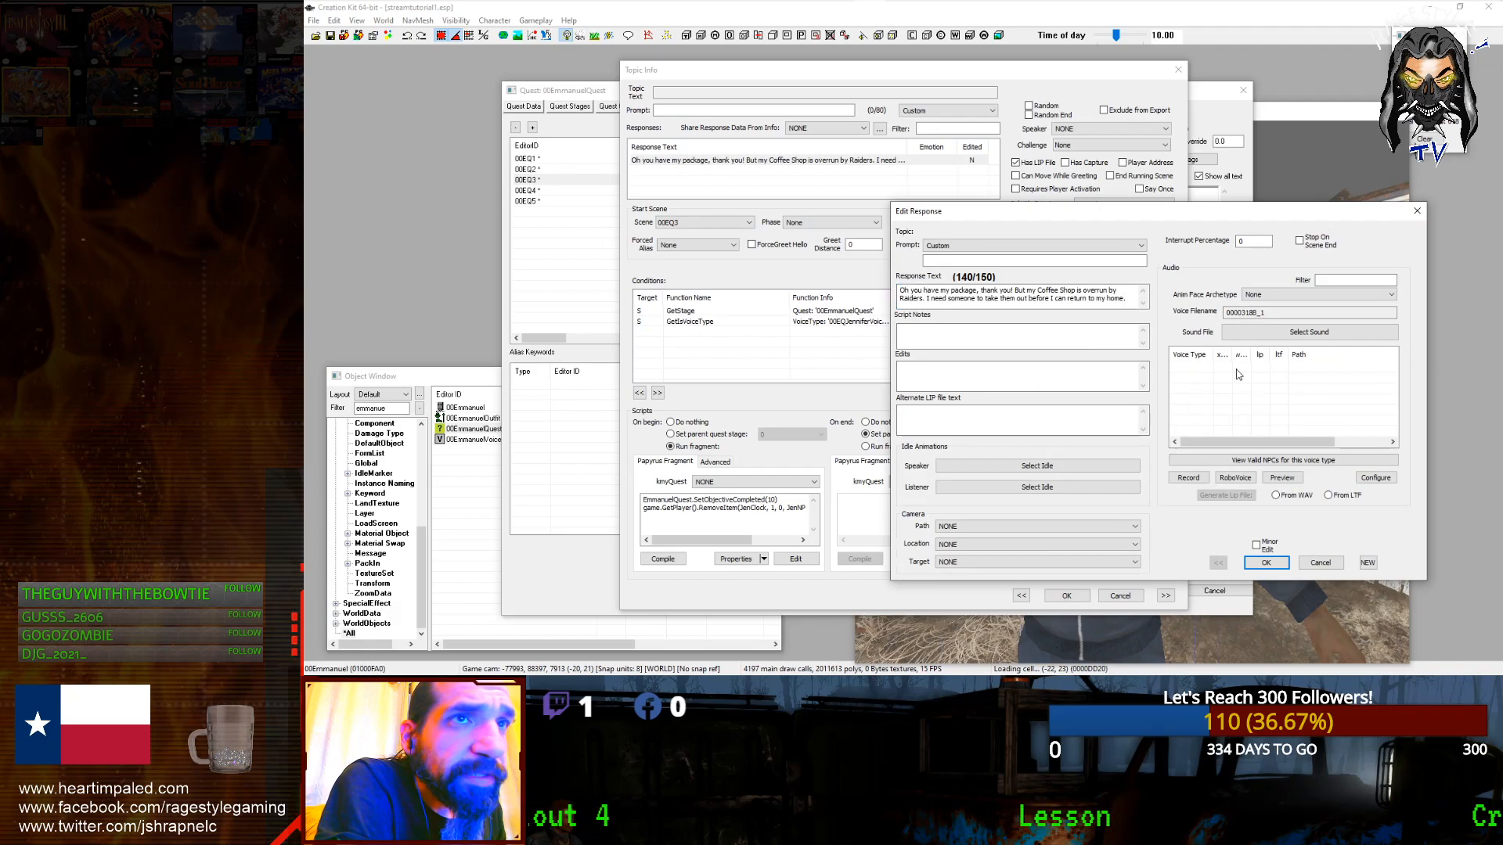
pyautogui.click(1188, 478)
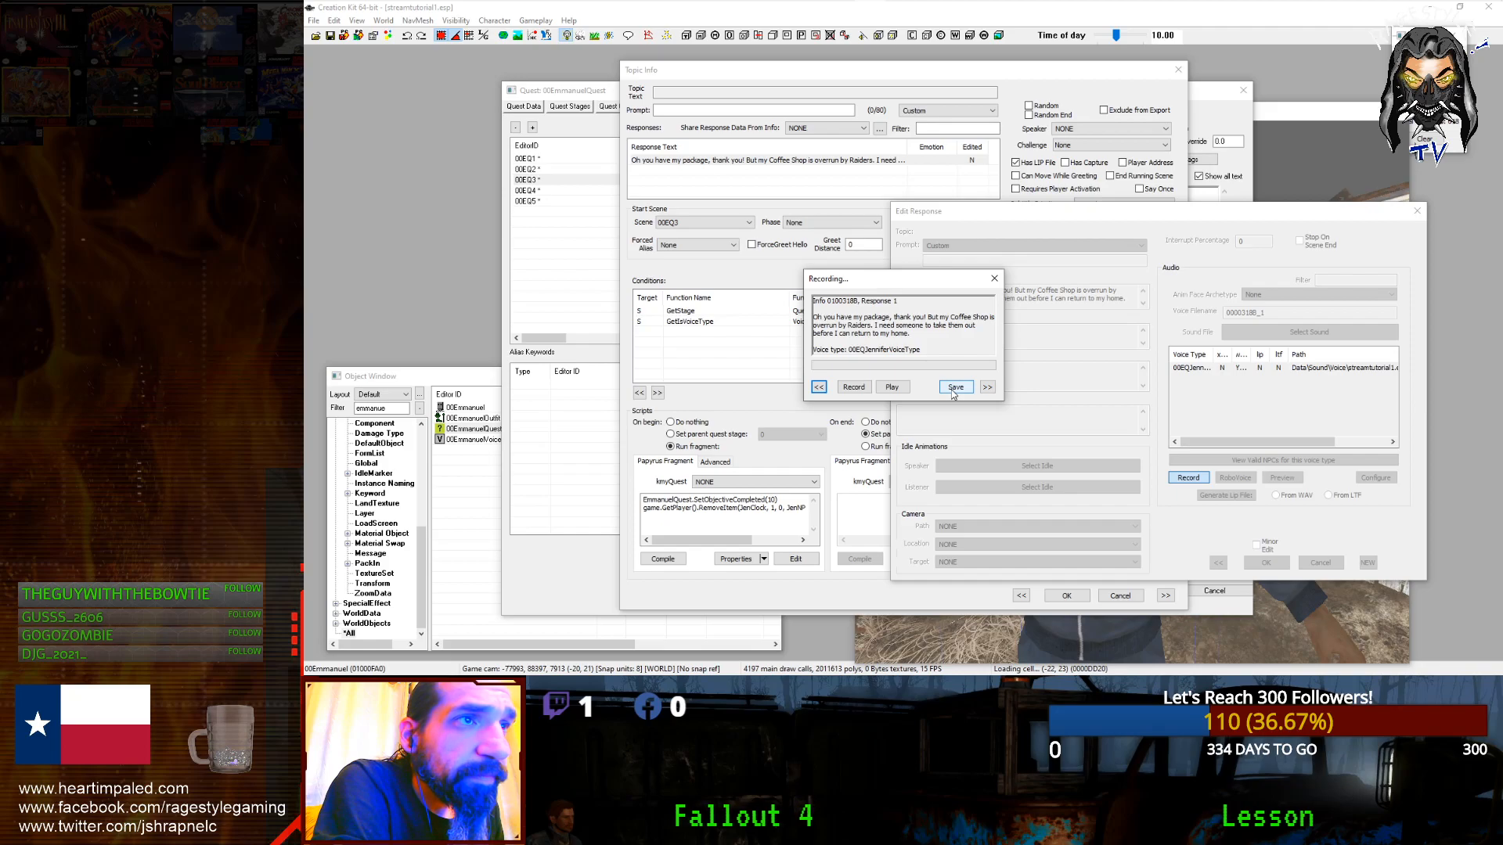
pyautogui.click(854, 388)
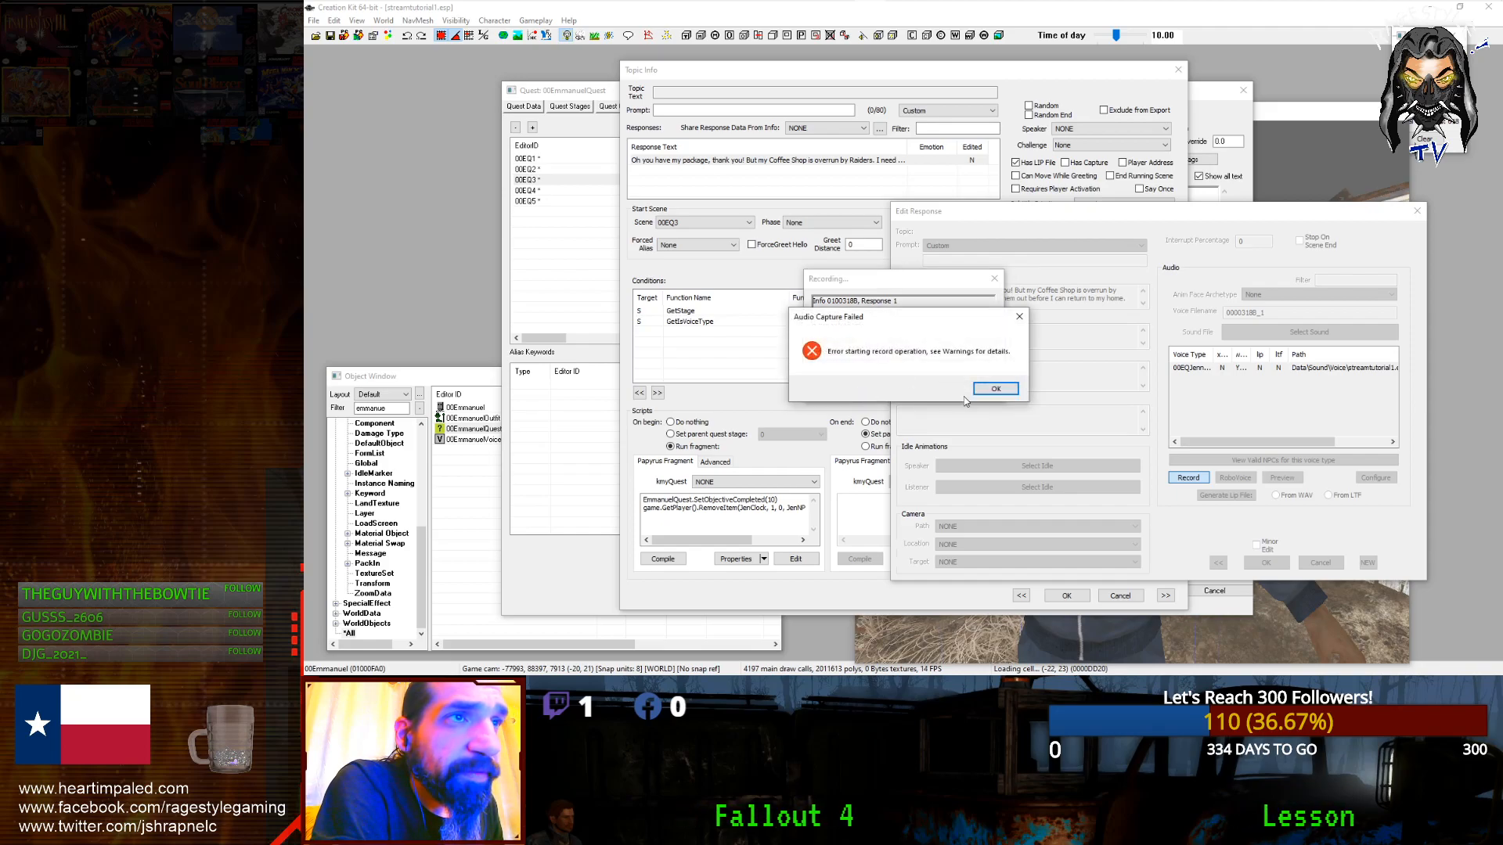
pyautogui.click(993, 389)
# Step: Examine the full voice type name of the response's audio entry, and cancel the response and topic info dialogs
pyautogui.click(1247, 369)
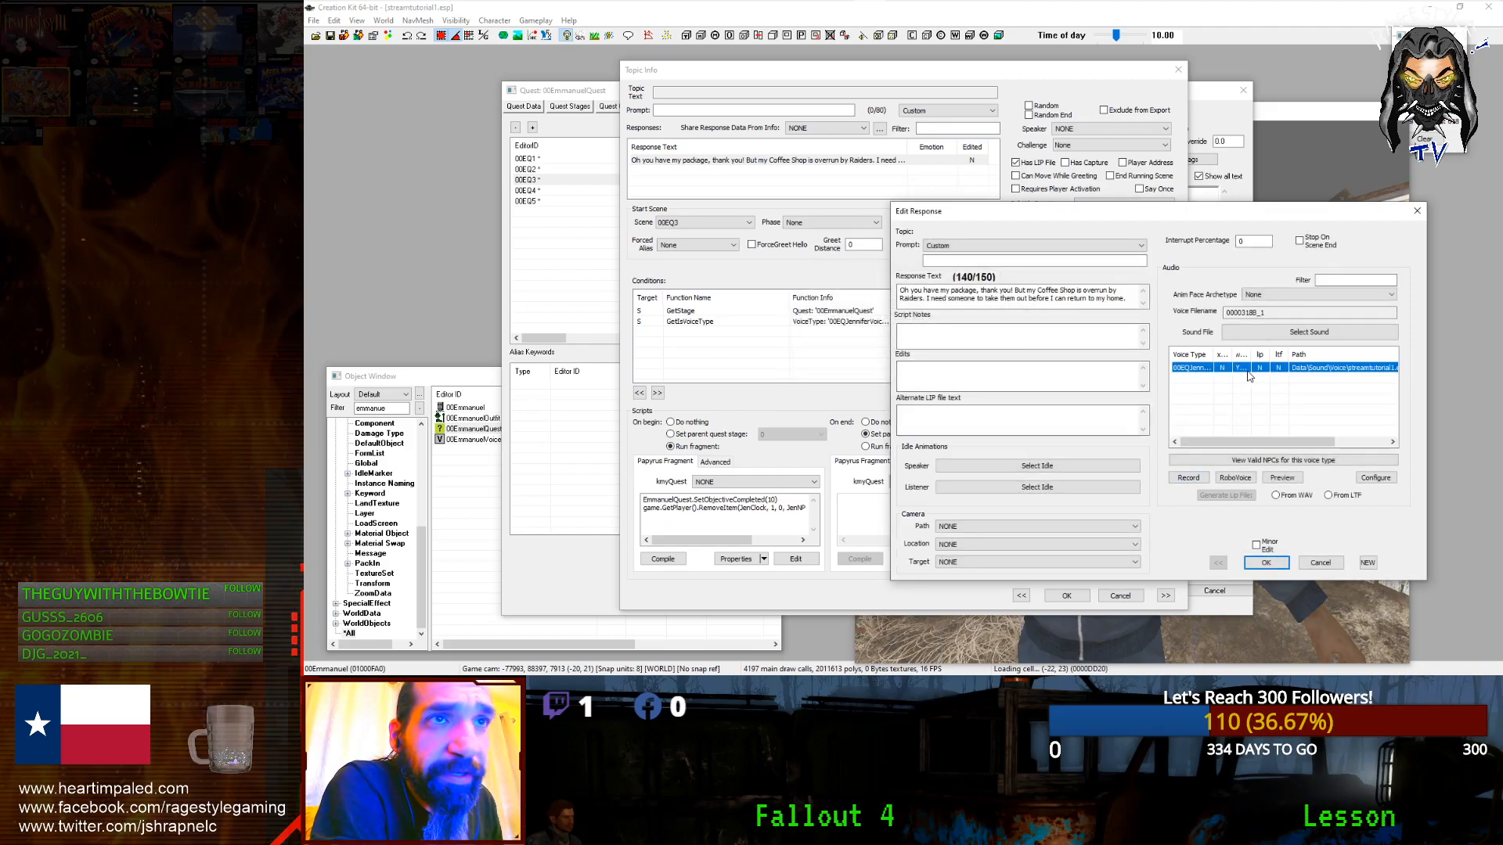
pyautogui.moveTo(1214, 355); pyautogui.dragTo(1266, 355)
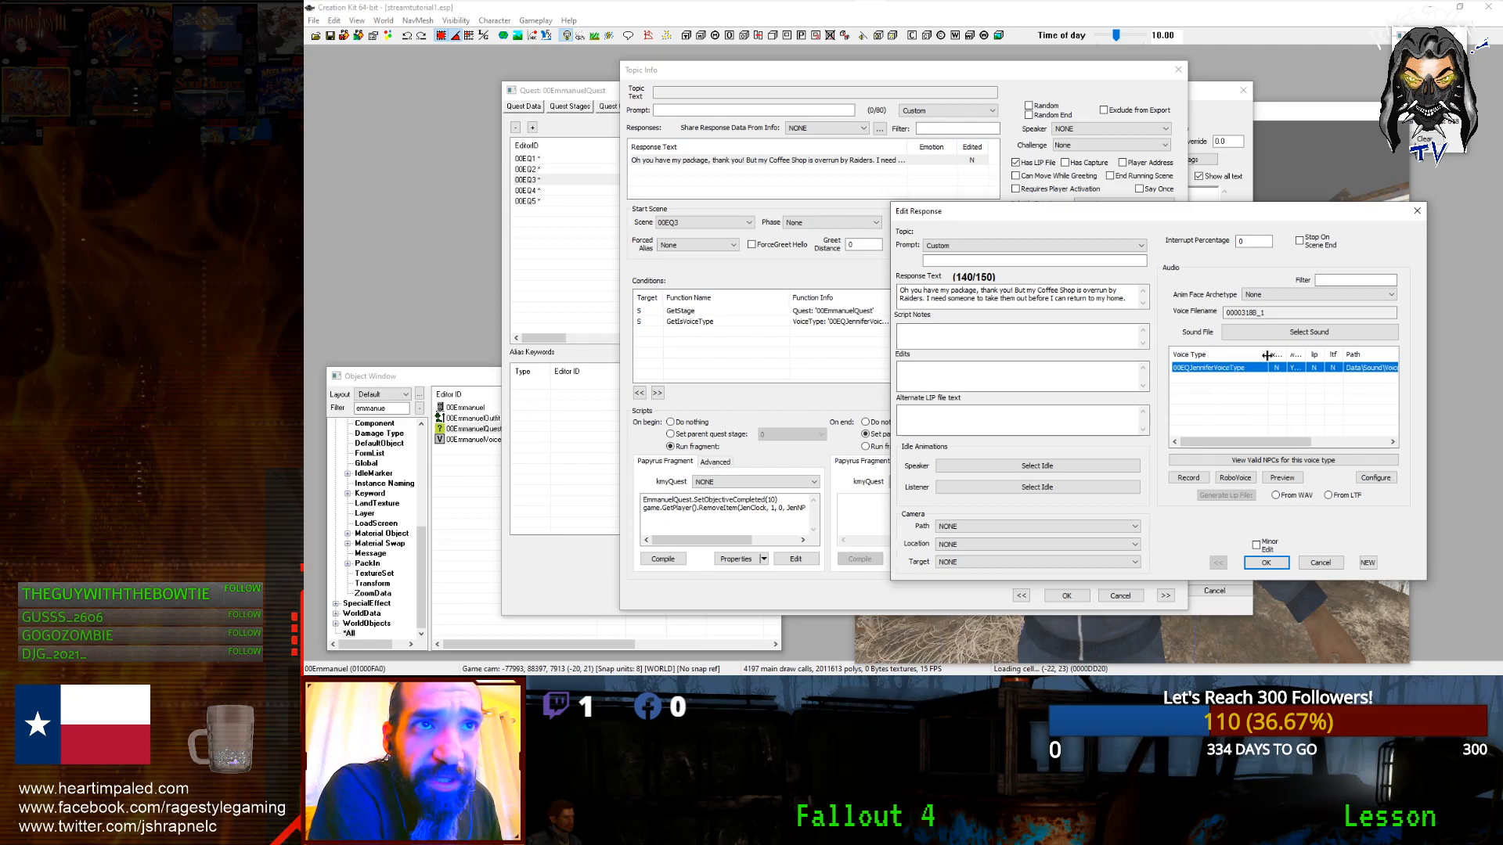
pyautogui.click(1319, 562)
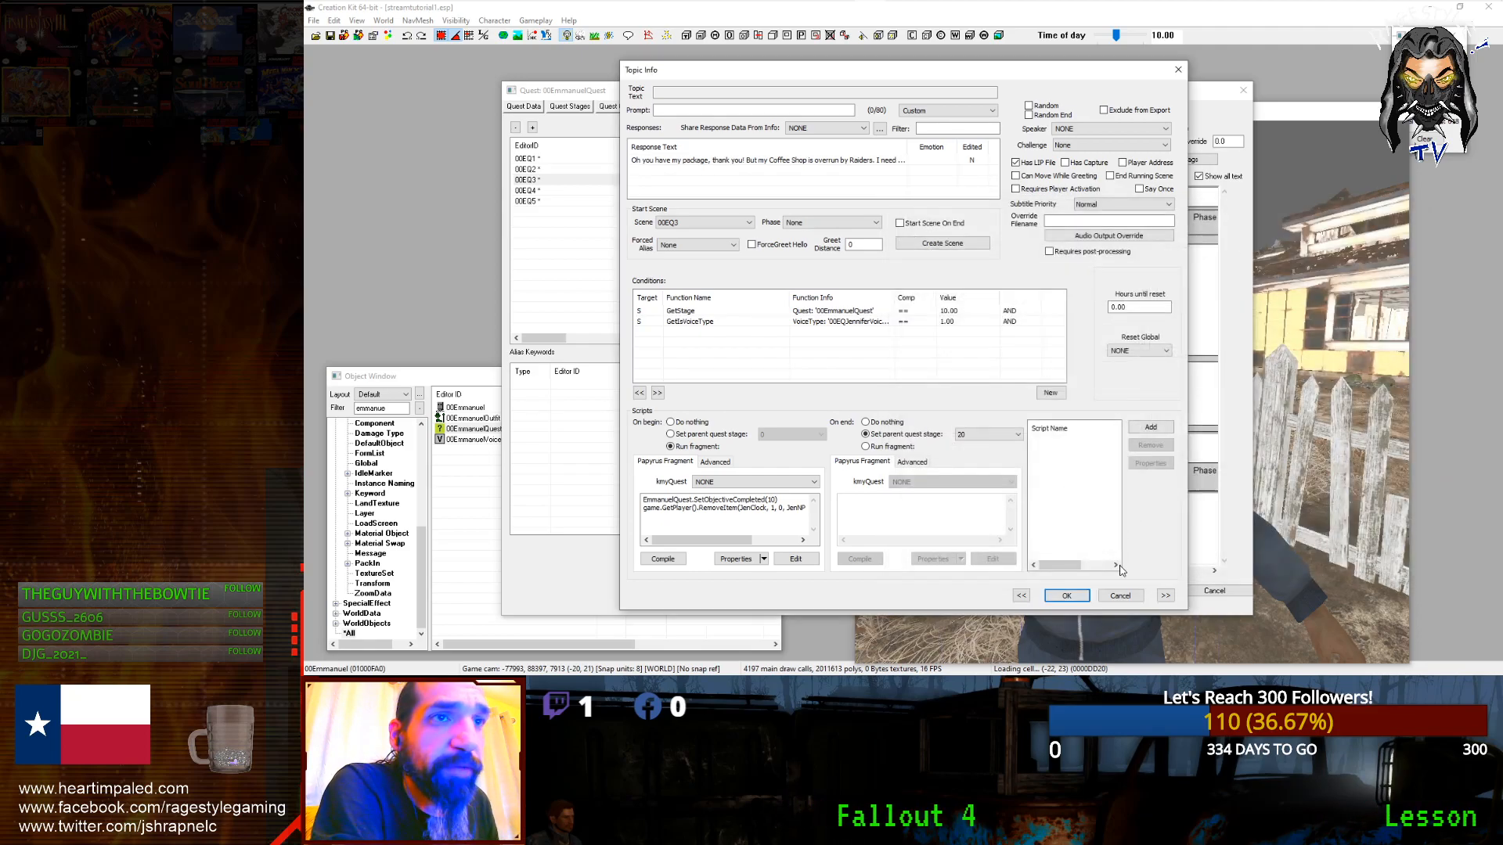
pyautogui.click(1119, 595)
pyautogui.moveTo(894, 8)
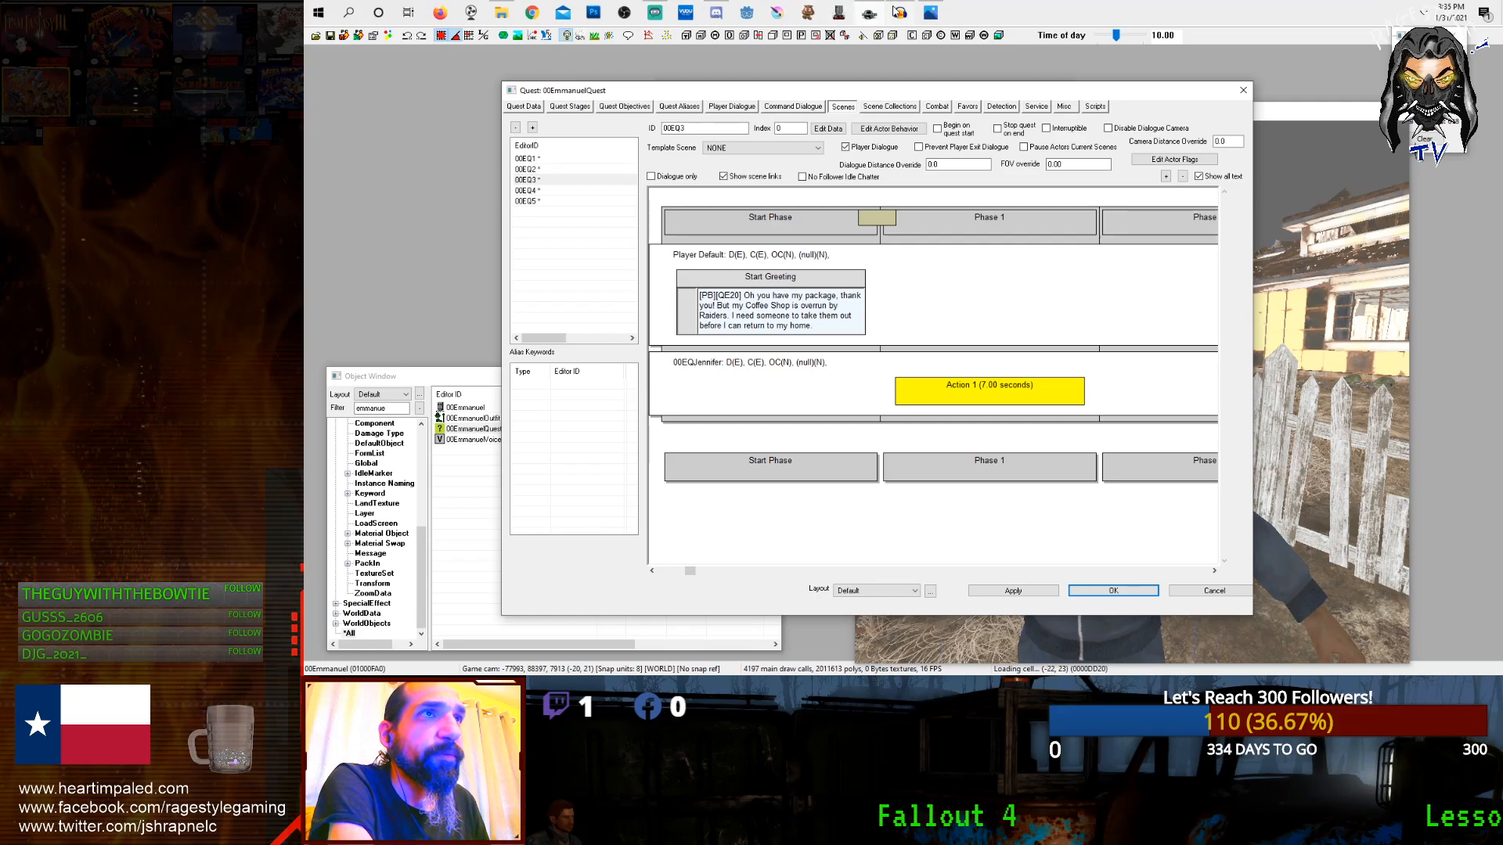
# Step: Switch to Audacity, export the recording as WAV over the existing 0000318B_1 in the 00EQJenniferVoiceType folder, and minimize Audacity
pyautogui.moveTo(503, 14)
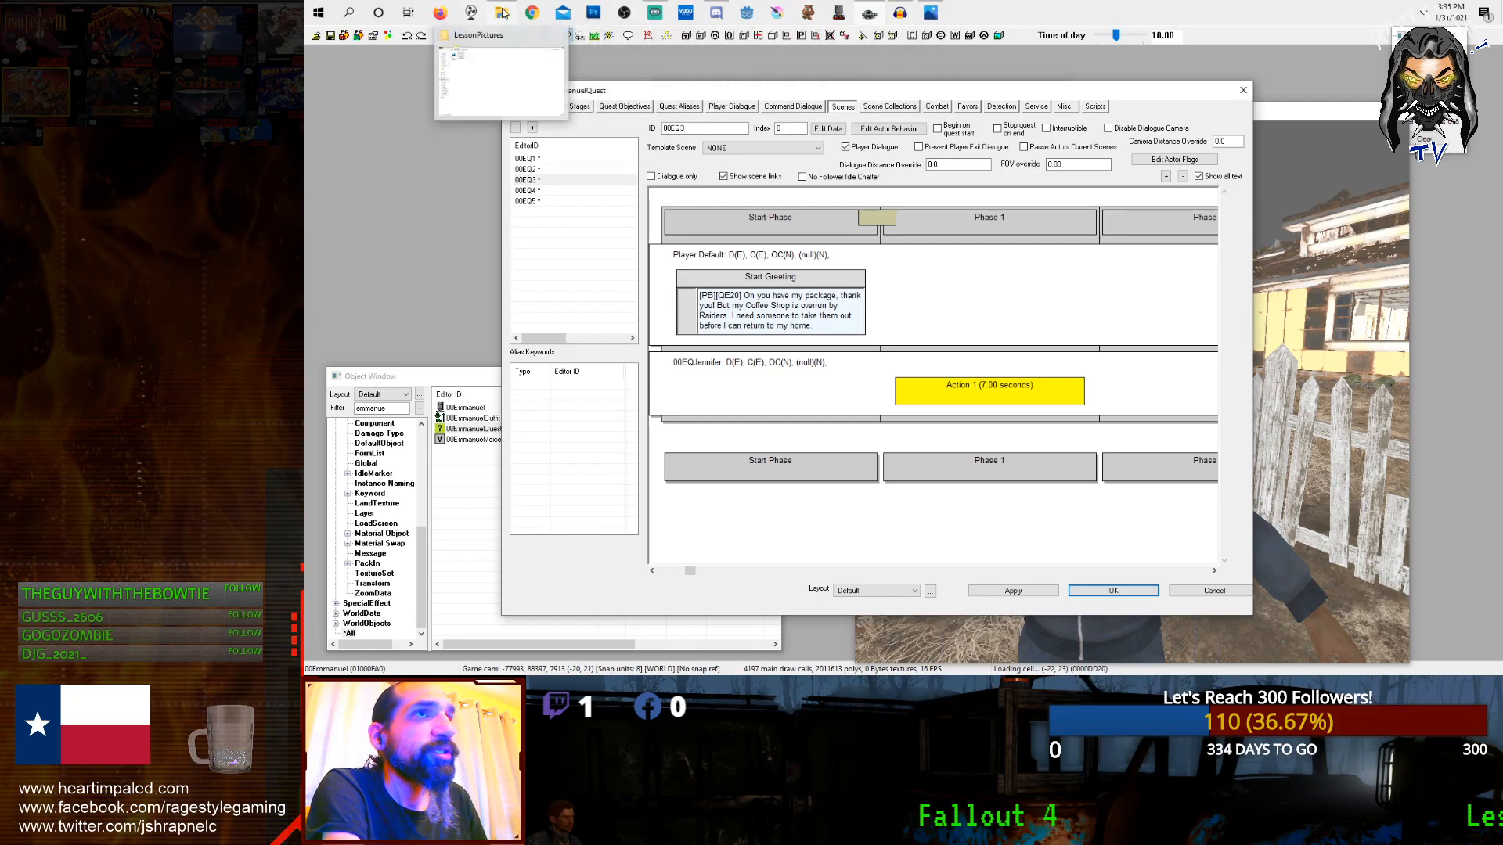
pyautogui.click(900, 12)
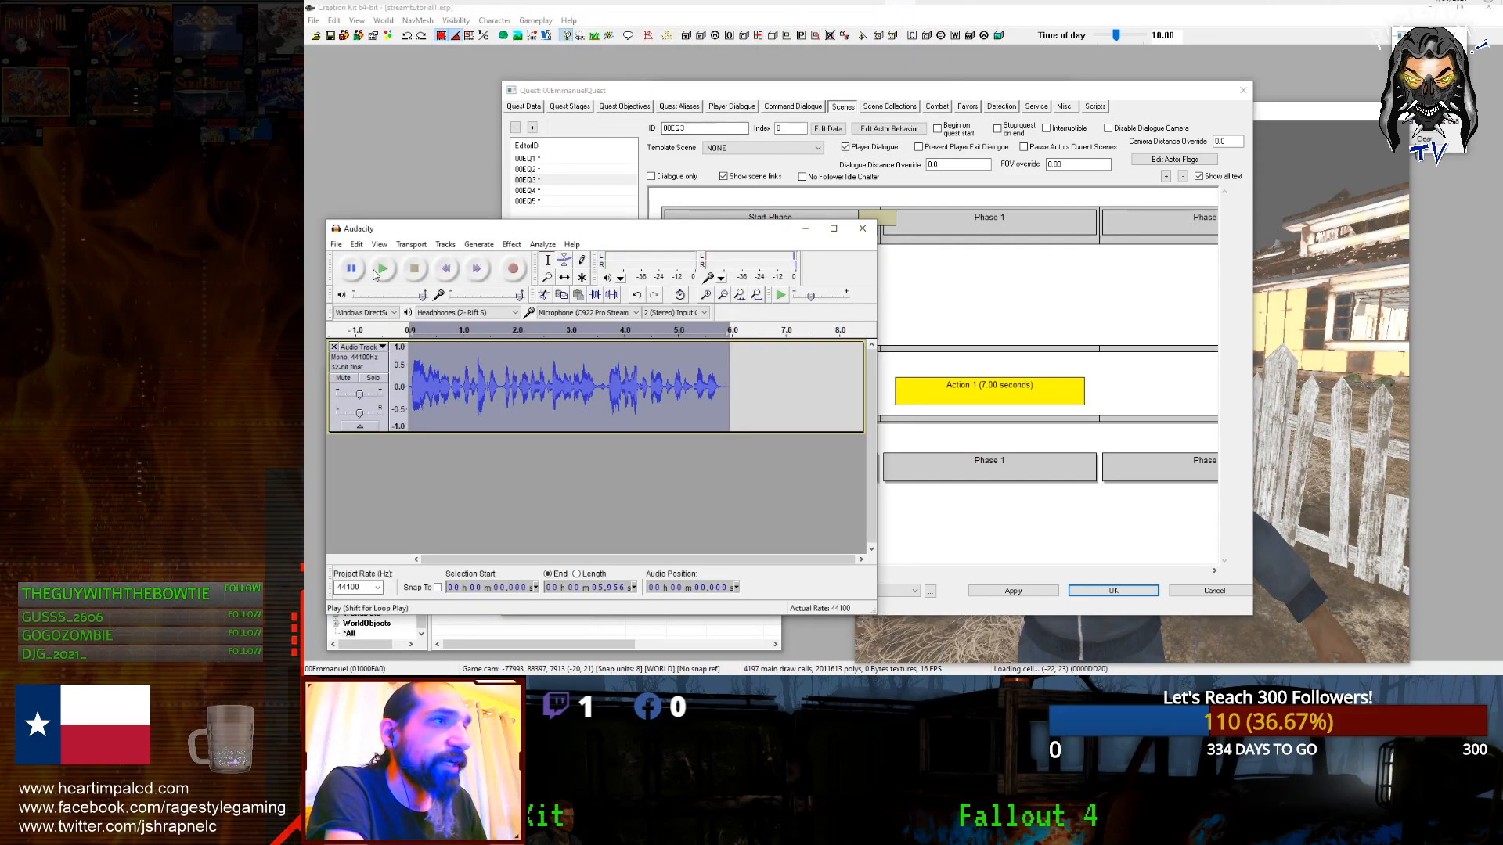
pyautogui.click(337, 245)
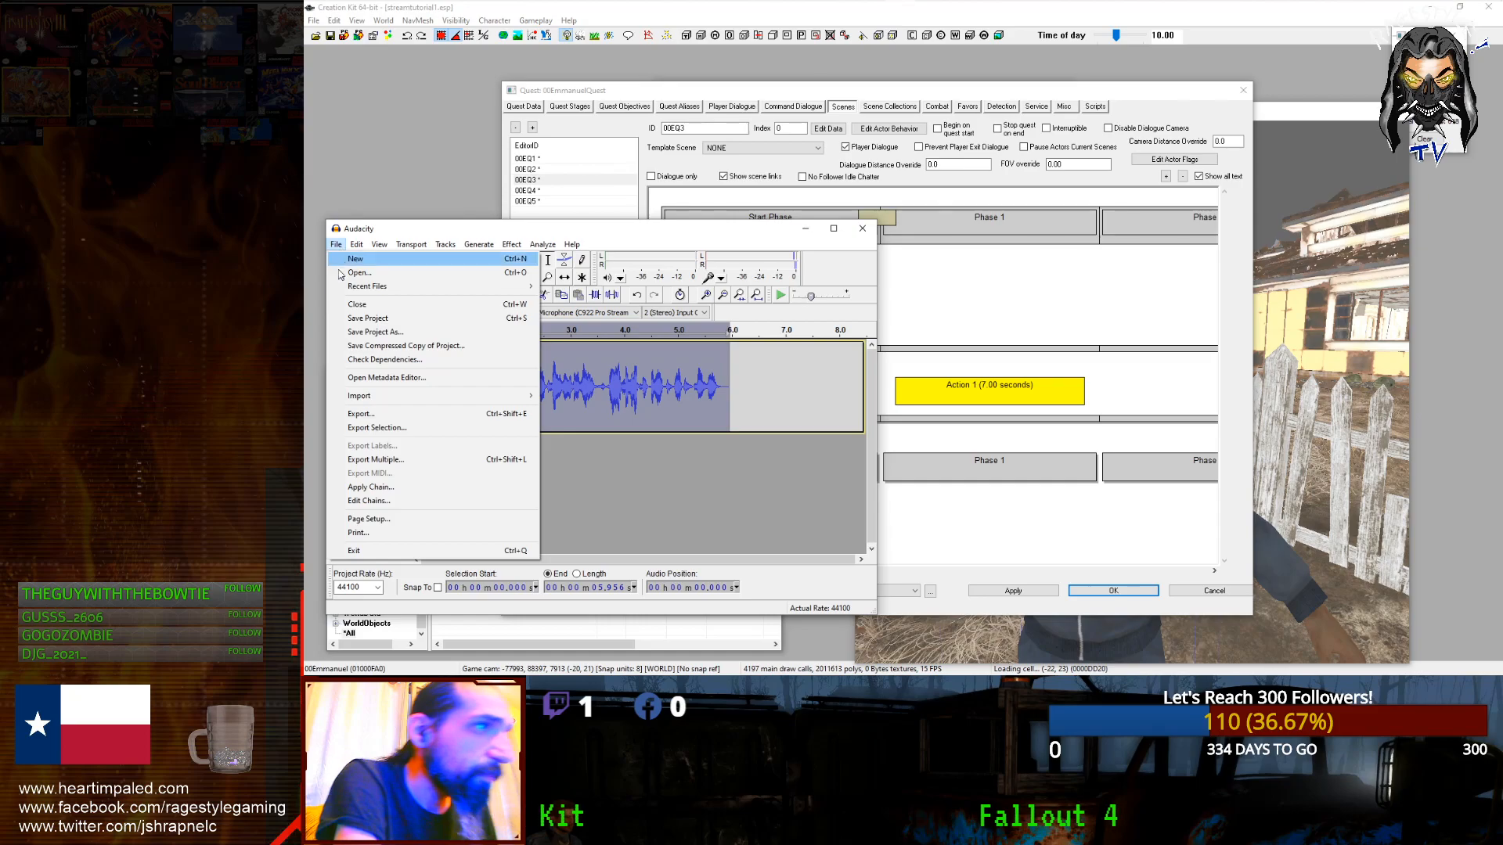
pyautogui.click(360, 415)
pyautogui.click(426, 313)
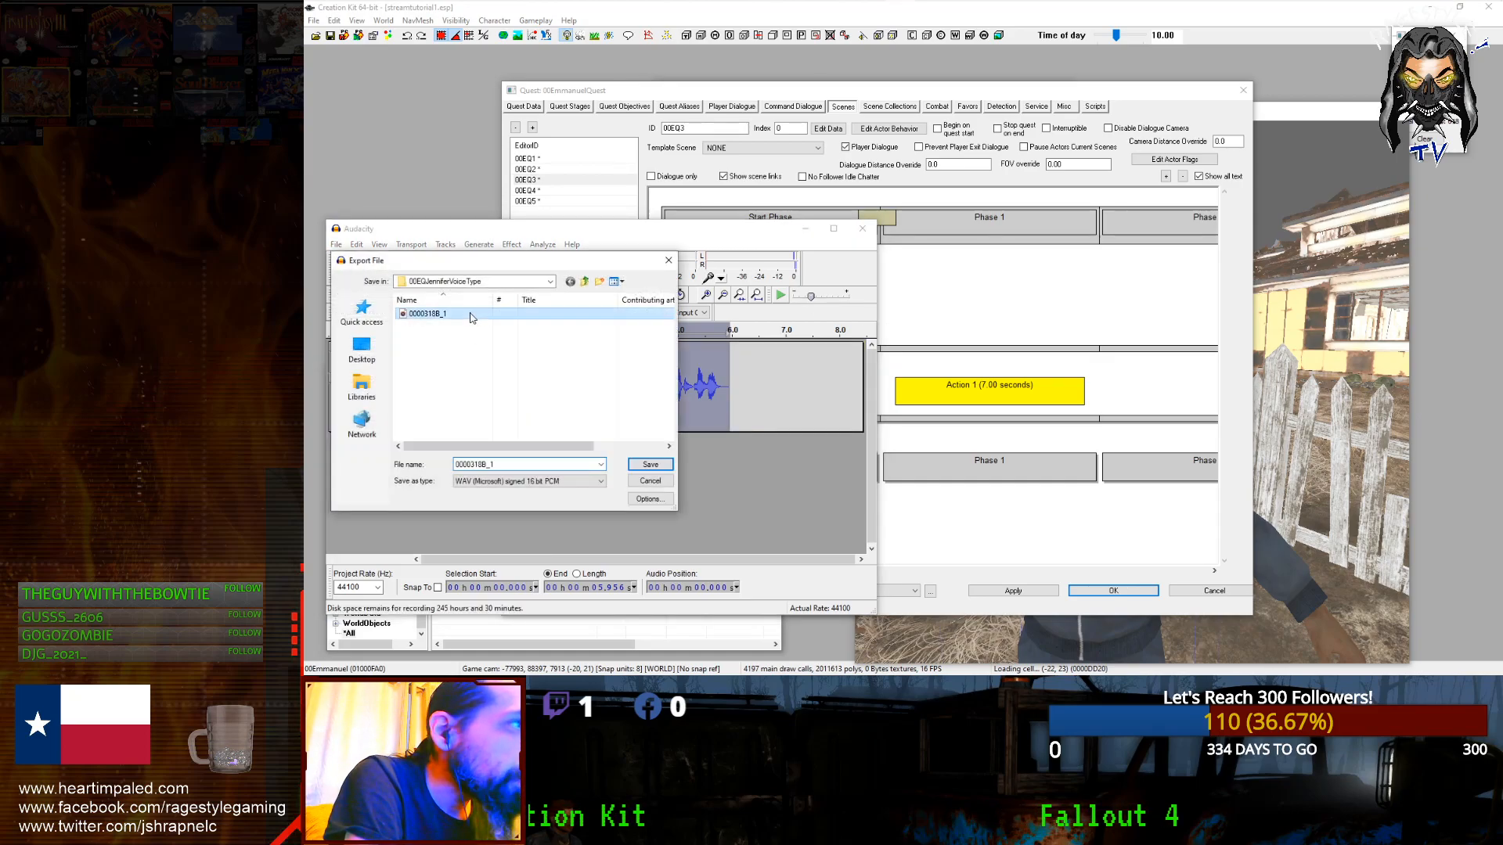
pyautogui.click(636, 467)
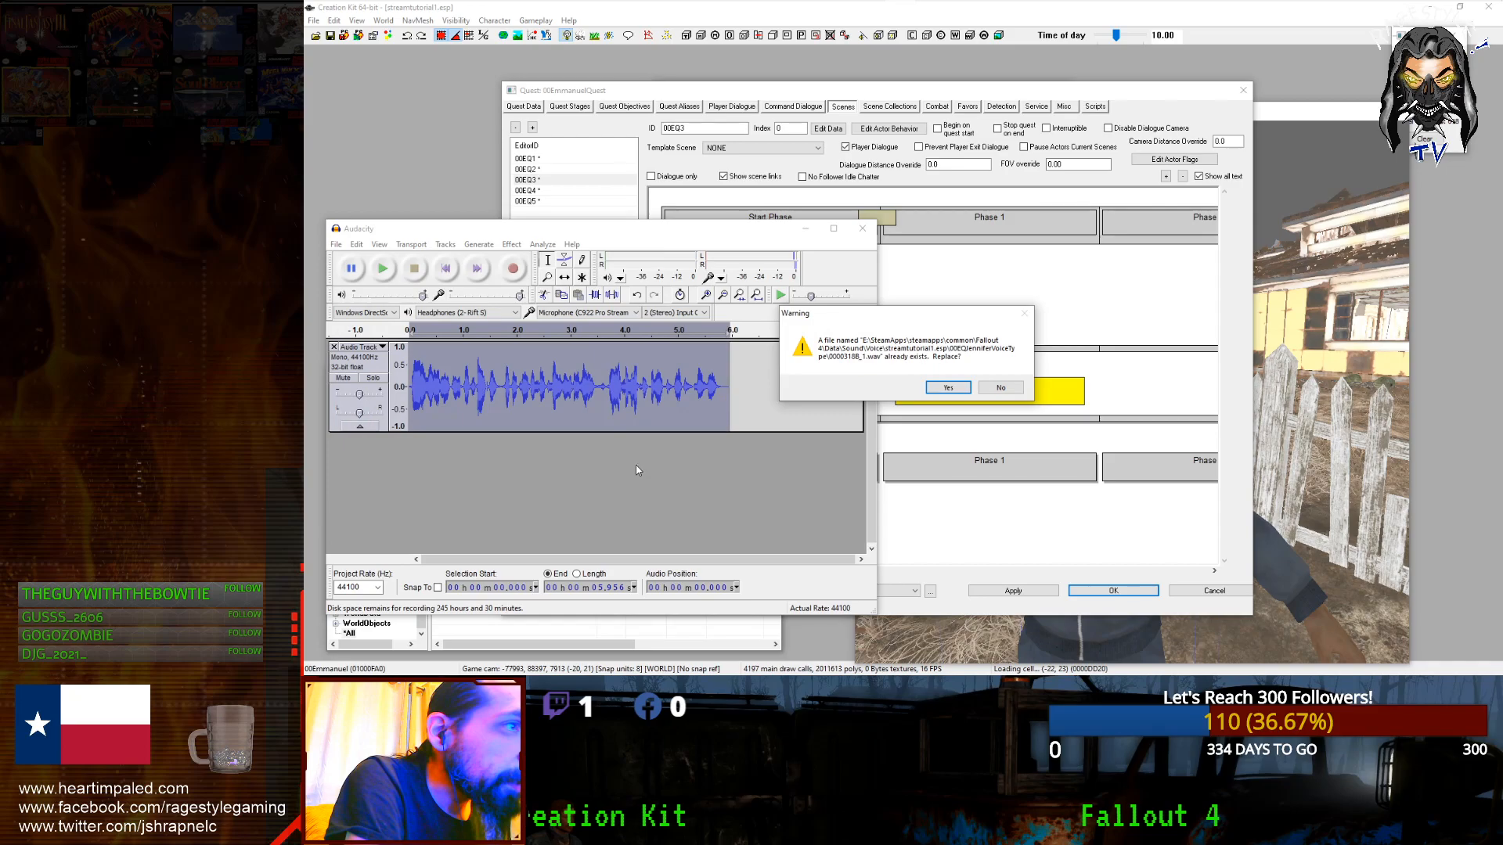
pyautogui.click(948, 387)
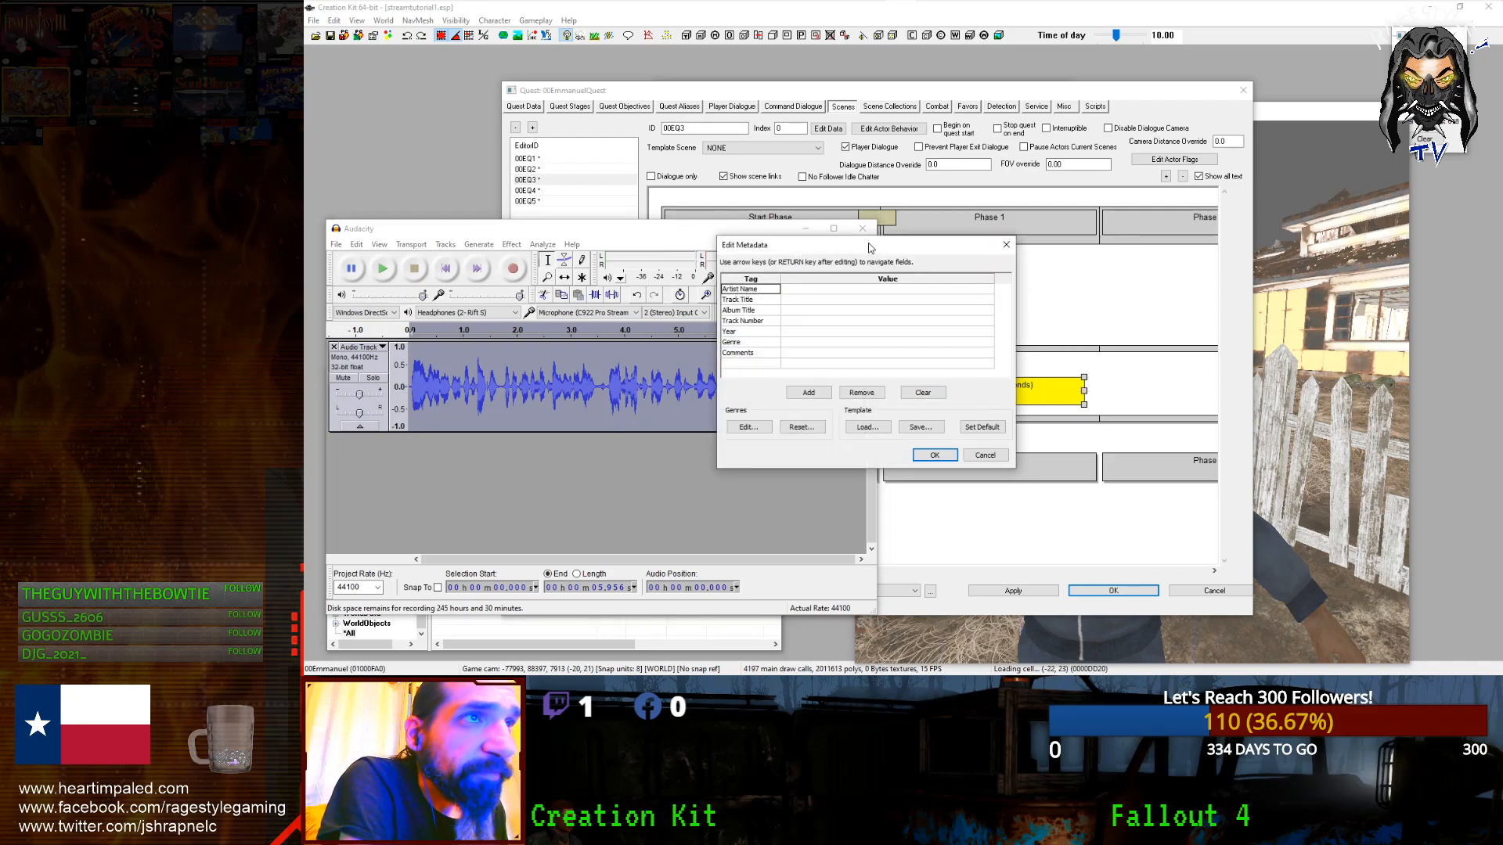
pyautogui.click(936, 454)
pyautogui.click(806, 228)
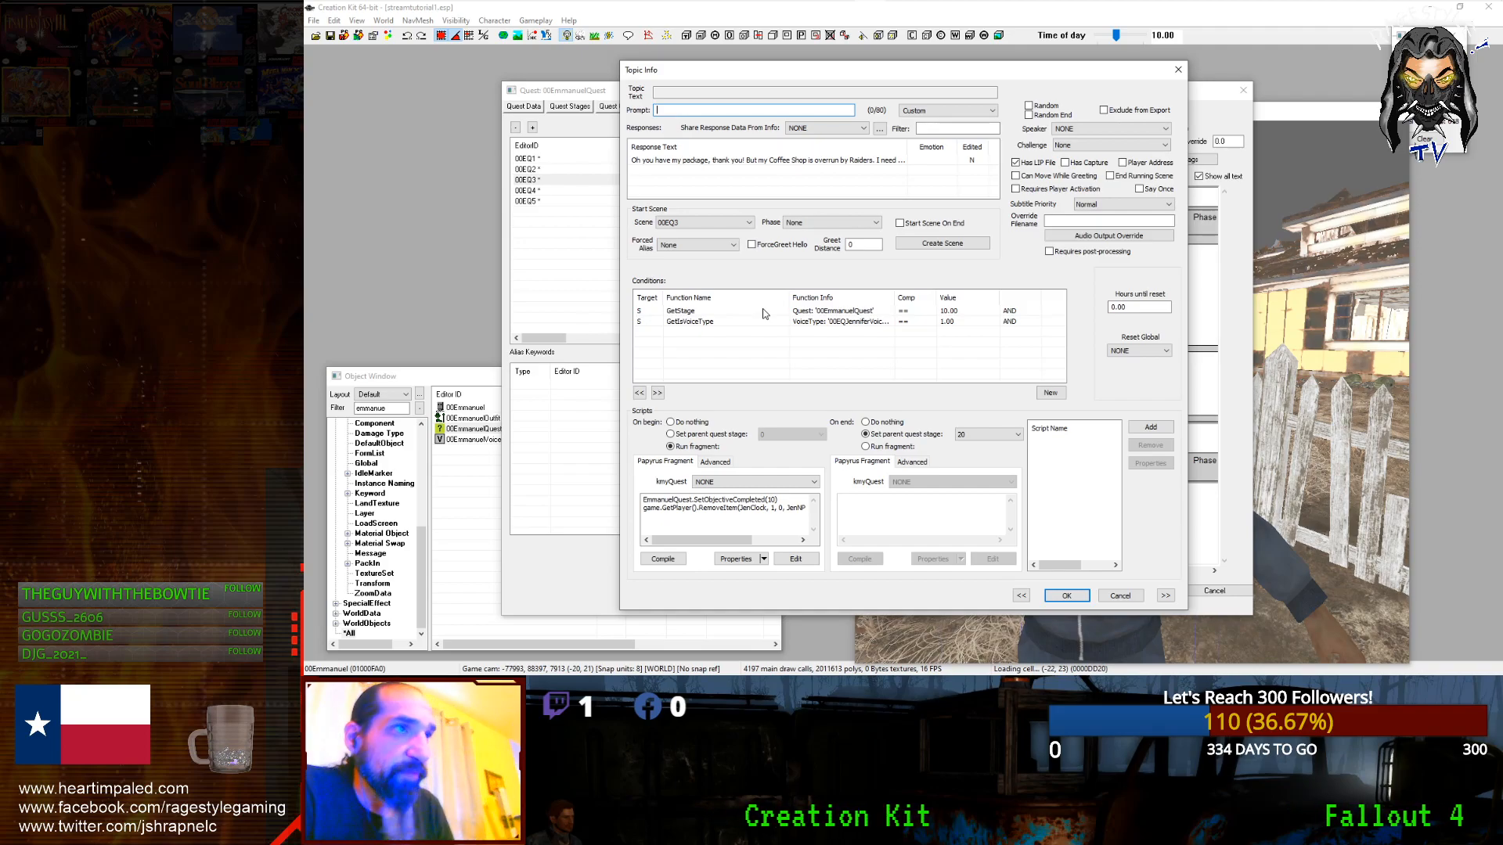
# Step: Check the audio file entry of the 00EQ3 greeting response, and cancel the response and topic info dialogs
pyautogui.doubleClick(747, 160)
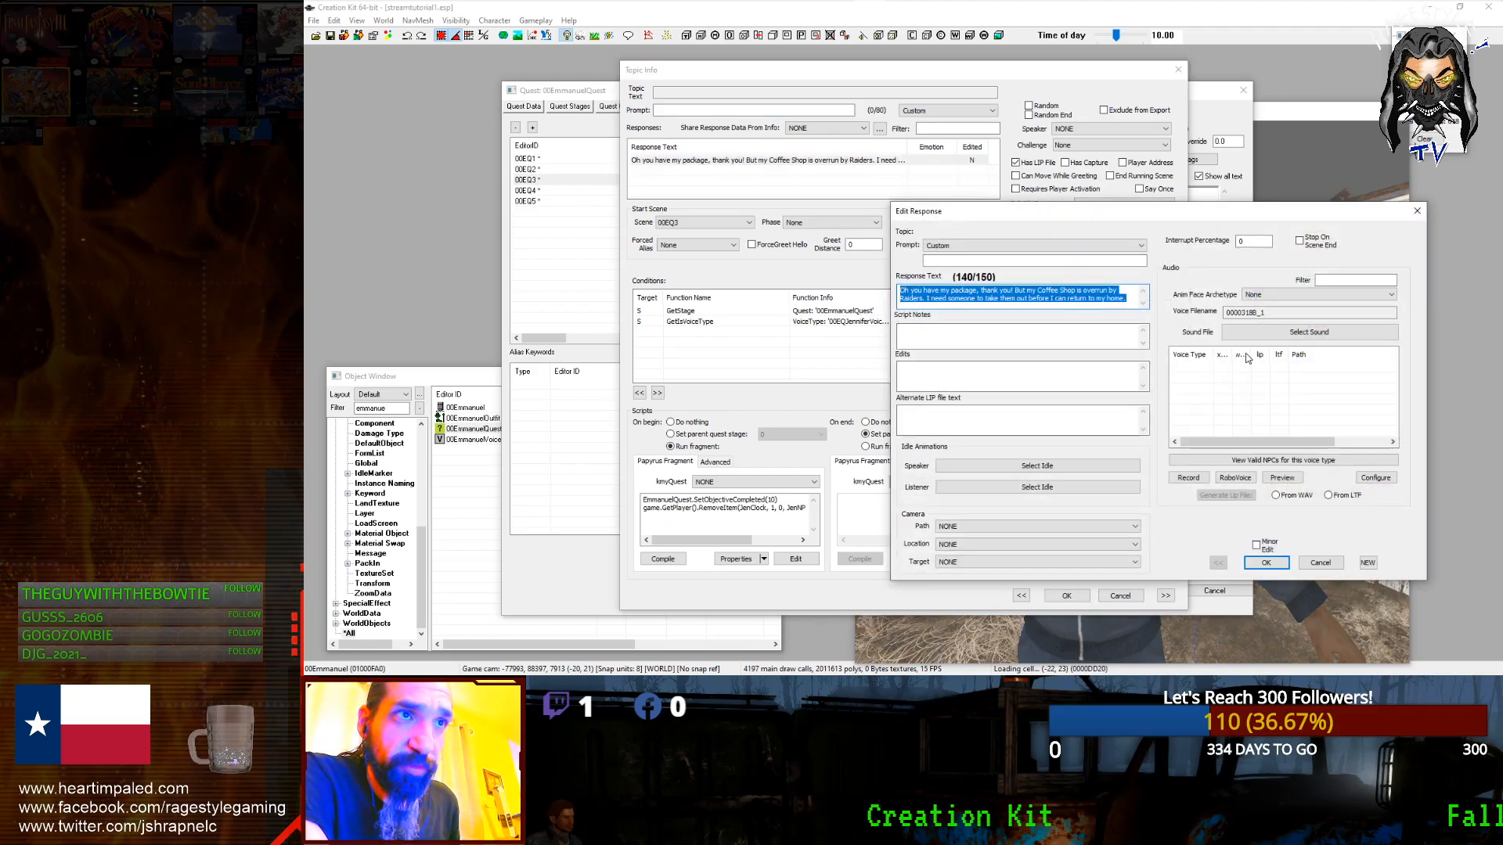
pyautogui.click(1265, 563)
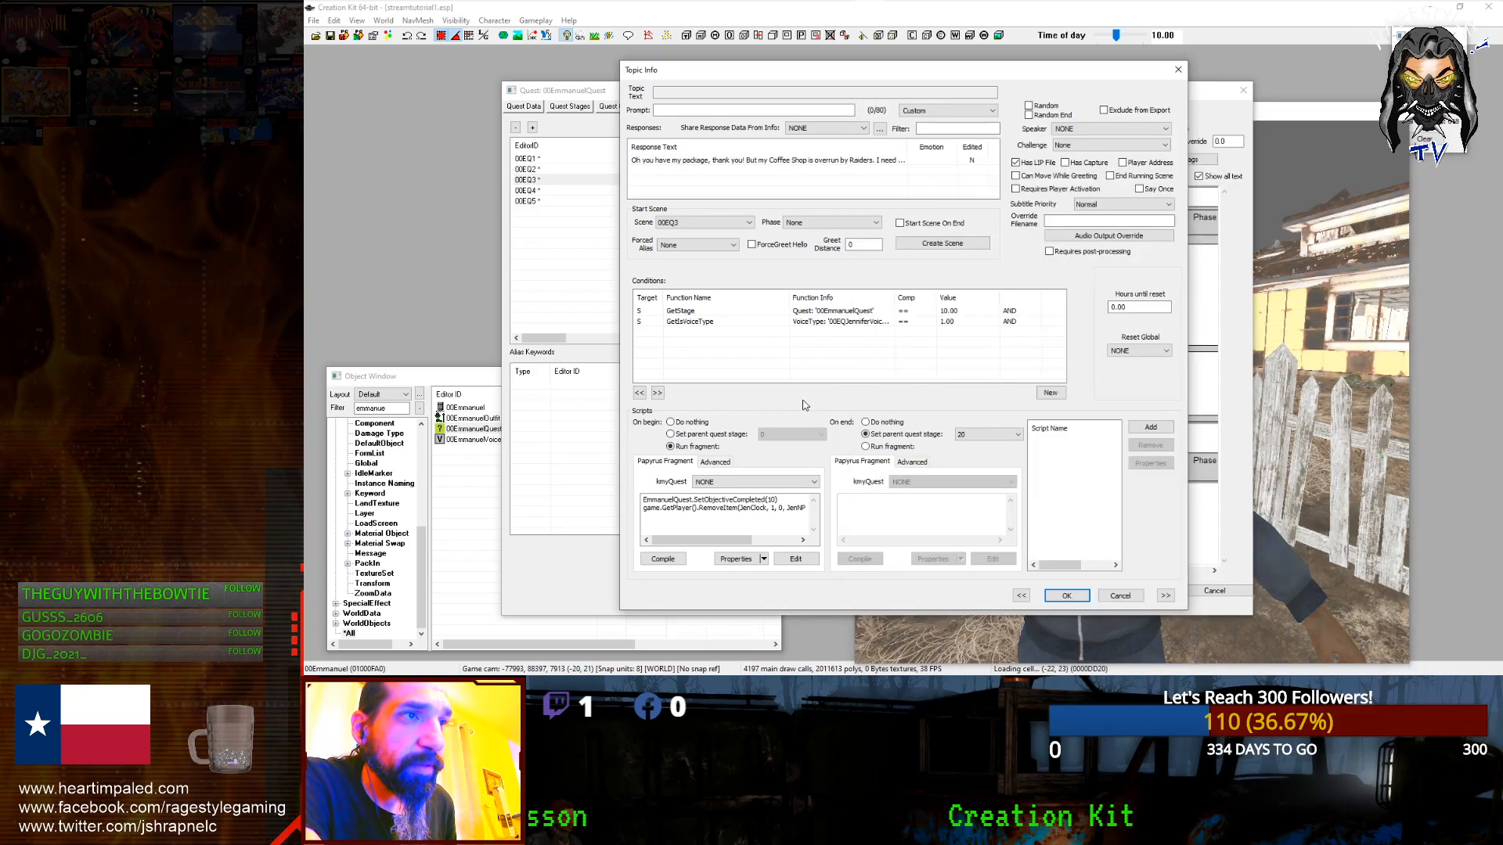
pyautogui.click(828, 321)
pyautogui.doubleClick(900, 160)
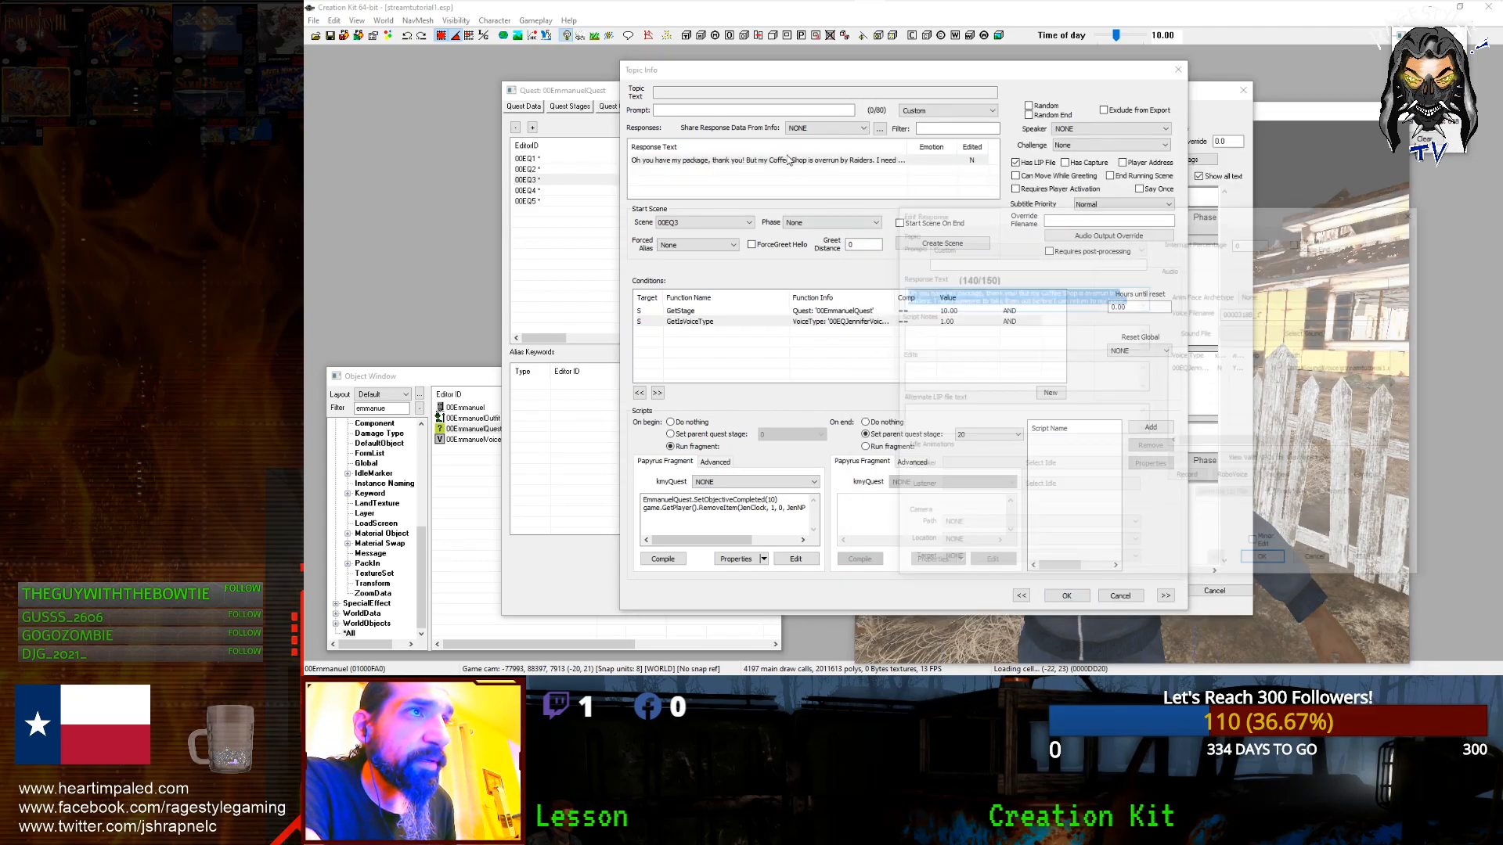
pyautogui.click(1252, 367)
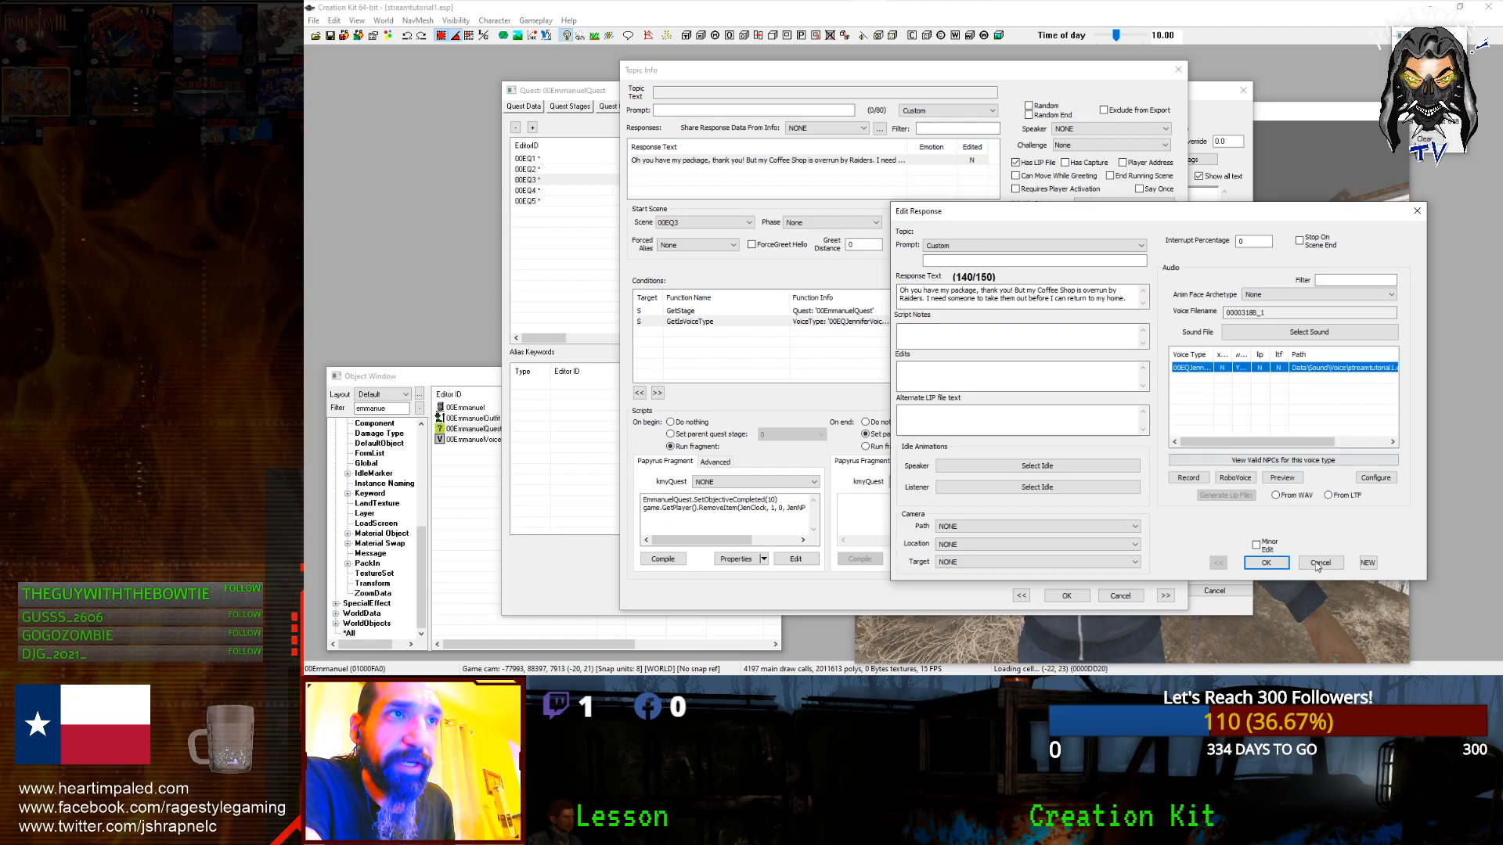
pyautogui.click(1327, 568)
pyautogui.click(1120, 595)
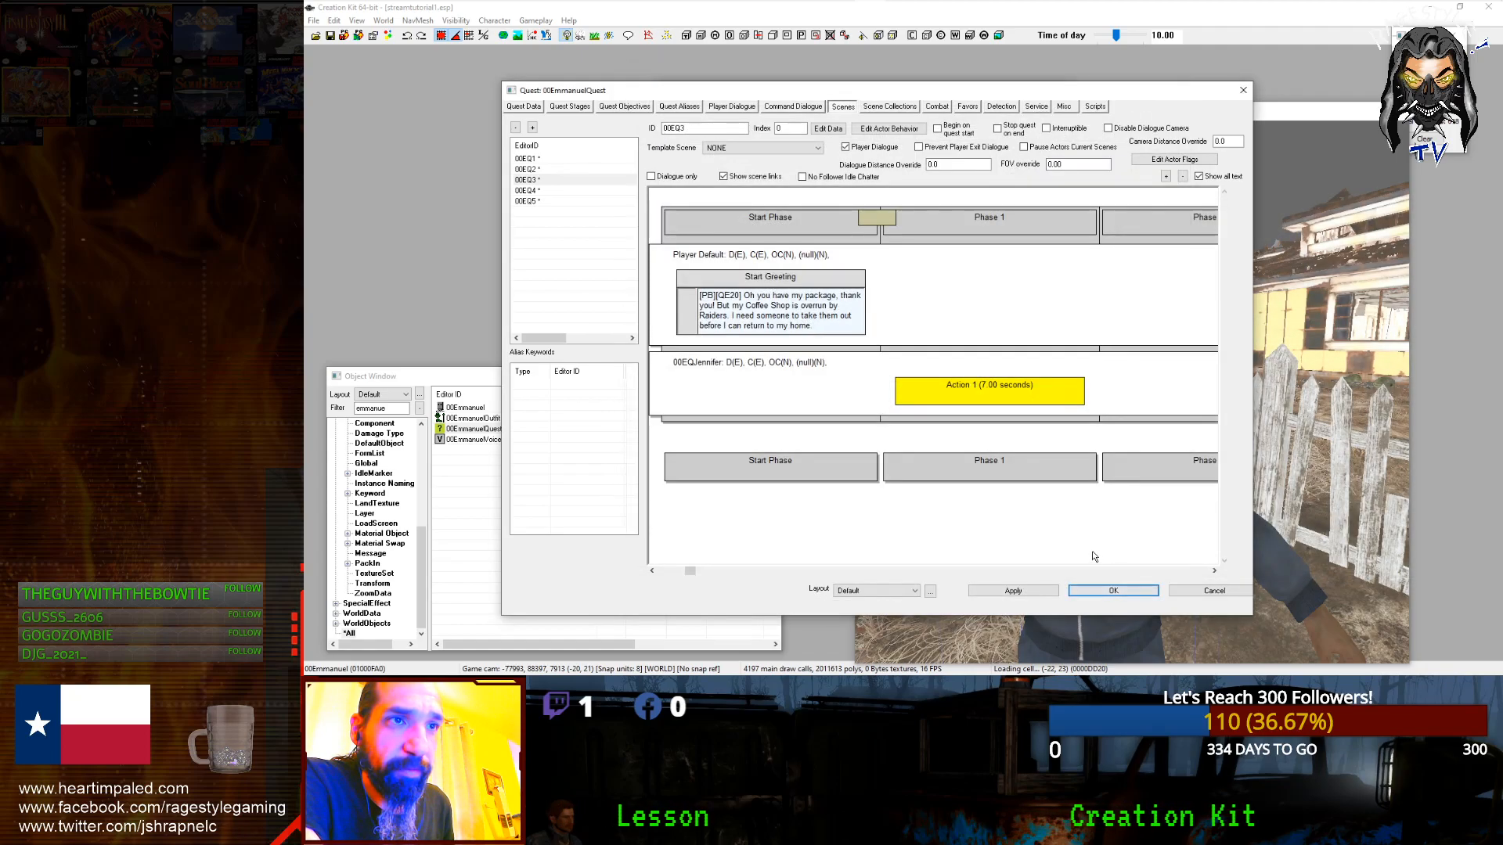
# Step: Open the player's Phase 3 response "Yes I have brought your package" and copy its voice filename
pyautogui.moveTo(692, 571); pyautogui.dragTo(1200, 571)
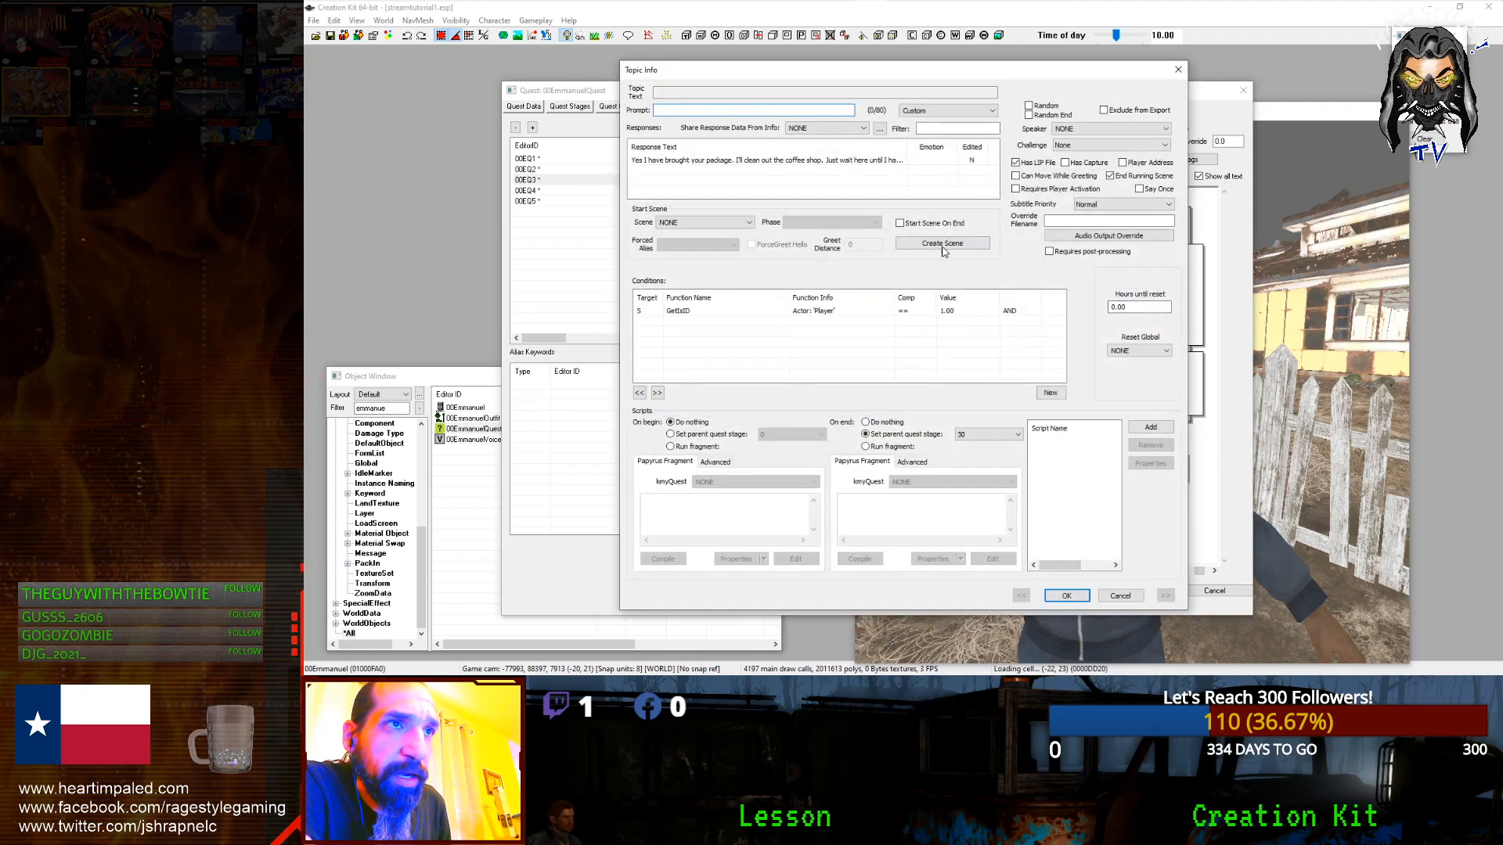
pyautogui.doubleClick(869, 160)
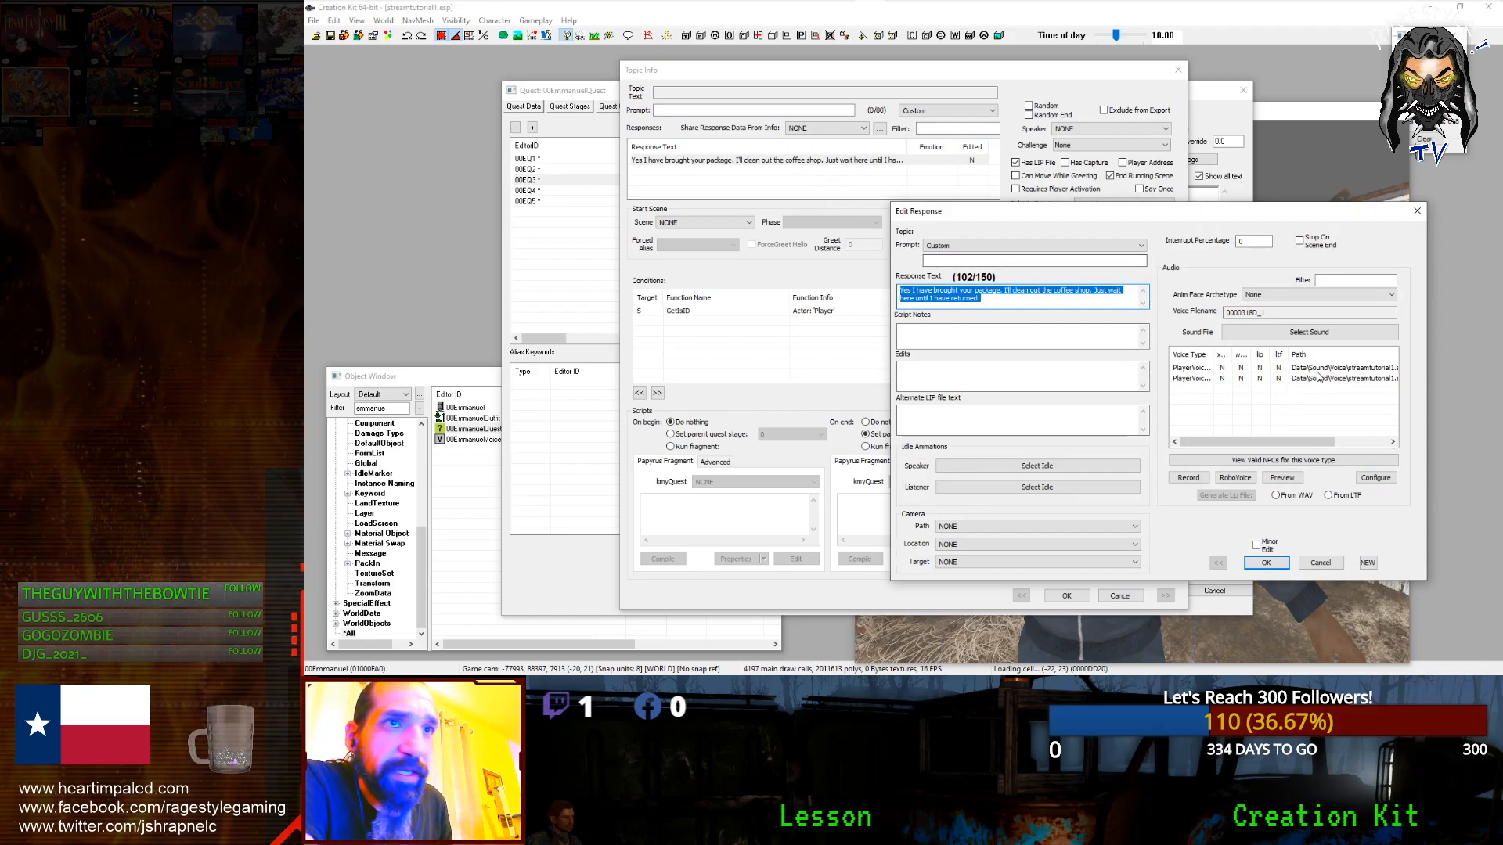
pyautogui.click(1320, 562)
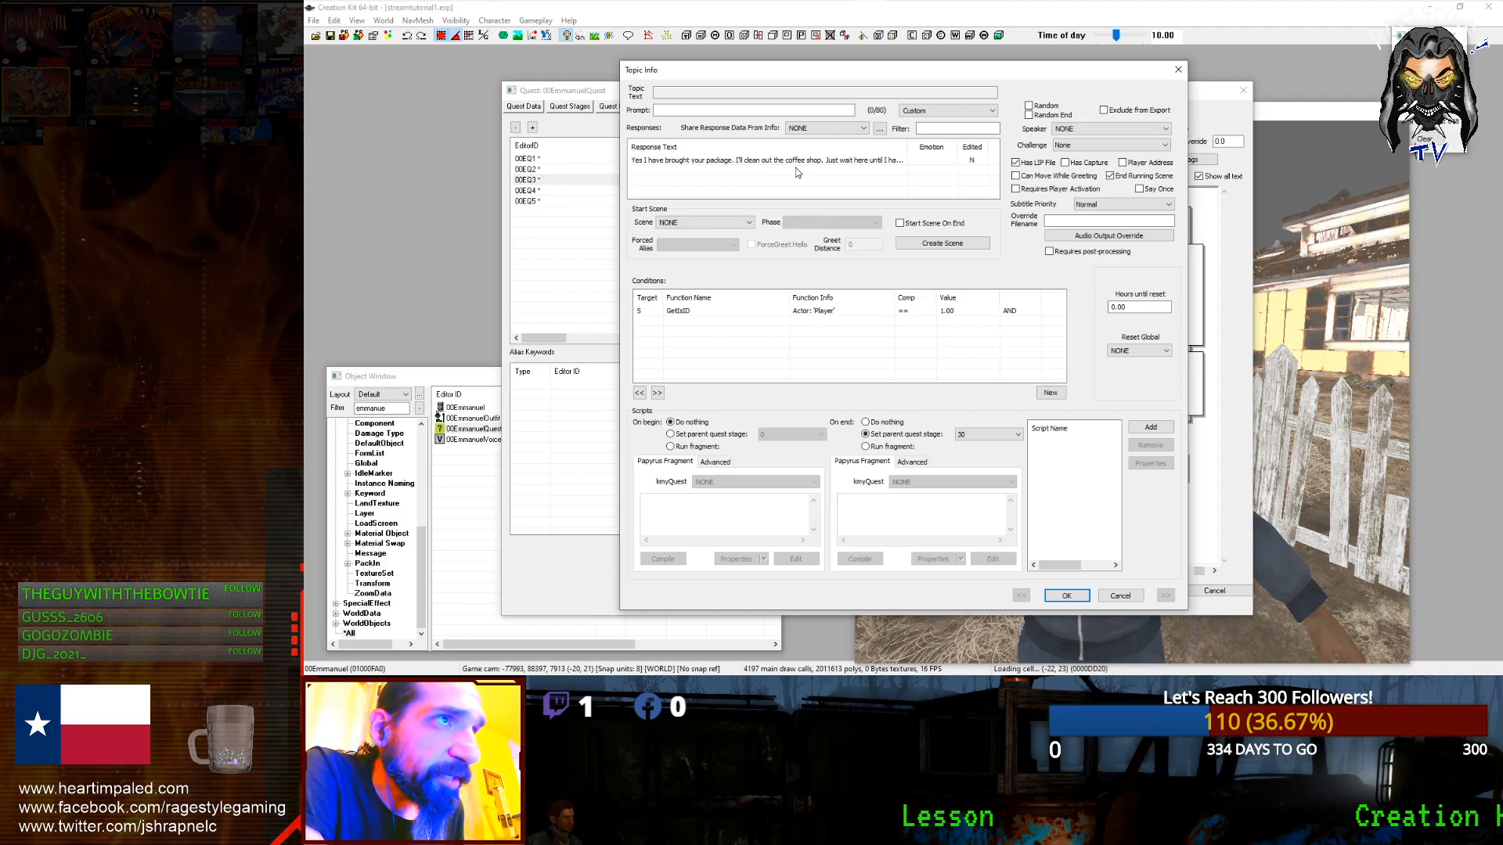
pyautogui.doubleClick(900, 160)
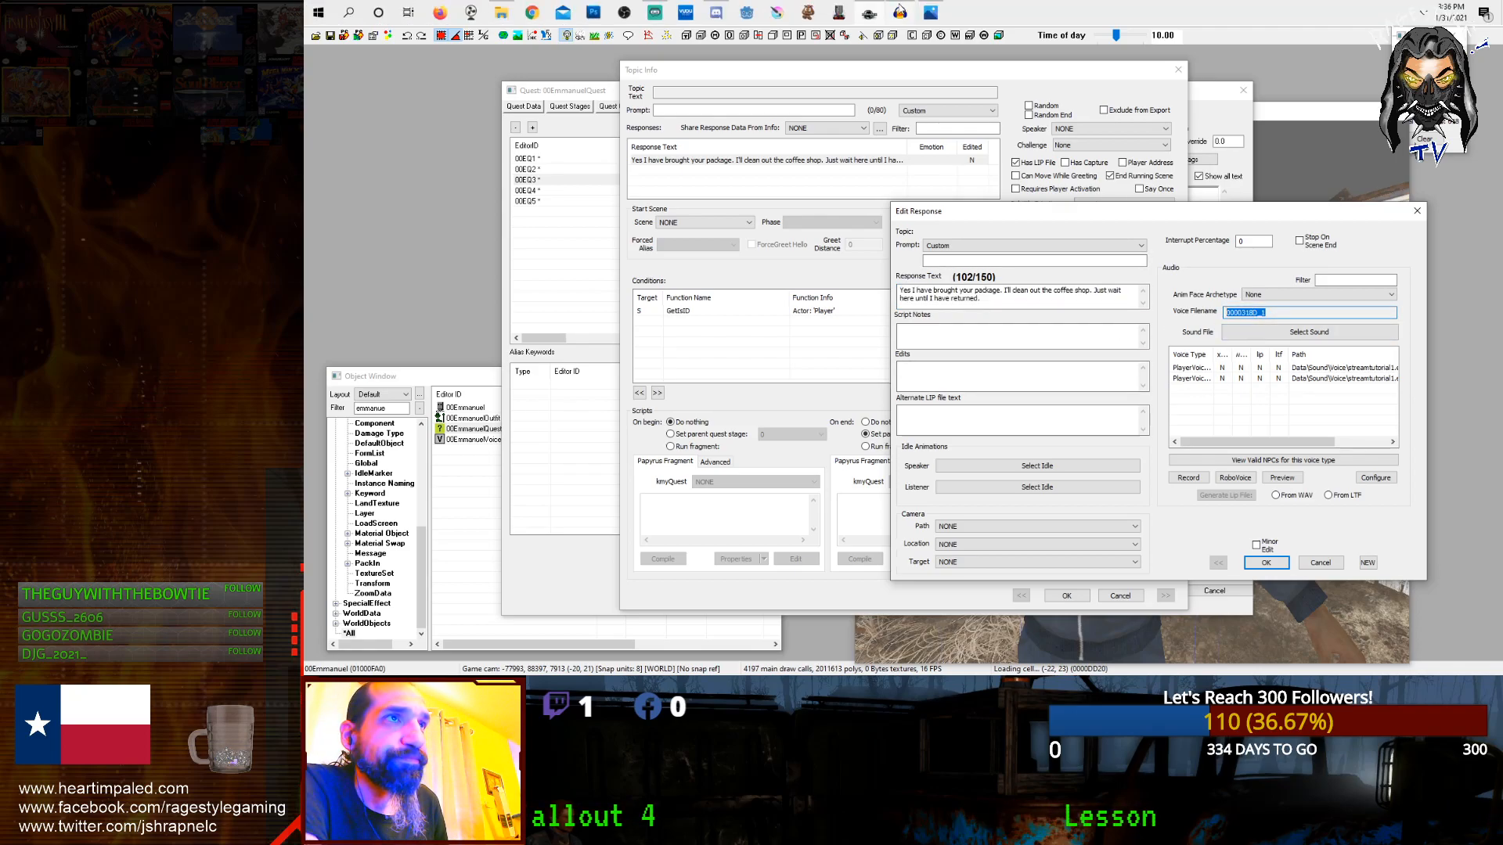
# Step: Switch to Audacity and undo the previous voice line's edits and recording until the project is empty
pyautogui.click(900, 13)
pyautogui.hotkey('ctrl', 'z')
pyautogui.hotkey('ctrl', 'z')
pyautogui.hotkey('ctrl', 'z')
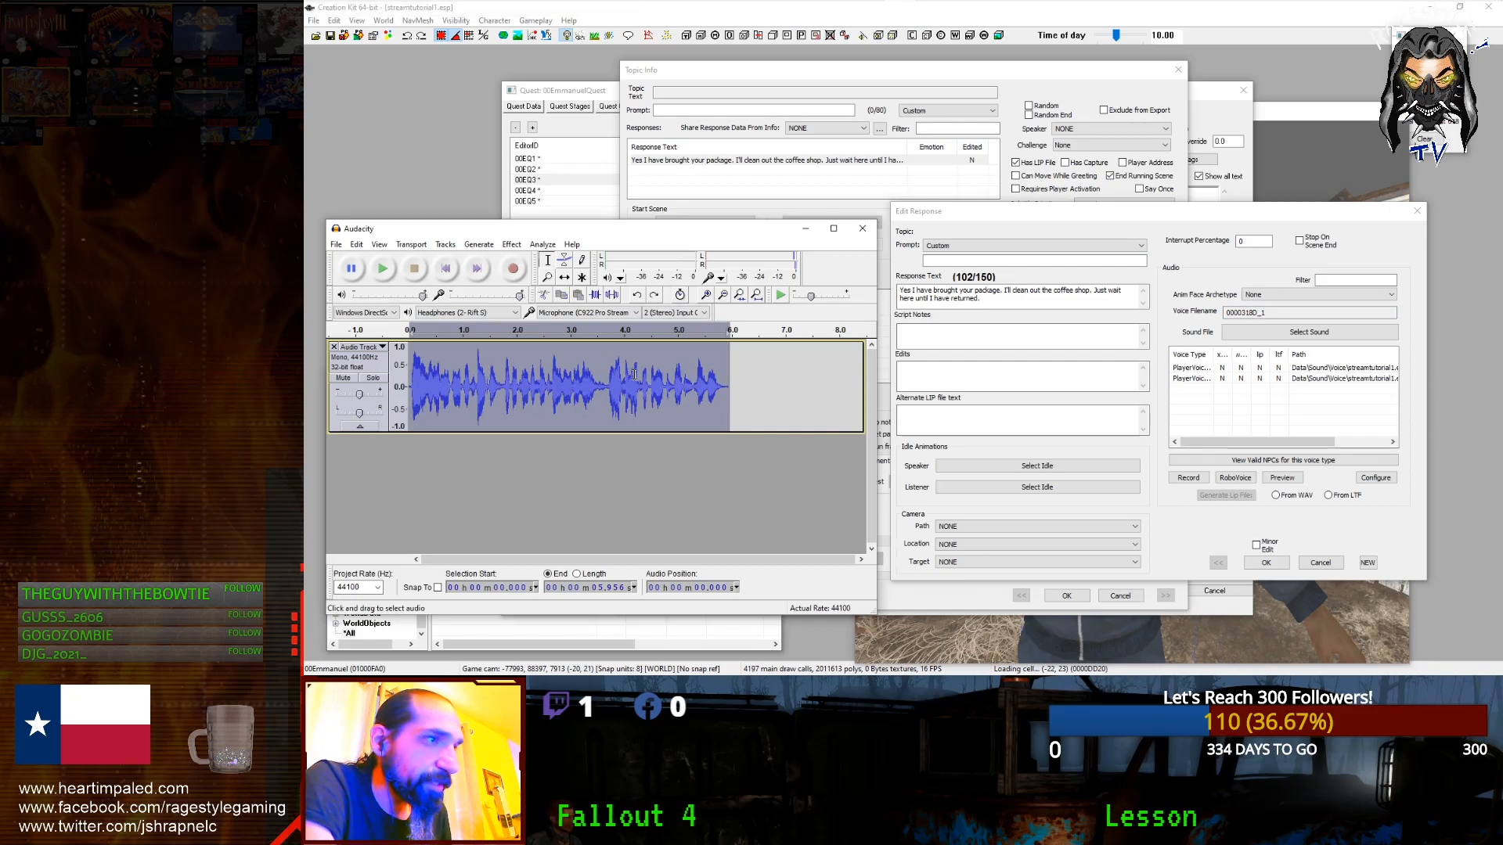
pyautogui.hotkey('ctrl', 'z')
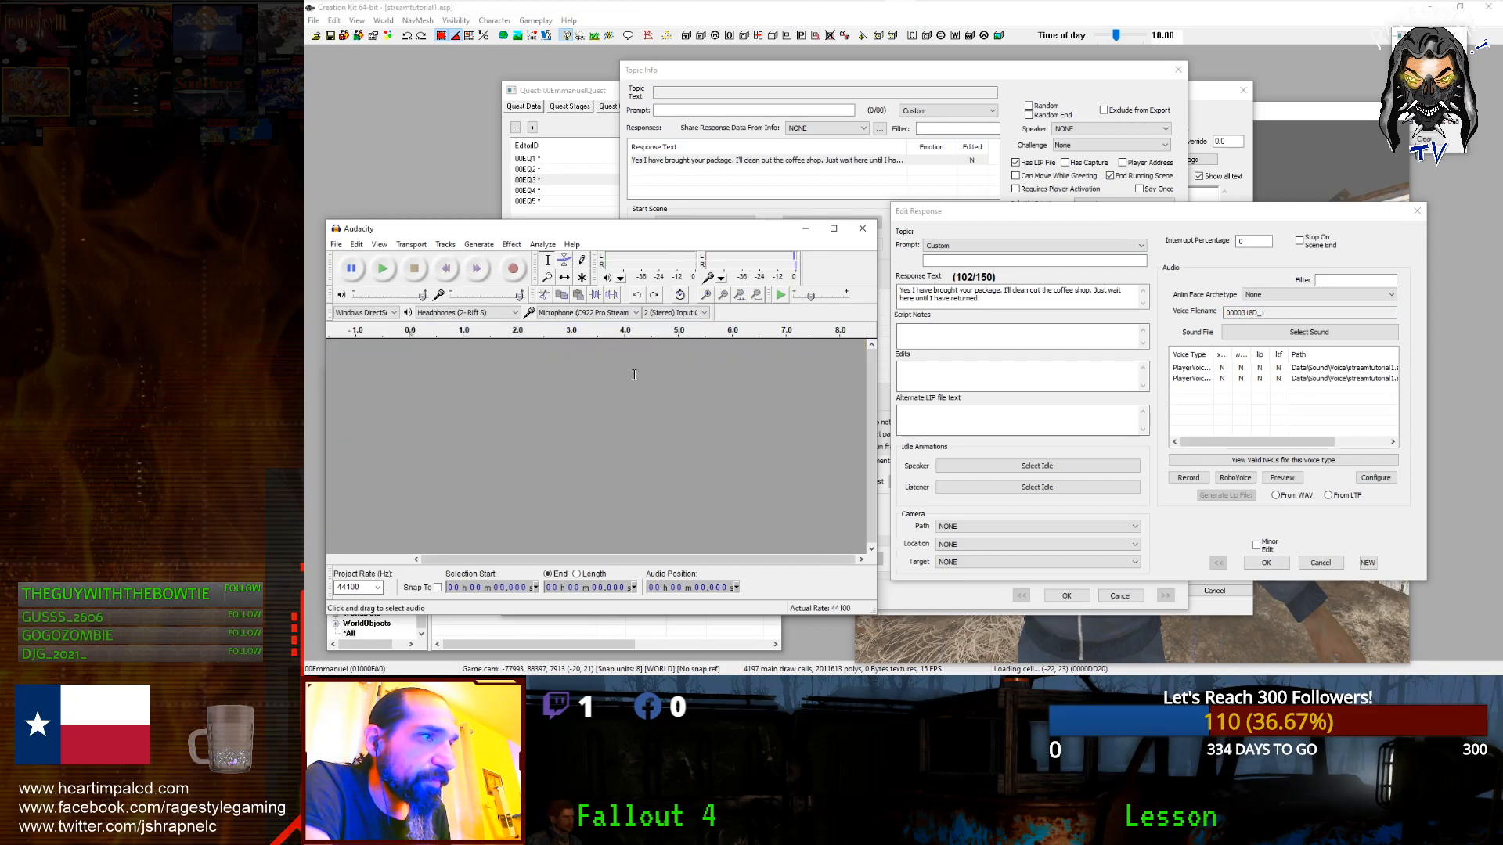
pyautogui.click(515, 270)
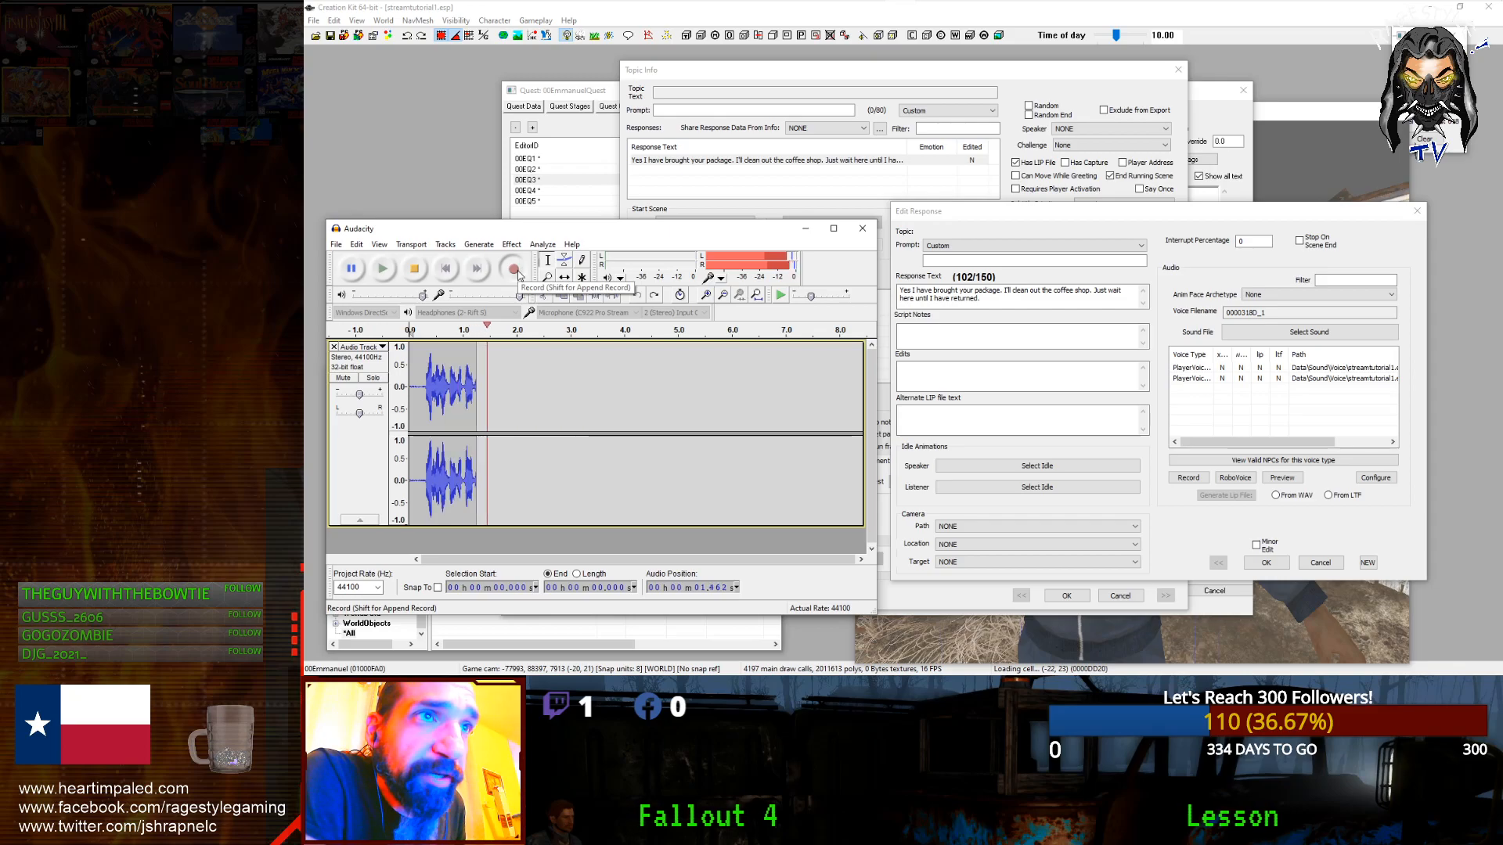
pyautogui.click(414, 269)
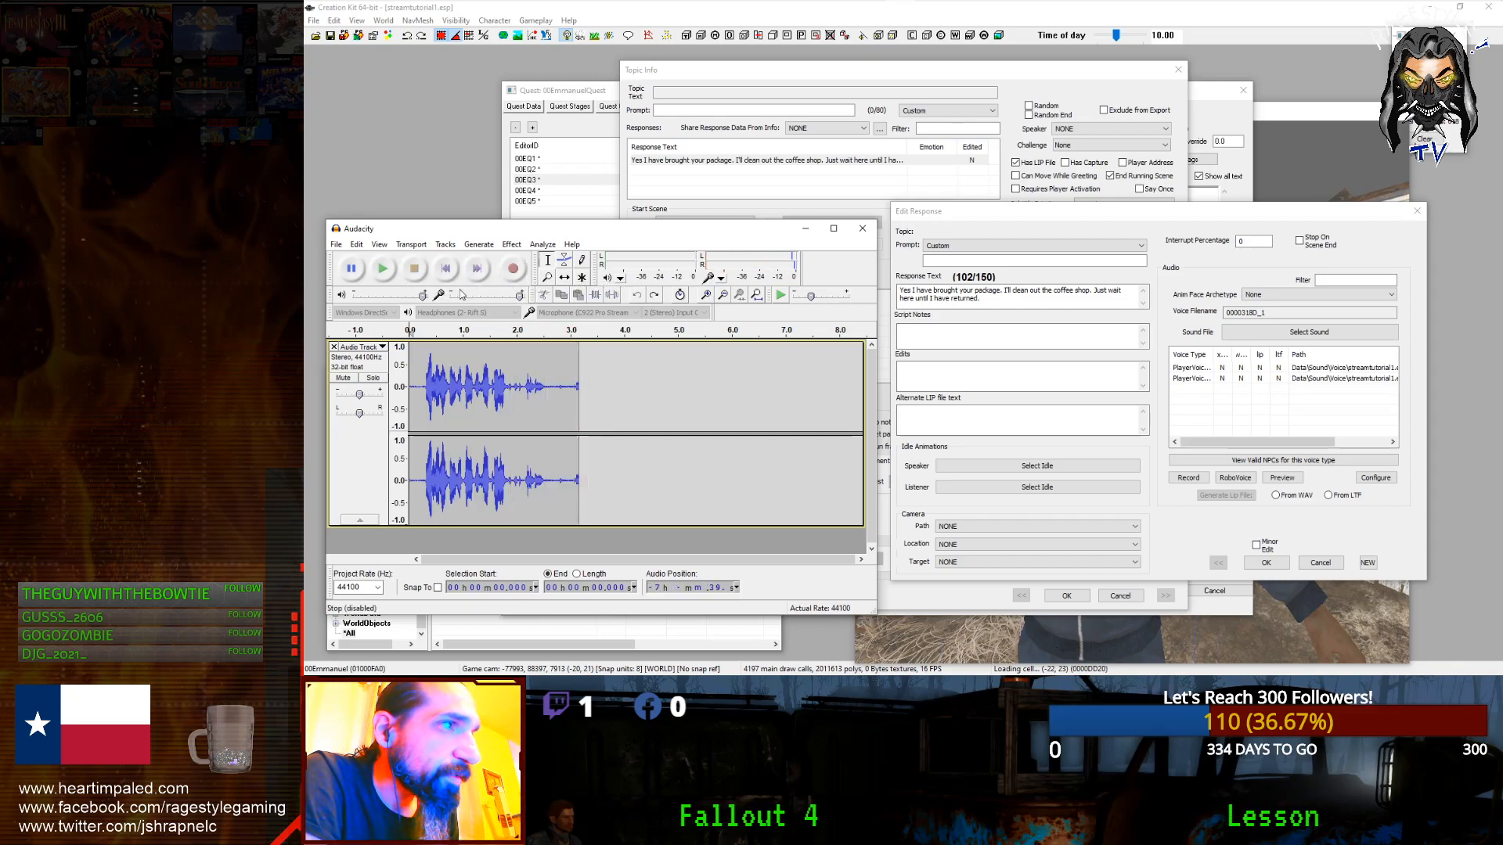
pyautogui.hotkey('ctrl', 'z')
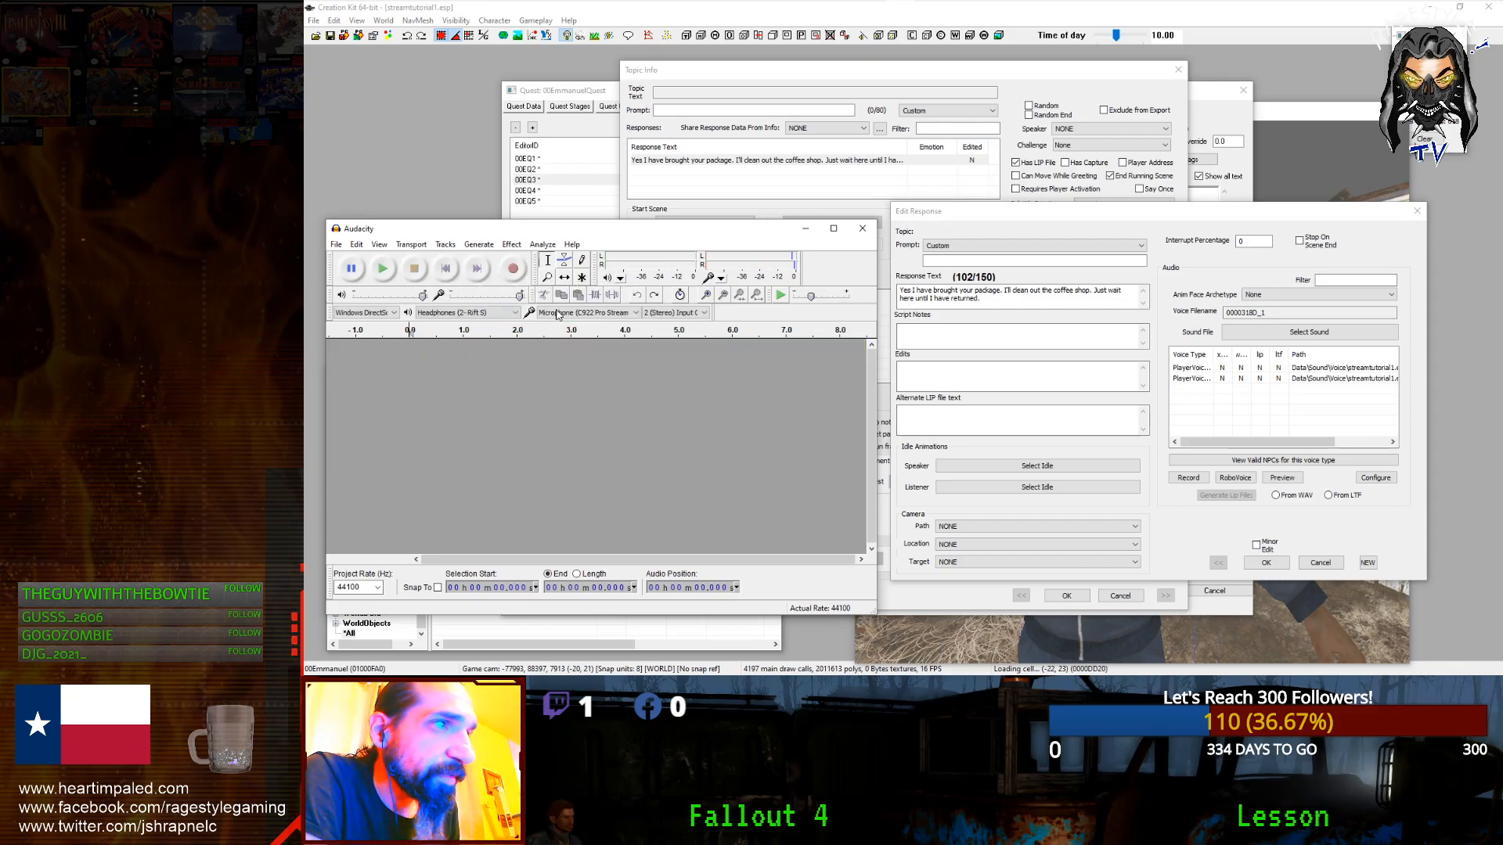
# Step: Record the player's "Yes I have brought your package" line and trim the silence at its end and start
pyautogui.click(513, 270)
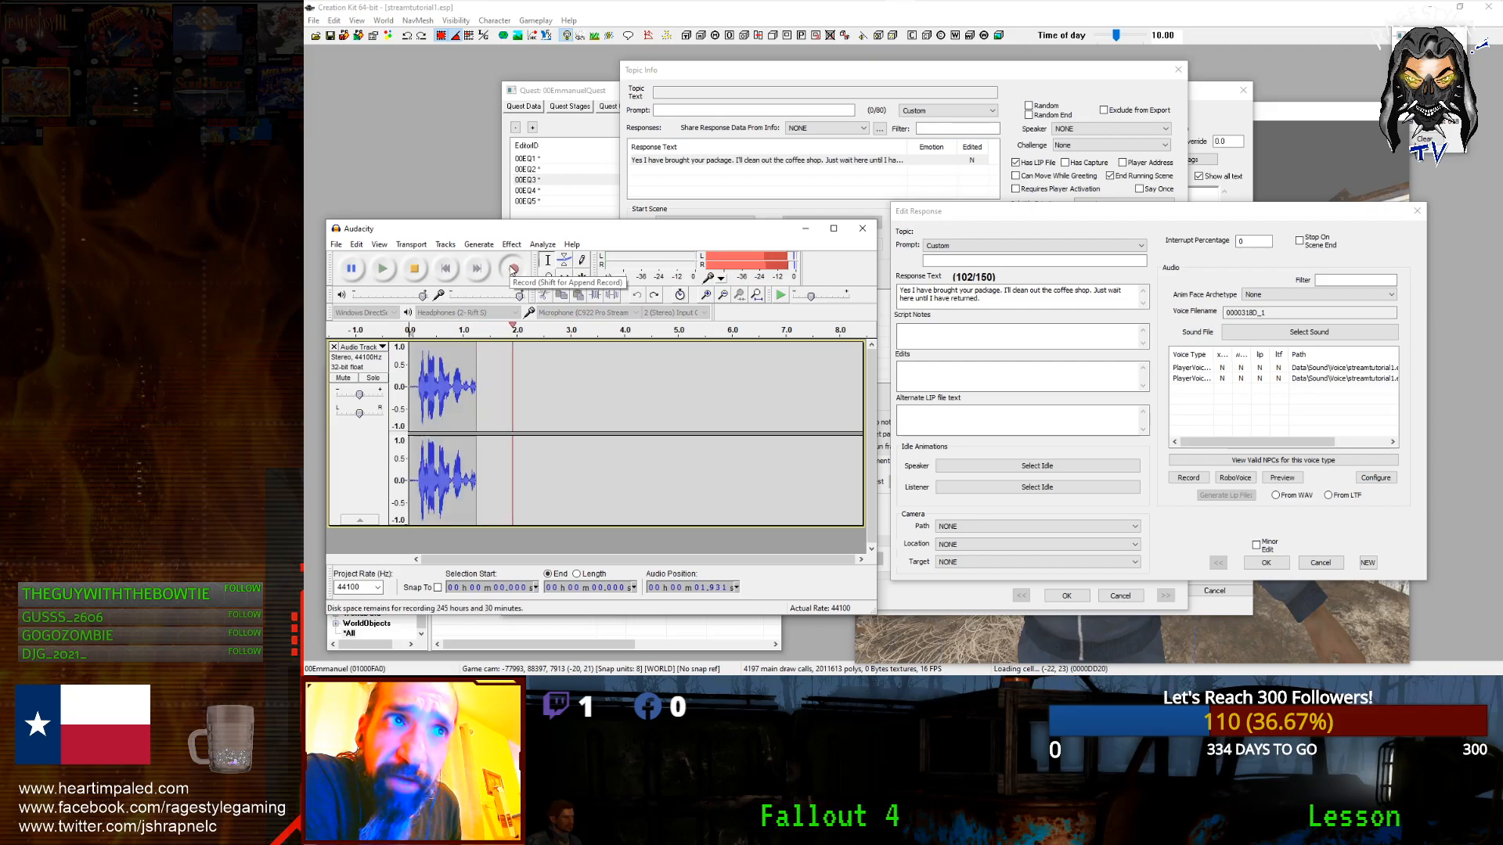
pyautogui.click(414, 268)
pyautogui.moveTo(618, 401); pyautogui.dragTo(657, 401)
pyautogui.press('Delete')
pyautogui.moveTo(416, 403); pyautogui.dragTo(409, 403)
pyautogui.press('Delete')
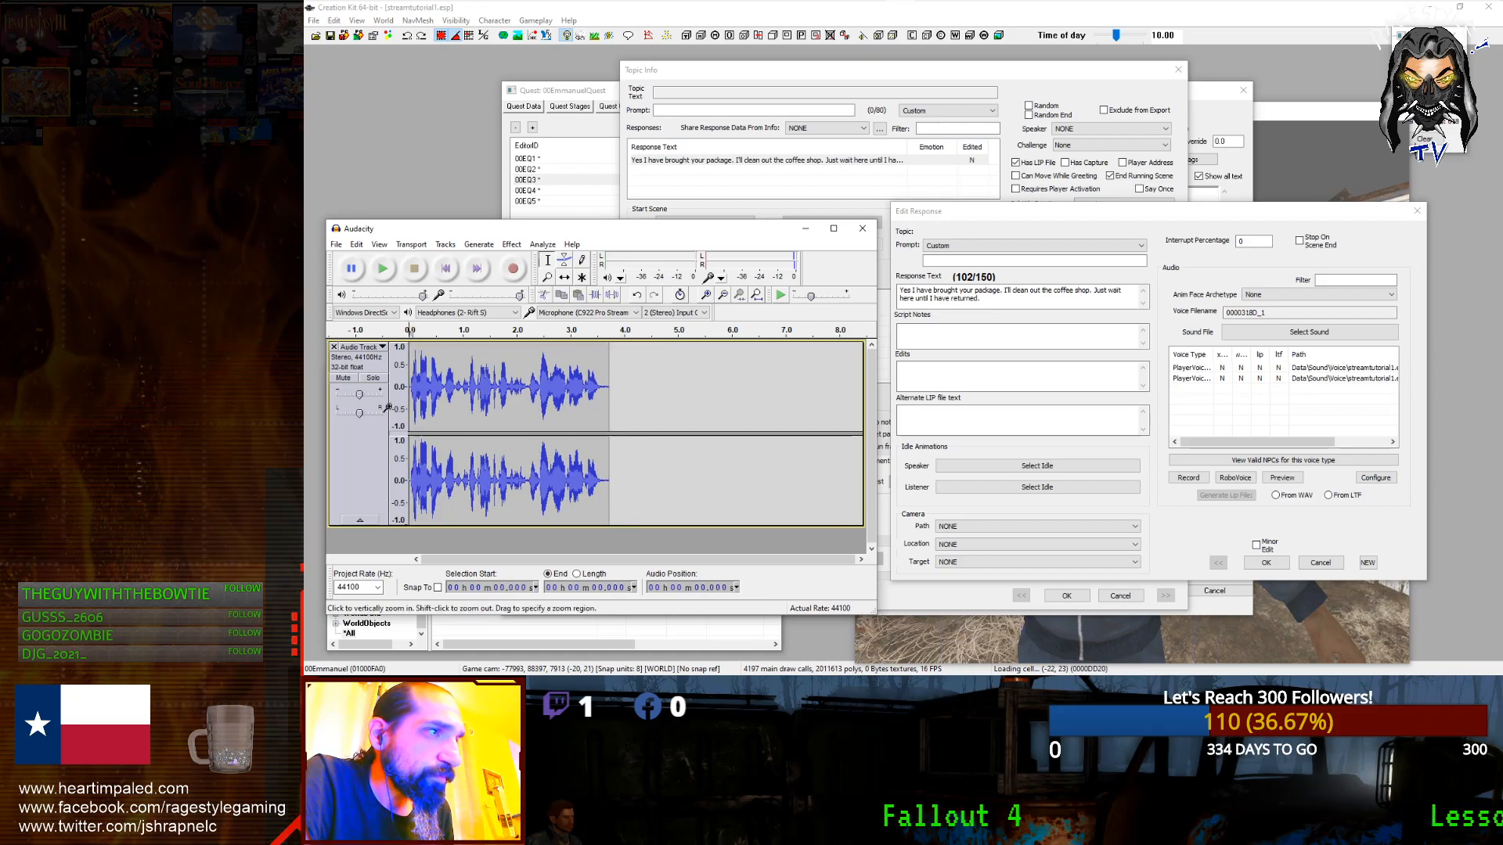
# Step: Convert the stereo track to mono and apply Noise Removal with the existing settings to the whole recording
pyautogui.click(445, 244)
pyautogui.click(454, 278)
pyautogui.click(479, 244)
pyautogui.moveTo(511, 244)
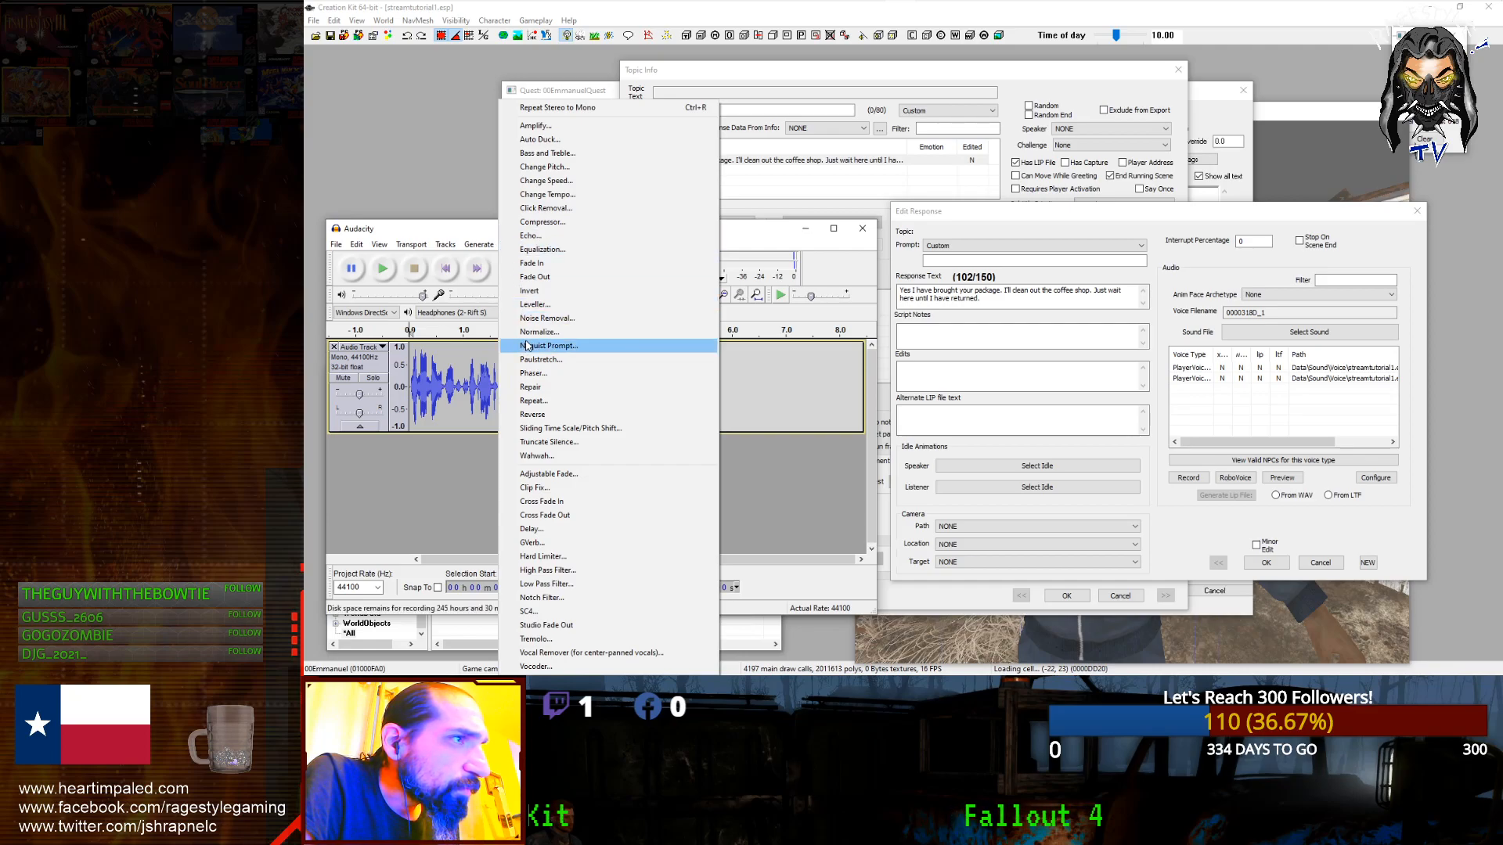
pyautogui.click(540, 318)
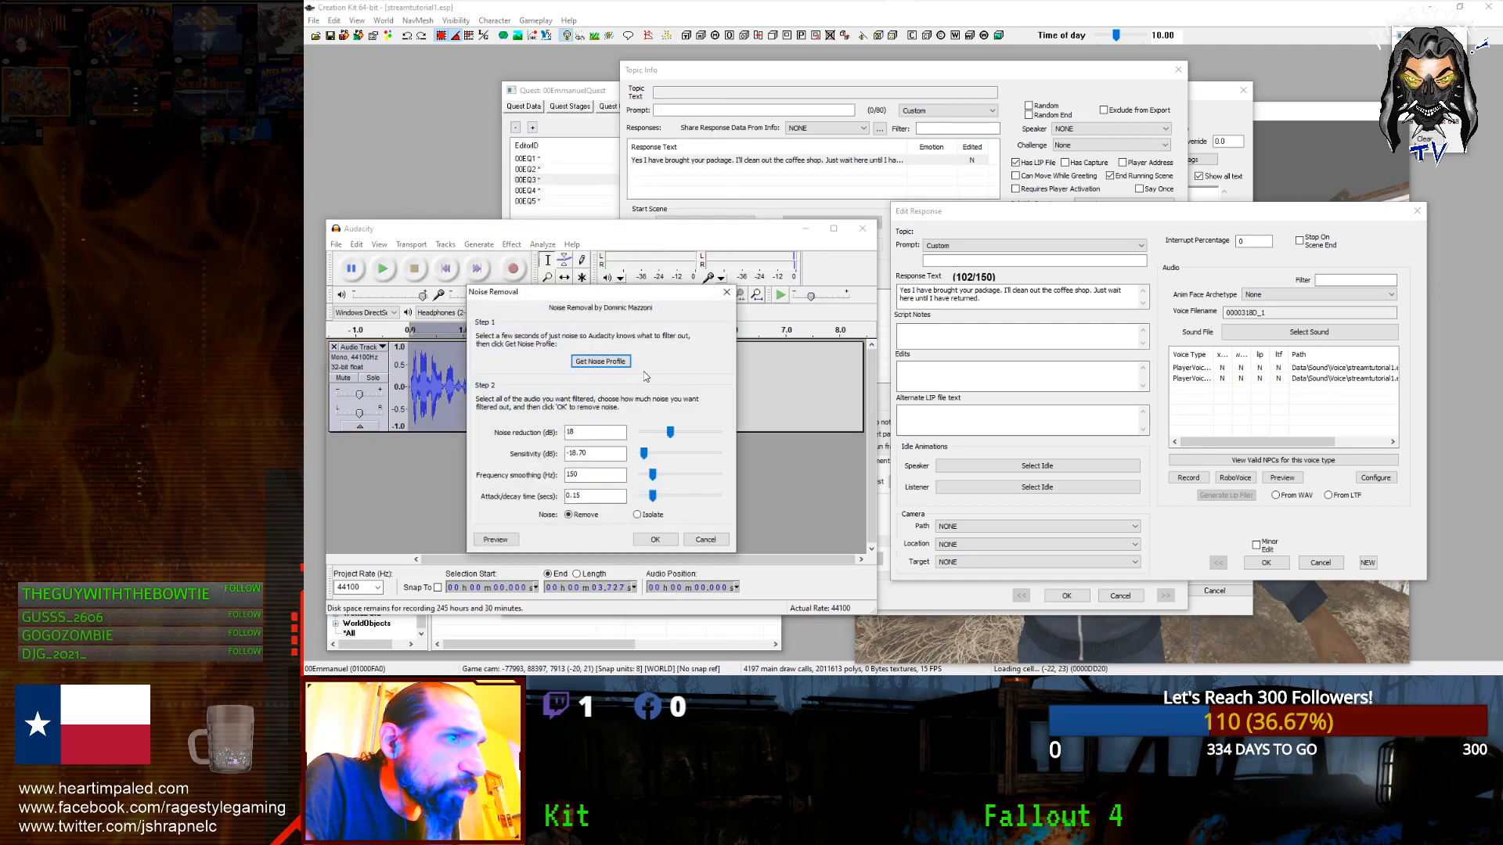
pyautogui.click(643, 542)
# Step: Export the recording as the WAV file 0000318D_1 into the PlayerVoiceFemale01 folder, leaving the metadata empty
pyautogui.click(335, 245)
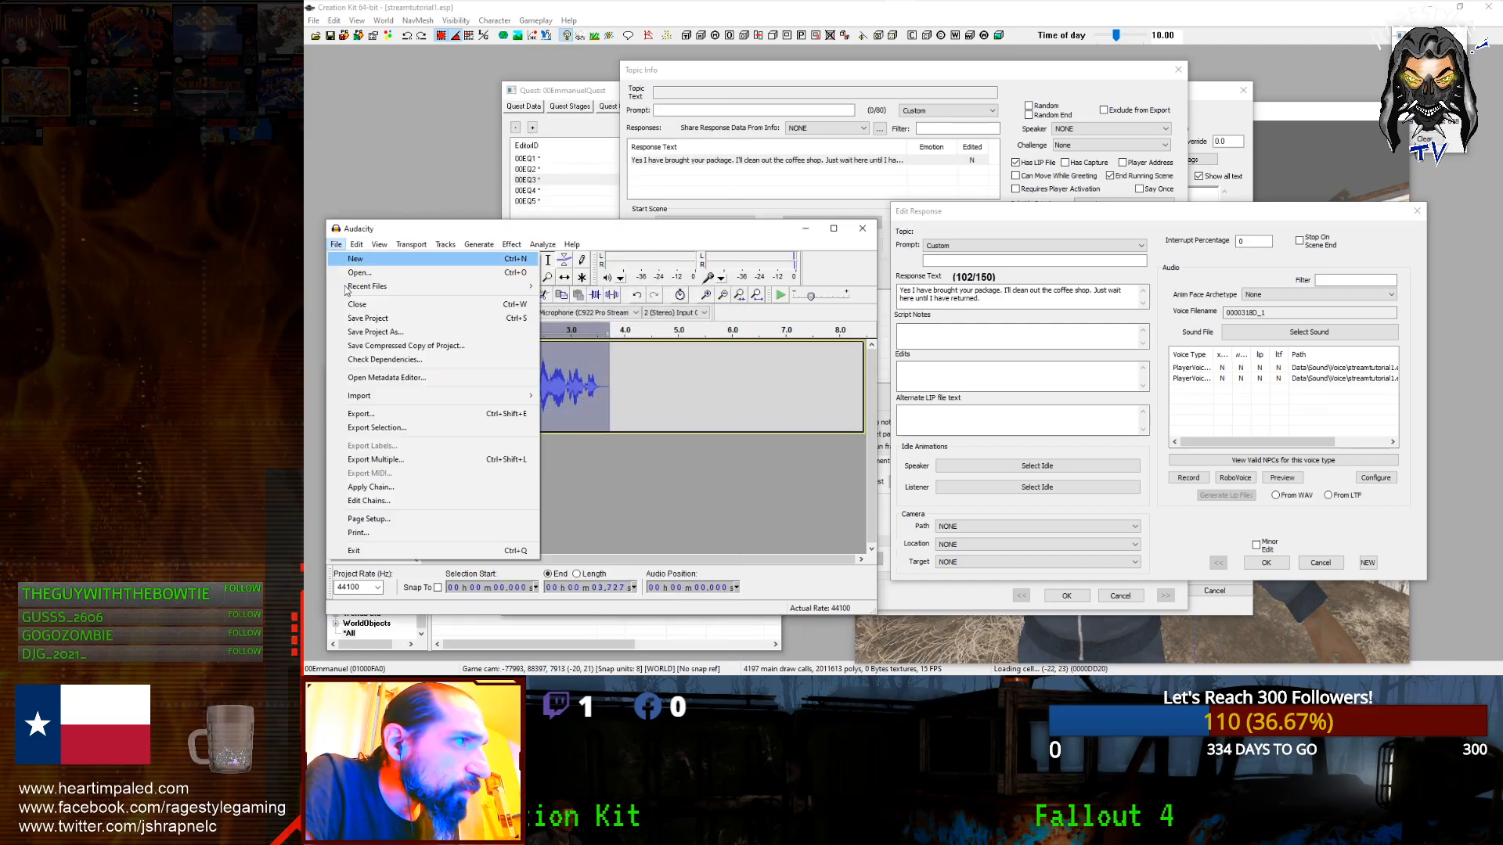
pyautogui.click(360, 407)
pyautogui.click(584, 281)
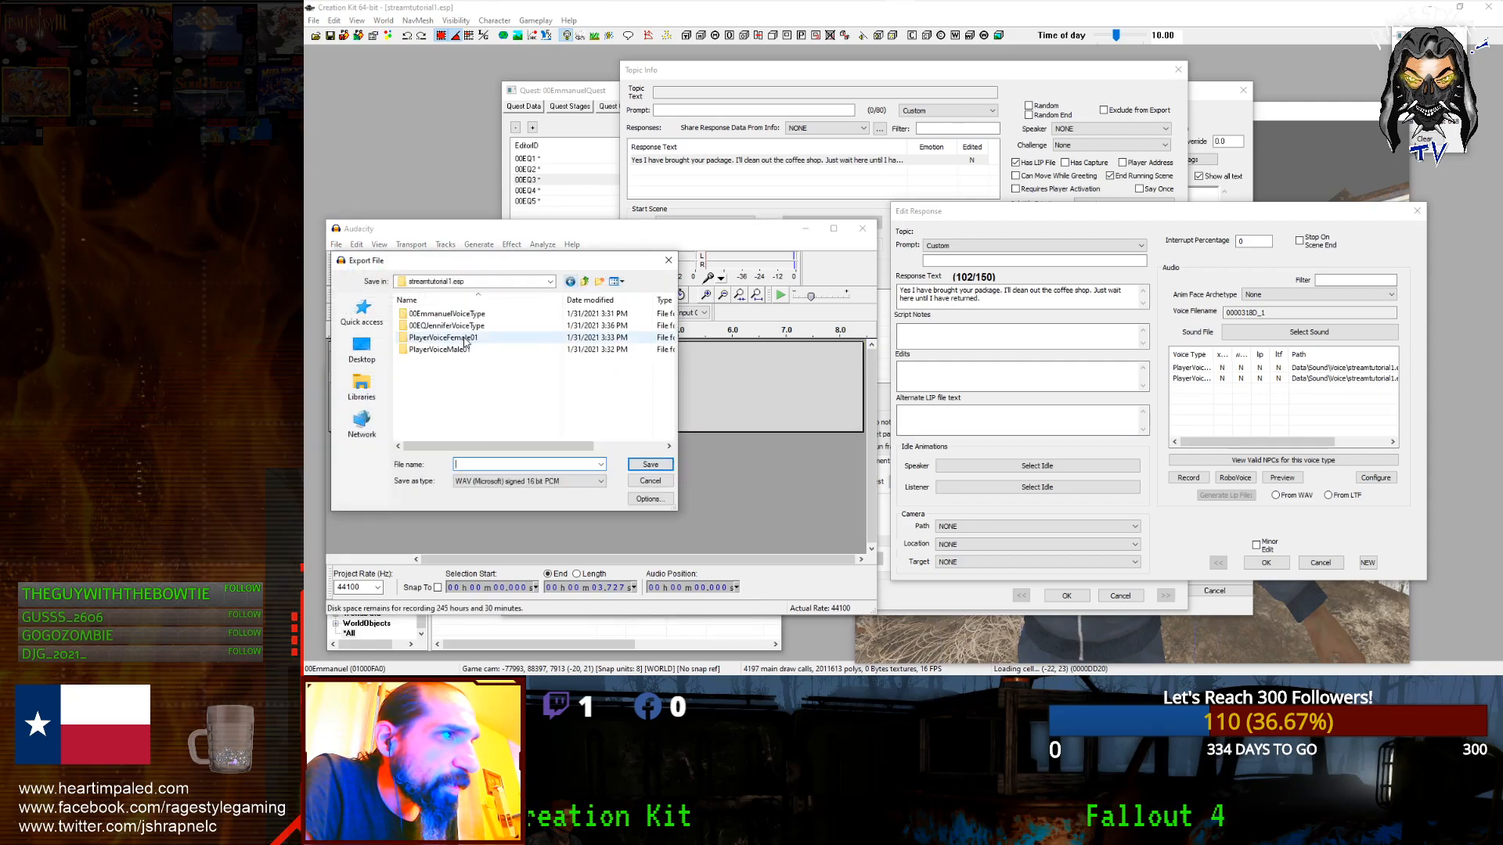
pyautogui.doubleClick(452, 339)
pyautogui.write('0000318D_1')
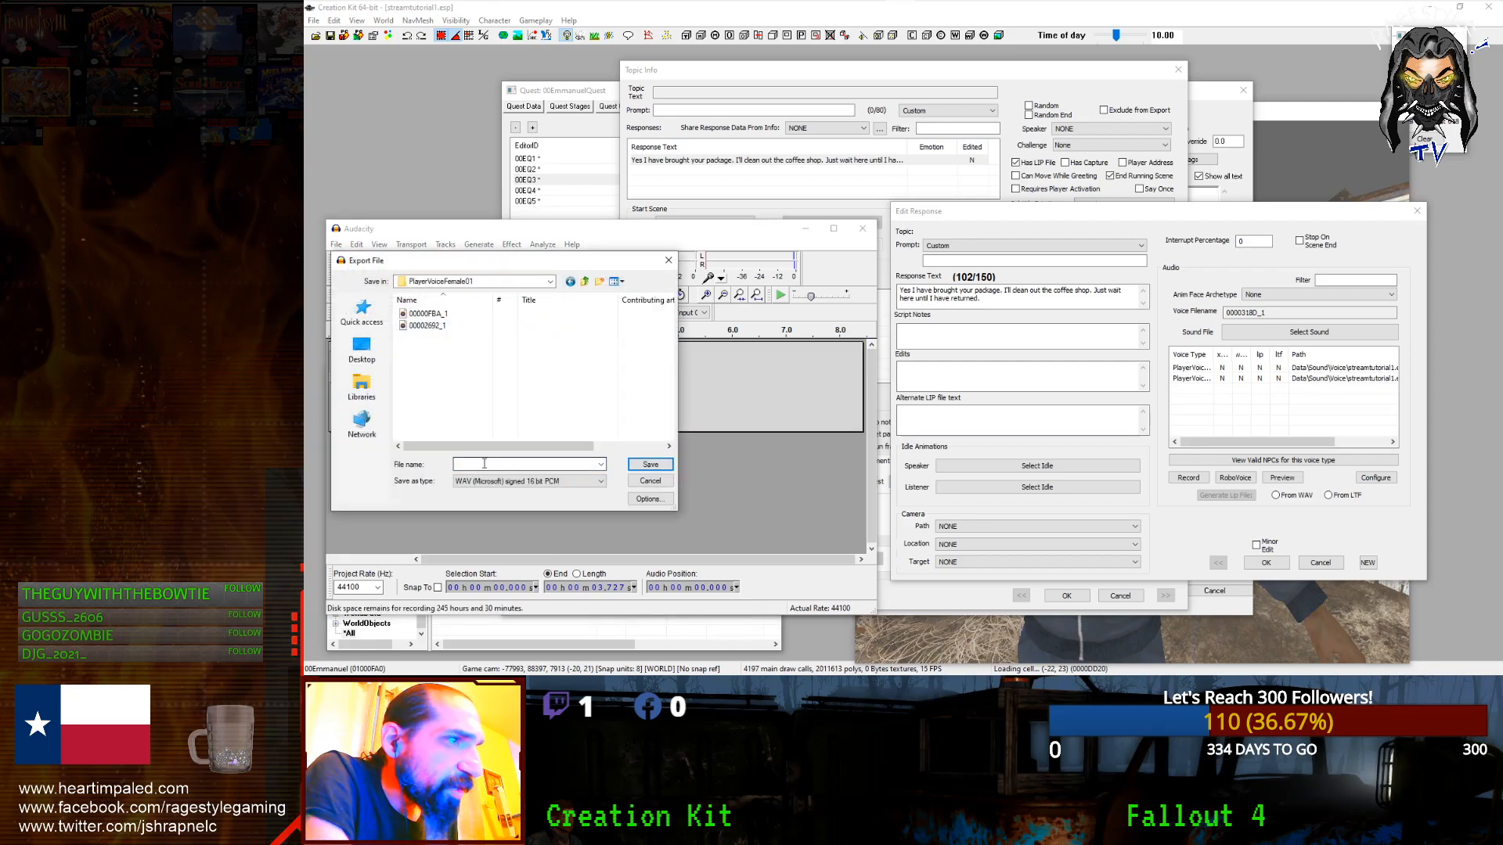
pyautogui.click(650, 464)
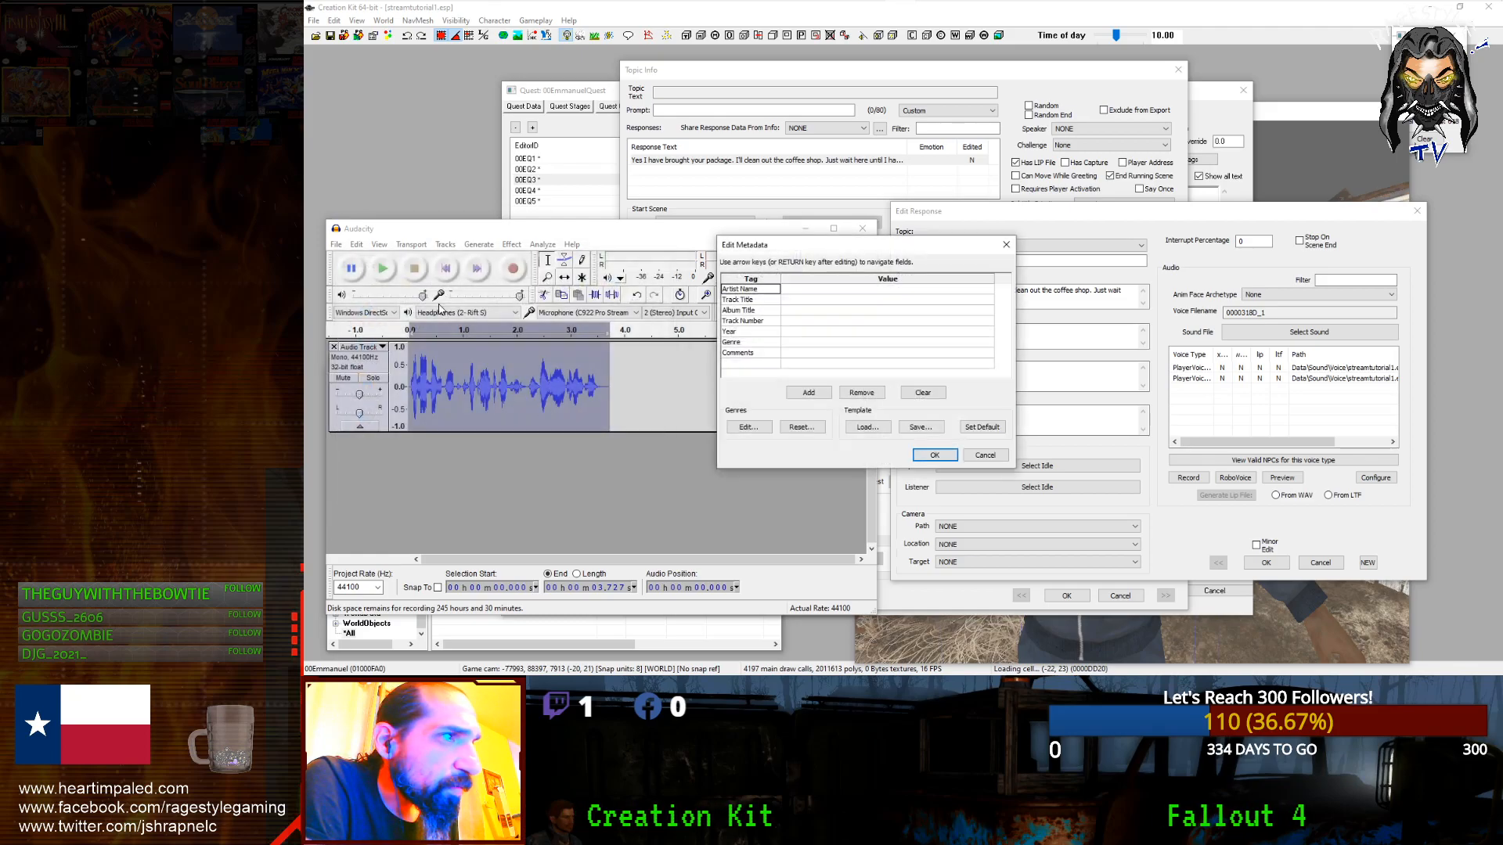
pyautogui.click(934, 455)
# Step: Export the same recording as WAV 0000318D_1 into the PlayerVoiceMale01 folder, and cancel the Creation Kit's response and topic info dialogs
pyautogui.click(335, 244)
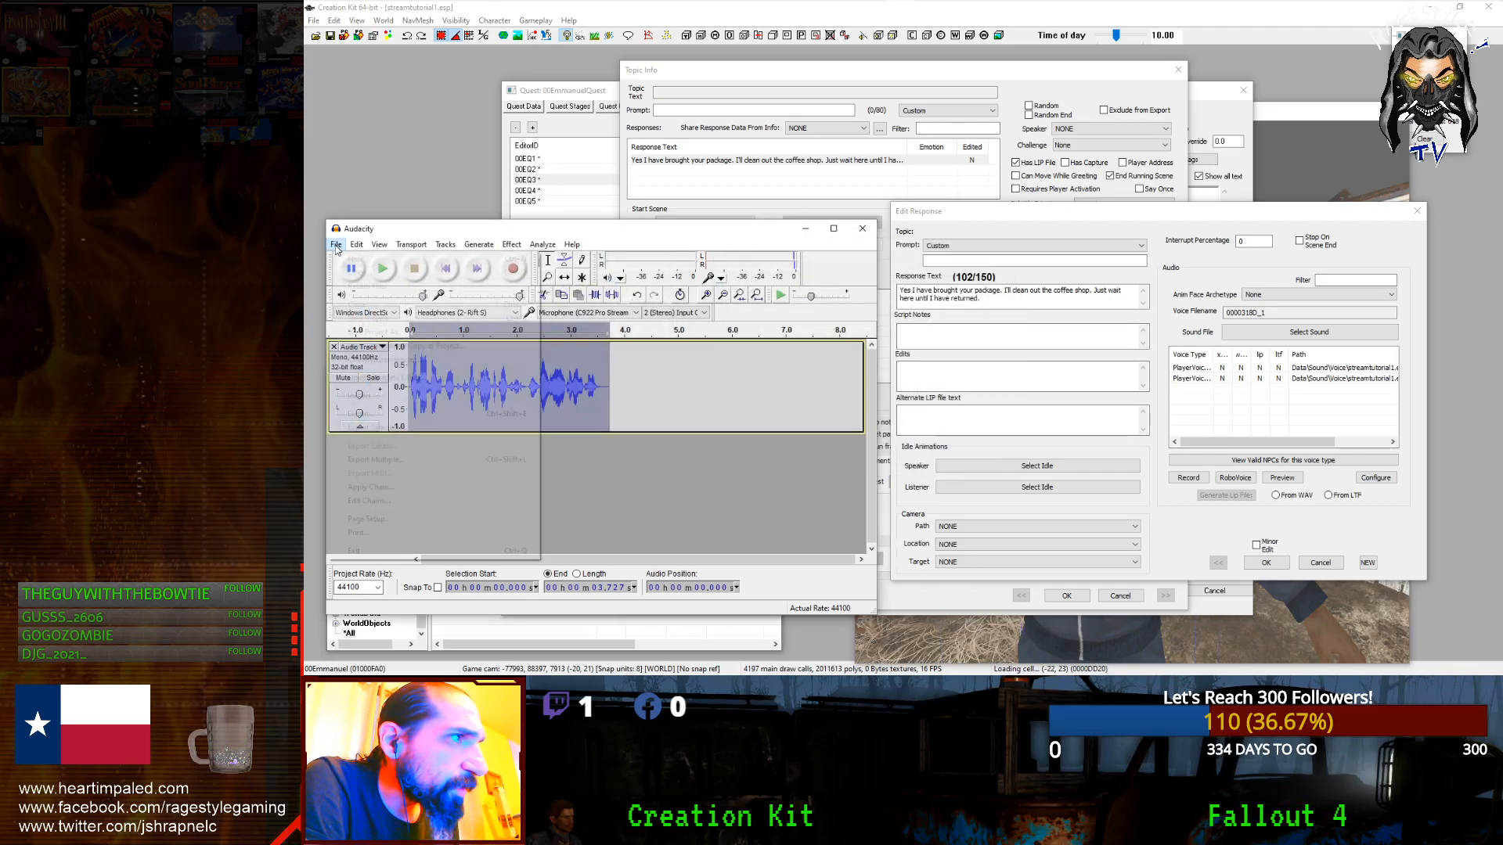
pyautogui.click(360, 413)
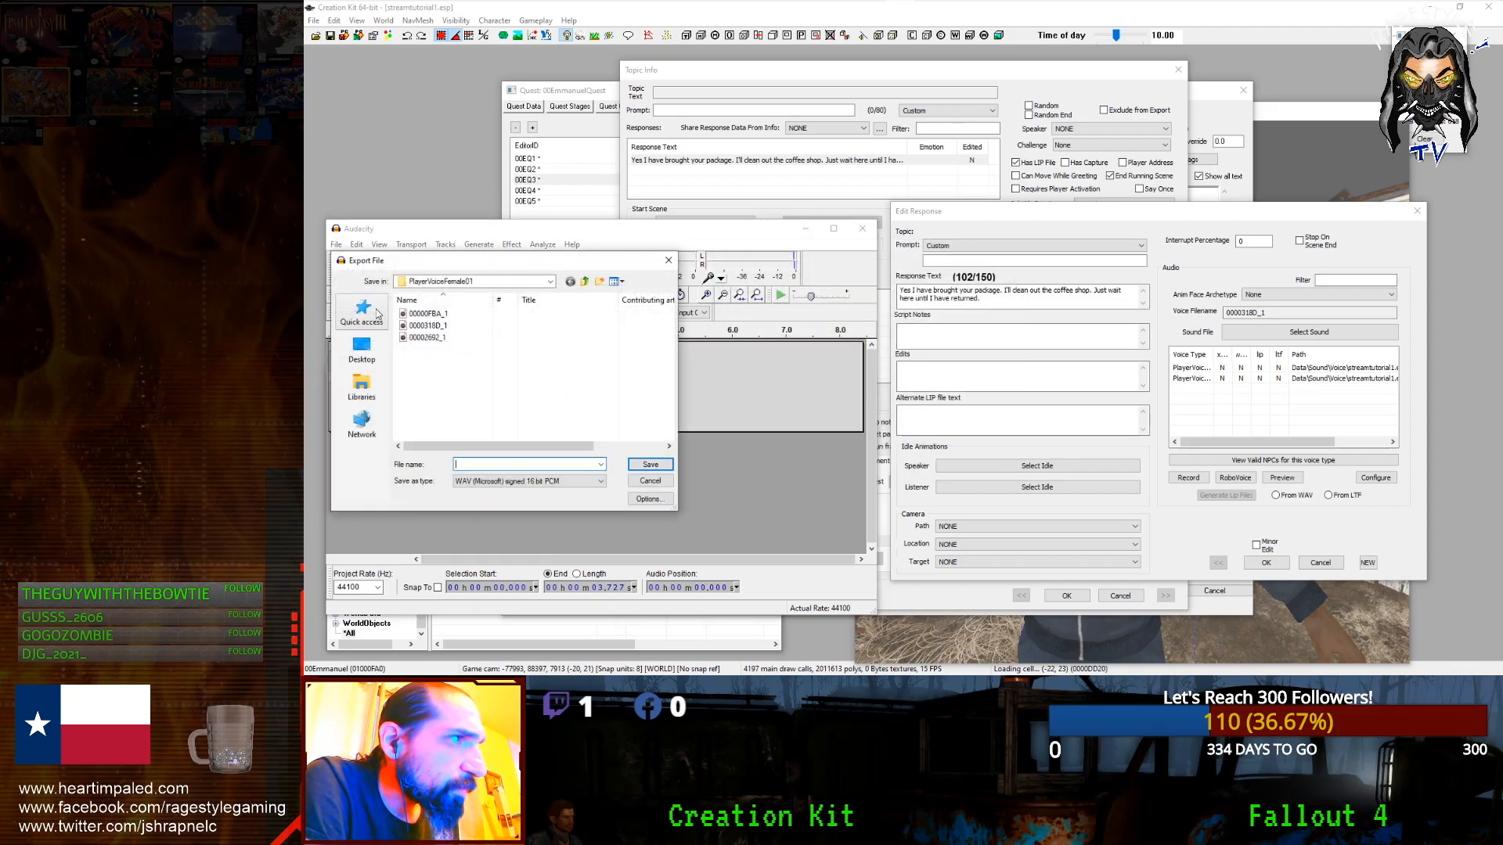
pyautogui.click(584, 281)
pyautogui.click(443, 350)
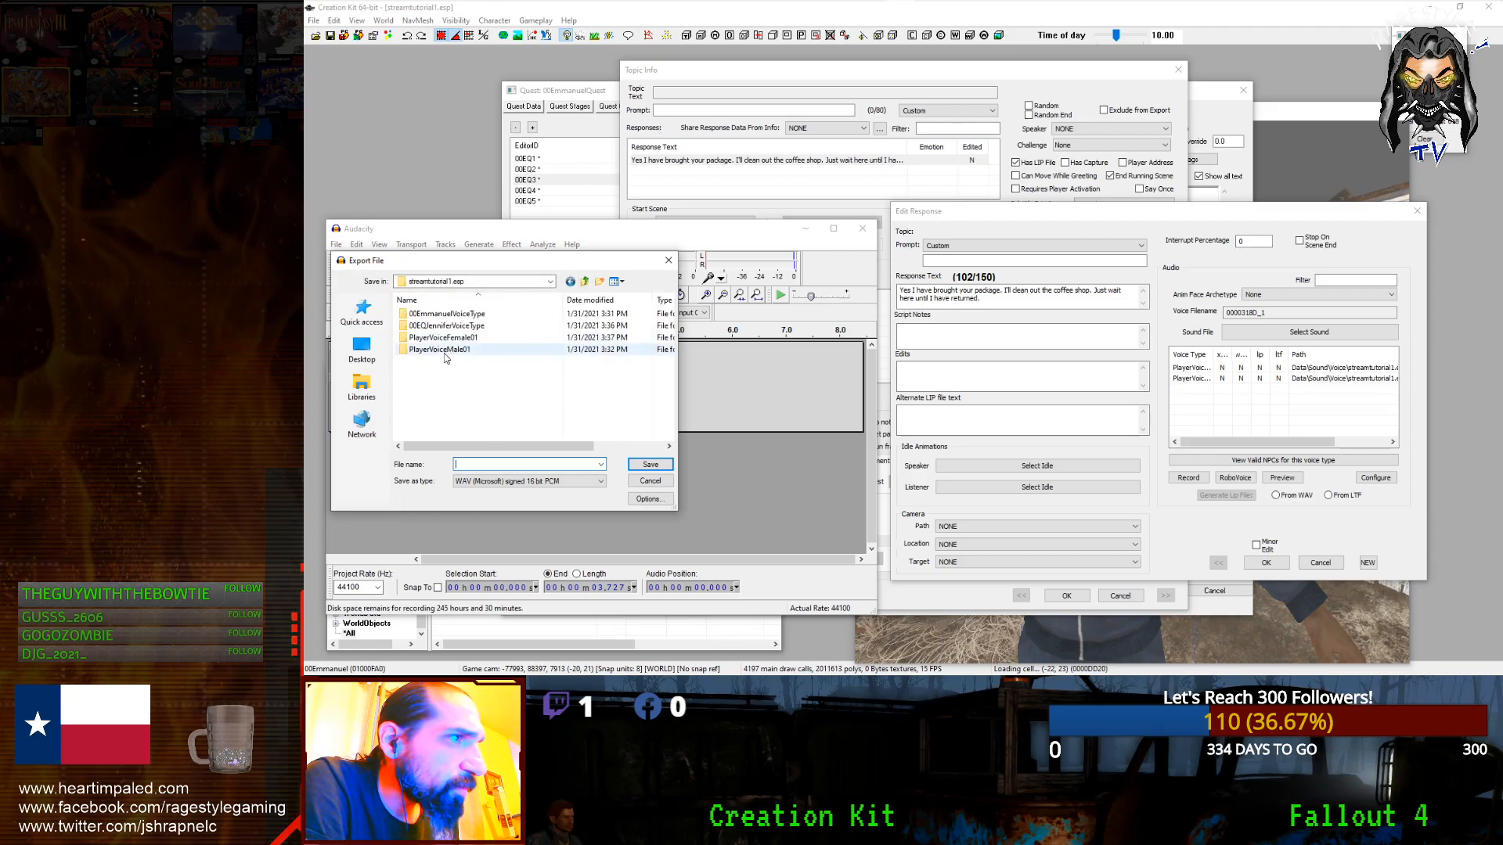
pyautogui.doubleClick(443, 350)
pyautogui.click(490, 464)
pyautogui.write('0000318D_1')
pyautogui.click(630, 468)
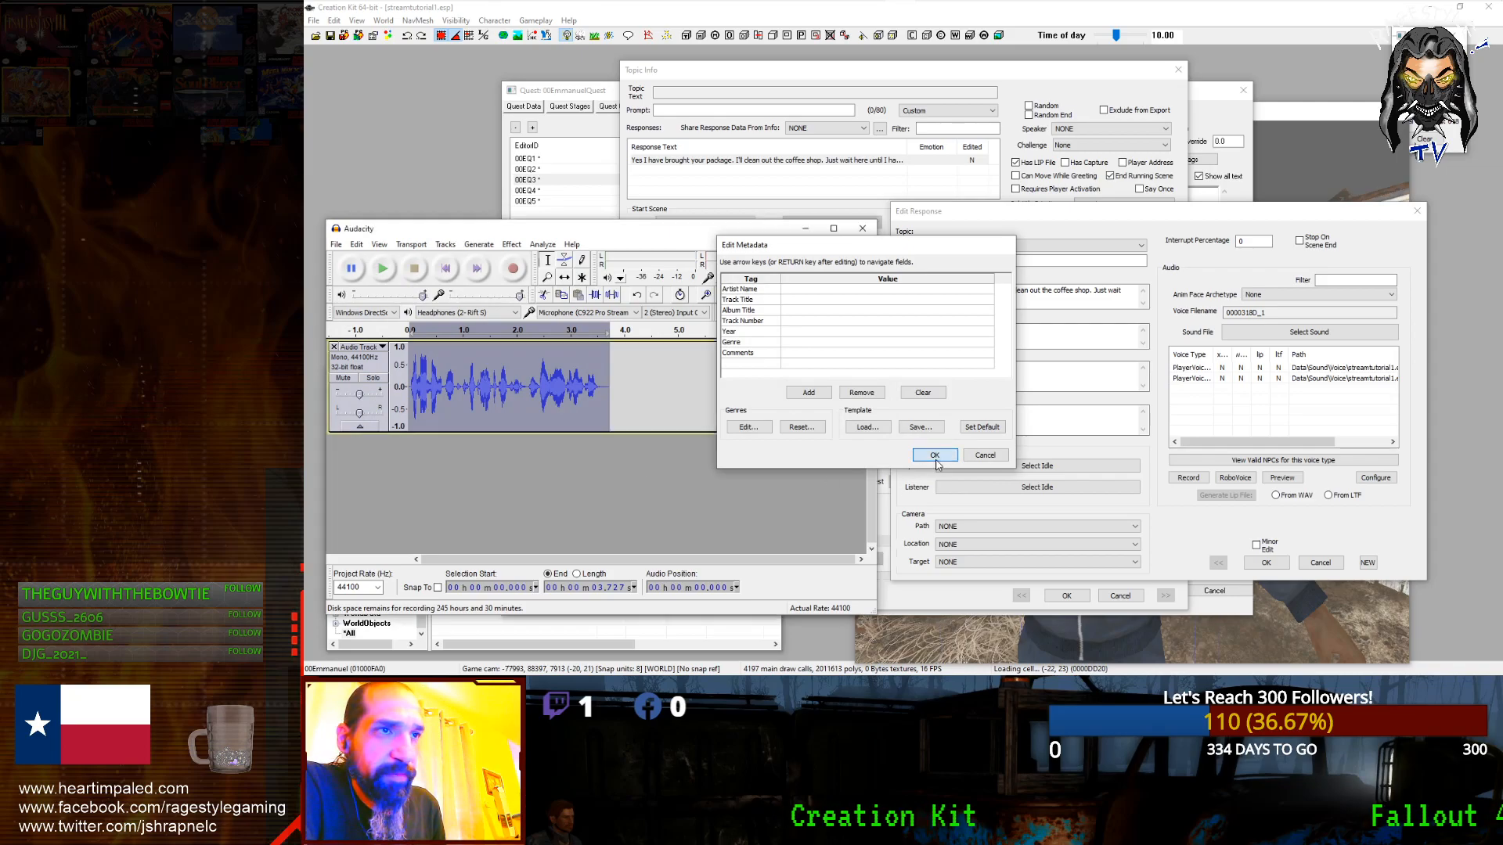
pyautogui.press('Return')
pyautogui.click(1320, 562)
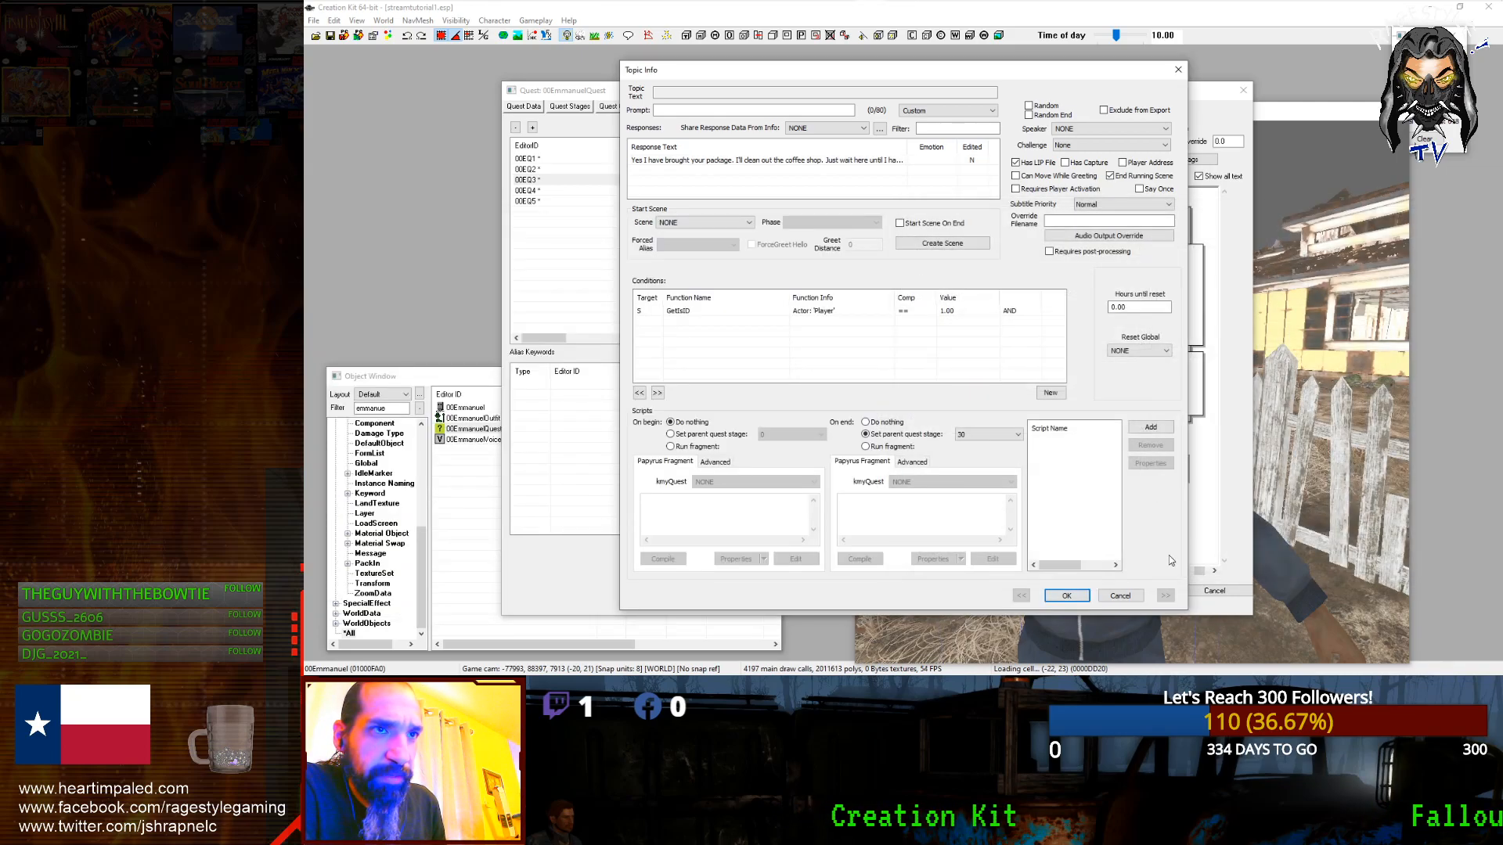
pyautogui.click(1130, 597)
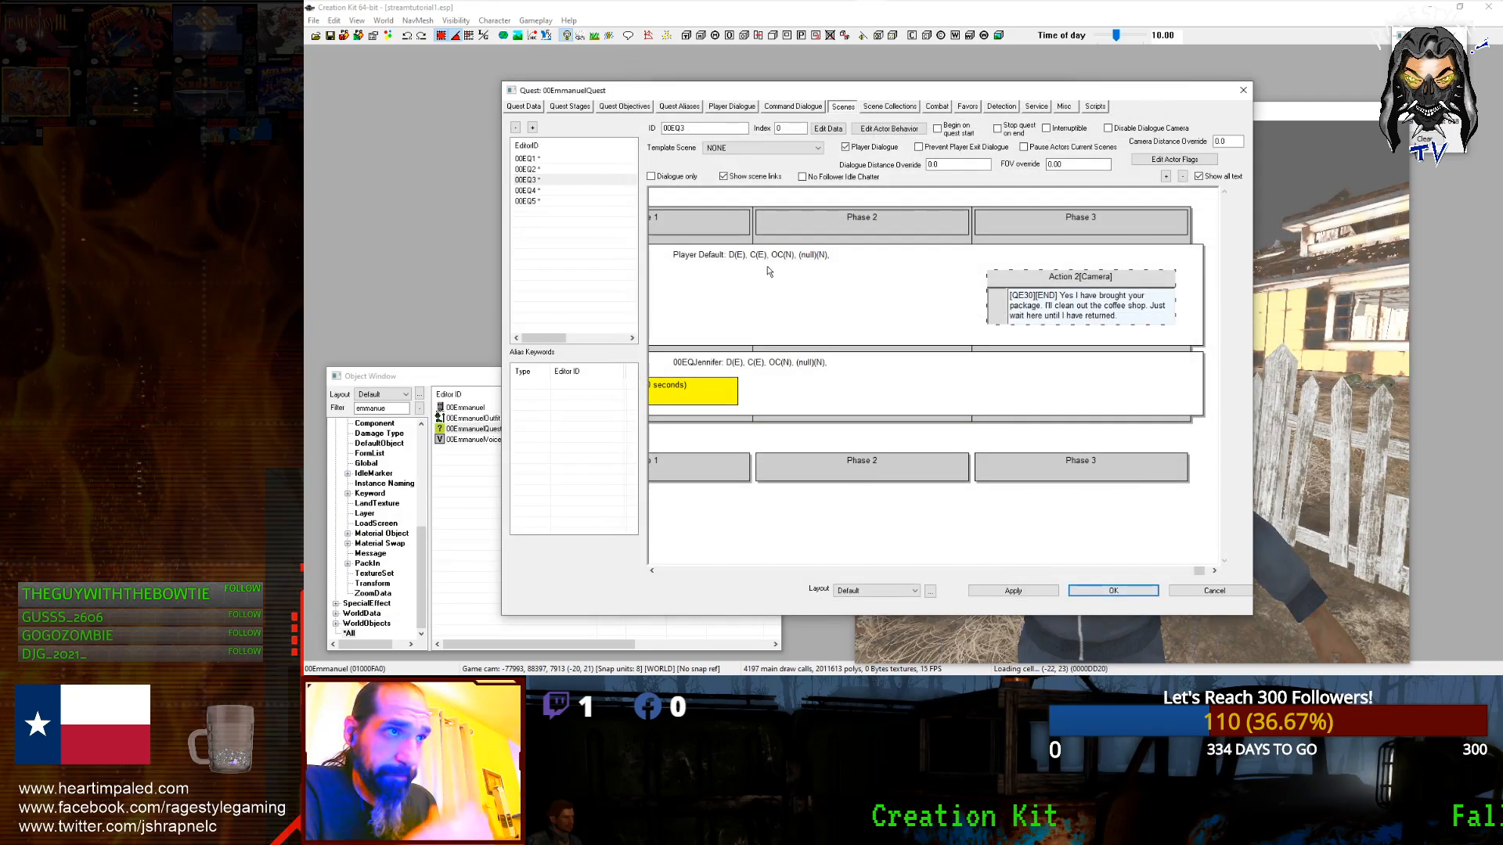
# Step: Open the "Did you kill the raiders?" greeting response in scene 00EQ4 and copy its voice filename 0000318F_1
pyautogui.click(588, 191)
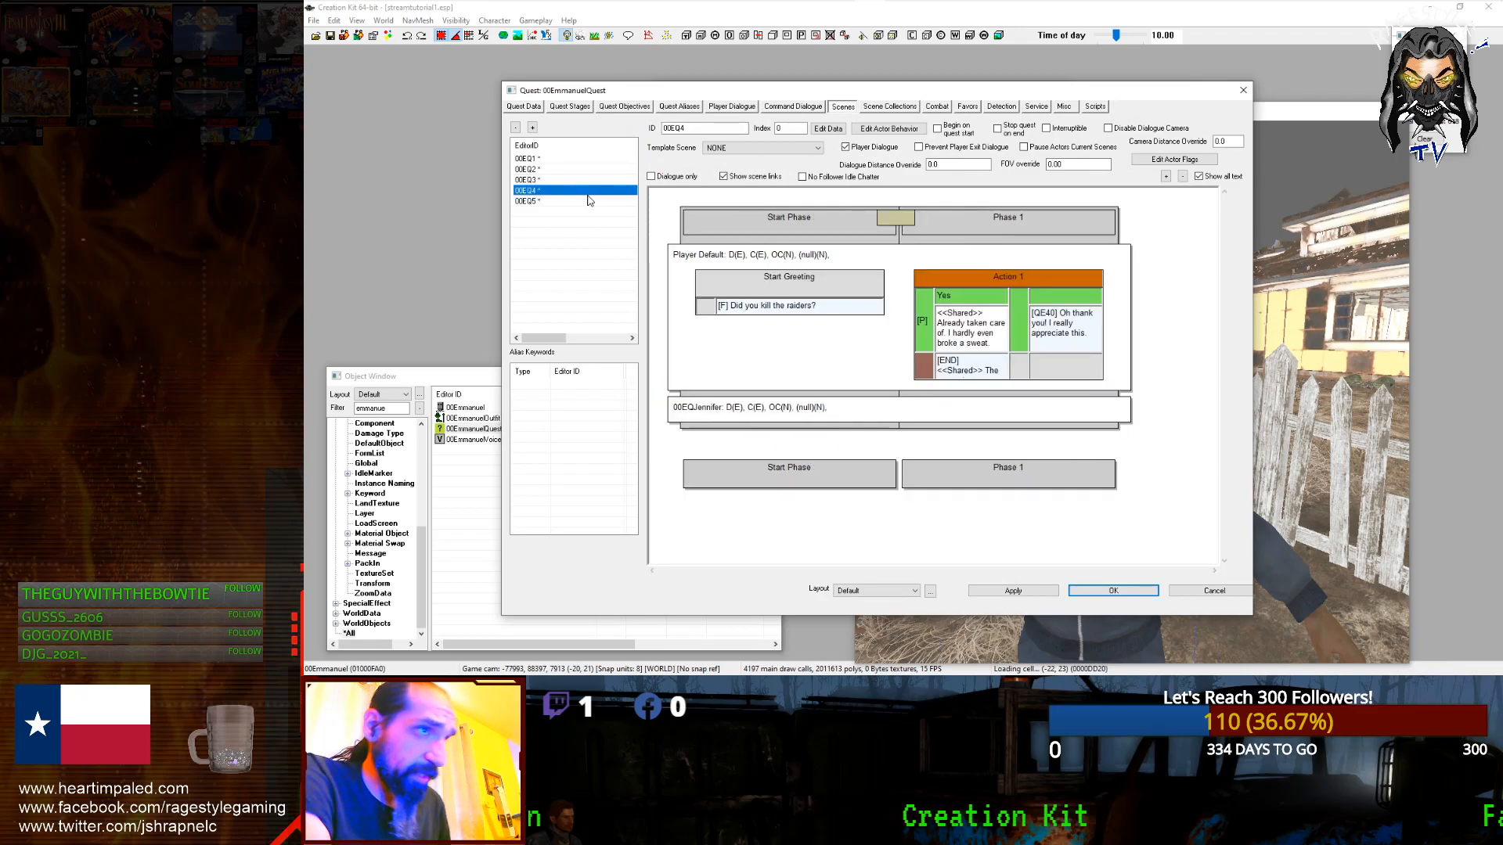
pyautogui.doubleClick(794, 308)
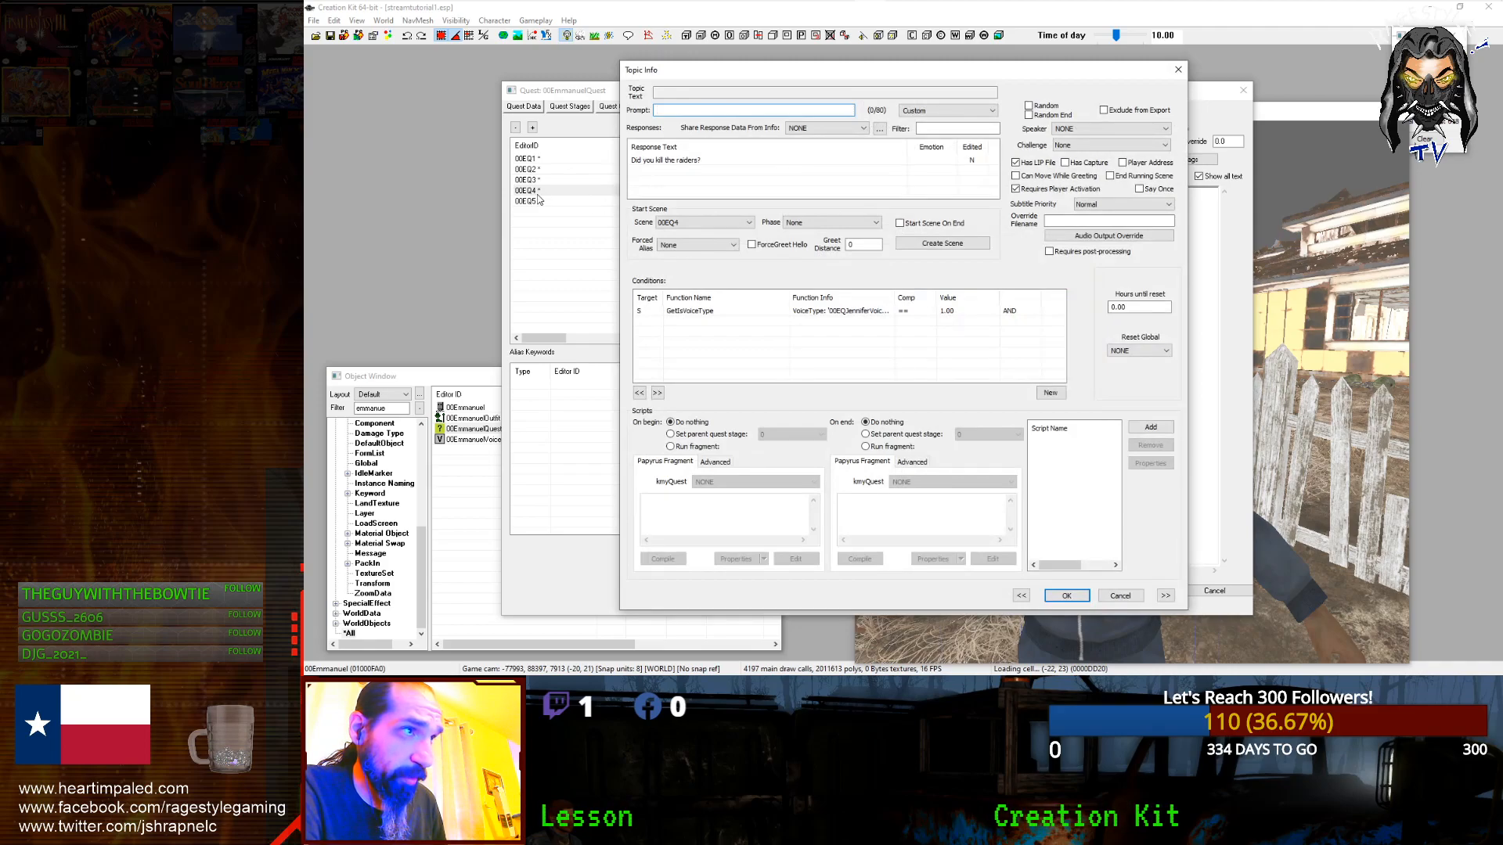
pyautogui.doubleClick(725, 162)
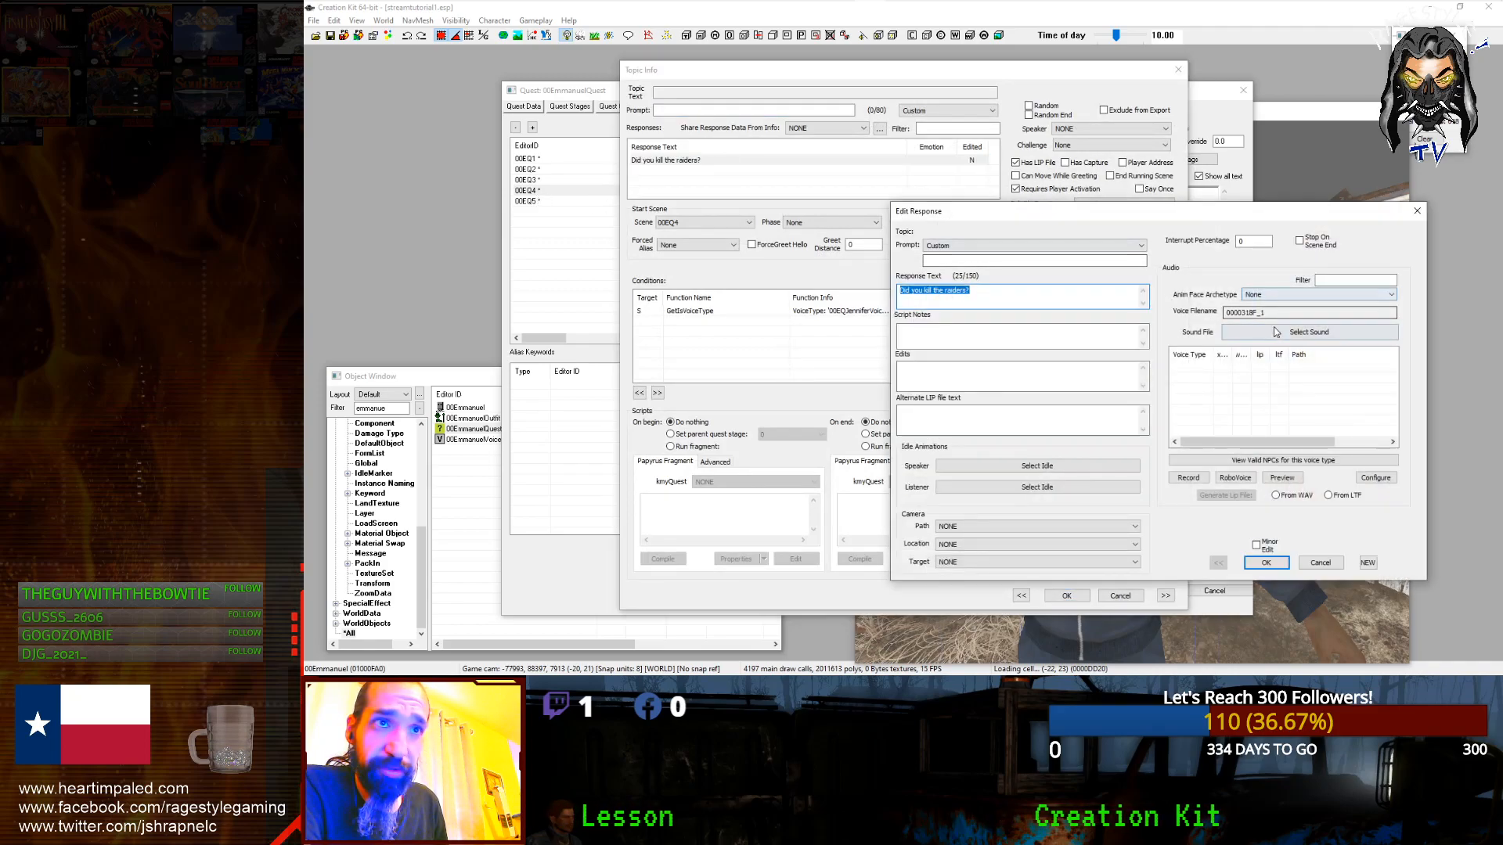
pyautogui.doubleClick(1277, 313)
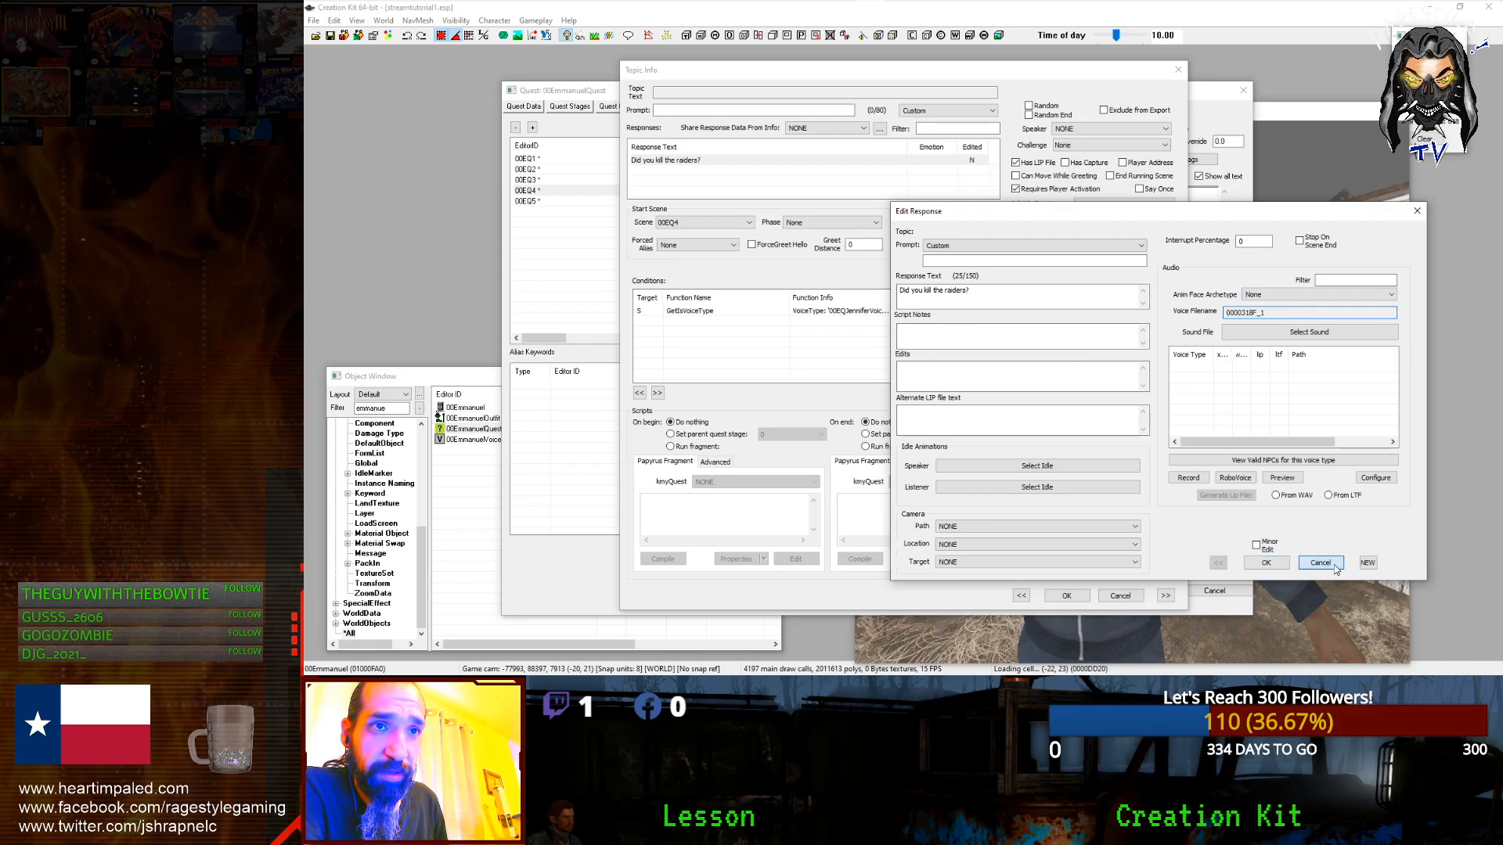
pyautogui.click(1266, 562)
# Step: Widen the condition's Function Info column to read its voice type, and check the greeting response's voice file entry
pyautogui.click(908, 313)
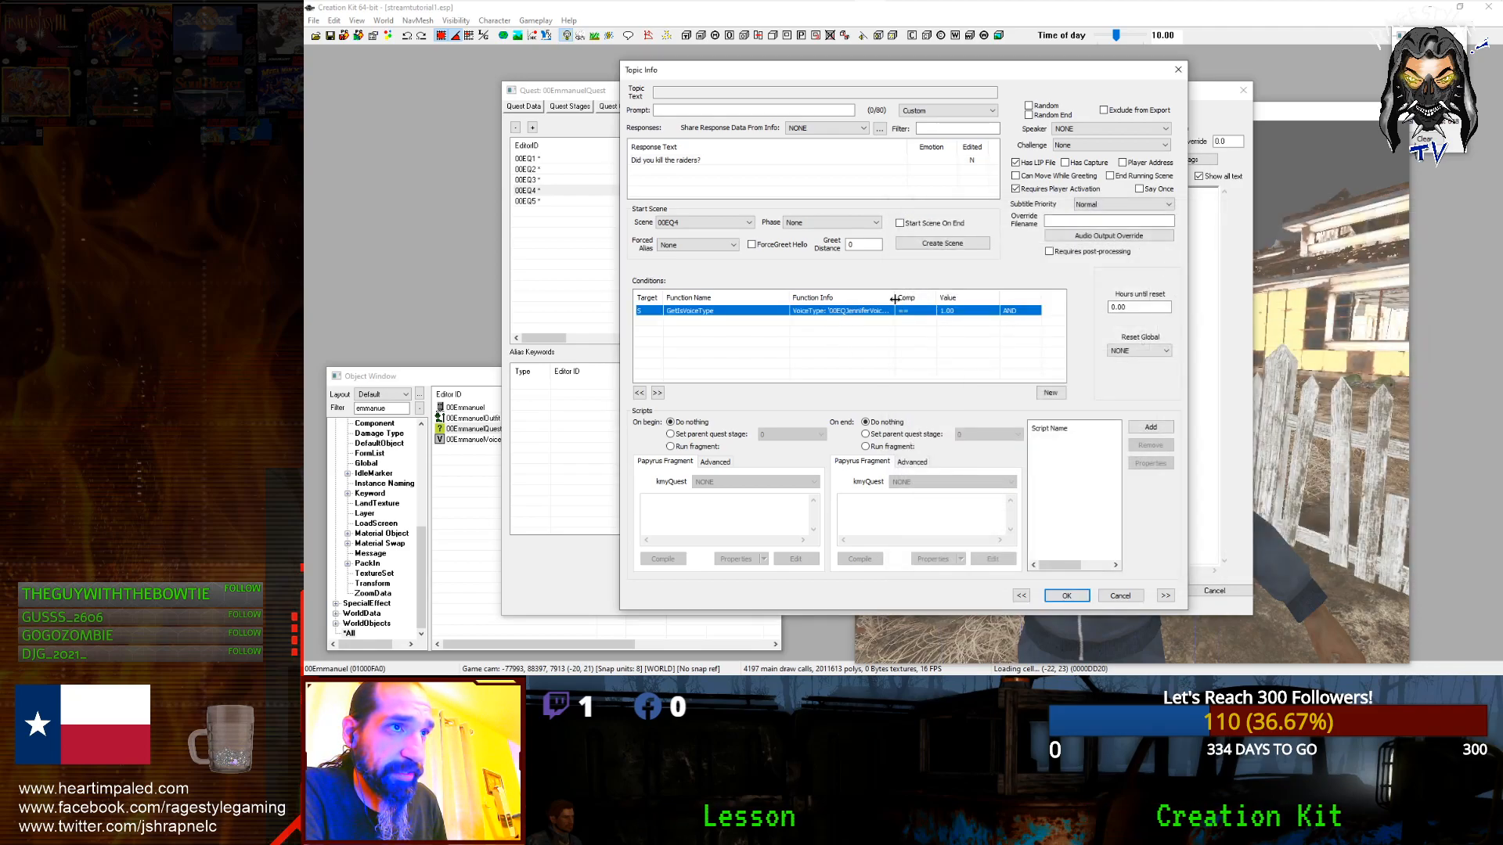
pyautogui.moveTo(895, 299); pyautogui.dragTo(955, 299)
pyautogui.doubleClick(722, 161)
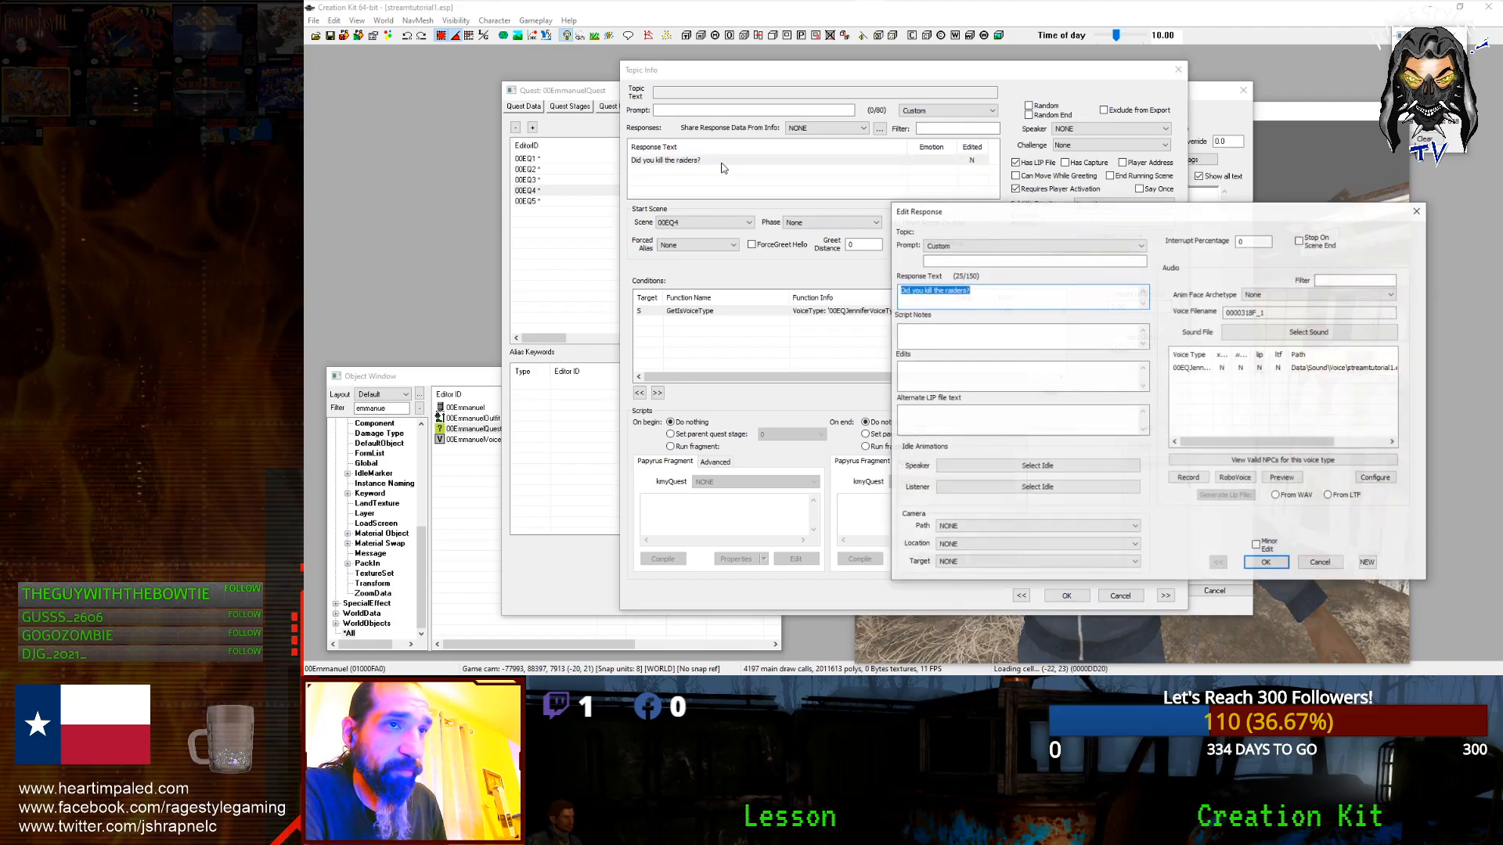
pyautogui.click(1198, 369)
pyautogui.click(1308, 565)
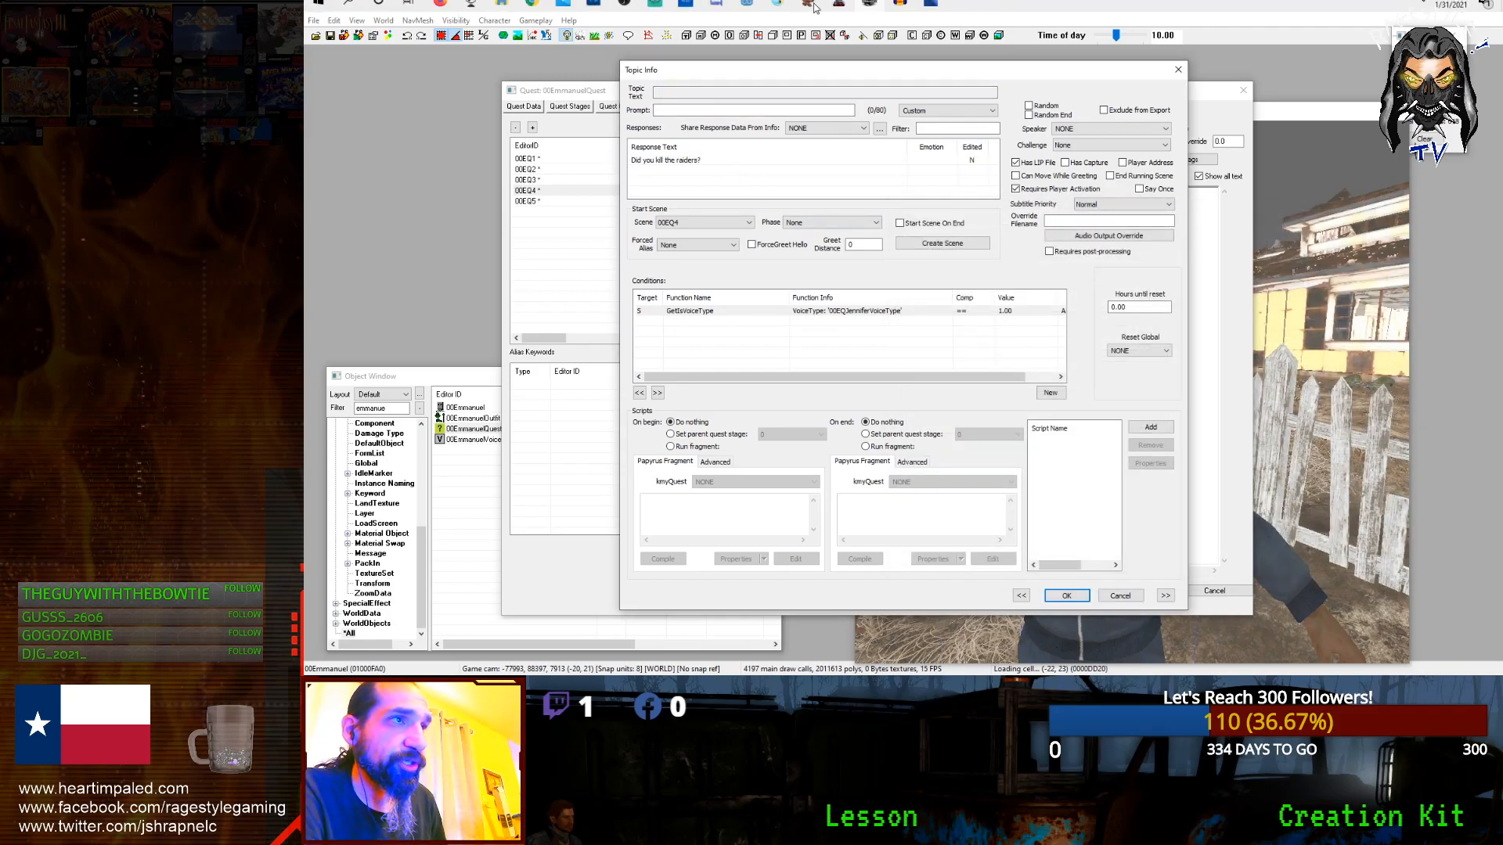
# Step: Switch to Audacity, undo the previous take, record the "Did you kill the raiders?" line and trim the silence at its start
pyautogui.click(811, 5)
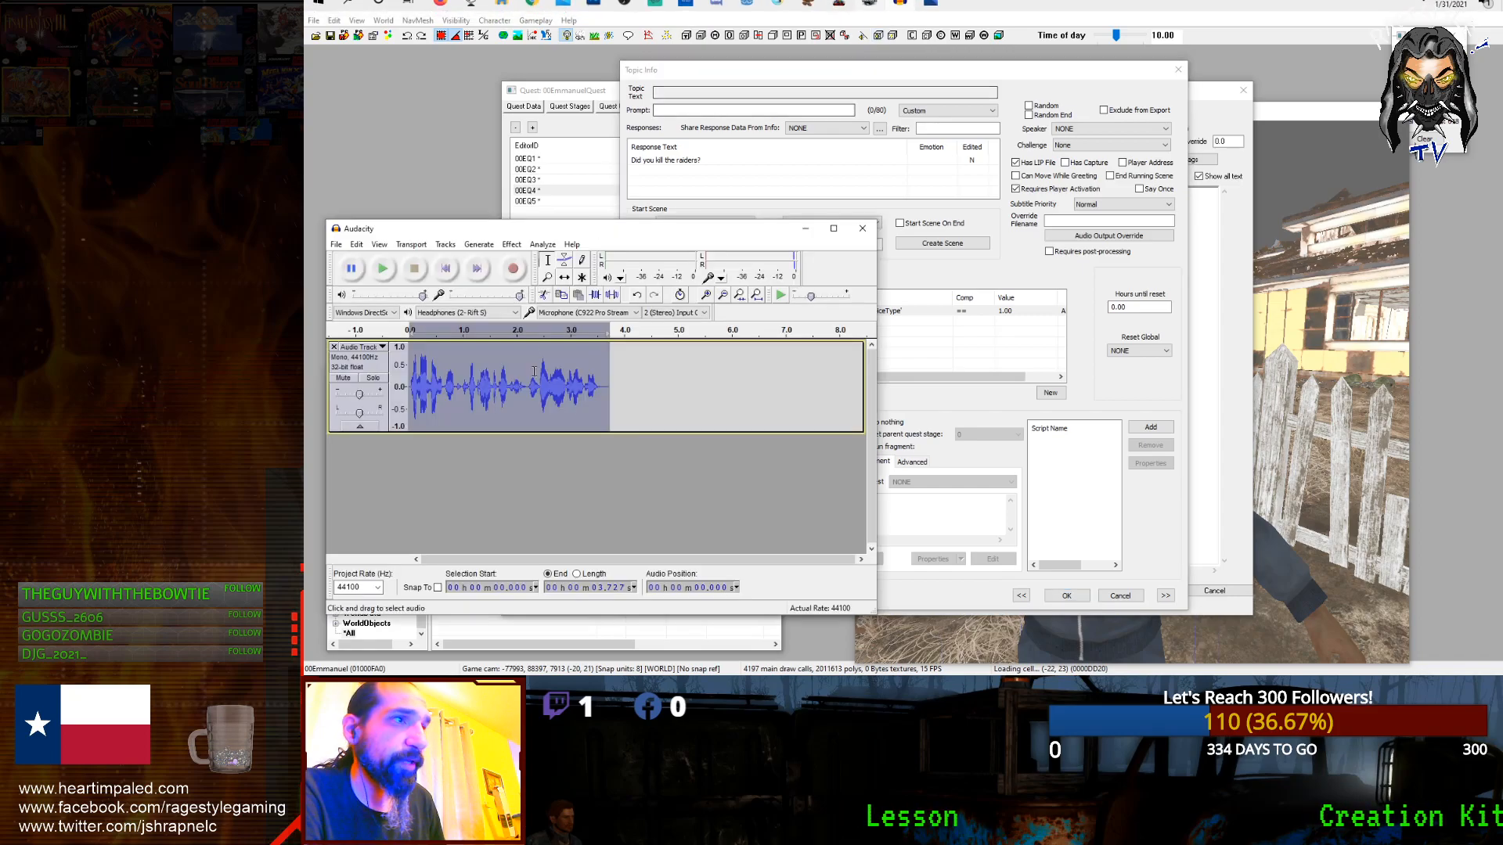
pyautogui.hotkey('ctrl', 'z')
pyautogui.hotkey('ctrl', 'z')
pyautogui.hotkey('ctrl', 'z')
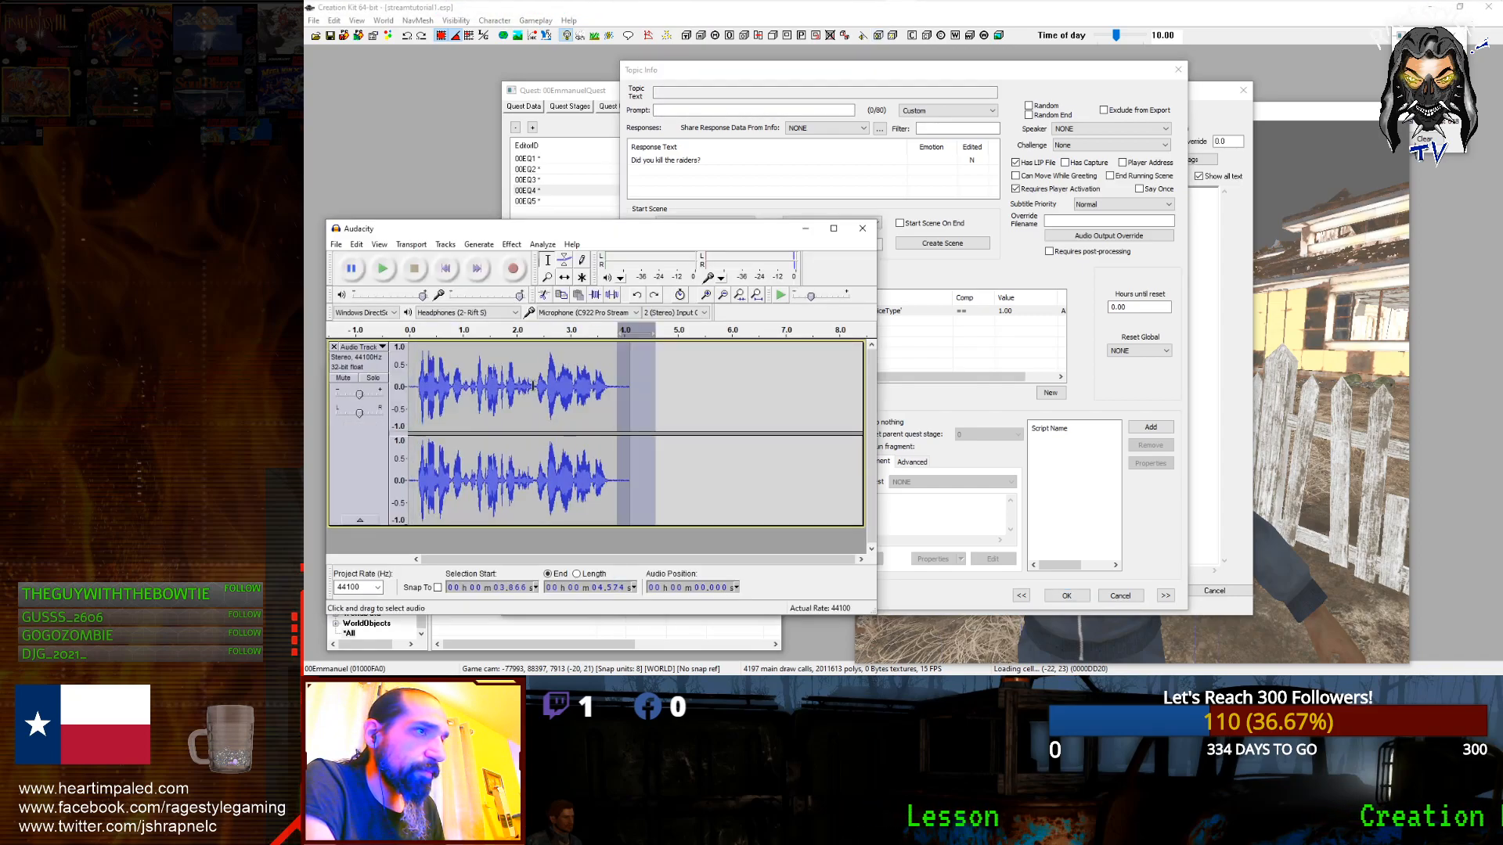
pyautogui.click(509, 267)
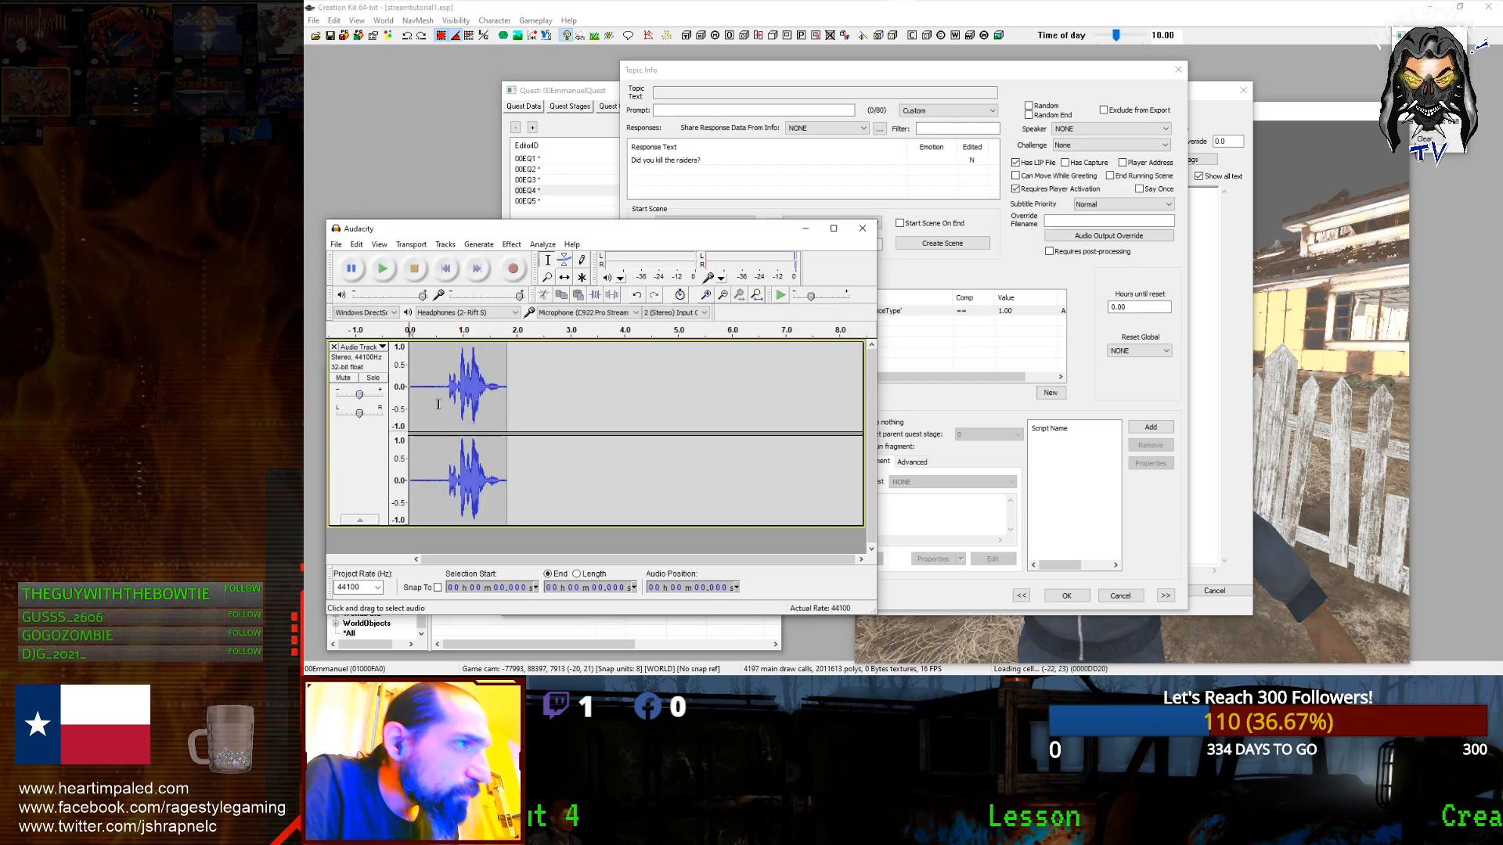
pyautogui.press('space')
pyautogui.press('space')
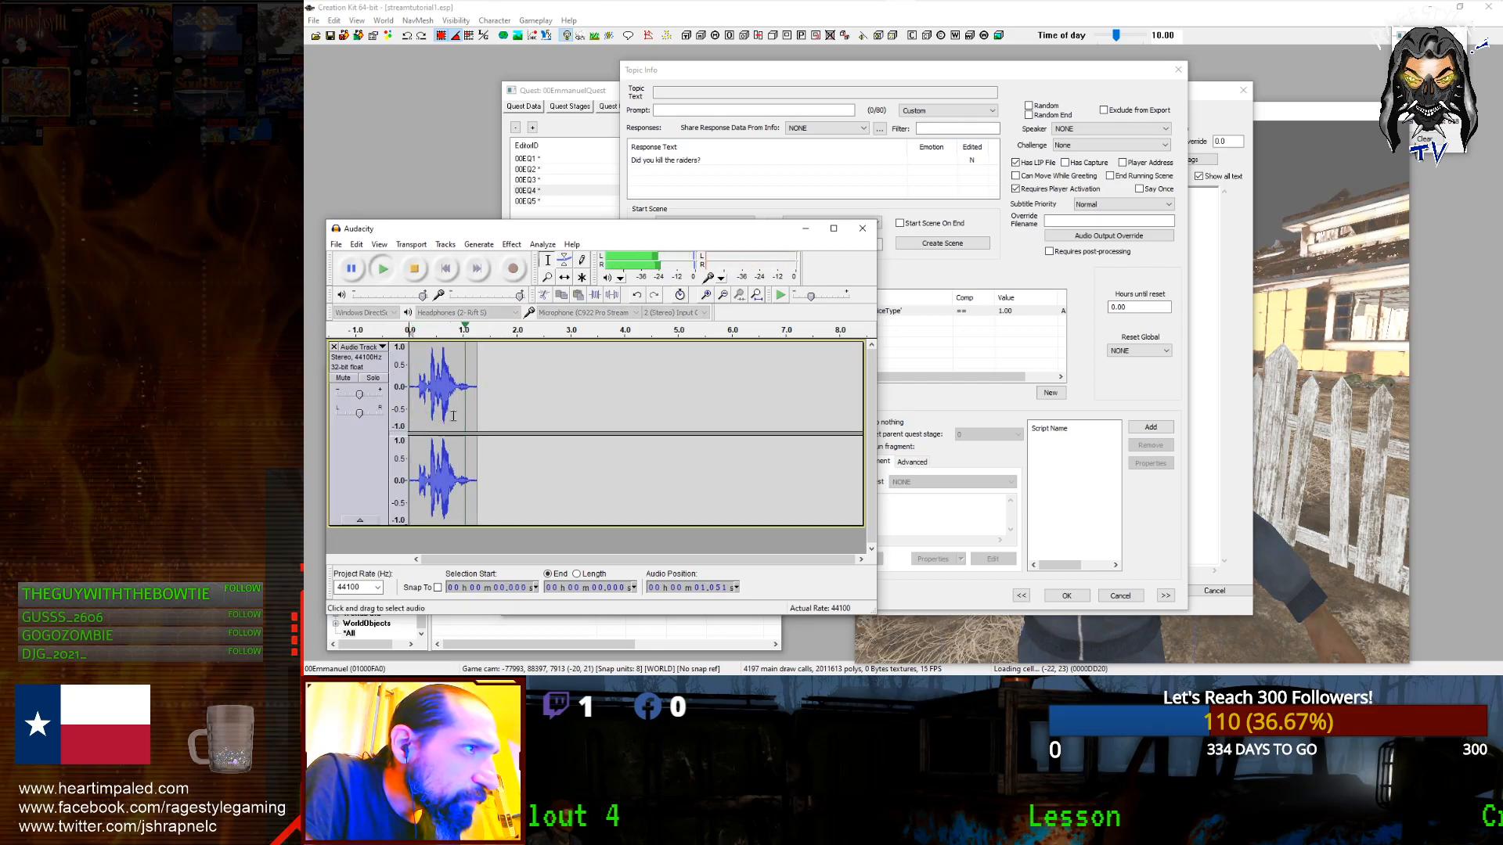
# Step: Convert the stereo track to mono and capture a noise profile from the whole recording
pyautogui.click(445, 244)
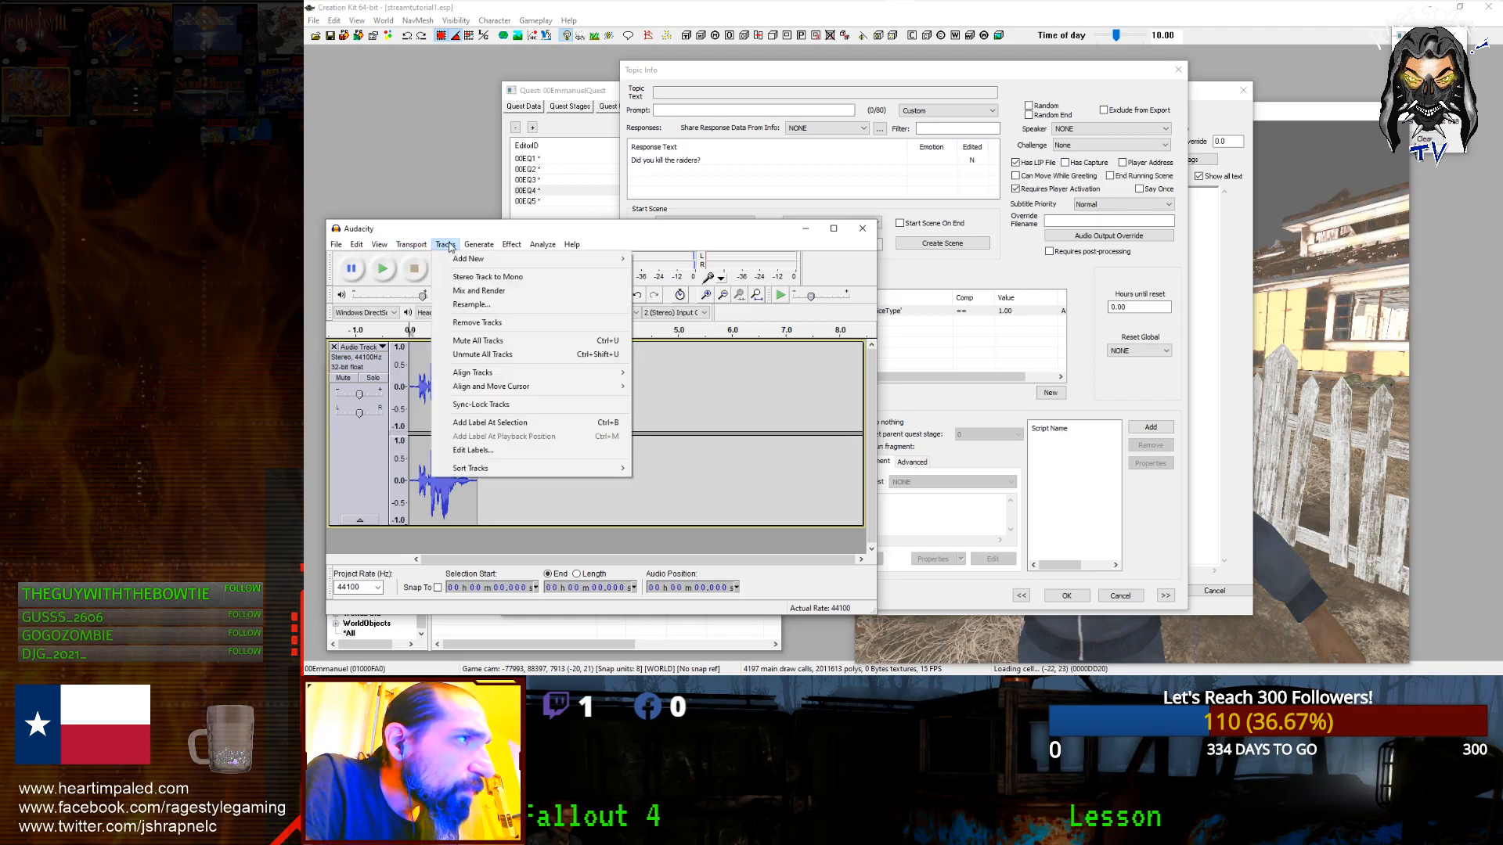
pyautogui.click(469, 291)
pyautogui.click(477, 245)
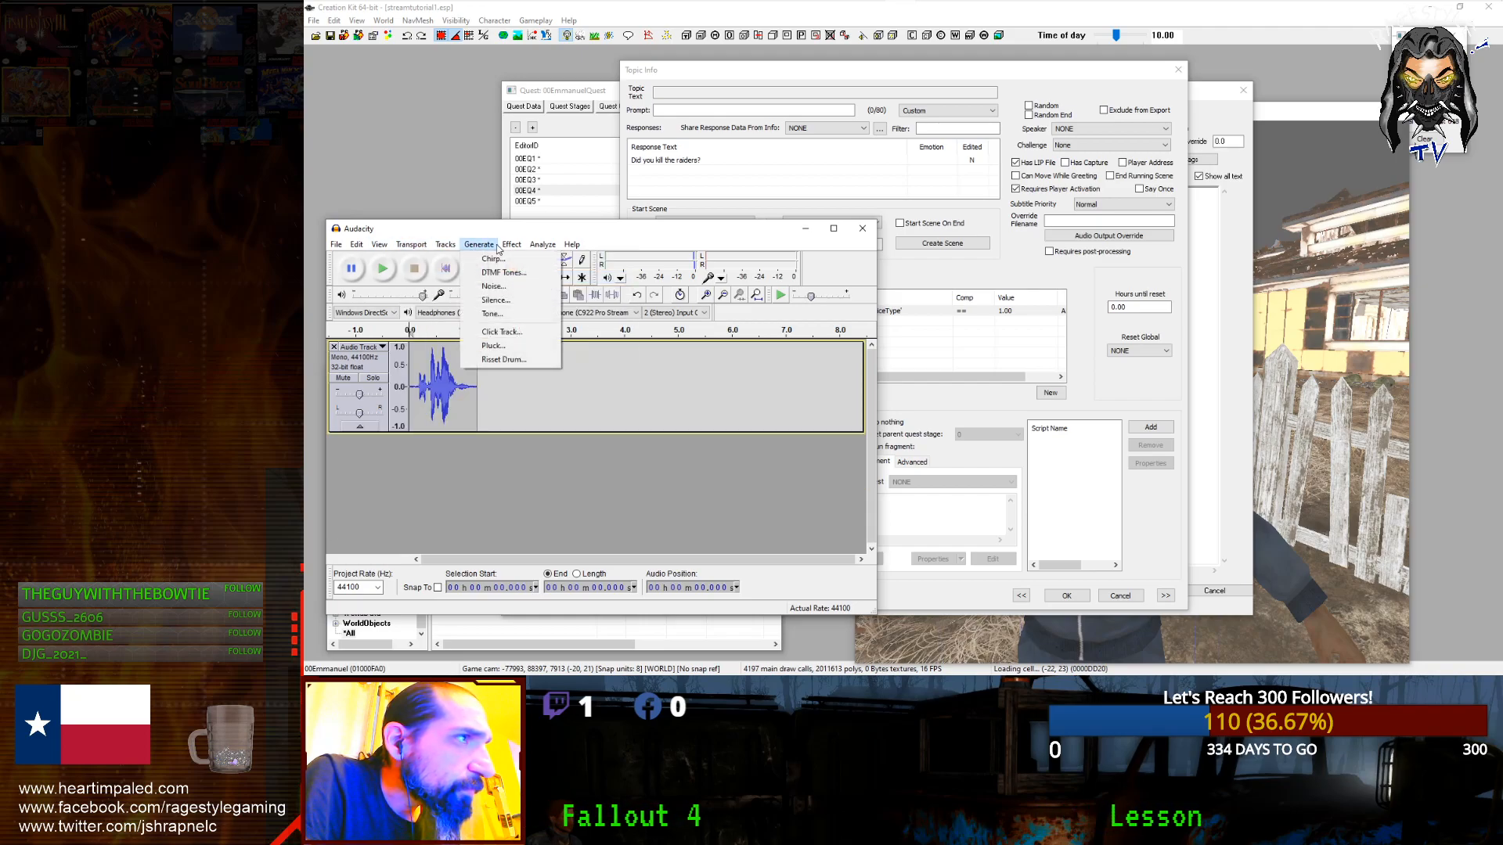
pyautogui.moveTo(511, 244)
pyautogui.click(547, 323)
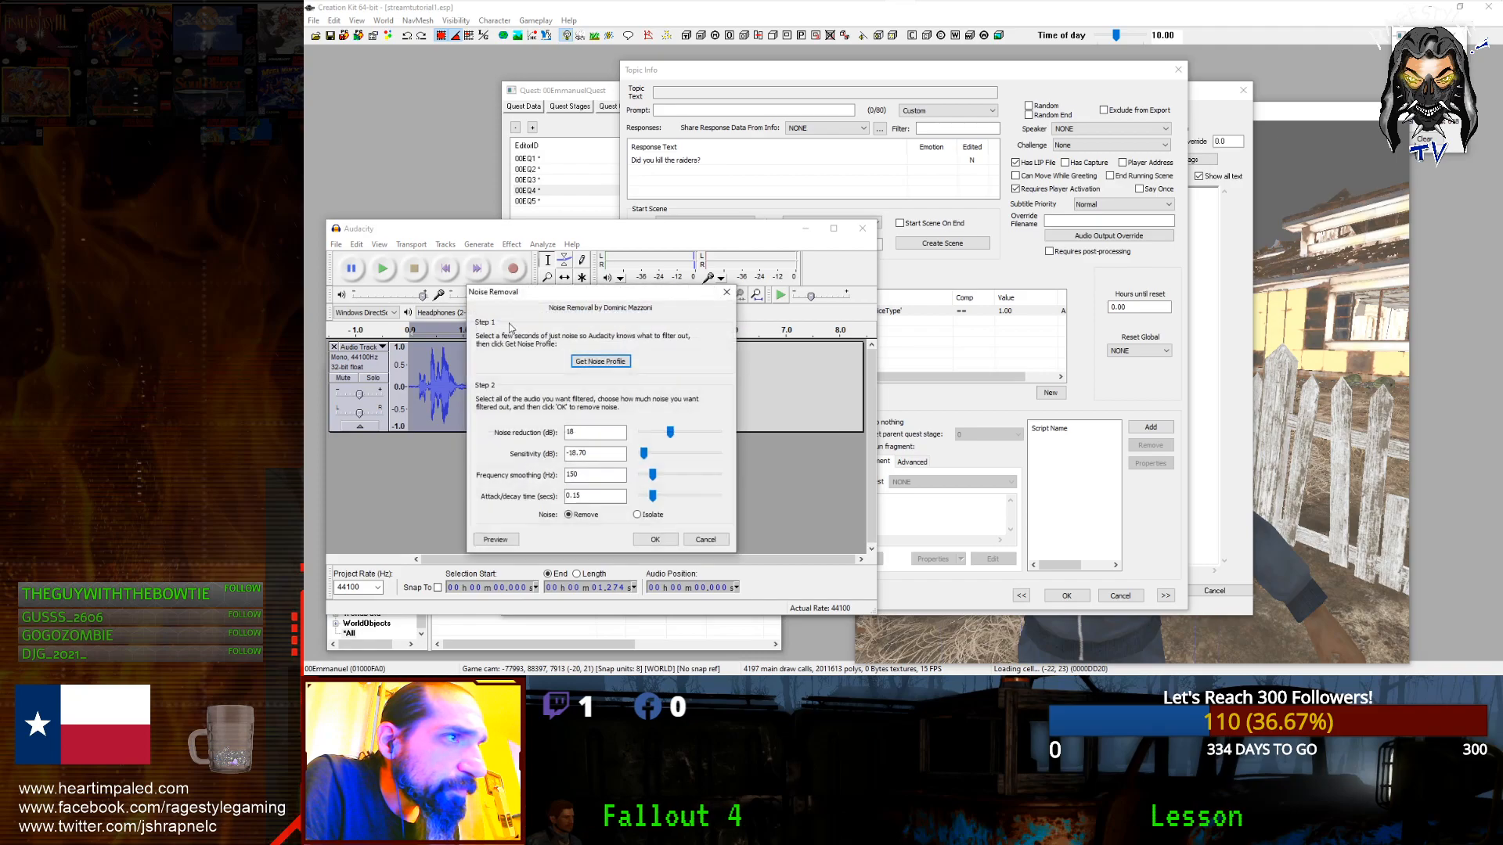
pyautogui.click(600, 359)
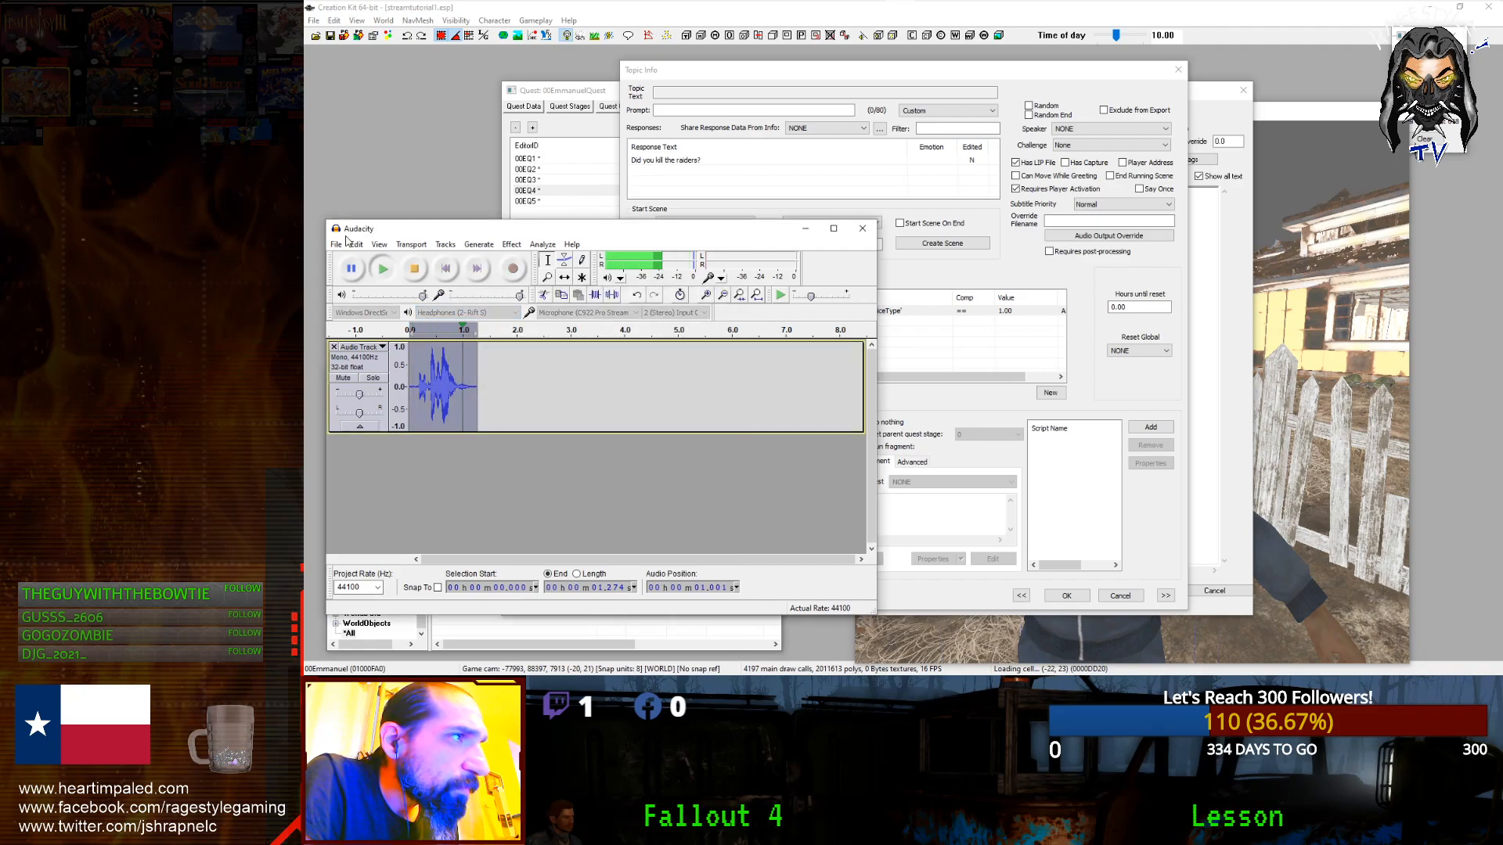
# Step: Capture the noise profile again, apply Noise Removal with the existing settings, and play back the recording
pyautogui.click(511, 244)
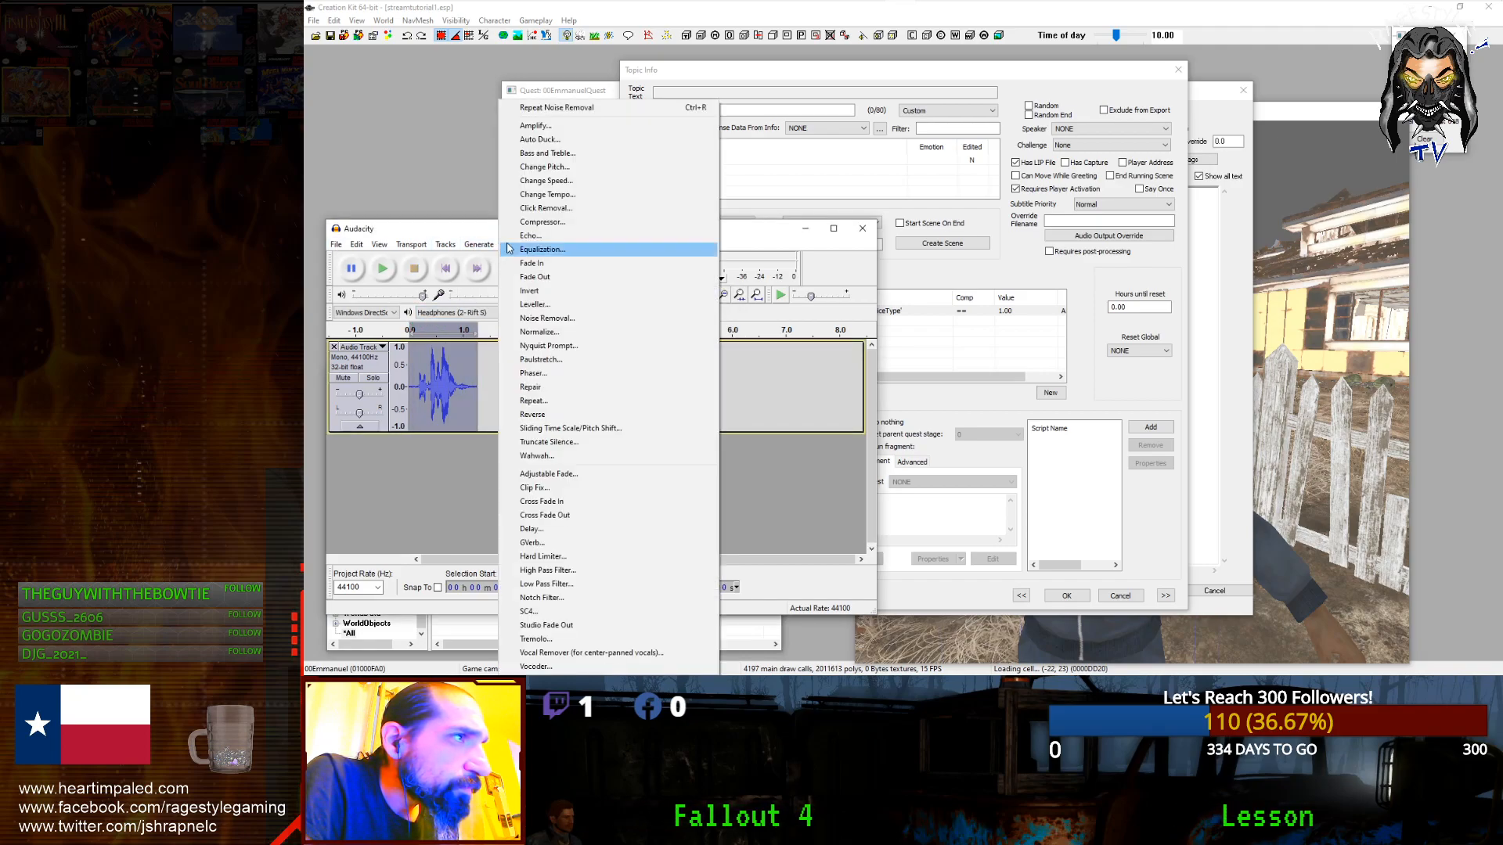
pyautogui.click(546, 319)
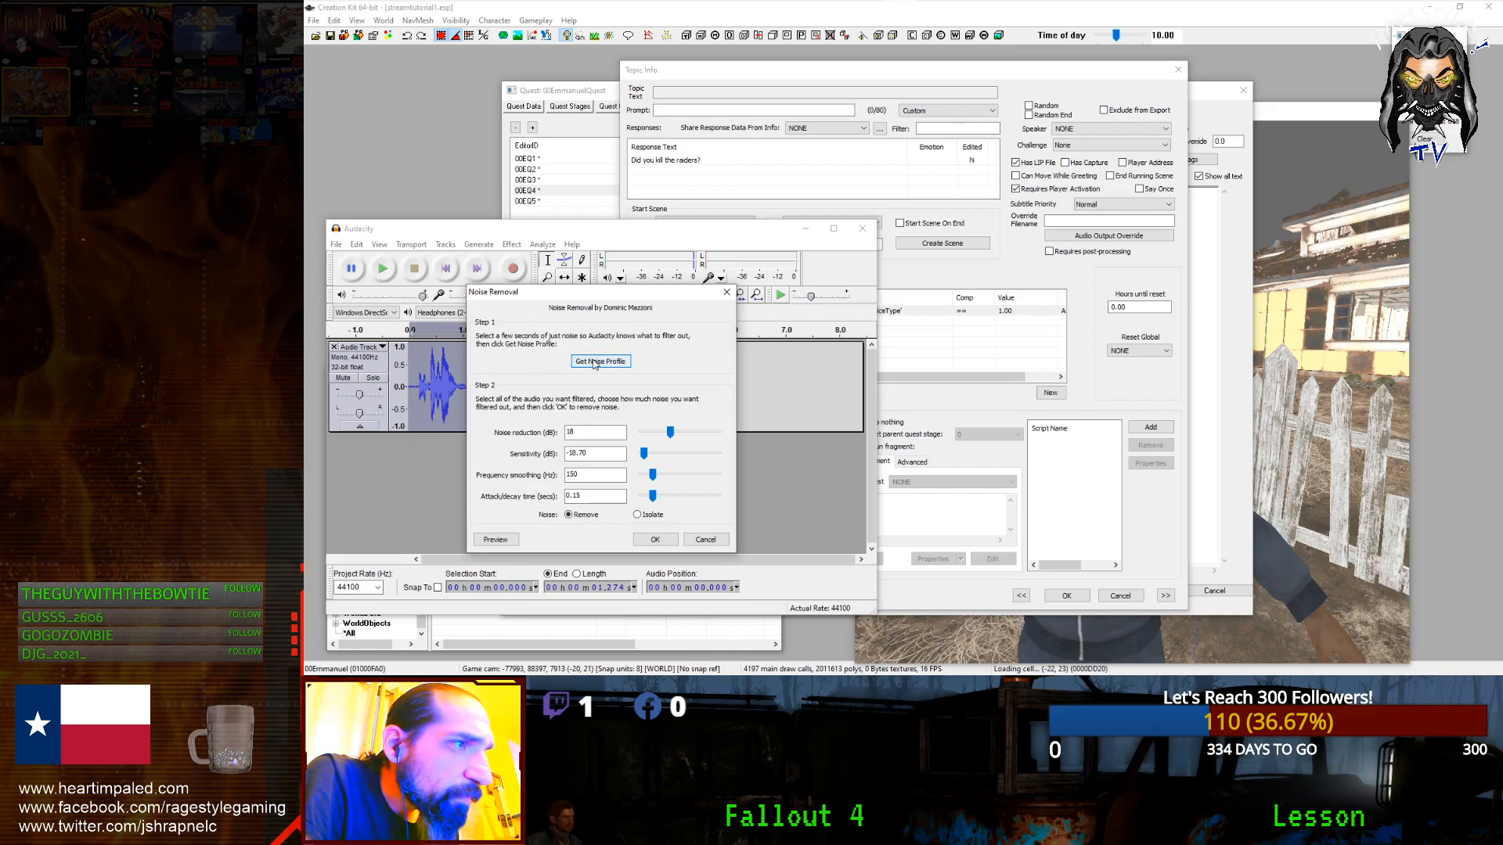
pyautogui.click(599, 360)
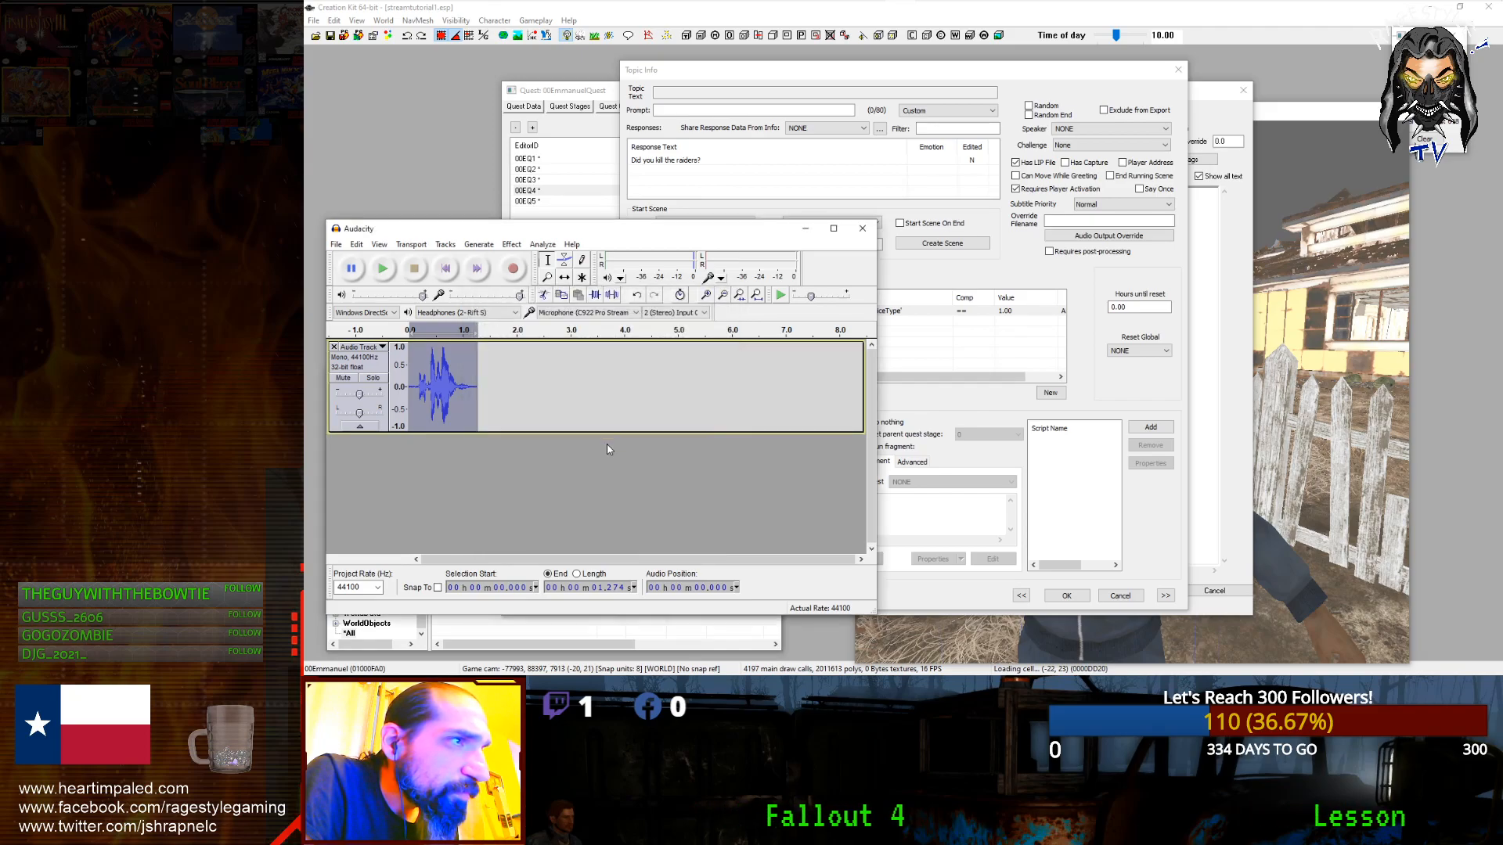
pyautogui.click(511, 244)
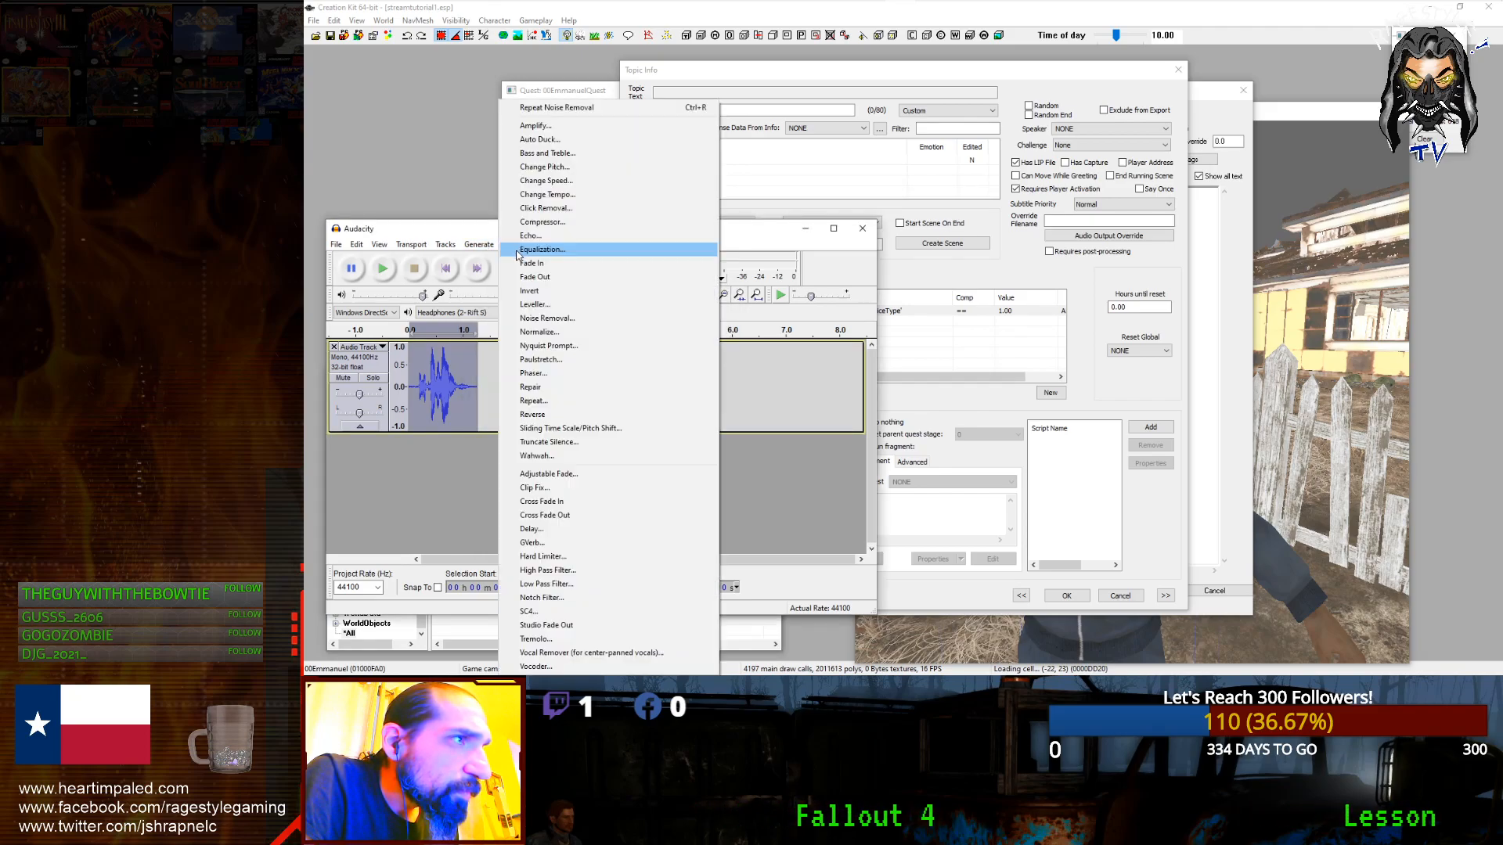
pyautogui.click(530, 319)
pyautogui.press('Return')
pyautogui.press('space')
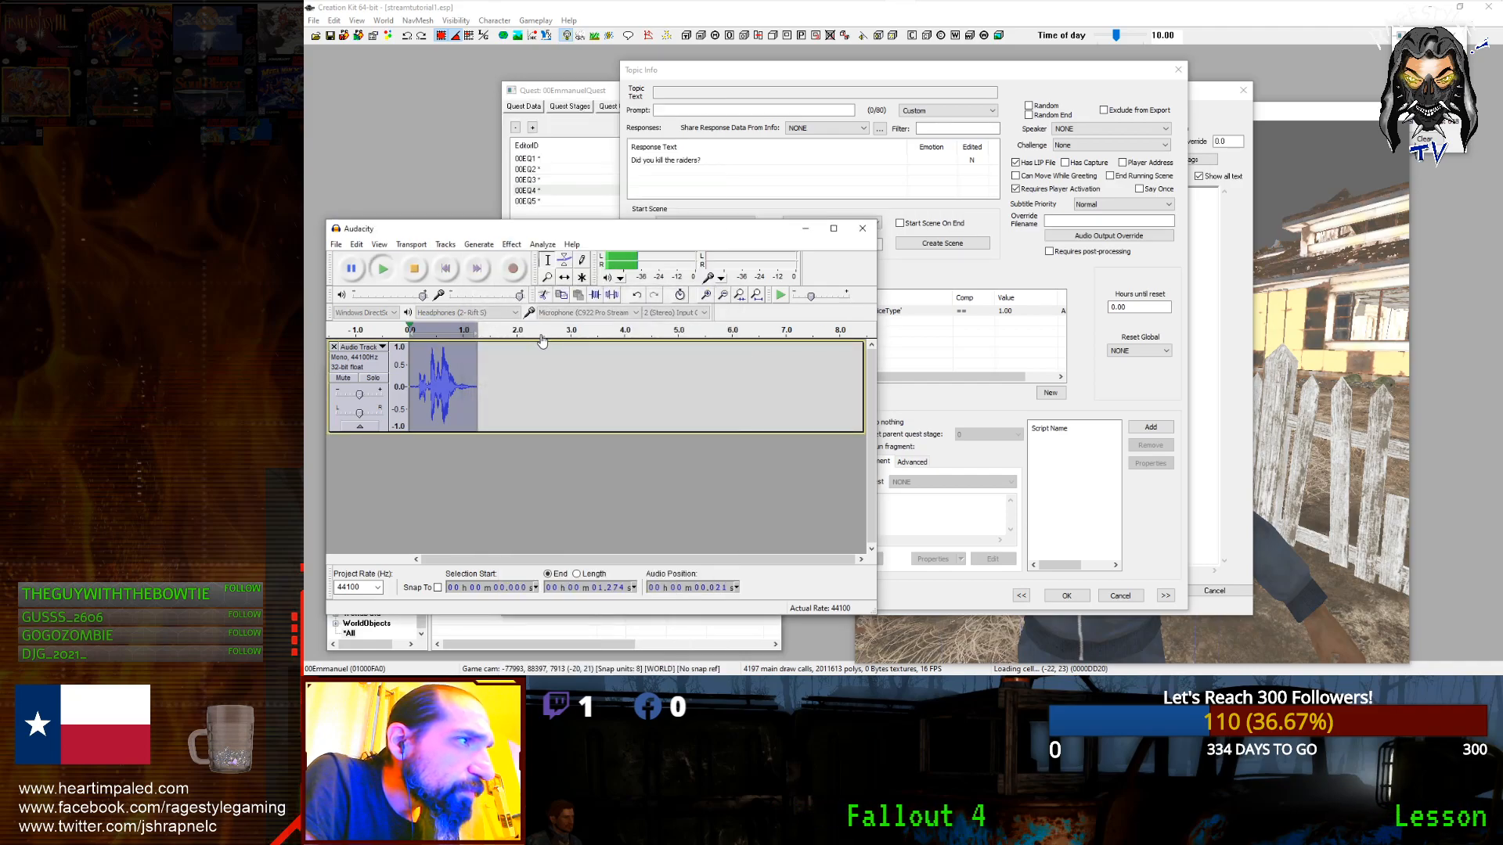
# Step: Export the recording as the WAV file 0000318F_1 into the 00EQJenniferVoiceType folder, leaving the metadata empty
pyautogui.click(336, 244)
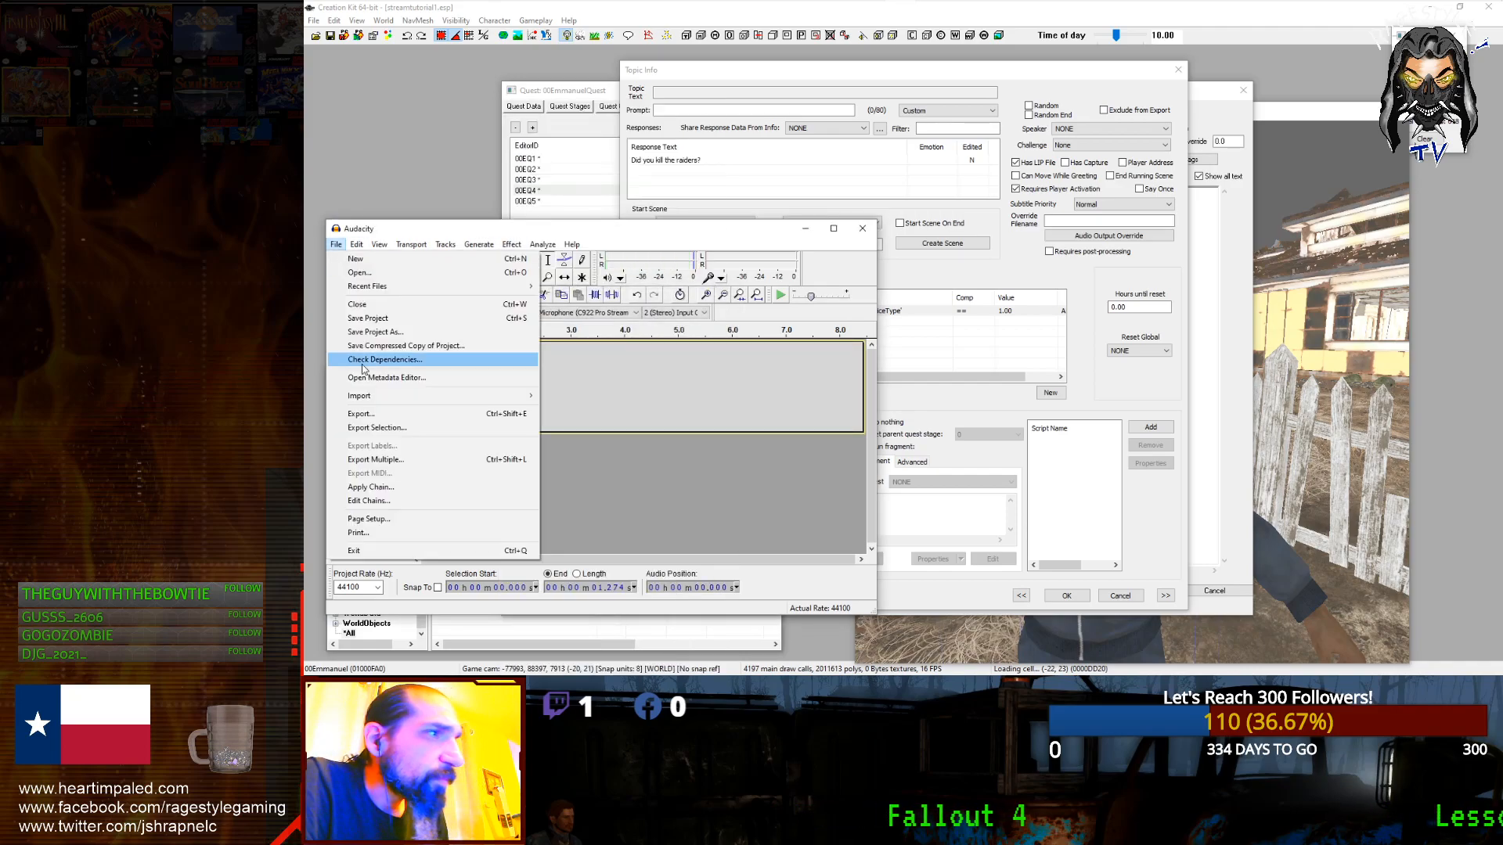
pyautogui.click(360, 414)
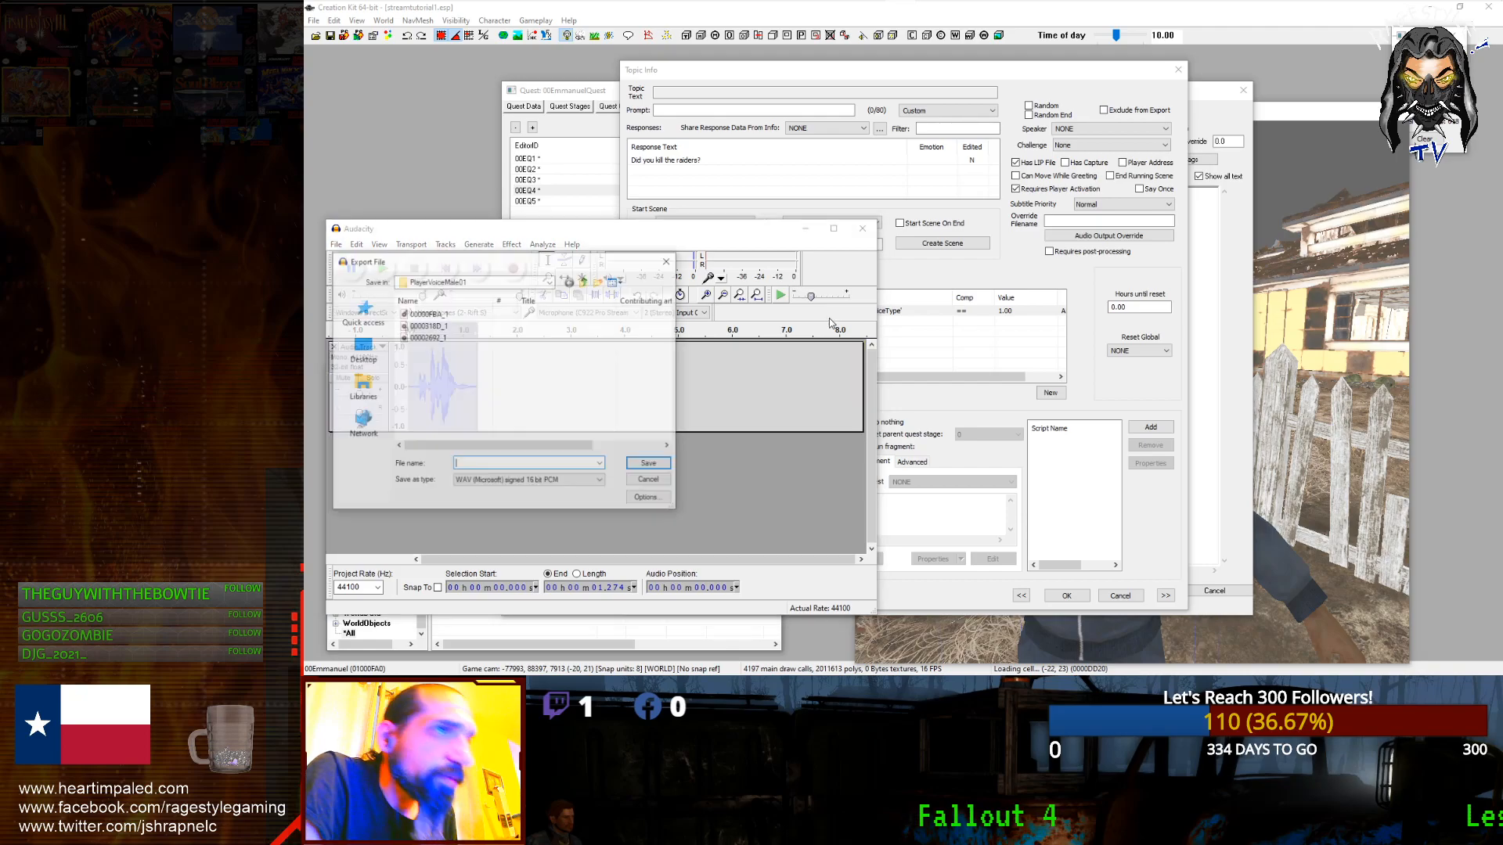
pyautogui.click(585, 287)
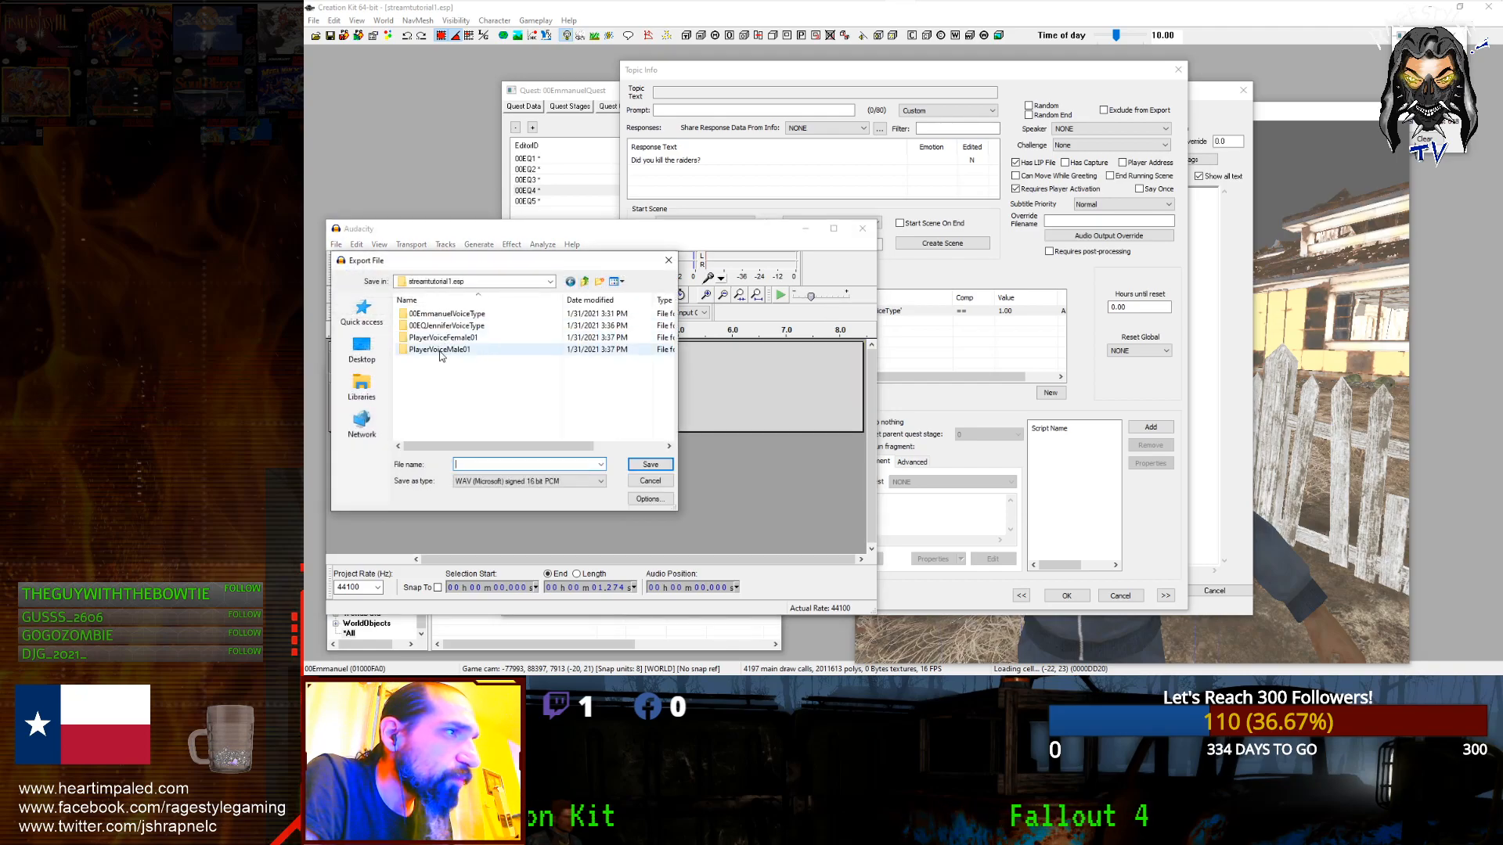
pyautogui.click(455, 327)
pyautogui.doubleClick(455, 328)
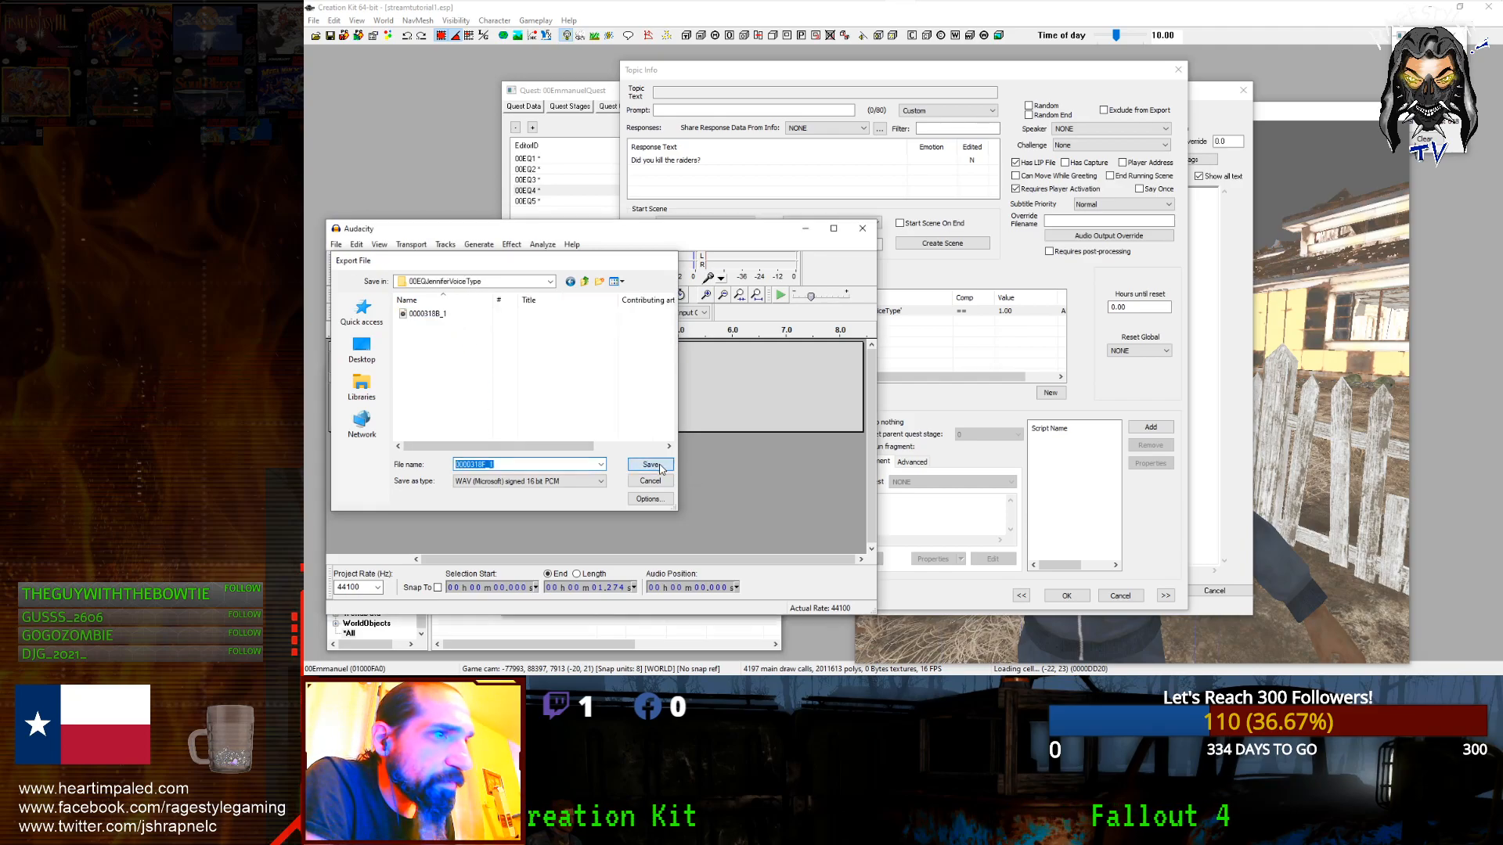
pyautogui.press('Return')
pyautogui.click(949, 454)
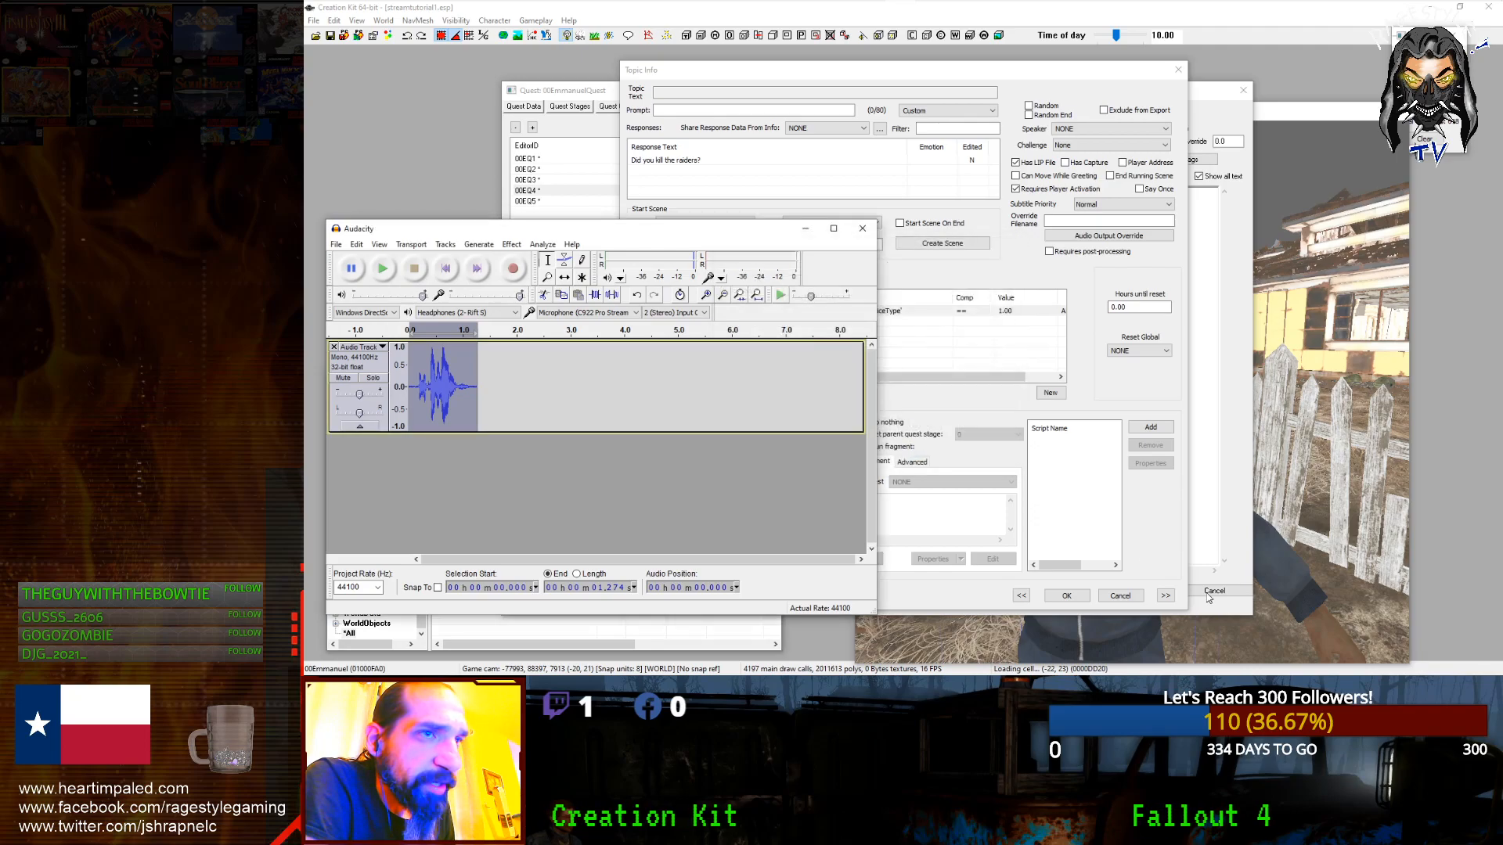
# Step: Reopen the "Did you kill the raiders?" response in the Creation Kit, check its voice file entry, and cancel both dialogs
pyautogui.click(1117, 597)
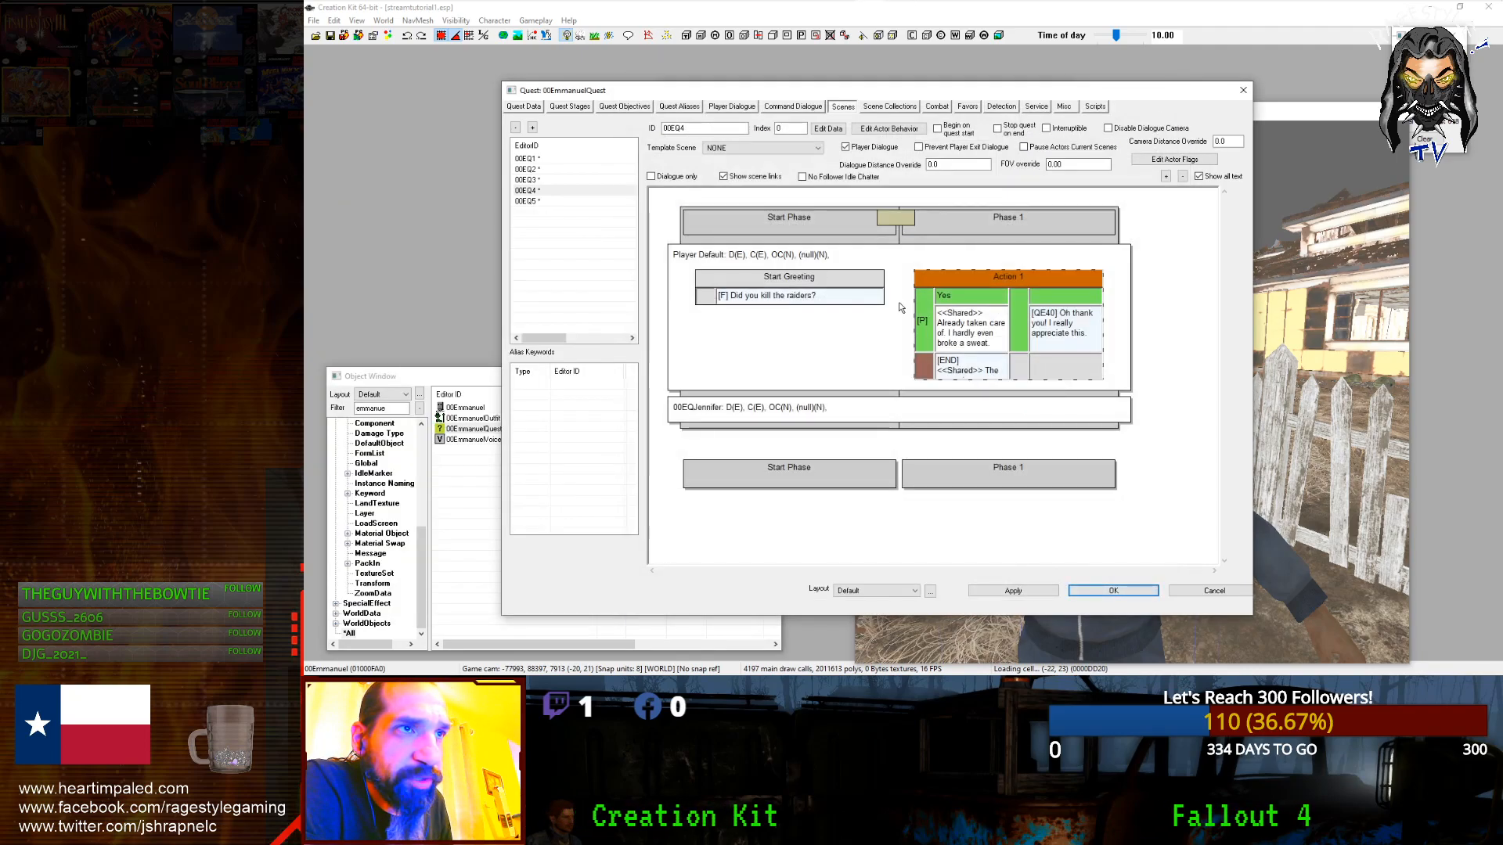
pyautogui.doubleClick(943, 335)
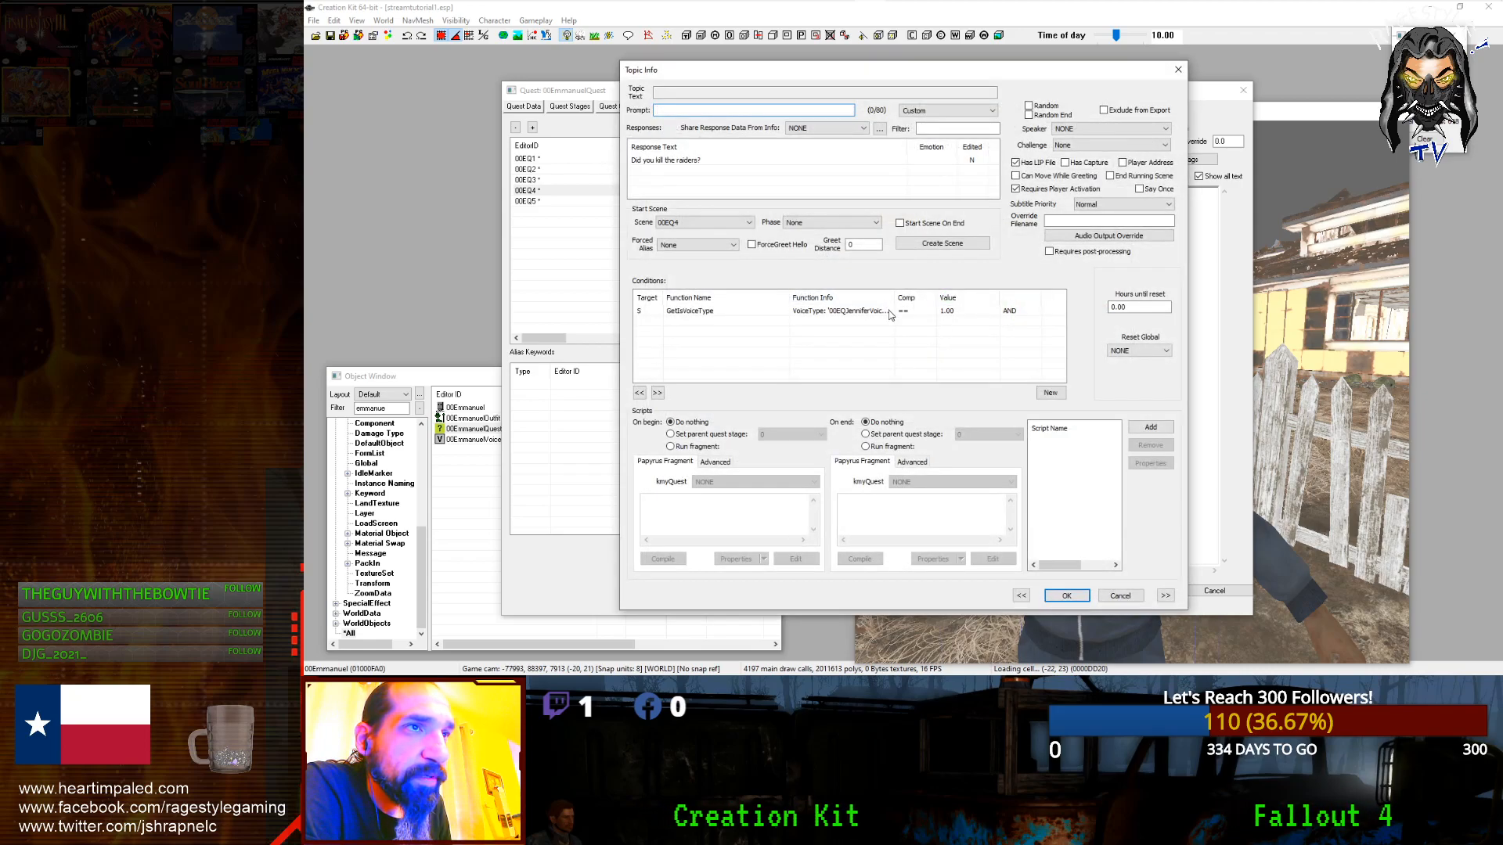
pyautogui.doubleClick(777, 159)
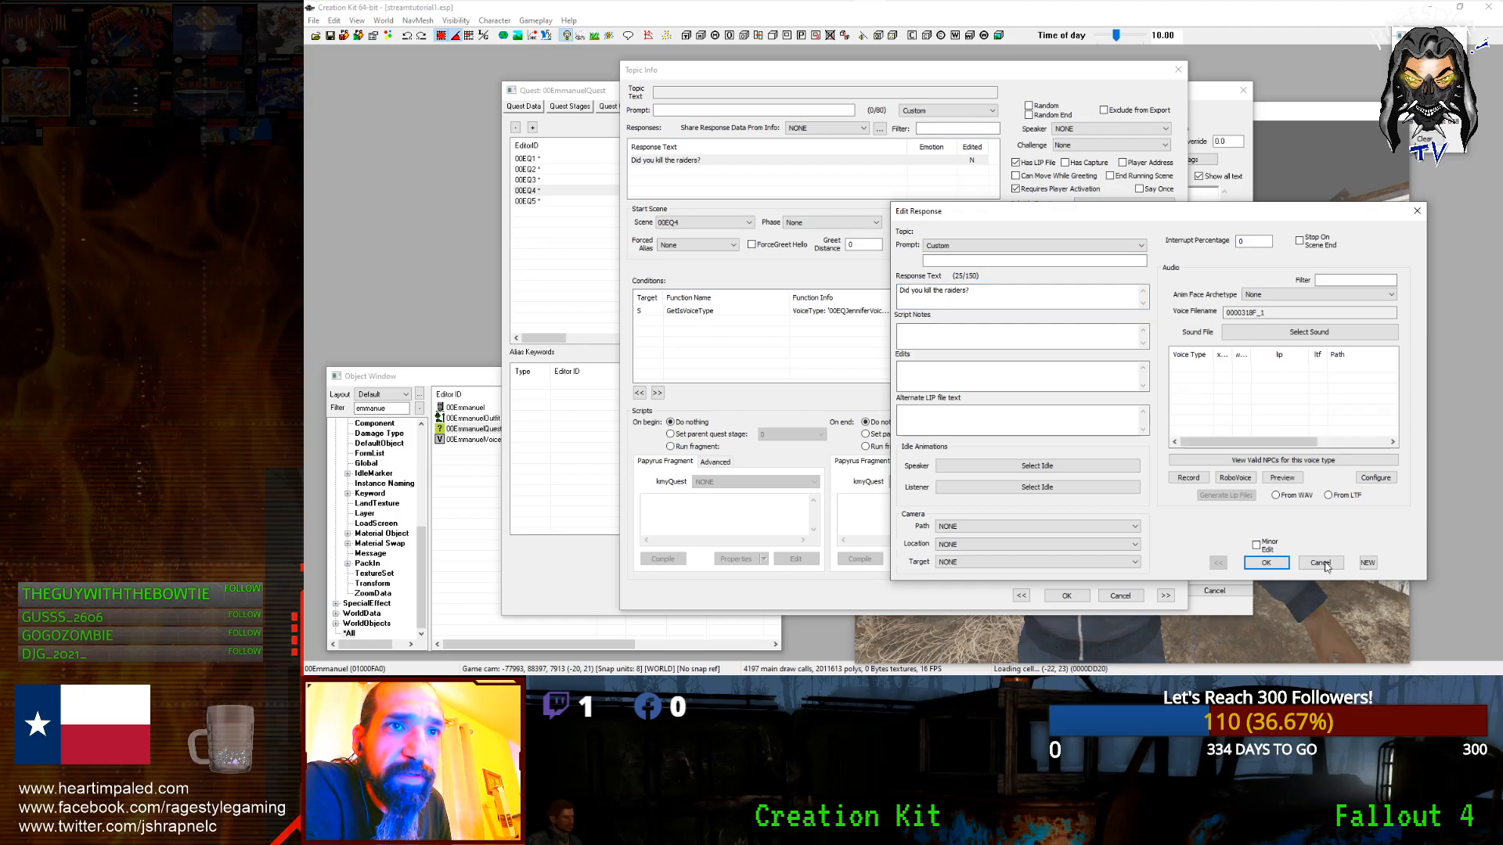
pyautogui.click(1266, 562)
pyautogui.doubleClick(777, 160)
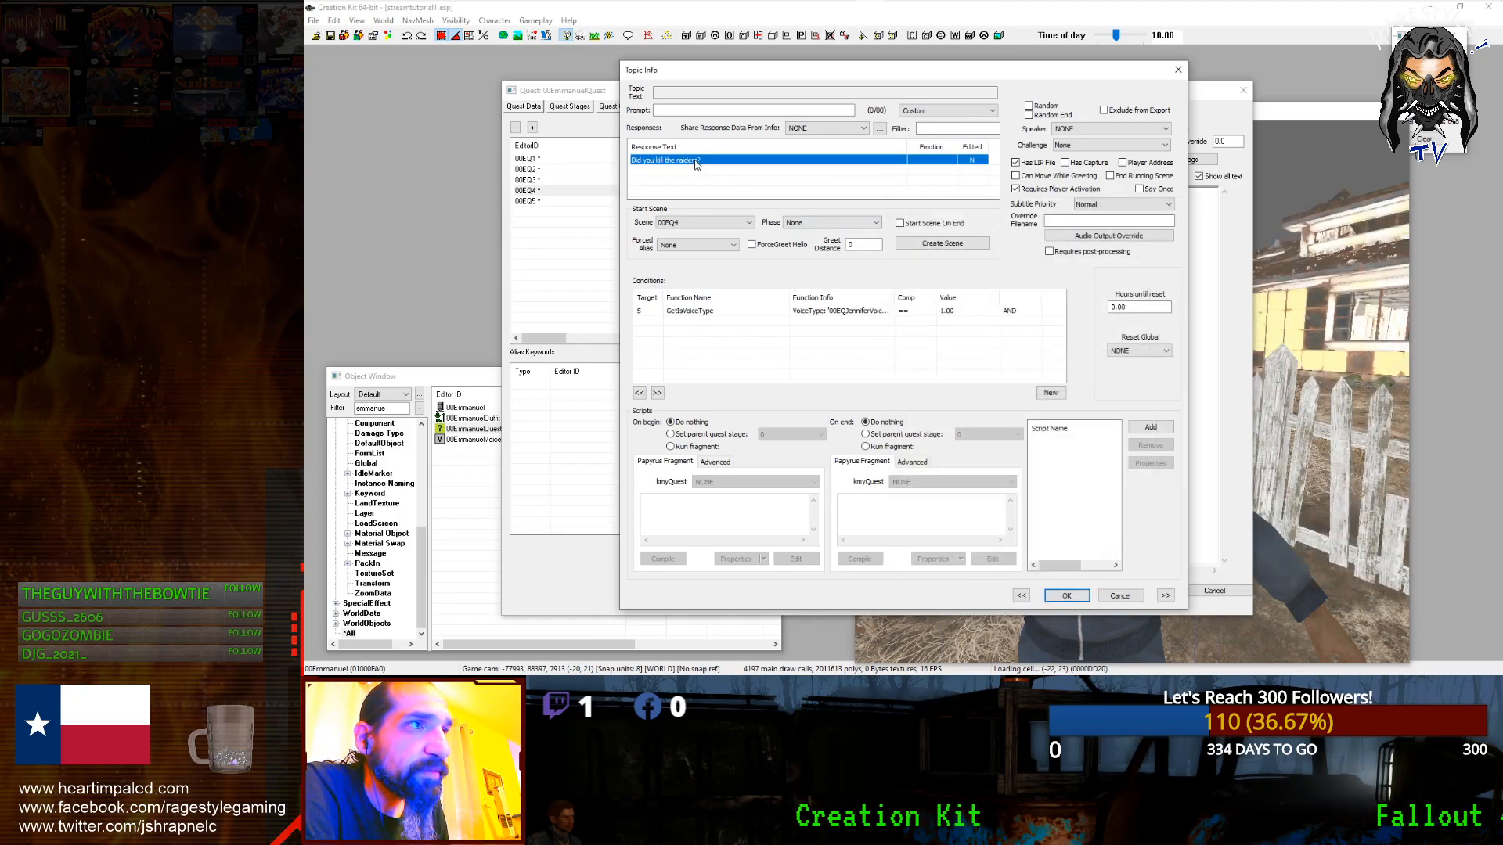
pyautogui.click(1221, 368)
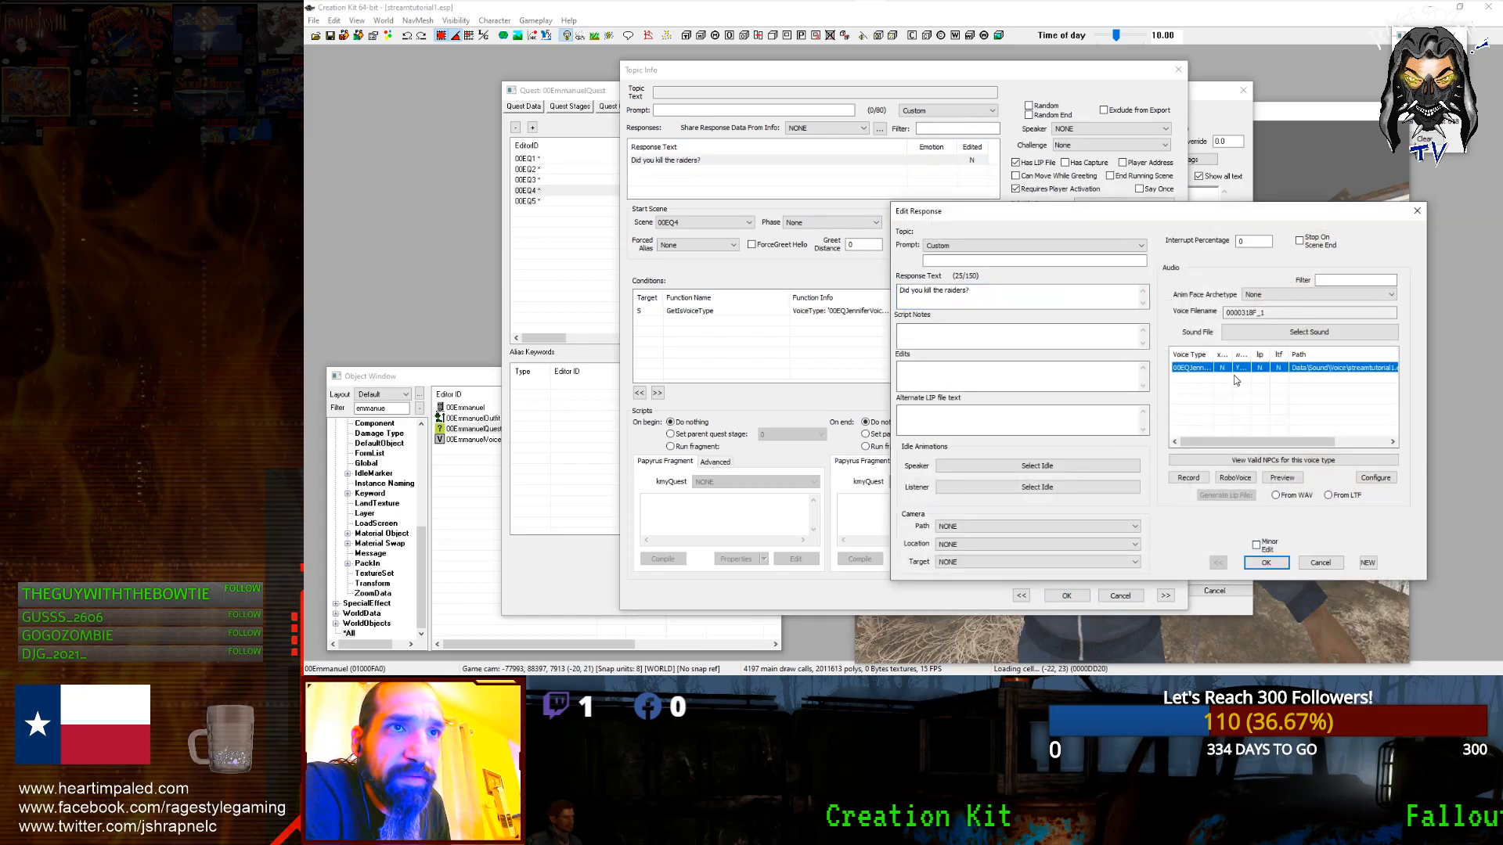
pyautogui.click(1321, 564)
pyautogui.click(1131, 599)
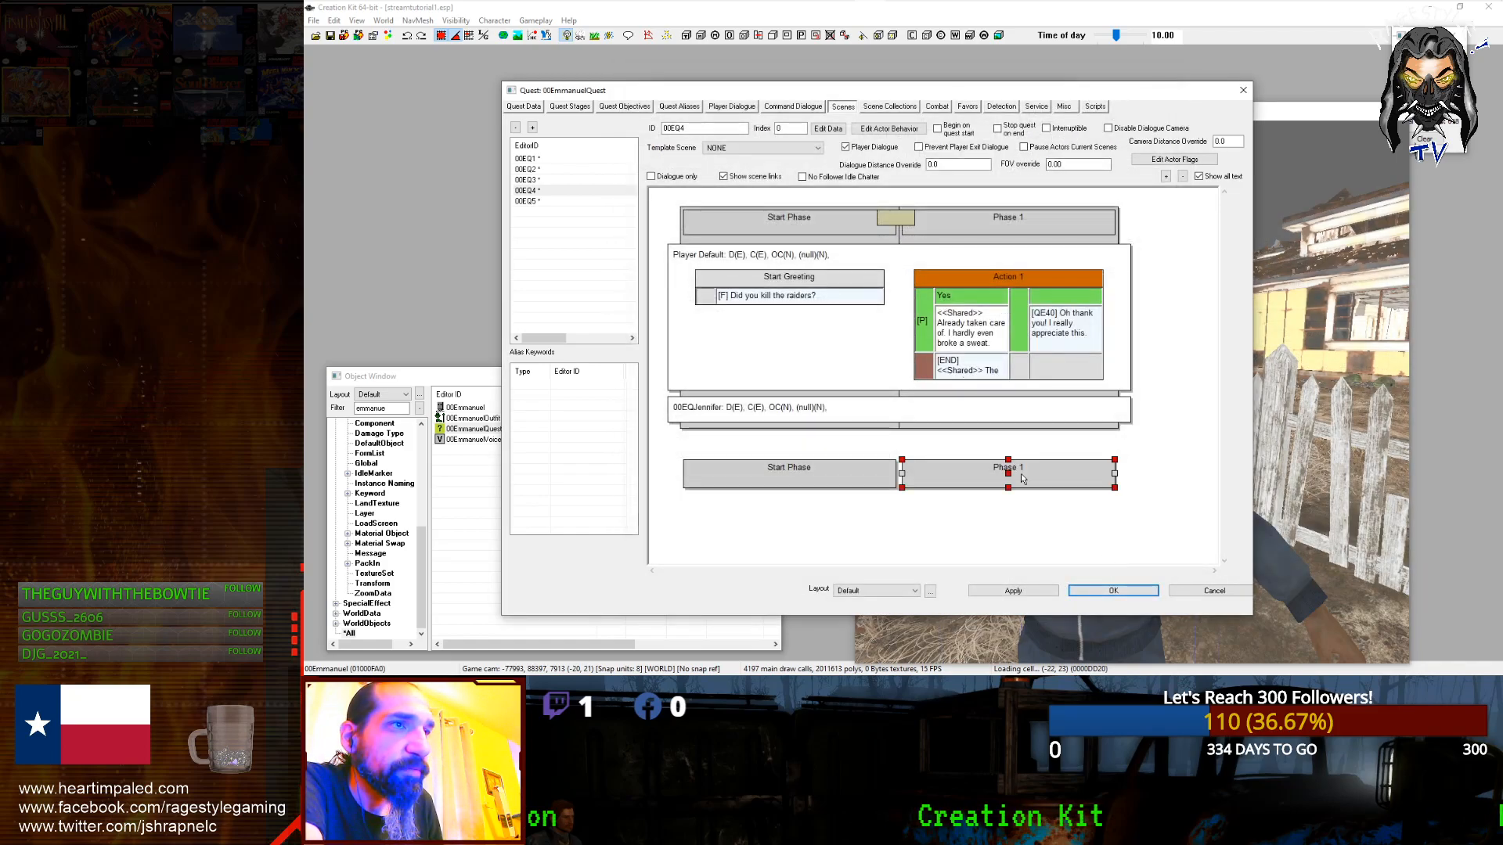
# Step: Open the NPC's positive response "Oh thank you! I really appreciate this." in Action 1 and copy its voice filename 00003191_1
pyautogui.doubleClick(946, 275)
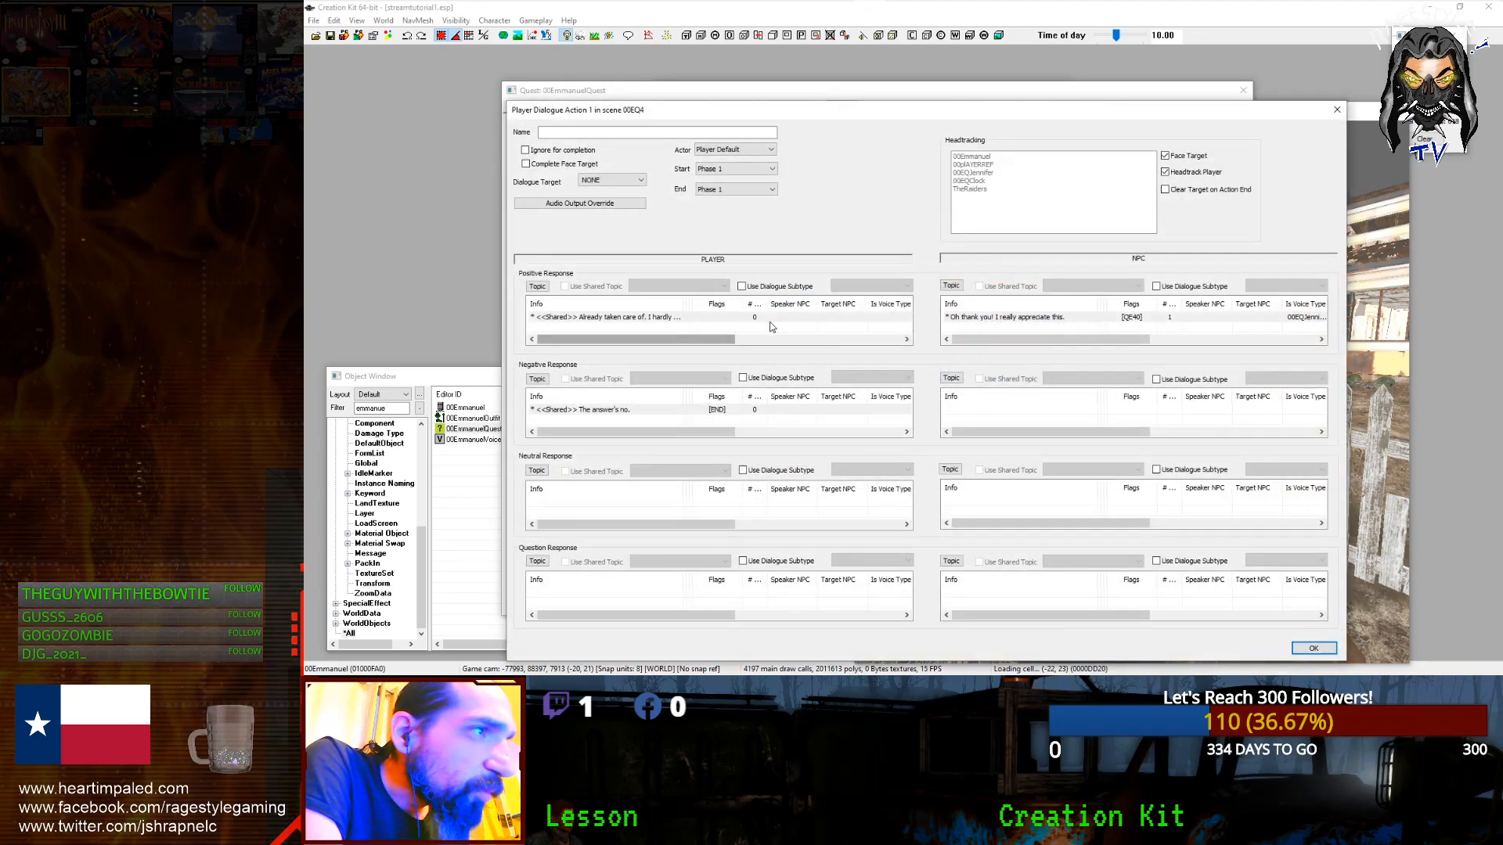
pyautogui.click(1032, 317)
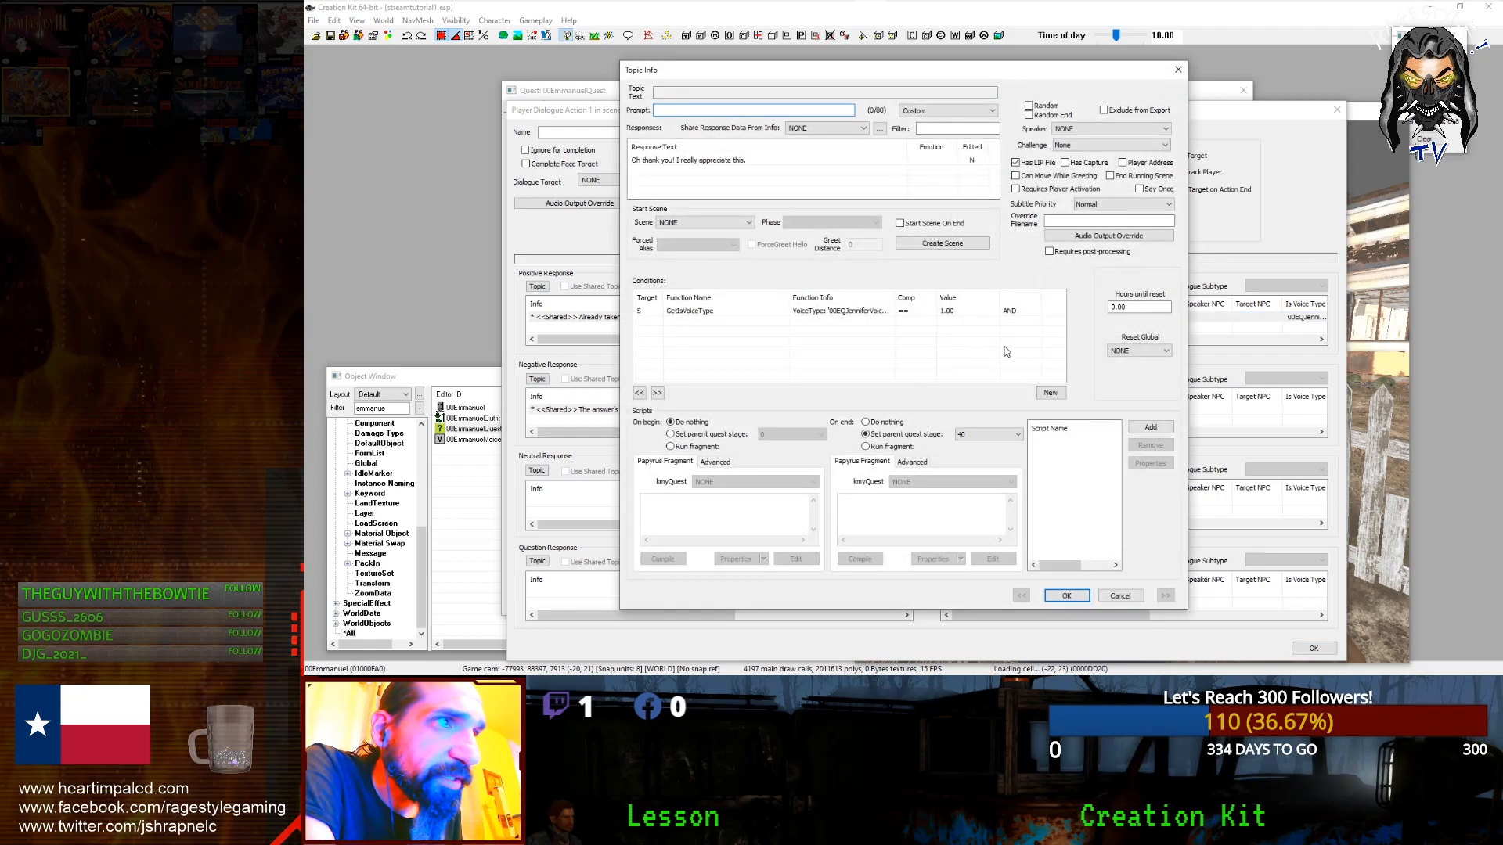
pyautogui.doubleClick(759, 163)
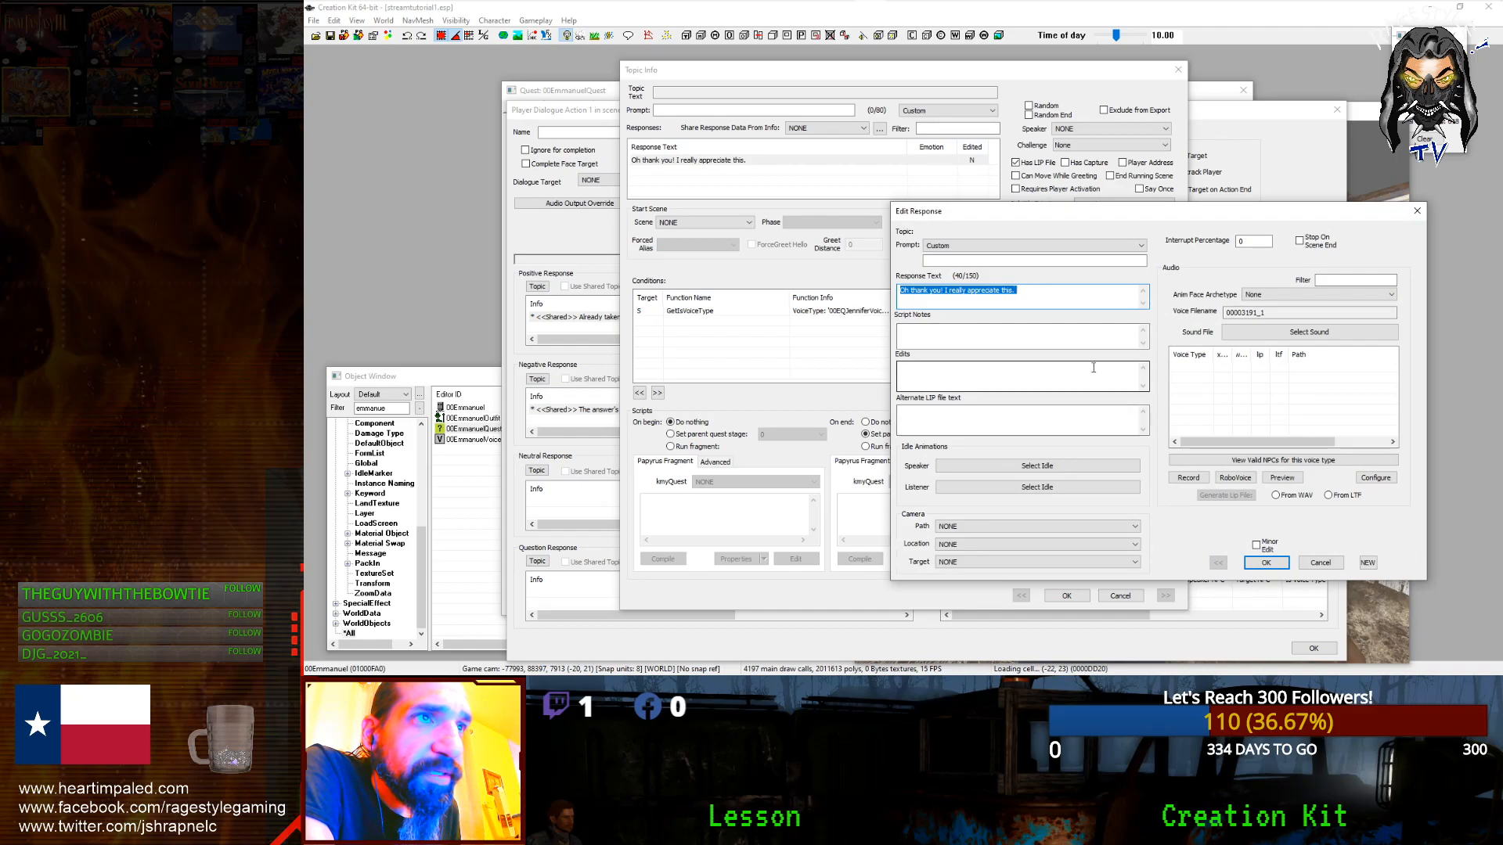
pyautogui.moveTo(1274, 312); pyautogui.dragTo(1091, 320)
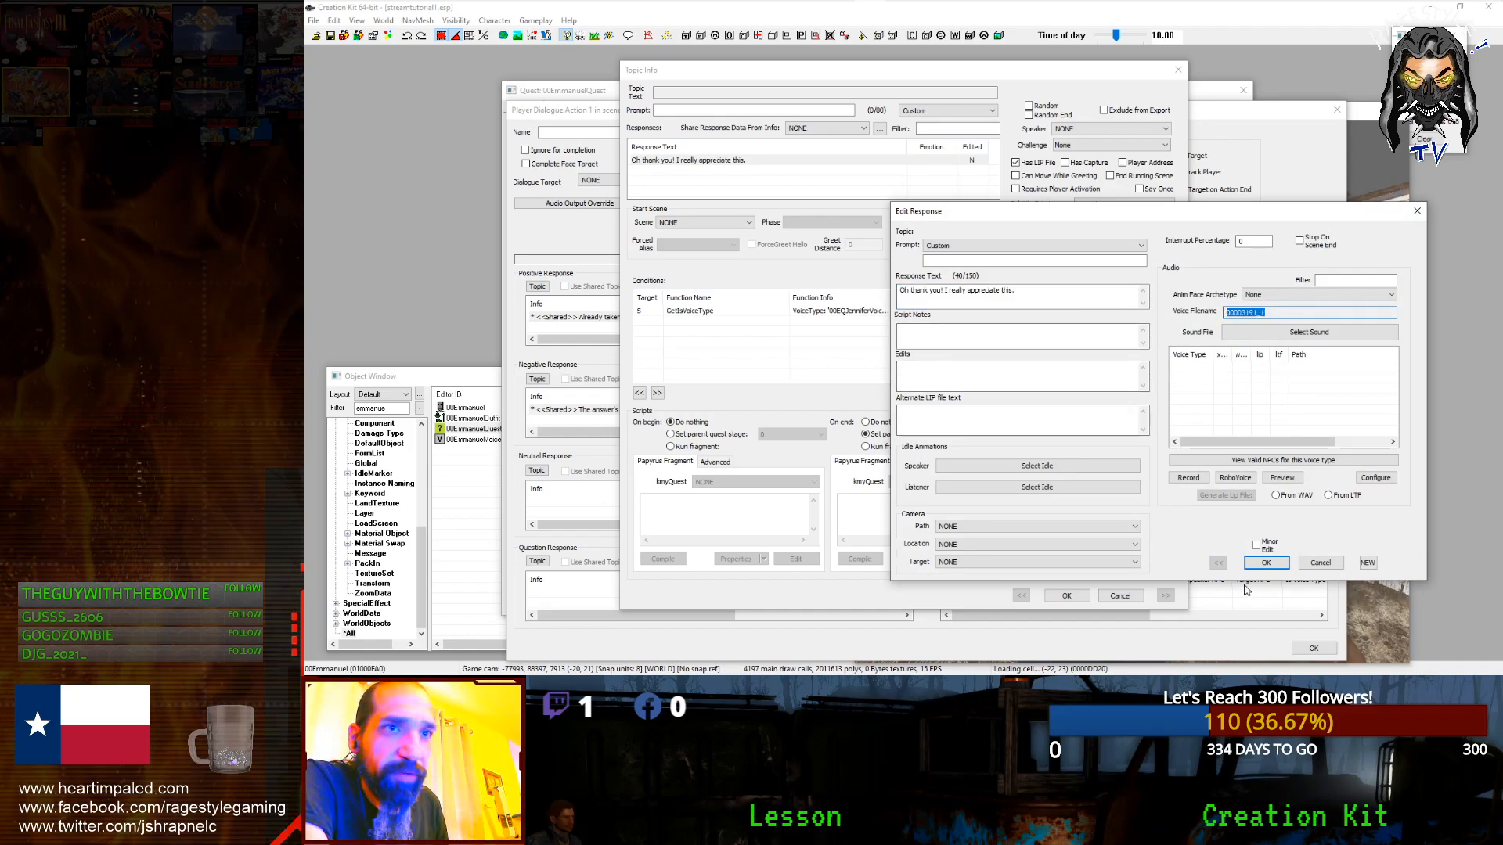
# Step: Cancel the response dialog, switch to Audacity, and undo the edits made to the previous voice recording
pyautogui.click(1320, 563)
pyautogui.click(900, 12)
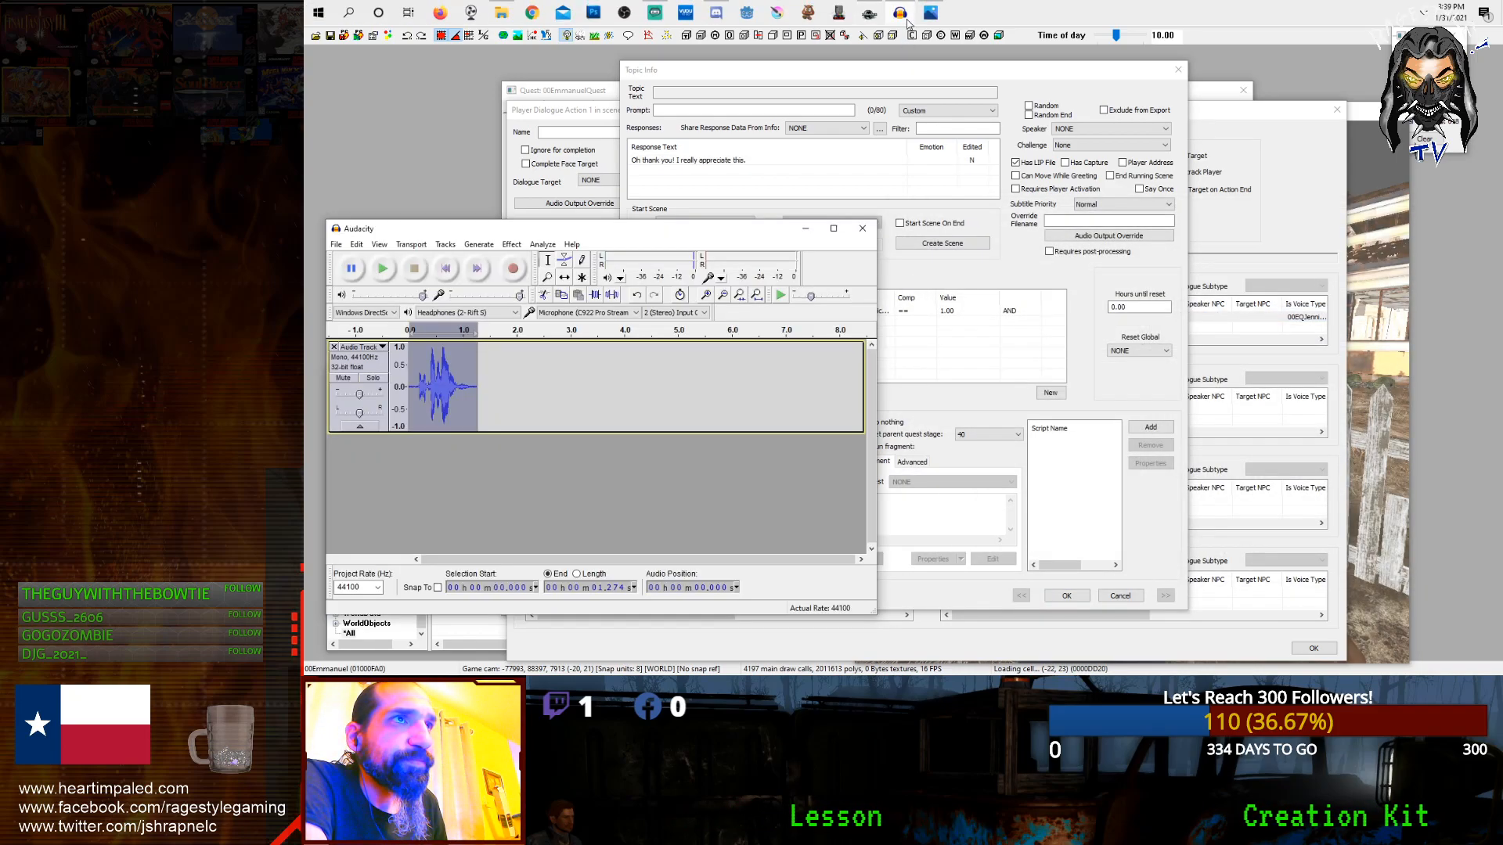
pyautogui.hotkey('ctrl', 'z')
pyautogui.hotkey('ctrl', 'z')
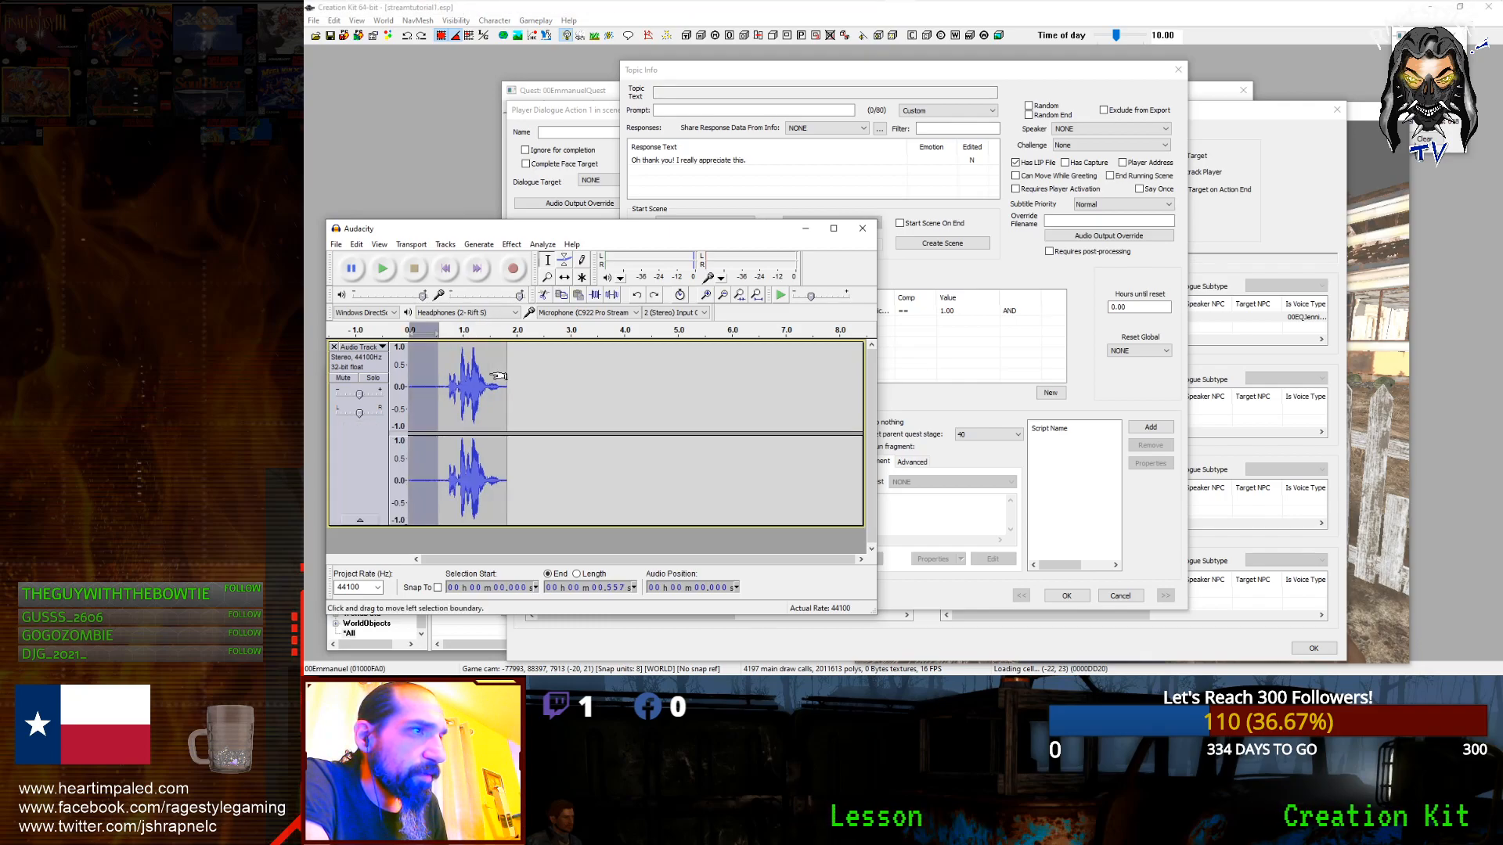
# Step: Record a new take of the line "Oh thank you! I really appreciate this." and play it back
pyautogui.click(521, 270)
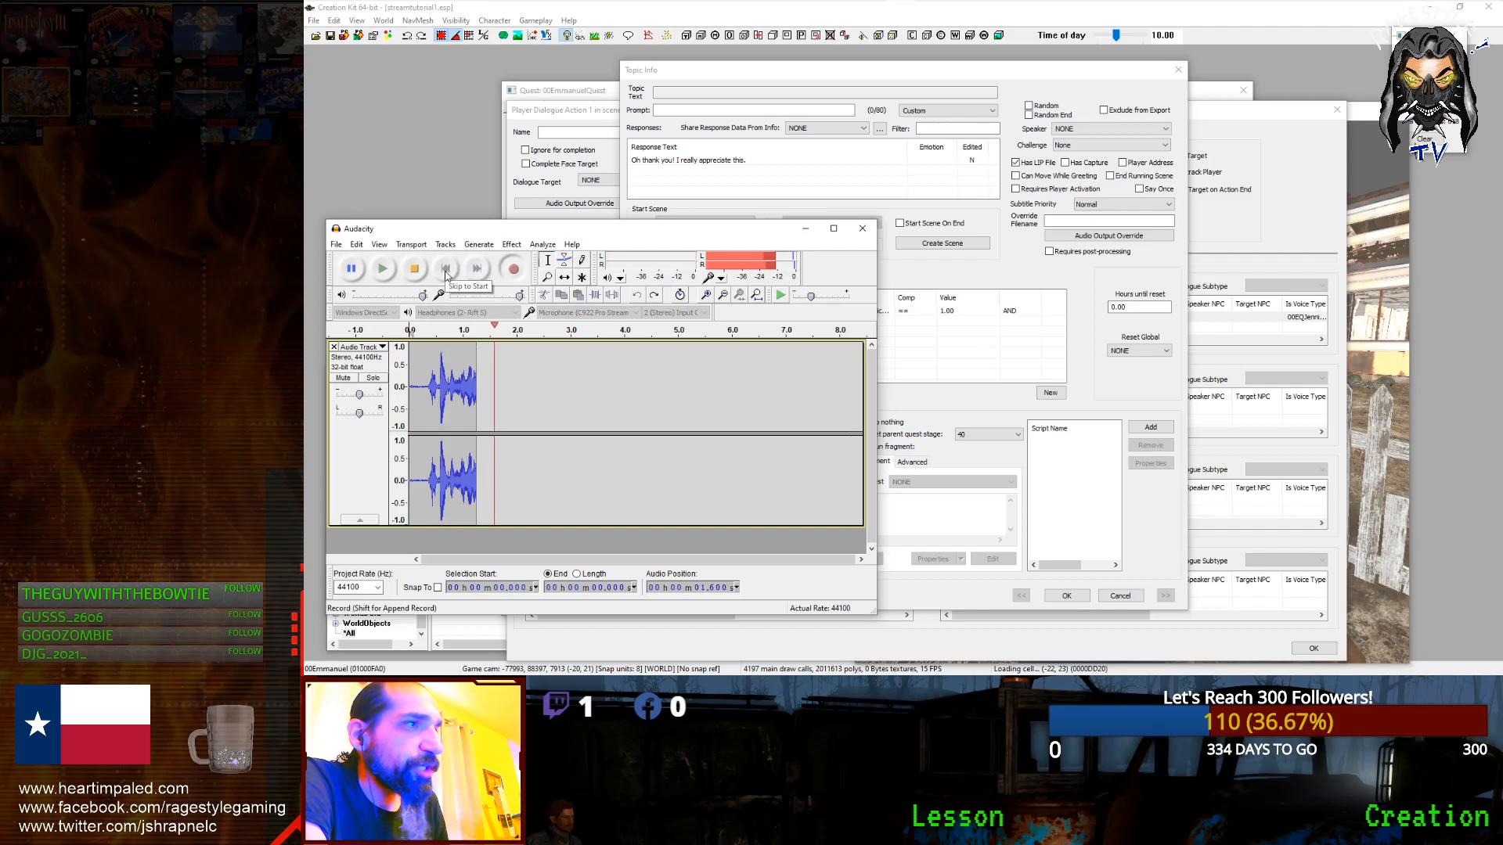
pyautogui.click(414, 268)
pyautogui.press('Delete')
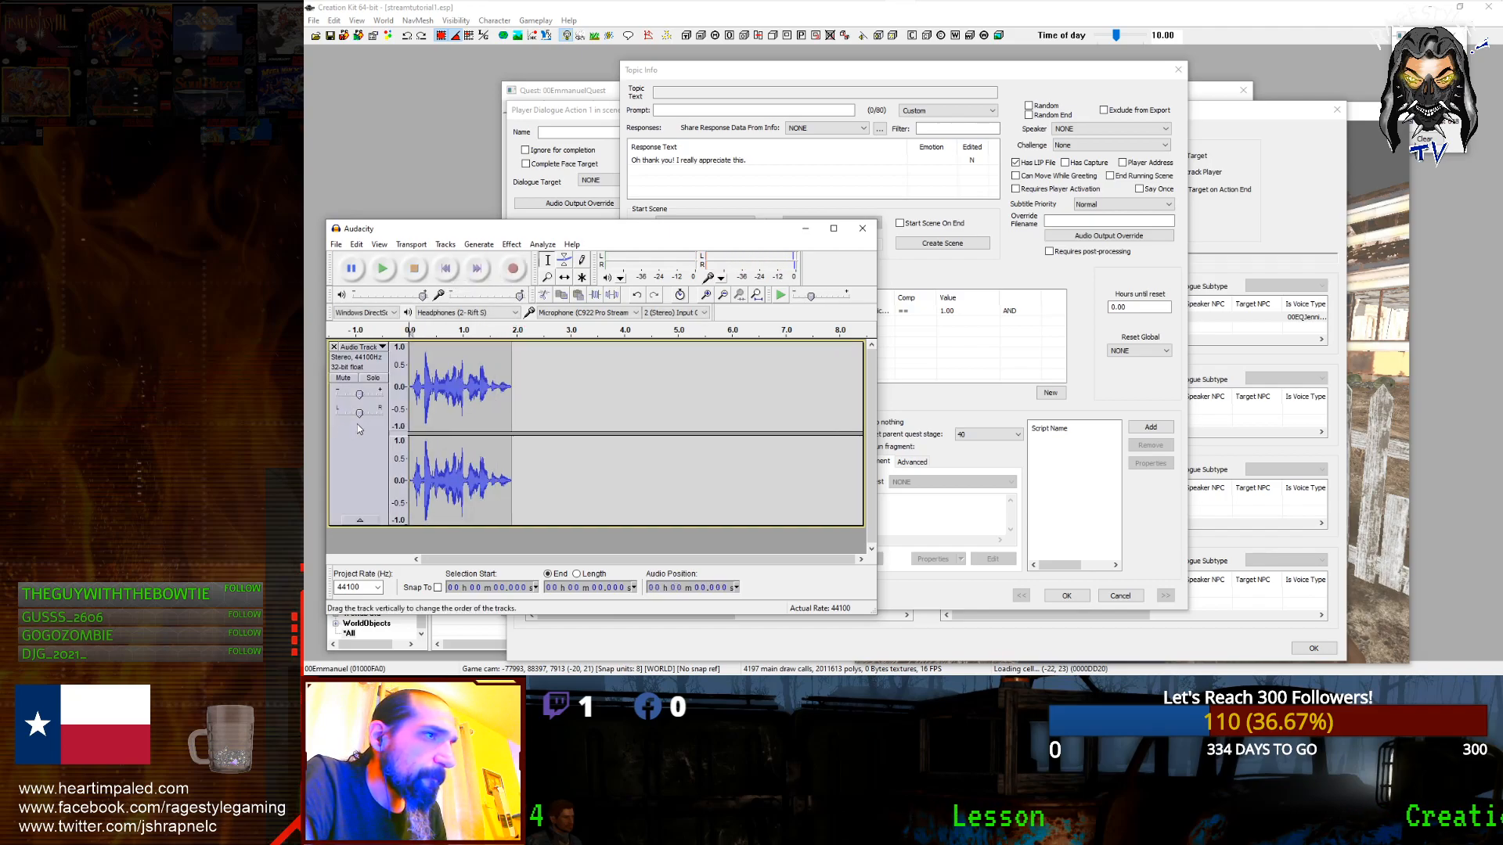
pyautogui.press('space')
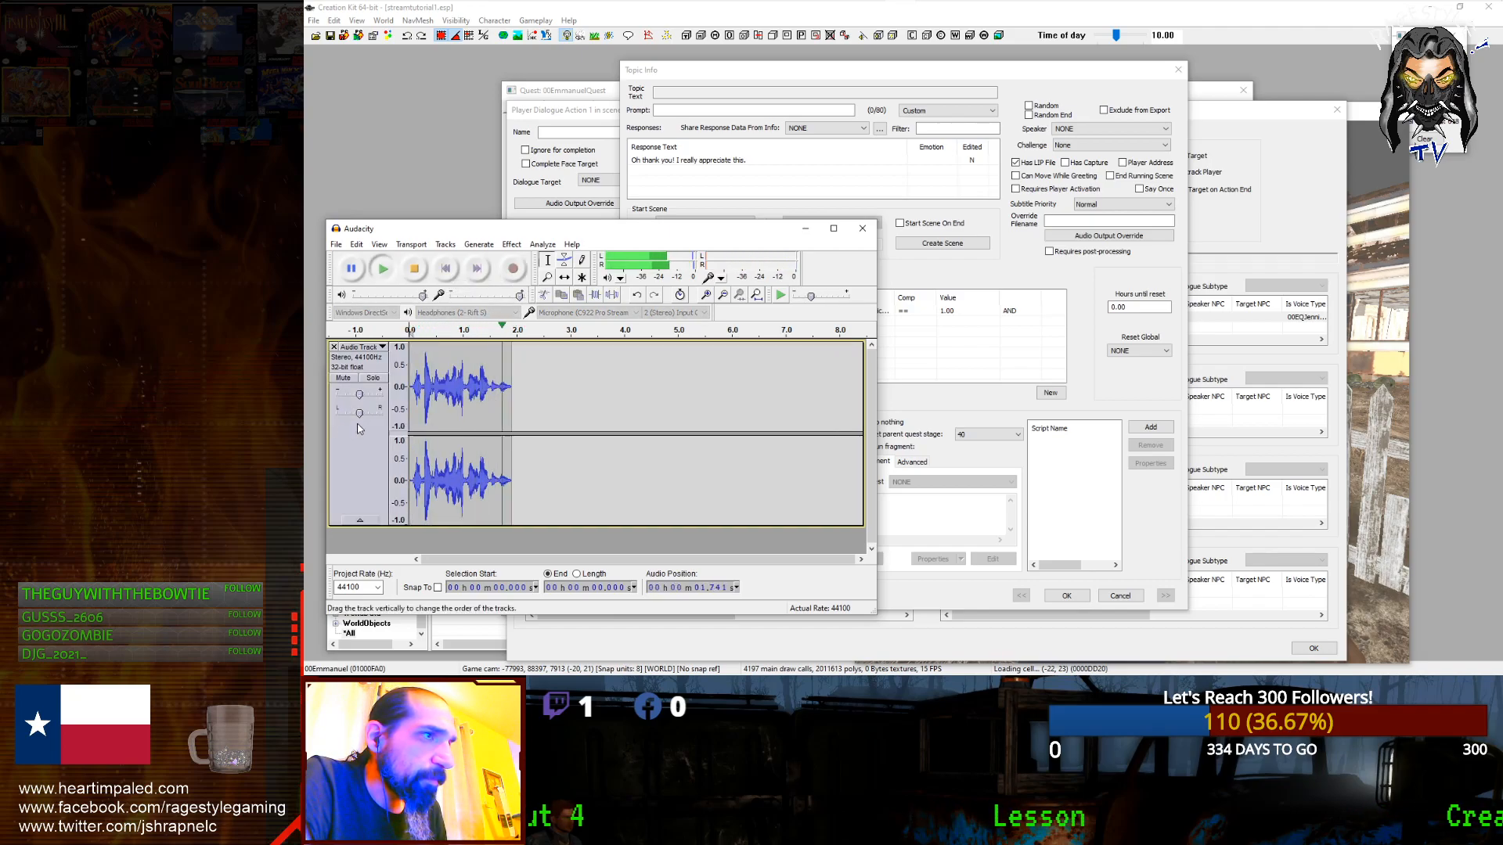
# Step: Convert the new stereo recording to a mono track
pyautogui.click(479, 244)
pyautogui.moveTo(505, 248)
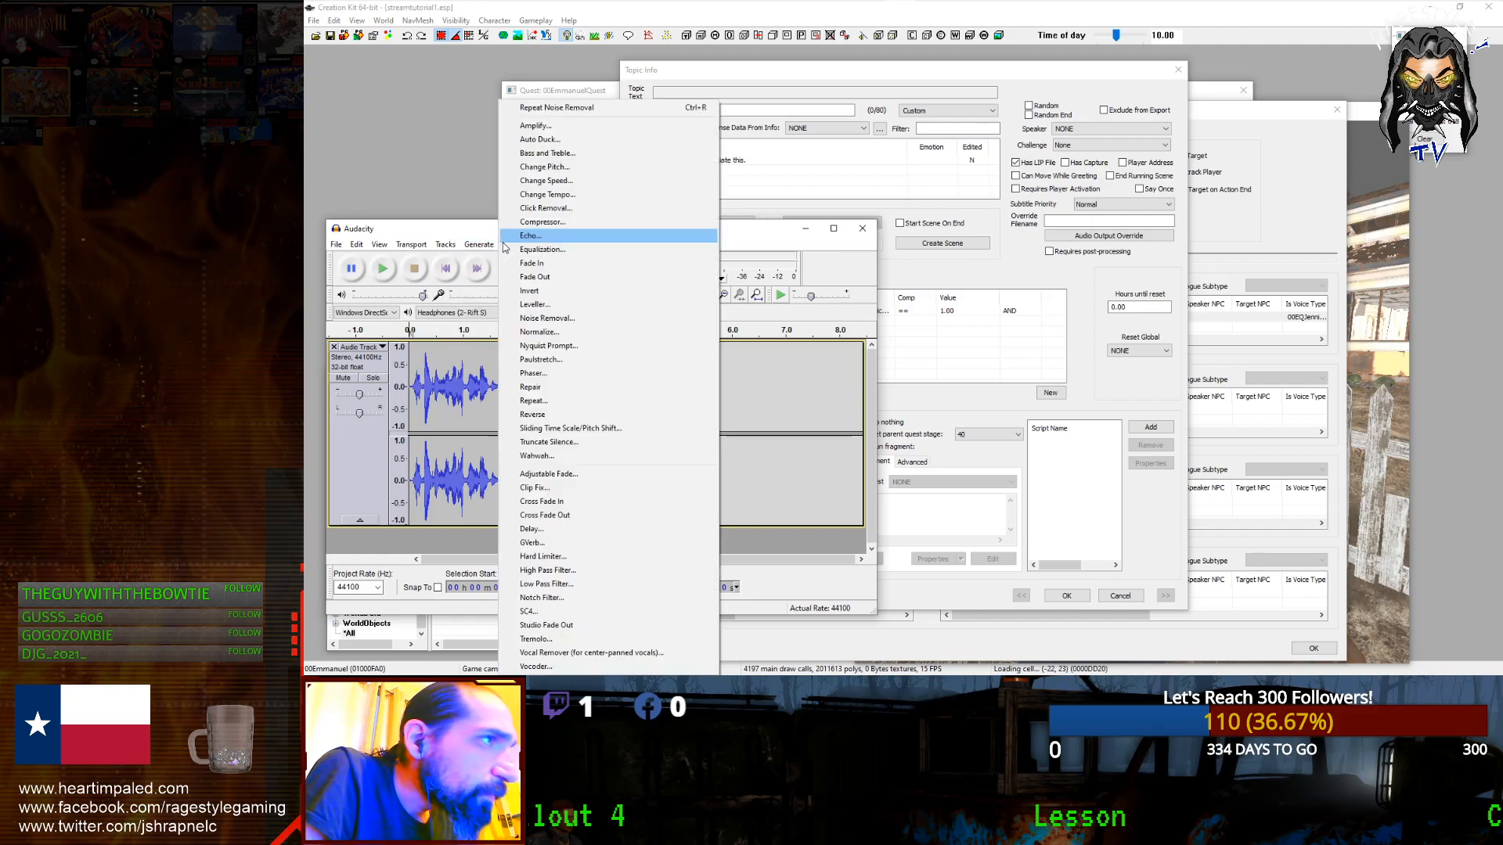
pyautogui.click(470, 280)
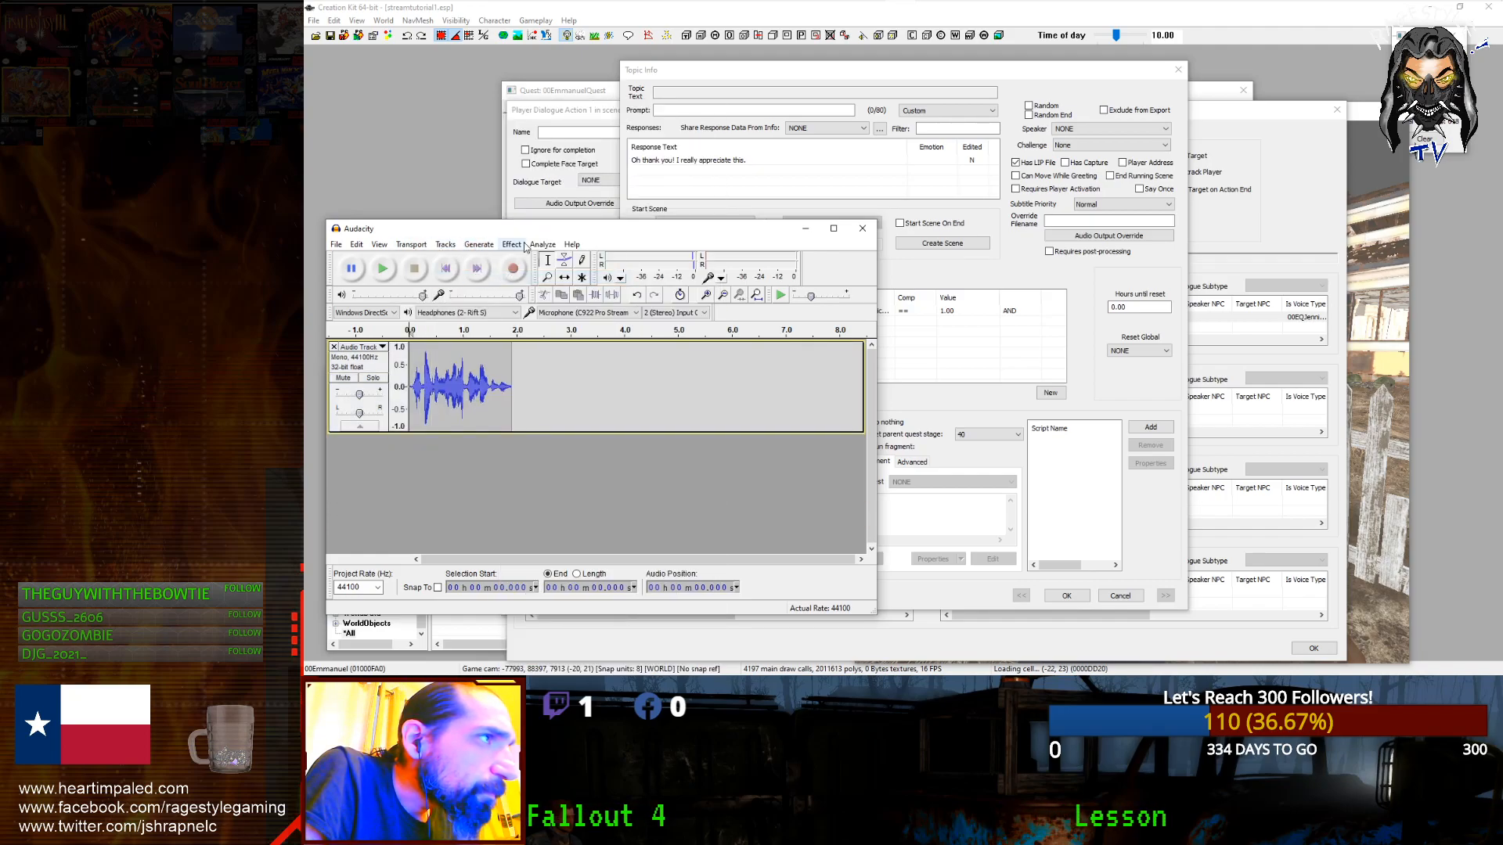
pyautogui.click(513, 244)
pyautogui.click(540, 330)
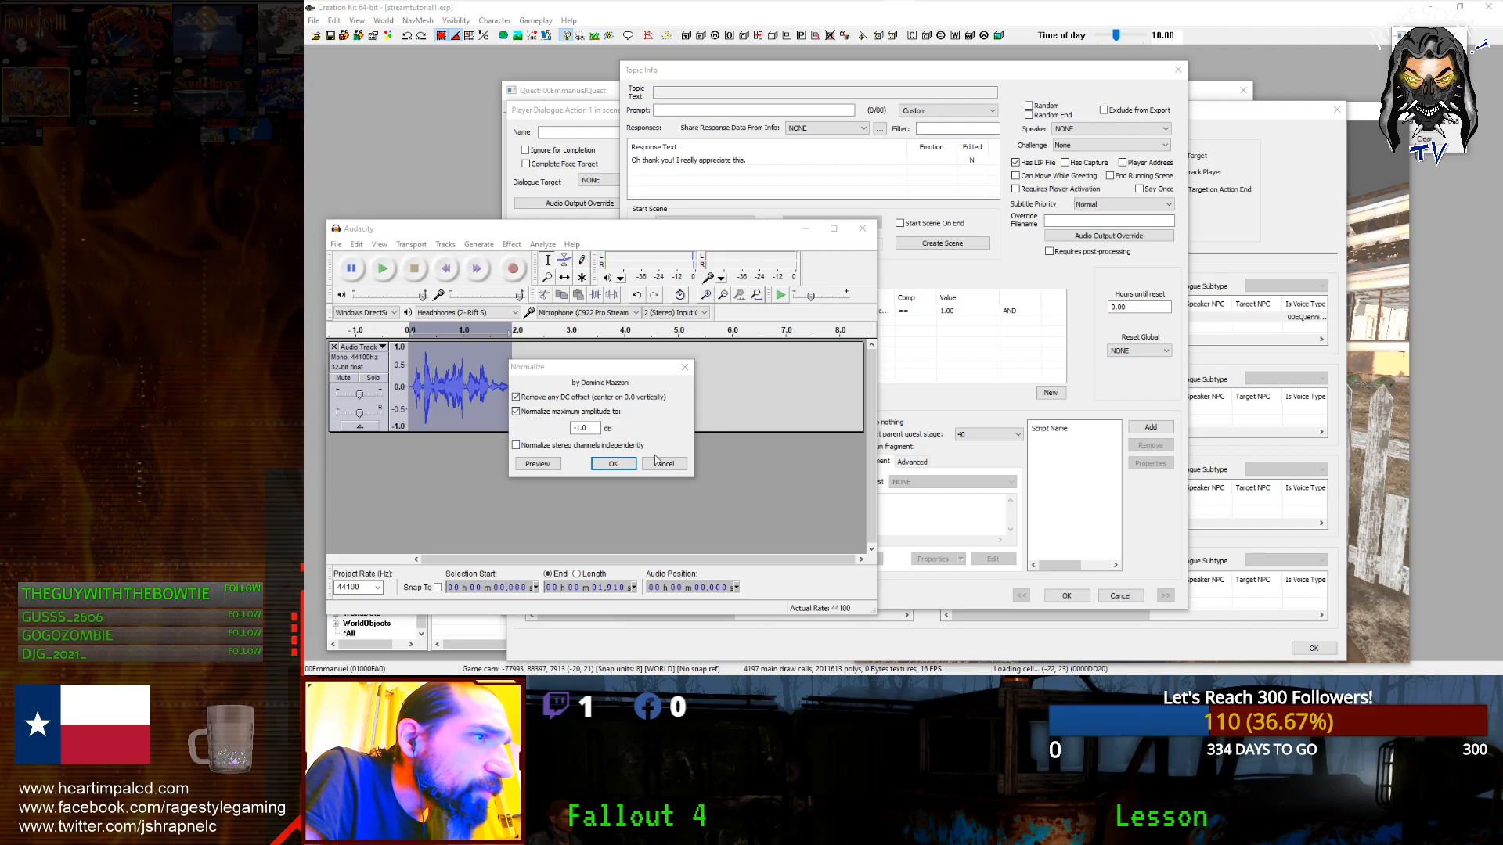
pyautogui.click(613, 464)
# Step: Apply Noise Removal to the mono recording with the existing settings
pyautogui.click(511, 244)
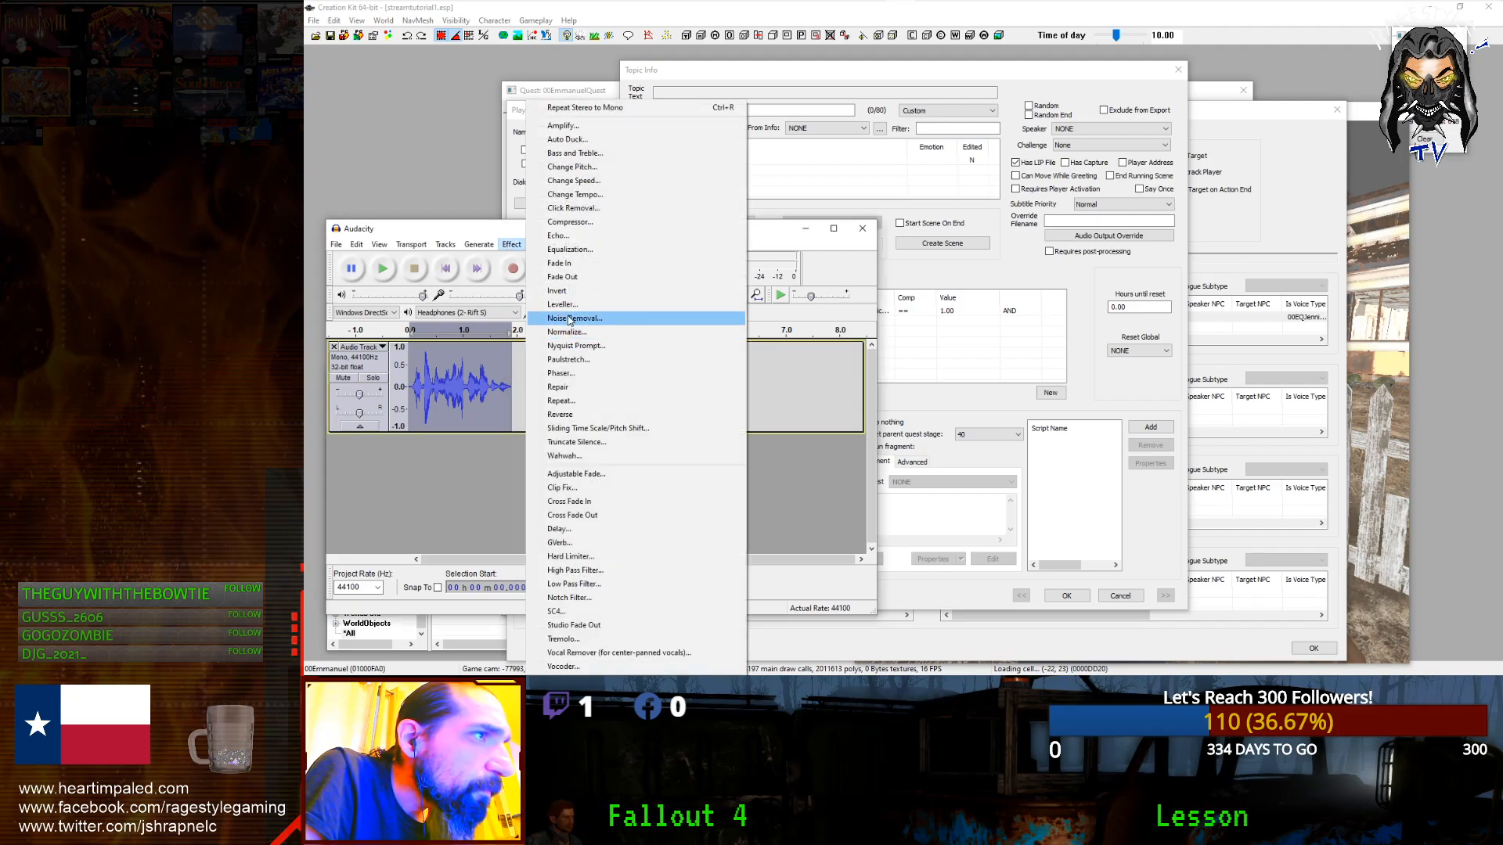
pyautogui.click(570, 318)
pyautogui.click(570, 349)
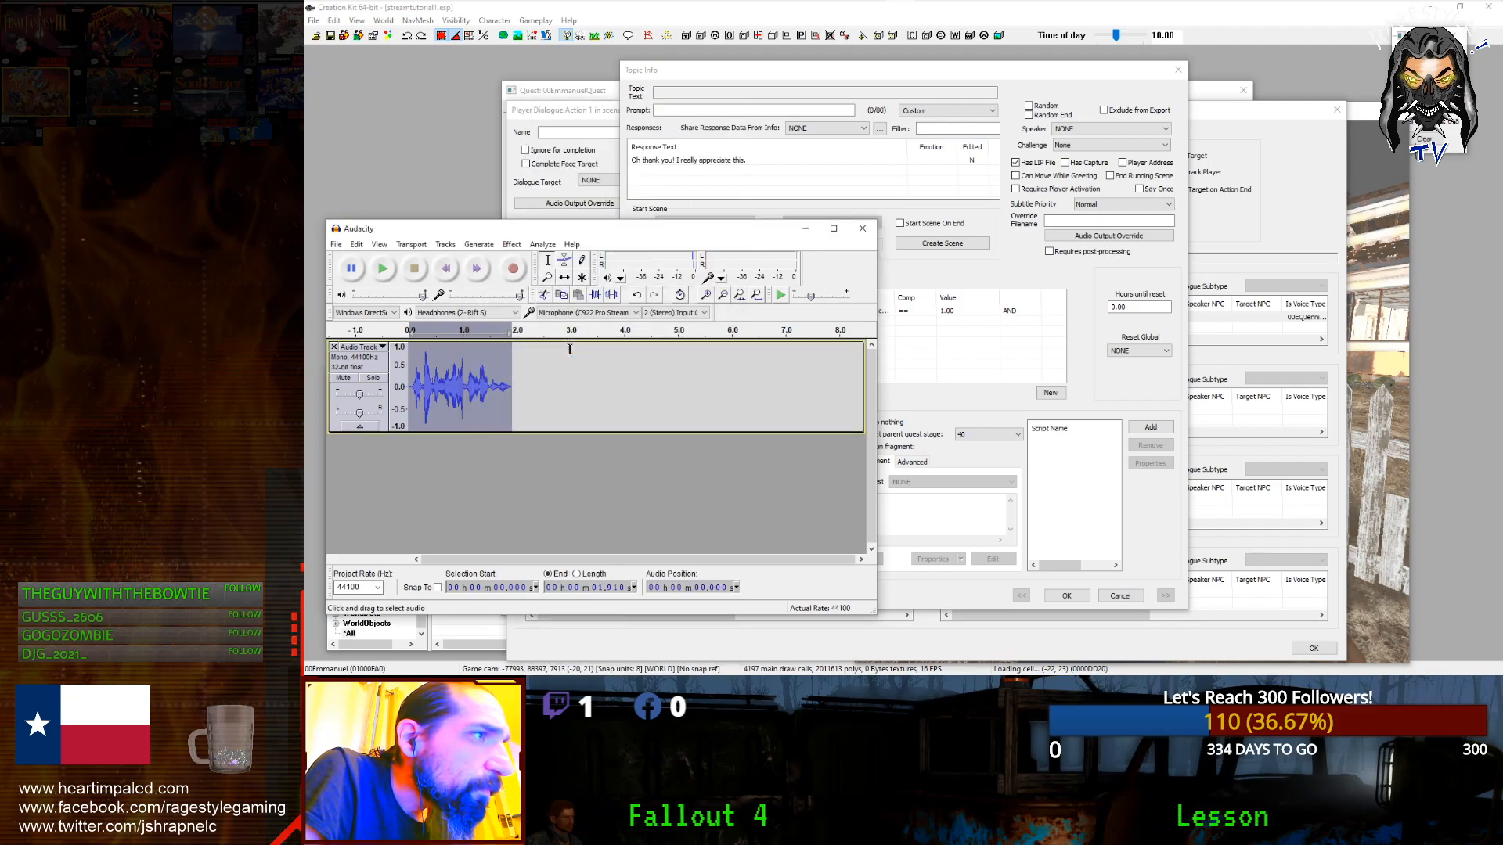
# Step: Export the recording as the WAV file 00003191_1 into the 00EQJenniferVoiceType folder, leaving the metadata empty
pyautogui.click(337, 244)
pyautogui.click(437, 413)
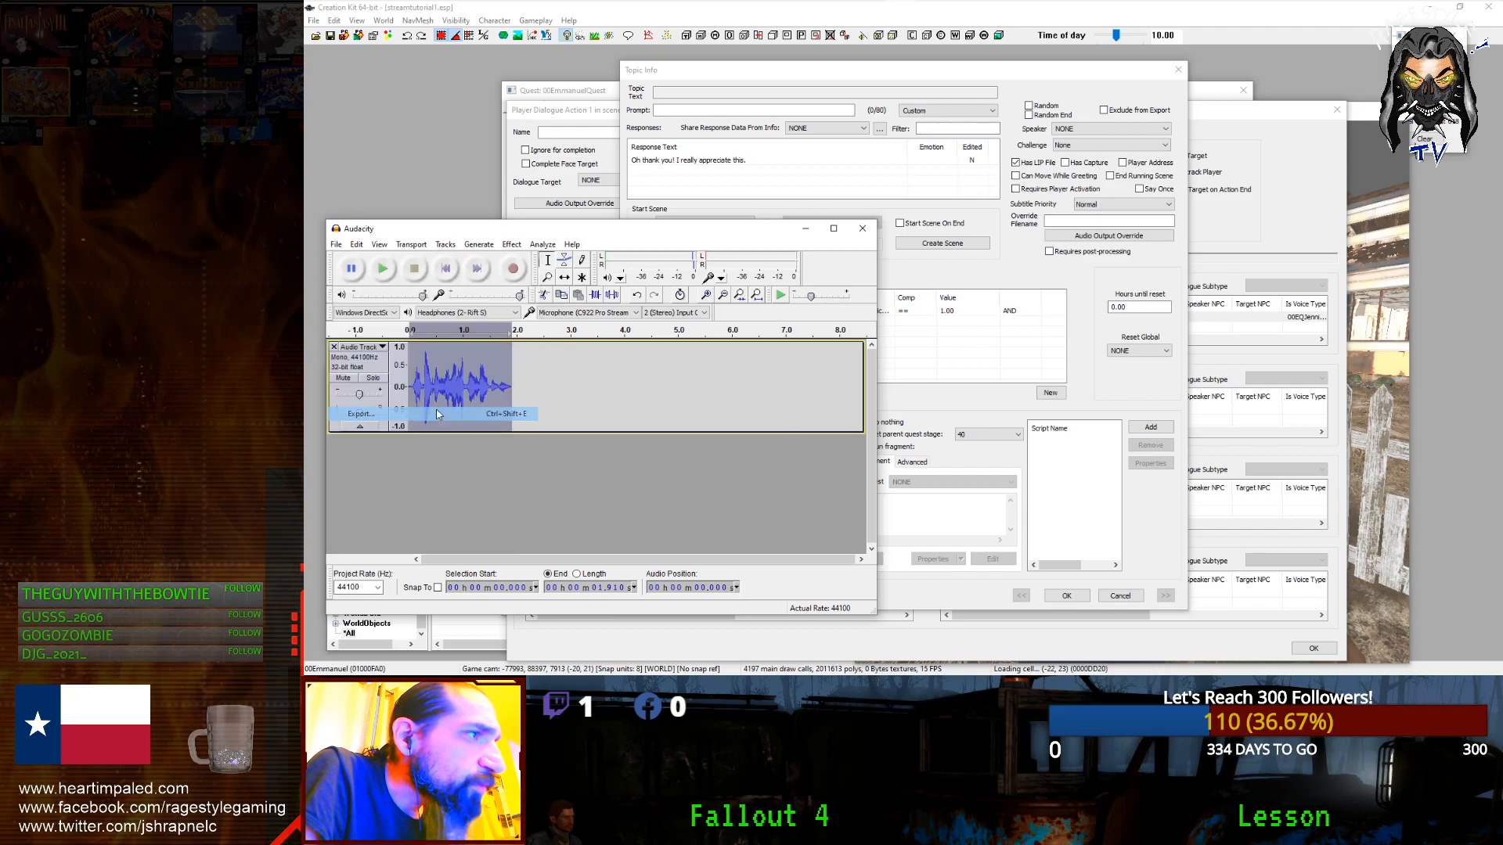
pyautogui.click(584, 281)
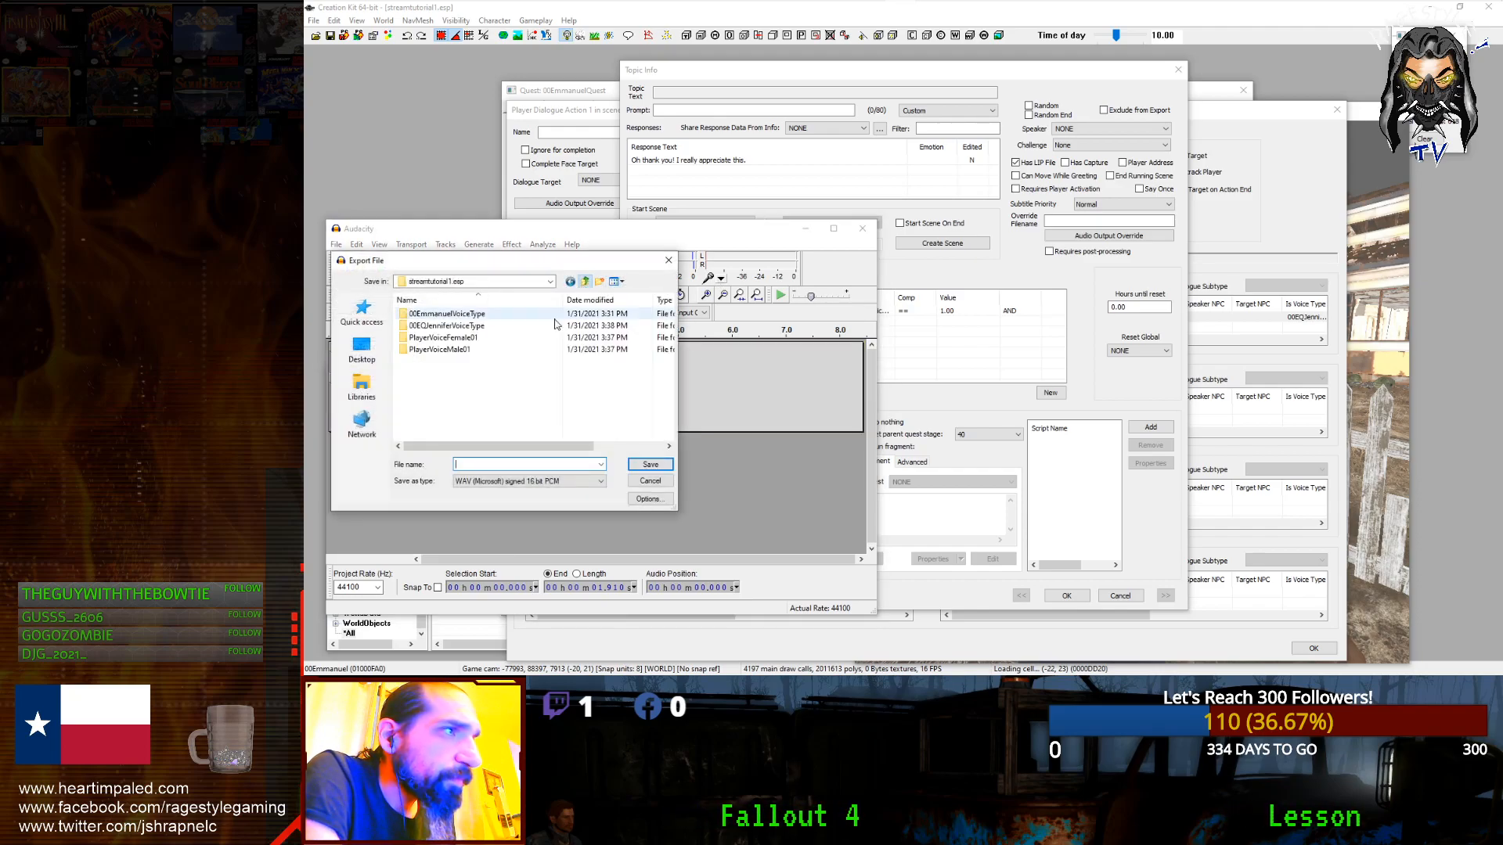
pyautogui.doubleClick(465, 326)
pyautogui.click(505, 463)
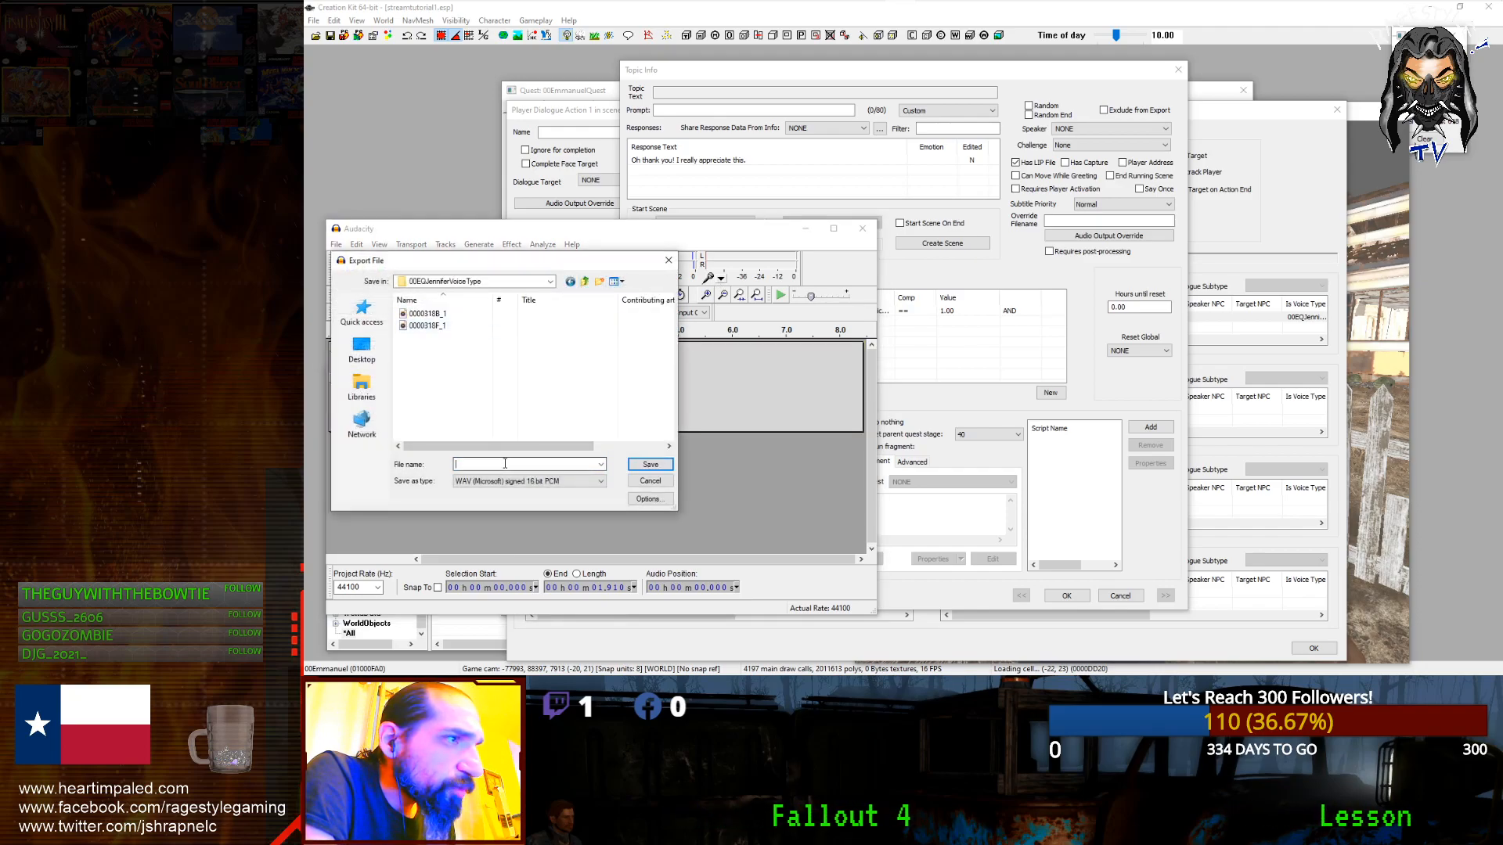
pyautogui.click(642, 468)
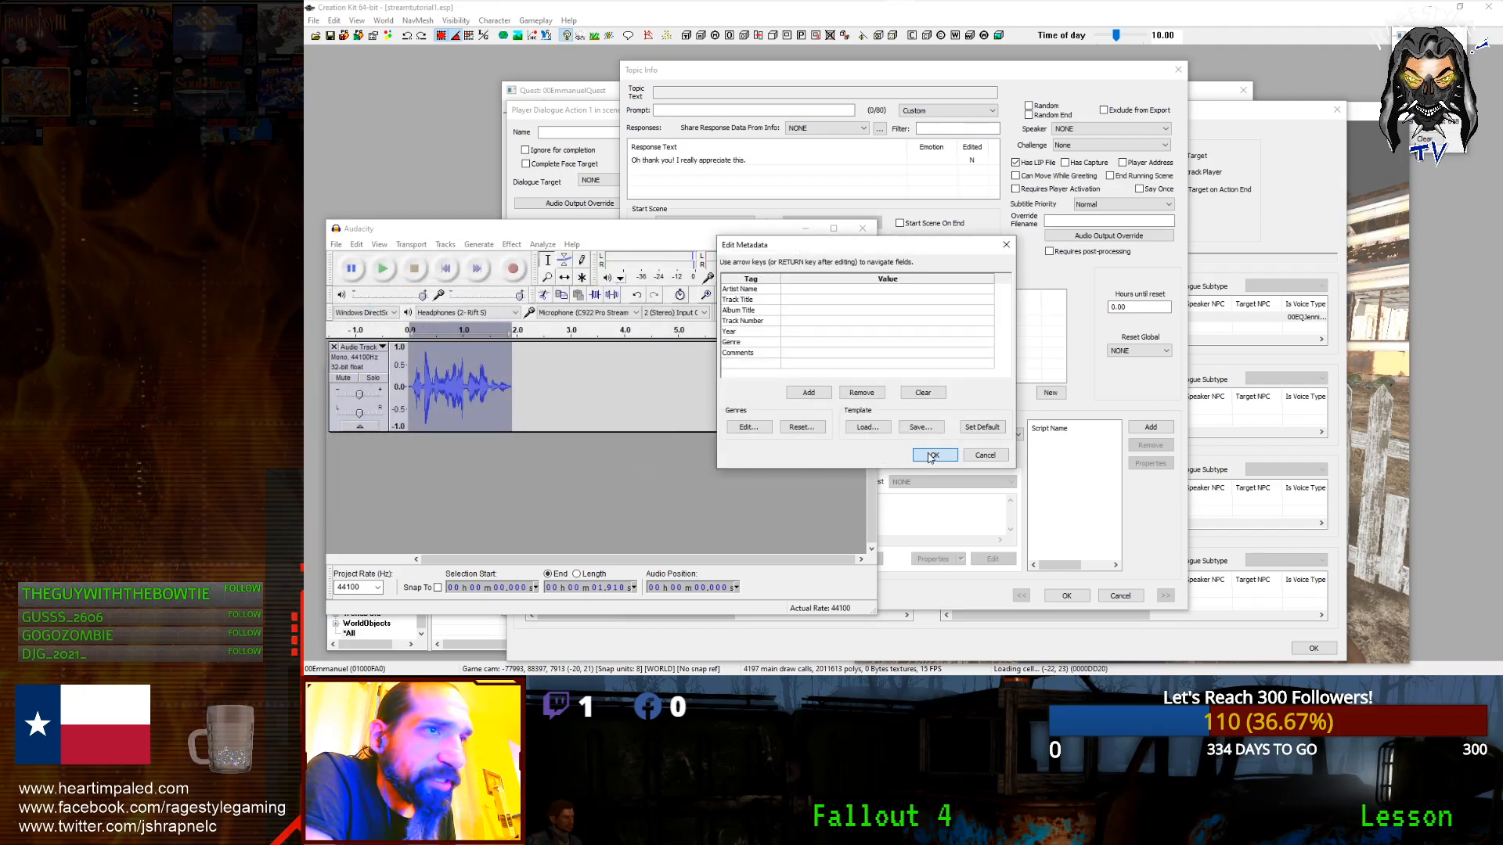
pyautogui.press('Return')
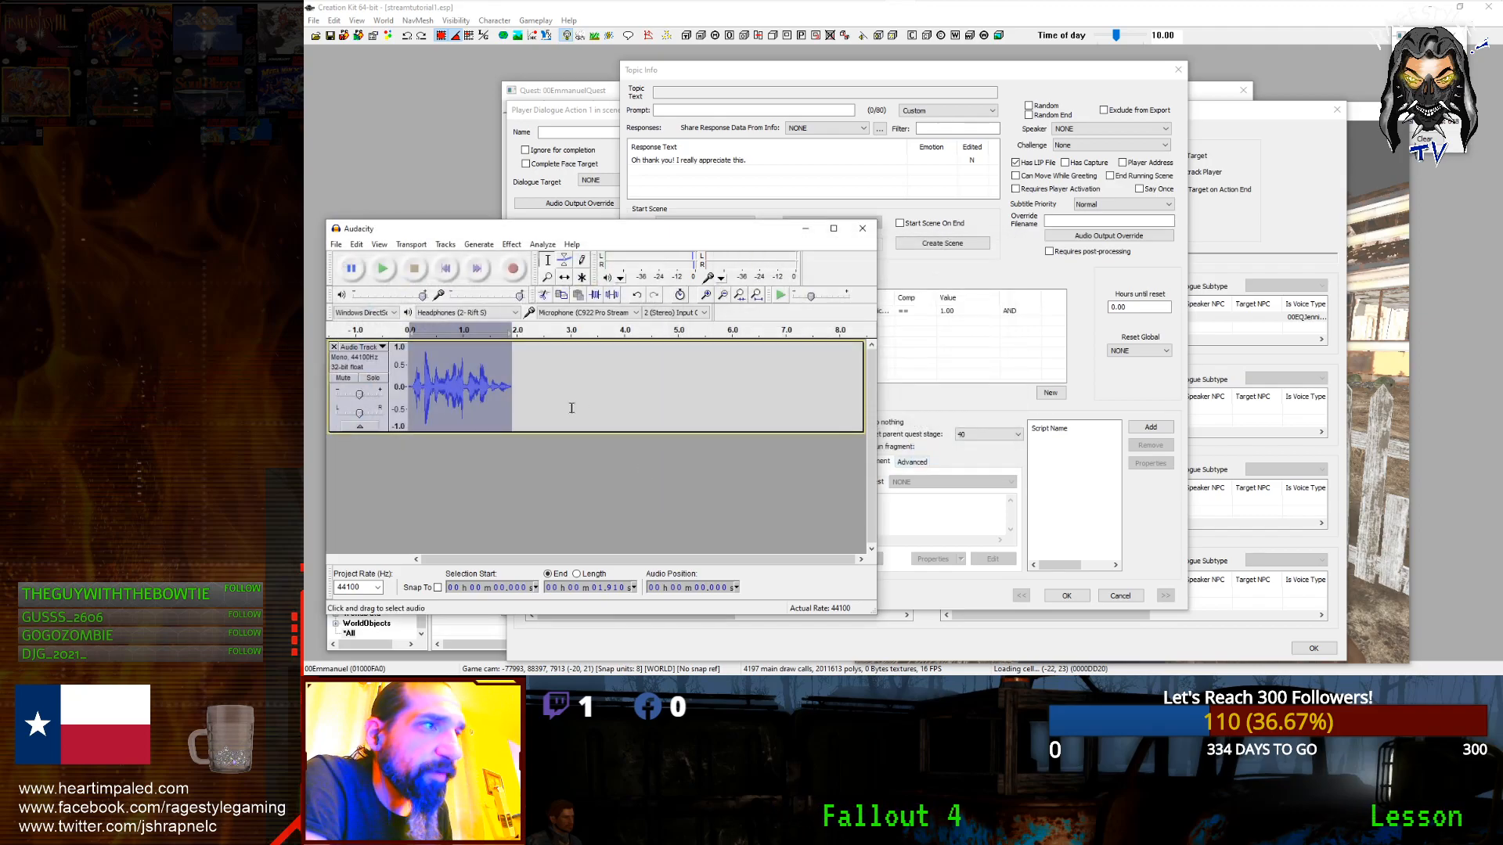
# Step: Switch back to the Creation Kit, cancel the topic info, and close the Action 1 player dialogue window
pyautogui.click(1071, 393)
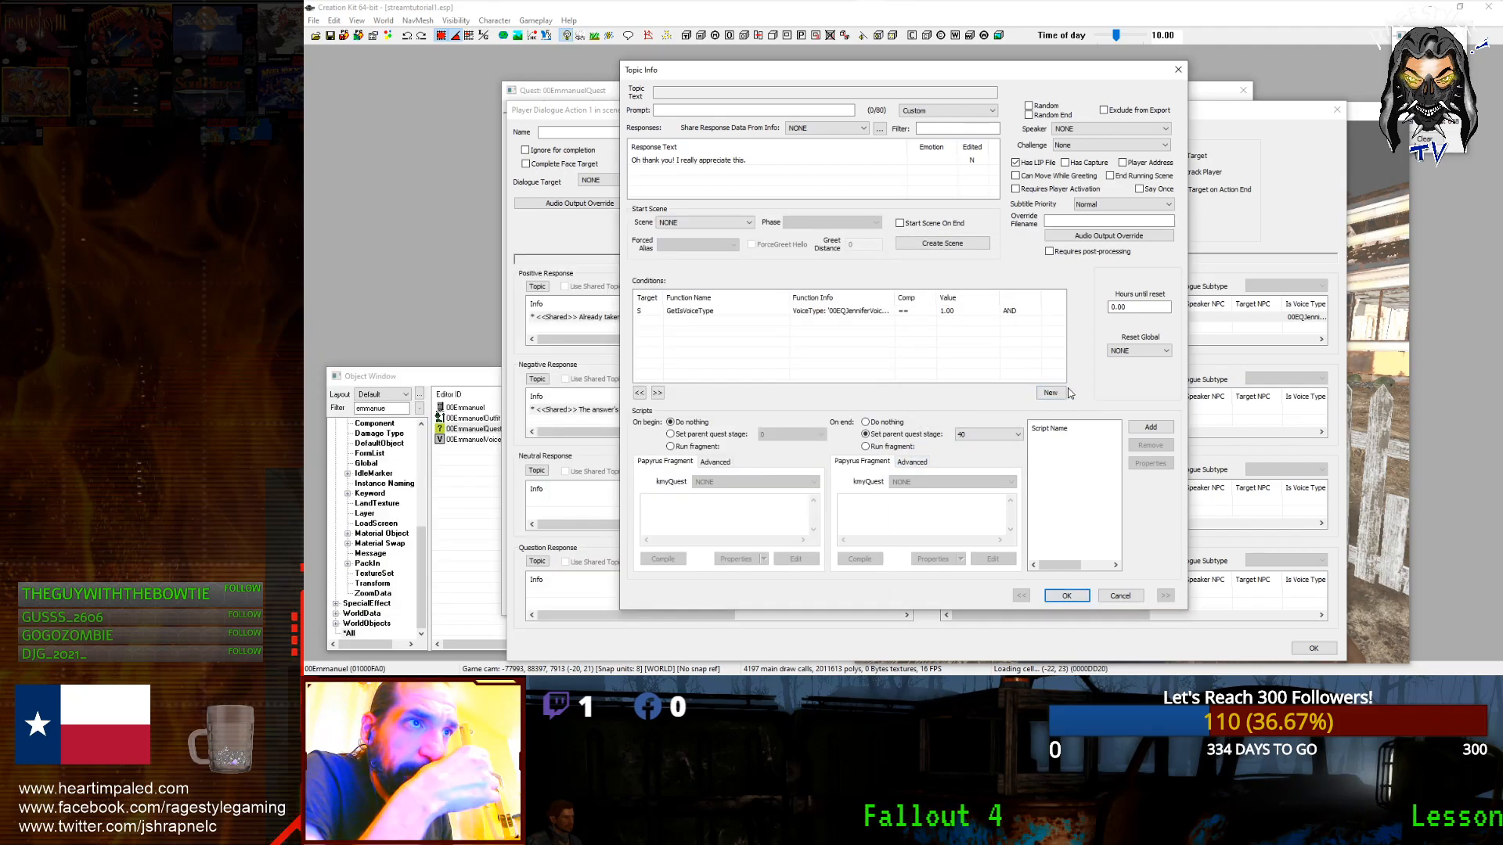
pyautogui.click(1132, 599)
pyautogui.click(1314, 650)
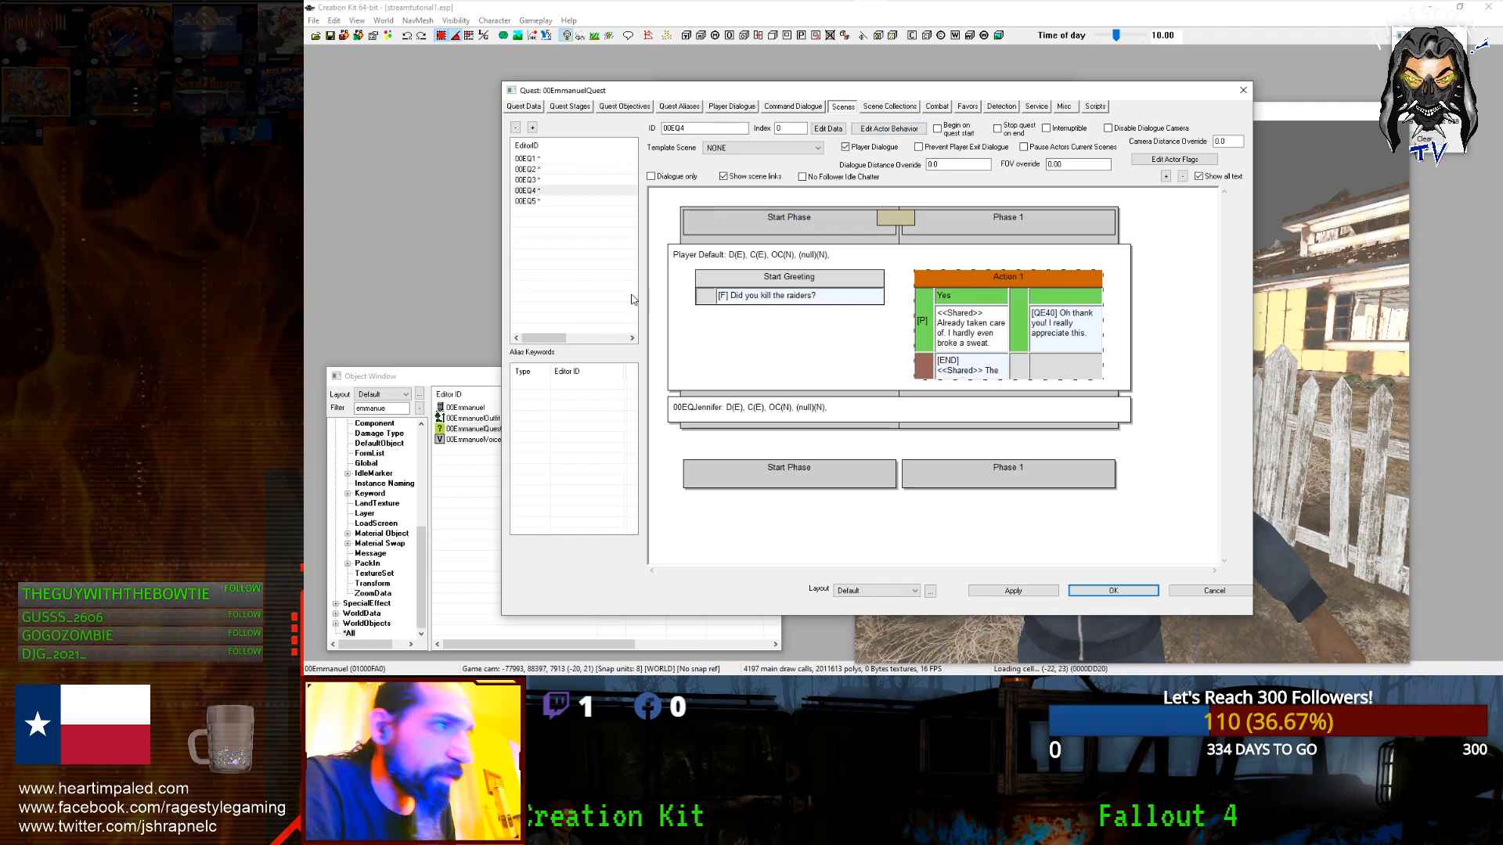
# Step: Open the "Did you kill the raiders?" response, examine its voice file entry with the wav column widened, and cancel both dialogs
pyautogui.doubleClick(797, 298)
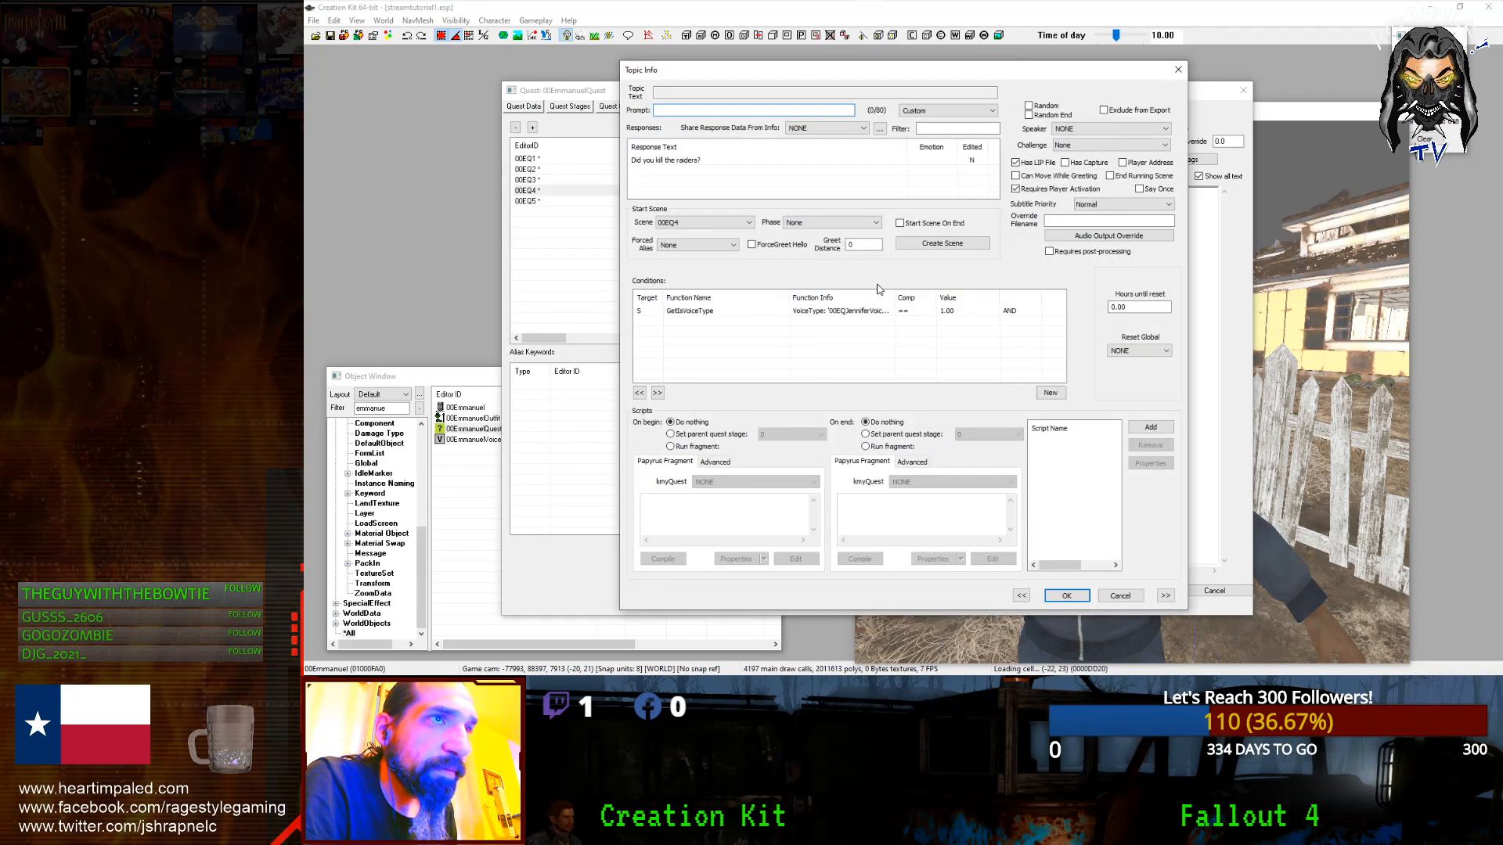
pyautogui.click(743, 161)
pyautogui.doubleClick(742, 160)
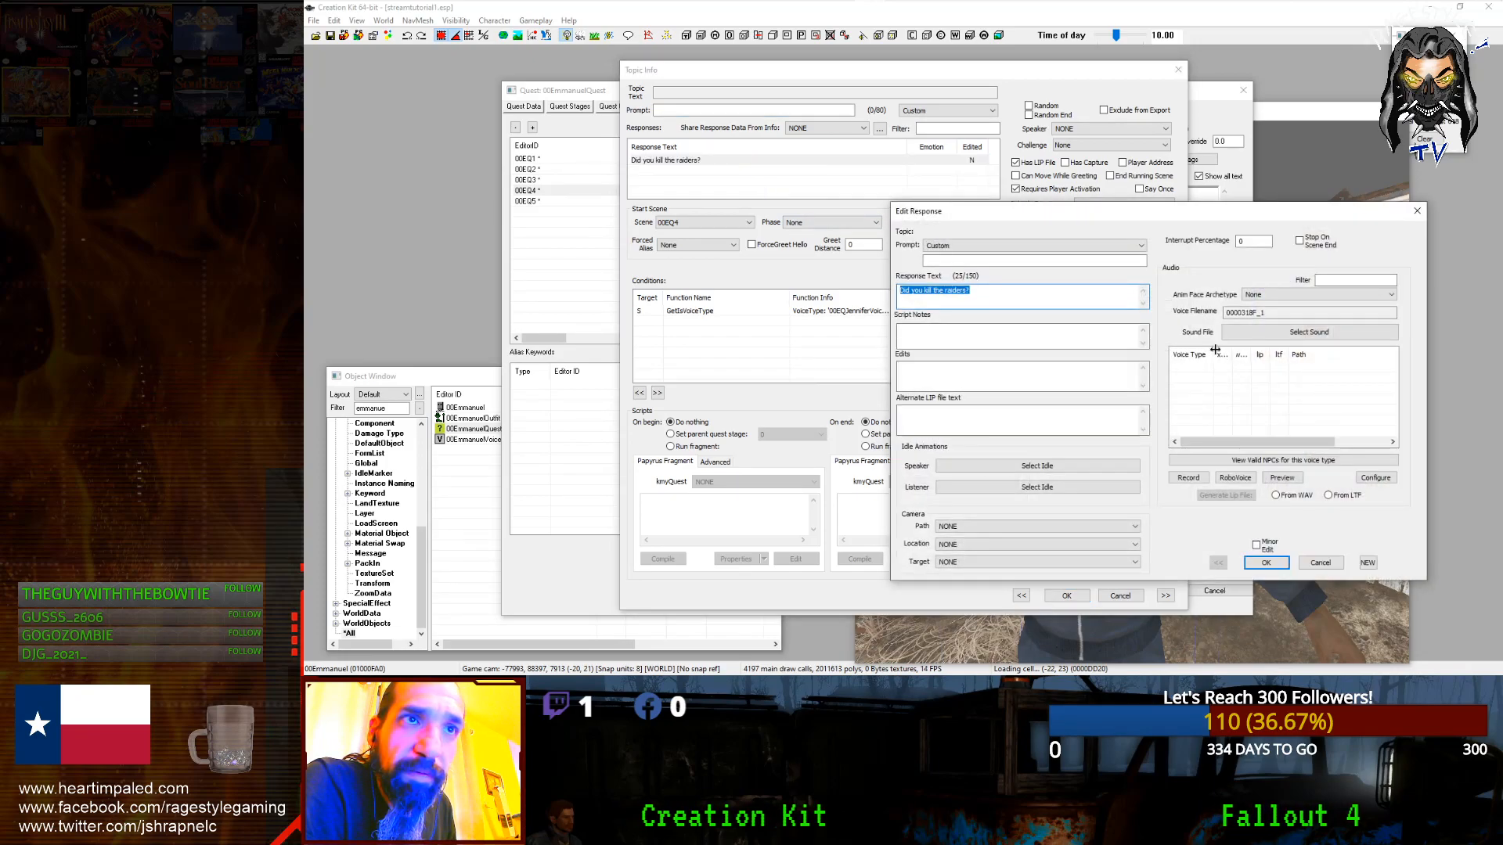
pyautogui.click(1320, 563)
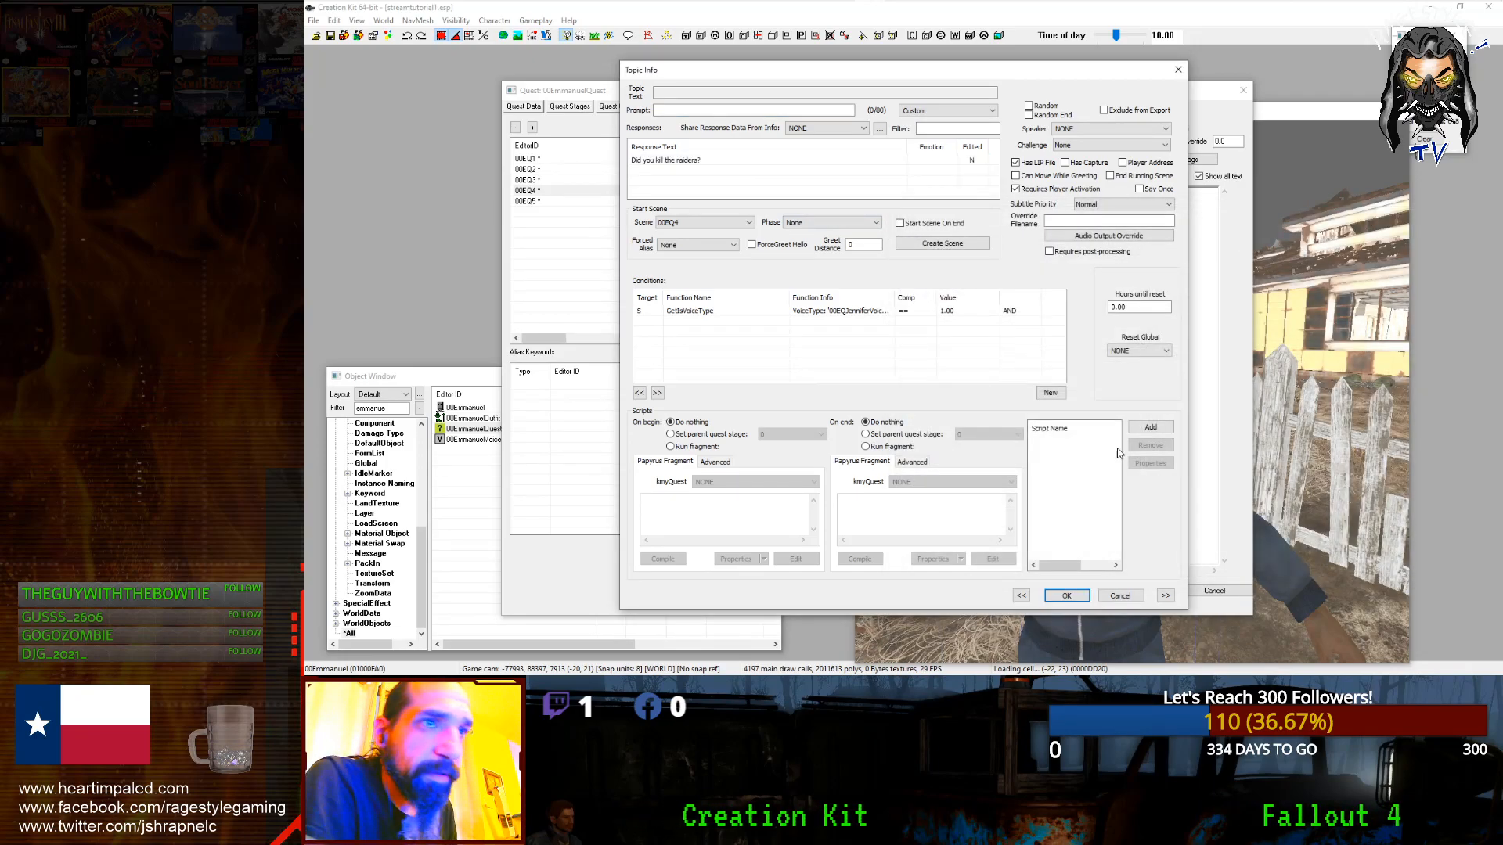
pyautogui.doubleClick(741, 160)
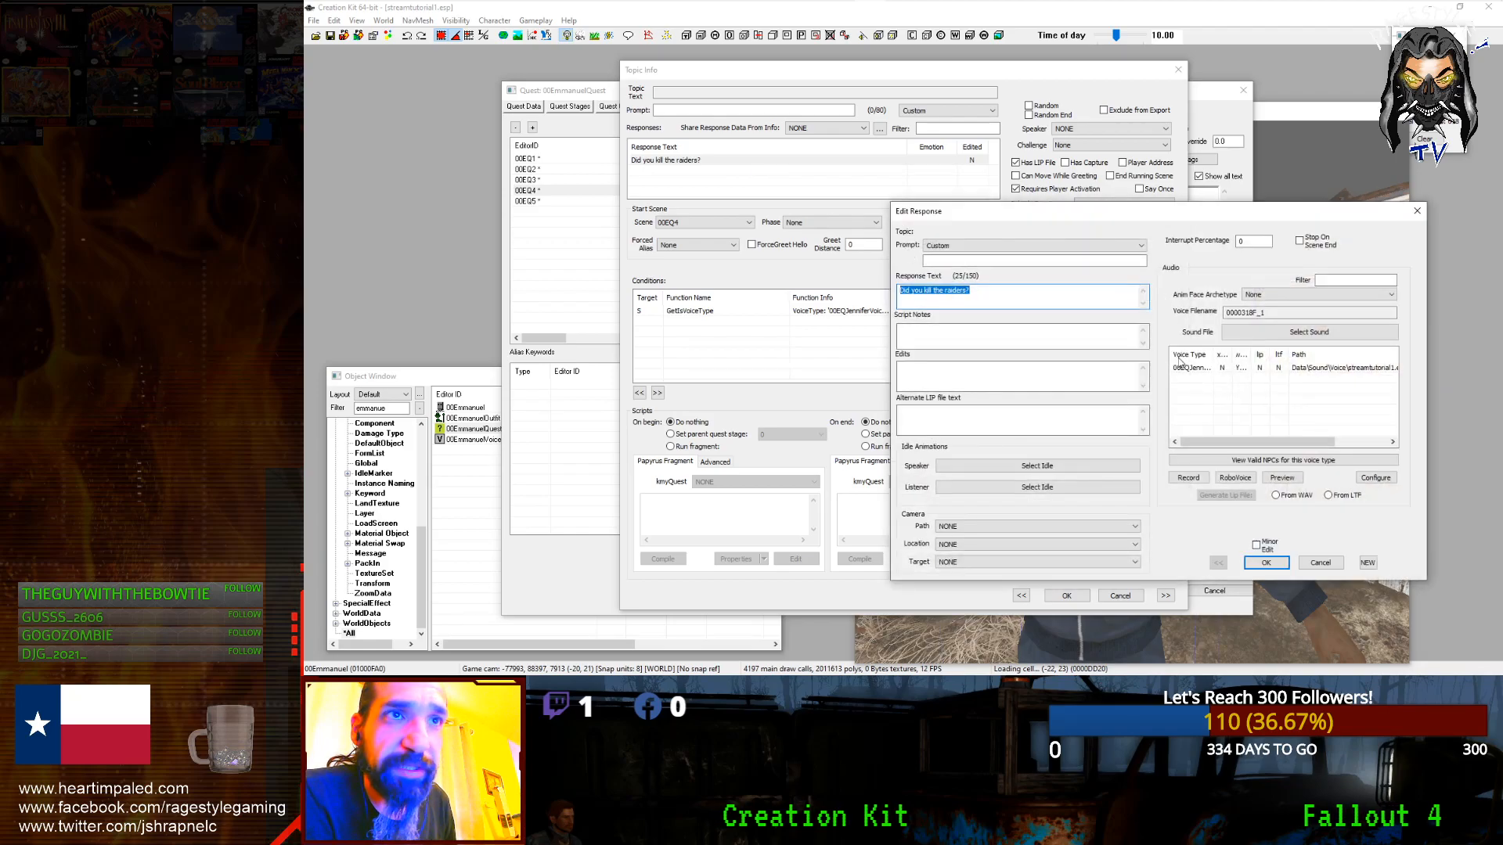
pyautogui.moveTo(1271, 356); pyautogui.dragTo(1275, 356)
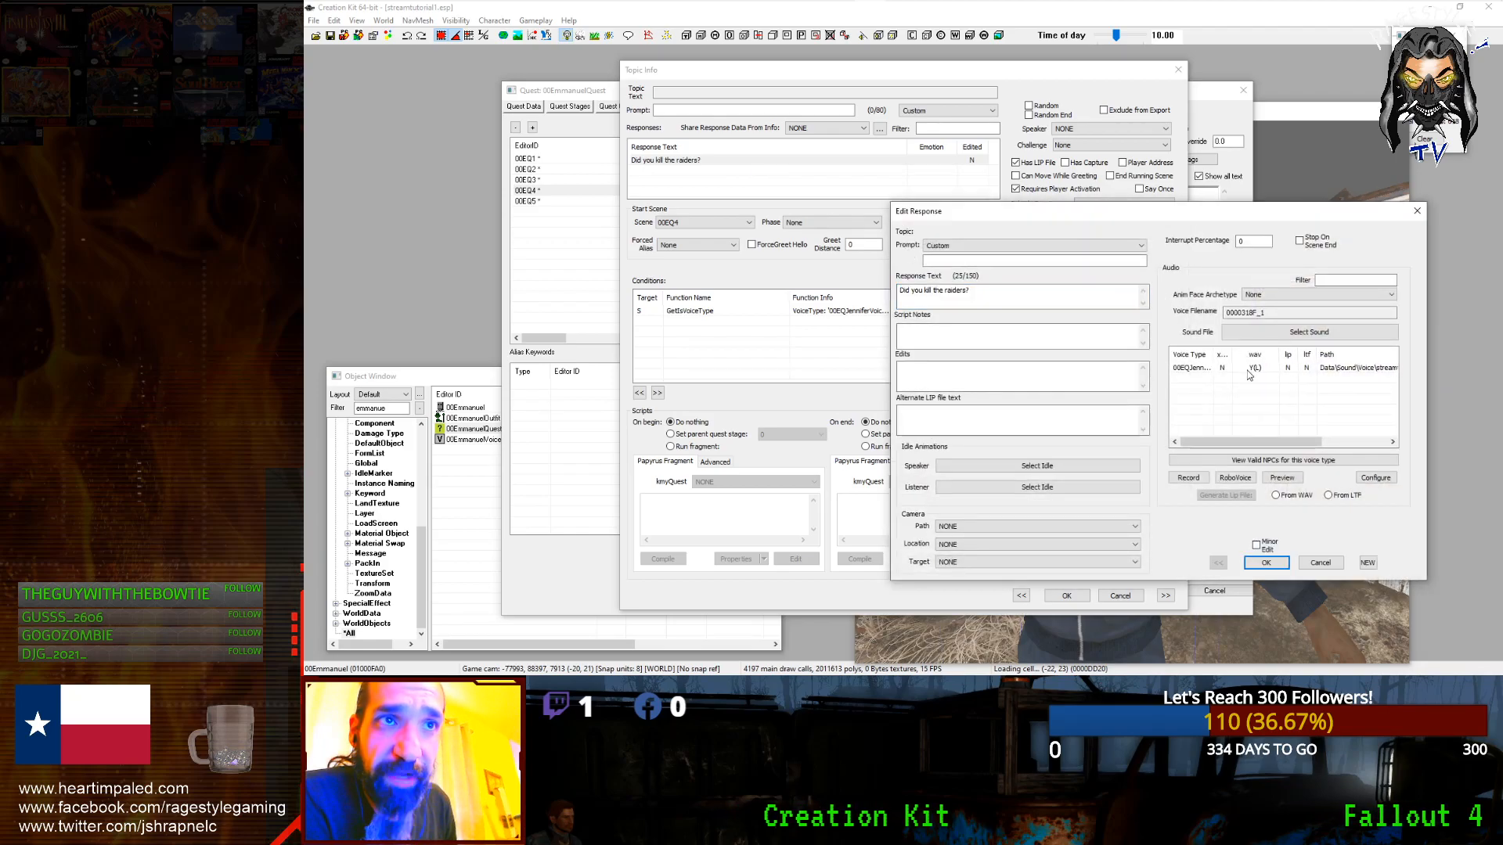
pyautogui.click(1257, 368)
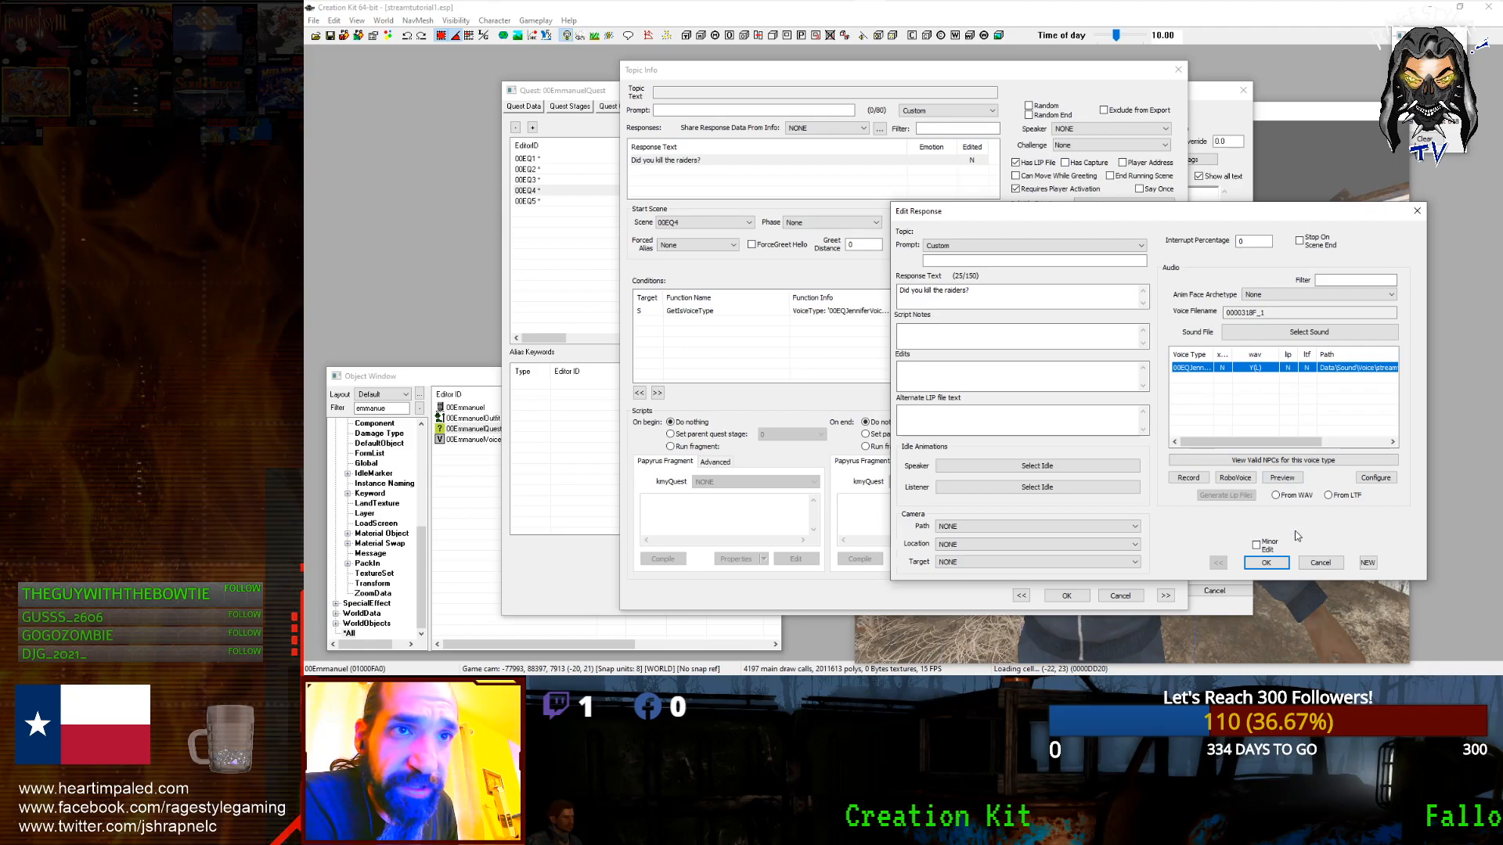
pyautogui.click(1315, 564)
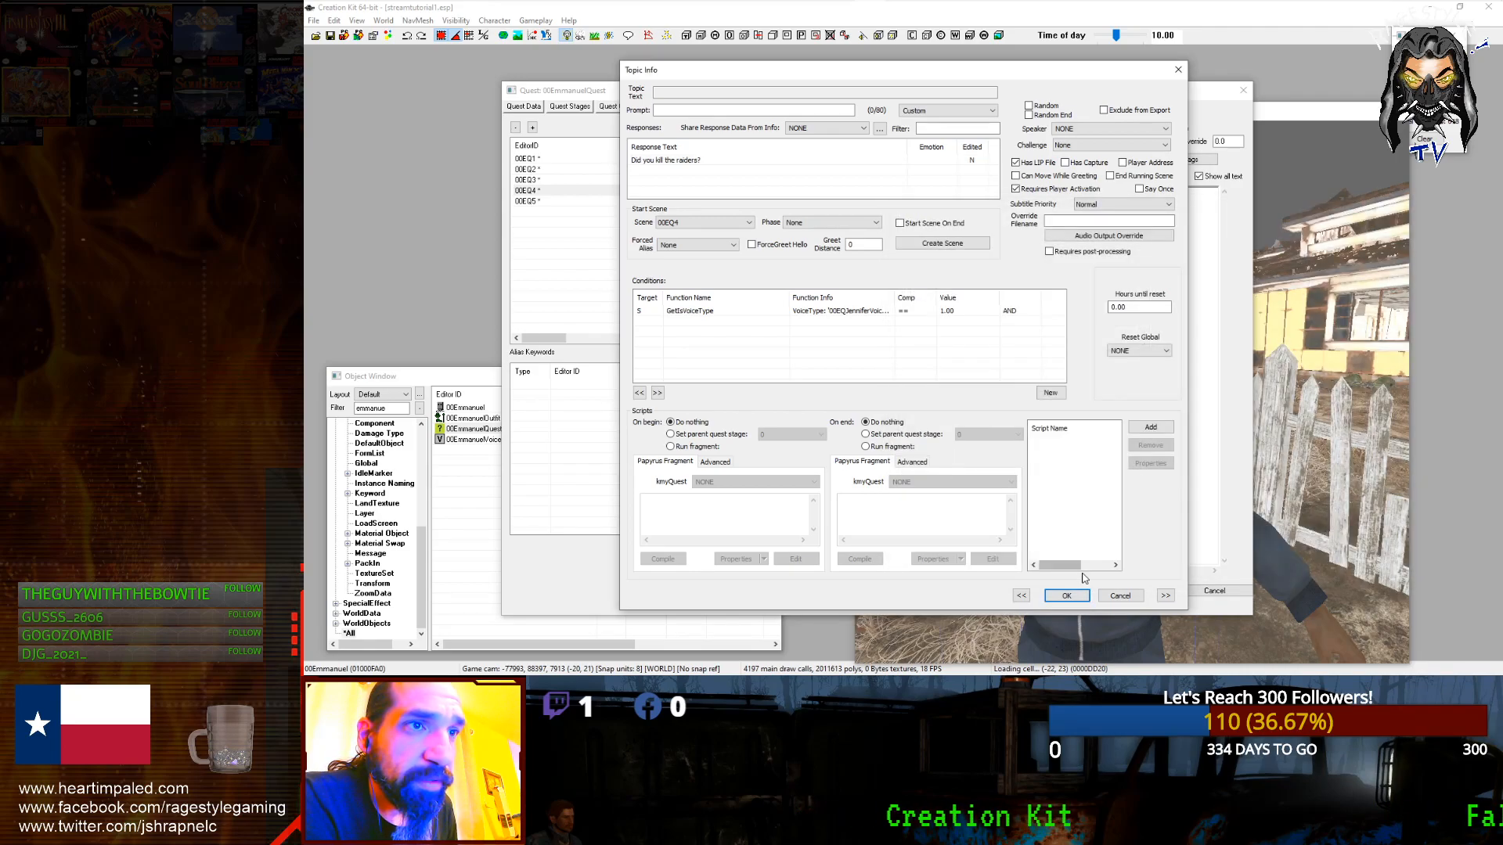
pyautogui.click(1120, 595)
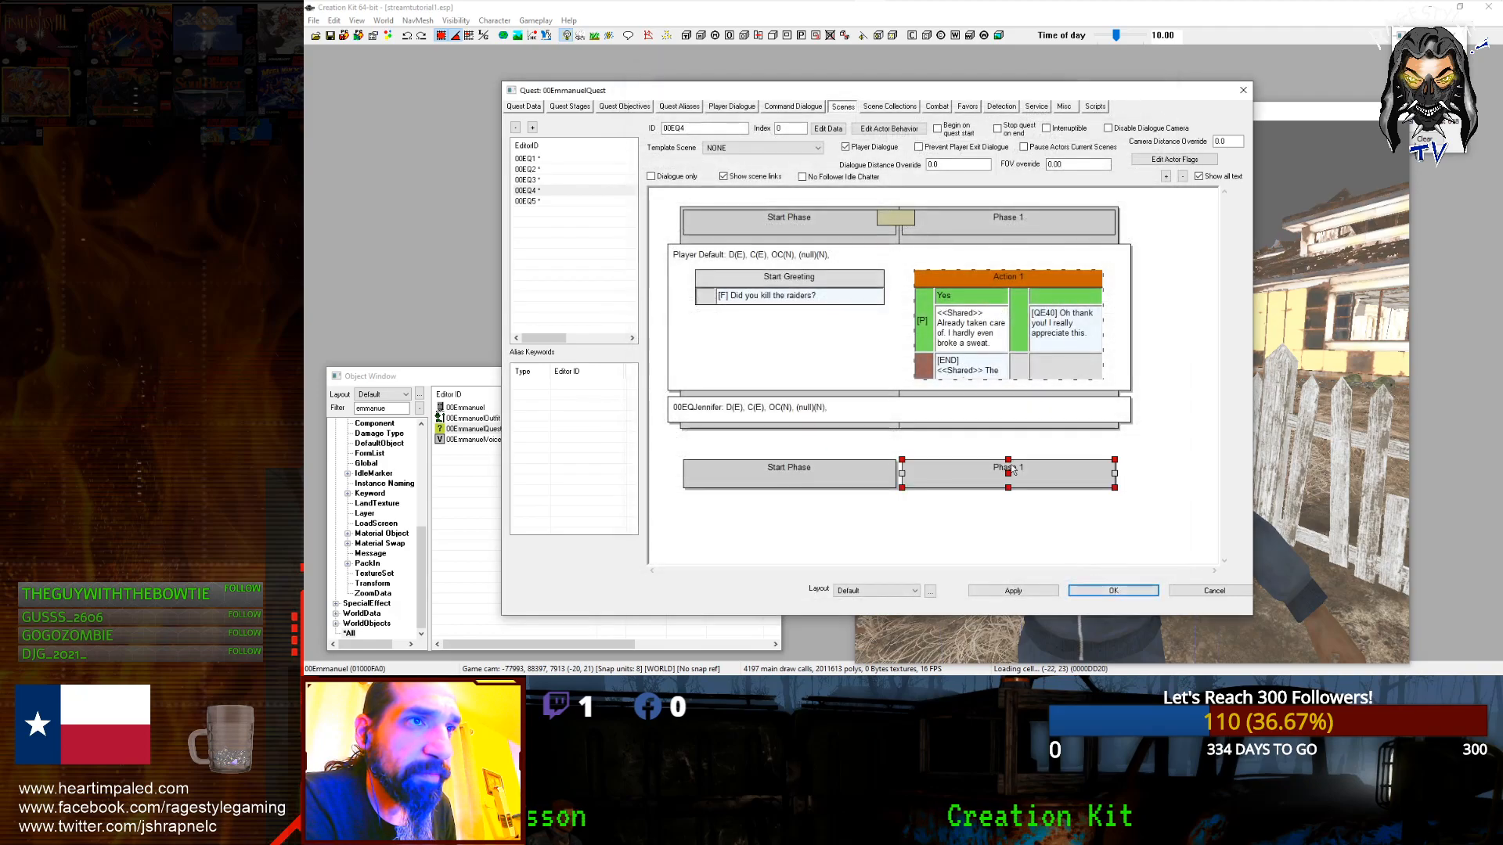
# Step: Look through scenes 00EQ3 and 00EQ1 of the quest, and return to Action 1 in scene 00EQ4
pyautogui.click(534, 190)
pyautogui.click(554, 180)
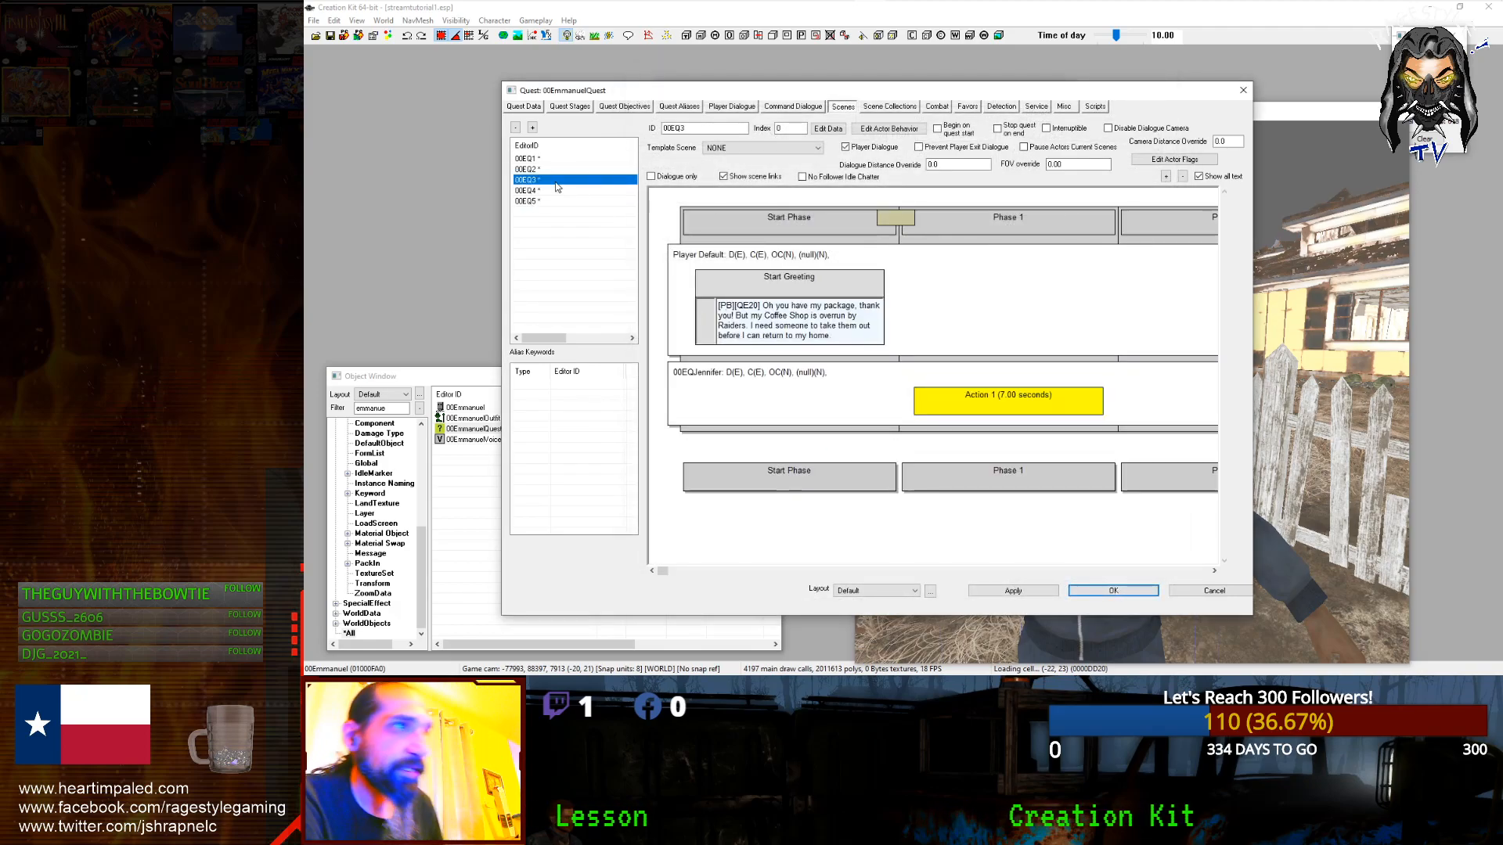
pyautogui.click(540, 170)
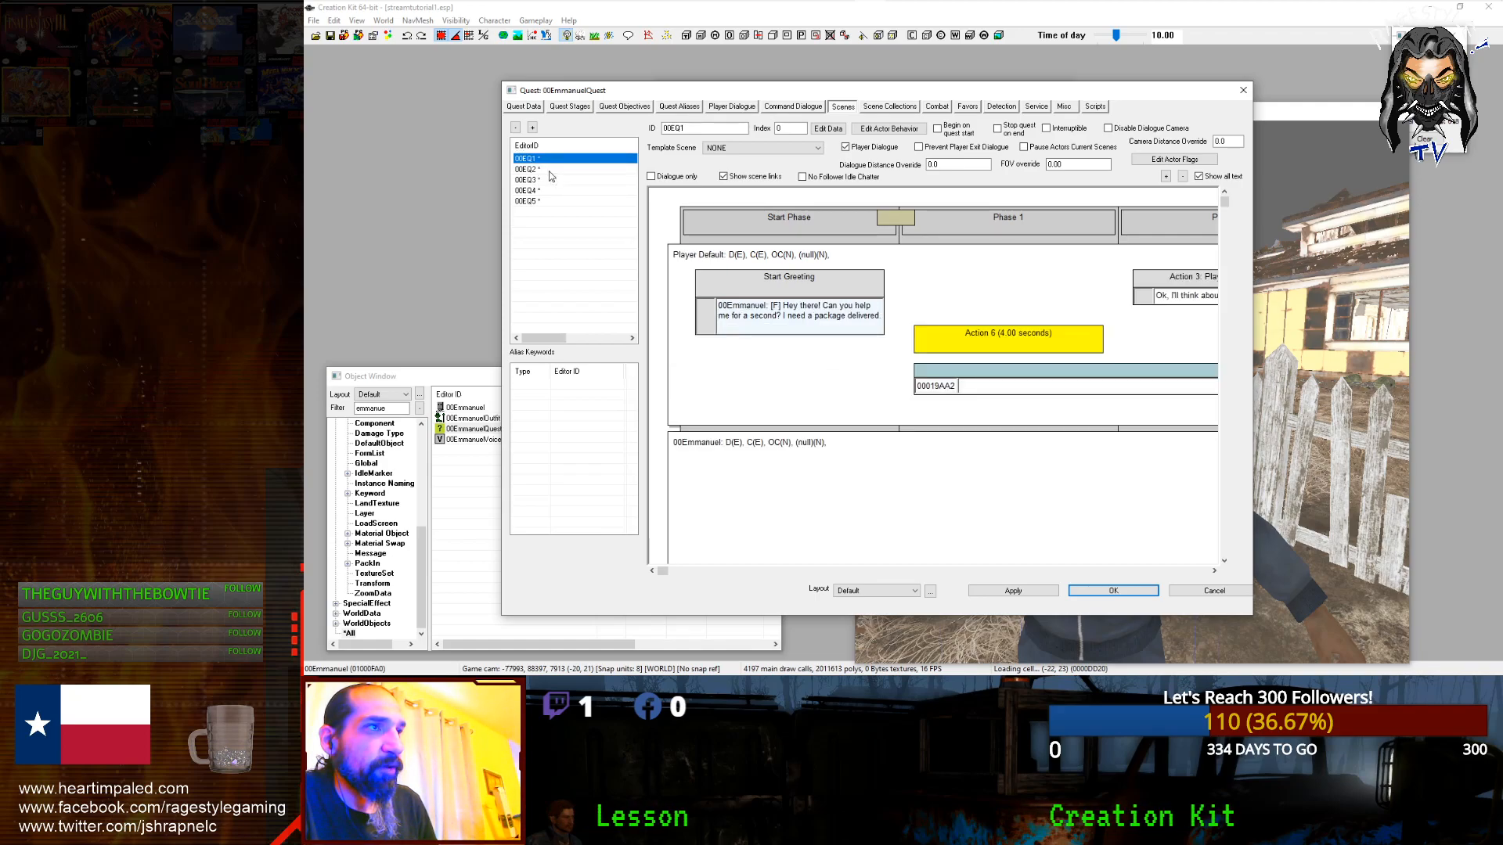
pyautogui.click(548, 190)
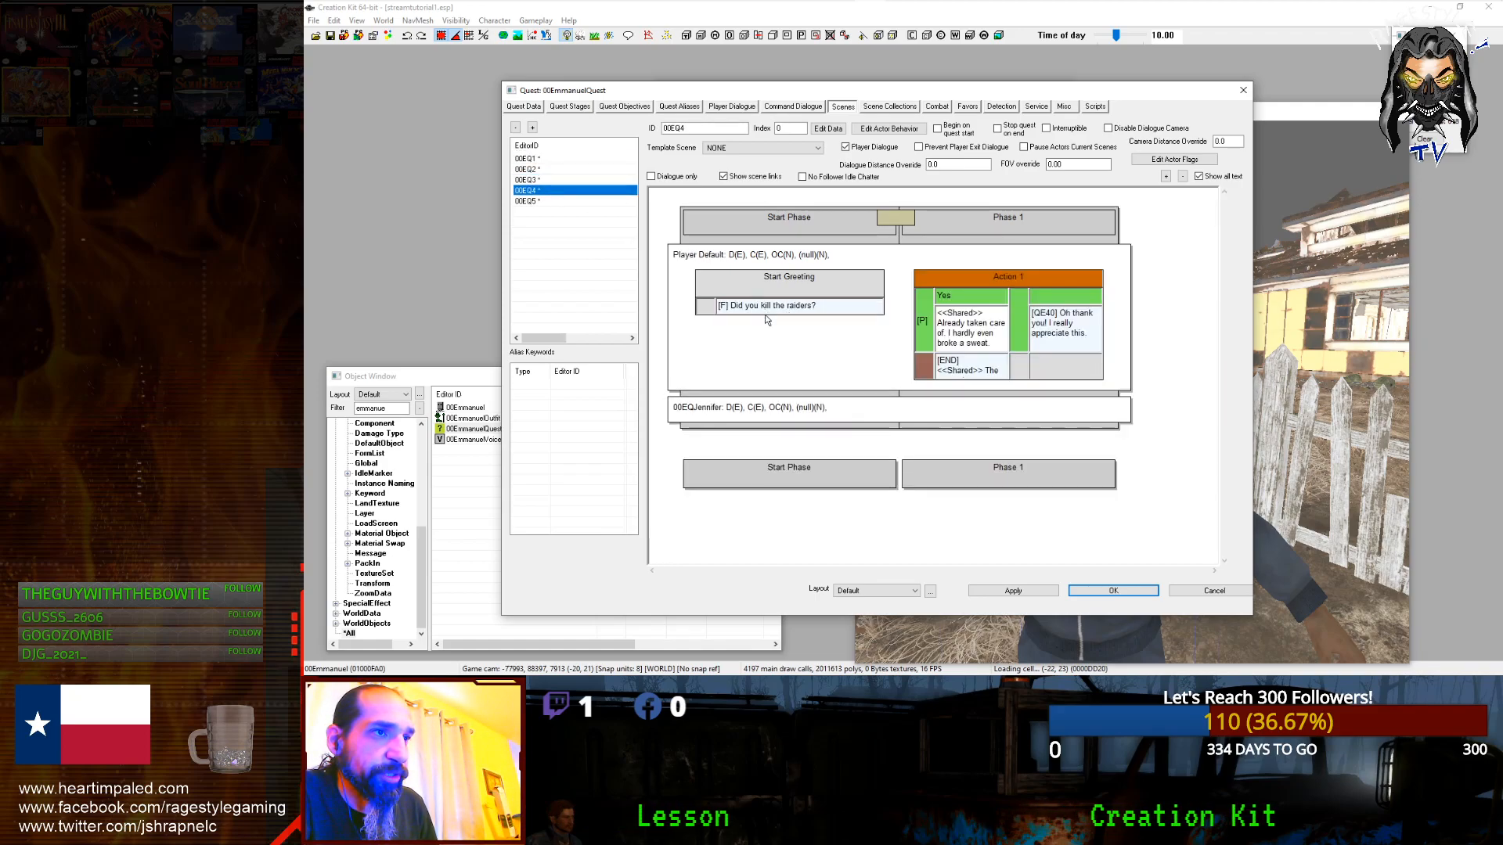
pyautogui.click(1009, 351)
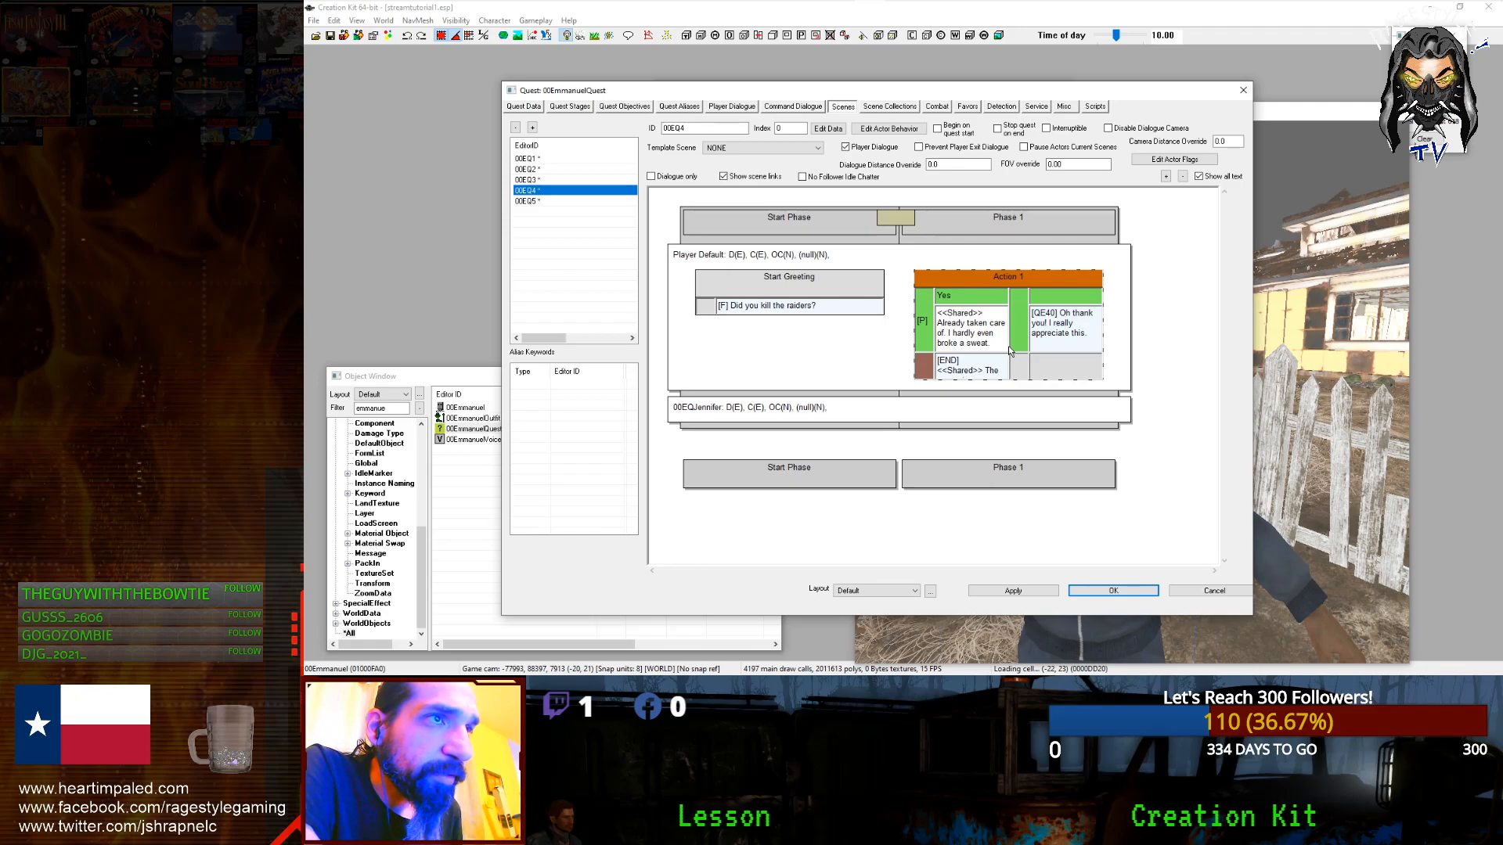
# Step: Review the greeting and the NPC's positive response in scene 00EQ4 without changing them, and view scene 00EQ5
pyautogui.doubleClick(815, 312)
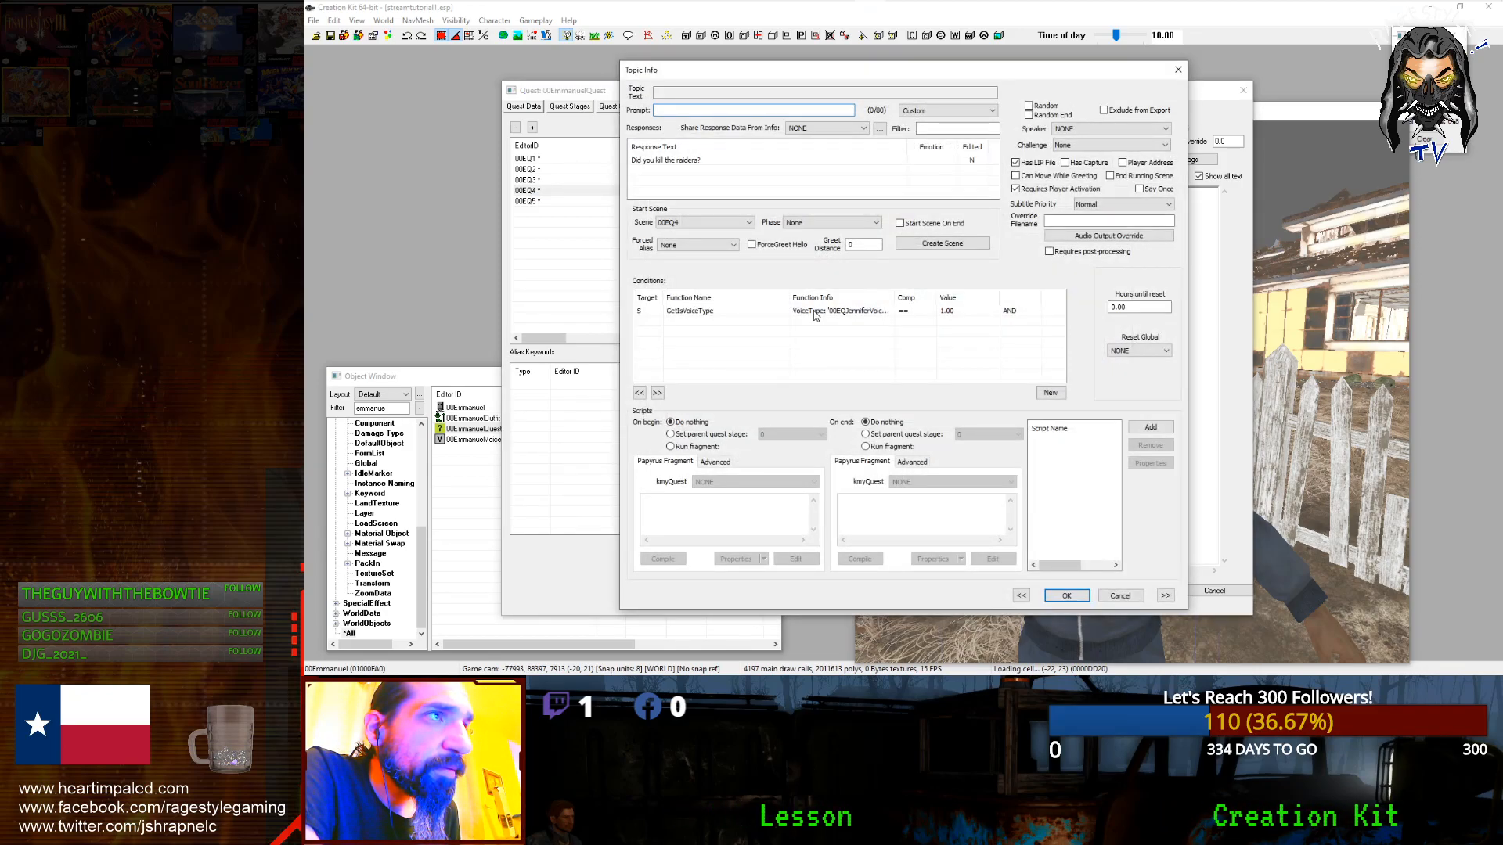
pyautogui.click(1119, 596)
pyautogui.doubleClick(1033, 279)
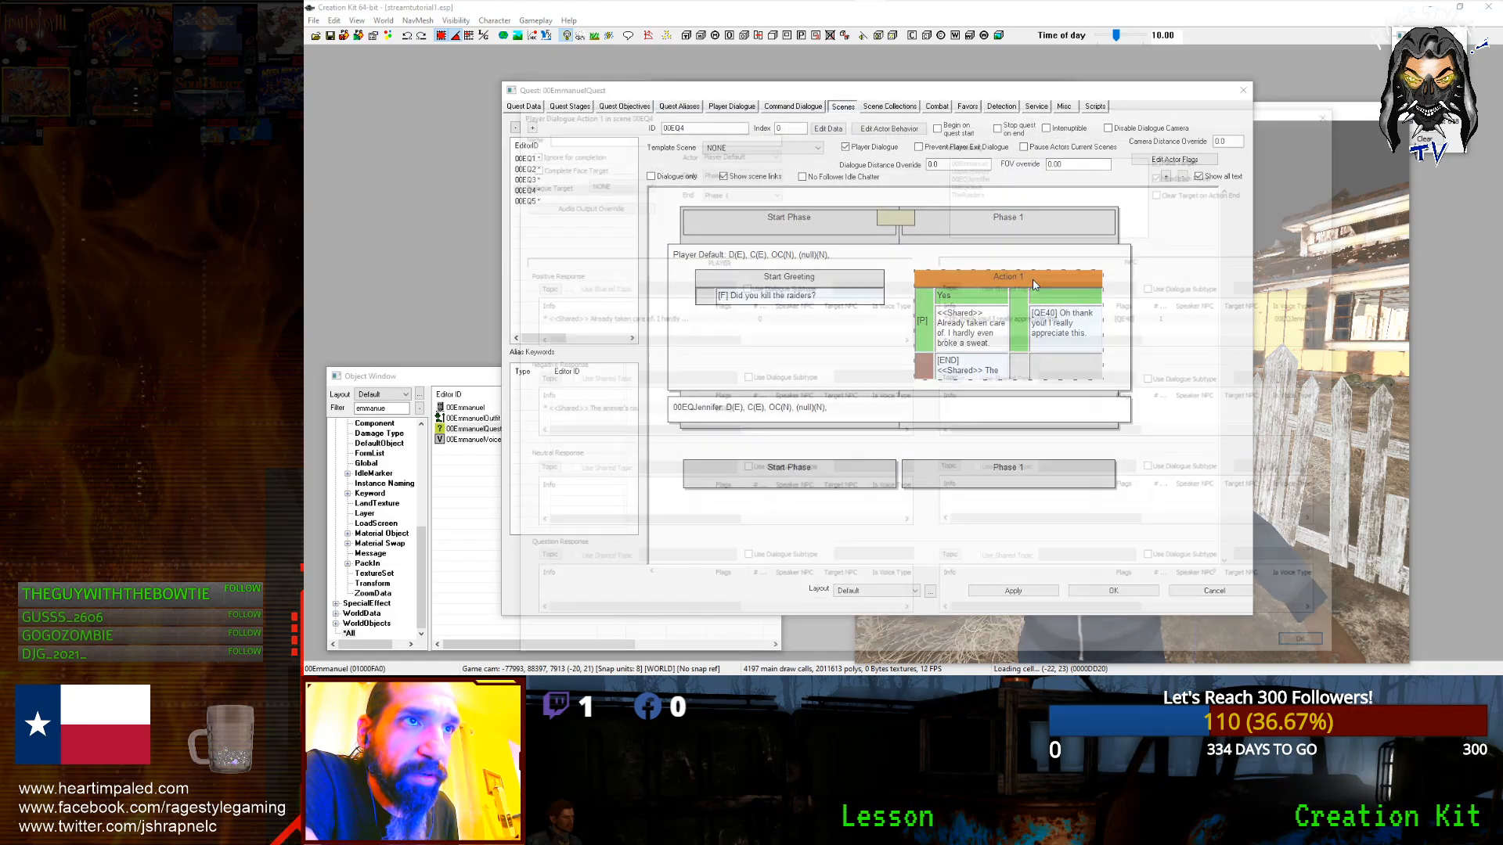
pyautogui.click(1025, 317)
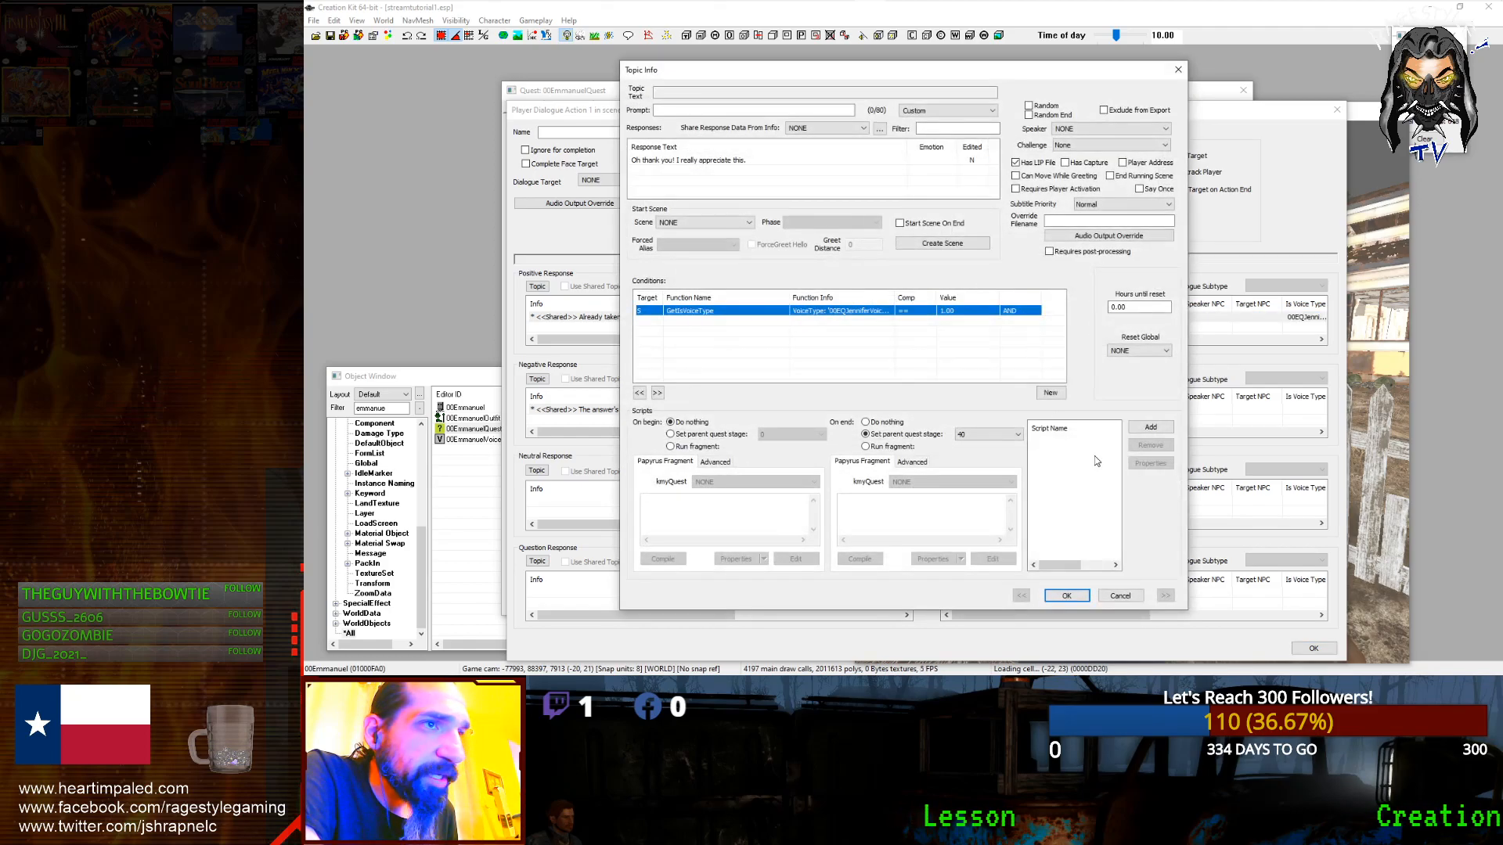
pyautogui.click(1111, 597)
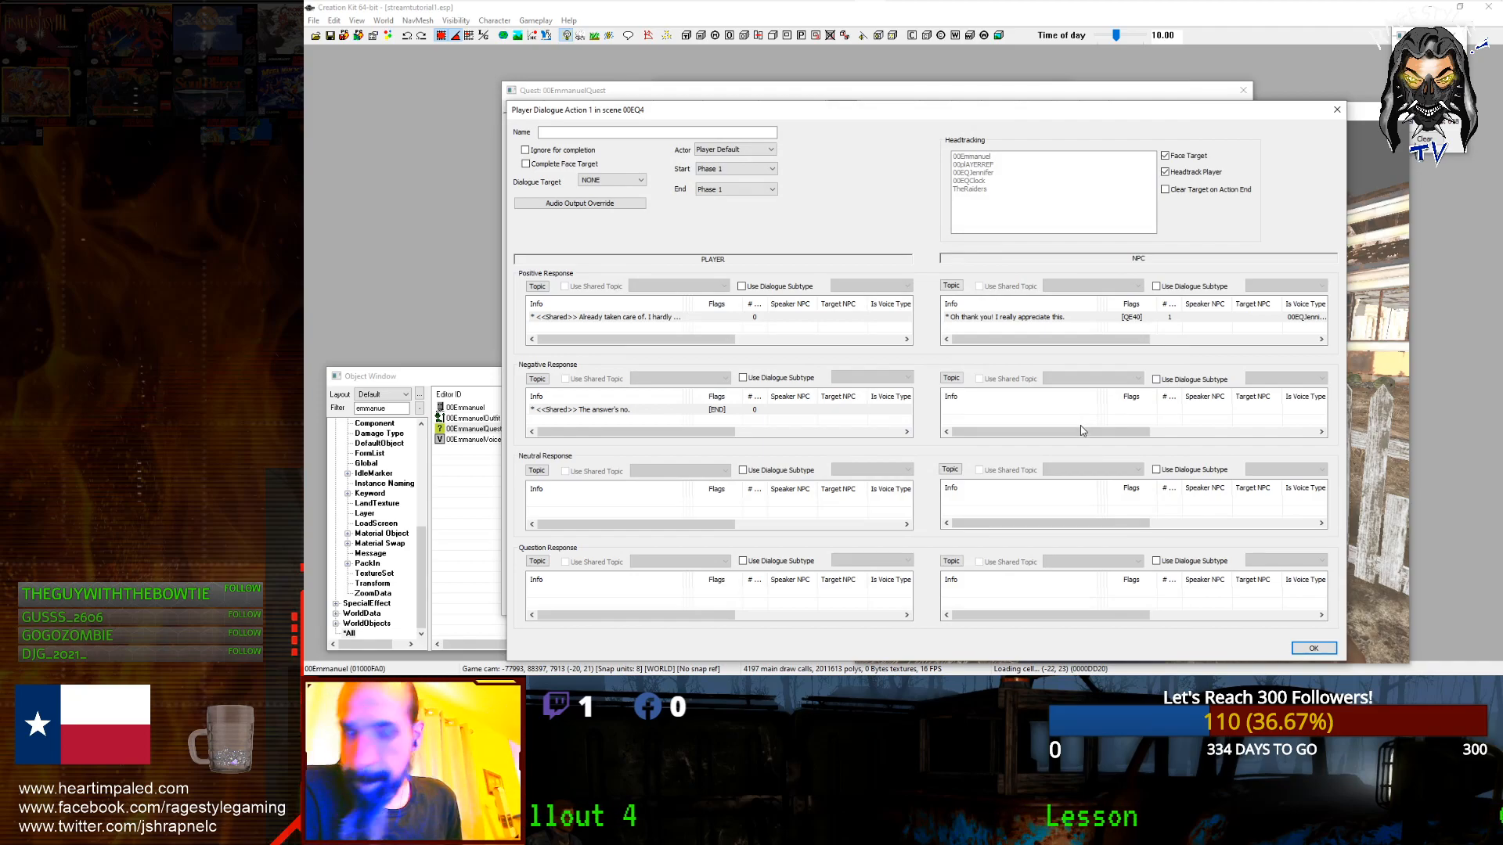
pyautogui.click(1335, 111)
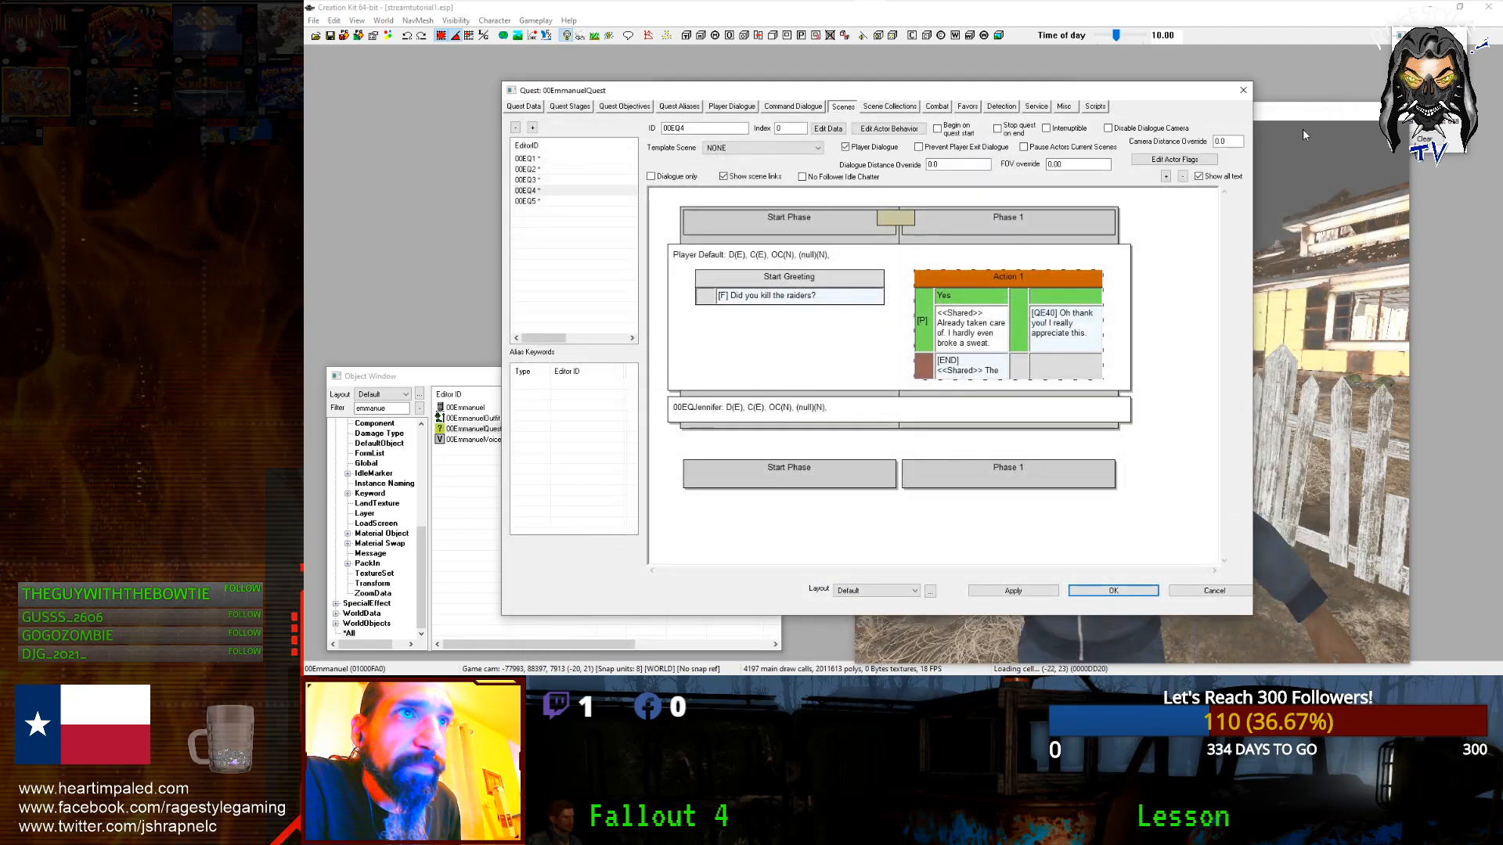
pyautogui.click(527, 201)
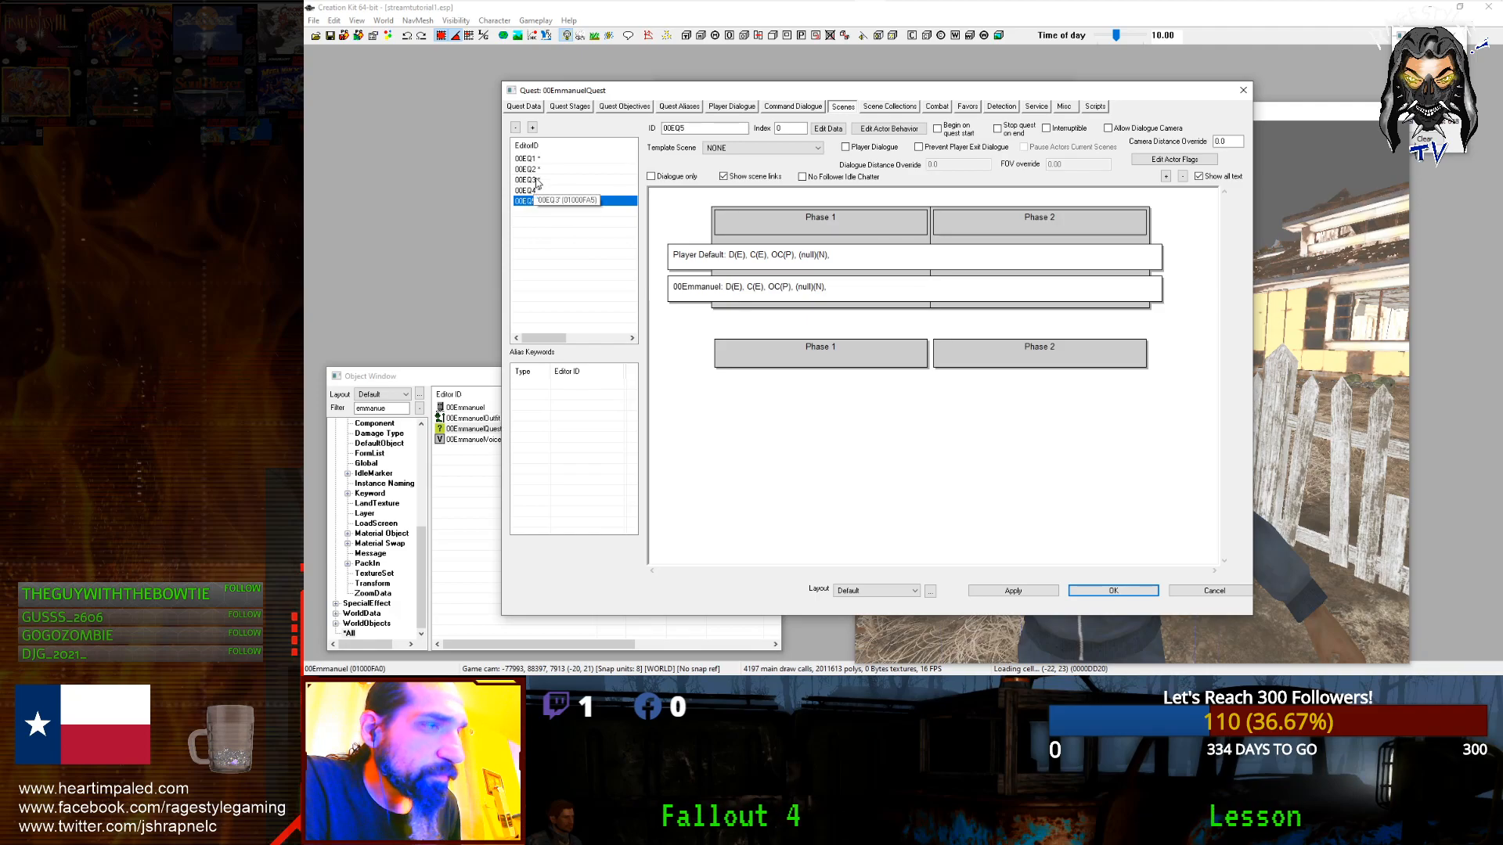
# Step: Look through the phases and actions of scenes 00EQ3 and 00EQ2 of the quest
pyautogui.click(537, 180)
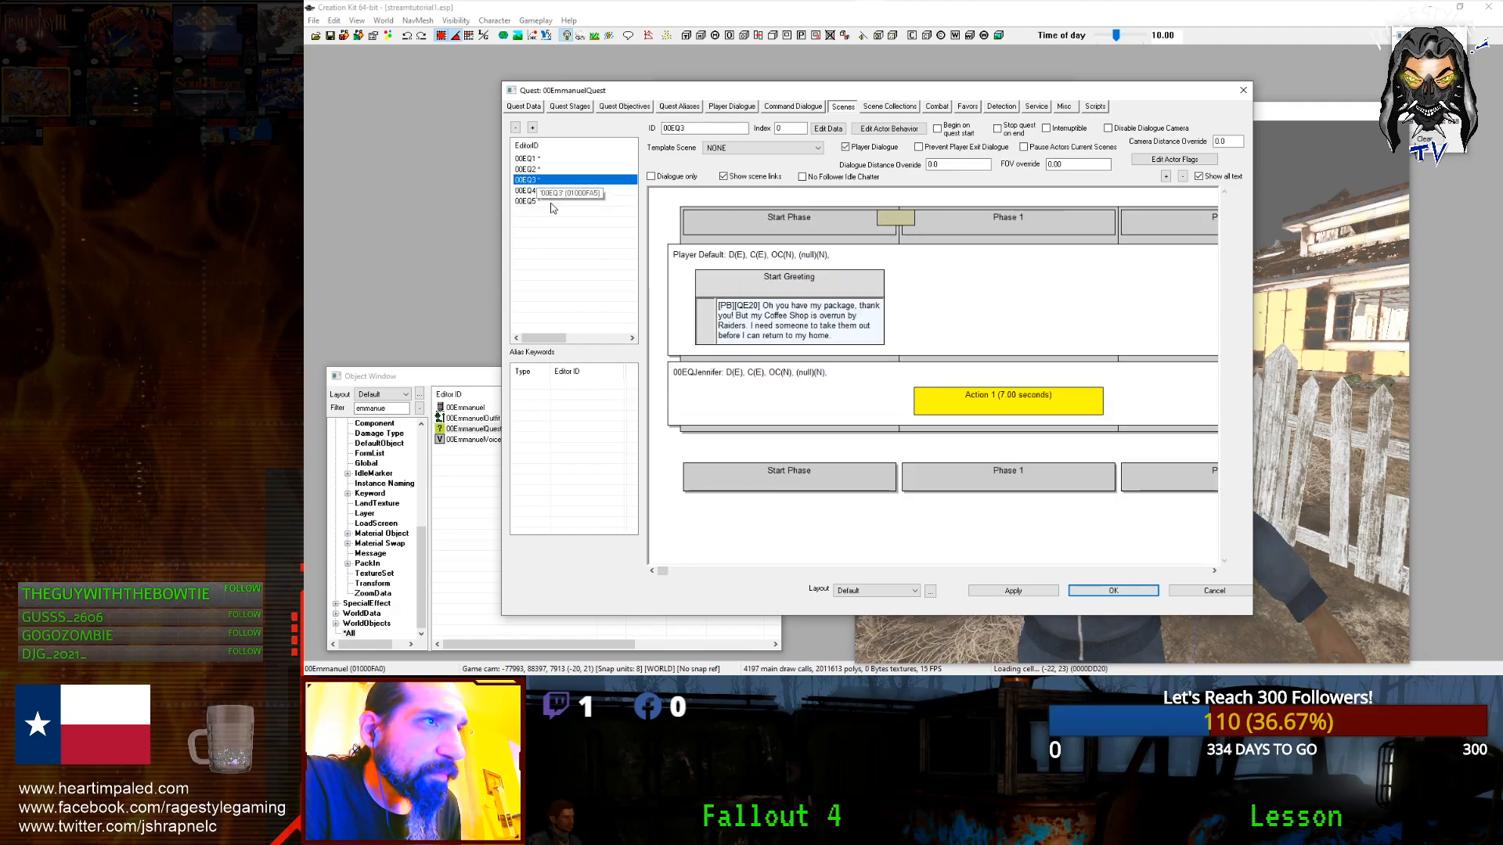
pyautogui.moveTo(664, 572); pyautogui.dragTo(1177, 569)
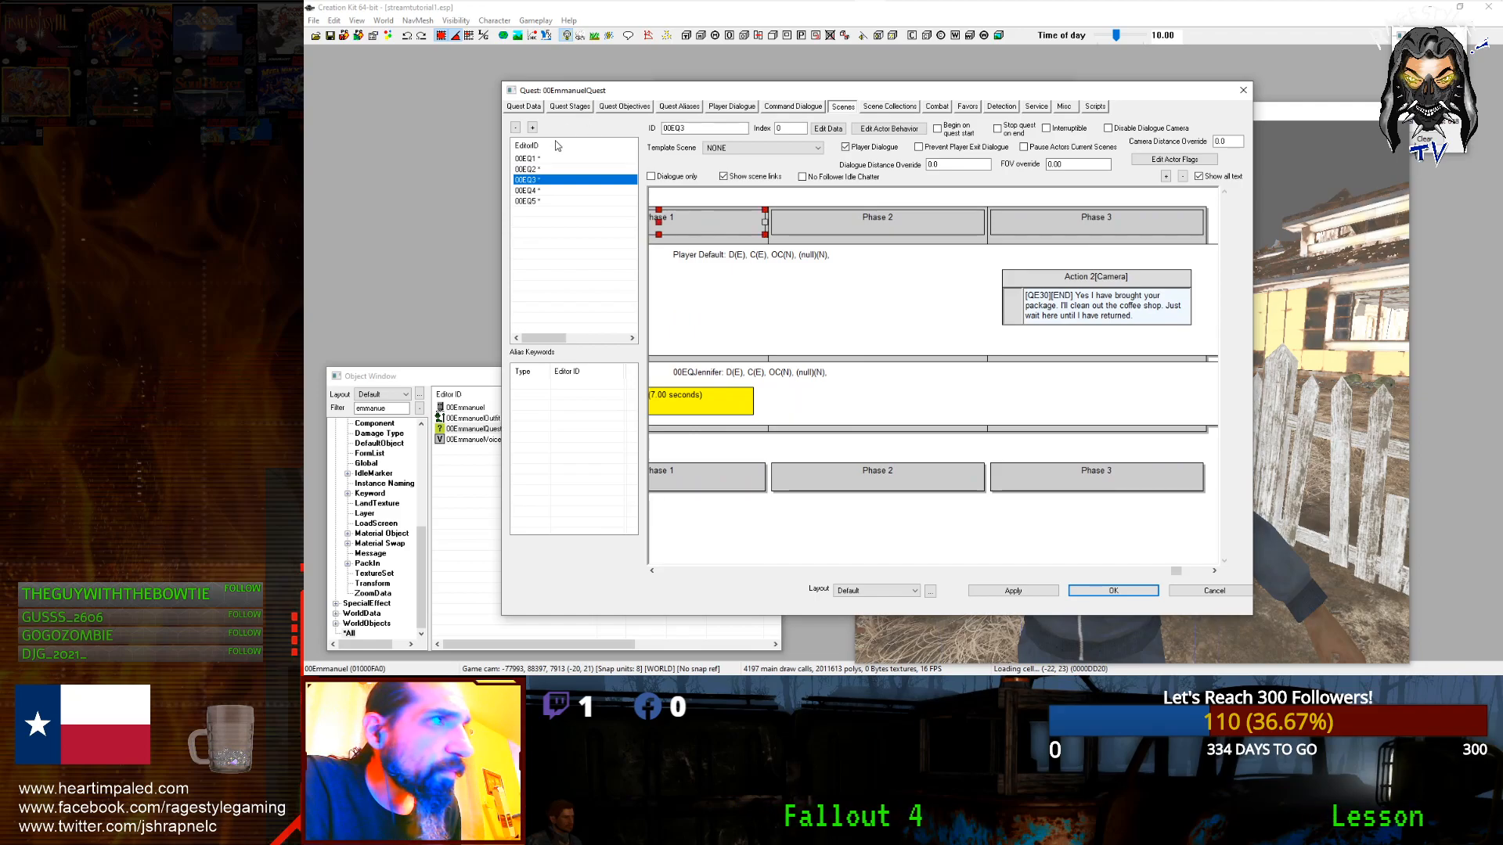
pyautogui.click(549, 170)
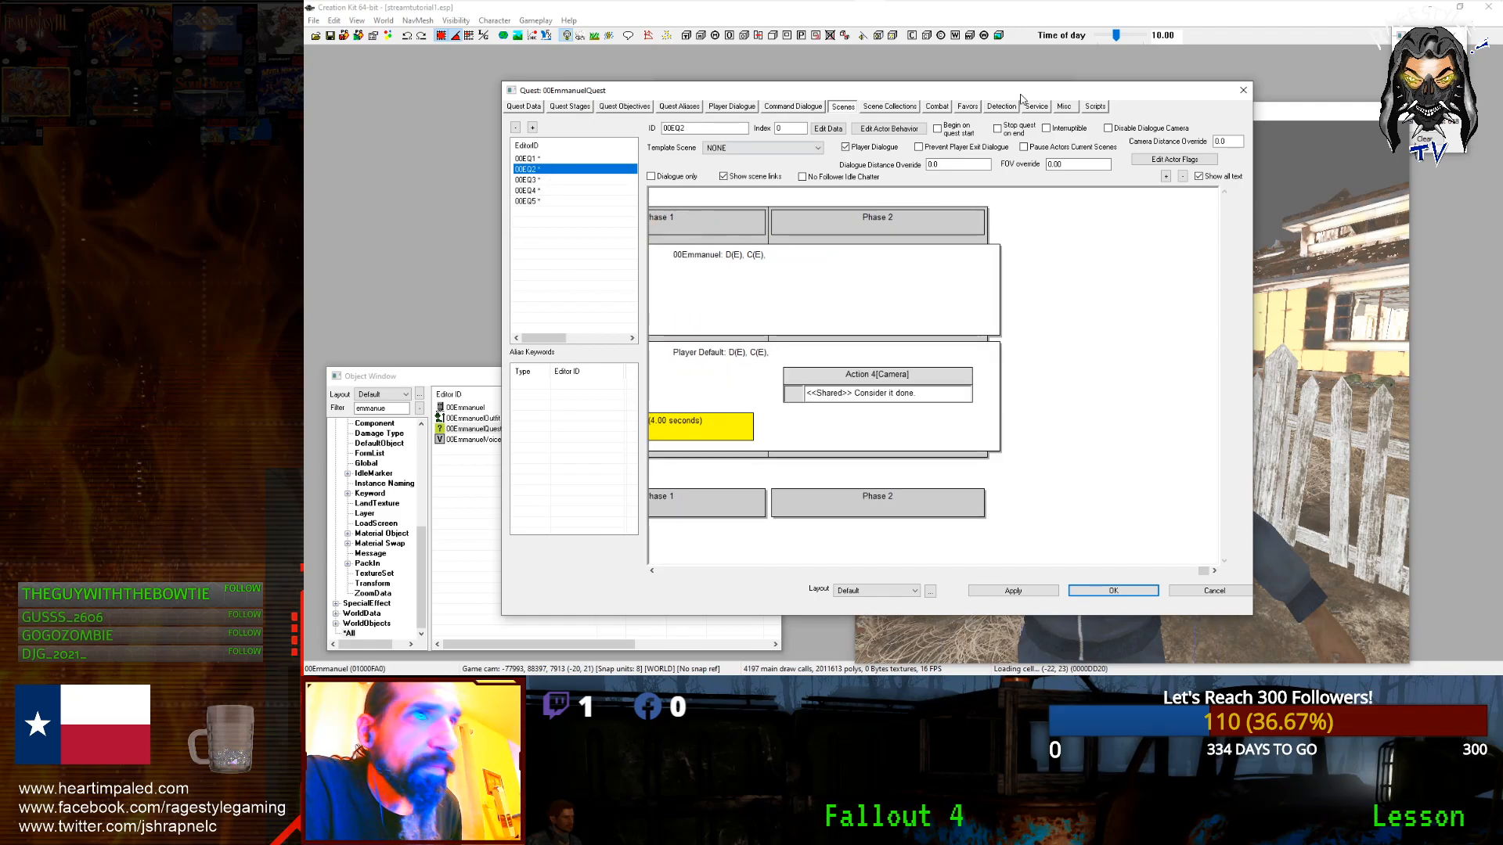
# Step: Among the quest's miscellaneous greetings, examine the voice file entry of the "Hey there! Can you help me for a second?" response, and cancel both dialogs
pyautogui.click(1062, 107)
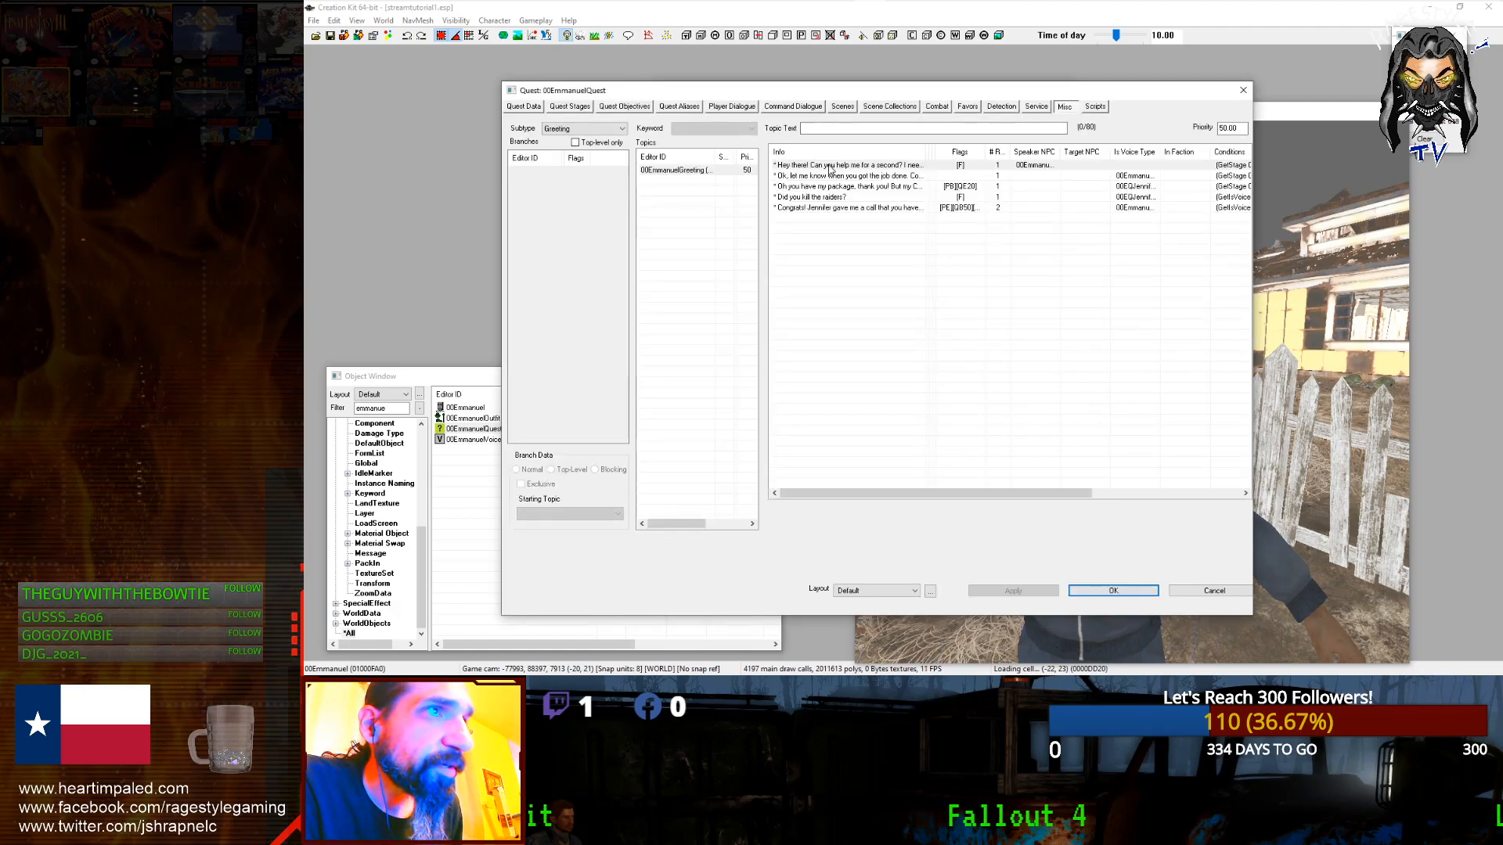
pyautogui.click(829, 167)
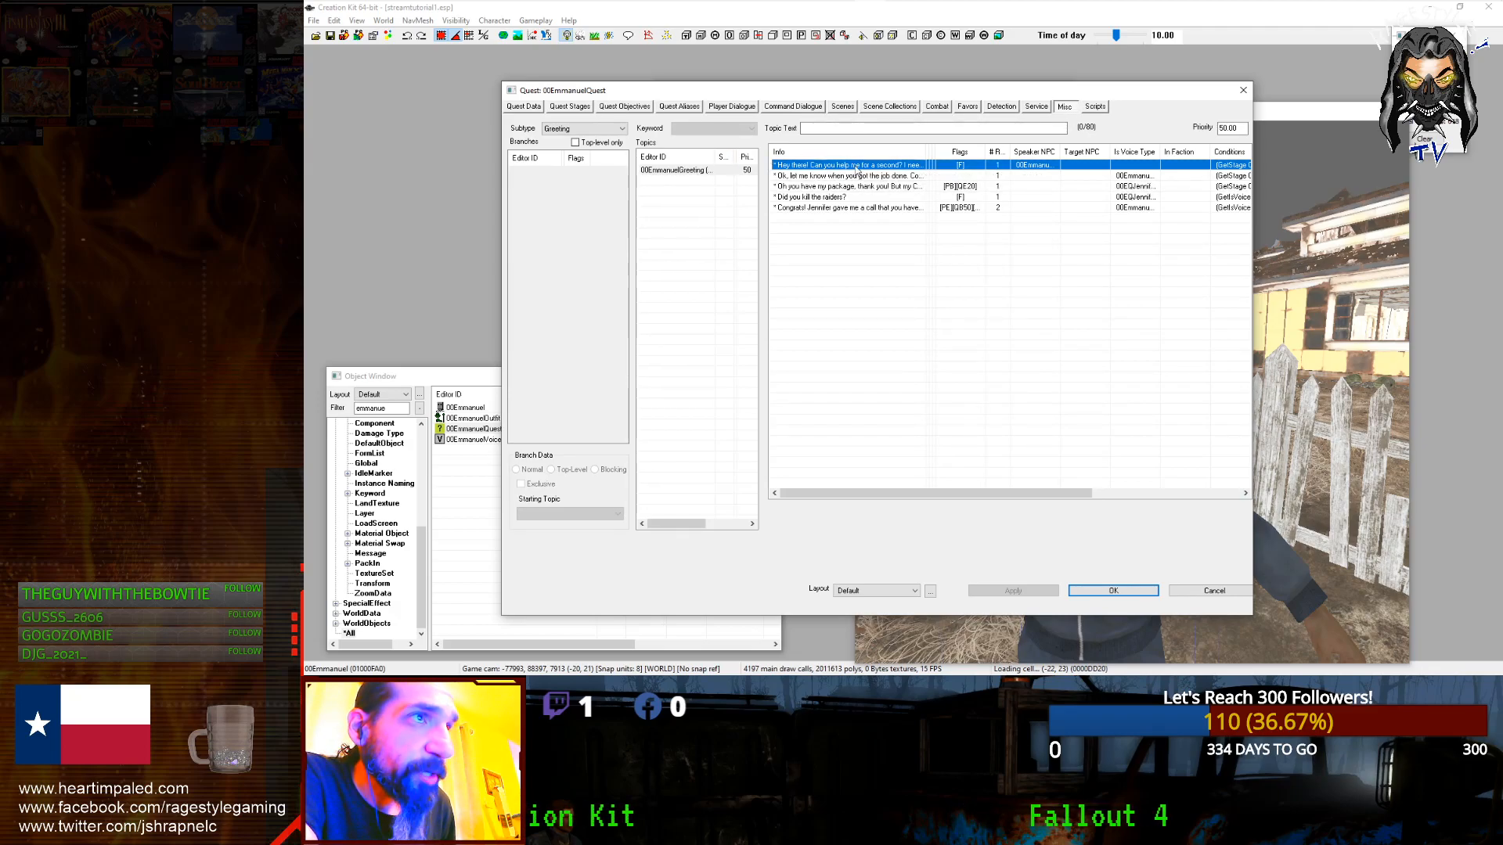
pyautogui.click(849, 177)
pyautogui.doubleClick(872, 166)
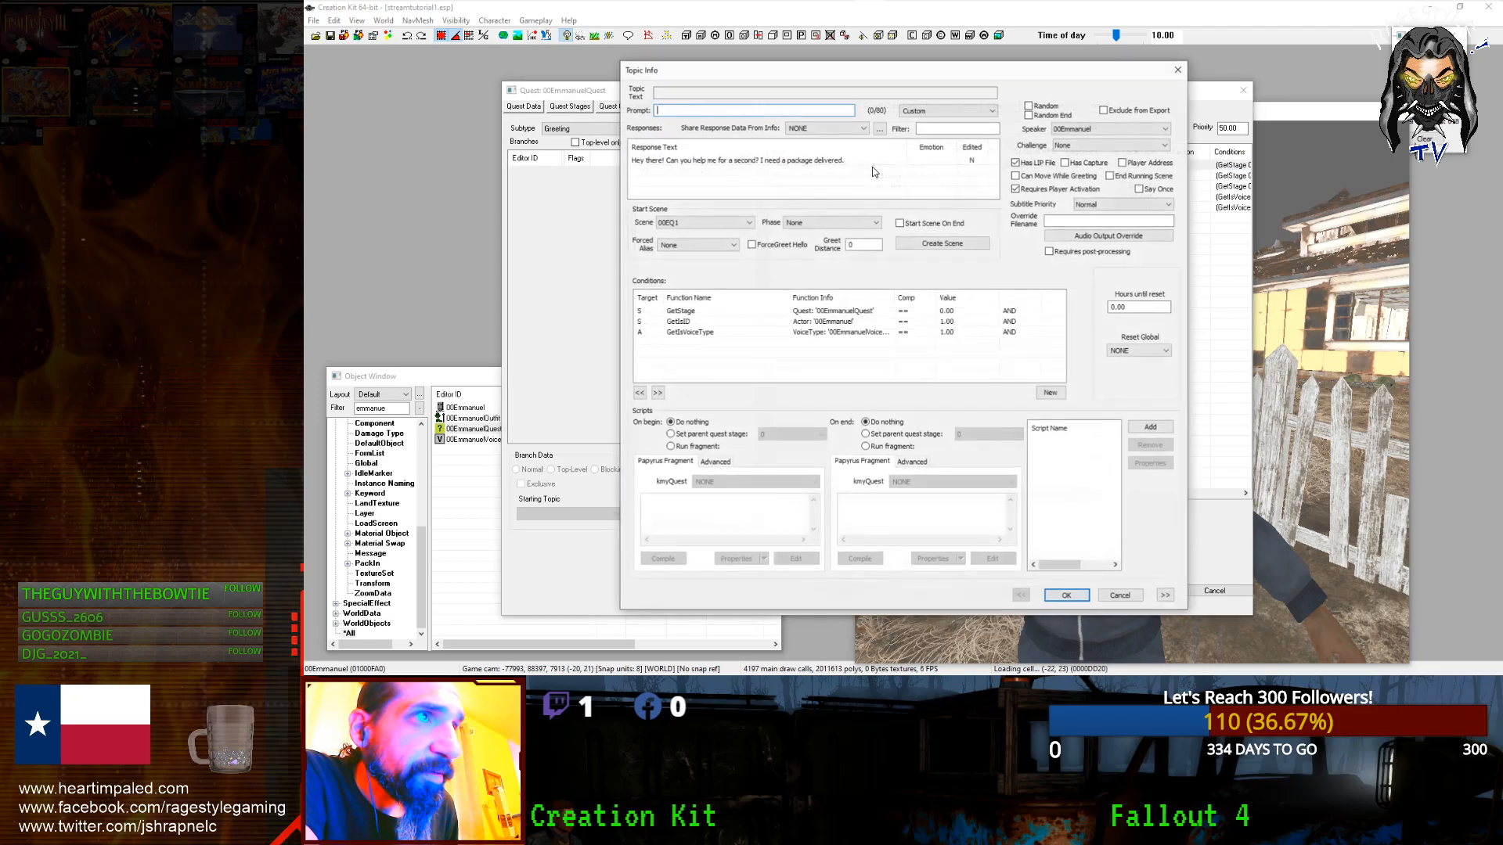
pyautogui.doubleClick(847, 160)
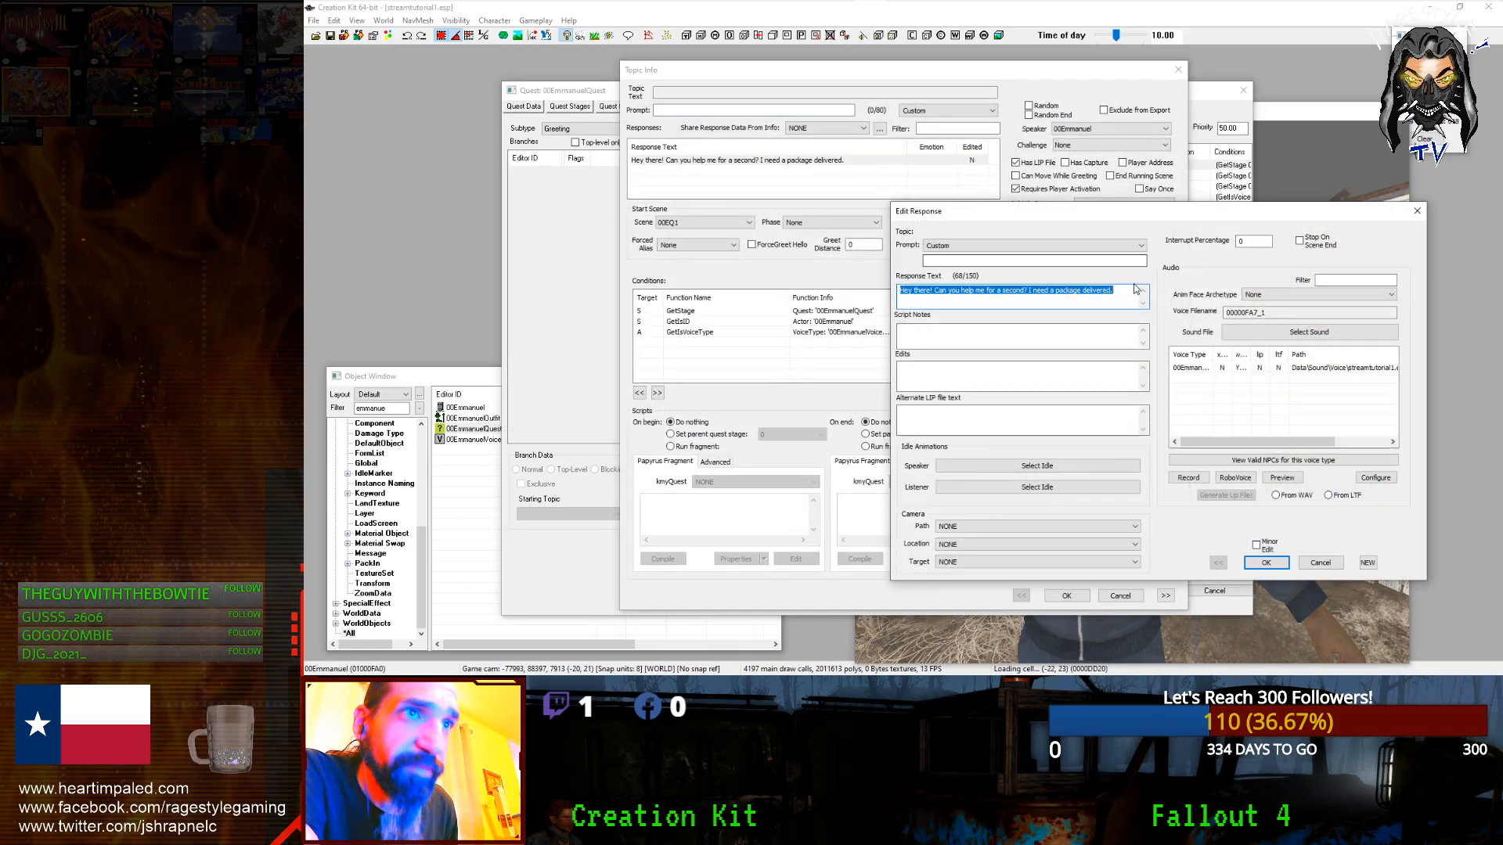
pyautogui.click(1320, 565)
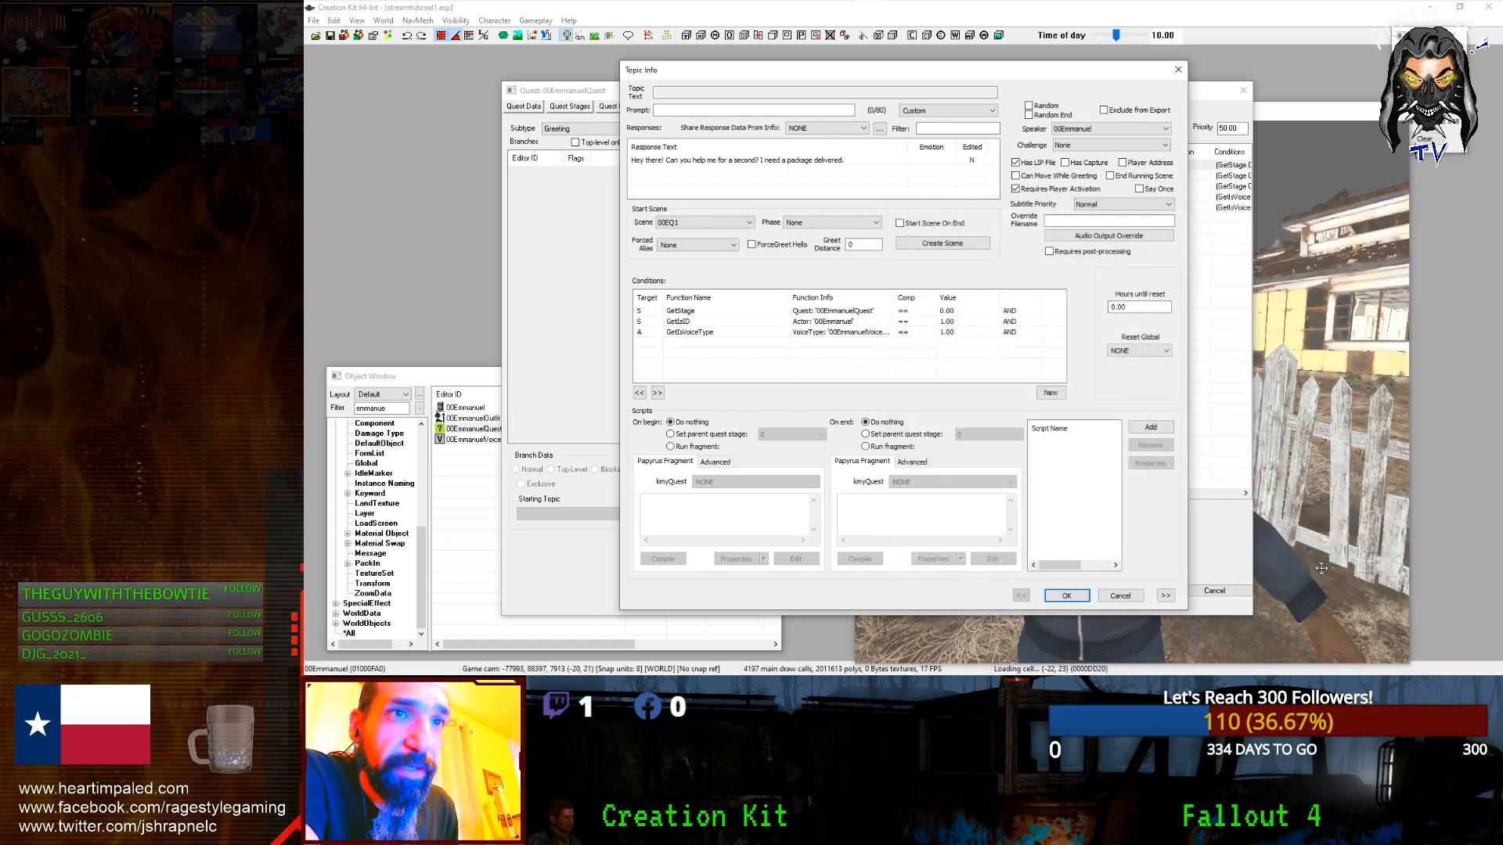
pyautogui.click(1120, 596)
# Step: Open the "Ok, let me know when you got the job done" greeting's response and copy its voice filename
pyautogui.doubleClick(887, 176)
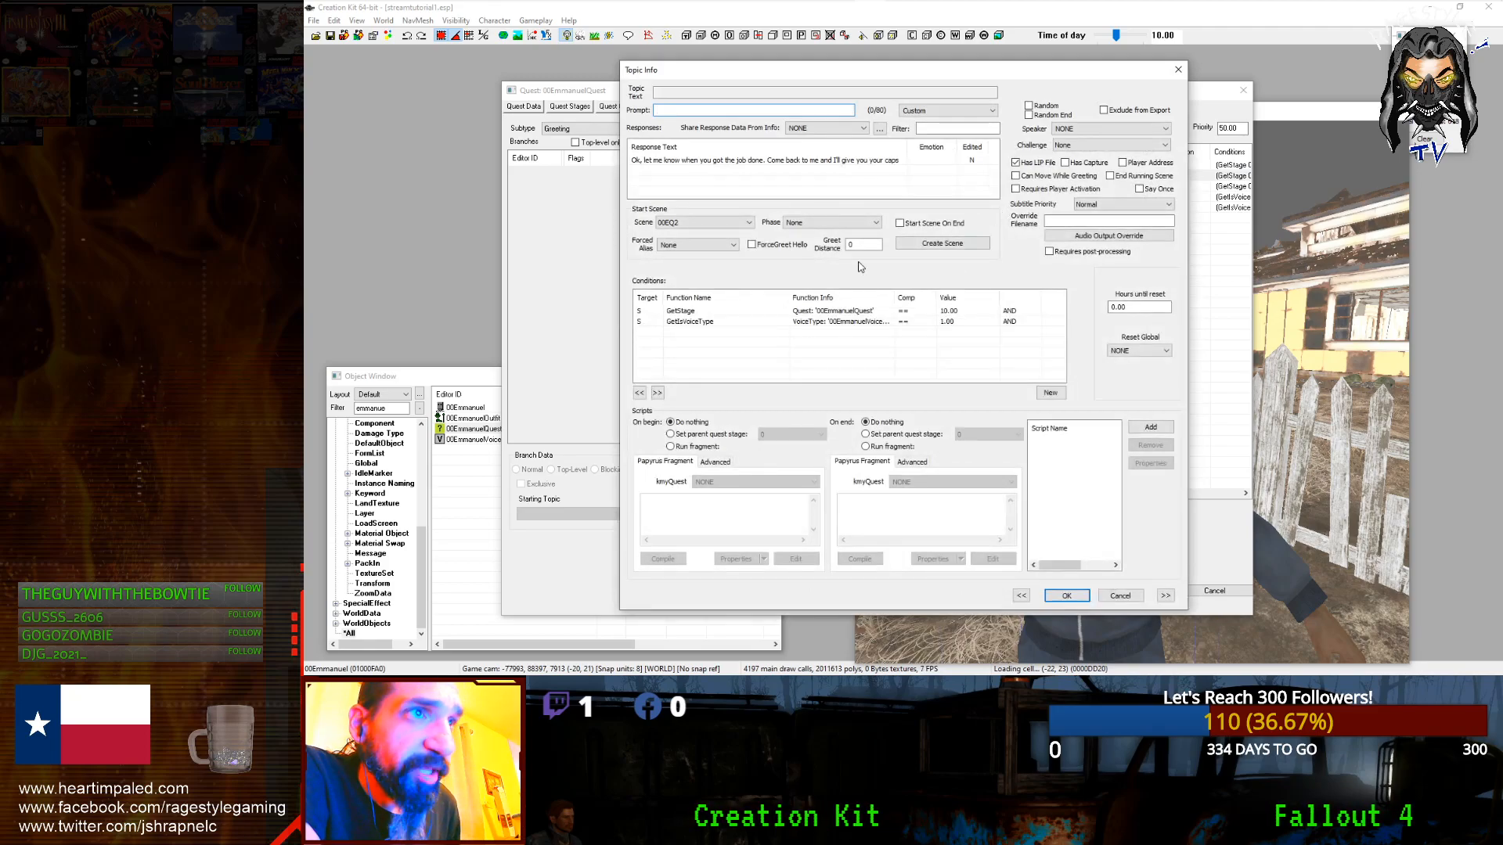
pyautogui.doubleClick(904, 162)
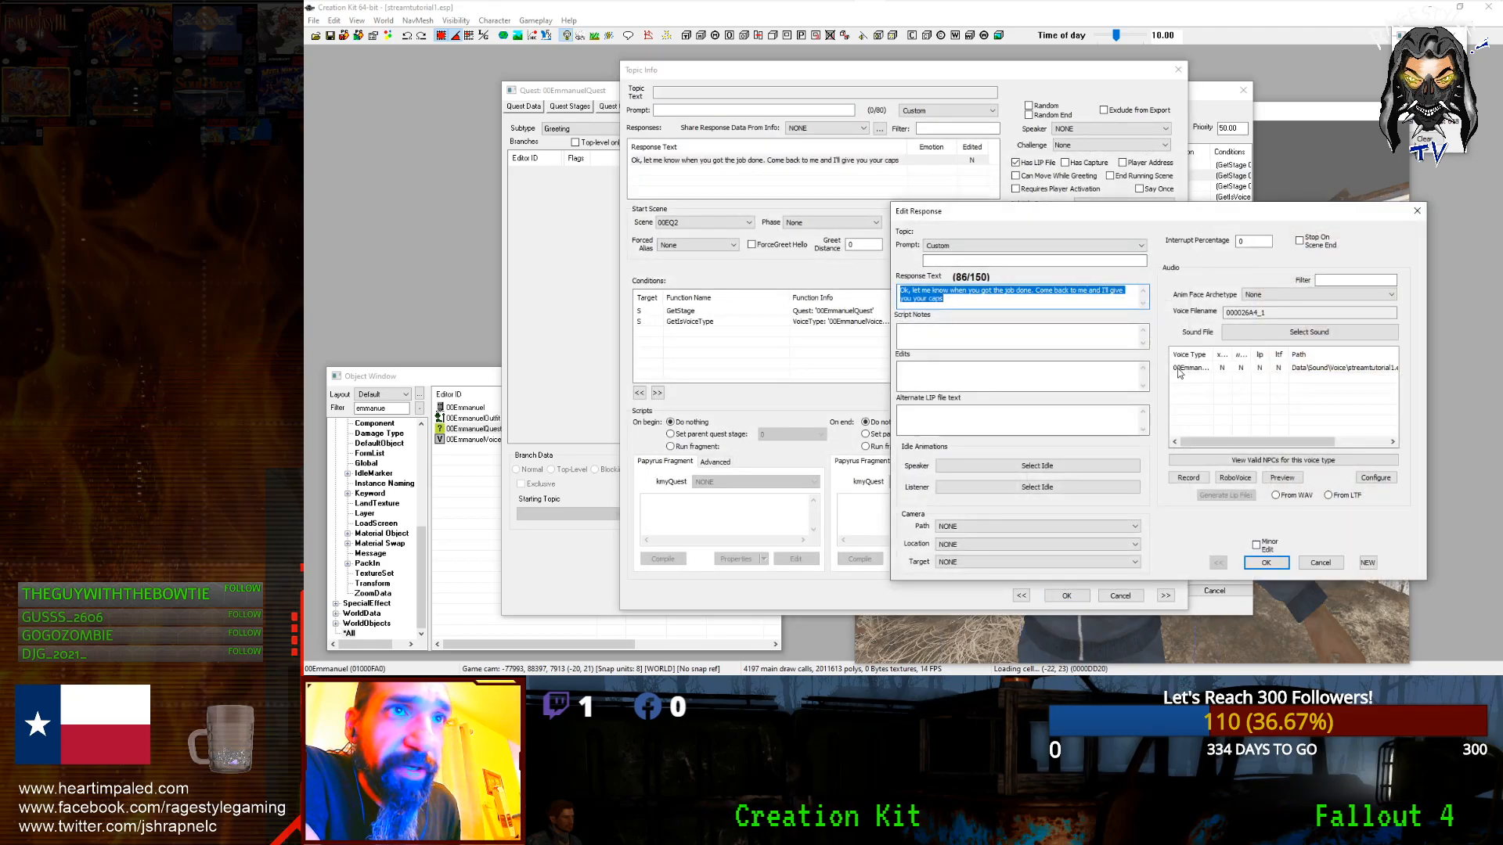
pyautogui.doubleClick(1291, 313)
pyautogui.hotkey('ctrl', 'c')
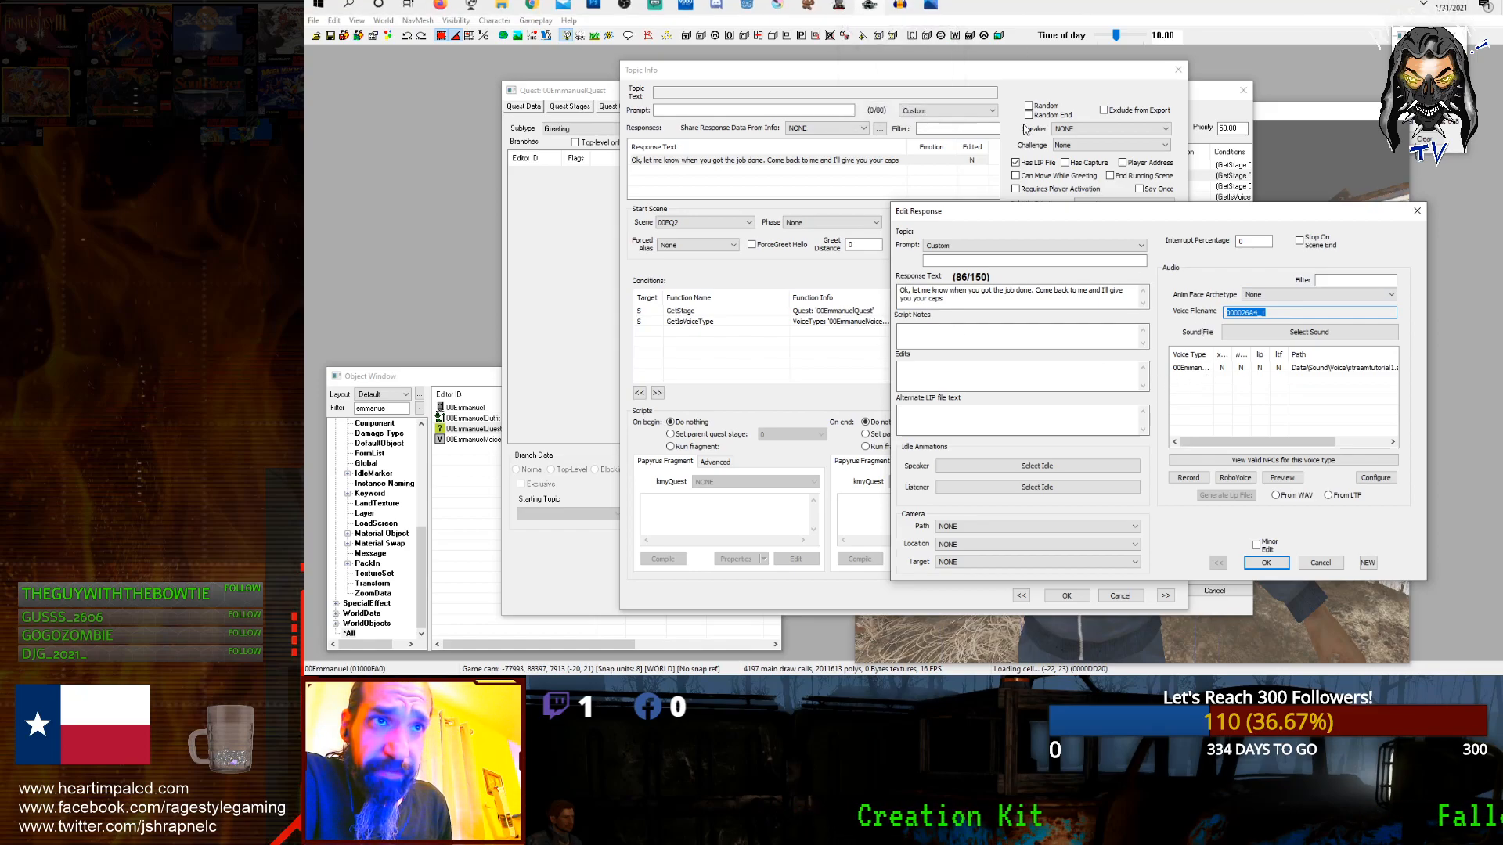
# Step: Switch to Audacity and undo the previous recording until the project is empty
pyautogui.click(900, 12)
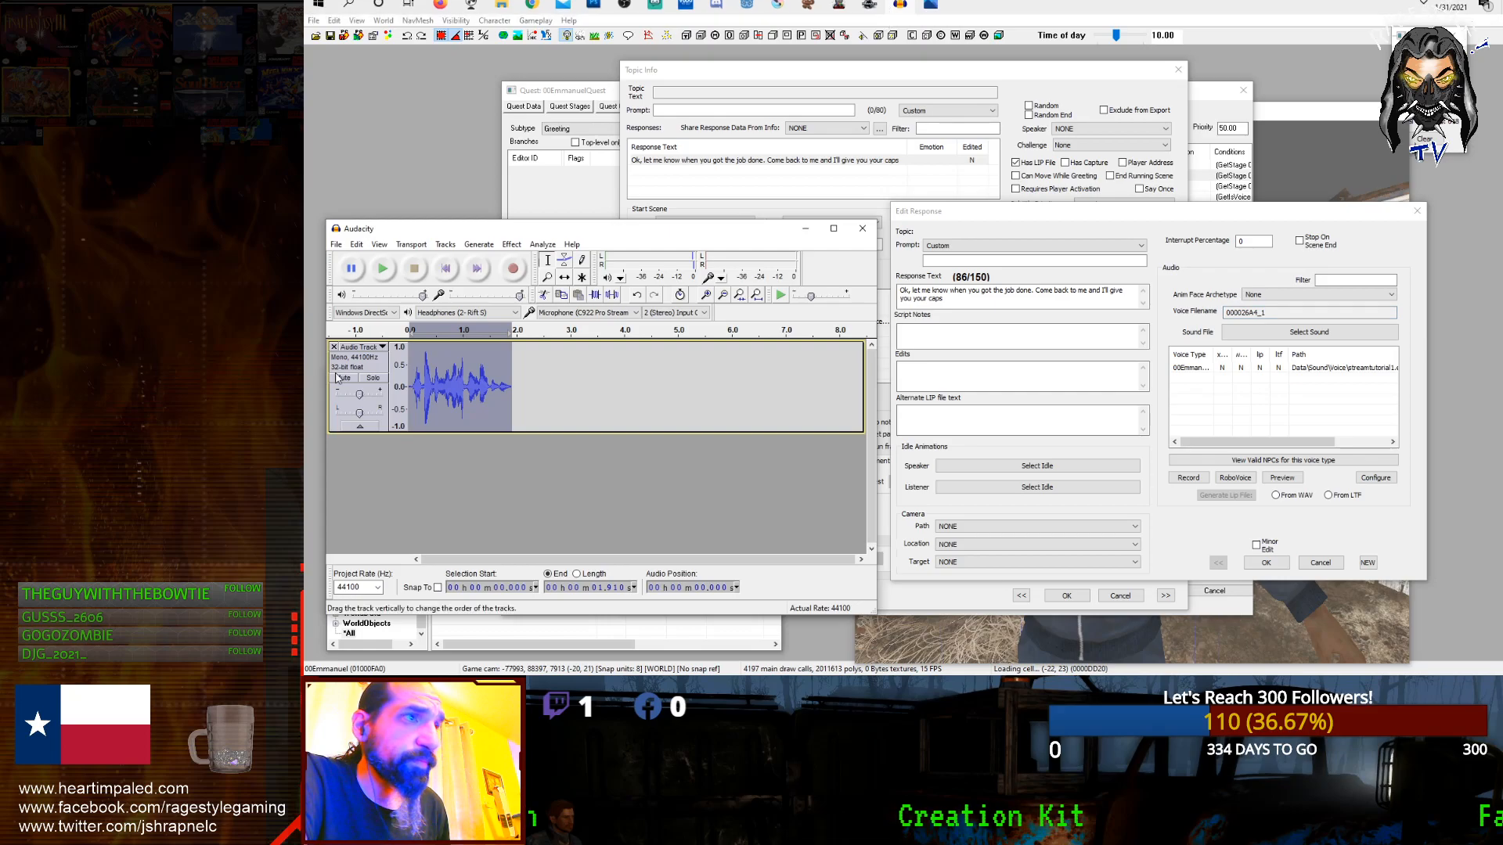
pyautogui.hotkey('ctrl', 'z')
pyautogui.hotkey('ctrl', 'z')
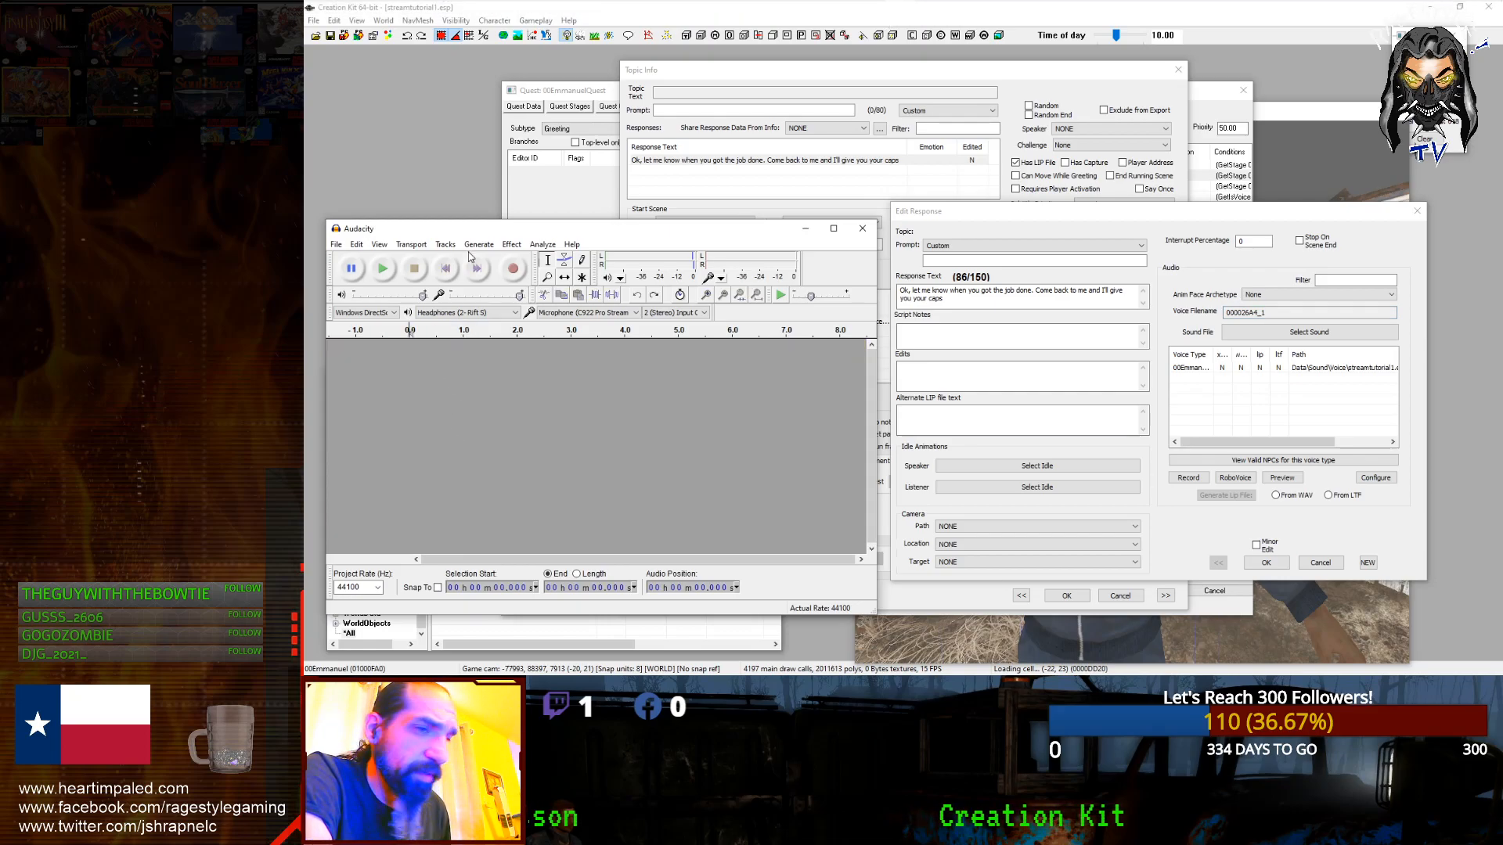
pyautogui.click(511, 267)
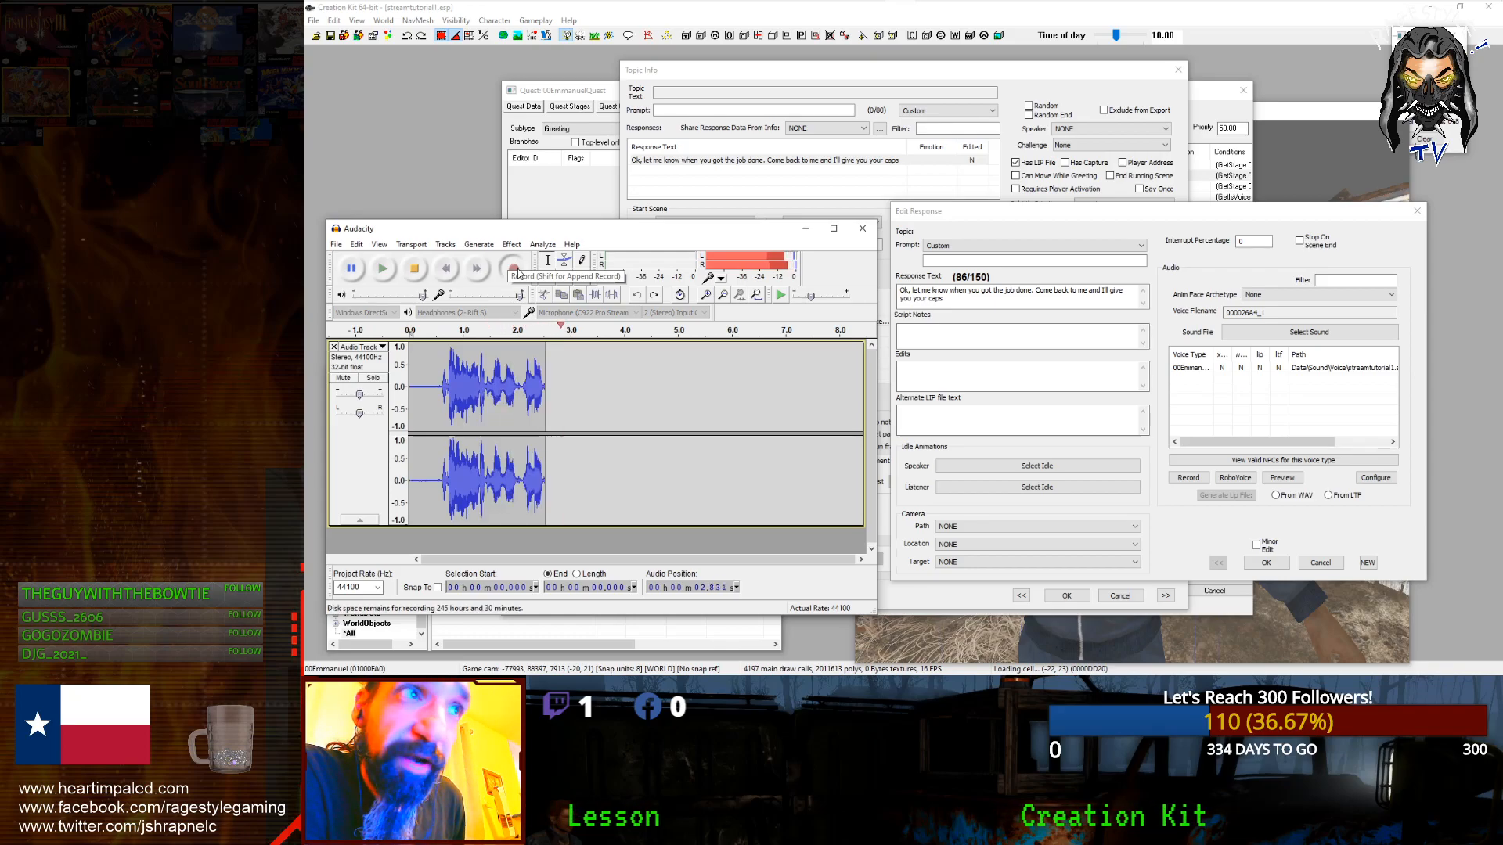
pyautogui.click(423, 273)
pyautogui.hotkey('ctrl', 'z')
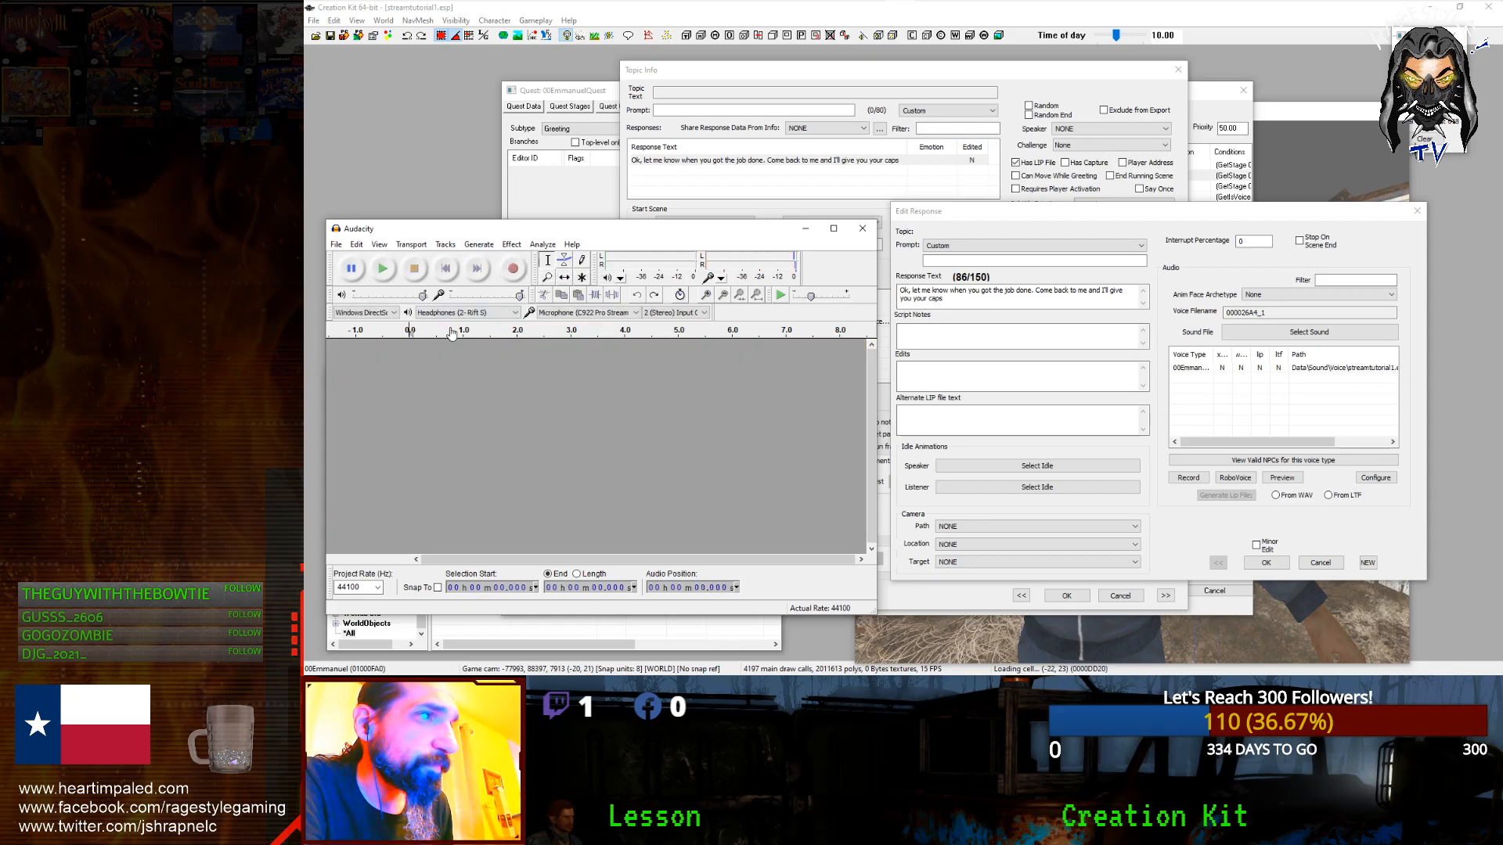
# Step: Record the "Ok, let me know when you got the job done" line, trim its end to about 3.4 seconds, and play it back
pyautogui.click(514, 270)
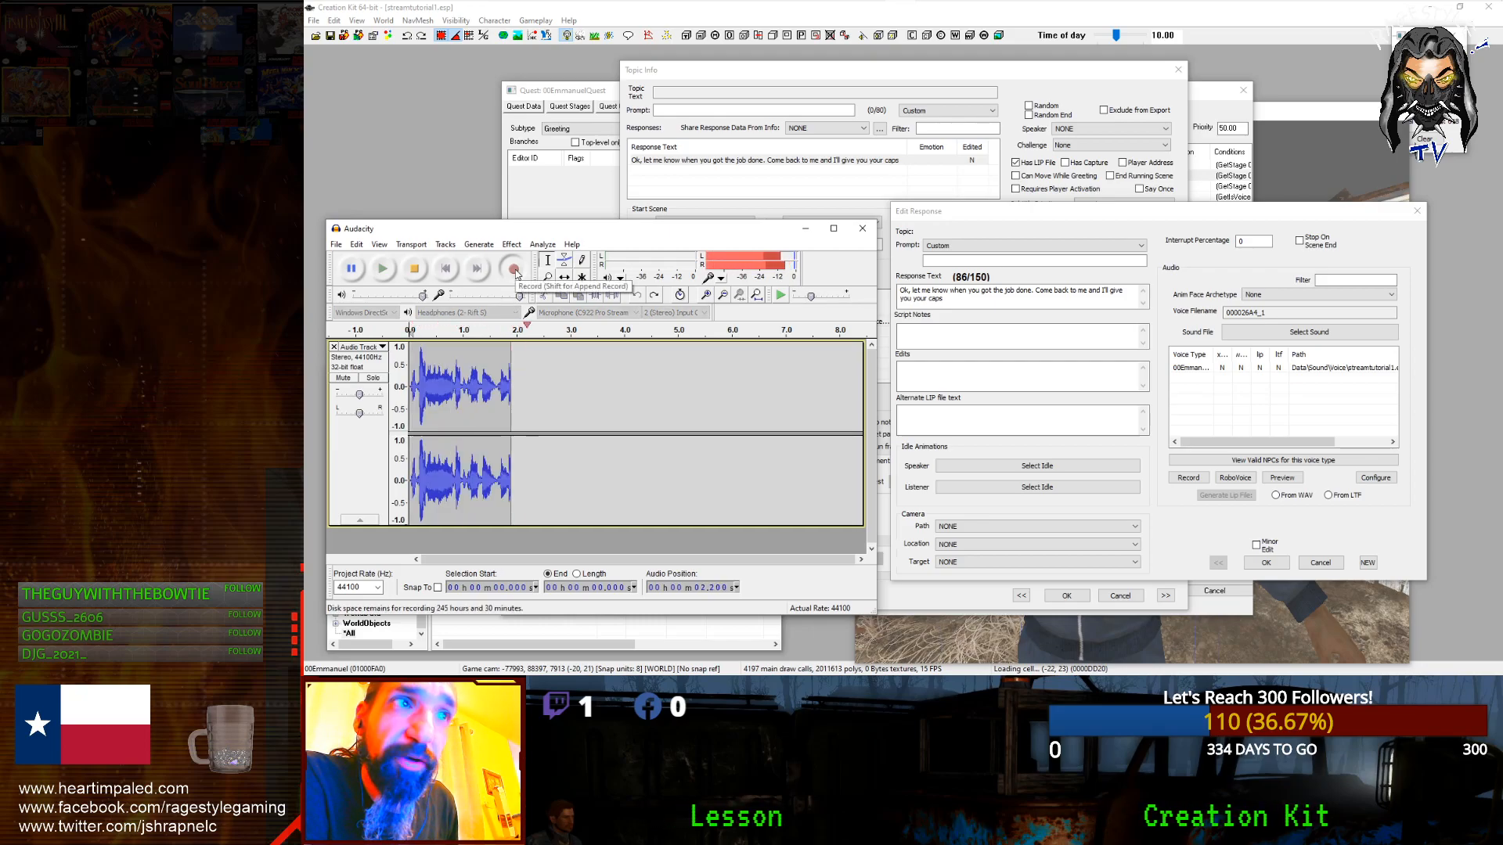
pyautogui.click(420, 272)
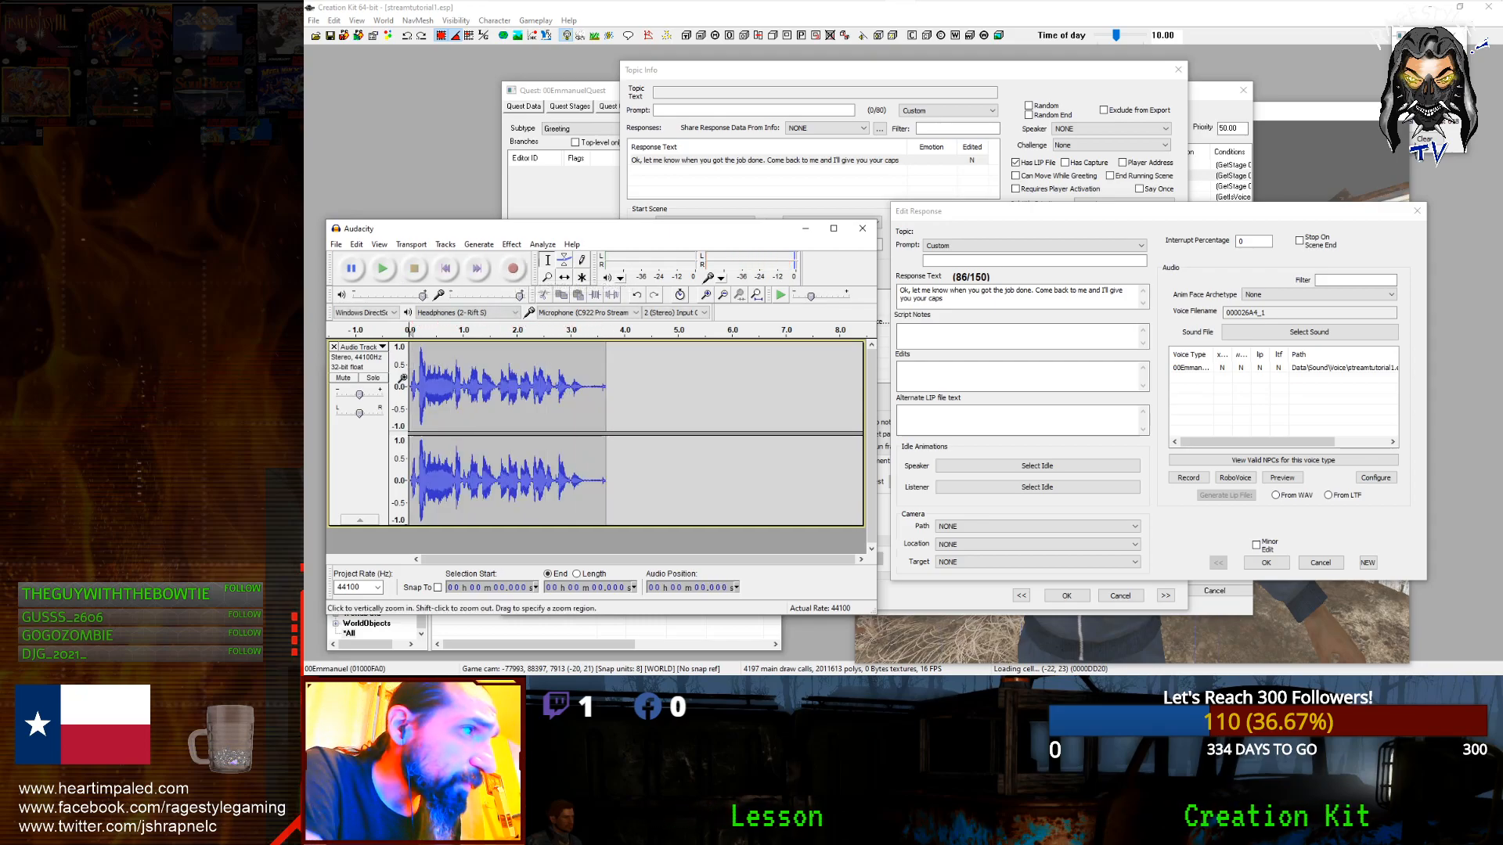
pyautogui.click(594, 404)
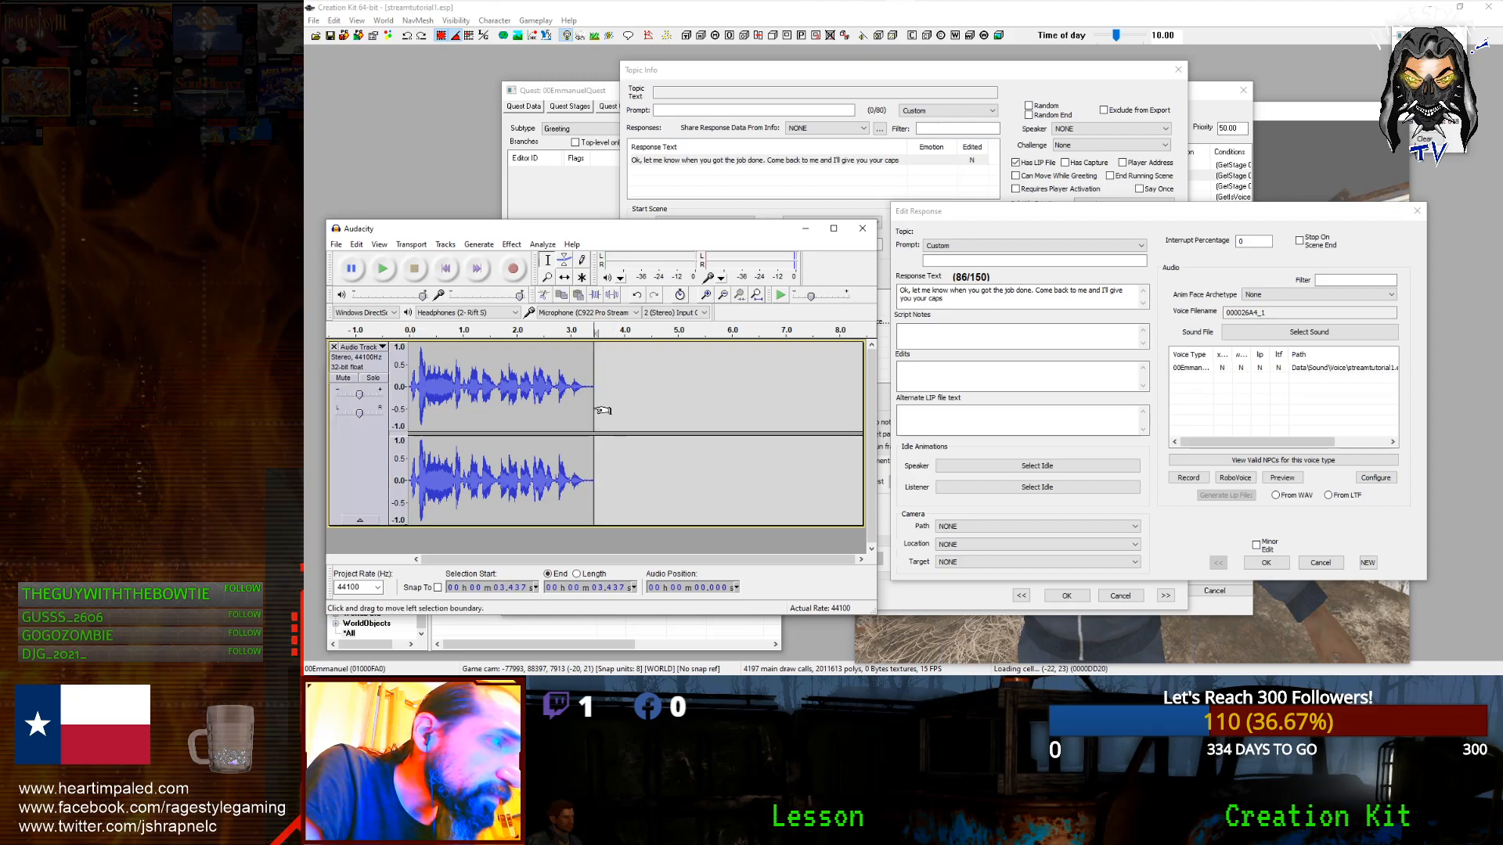
pyautogui.click(385, 272)
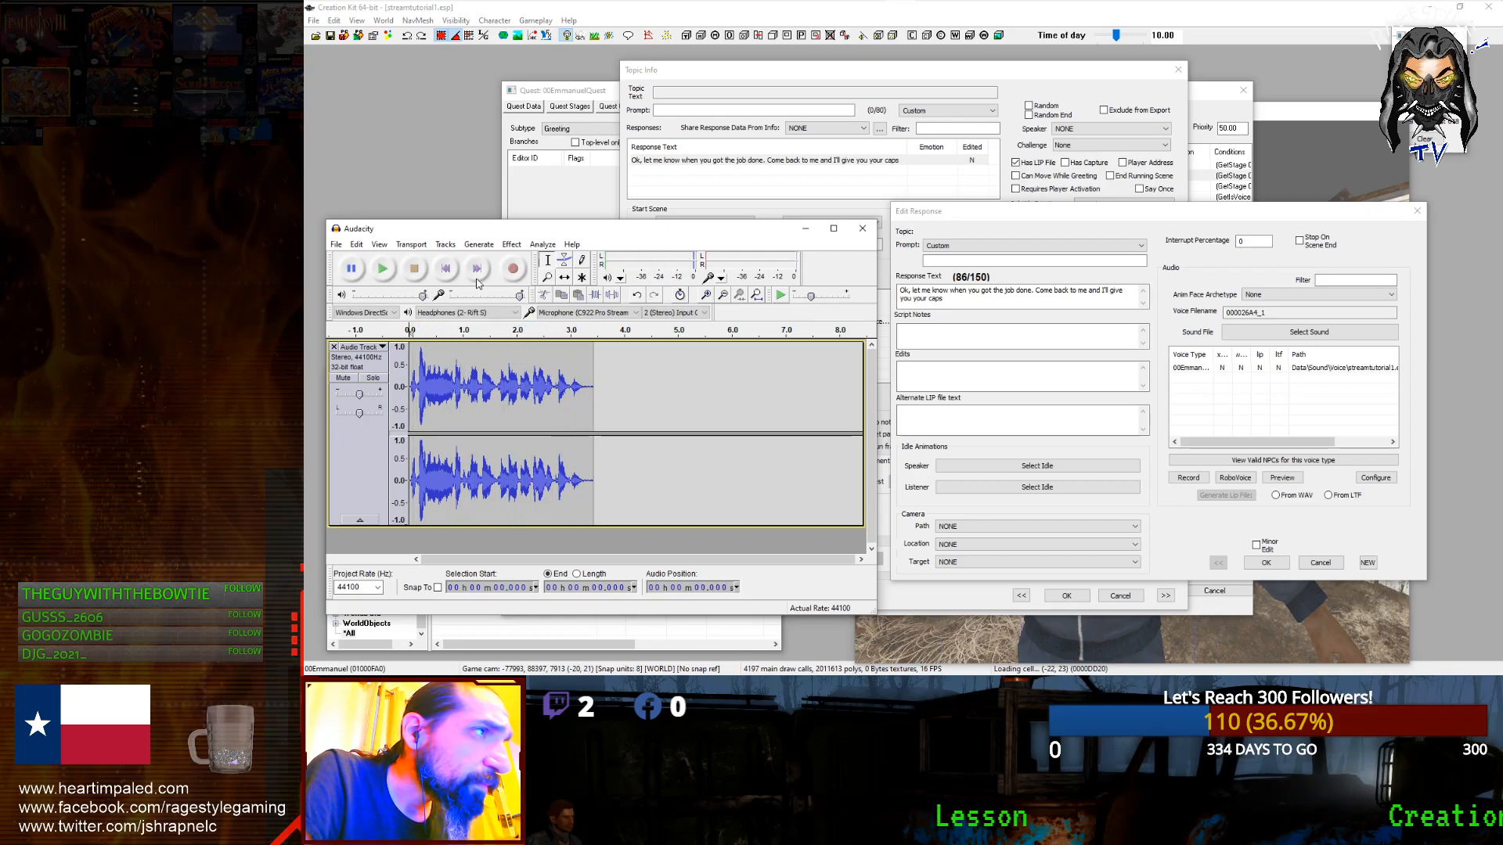
# Step: Convert the recorded stereo track to mono and apply Noise Removal to it
pyautogui.click(478, 244)
pyautogui.moveTo(447, 246)
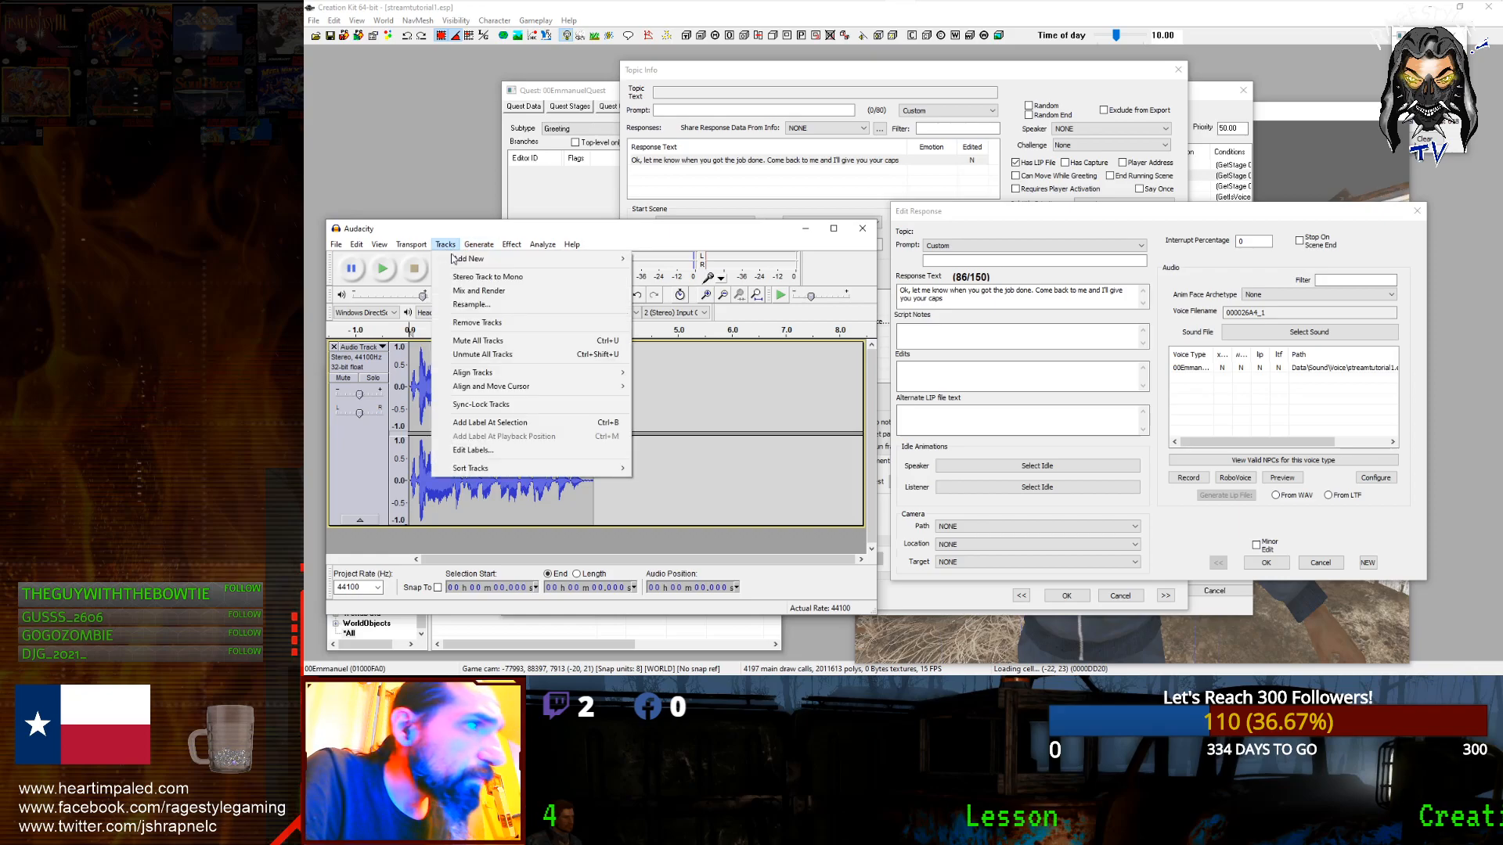
pyautogui.click(487, 277)
pyautogui.click(511, 244)
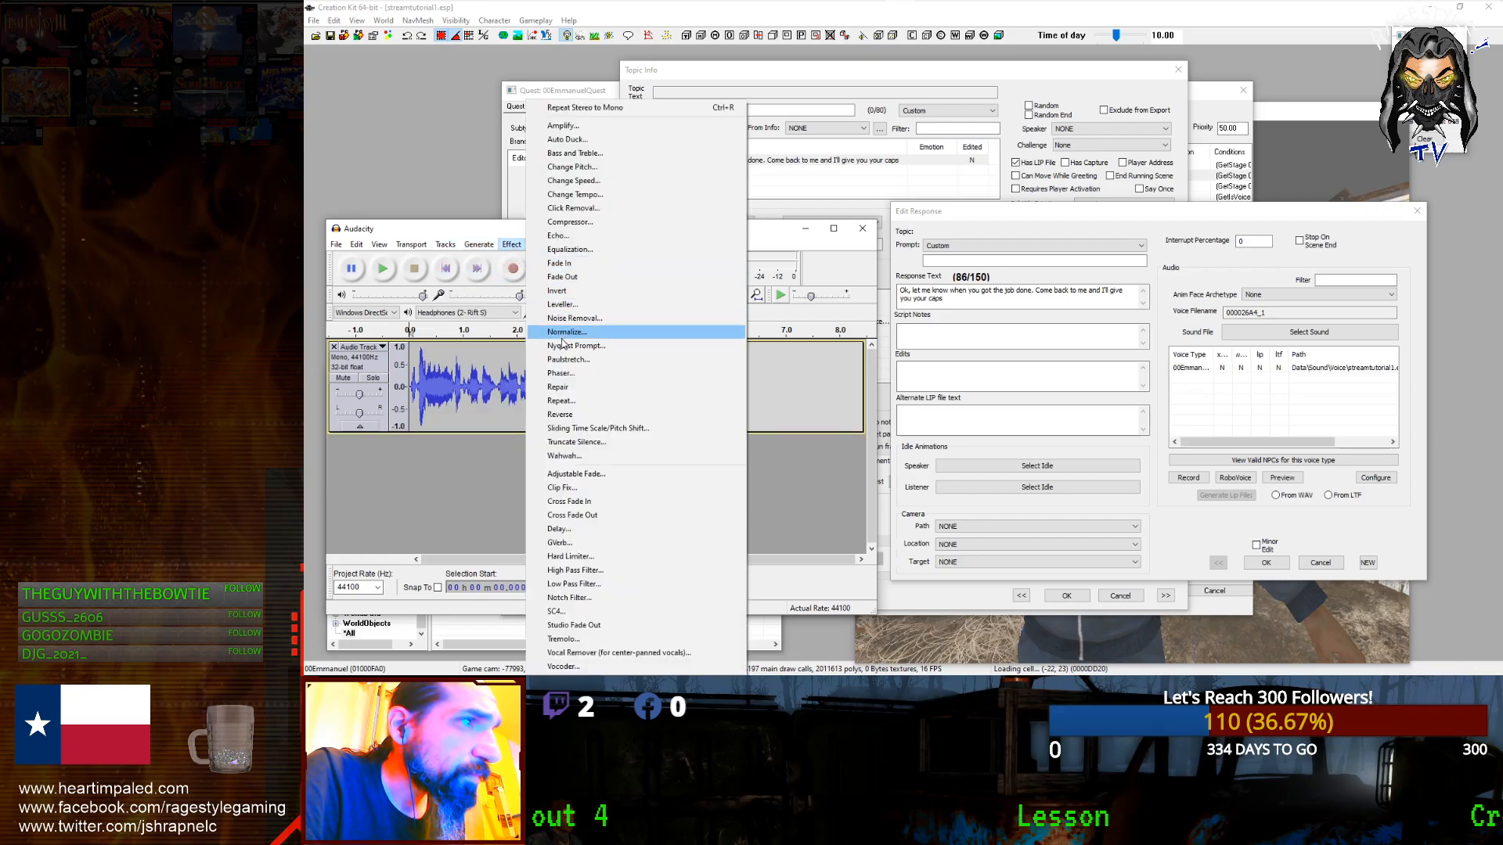
pyautogui.click(574, 318)
pyautogui.click(646, 540)
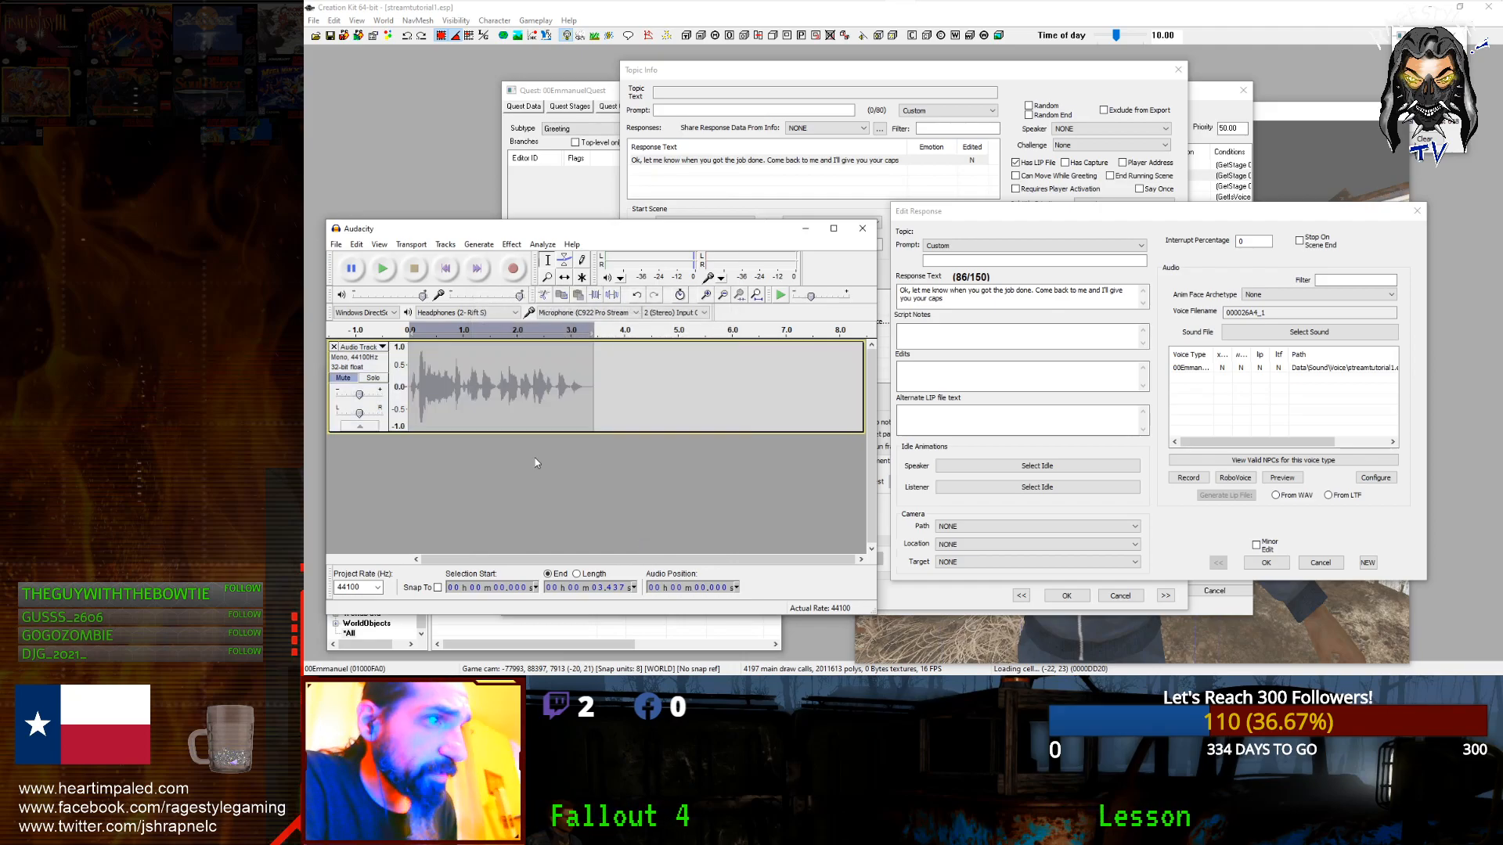
# Step: Try to export the muted voice track
pyautogui.click(338, 245)
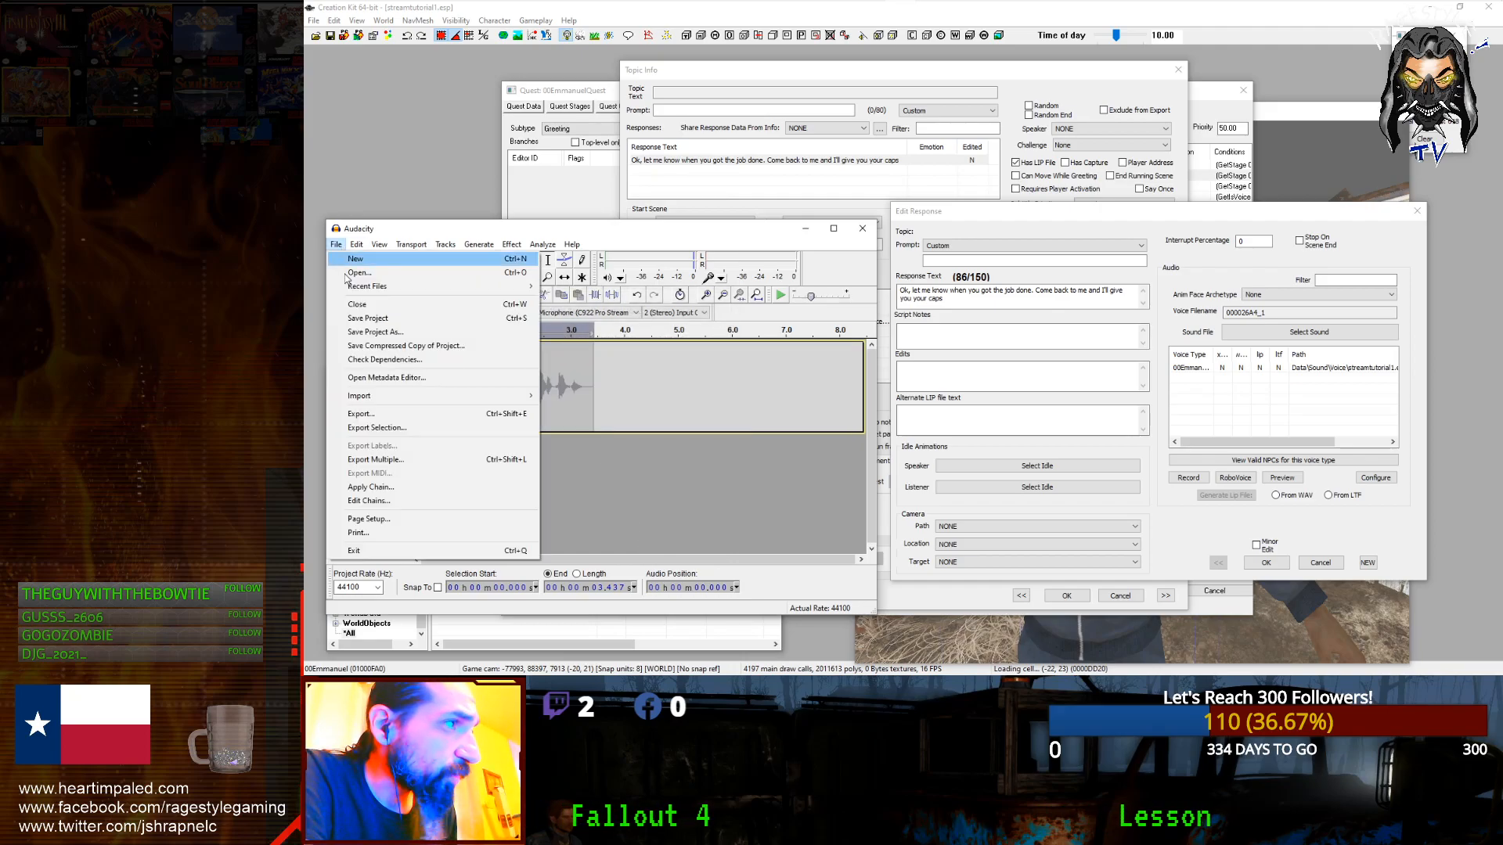
pyautogui.click(389, 414)
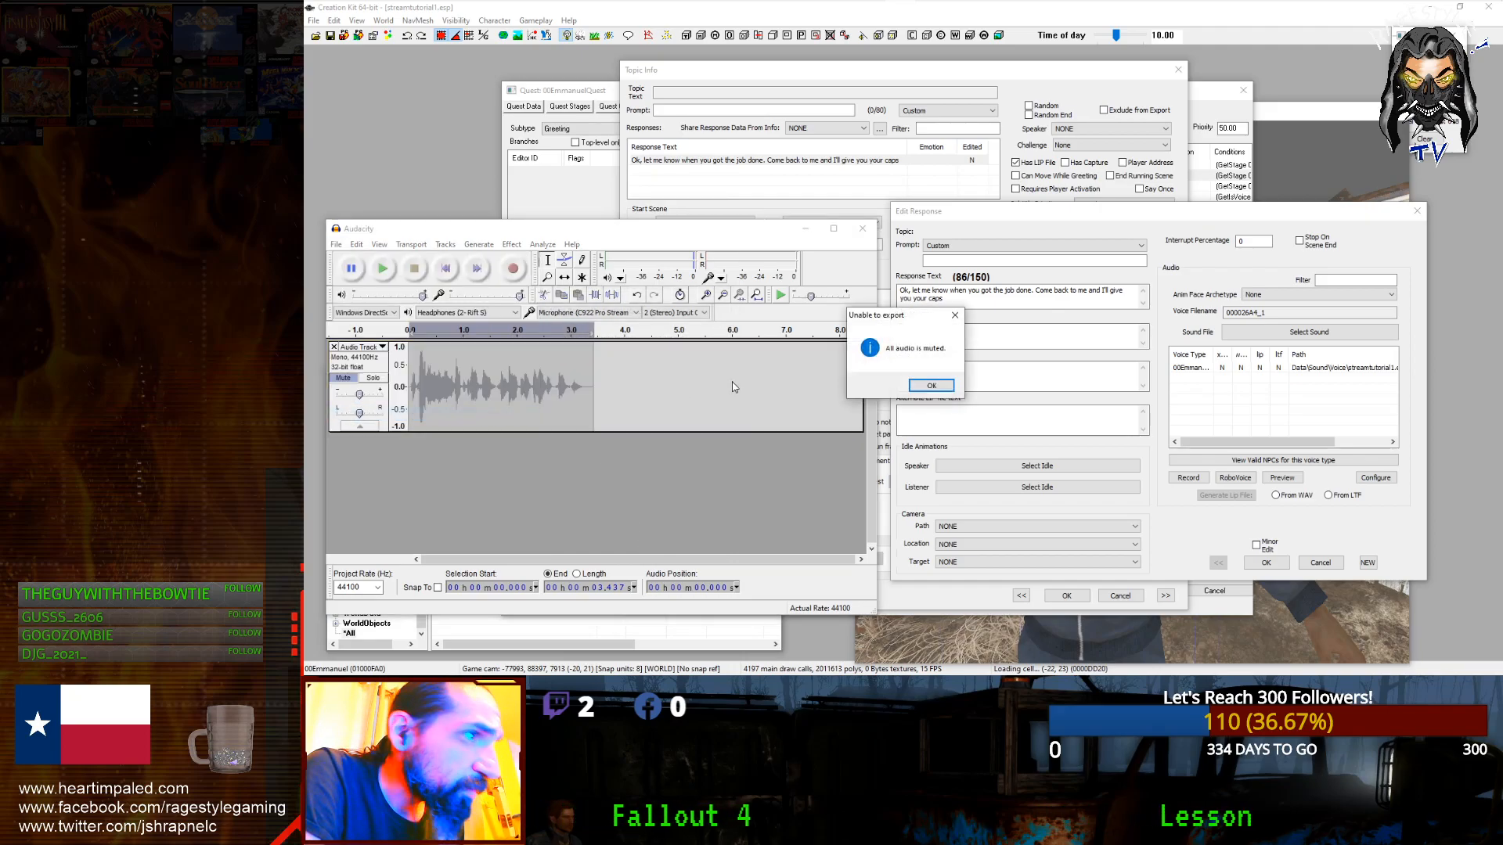
pyautogui.click(919, 385)
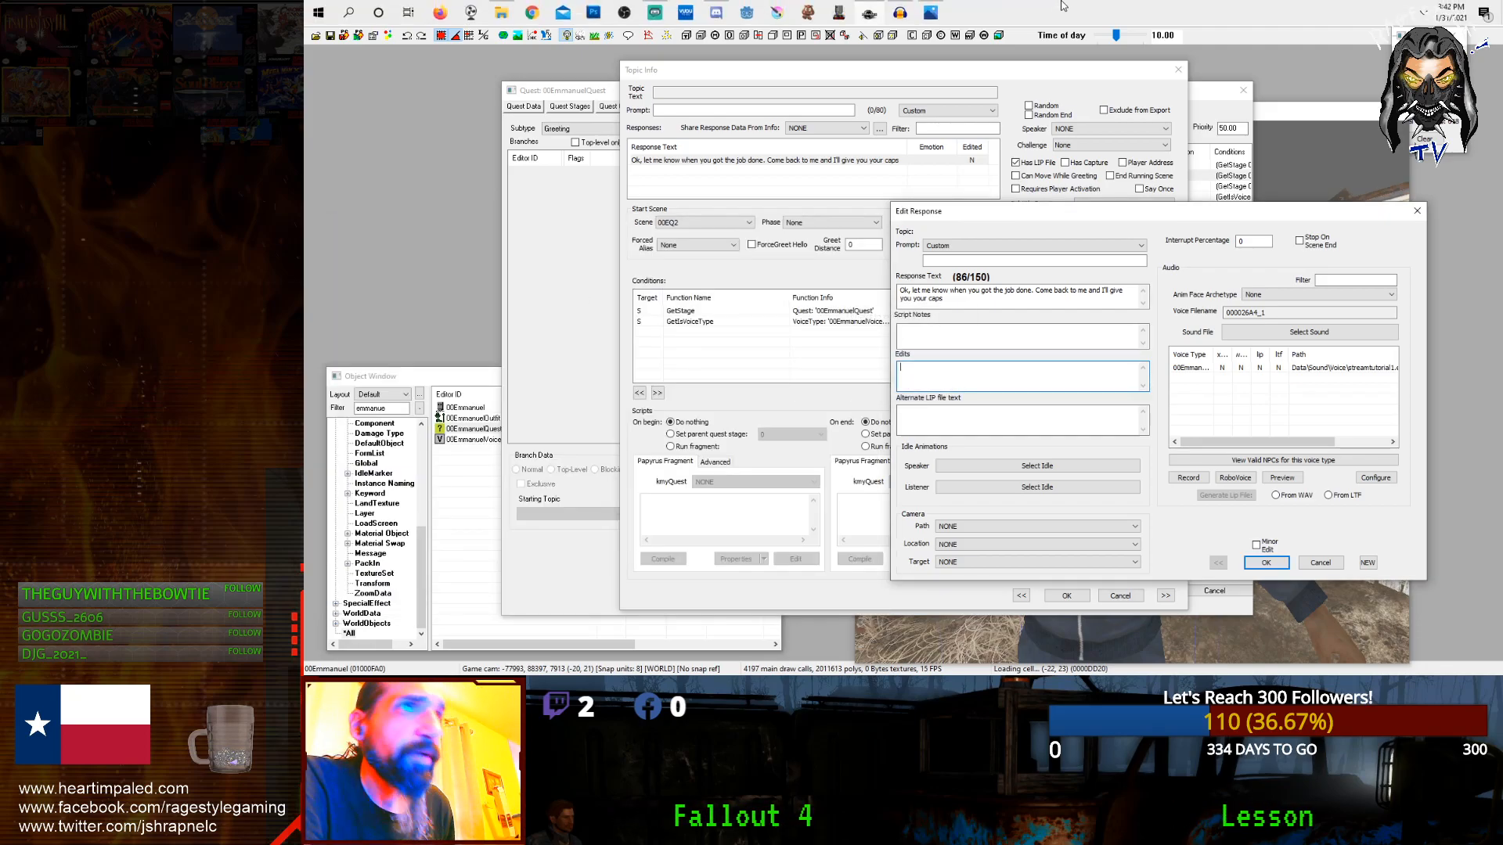
# Step: Return to Audacity and unmute the voice track
pyautogui.click(900, 12)
pyautogui.click(444, 391)
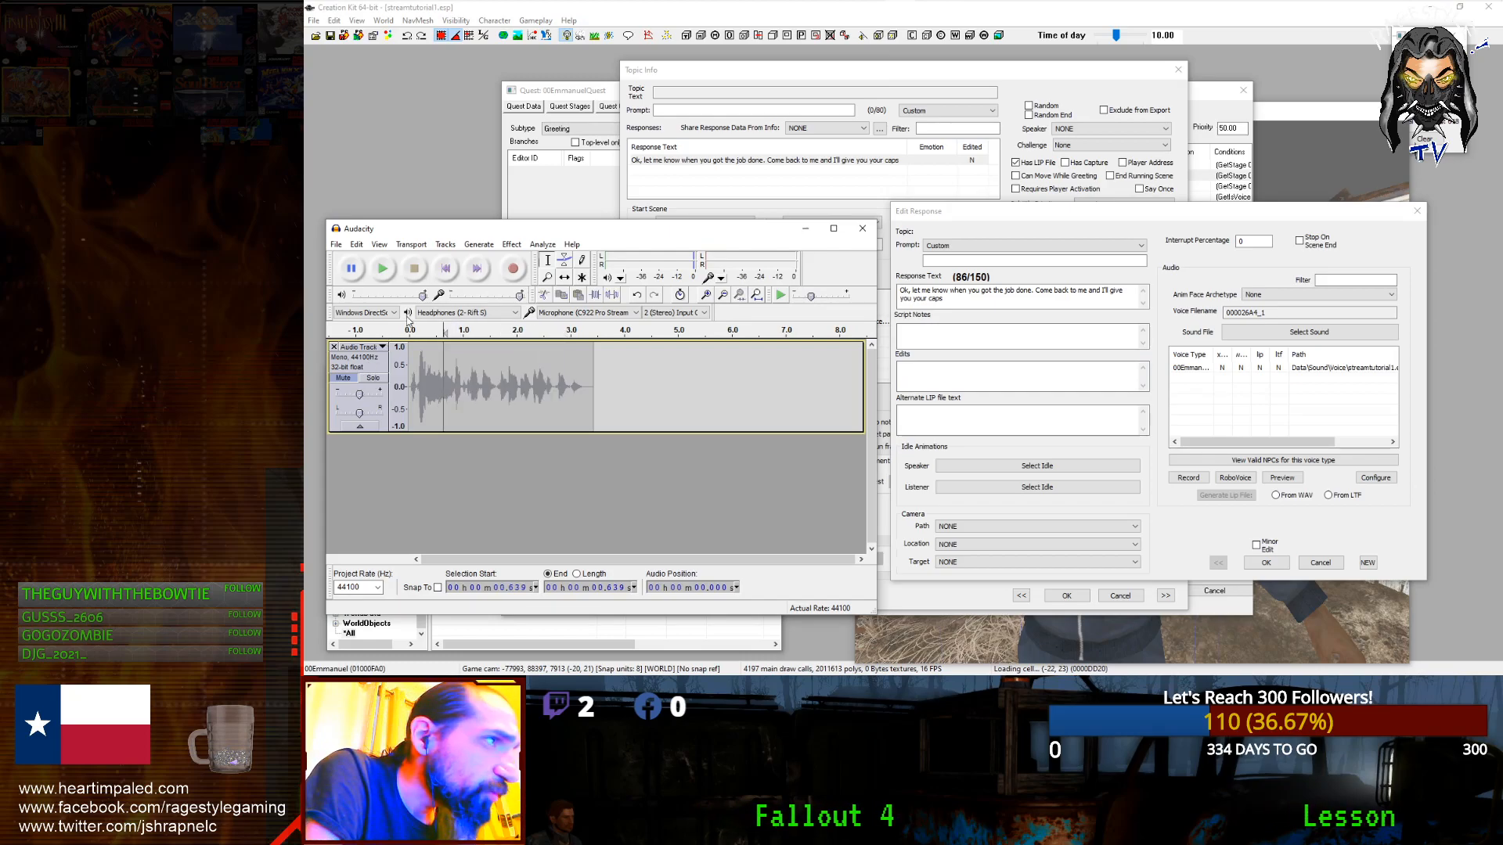
pyautogui.click(394, 275)
pyautogui.click(410, 271)
pyautogui.click(343, 380)
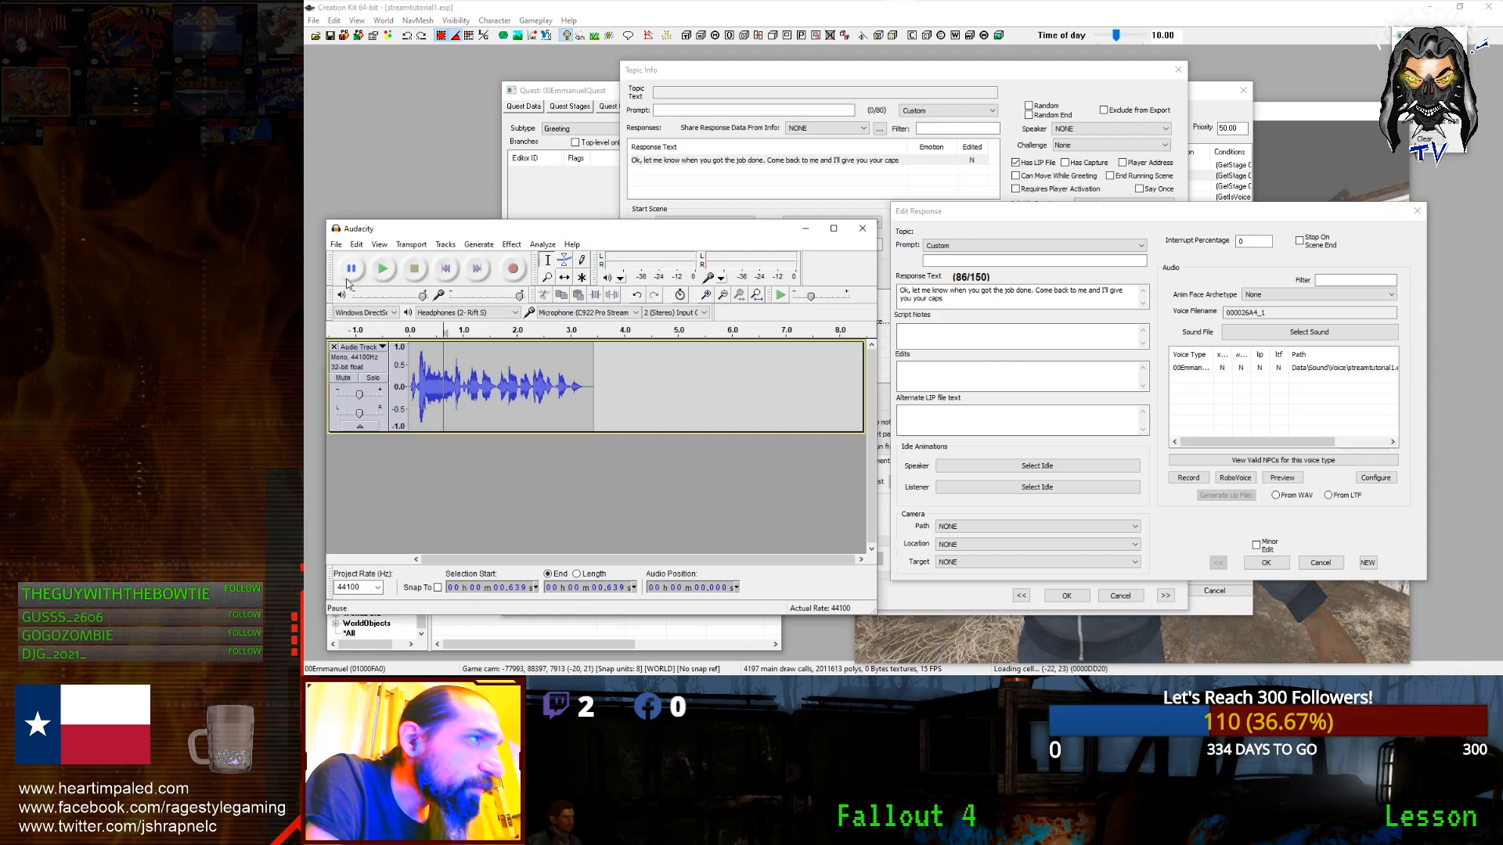
# Step: Export the track as a 16-bit PCM WAV named 000026A4_1 in the 00EmmanuelVoiceType folder, accepting the empty metadata
pyautogui.click(335, 245)
pyautogui.click(372, 408)
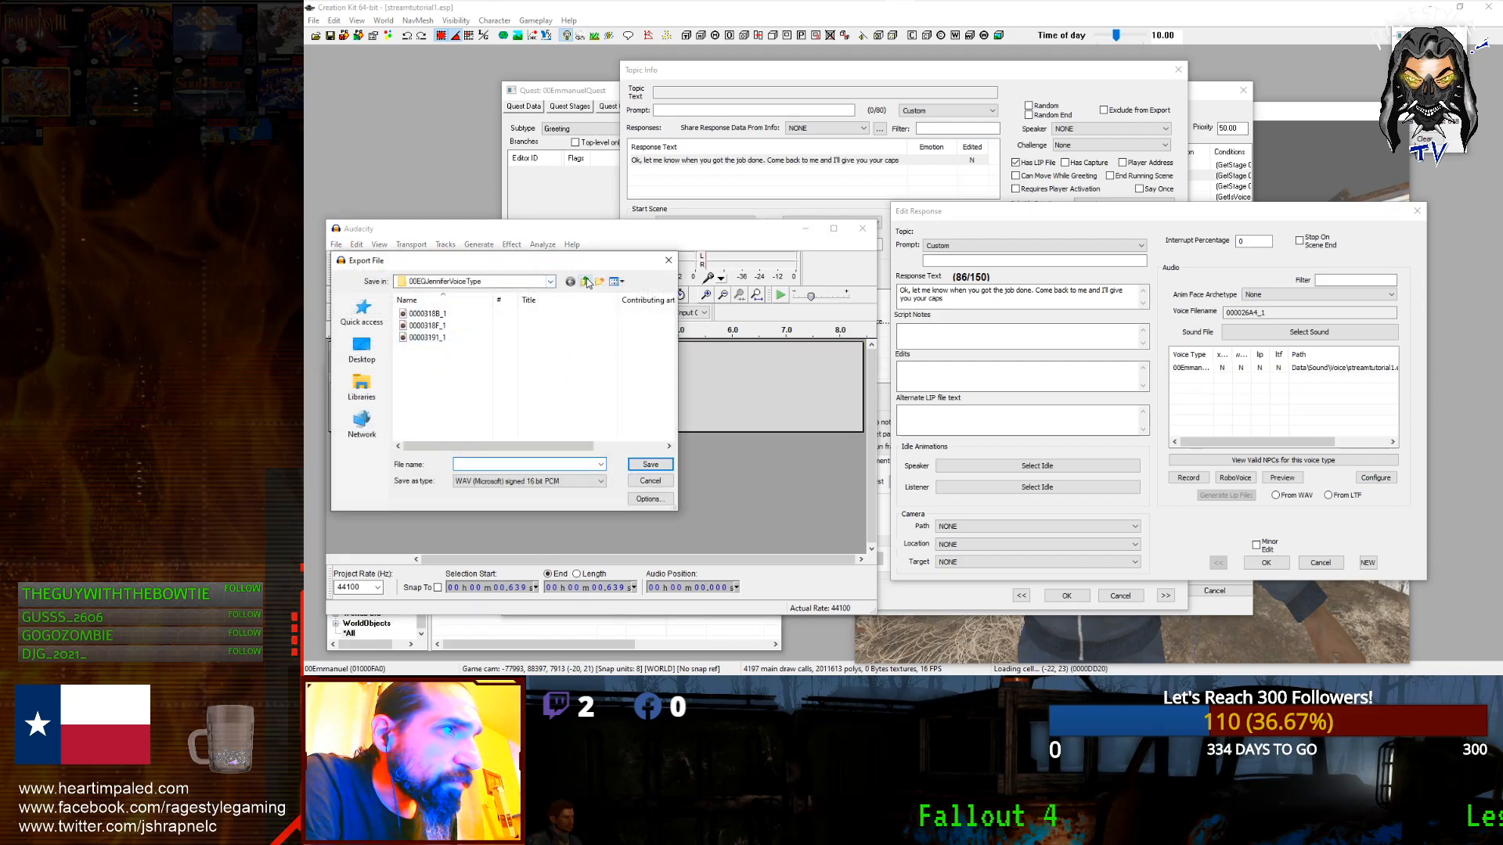
pyautogui.click(586, 281)
pyautogui.doubleClick(459, 323)
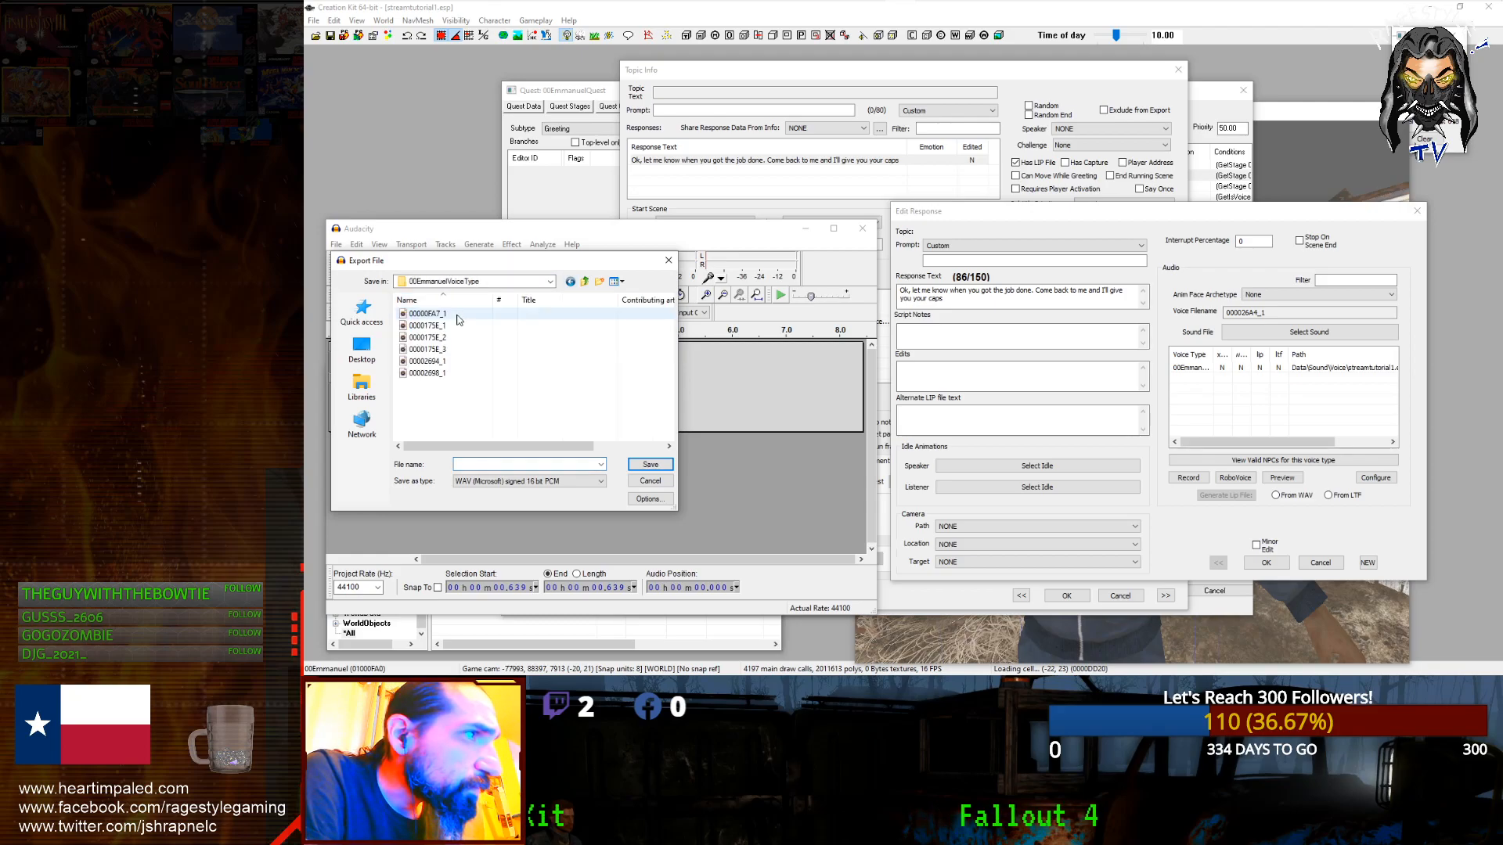
pyautogui.click(1271, 312)
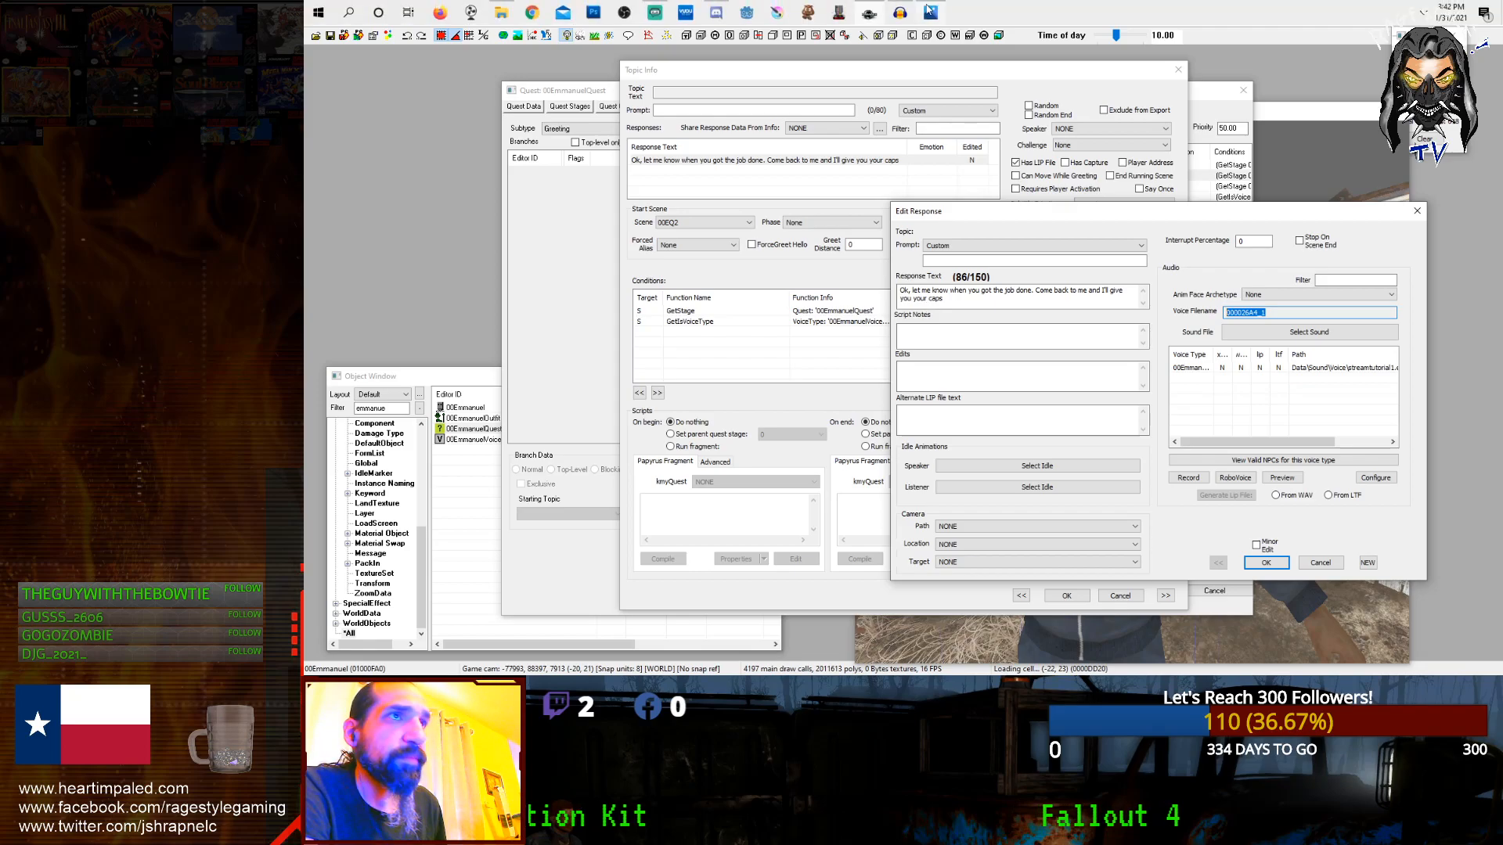
pyautogui.click(904, 12)
pyautogui.hotkey('ctrl', 'v')
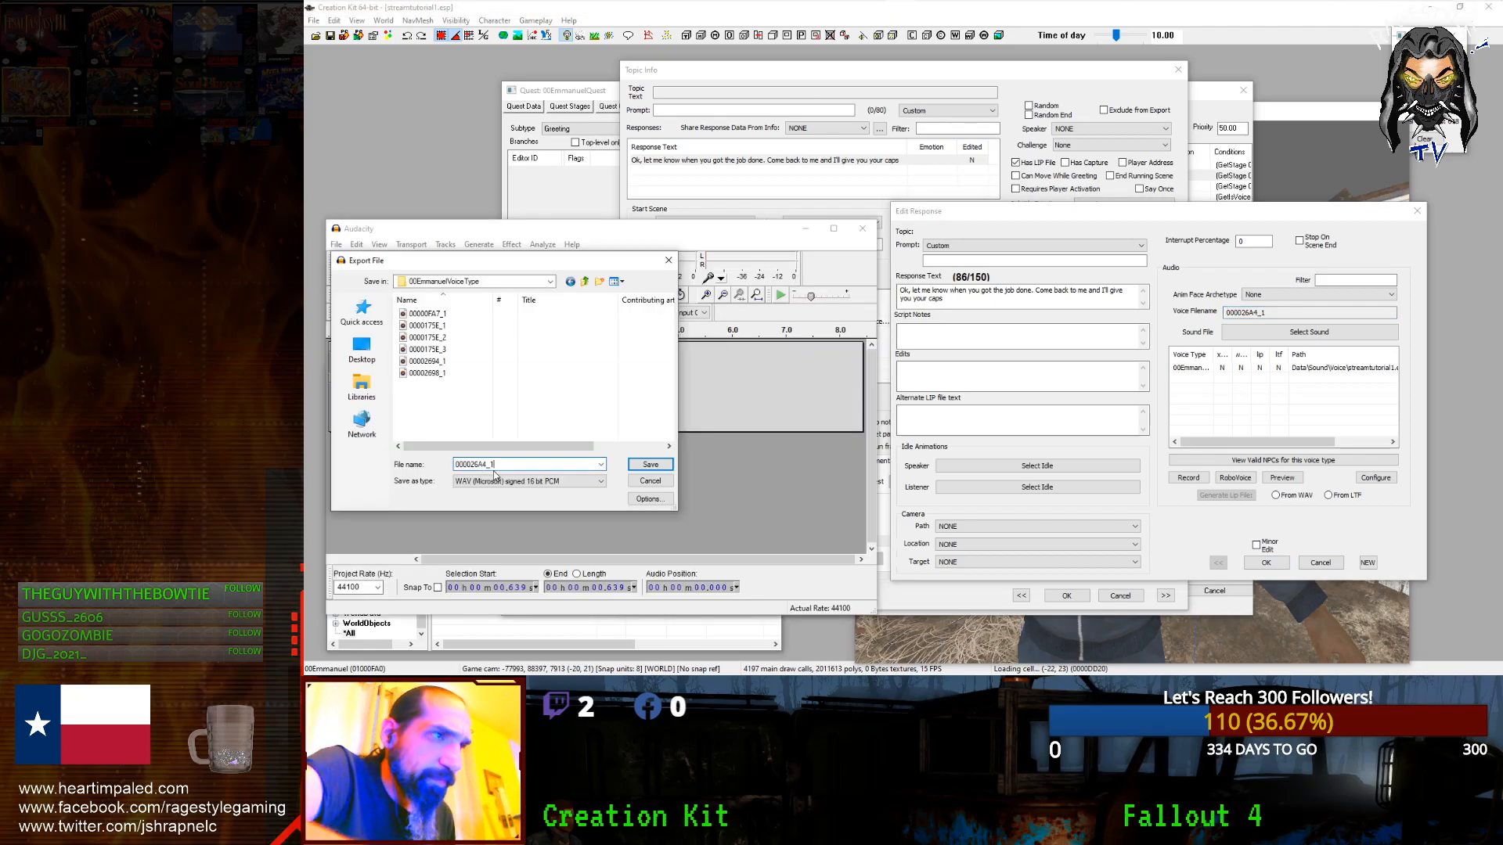
pyautogui.click(650, 464)
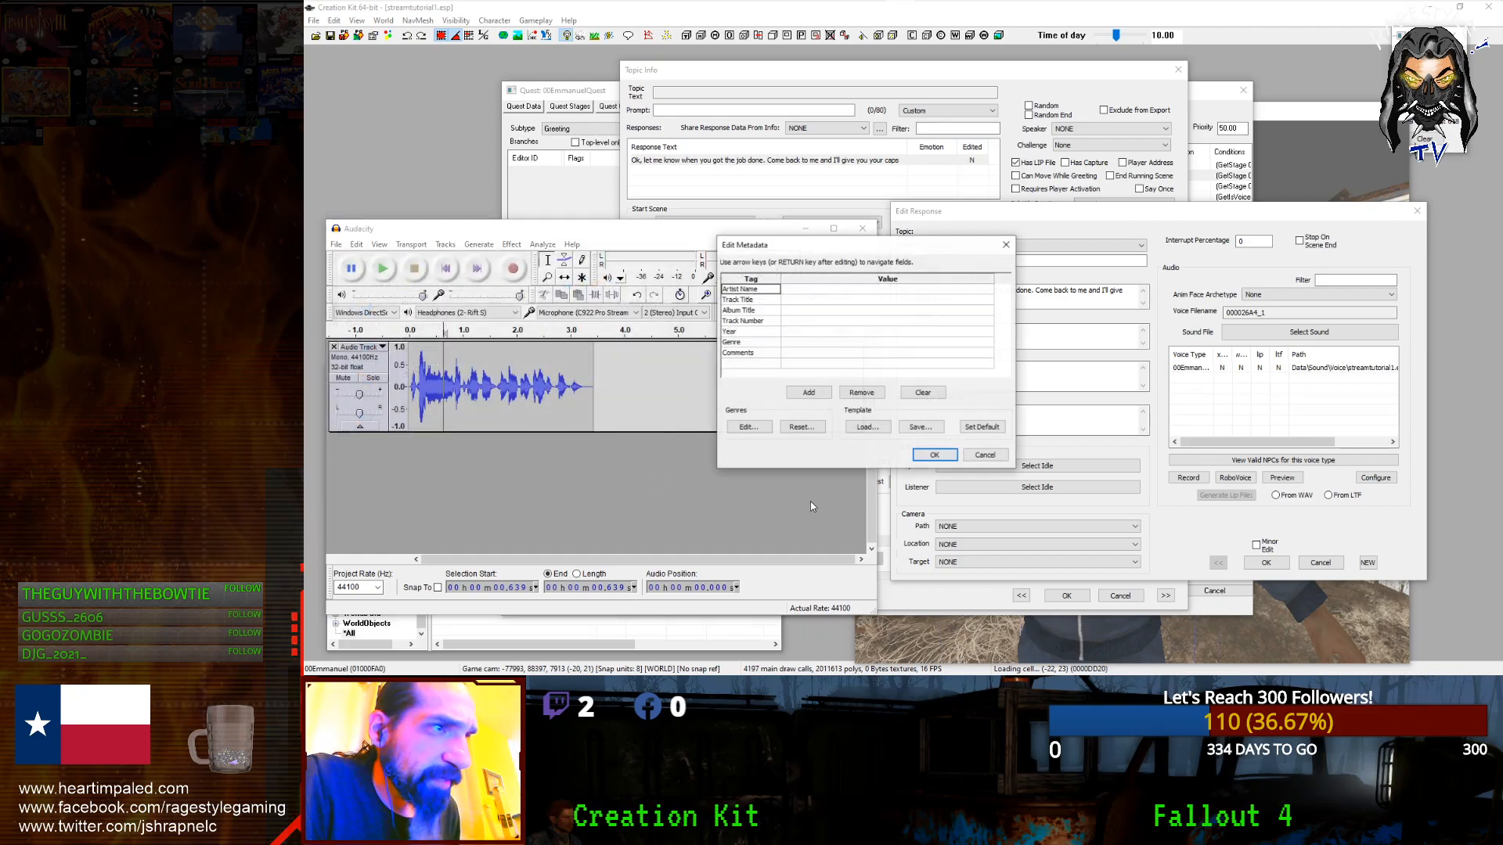
pyautogui.click(934, 455)
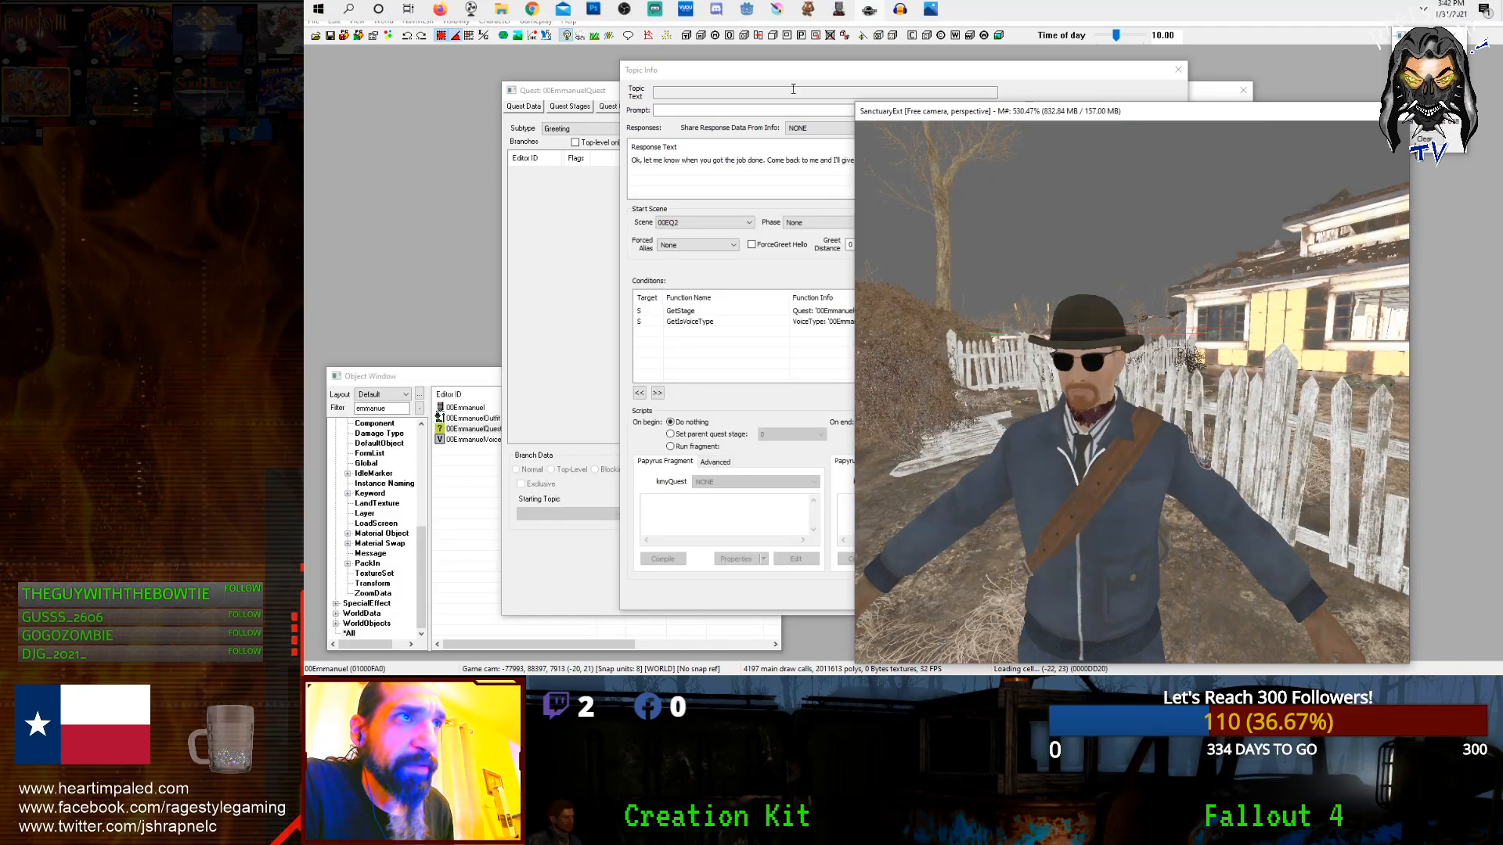
# Step: Switch back to the Creation Kit, reopen the "Ok, let me know" response to check its voice file entry, and cancel it
pyautogui.doubleClick(783, 161)
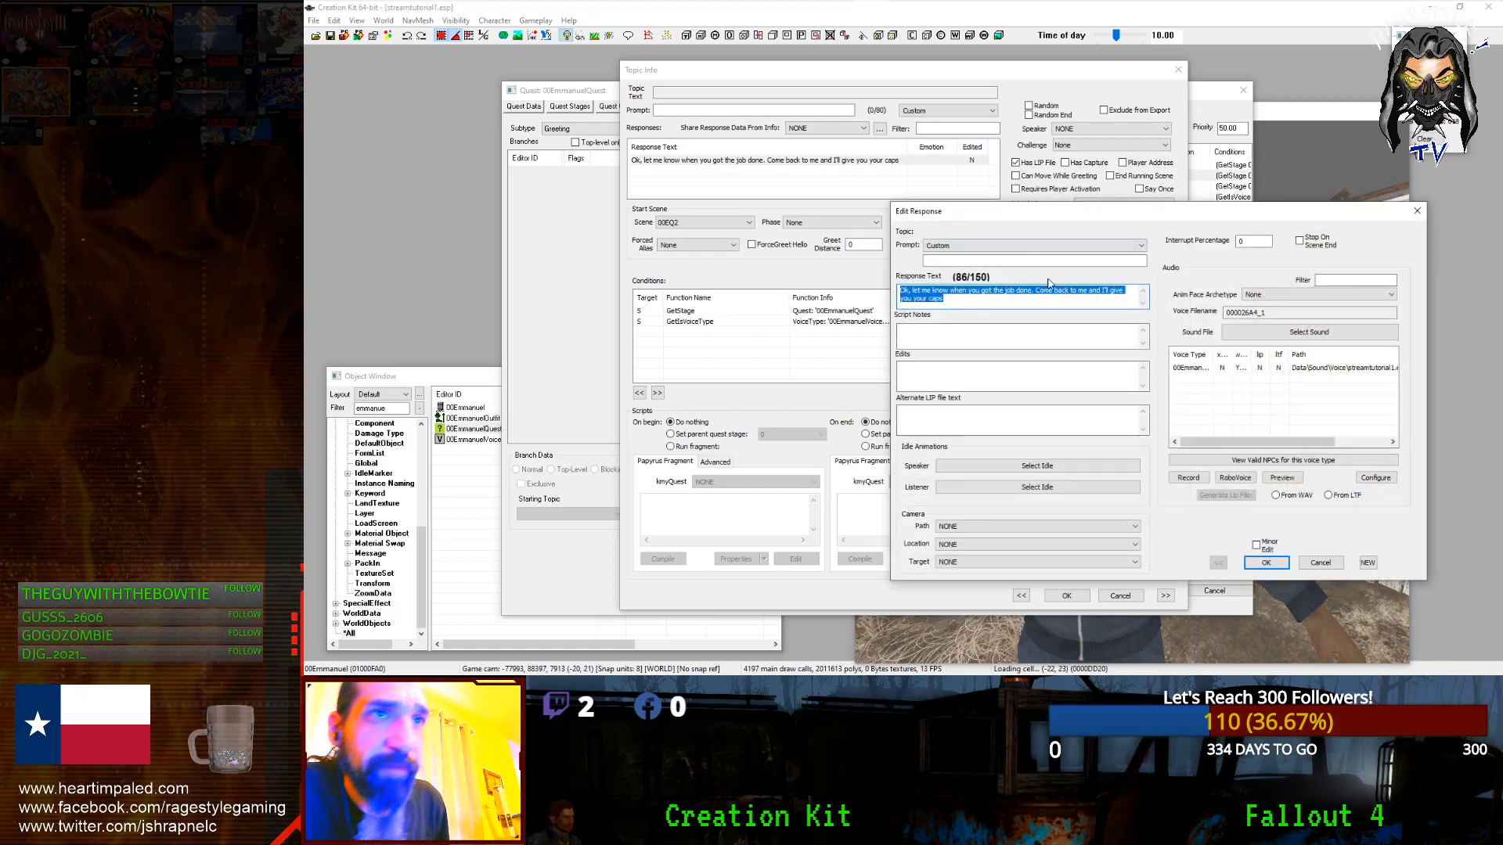
pyautogui.click(1320, 563)
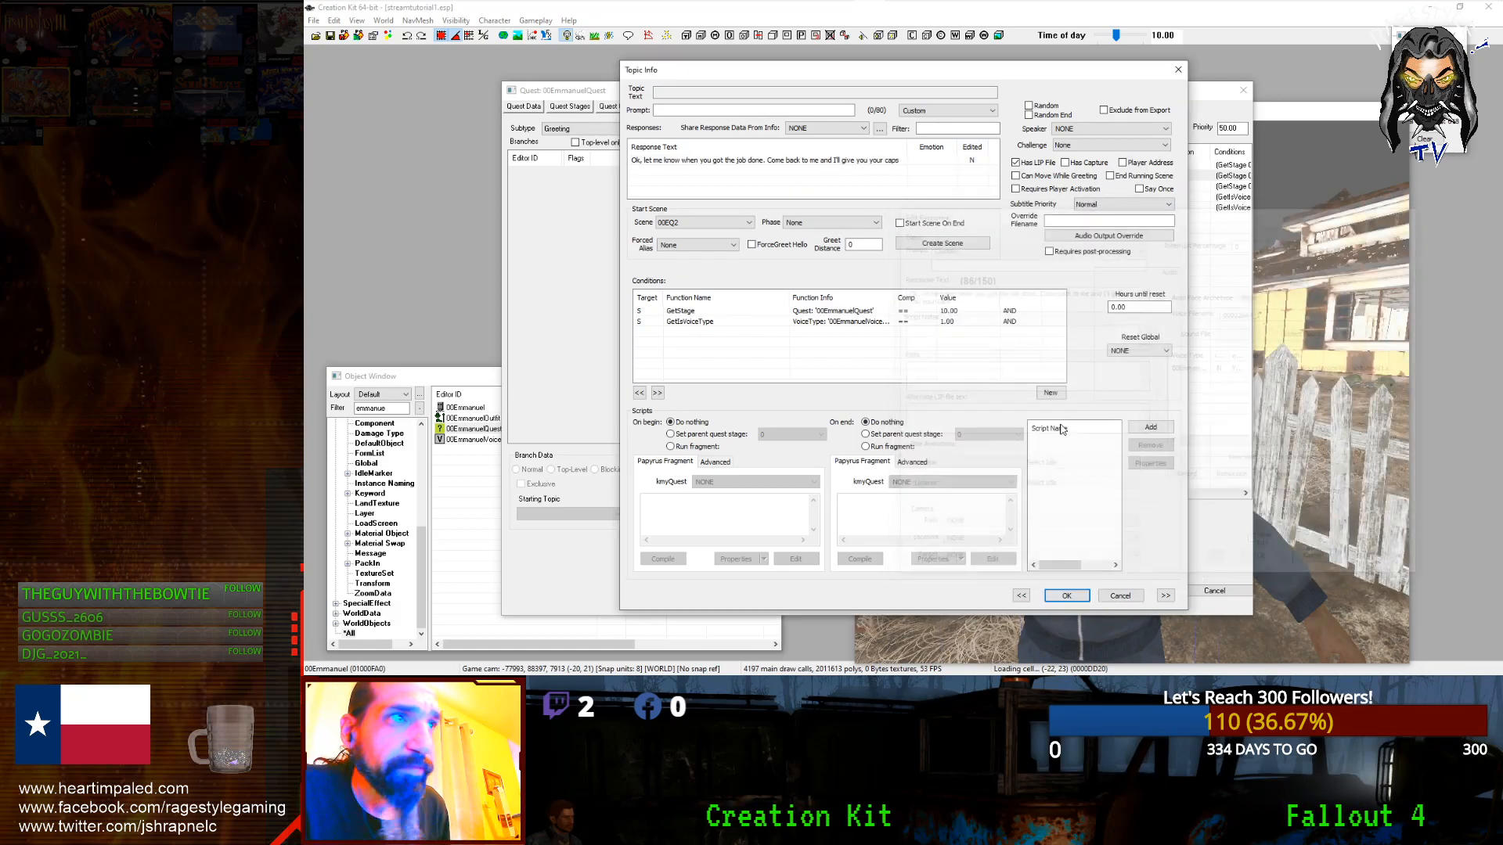
# Step: Close the current topic info, open the "Oh you have my package" response to check its voice file entry, and cancel it
pyautogui.click(1088, 594)
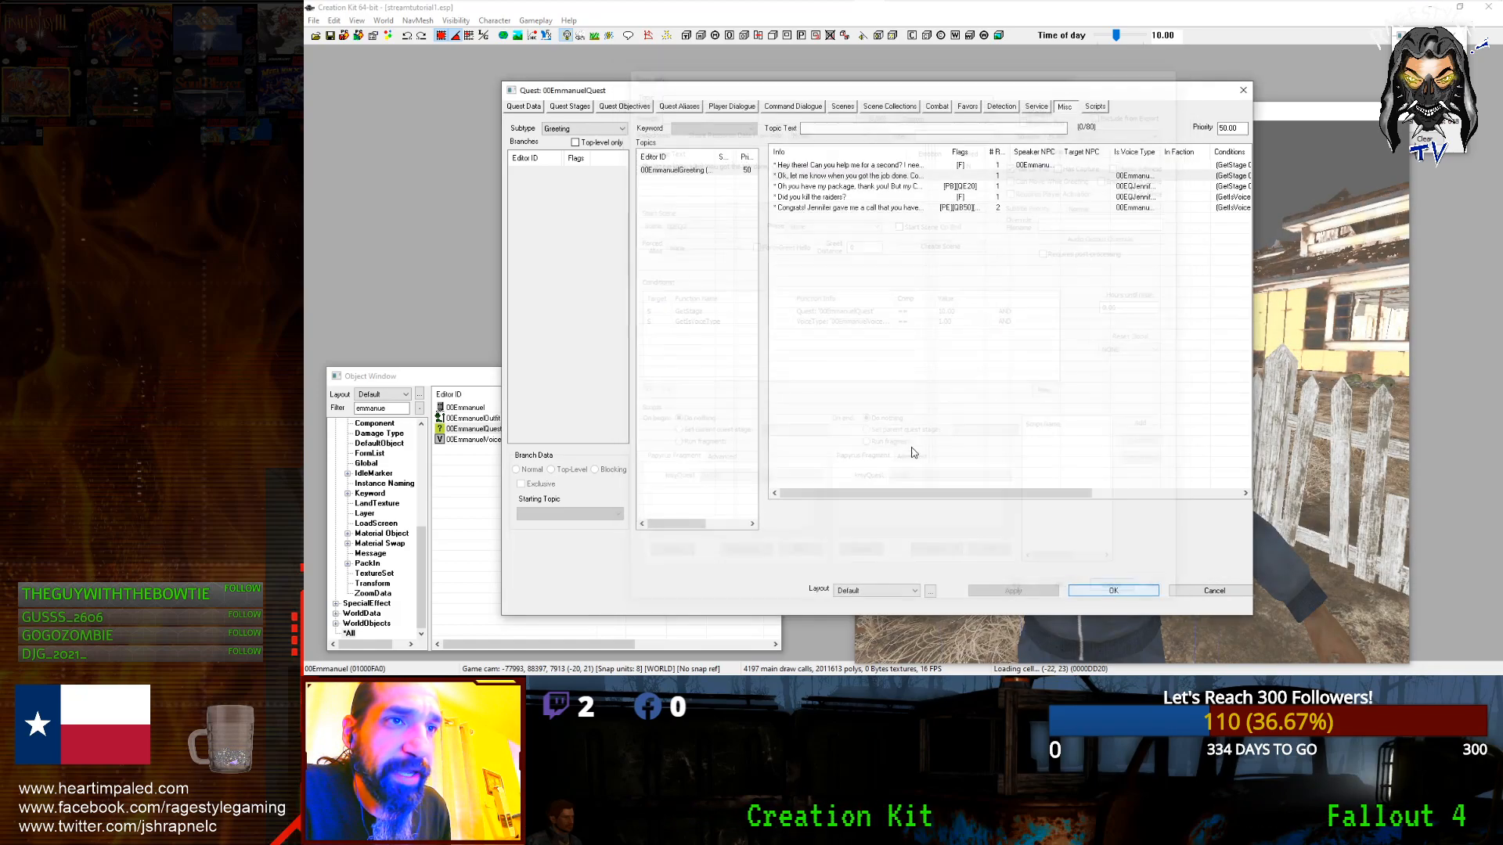
pyautogui.click(878, 188)
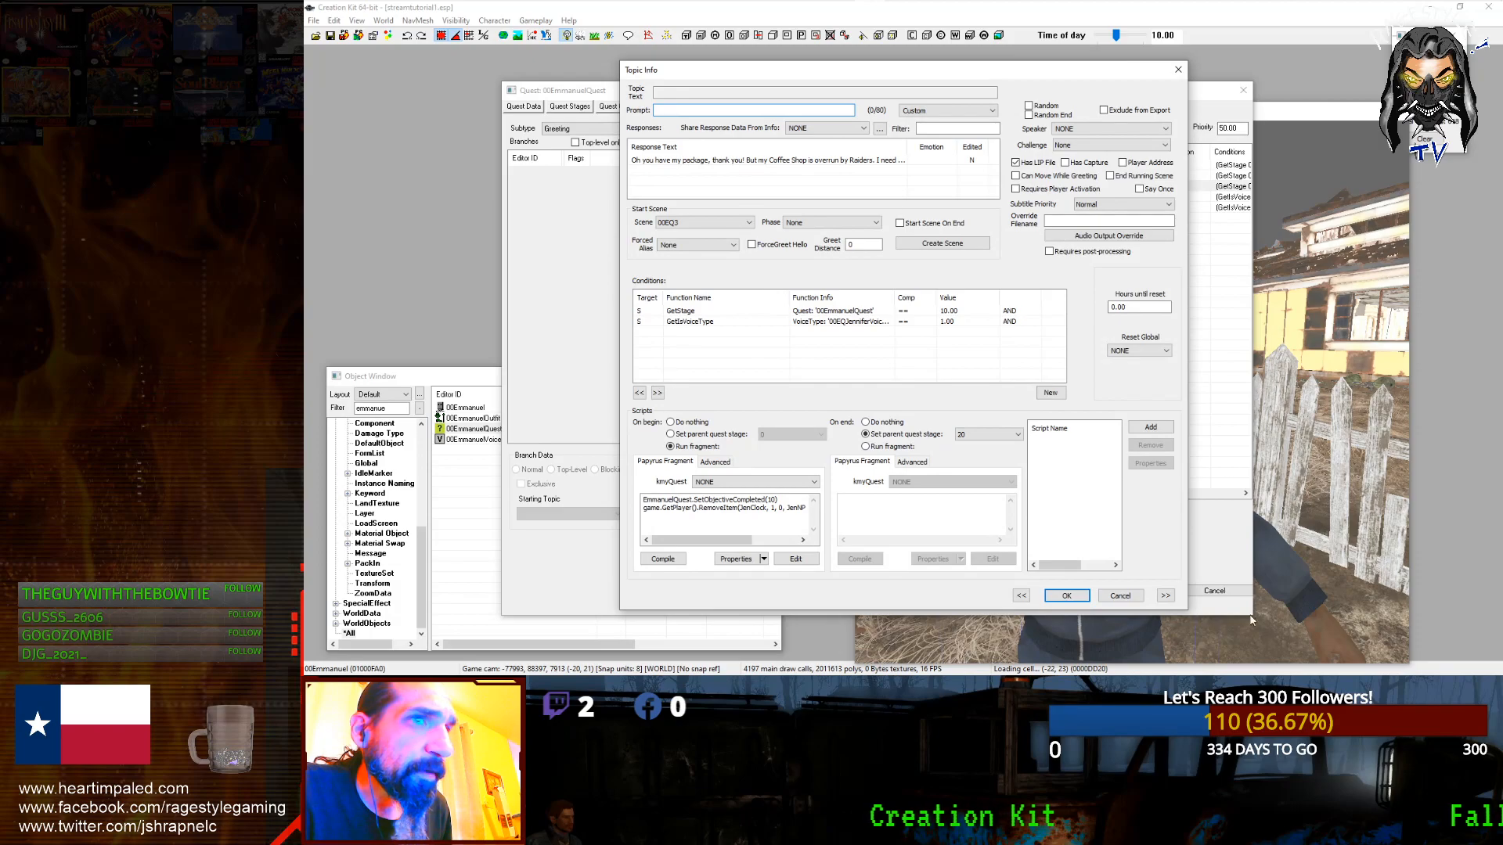
pyautogui.doubleClick(827, 158)
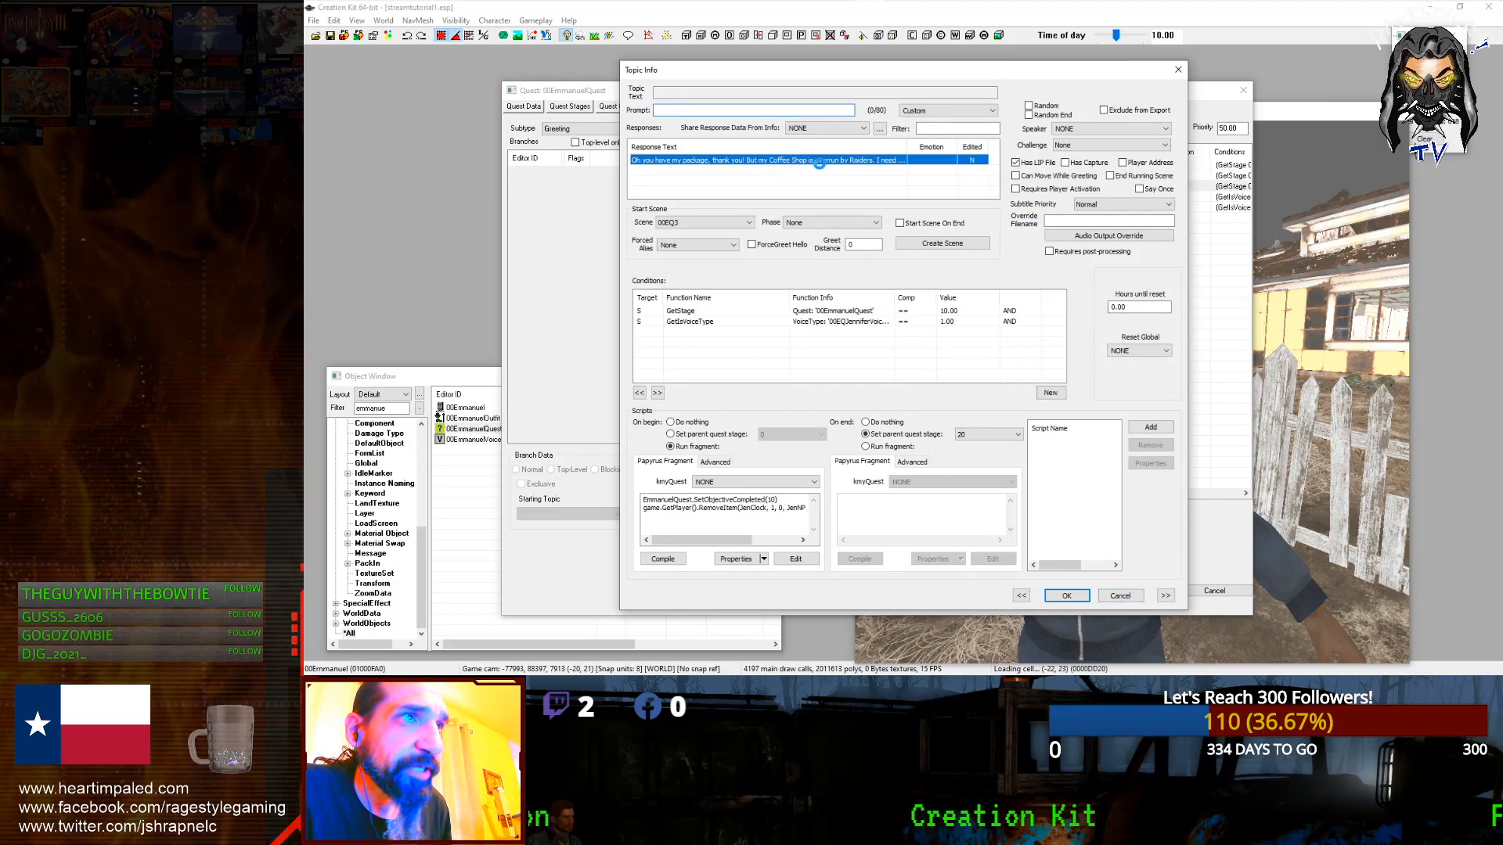
pyautogui.click(1310, 560)
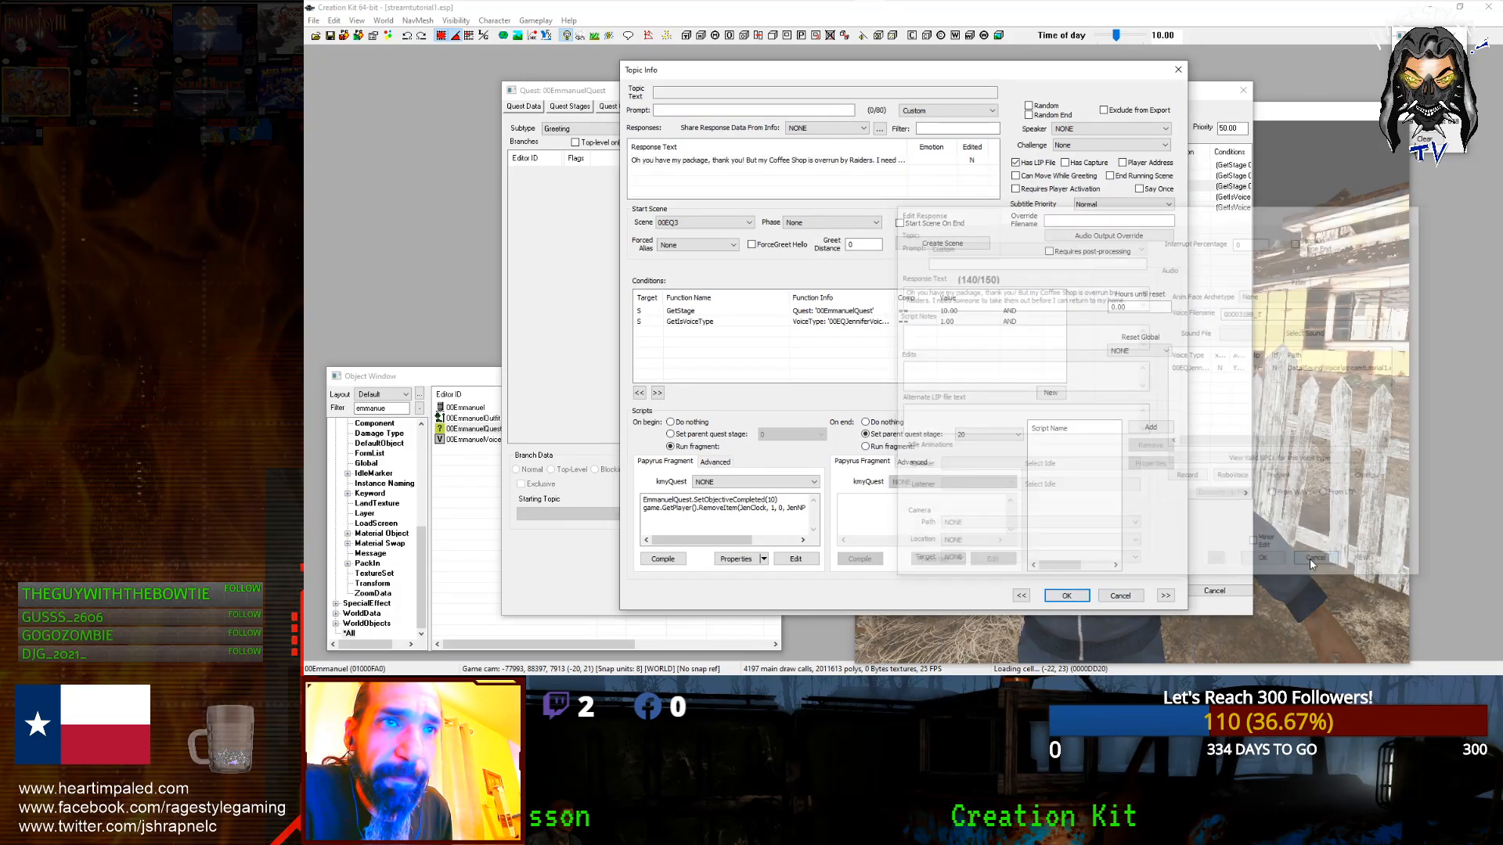
pyautogui.click(1125, 597)
# Step: Open the "Did you kill the raiders?" response to check its voice file entry, and cancel it
pyautogui.click(802, 198)
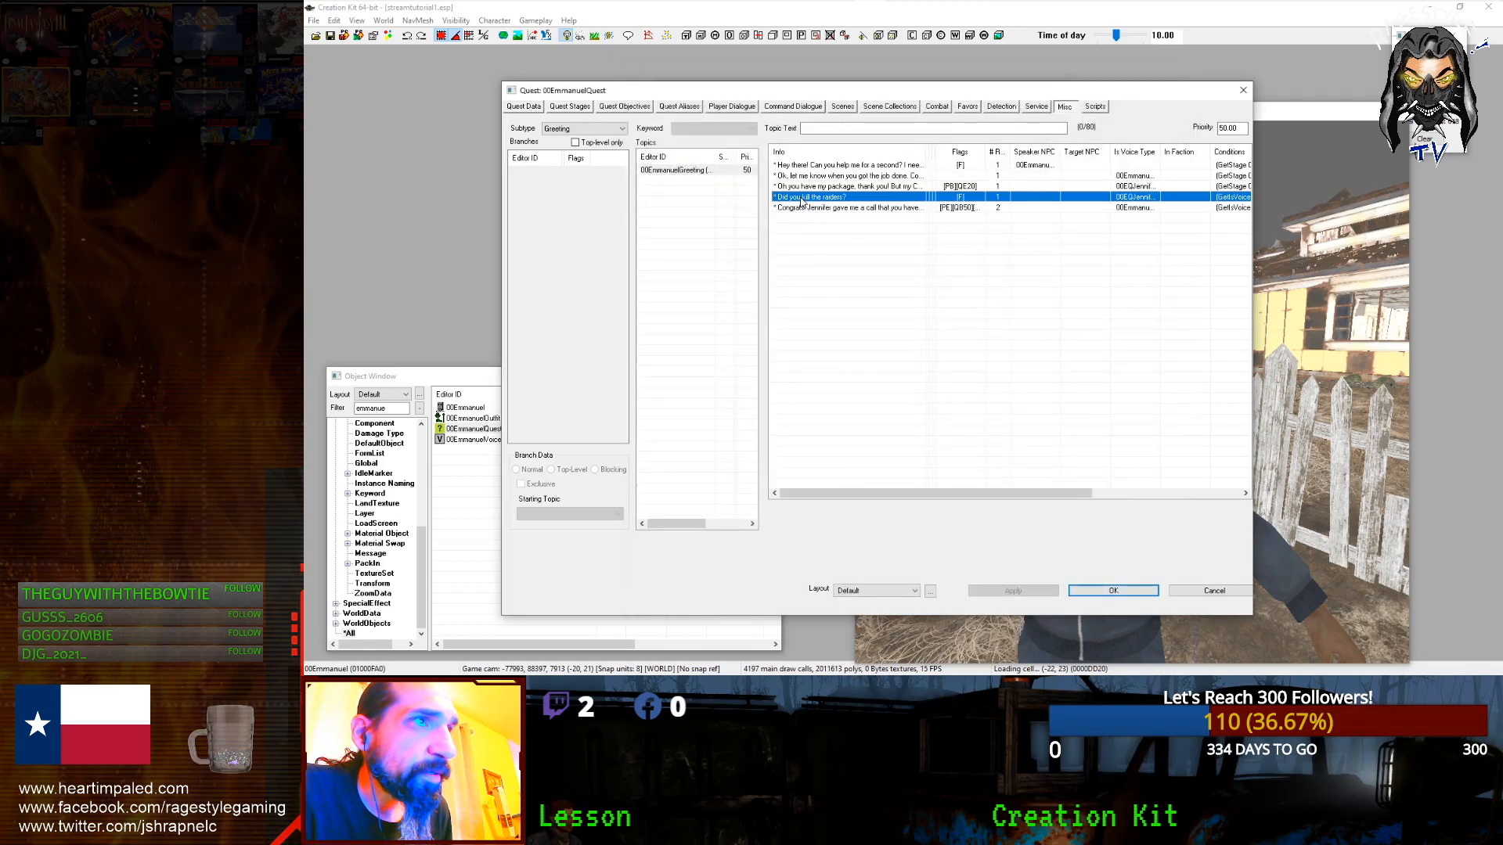
pyautogui.doubleClick(806, 196)
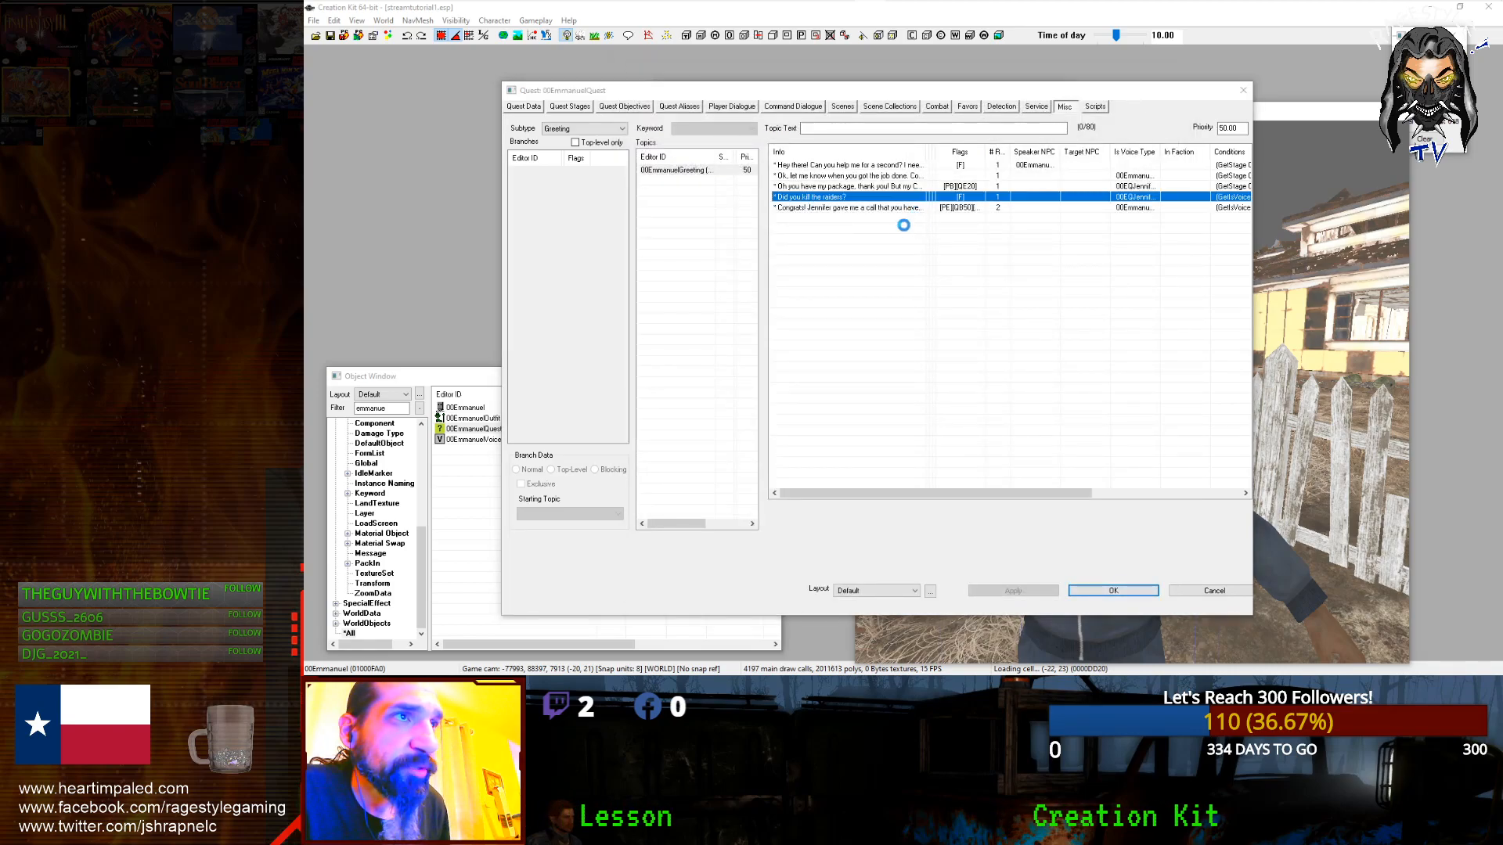
pyautogui.doubleClick(767, 161)
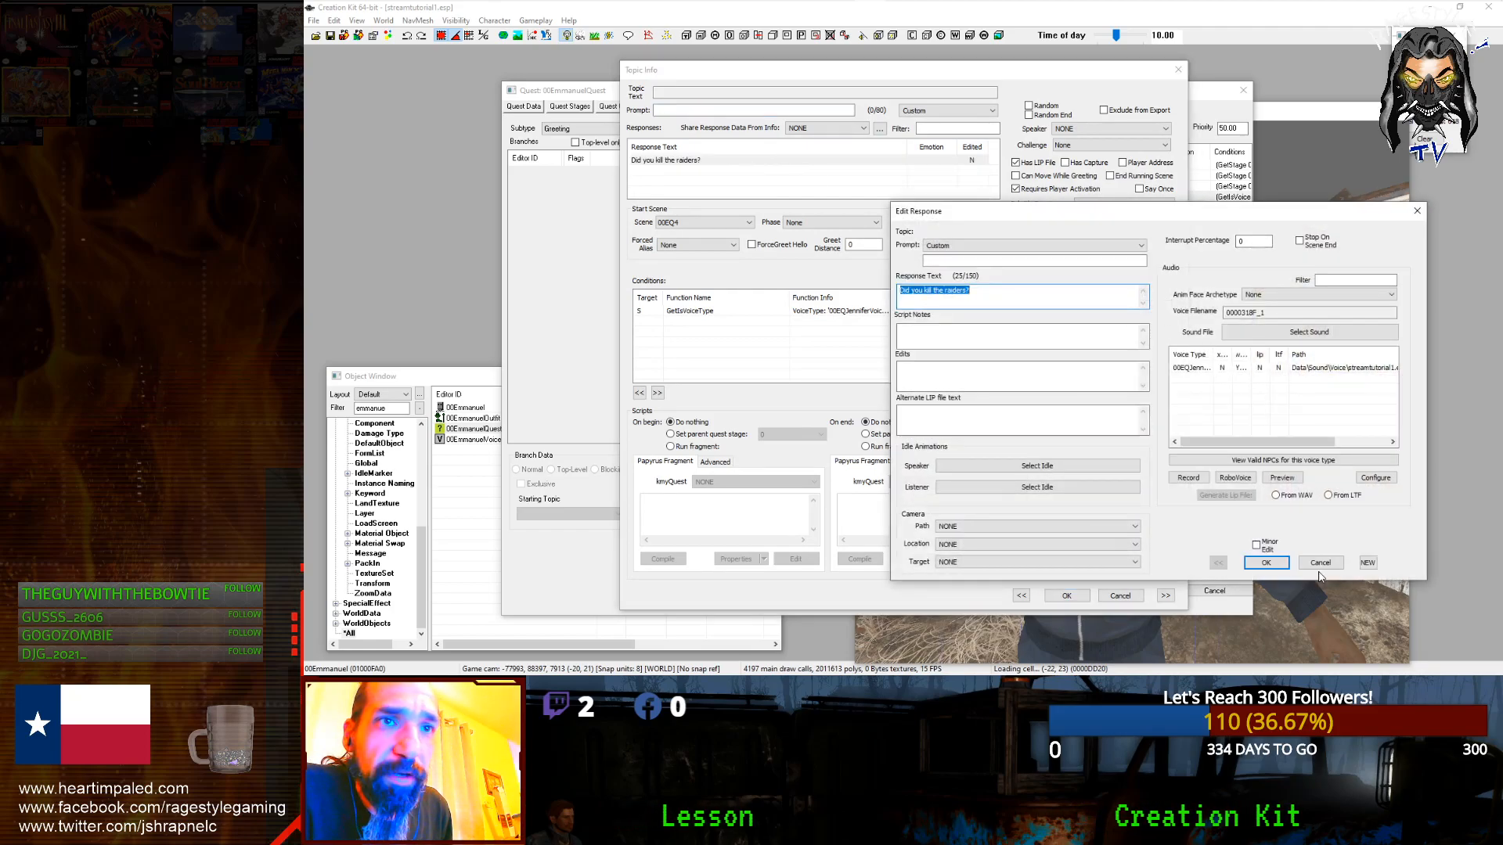
pyautogui.click(1321, 564)
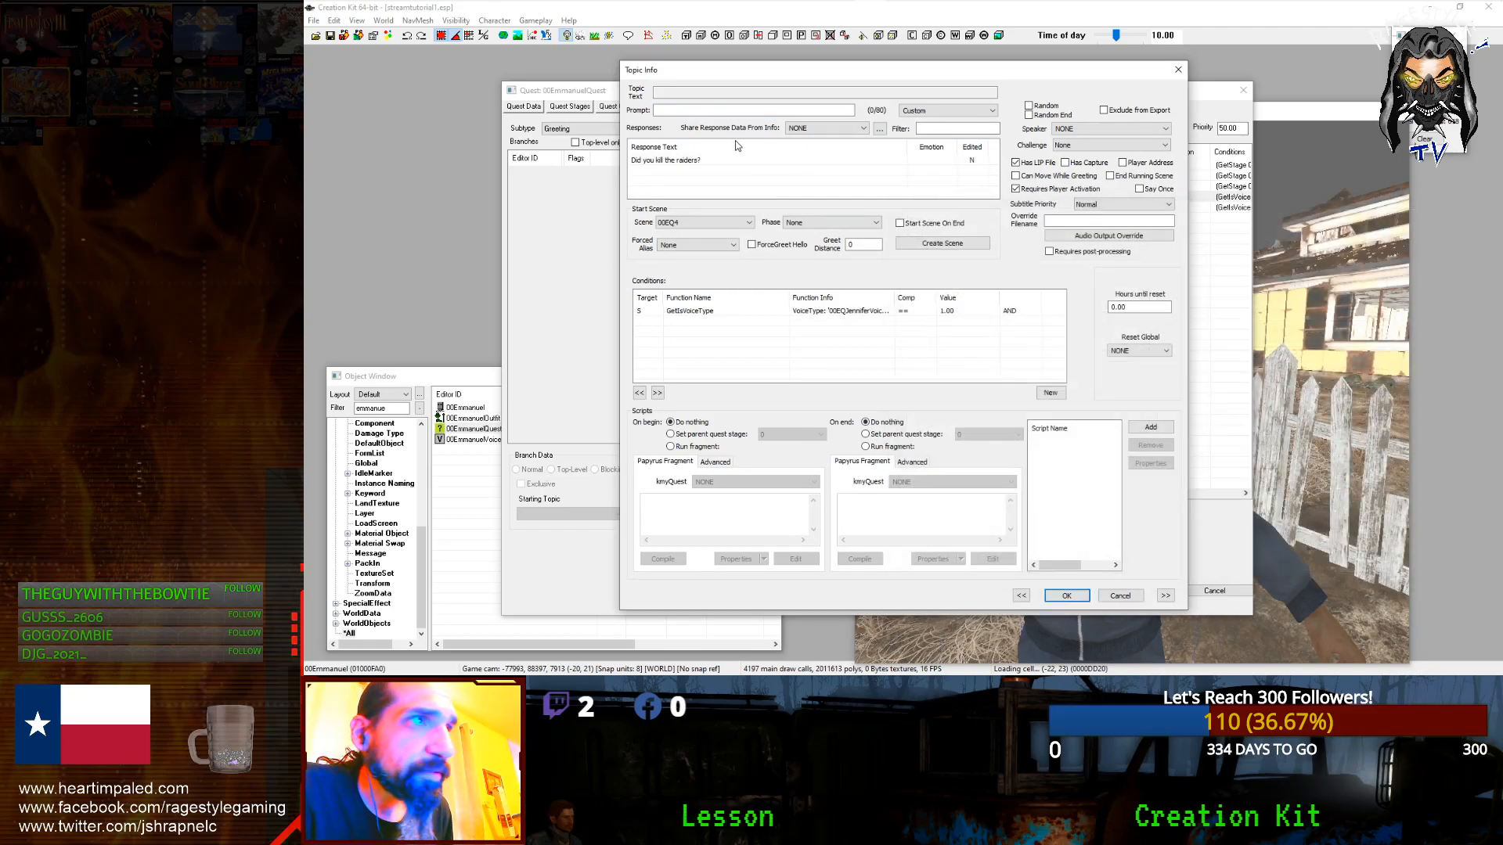
pyautogui.click(1119, 596)
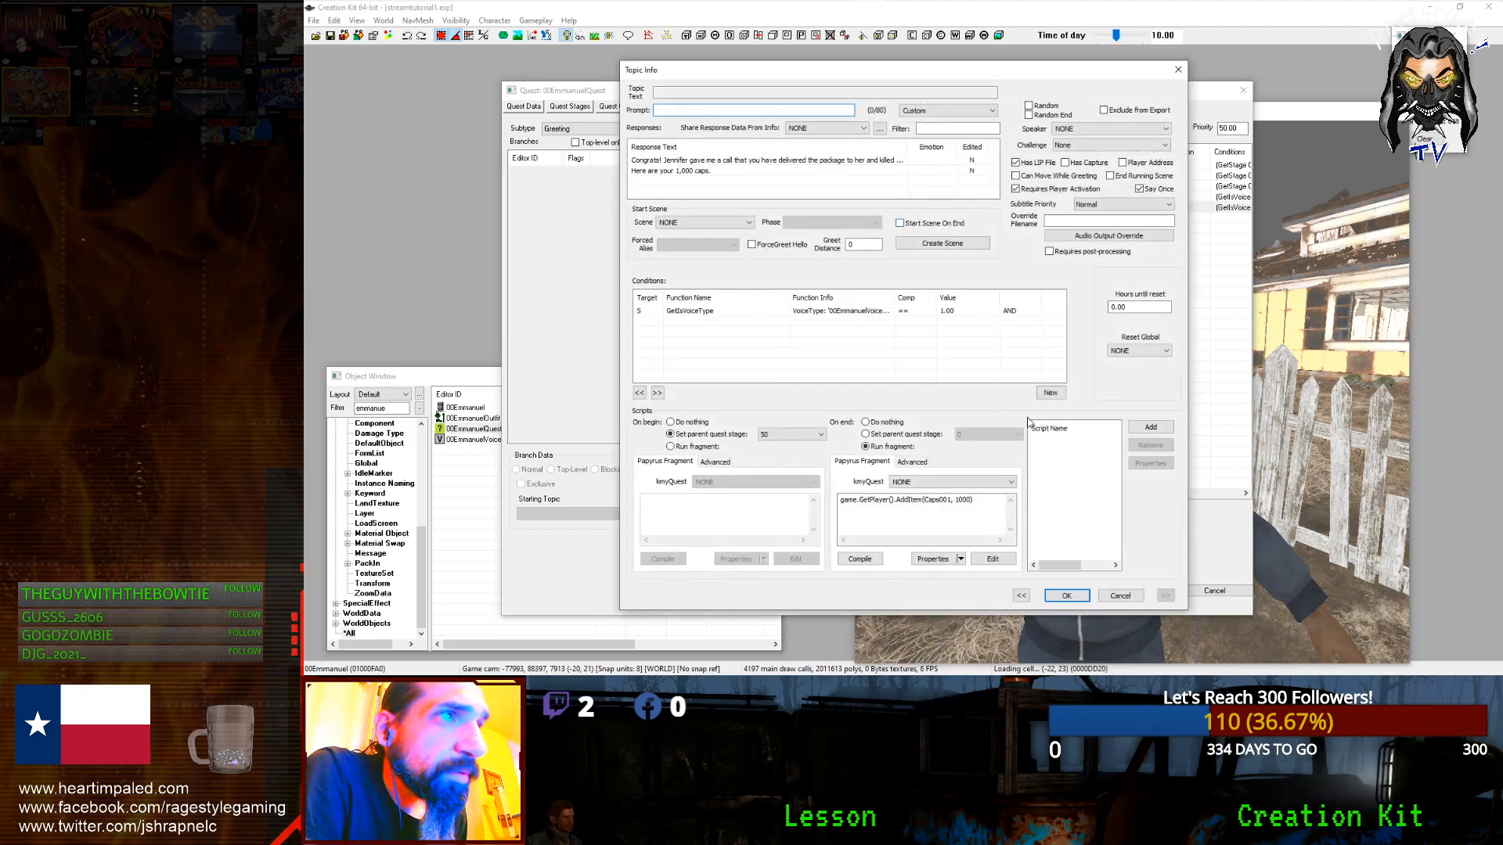
# Step: Open the first response of the "Congrats!" topic info and select its voice filename
pyautogui.click(1119, 595)
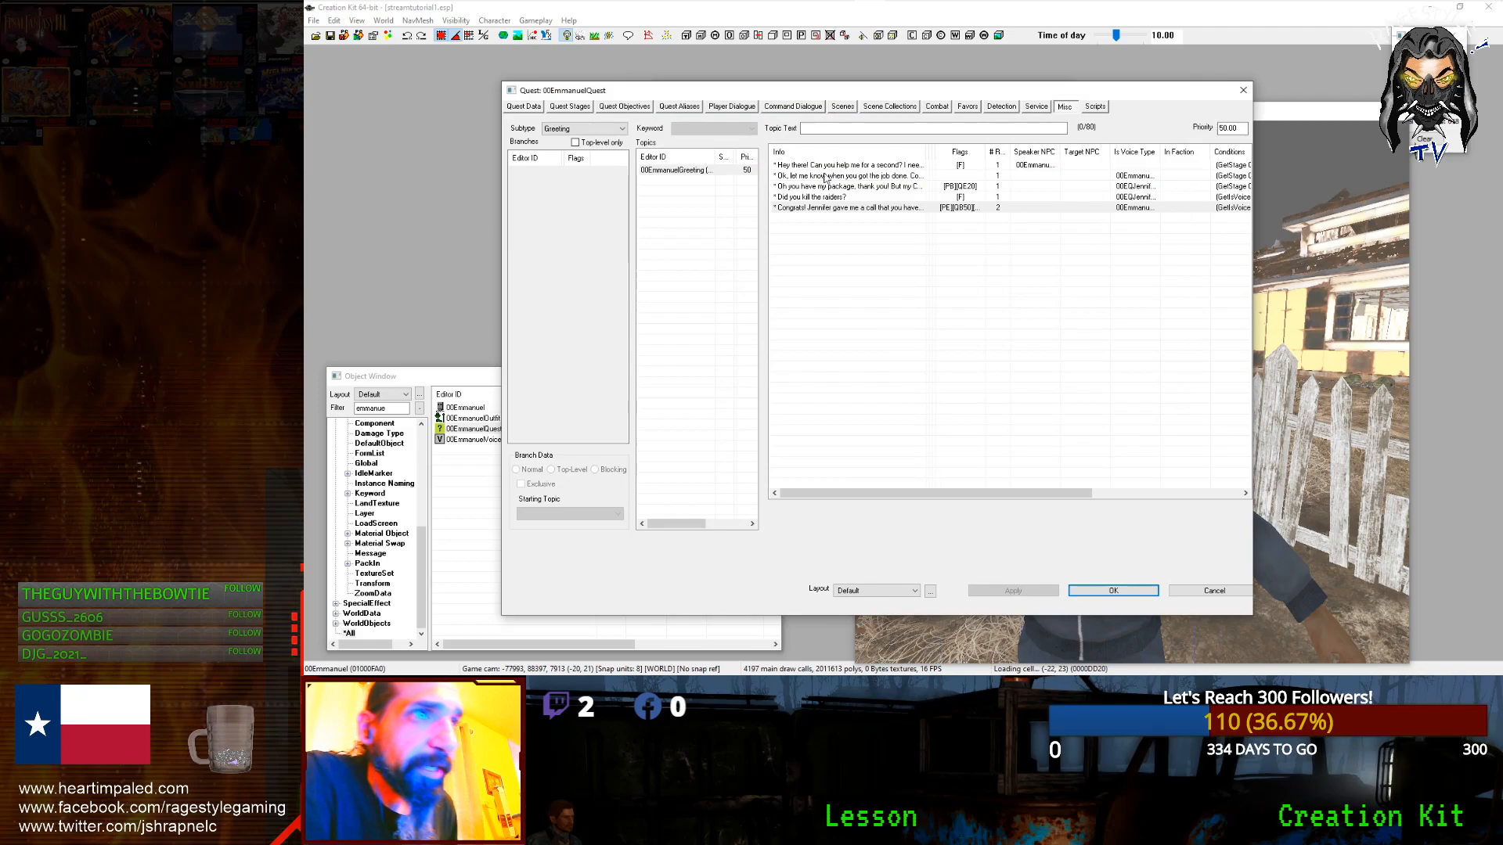
pyautogui.click(836, 208)
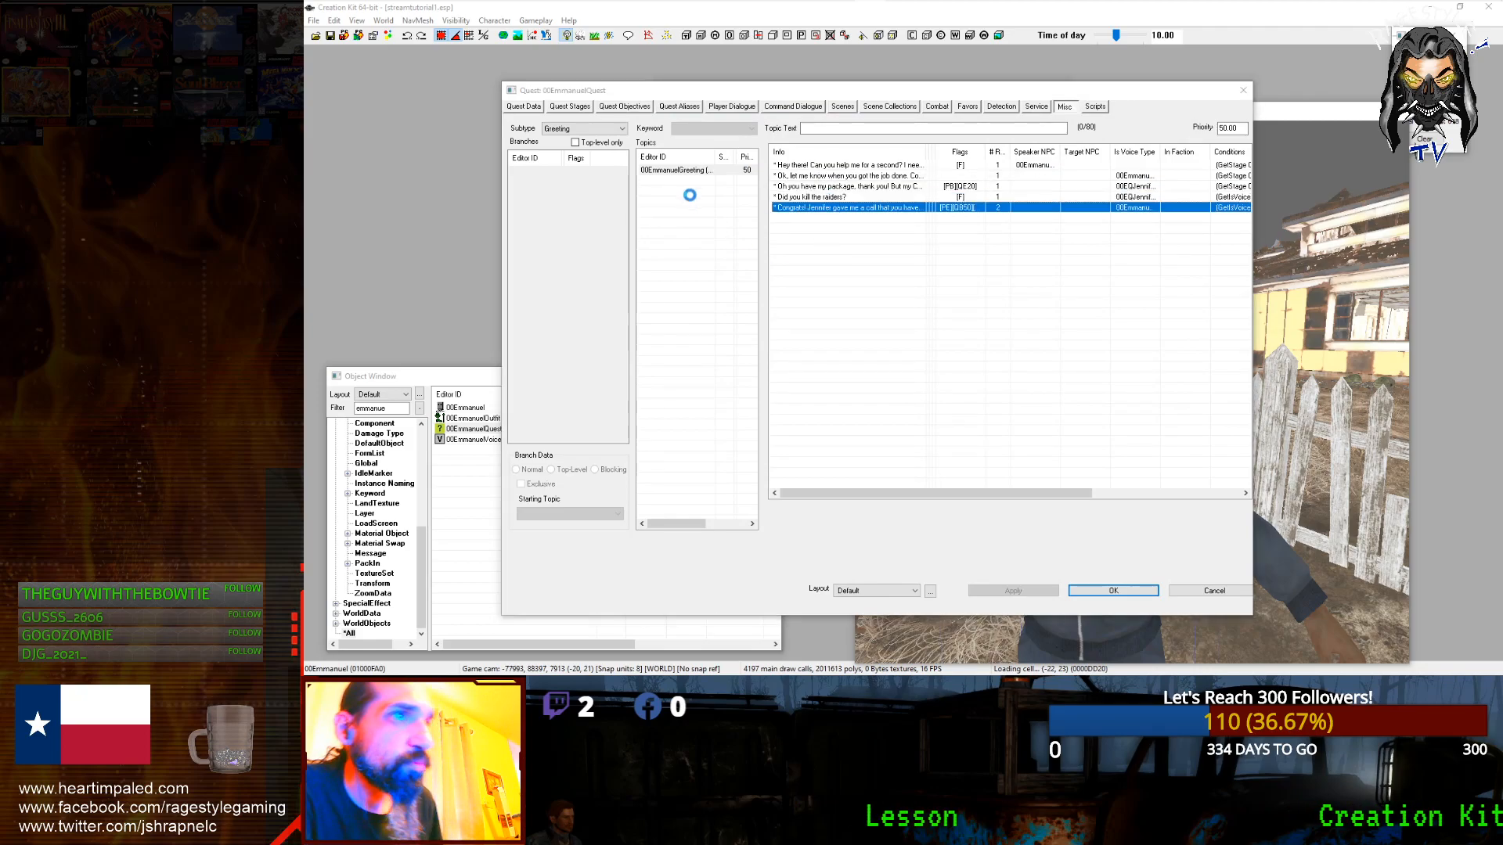
pyautogui.doubleClick(738, 161)
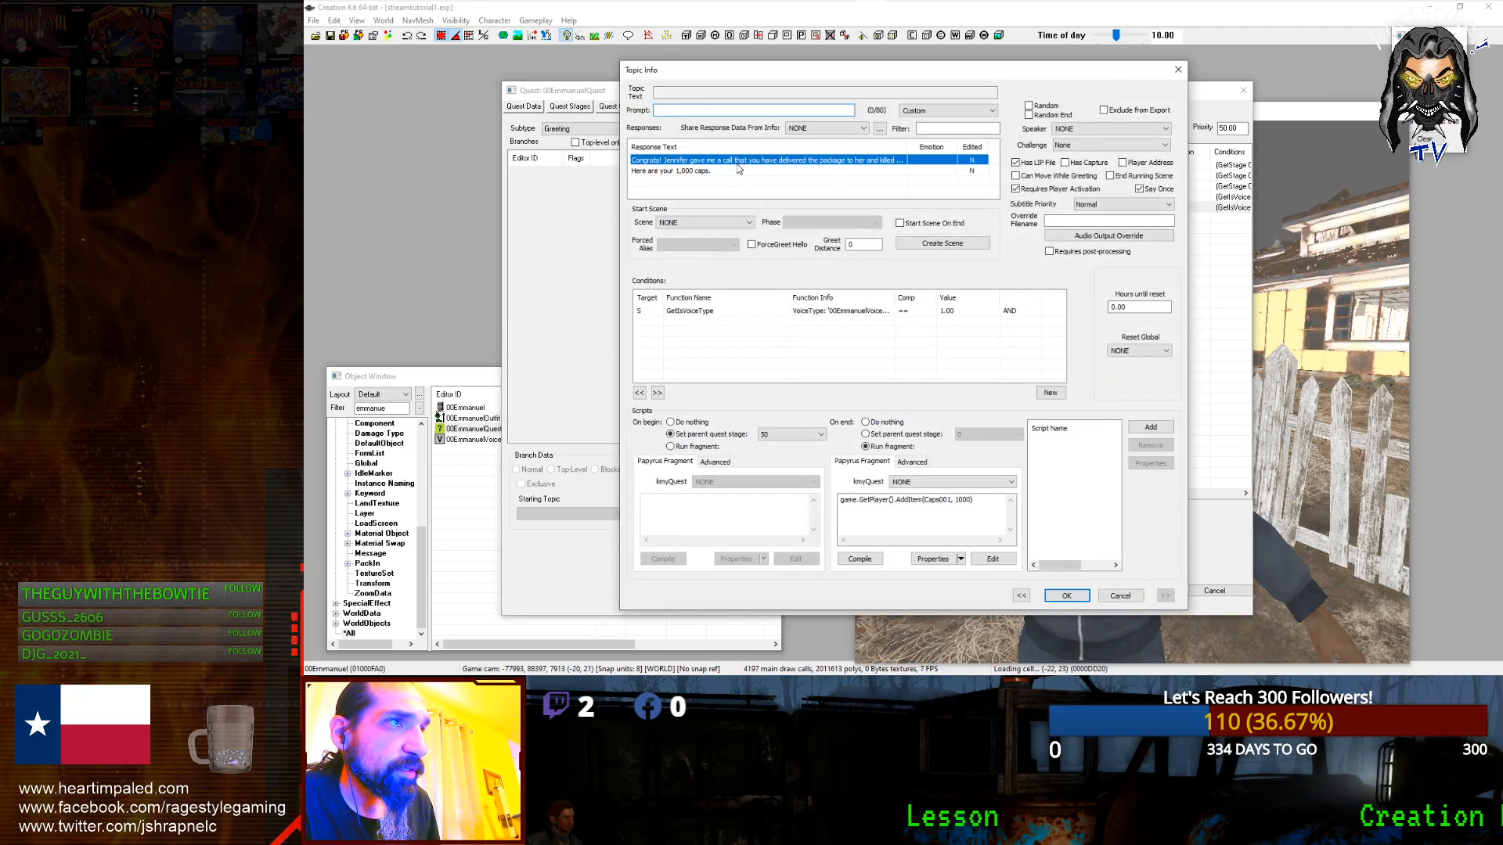
pyautogui.moveTo(1284, 312); pyautogui.dragTo(1083, 311)
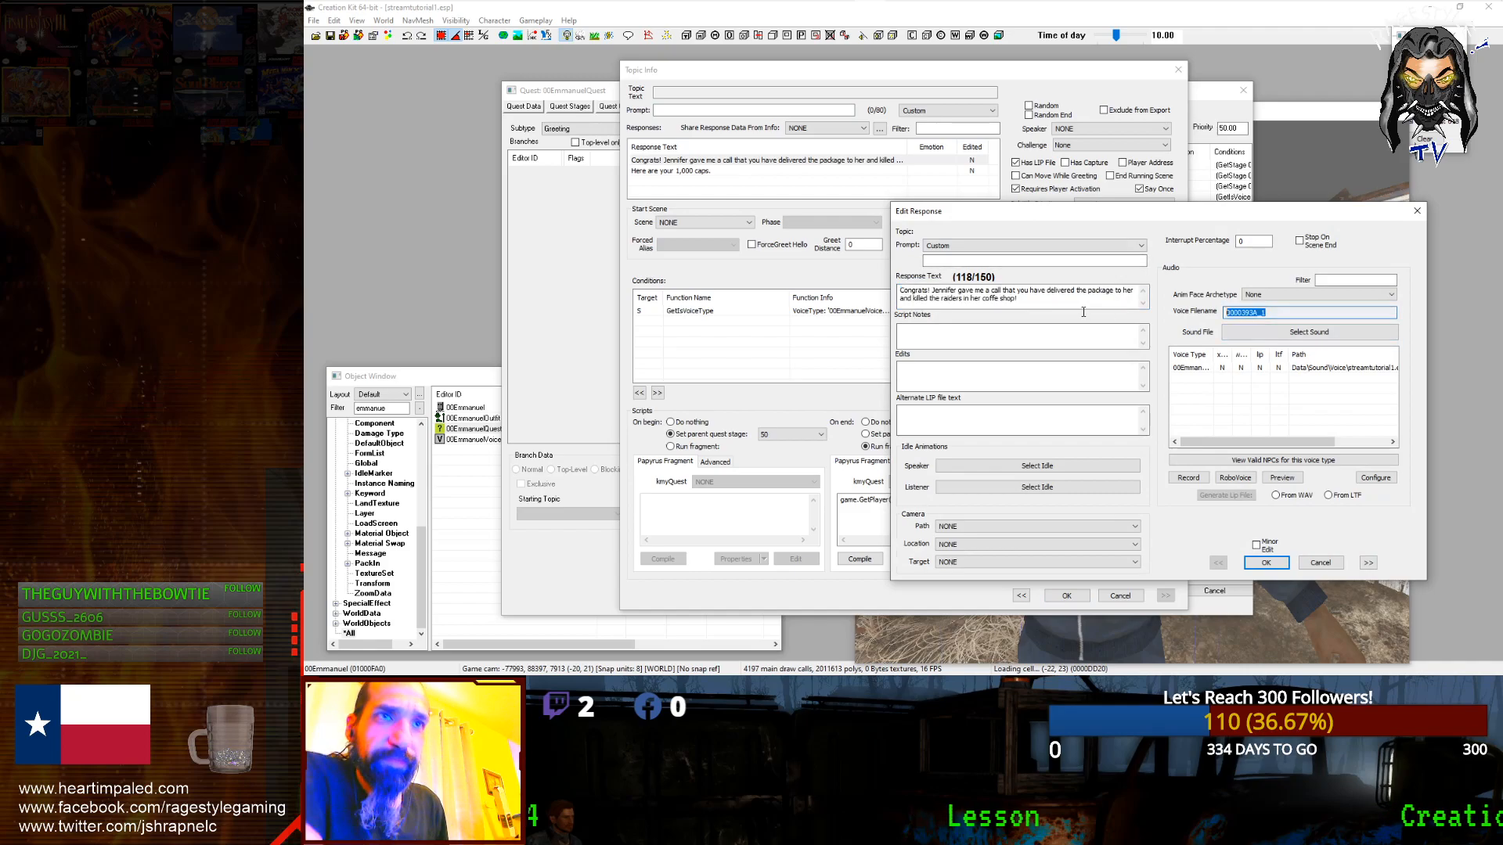
# Step: Switch to Audacity and undo the edits made to the previous voice line
pyautogui.moveTo(834, 3)
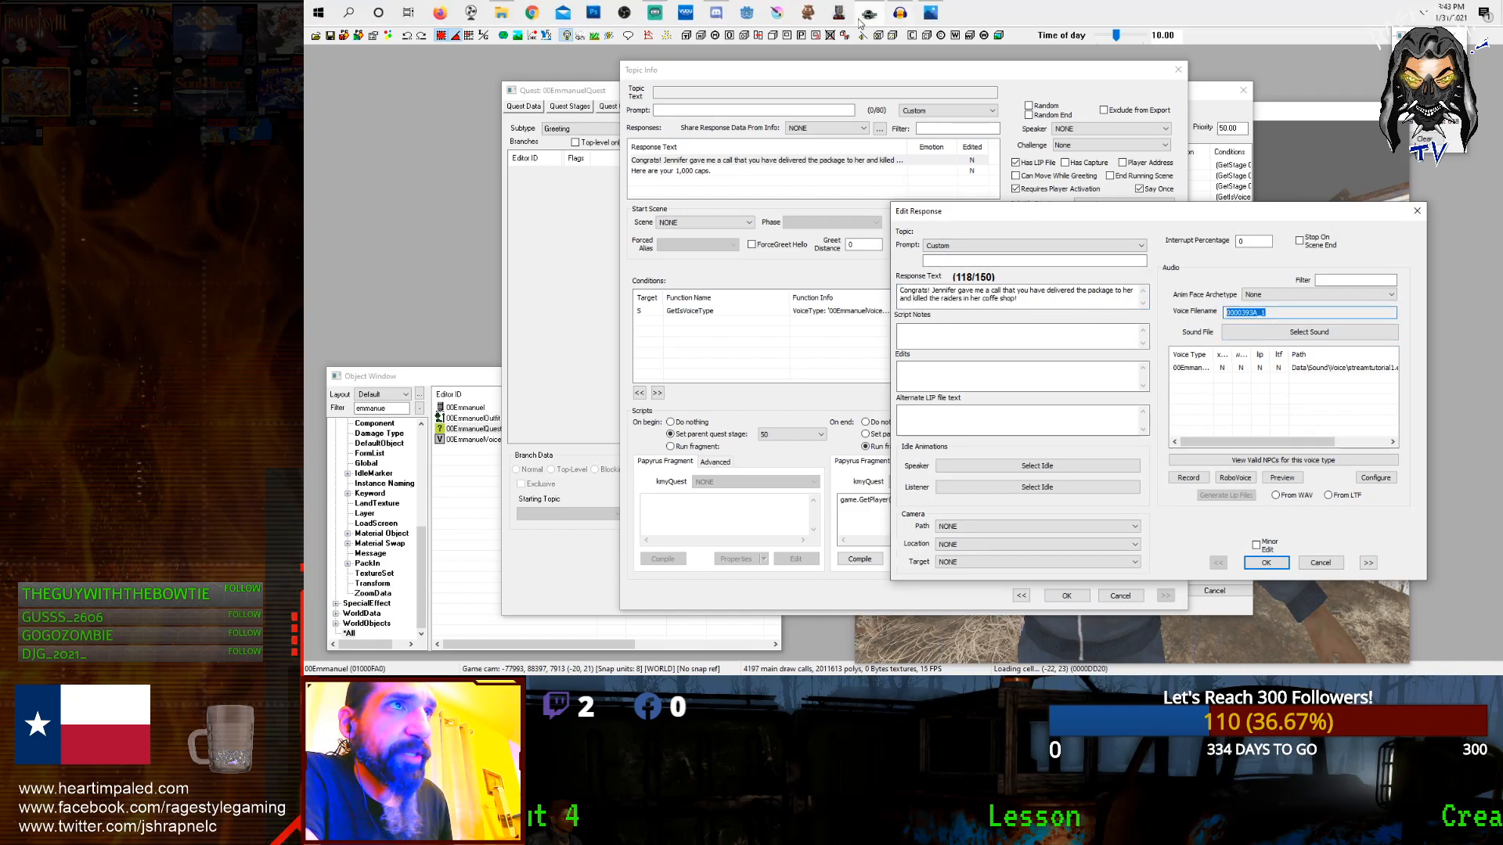
pyautogui.click(898, 11)
pyautogui.hotkey('ctrl', 'z')
pyautogui.hotkey('ctrl', 'z')
pyautogui.hotkey('ctrl', 'z')
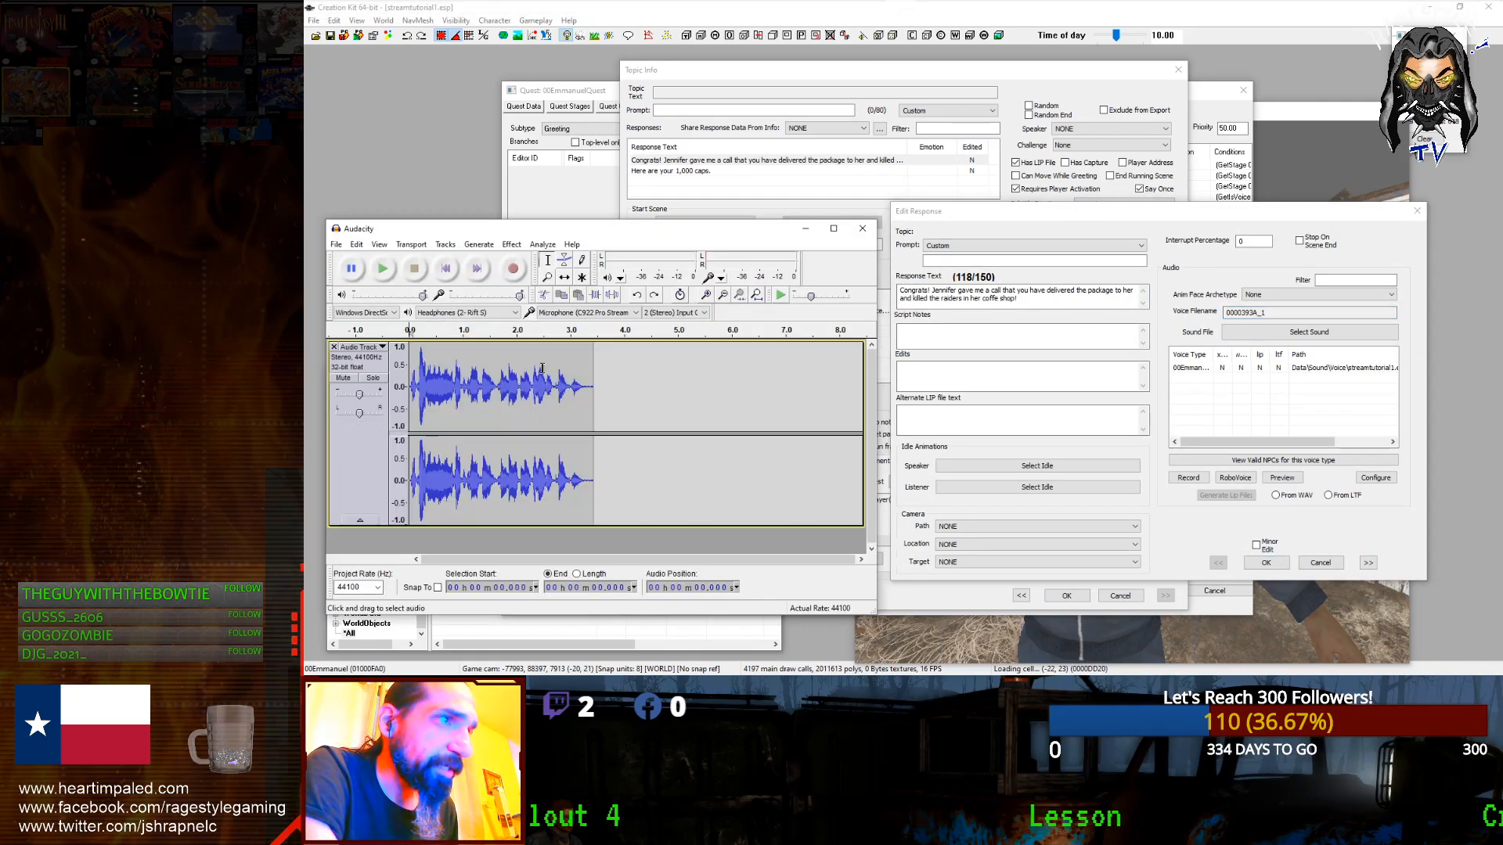
pyautogui.click(510, 276)
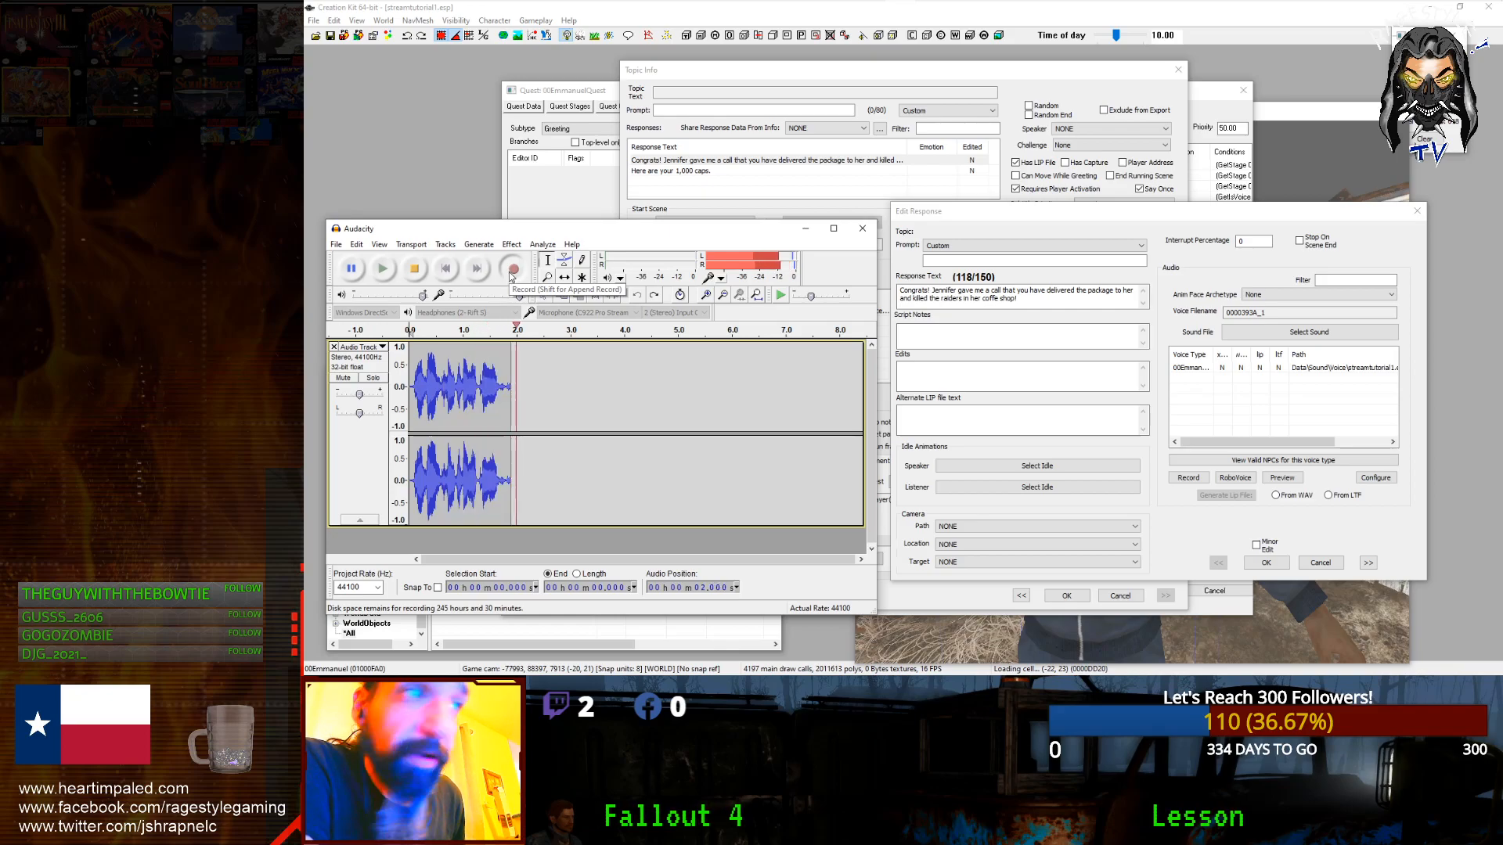
pyautogui.press('space')
pyautogui.hotkey('ctrl', 'z')
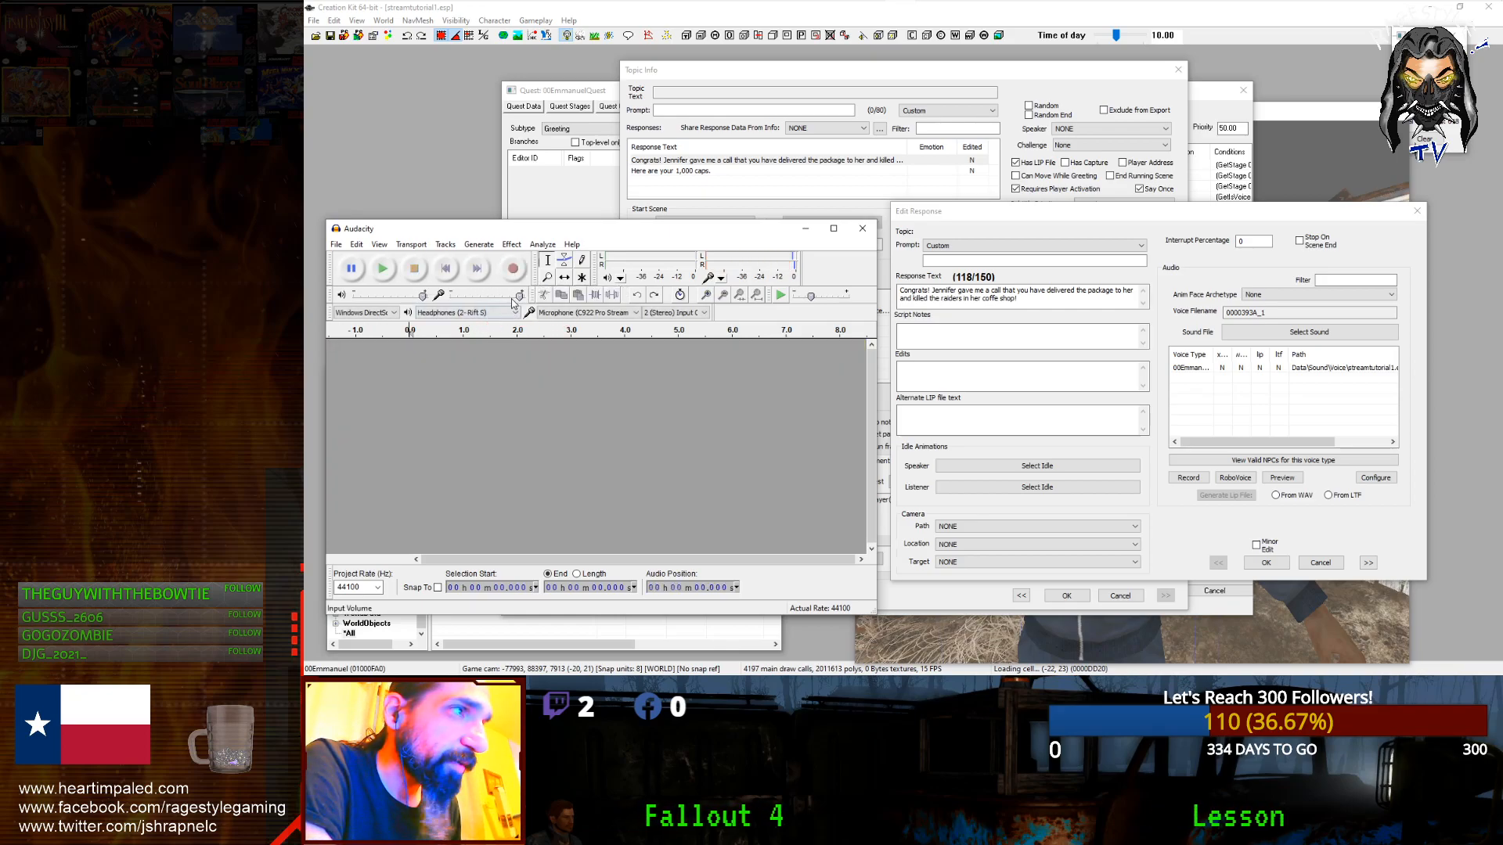
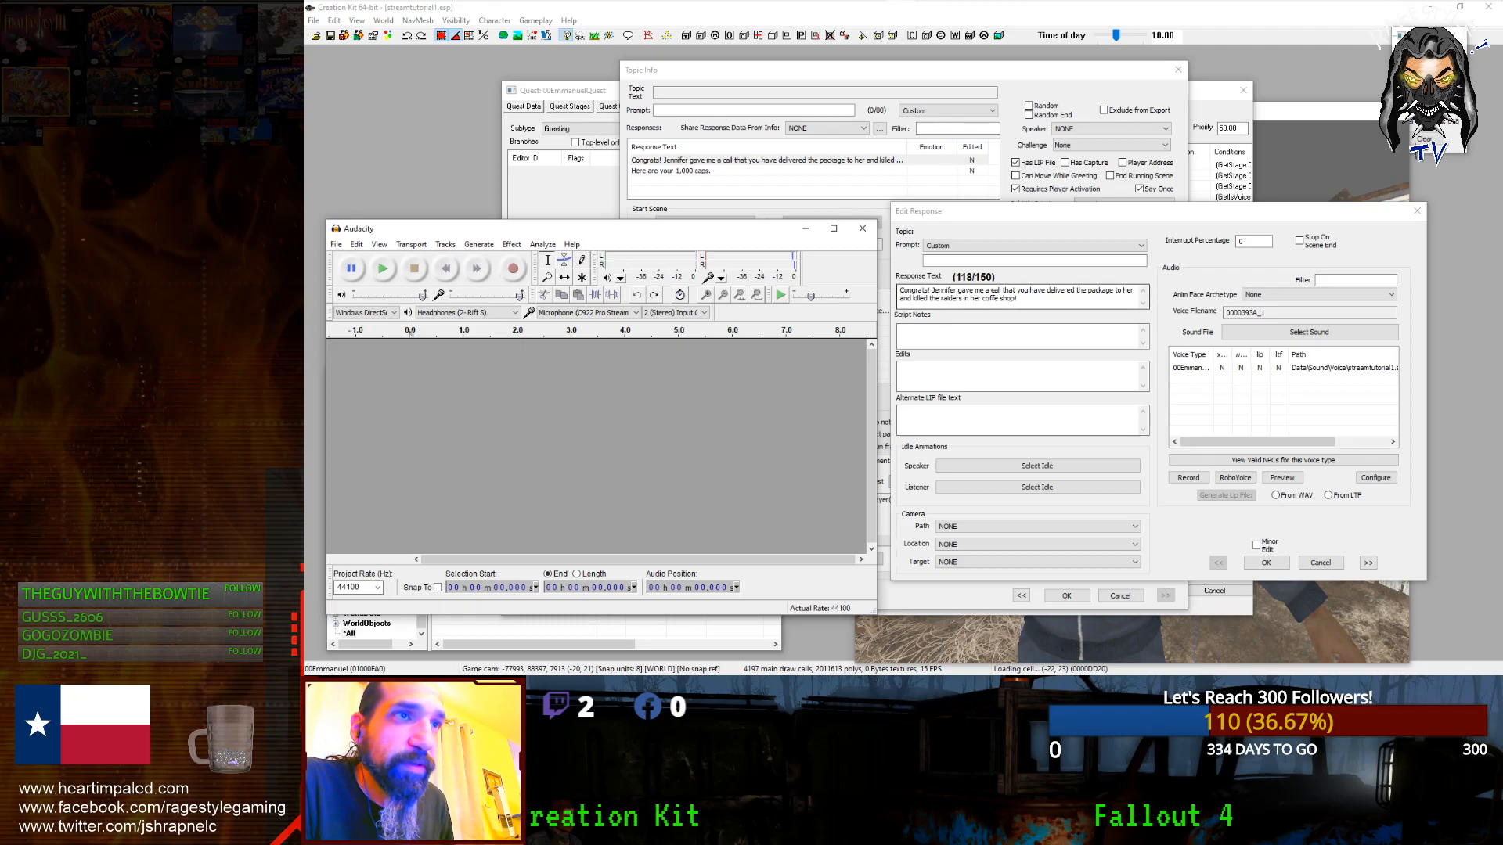
# Step: Return to the Creation Kit to reread the "Congrats!" response text, and switch back to Audacity
pyautogui.click(953, 317)
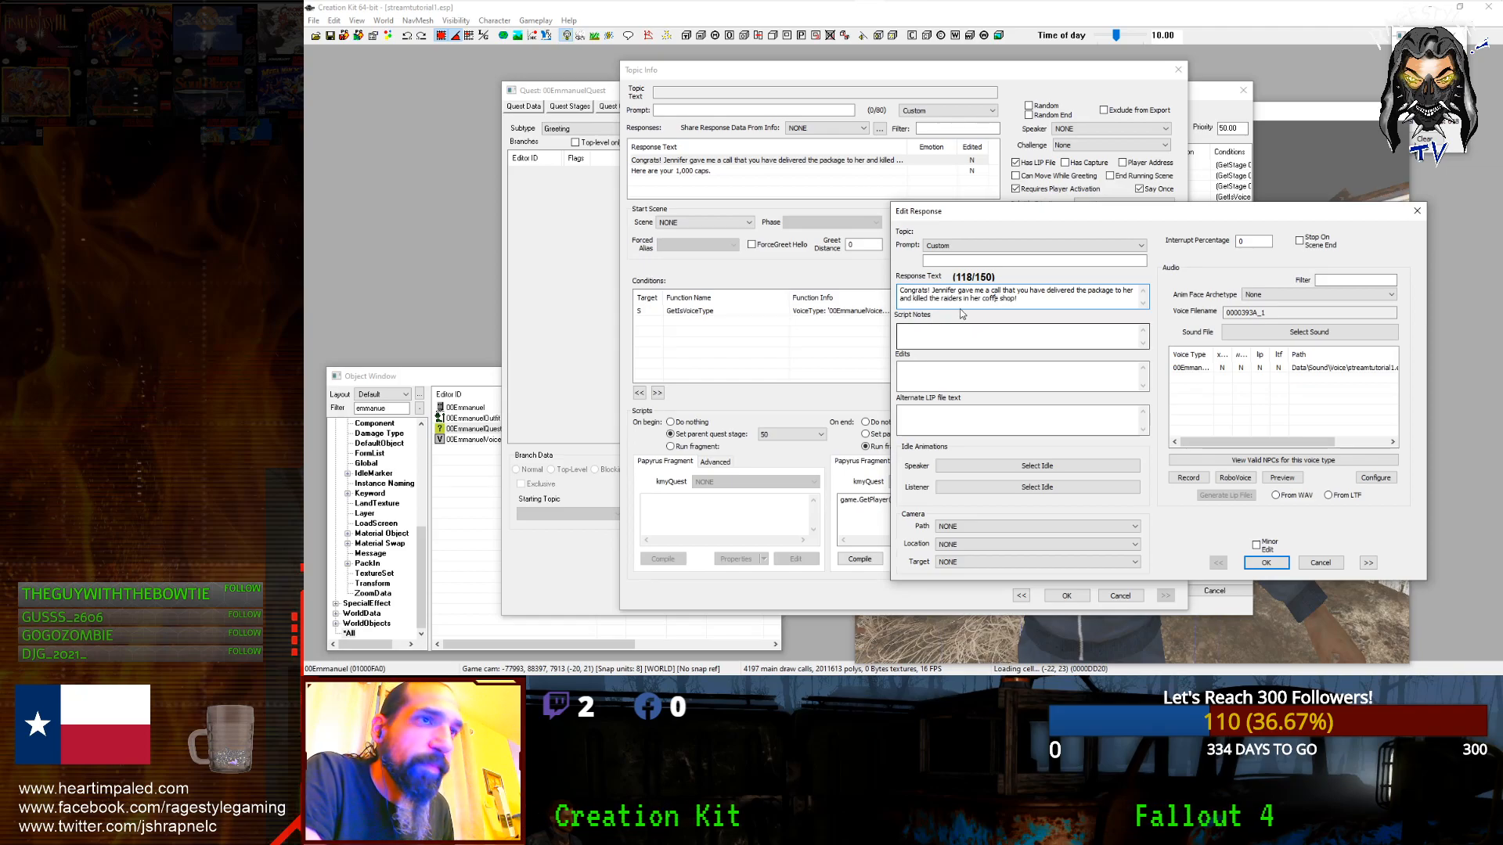
pyautogui.moveTo(826, 6)
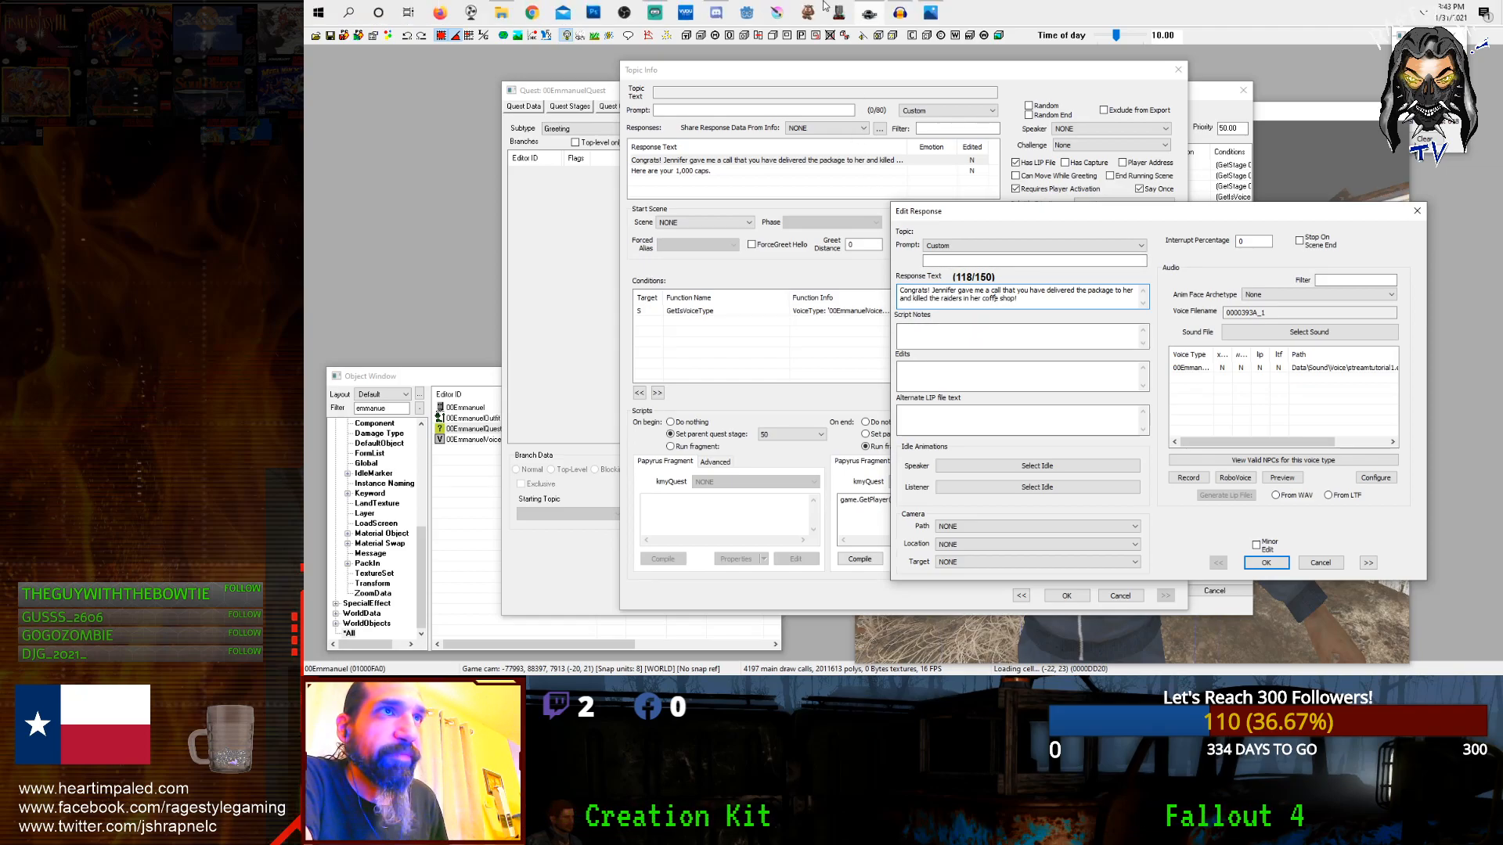
pyautogui.click(900, 12)
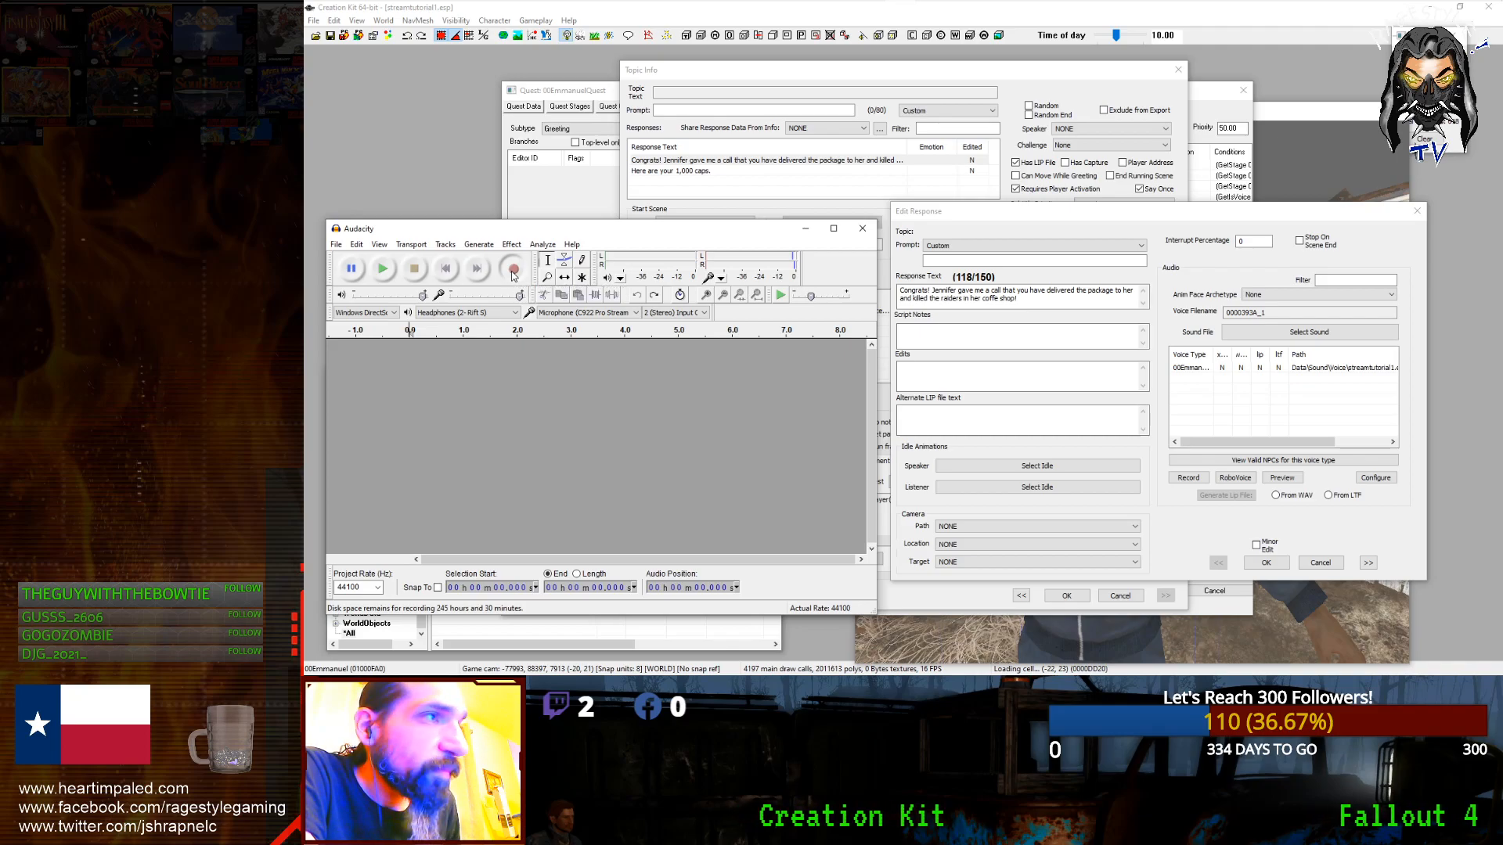
pyautogui.click(514, 270)
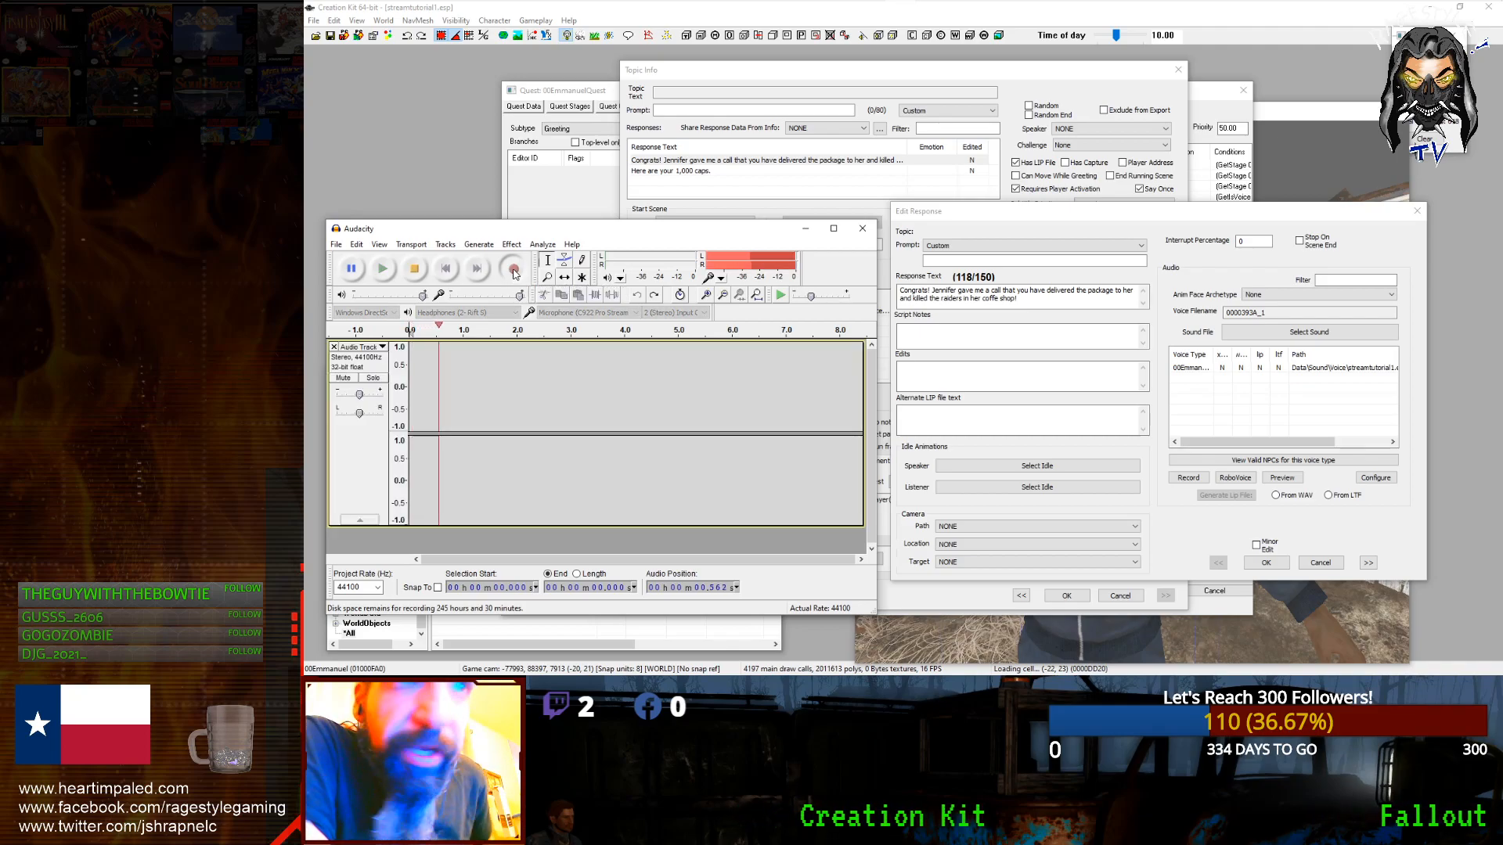
pyautogui.click(418, 274)
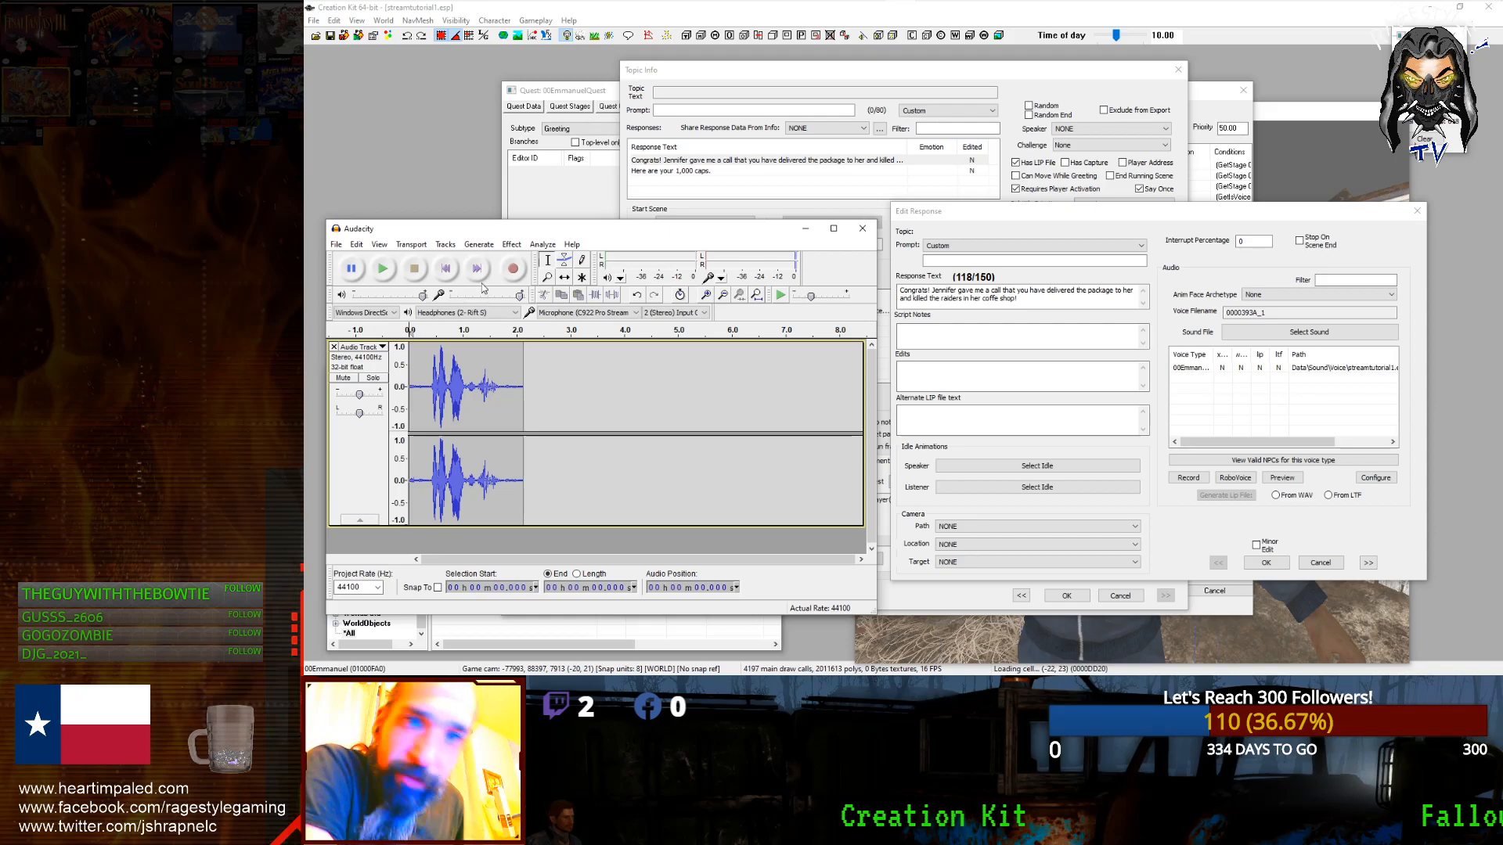
pyautogui.hotkey('ctrl', 'z')
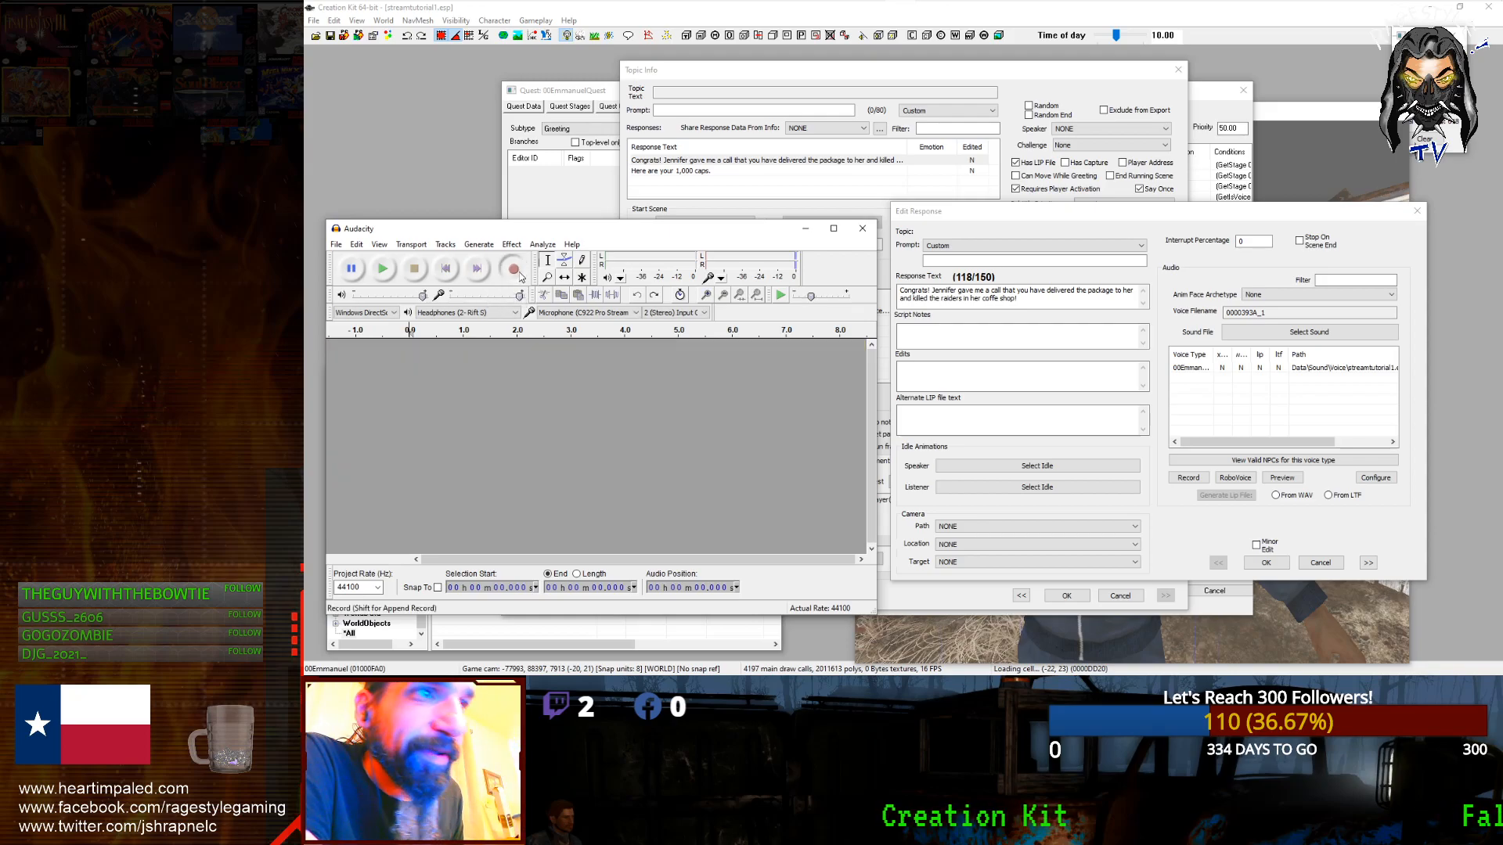
pyautogui.click(515, 272)
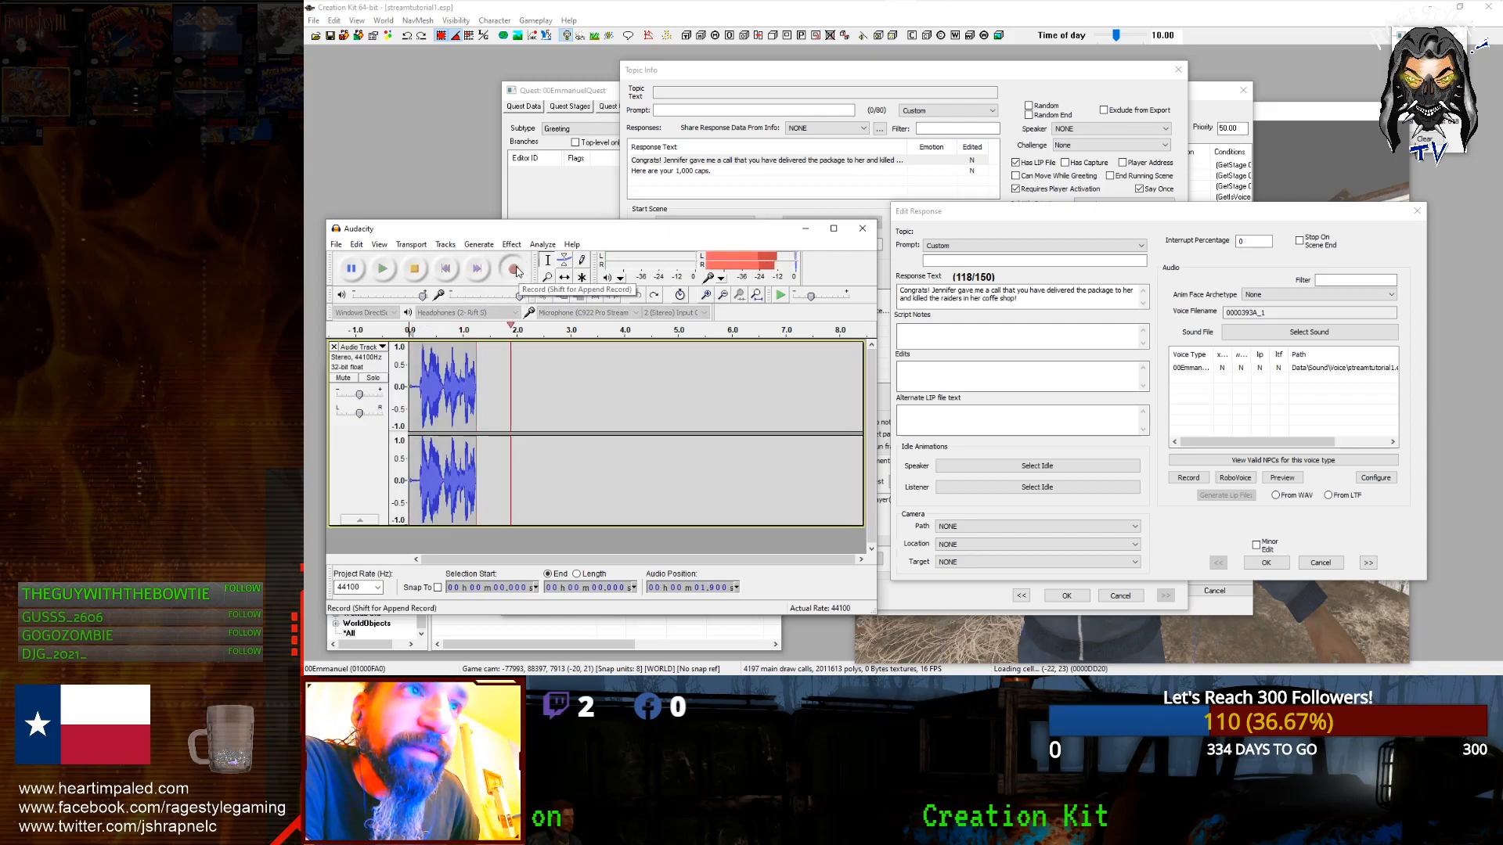
pyautogui.press('space')
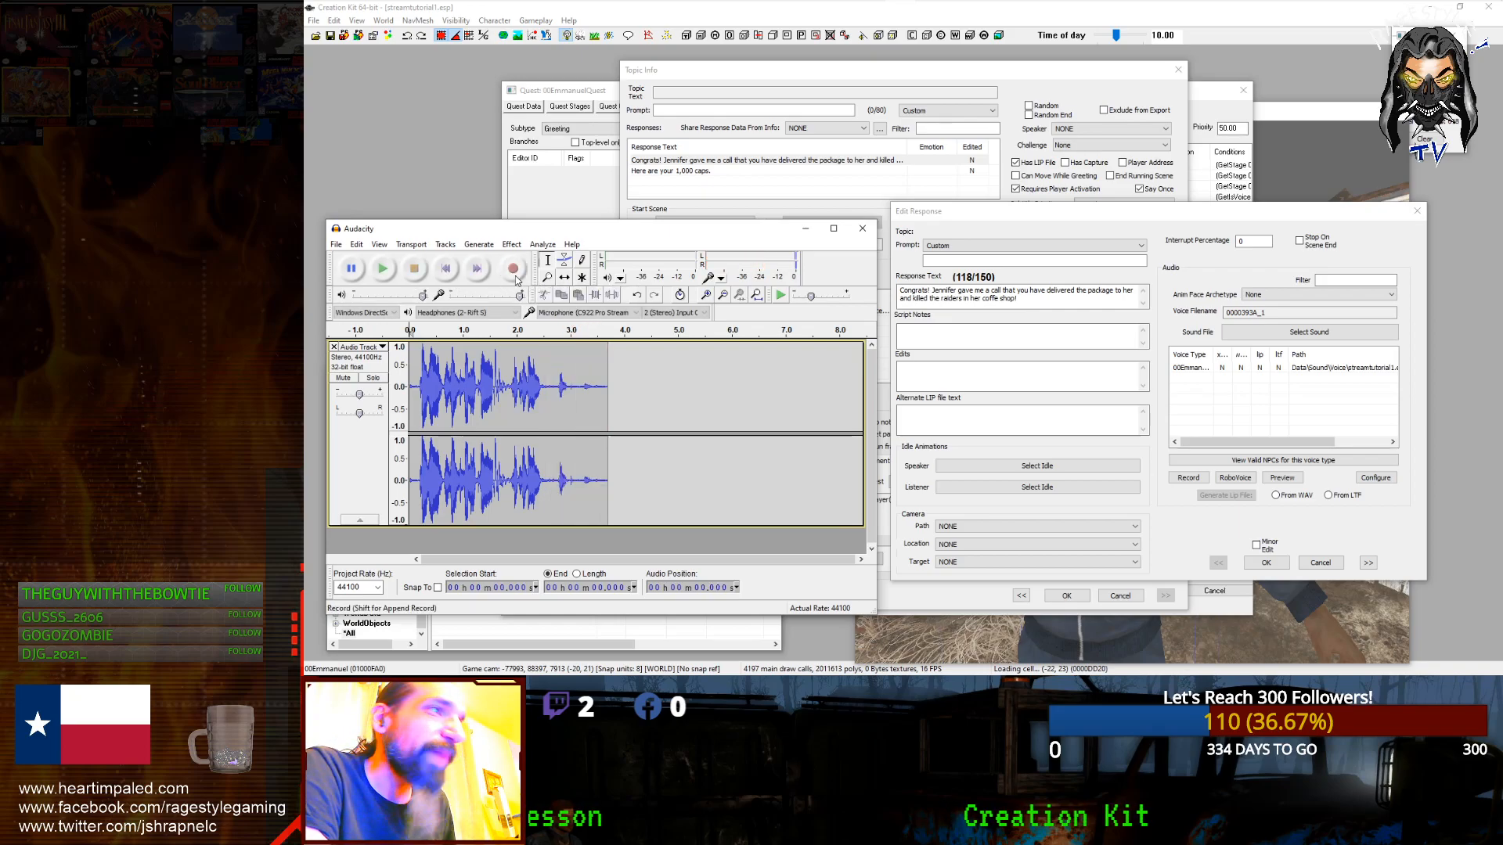
pyautogui.hotkey('ctrl', 'z')
pyautogui.click(516, 278)
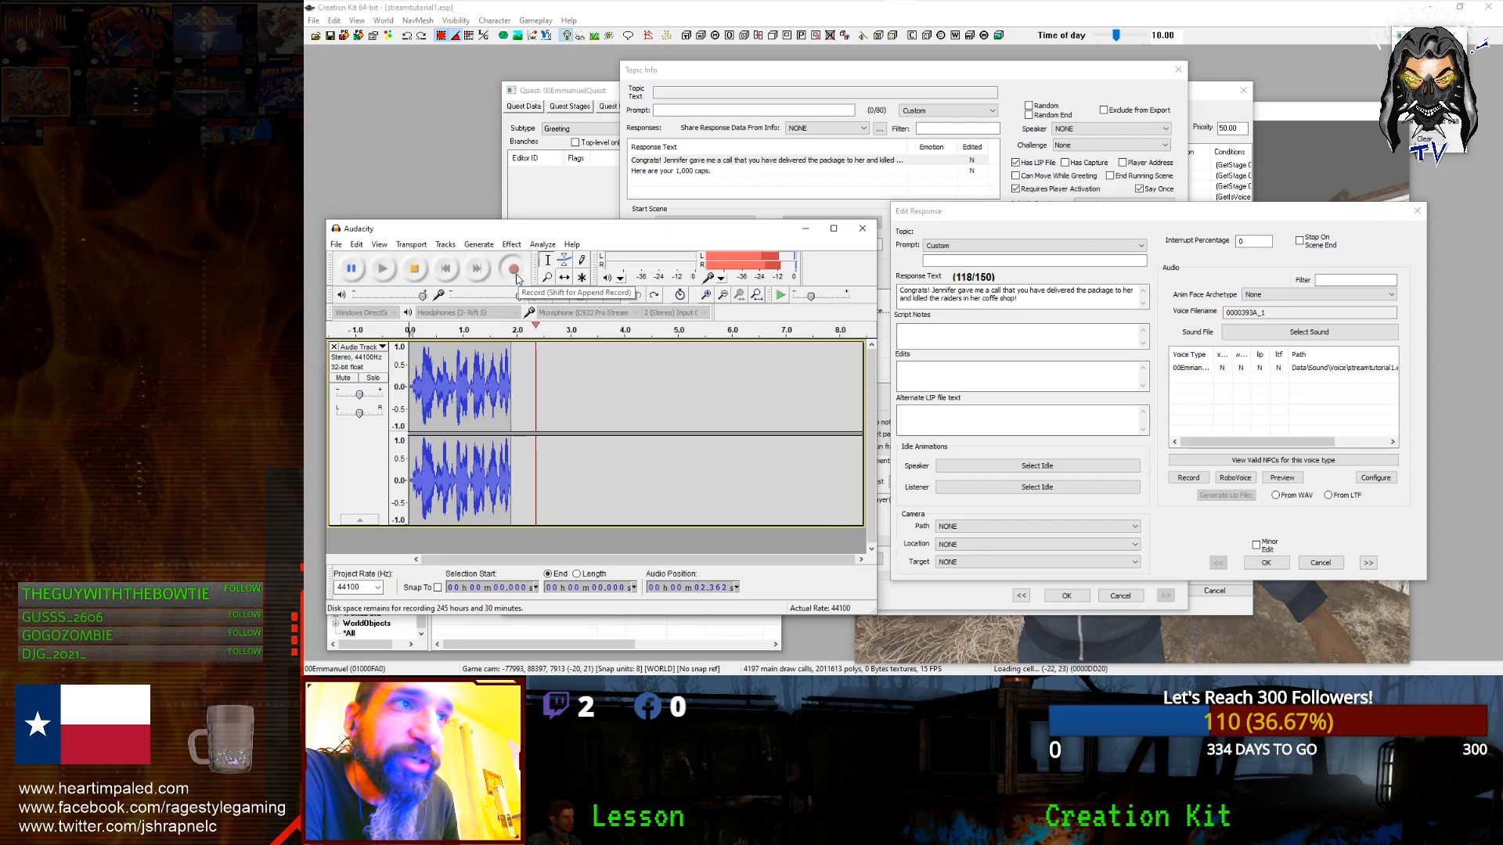
pyautogui.click(415, 269)
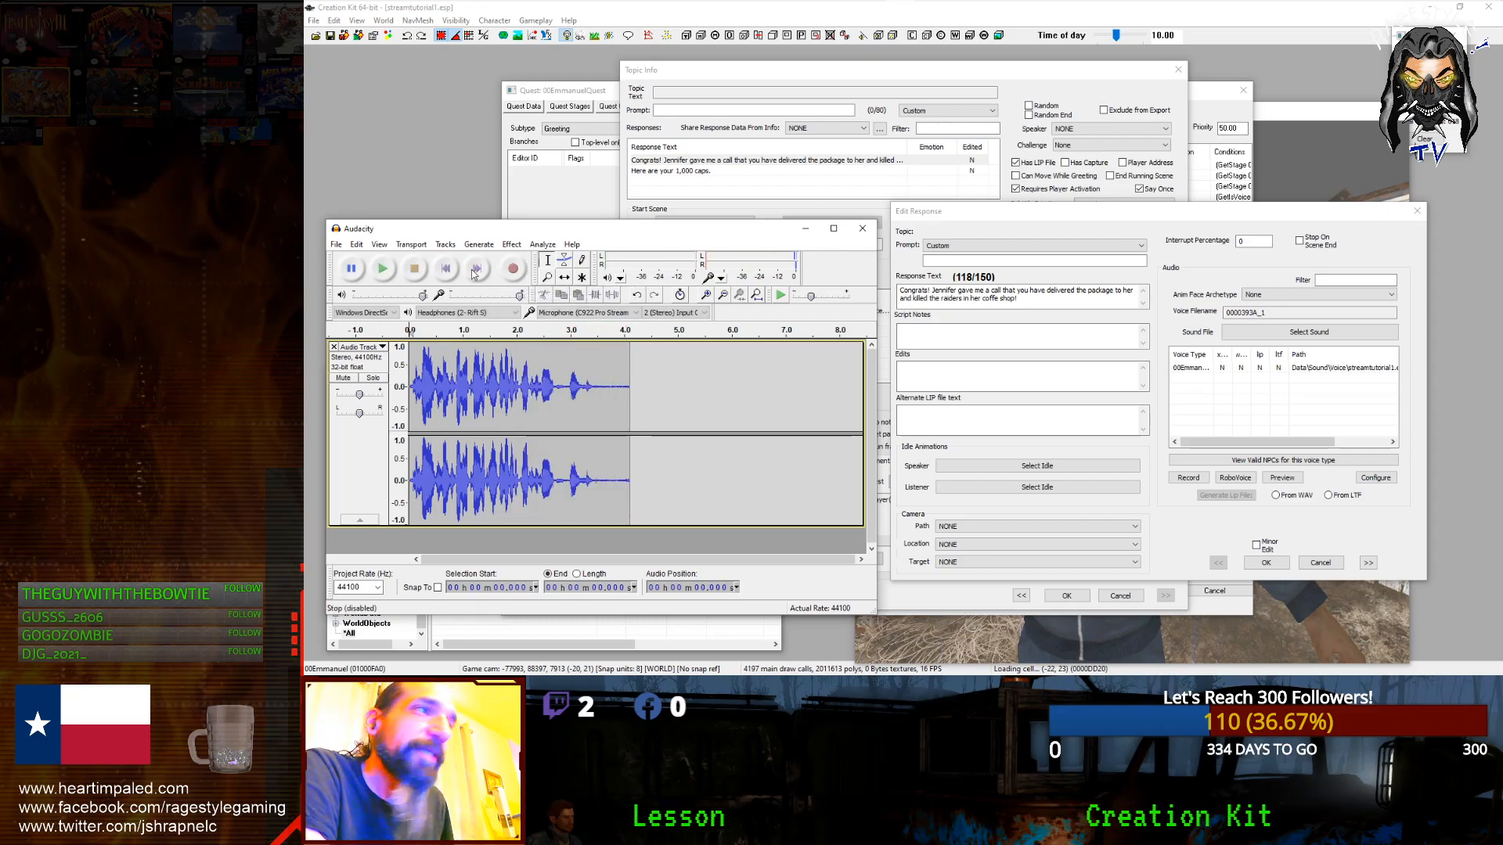
pyautogui.hotkey('ctrl', 'z')
# Step: Record the full "Congrats!" voice line and trim the silence from the end and start of the track
pyautogui.click(513, 270)
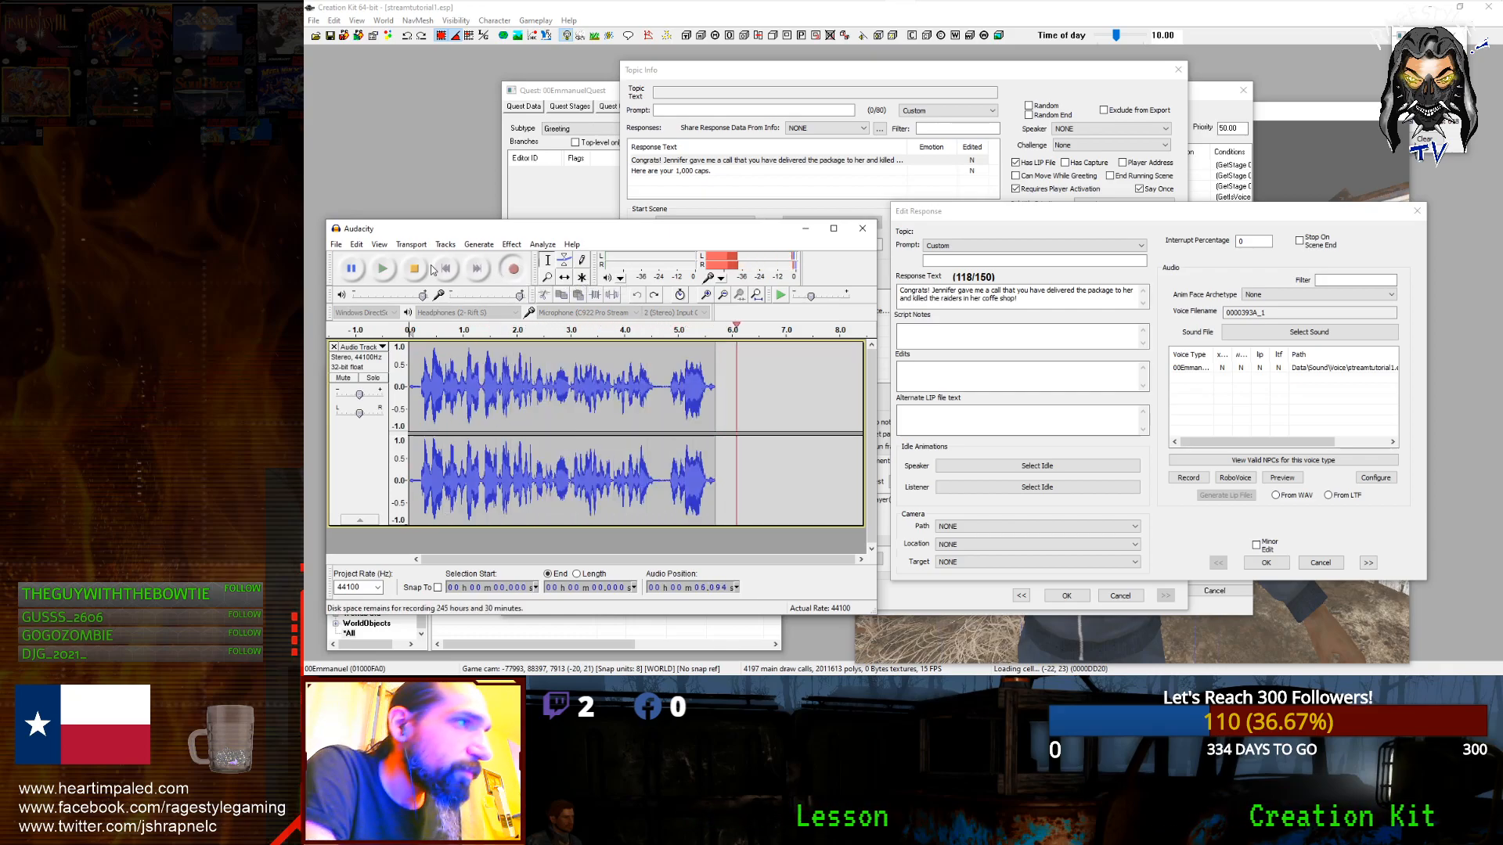
pyautogui.press('space')
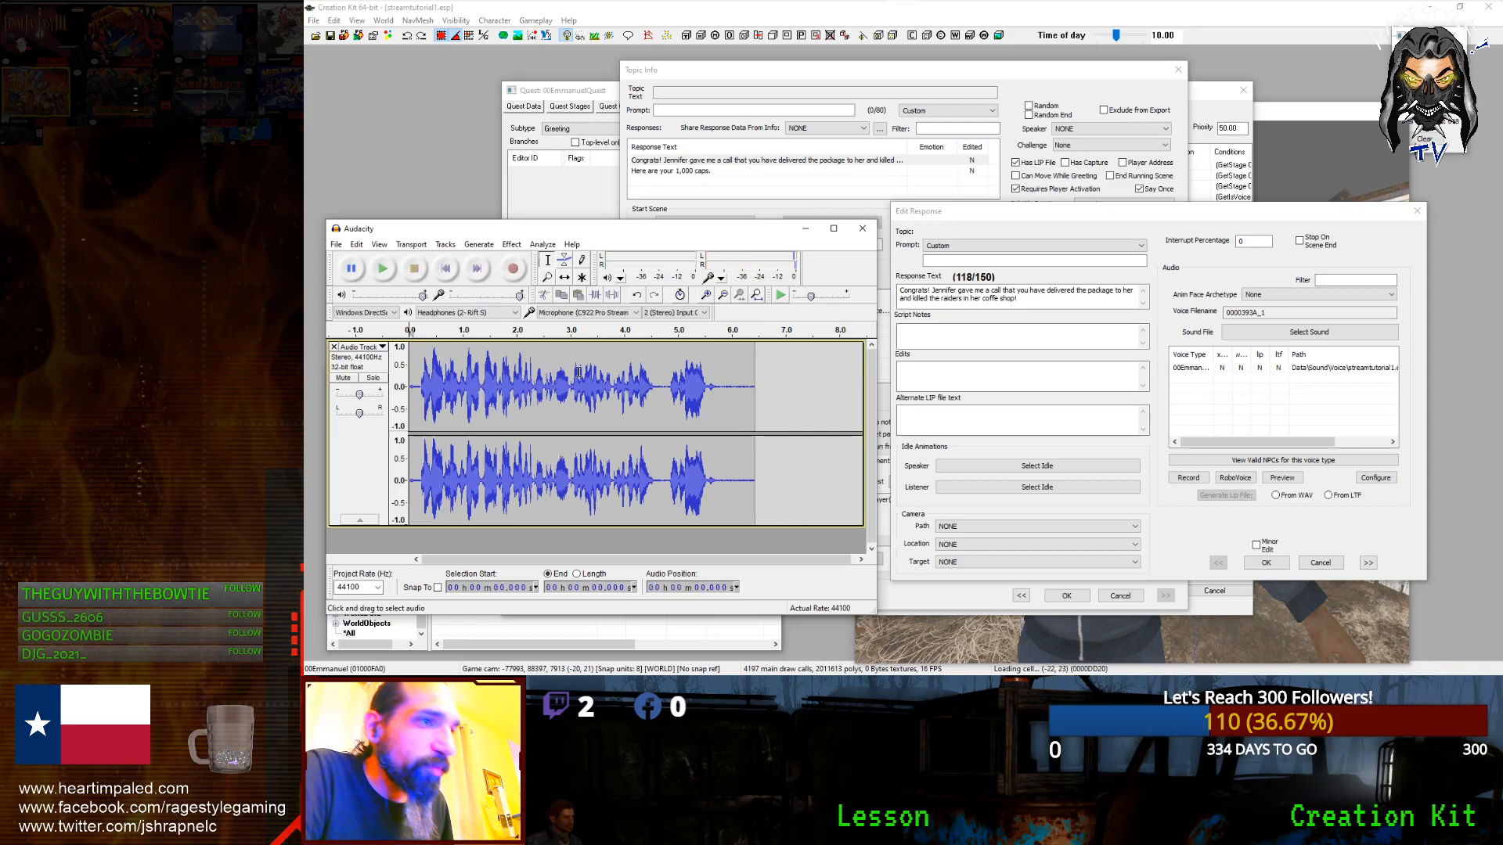
pyautogui.moveTo(726, 457); pyautogui.dragTo(806, 456)
pyautogui.press('Delete')
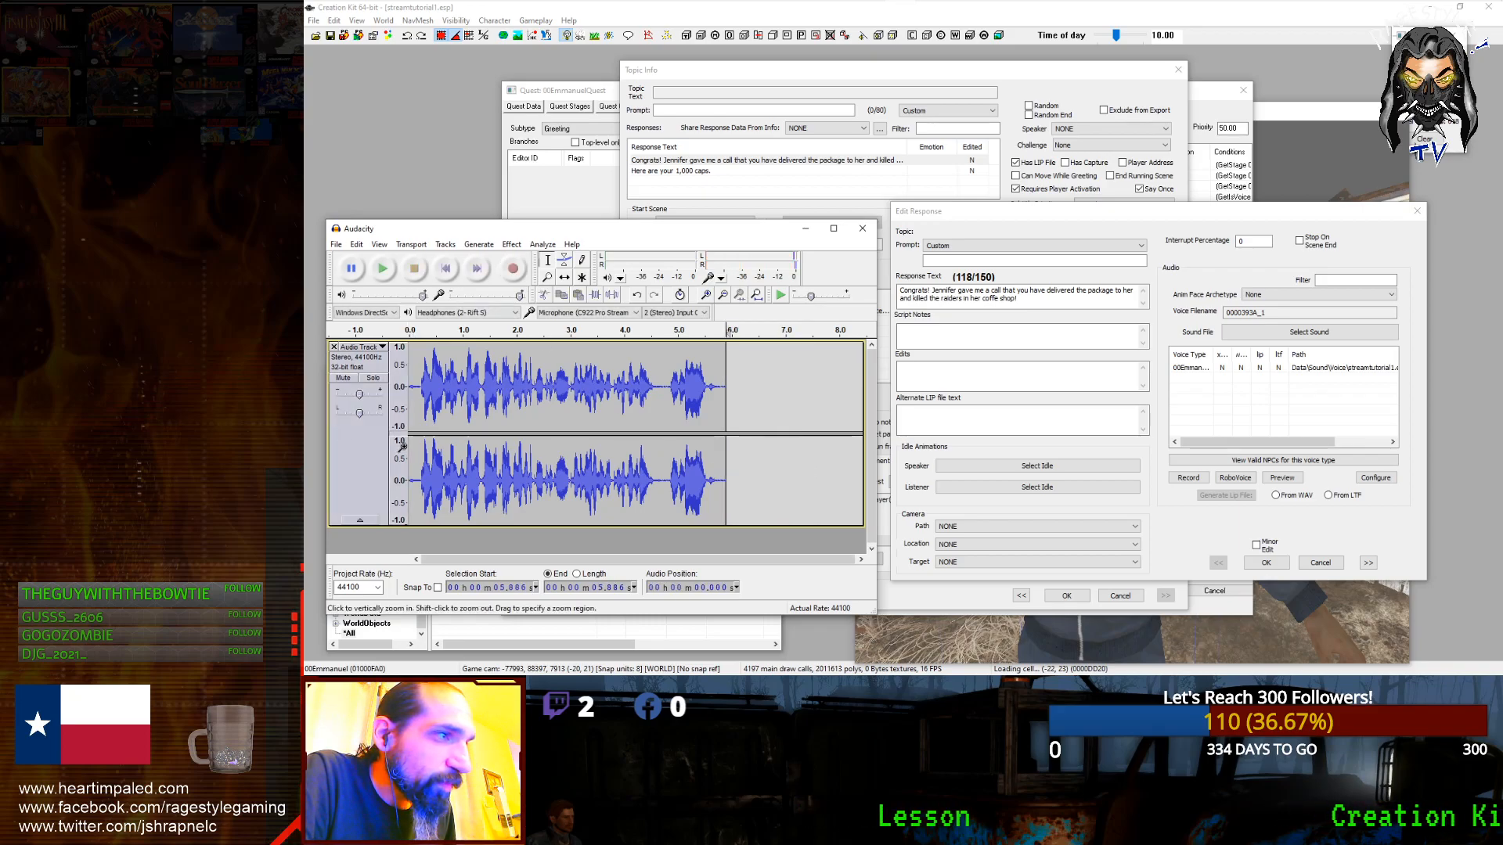
pyautogui.moveTo(409, 392); pyautogui.dragTo(423, 391)
pyautogui.press('Delete')
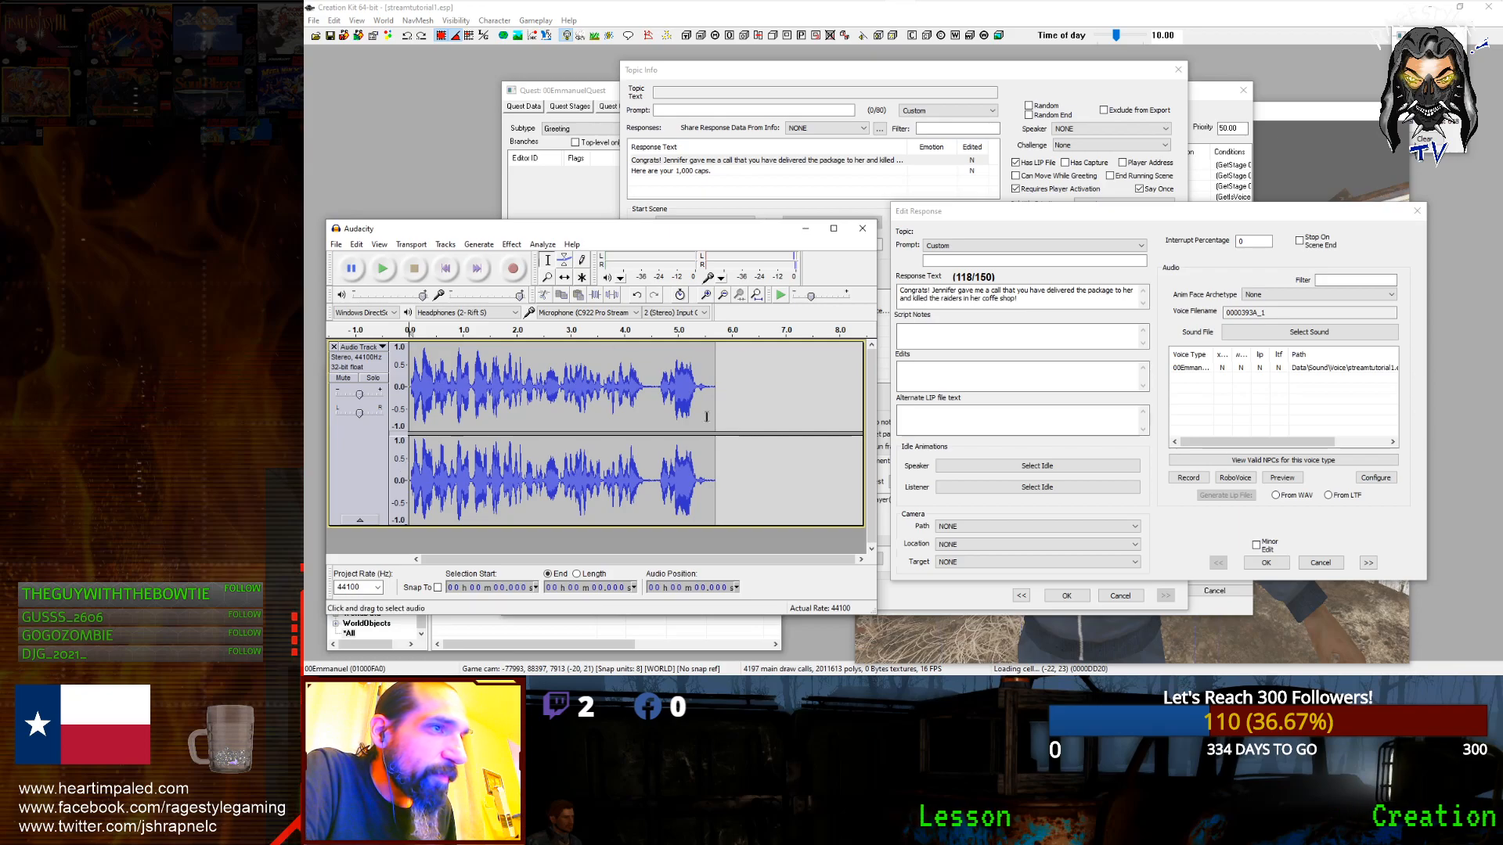
# Step: Convert the "Congrats!" recording from stereo to mono and apply Noise Removal to it
pyautogui.click(511, 246)
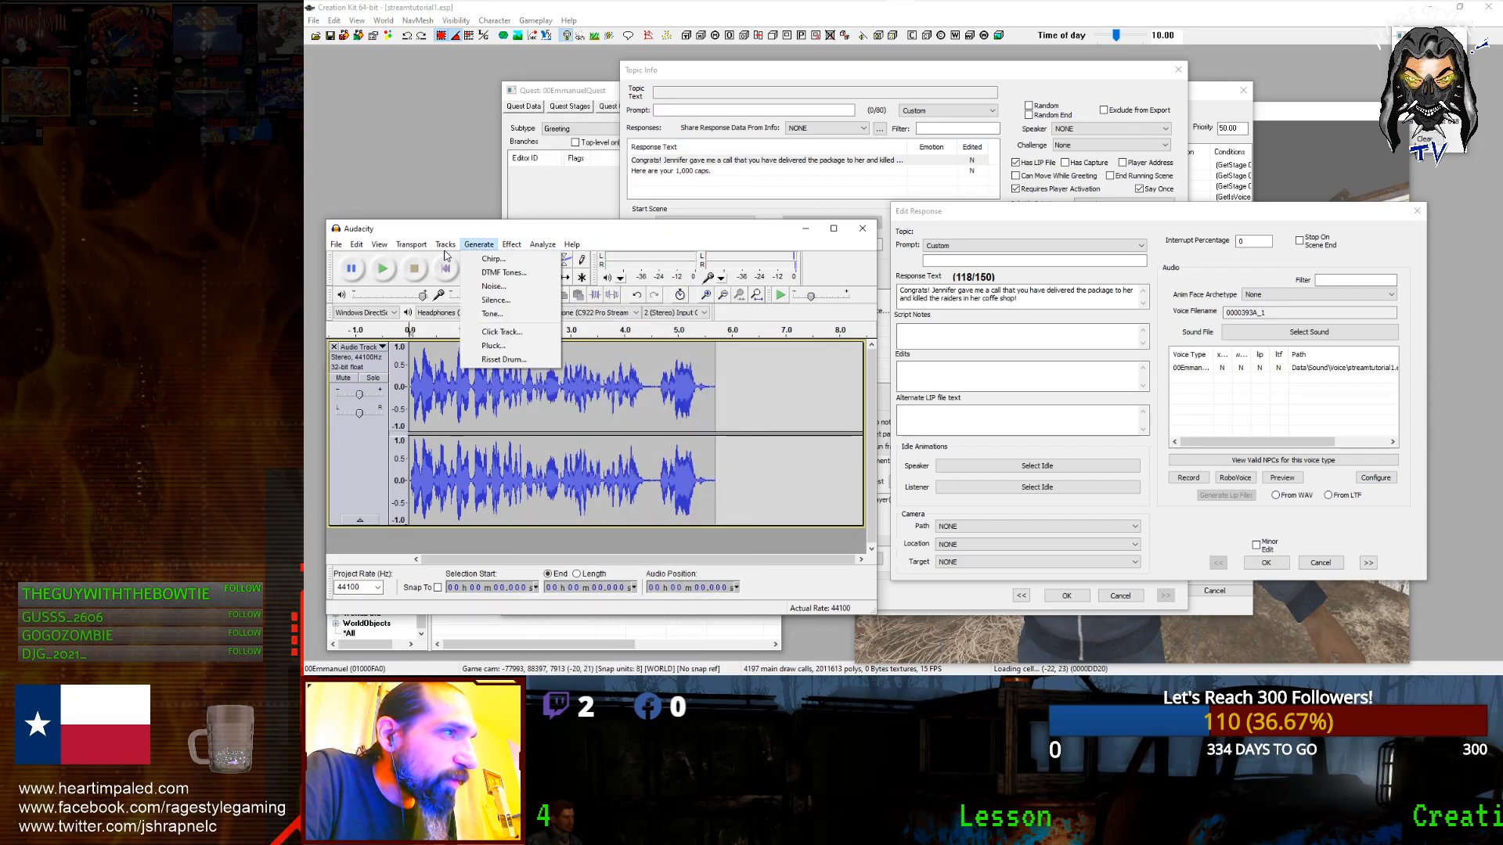
pyautogui.click(495, 279)
pyautogui.click(479, 245)
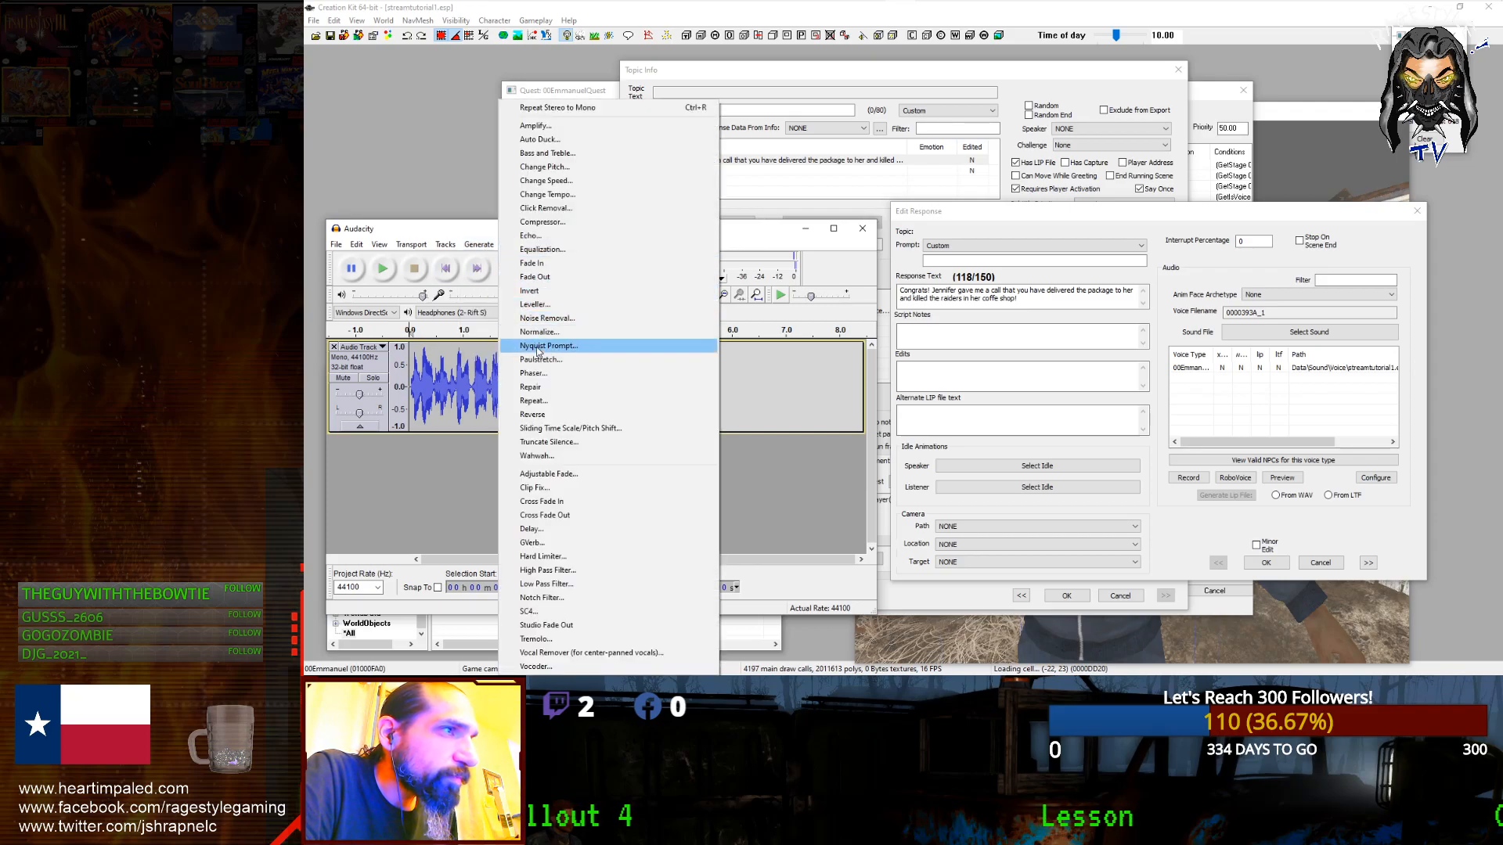
pyautogui.click(541, 318)
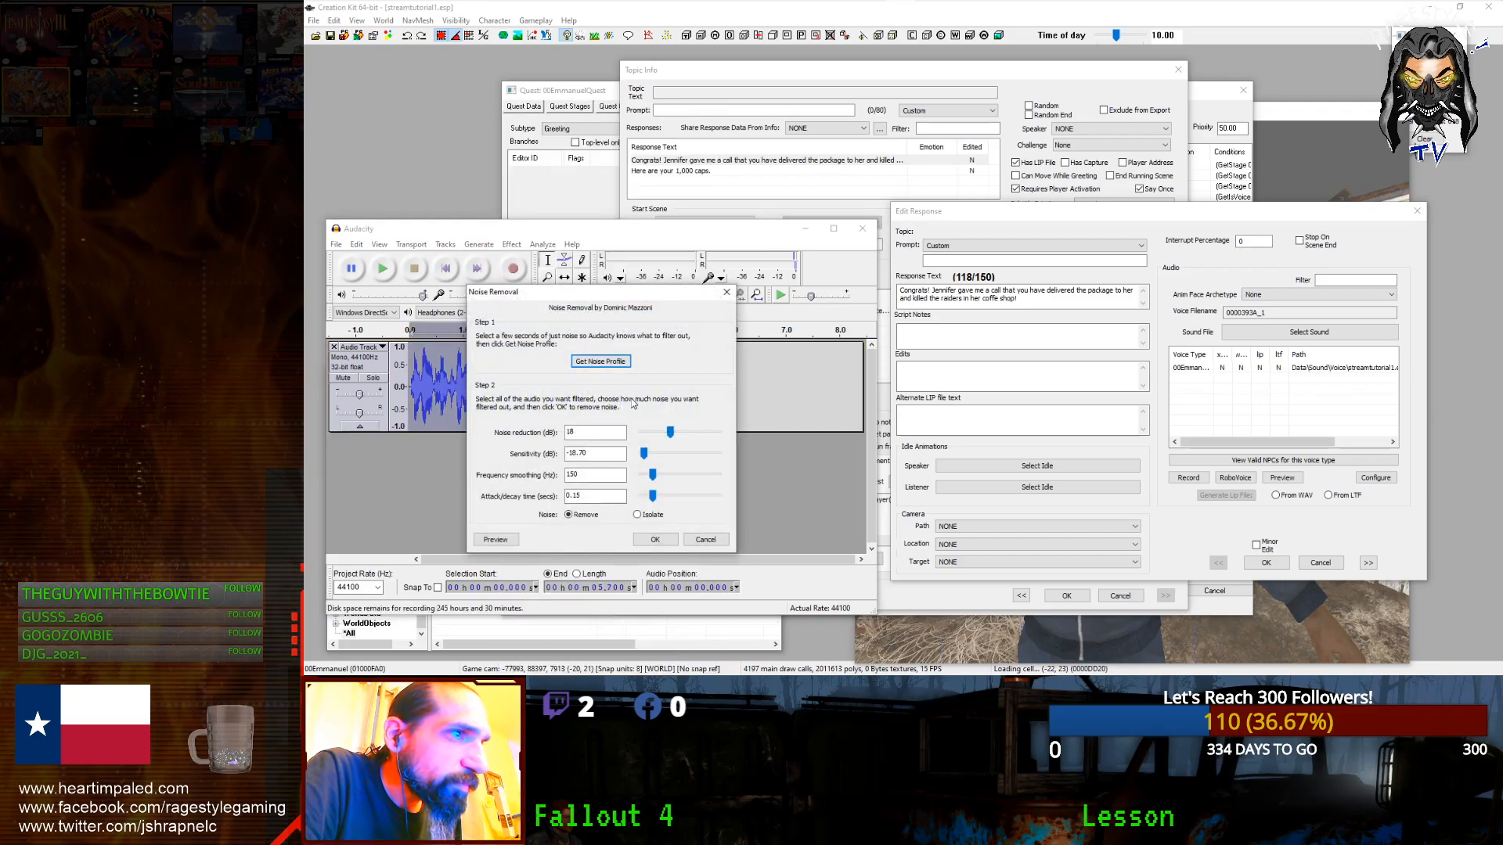
pyautogui.click(655, 540)
# Step: Export the track as a 16-bit PCM WAV named 0000393A_1 into the 00EmmanuelVoiceType folder, leaving the metadata blank
pyautogui.click(335, 244)
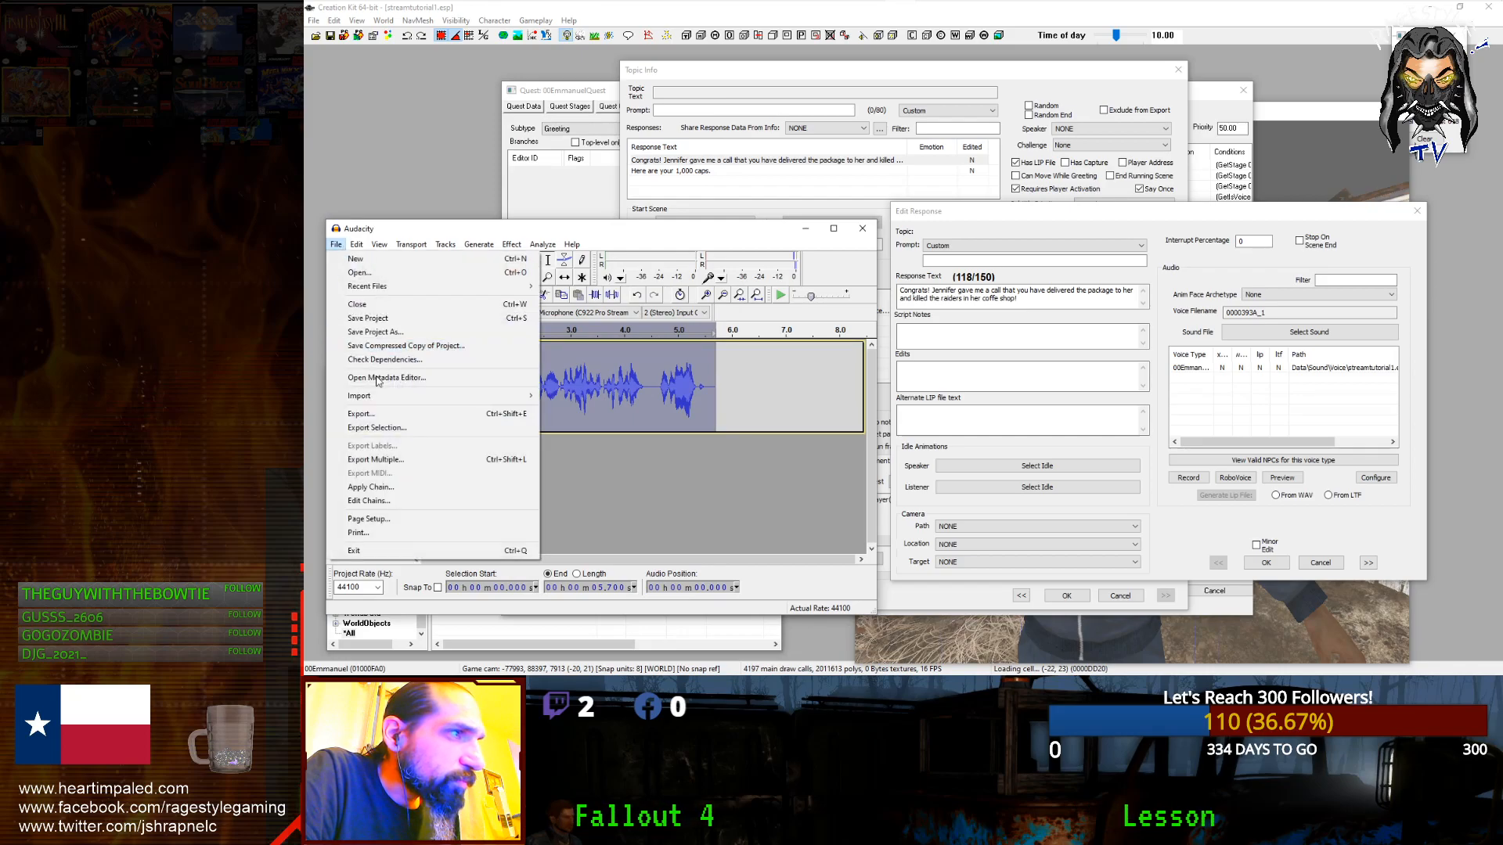
pyautogui.click(389, 419)
pyautogui.click(1302, 322)
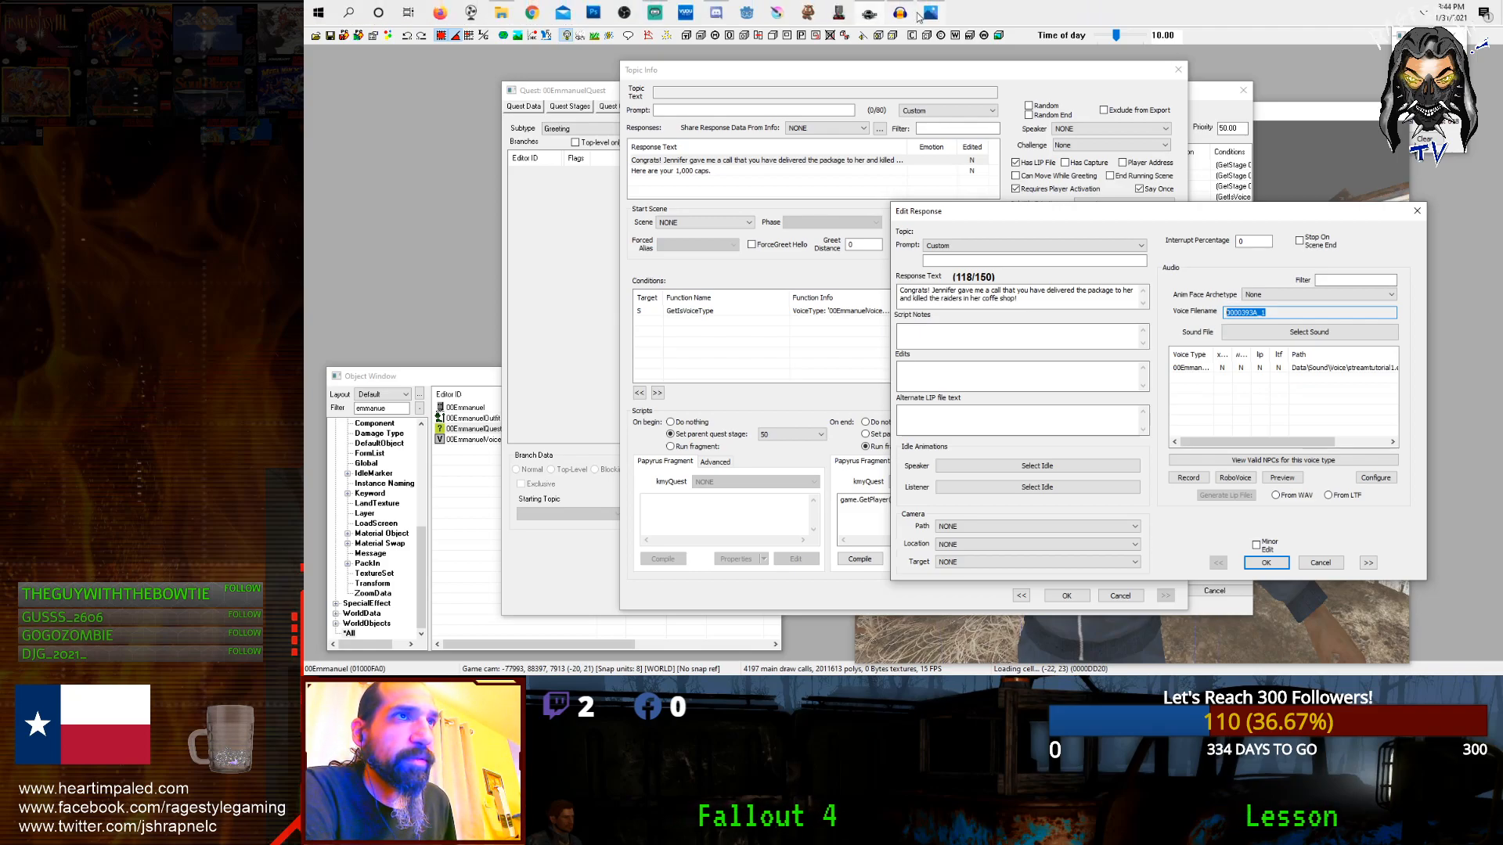
pyautogui.click(900, 13)
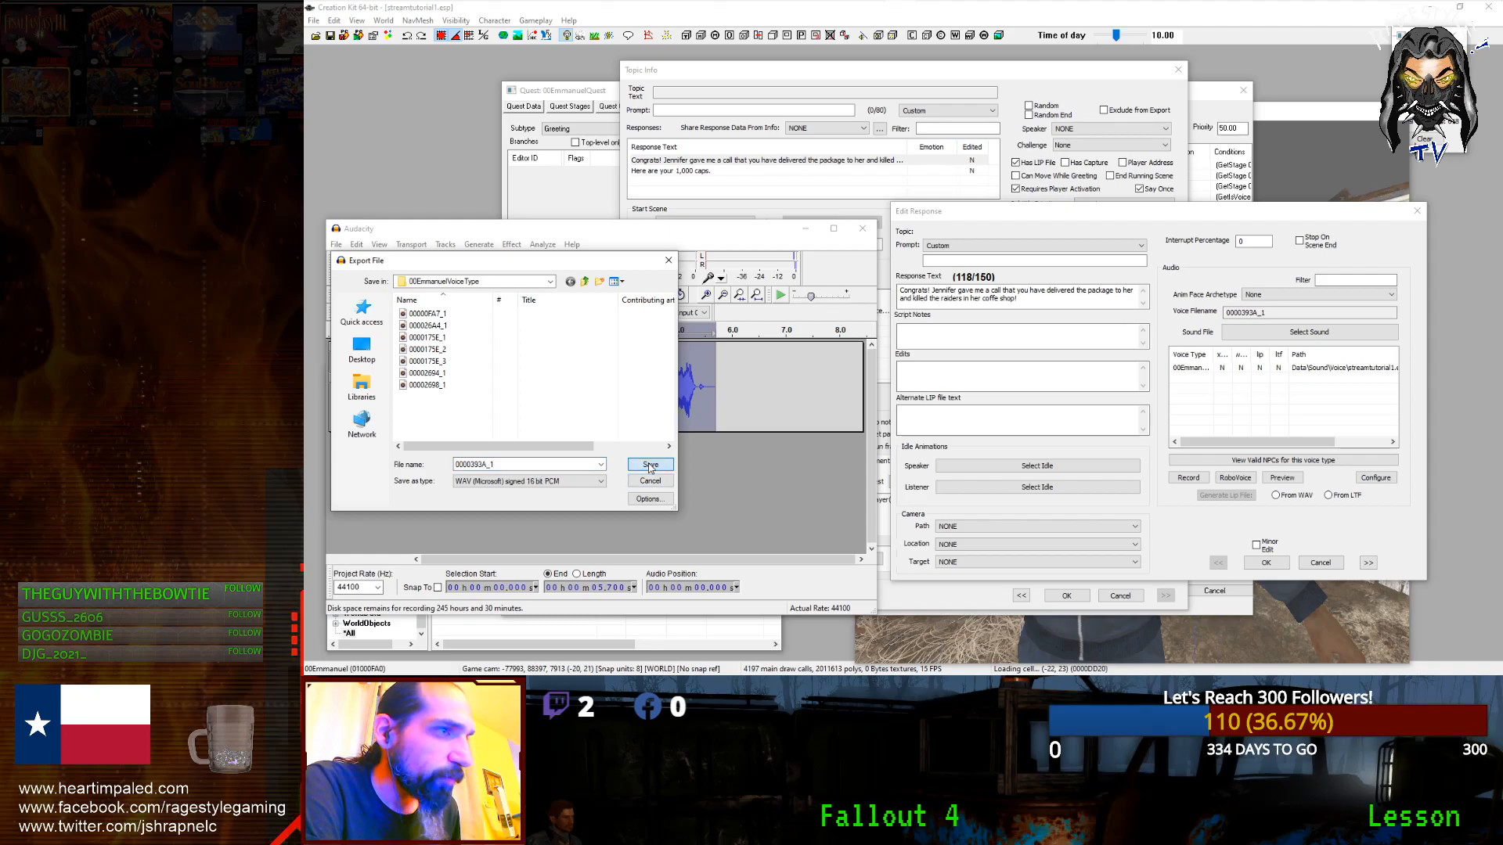
pyautogui.click(649, 465)
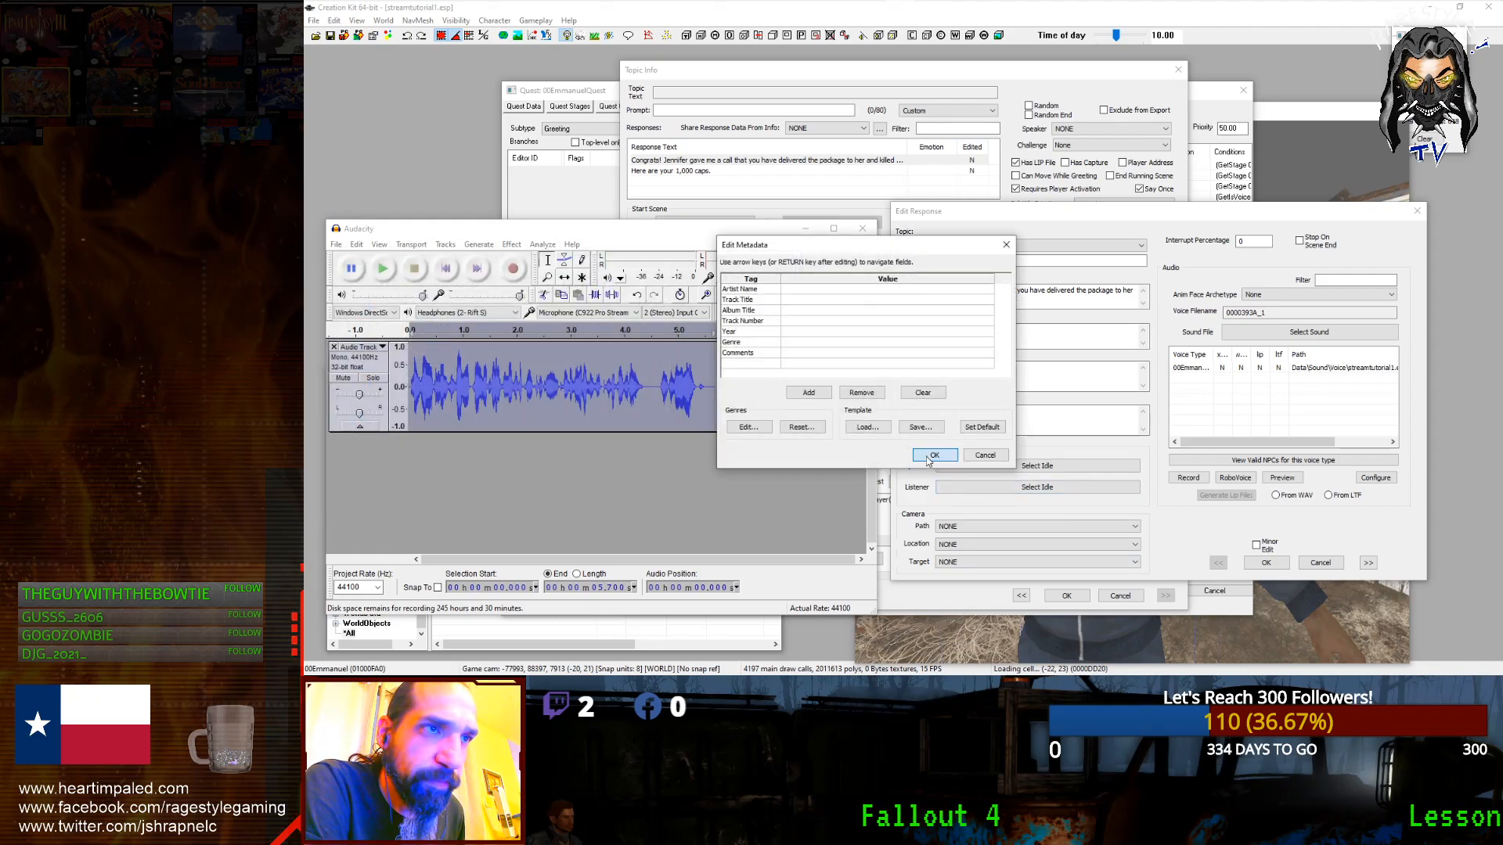
pyautogui.press('Return')
# Step: Switch to the Creation Kit, accept the current response and open the "Here are your 1,000 caps." response
pyautogui.click(1246, 570)
pyautogui.click(1266, 563)
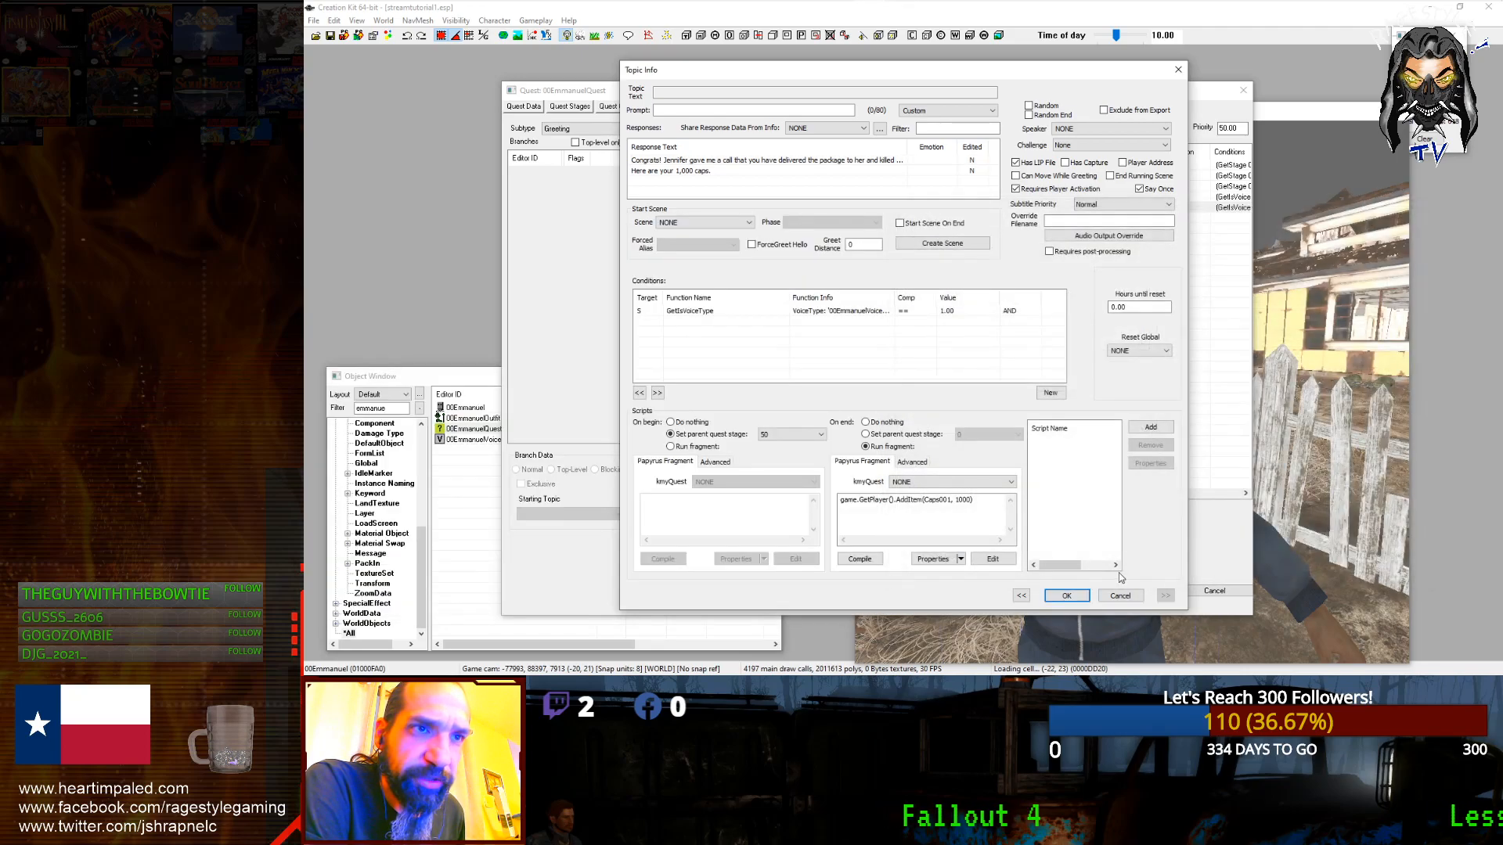
pyautogui.doubleClick(805, 171)
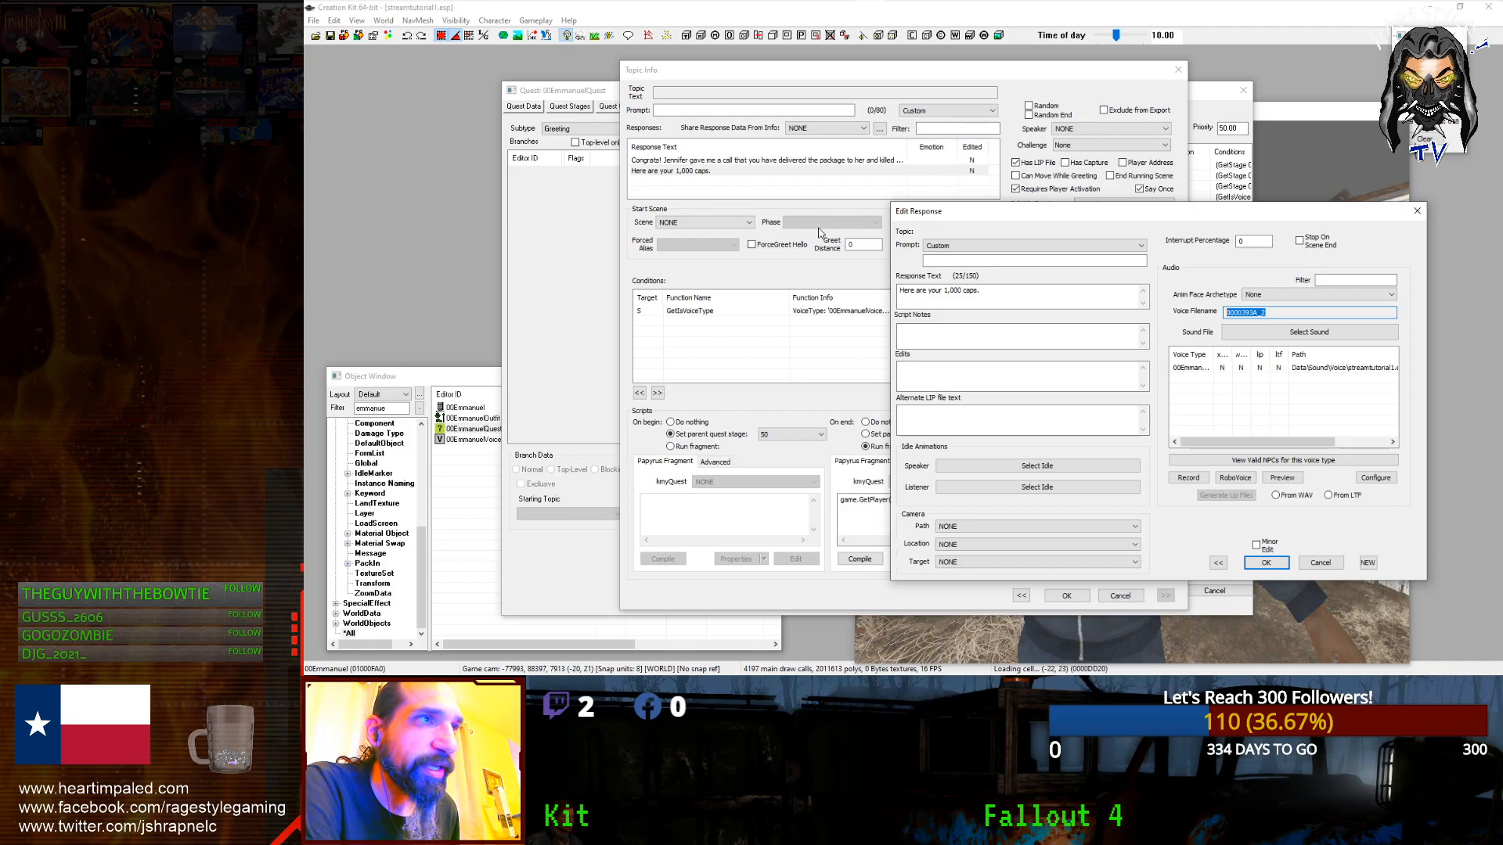
# Step: Switch to Audacity and undo the previous voice line's edits and recording until the project is empty
pyautogui.click(905, 15)
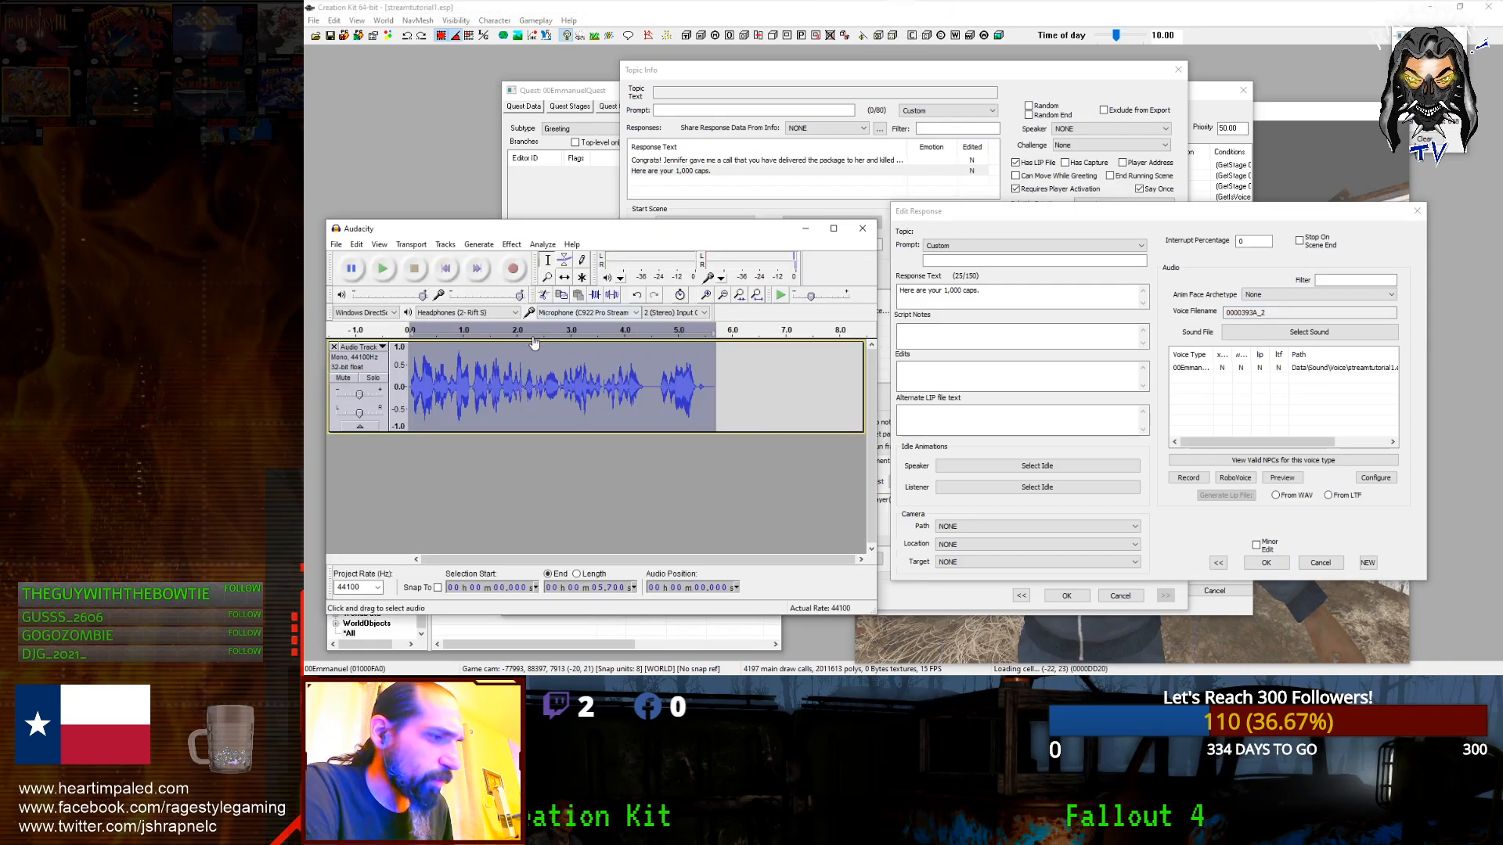
pyautogui.hotkey('ctrl', 'z')
pyautogui.hotkey('ctrl', 'z')
pyautogui.click(507, 274)
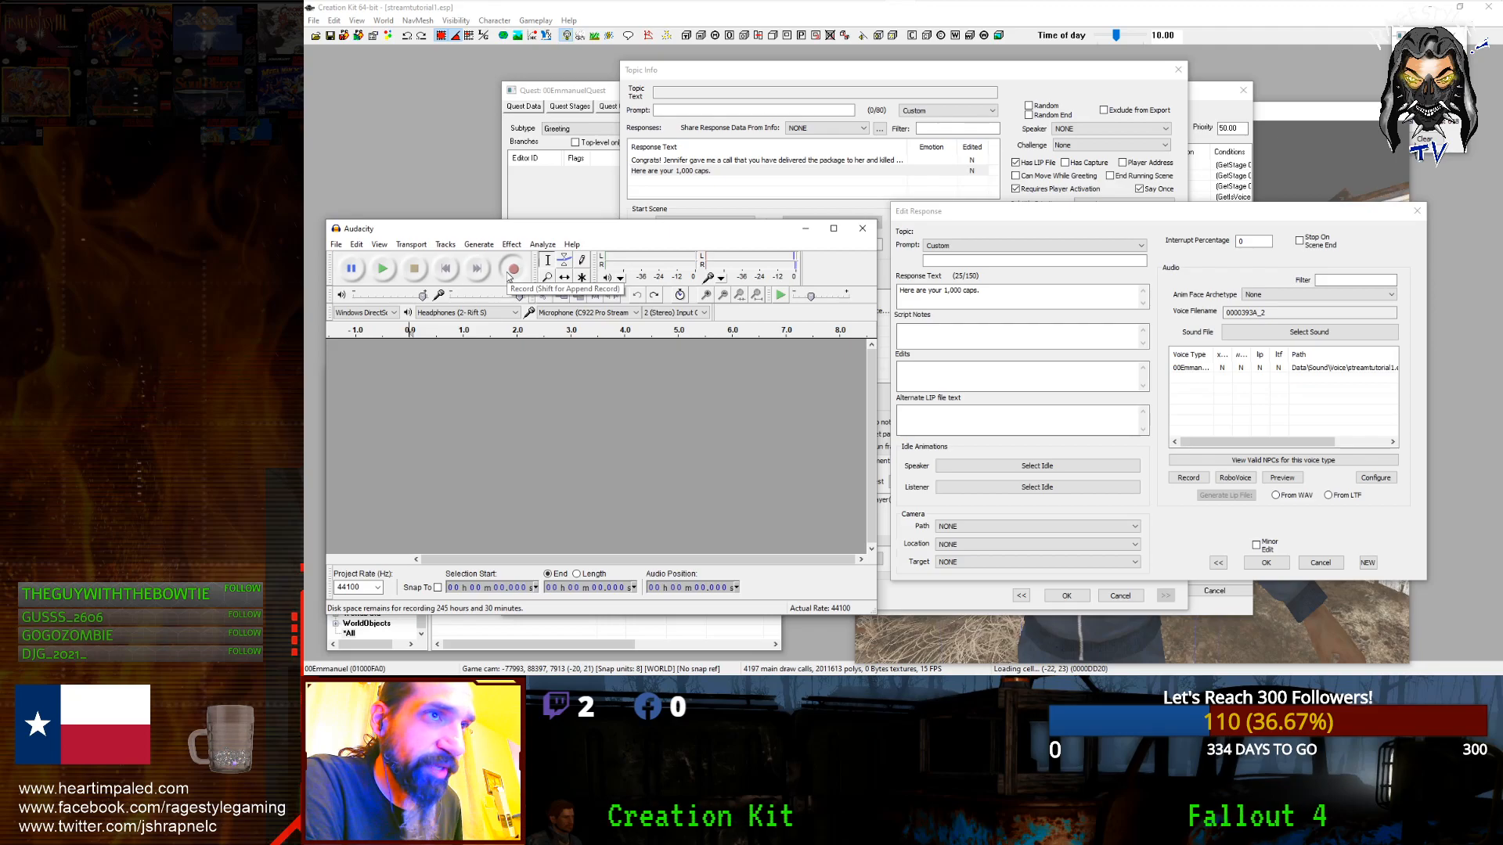
pyautogui.click(509, 273)
pyautogui.click(415, 273)
pyautogui.hotkey('ctrl', 'z')
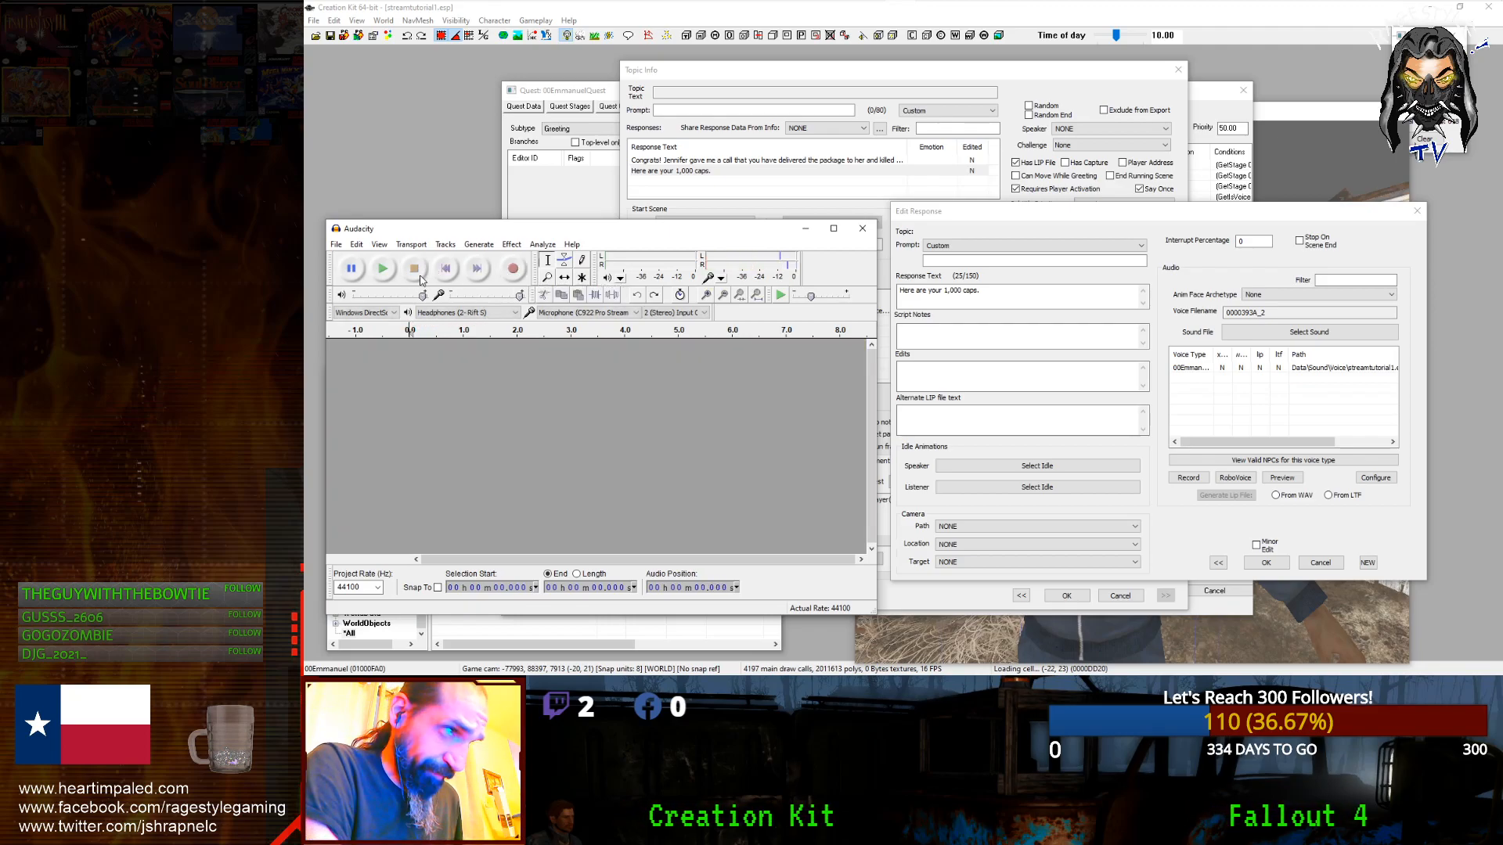
pyautogui.click(508, 274)
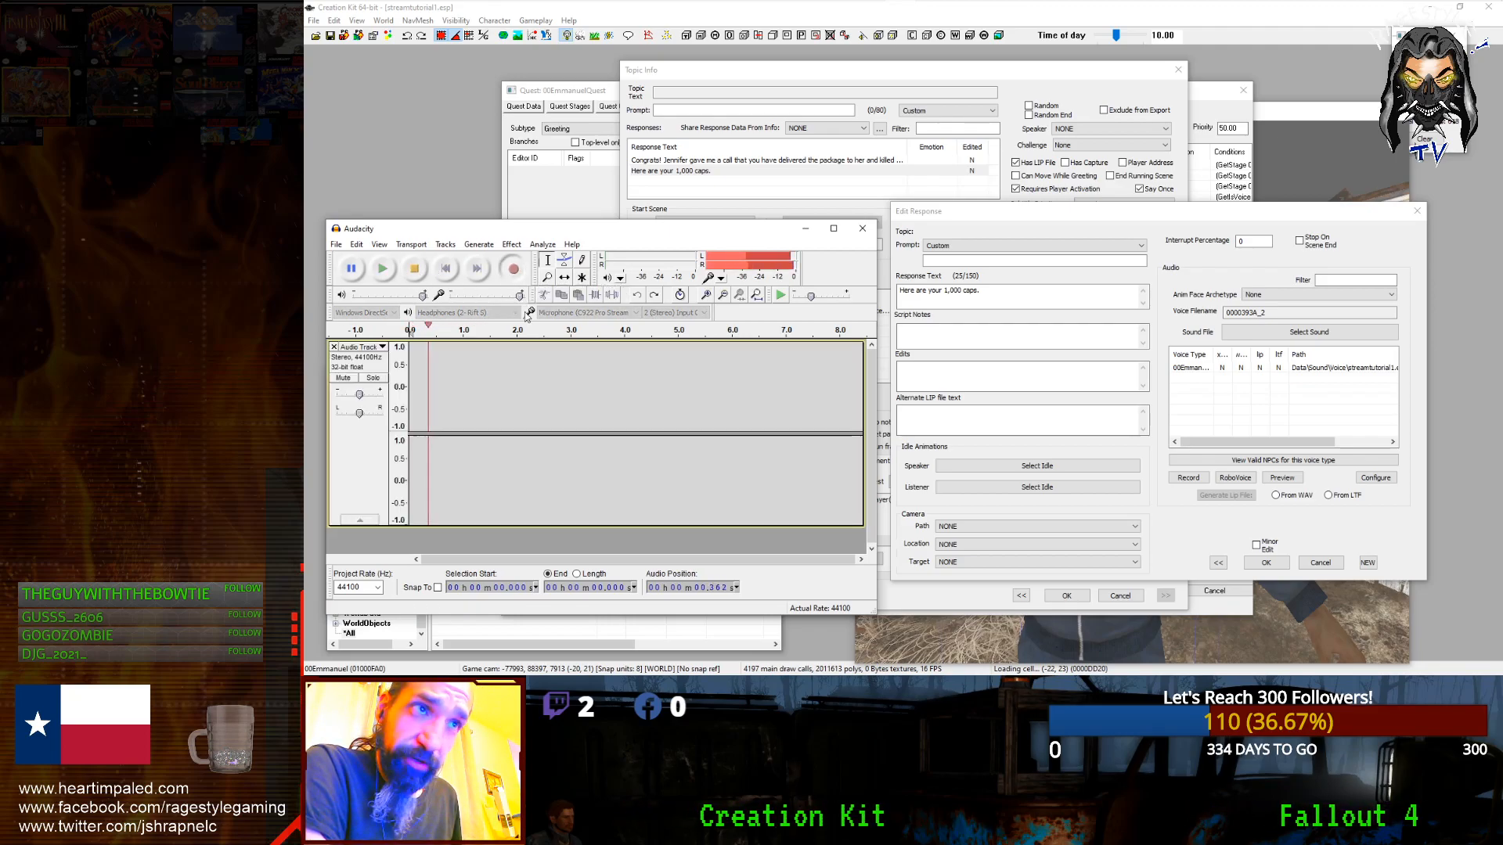
pyautogui.click(421, 271)
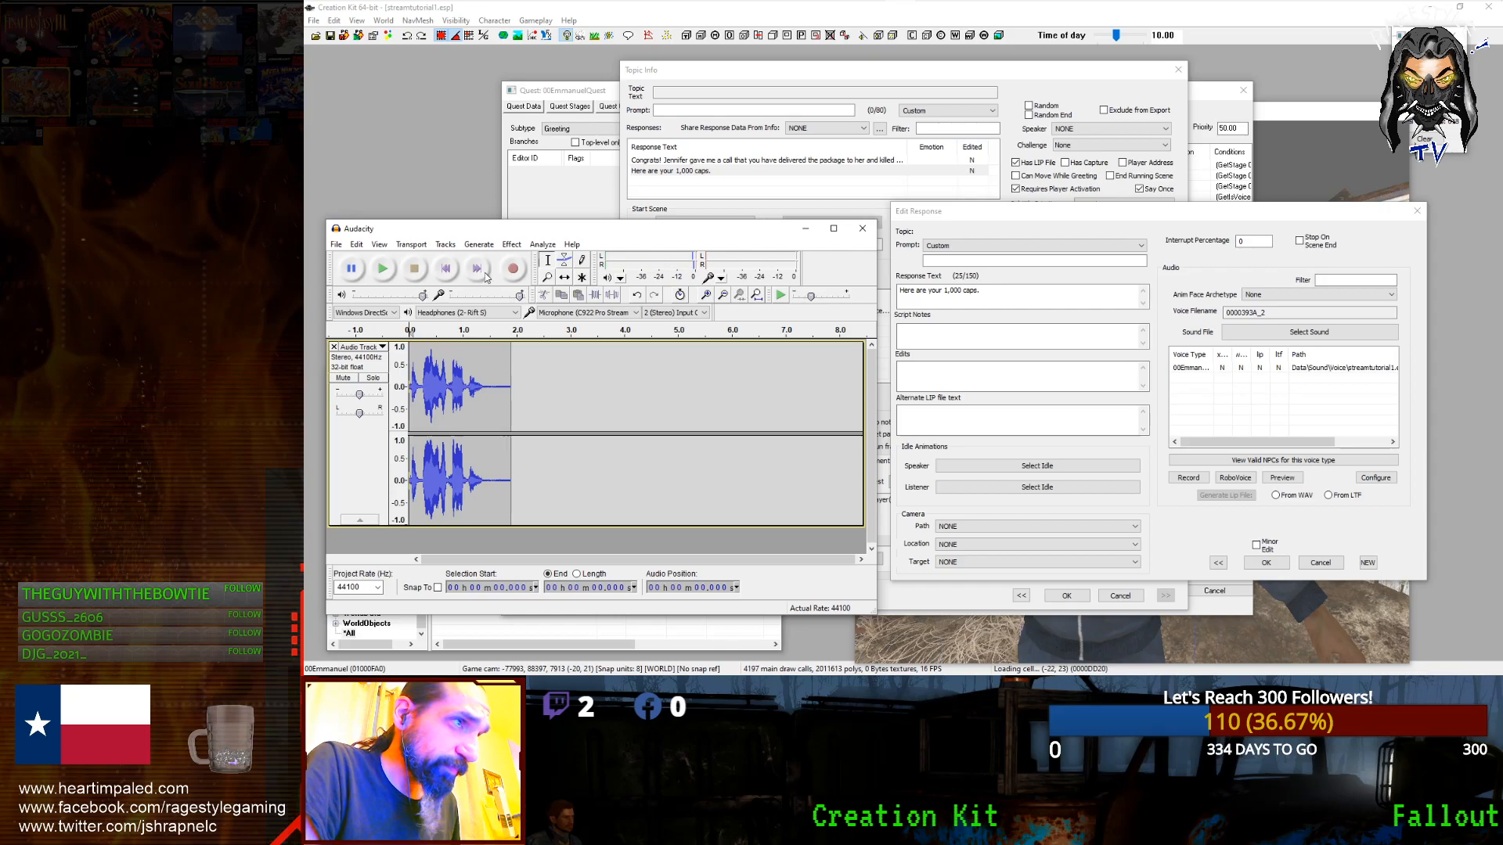
pyautogui.hotkey('ctrl', 'z')
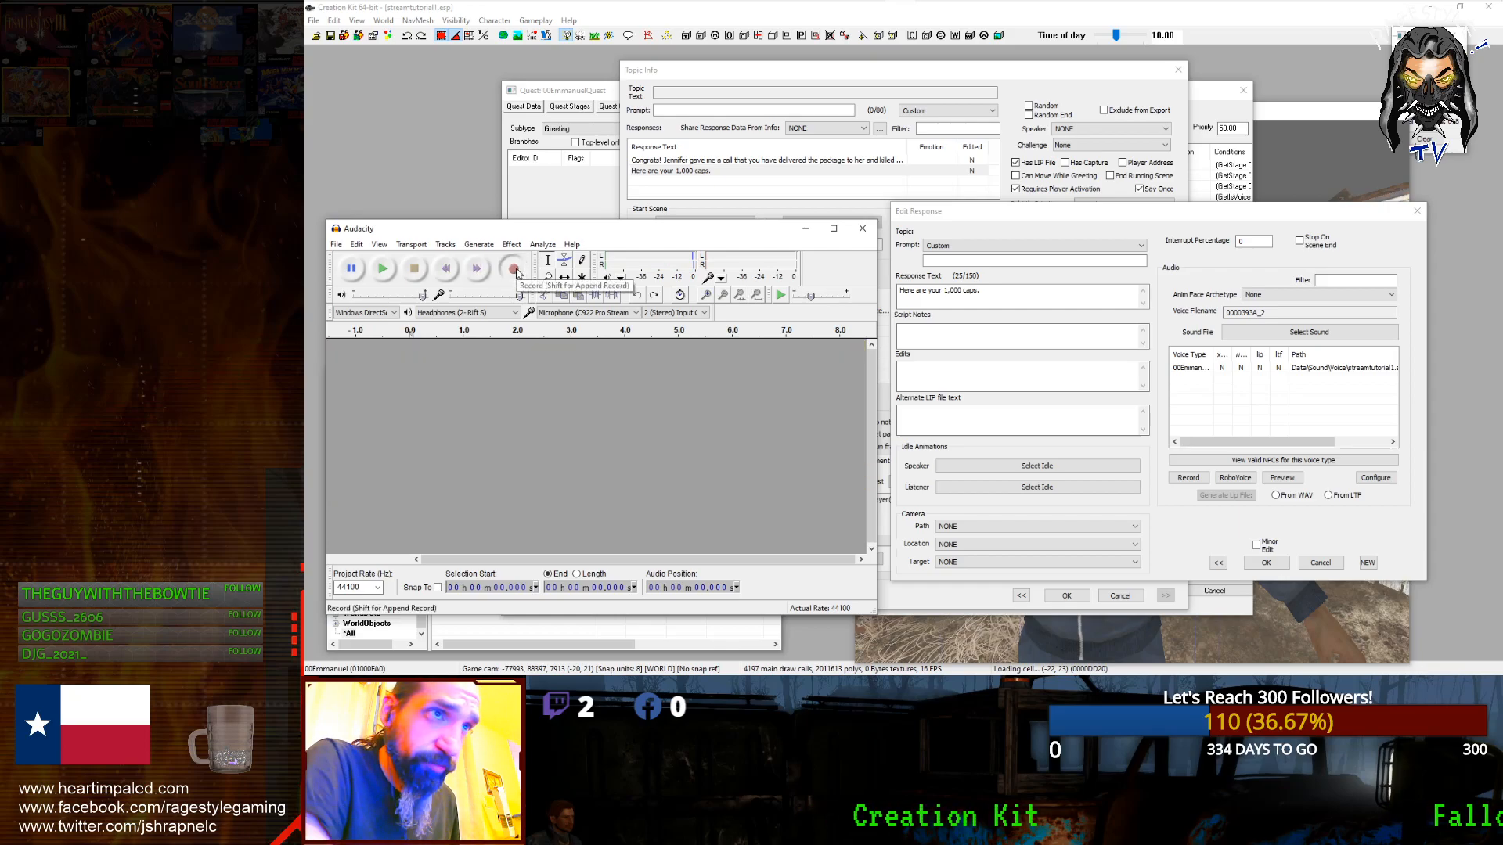
# Step: Record the "Here are your 1,000 caps." voice line and trim the silence from both ends of the track
pyautogui.click(514, 269)
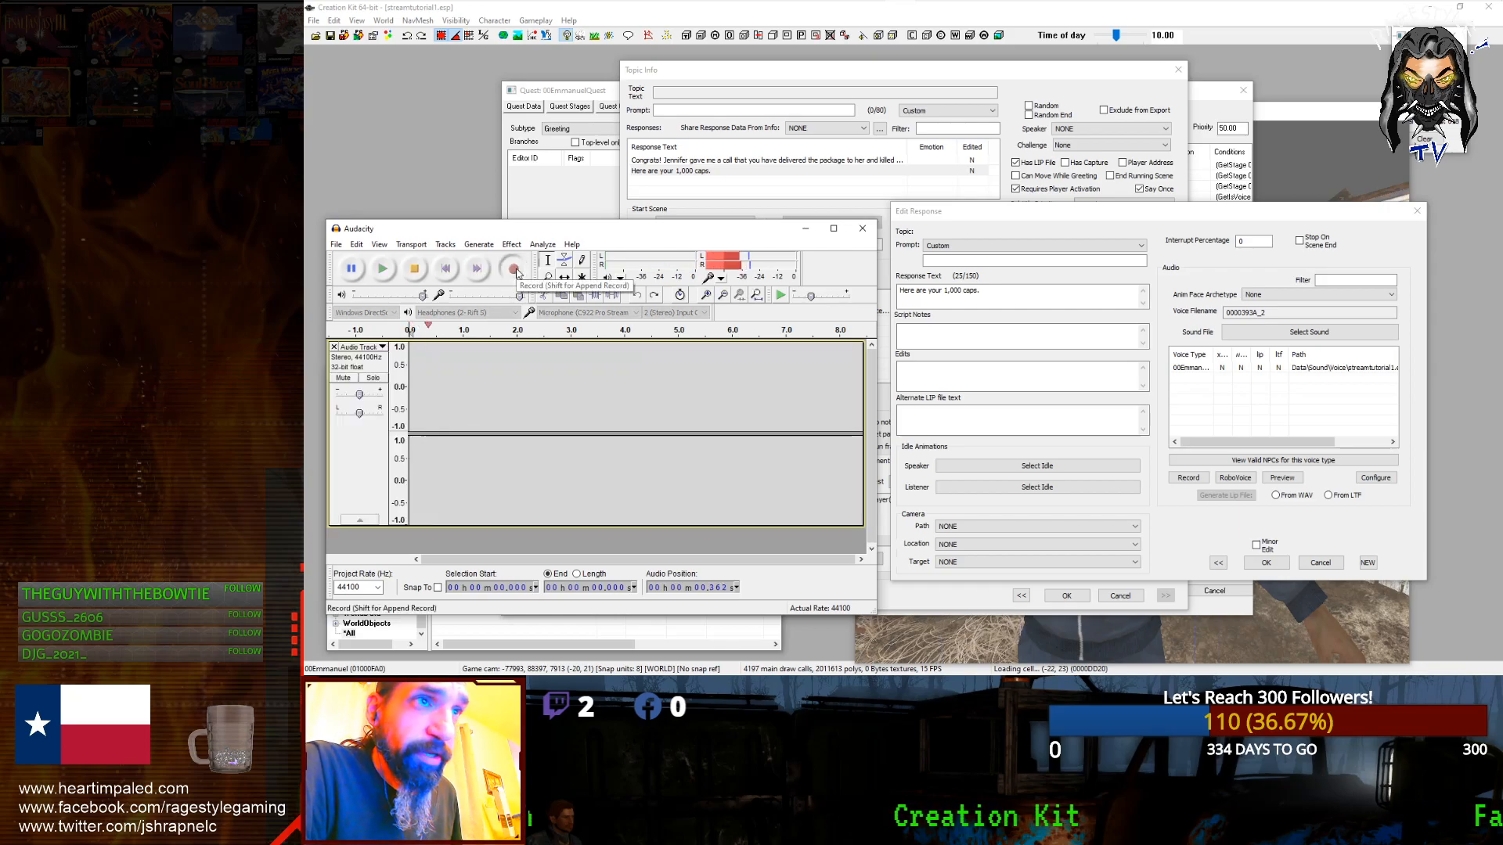
pyautogui.click(414, 272)
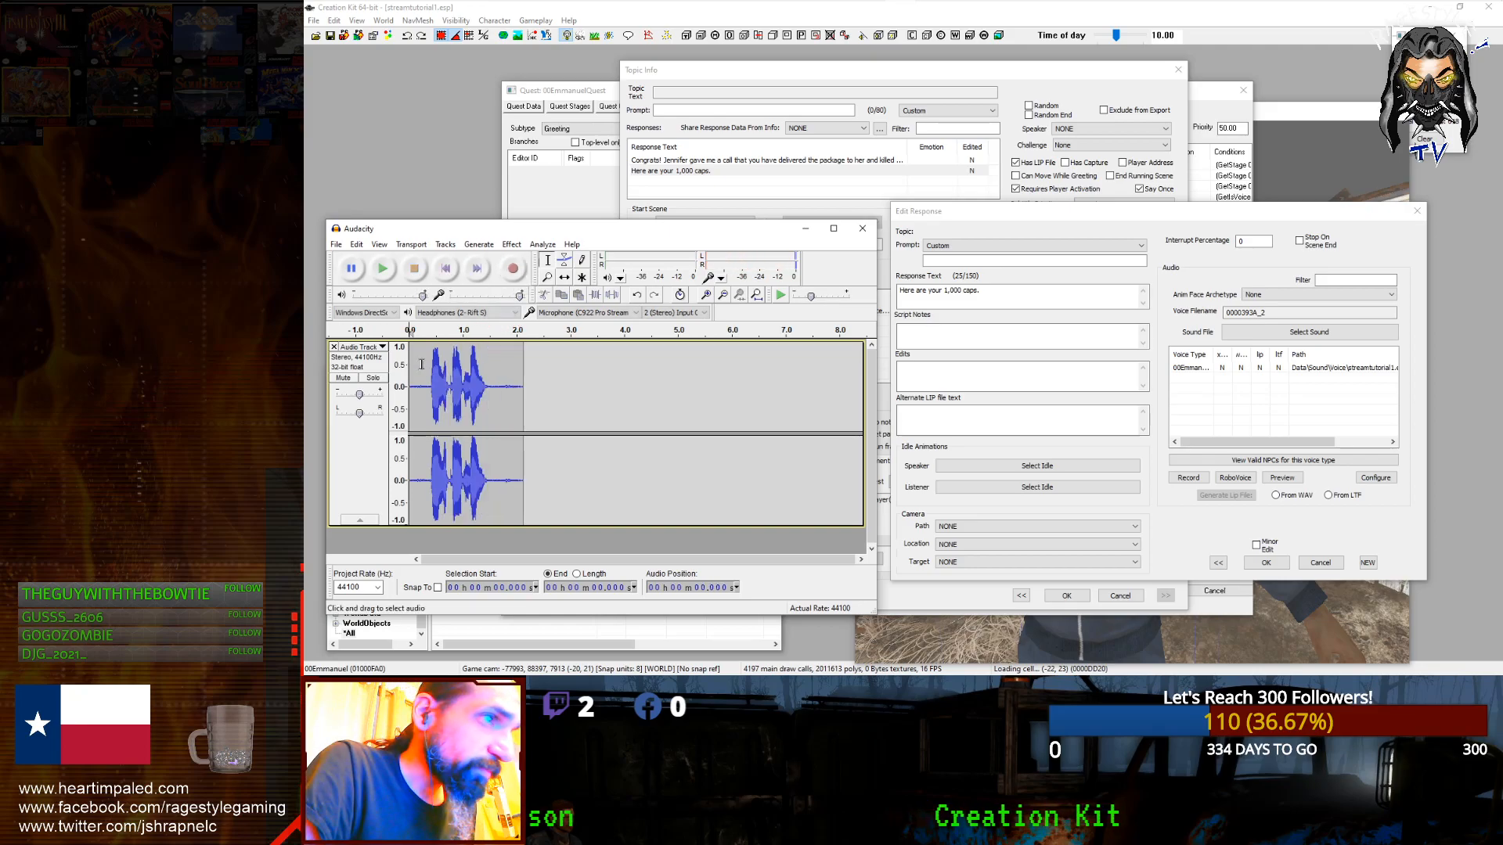
pyautogui.moveTo(428, 382); pyautogui.dragTo(559, 373)
pyautogui.press('Delete')
pyautogui.press('Delete')
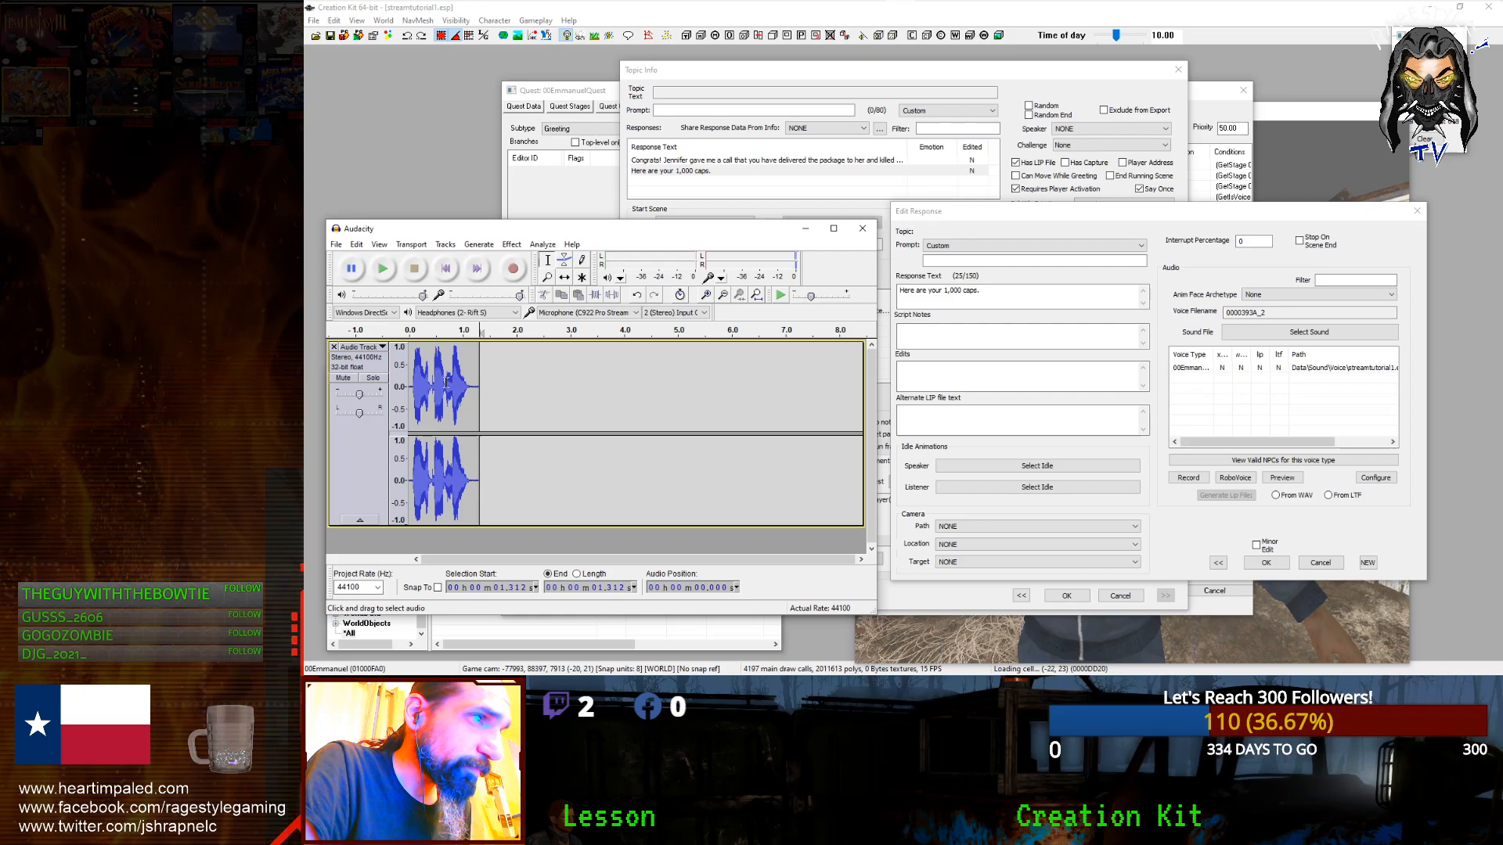
# Step: Play back the trimmed voice line and convert its stereo track to mono
pyautogui.click(416, 399)
pyautogui.click(383, 268)
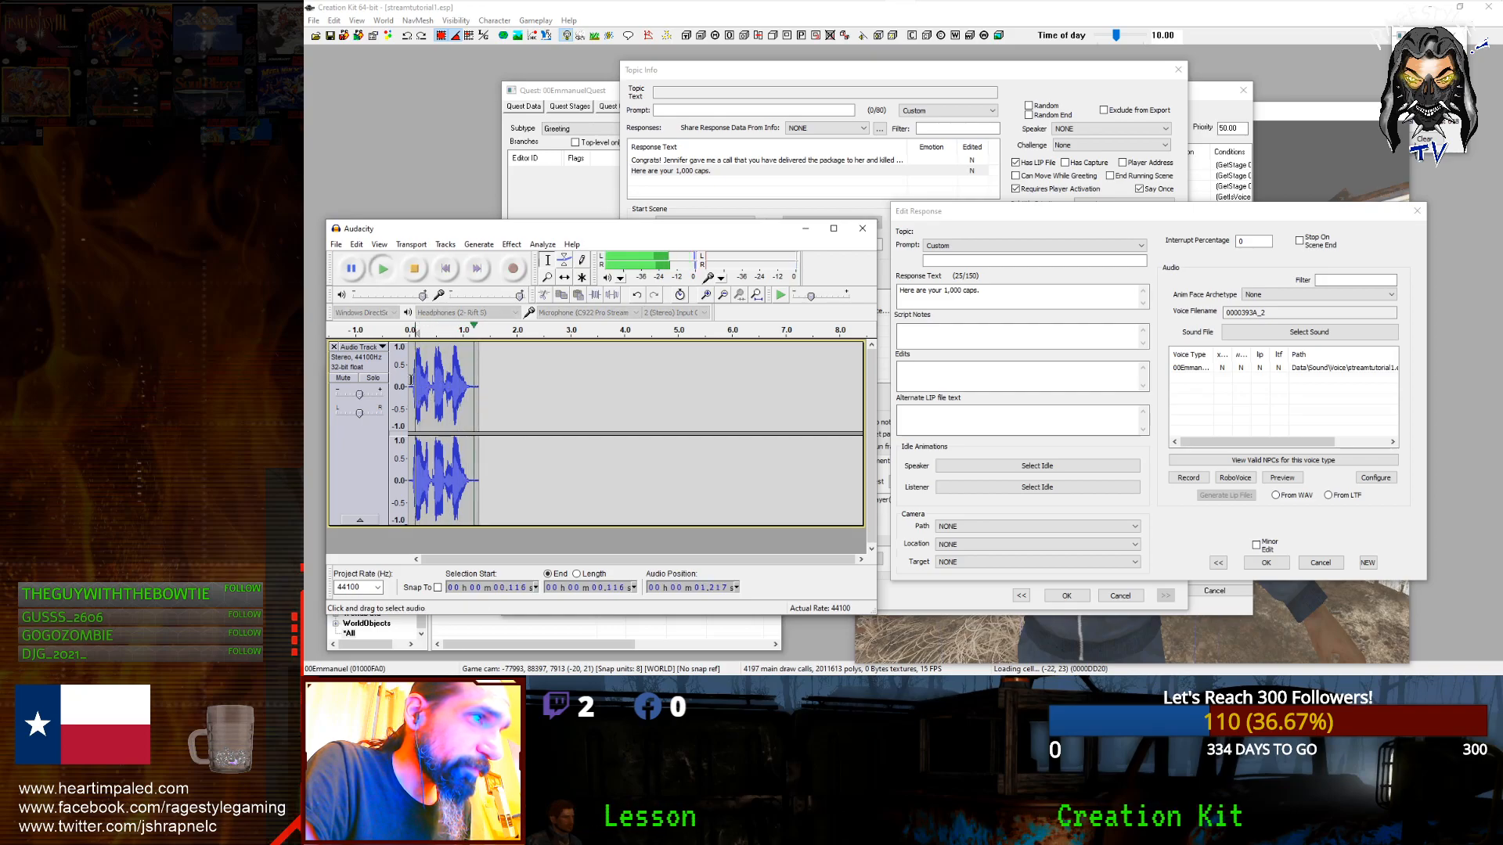
pyautogui.click(445, 244)
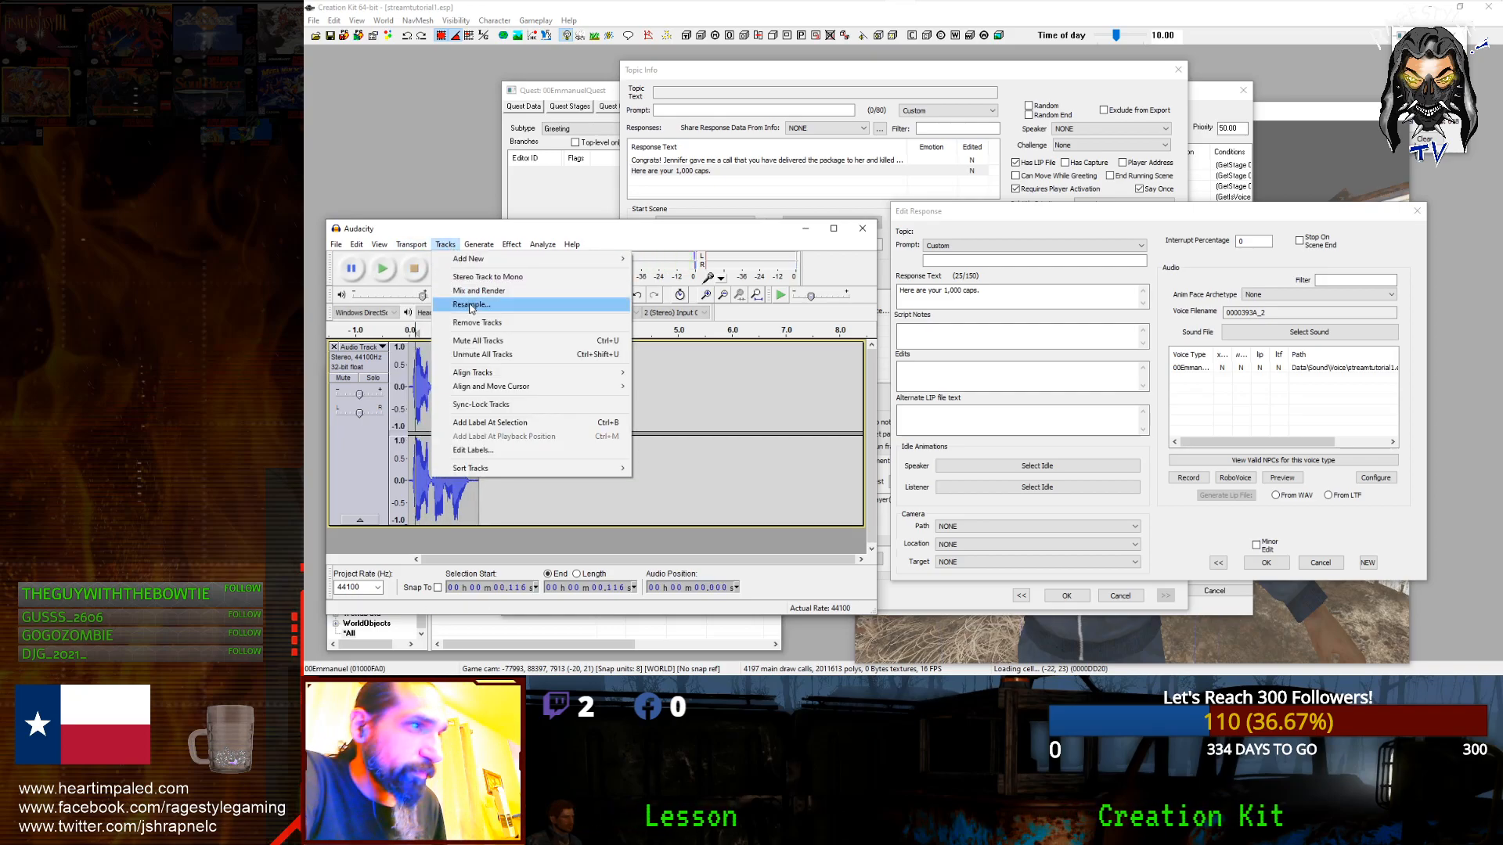
pyautogui.click(474, 323)
pyautogui.hotkey('ctrl', 'z')
pyautogui.click(445, 245)
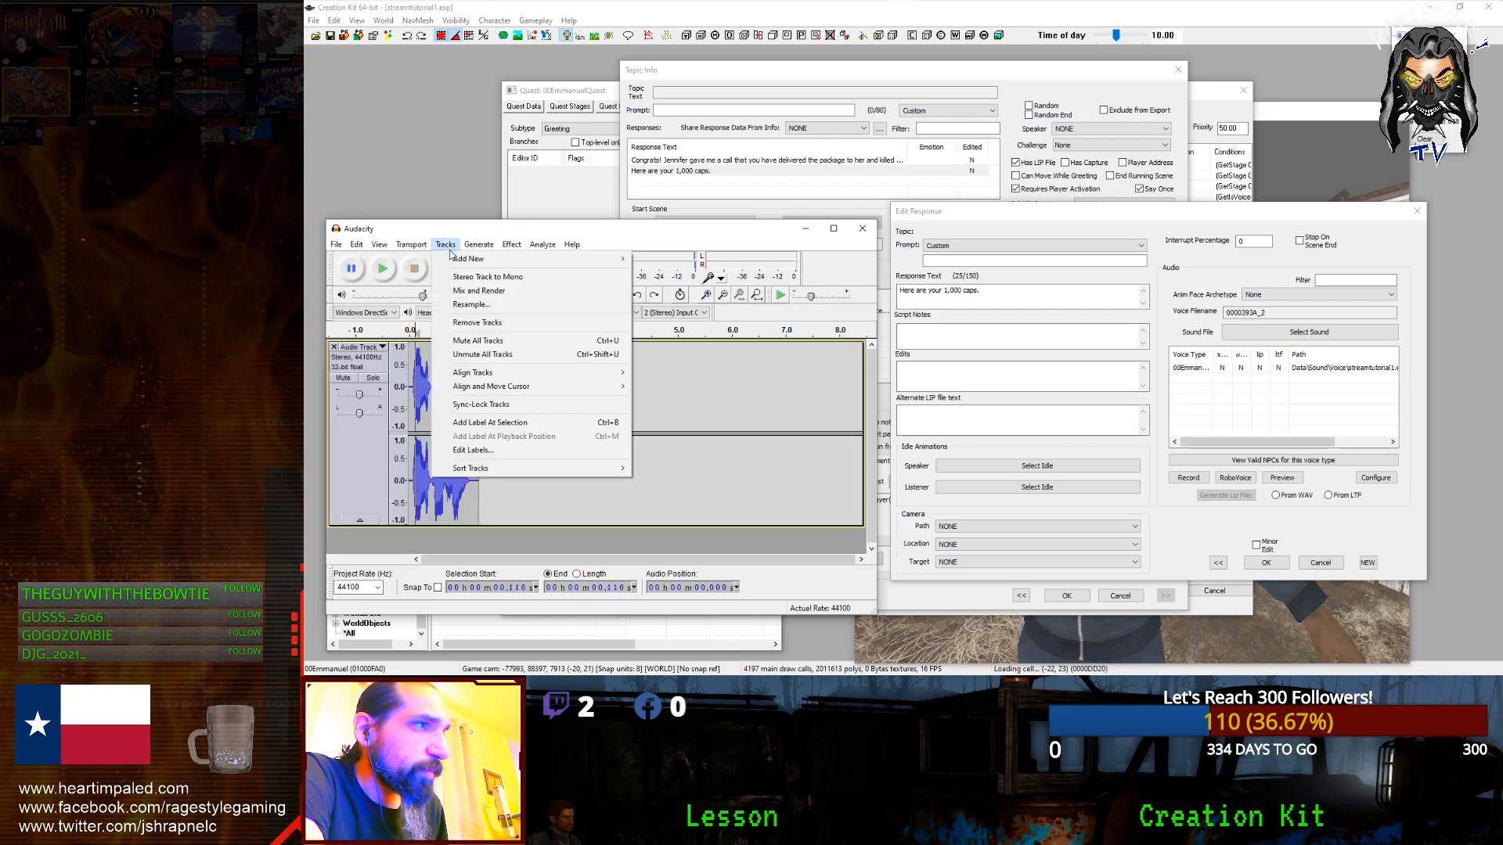
pyautogui.click(460, 277)
# Step: Get a noise profile from the mono track with the Noise Removal effect
pyautogui.click(511, 244)
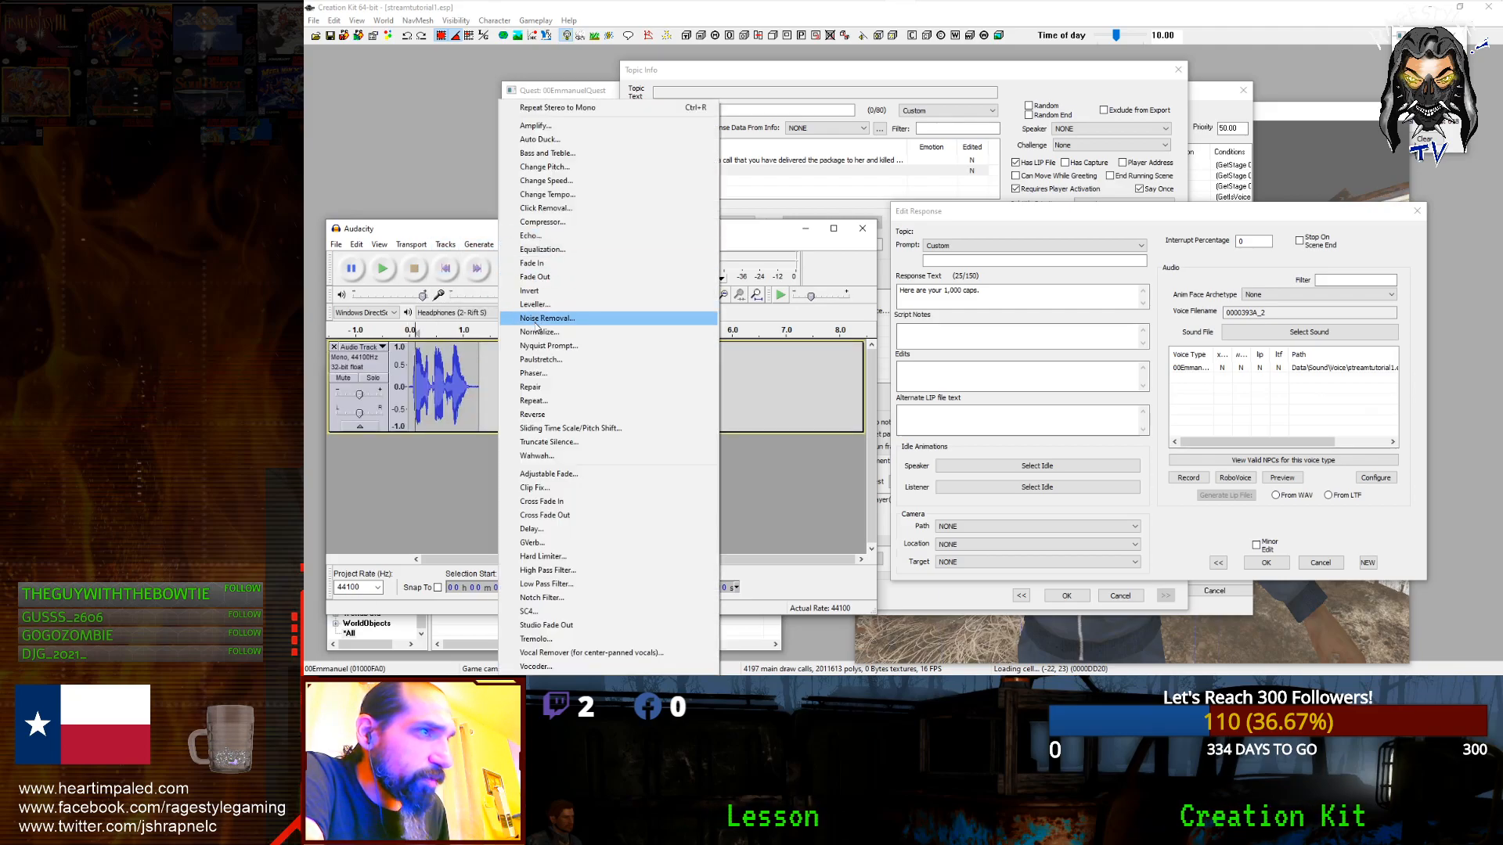
pyautogui.click(563, 323)
pyautogui.click(599, 361)
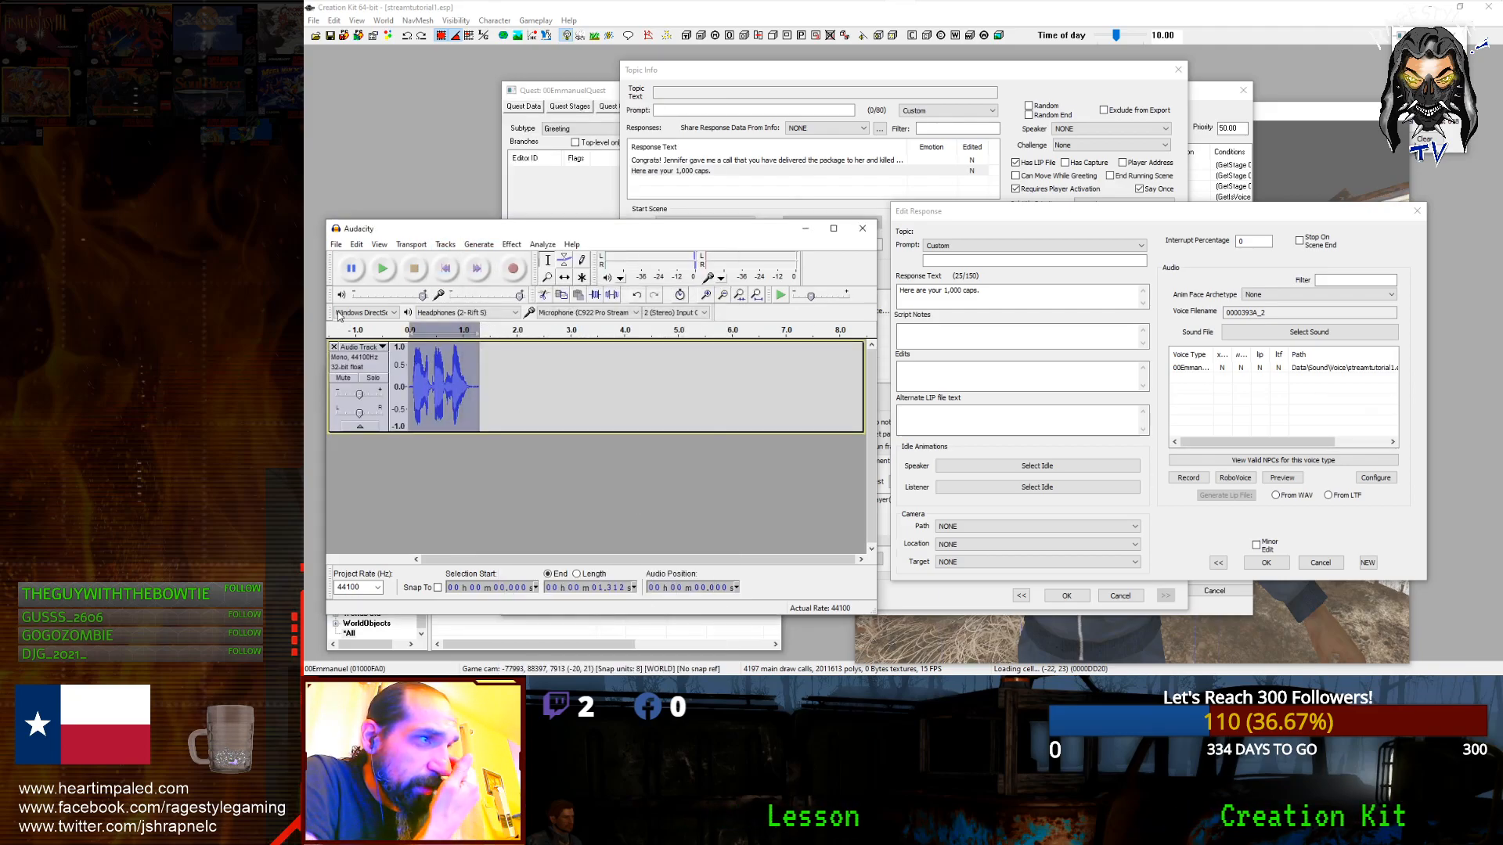
# Step: Export the track as a 16-bit PCM WAV named 0000393A_2, copying the name from the response's voice filename and leaving metadata blank
pyautogui.click(475, 379)
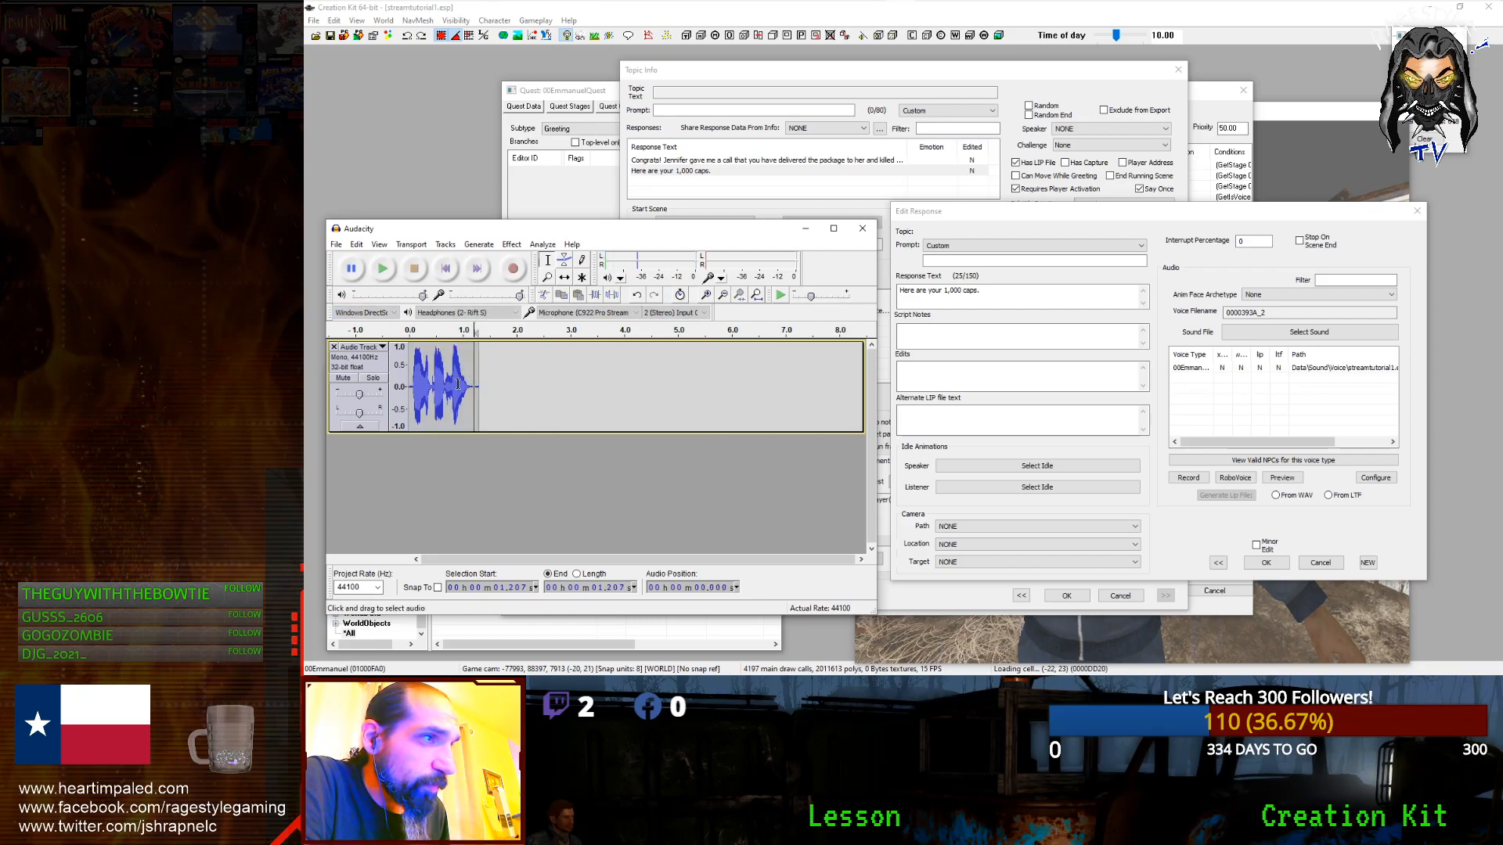
pyautogui.click(338, 244)
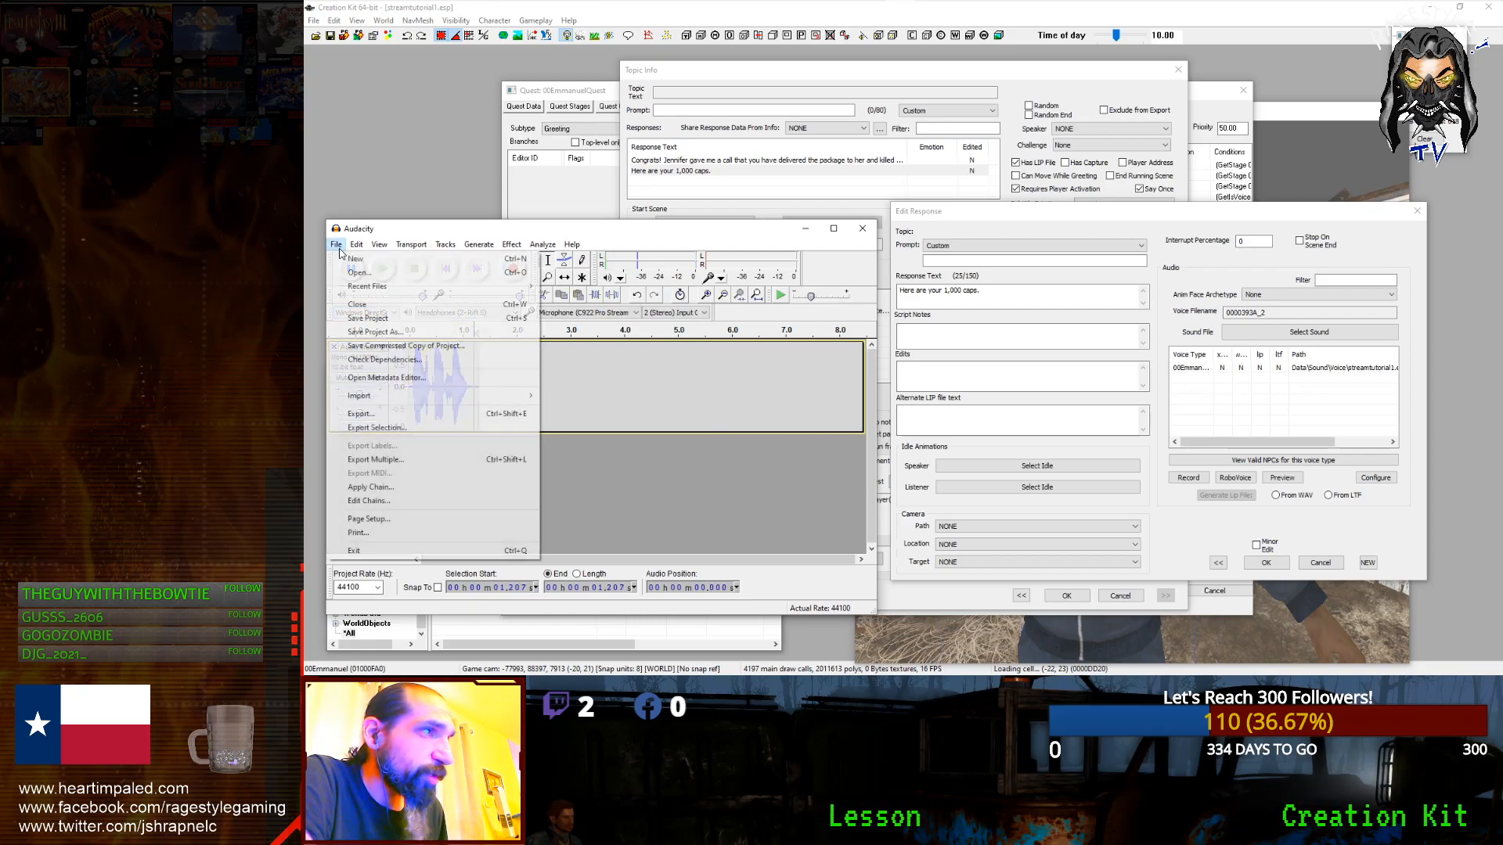
pyautogui.click(376, 414)
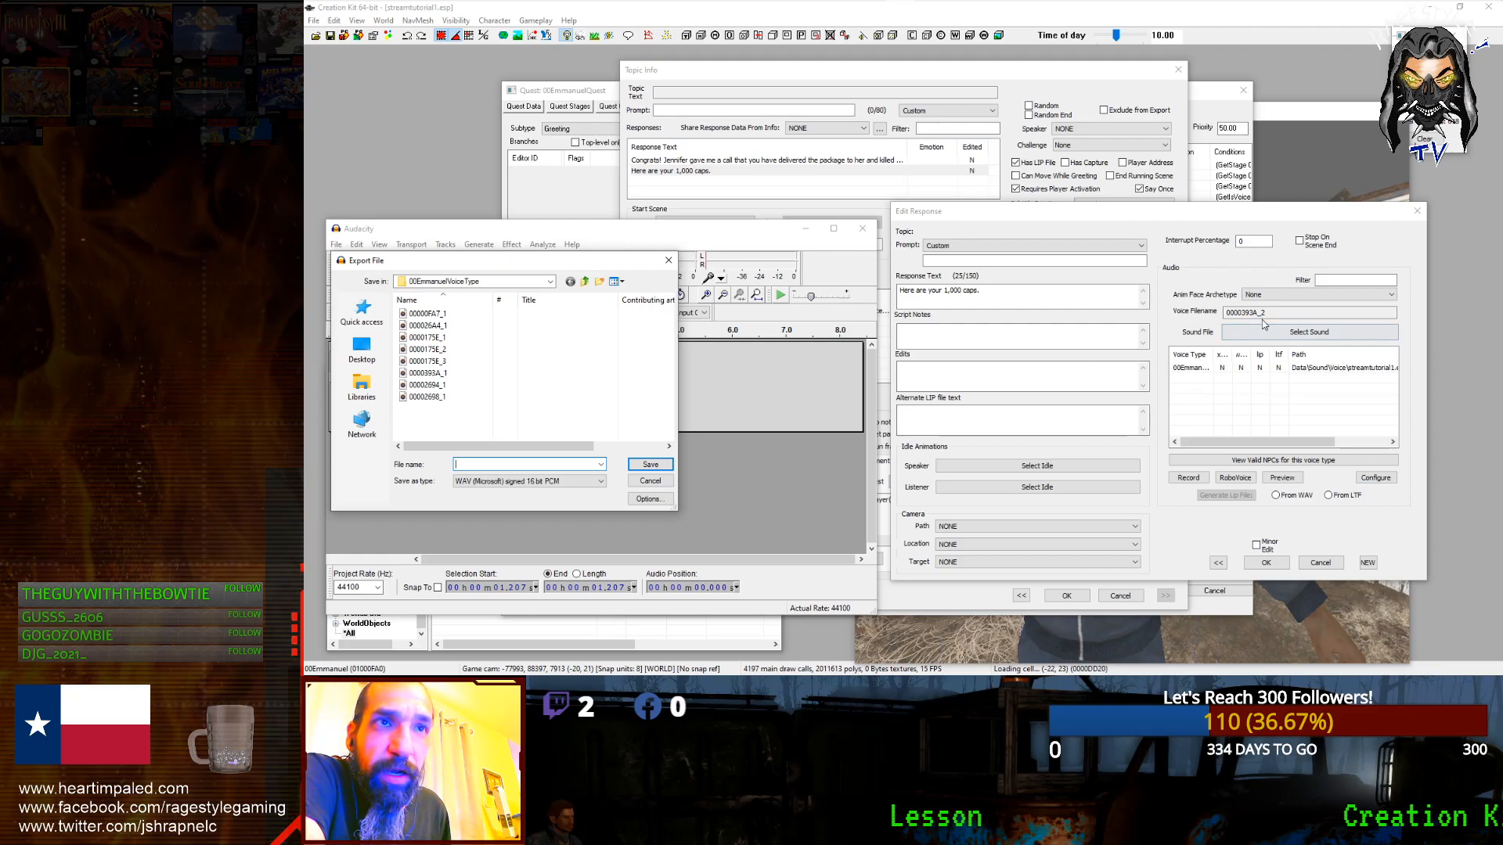
pyautogui.moveTo(1272, 312); pyautogui.dragTo(1158, 330)
pyautogui.moveTo(973, 21)
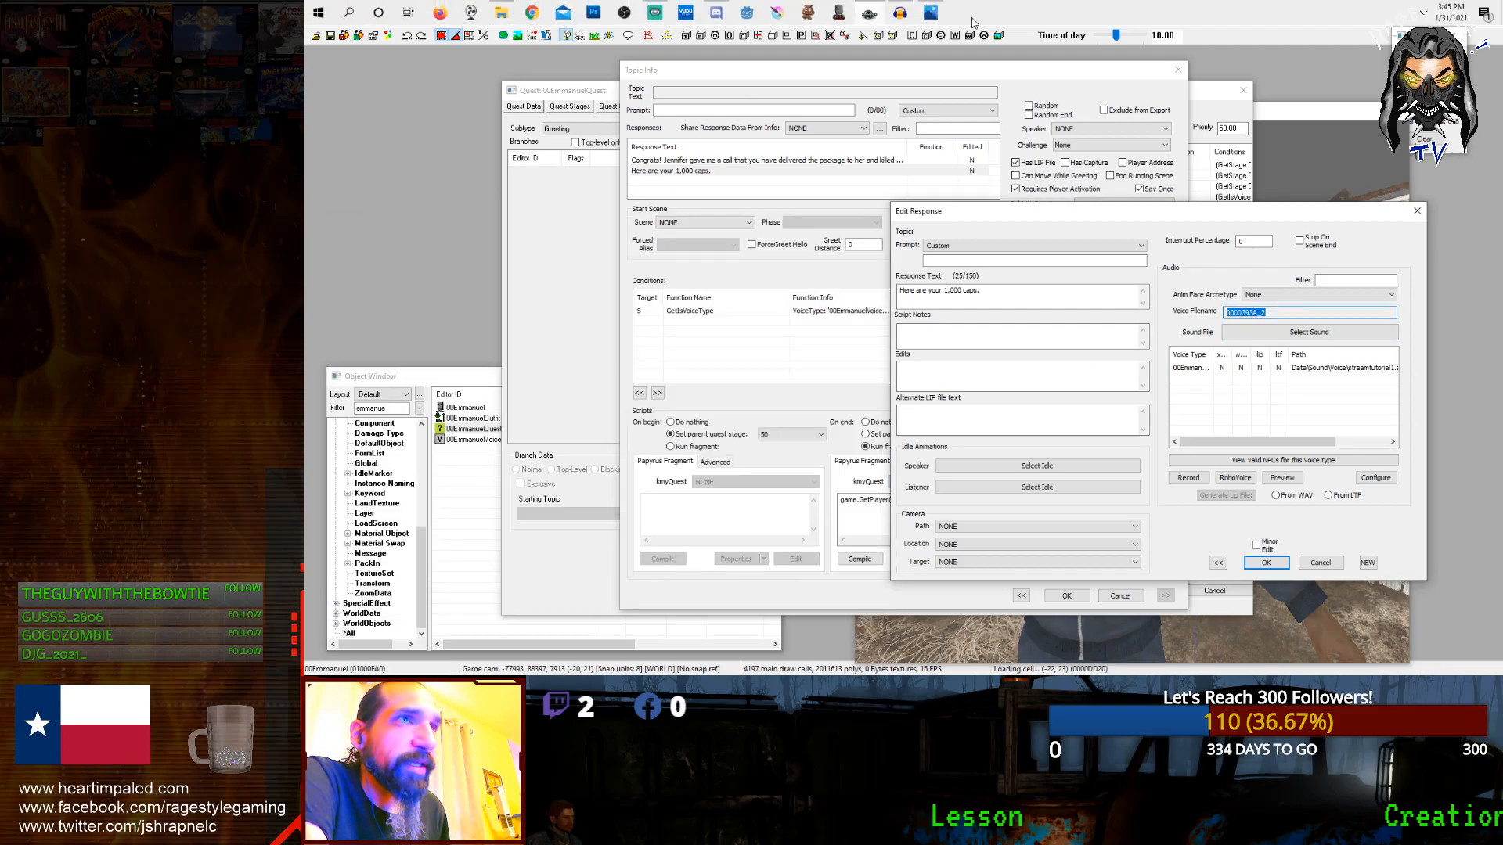
pyautogui.click(900, 18)
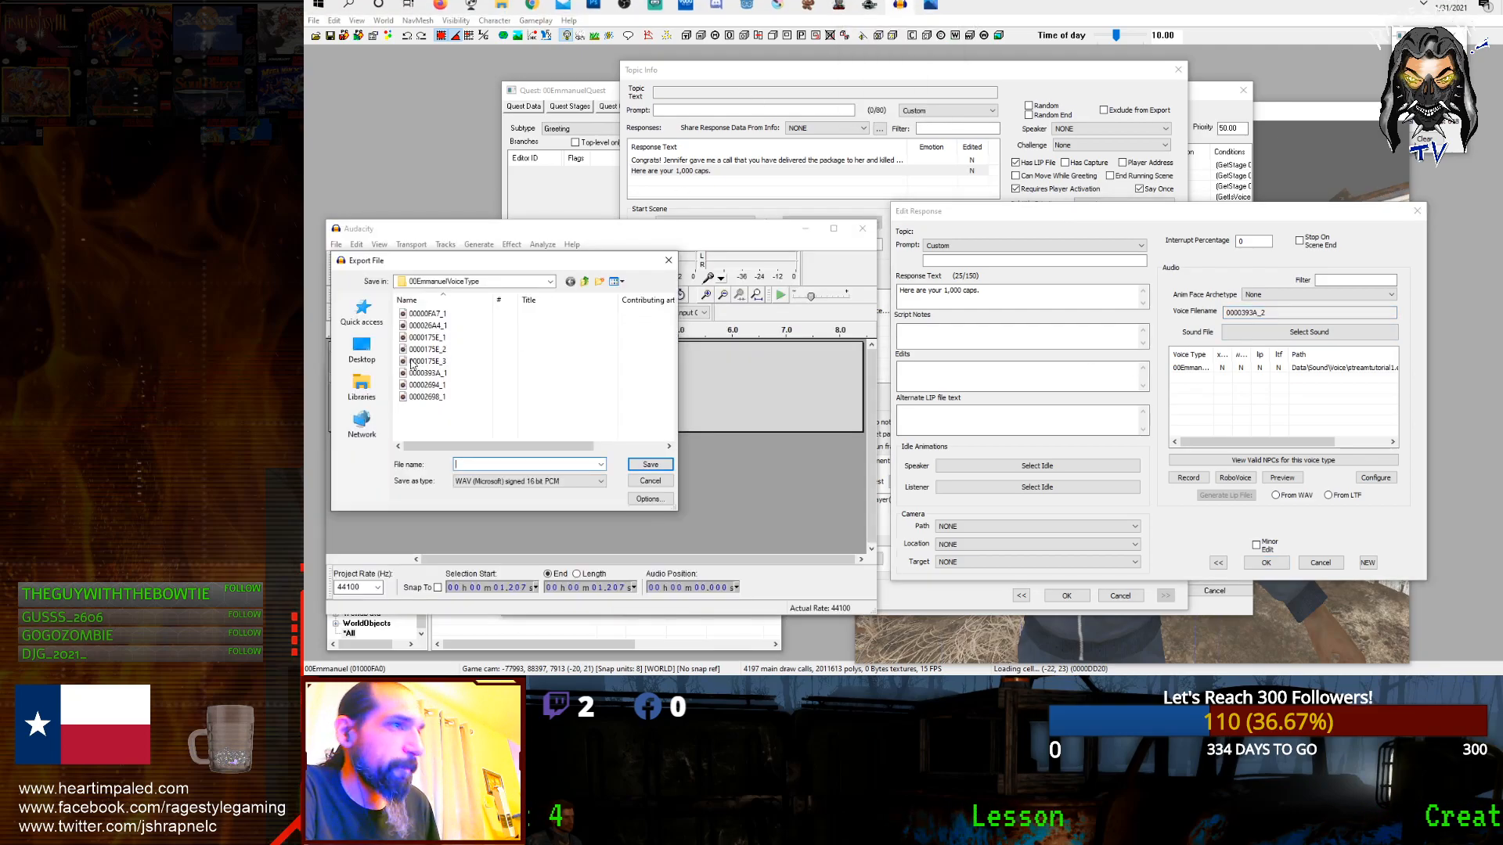
pyautogui.click(650, 464)
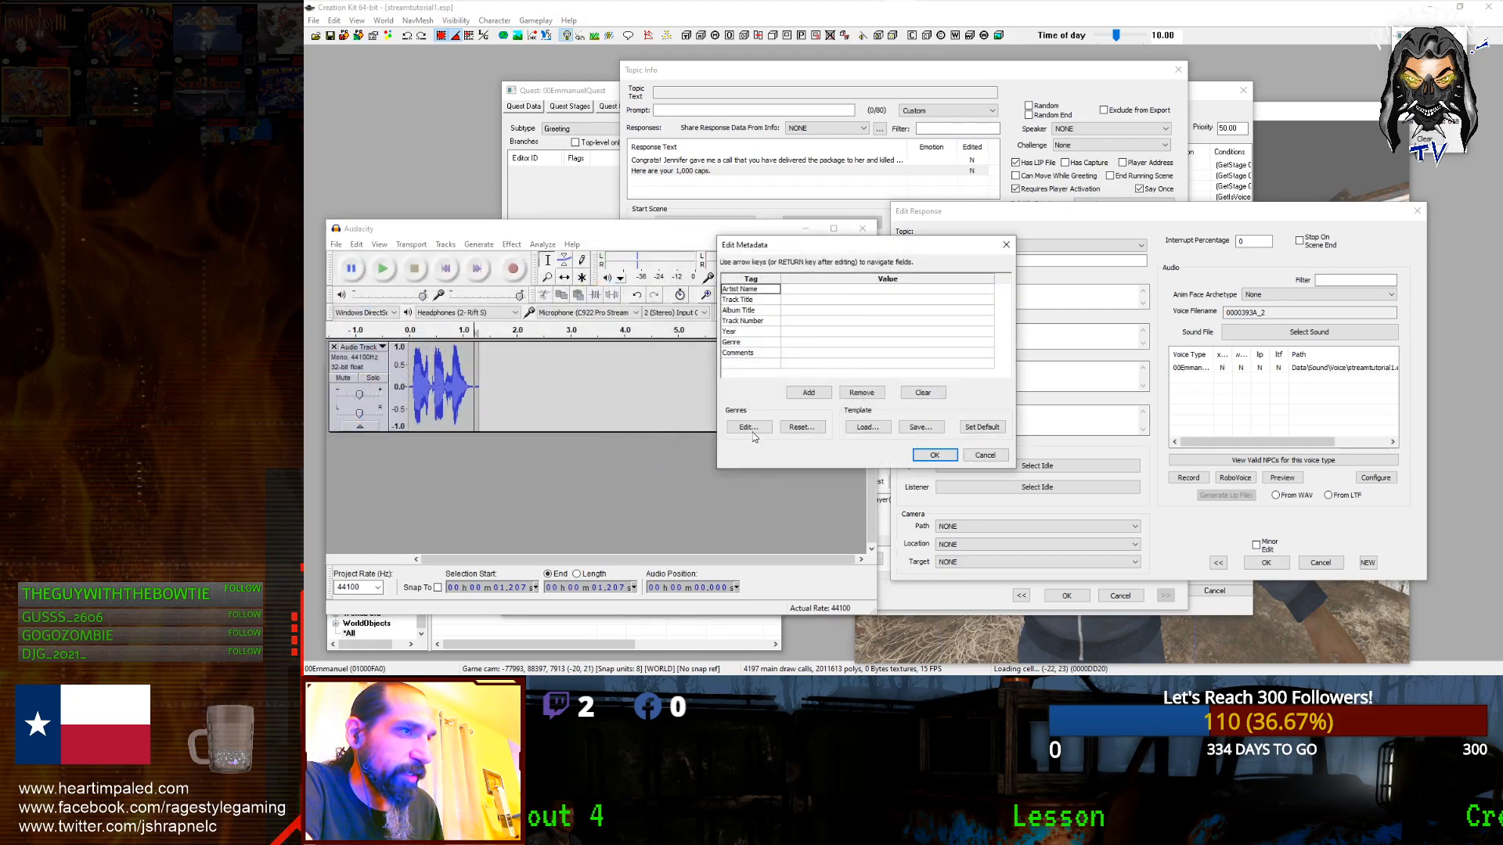
pyautogui.click(945, 459)
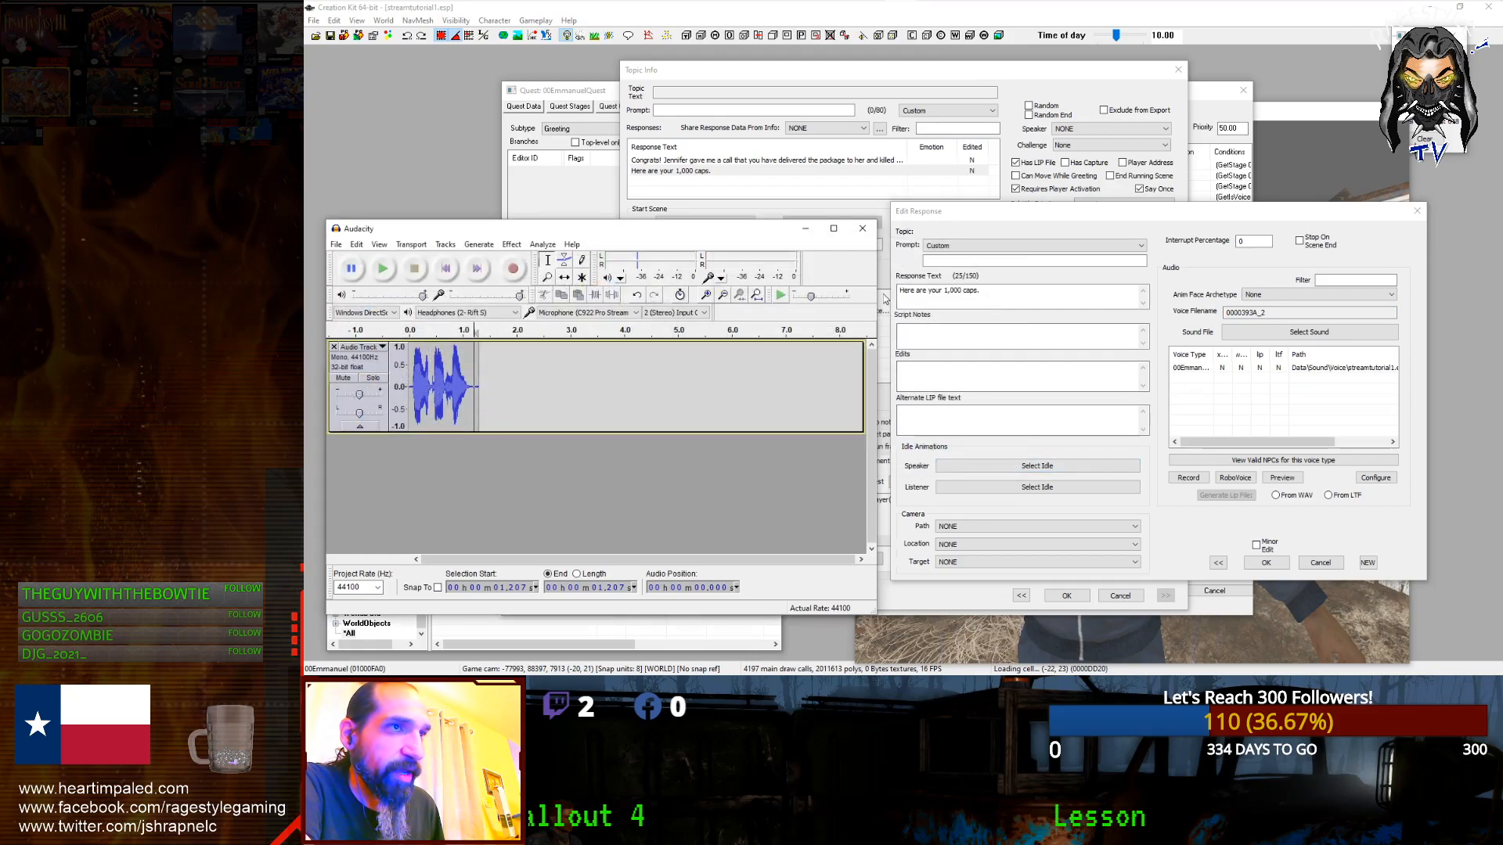
# Step: Close Audacity without saving the project
pyautogui.click(863, 229)
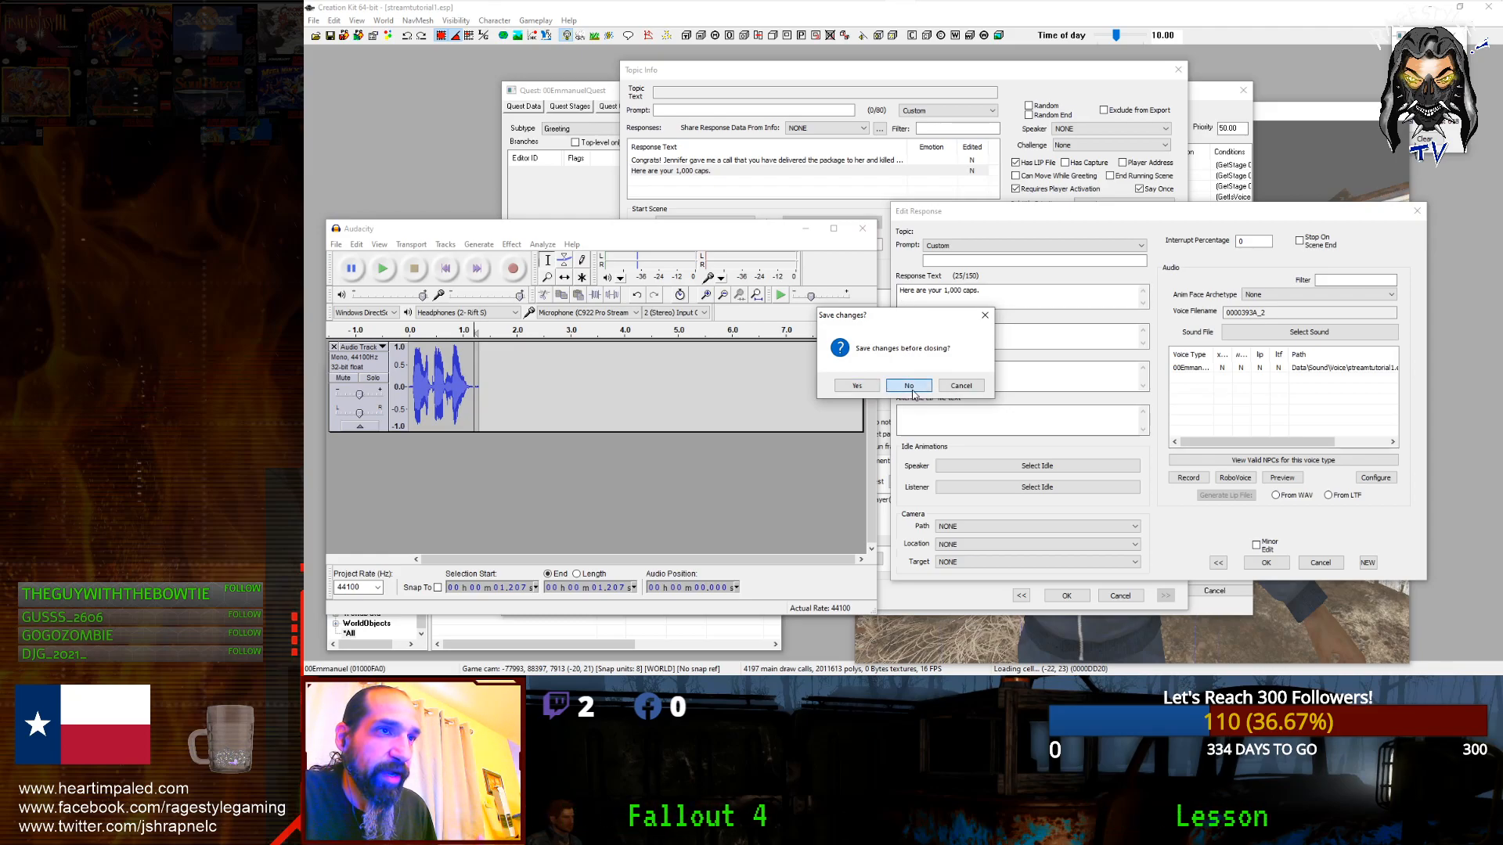
pyautogui.click(904, 386)
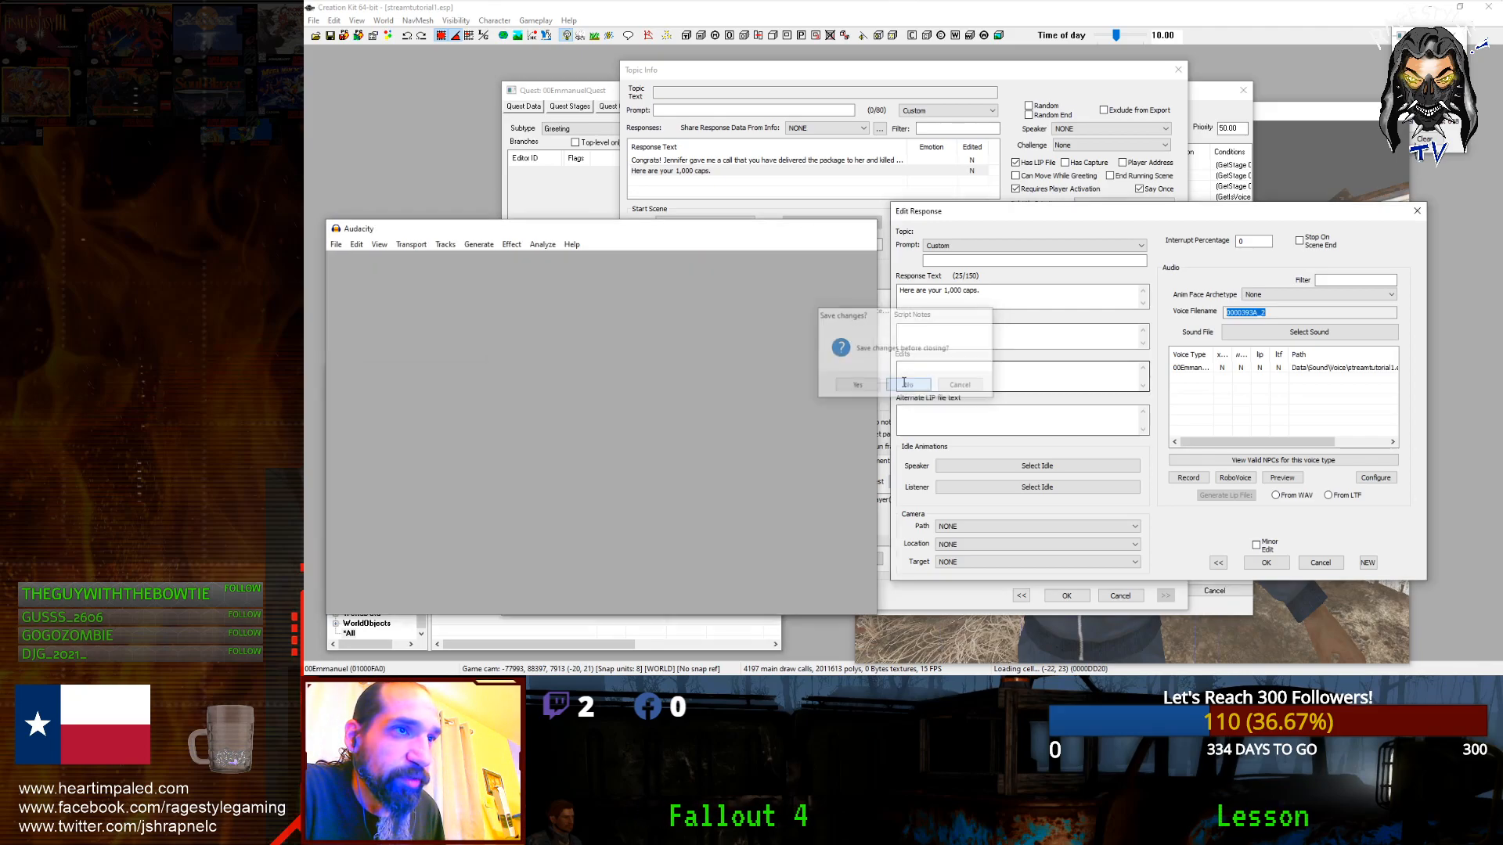
# Step: Close and reopen the "Here are your 1,000 caps." response to check its voice file status, and accept the dialog
pyautogui.click(1315, 563)
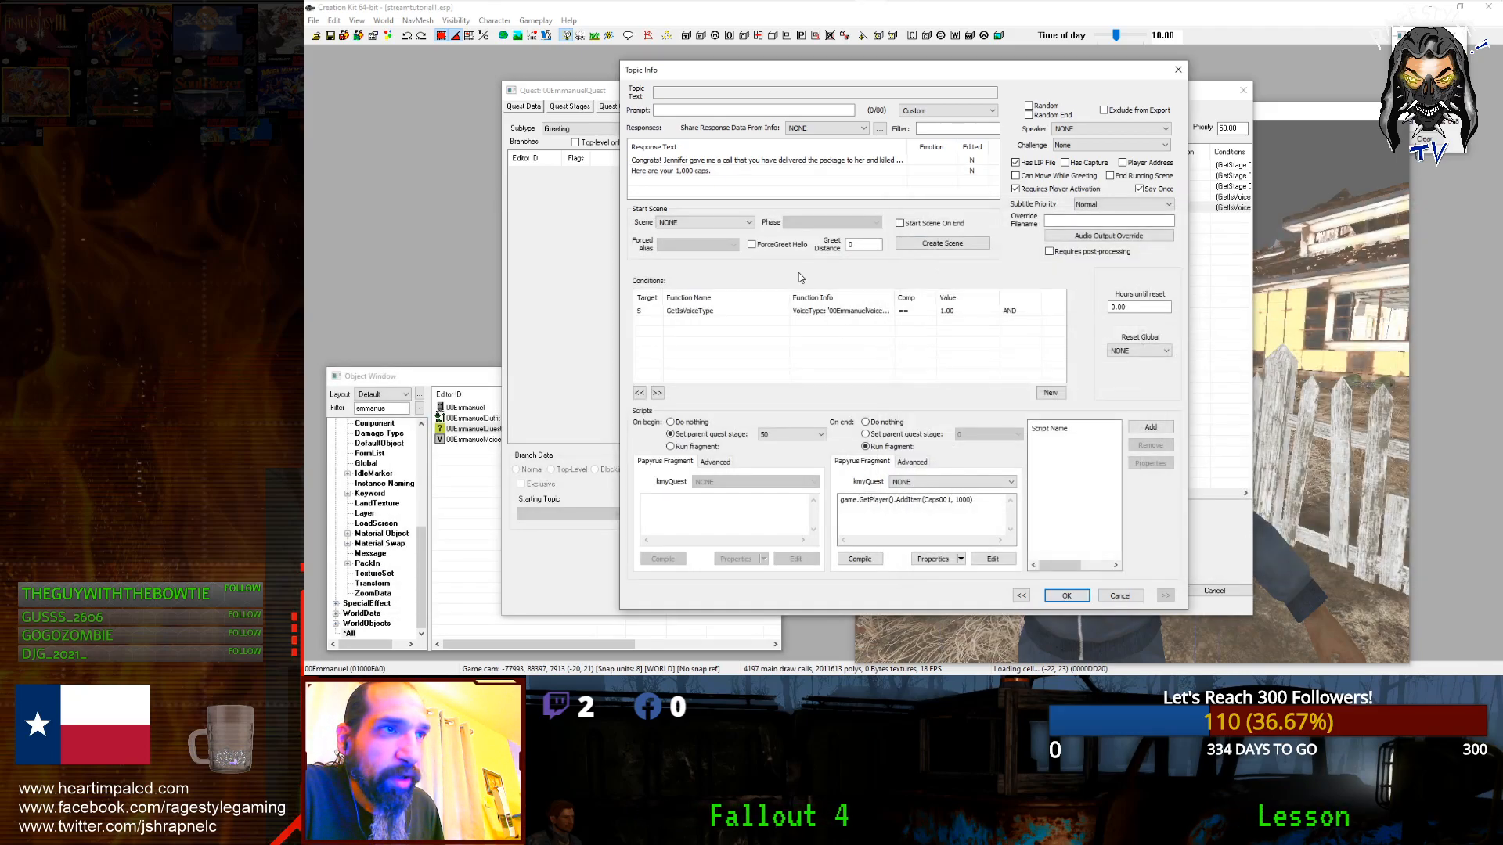
pyautogui.doubleClick(736, 170)
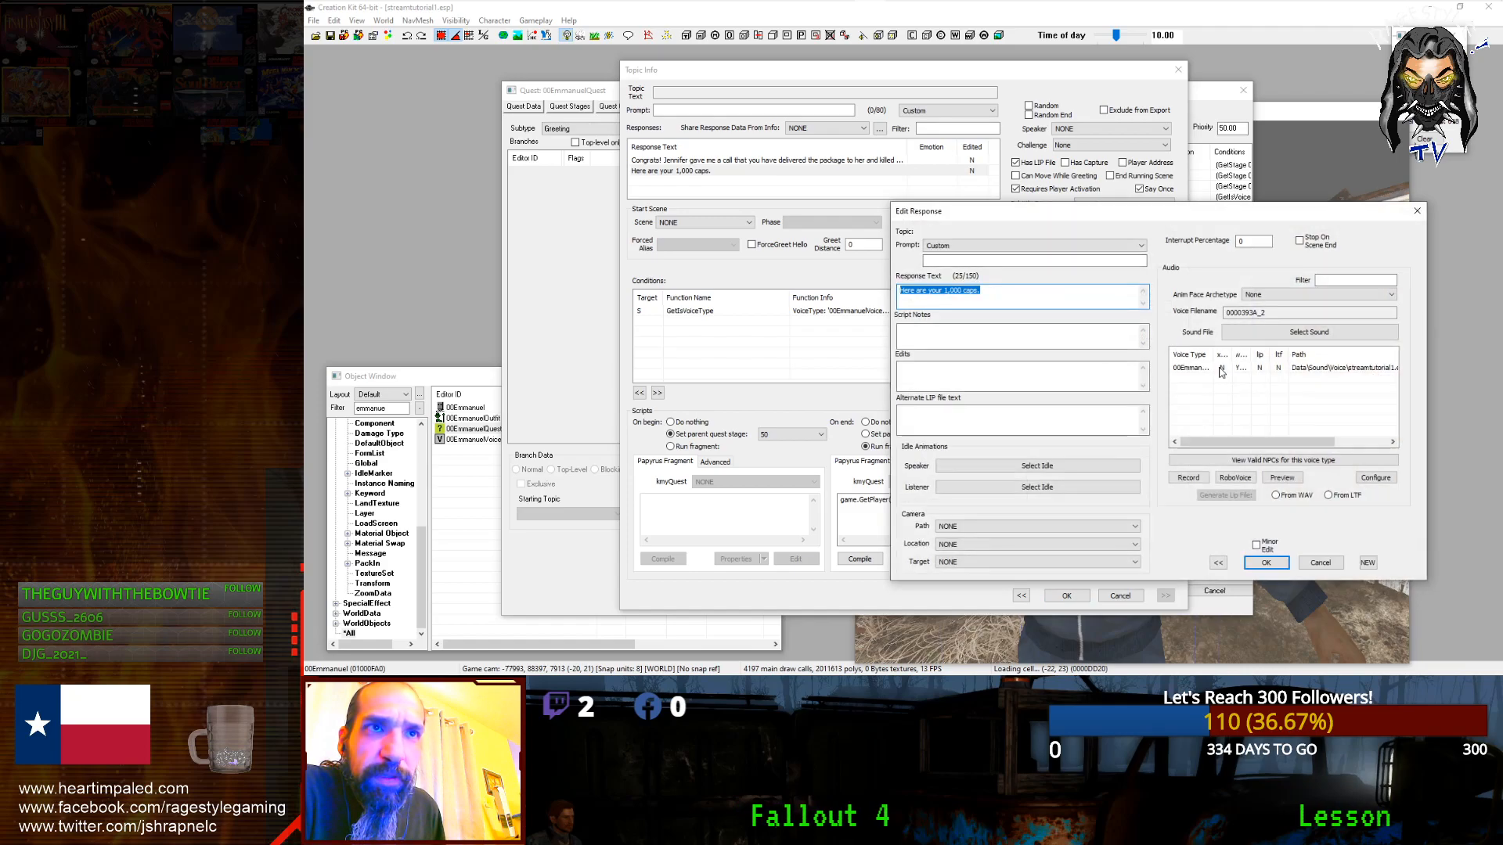
pyautogui.click(1282, 563)
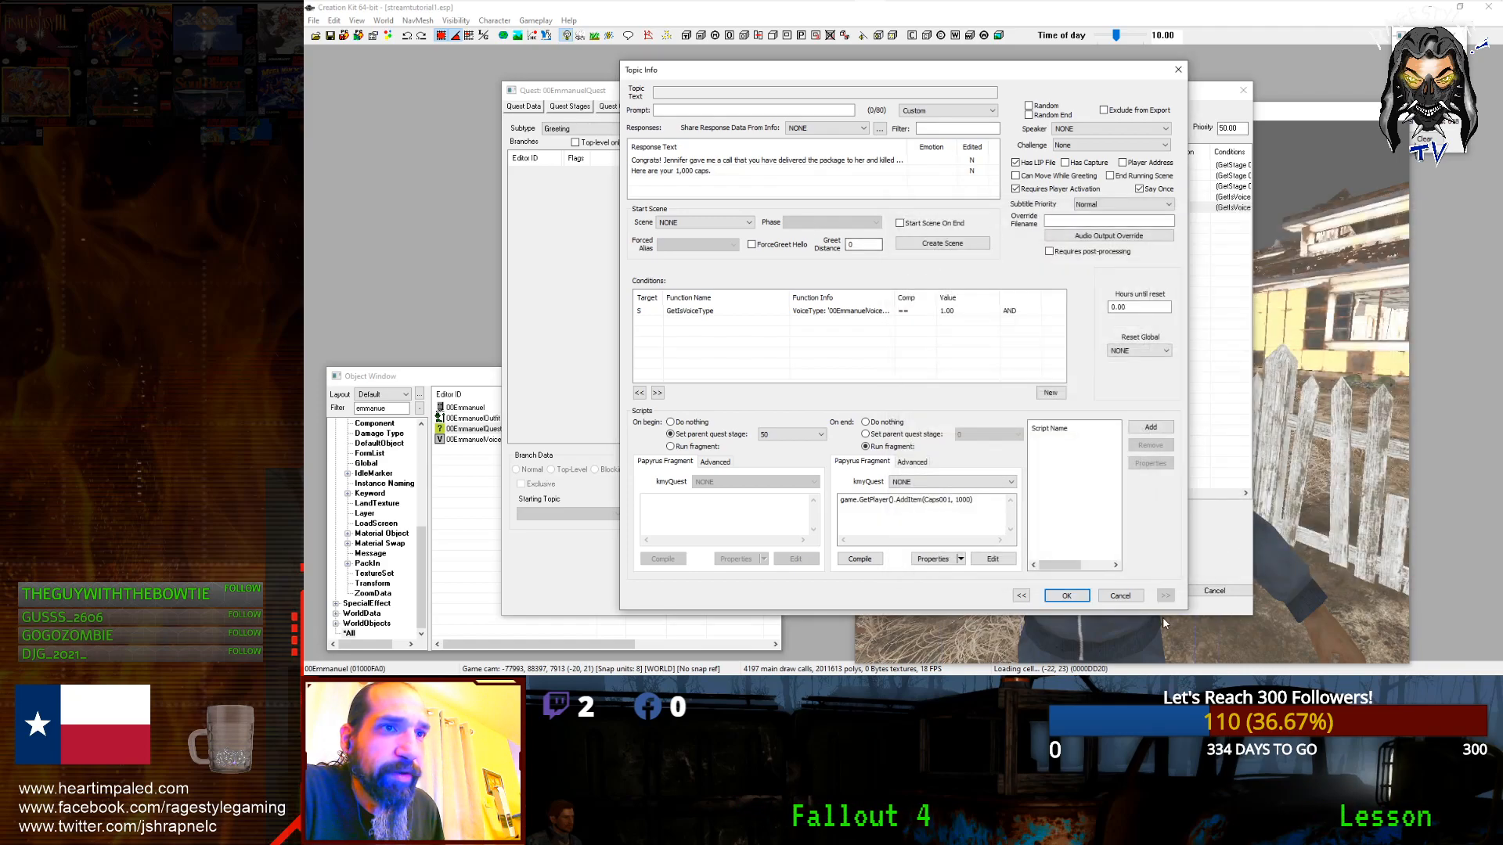
# Step: Check the voice file status of the "Congrats!" greeting response, and cancel out of the 00EmmanuelQuest dialogs
pyautogui.click(1119, 596)
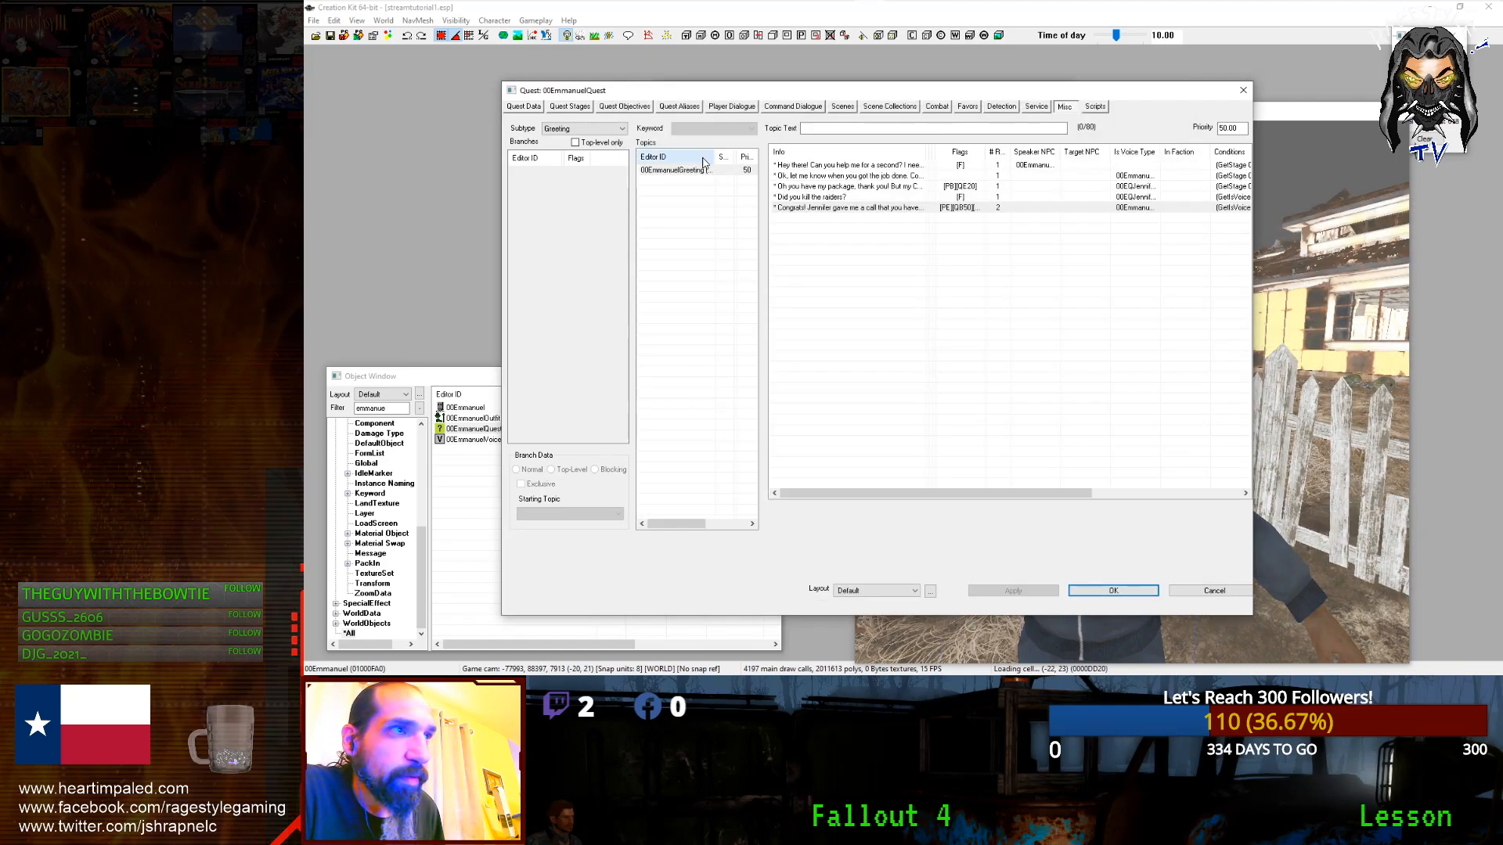
pyautogui.click(819, 209)
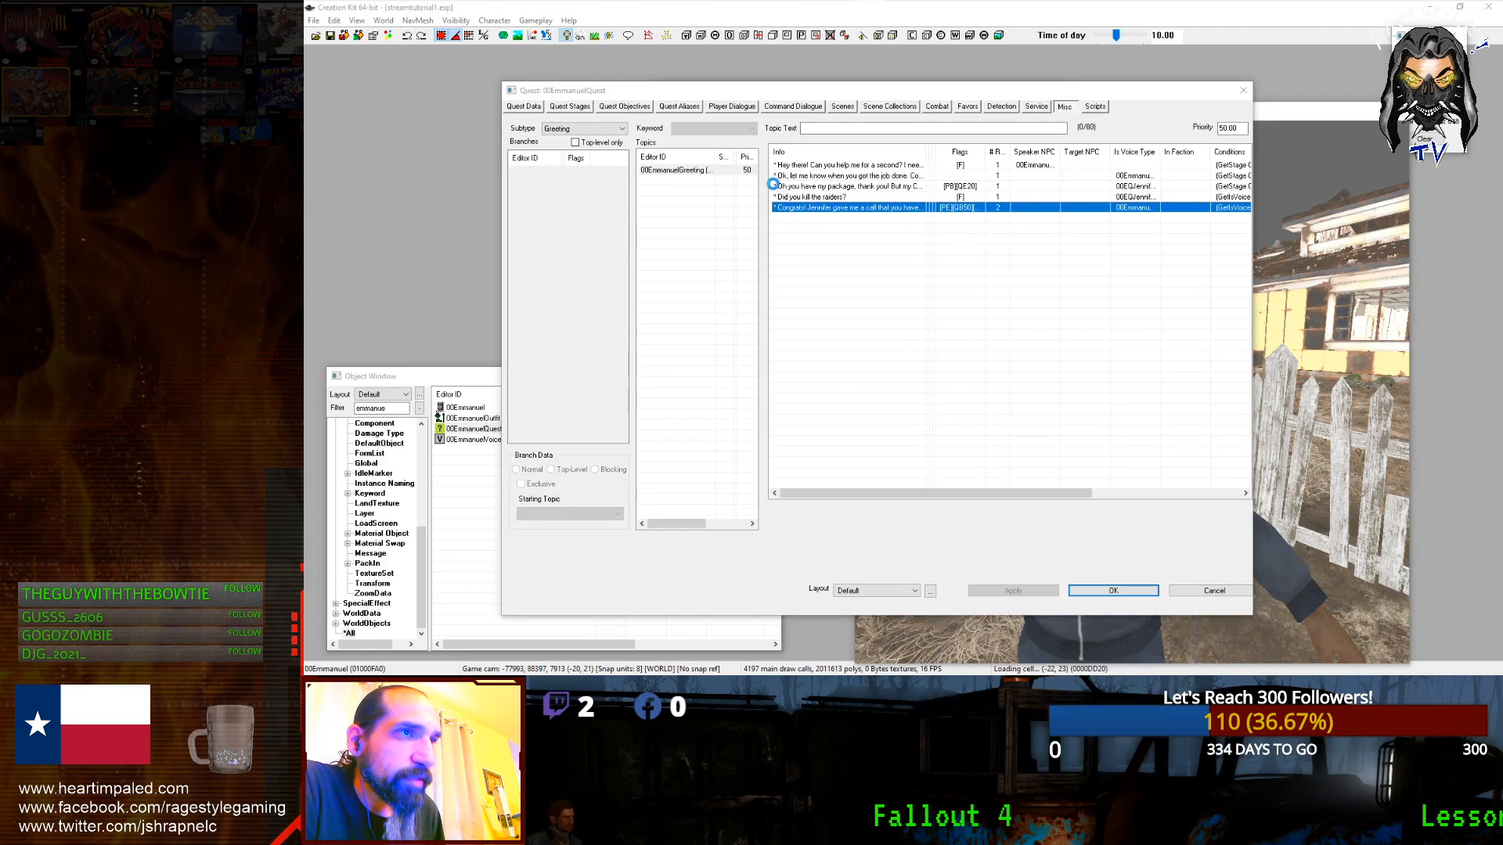
pyautogui.doubleClick(772, 163)
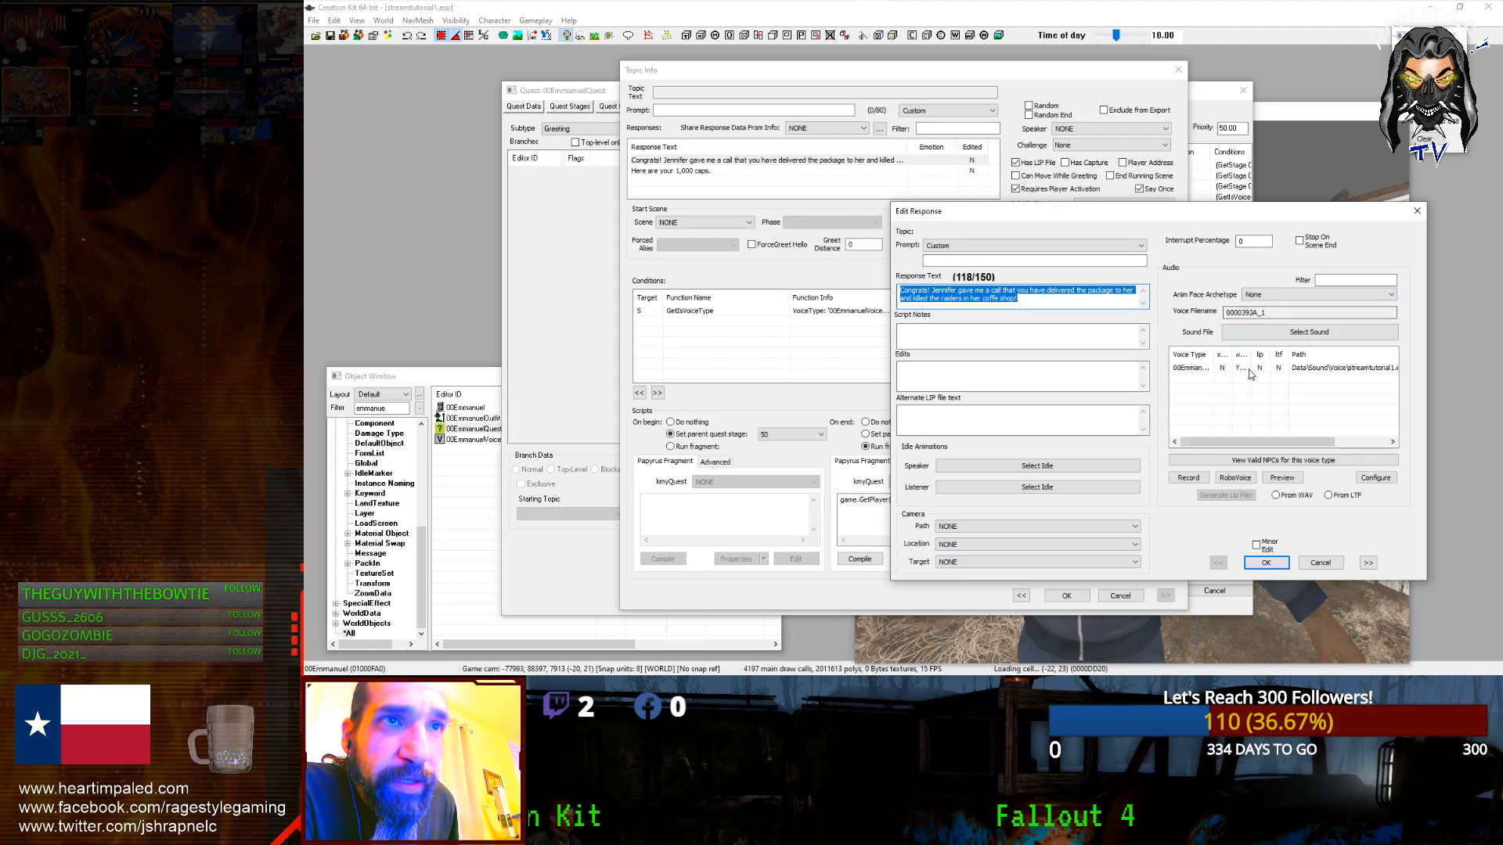
pyautogui.click(1320, 562)
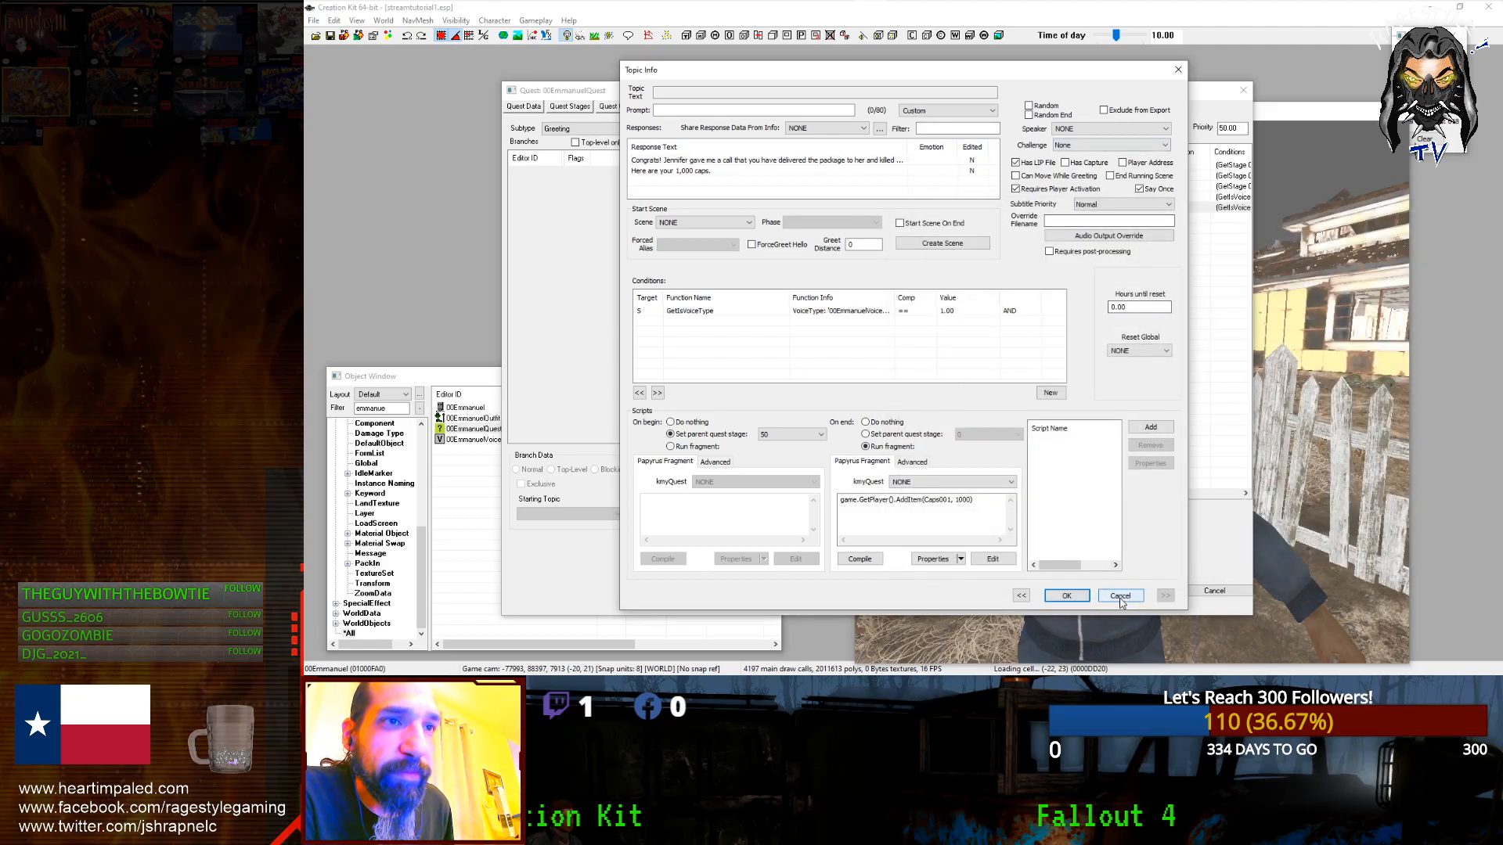
pyautogui.click(1120, 596)
pyautogui.click(1184, 591)
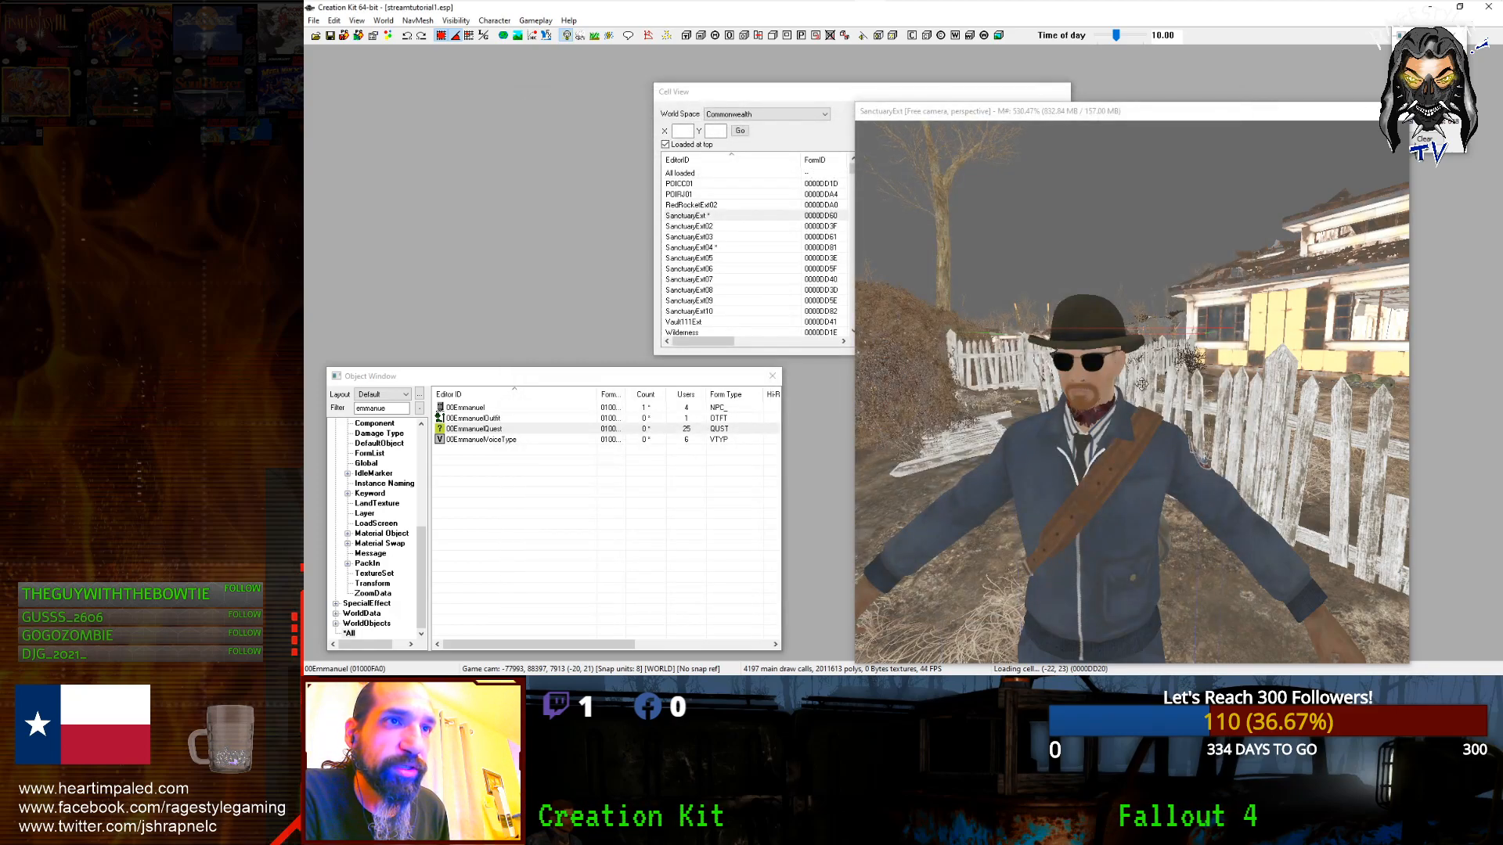
# Step: Minimise the SanctuaryExt render window, launch Fallout 4 from Steam and switch to the game
pyautogui.moveTo(855, 102); pyautogui.dragTo(1335, 646)
pyautogui.click(1422, 12)
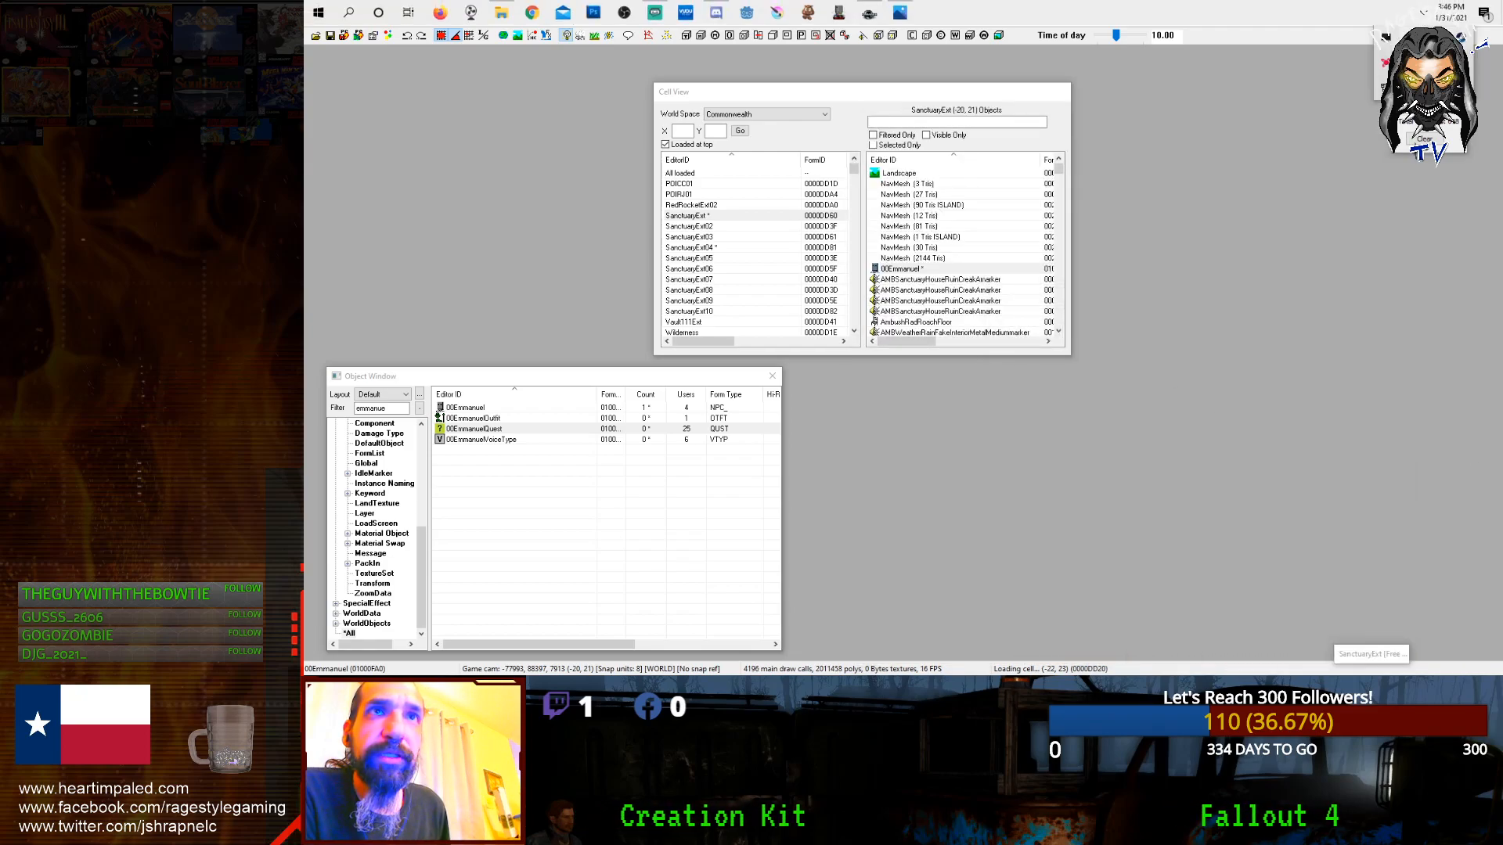
pyautogui.rightClick(1393, 88)
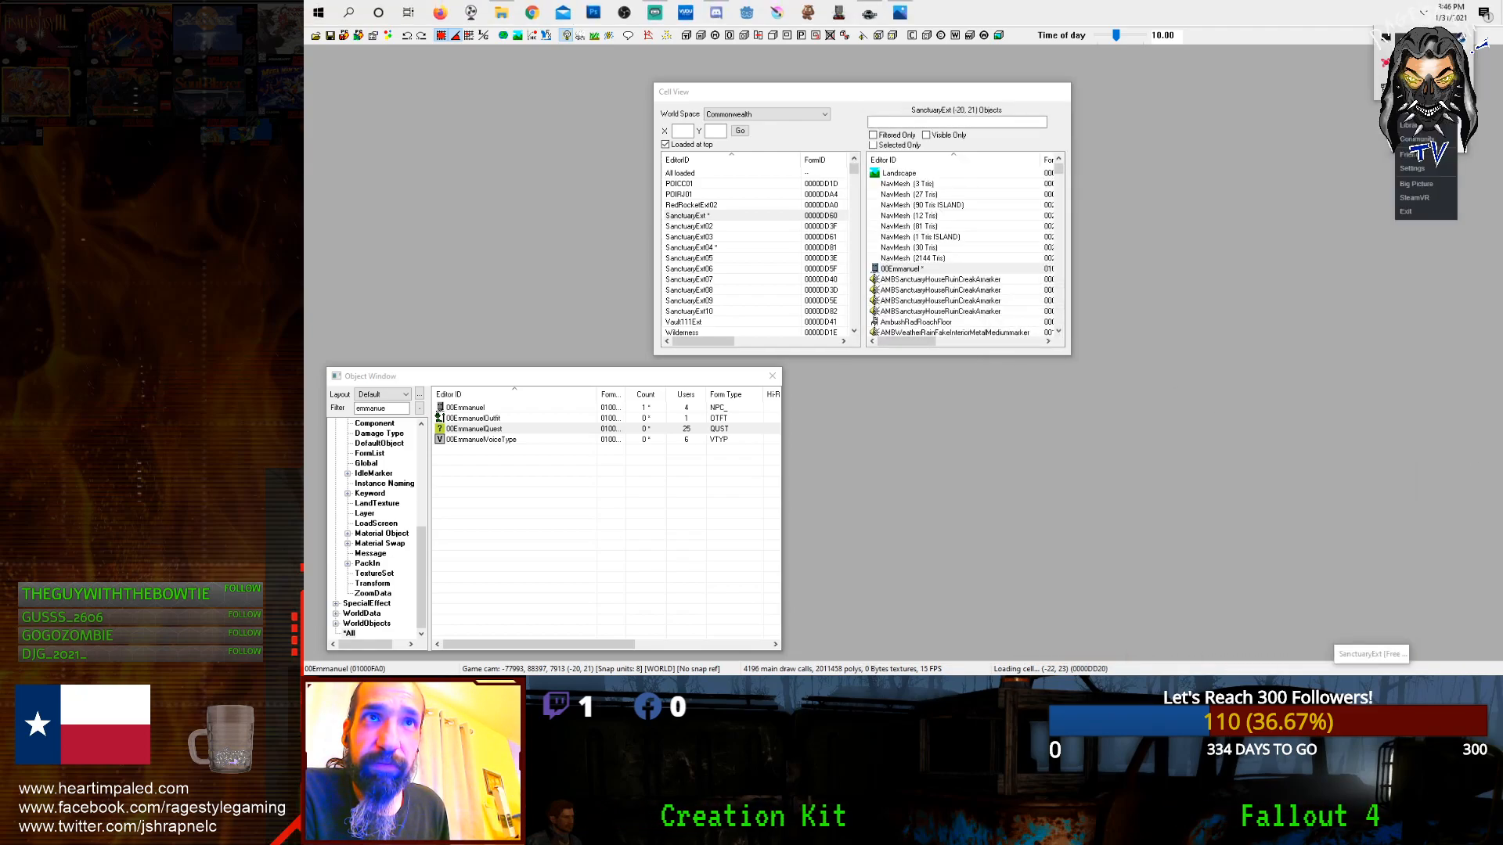
pyautogui.click(1420, 55)
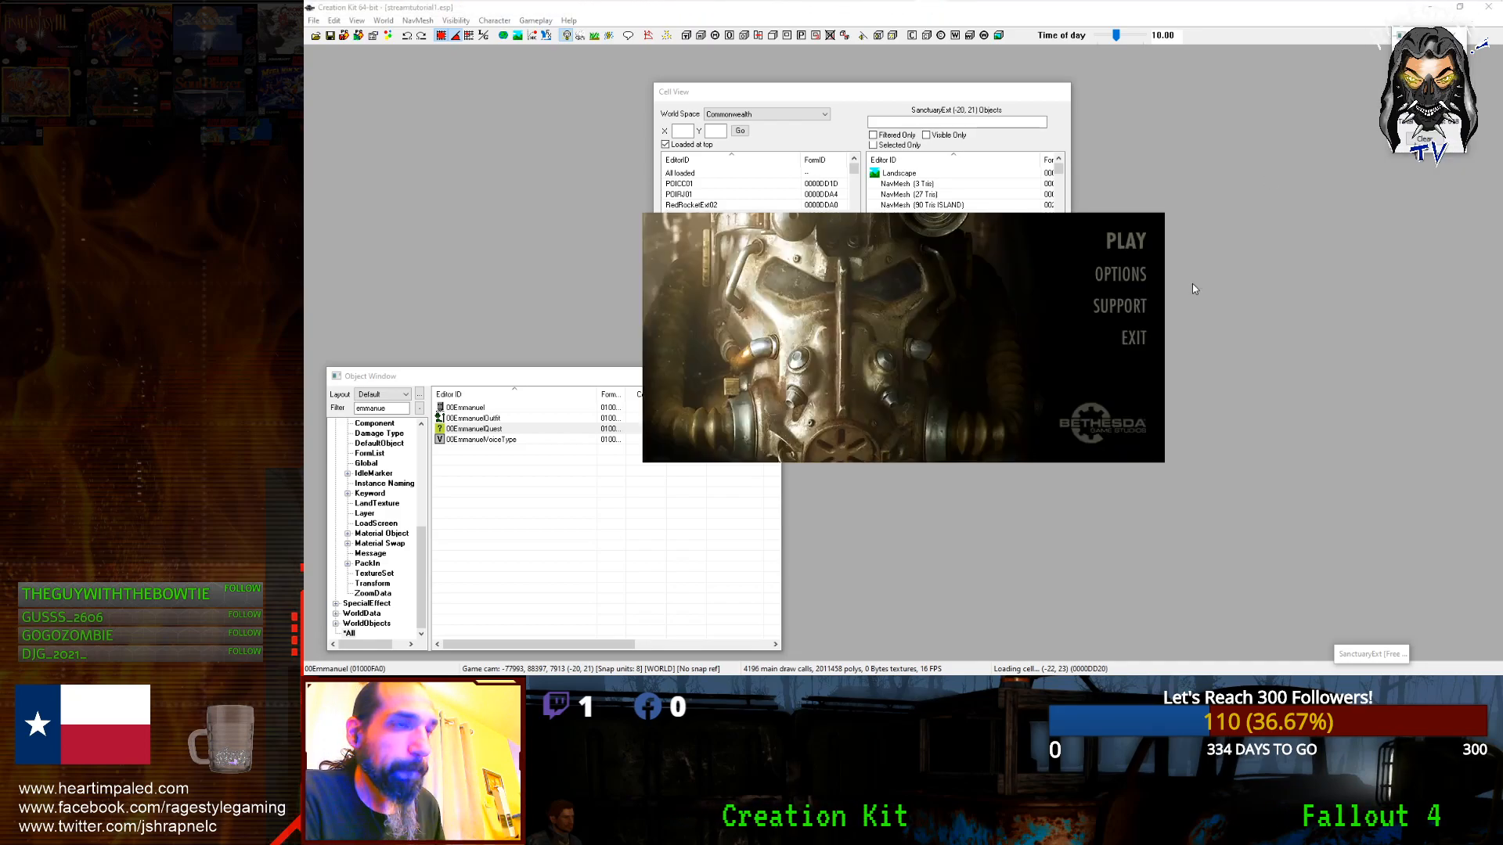
pyautogui.click(1135, 249)
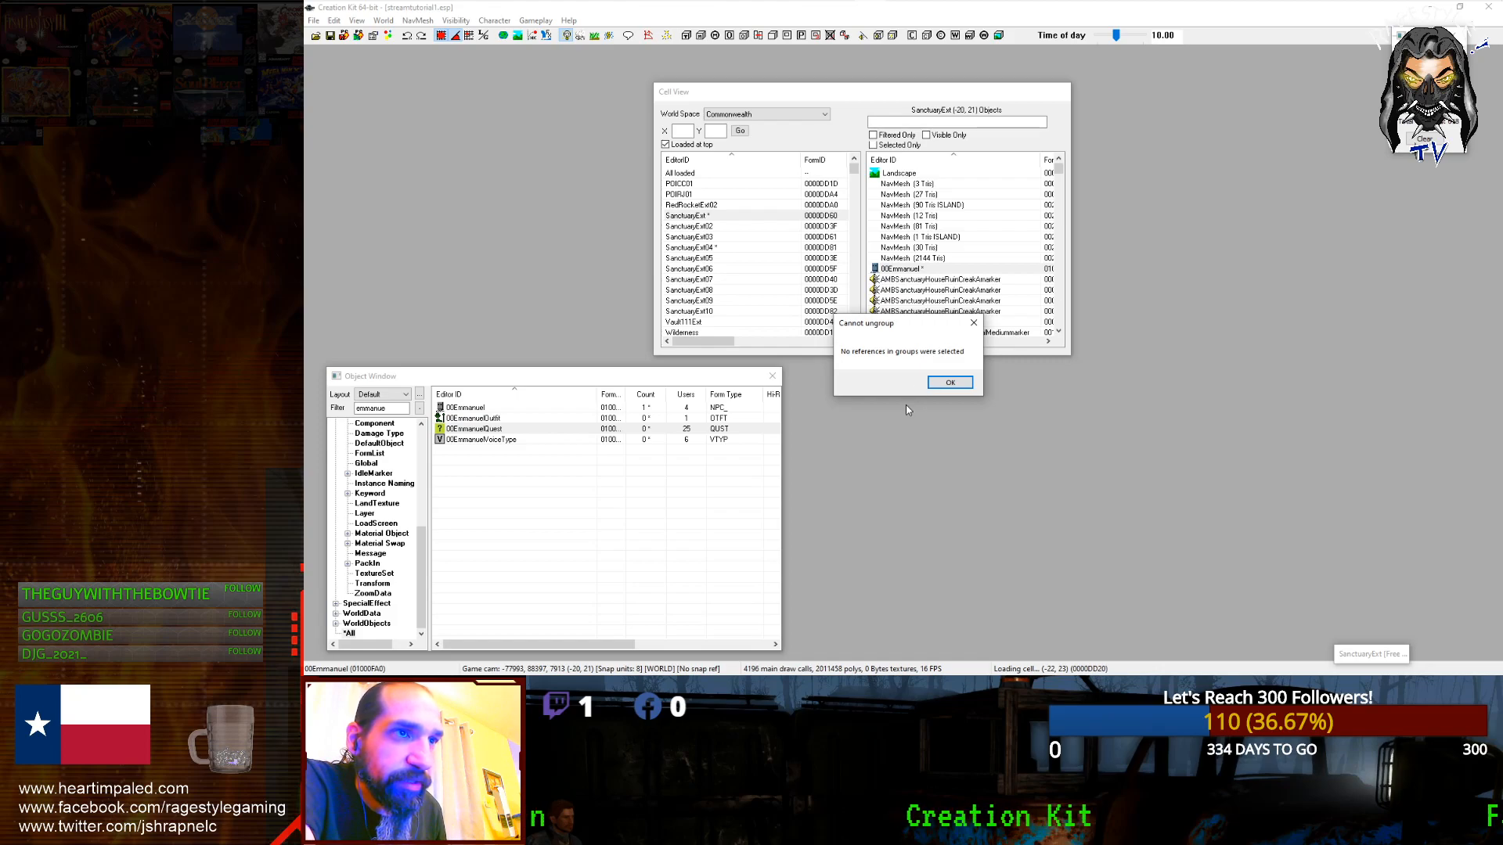
pyautogui.click(948, 382)
pyautogui.moveTo(947, 12)
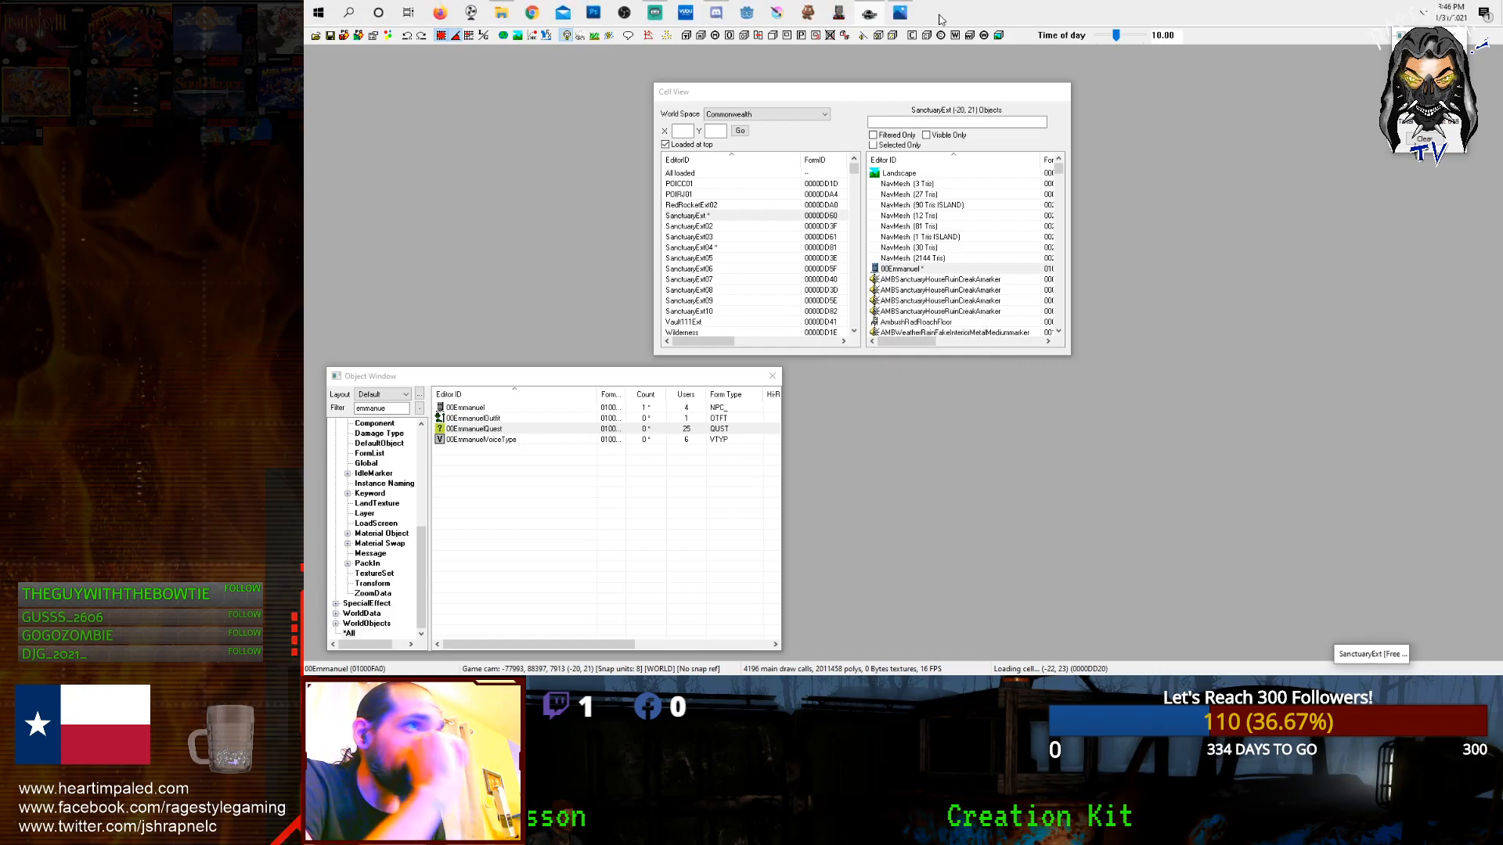
pyautogui.moveTo(894, 11)
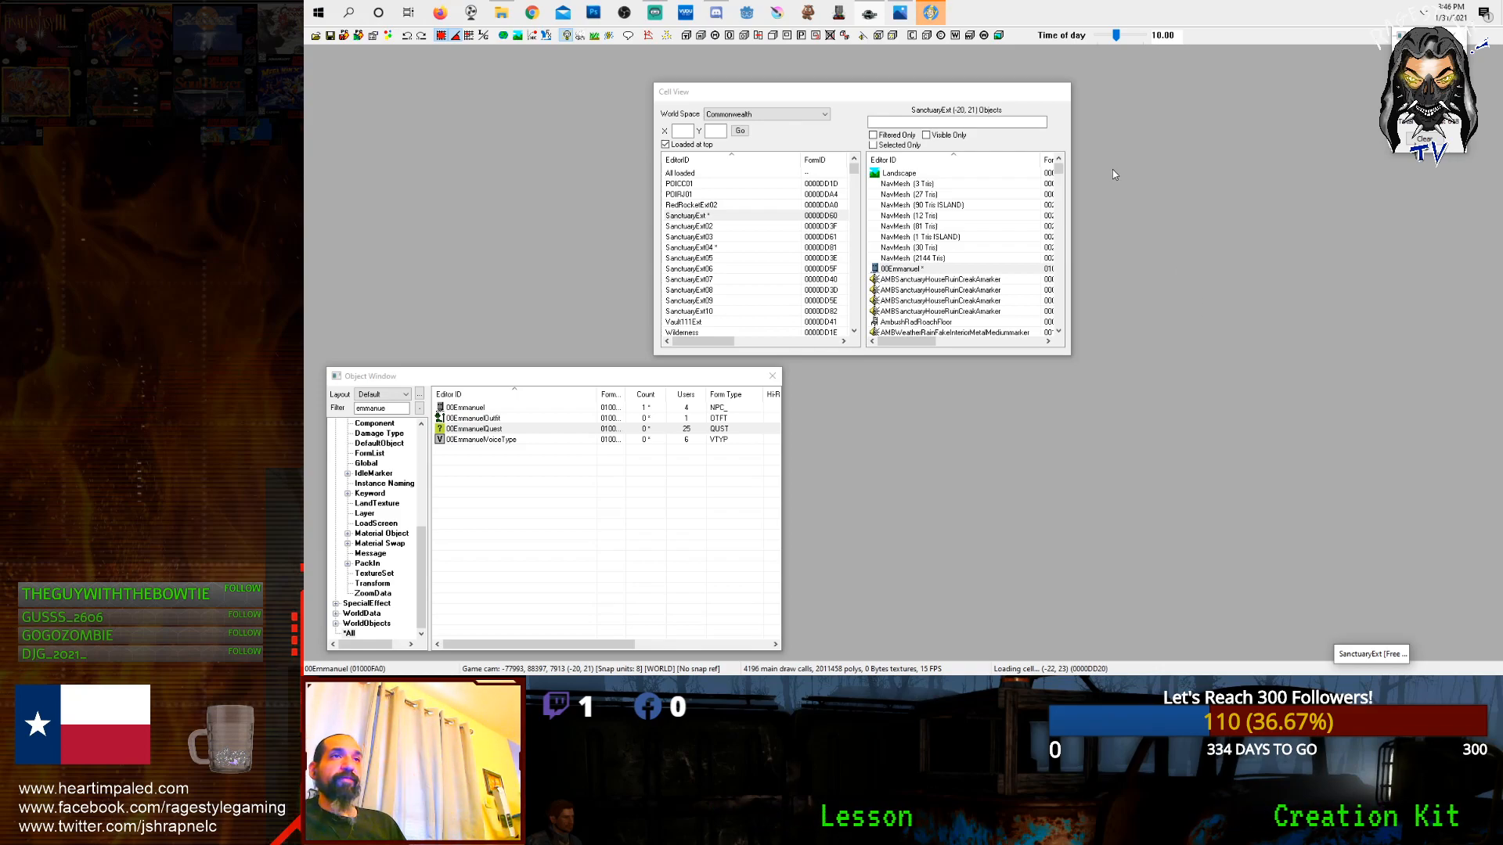
pyautogui.hotkey('alt', 'Tab')
pyautogui.hotkey('alt', 'Tab')
pyautogui.hotkey('alt', 'Tab')
pyautogui.hotkey('alt', 'Tab')
pyautogui.hotkey('alt', 'Tab')
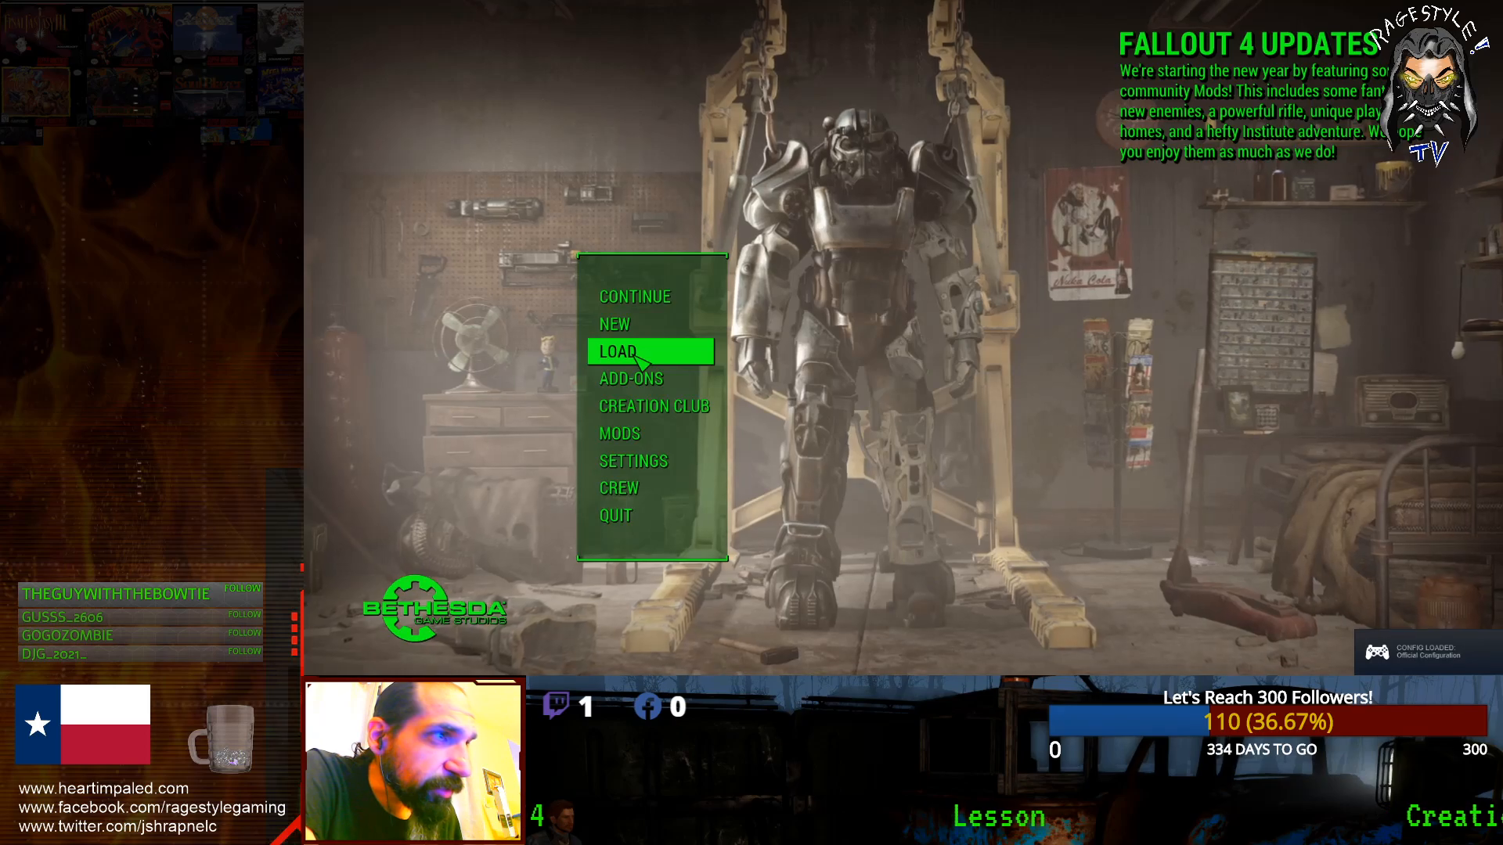
# Step: Load the 10h 48m Commonwealth save from the main menu
pyautogui.click(638, 356)
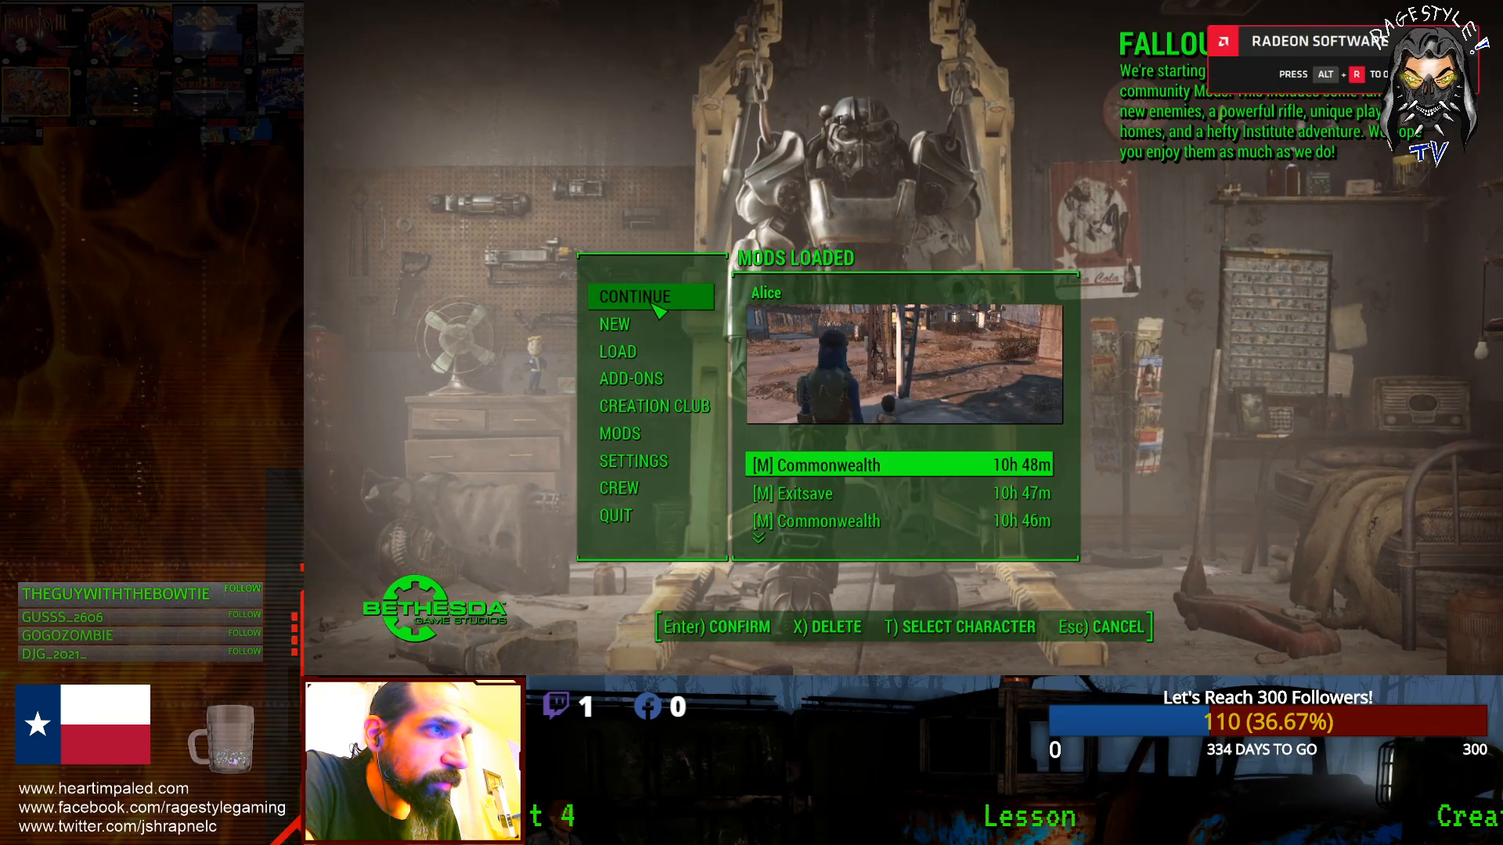
pyautogui.click(875, 474)
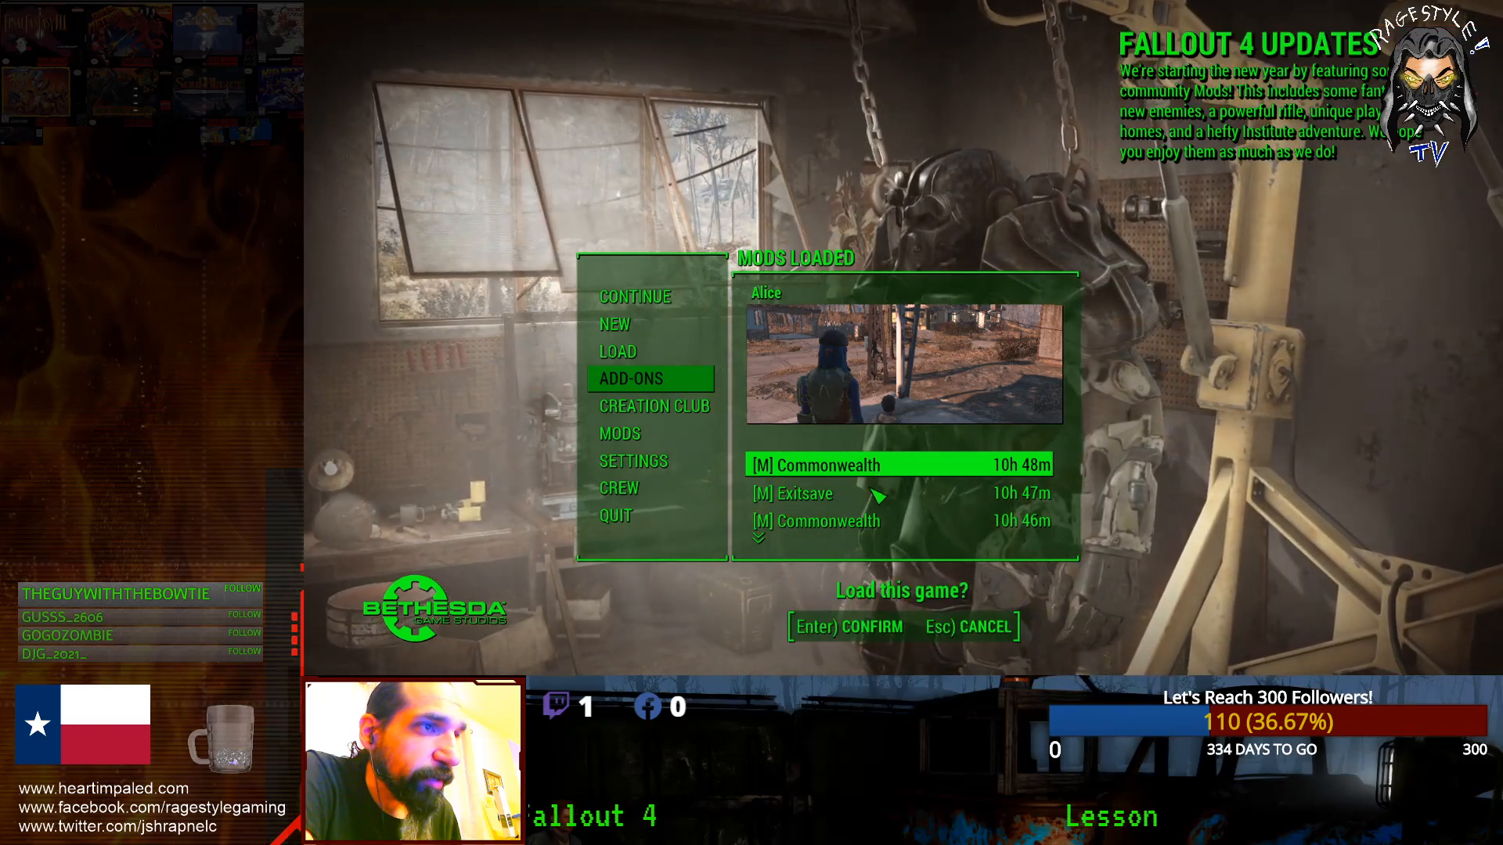
pyautogui.click(882, 634)
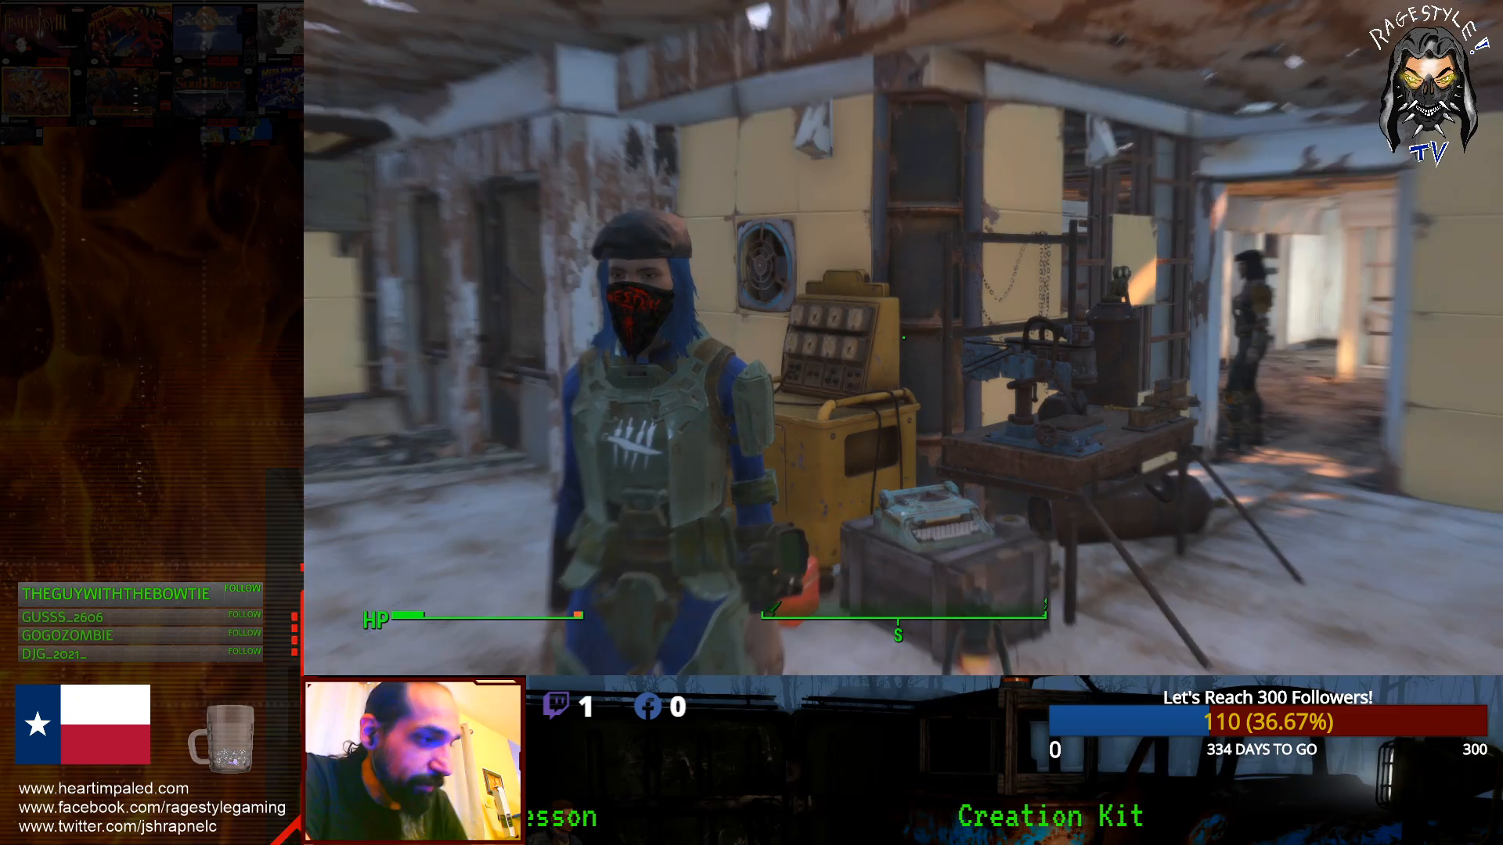
# Step: Switch to Streamlabs OBS, enable Performance Mode on the preview, and return to Fallout 4
pyautogui.hotkey('alt', 'Tab')
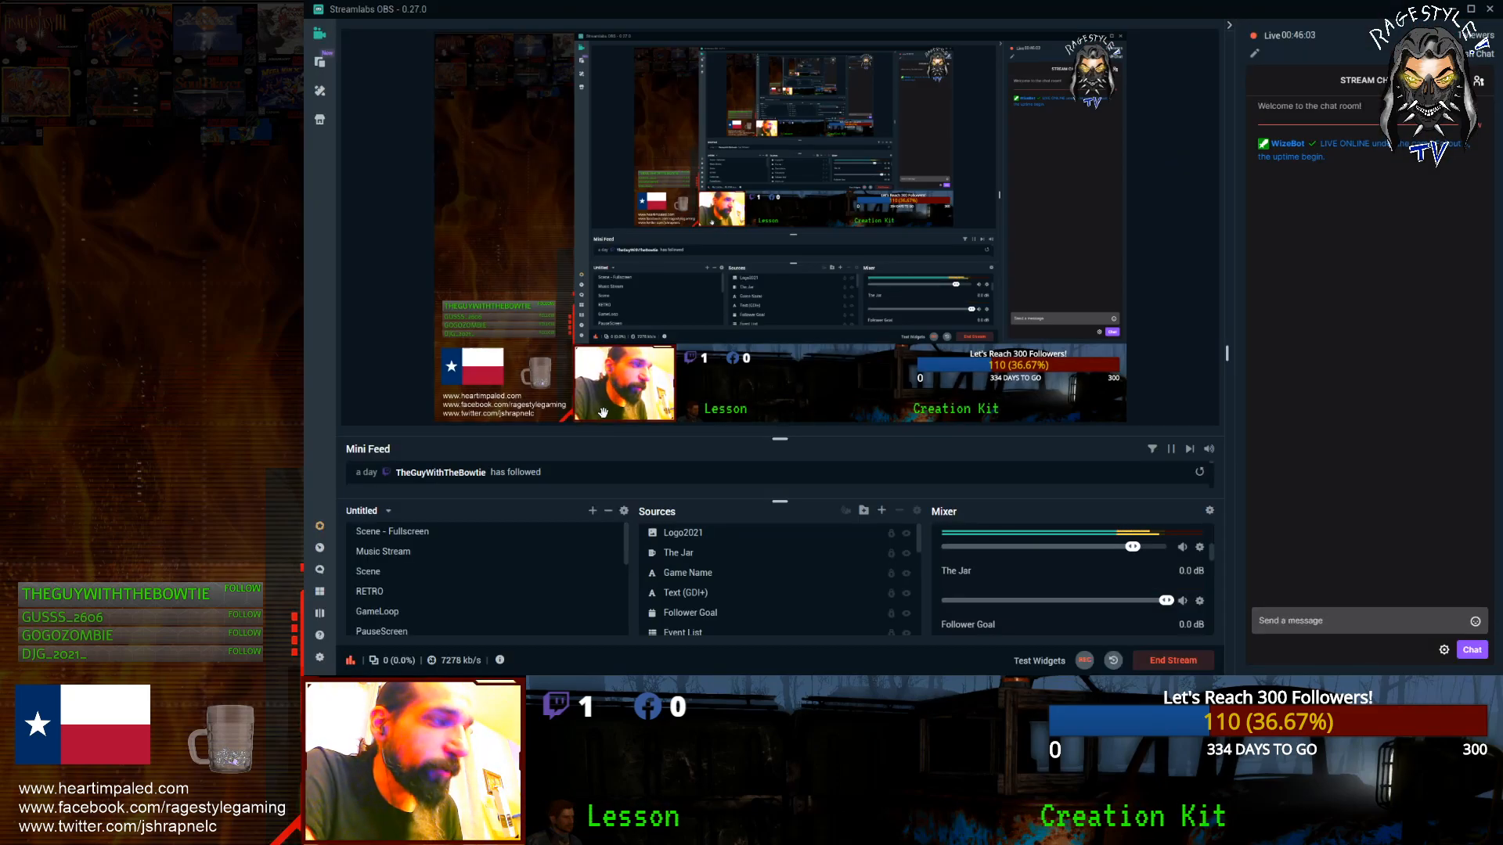
pyautogui.rightClick(702, 203)
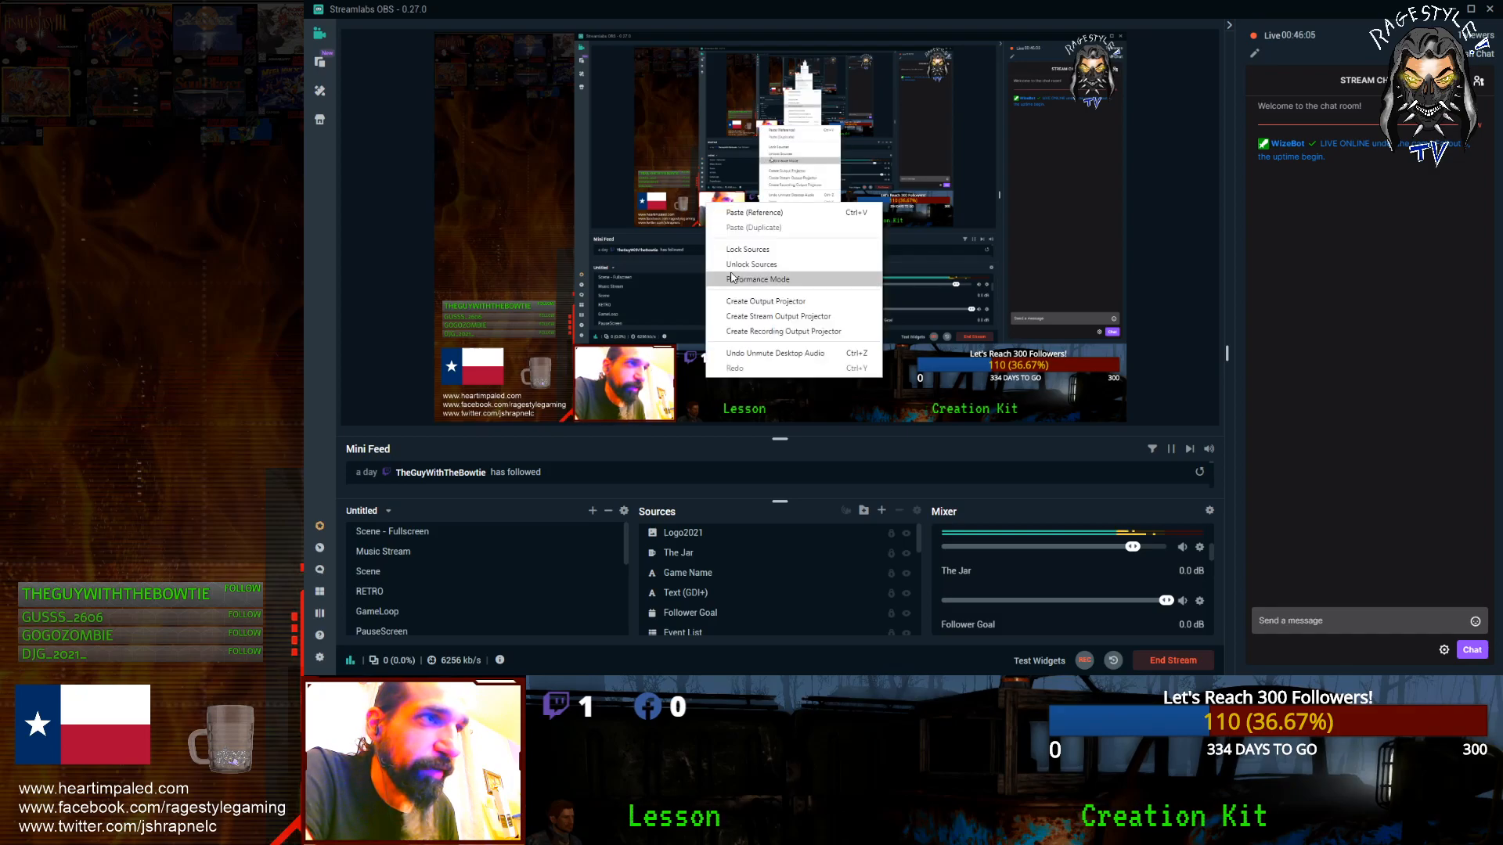
pyautogui.click(859, 226)
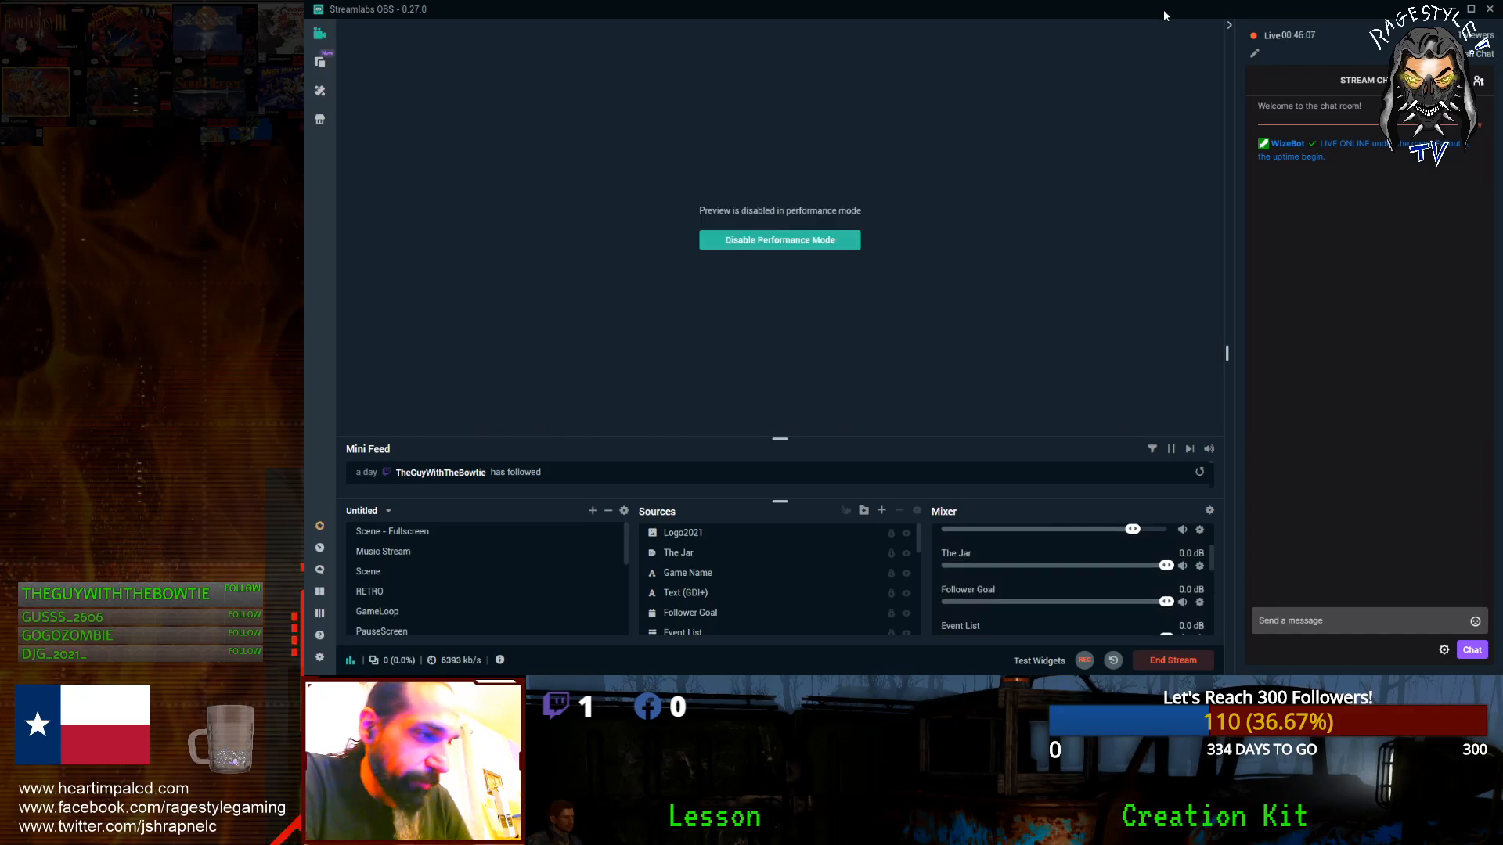
pyautogui.hotkey('alt', 'Tab')
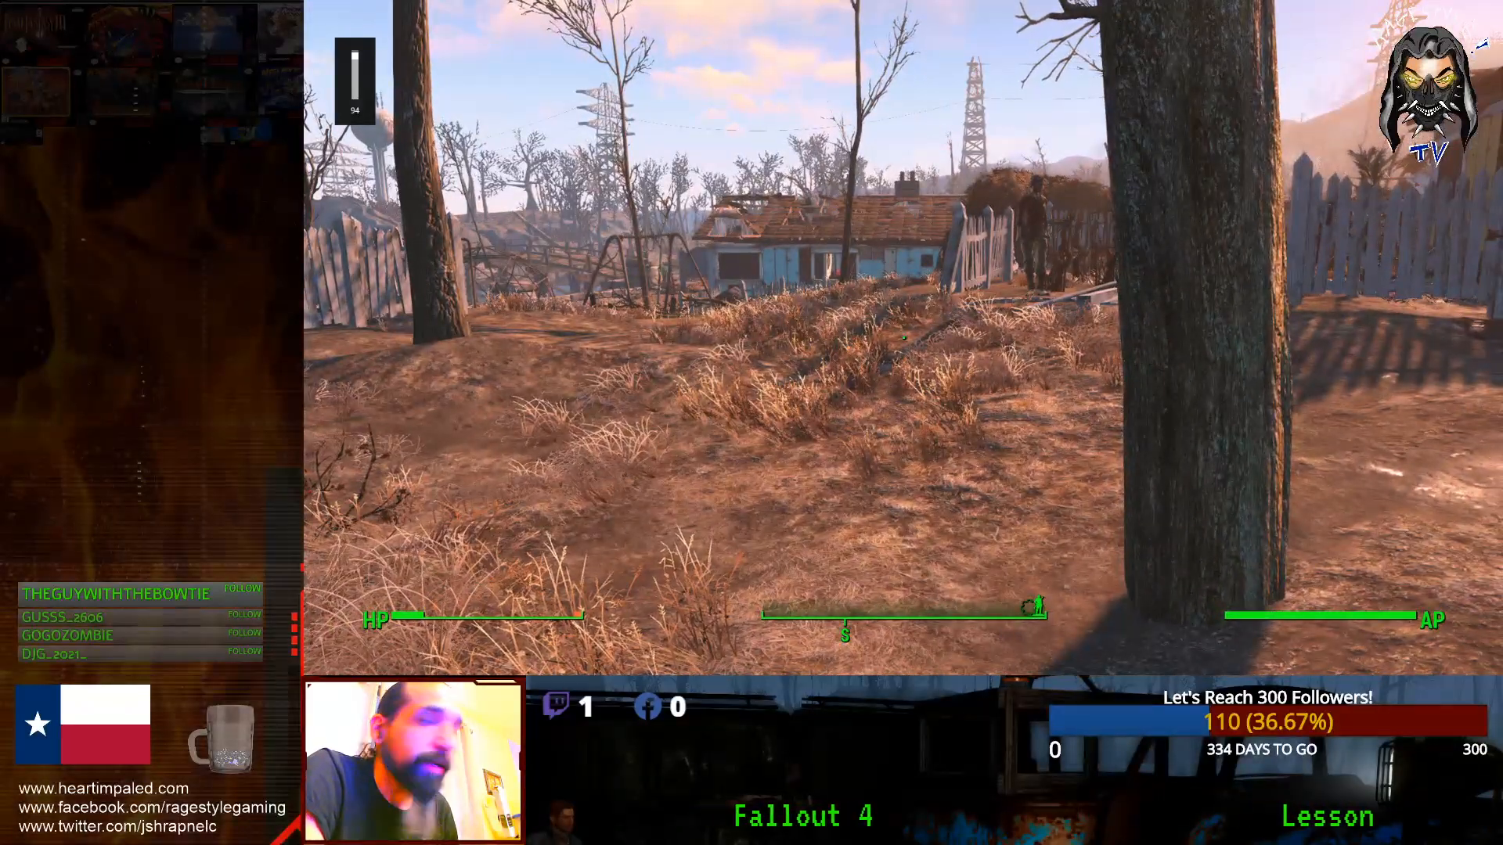
pyautogui.hotkey('alt', 'Tab')
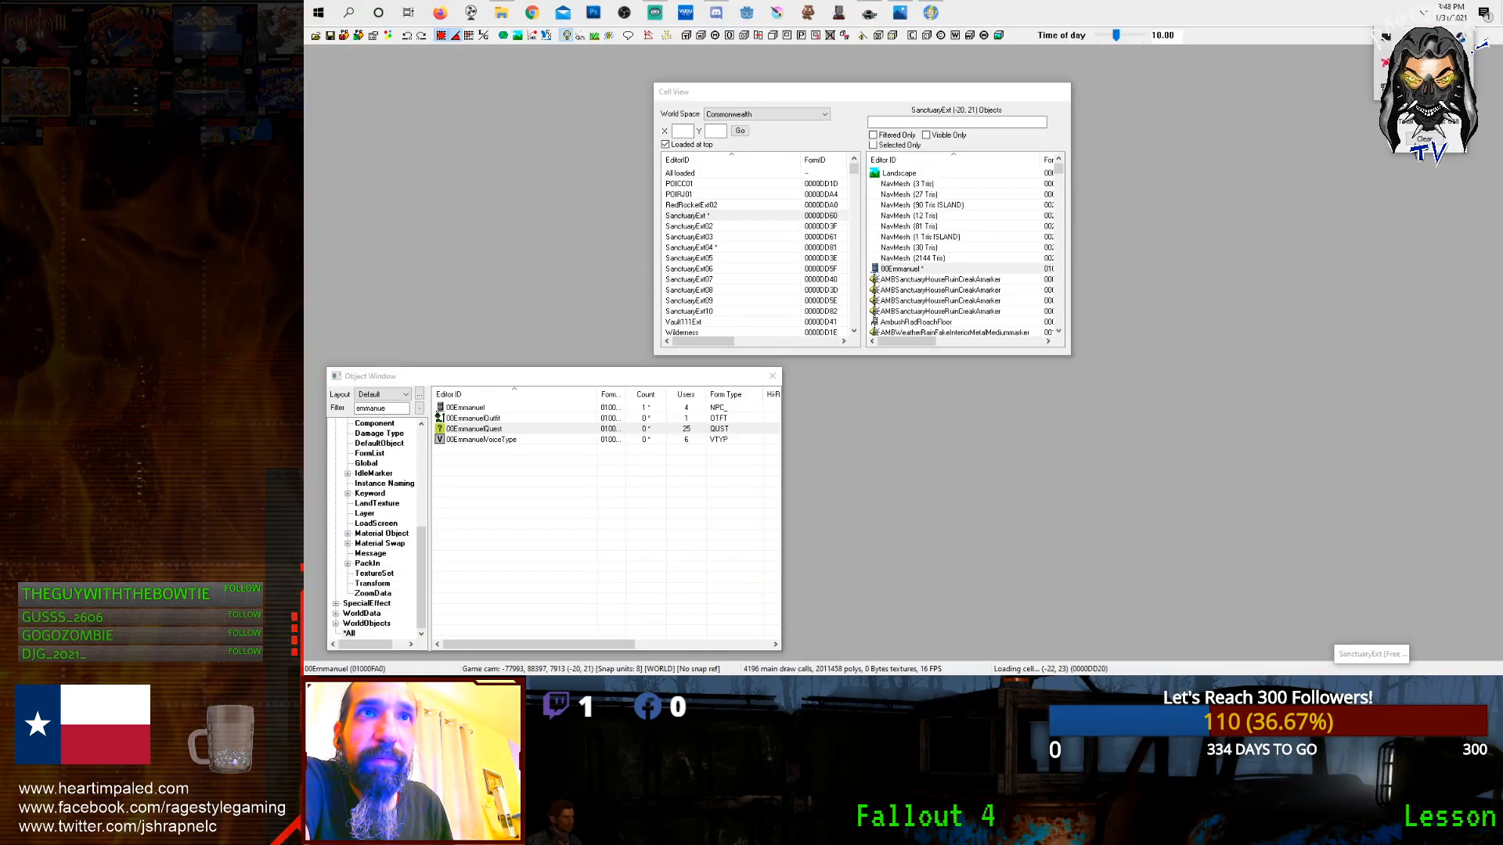
pyautogui.click(1410, 62)
pyautogui.click(1371, 40)
pyautogui.scroll(-1, 1354, 128)
pyautogui.click(1348, 106)
pyautogui.click(1191, 177)
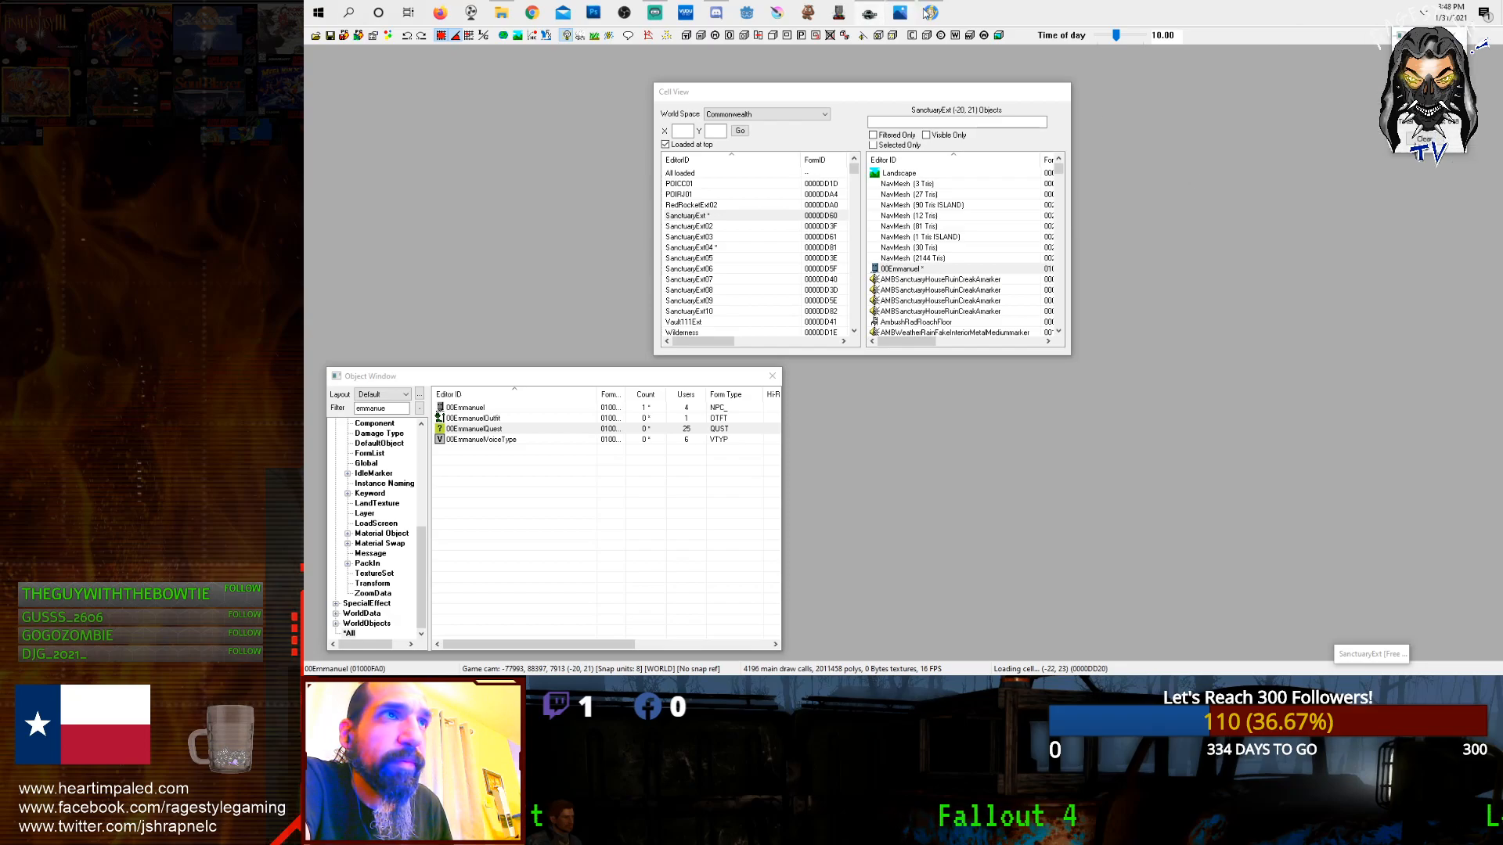
# Step: Quit the running game with the quitgame console command and start Fallout 4 again from its launcher
pyautogui.click(927, 12)
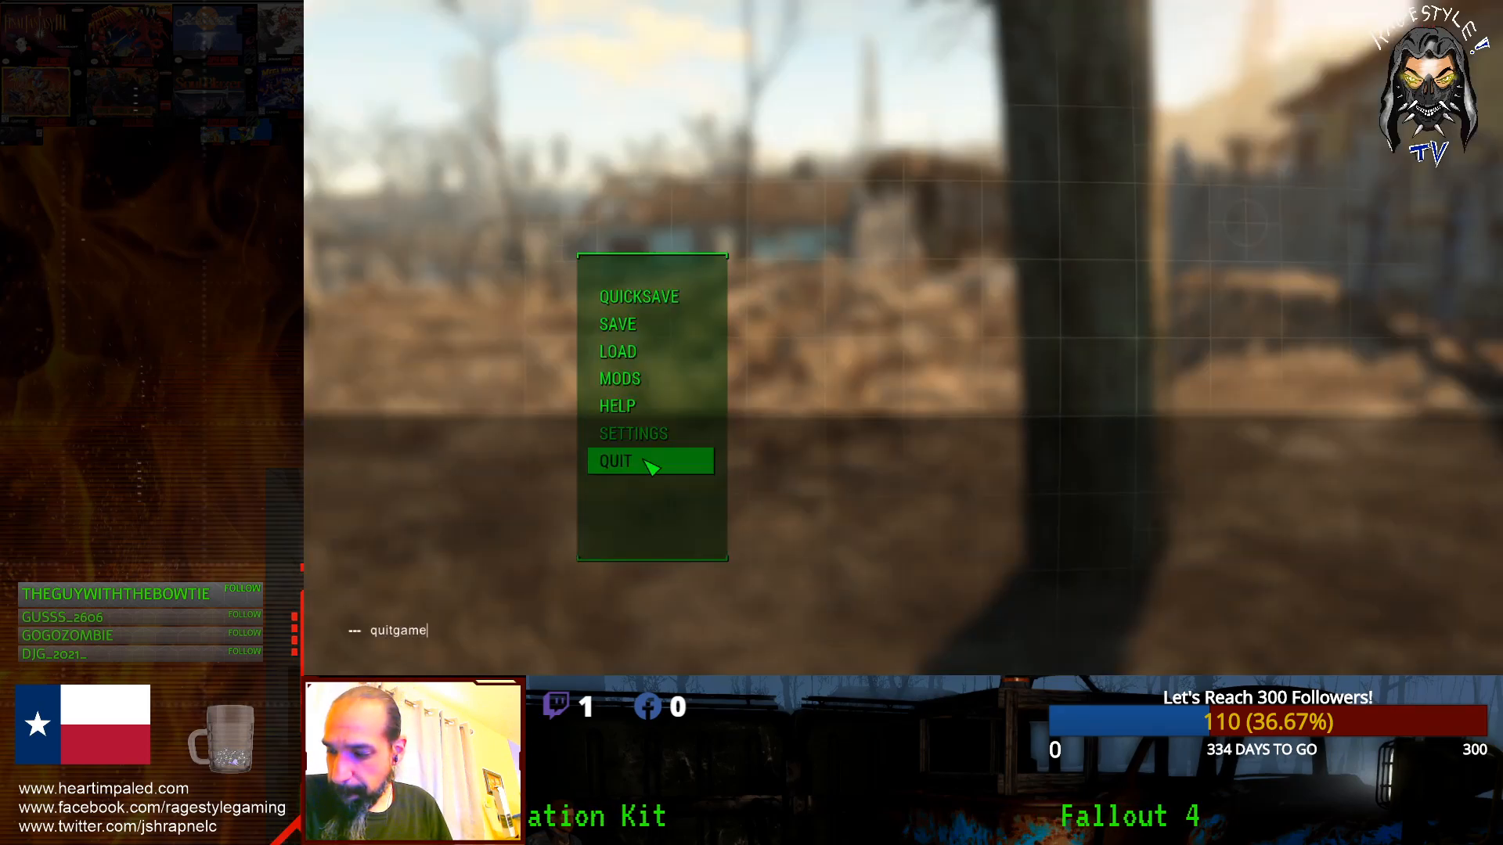
pyautogui.press('Return')
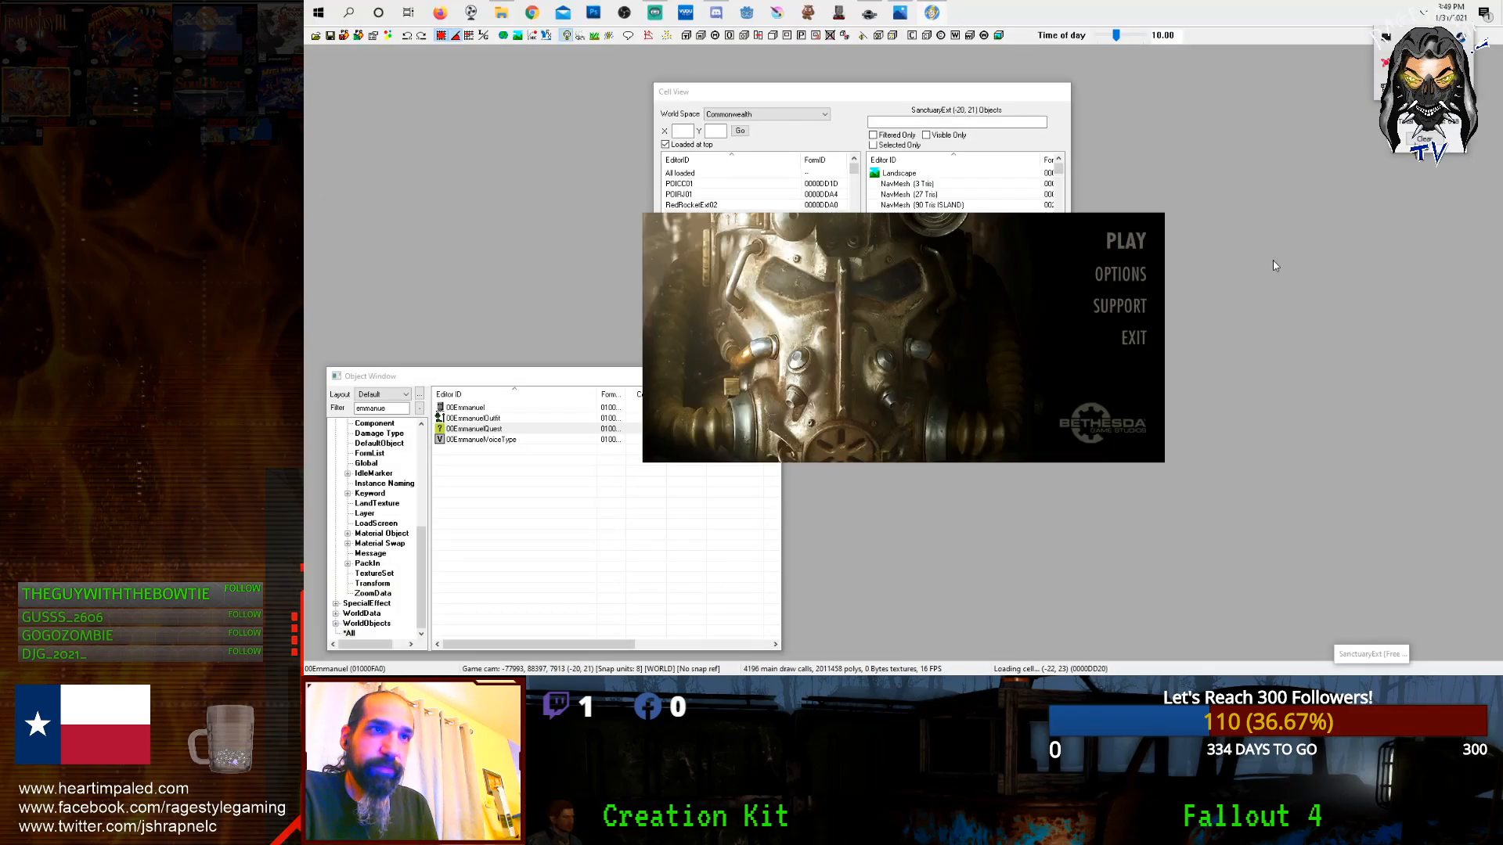
pyautogui.click(1112, 242)
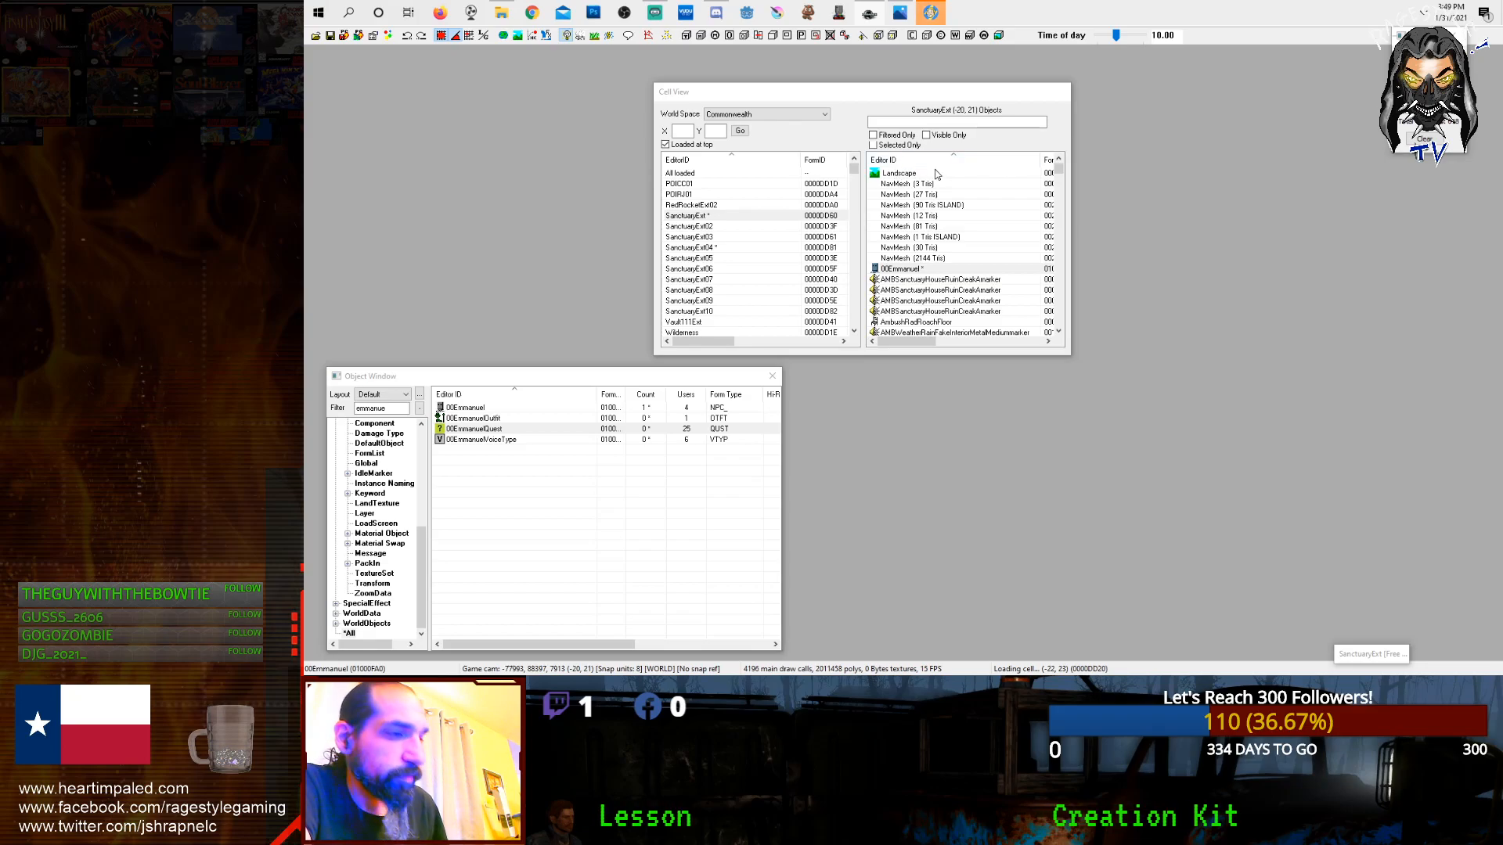
pyautogui.hotkey('alt', 'Tab')
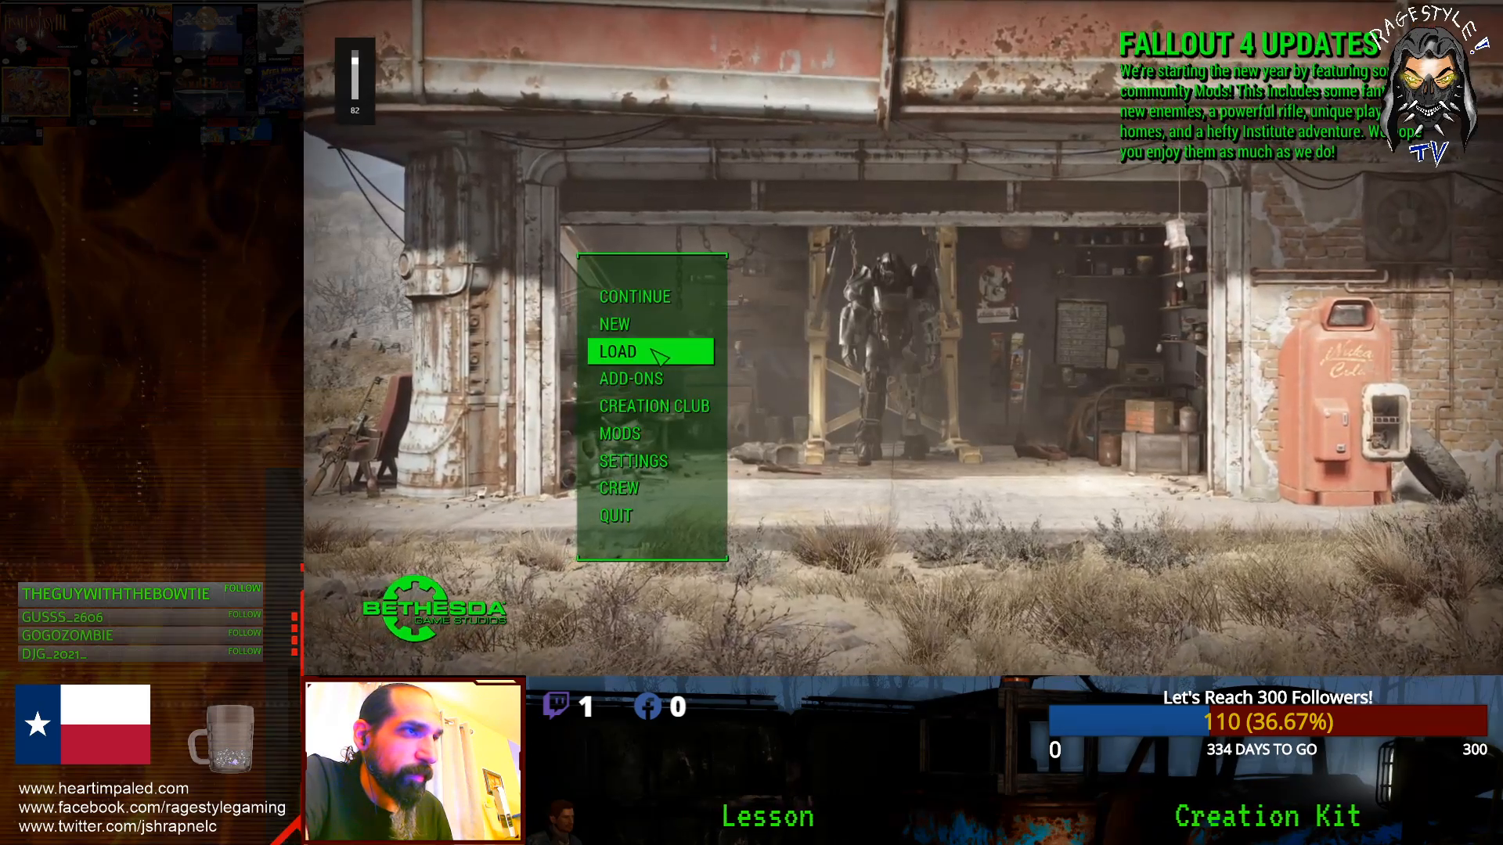
# Step: Load the 10h 48m Commonwealth save in the restarted game and accept Emmanuel's errand in his dialogue
pyautogui.click(650, 351)
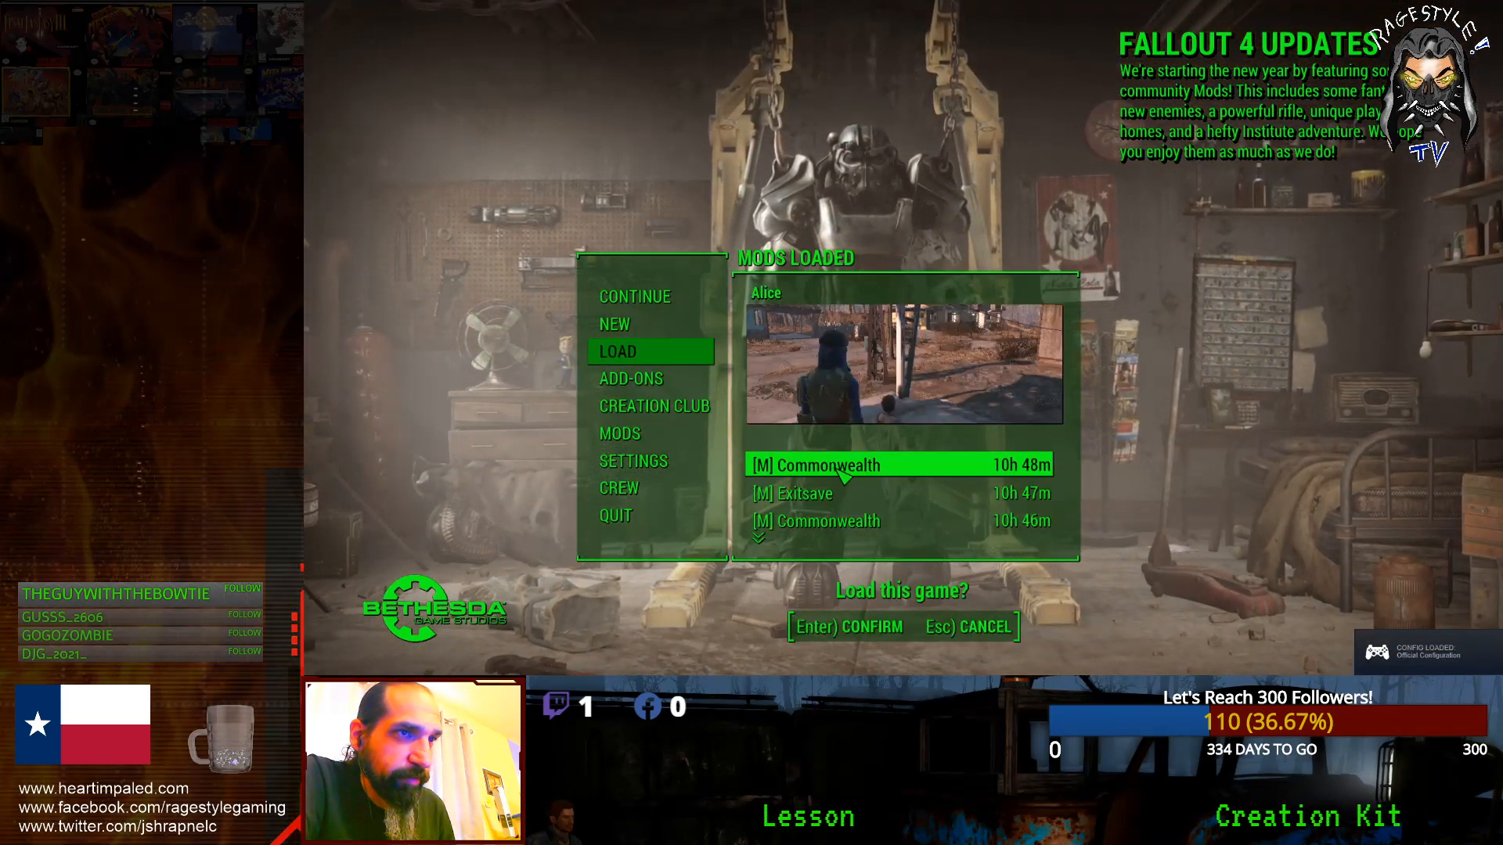
pyautogui.press('Return')
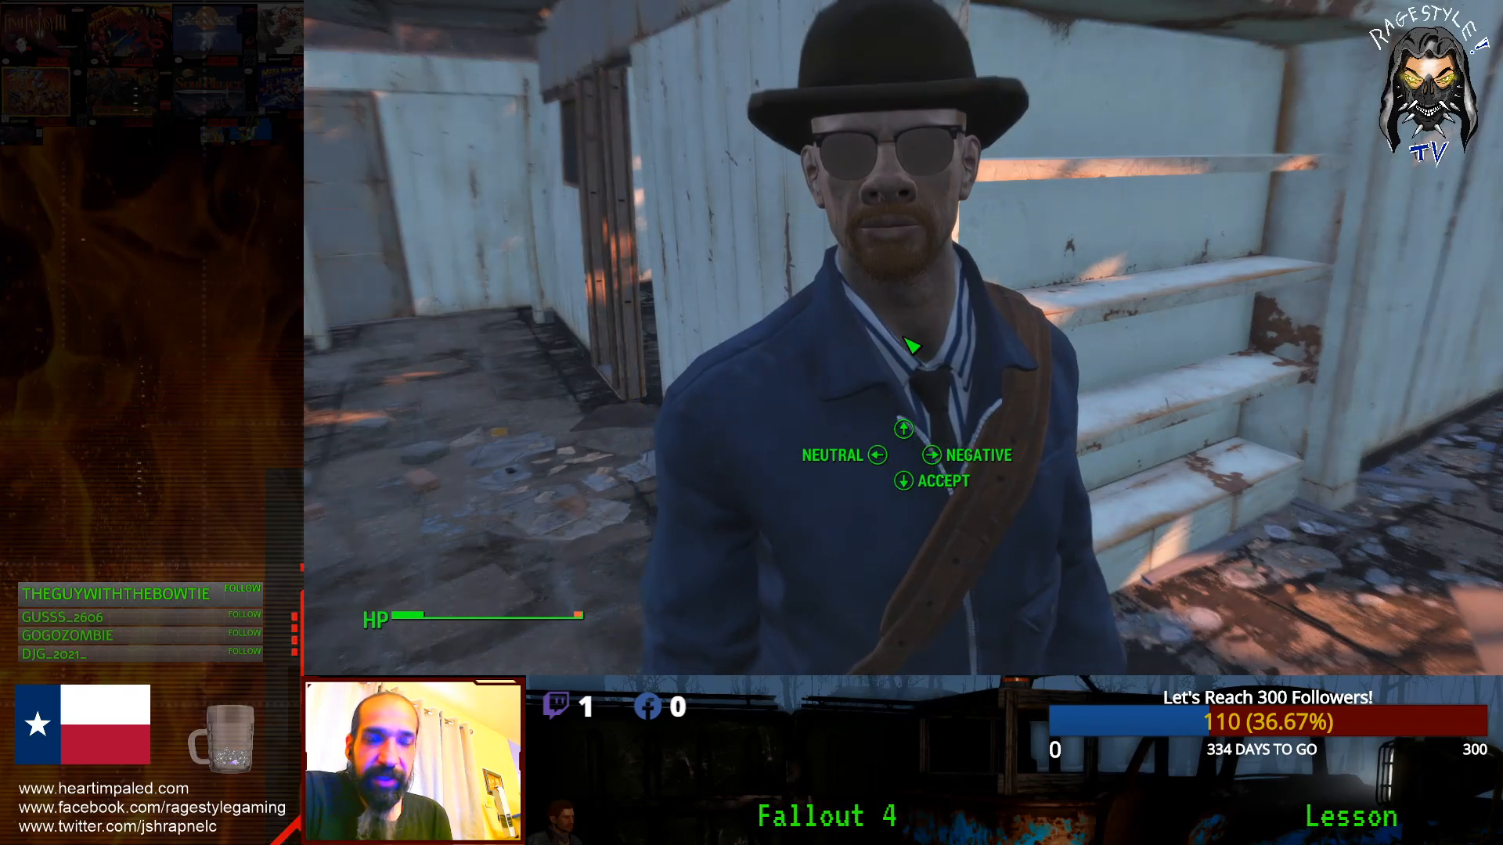
pyautogui.press('Down')
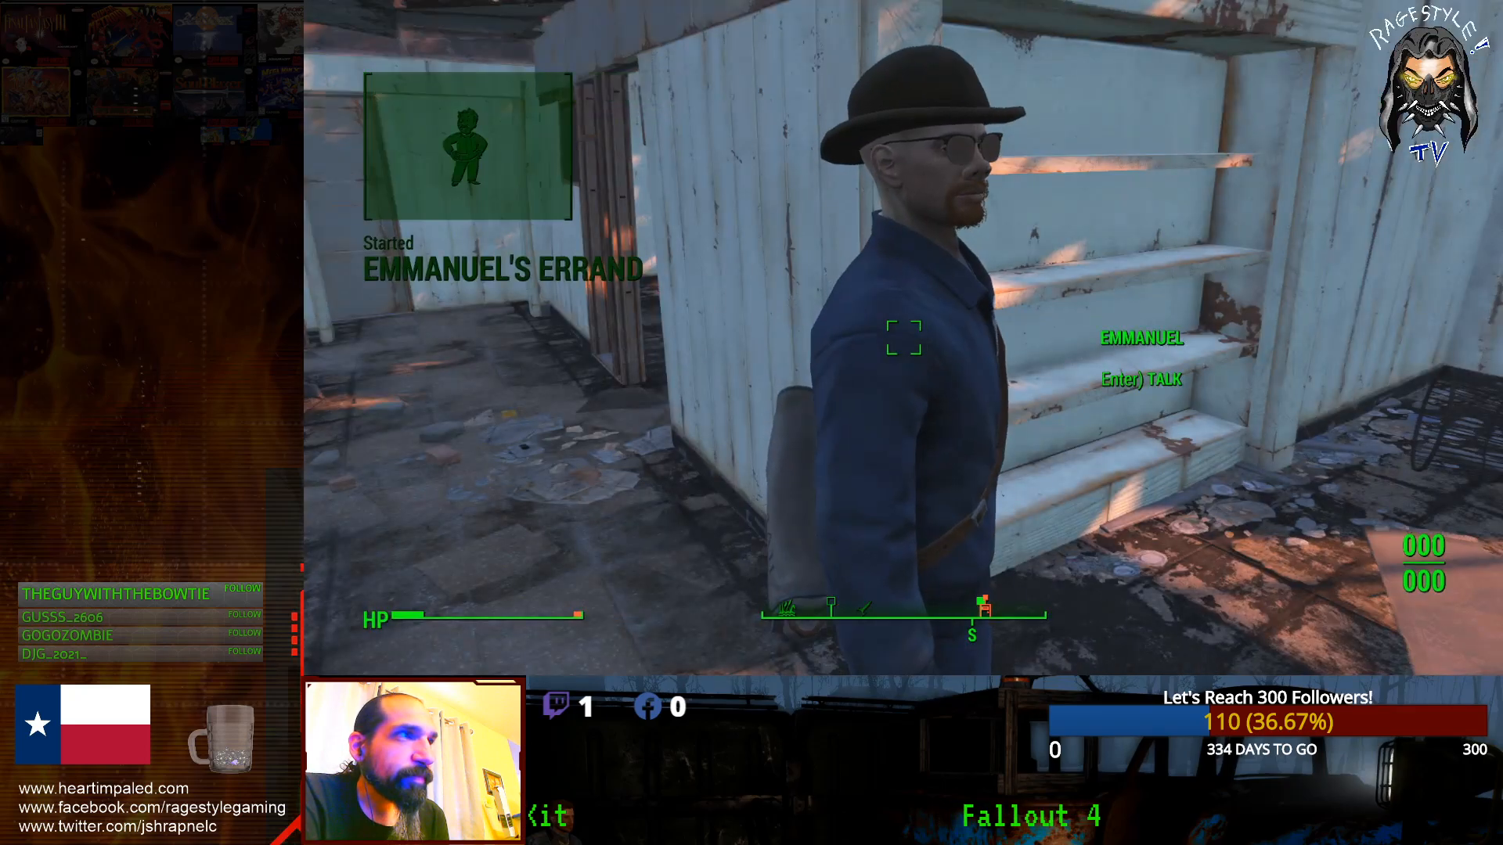
# Step: Locate the quest objective on the Pip-Boy map, fast travel to the Old Bunker beside it, and turn on the Pip-Boy light
pyautogui.press('w')
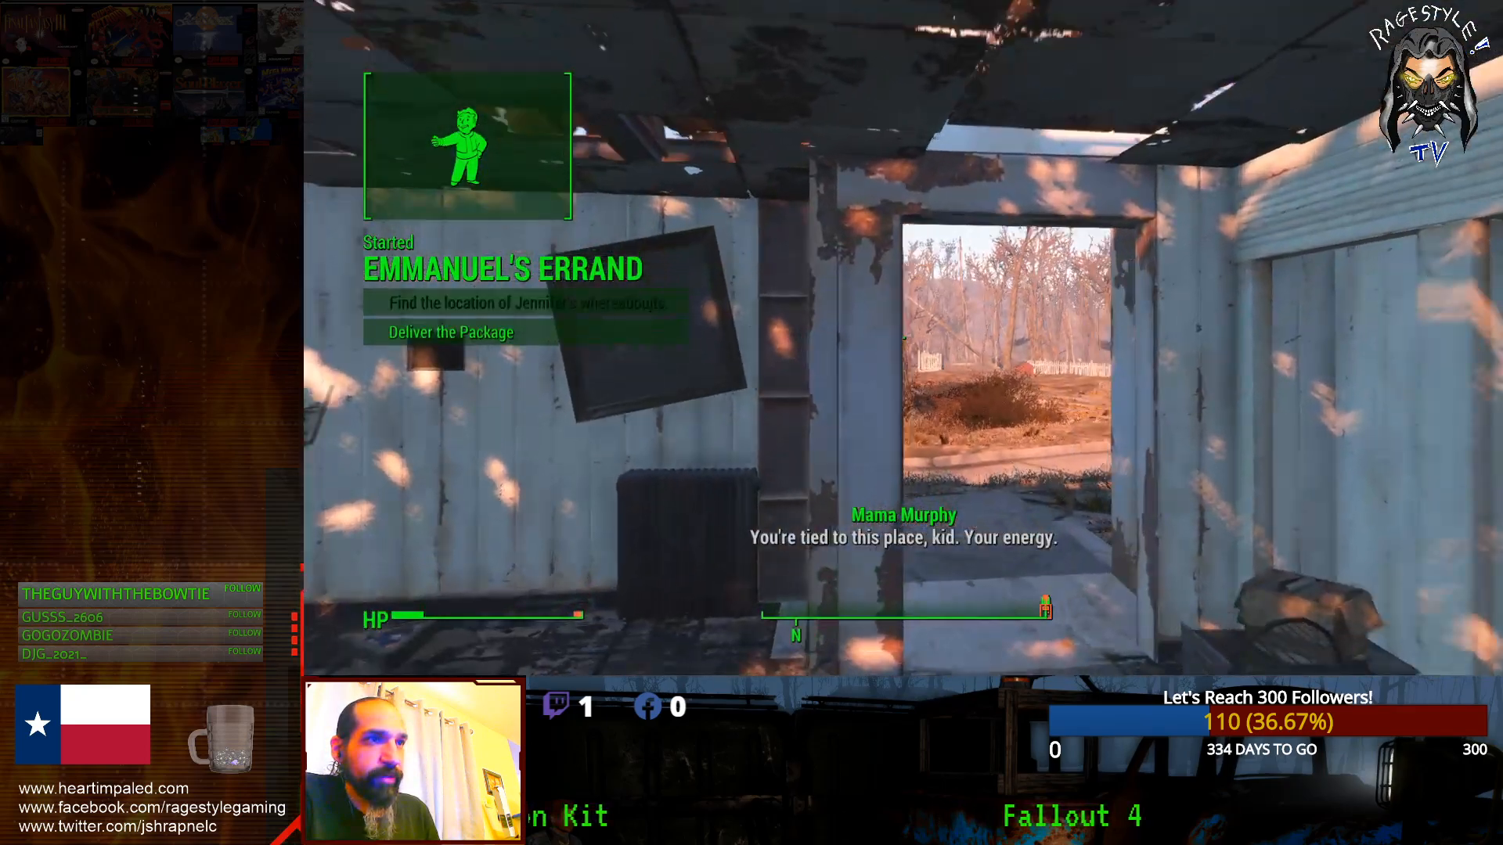
pyautogui.press('Tab')
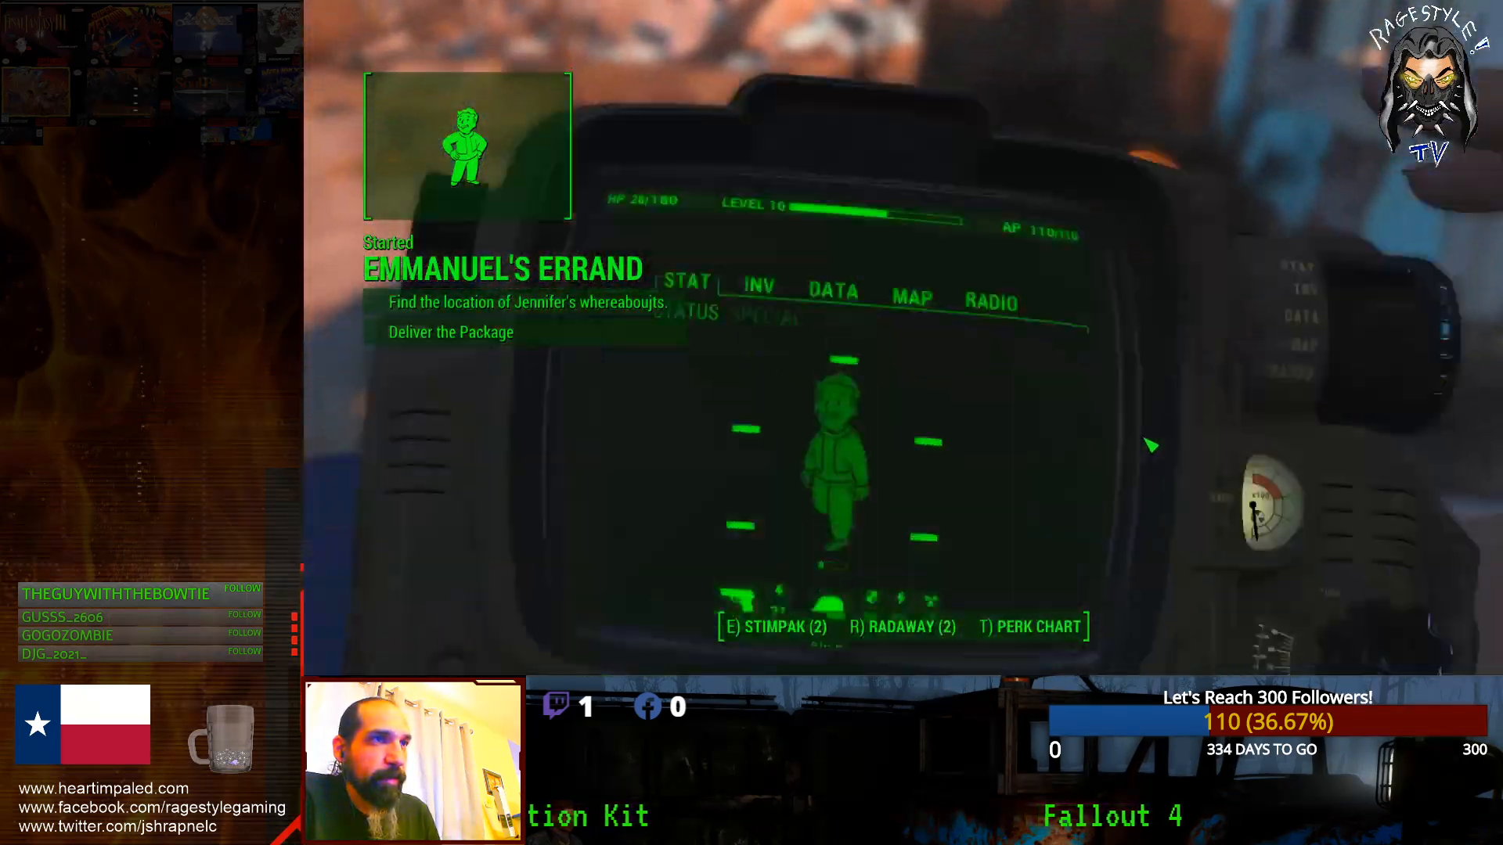
pyautogui.press('m')
pyautogui.scroll(4, 806, 291)
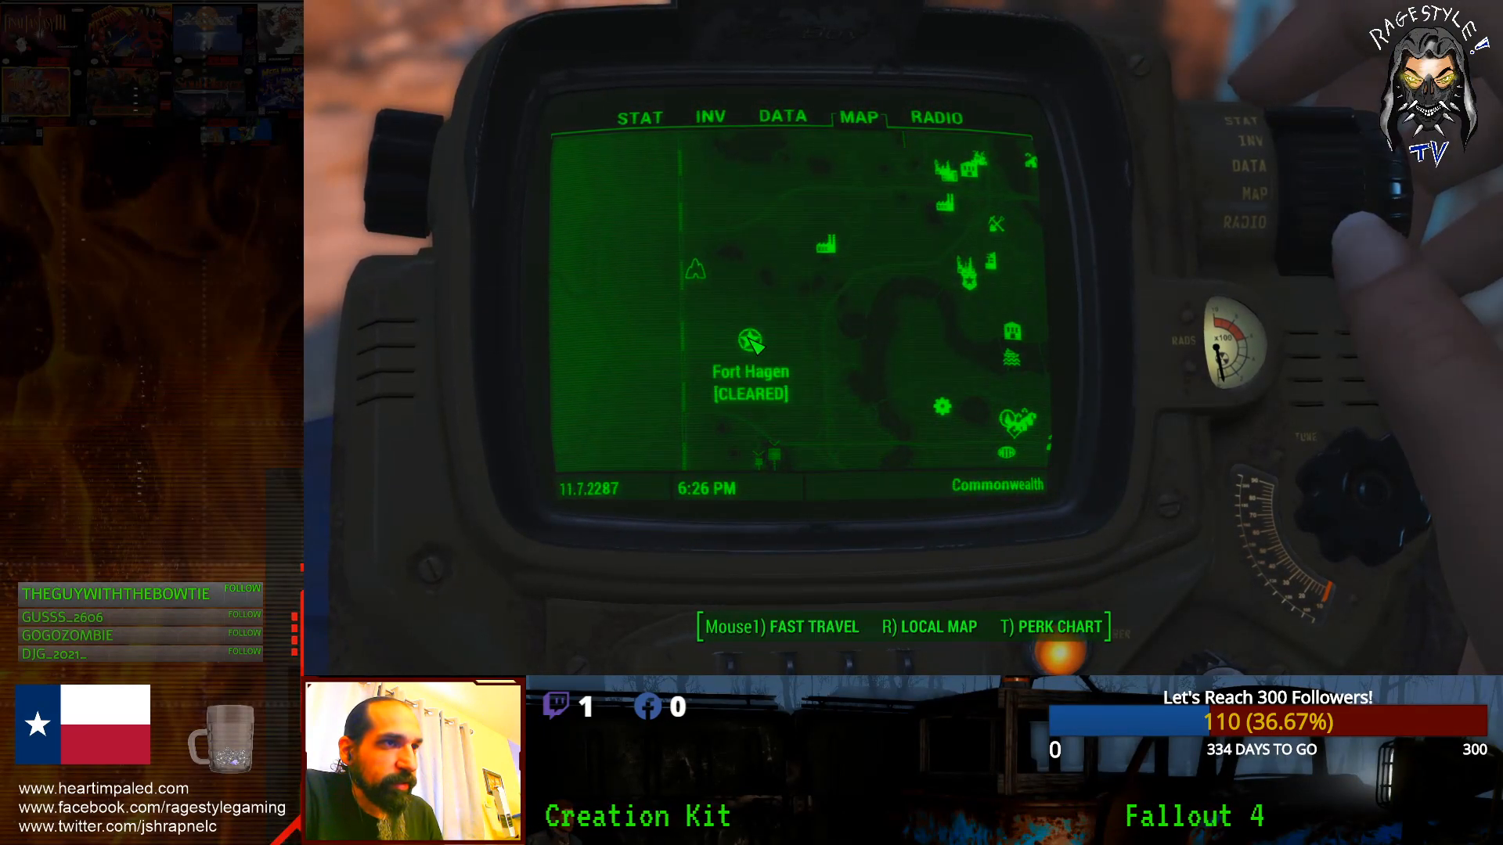
pyautogui.moveTo(816, 383); pyautogui.dragTo(805, 227)
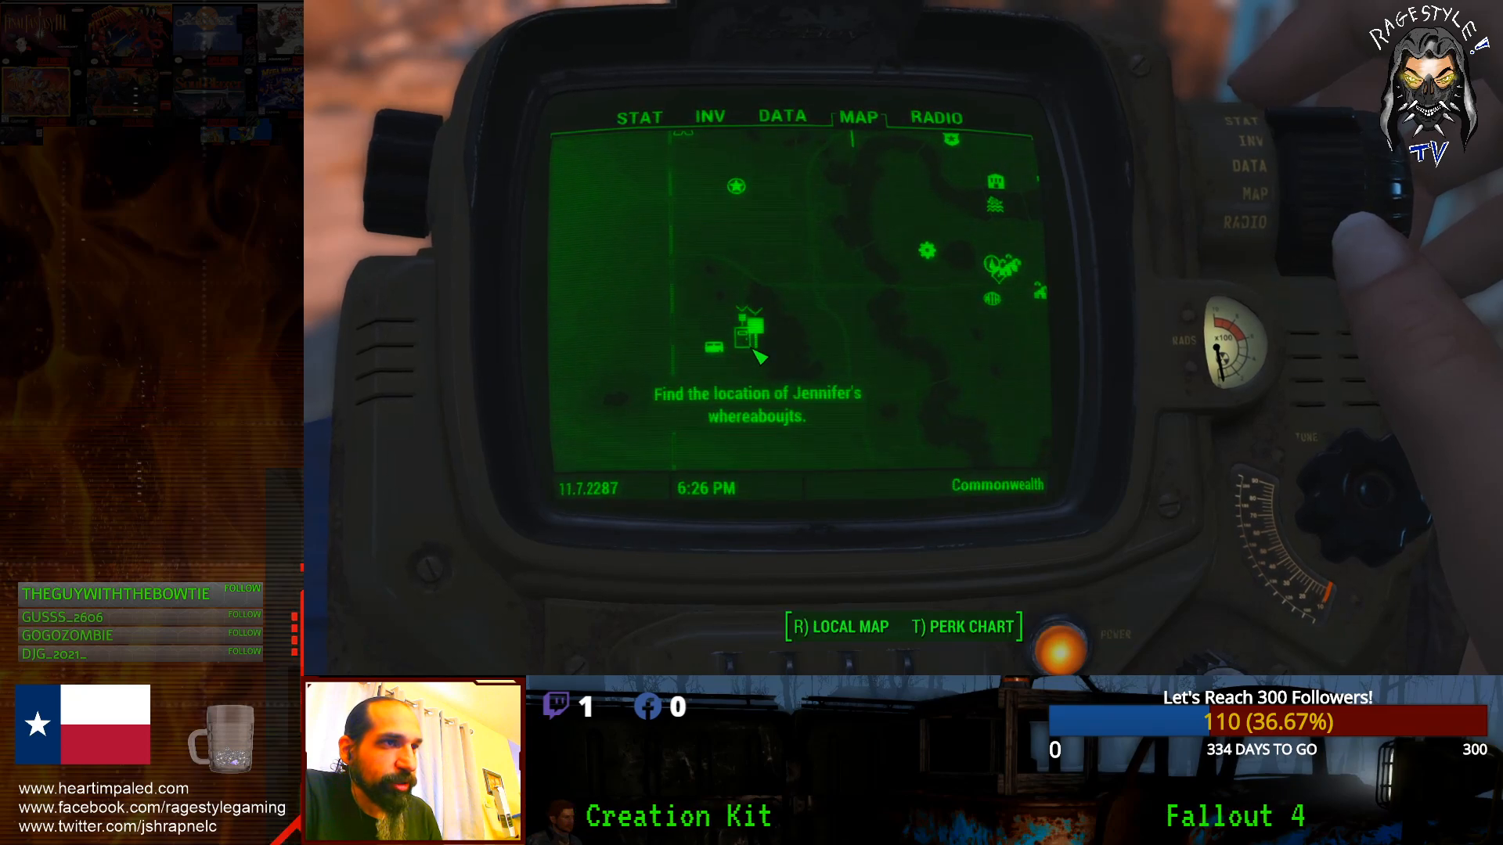
pyautogui.click(714, 344)
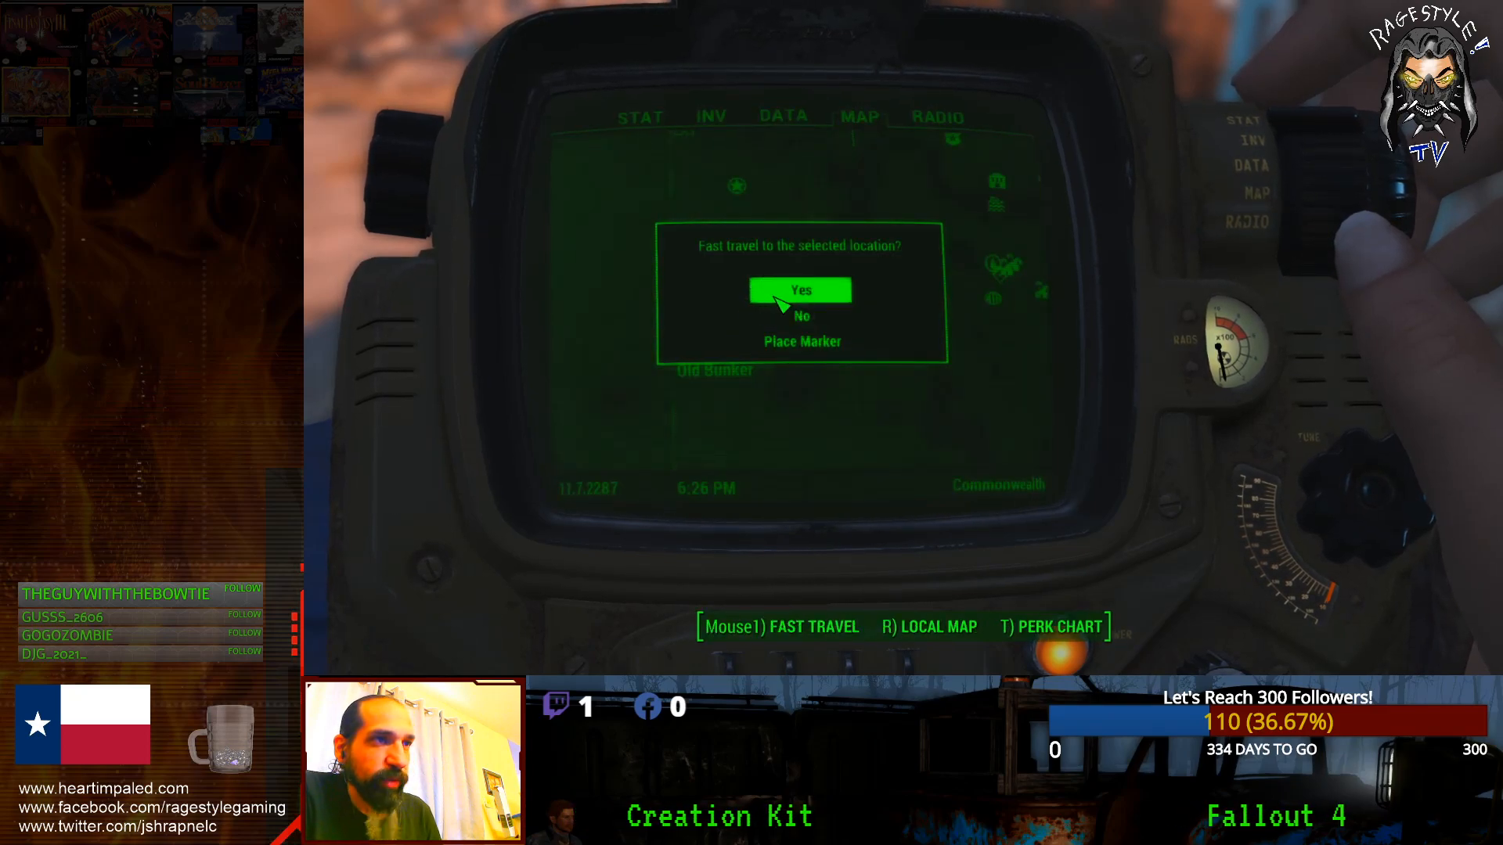
pyautogui.click(801, 290)
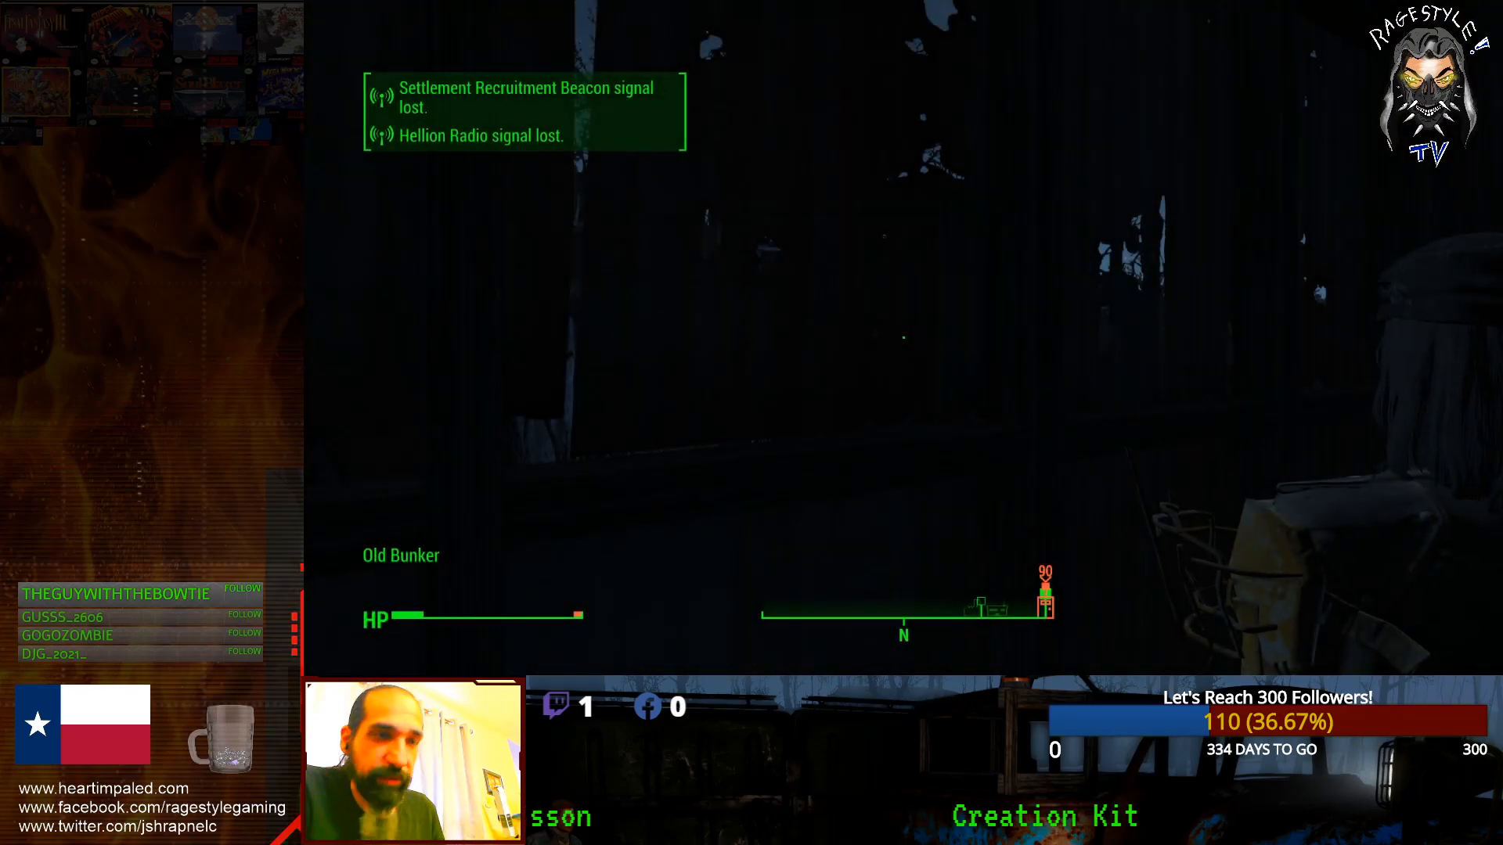
pyautogui.press('Tab')
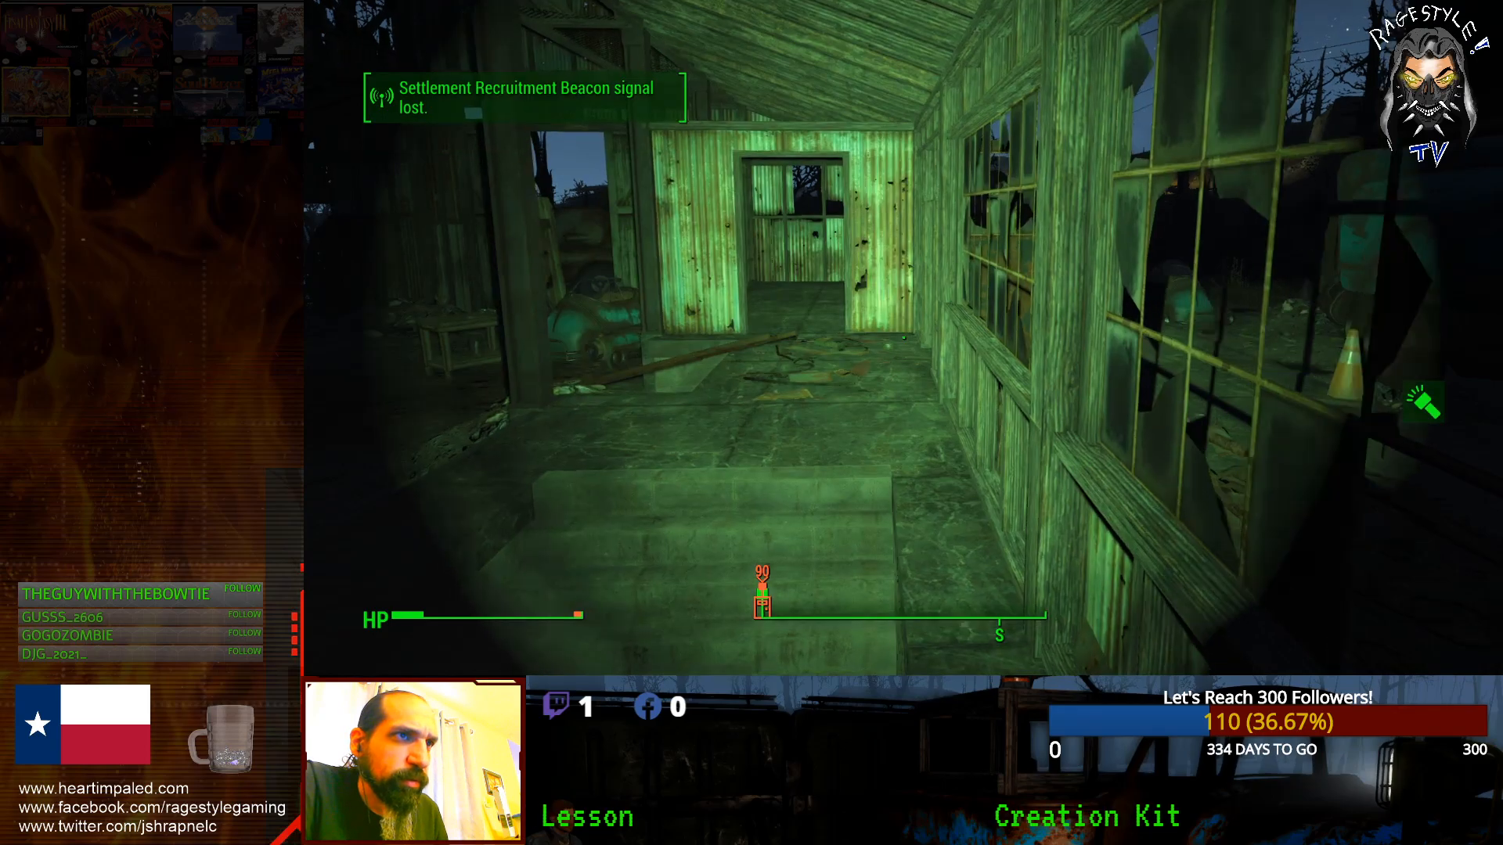
# Step: Leave the ruined shack at the Old Bunker and check the quest marker's direction on the Pip-Boy map
pyautogui.press('w')
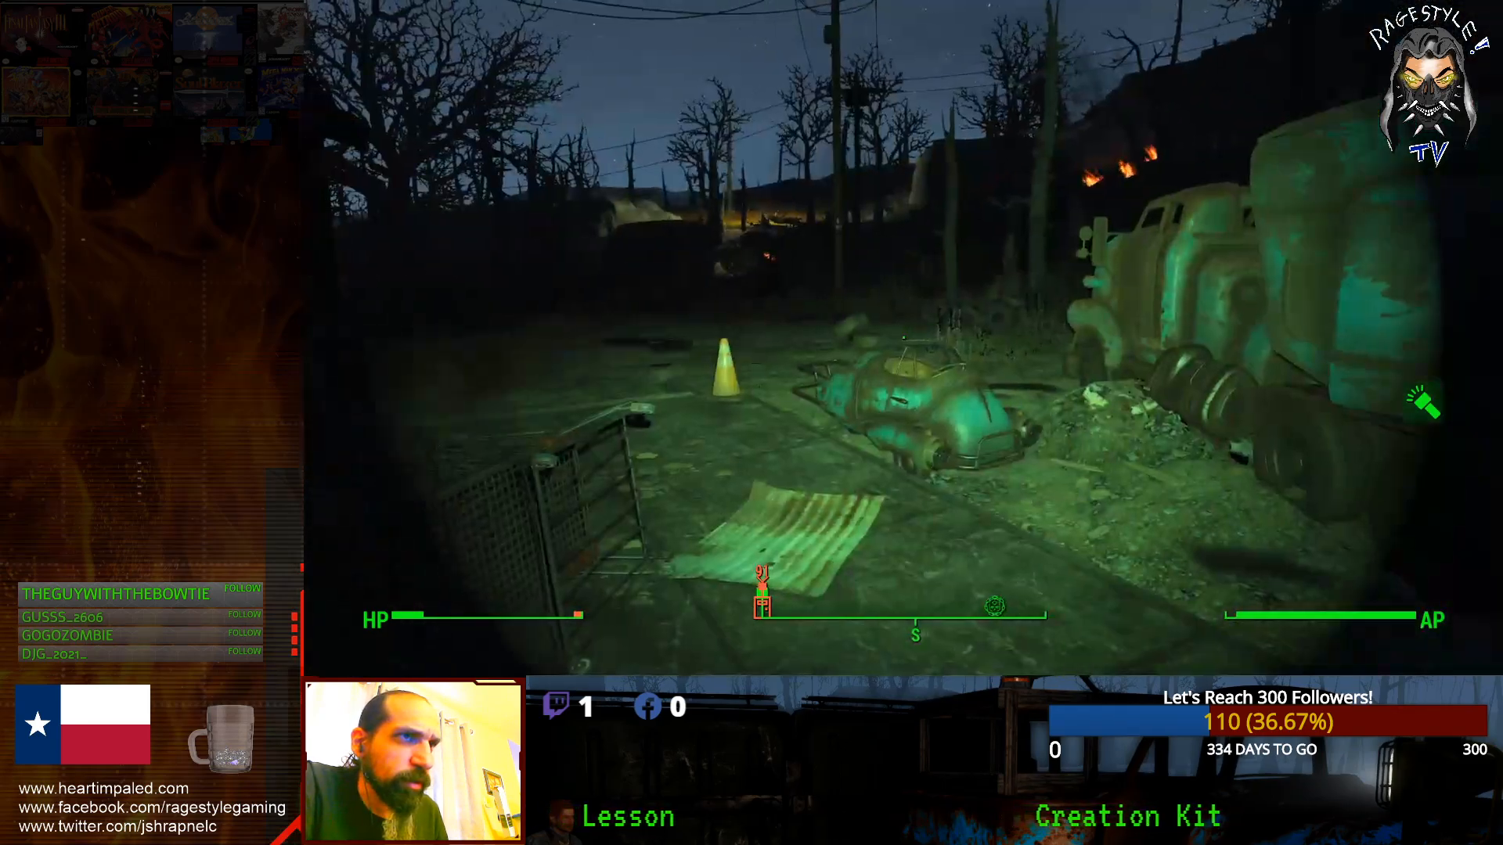
pyautogui.press('Tab')
pyautogui.press('Tab')
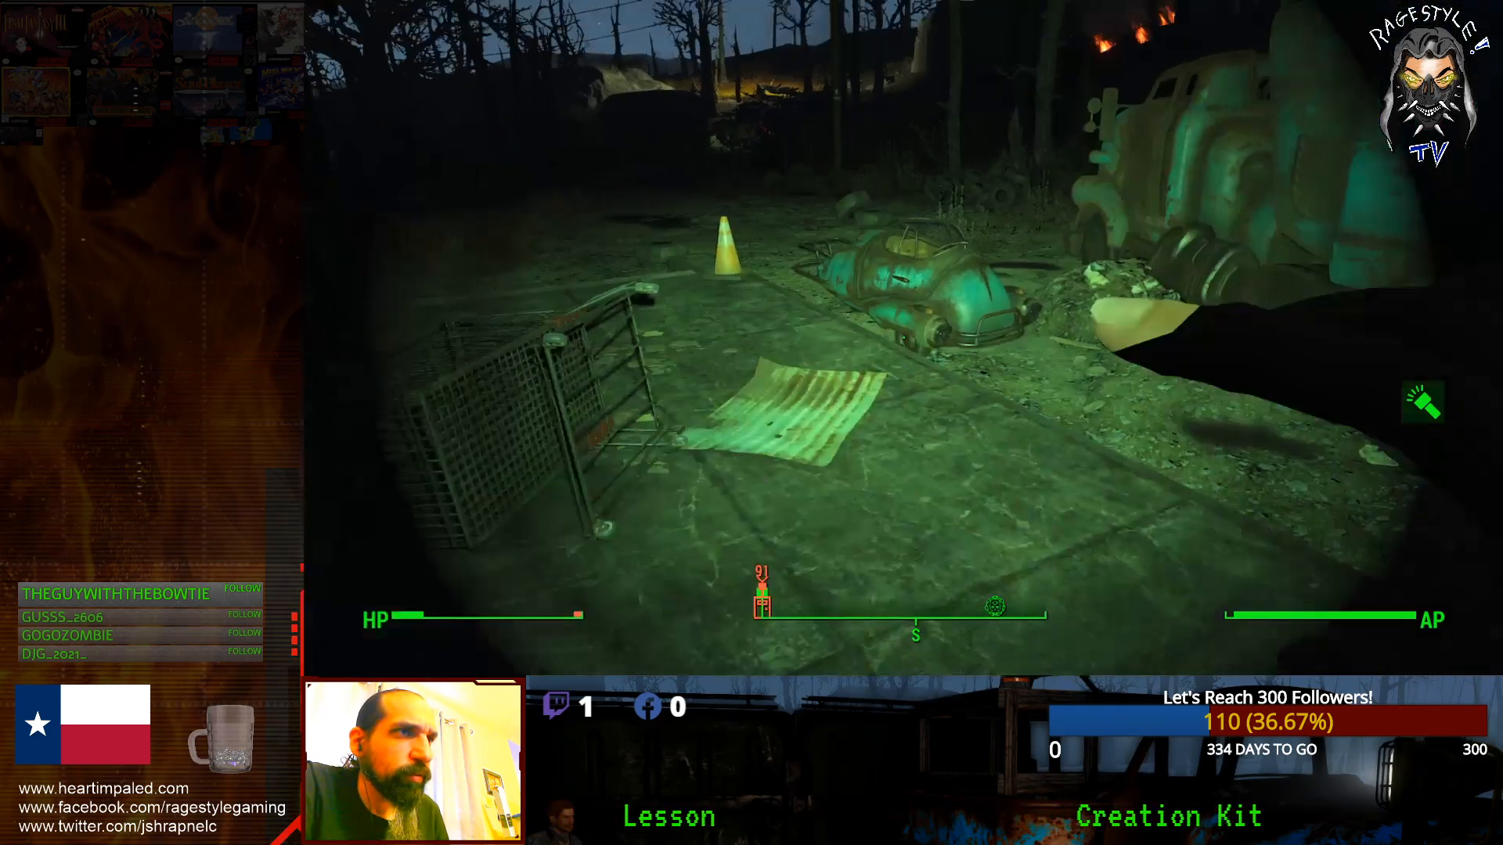
pyautogui.press('Tab')
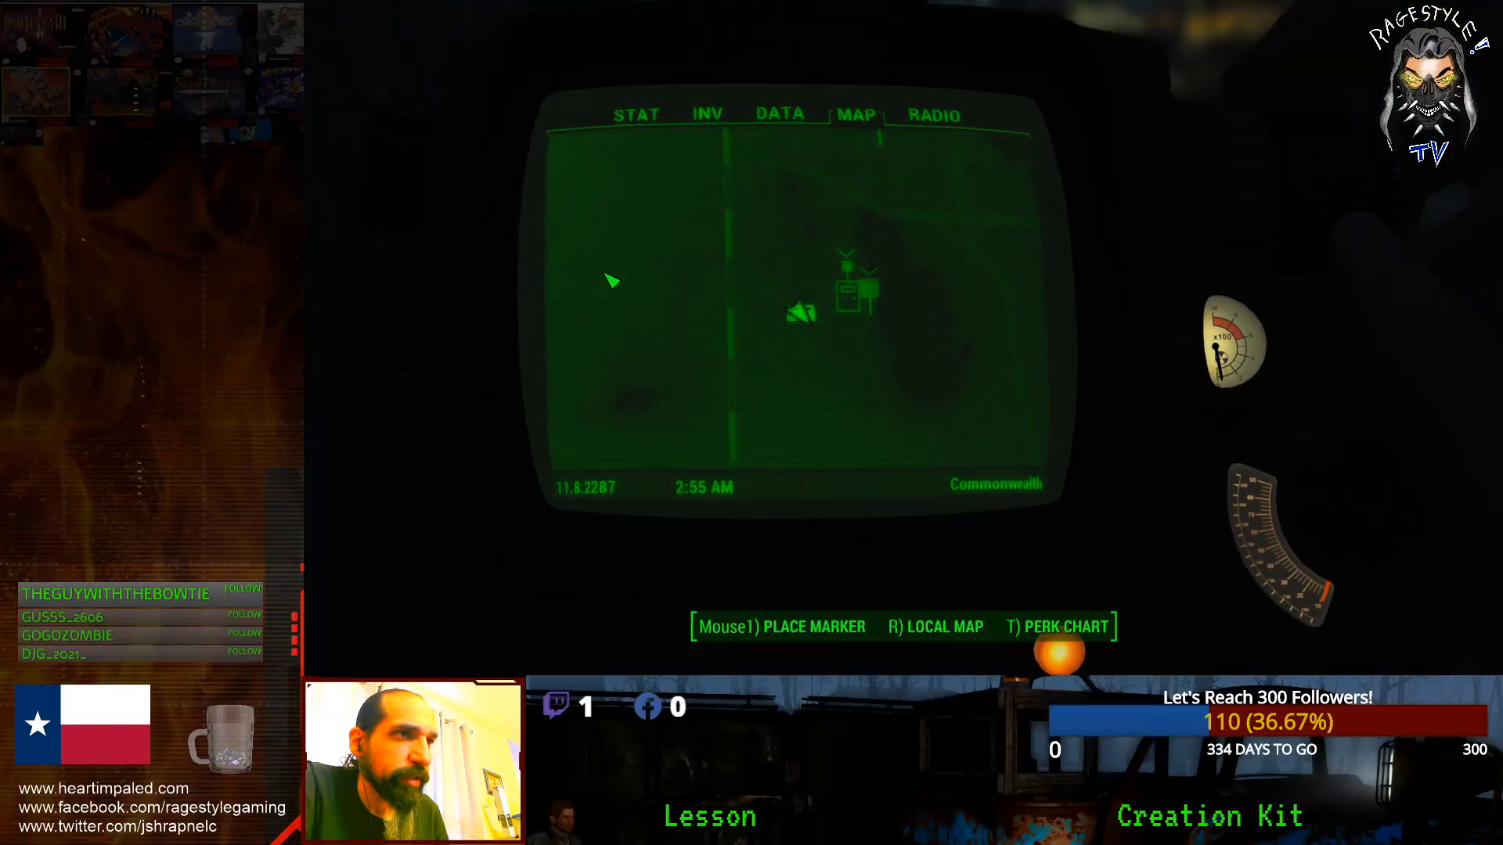
pyautogui.press('Tab')
# Step: Run past the wrecked vehicles and broken fence into the woods, consulting the Pip-Boy map for the way to the quest marker
pyautogui.hotkey('shift', 'w')
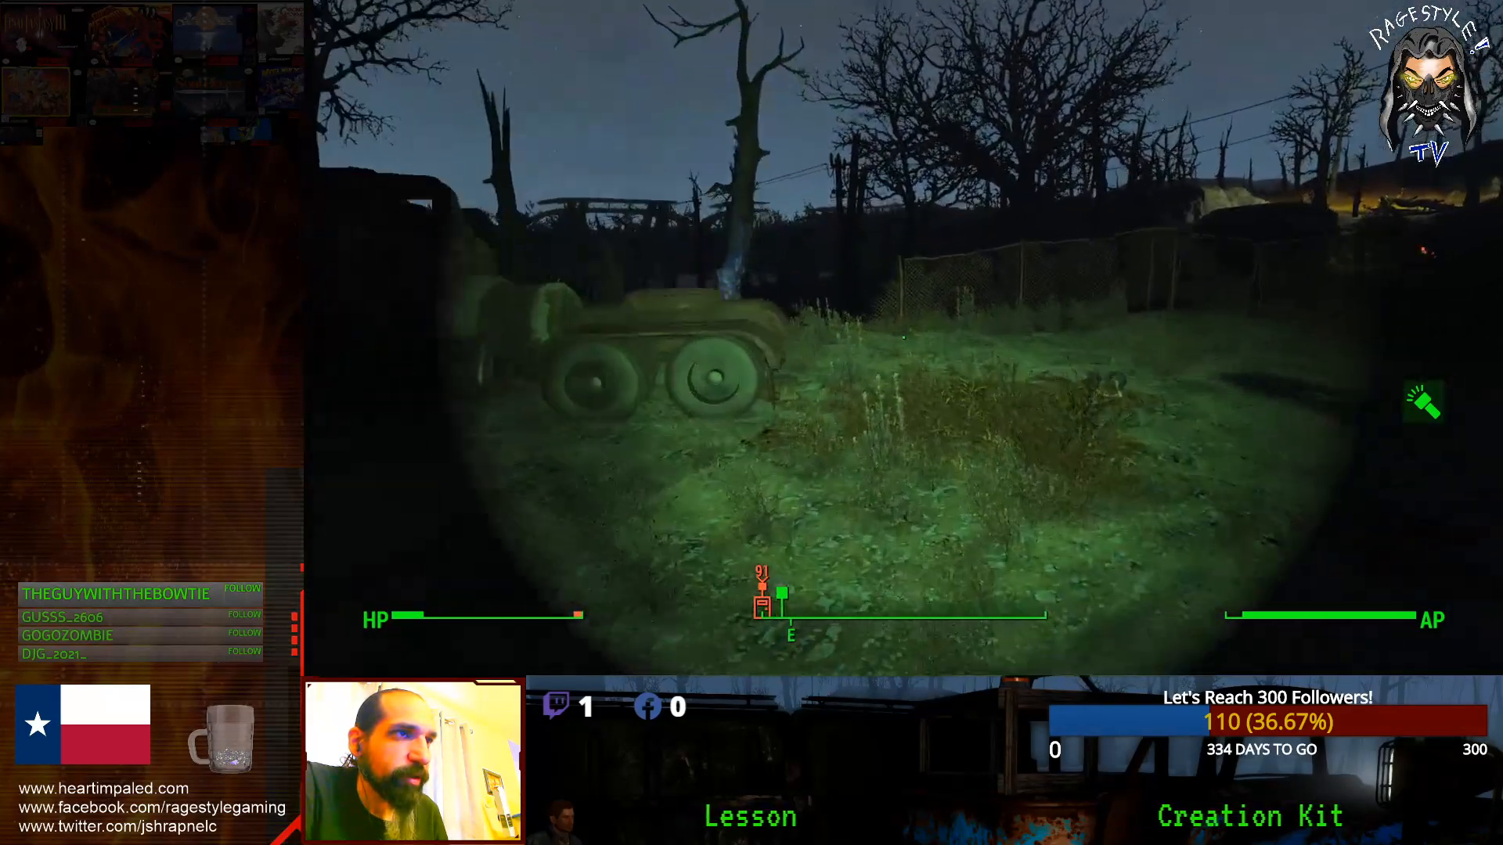
pyautogui.hotkey('shift', 'w')
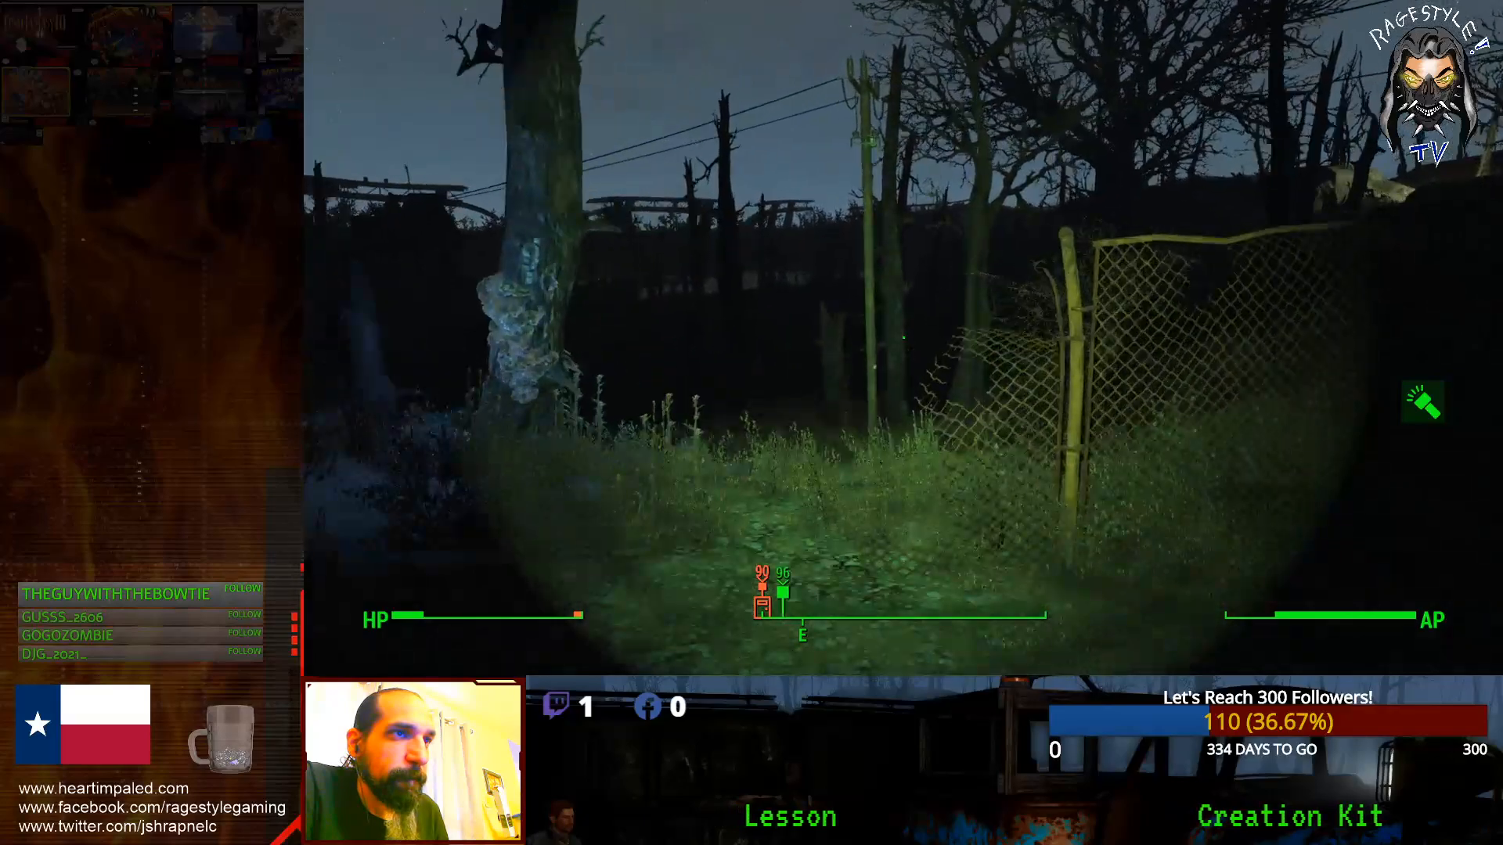
pyautogui.hotkey('shift', 'w')
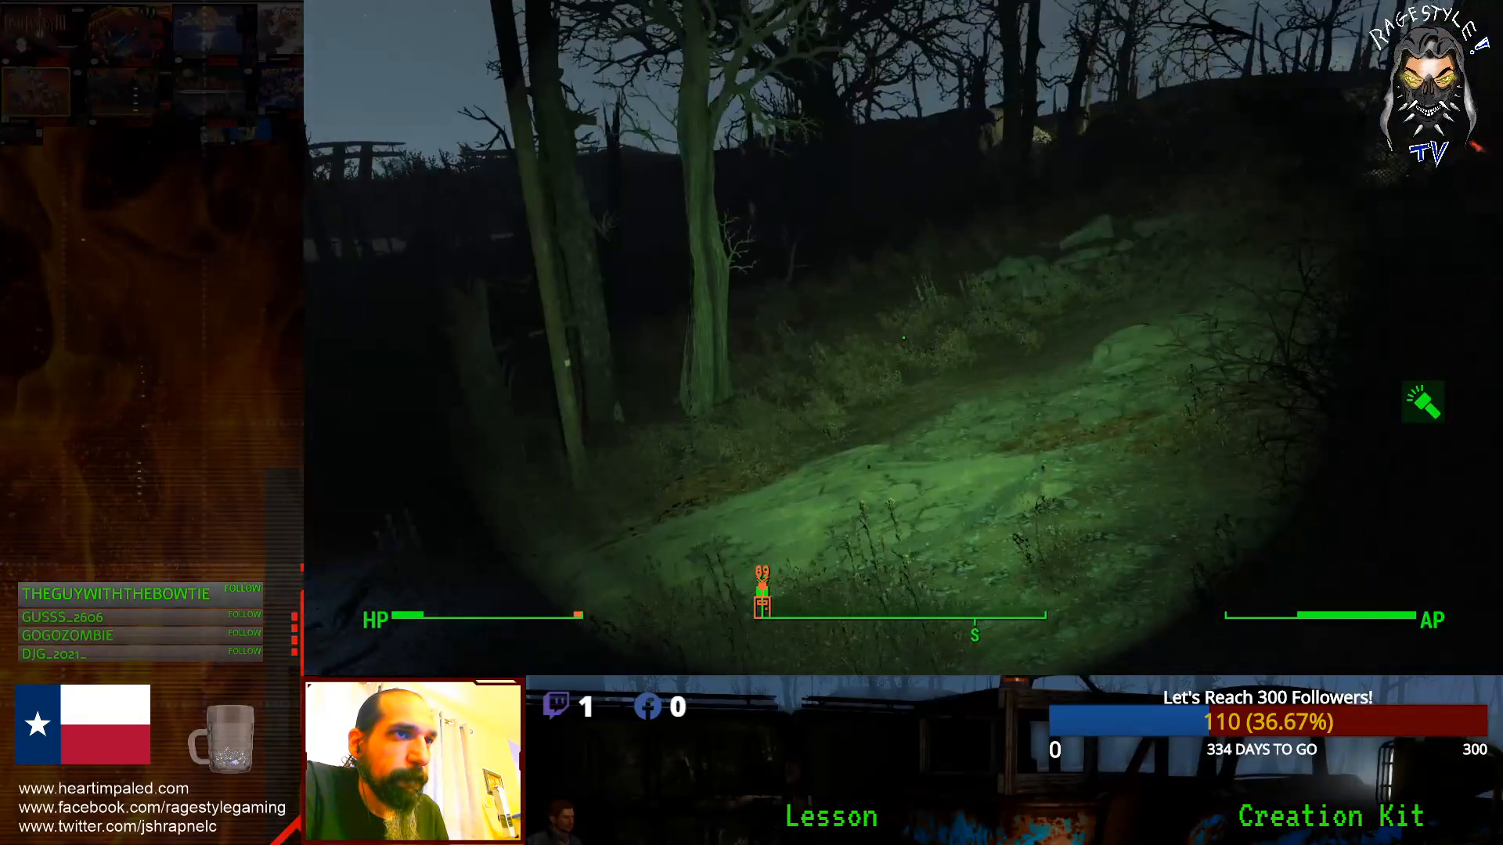
pyautogui.hotkey('shift', 'w')
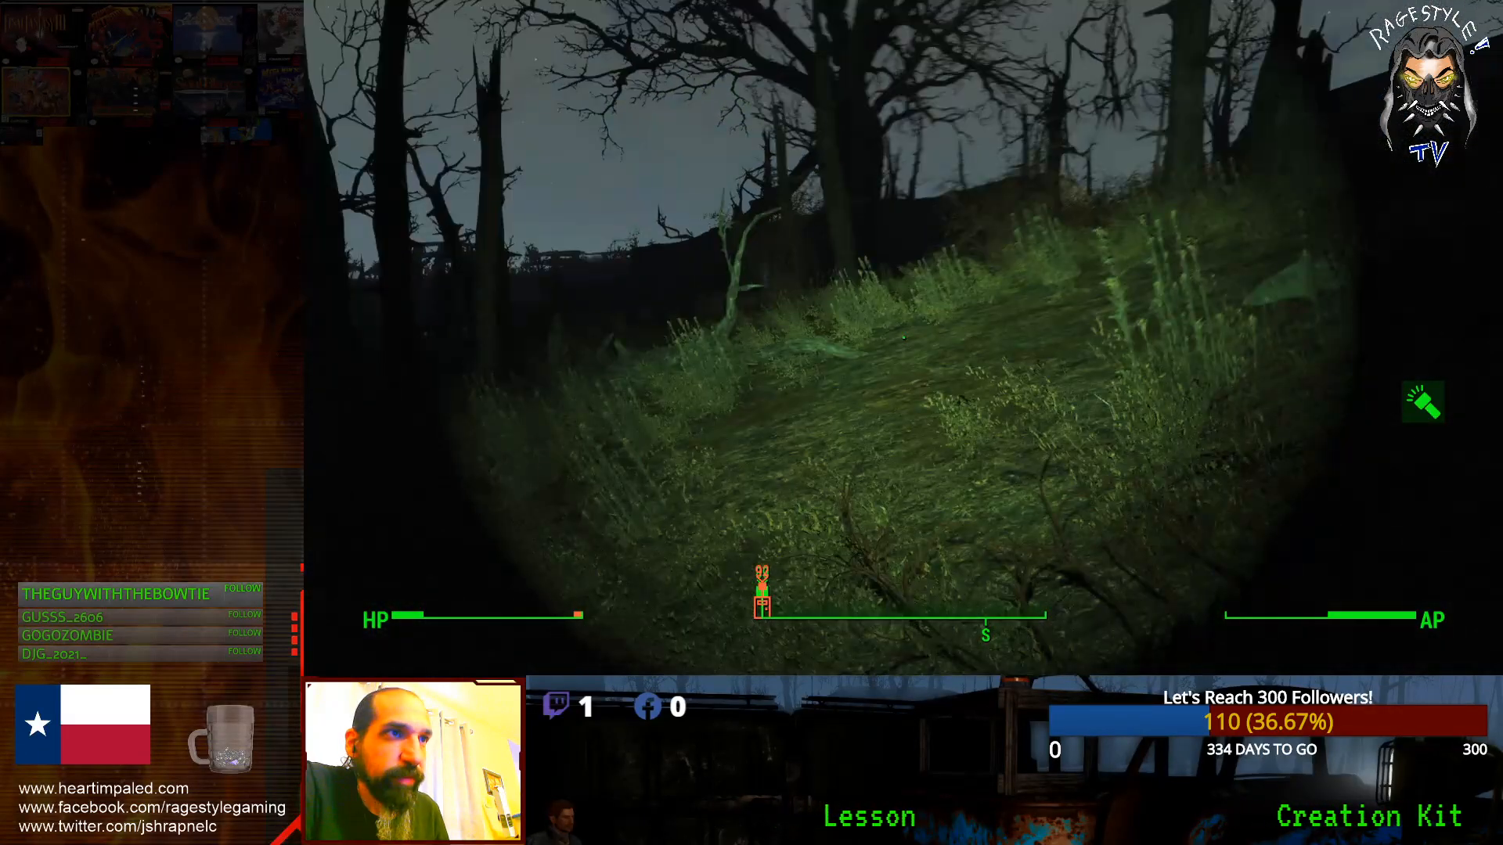
pyautogui.hotkey('shift', 'w')
pyautogui.press('Tab')
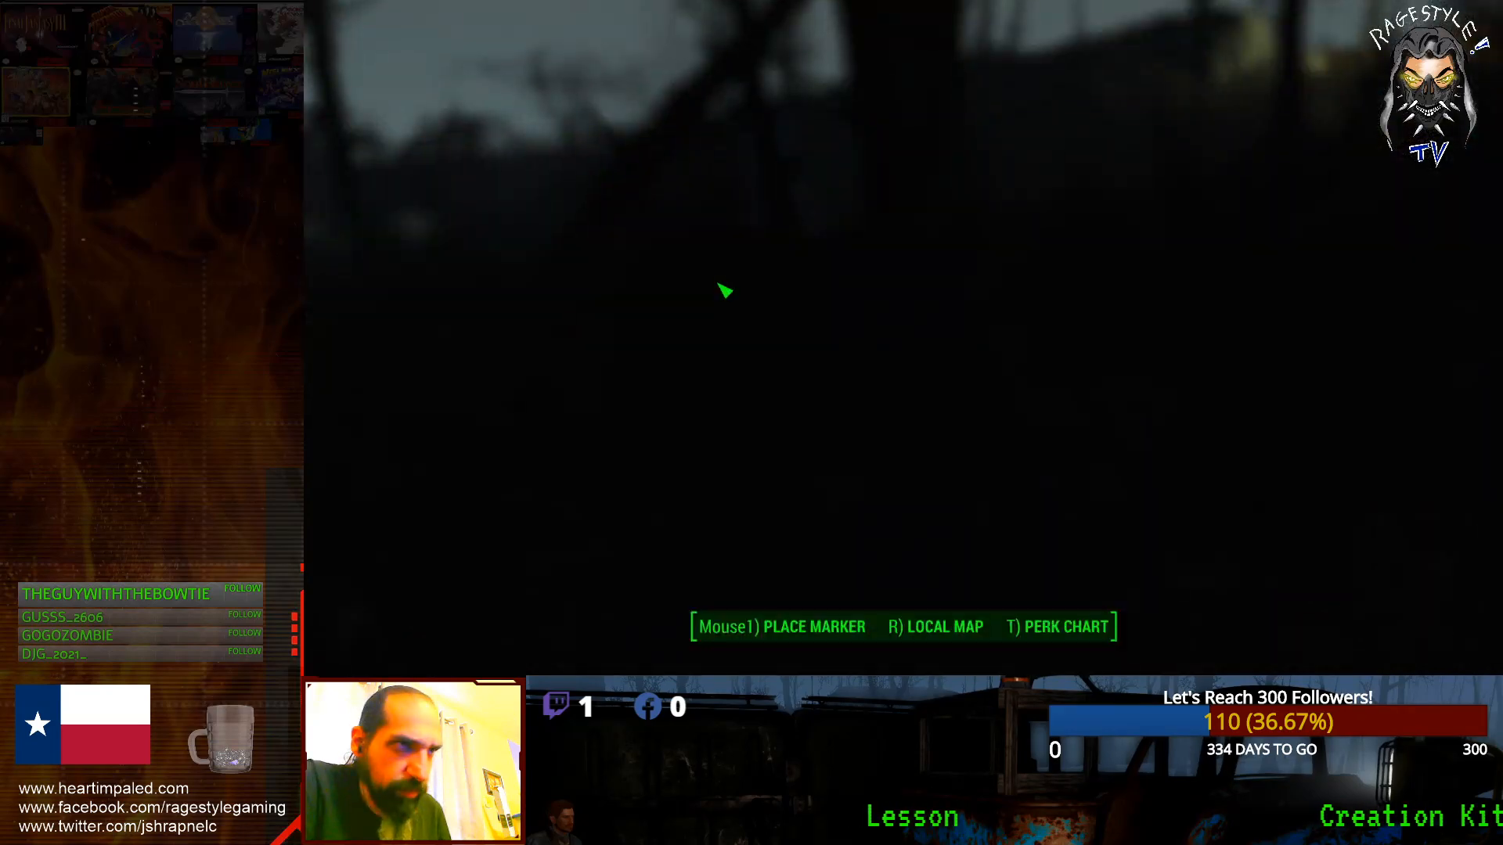
pyautogui.press('Tab')
pyautogui.press('w')
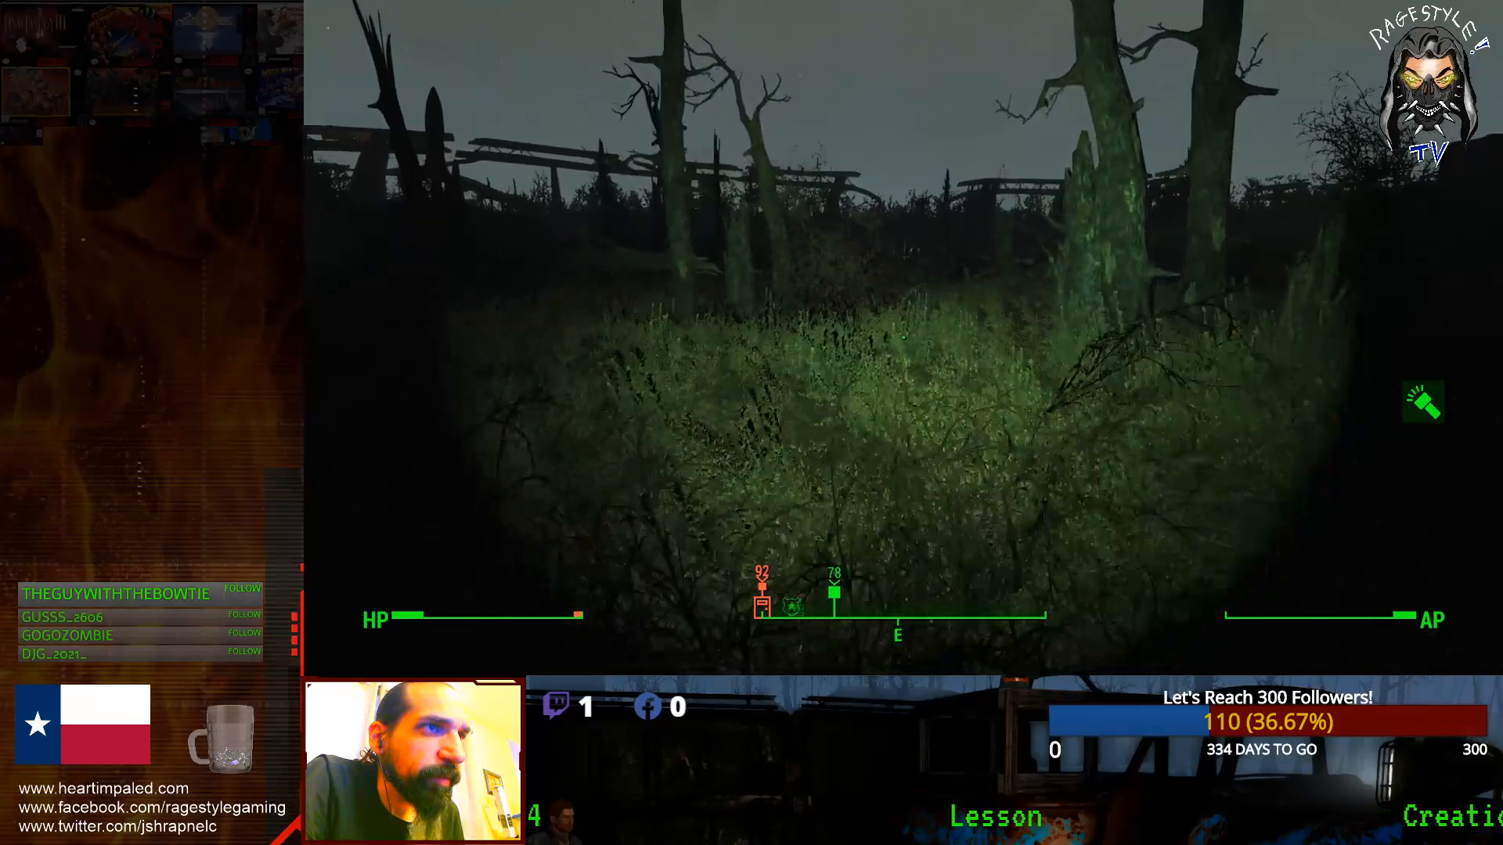
# Step: Continue east through the dead trees to the cracked road, rechecking the position on the Pip-Boy map along the way
pyautogui.press('Tab')
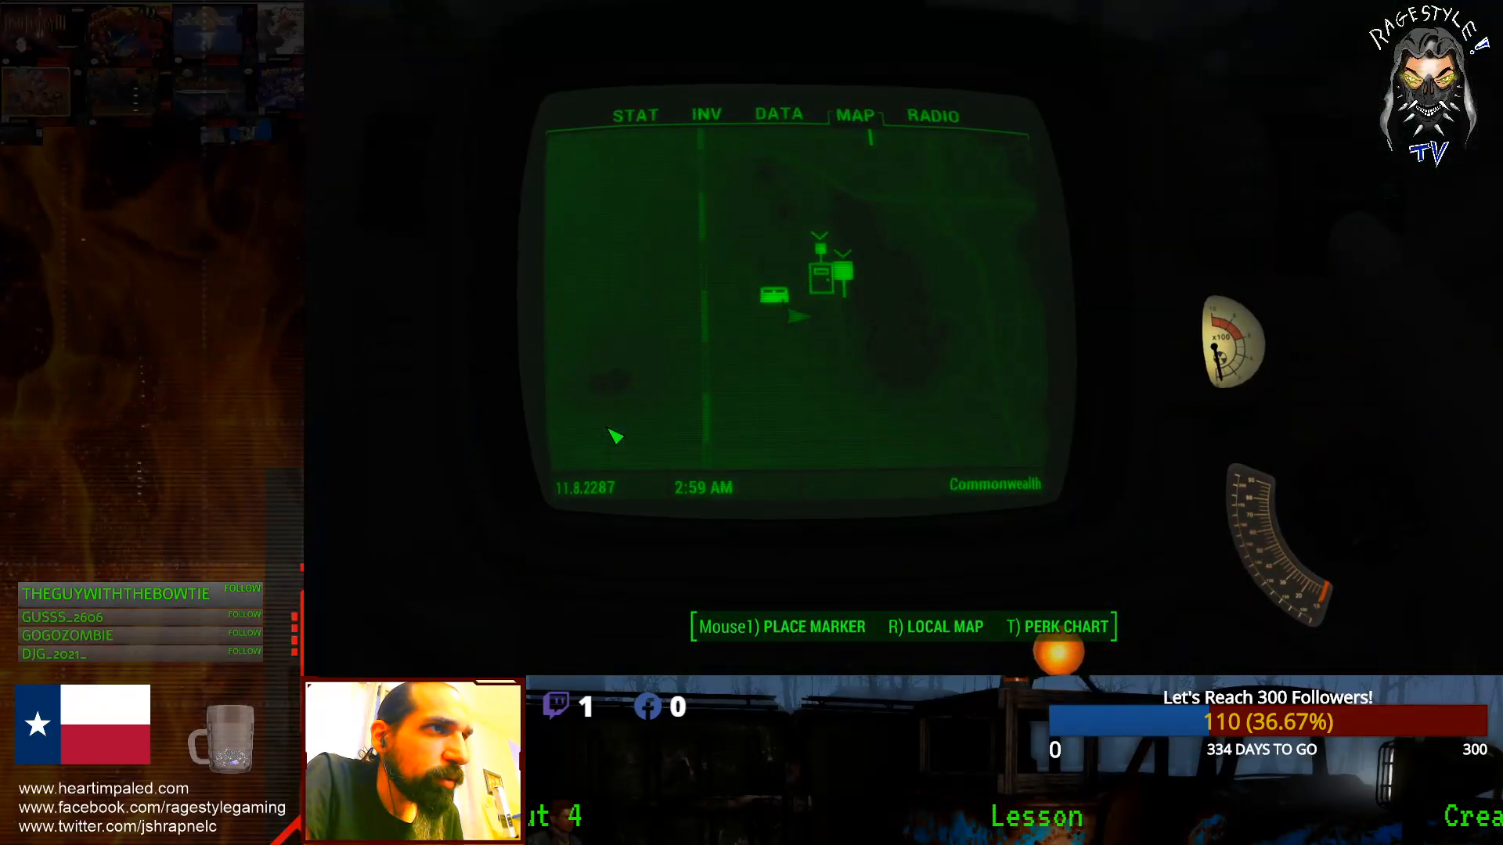
pyautogui.press('Tab')
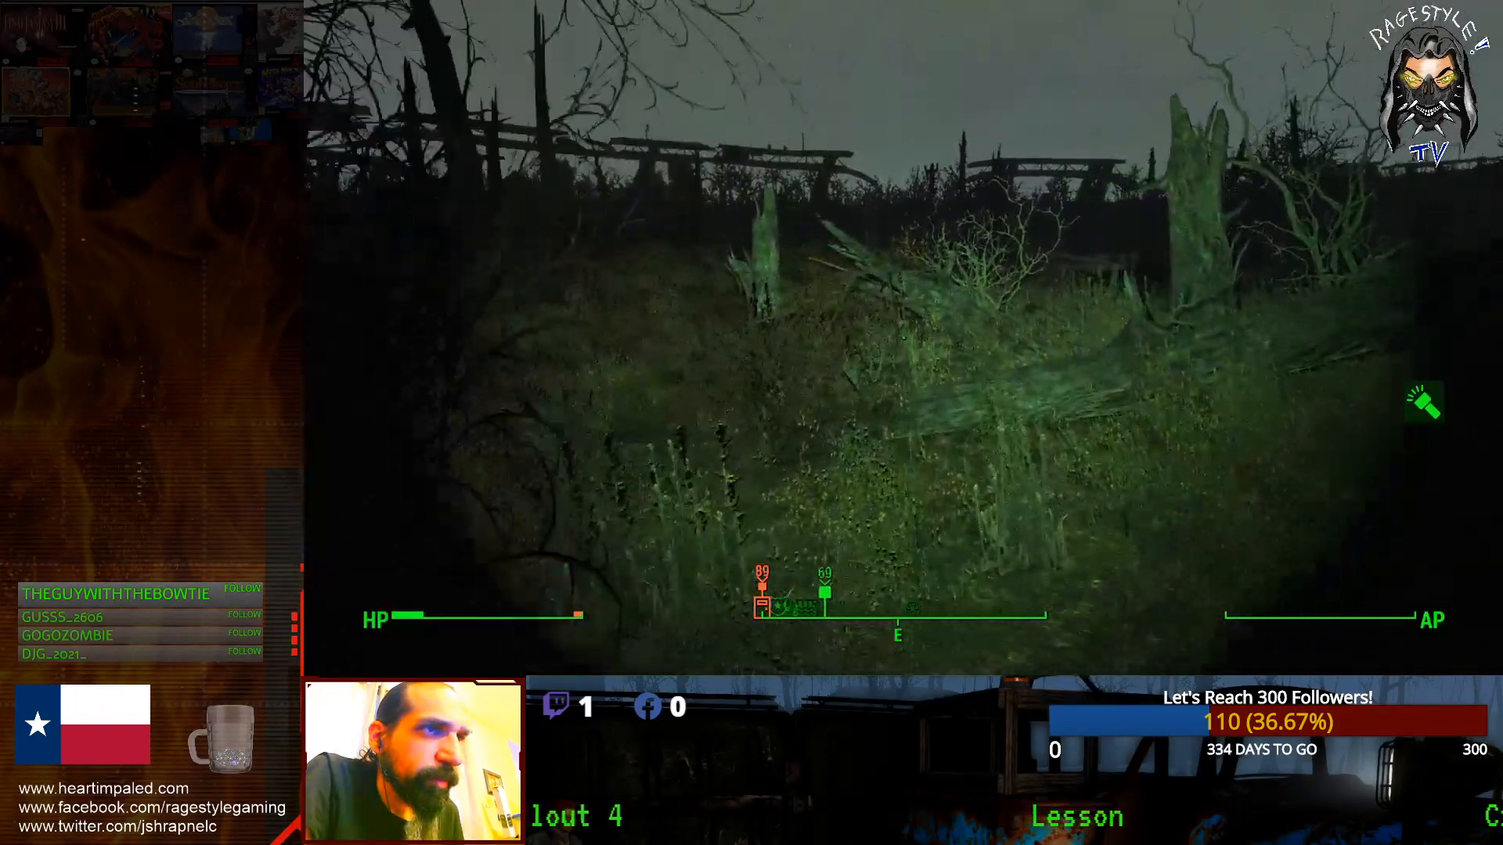
pyautogui.press('w')
pyautogui.press('w')
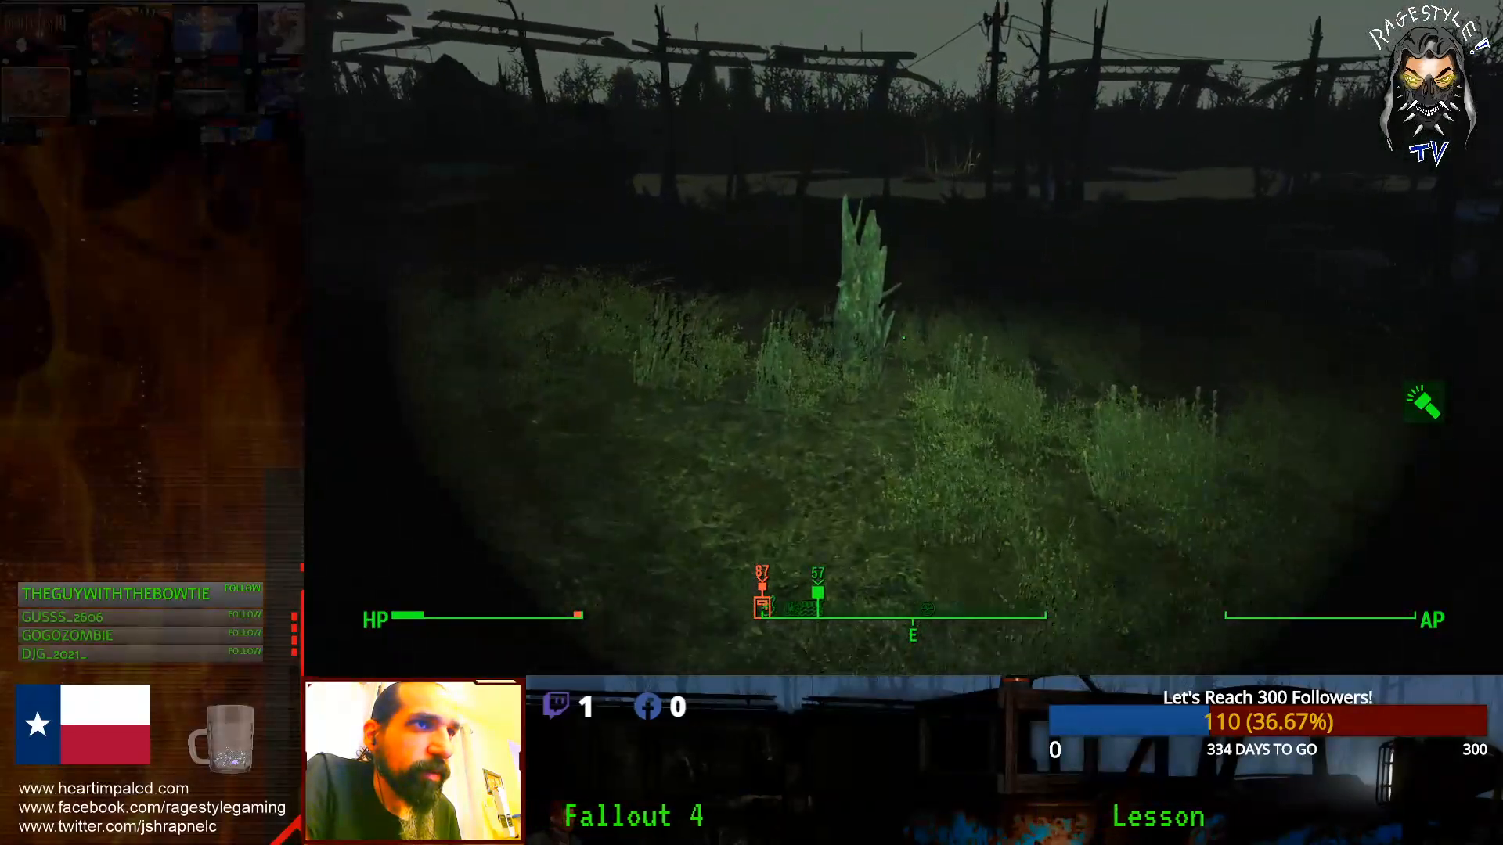
pyautogui.press('Tab')
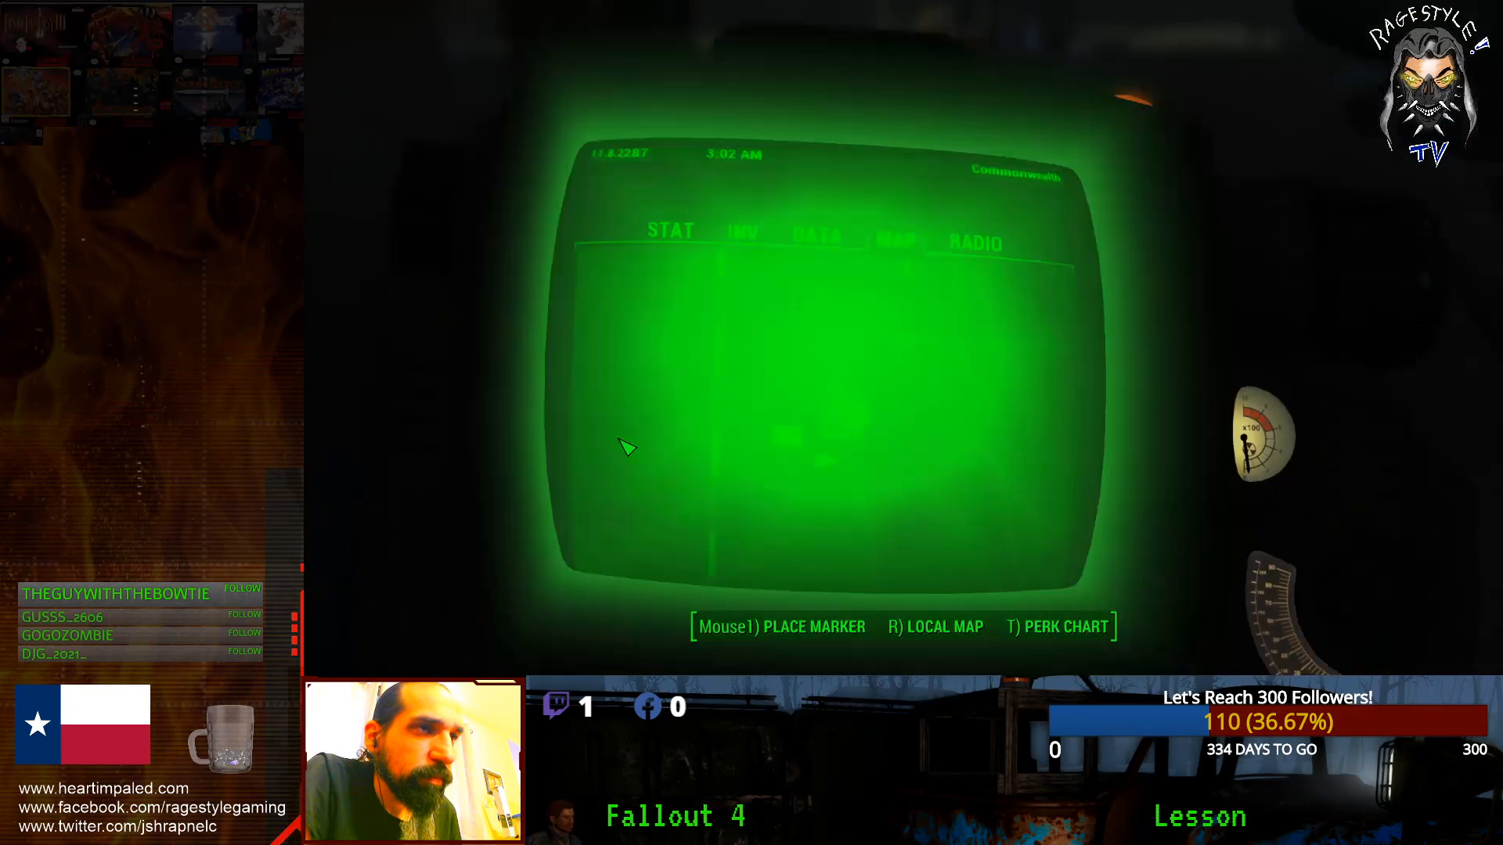
pyautogui.press('Tab')
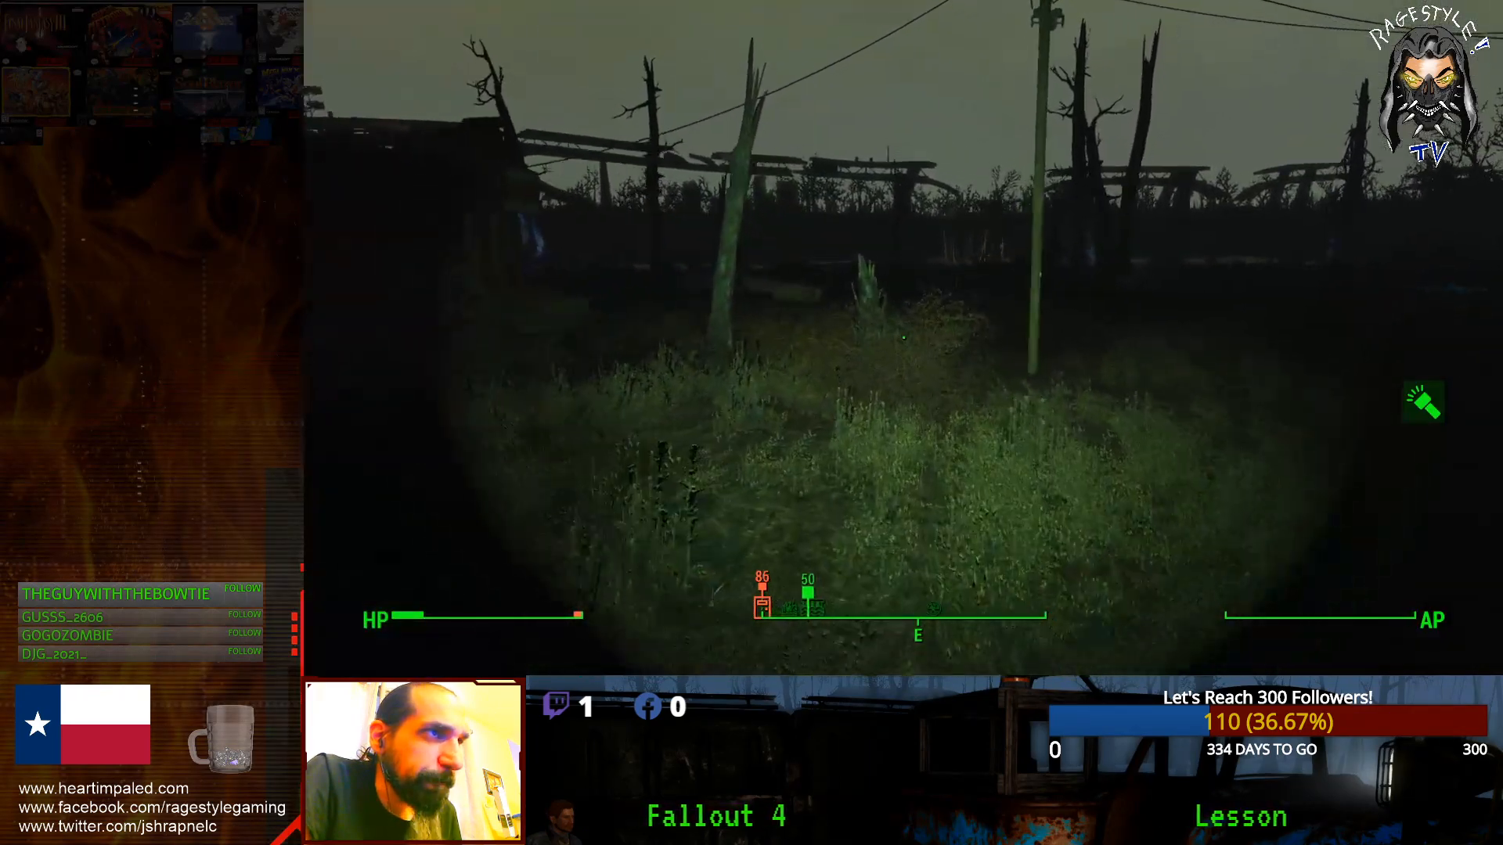
pyautogui.press('w')
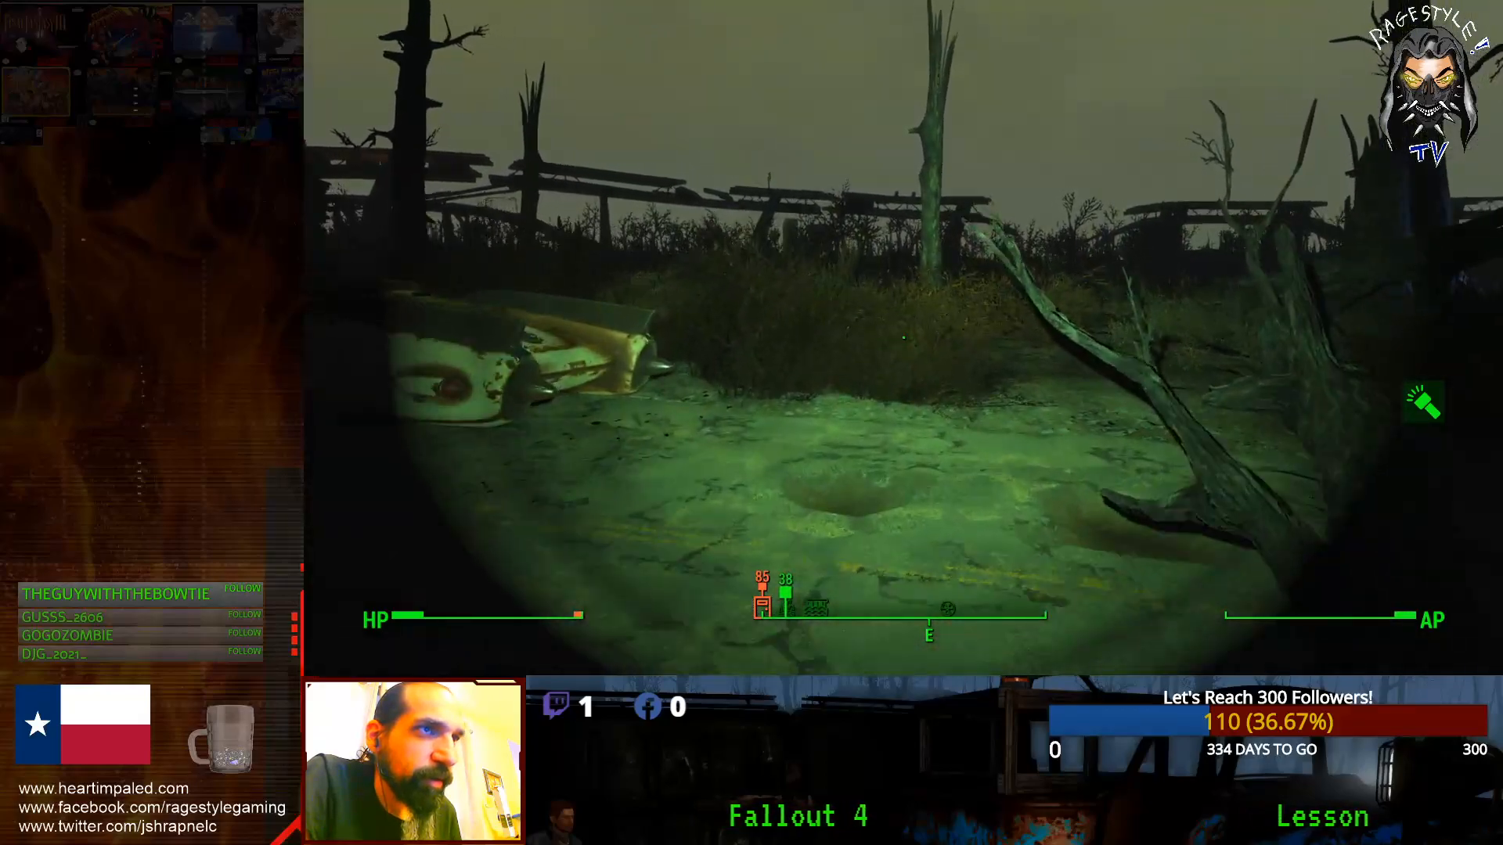
# Step: Follow the quest marker to the ruined waterside house and deliver the package to Alice in dialogue
pyautogui.hotkey('shift', 'w')
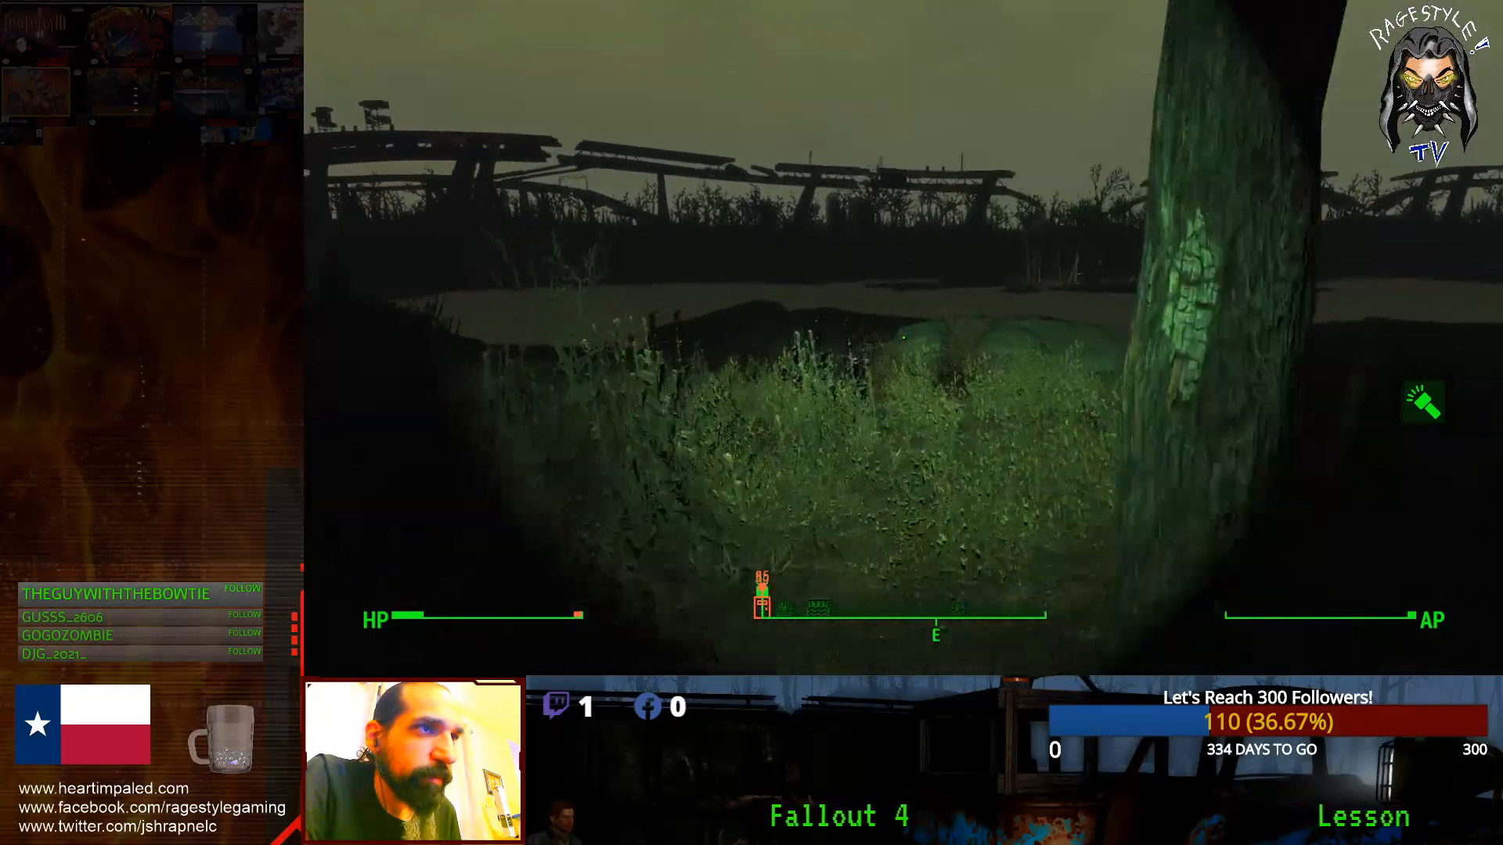
pyautogui.hotkey('shift', 'w')
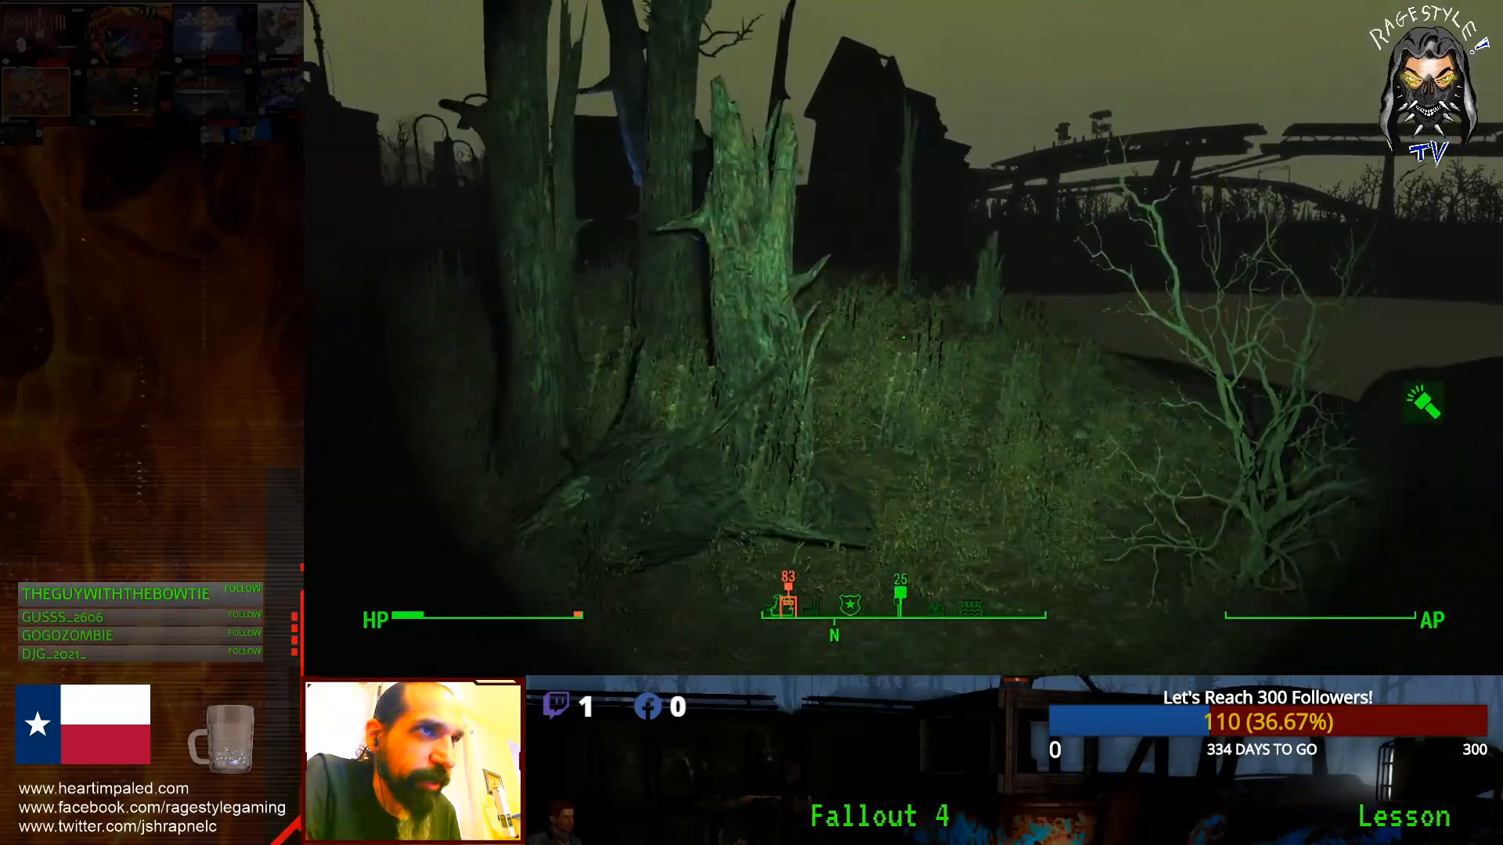
pyautogui.press('w')
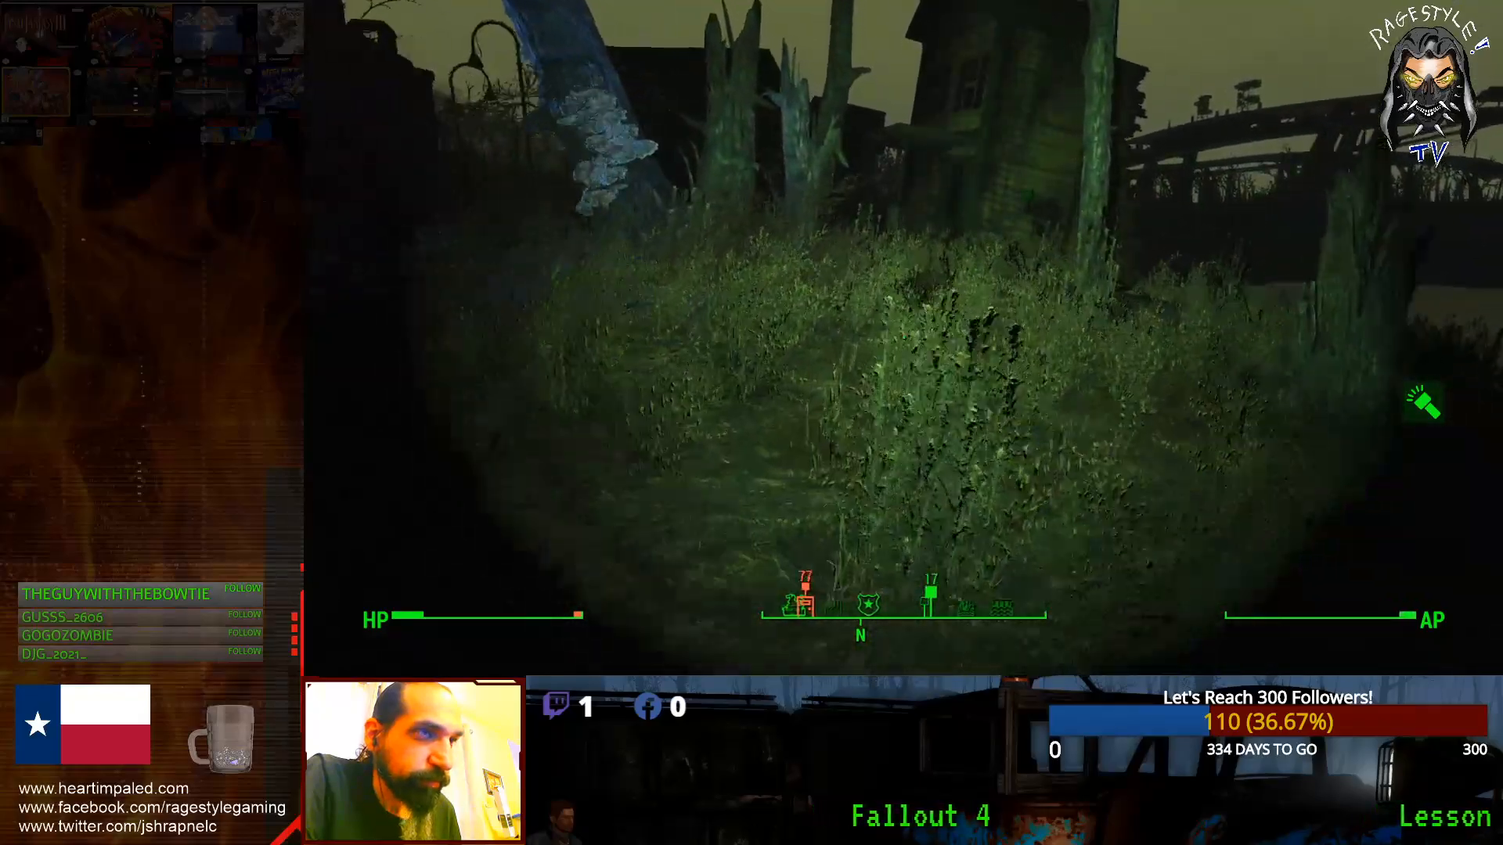
pyautogui.press('w')
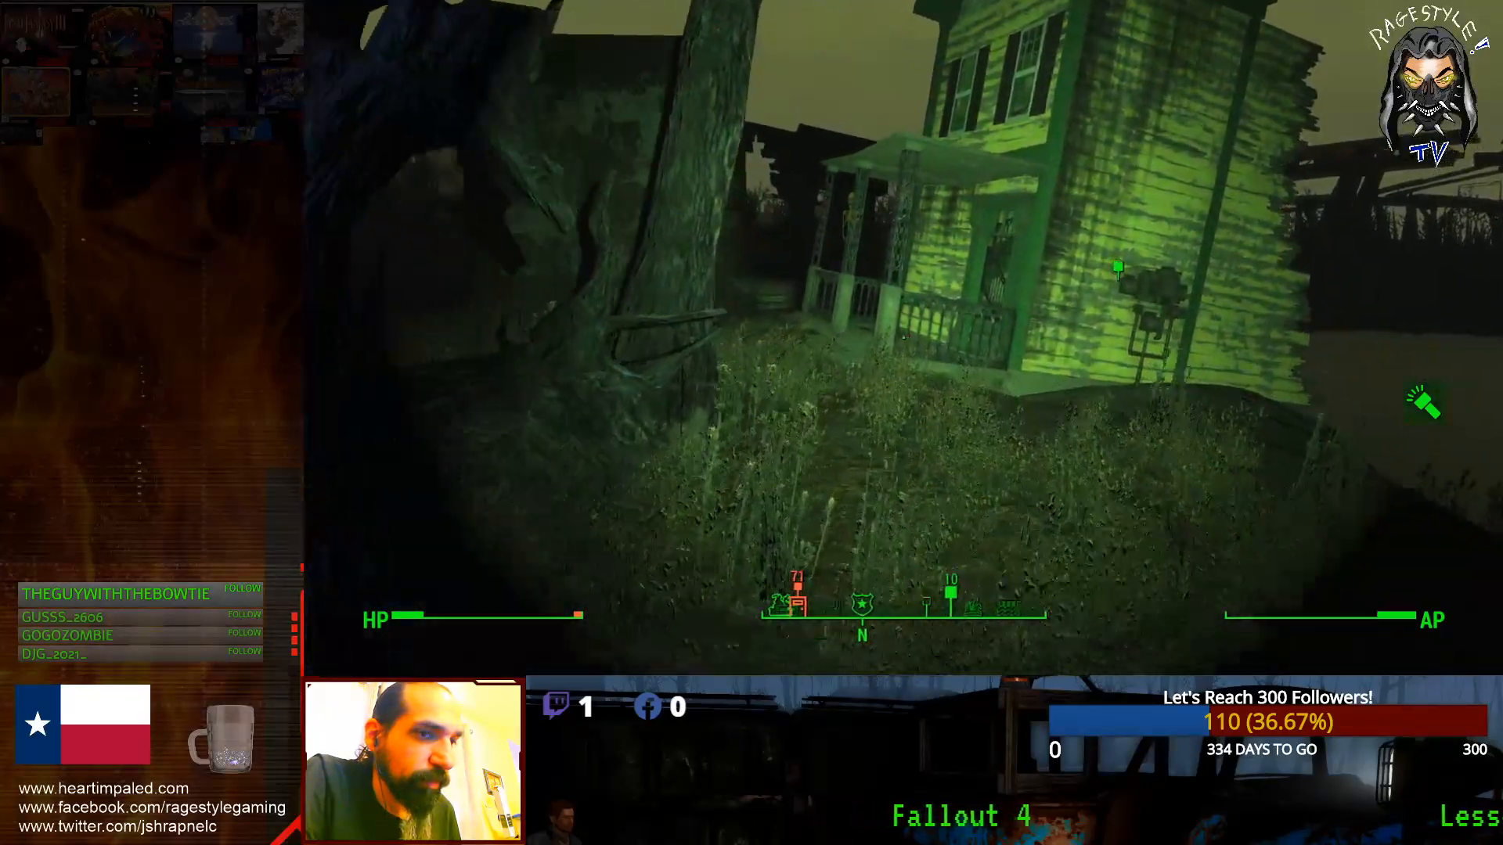
pyautogui.press('w')
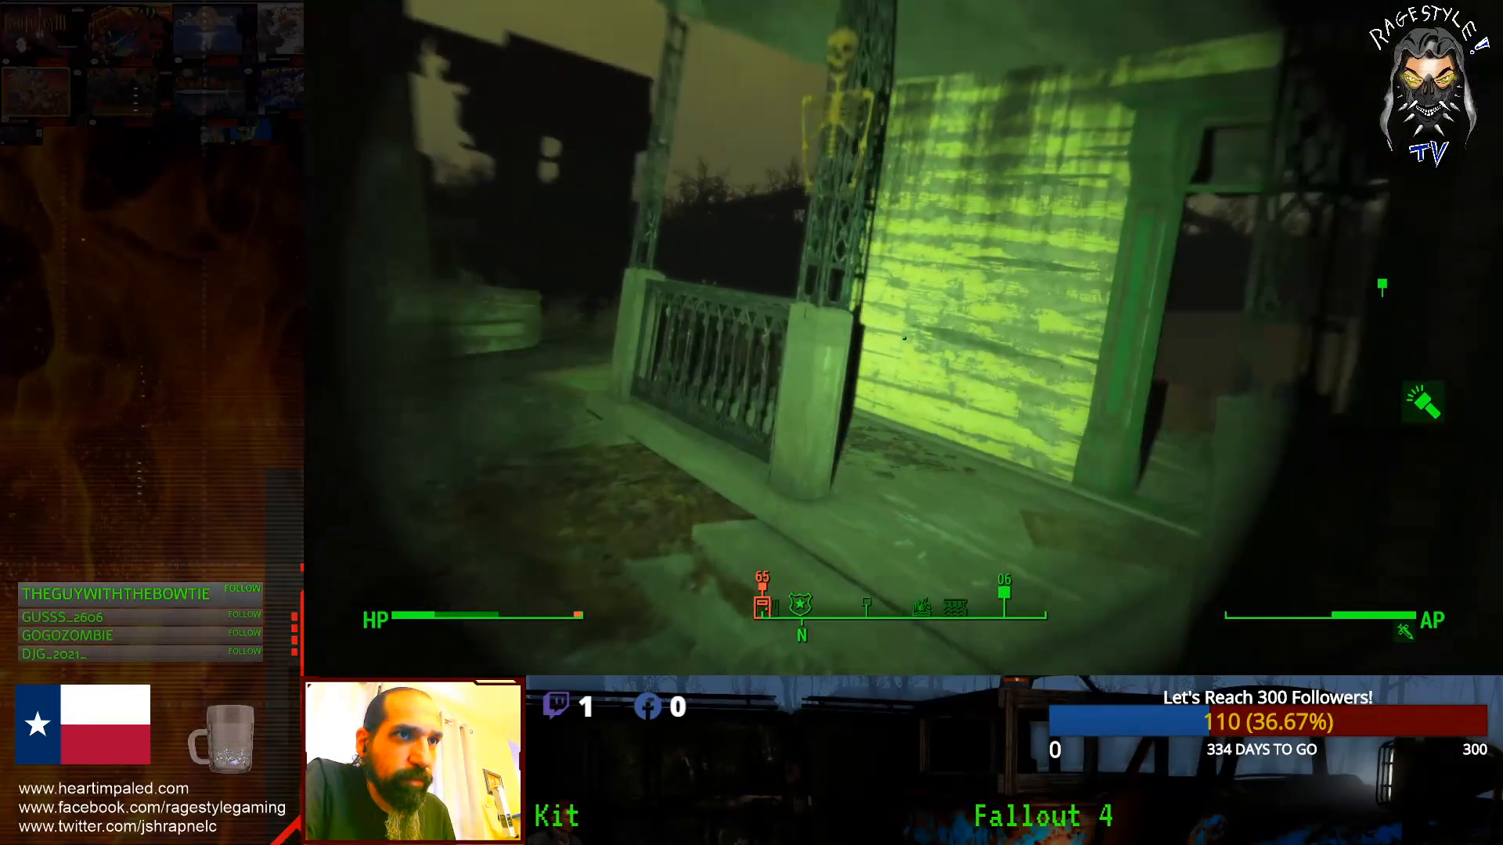
pyautogui.press('Return')
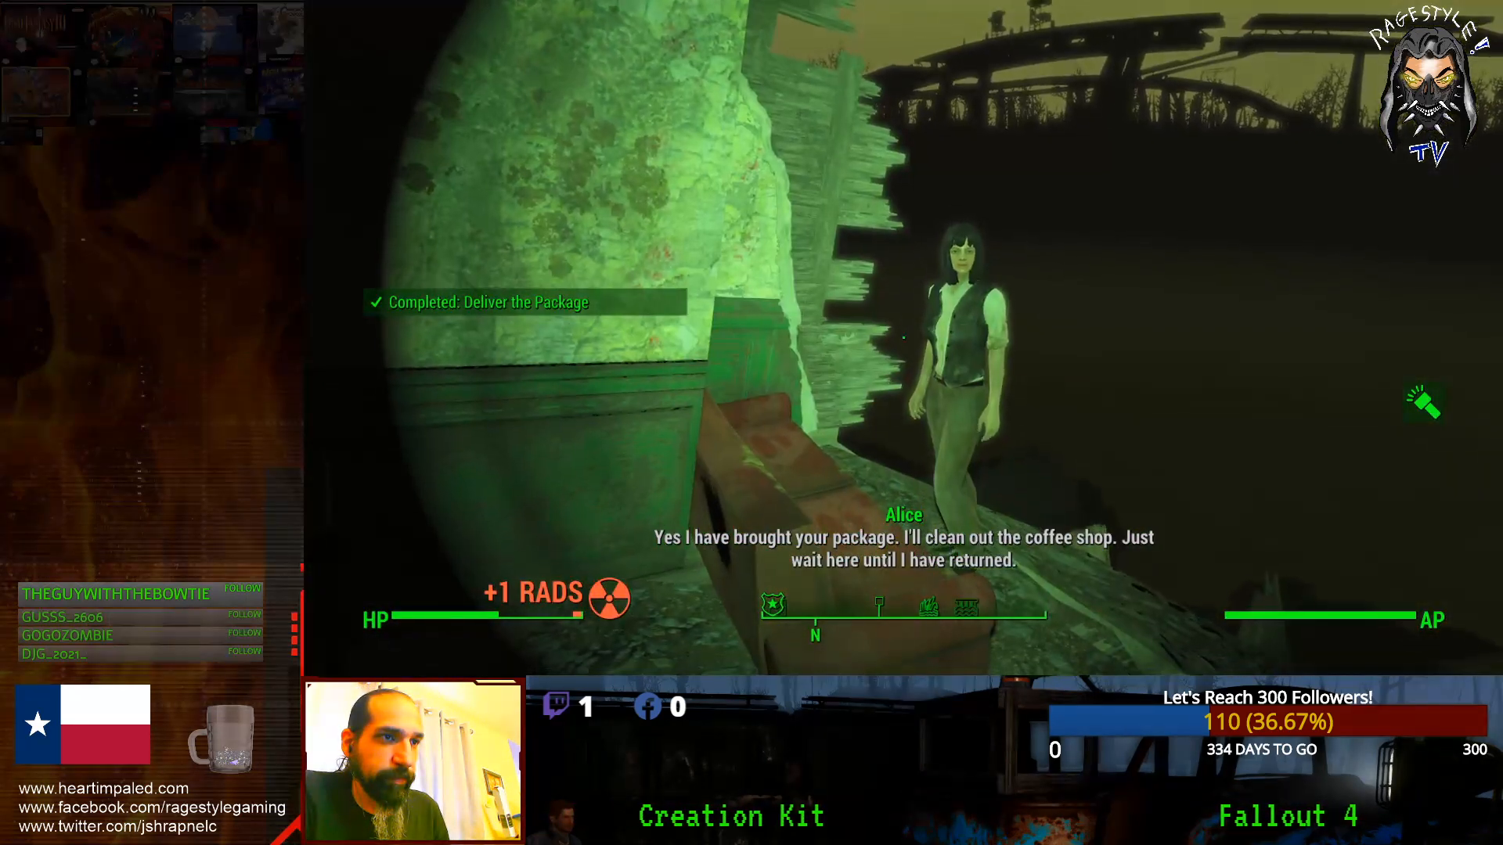
# Step: Leave Alice's house and travel through Natick Banks to the street in front of the raiders' coffee shop
pyautogui.press('w')
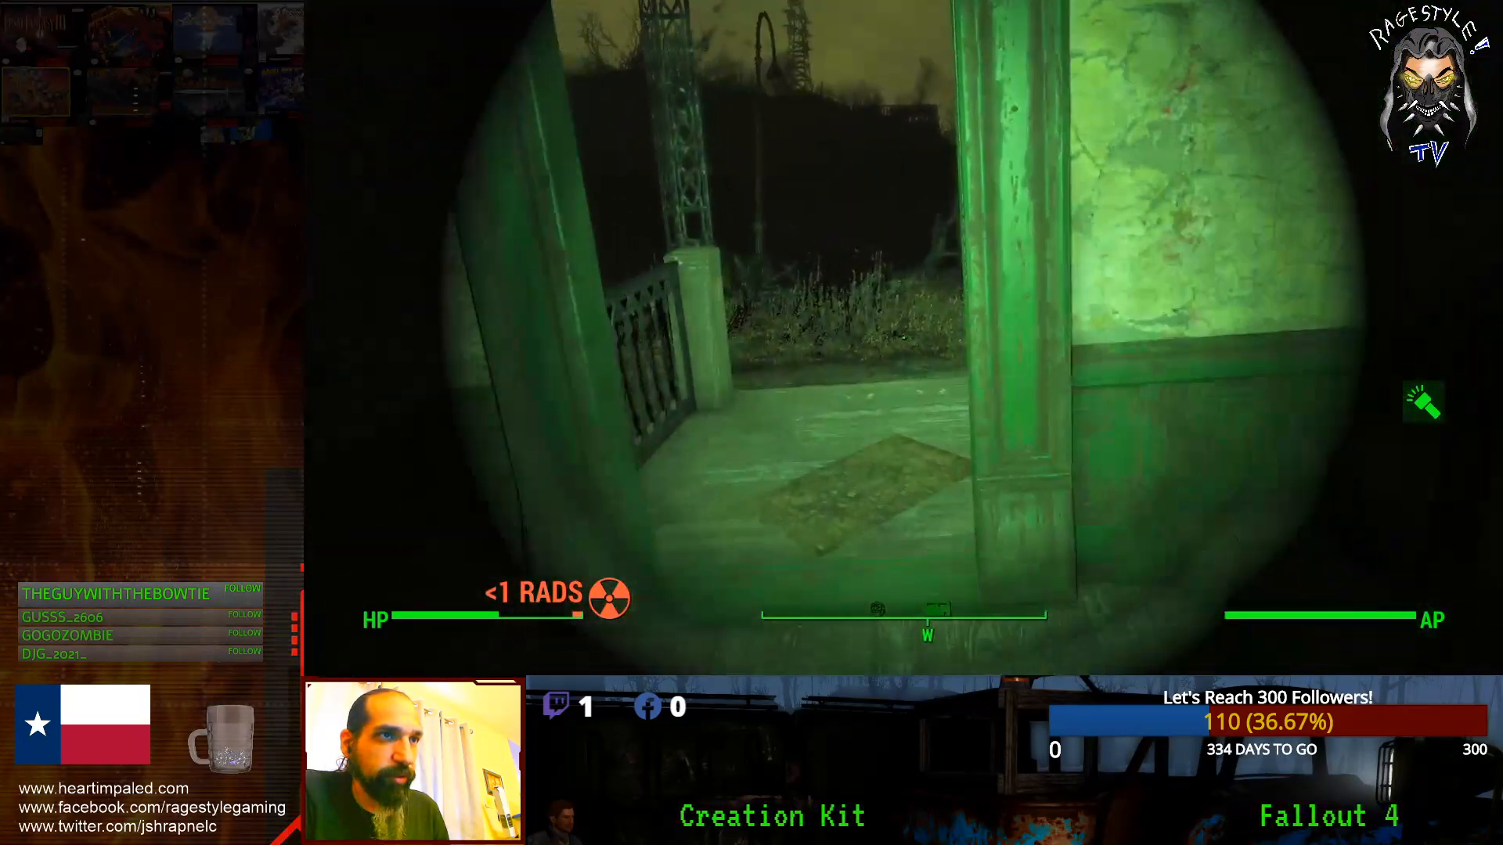
pyautogui.press('w')
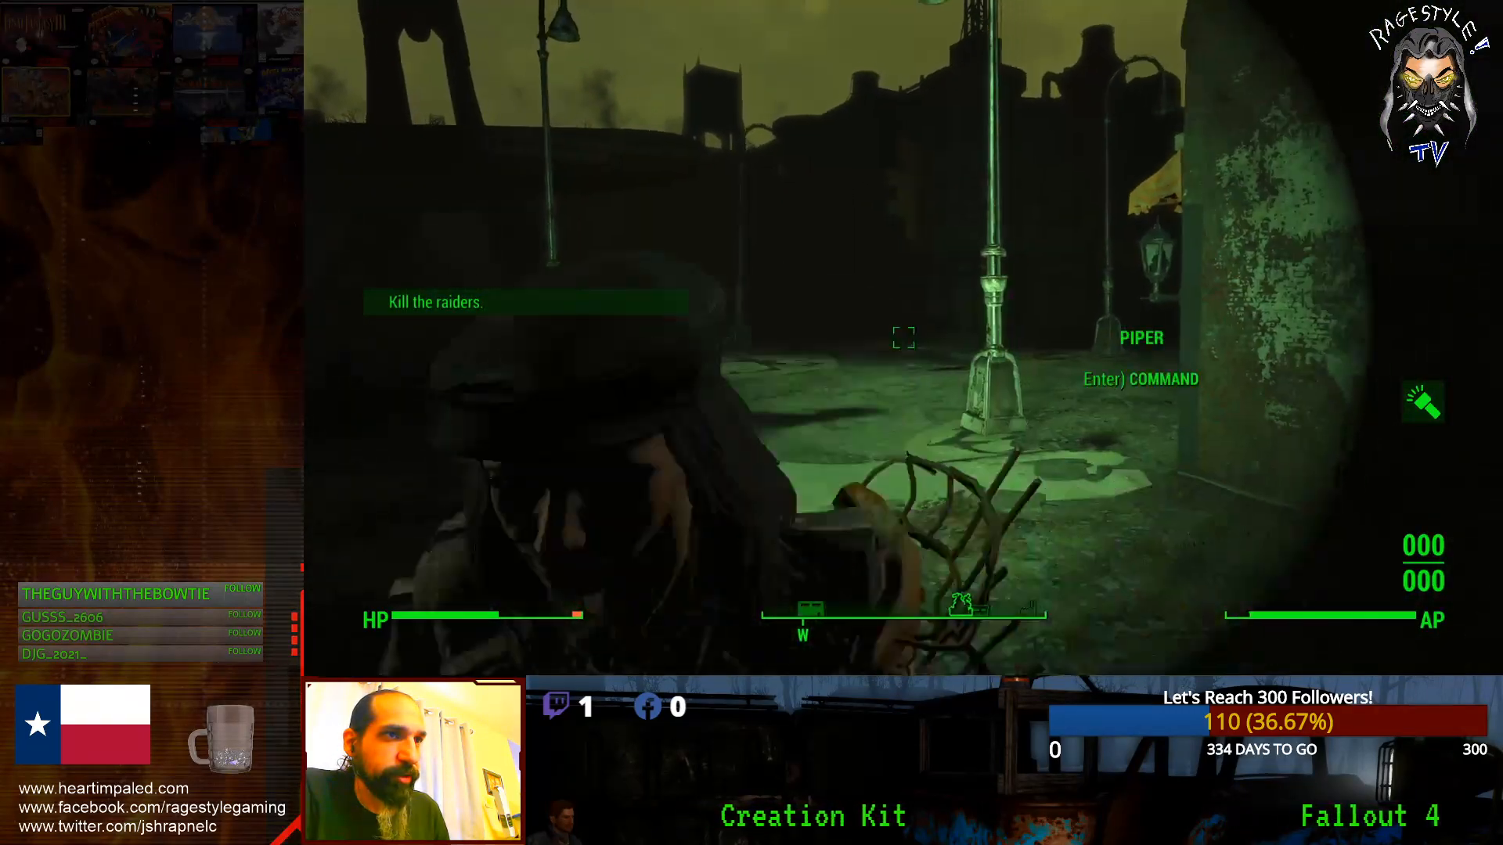
pyautogui.press('w')
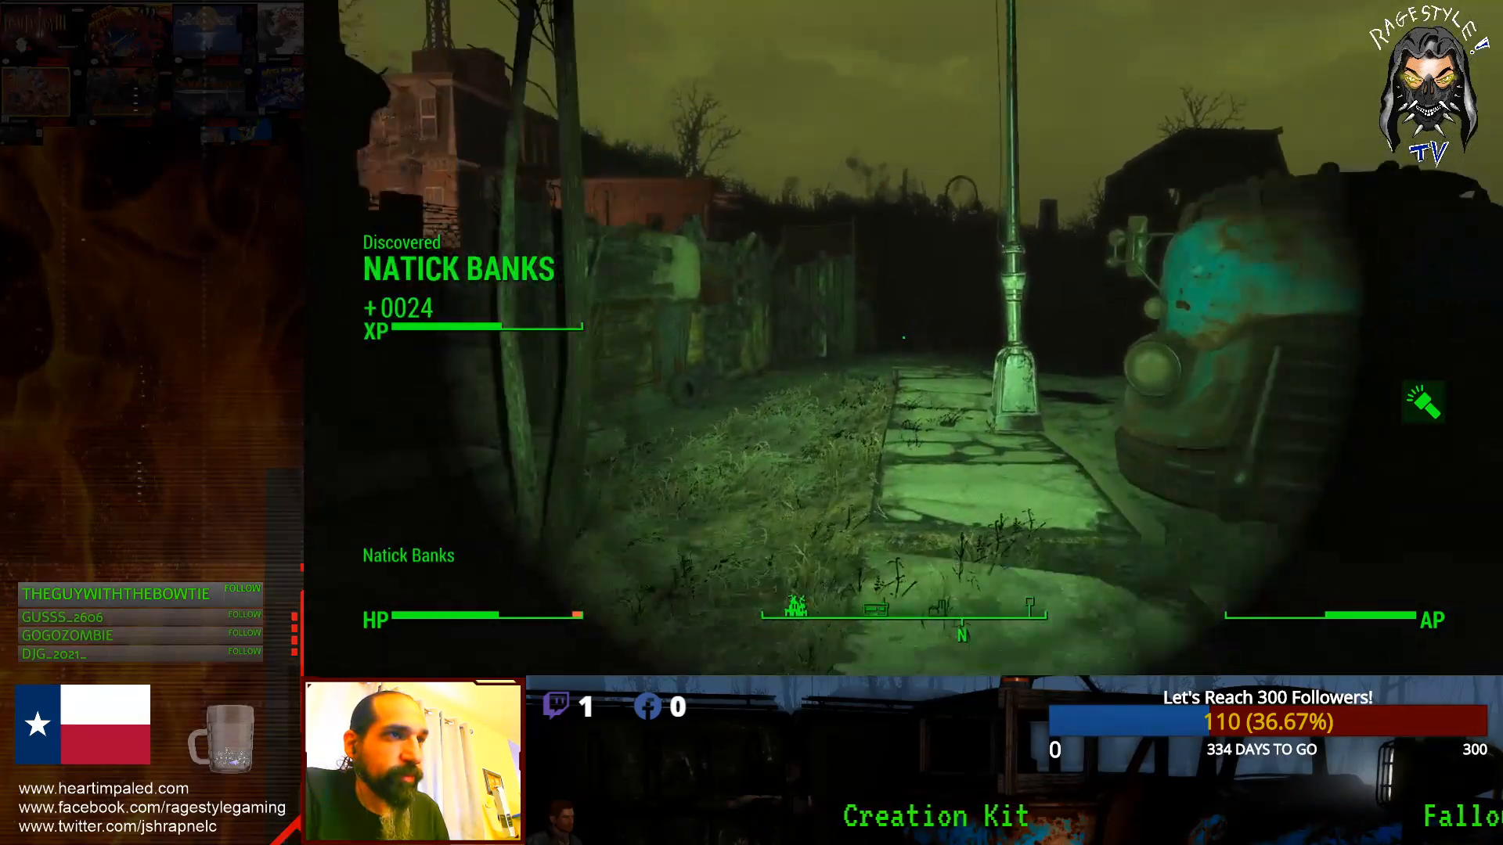
pyautogui.press('w')
pyautogui.press('w')
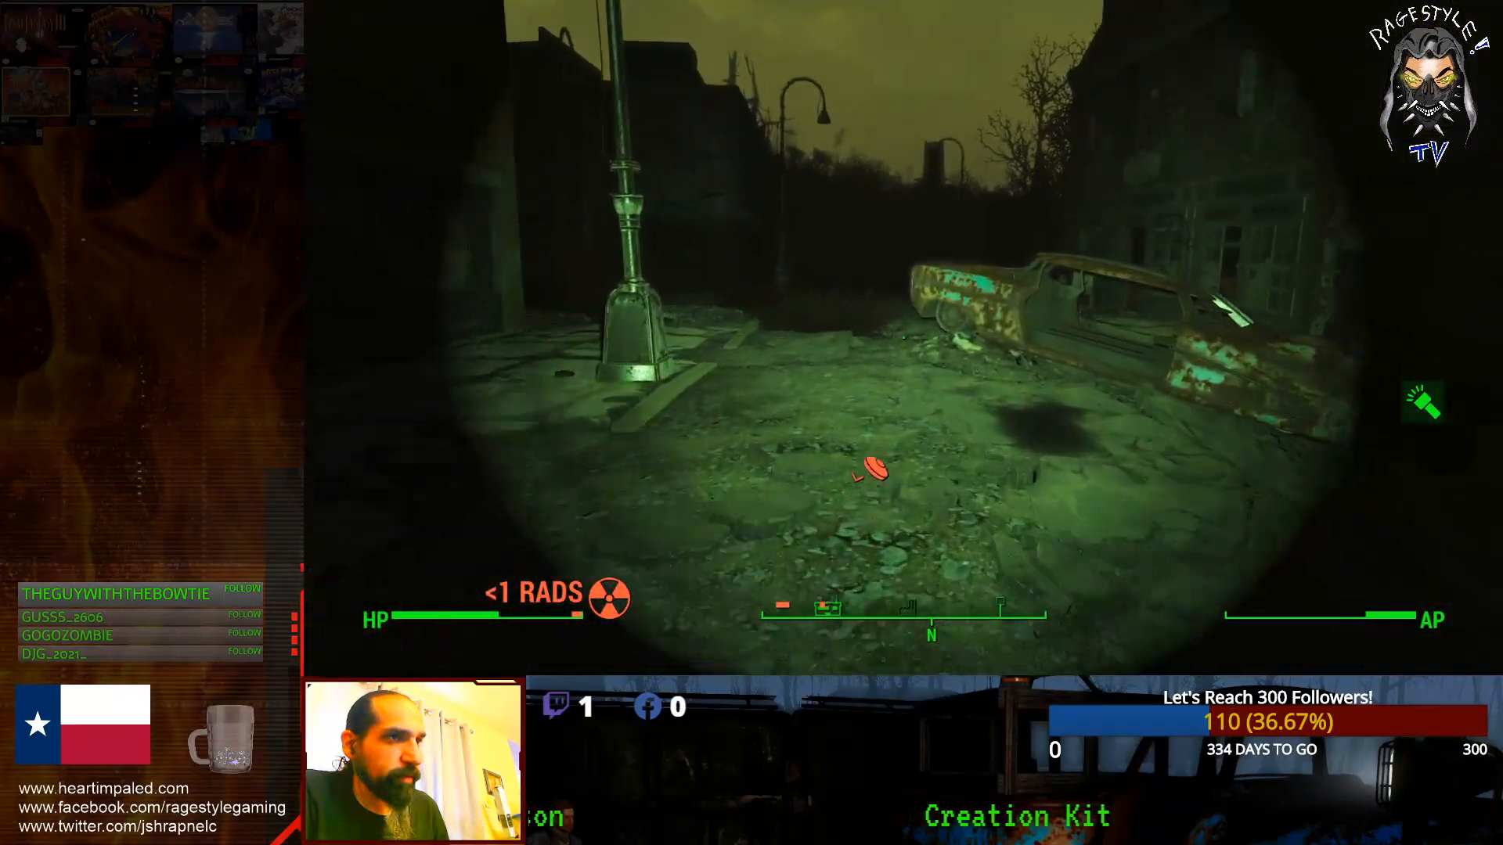
pyautogui.press('w')
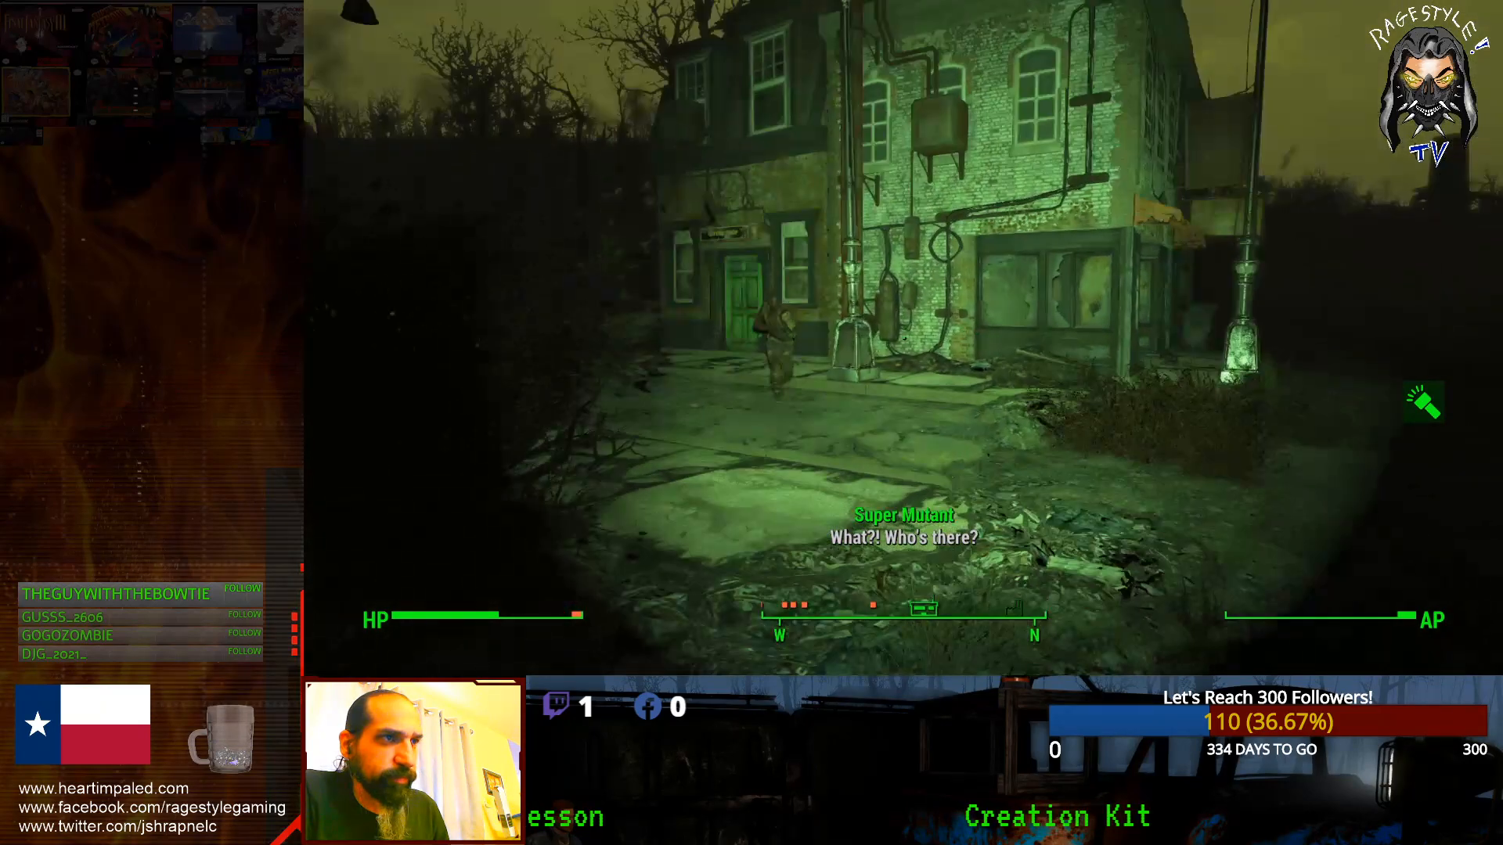
# Step: Draw the weapon, retreat from the raiders, and kill the nearby enemies with the killall console command
pyautogui.press('s')
pyautogui.press('r')
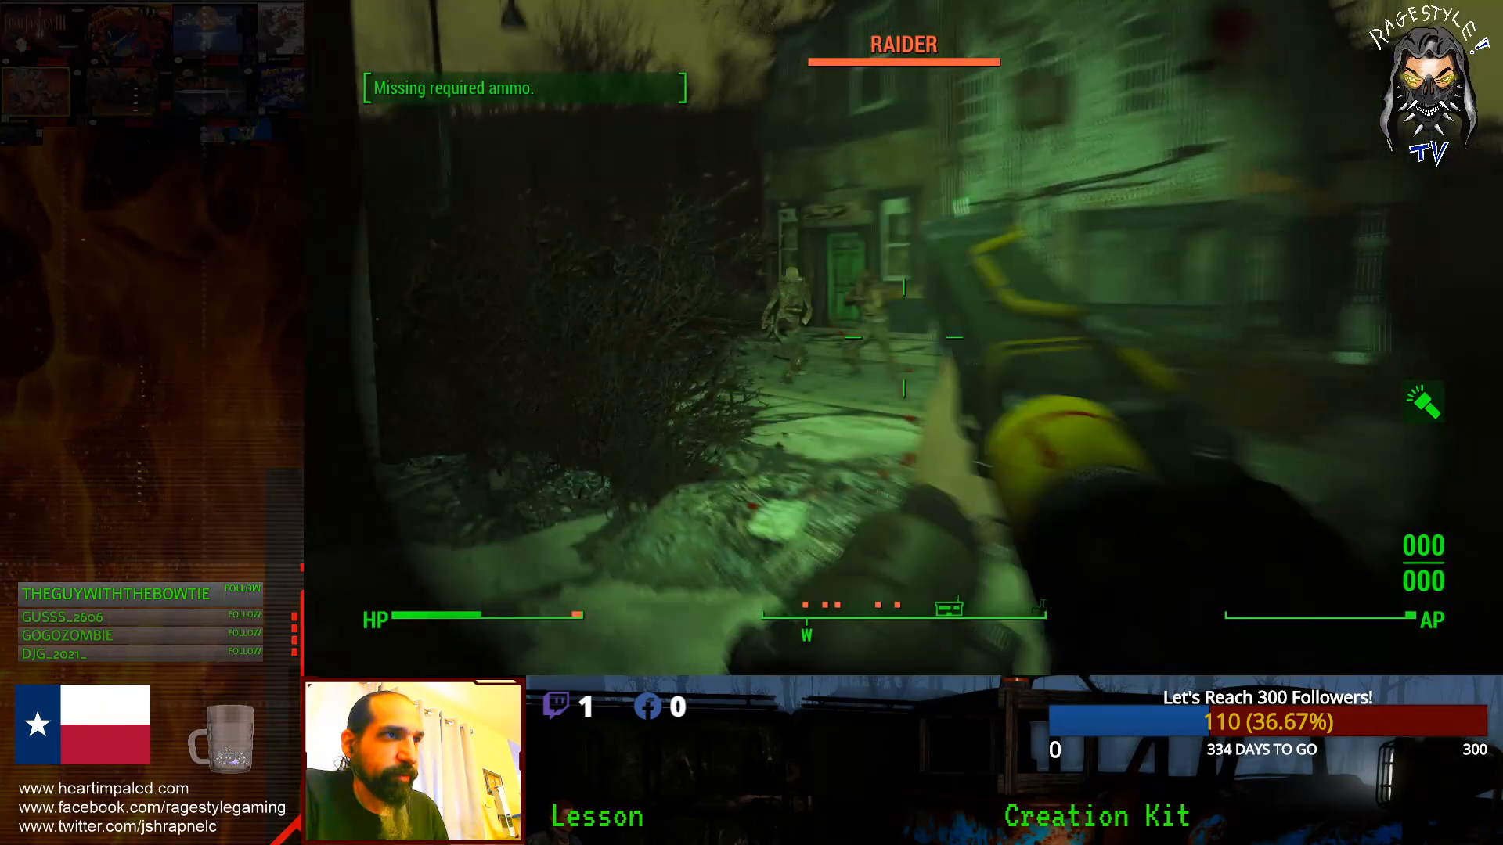
pyautogui.press('s')
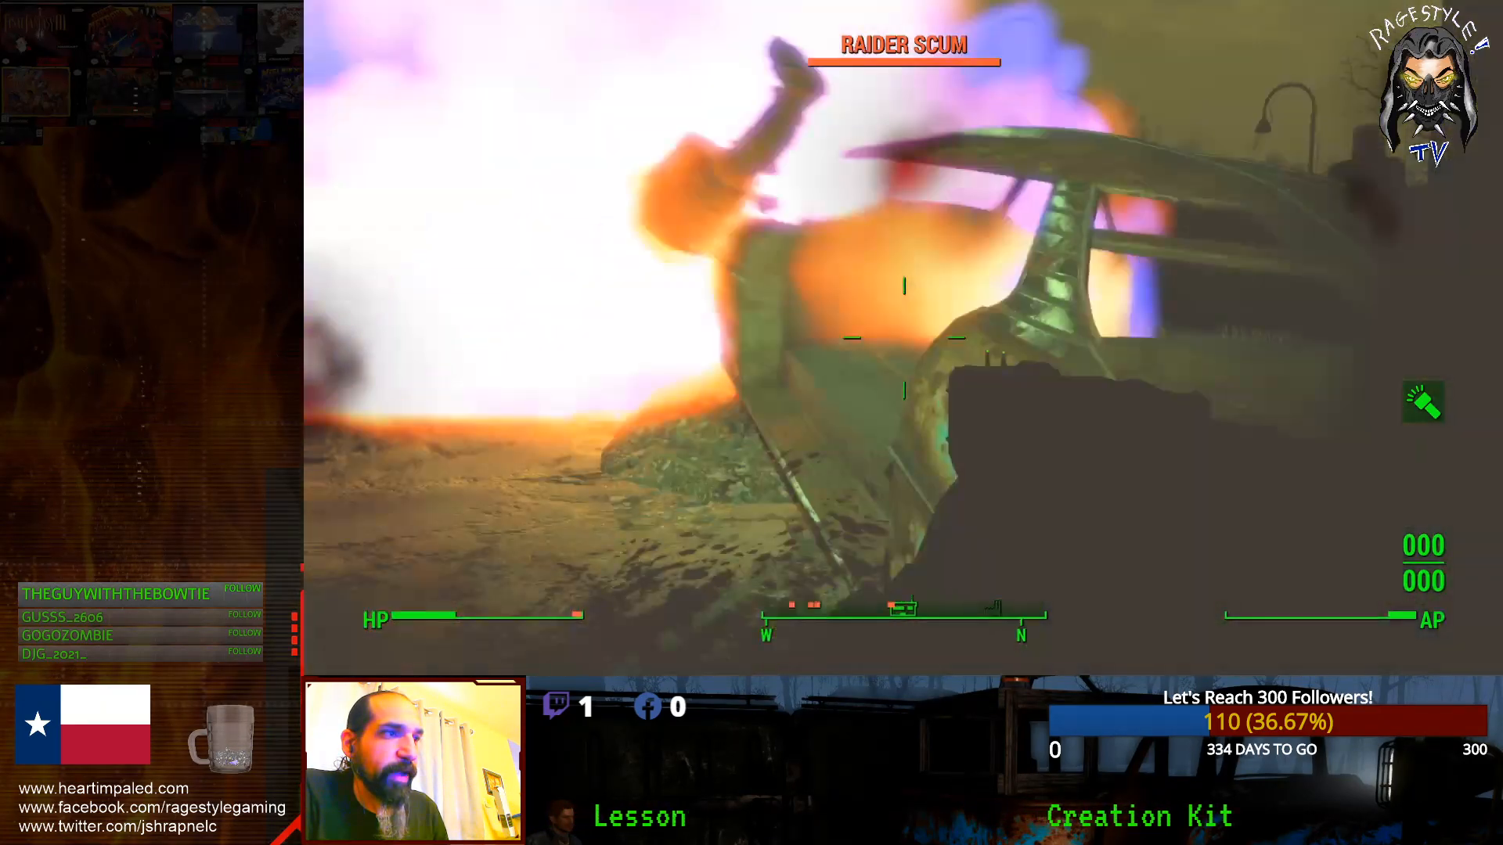
pyautogui.hotkey('shift', 'w')
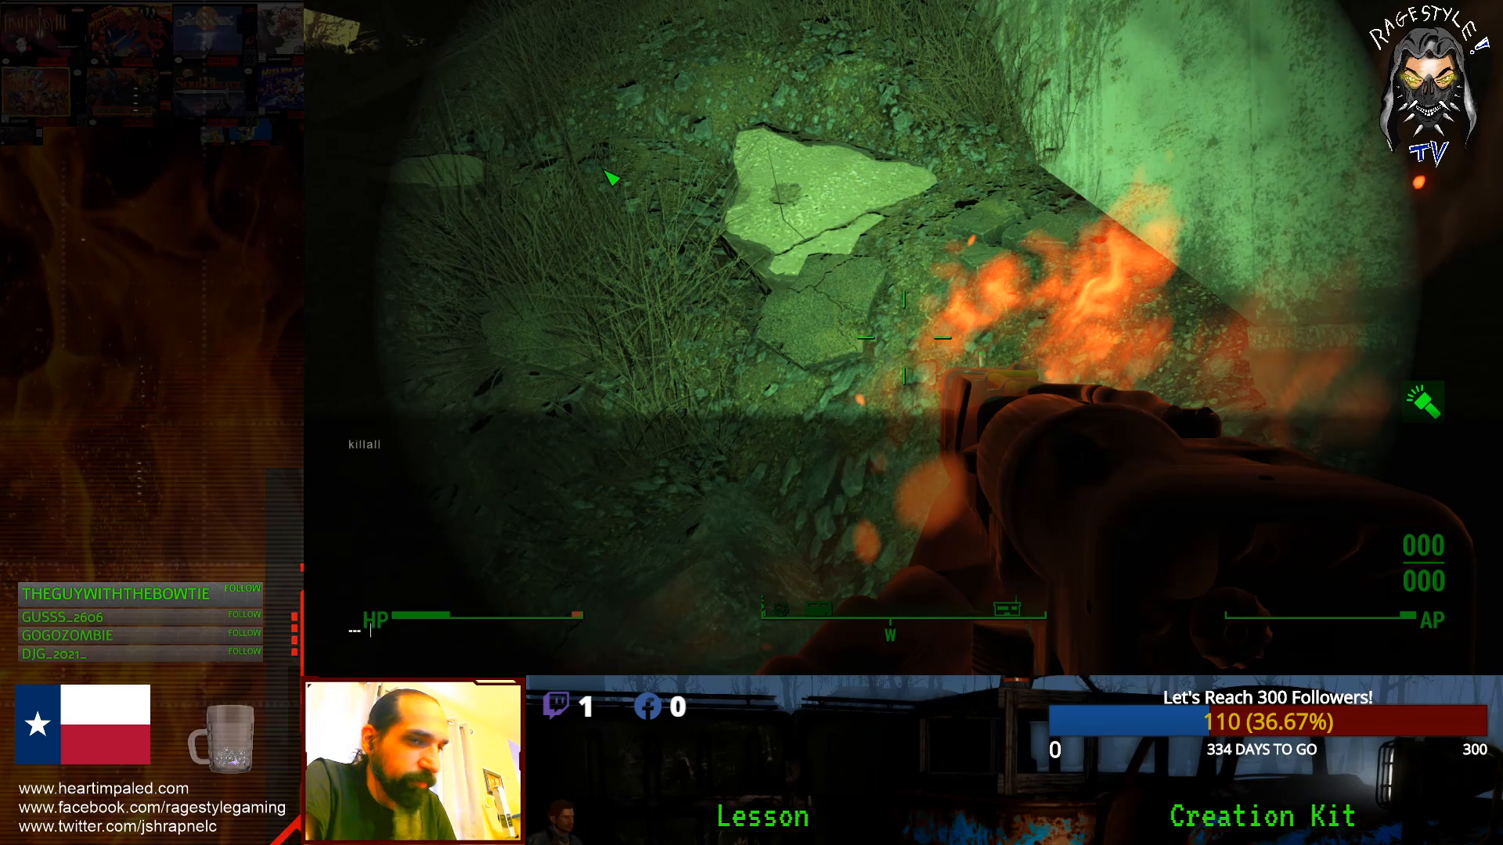
pyautogui.press('`')
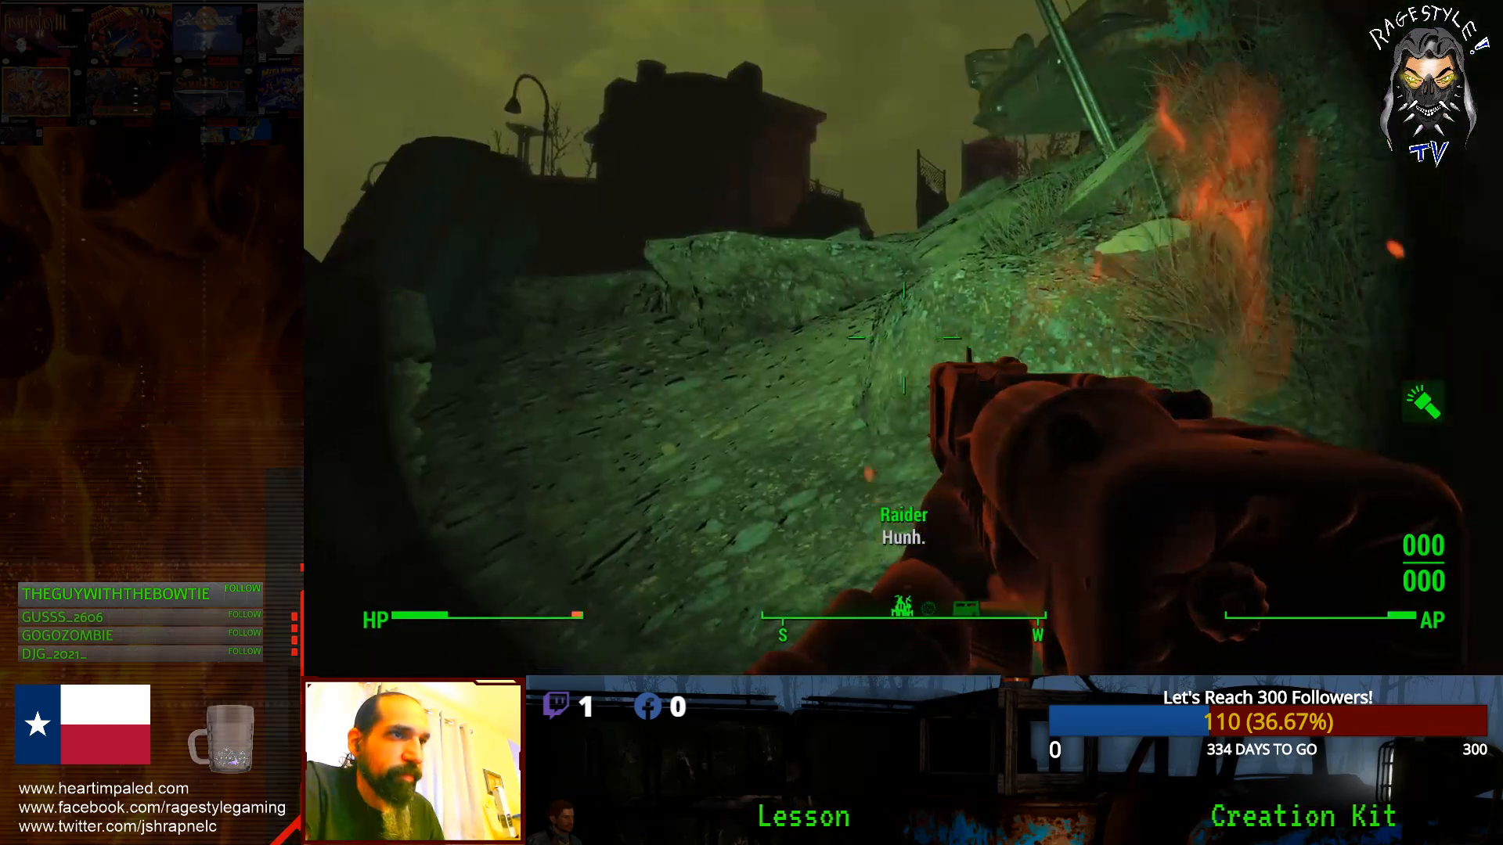
# Step: Toggle god mode with the tgm console command and walk past the diner back to the coffee shop's entrance
pyautogui.press('w')
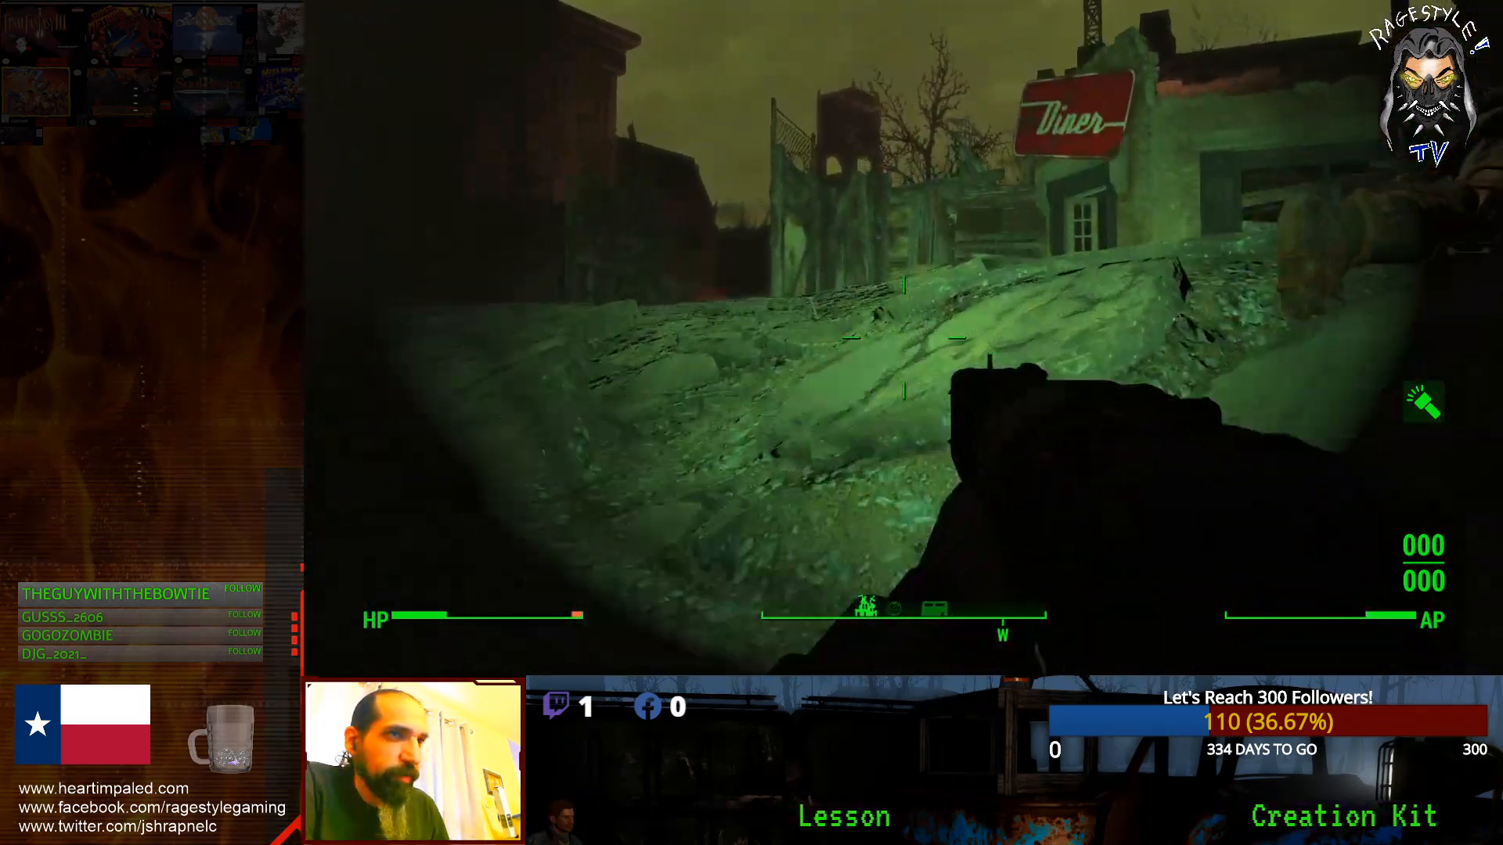
pyautogui.press('`')
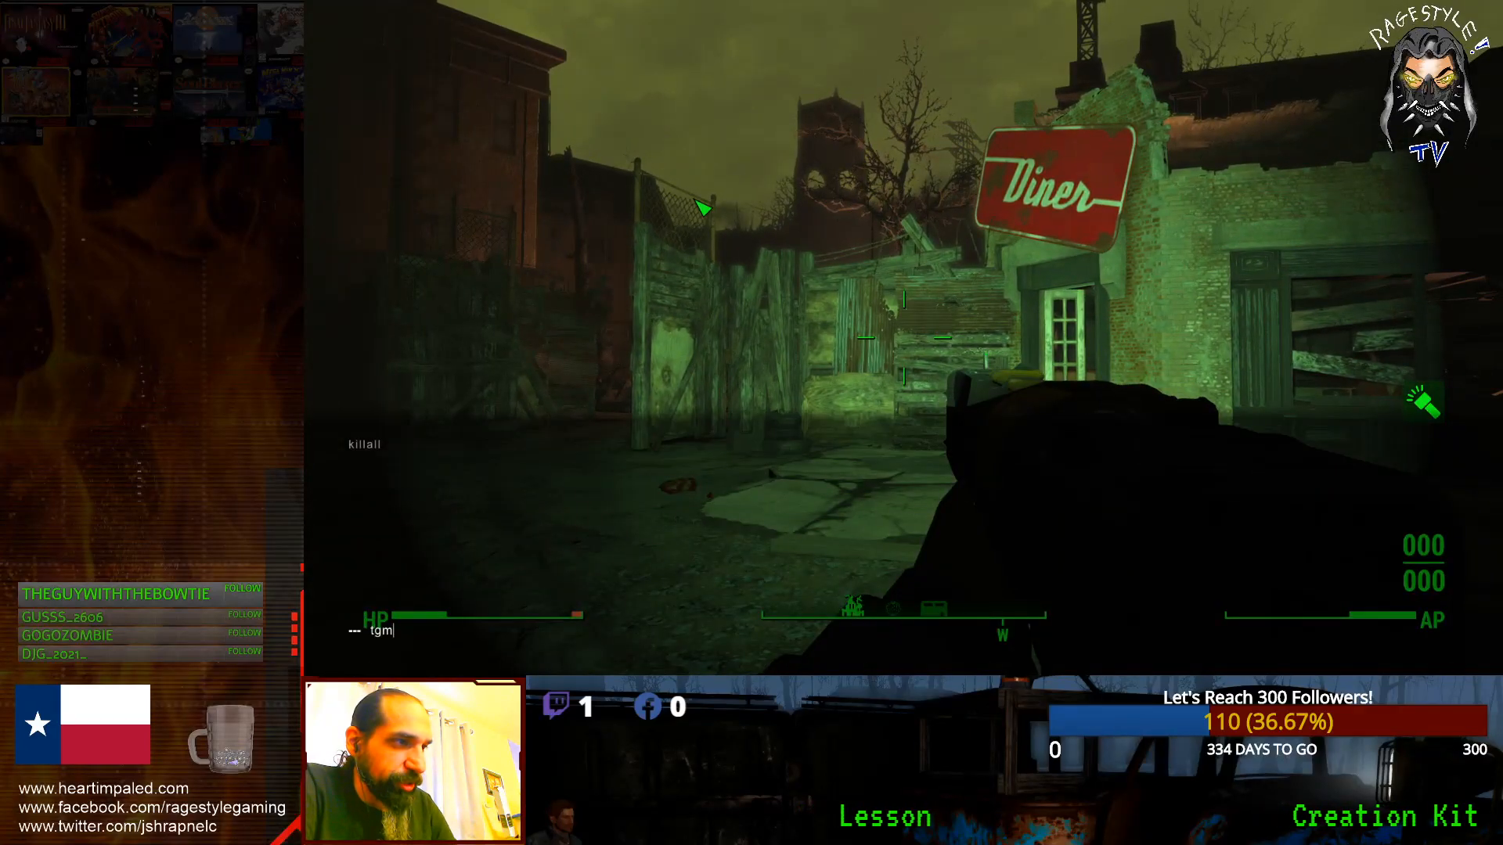
pyautogui.press('w')
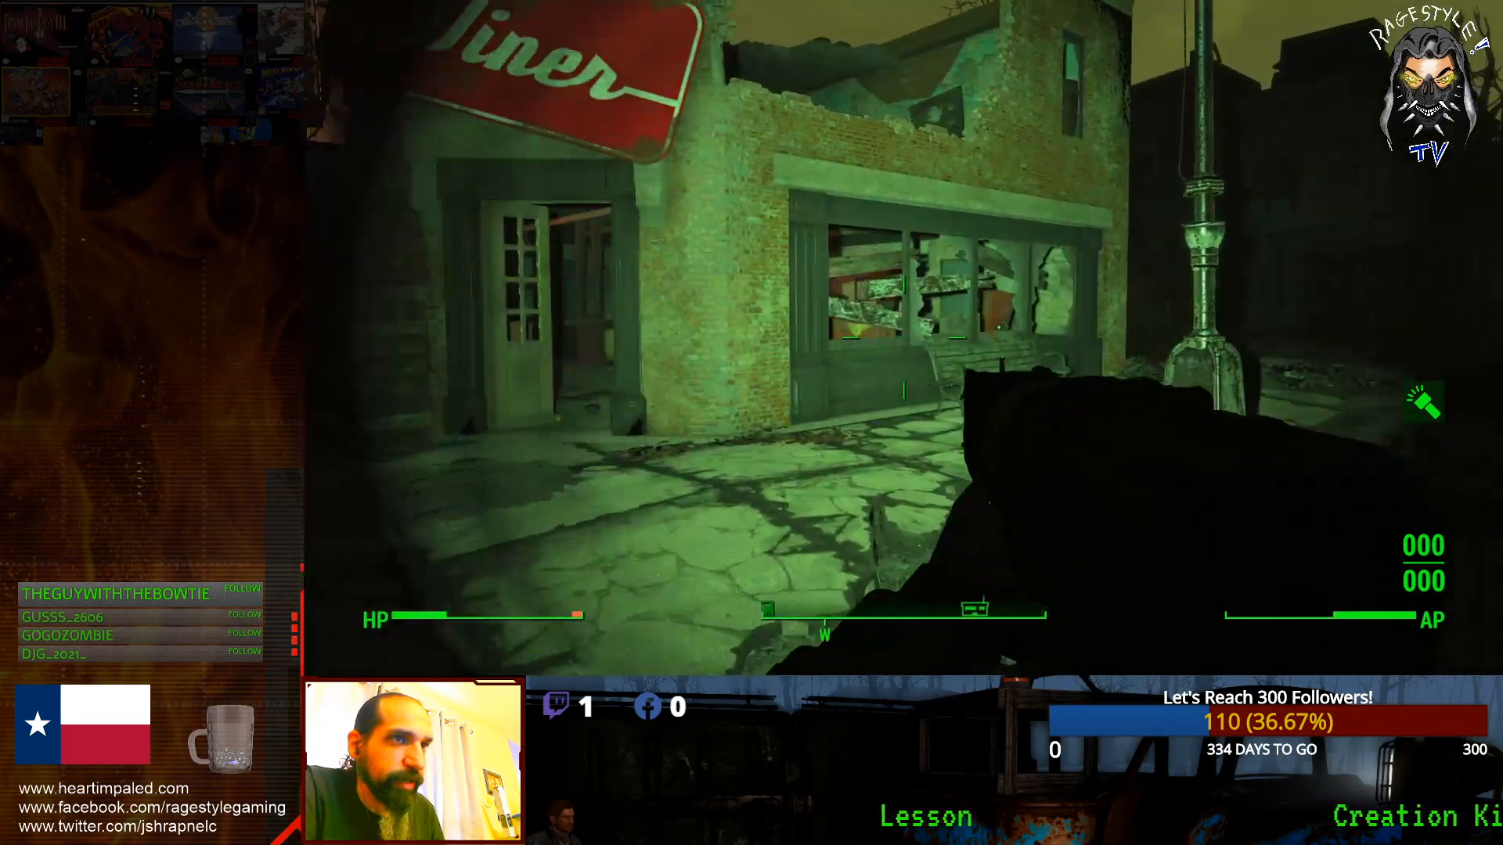
pyautogui.press('w')
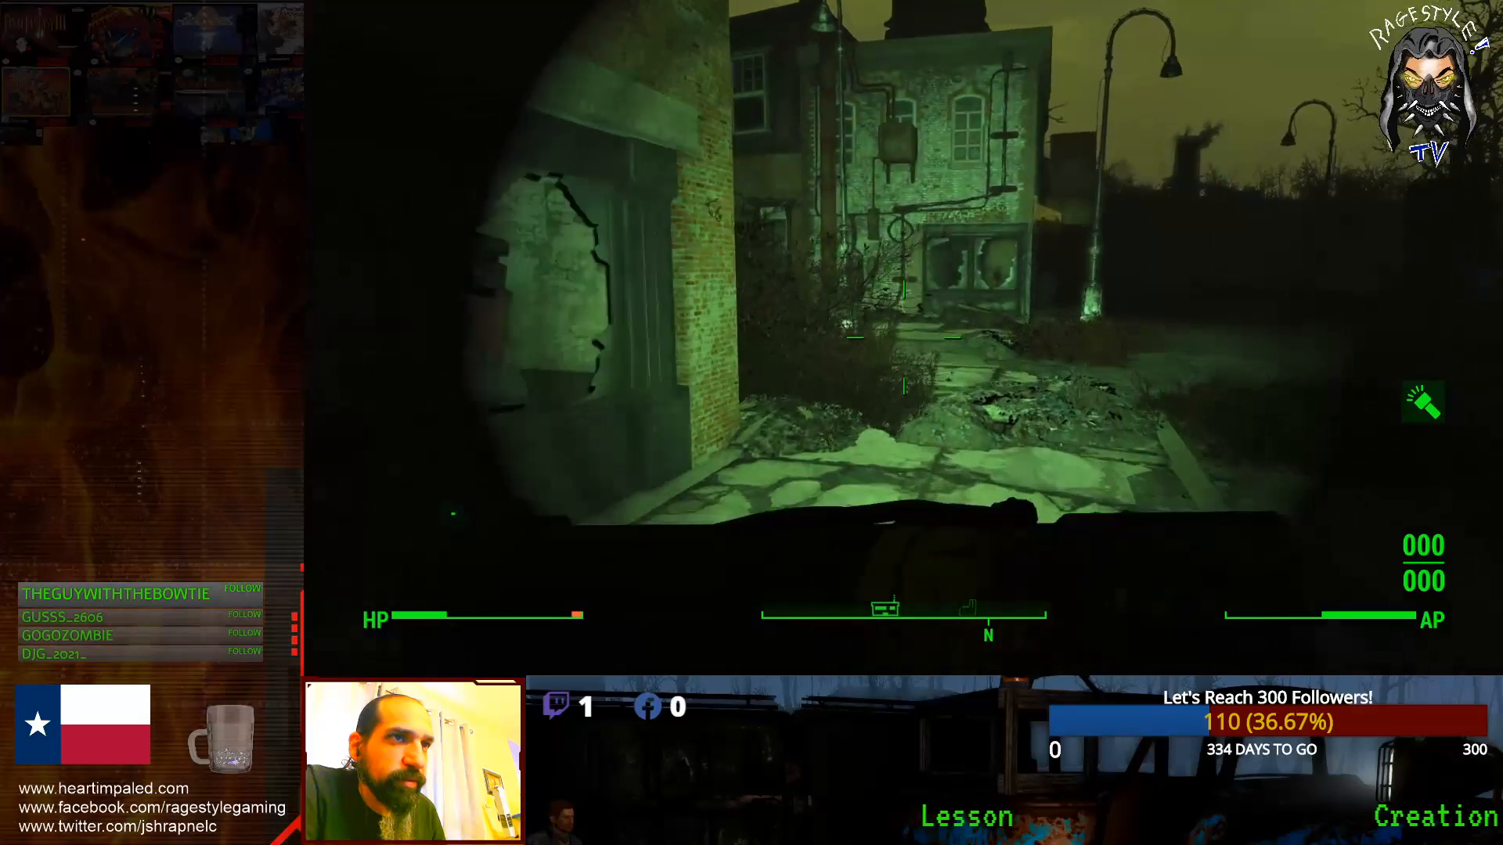
pyautogui.press('w')
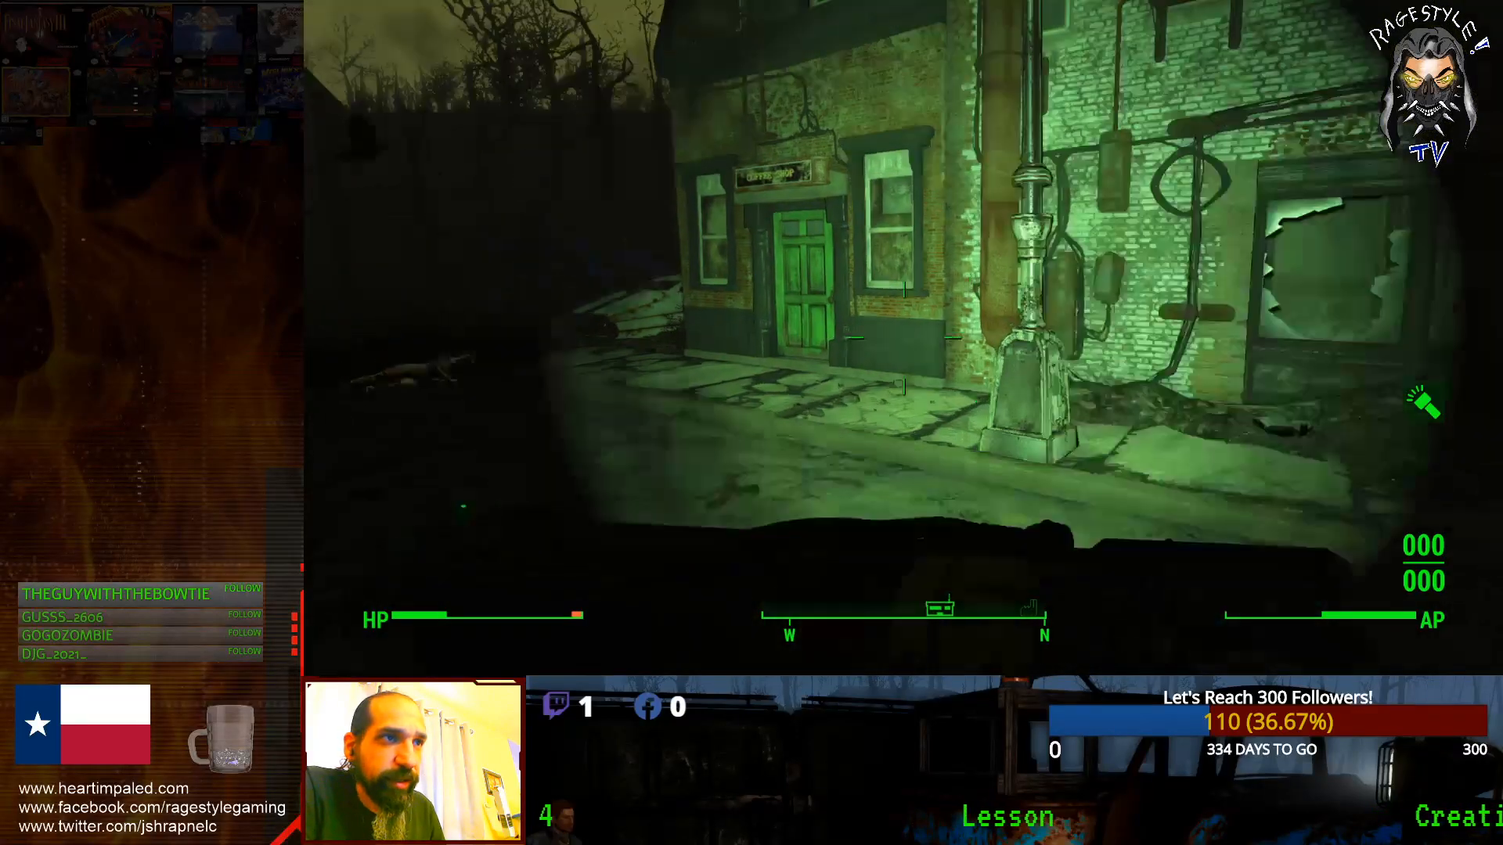
# Step: Enter Jennifer's Coffee Shop and check the objectives of Emmanuel's Errand in the Pip-Boy
pyautogui.press('w')
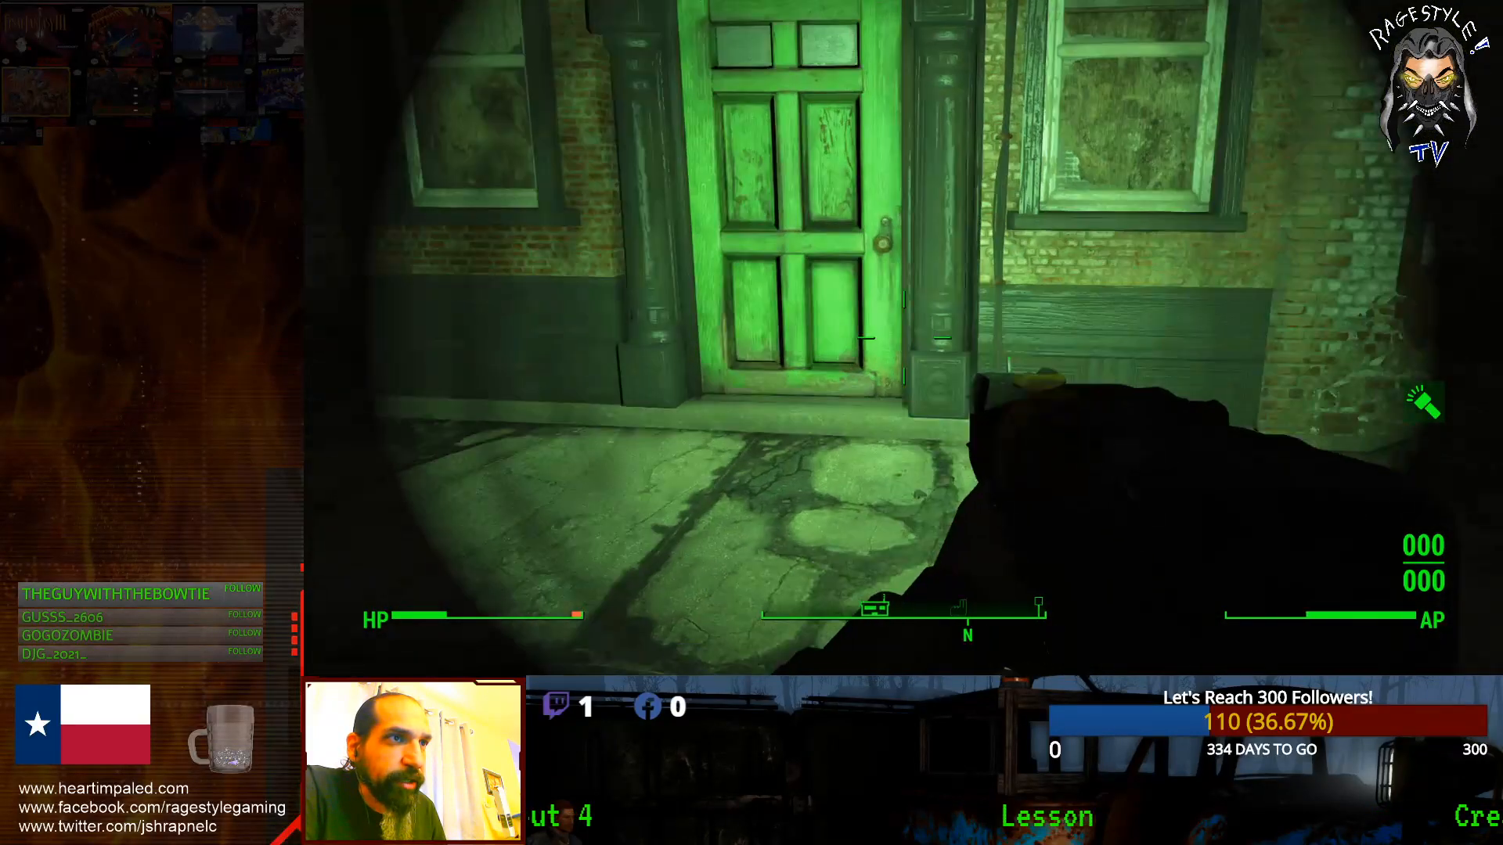
pyautogui.press('w')
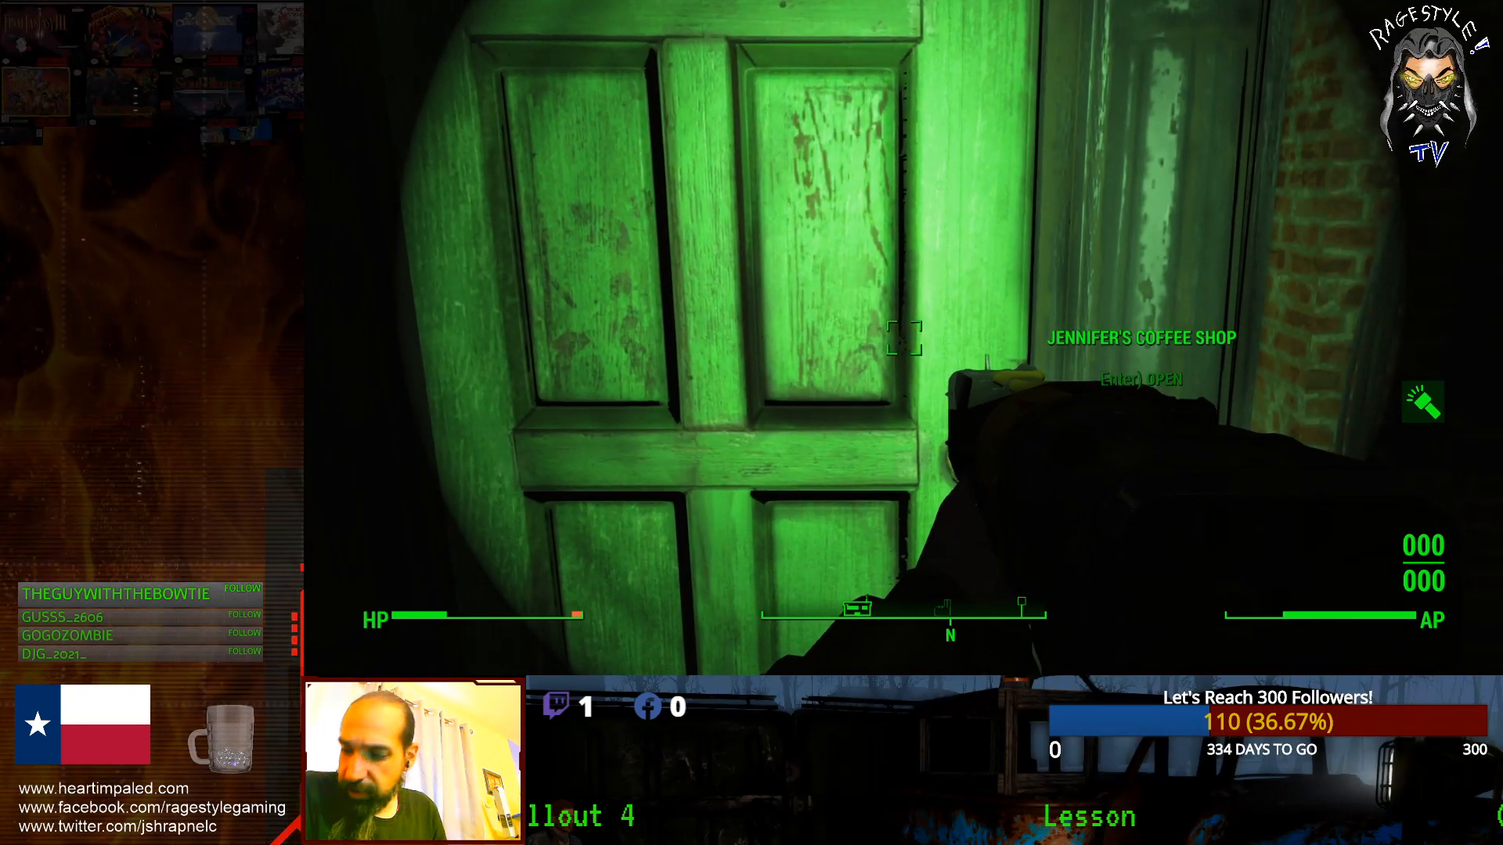
pyautogui.press('Return')
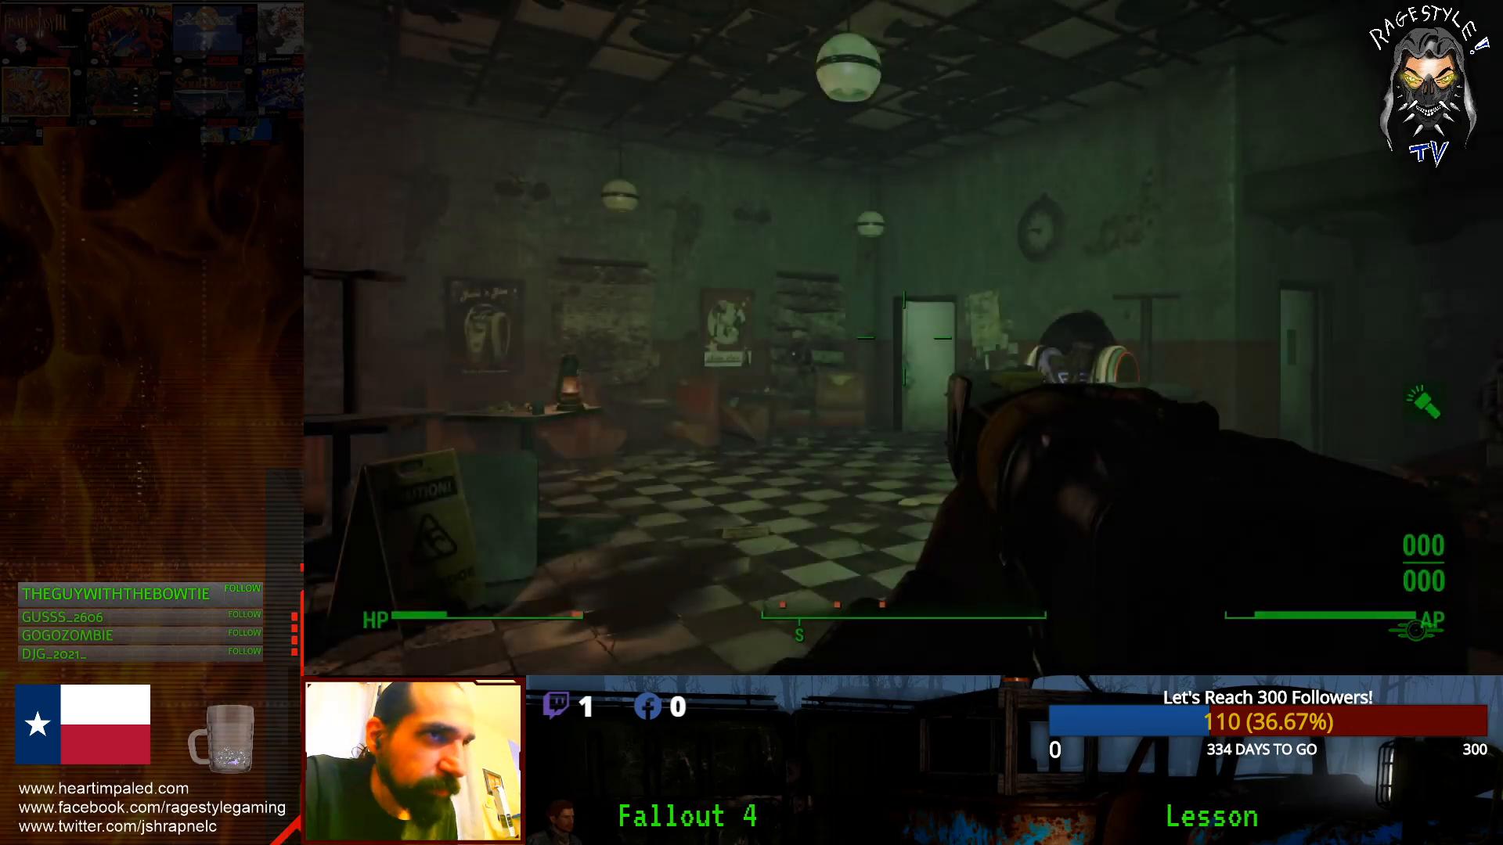
pyautogui.press('Tab')
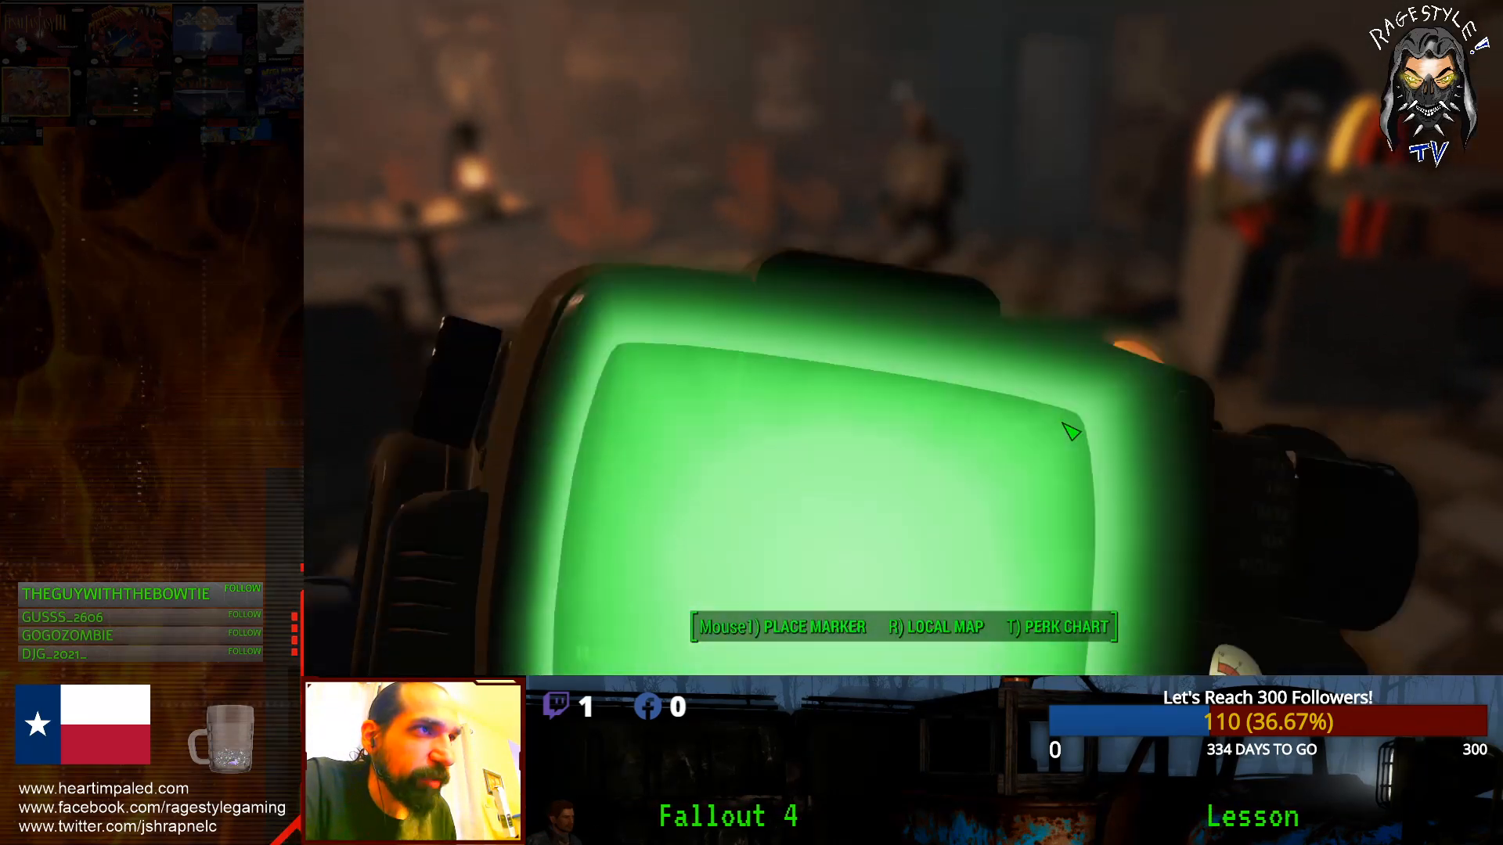
pyautogui.click(783, 114)
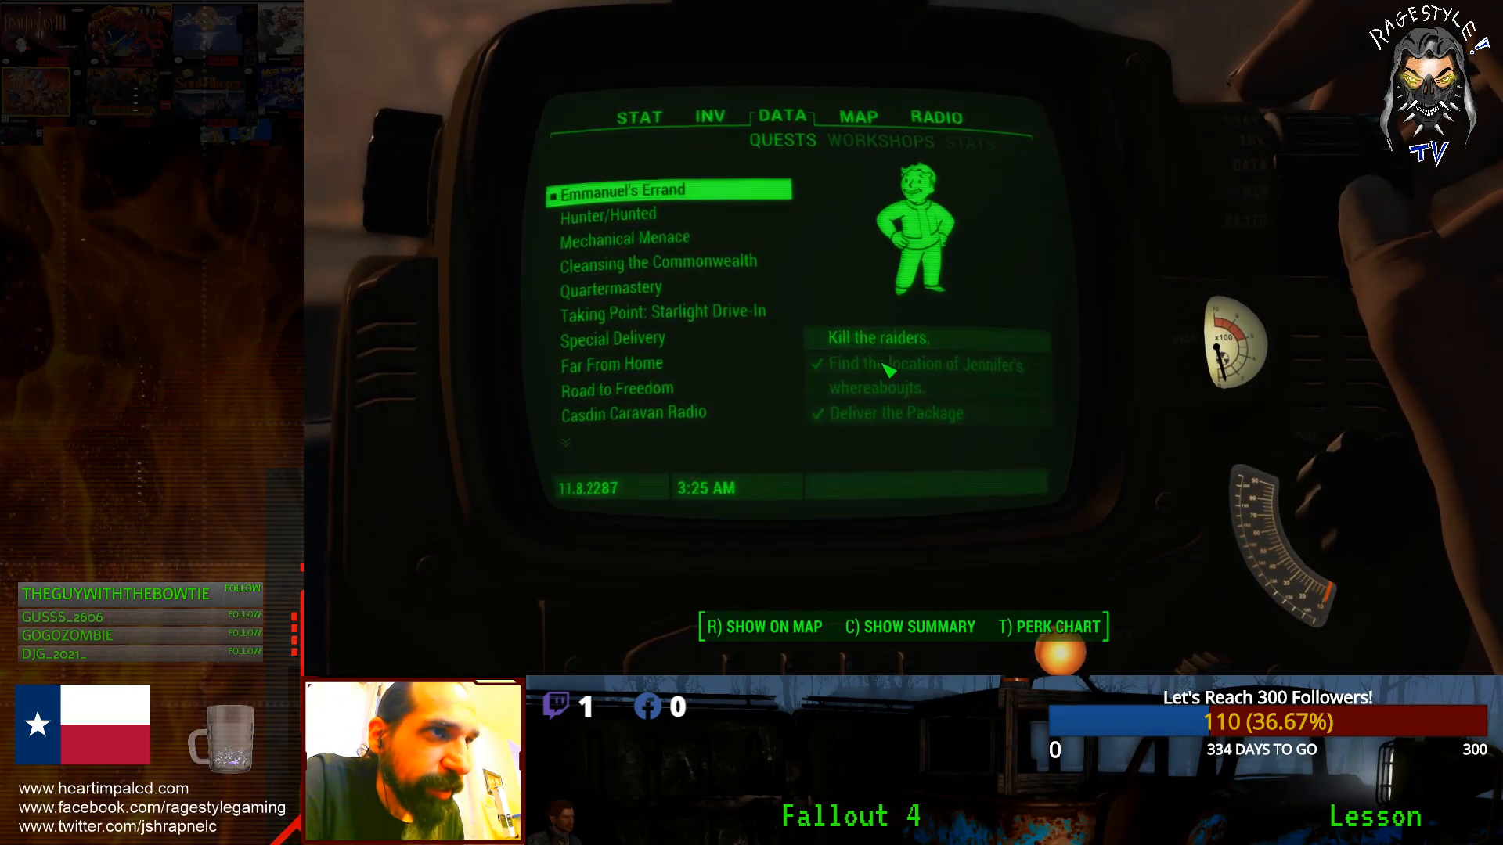
pyautogui.press('Tab')
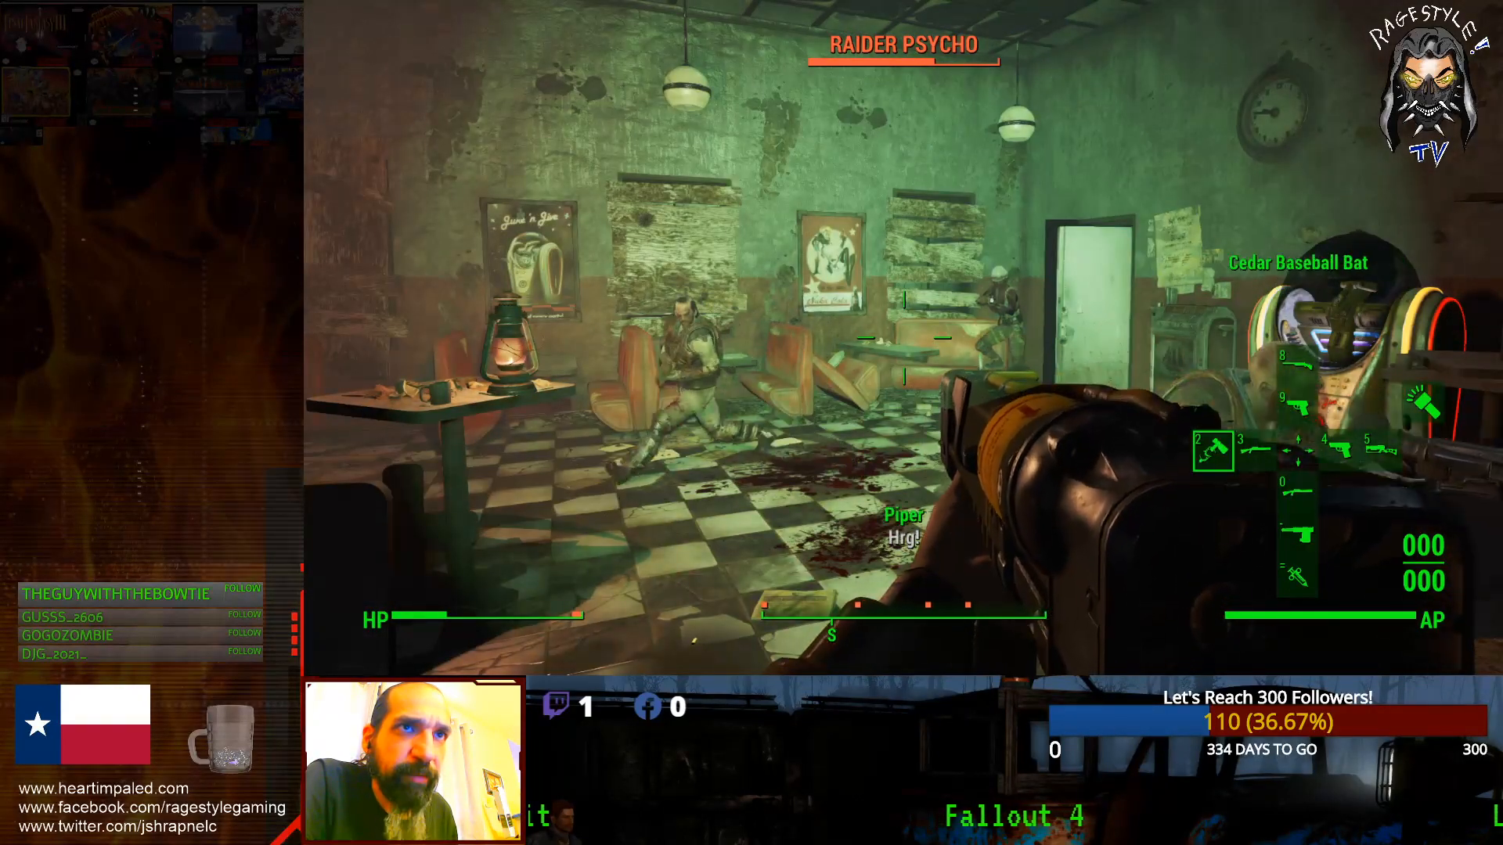
# Step: Replace the empty heavy weapon with the revolver from the favorites
pyautogui.press('Right')
pyautogui.press('Up')
pyautogui.press('Down')
pyautogui.press('Down')
pyautogui.press('Up')
pyautogui.press('Up')
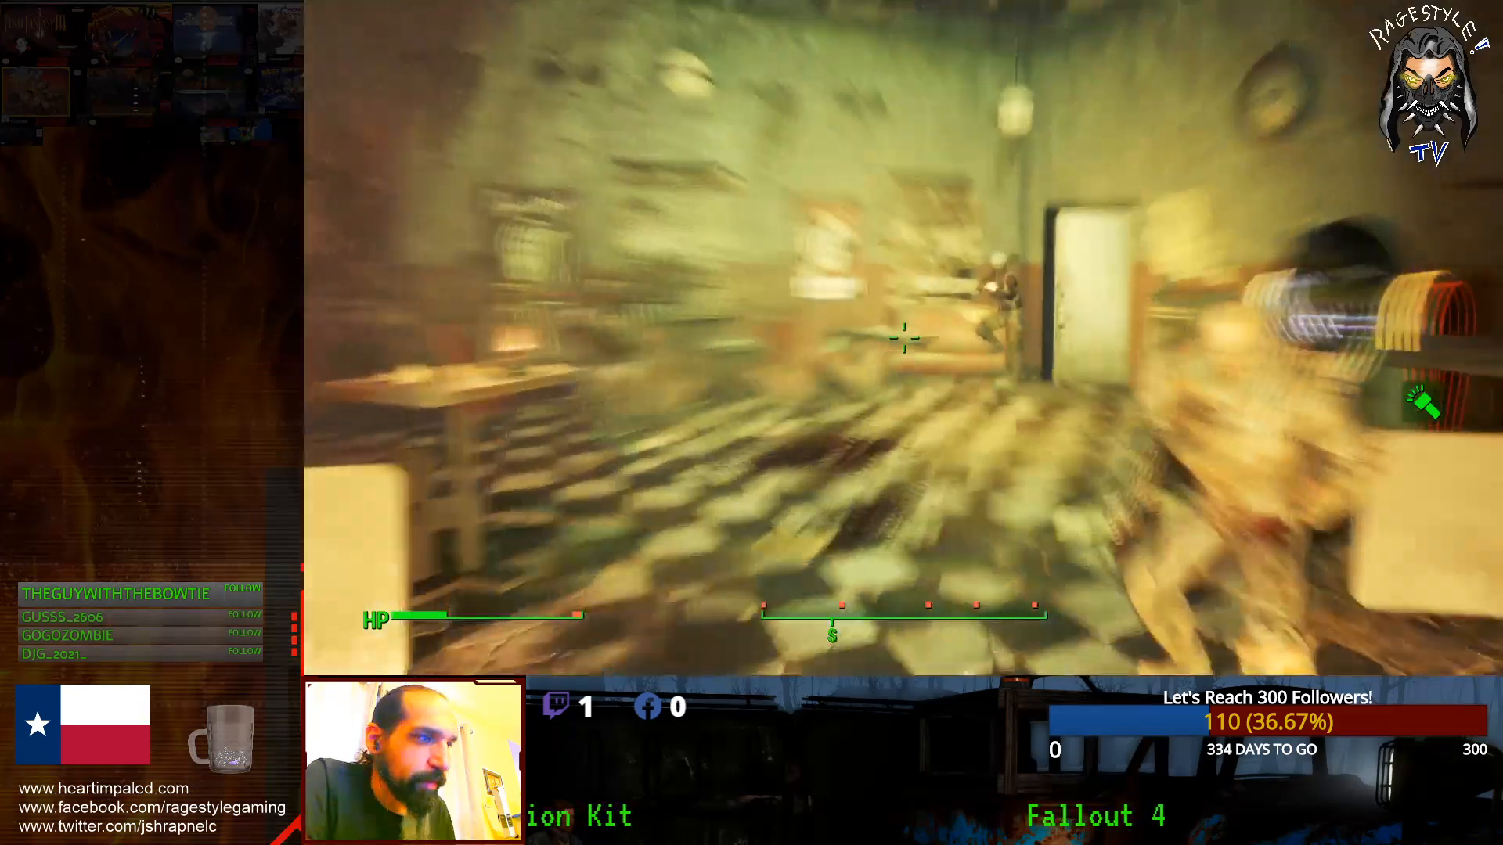
# Step: Kill the raiders inside the coffee shop with the killall console command
pyautogui.press('`')
pyautogui.write('ki')
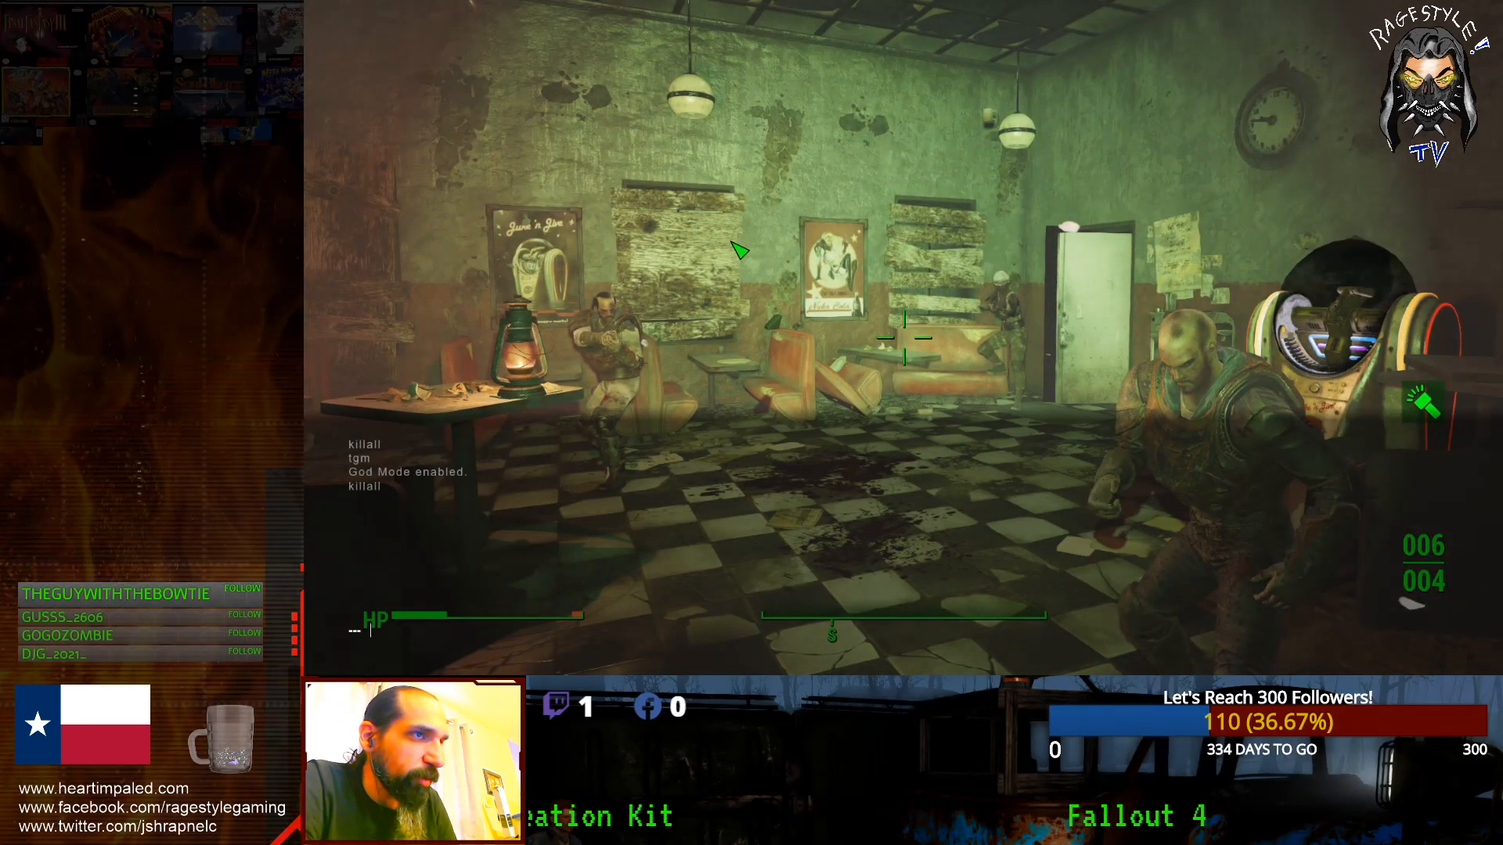
pyautogui.press('`')
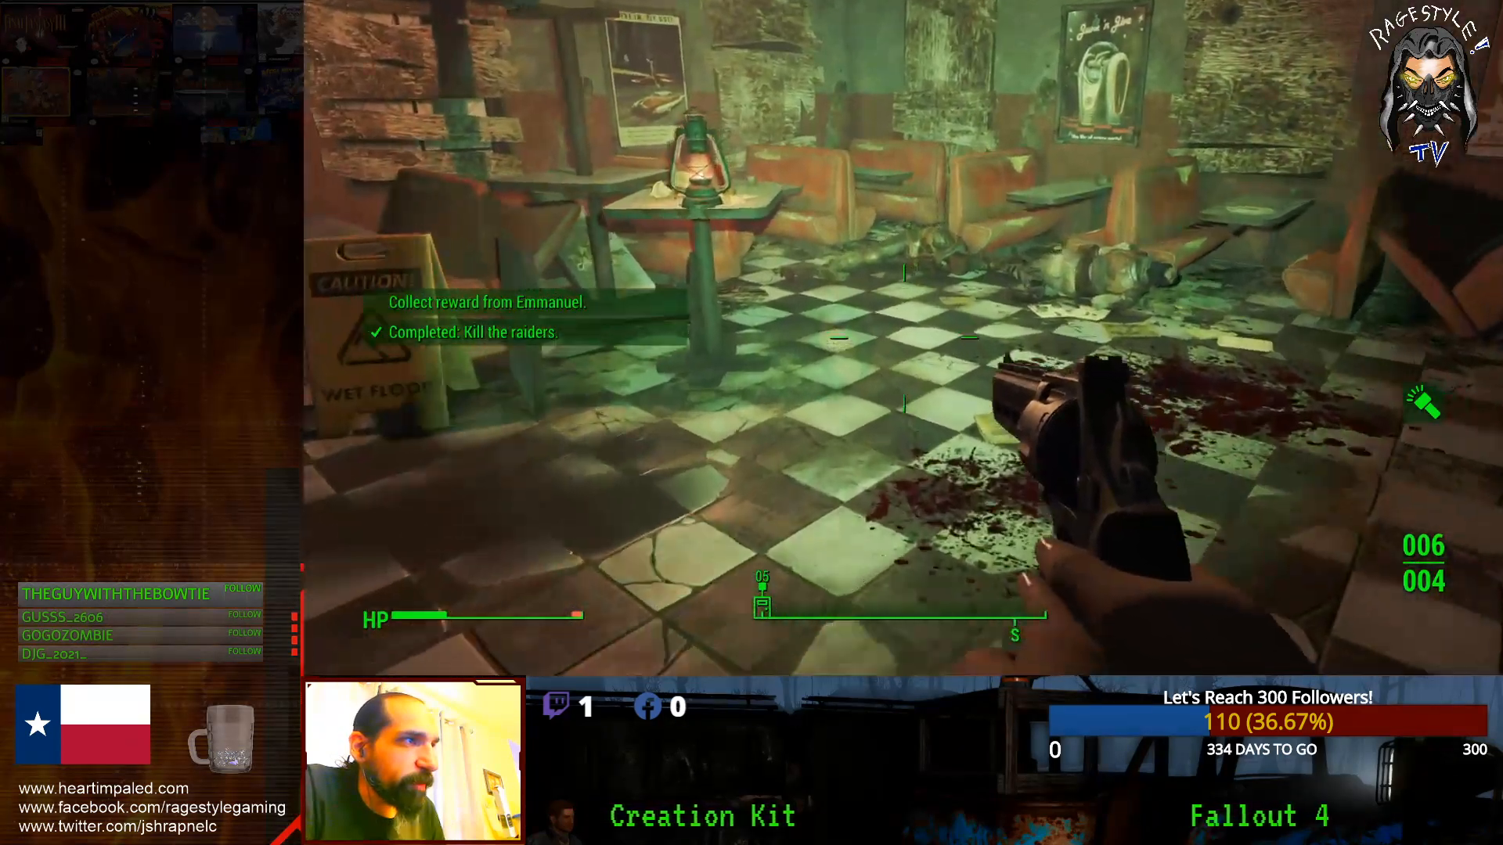
# Step: Review the objectives of Emmanuel's Errand and leave the coffee shop through the door to the Commonwealth
pyautogui.press('Tab')
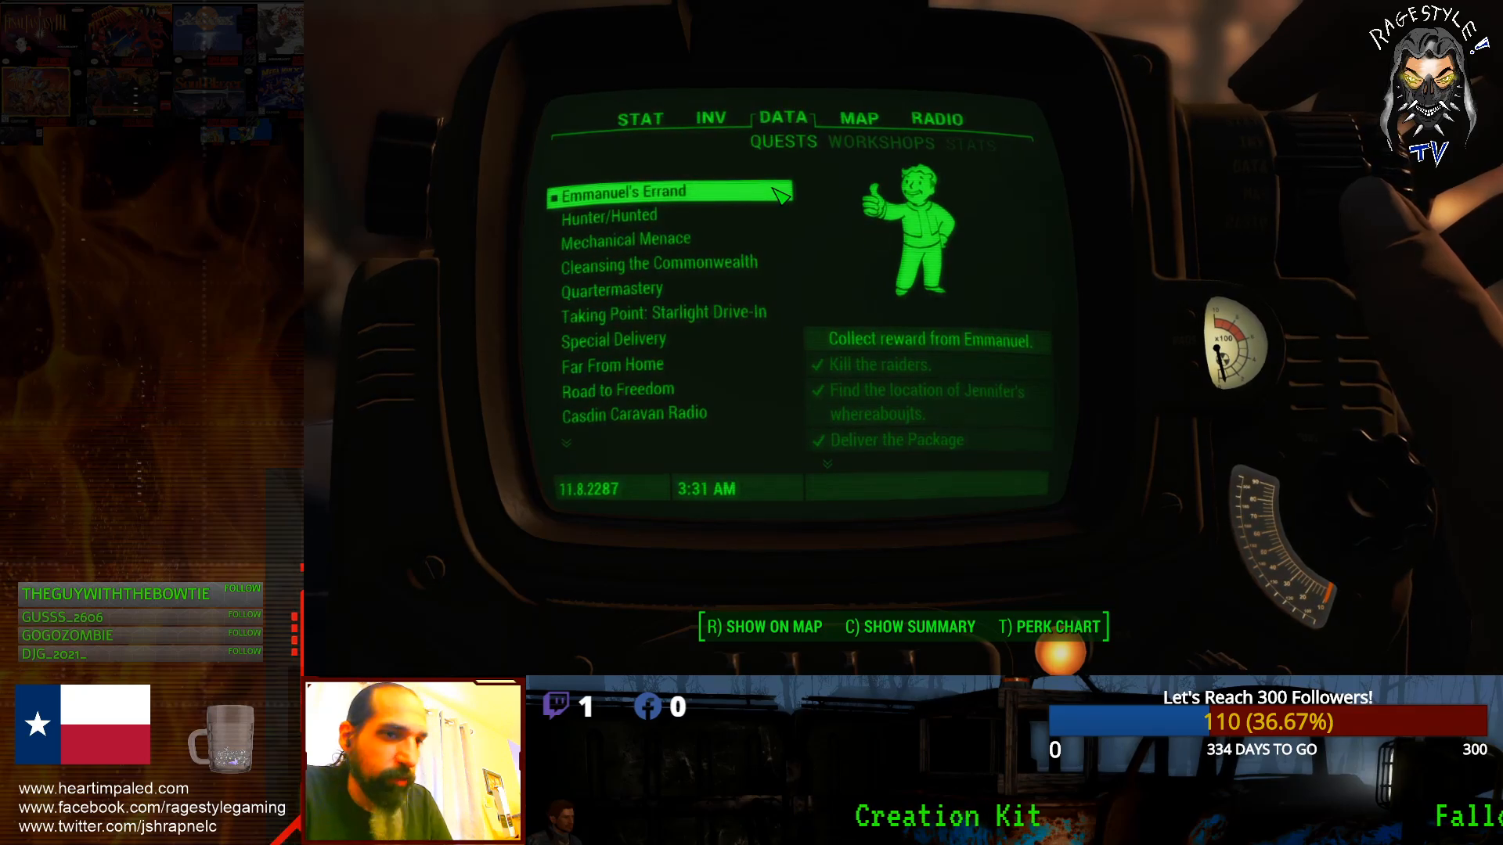
pyautogui.press('Tab')
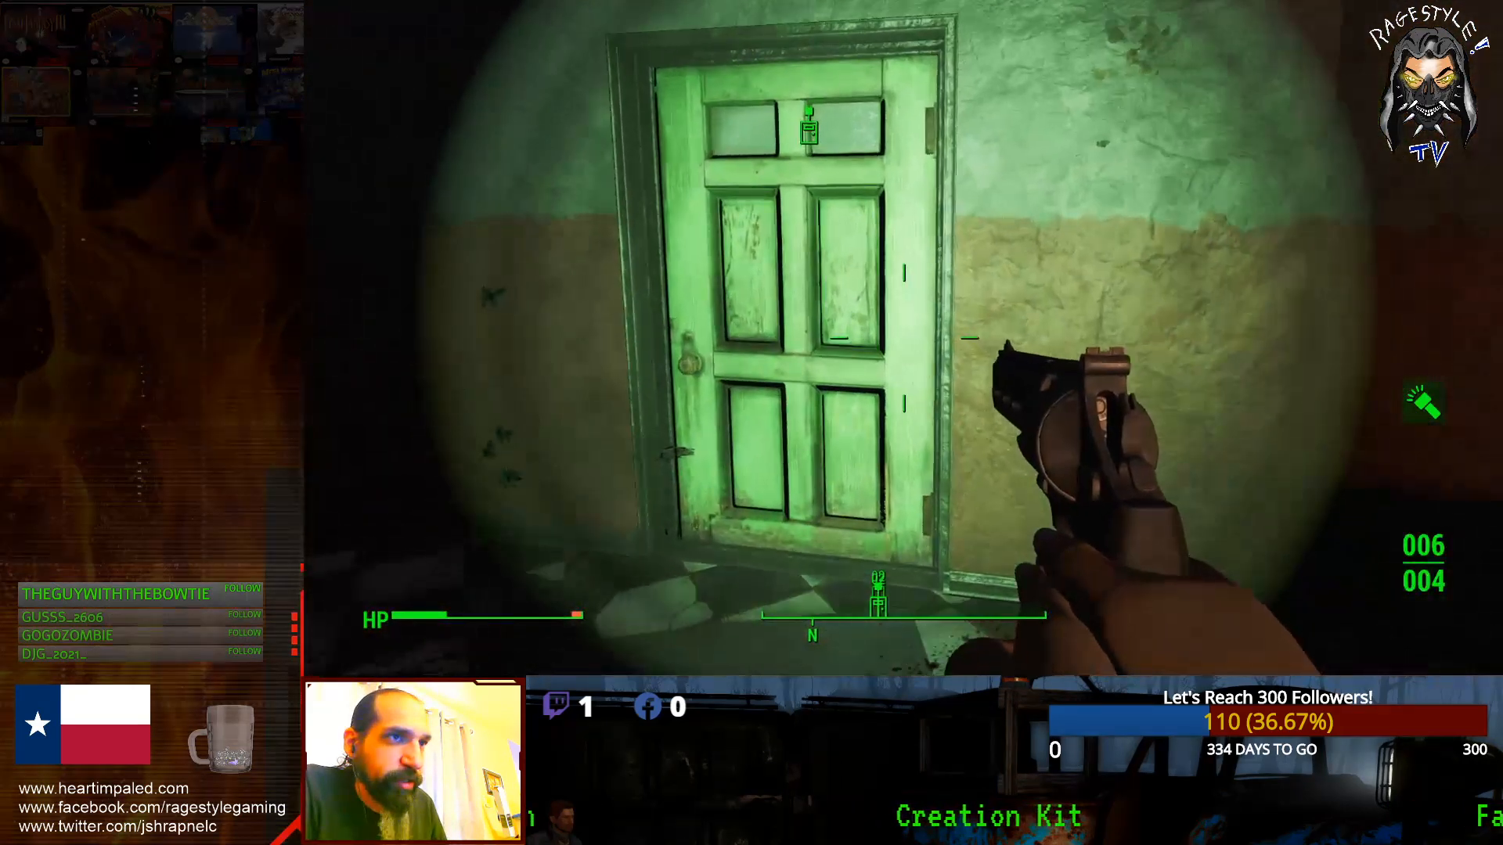
pyautogui.press('w')
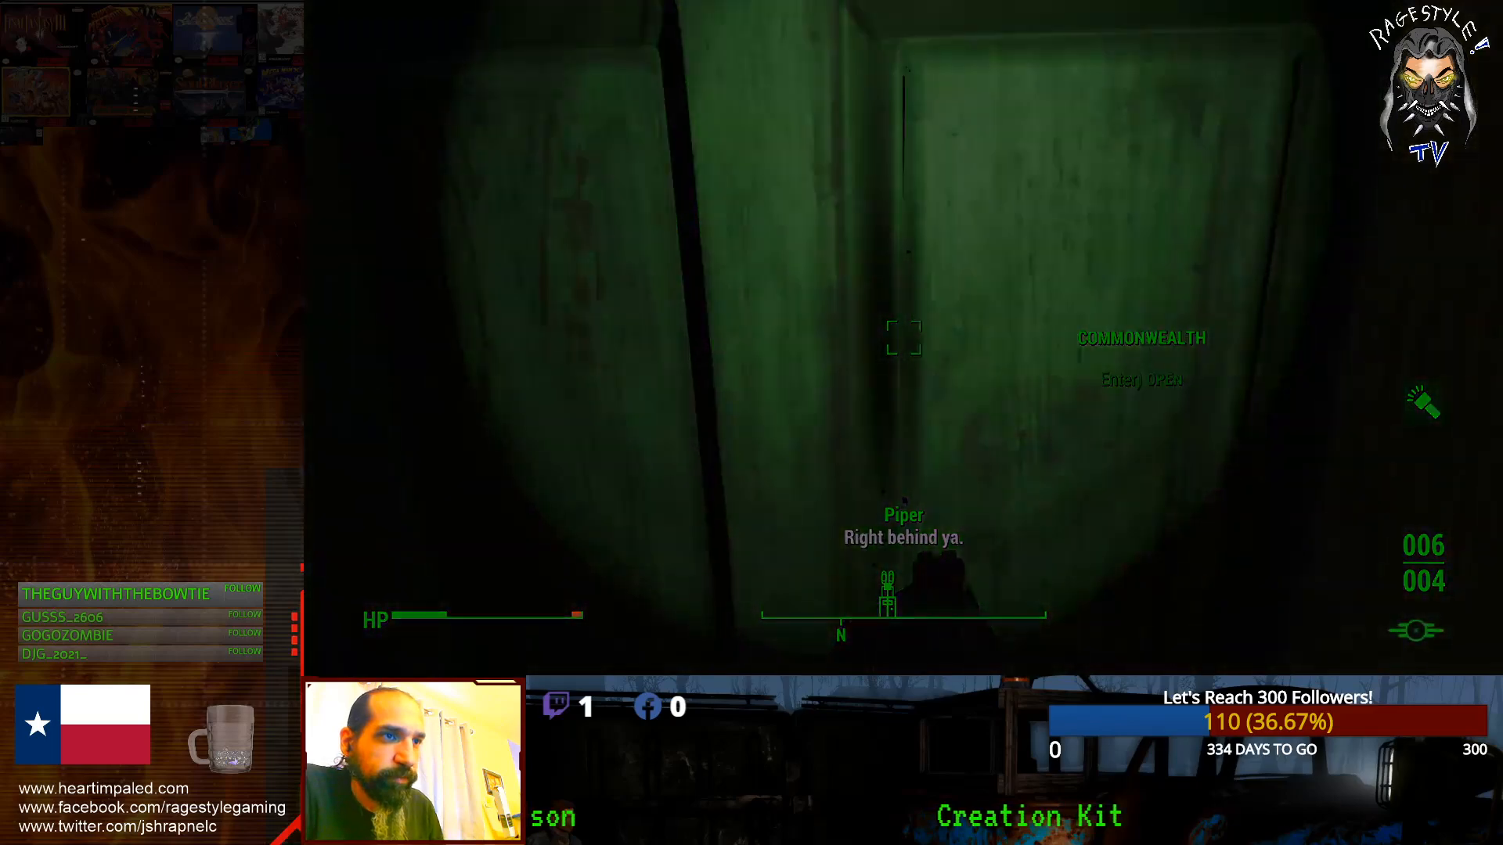
pyautogui.press('Return')
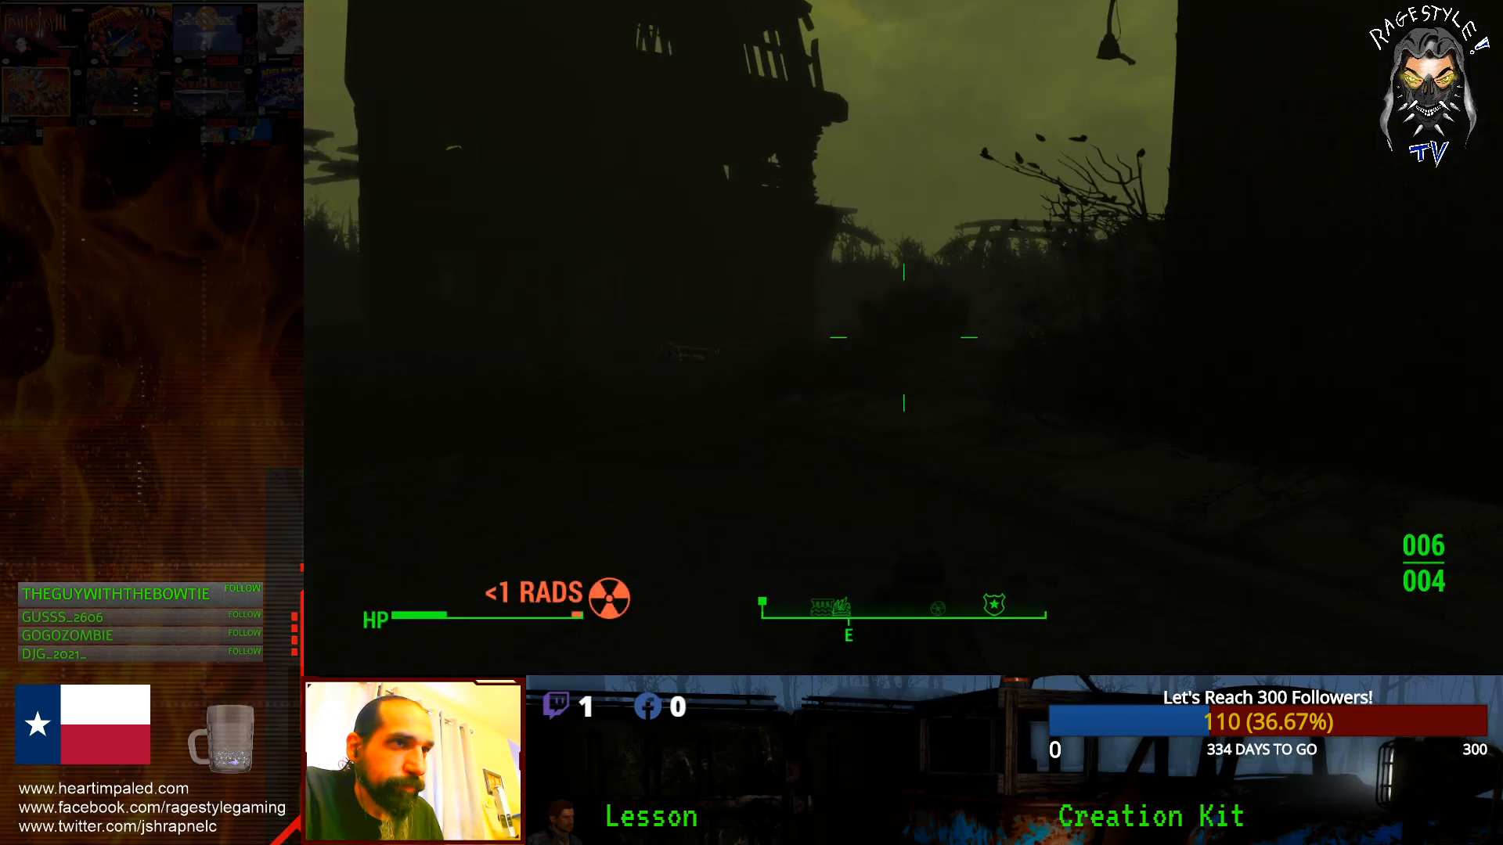
# Step: Travel through the dark streets to the porch of the ruined house and turn on the Pip-Boy light
pyautogui.press('w')
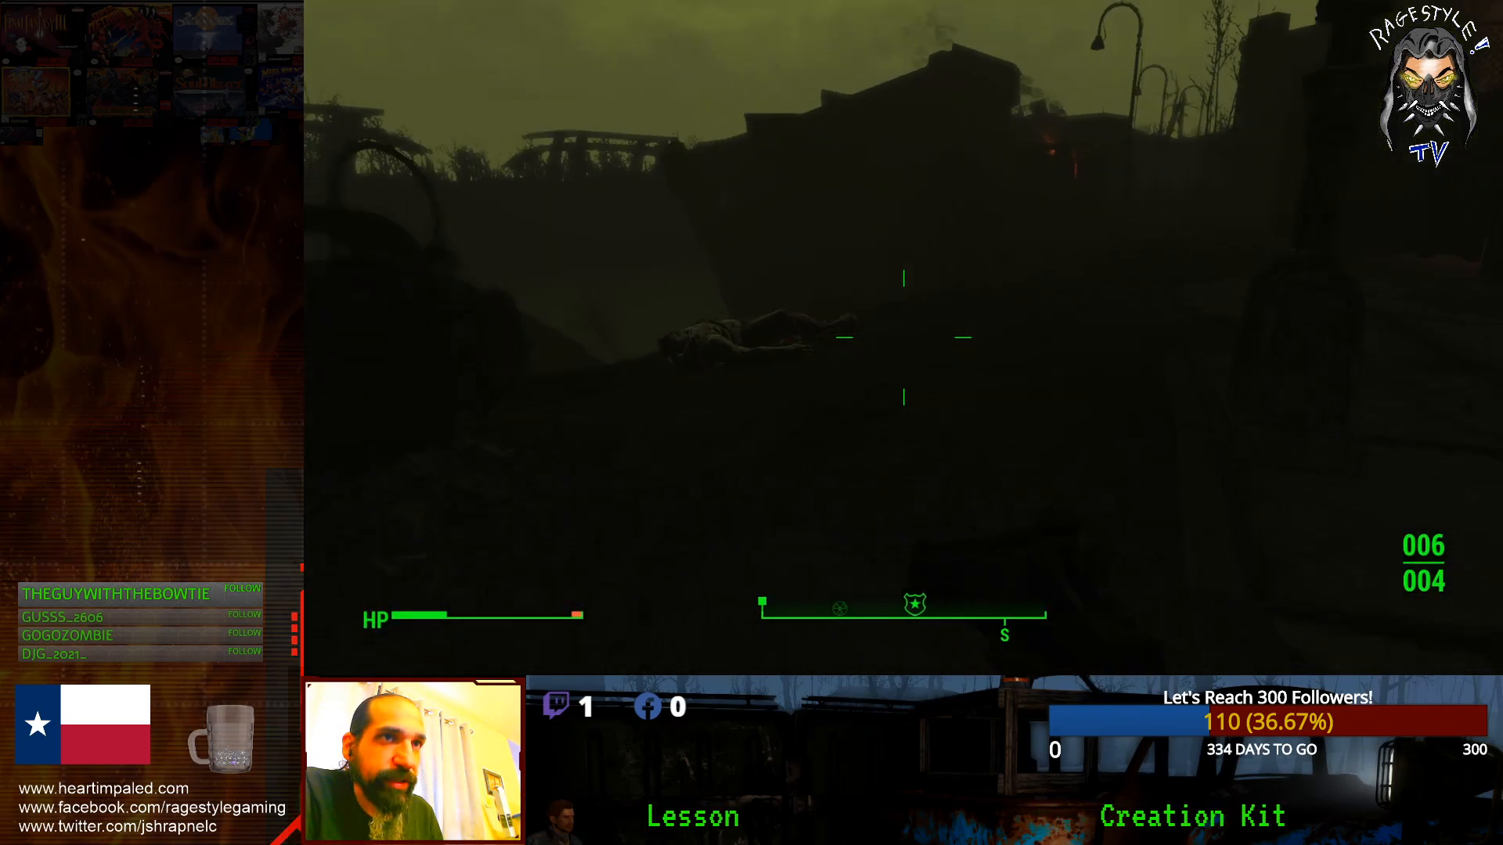
pyautogui.press('w')
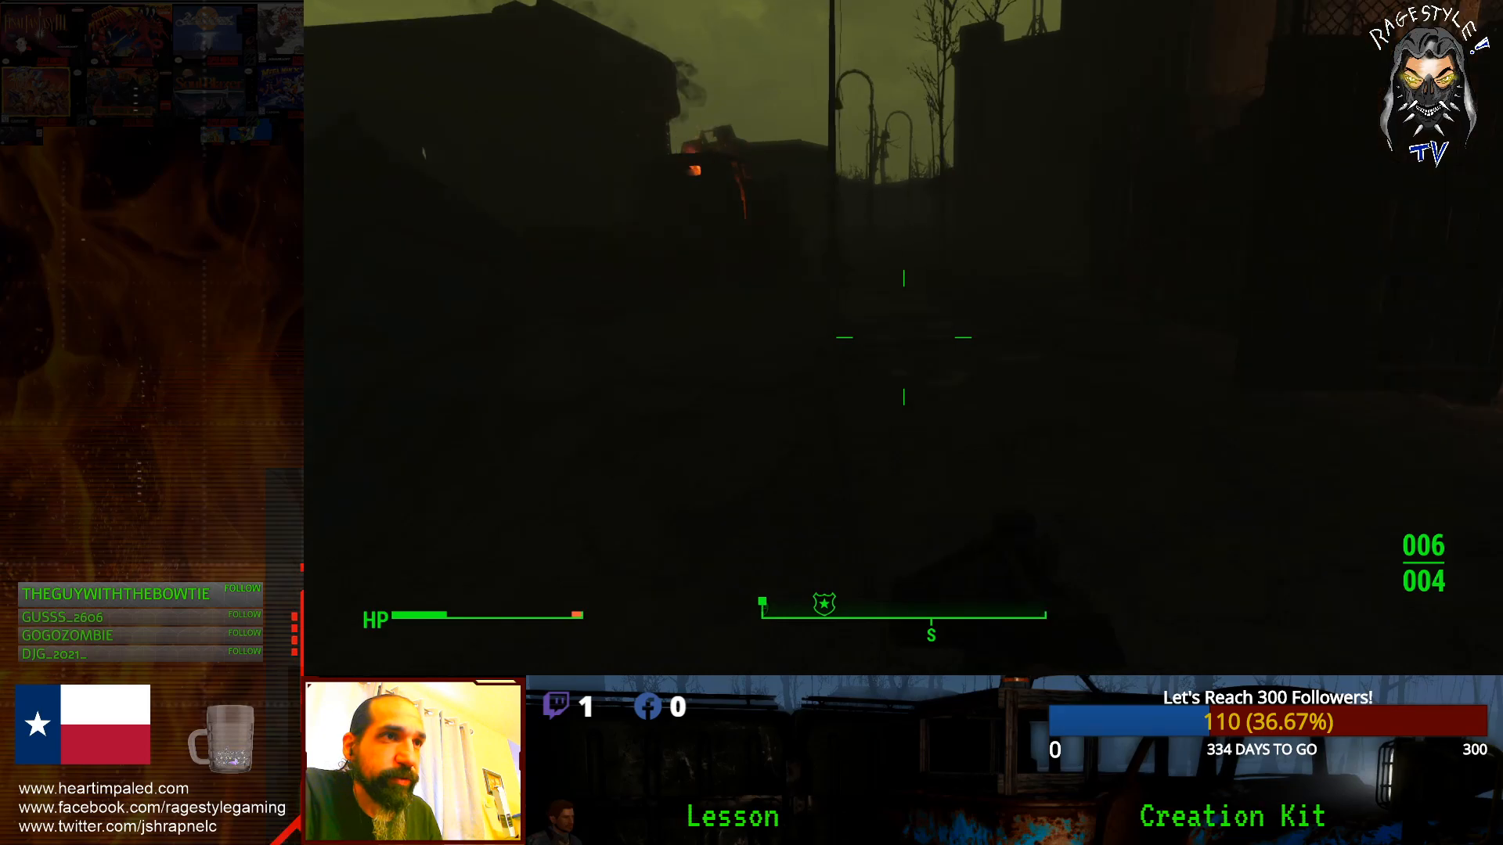
pyautogui.press('w')
pyautogui.press('w')
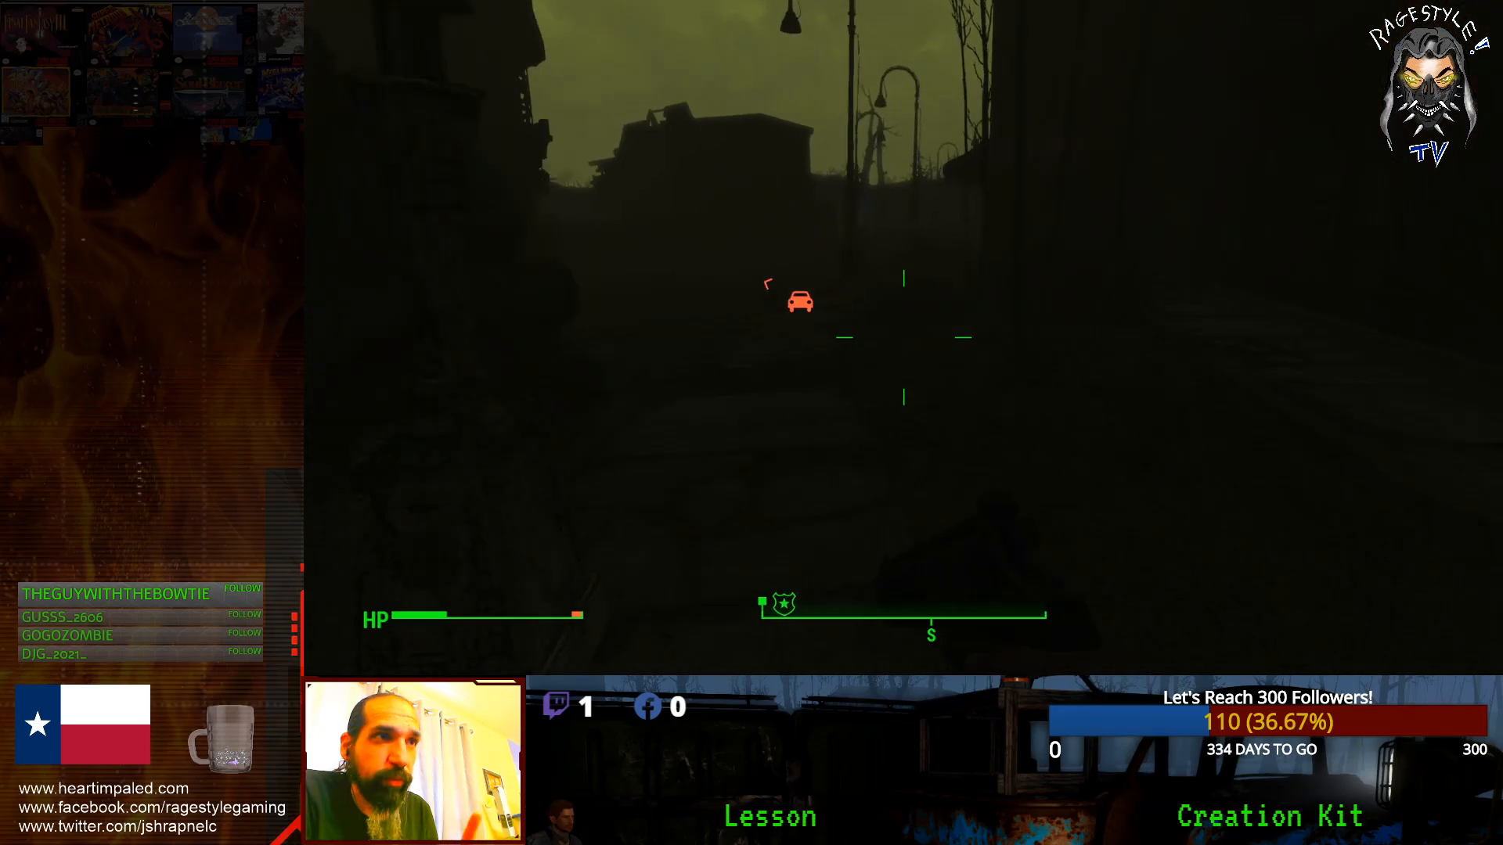
pyautogui.press('w')
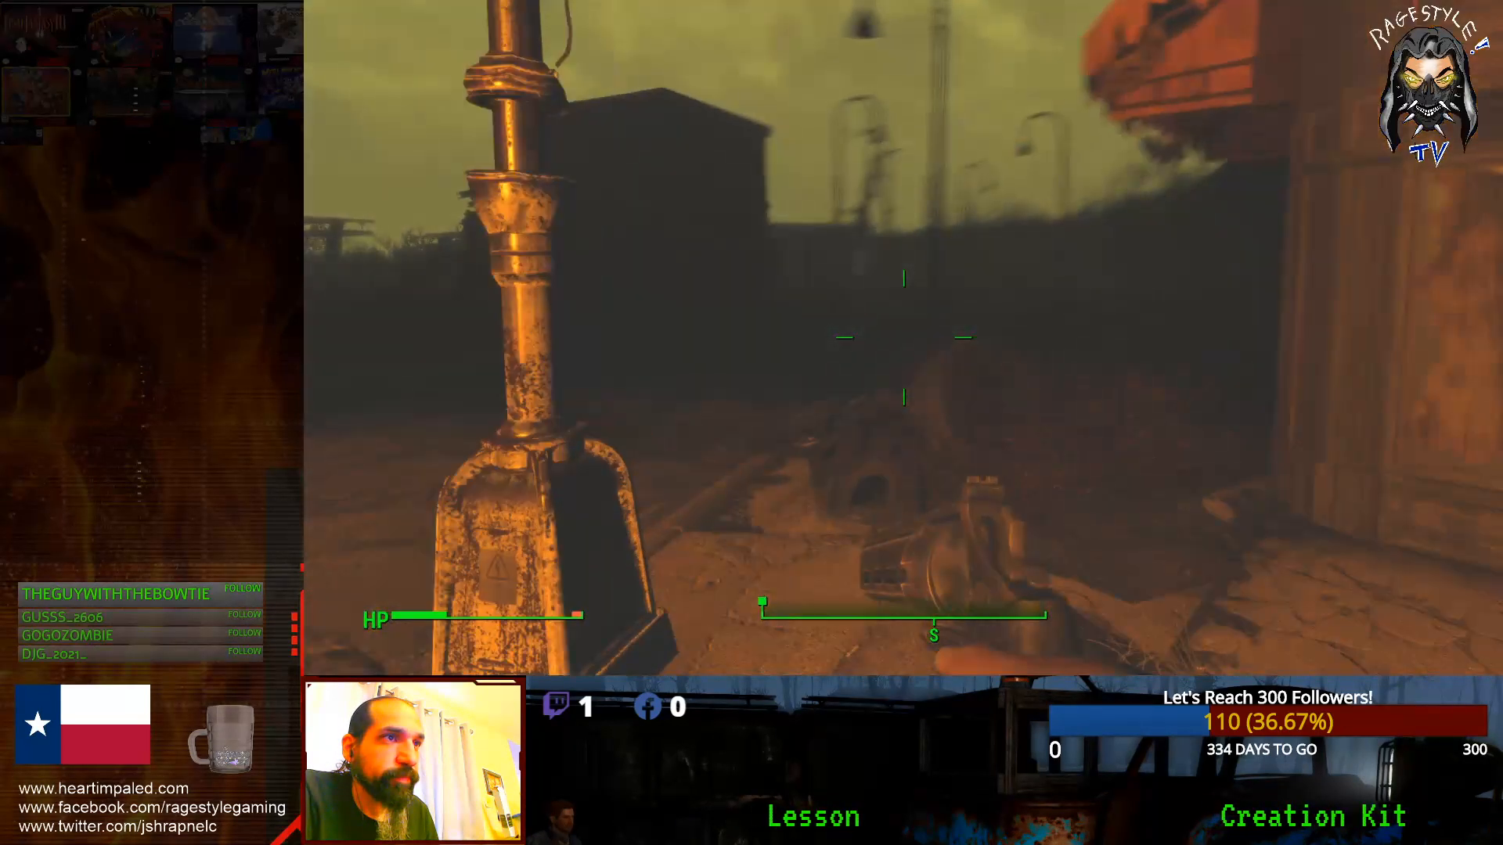
pyautogui.press('w')
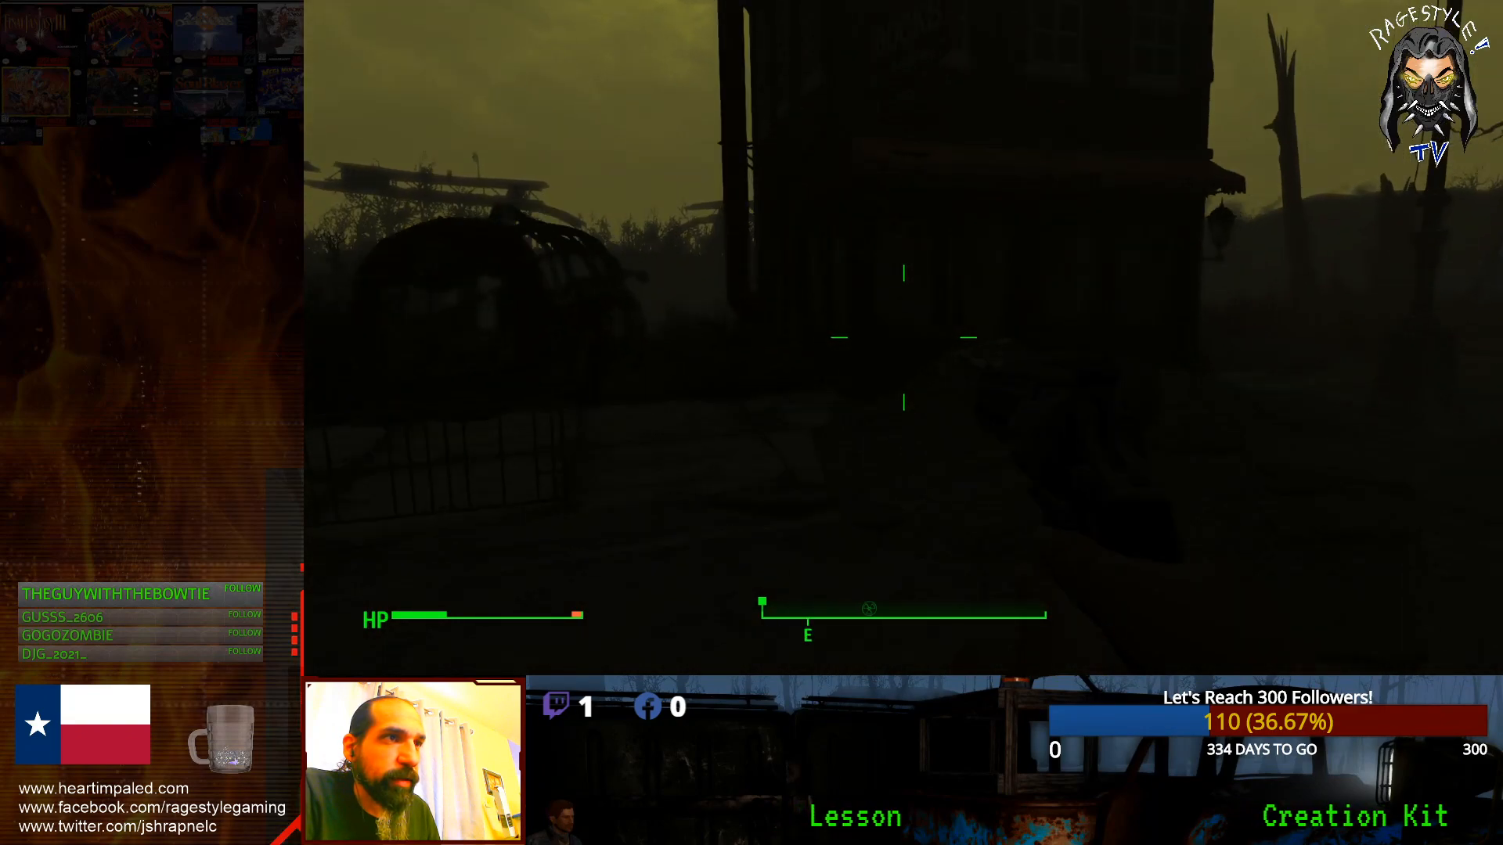
pyautogui.press('w')
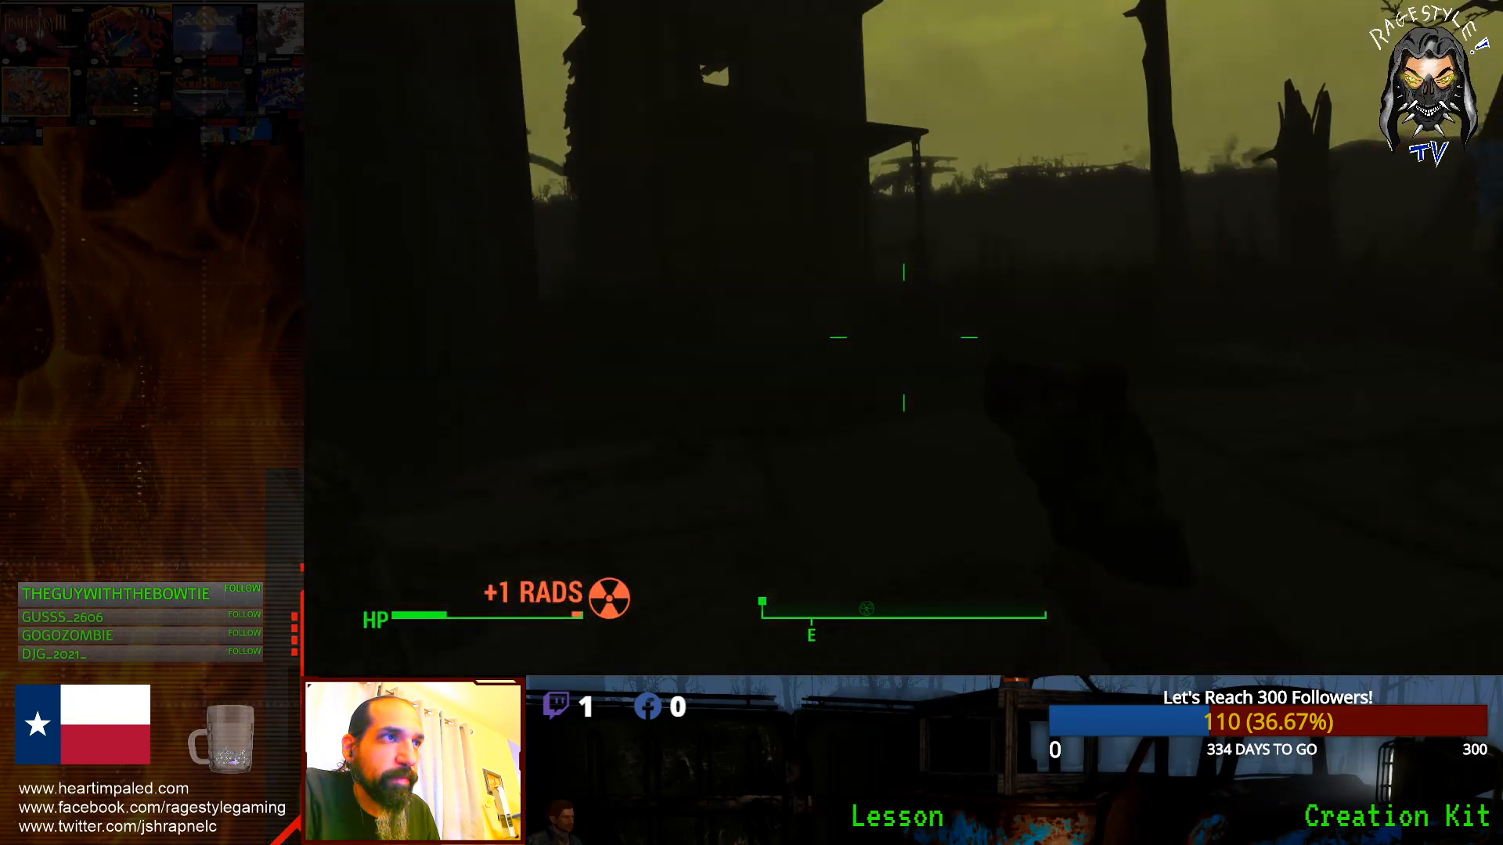
pyautogui.press('w')
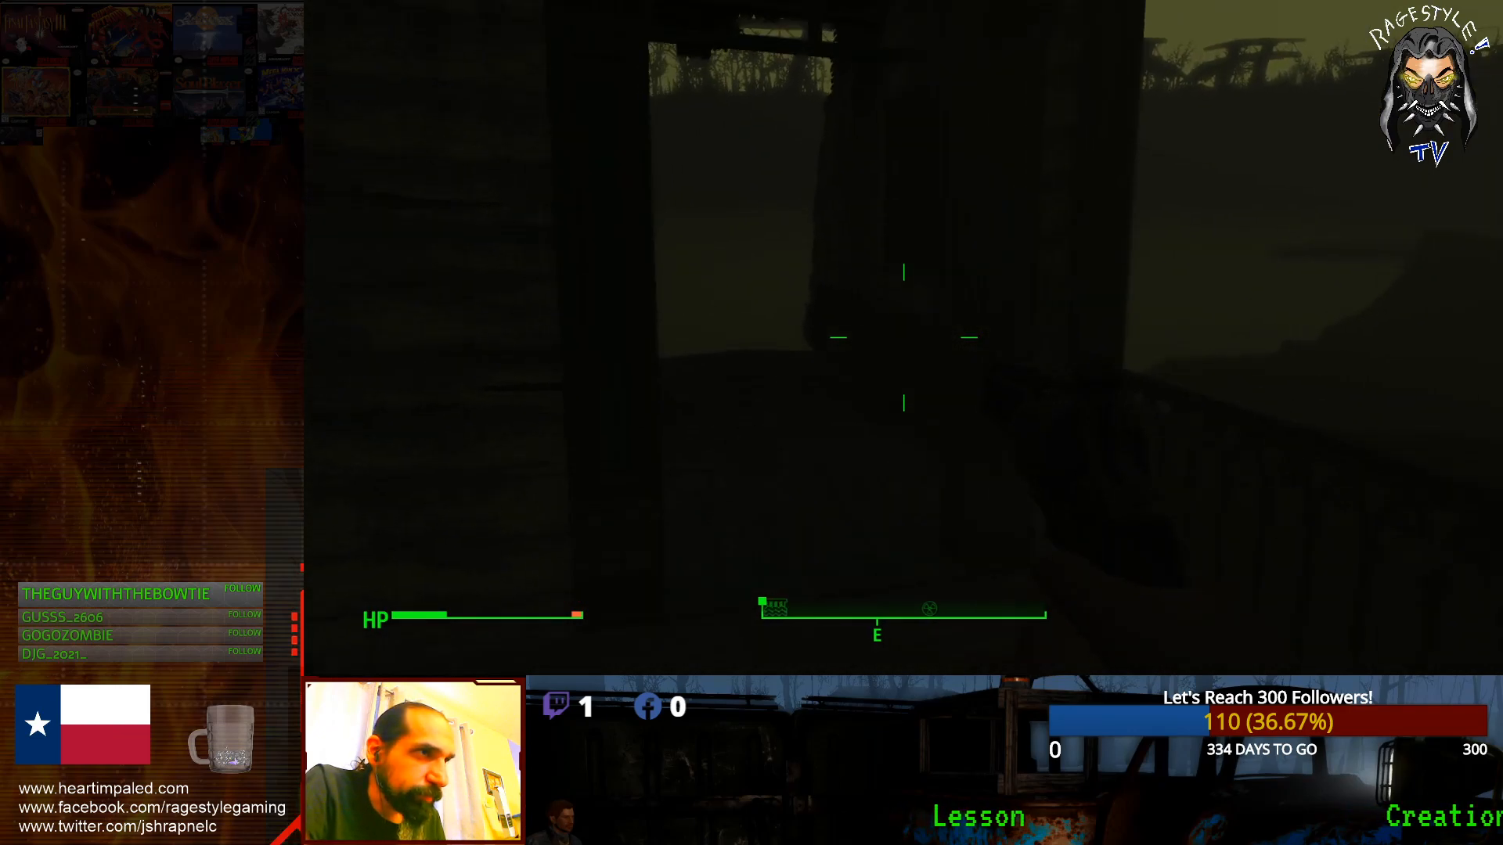
pyautogui.press('Tab')
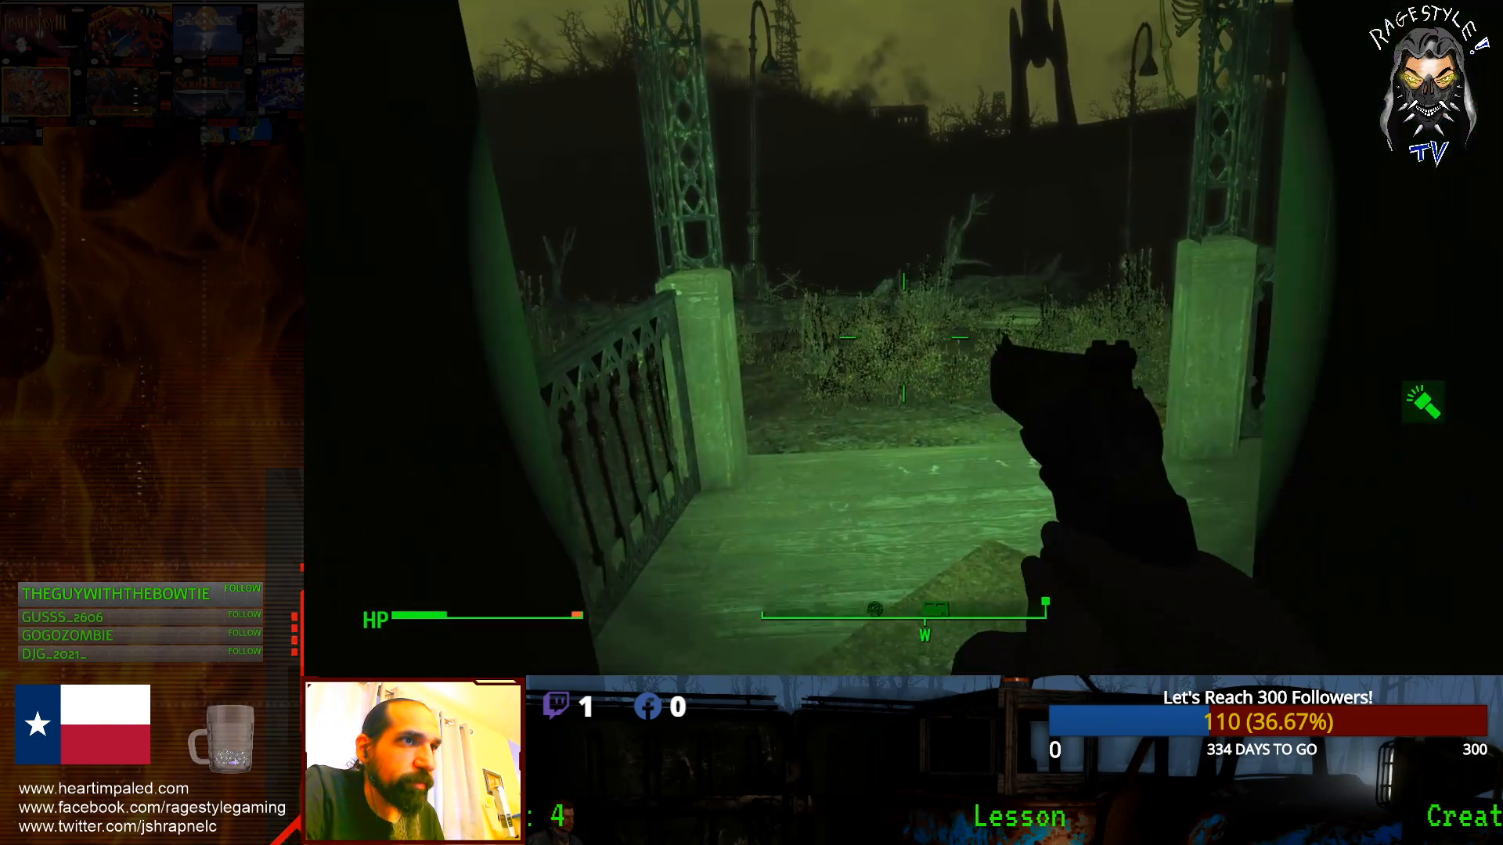
# Step: Look around the ruined house and the street by the bookstore, and check the current objective of Emmanuel's Errand
pyautogui.press('w')
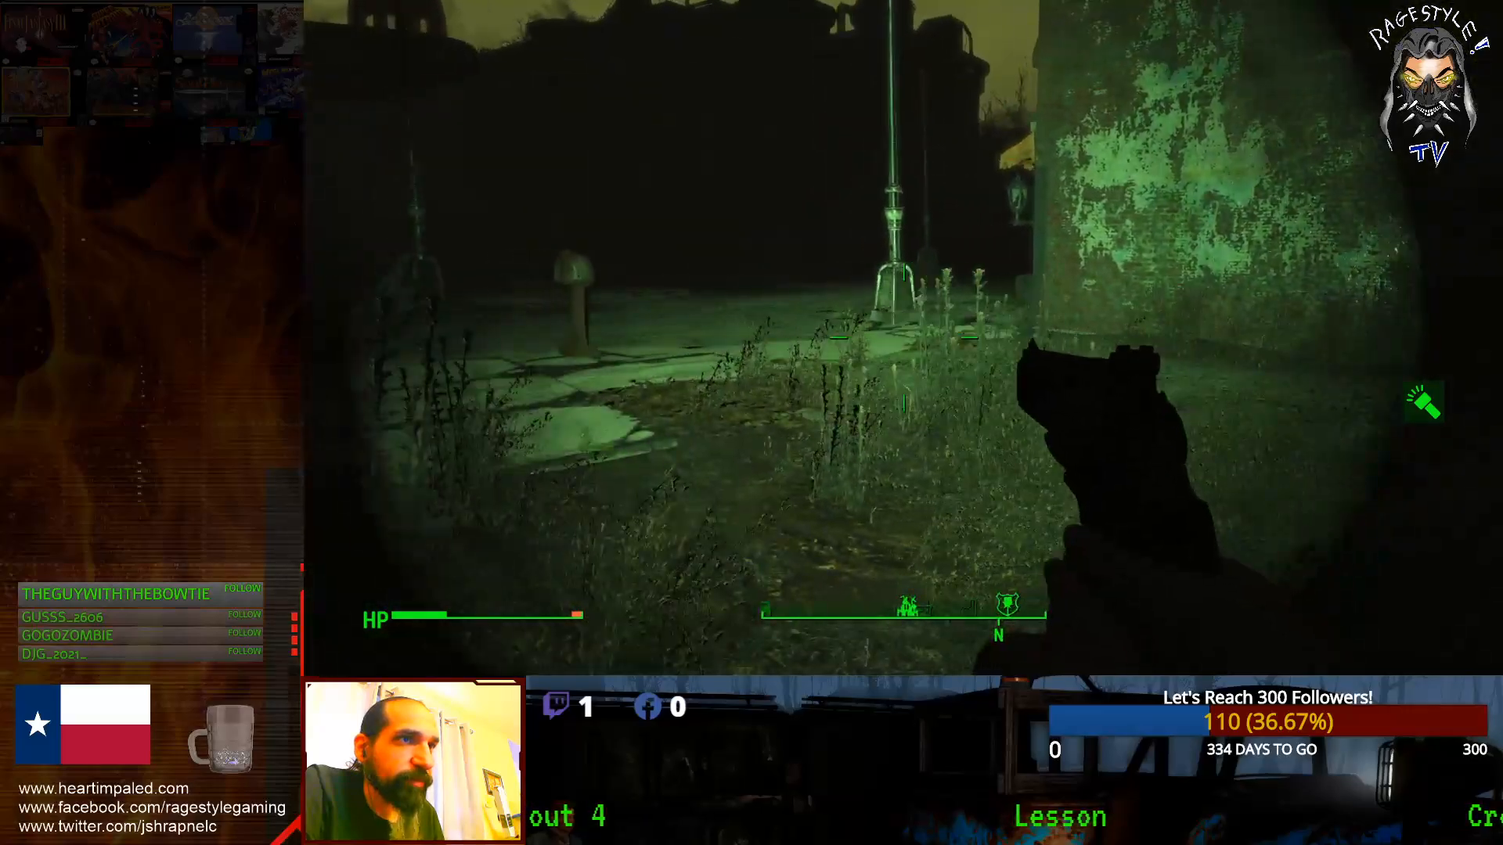
pyautogui.press('w')
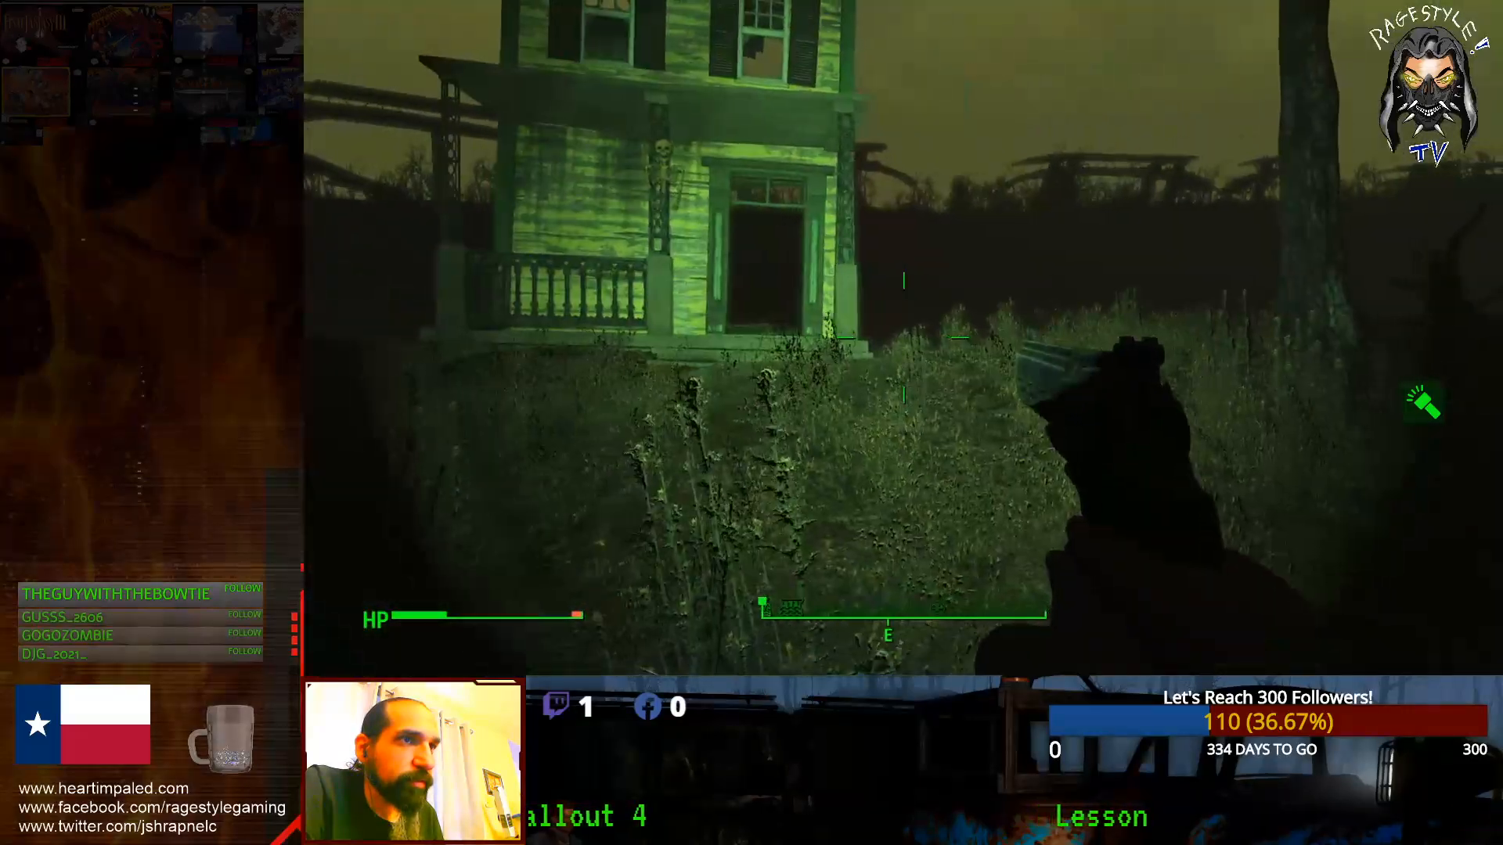
pyautogui.press('w')
pyautogui.press('w')
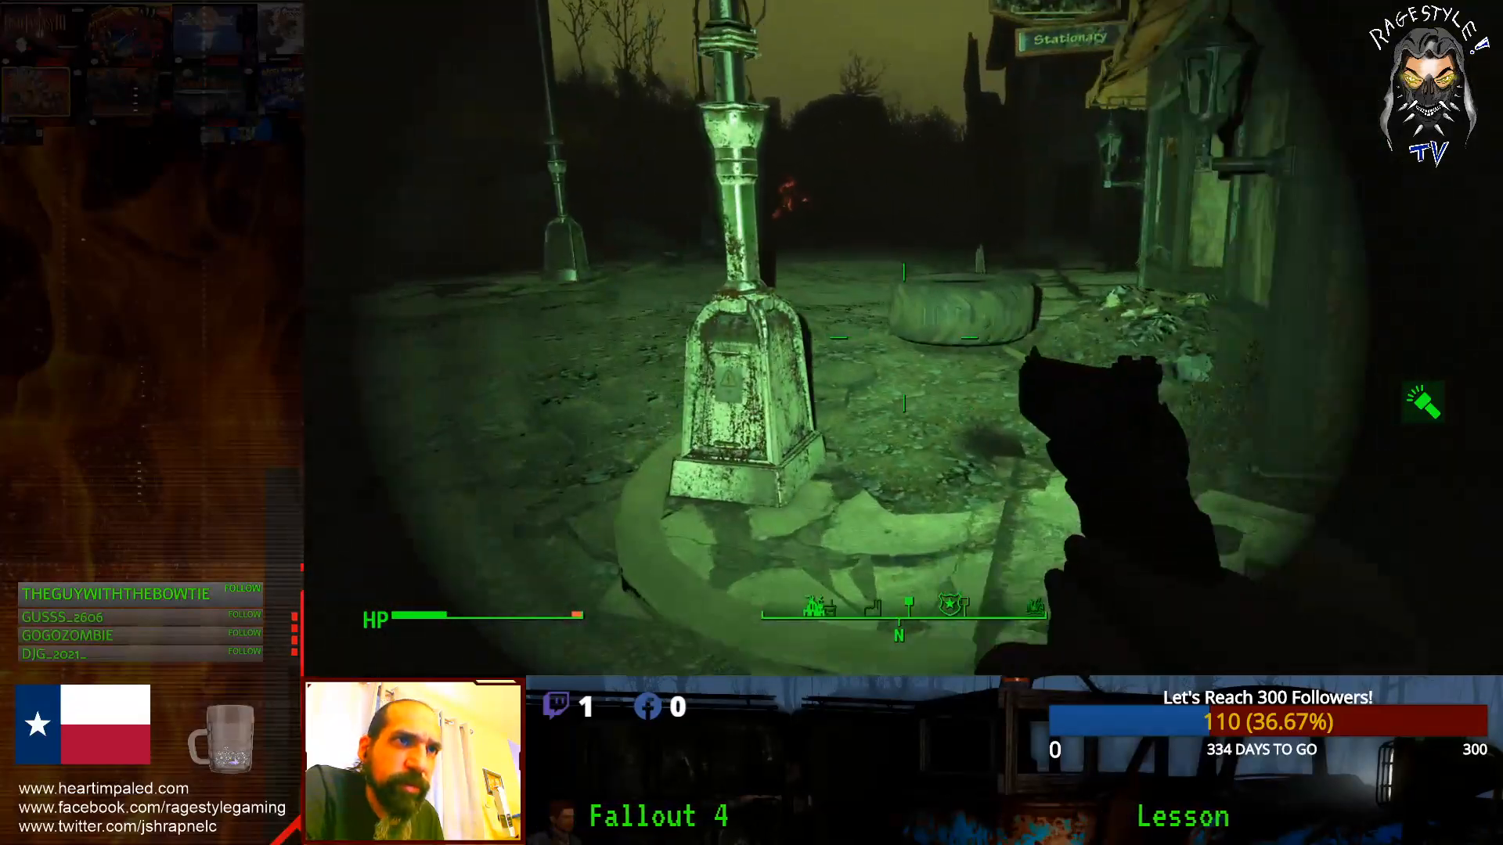
pyautogui.press('w')
pyautogui.press('a')
pyautogui.press('w')
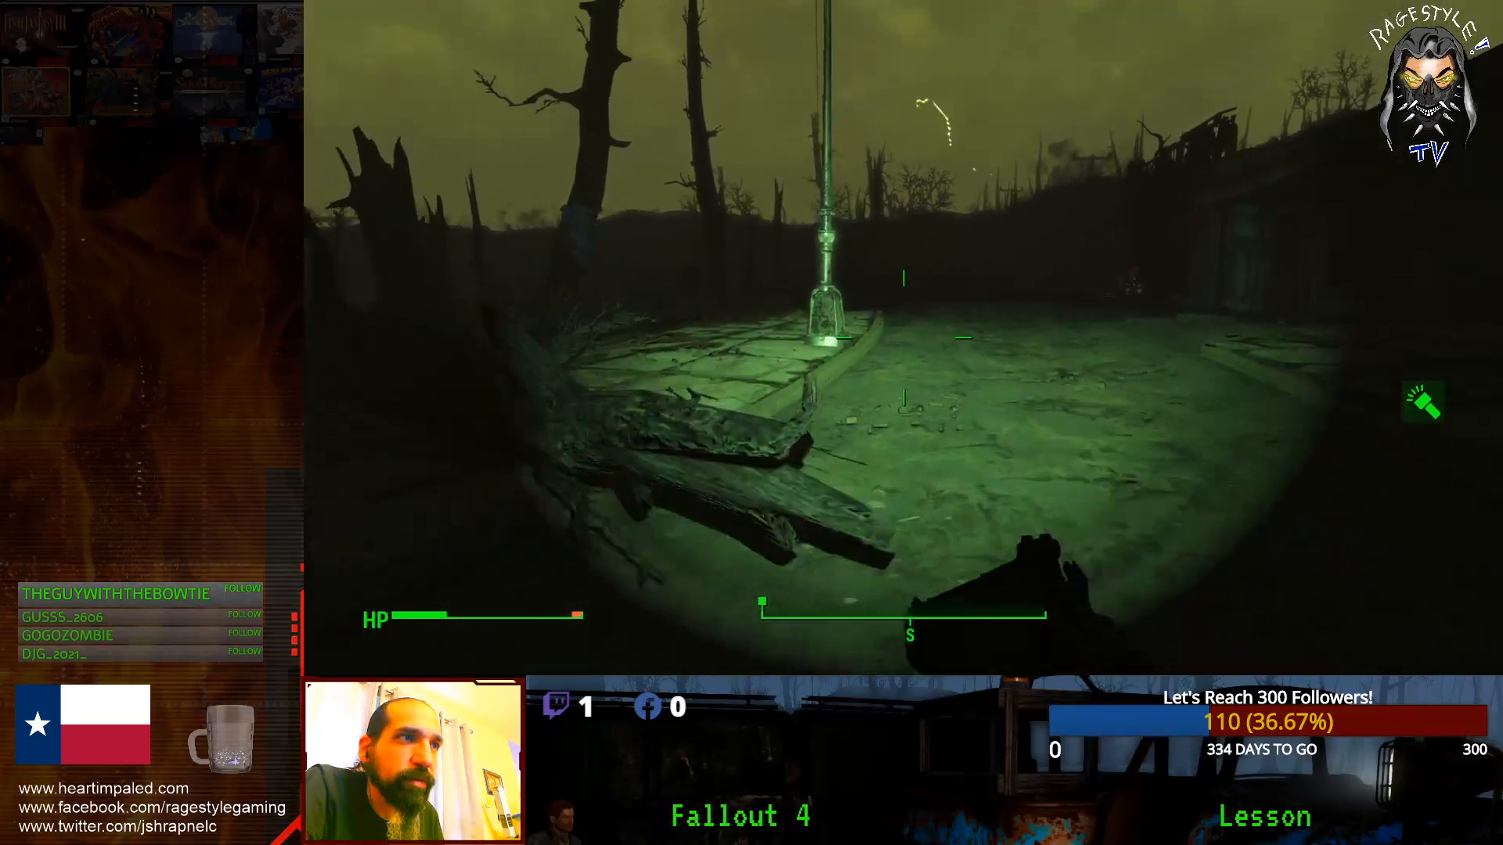
pyautogui.press('w')
pyautogui.press('Tab')
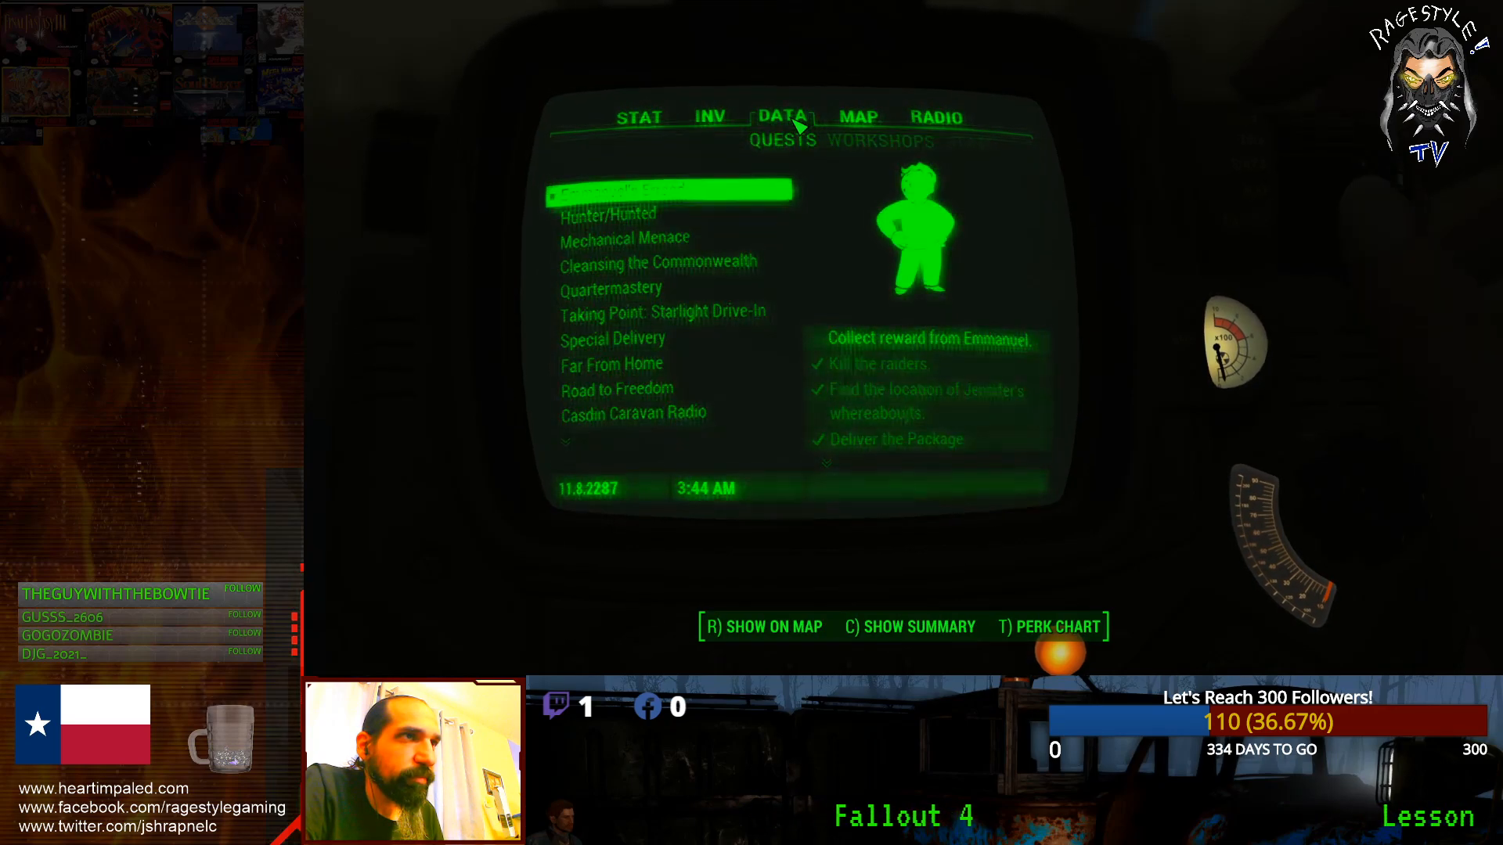
pyautogui.press('Tab')
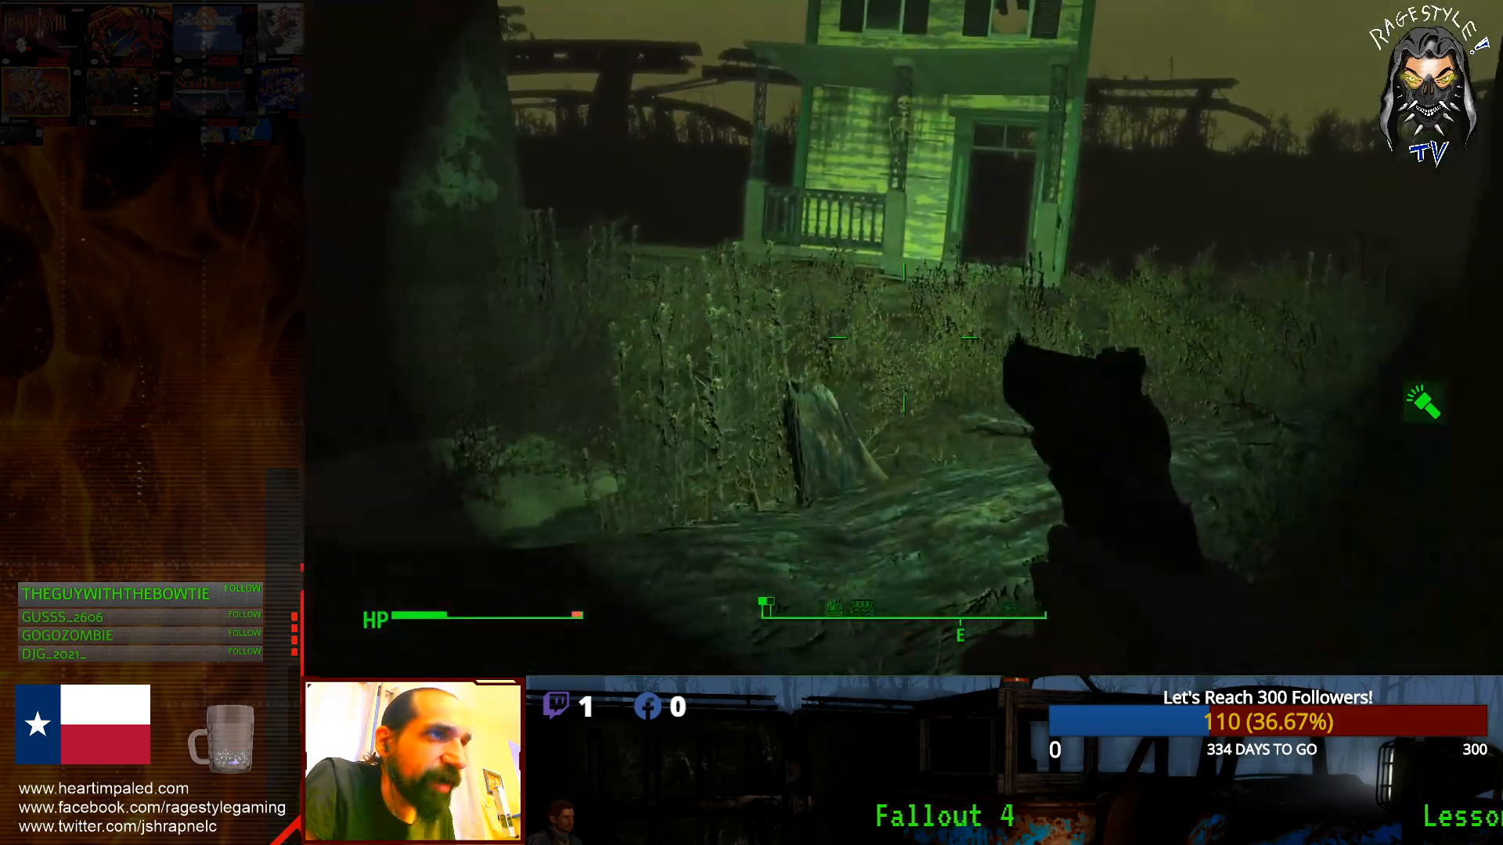
# Step: Explore the ruined house, the rocky ground behind it and the dark streets between the bookstore and the police station
pyautogui.press('w')
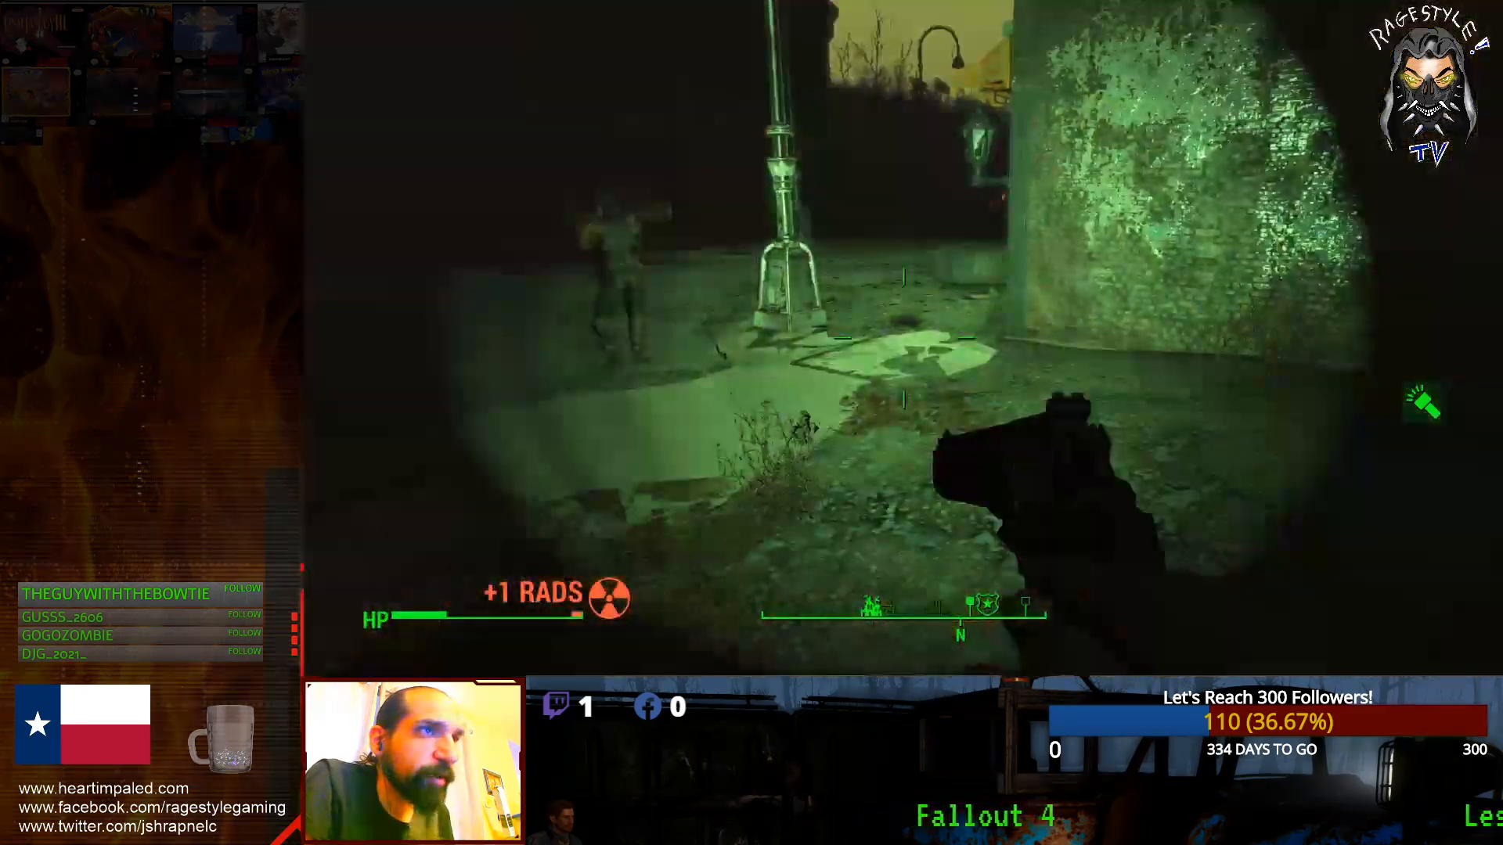
pyautogui.press('w')
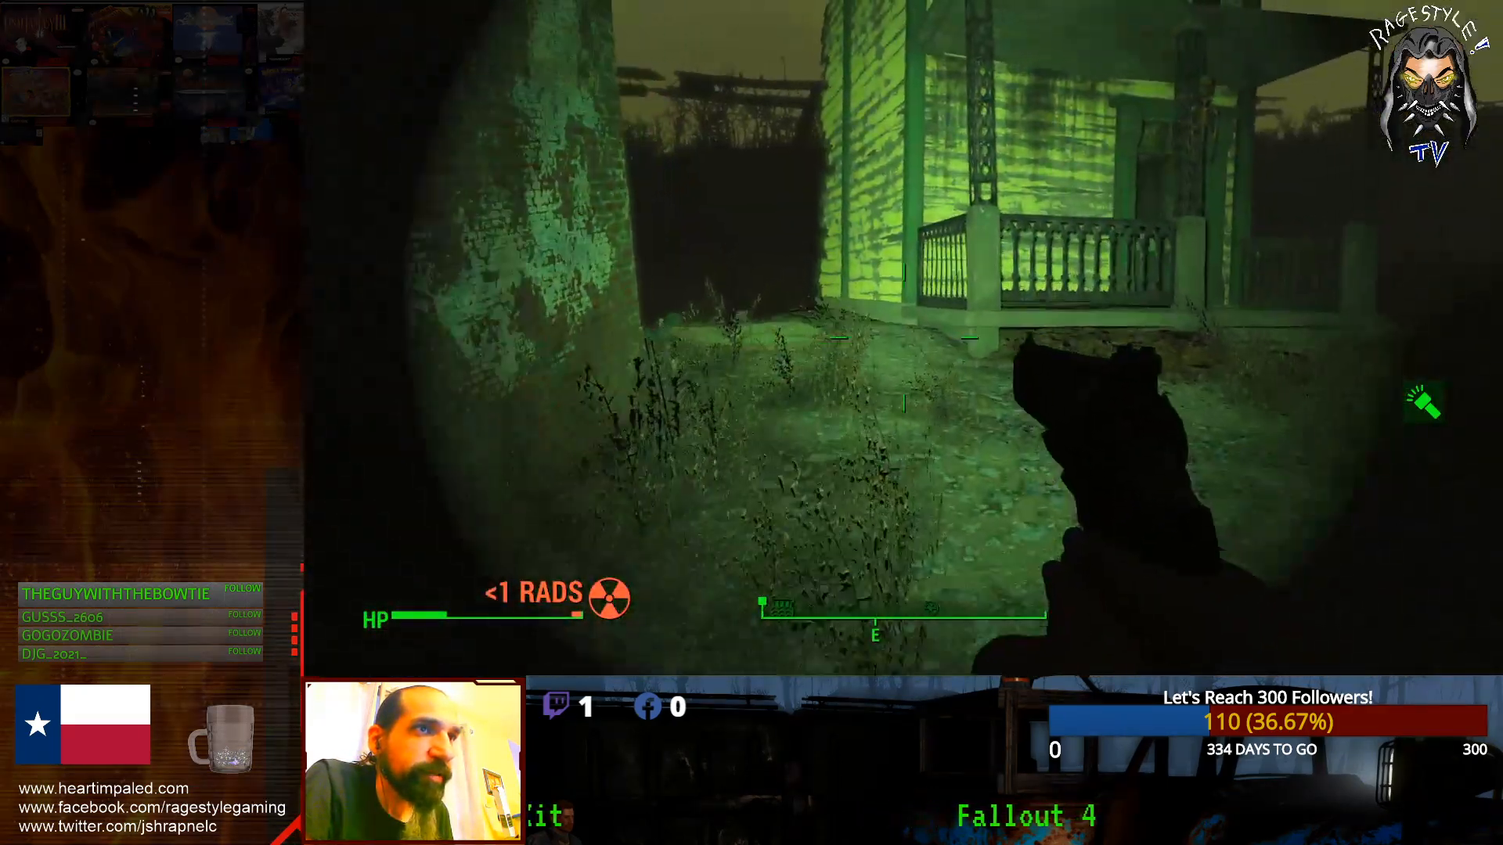
pyautogui.press('w')
pyautogui.press('w')
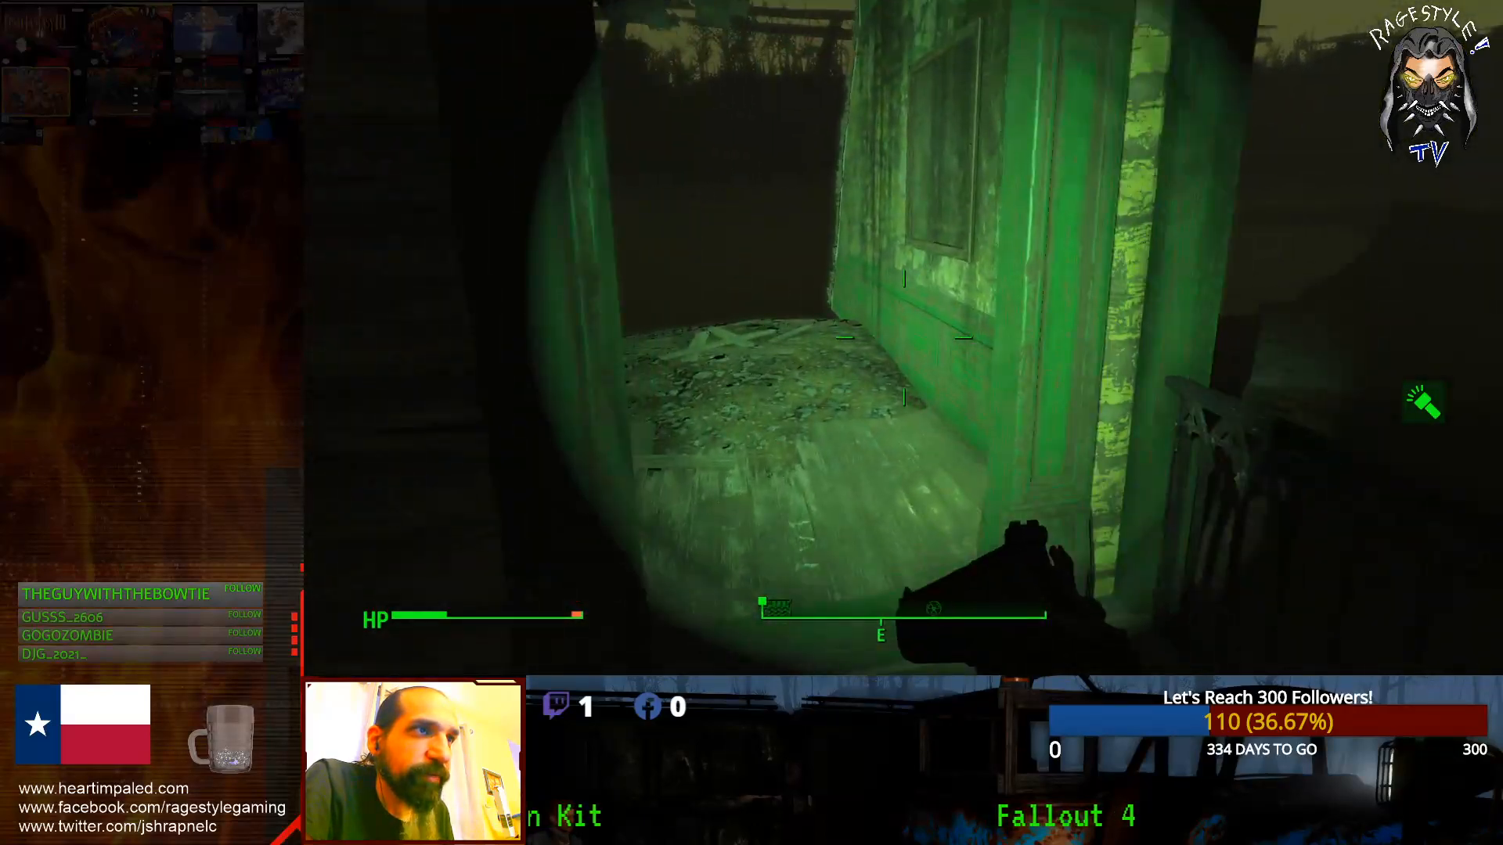
pyautogui.press('w')
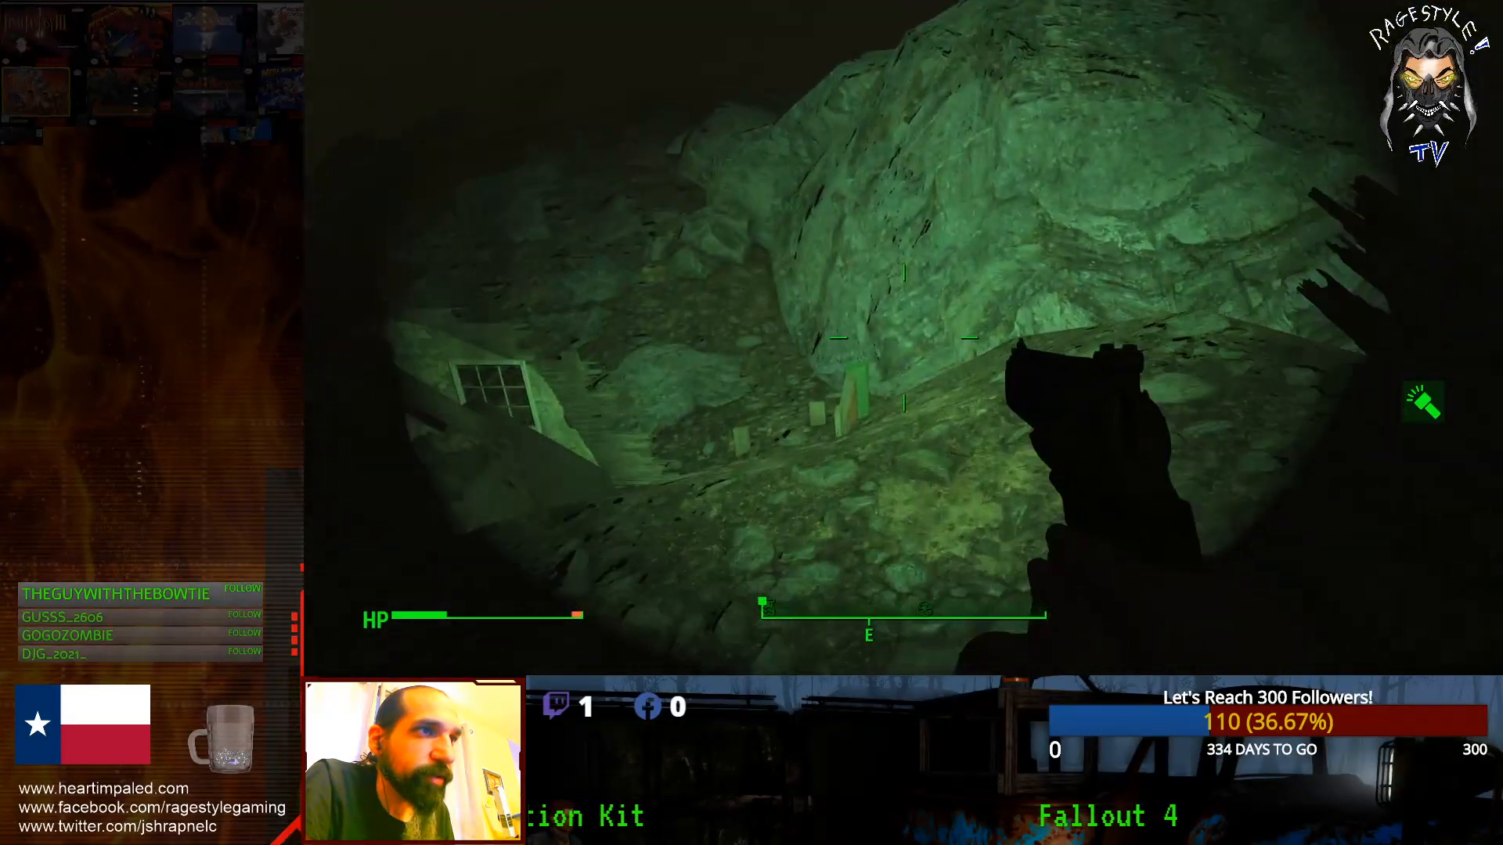
pyautogui.press('w')
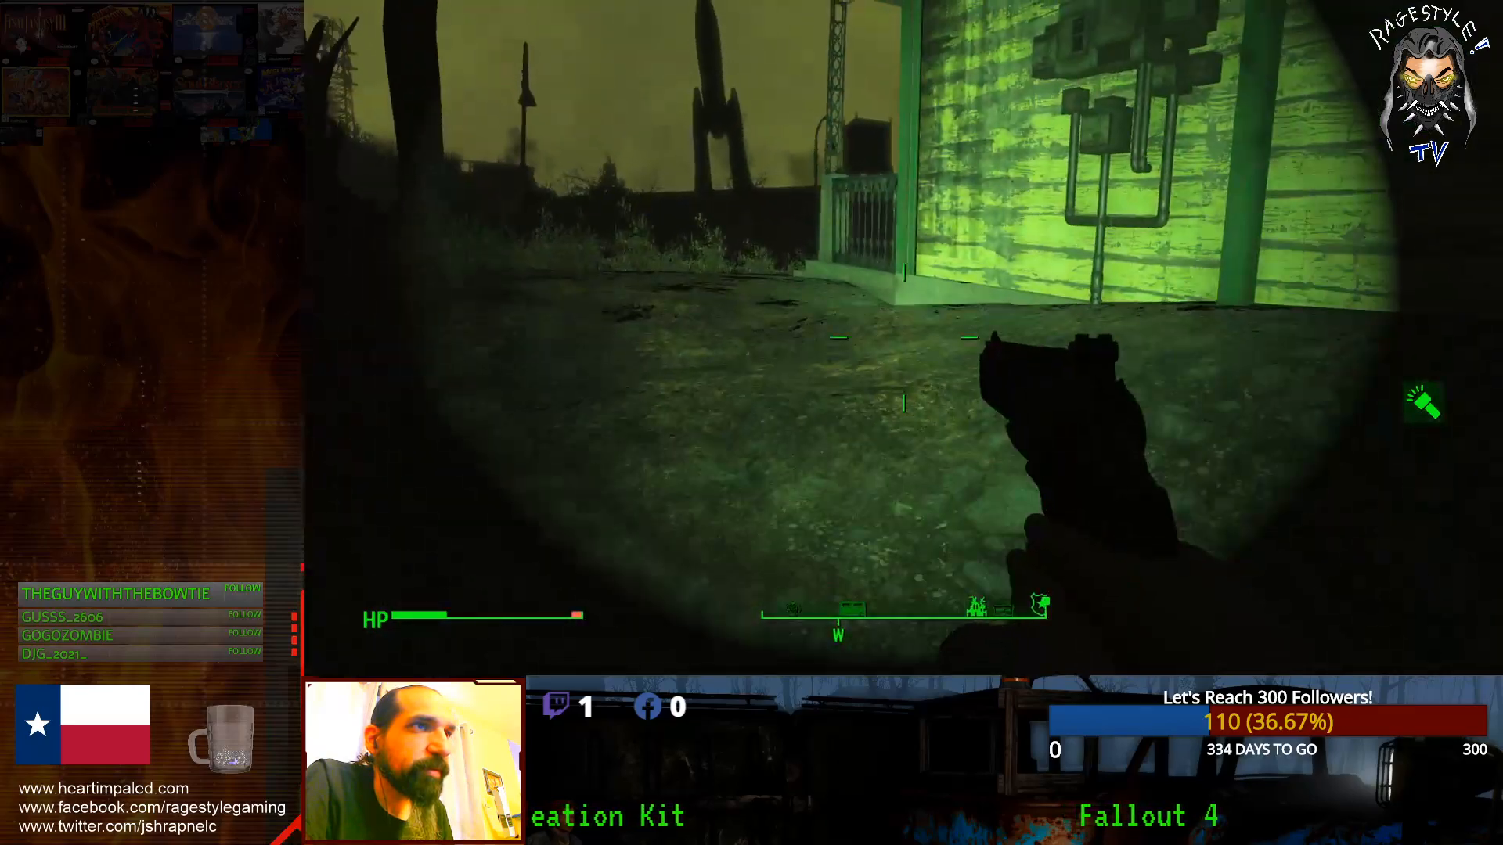
pyautogui.press('w')
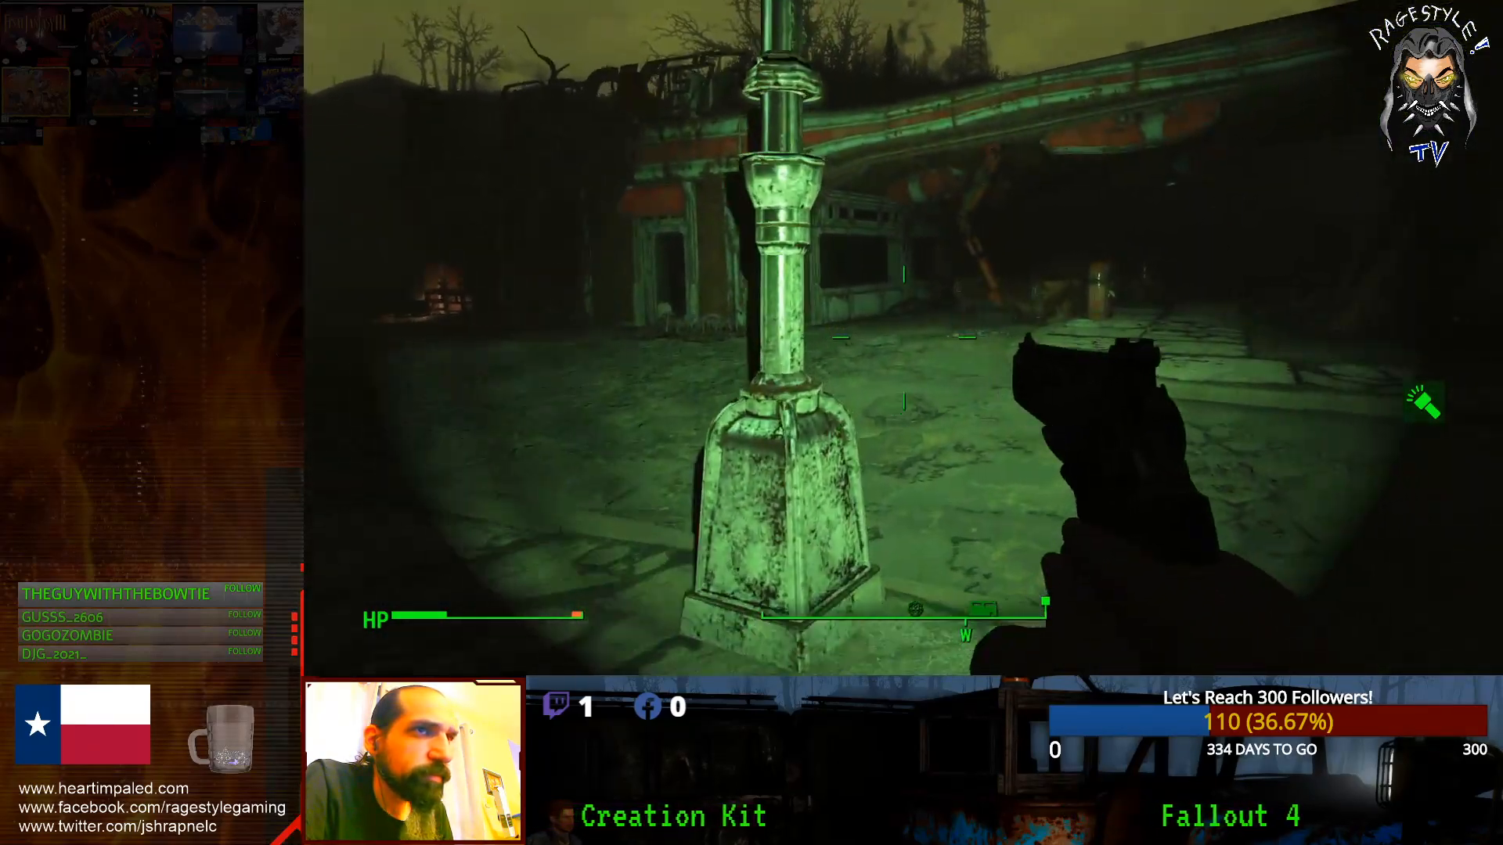
pyautogui.press('w')
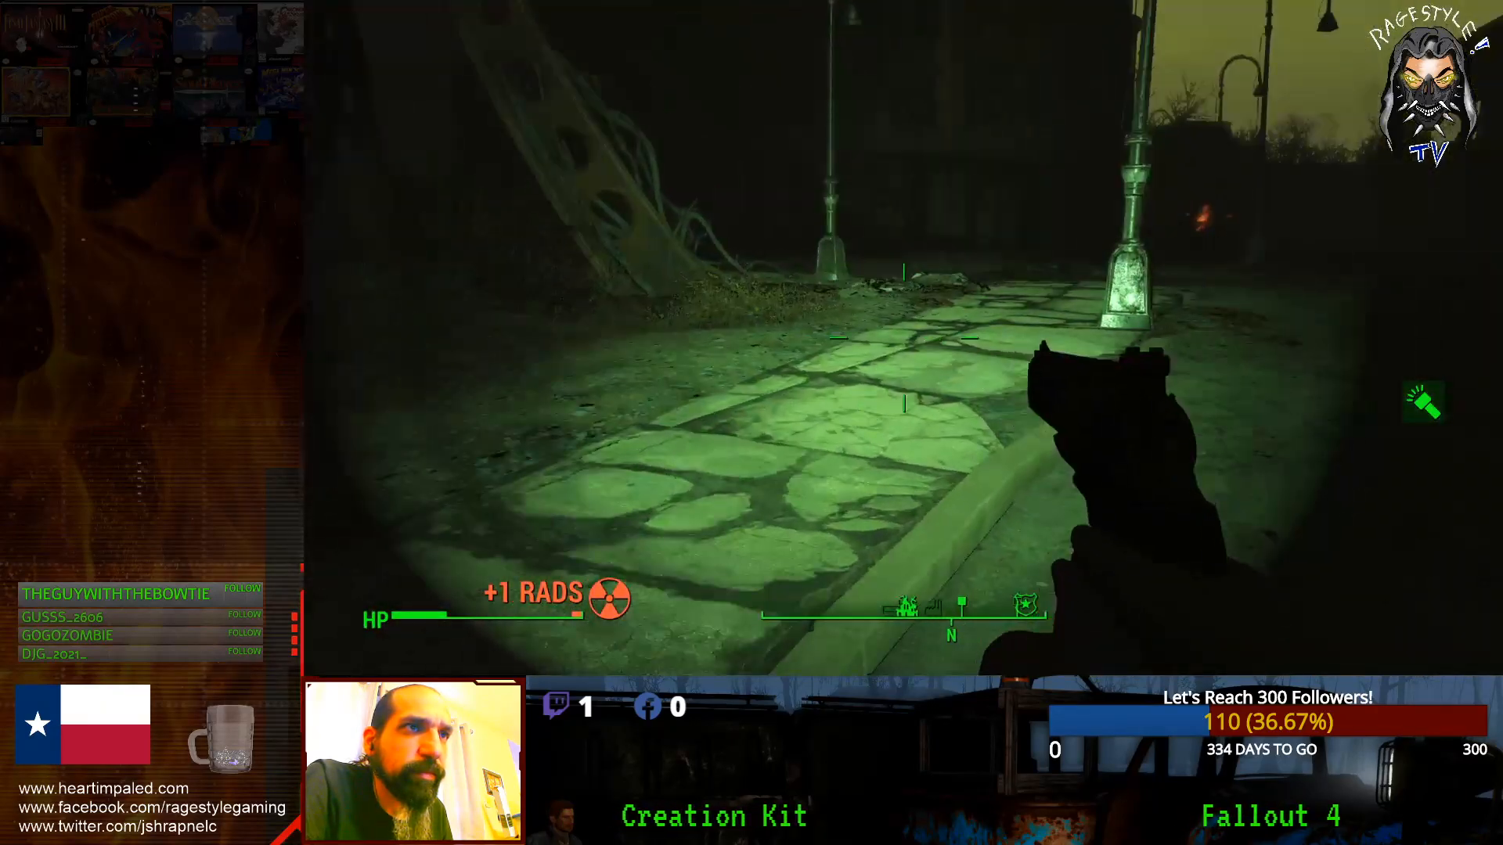
pyautogui.press('w')
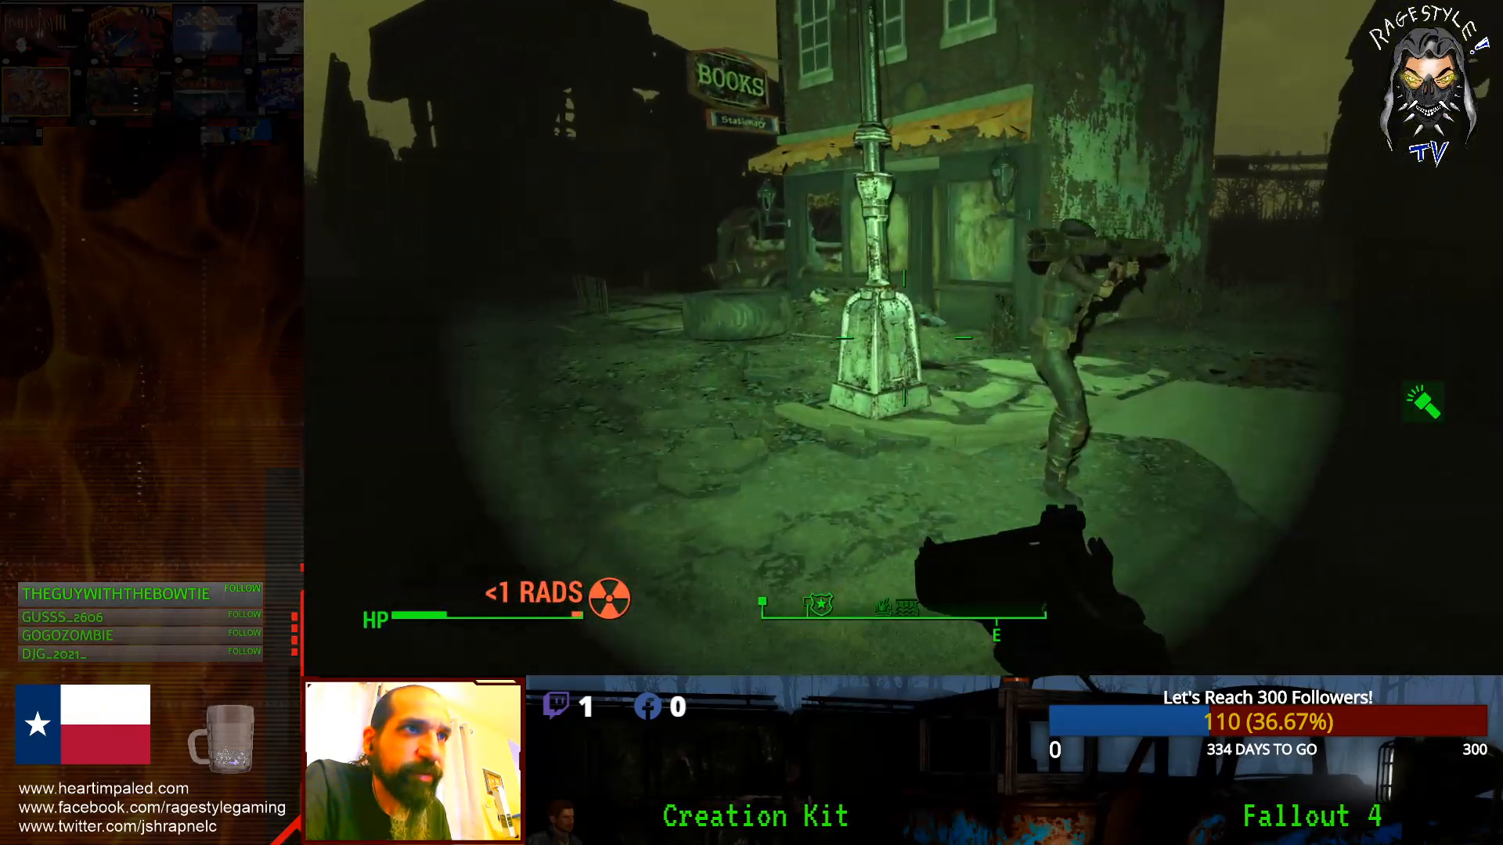
pyautogui.press('w')
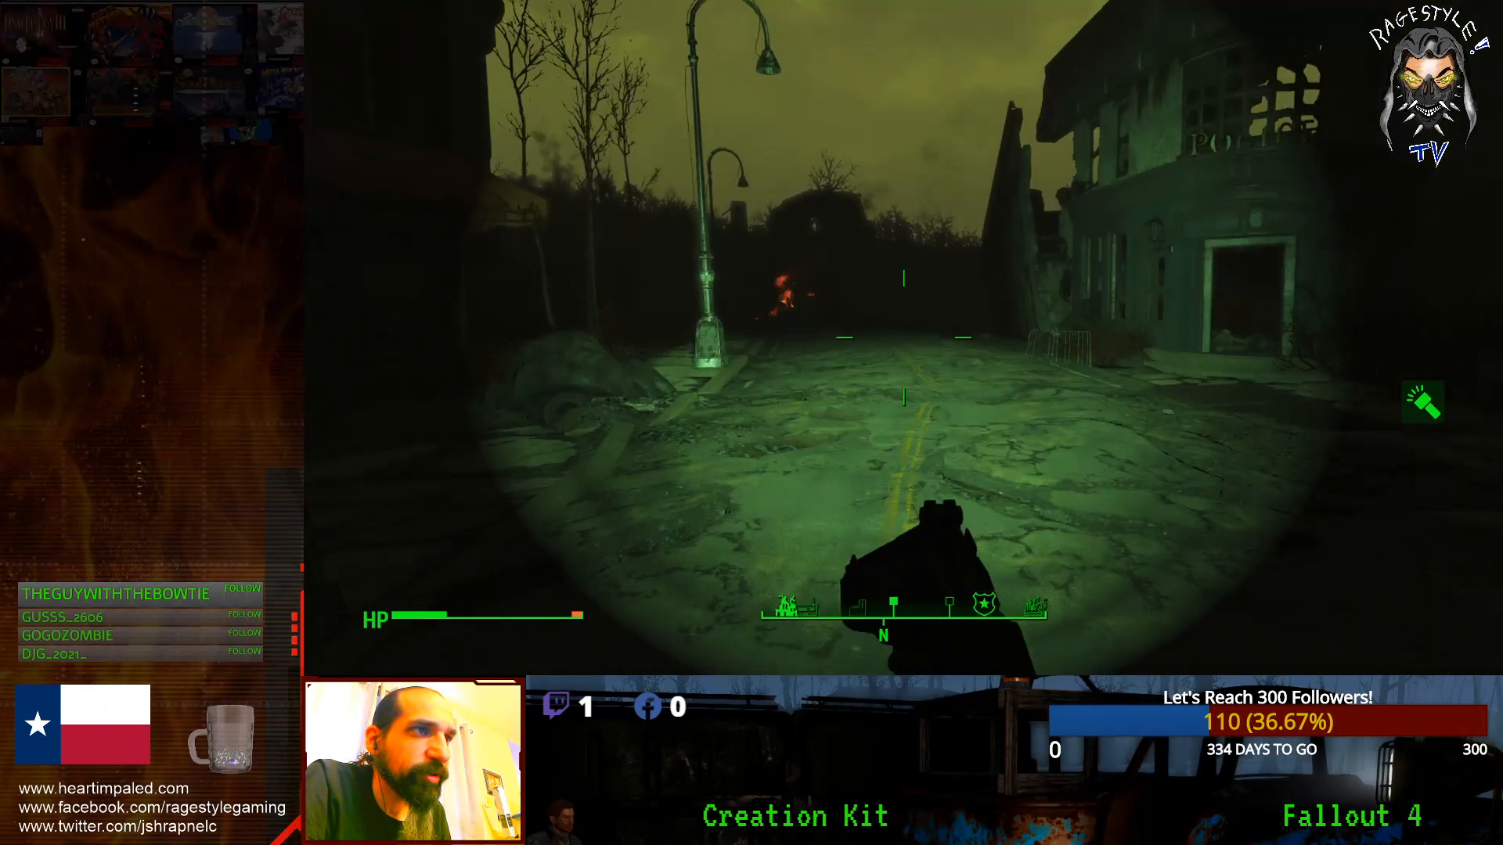
# Step: Fast travel to the map location marked for collecting the reward from Emmanuel and move through the settlement there
pyautogui.press('Tab')
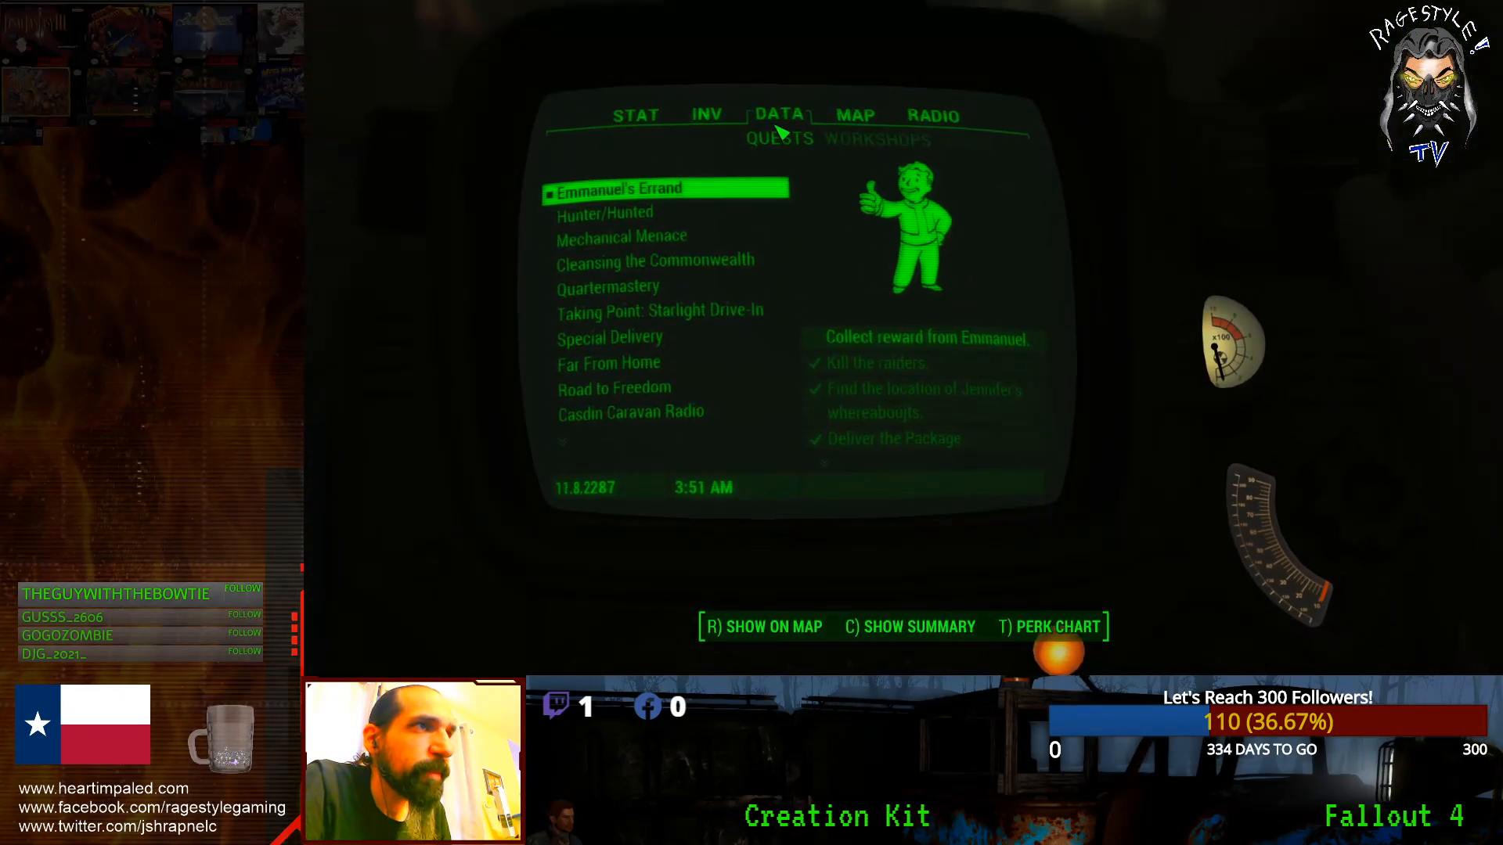
pyautogui.moveTo(718, 199); pyautogui.dragTo(721, 380)
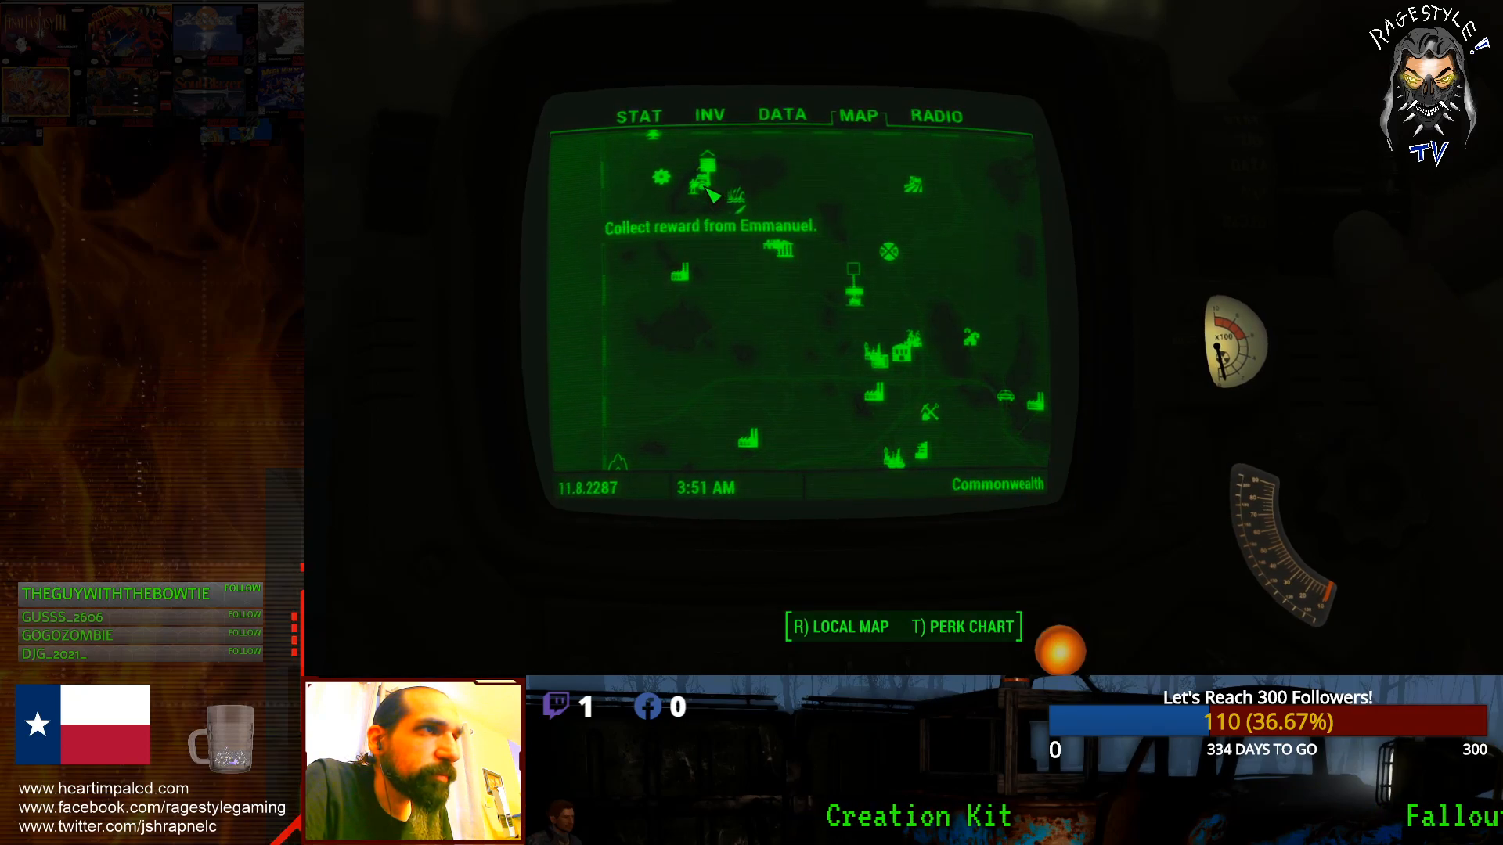
pyautogui.click(699, 189)
pyautogui.click(791, 290)
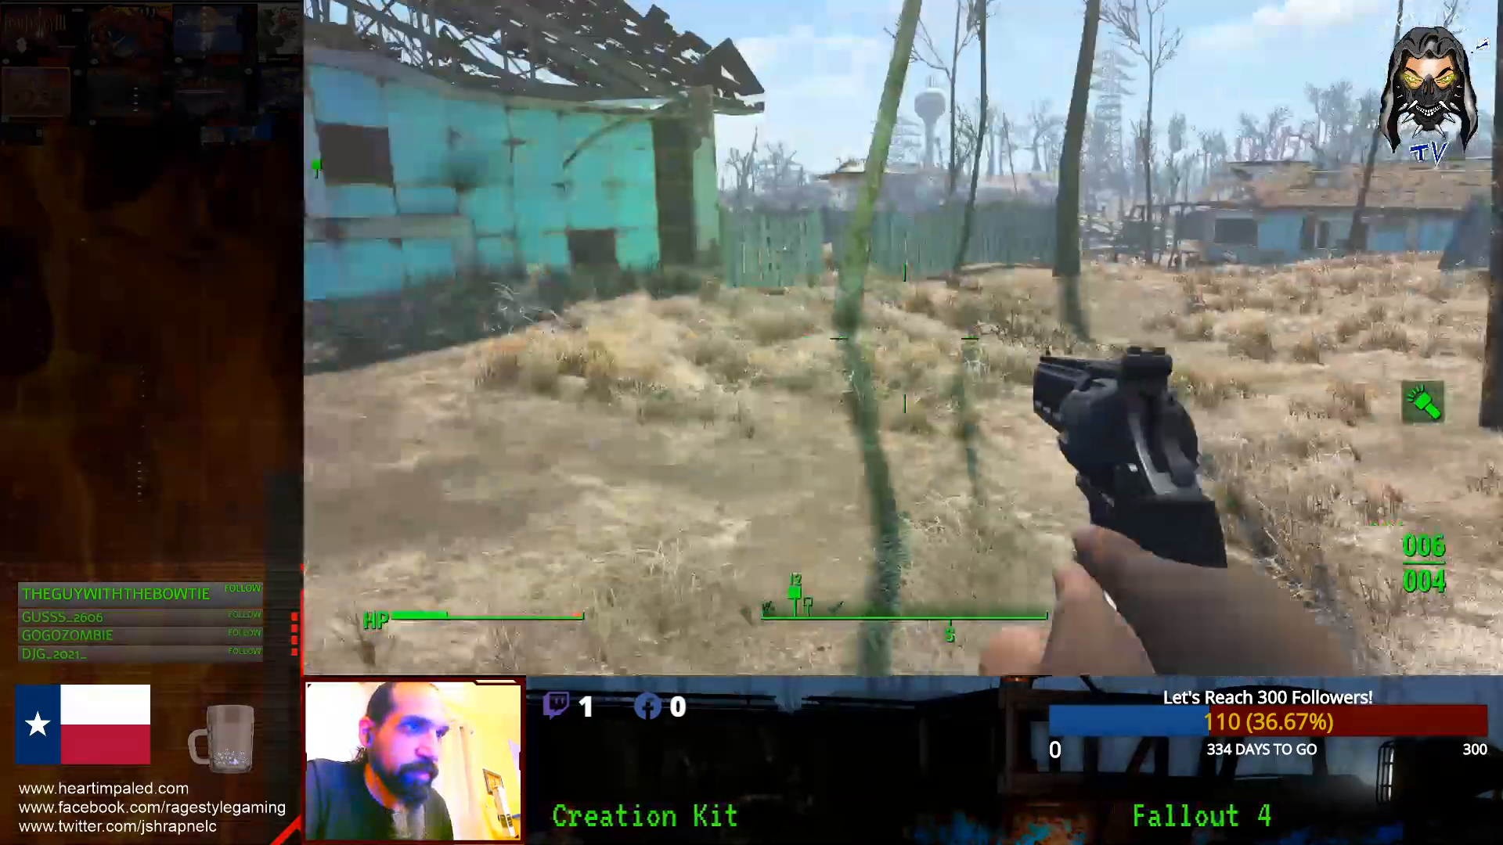
pyautogui.press('a')
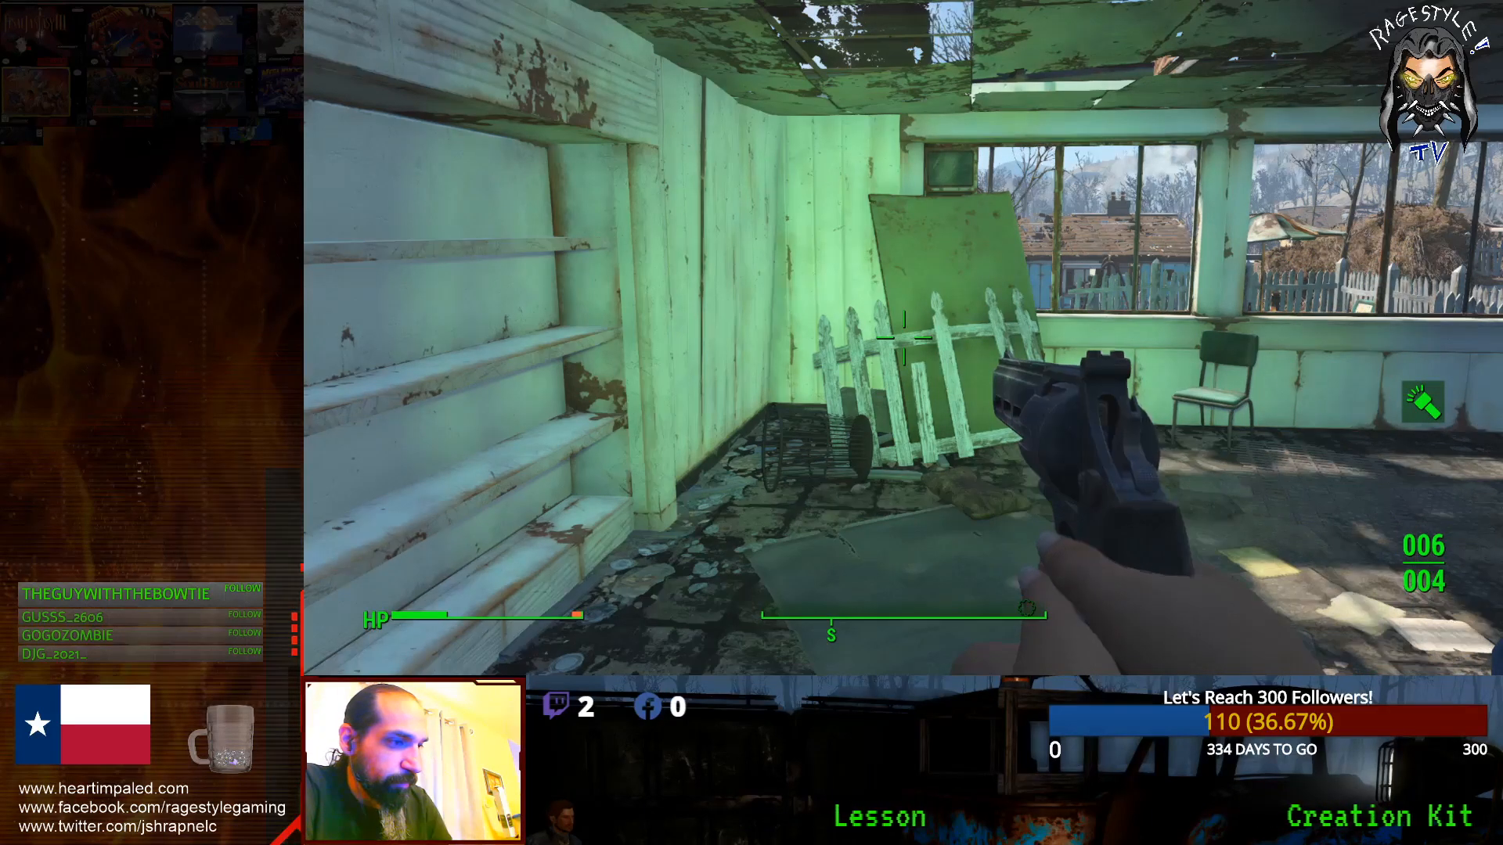
# Step: Quit Fallout 4 with a console command
pyautogui.press('`')
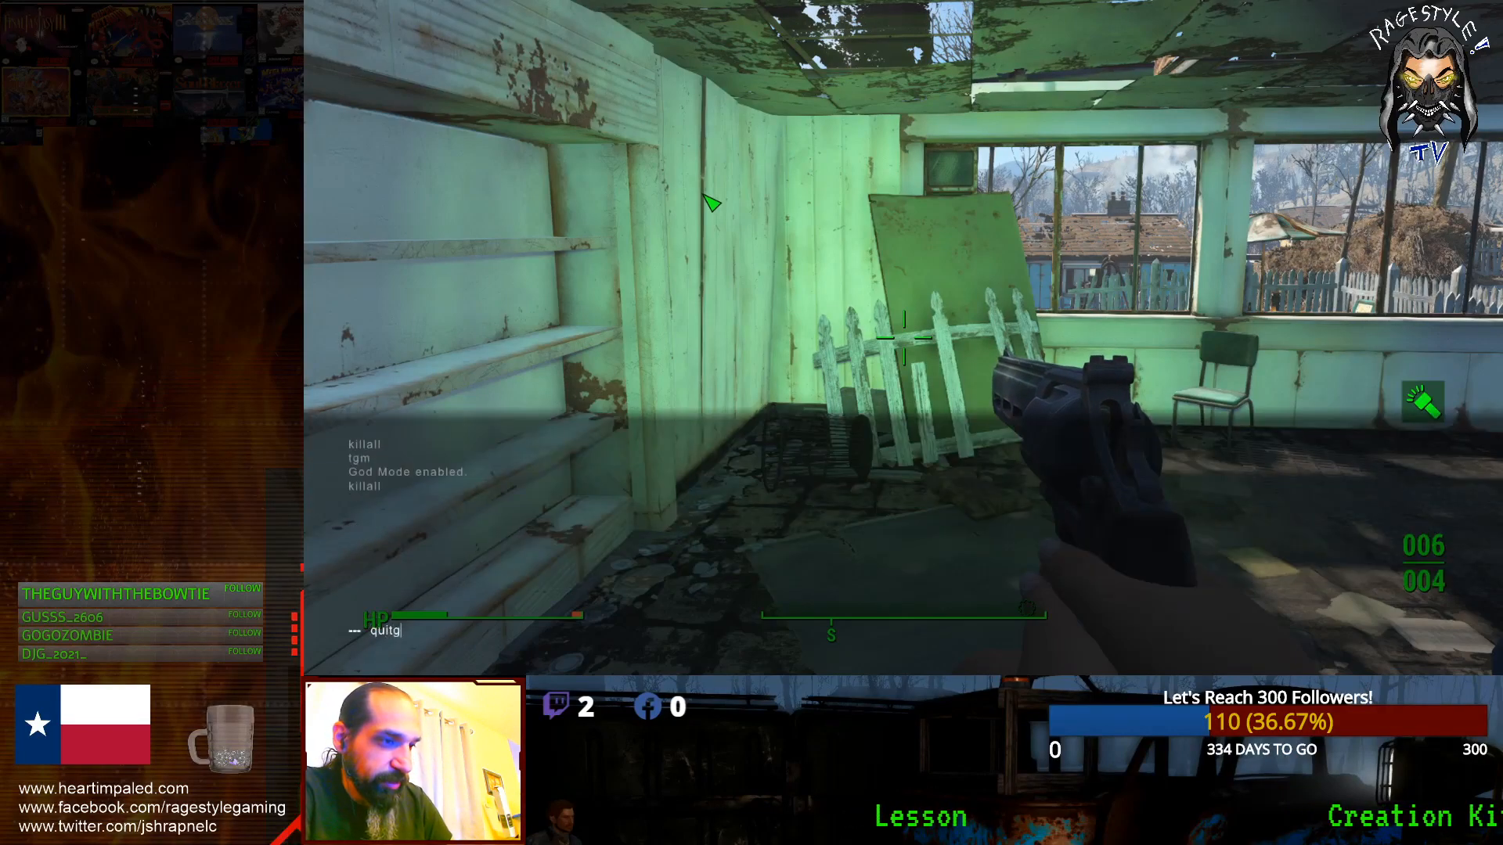
pyautogui.press('Return')
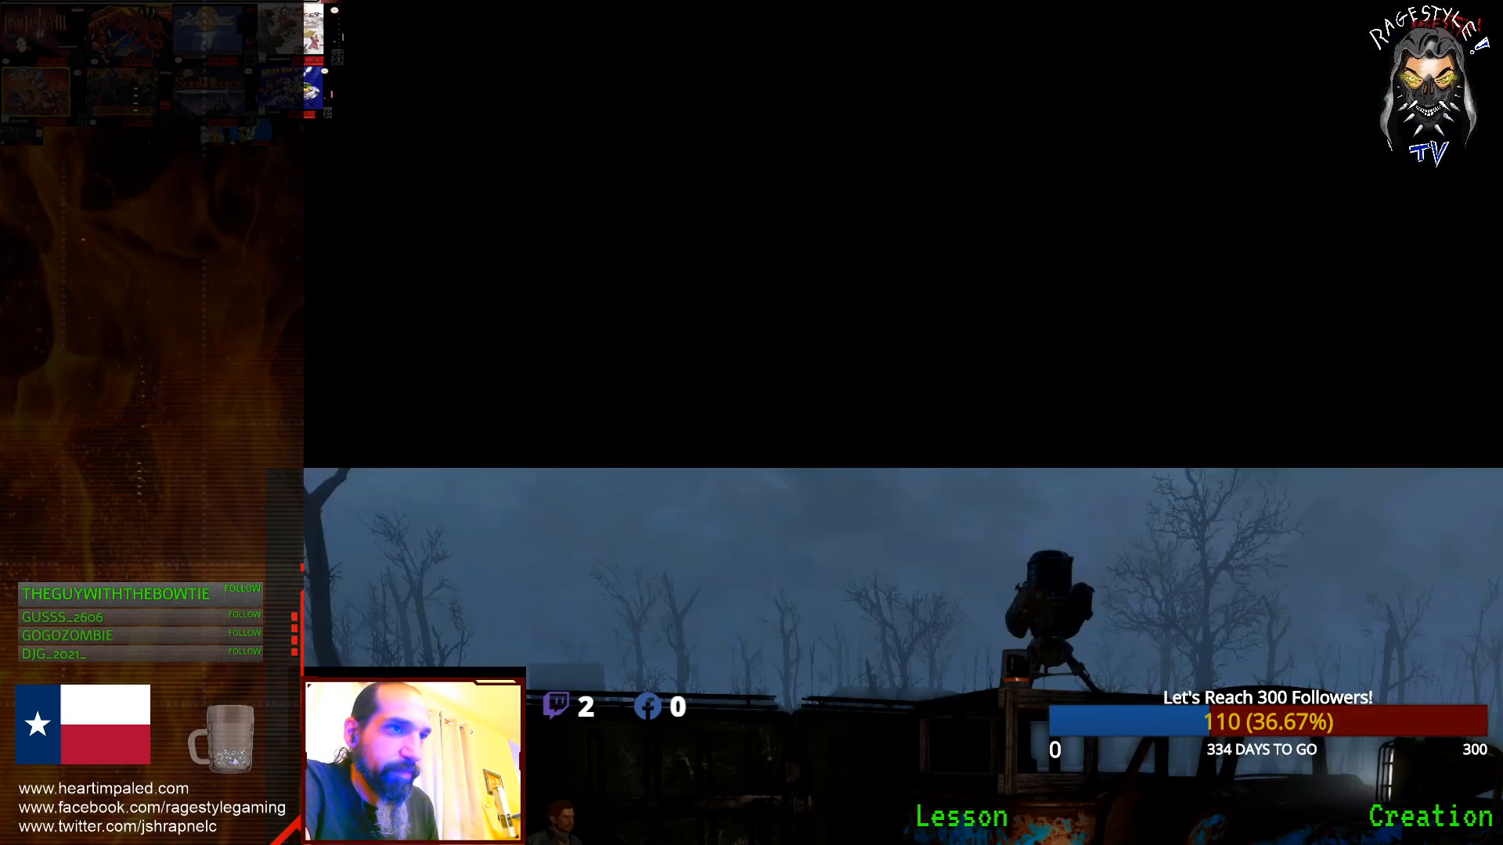